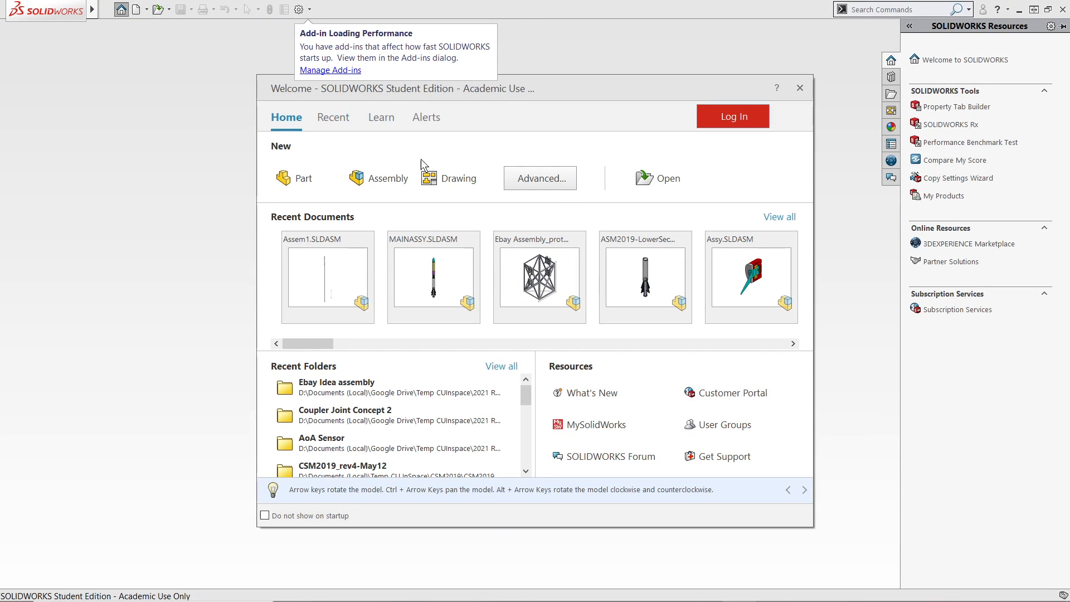
Create a new part document from the Welcome window
{"action": "mouse_move", "coordinate": [511, 92]}
{"action": "left_mouse_down"}
{"action": "mouse_move", "coordinate": [504, 105]}
{"action": "mouse_move", "coordinate": [517, 102]}
{"action": "mouse_move", "coordinate": [497, 99]}
{"action": "mouse_move", "coordinate": [518, 90]}
{"action": "left_mouse_up"}
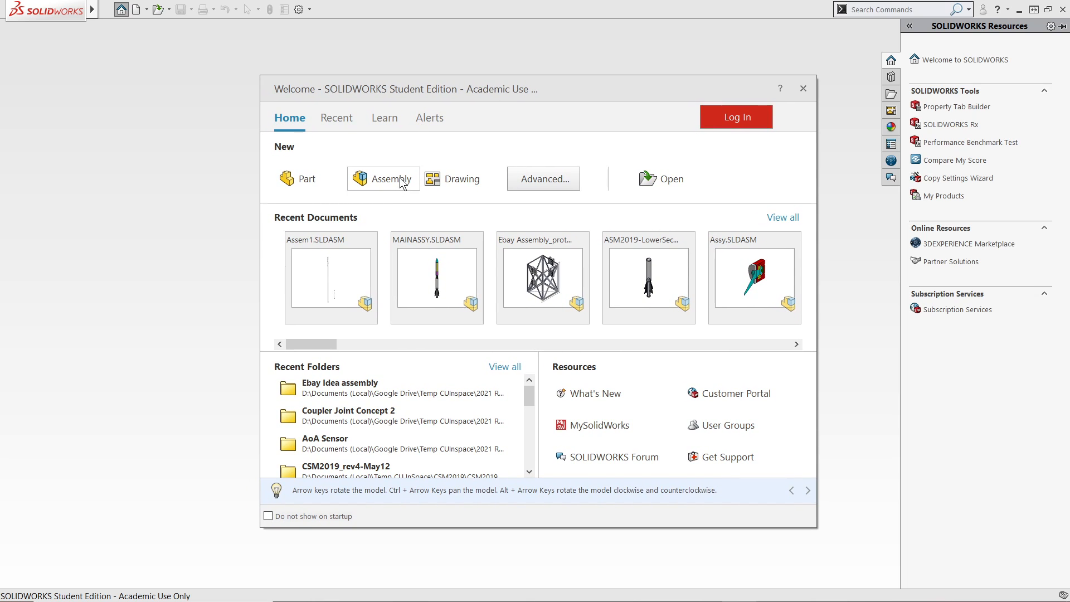
{"action": "left_click", "coordinate": [322, 176]}
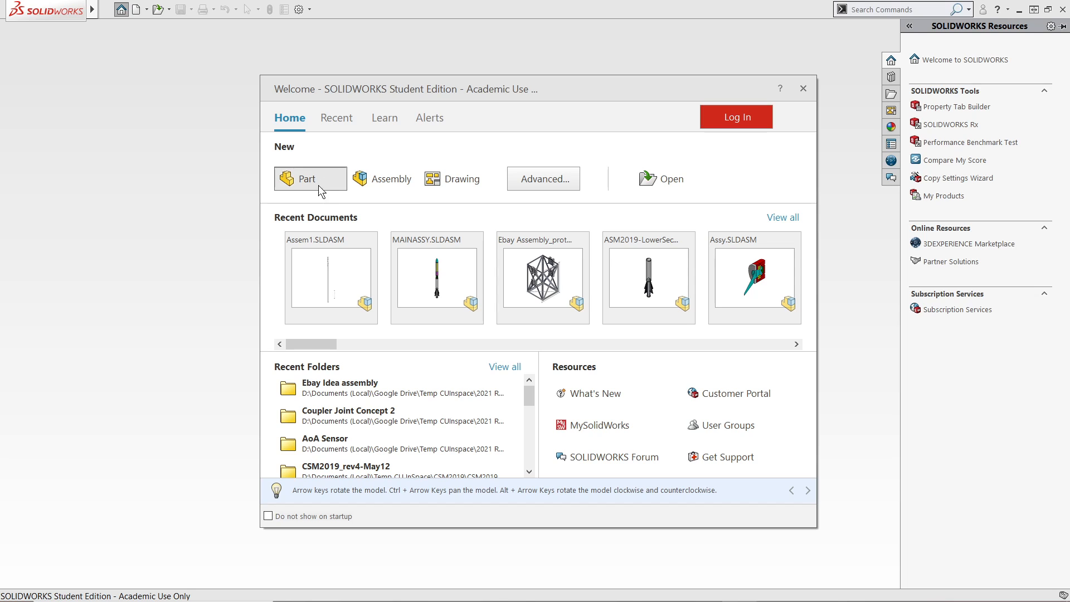
{"action": "left_click", "coordinate": [673, 181]}
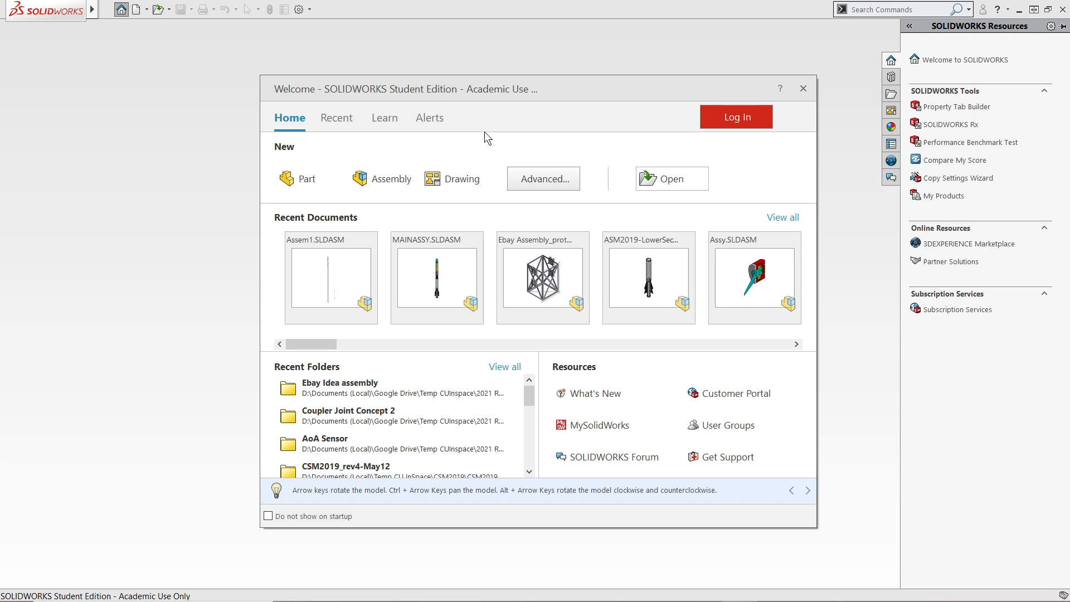
{"action": "left_click", "coordinate": [319, 178]}
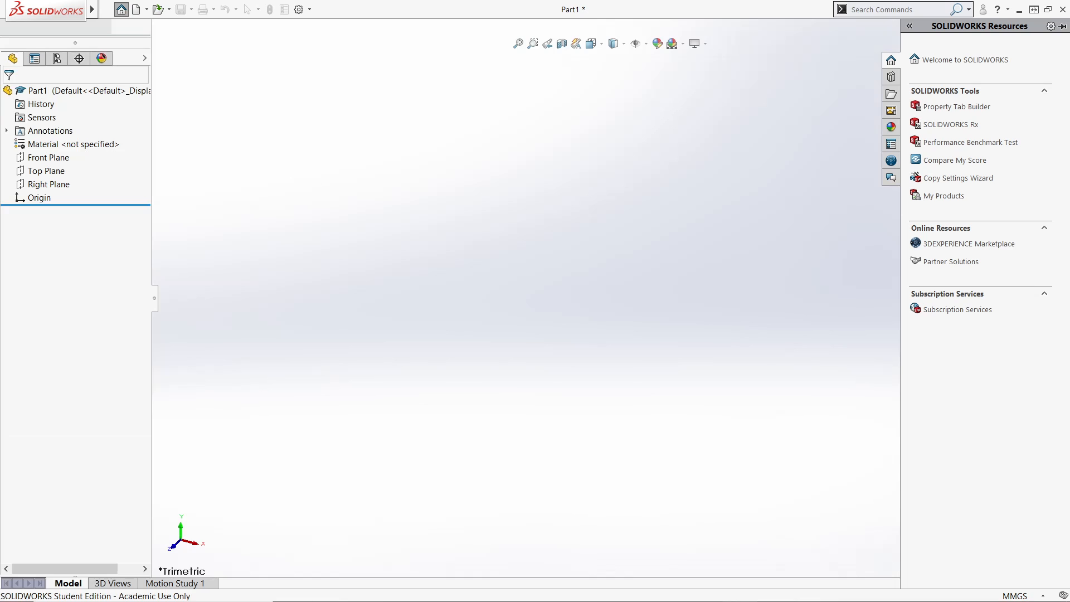
{"action": "key", "text": "alt+Tab"}
{"action": "left_click", "coordinate": [609, 251]}
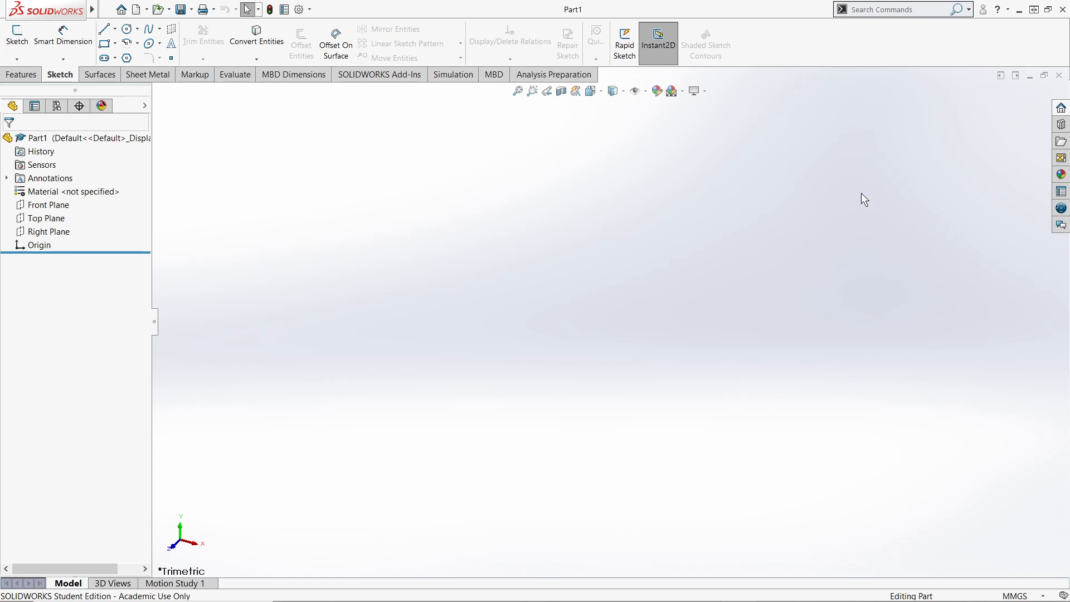
Open the built-in SOLIDWORKS Tutorials and examine the lesson categories, from Basic Techniques and Design Evaluation to CSWP/CSWA Preparation and Simulation
{"action": "left_click", "coordinate": [1010, 10]}
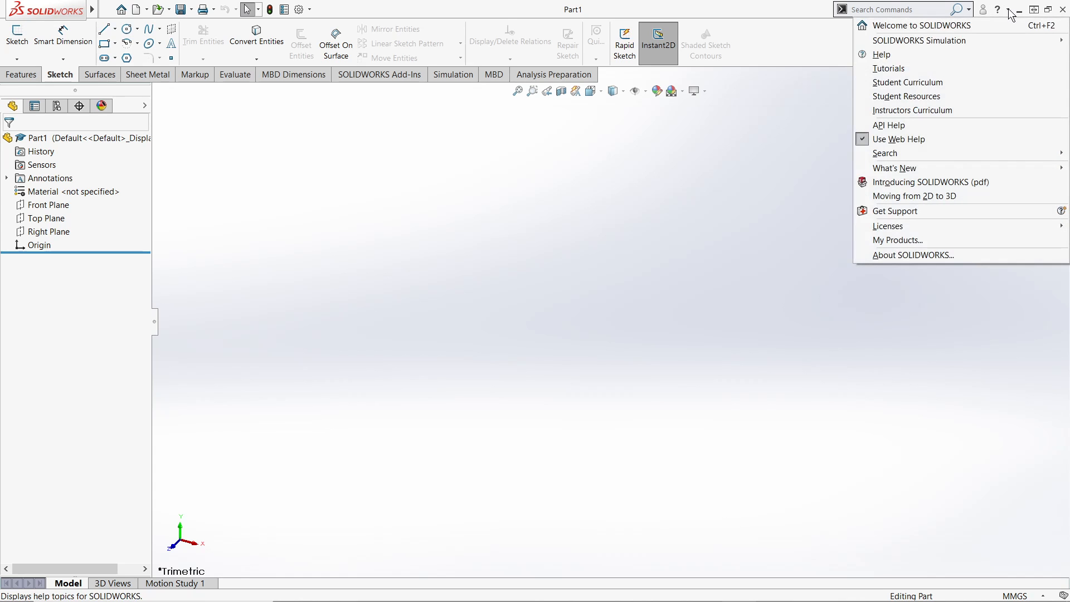
{"action": "left_click", "coordinate": [968, 65]}
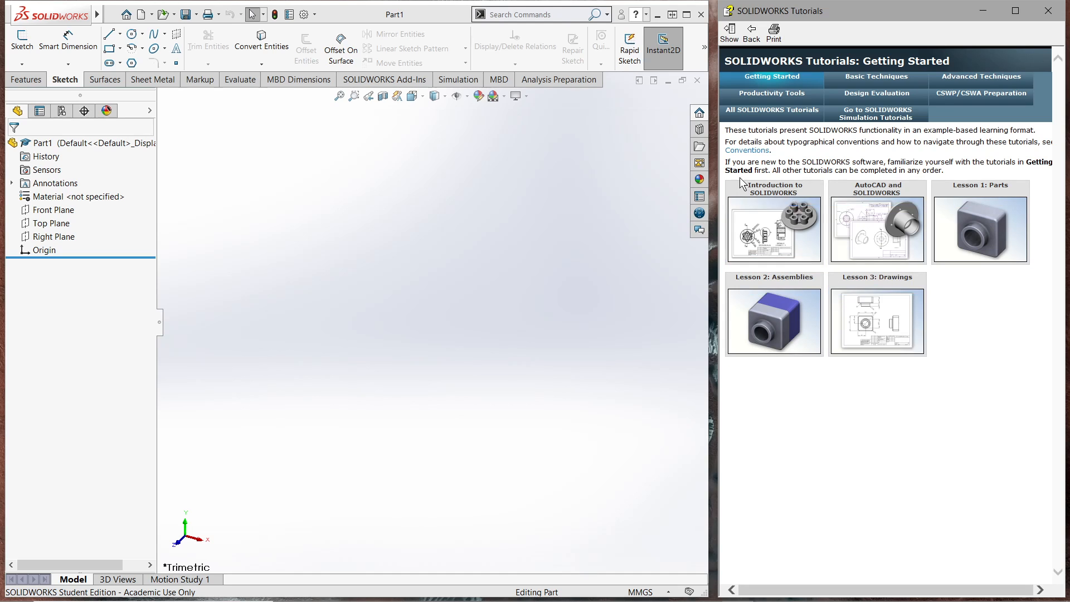
{"action": "left_click", "coordinate": [861, 81]}
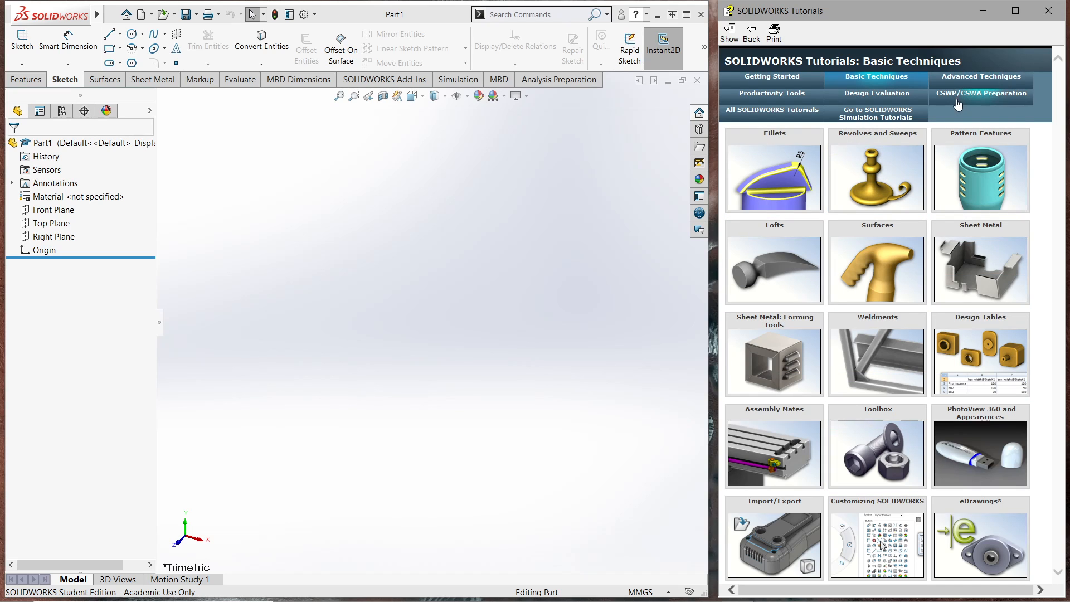
{"action": "left_click", "coordinate": [789, 92]}
{"action": "left_click", "coordinate": [886, 95]}
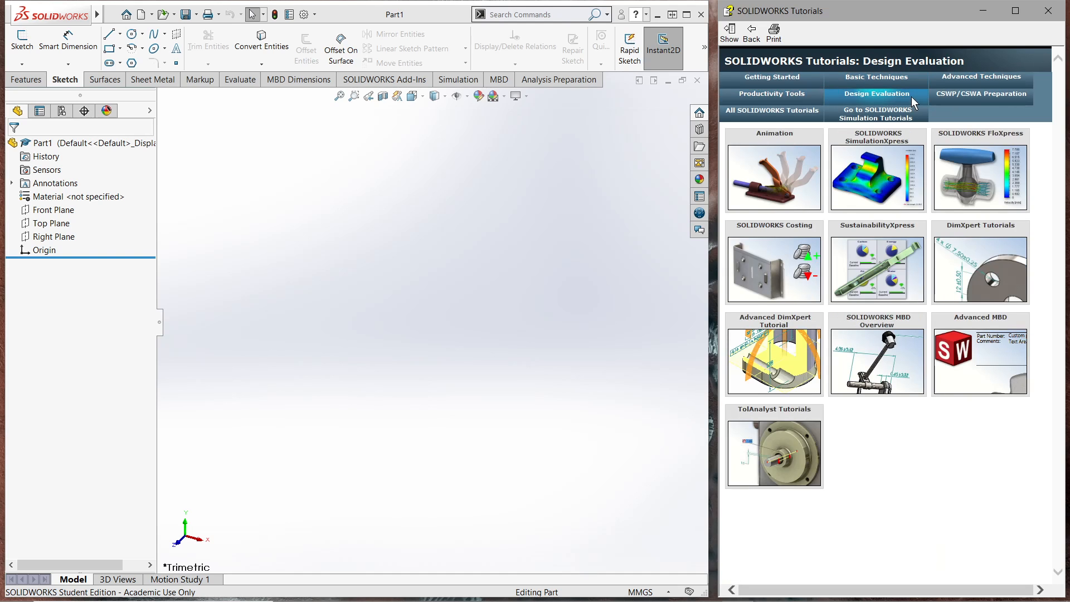
{"action": "left_click", "coordinate": [974, 101]}
{"action": "left_click", "coordinate": [772, 110]}
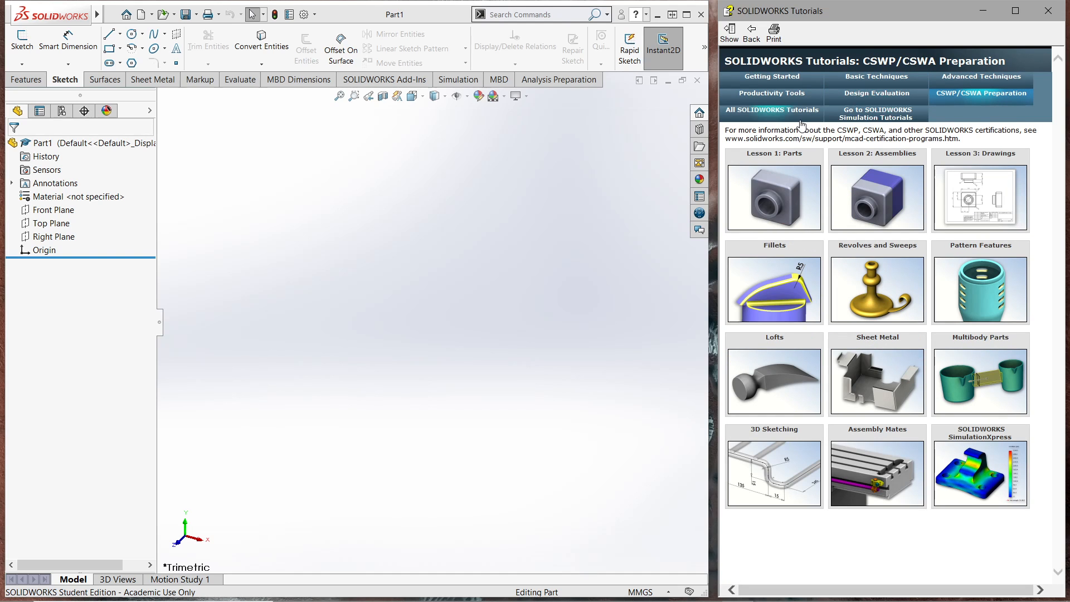
{"action": "left_click", "coordinate": [874, 115]}
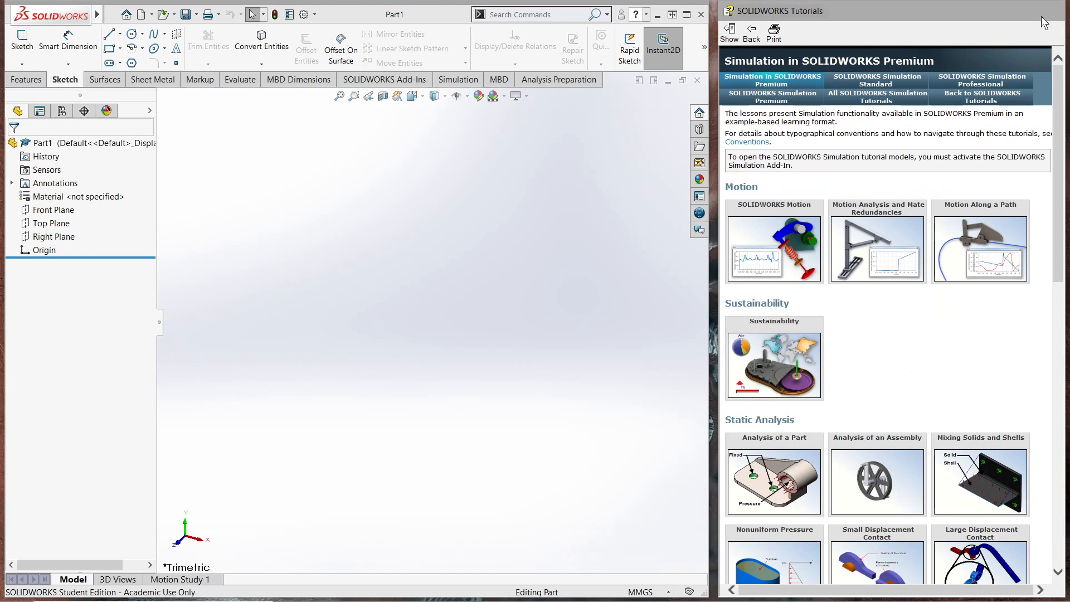
Close the tutorials window and restore the full-size workspace with a wider FeatureManager tree
{"action": "left_click", "coordinate": [1047, 10]}
{"action": "double_click", "coordinate": [662, 12]}
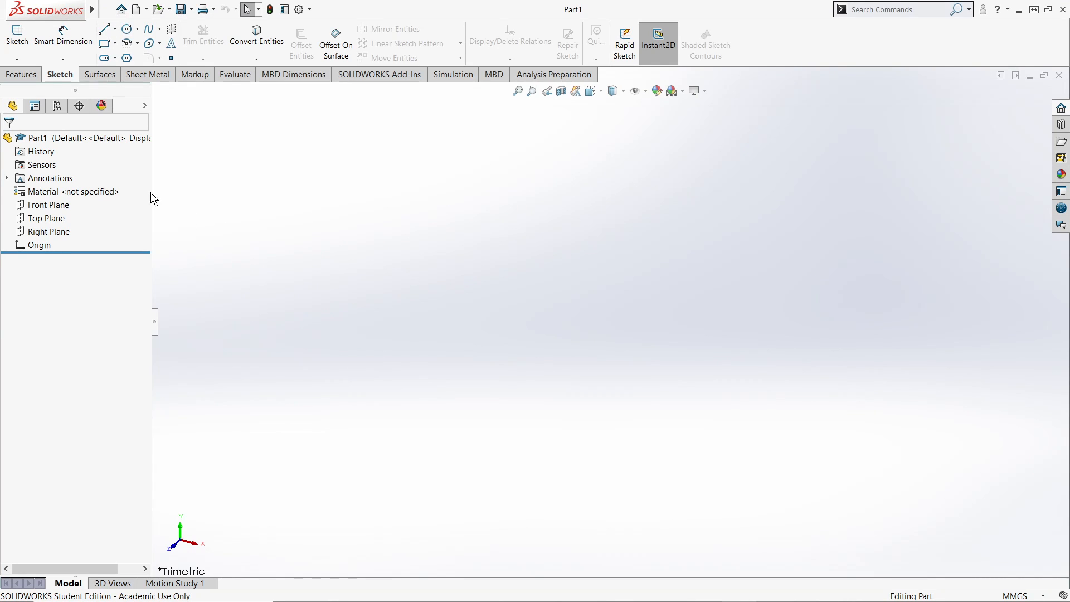
{"action": "left_click_drag", "start_coordinate": [152, 191], "coordinate": [237, 197]}
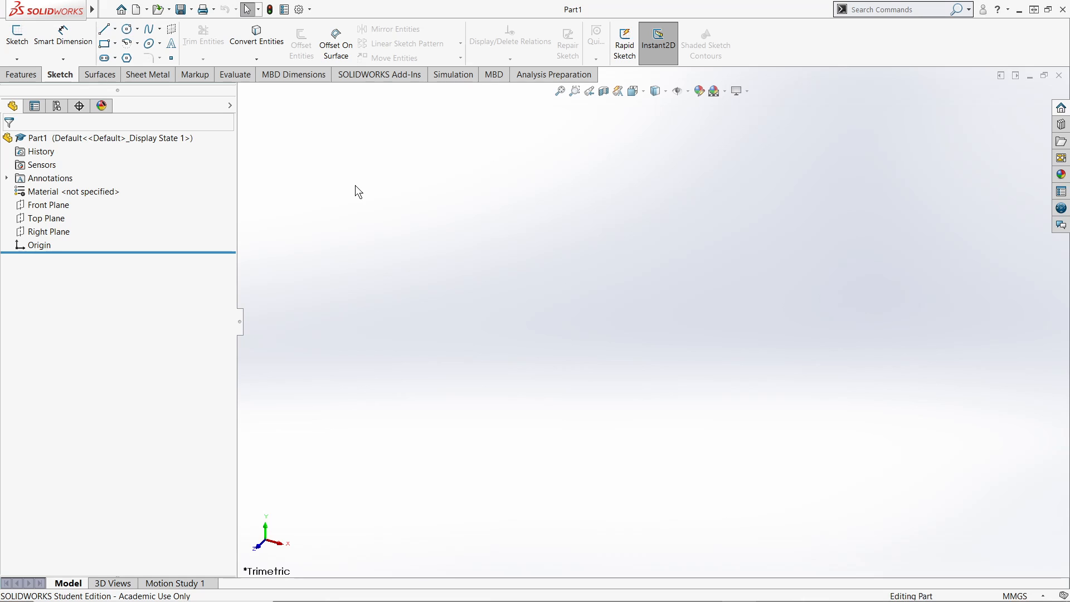
Start saving the part and create a folder named Tutorial 1 inside the Concept Design folder
{"action": "left_click", "coordinate": [182, 10]}
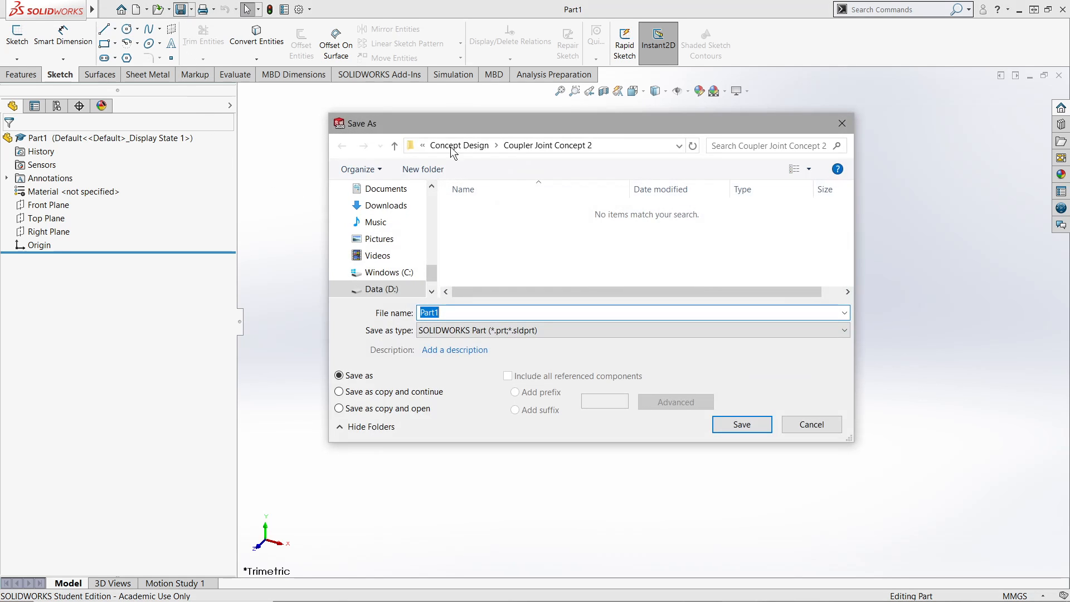
{"action": "left_click", "coordinate": [457, 146]}
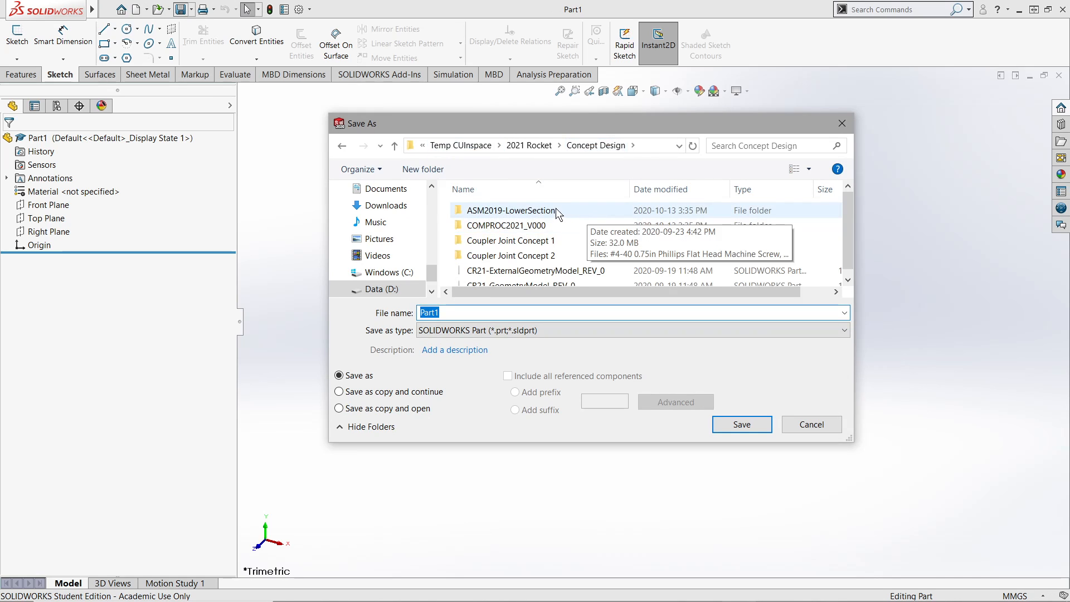
{"action": "left_click", "coordinate": [424, 168]}
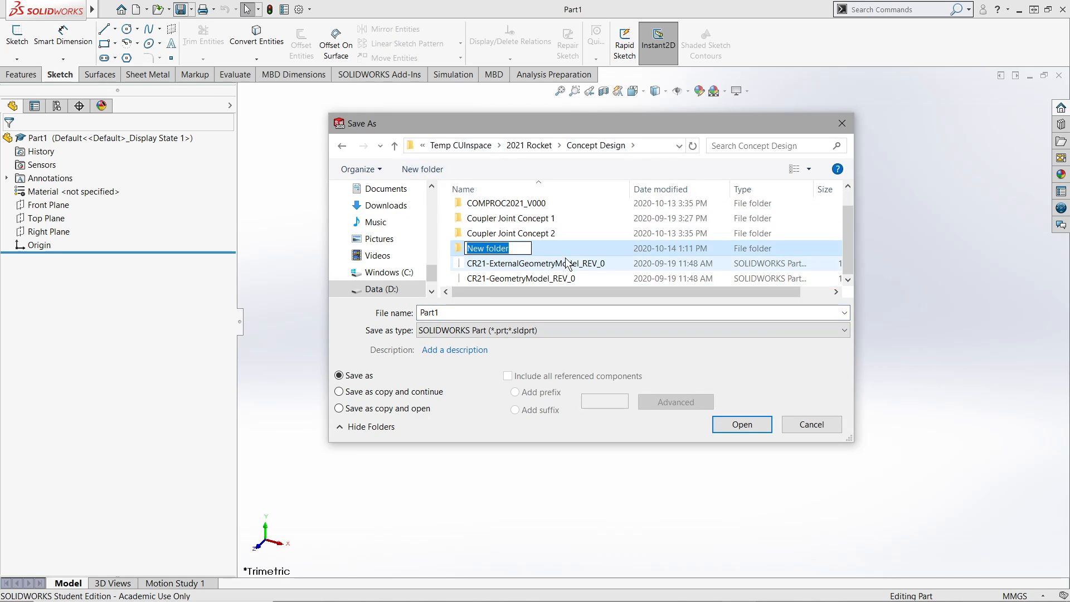
{"action": "type", "text": "Tutorial 1"}
{"action": "key", "text": "Return"}
Move the Tutorial 1 folder up into the 2021 Rocket folder and open it as the save location
{"action": "left_click_drag", "start_coordinate": [538, 250], "coordinate": [532, 147]}
{"action": "left_click", "coordinate": [529, 145]}
{"action": "double_click", "coordinate": [489, 270]}
{"action": "double_click", "coordinate": [446, 313]}
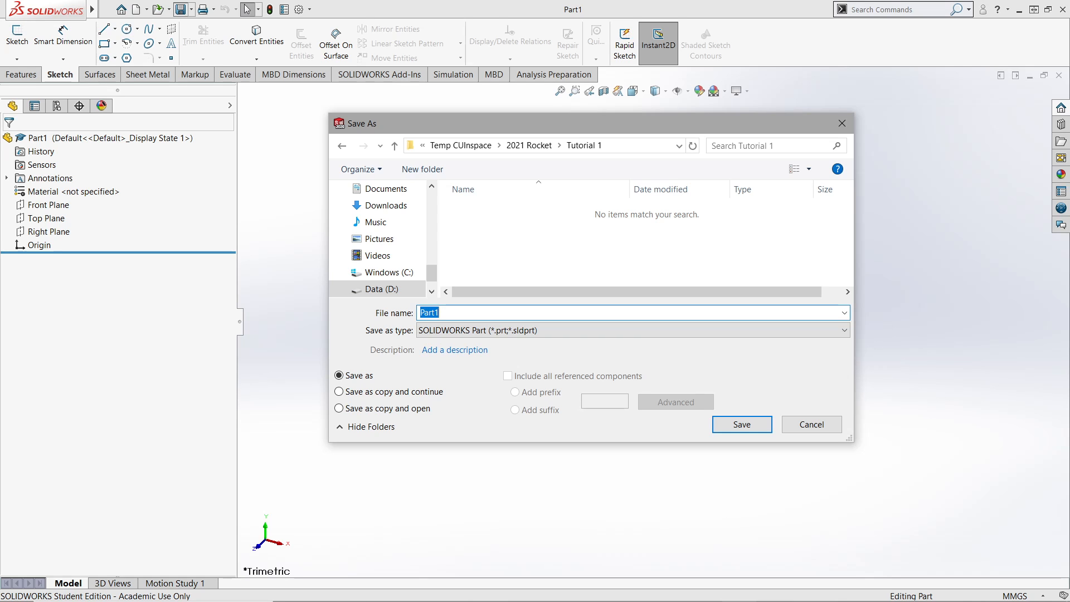
Switch to the PowerPoint presentation and examine the file naming convention on the "Setting Up a Part Document" slide
{"action": "key", "text": "alt+Tab"}
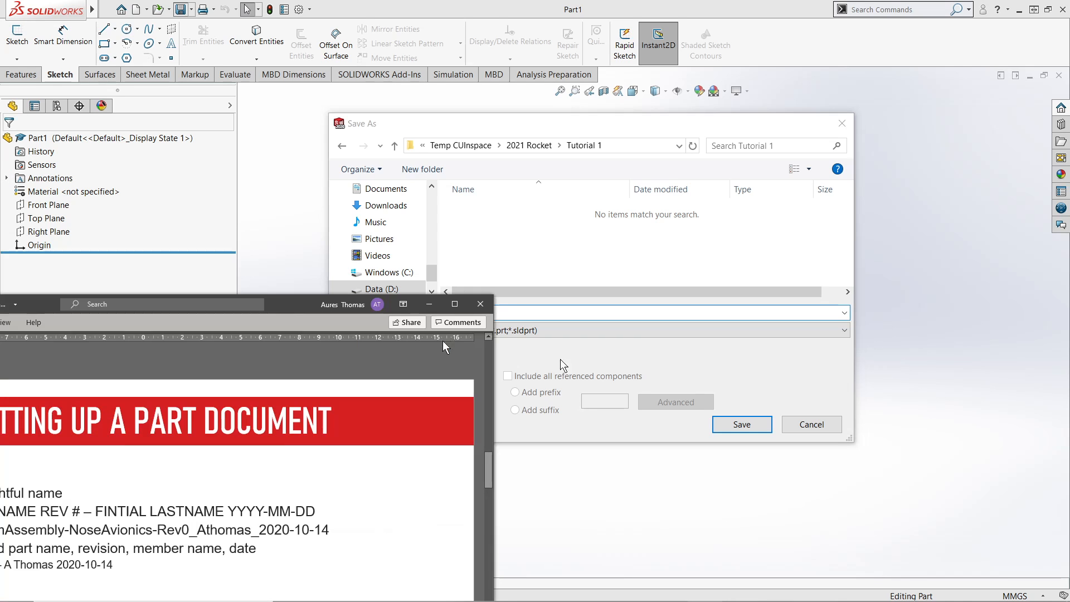
{"action": "left_click_drag", "start_coordinate": [746, 202], "coordinate": [764, 62]}
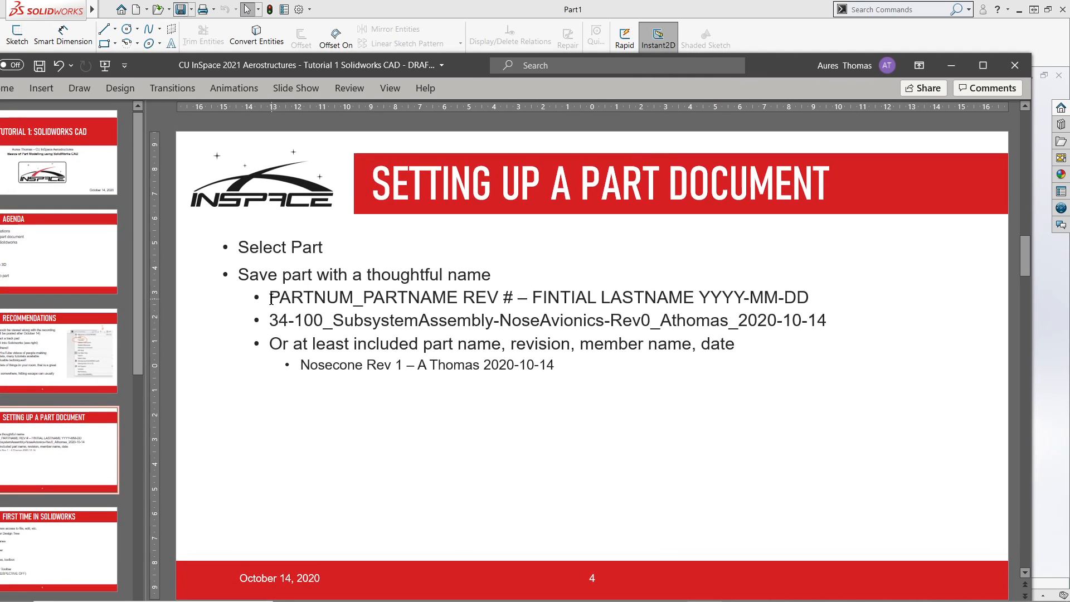
{"action": "left_click_drag", "start_coordinate": [270, 298], "coordinate": [853, 300]}
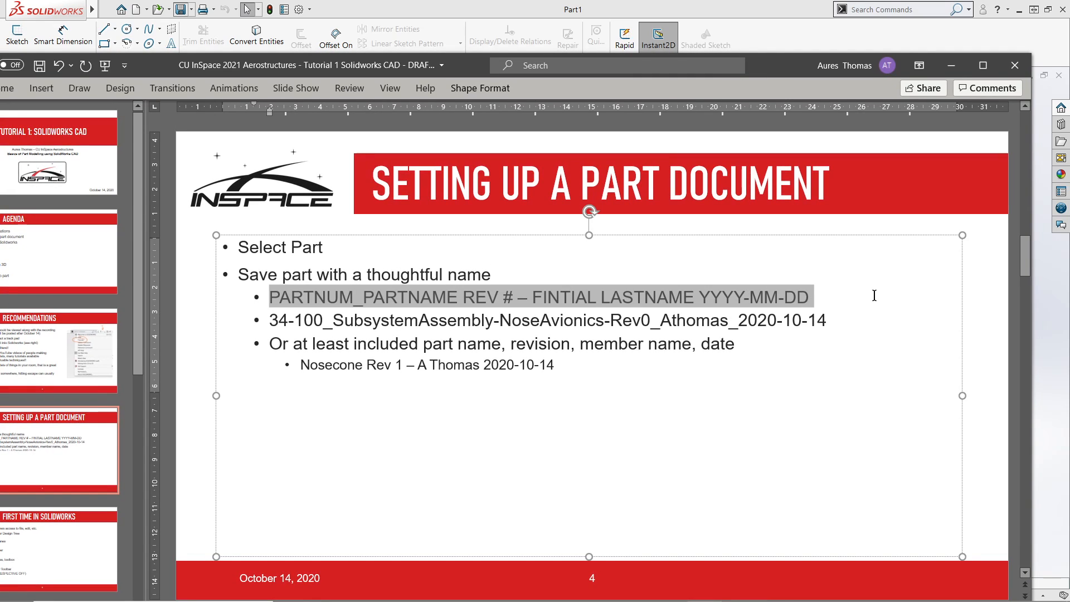
{"action": "left_click_drag", "start_coordinate": [777, 67], "coordinate": [0, 329]}
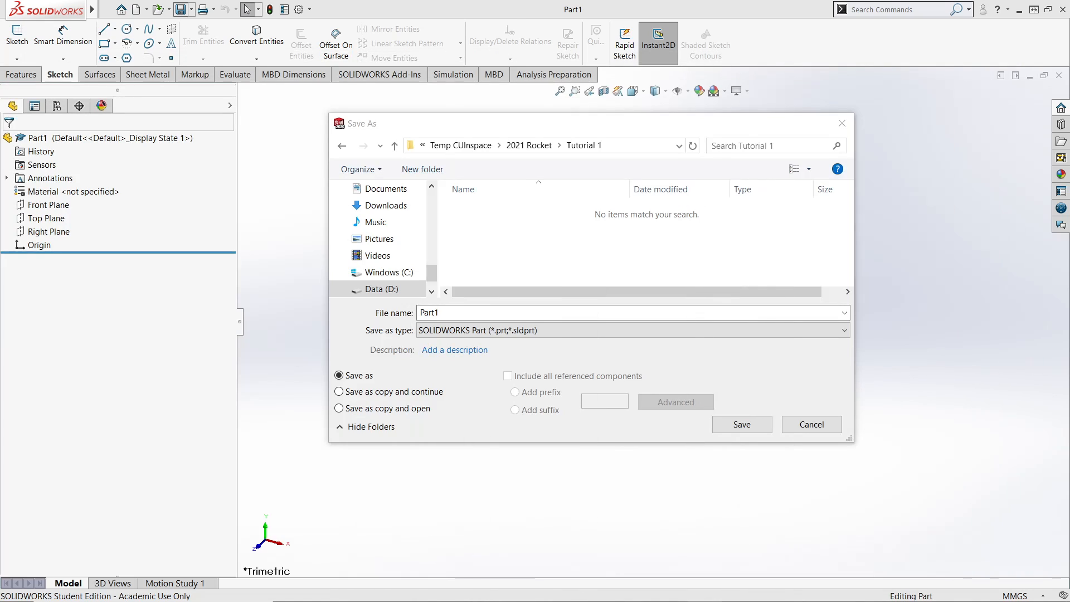
Save the part under the name "Tutorial Part 1 -" followed by the author's first initial and last name and the date 2020-10-14
{"action": "double_click", "coordinate": [465, 312]}
{"action": "type", "text": "Tutorial Part 1"}
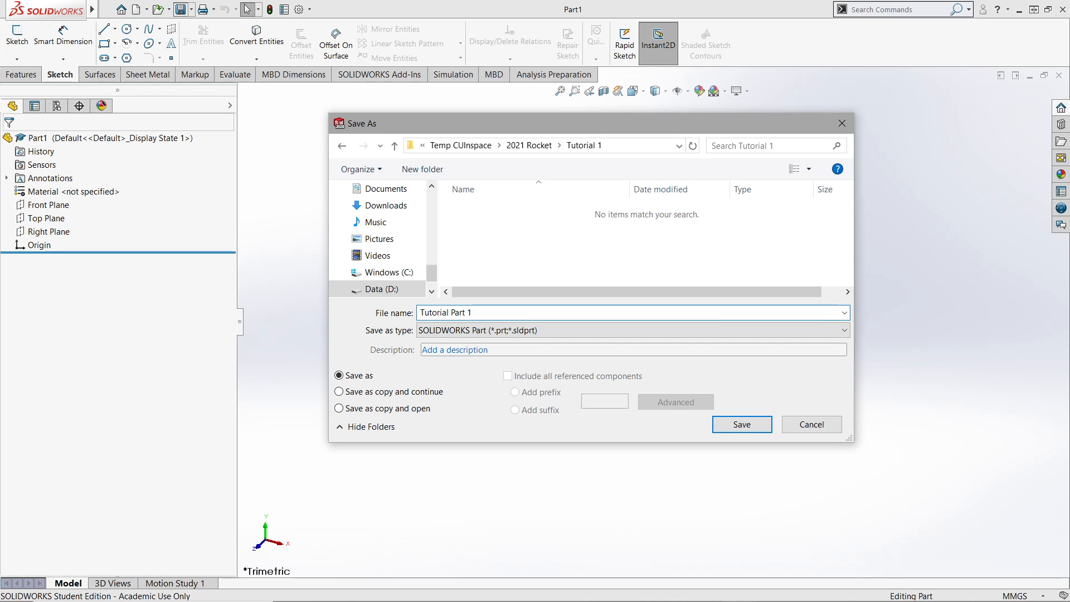
{"action": "type", "text": " A Thomas"}
{"action": "left_click", "coordinate": [474, 313]}
{"action": "type", "text": "-"}
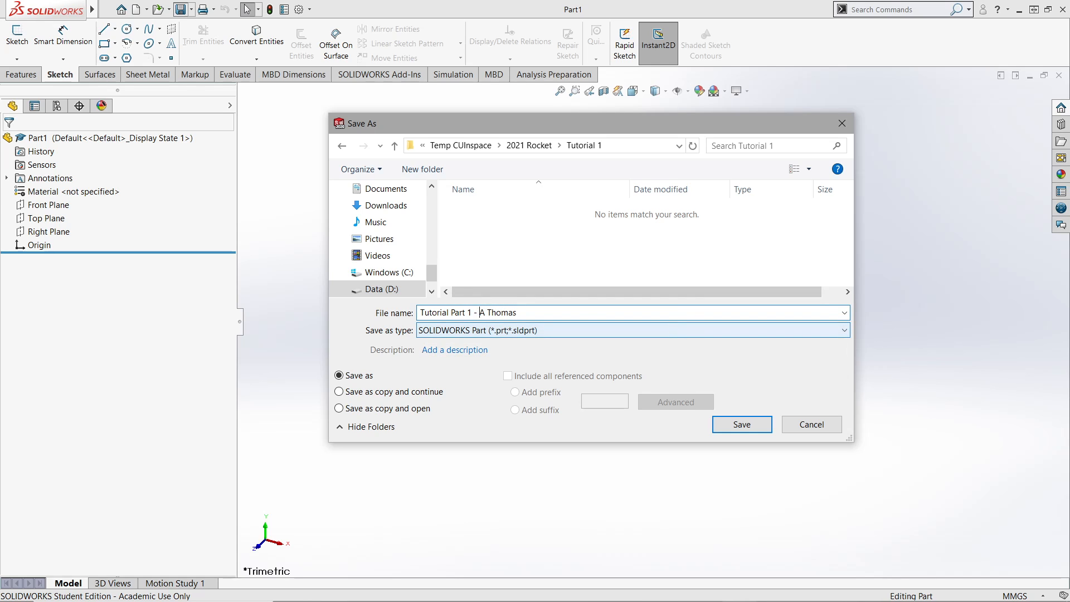
{"action": "left_click", "coordinate": [611, 310]}
{"action": "type", "text": "2020"}
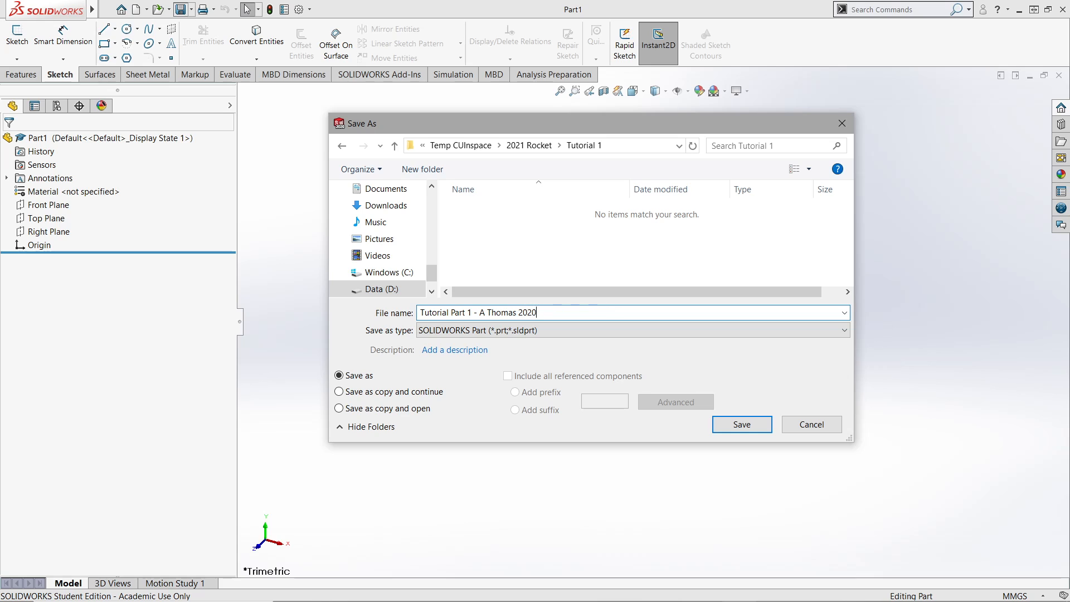
{"action": "type", "text": "-14"}
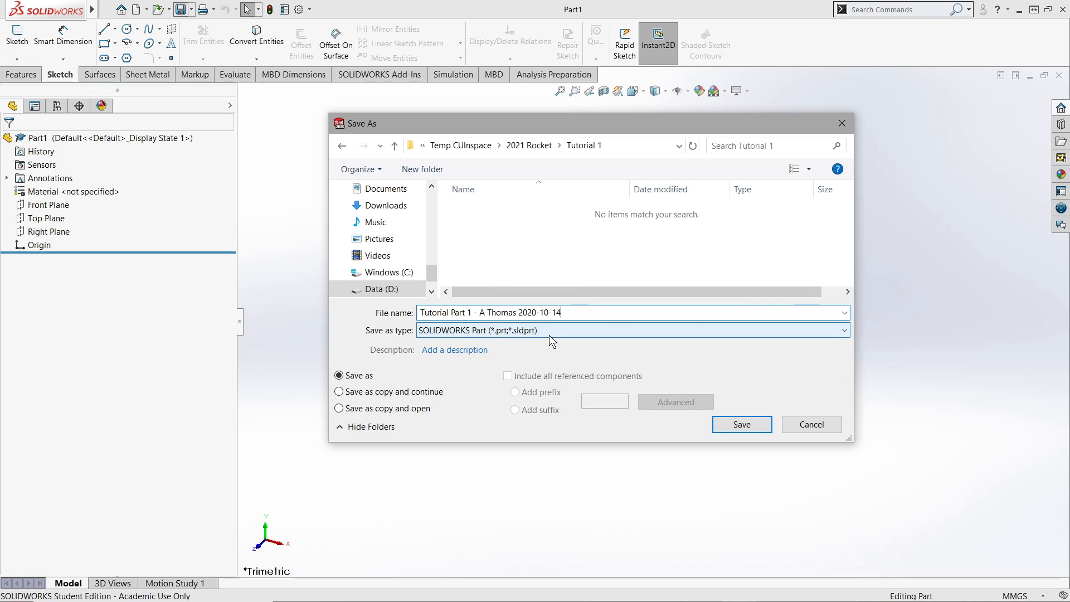
{"action": "key", "text": "Return"}
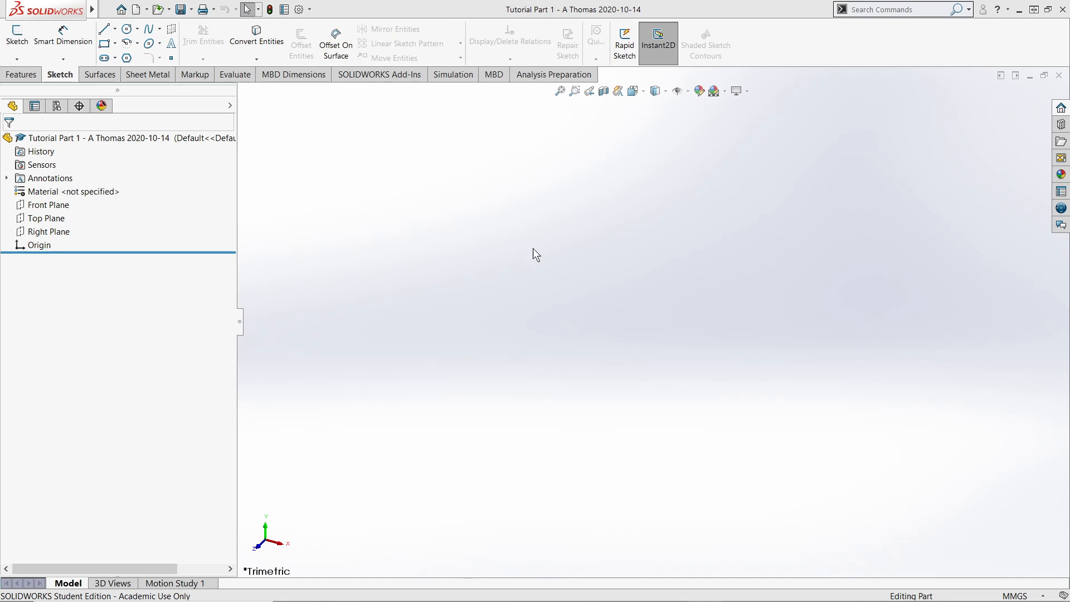
Expand the main menu bar and pin it so that it stays displayed
{"action": "left_click", "coordinate": [94, 9]}
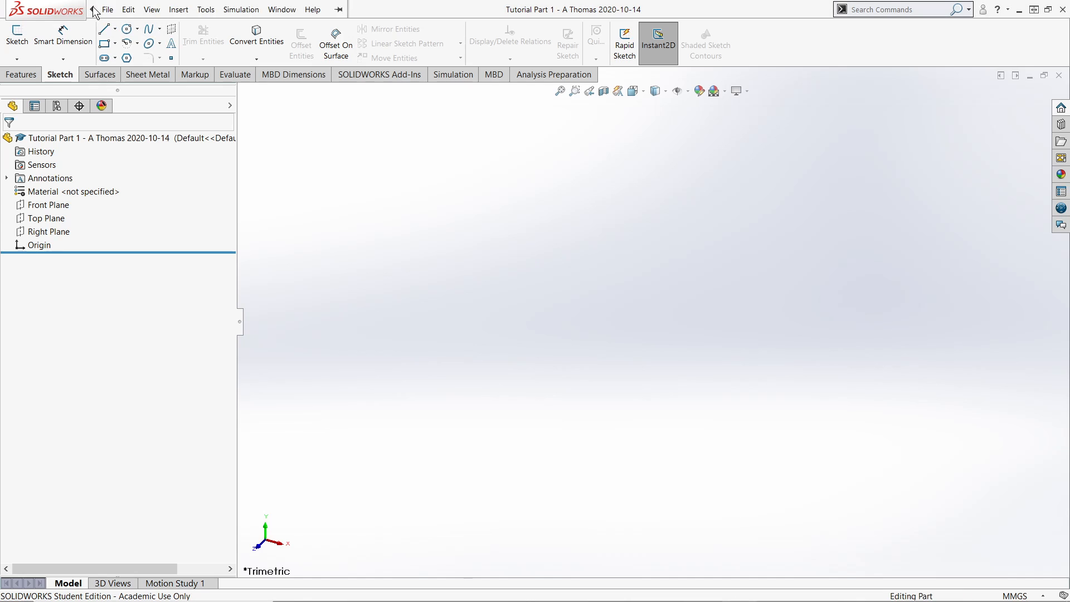
{"action": "left_click", "coordinate": [107, 9]}
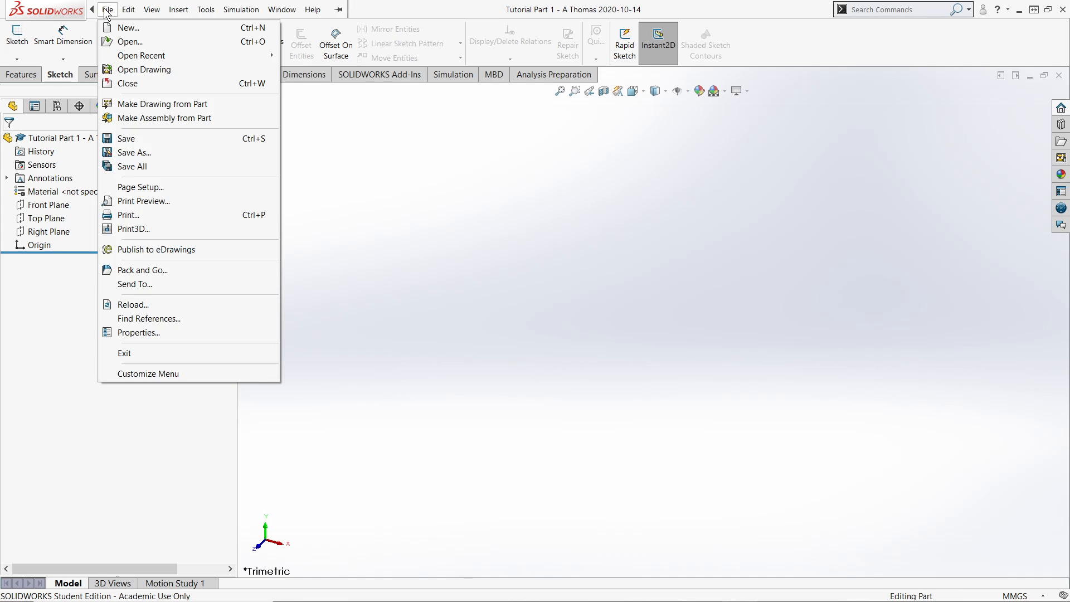
{"action": "mouse_move", "coordinate": [153, 12]}
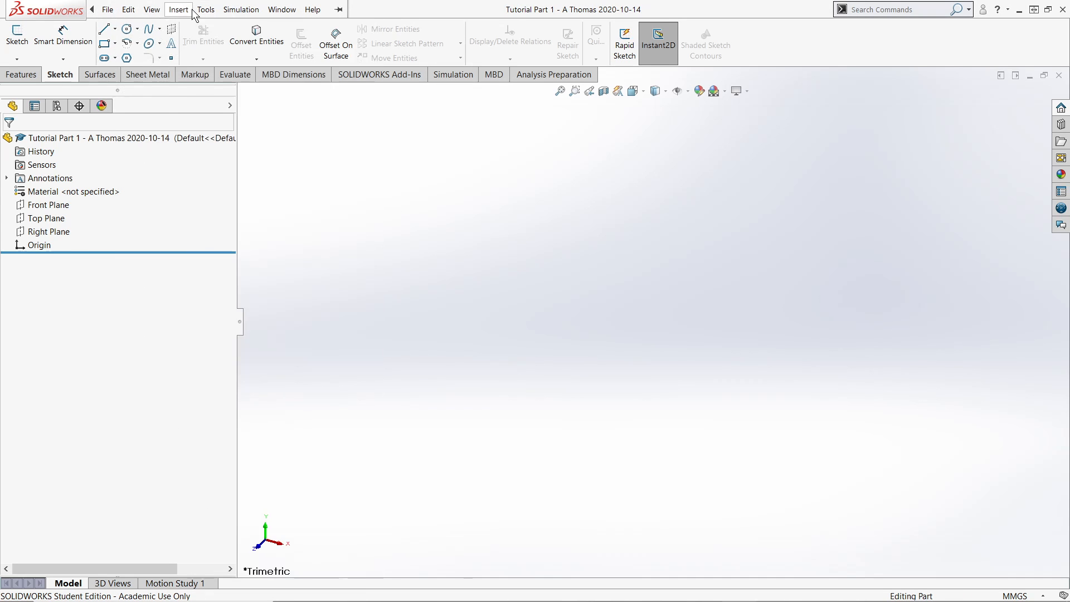
{"action": "left_click", "coordinate": [339, 9]}
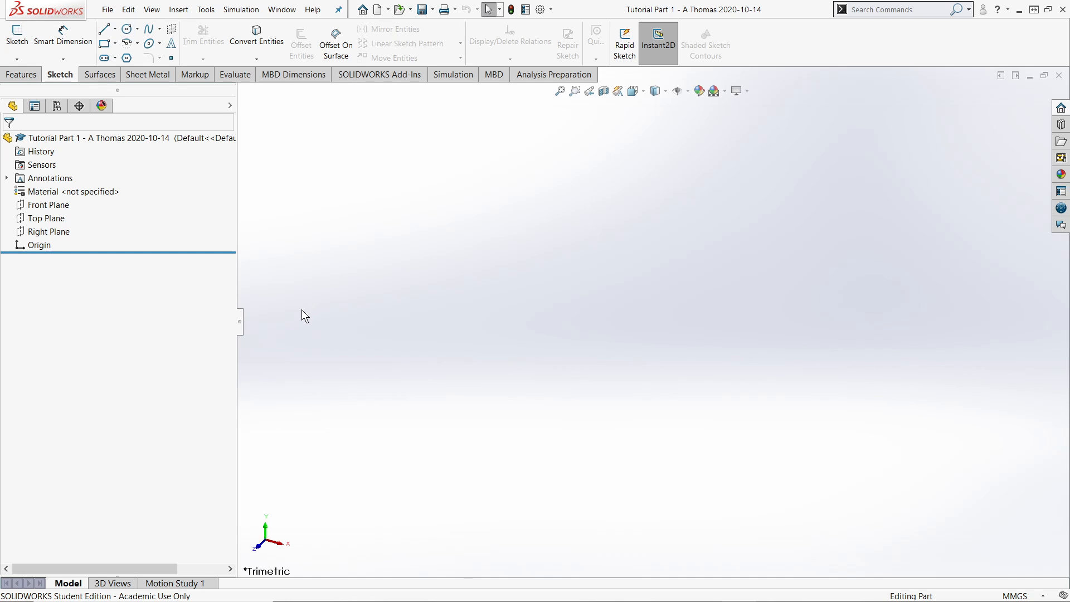
{"action": "key", "text": "alt+Tab"}
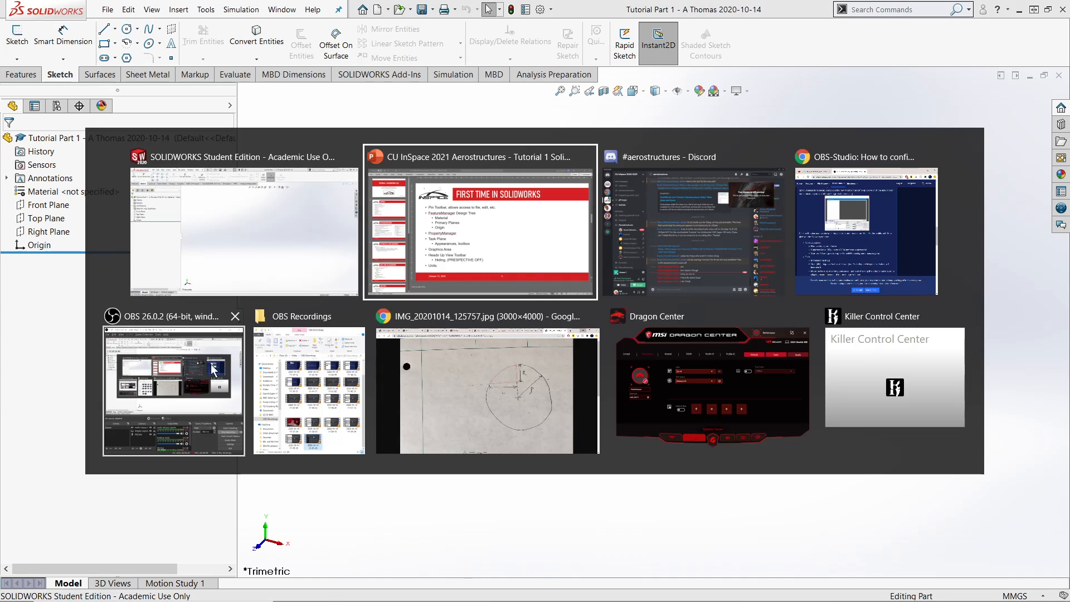
{"action": "key", "text": "Escape"}
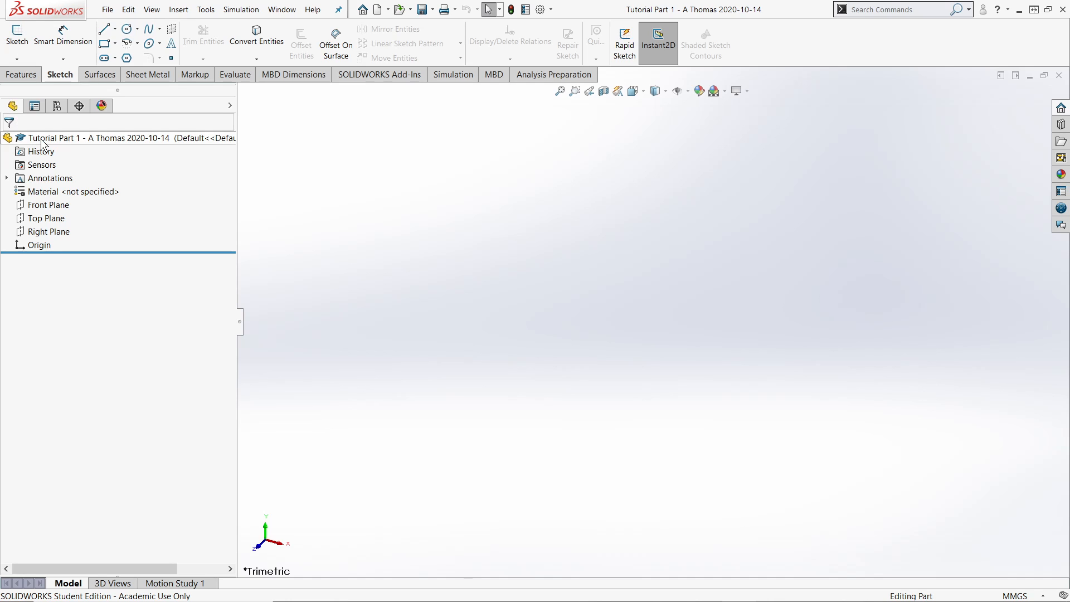
Examine the part's feature tree entries, from History, Sensors, Annotations and Material to the three primary planes and the Origin, and the properties view
{"action": "left_click", "coordinate": [24, 138]}
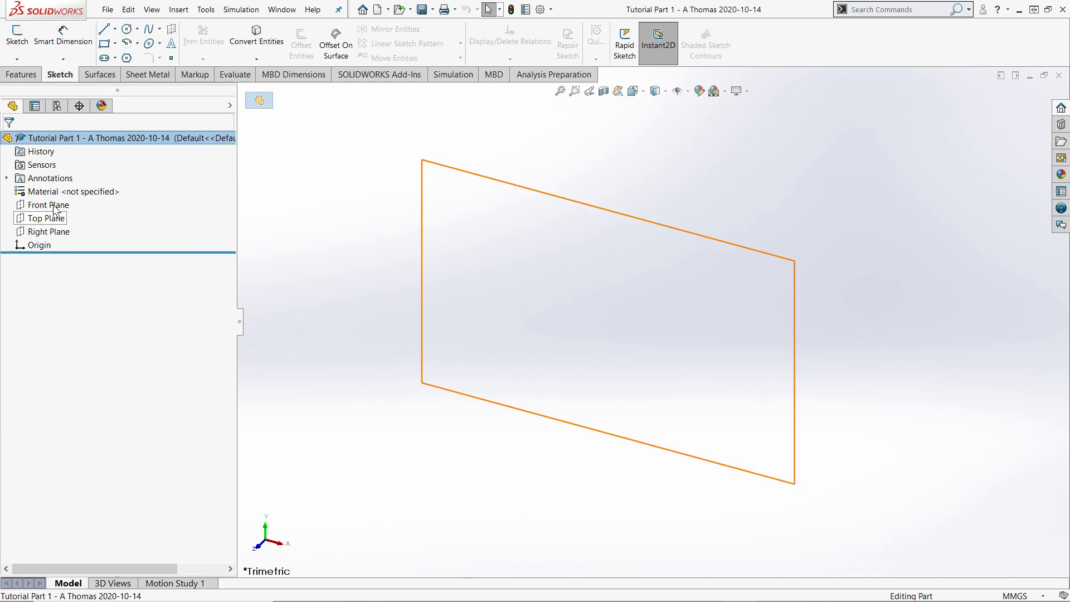
{"action": "left_click", "coordinate": [44, 152]}
{"action": "left_click", "coordinate": [40, 165]}
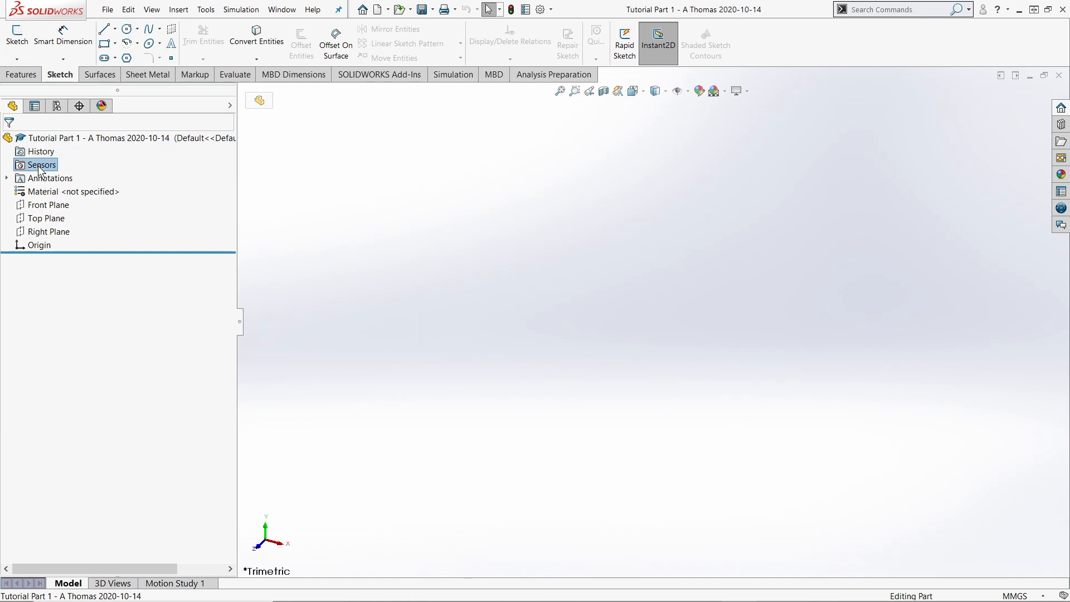
{"action": "left_click", "coordinate": [44, 180]}
{"action": "left_click", "coordinate": [48, 192]}
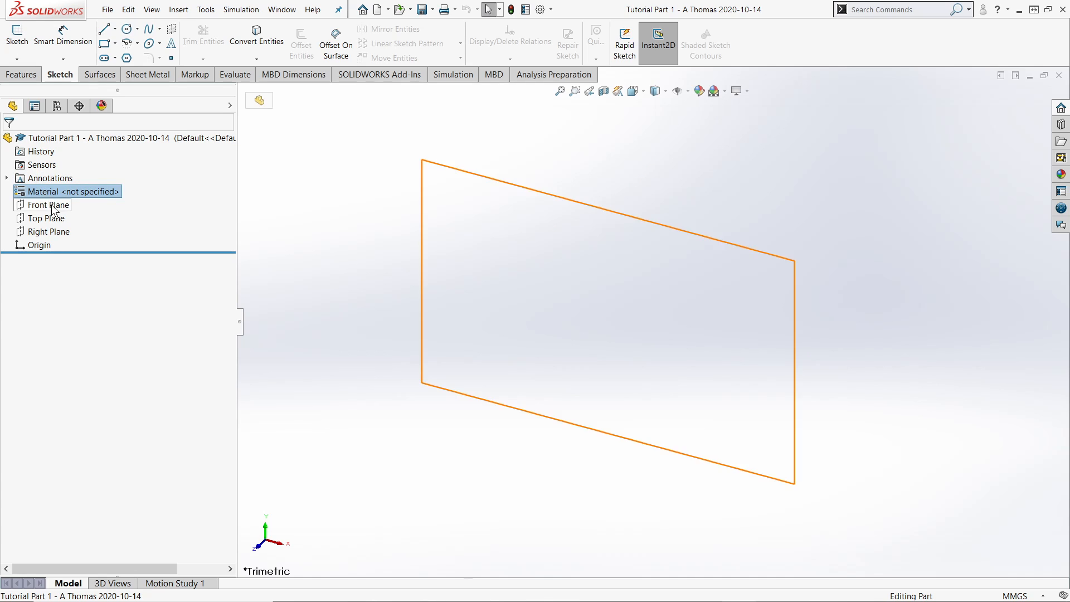
{"action": "left_click", "coordinate": [54, 206]}
{"action": "left_click", "coordinate": [51, 218]}
{"action": "left_click", "coordinate": [49, 245]}
{"action": "left_click", "coordinate": [45, 232]}
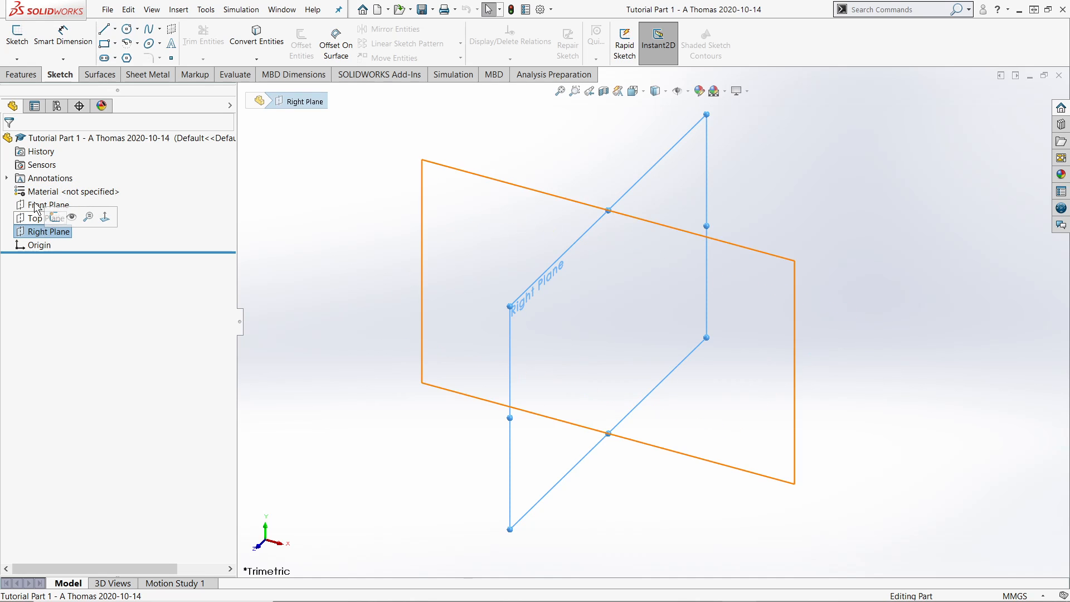
{"action": "left_click", "coordinate": [37, 245]}
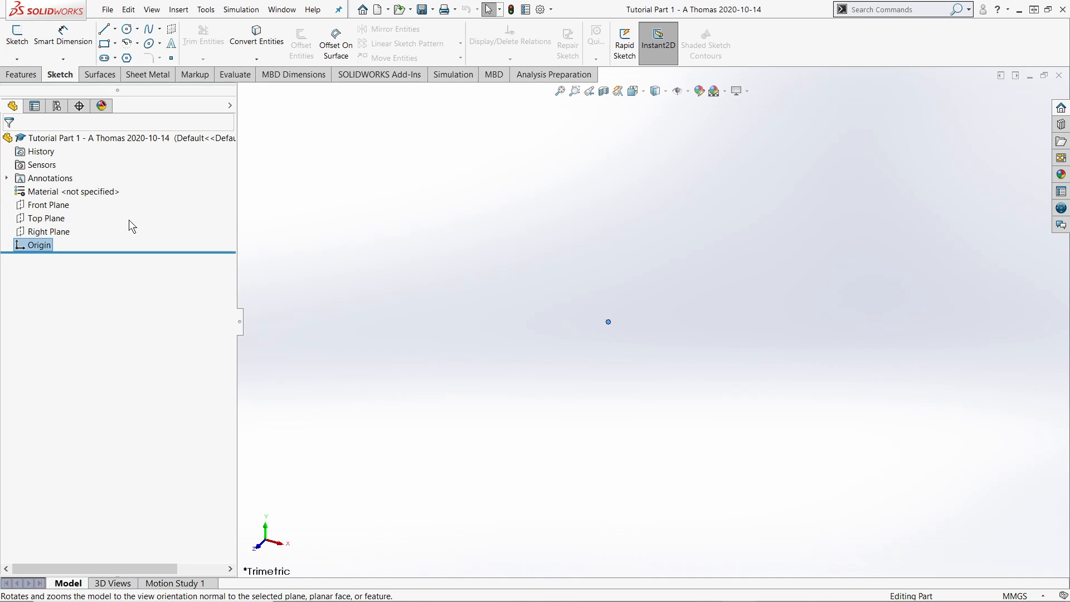
{"action": "left_click", "coordinate": [35, 106]}
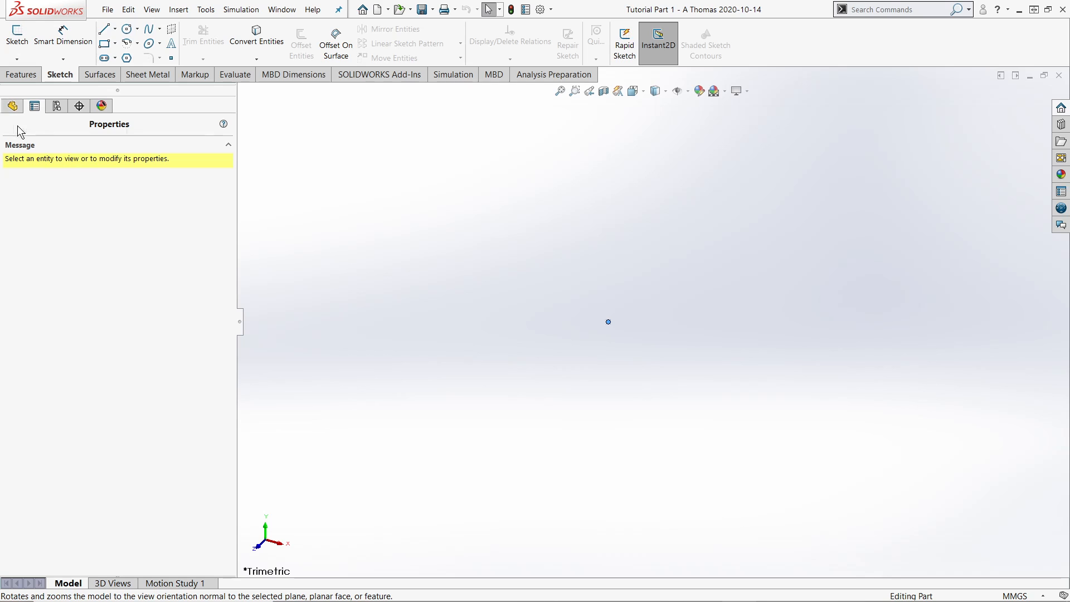
{"action": "left_click", "coordinate": [12, 107]}
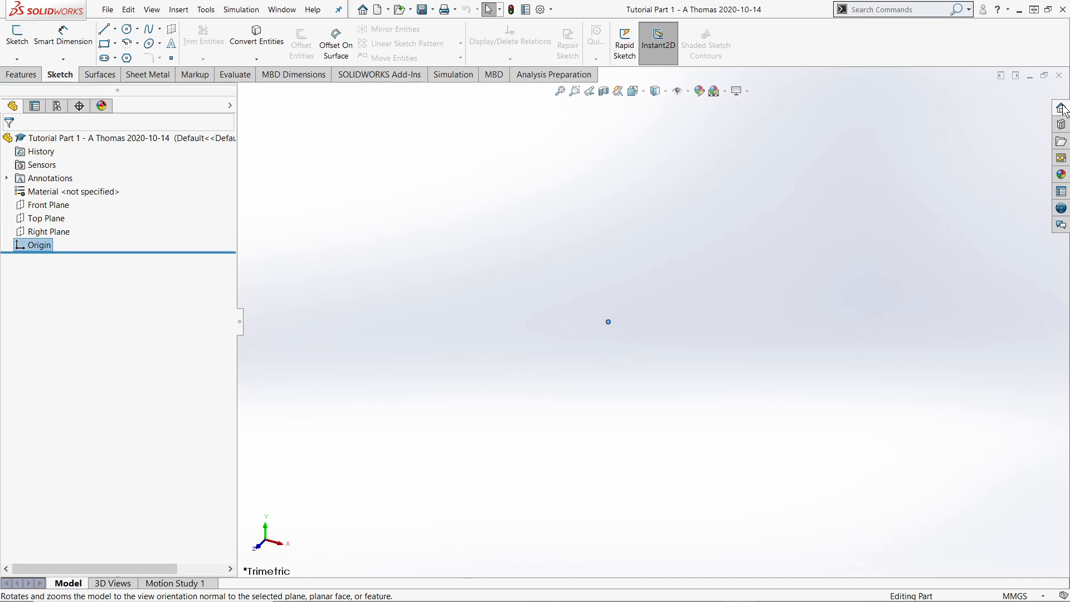
Open the Design Library and add in the Toolbox
{"action": "left_click", "coordinate": [1062, 141]}
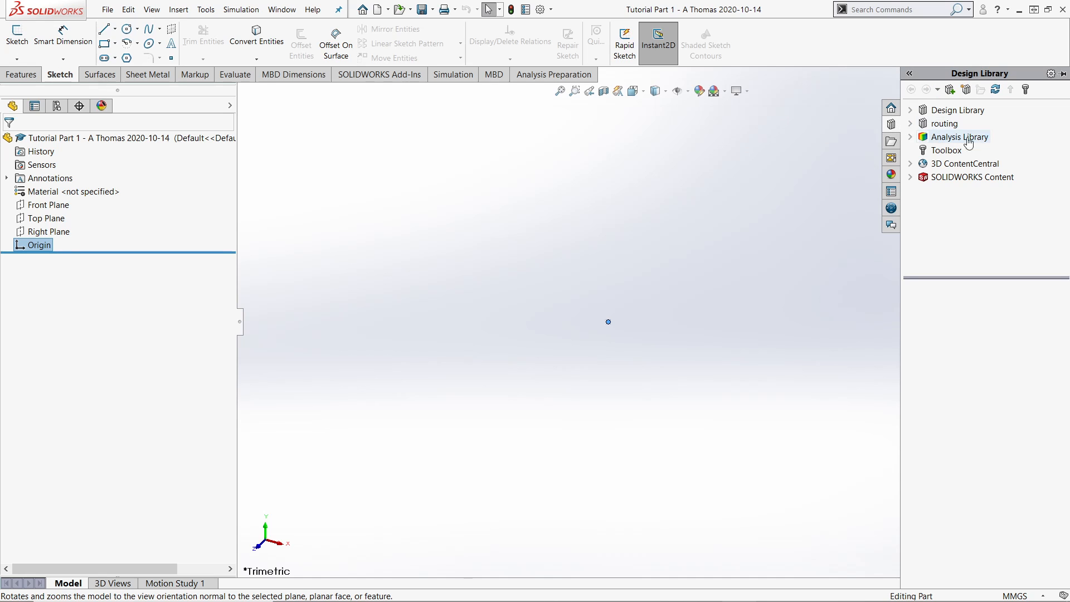
{"action": "left_click", "coordinate": [935, 151]}
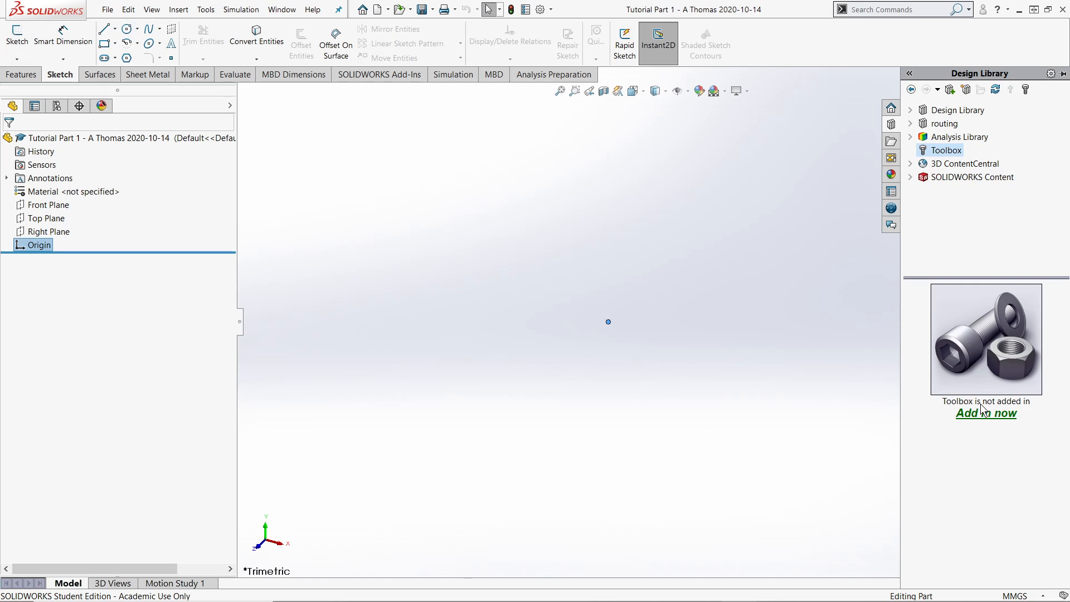
{"action": "left_click", "coordinate": [981, 411]}
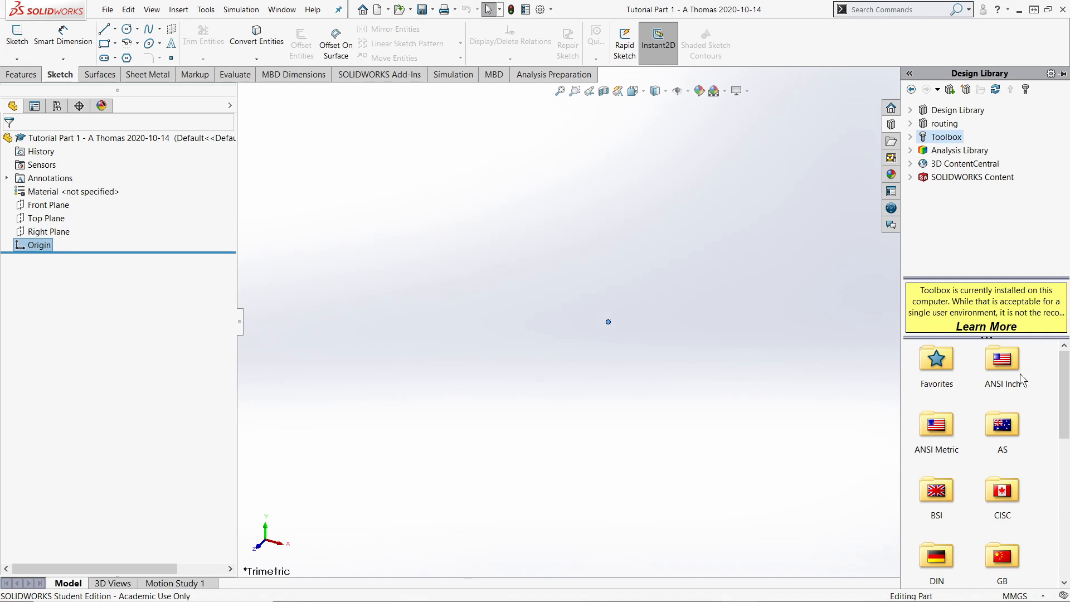
Browse the Toolbox's ANSI Inch hex head bolts under Bolts and Screws, and collapse the library when finished
{"action": "double_click", "coordinate": [1002, 366]}
{"action": "double_click", "coordinate": [1002, 365]}
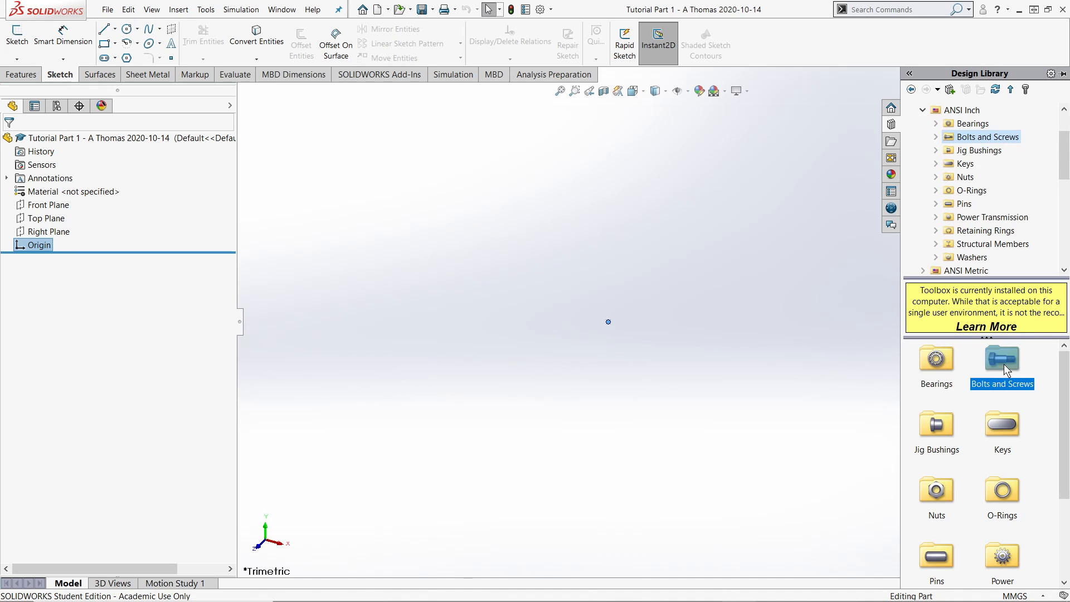
{"action": "left_click", "coordinate": [1004, 364]}
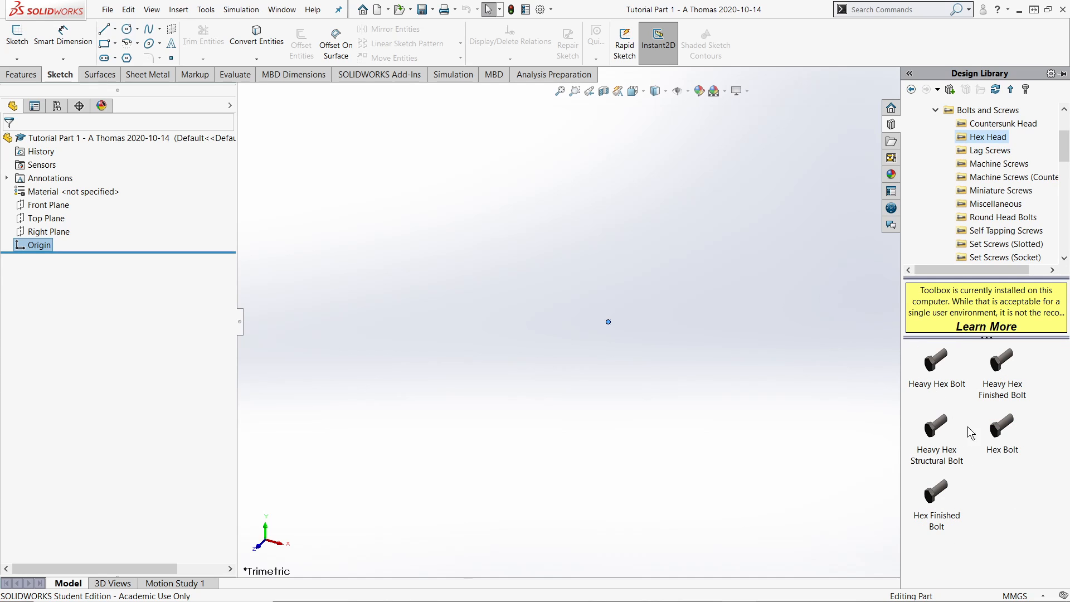
{"action": "scroll", "coordinate": [1007, 259], "scroll_direction": "up", "scroll_amount": 2}
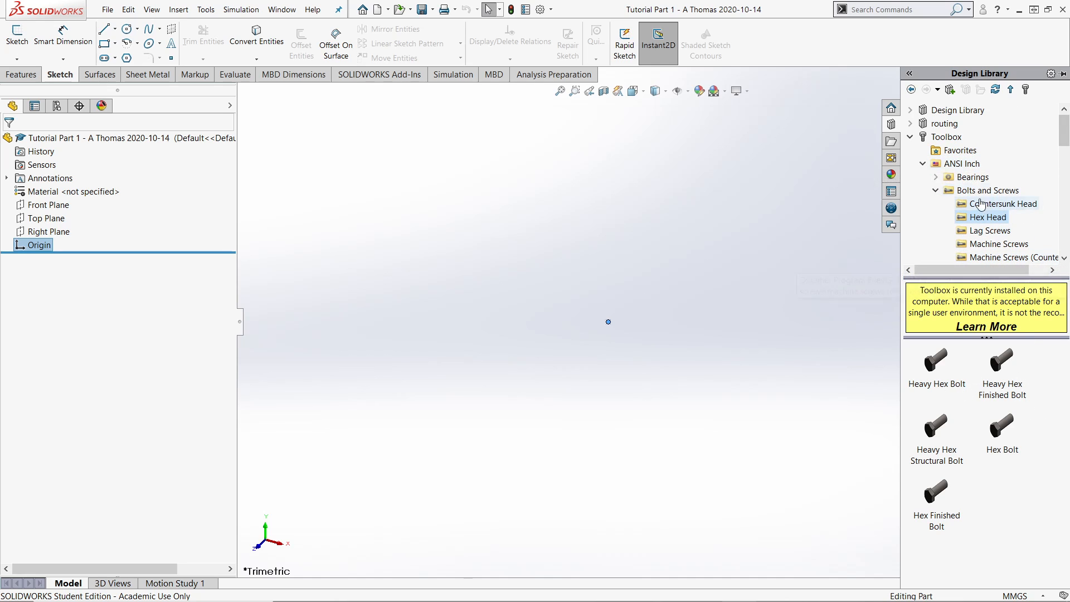
{"action": "left_click", "coordinate": [911, 137]}
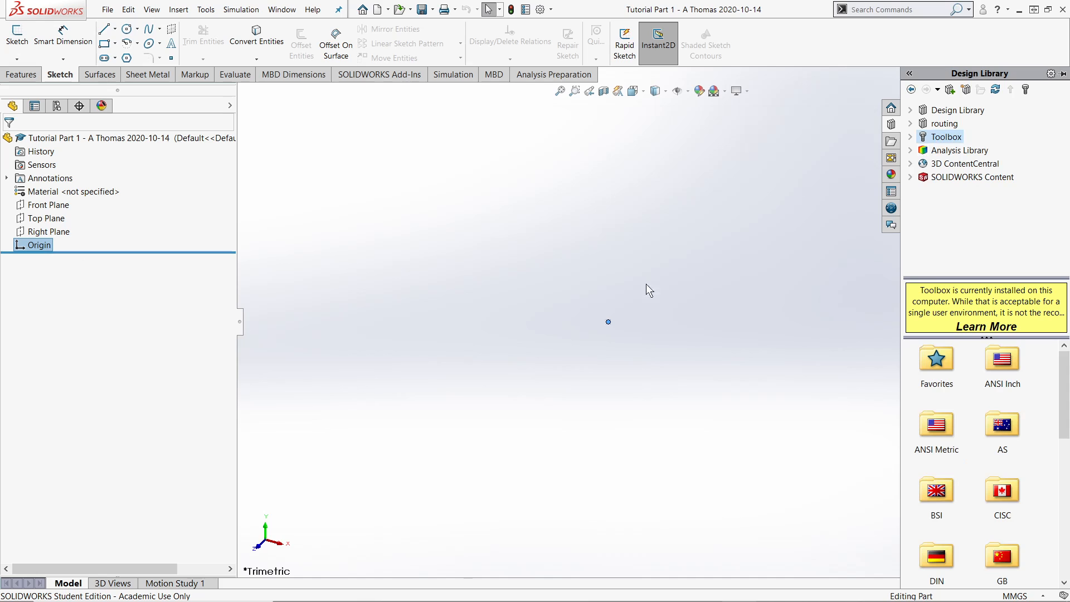
{"action": "left_click", "coordinate": [910, 73]}
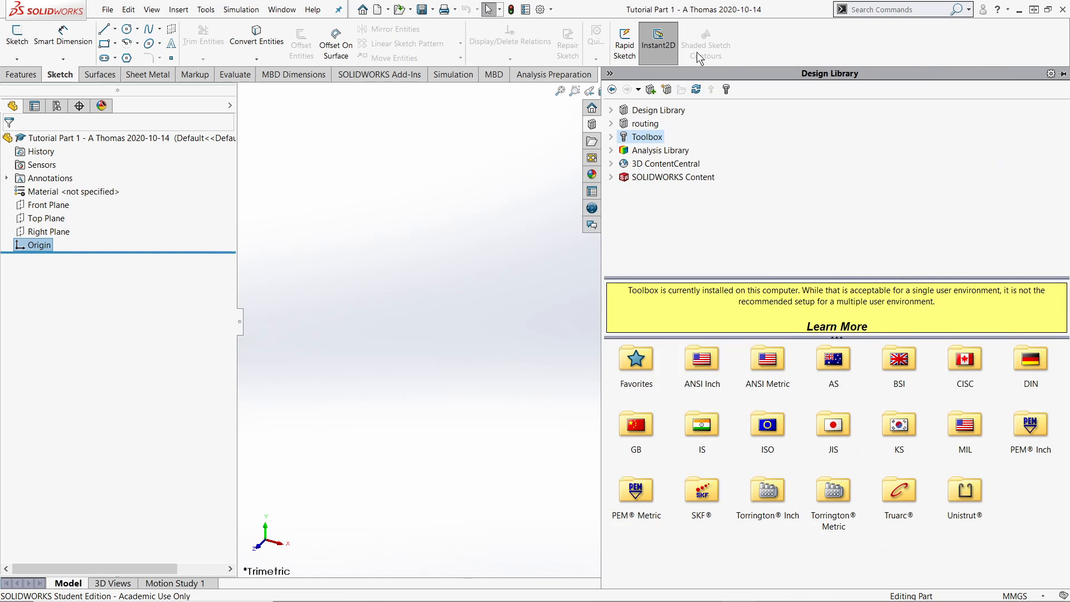
{"action": "left_click", "coordinate": [609, 73]}
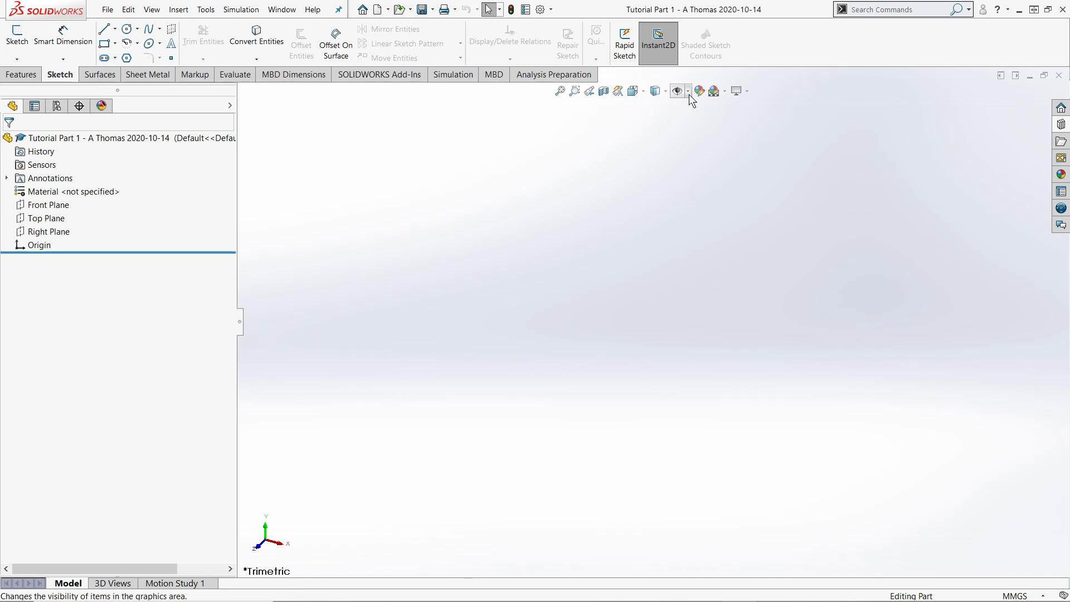
Review the view setting options and show the primary planes in the graphics area
{"action": "left_click", "coordinate": [747, 92]}
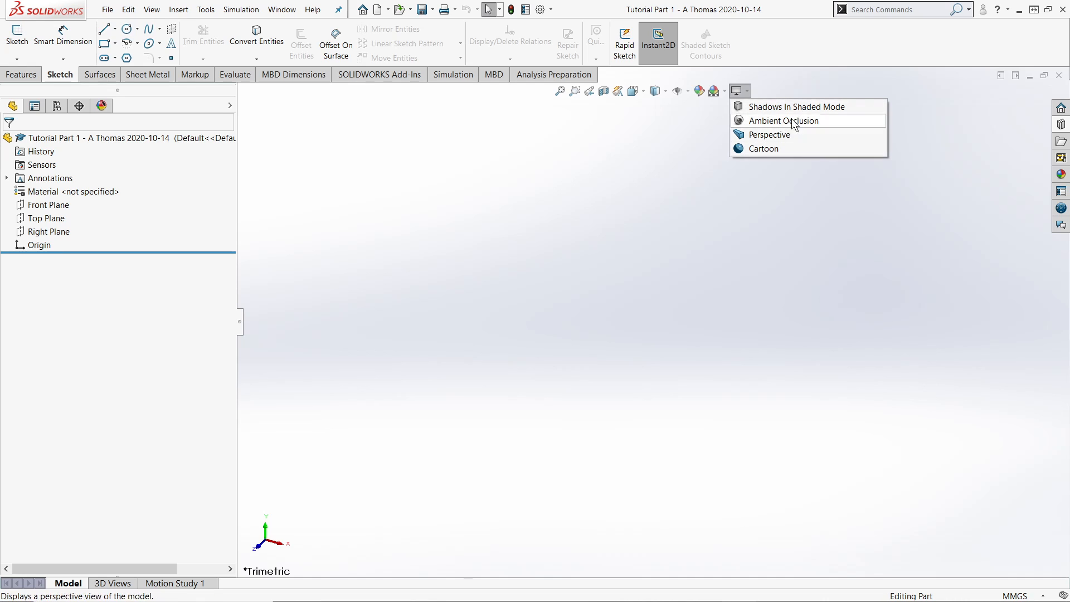
{"action": "mouse_move", "coordinate": [715, 91]}
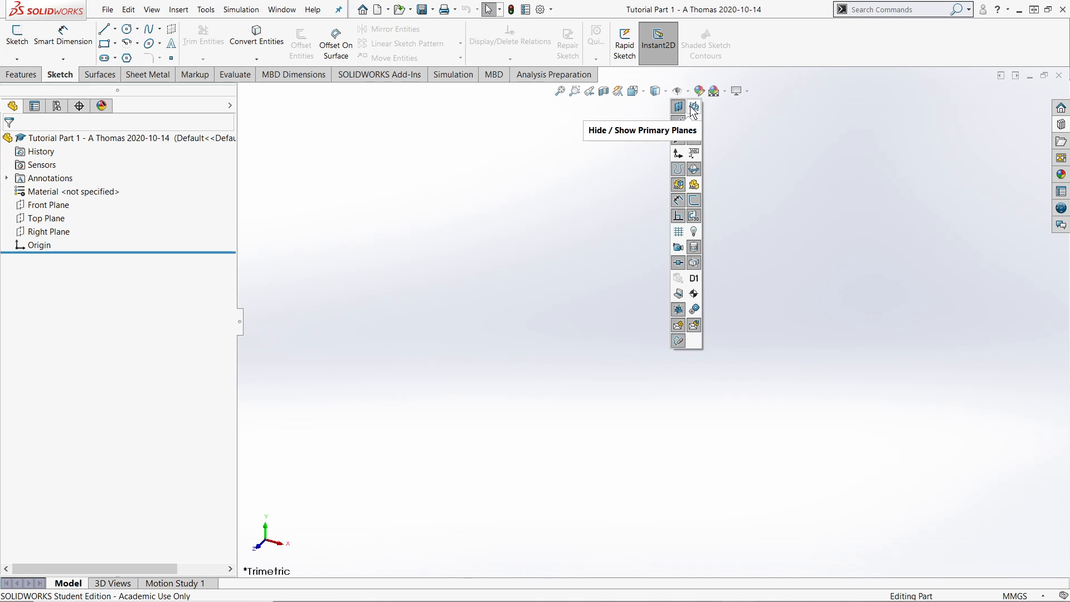
{"action": "left_click", "coordinate": [691, 108]}
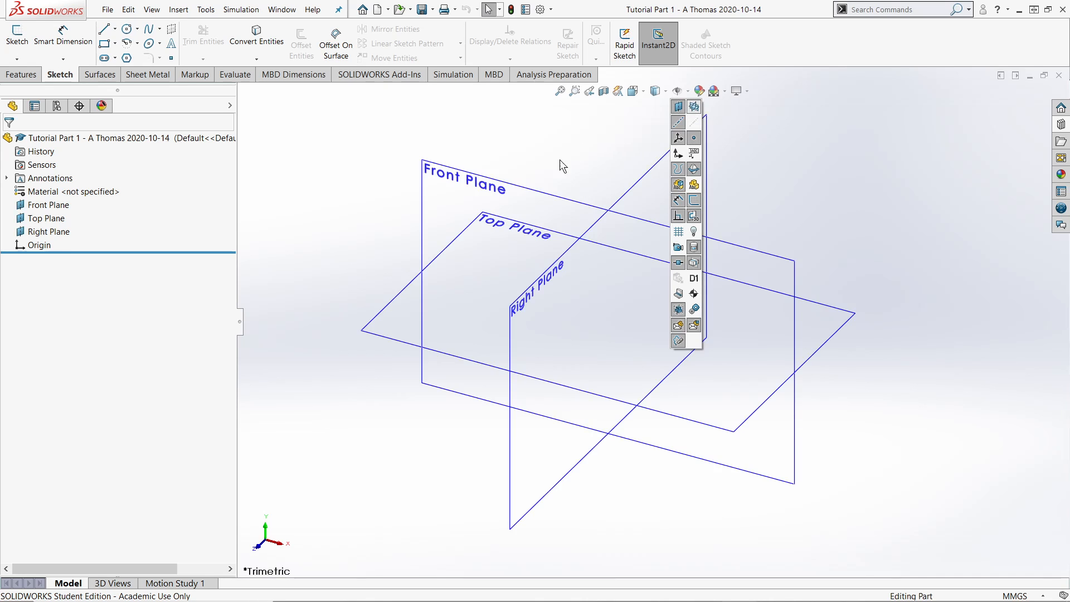
{"action": "left_click", "coordinate": [695, 109]}
{"action": "left_click", "coordinate": [695, 110]}
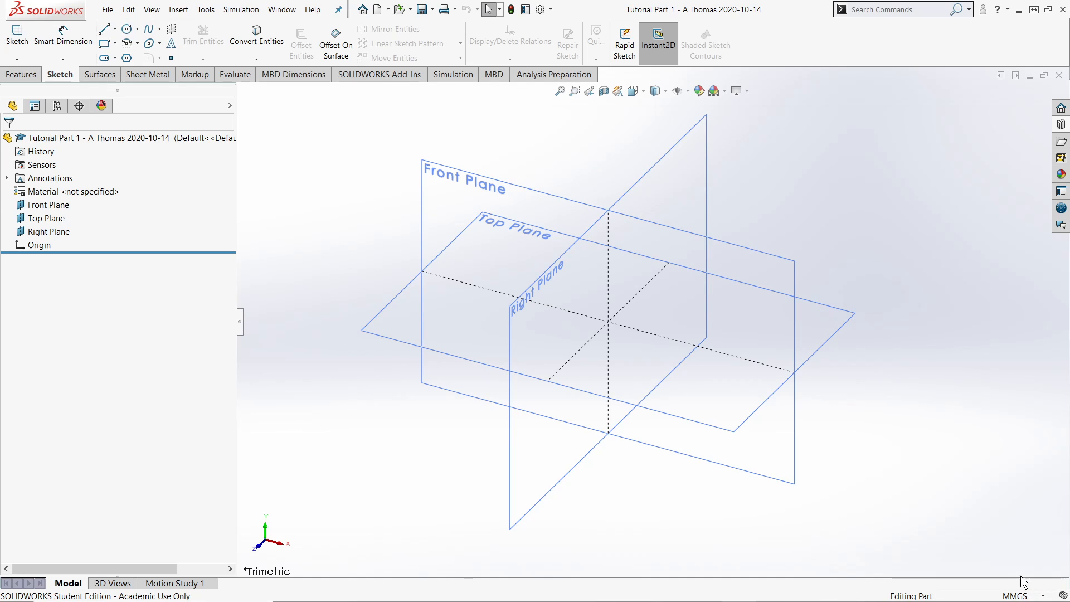
Review the available unit systems and set the document to MMGS (millimeter, gram, second)
{"action": "left_click", "coordinate": [1022, 596]}
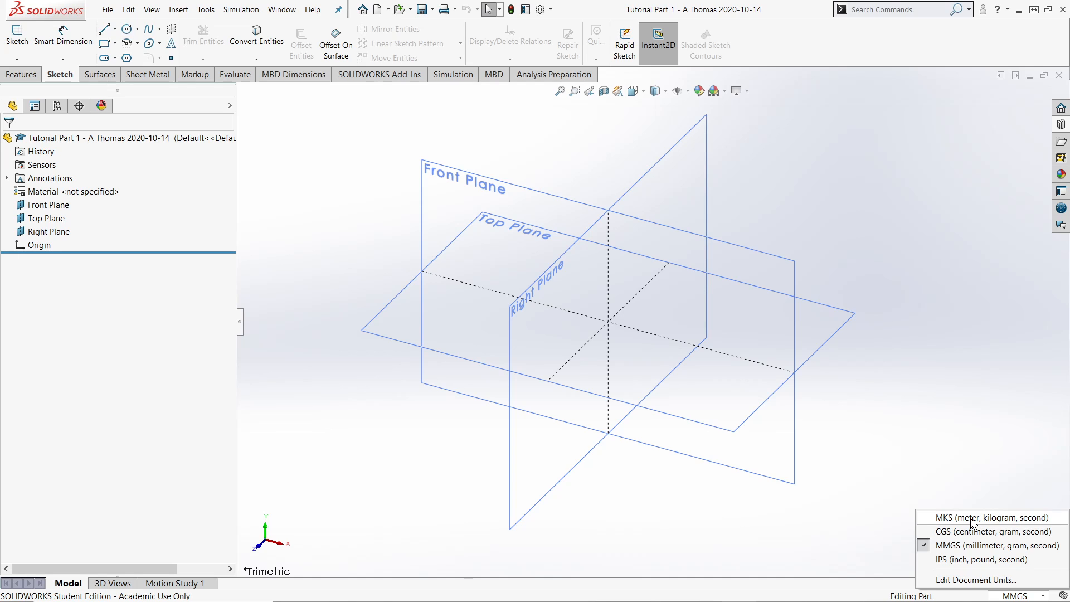
{"action": "left_click", "coordinate": [979, 548]}
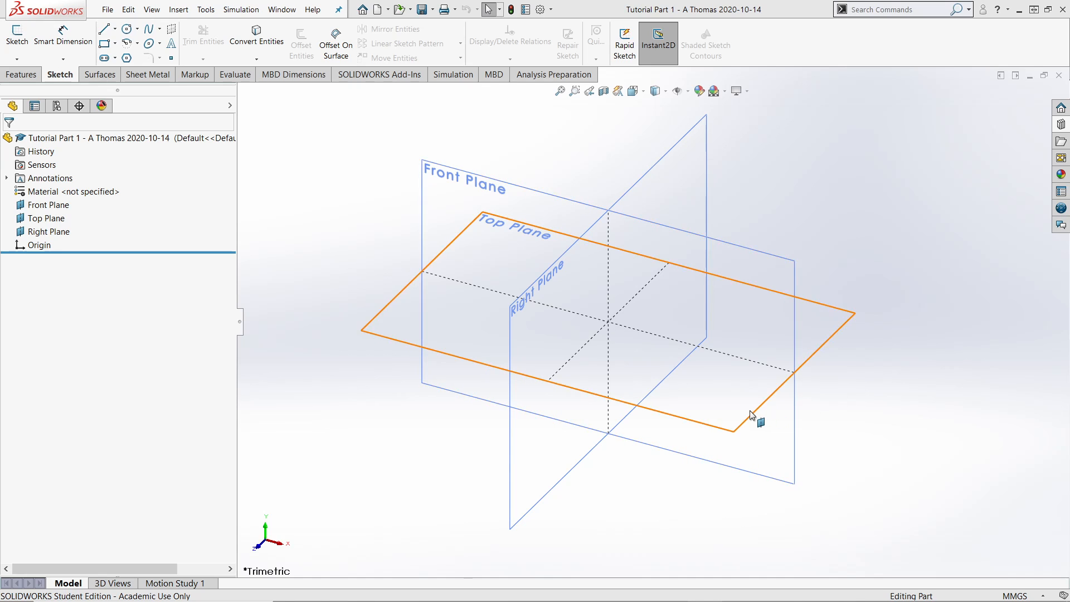
{"action": "mouse_move", "coordinate": [723, 597]}
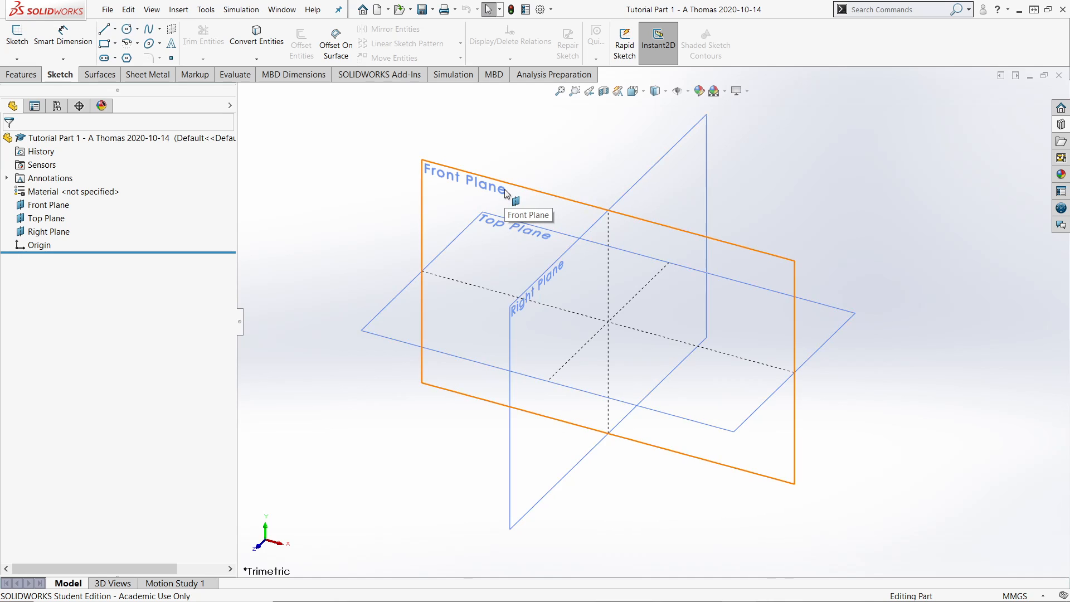
Start a sketch on the preselected Top Plane and exit it, discarding the changes
{"action": "left_click", "coordinate": [406, 296]}
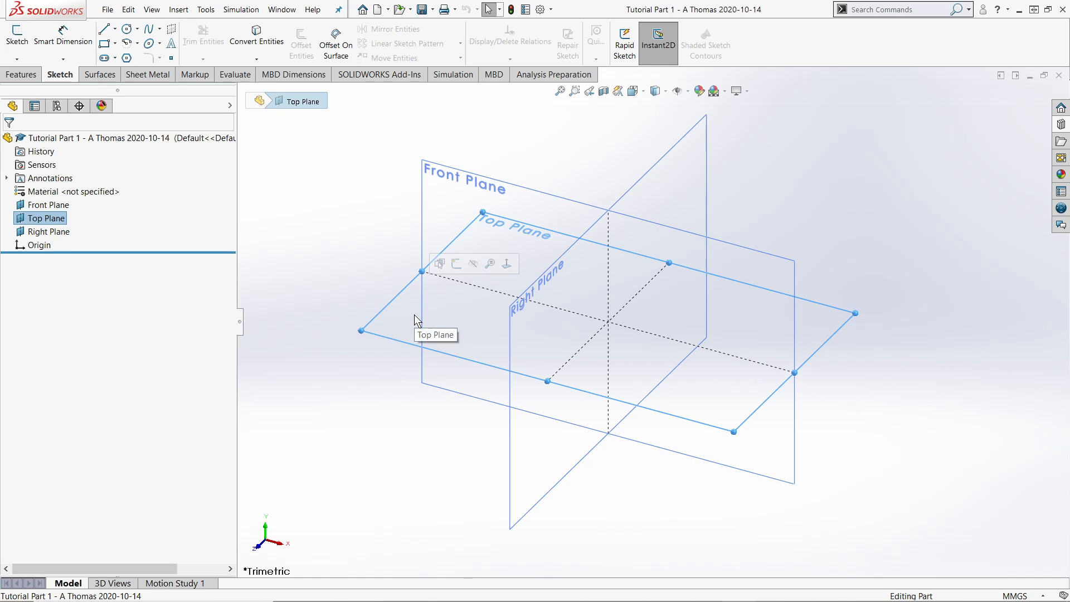
{"action": "left_click", "coordinate": [364, 252]}
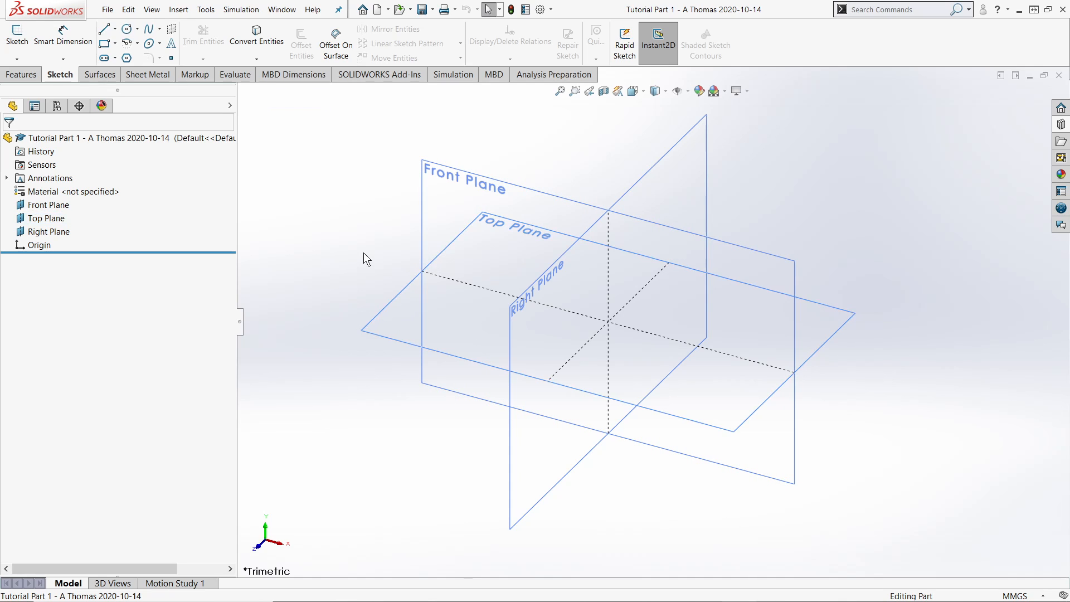
{"action": "left_click", "coordinate": [412, 300]}
{"action": "left_click", "coordinate": [372, 227]}
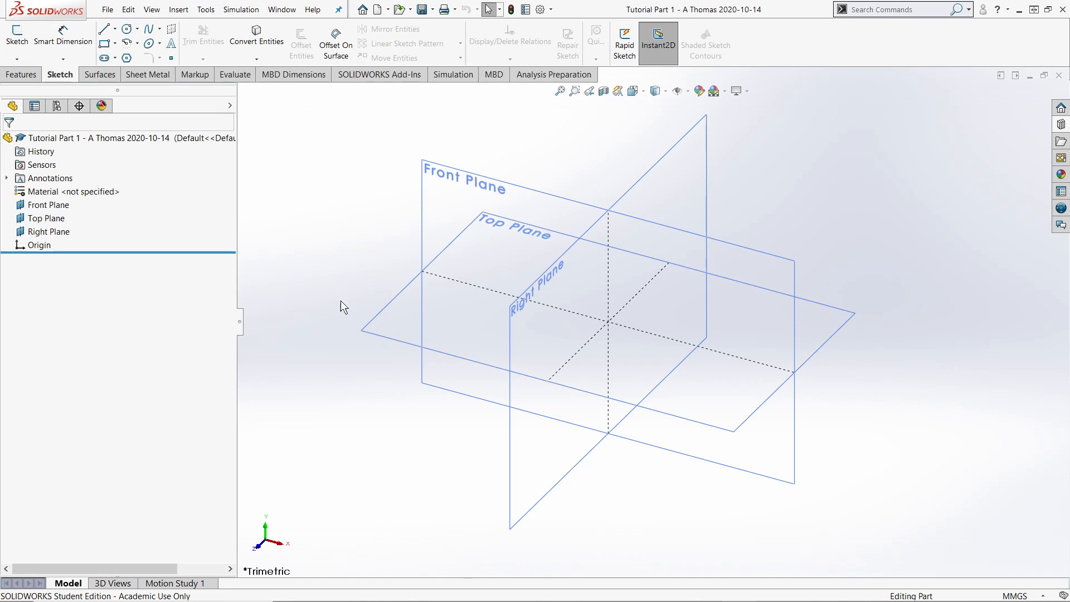
{"action": "left_click", "coordinate": [404, 300]}
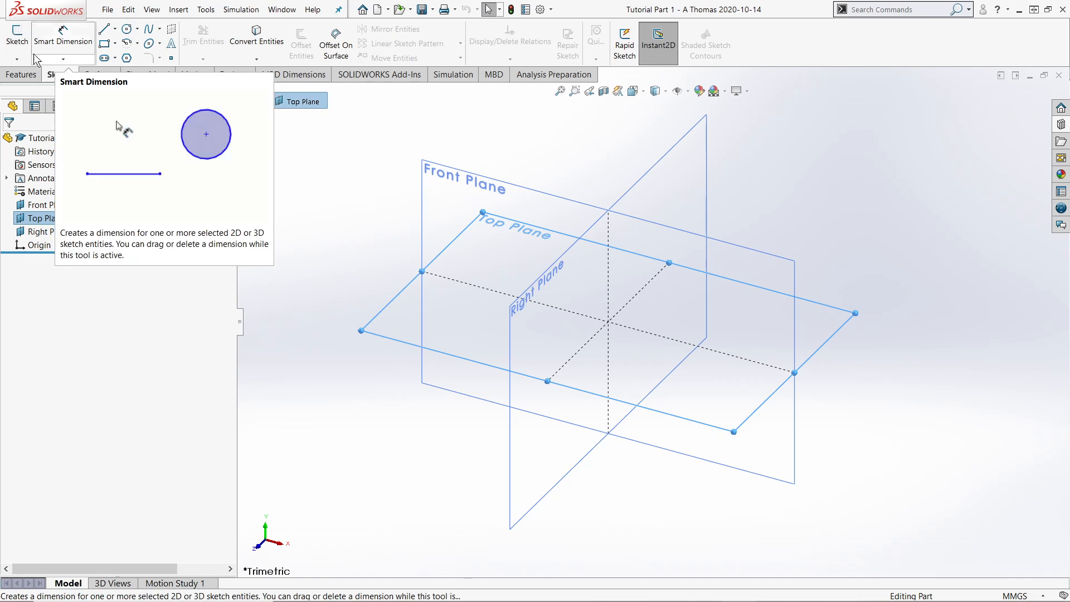
{"action": "left_click", "coordinate": [17, 59]}
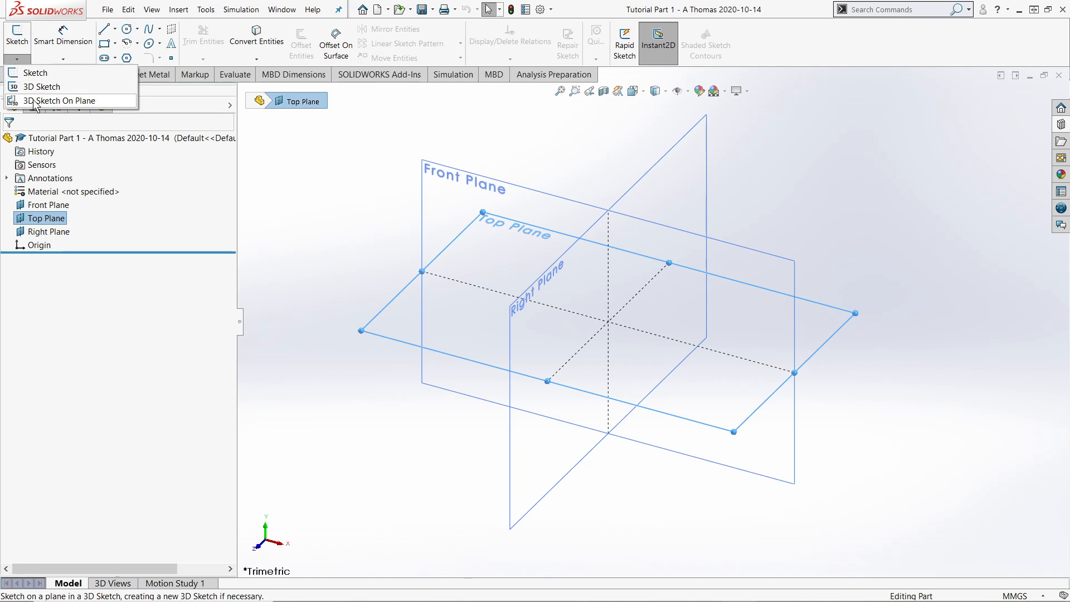
{"action": "left_click", "coordinate": [19, 42]}
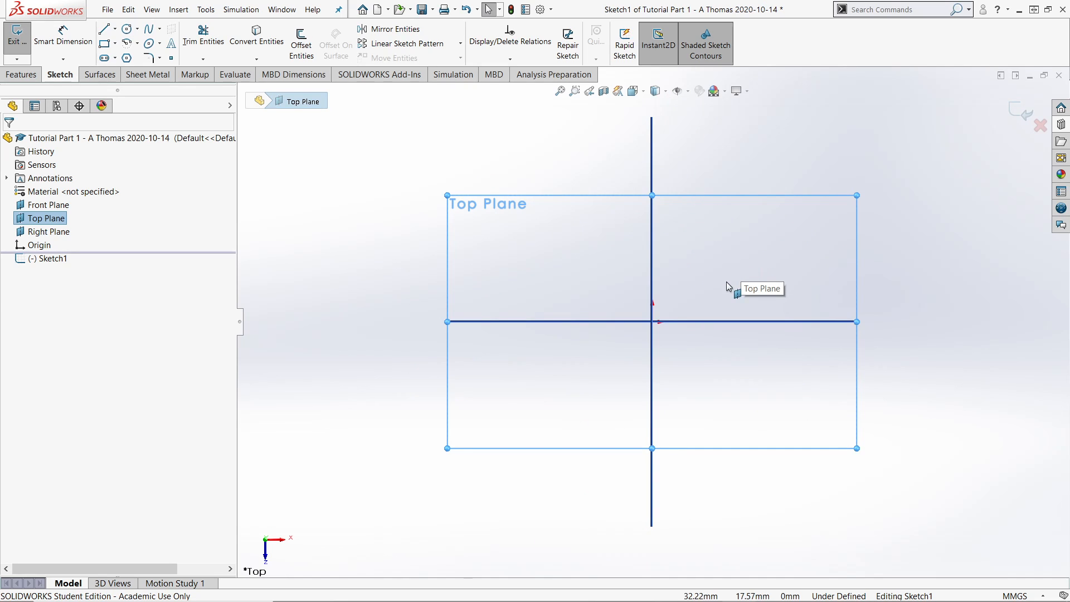
{"action": "left_click", "coordinate": [1039, 126]}
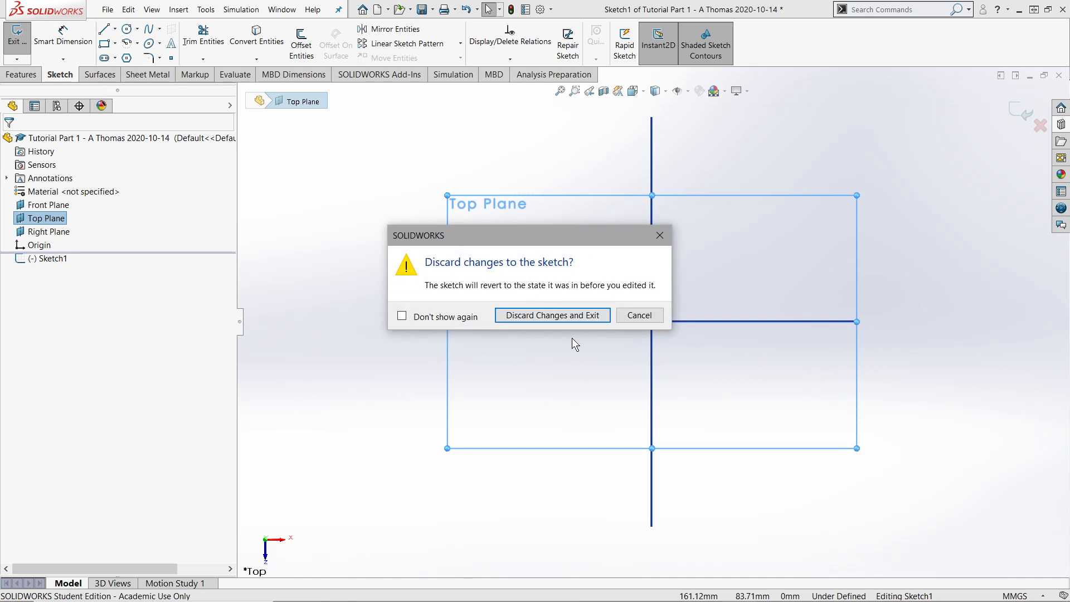
{"action": "left_click", "coordinate": [573, 315]}
Start a new sketch and choose the Top Plane as its sketch plane
{"action": "mouse_move", "coordinate": [389, 340]}
{"action": "middle_mouse_down"}
{"action": "mouse_move", "coordinate": [389, 262]}
{"action": "mouse_move", "coordinate": [415, 214]}
{"action": "middle_mouse_up"}
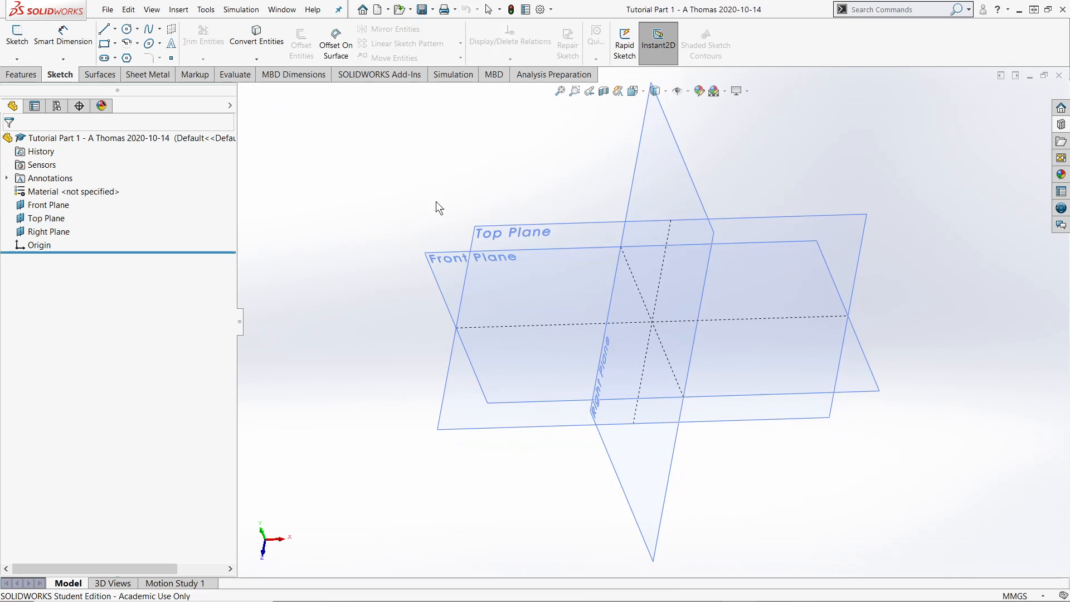
{"action": "left_click", "coordinate": [20, 38]}
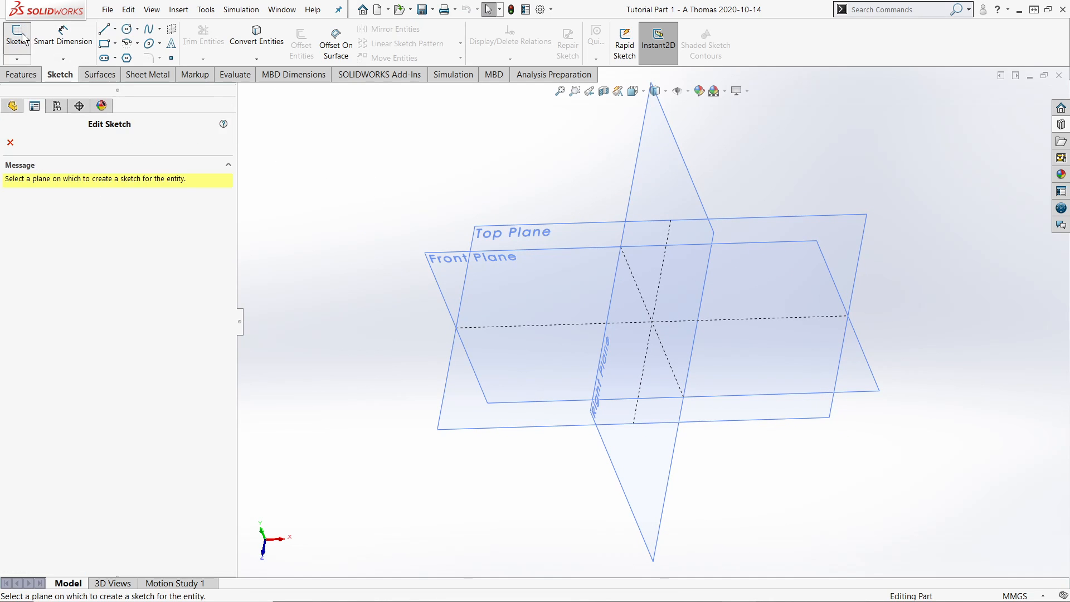
{"action": "left_click", "coordinate": [503, 227]}
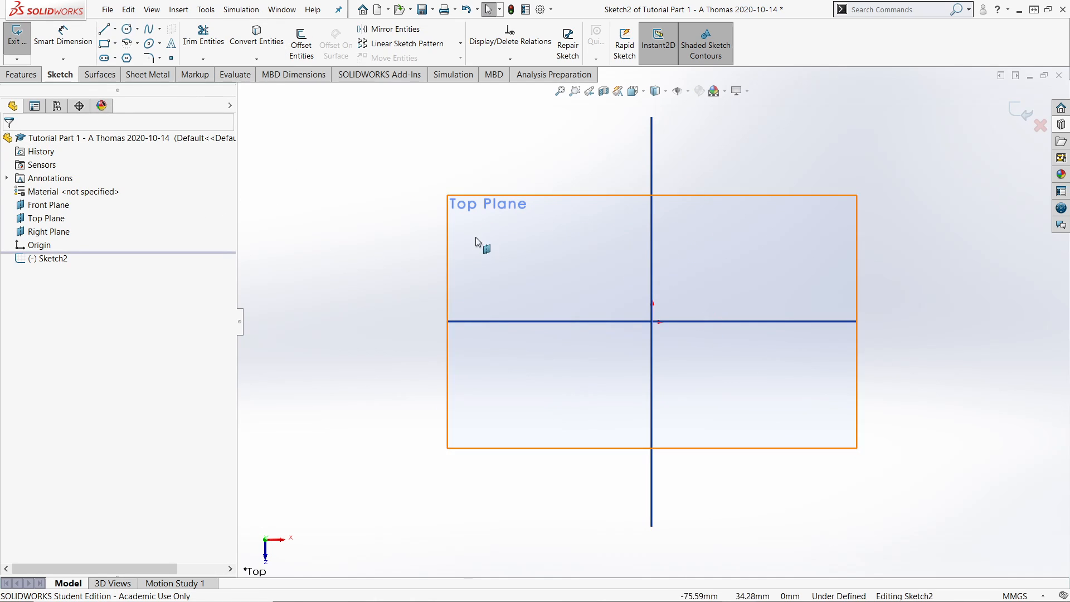
{"action": "scroll", "coordinate": [728, 146], "scroll_direction": "down", "scroll_amount": 1}
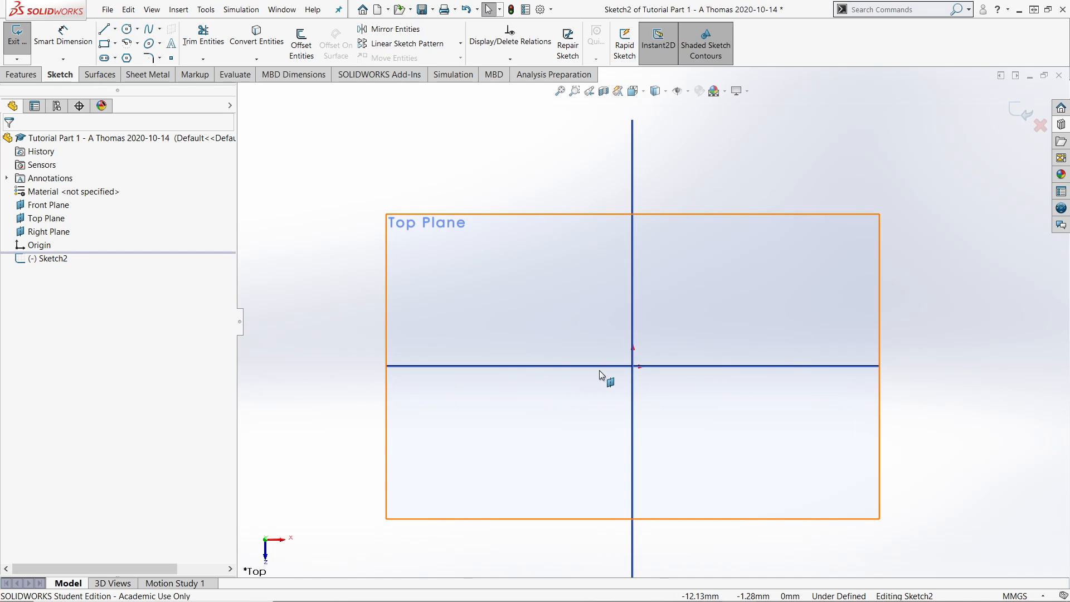
Hide the primary planes in the graphics area
{"action": "left_click", "coordinate": [687, 92]}
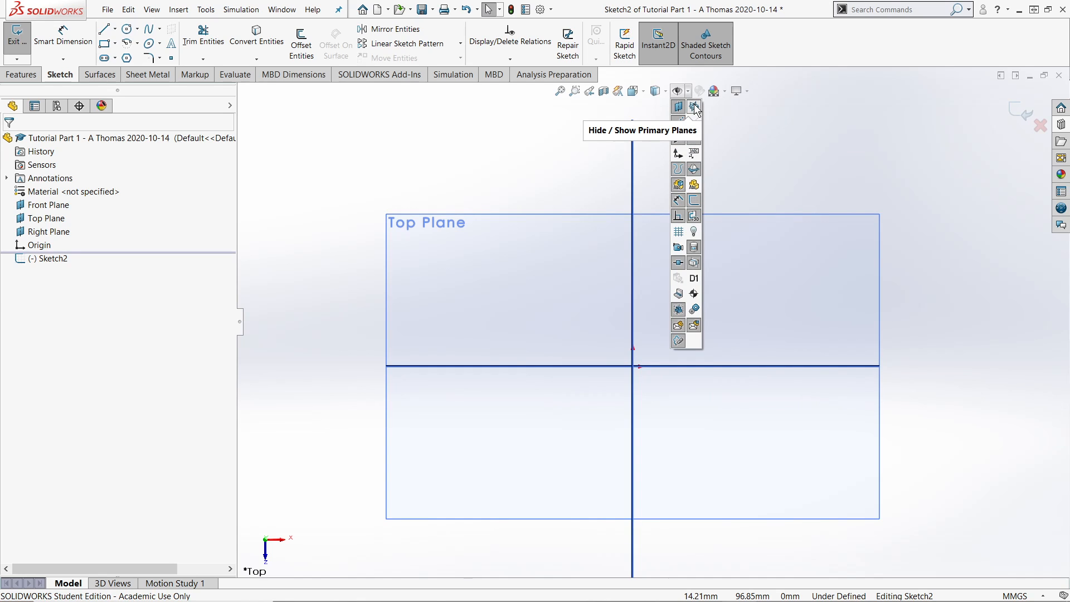
{"action": "left_click", "coordinate": [693, 105]}
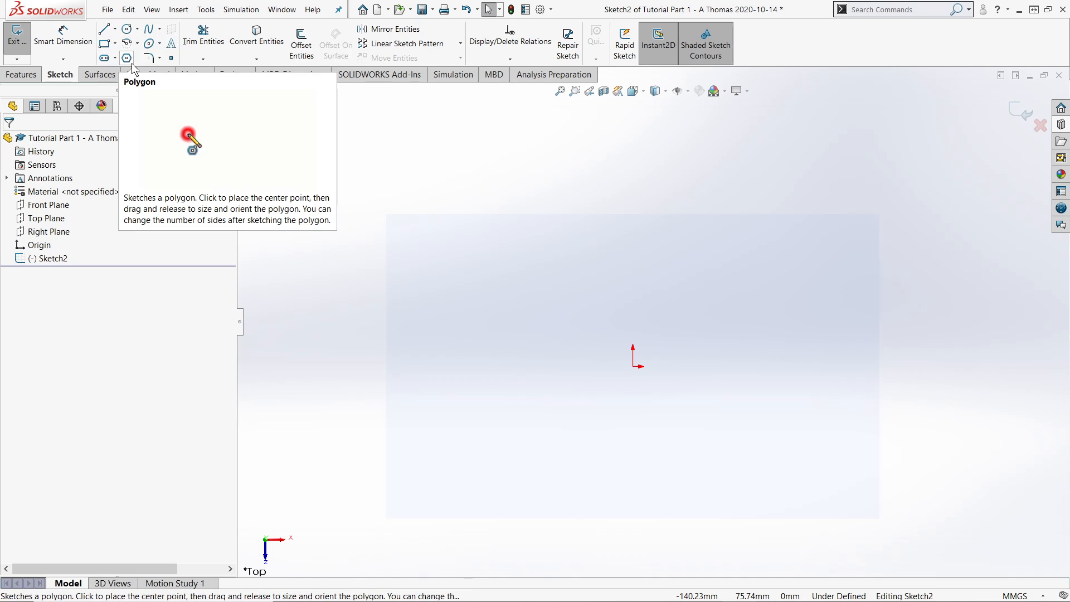
Sketch a single sloping line about 53 mm long, above and to the right of the origin
{"action": "left_click", "coordinate": [115, 29]}
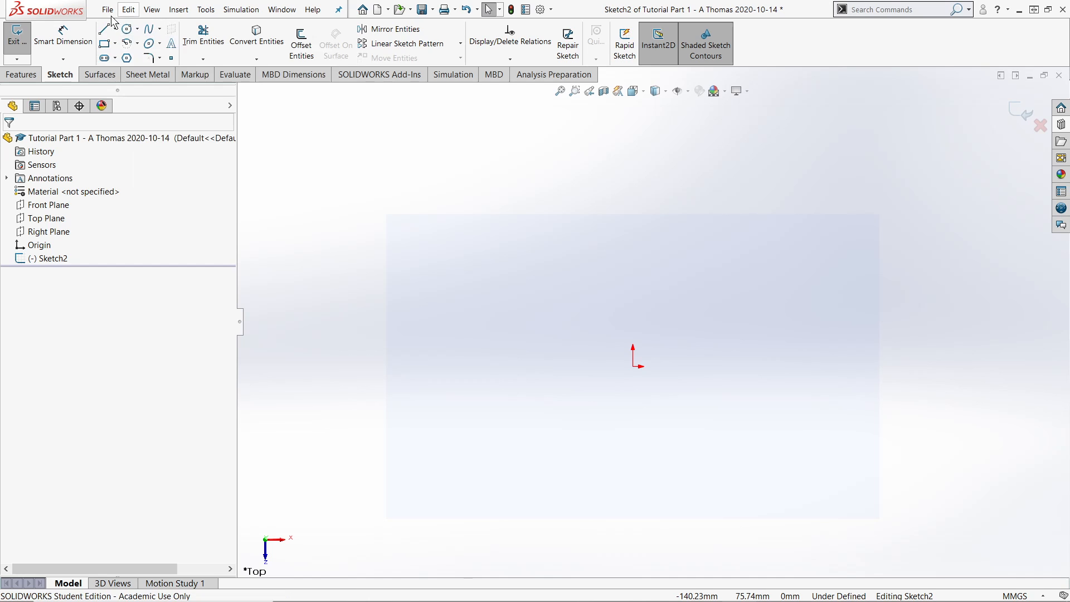
{"action": "left_click", "coordinate": [138, 30]}
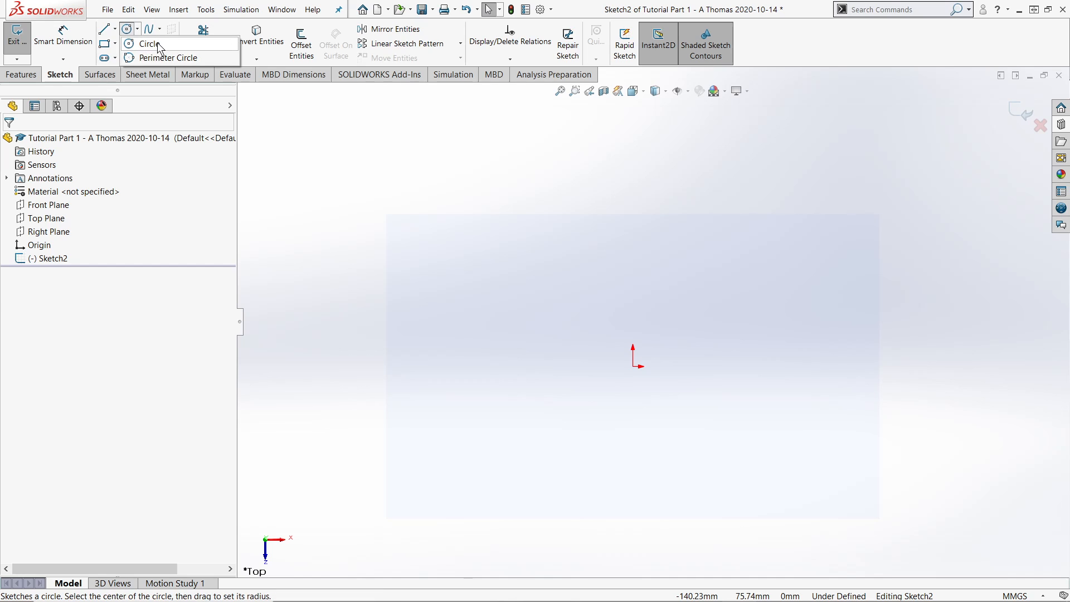
{"action": "mouse_move", "coordinate": [106, 32]}
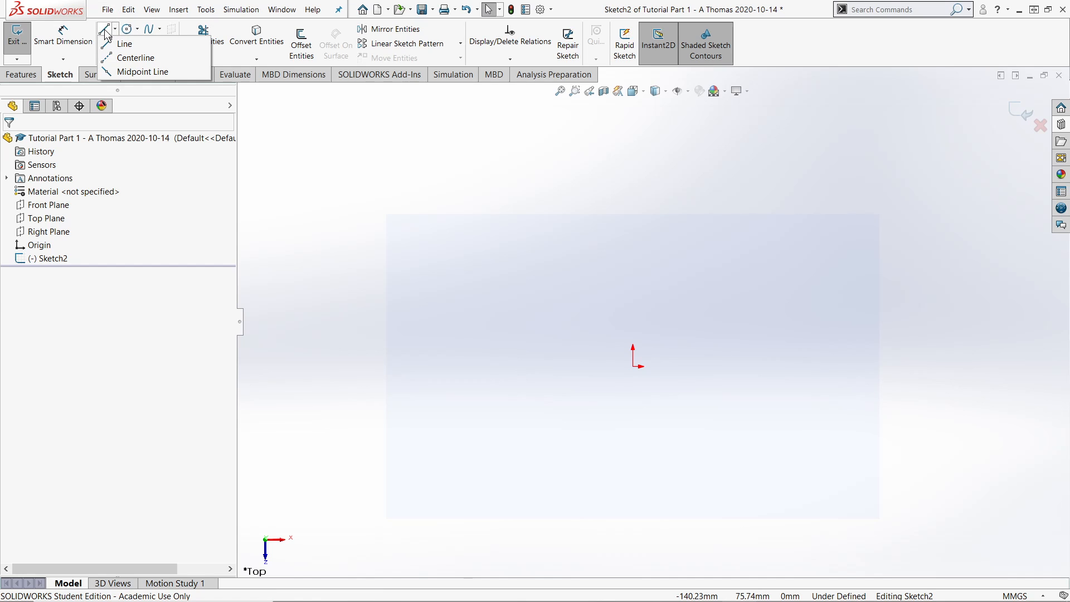
{"action": "left_click", "coordinate": [124, 44]}
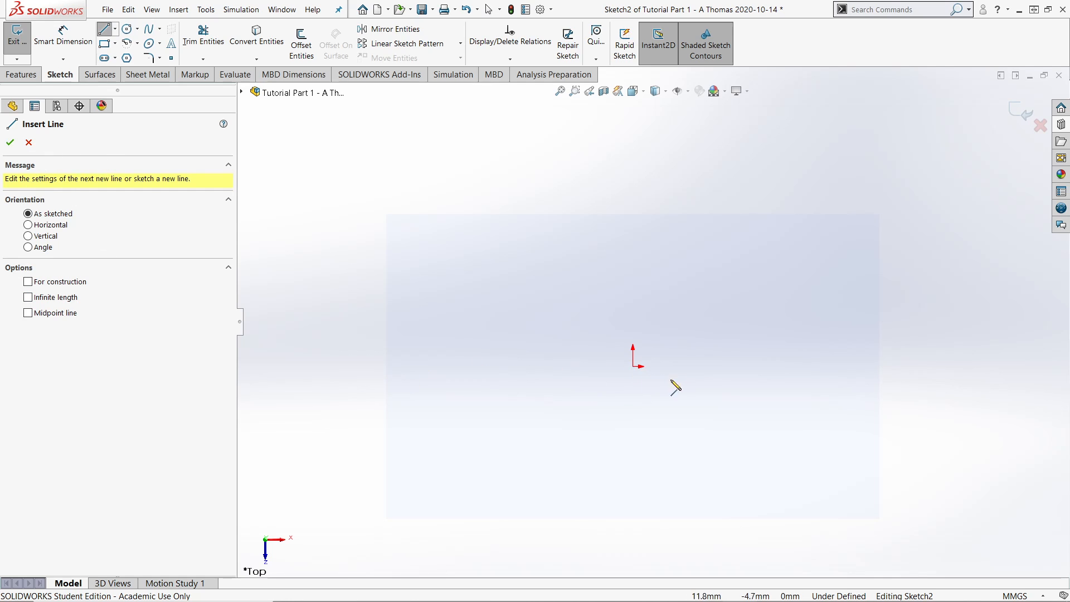
{"action": "left_click", "coordinate": [717, 247]}
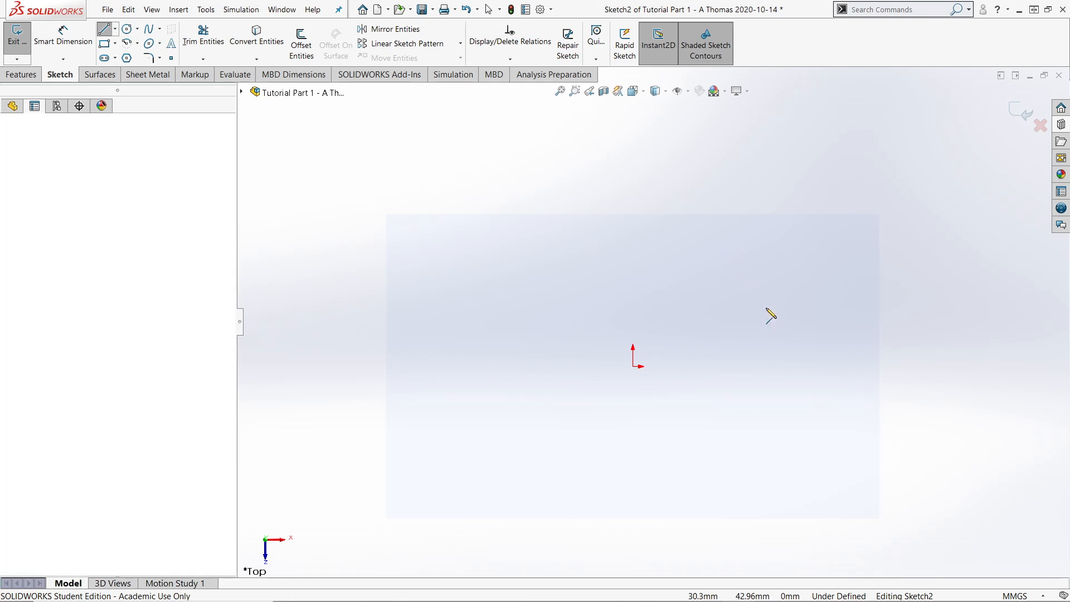
{"action": "left_click", "coordinate": [858, 282]}
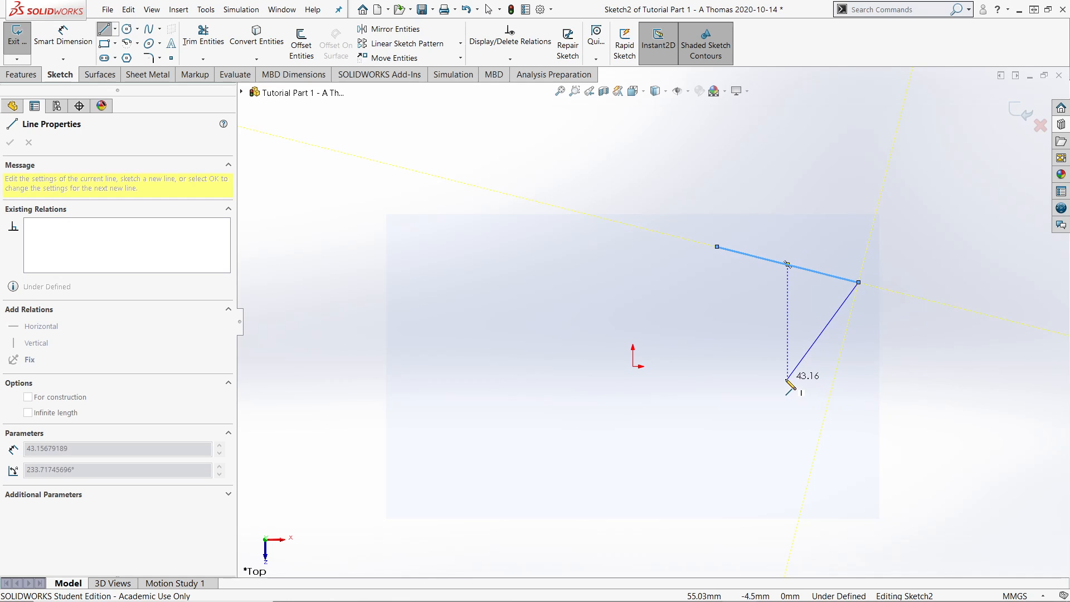
{"action": "key", "text": "Escape"}
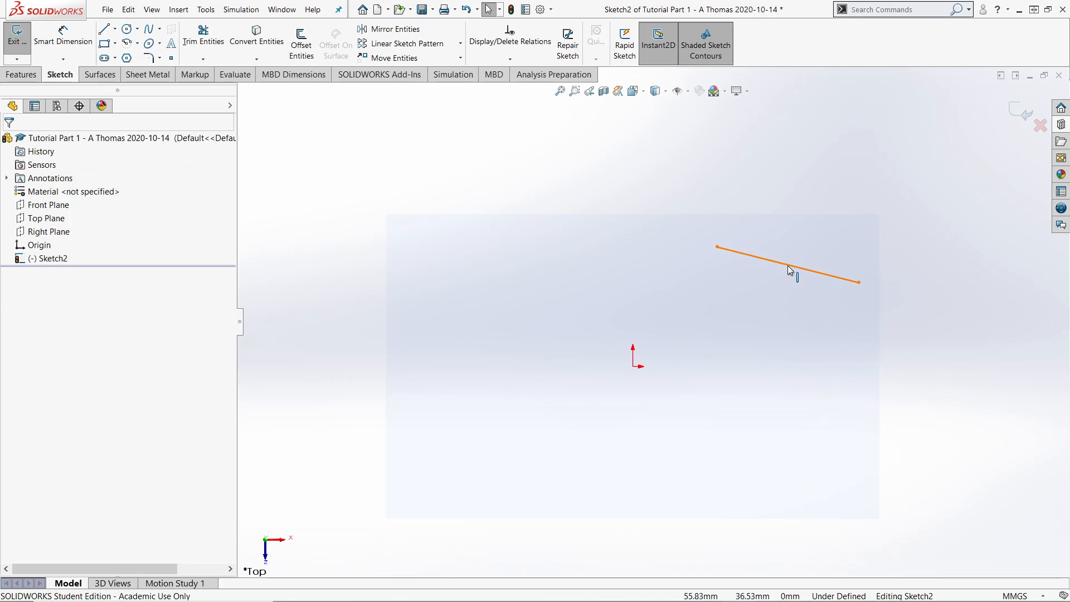
Sketch a chain of three connected lines about 51, 96 and 57 mm long around the right of the existing line
{"action": "key", "text": "l"}
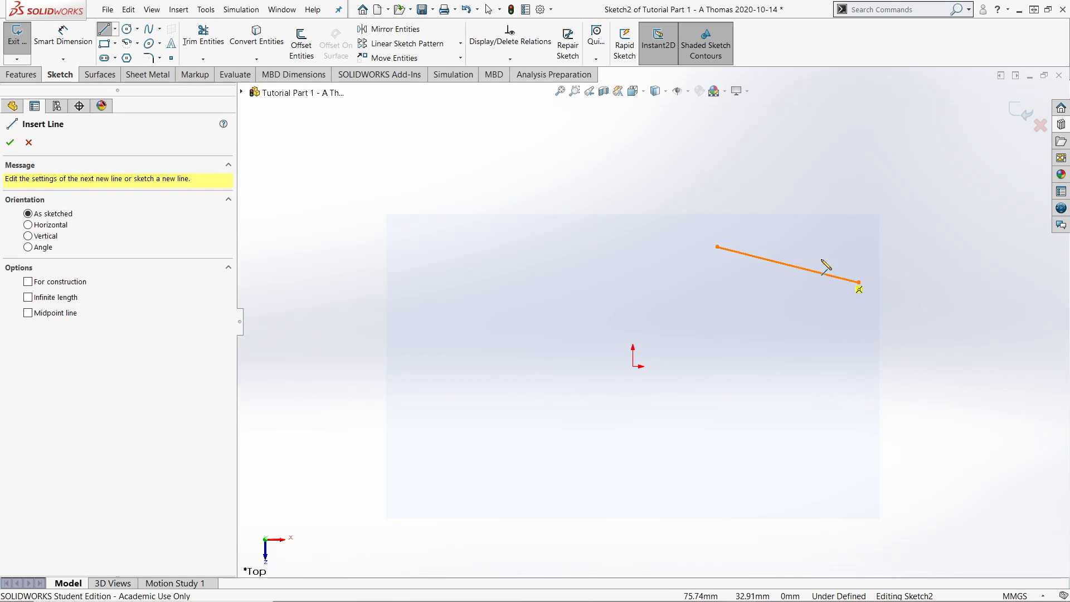
{"action": "left_click", "coordinate": [686, 168]}
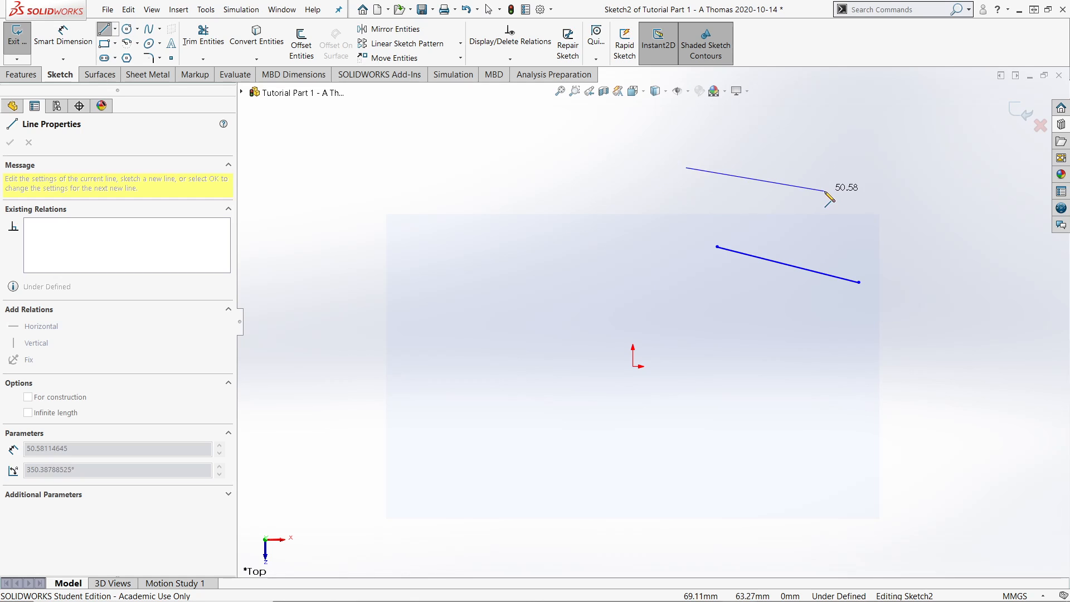
{"action": "left_click", "coordinate": [825, 191]}
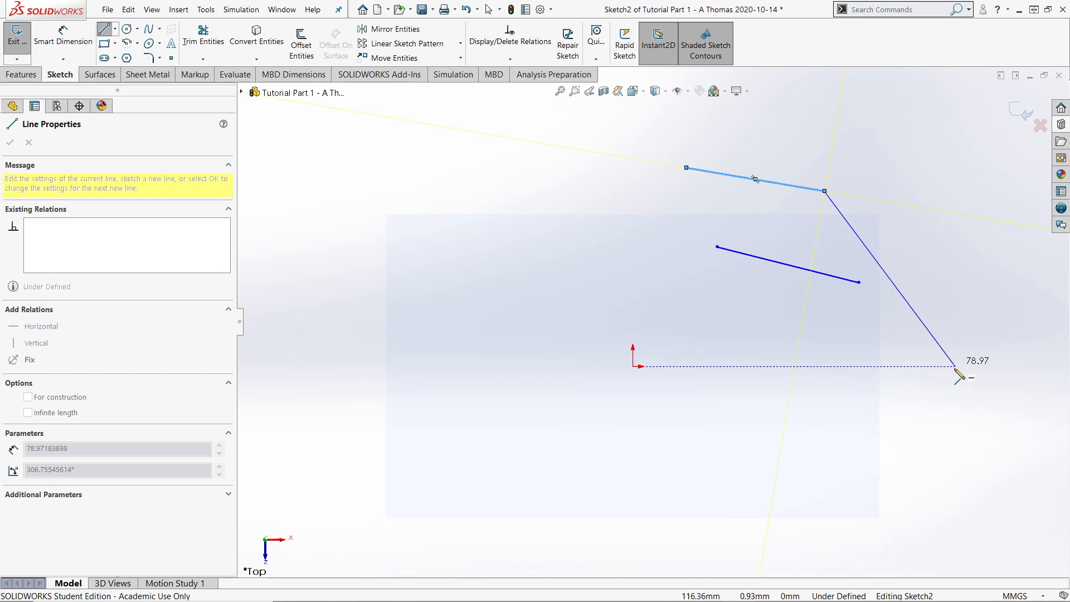
{"action": "left_click", "coordinate": [933, 434]}
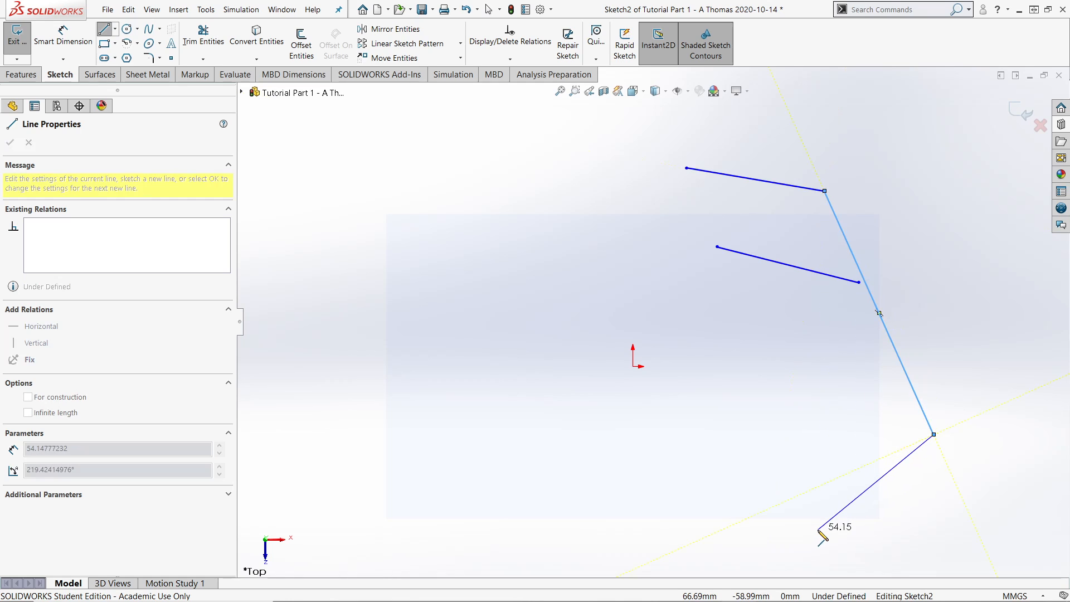
{"action": "double_click", "coordinate": [814, 537]}
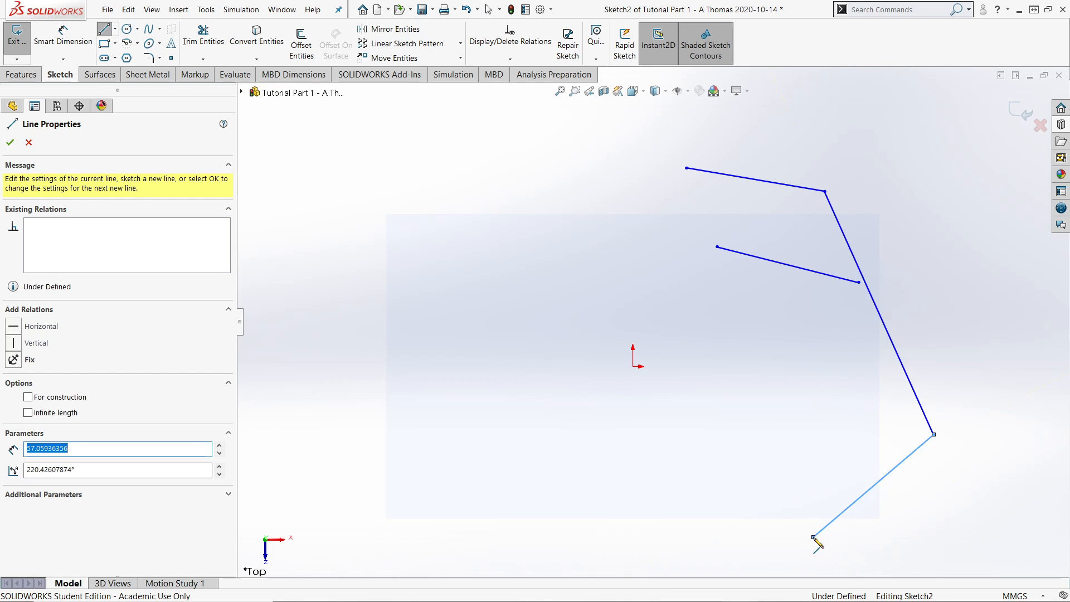
{"action": "left_click", "coordinate": [814, 538]}
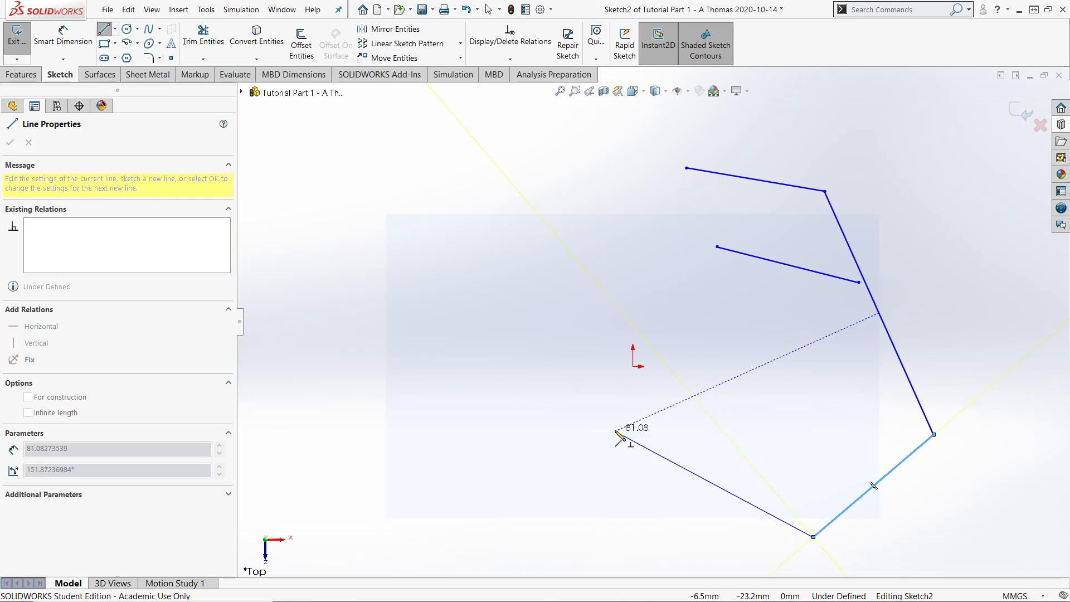
{"action": "key", "text": "Escape"}
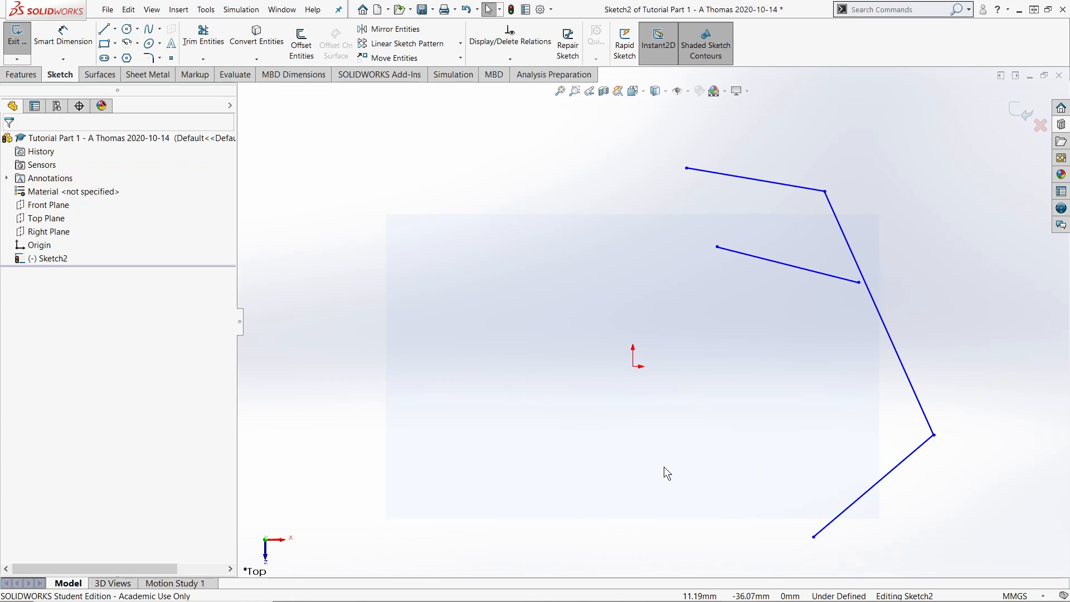
Delete the lowest line of the connected chain
{"action": "left_click", "coordinate": [889, 475]}
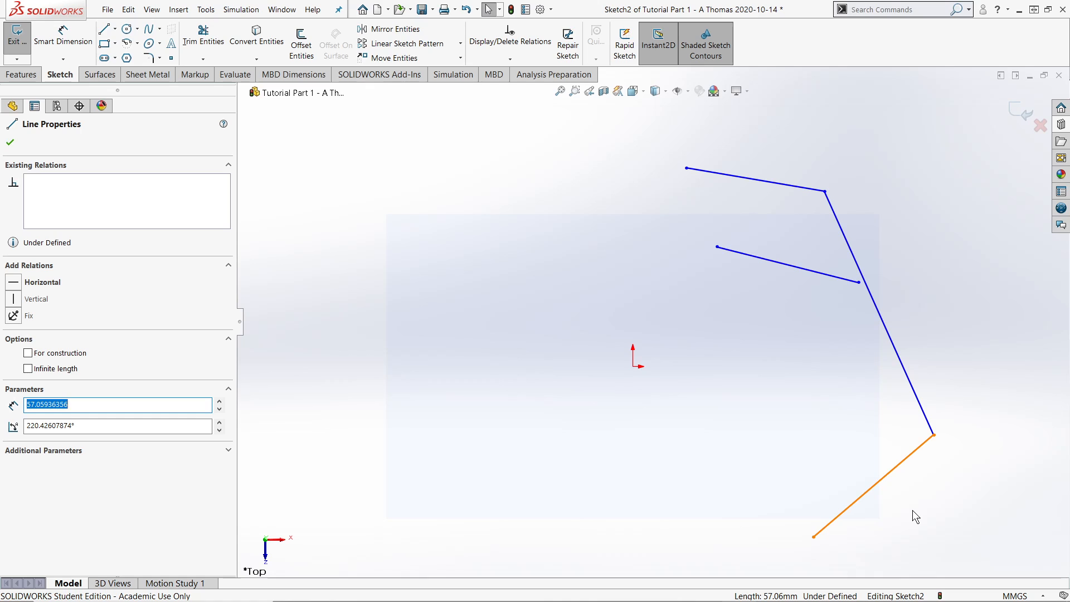
{"action": "key", "text": "BackSpace"}
{"action": "left_click", "coordinate": [895, 481]}
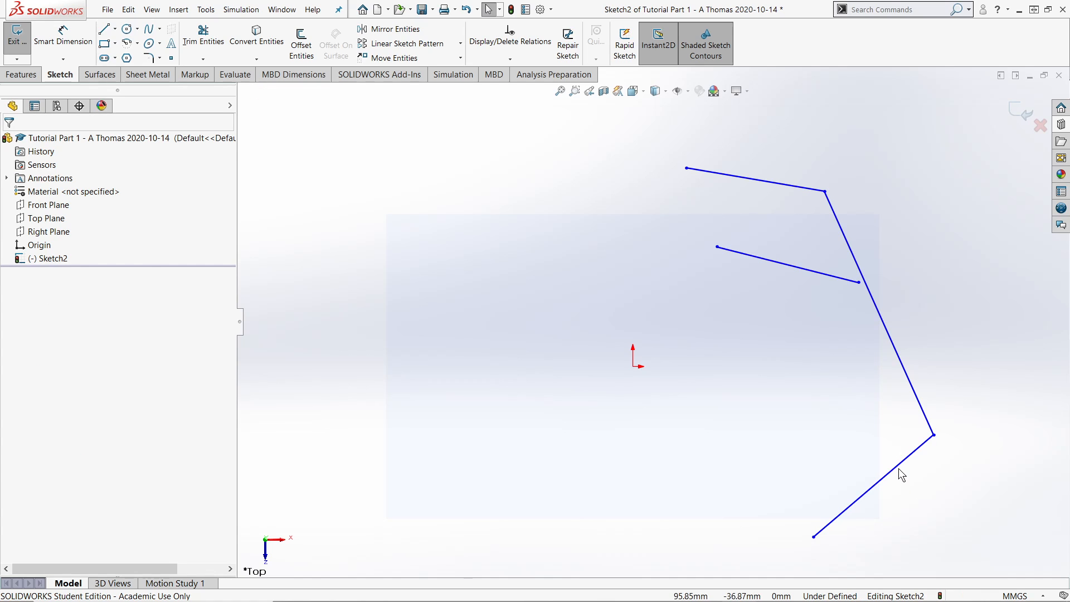
{"action": "left_click", "coordinate": [895, 467]}
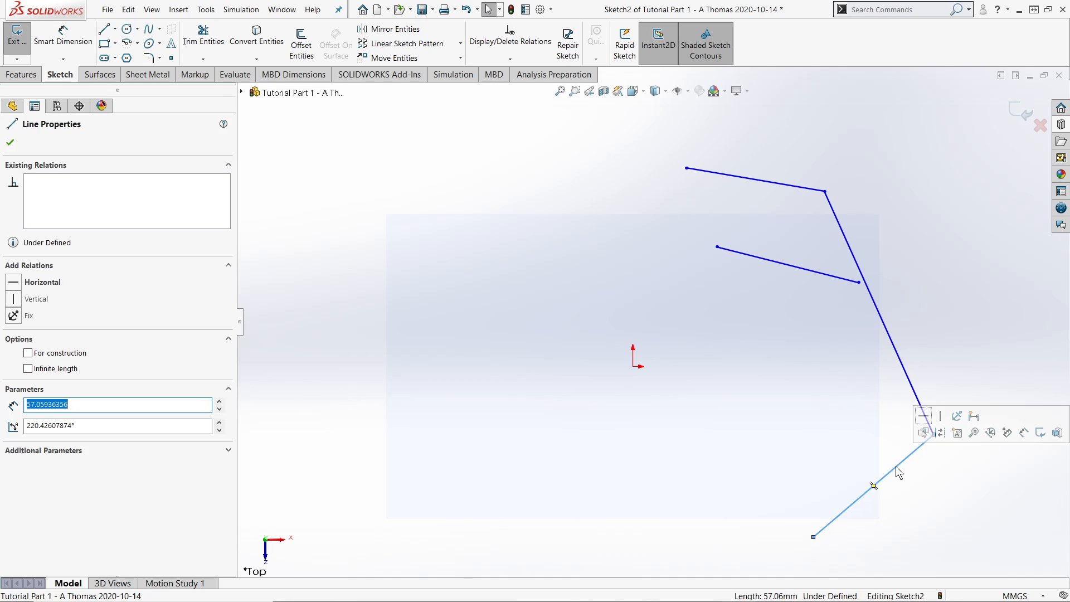
{"action": "right_click", "coordinate": [896, 466]}
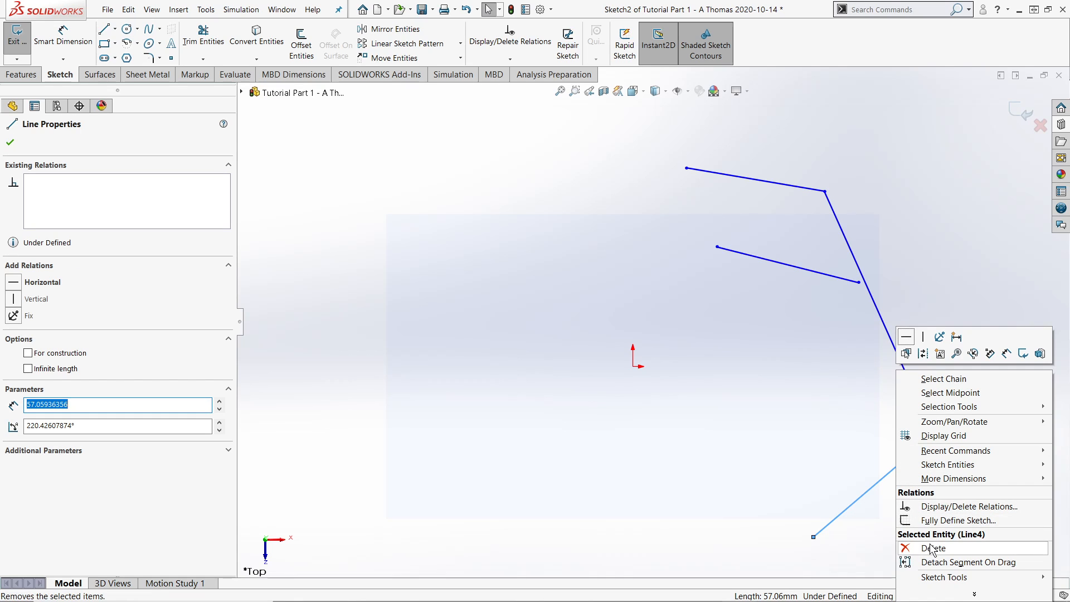
{"action": "left_click", "coordinate": [885, 474]}
{"action": "left_click", "coordinate": [896, 478]}
{"action": "key", "text": "Delete"}
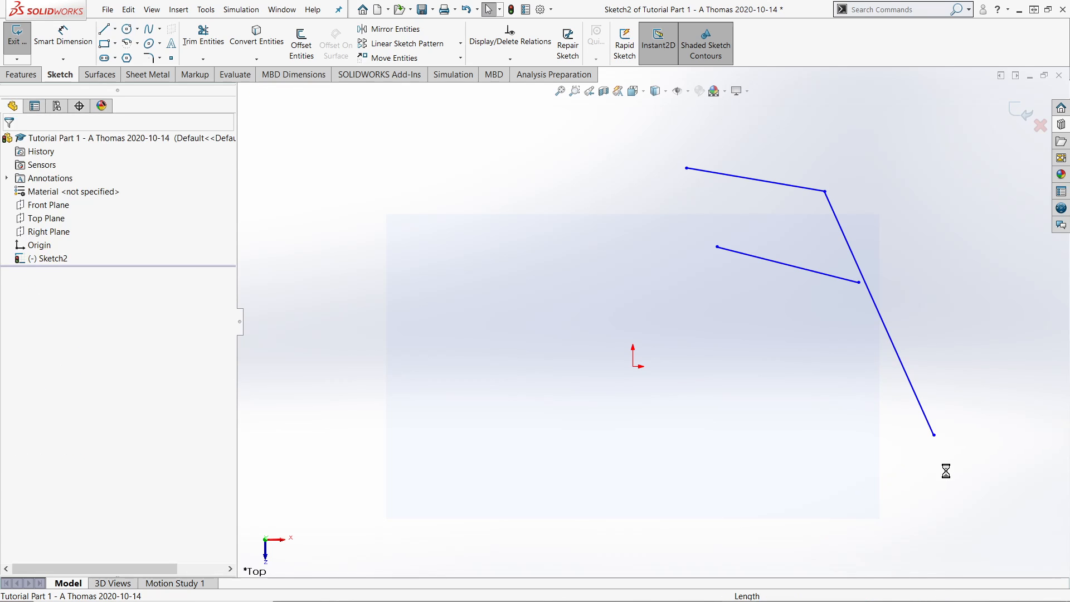
Delete the remaining sketched lines so the sketch is empty
{"action": "left_click", "coordinate": [921, 408]}
{"action": "key", "text": "Delete"}
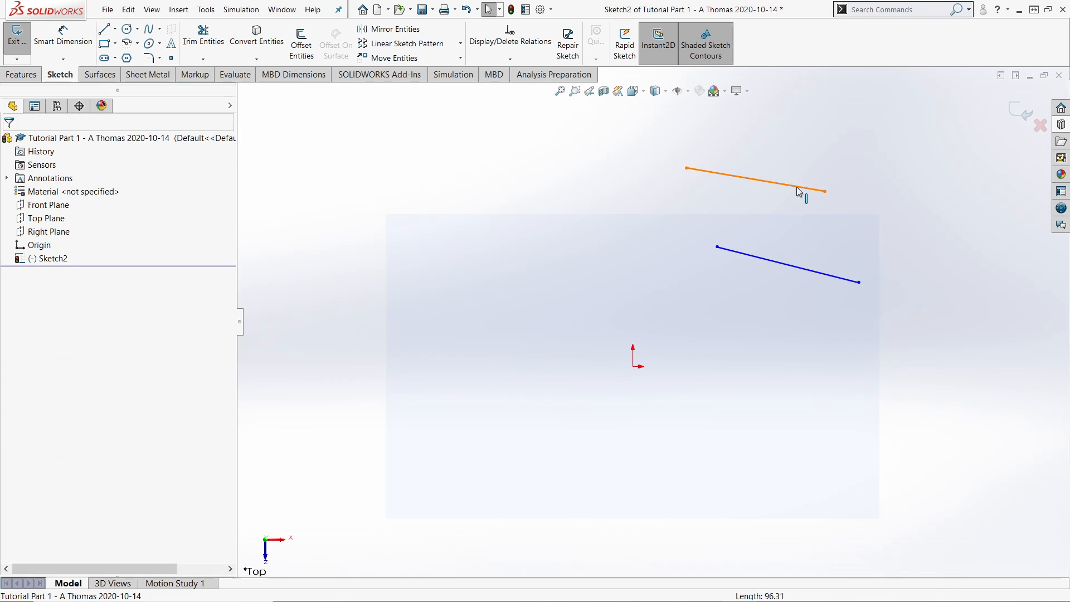
{"action": "left_click", "coordinate": [834, 280]}
{"action": "key", "text": "Delete"}
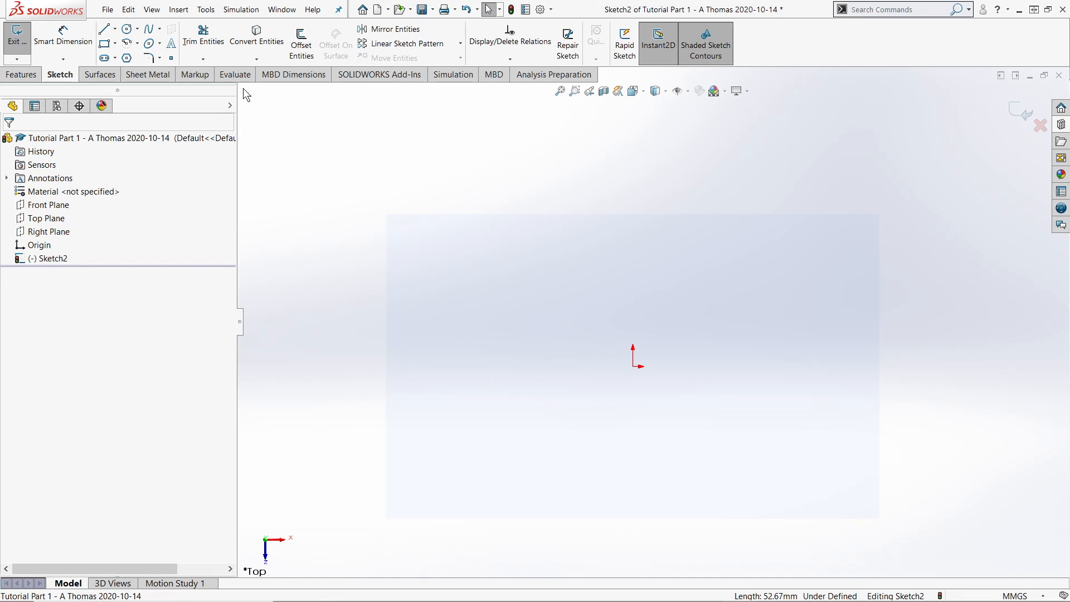
Start the Circle tool and review the help page for its PropertyManager
{"action": "left_click", "coordinate": [127, 31]}
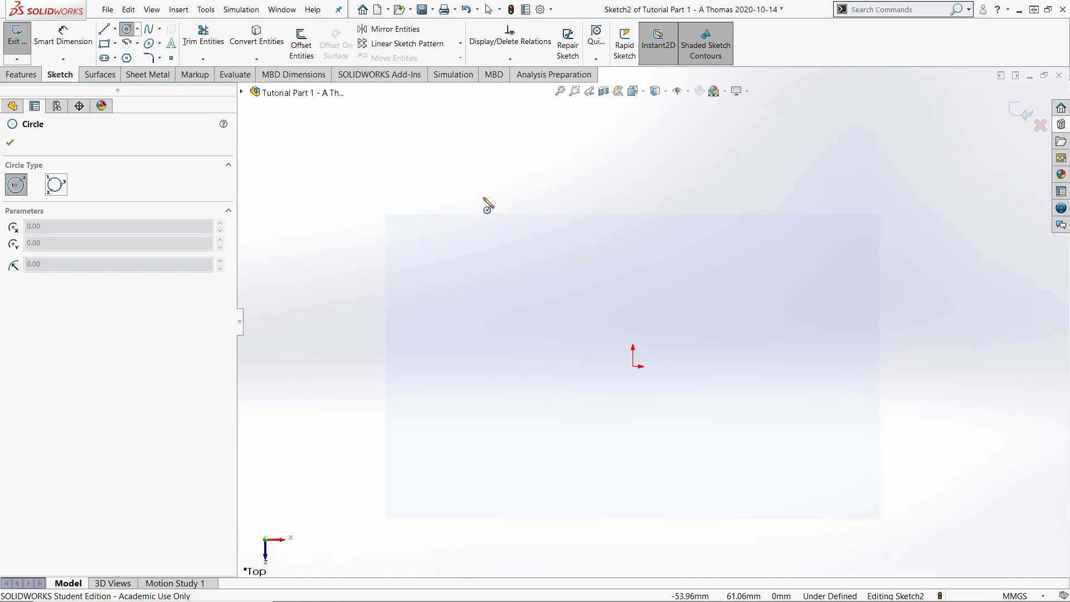
{"action": "left_click", "coordinate": [137, 29]}
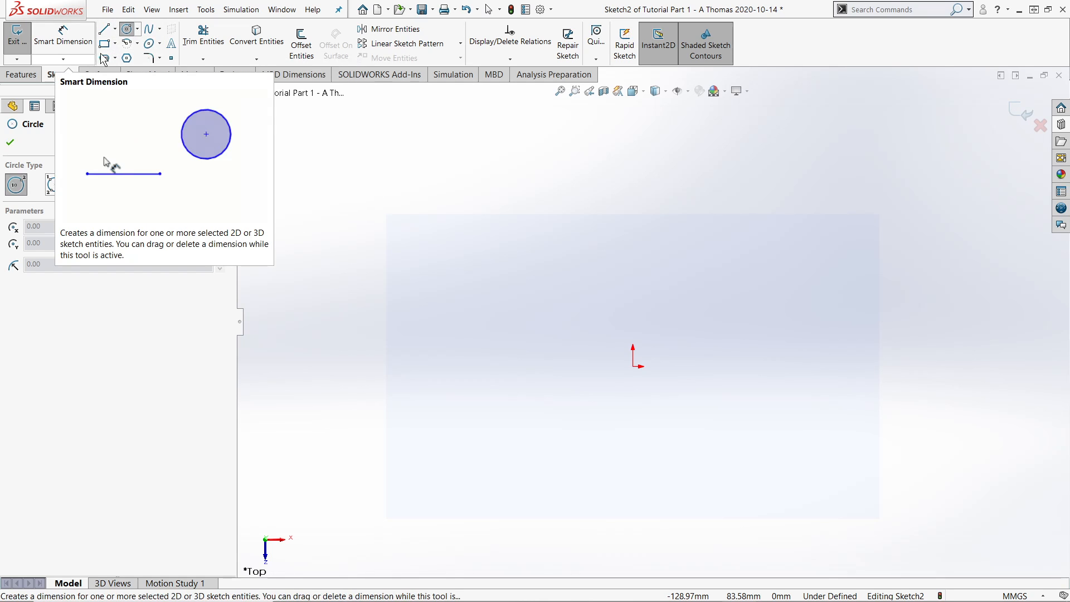
{"action": "left_click", "coordinate": [223, 125]}
{"action": "left_click_drag", "start_coordinate": [375, 167], "coordinate": [245, 58]}
{"action": "scroll", "coordinate": [411, 316], "scroll_direction": "down", "scroll_amount": 5}
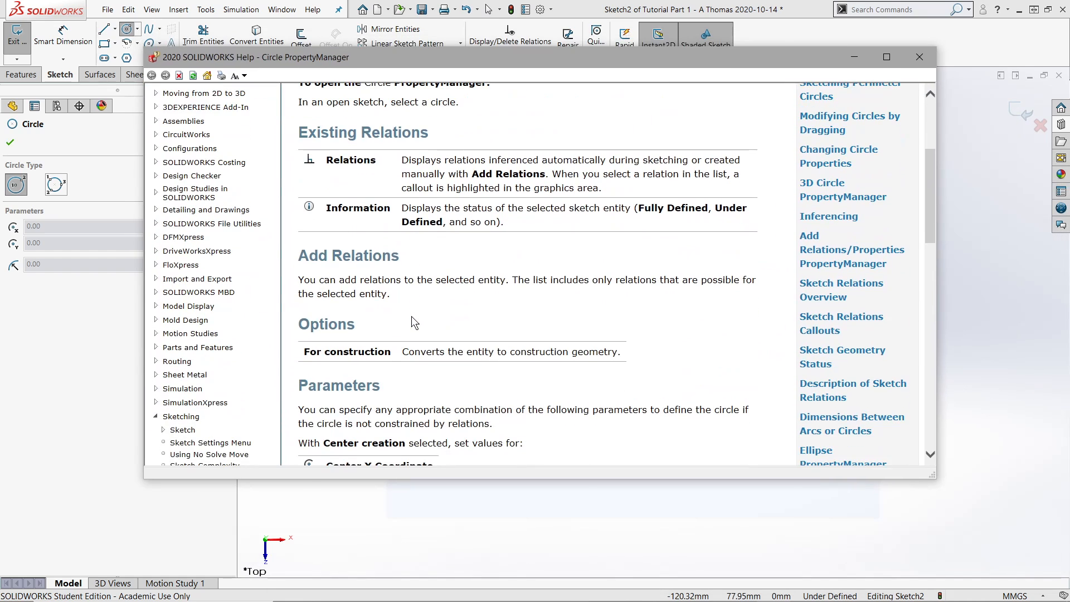
{"action": "scroll", "coordinate": [411, 316], "scroll_direction": "down", "scroll_amount": 3}
{"action": "scroll", "coordinate": [411, 318], "scroll_direction": "up", "scroll_amount": 8}
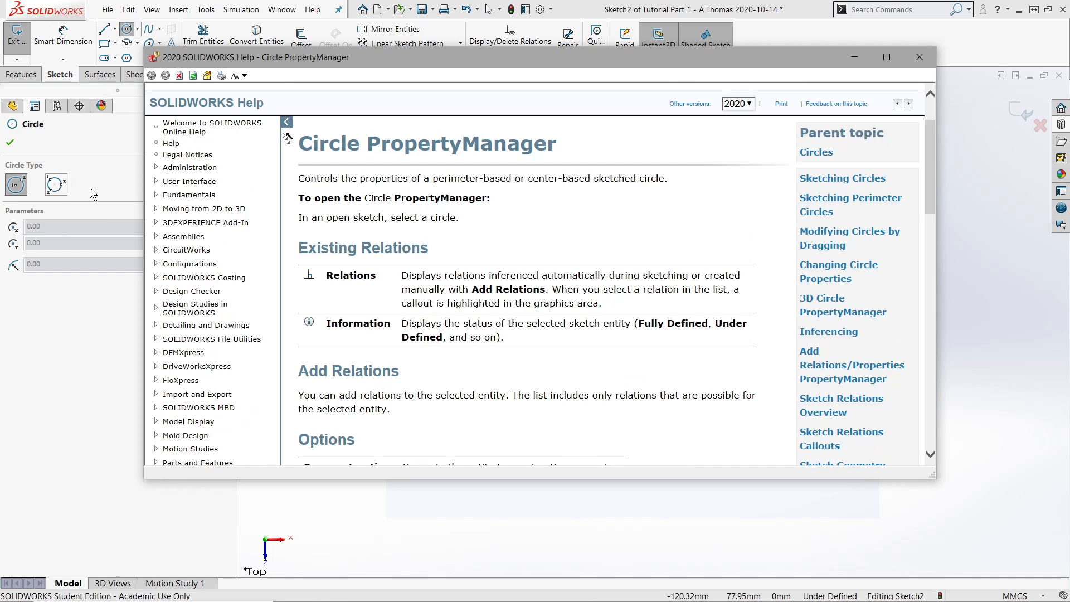
{"action": "left_click", "coordinate": [918, 56]}
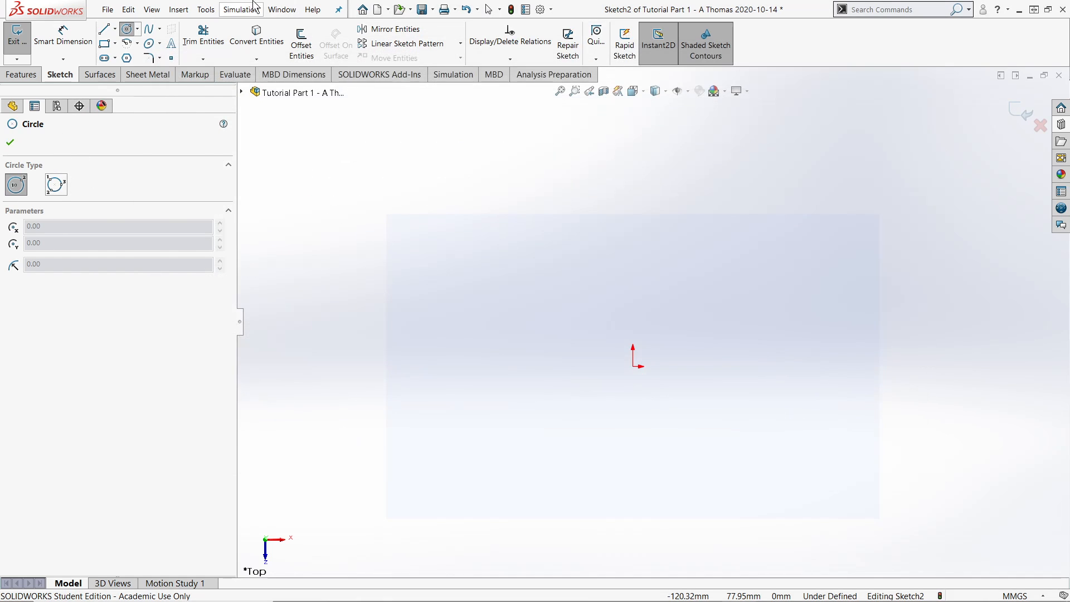
Open the general SOLIDWORKS help and search it for "circle"
{"action": "left_click", "coordinate": [139, 29]}
{"action": "left_click", "coordinate": [998, 12]}
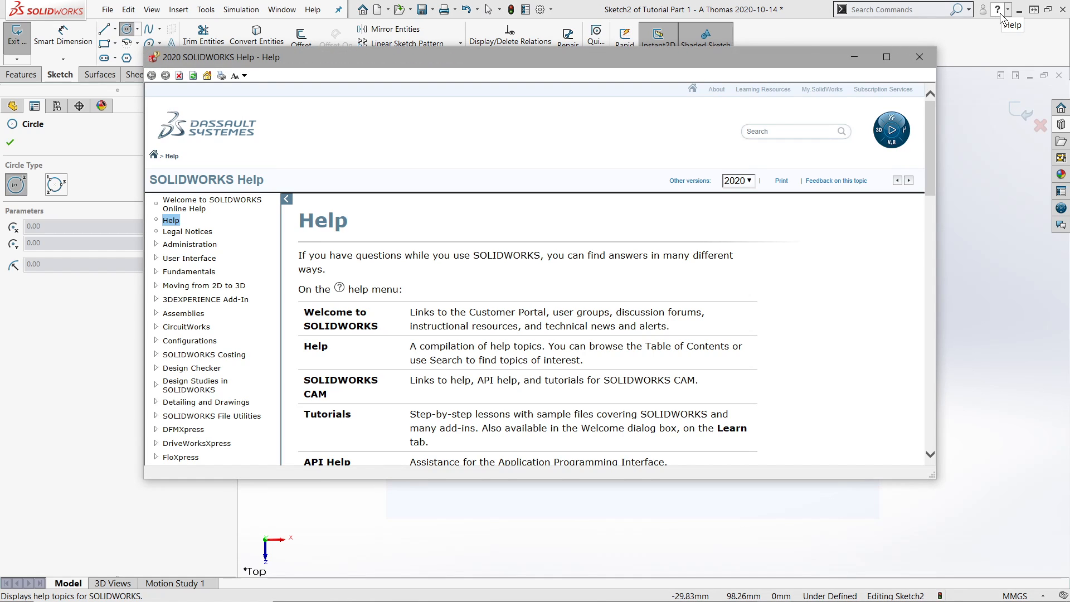
{"action": "left_click", "coordinate": [771, 130]}
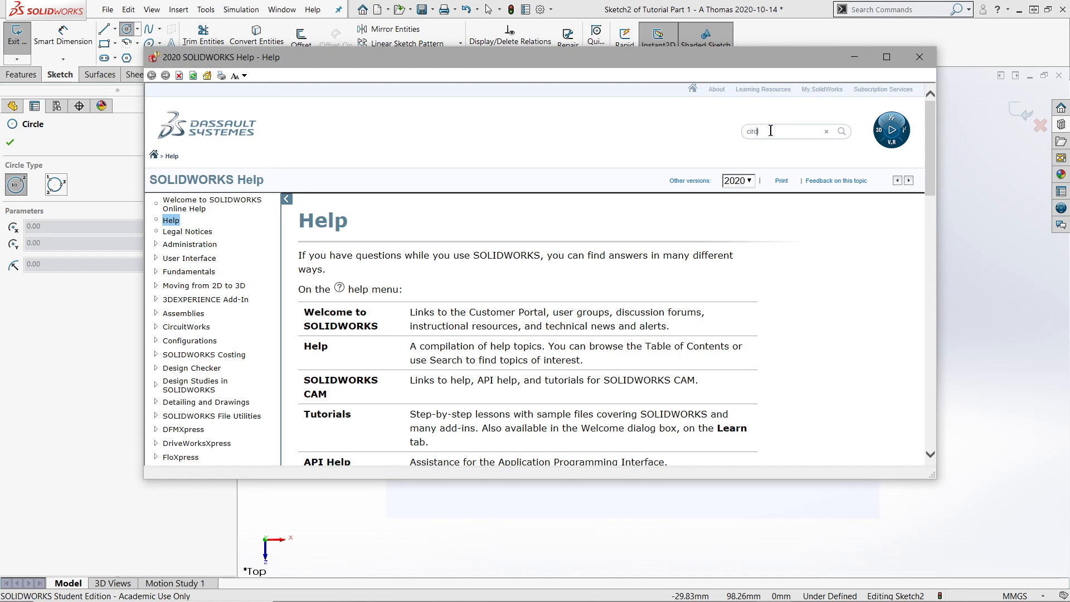
{"action": "left_click", "coordinate": [842, 131]}
{"action": "scroll", "coordinate": [730, 274], "scroll_direction": "down", "scroll_amount": 3}
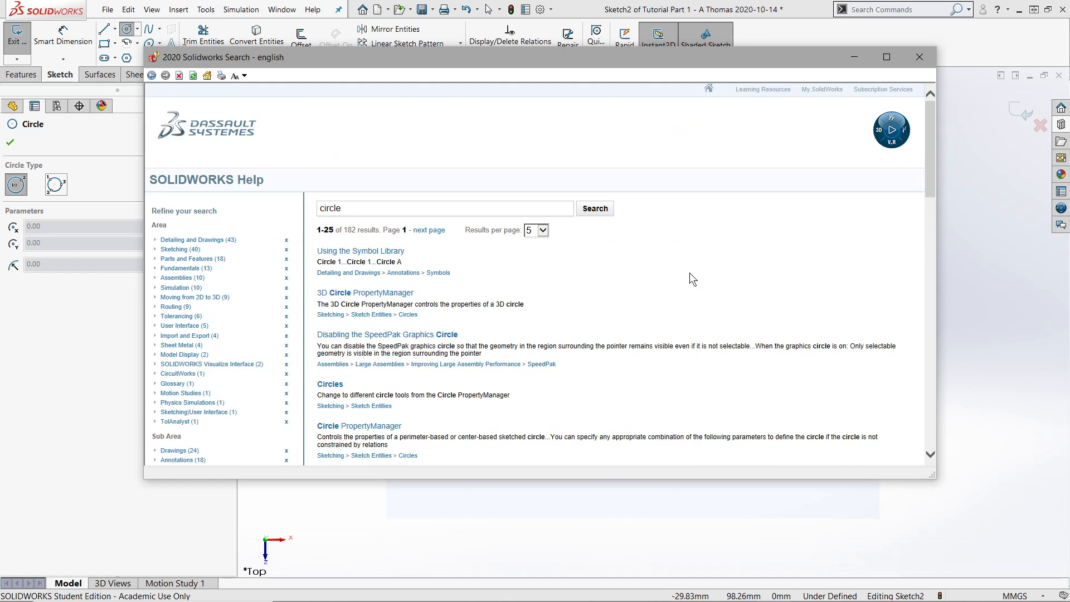
{"action": "scroll", "coordinate": [451, 293], "scroll_direction": "down", "scroll_amount": 1}
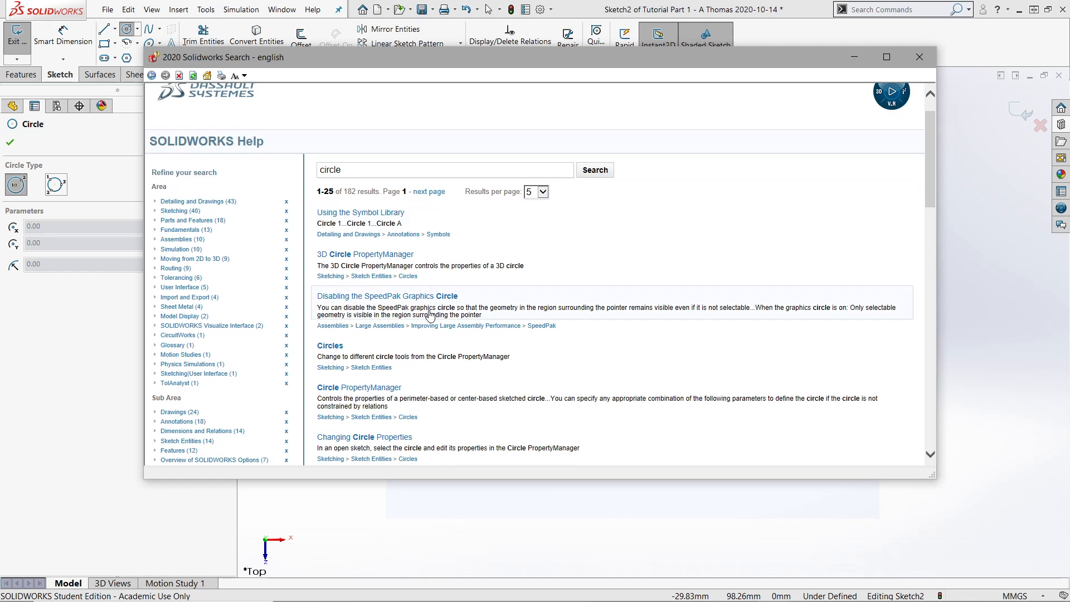
Open the Circles help topic from the search results and review the circle types and how to access the tools
{"action": "left_click", "coordinate": [334, 346]}
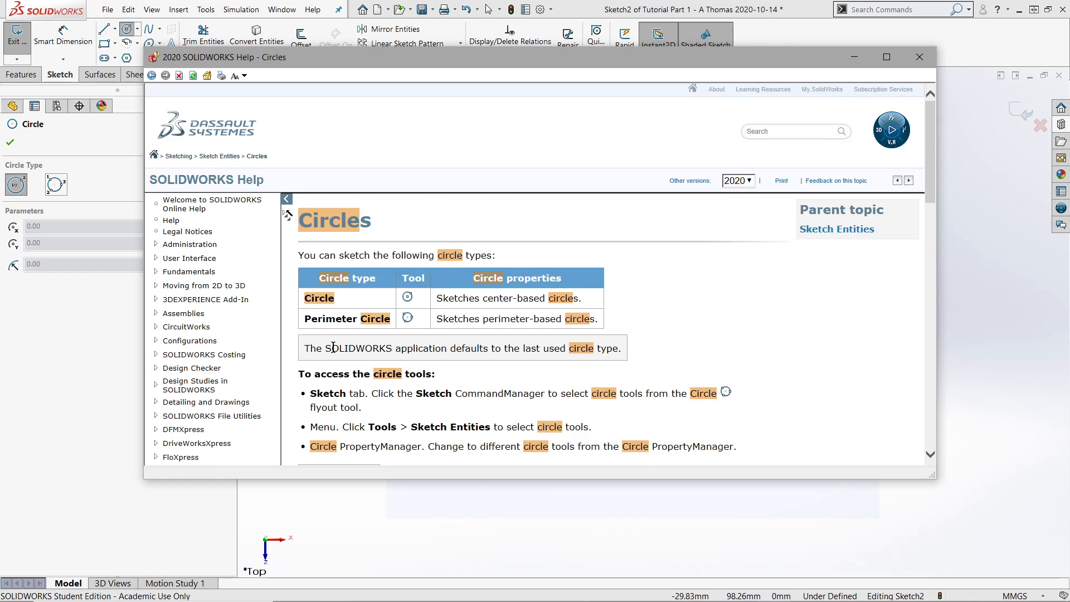
{"action": "scroll", "coordinate": [572, 276], "scroll_direction": "down", "scroll_amount": 1}
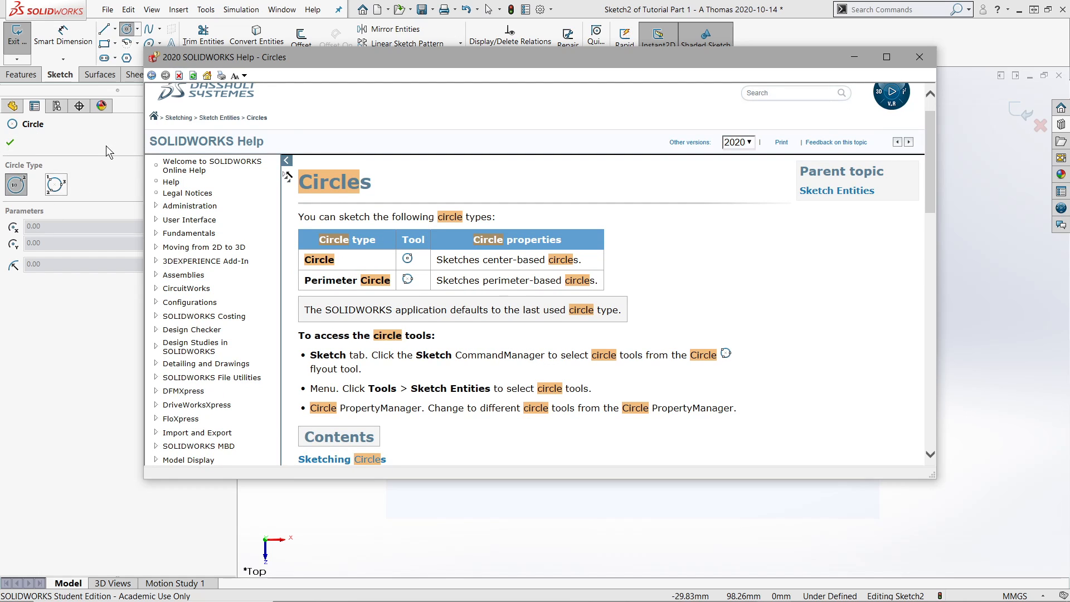
{"action": "scroll", "coordinate": [497, 361], "scroll_direction": "down", "scroll_amount": 4}
{"action": "scroll", "coordinate": [498, 359], "scroll_direction": "down", "scroll_amount": 4}
{"action": "scroll", "coordinate": [501, 355], "scroll_direction": "up", "scroll_amount": 5}
Read the Sketching Circles help topic through all its steps and close the help
{"action": "left_click", "coordinate": [356, 345]}
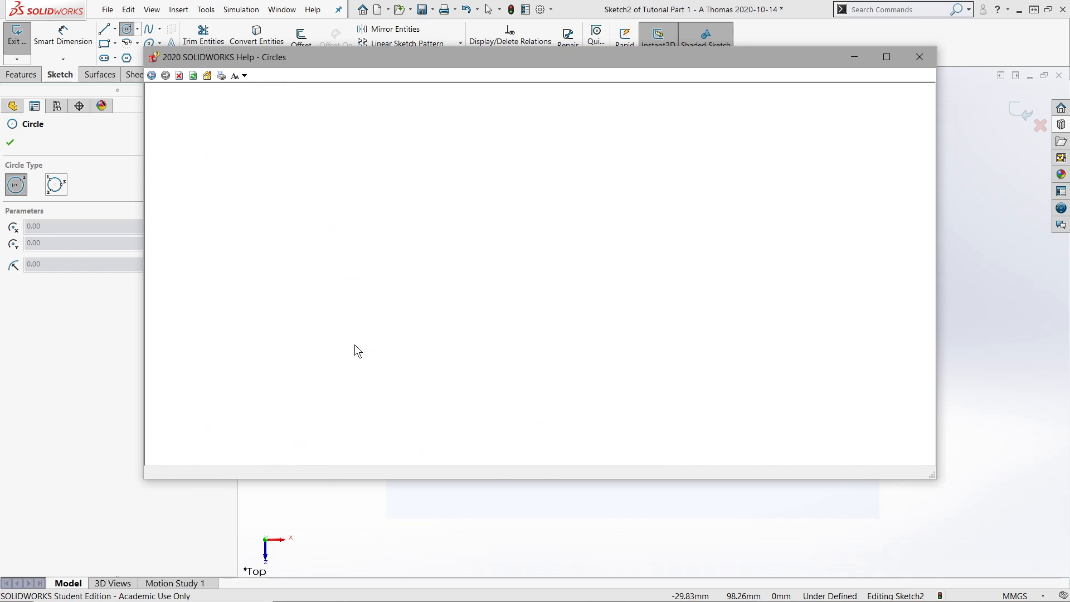
{"action": "scroll", "coordinate": [343, 280], "scroll_direction": "down", "scroll_amount": 1}
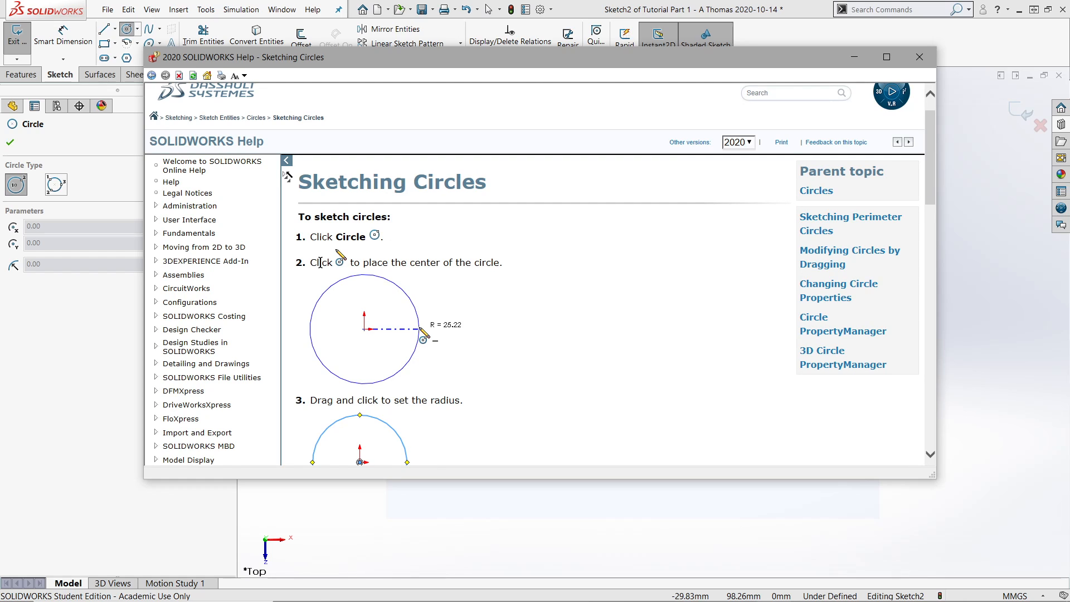
{"action": "scroll", "coordinate": [321, 265], "scroll_direction": "down", "scroll_amount": 1}
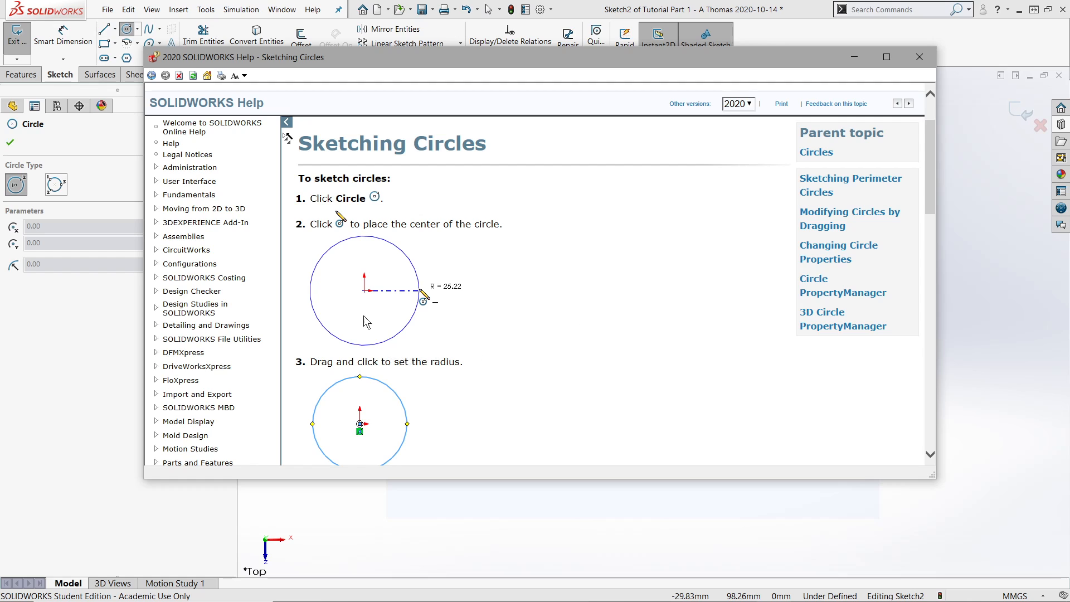
{"action": "scroll", "coordinate": [385, 340], "scroll_direction": "down", "scroll_amount": 1}
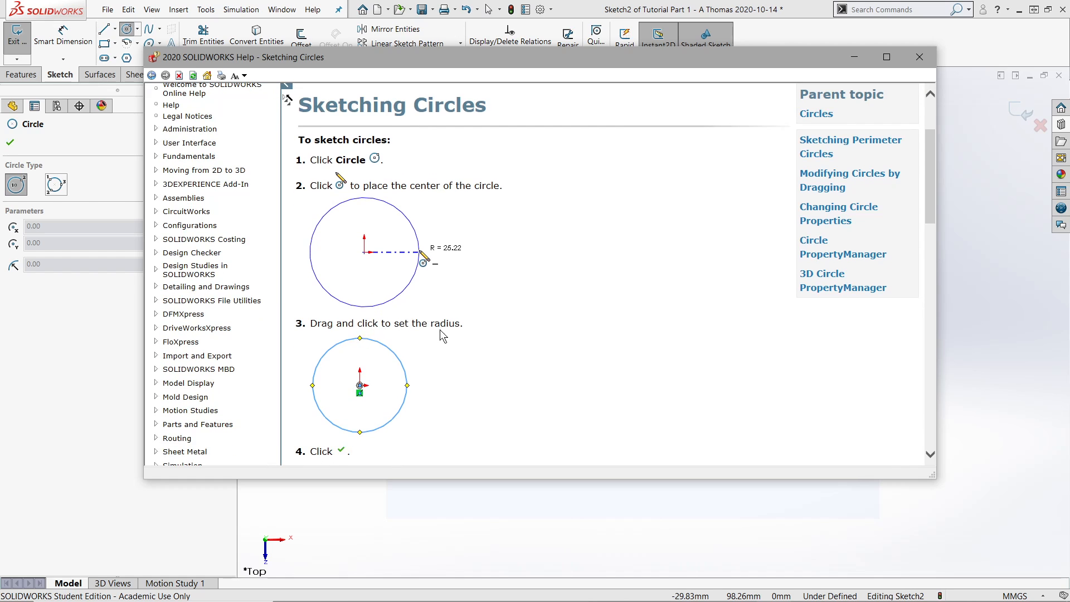
{"action": "scroll", "coordinate": [429, 336], "scroll_direction": "down", "scroll_amount": 1}
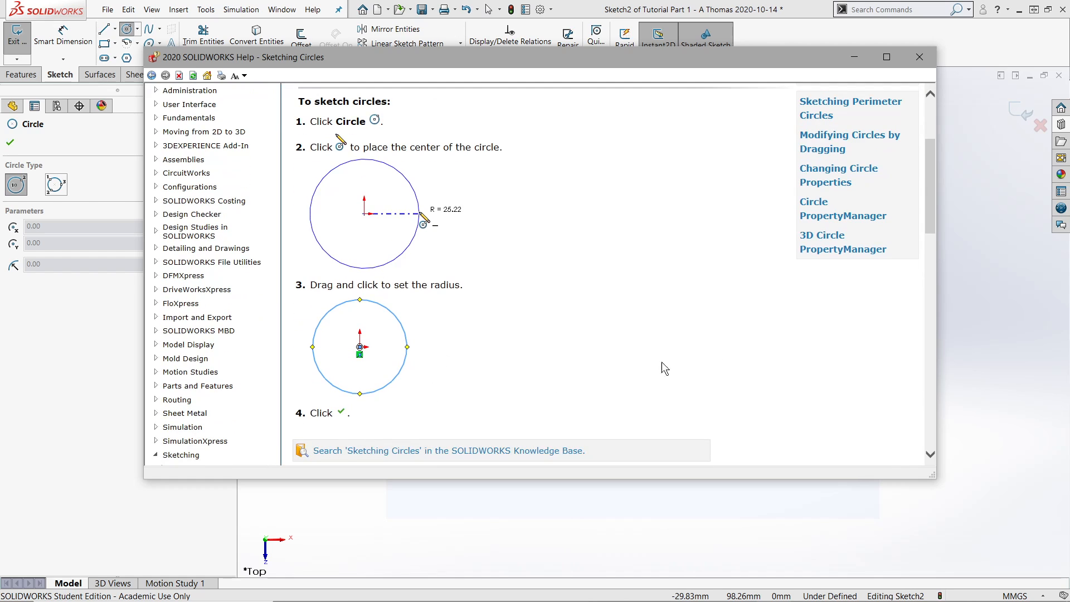
{"action": "left_click", "coordinate": [928, 58]}
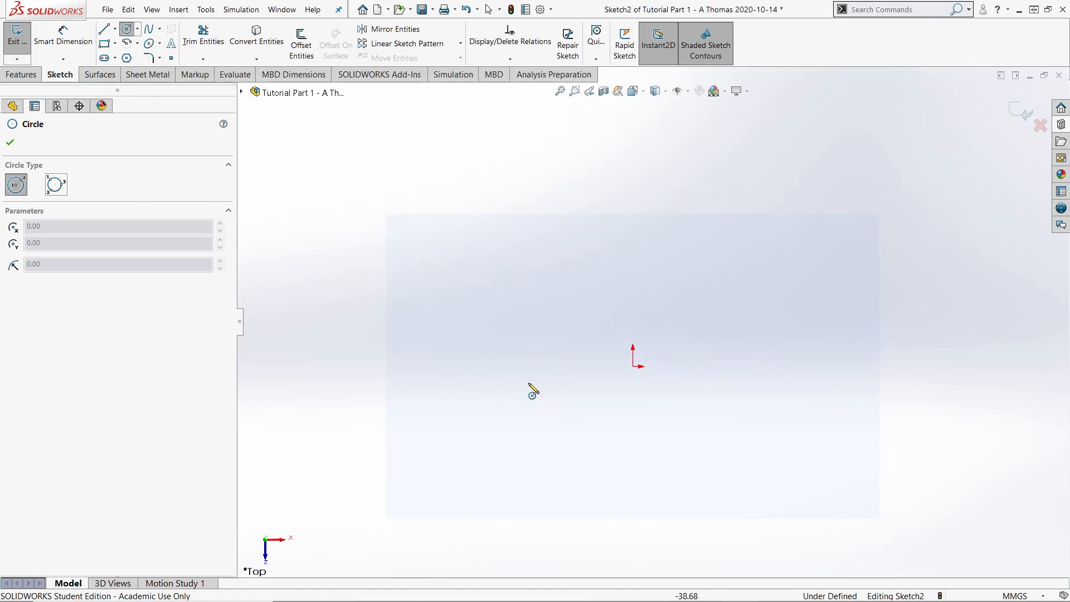
Sketch three separate centre-based circles with radii of about 45 mm, 26 mm and 21 mm, and end the Circle tool
{"action": "left_click", "coordinate": [543, 261]}
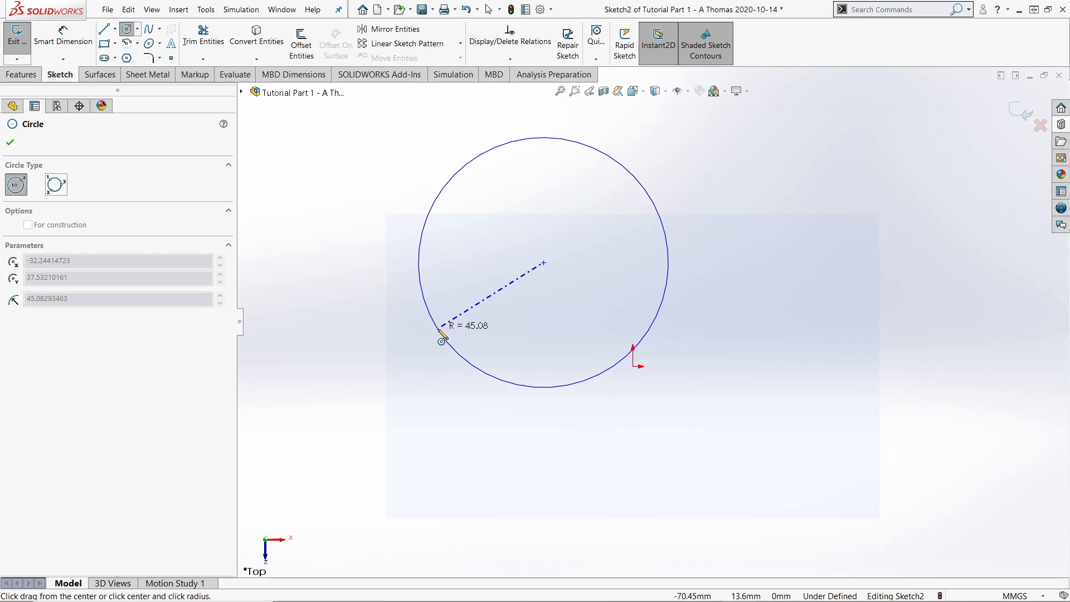
{"action": "left_click", "coordinate": [440, 330]}
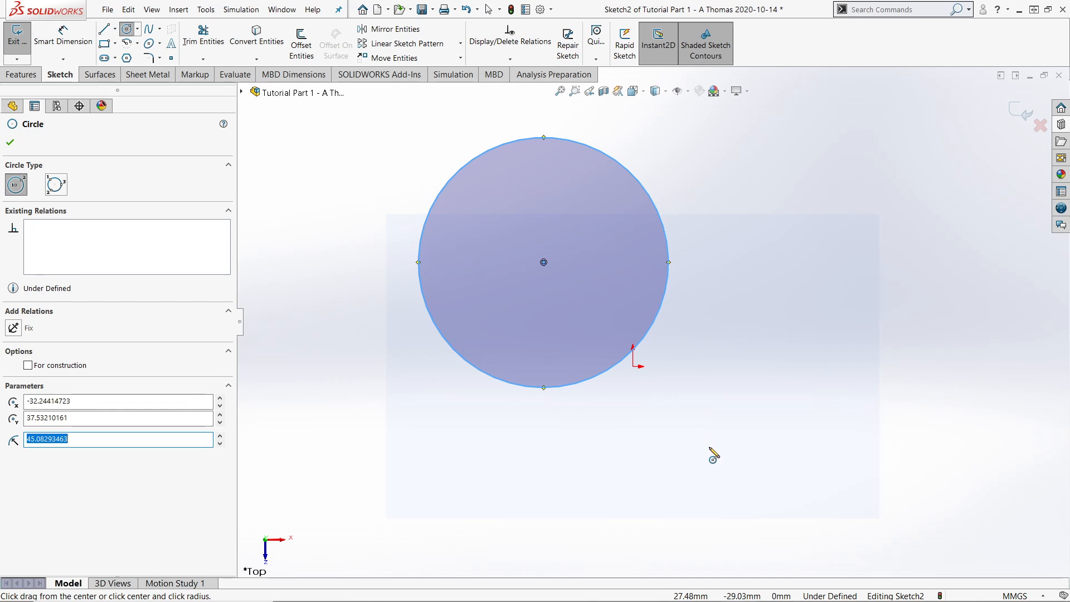
{"action": "left_click", "coordinate": [802, 170]}
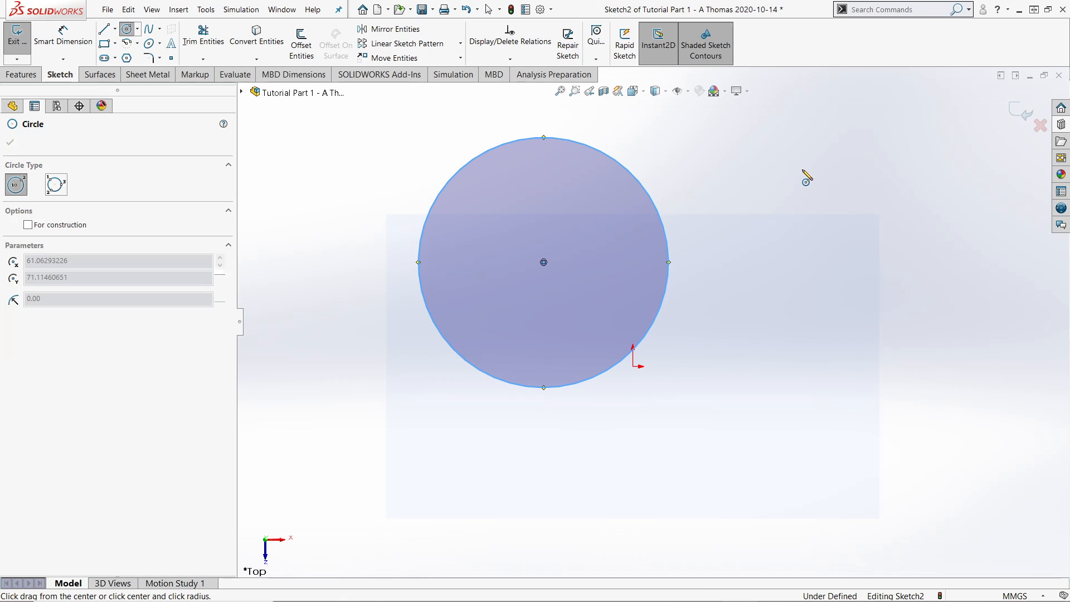
{"action": "left_click", "coordinate": [824, 240]}
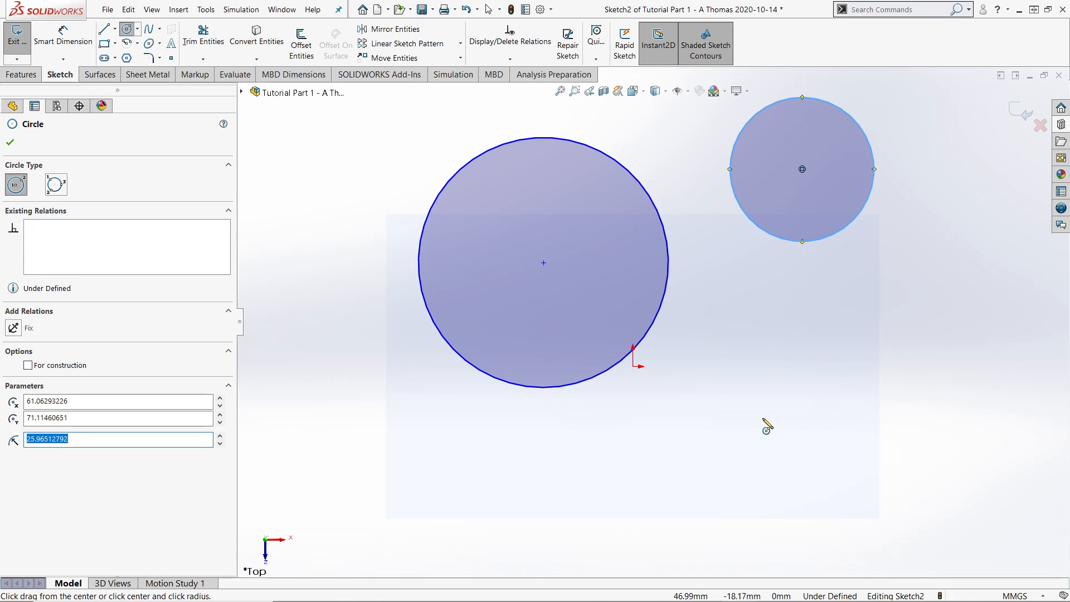
{"action": "left_click", "coordinate": [748, 442]}
{"action": "left_click", "coordinate": [767, 385]}
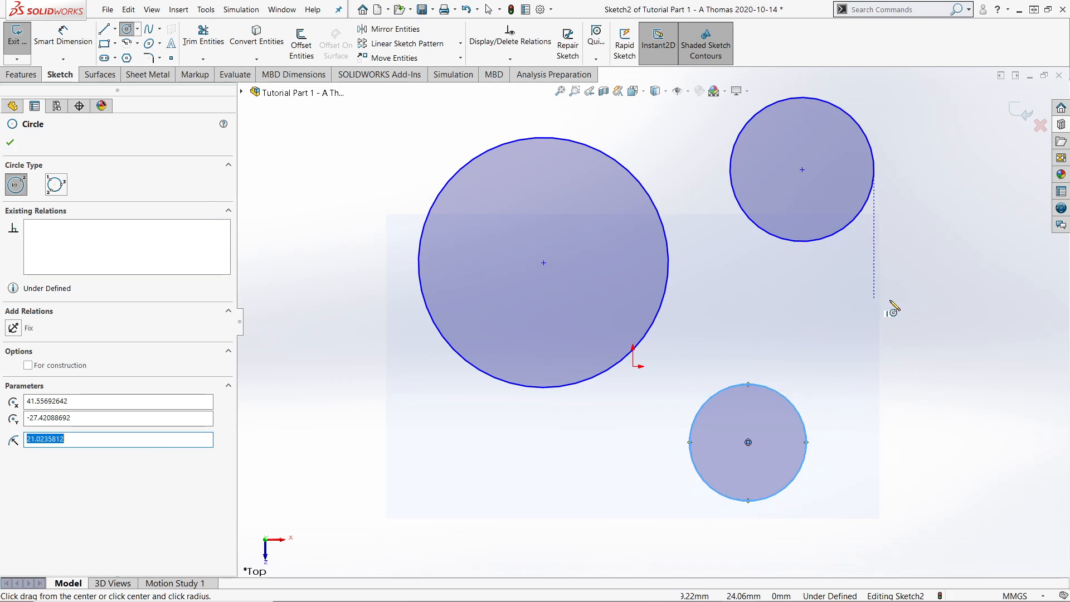
{"action": "key", "text": "Escape"}
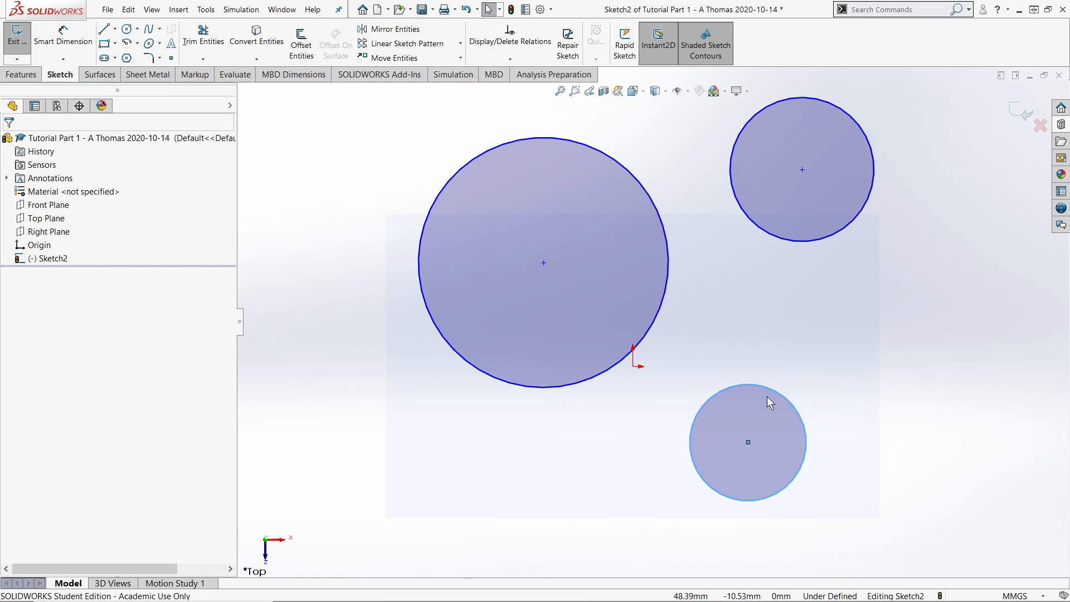
Delete all three circles from the sketch
{"action": "key", "text": "Delete"}
{"action": "left_click", "coordinate": [821, 238]}
{"action": "key", "text": "Delete"}
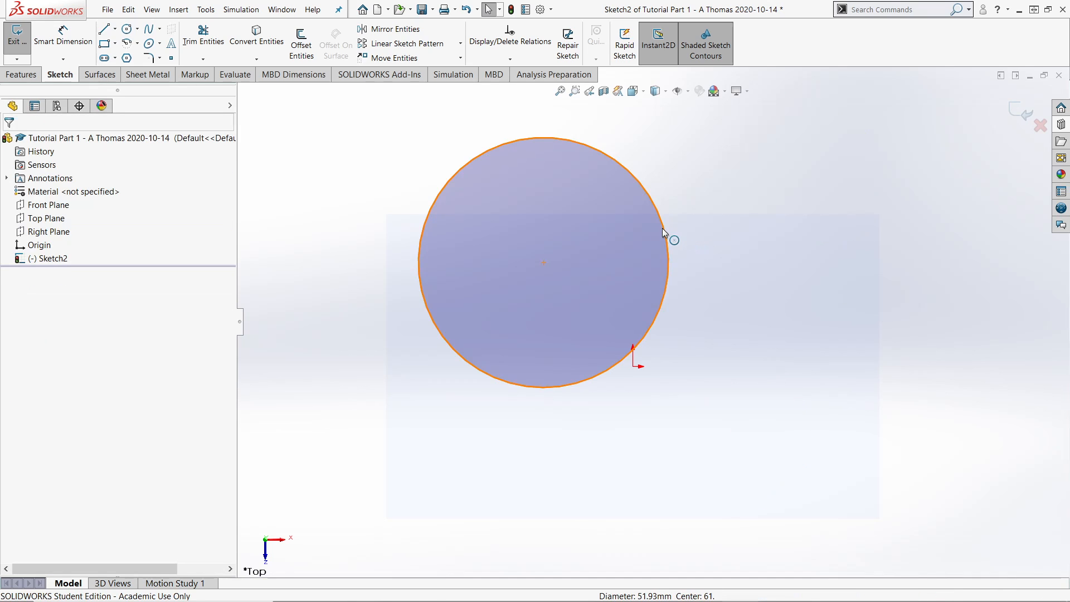
{"action": "left_click", "coordinate": [665, 228]}
{"action": "key", "text": "Delete"}
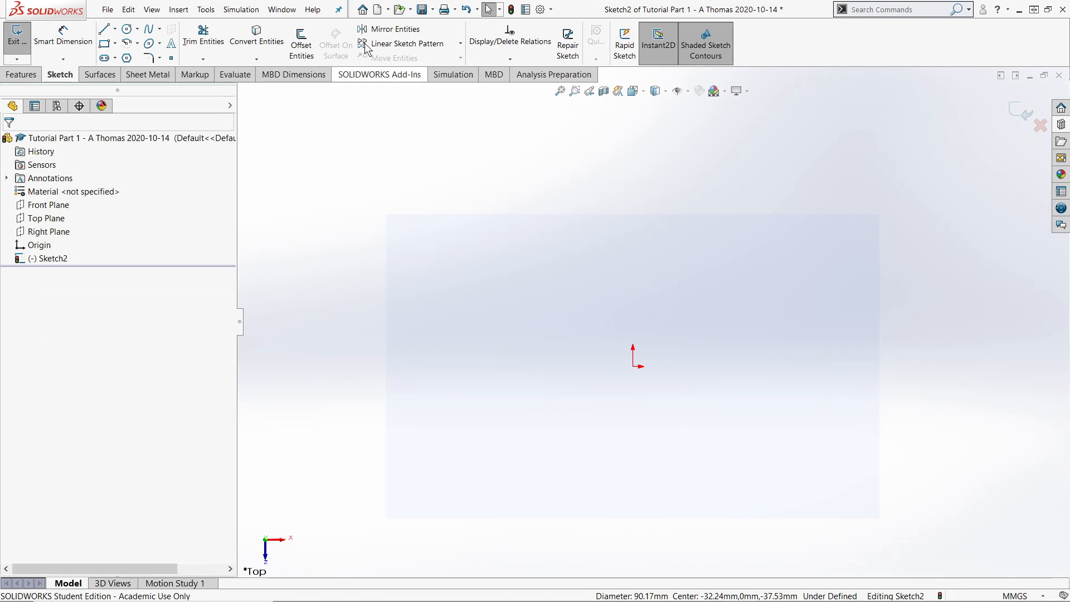
Sketch a corner rectangle about 75 mm by 42 mm to the upper left of the origin
{"action": "left_click", "coordinate": [105, 47]}
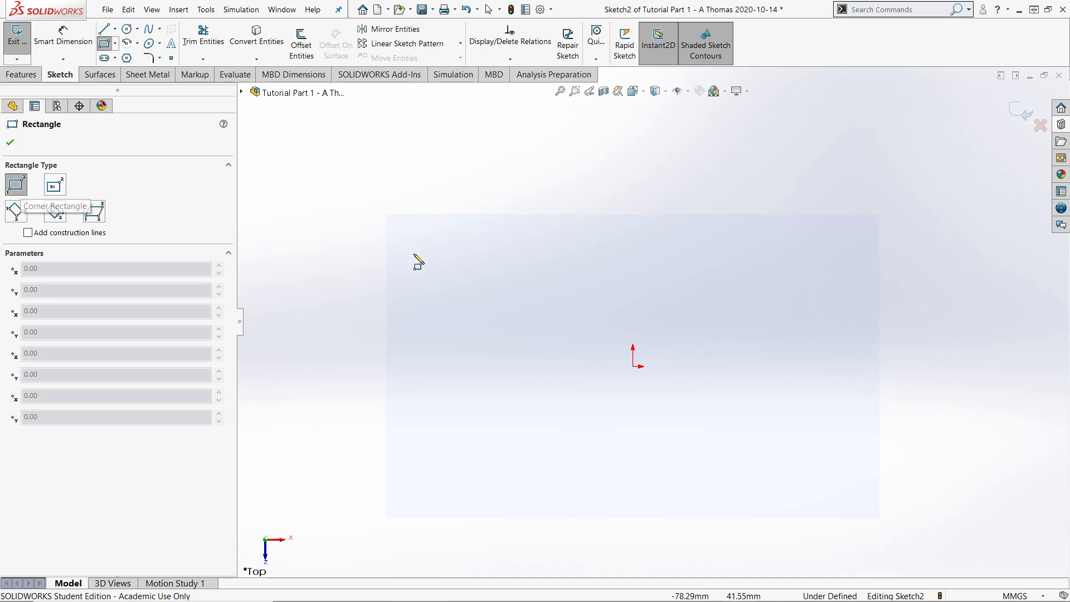
{"action": "left_click", "coordinate": [362, 297]}
{"action": "left_click", "coordinate": [571, 180]}
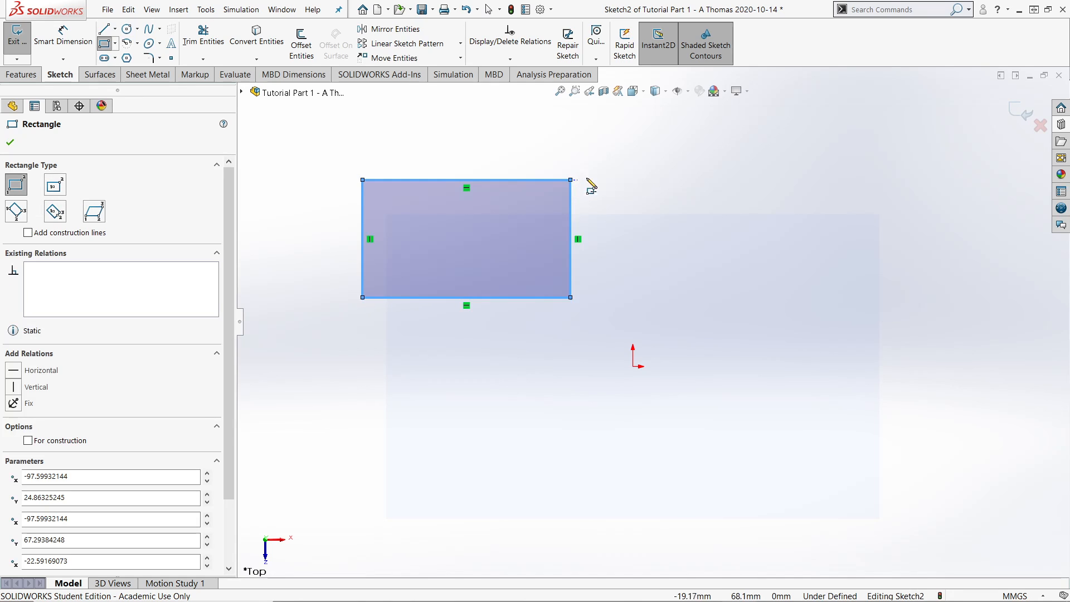
Sketch a center rectangle about 95 mm by 53 mm to the upper right of the origin and finish the rectangle command
{"action": "left_click", "coordinate": [116, 43]}
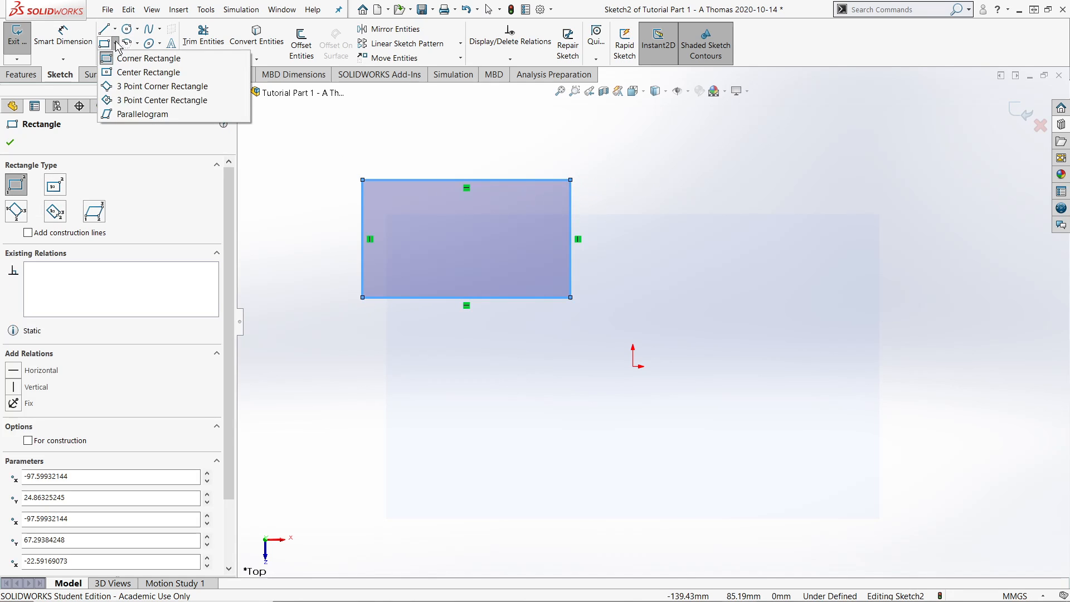
{"action": "left_click", "coordinate": [121, 73]}
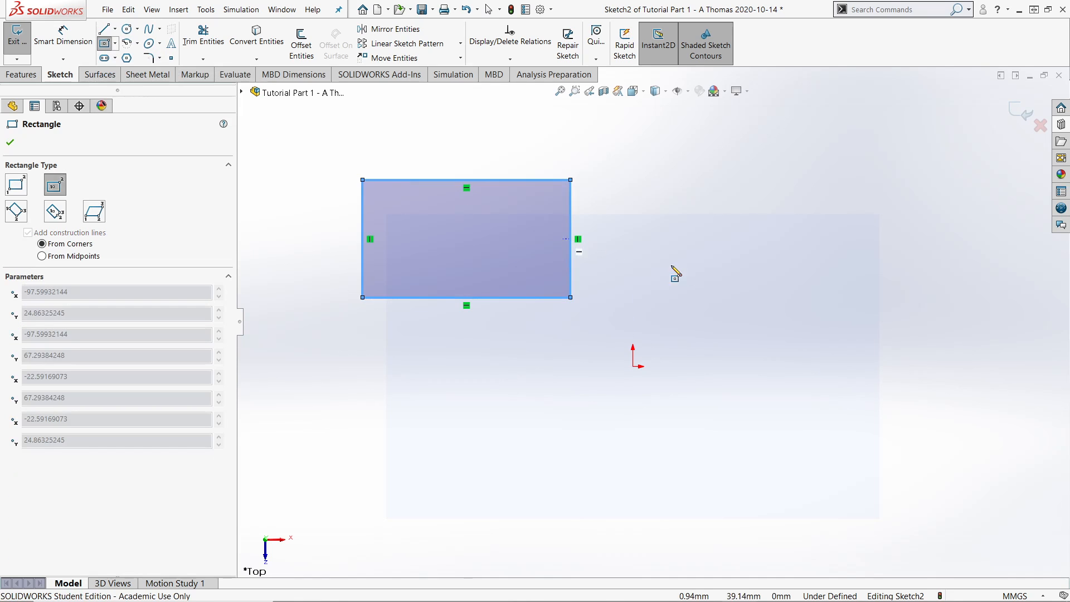
{"action": "left_click", "coordinate": [744, 195]}
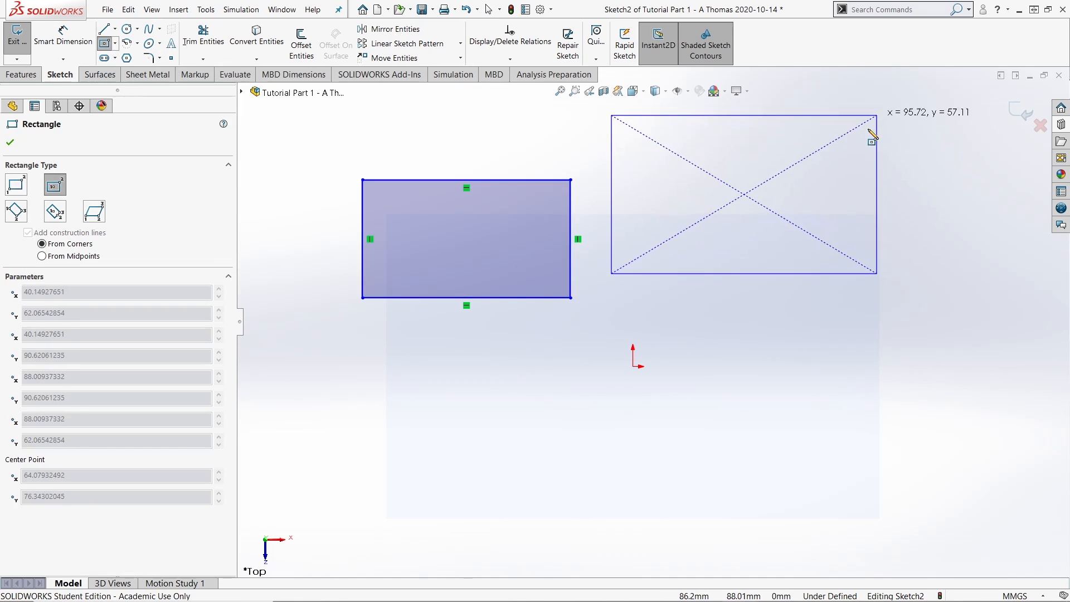
{"action": "left_click", "coordinate": [876, 121]}
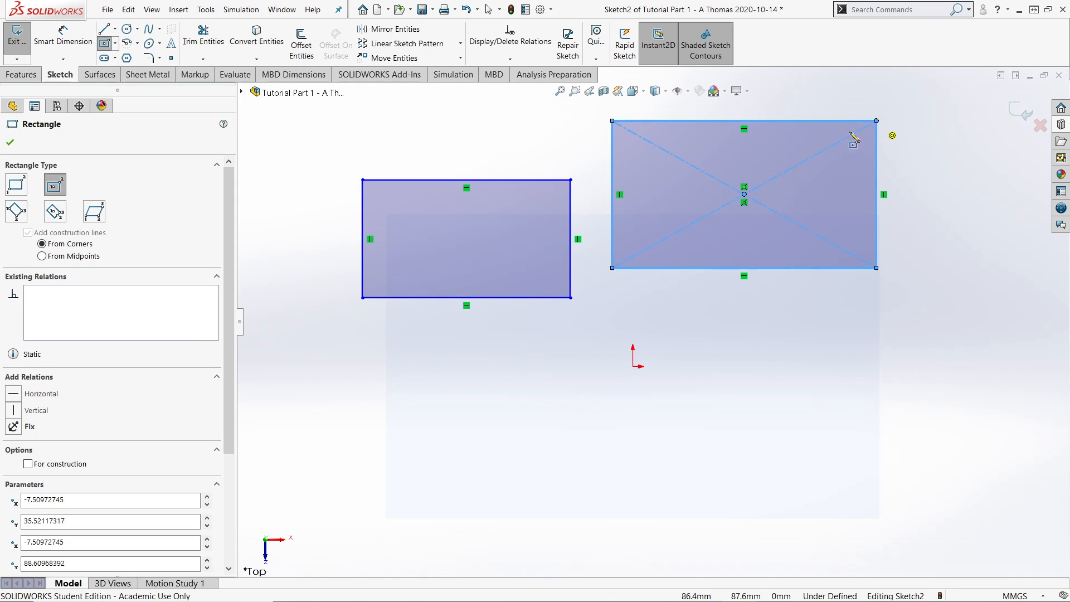
{"action": "left_click", "coordinate": [114, 42]}
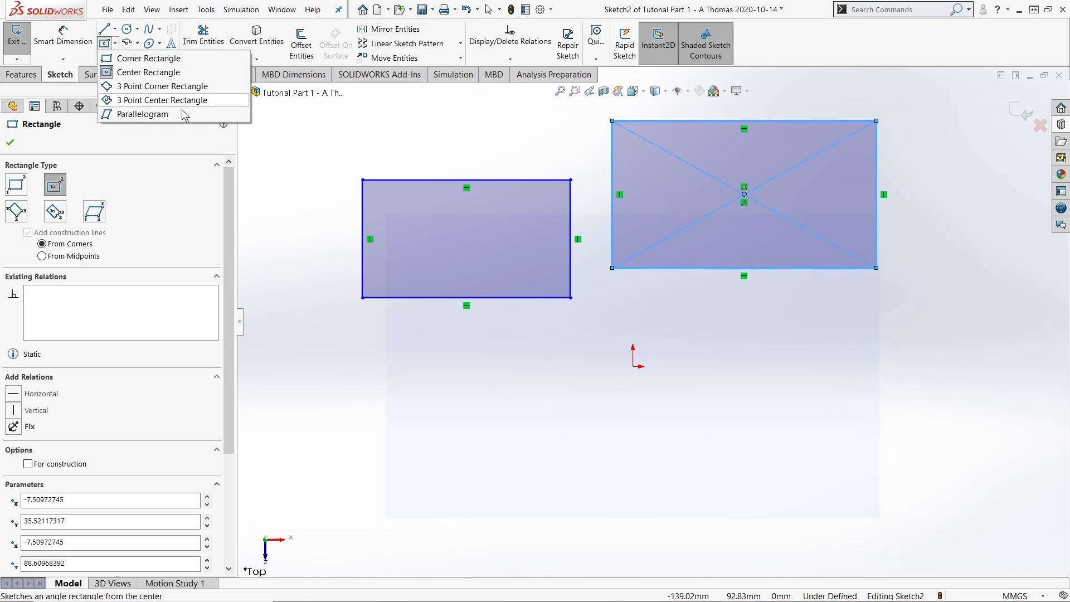
{"action": "left_click", "coordinate": [116, 43]}
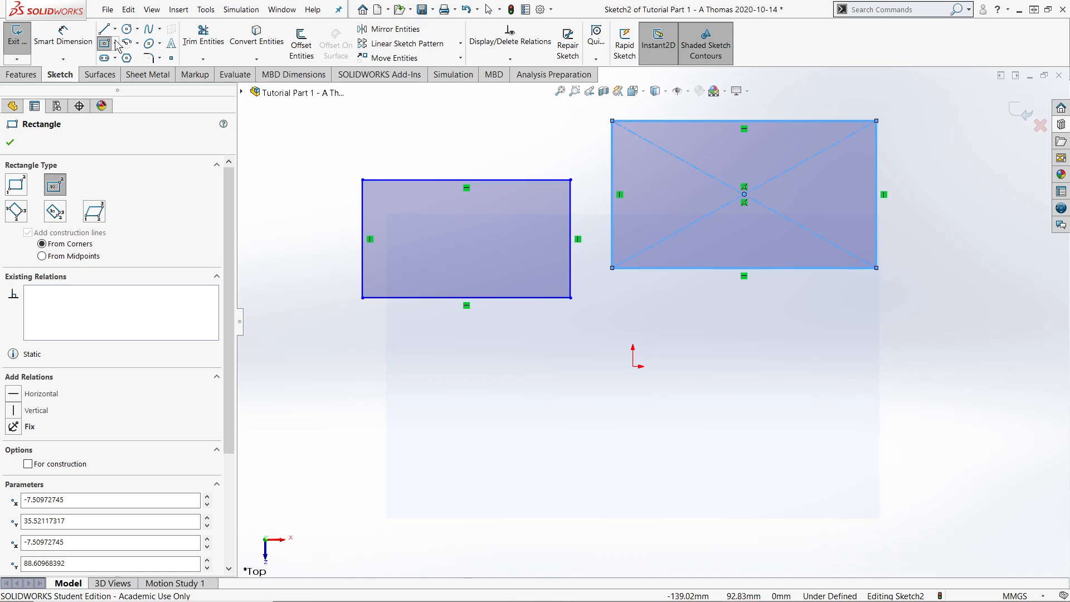
{"action": "left_click", "coordinate": [10, 143]}
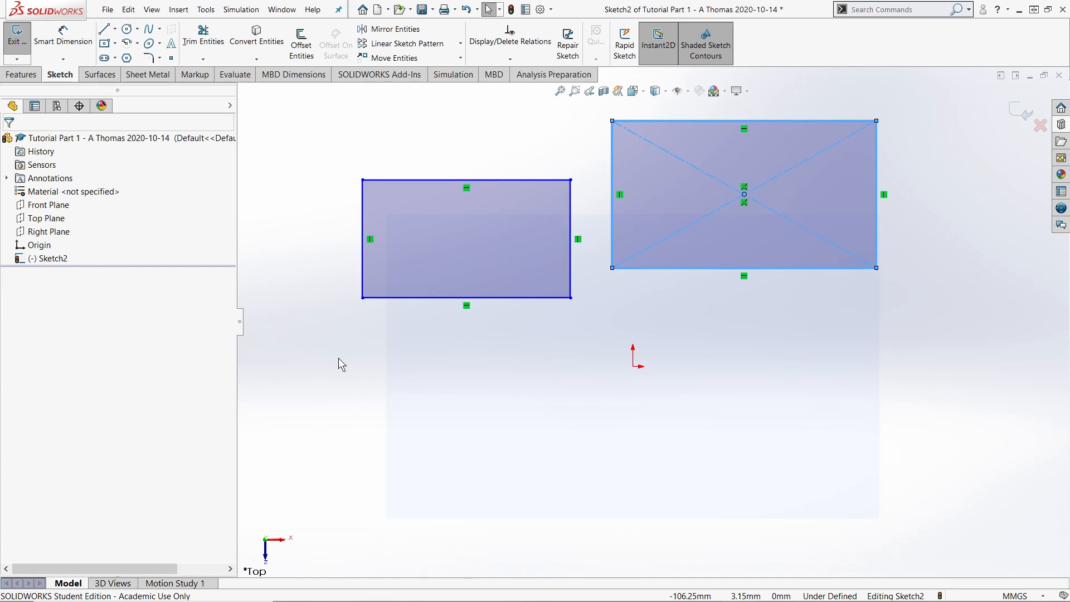
Select both rectangles with a left-to-right selection box that fully encloses them, and clear the selection
{"action": "left_click", "coordinate": [301, 97]}
{"action": "left_click_drag", "start_coordinate": [322, 107], "coordinate": [957, 439]}
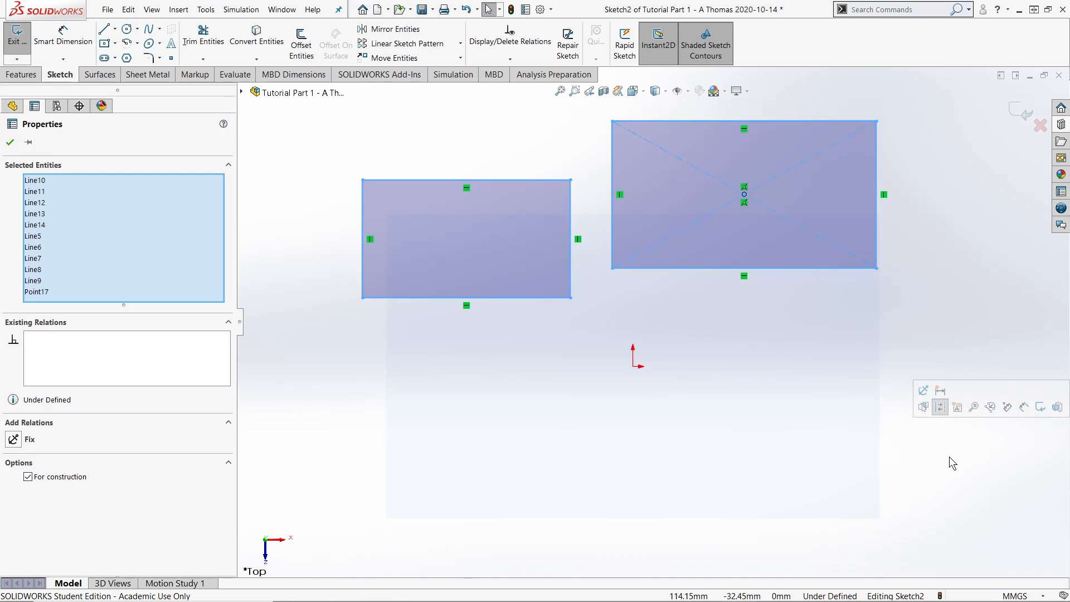
{"action": "left_click", "coordinate": [918, 443]}
Try right-to-left crossing selections that enclose the center rectangle and cut through the corner rectangle, and clear the selection
{"action": "left_click_drag", "start_coordinate": [978, 463], "coordinate": [523, 106]}
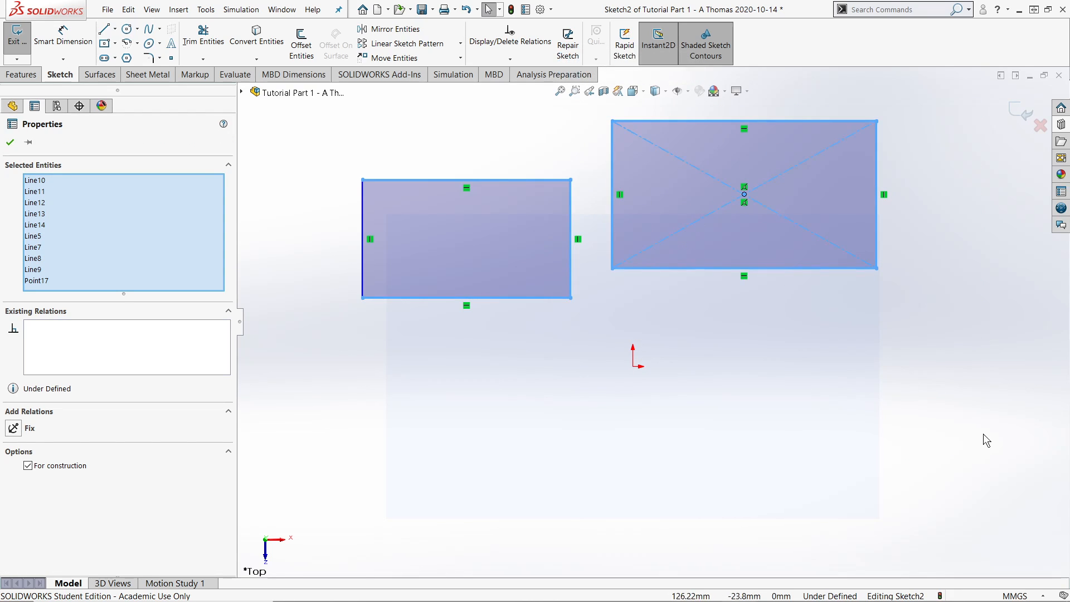
{"action": "left_click_drag", "start_coordinate": [987, 482], "coordinate": [524, 105]}
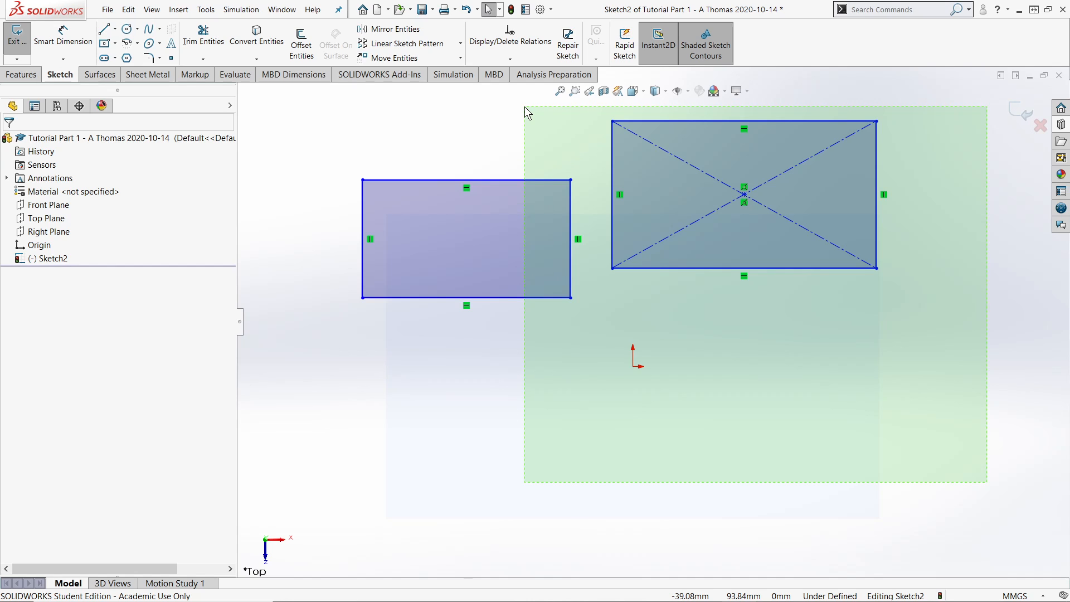
{"action": "left_click_drag", "start_coordinate": [524, 106], "coordinate": [524, 106]}
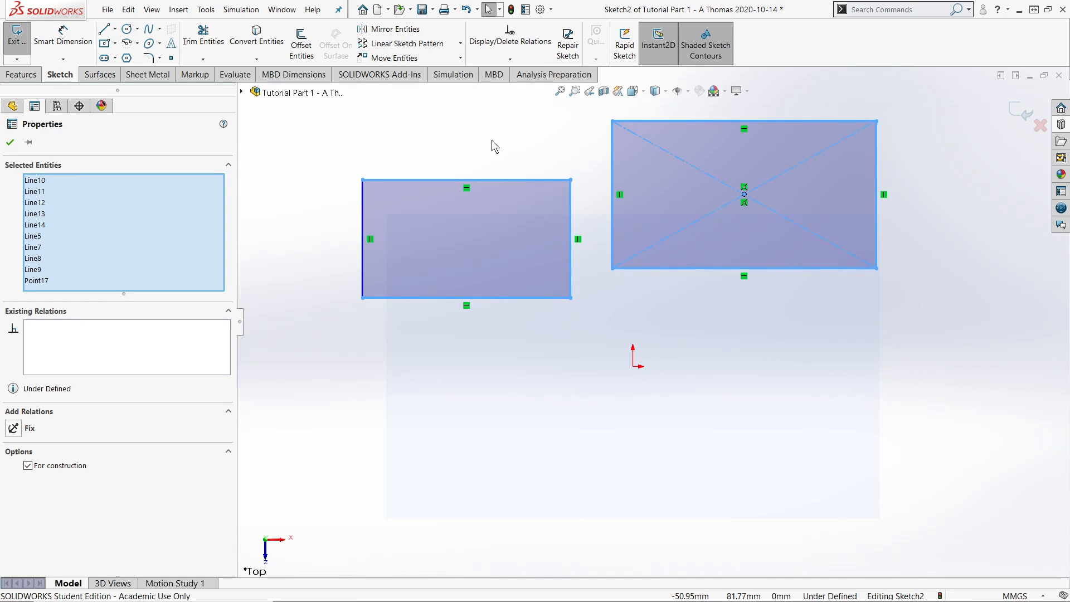
{"action": "left_click", "coordinate": [350, 399]}
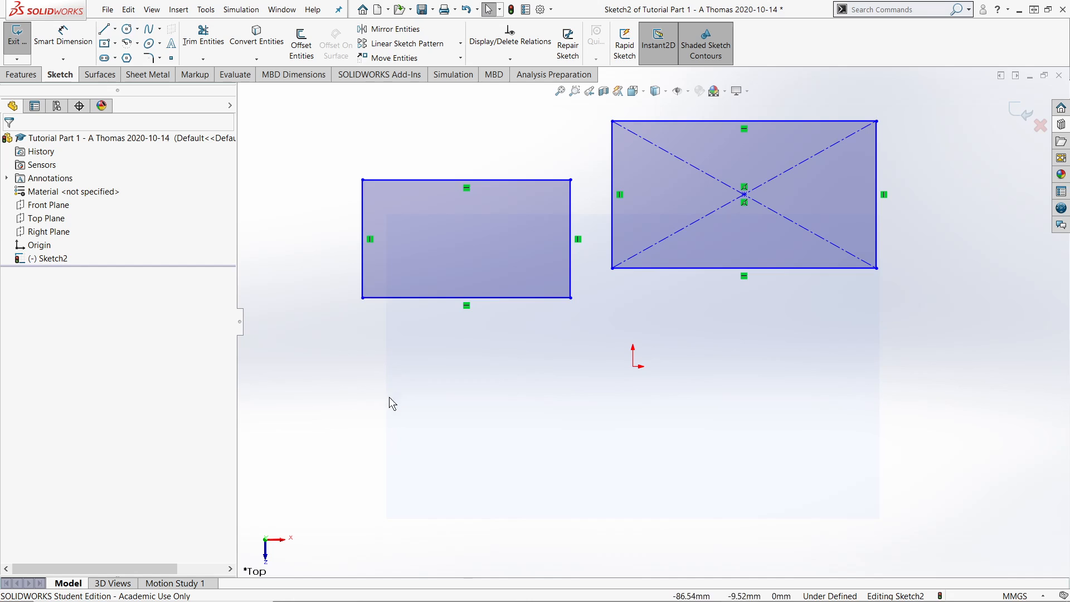
Try left-to-right selection boxes from below the corner rectangle that enclose only its right edge and the whole center rectangle
{"action": "left_click_drag", "start_coordinate": [395, 431], "coordinate": [934, 99]}
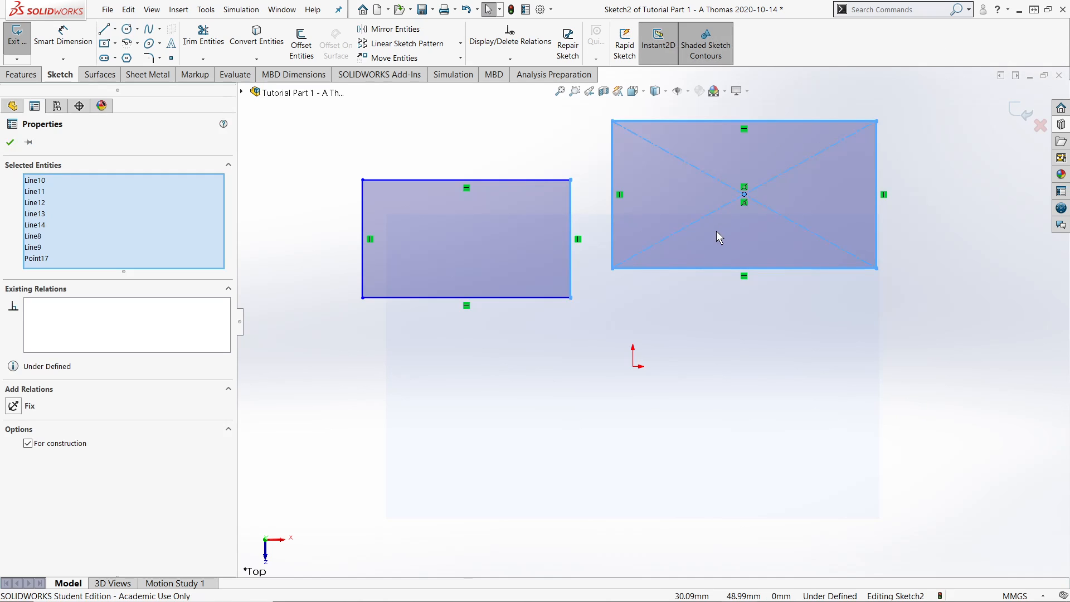
{"action": "left_click_drag", "start_coordinate": [429, 361], "coordinate": [924, 107]}
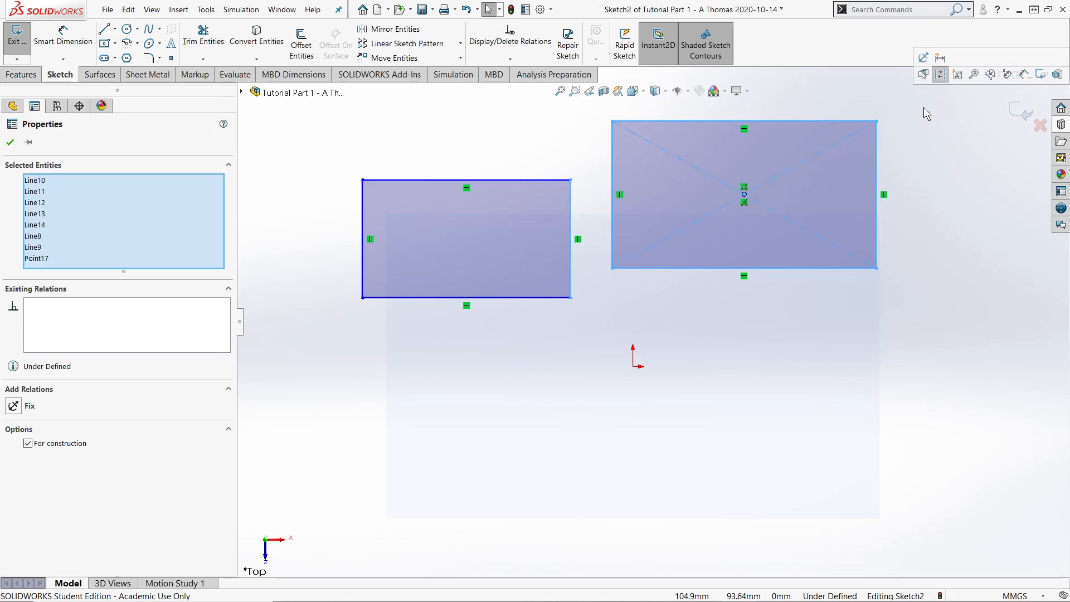
{"action": "left_click", "coordinate": [410, 383]}
{"action": "mouse_move", "coordinate": [412, 397]}
{"action": "left_mouse_down"}
{"action": "mouse_move", "coordinate": [946, 110]}
{"action": "mouse_move", "coordinate": [909, 104]}
{"action": "left_mouse_up"}
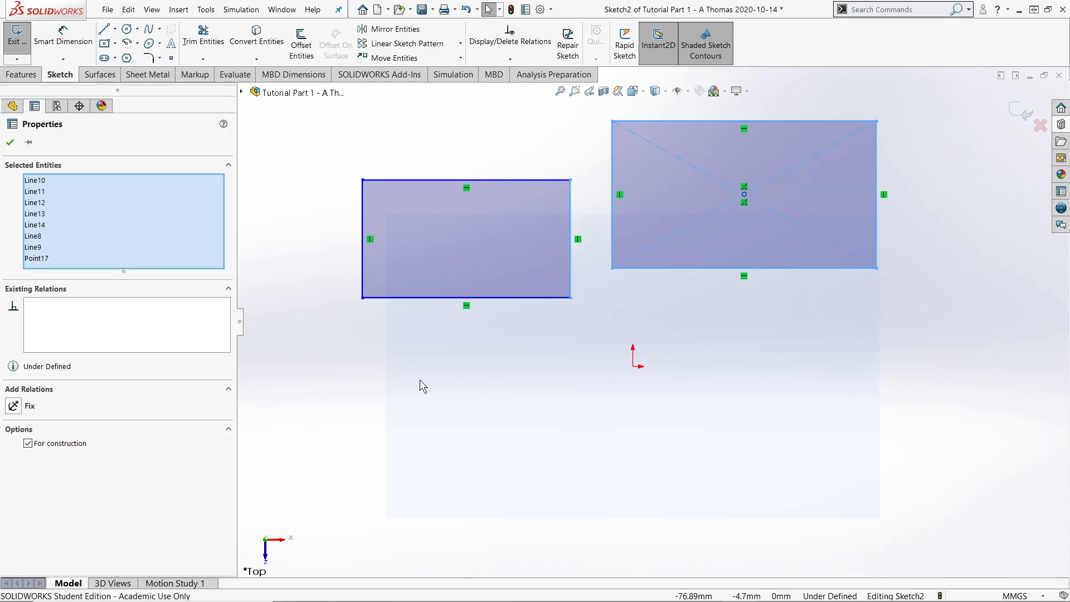
Select both rectangles completely with a selection box and delete them
{"action": "left_click_drag", "start_coordinate": [979, 435], "coordinate": [429, 103]}
{"action": "left_click_drag", "start_coordinate": [279, 110], "coordinate": [998, 428]}
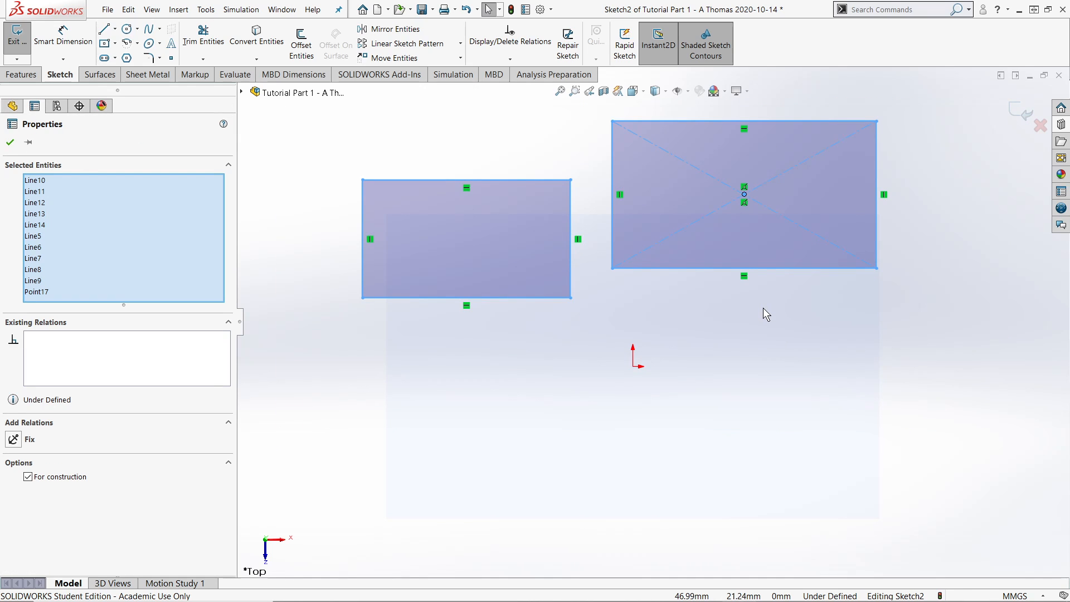
{"action": "key", "text": "Delete"}
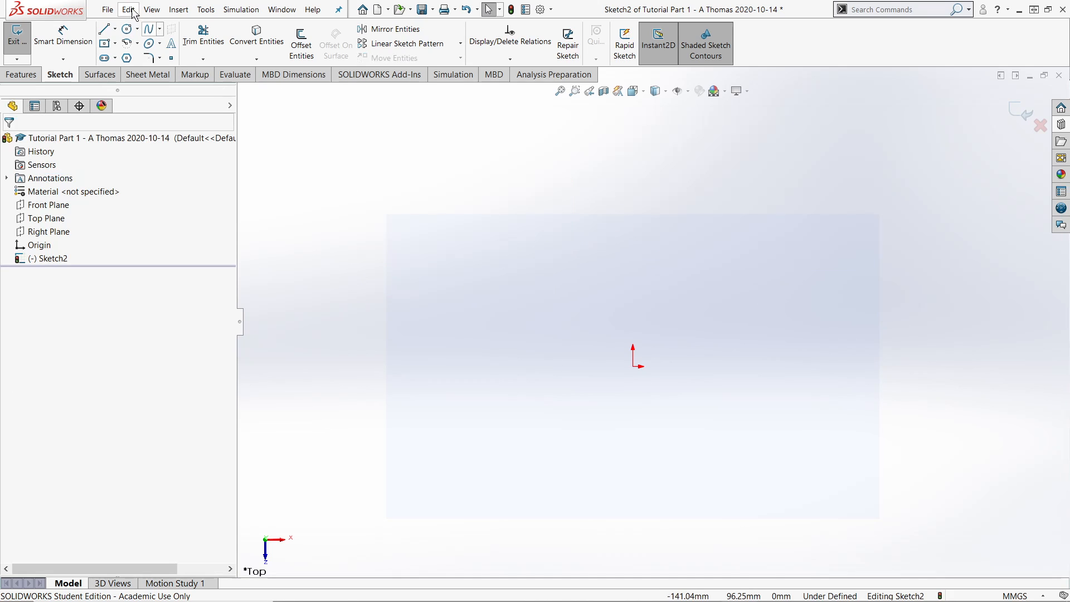
Sketch two separate diagonal lines above the origin, sloping down to the right, the second about 65 mm long
{"action": "left_click", "coordinate": [104, 30]}
{"action": "left_click", "coordinate": [412, 166]}
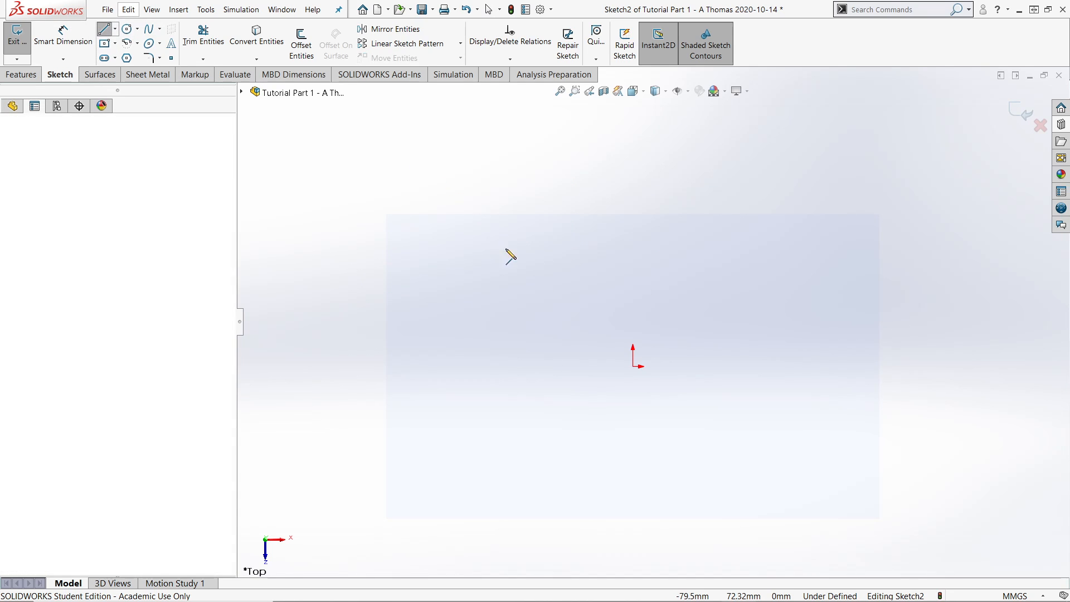
{"action": "left_click", "coordinate": [508, 275]}
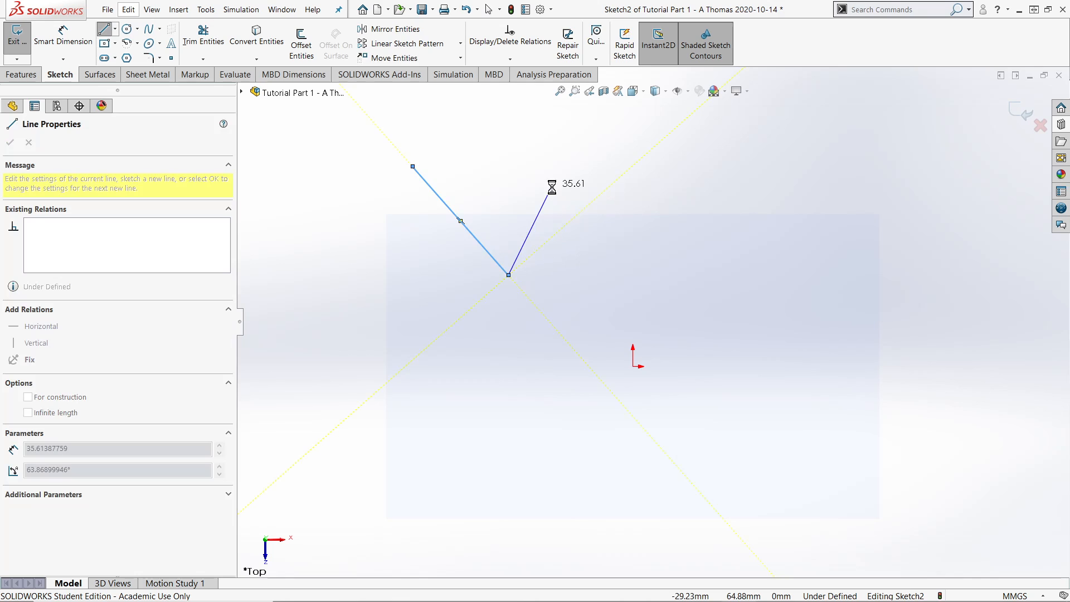
{"action": "key", "text": "Escape"}
{"action": "left_click", "coordinate": [104, 31]}
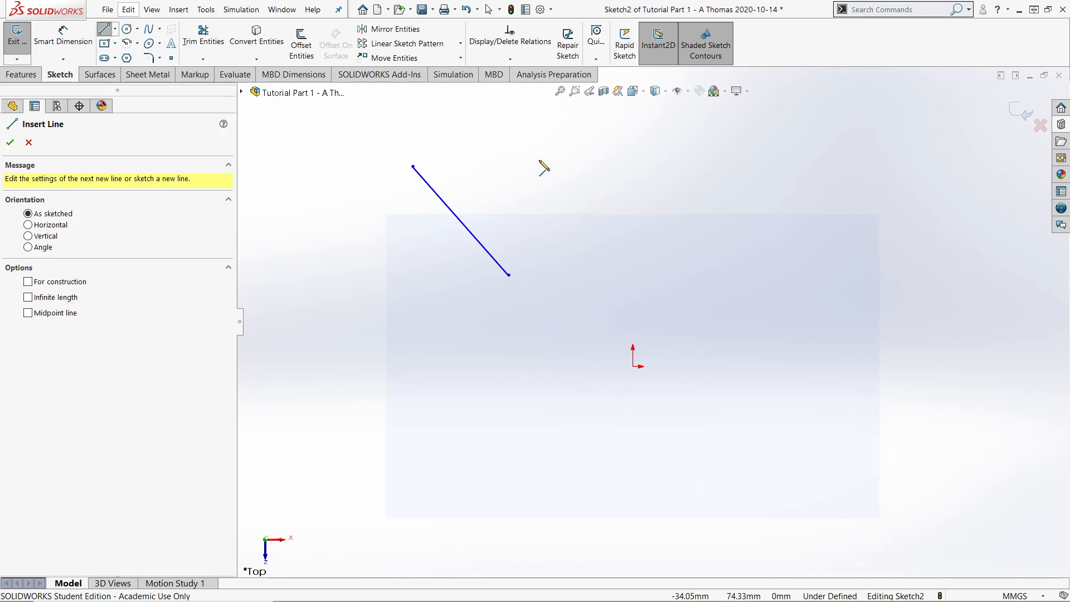
{"action": "left_click", "coordinate": [557, 136]}
{"action": "left_click", "coordinate": [652, 288]}
{"action": "key", "text": "Escape"}
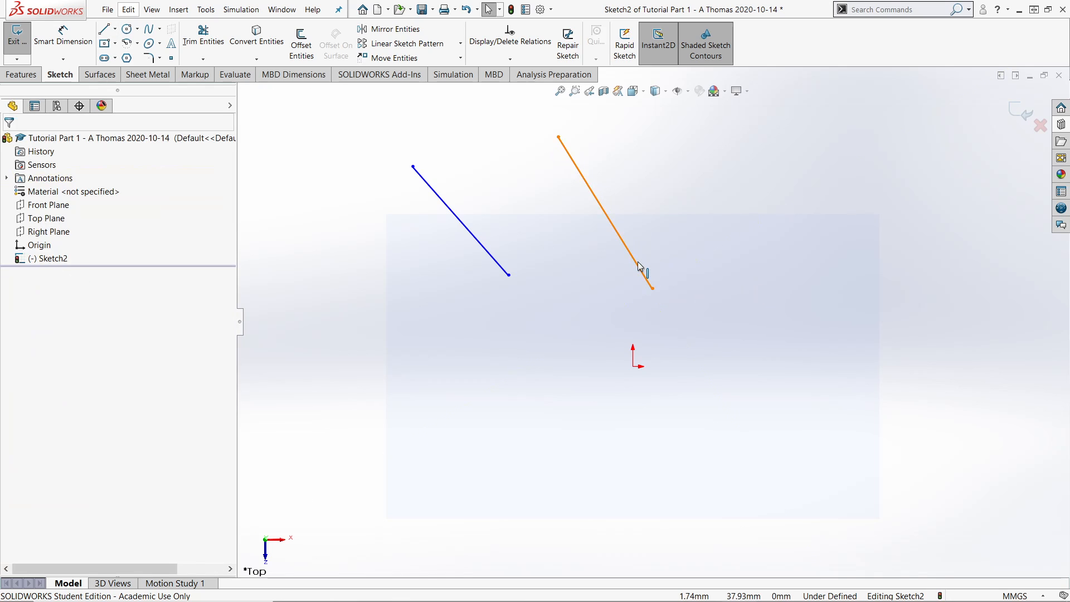
Select both diagonal lines together and move them a short distance down and to the right
{"action": "left_click", "coordinate": [640, 270]}
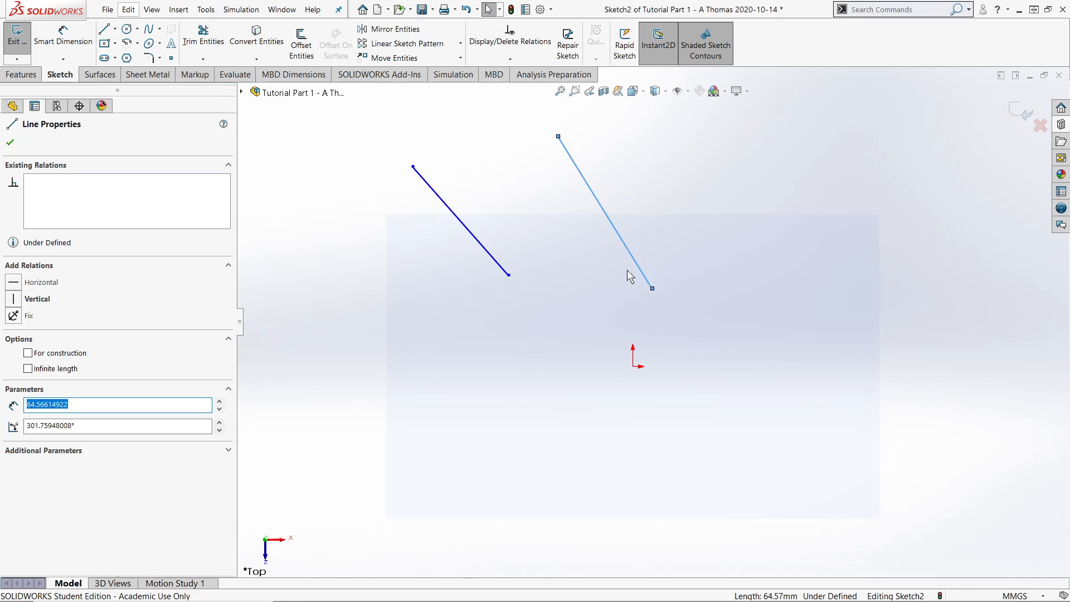
{"action": "left_click", "coordinate": [494, 258], "text": "ctrl"}
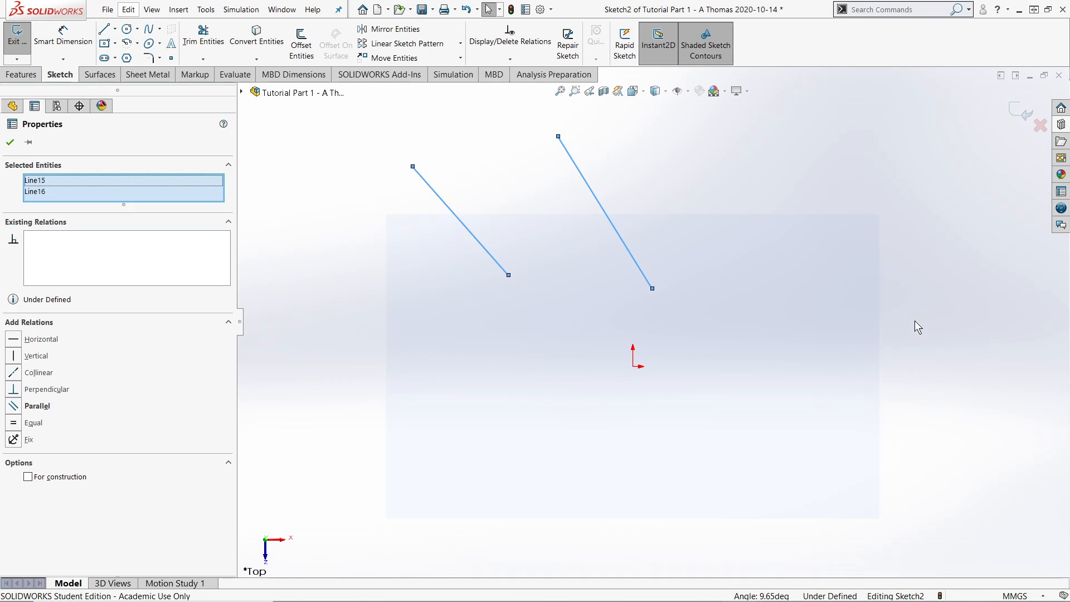
{"action": "mouse_move", "coordinate": [611, 225]}
{"action": "left_mouse_down"}
{"action": "mouse_move", "coordinate": [661, 218]}
{"action": "mouse_move", "coordinate": [628, 205]}
{"action": "mouse_move", "coordinate": [727, 299]}
{"action": "mouse_move", "coordinate": [665, 247]}
{"action": "left_mouse_up"}
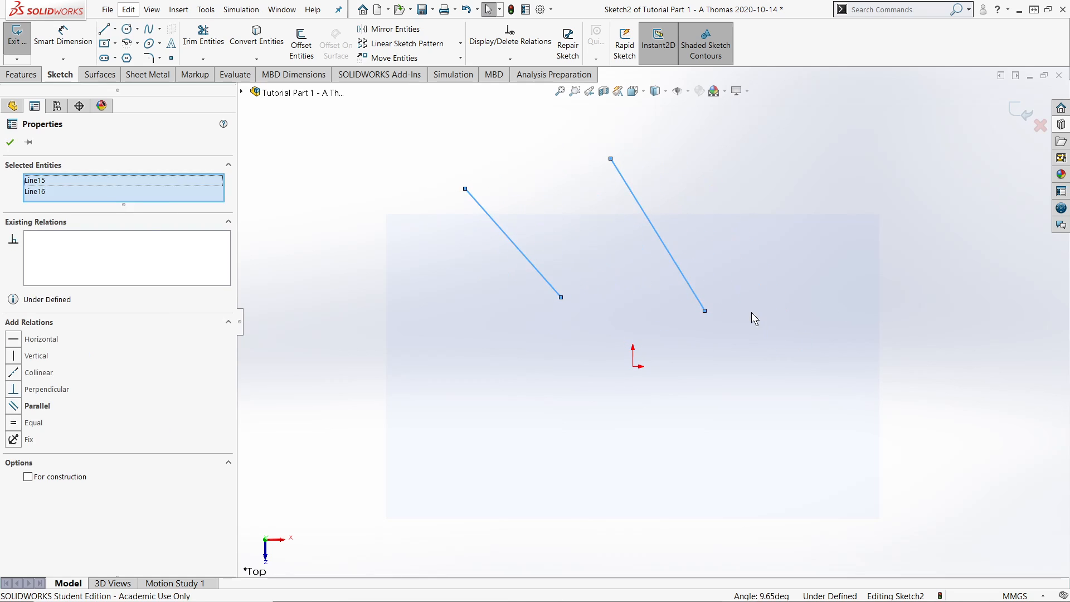
Delete the two selected lines and undo the deletion
{"action": "key", "text": "Delete"}
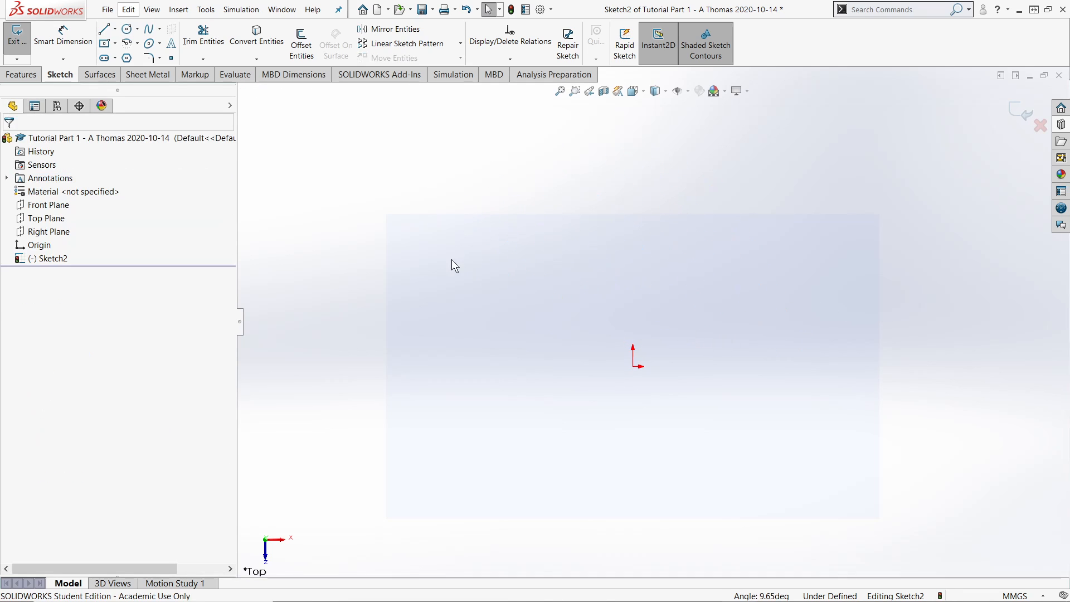
{"action": "key", "text": "ctrl+z"}
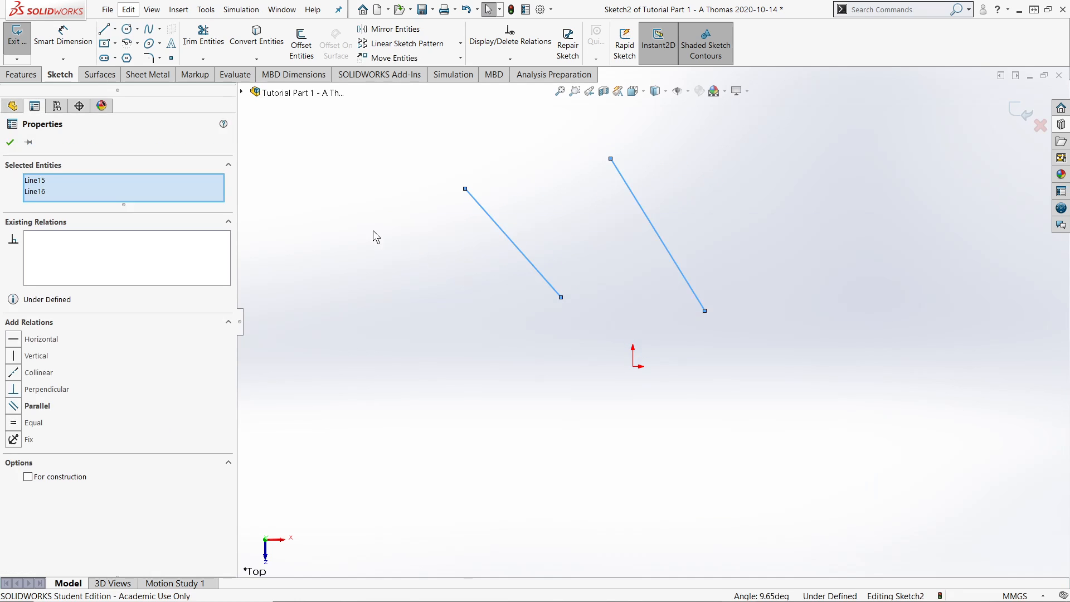
Paste a copy of the two diagonal lines and move it lower in the sketch
{"action": "left_click", "coordinate": [460, 159]}
{"action": "key", "text": "ctrl+v"}
{"action": "mouse_move", "coordinate": [552, 165]}
{"action": "left_mouse_down"}
{"action": "mouse_move", "coordinate": [549, 305]}
{"action": "mouse_move", "coordinate": [493, 344]}
{"action": "left_mouse_up"}
Select all original and copied lines with a right-to-left crossing box and delete them
{"action": "left_click", "coordinate": [835, 392]}
{"action": "mouse_move", "coordinate": [873, 504]}
{"action": "left_mouse_down"}
{"action": "mouse_move", "coordinate": [290, 118]}
{"action": "mouse_move", "coordinate": [259, 113]}
{"action": "left_mouse_up"}
{"action": "key", "text": "Delete"}
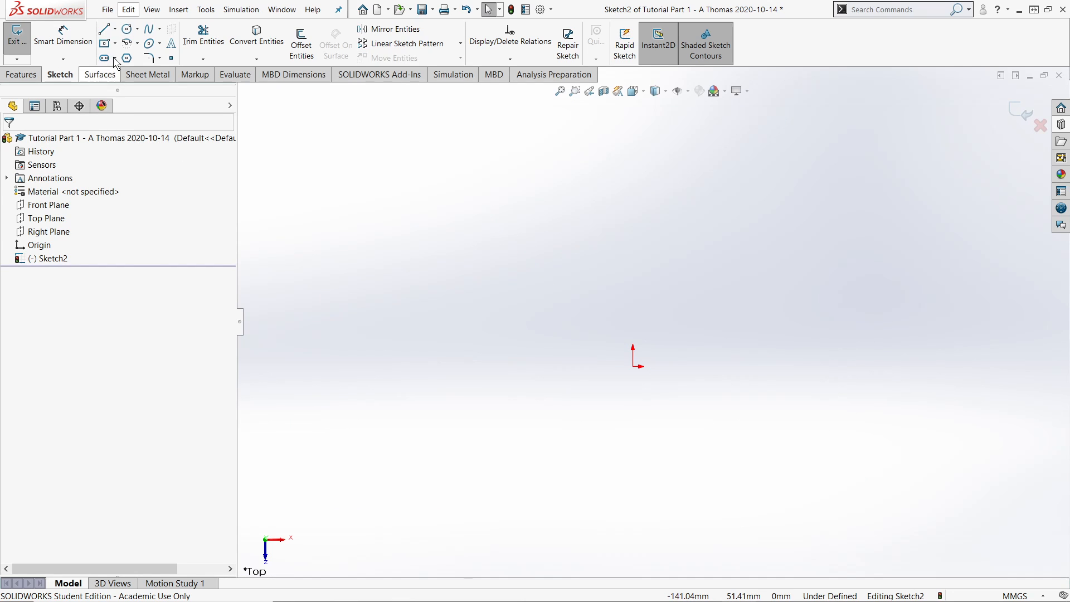
Sketch a large circle up and left of the origin and a diagonal line crossing it with both ends outside
{"action": "left_click", "coordinate": [127, 28]}
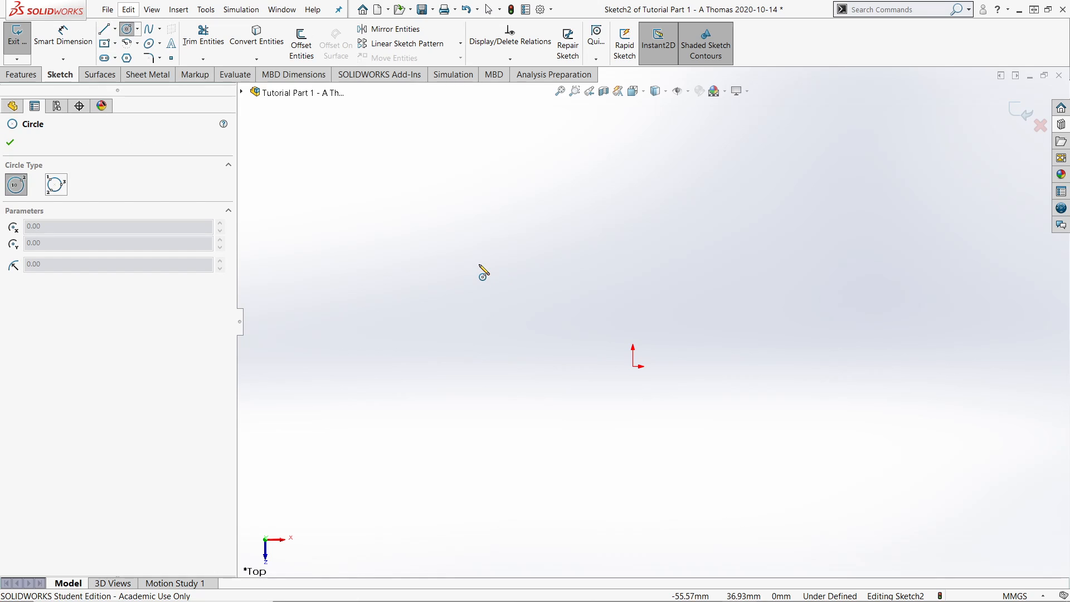
{"action": "left_click", "coordinate": [467, 244]}
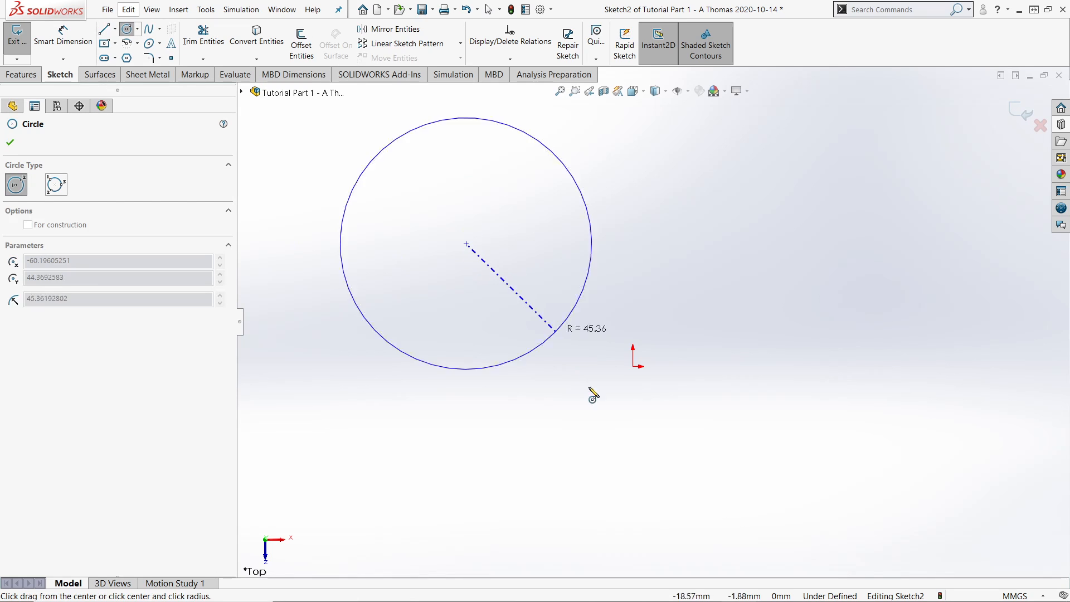
{"action": "left_click", "coordinate": [510, 355]}
{"action": "left_click", "coordinate": [105, 30]}
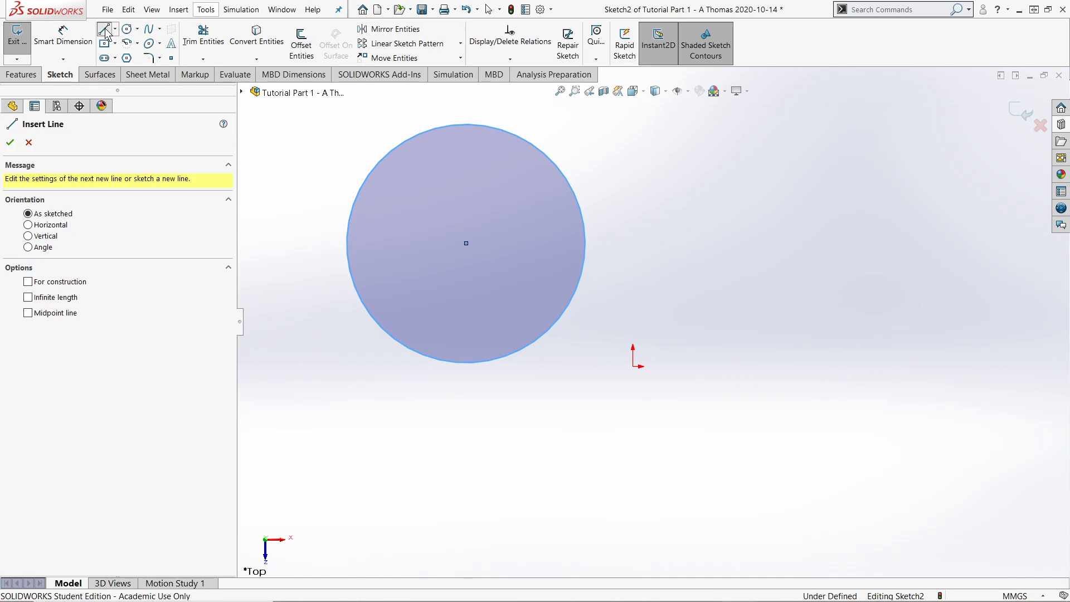
{"action": "left_click", "coordinate": [383, 118]}
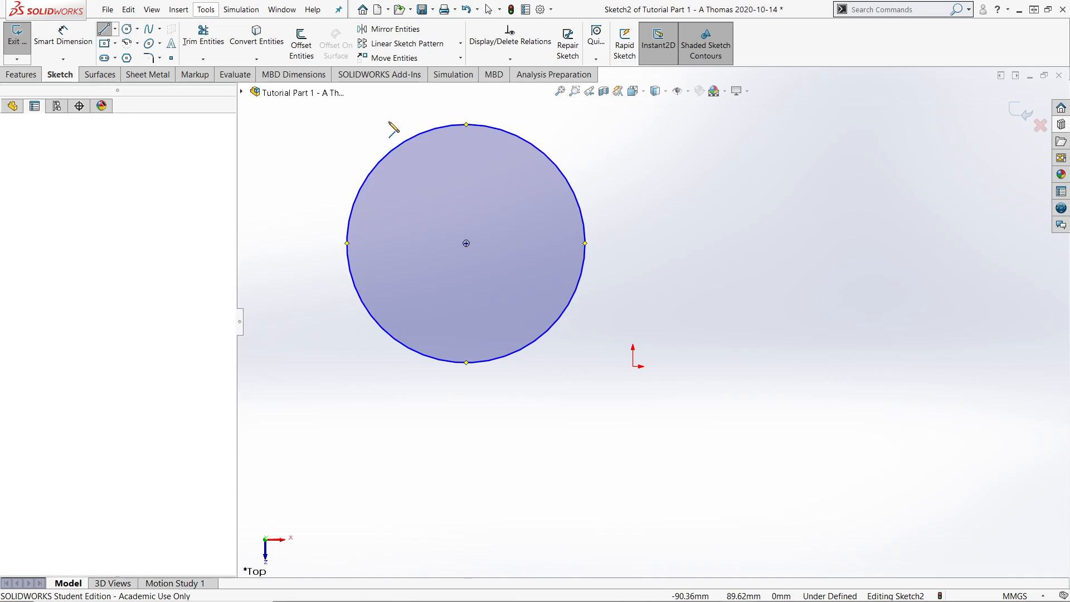
{"action": "left_click", "coordinate": [628, 288]}
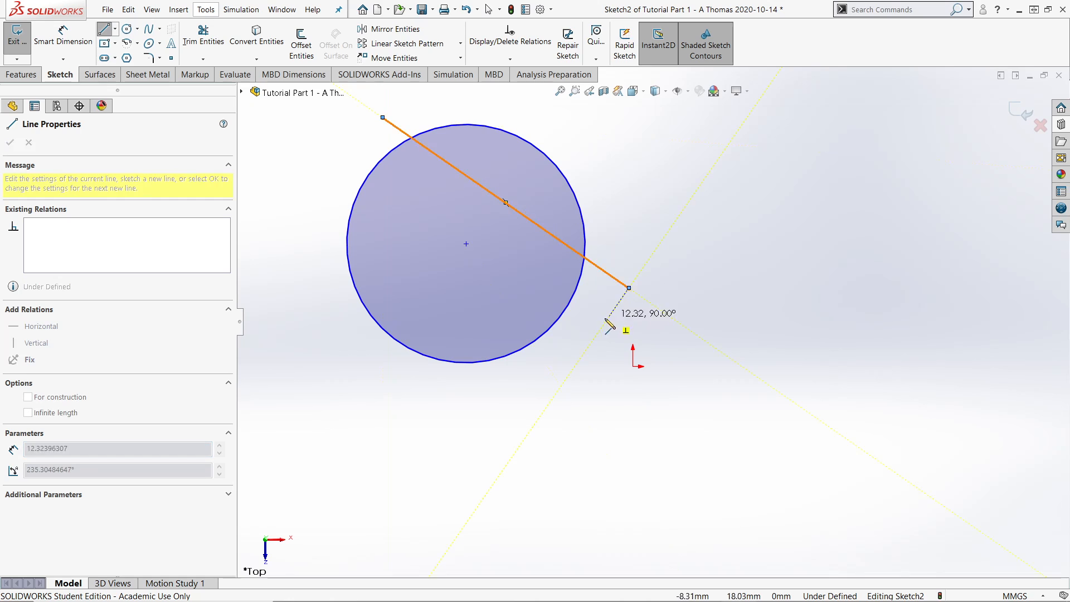
{"action": "key", "text": "Escape"}
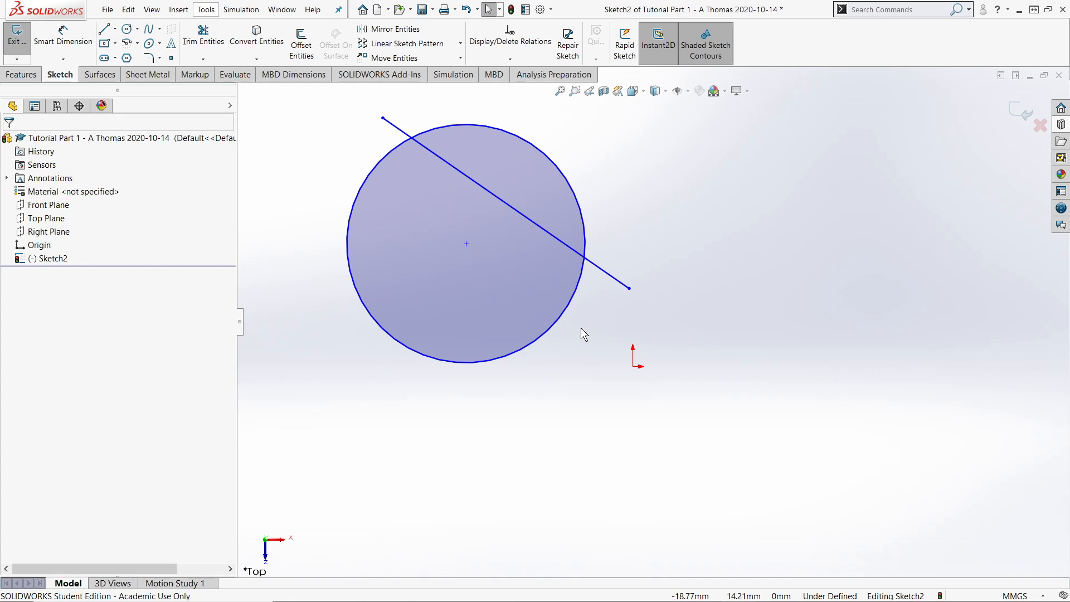
Power trim the line ends outside the circle and the arc above the line, leaving one closed circular segment
{"action": "left_click", "coordinate": [215, 43]}
{"action": "mouse_move", "coordinate": [304, 211]}
{"action": "left_mouse_down"}
{"action": "mouse_move", "coordinate": [273, 370]}
{"action": "mouse_move", "coordinate": [330, 427]}
{"action": "mouse_move", "coordinate": [564, 507]}
{"action": "left_mouse_up"}
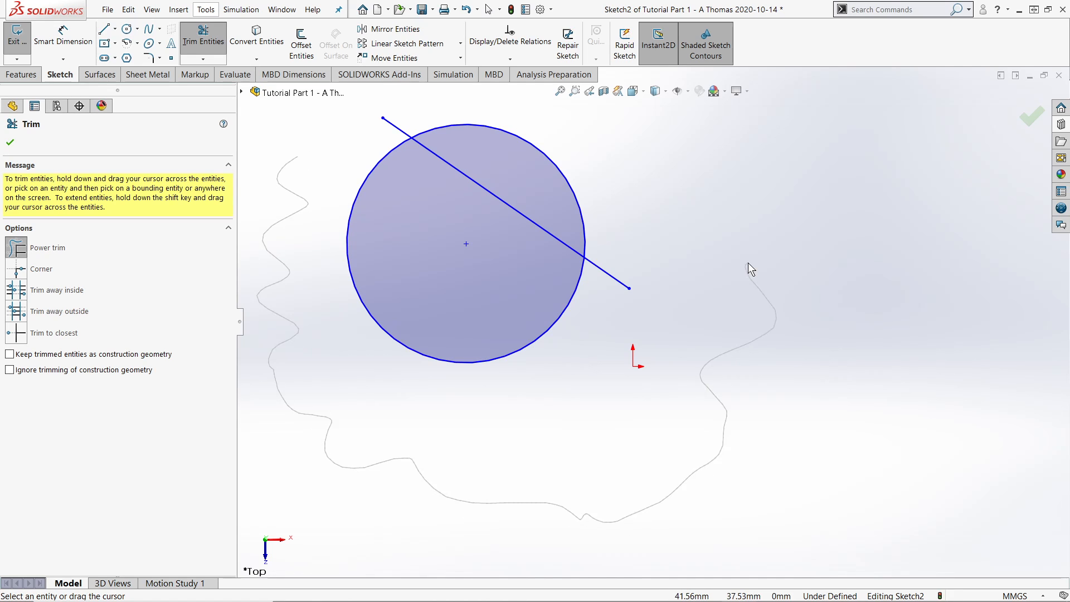
{"action": "left_click_drag", "start_coordinate": [748, 262], "coordinate": [749, 262]}
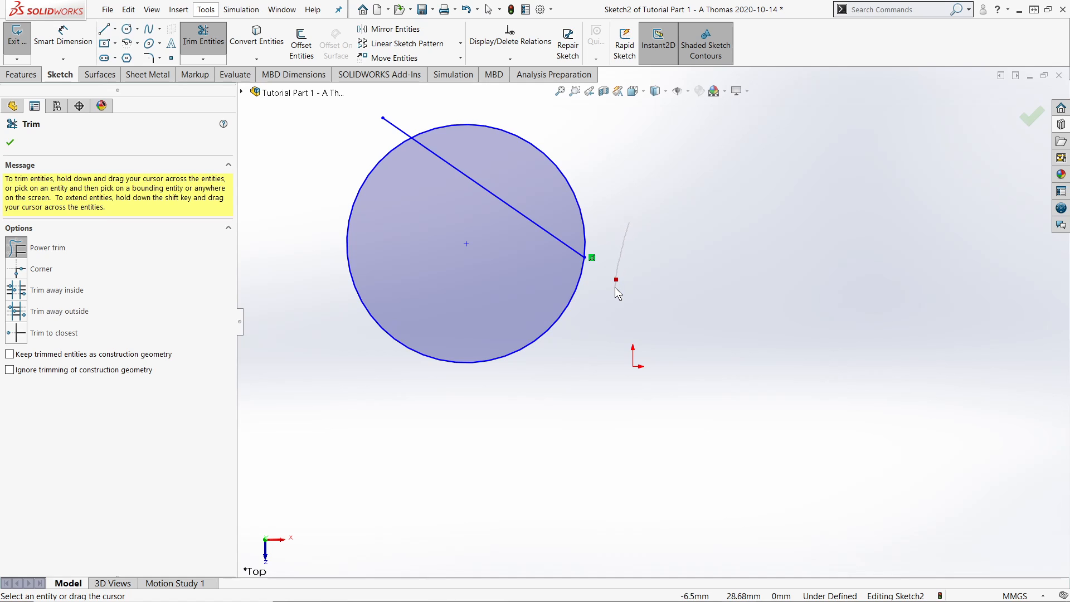
{"action": "left_click_drag", "start_coordinate": [610, 305], "coordinate": [610, 308]}
{"action": "mouse_move", "coordinate": [463, 105]}
{"action": "left_mouse_down"}
{"action": "mouse_move", "coordinate": [405, 127]}
{"action": "mouse_move", "coordinate": [402, 139]}
{"action": "left_mouse_up"}
{"action": "left_click_drag", "start_coordinate": [585, 201], "coordinate": [574, 204]}
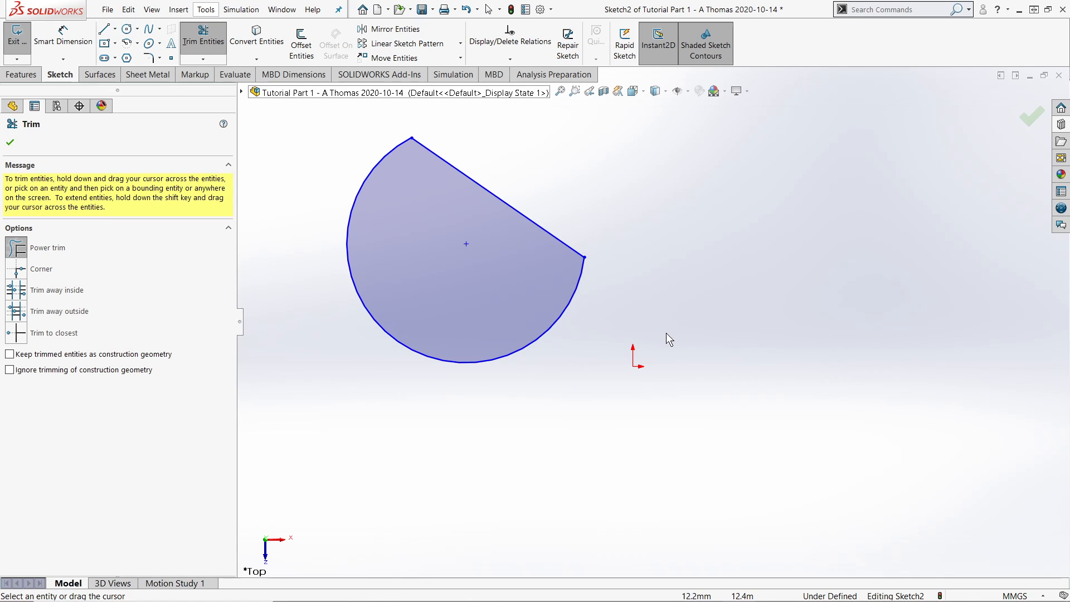
{"action": "left_click", "coordinate": [10, 142]}
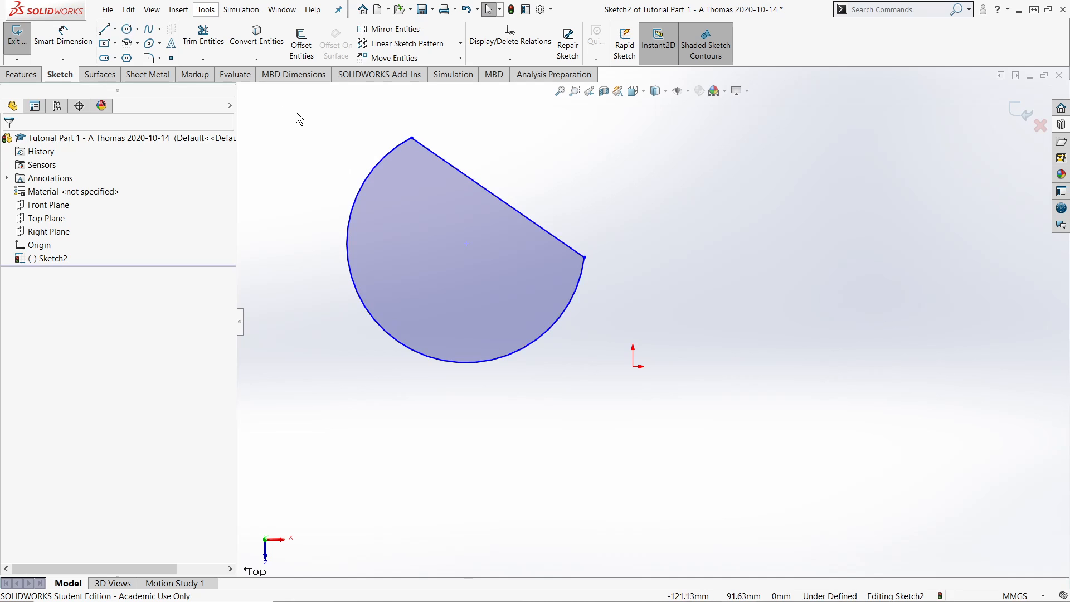
Select the trimmed arc and line with a selection box that fully encloses them and delete them
{"action": "mouse_move", "coordinate": [292, 112]}
{"action": "left_mouse_down"}
{"action": "mouse_move", "coordinate": [728, 411]}
{"action": "mouse_move", "coordinate": [685, 419]}
{"action": "left_mouse_up"}
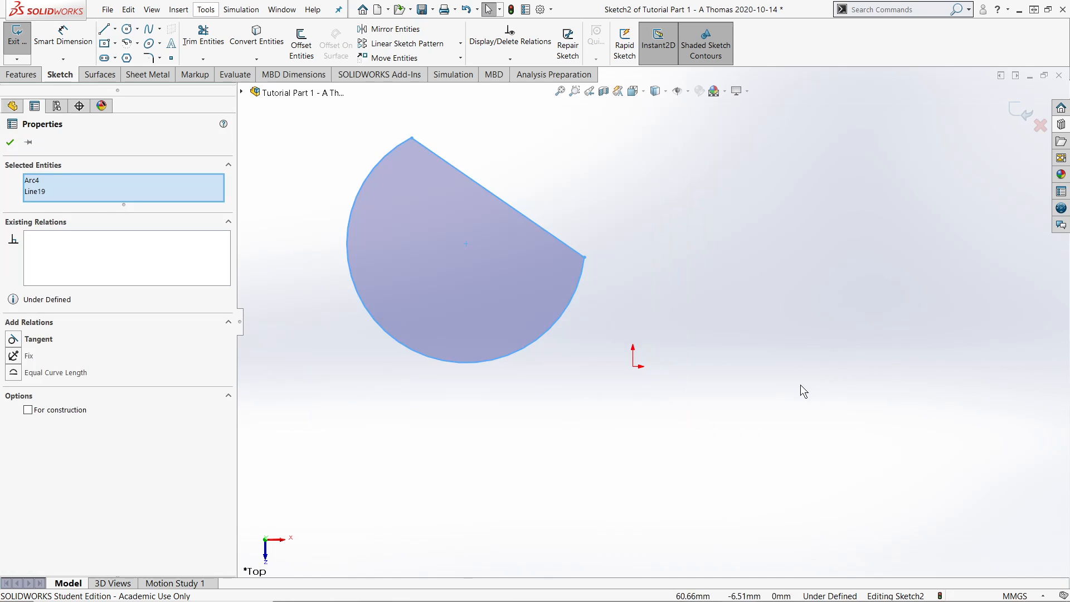
{"action": "key", "text": "Delete"}
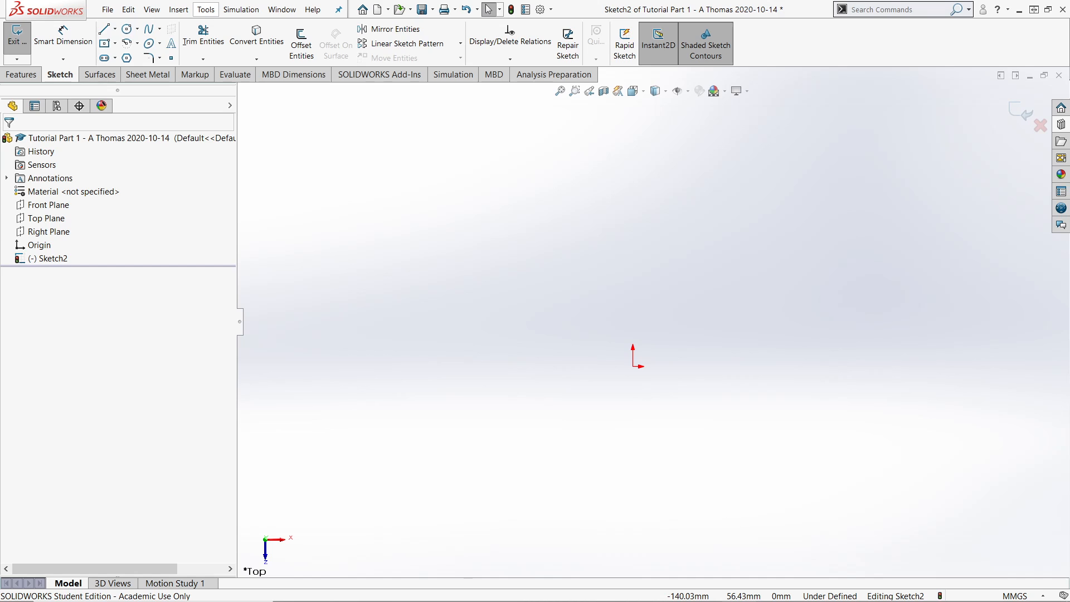
Sketch a circle of about 40 mm radius up and left of the origin, exit the sketch and clear the selection
{"action": "left_click", "coordinate": [127, 28]}
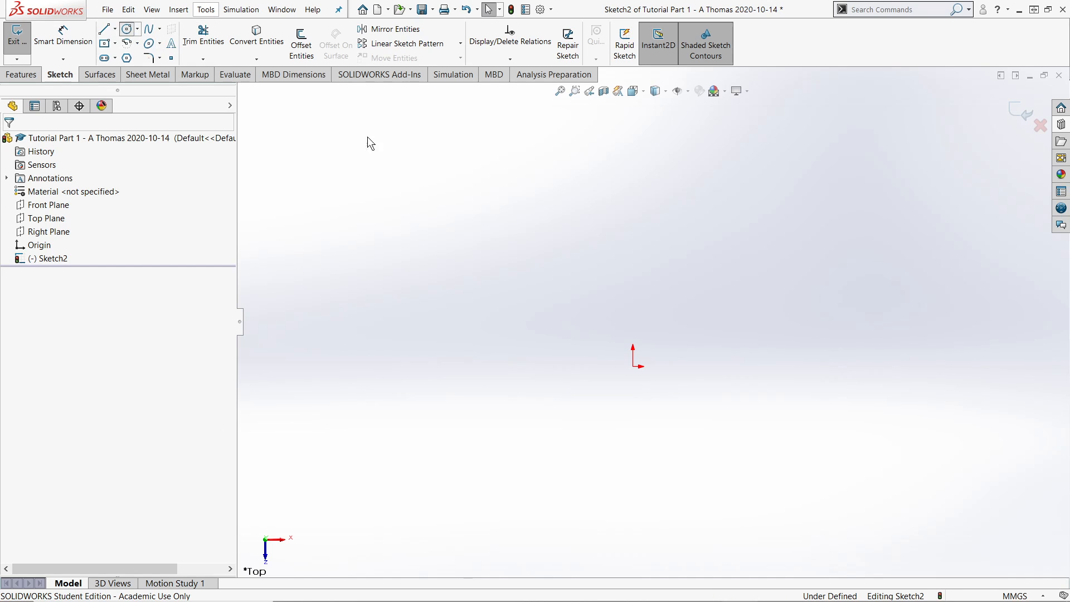
{"action": "left_click", "coordinate": [516, 208]}
{"action": "left_click", "coordinate": [563, 310]}
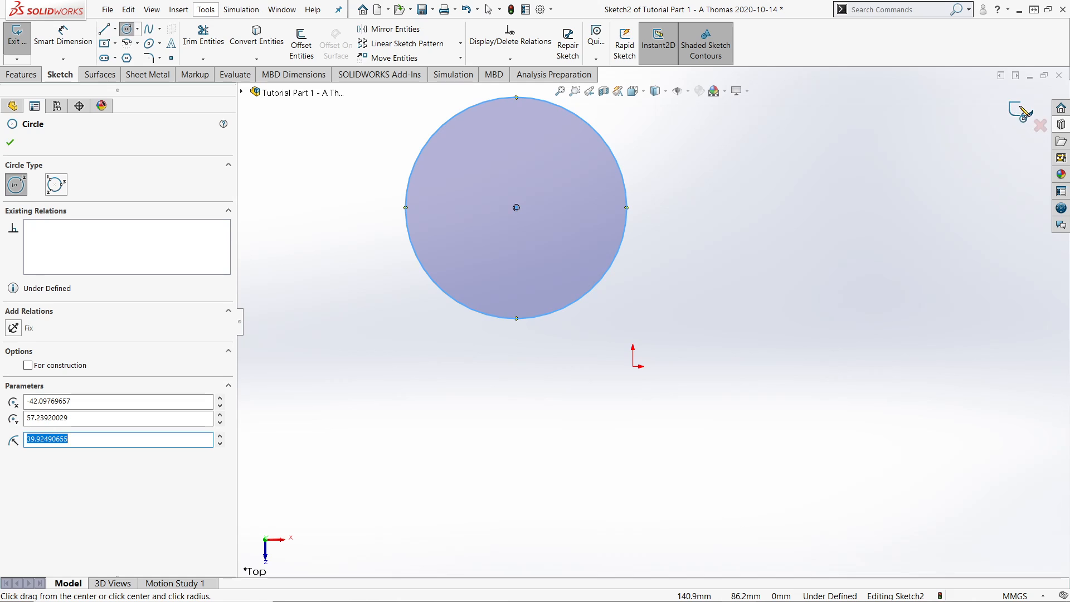
{"action": "left_click", "coordinate": [1022, 110]}
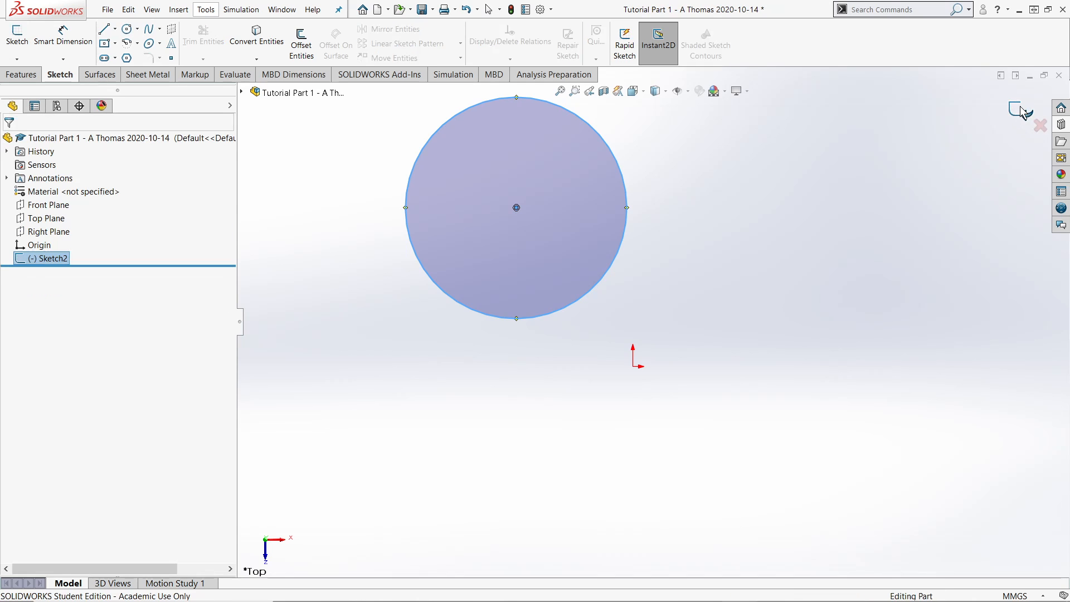
{"action": "left_click", "coordinate": [676, 254]}
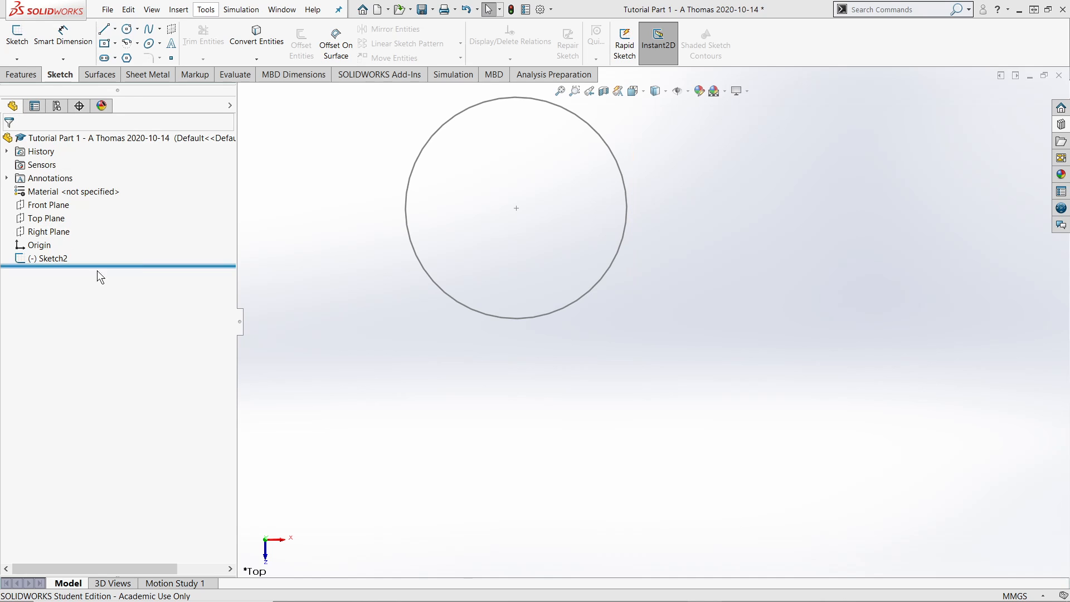
Rename Sketch2 as "First Sketch" through its feature properties
{"action": "left_click", "coordinate": [73, 138]}
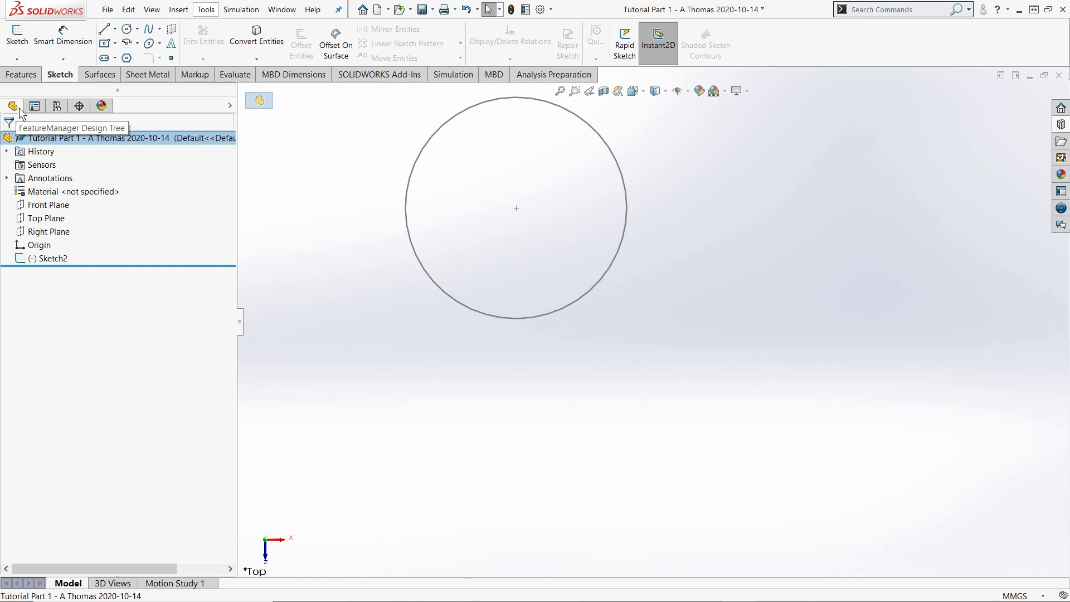
{"action": "right_click", "coordinate": [65, 263]}
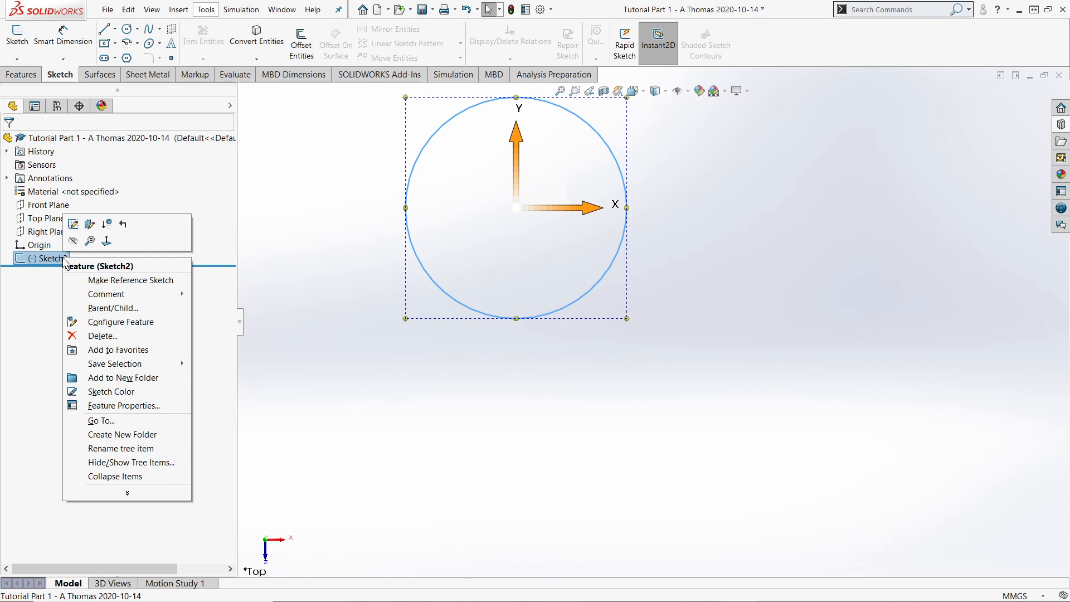
{"action": "left_click", "coordinate": [165, 405]}
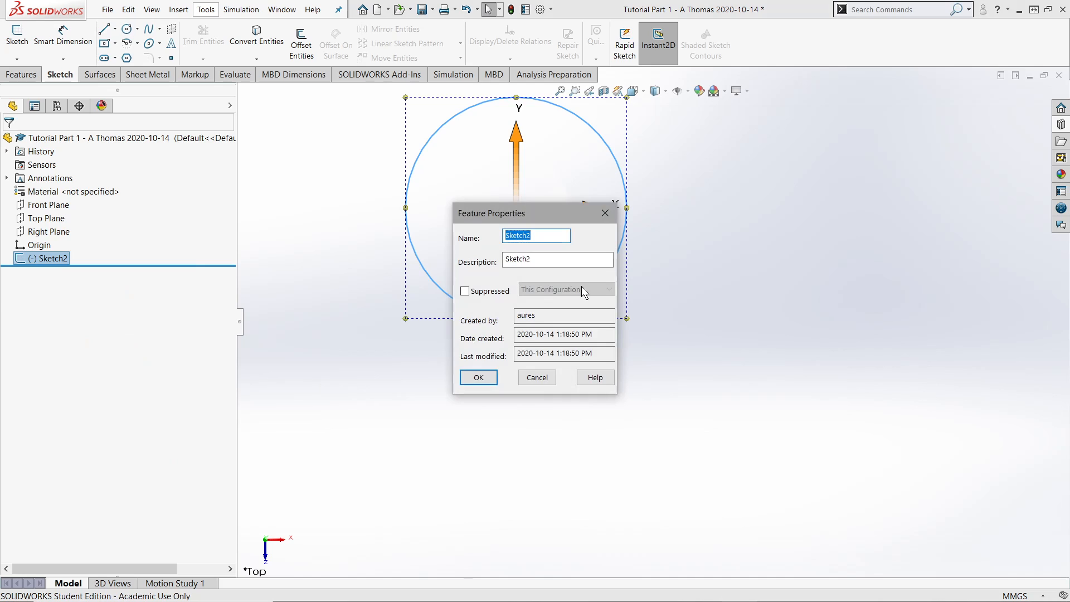
{"action": "type", "text": "First Sketch"}
{"action": "key", "text": "Return"}
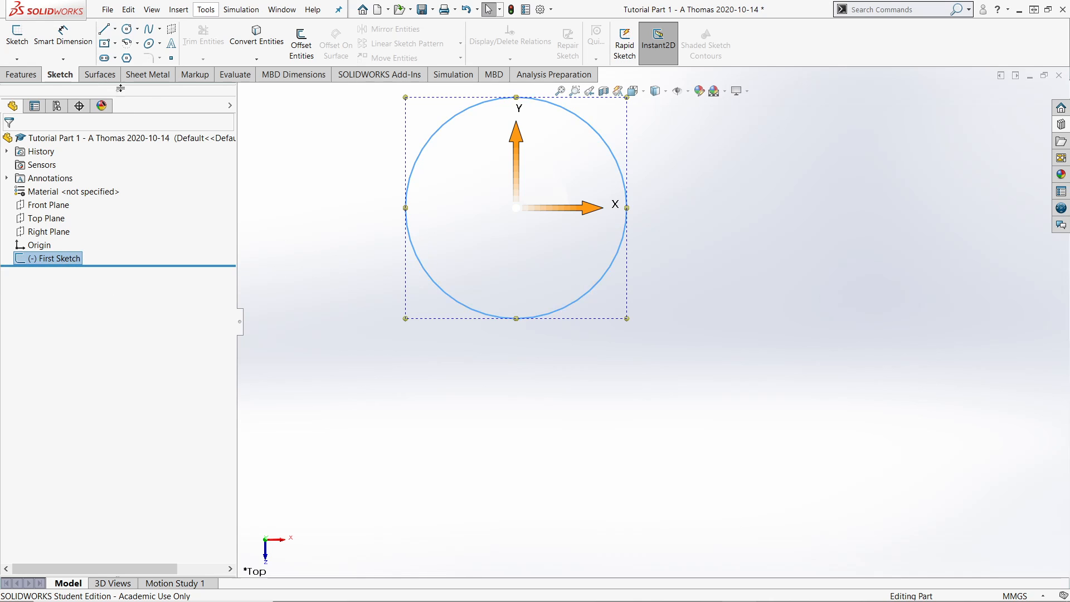
Reopen First Sketch for editing and delete its circle
{"action": "right_click", "coordinate": [78, 258]}
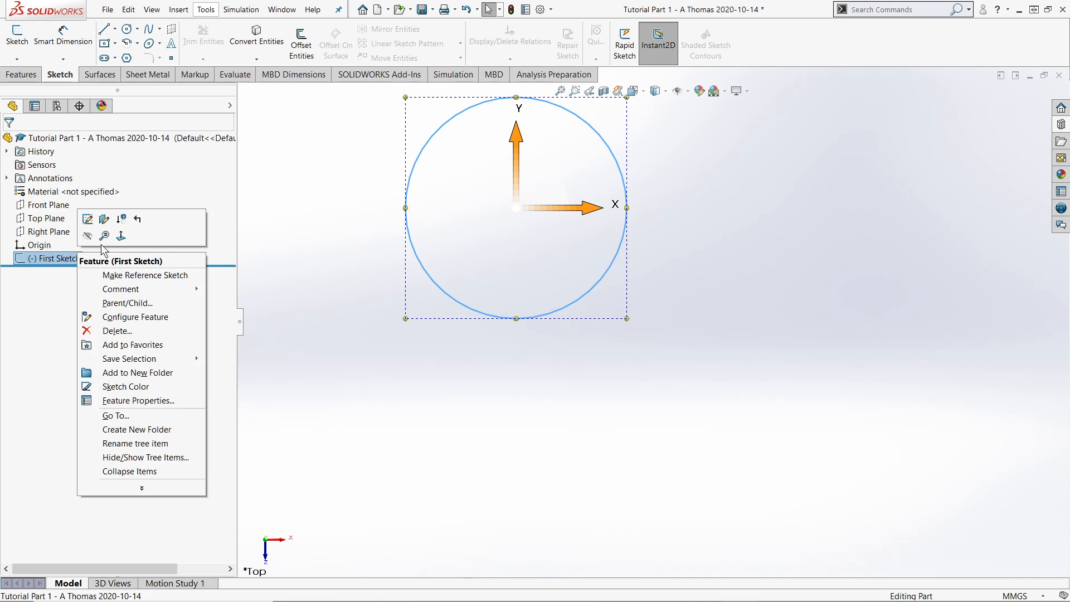
{"action": "left_click", "coordinate": [52, 261]}
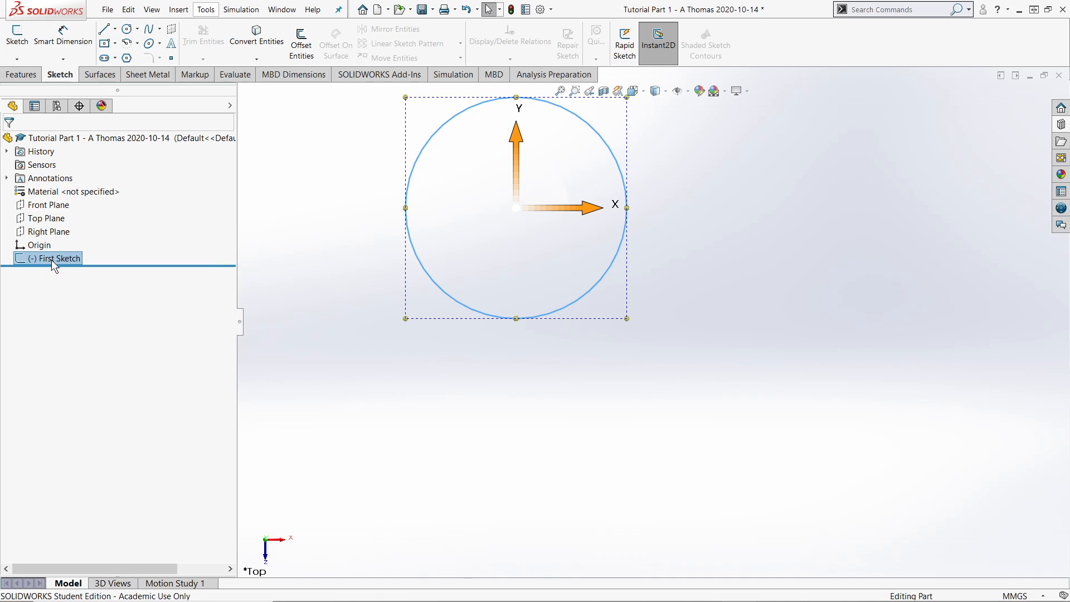
{"action": "right_click", "coordinate": [52, 260]}
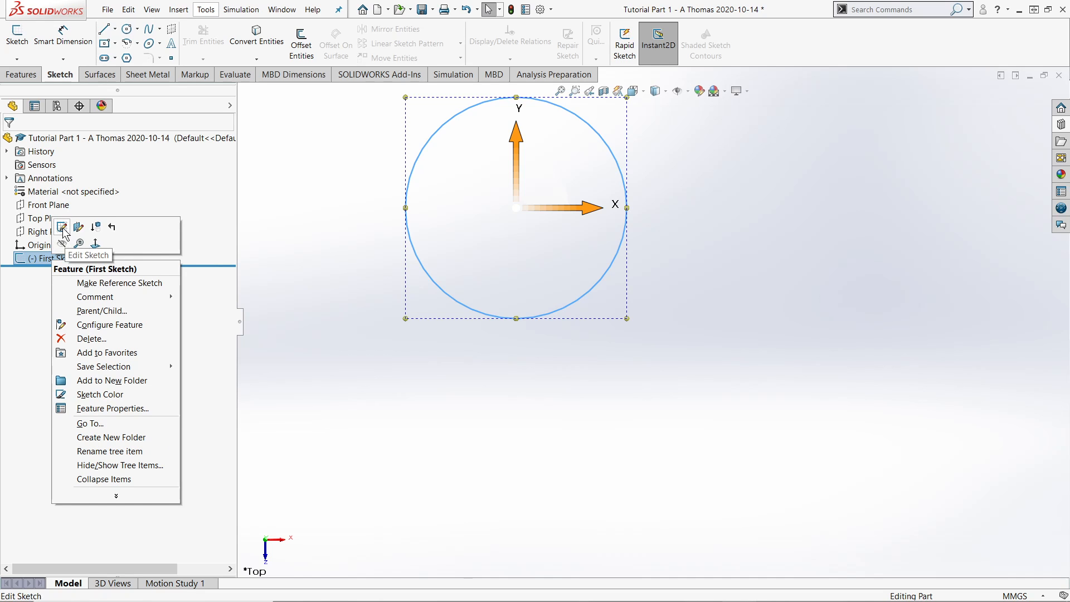
{"action": "left_click", "coordinate": [62, 227]}
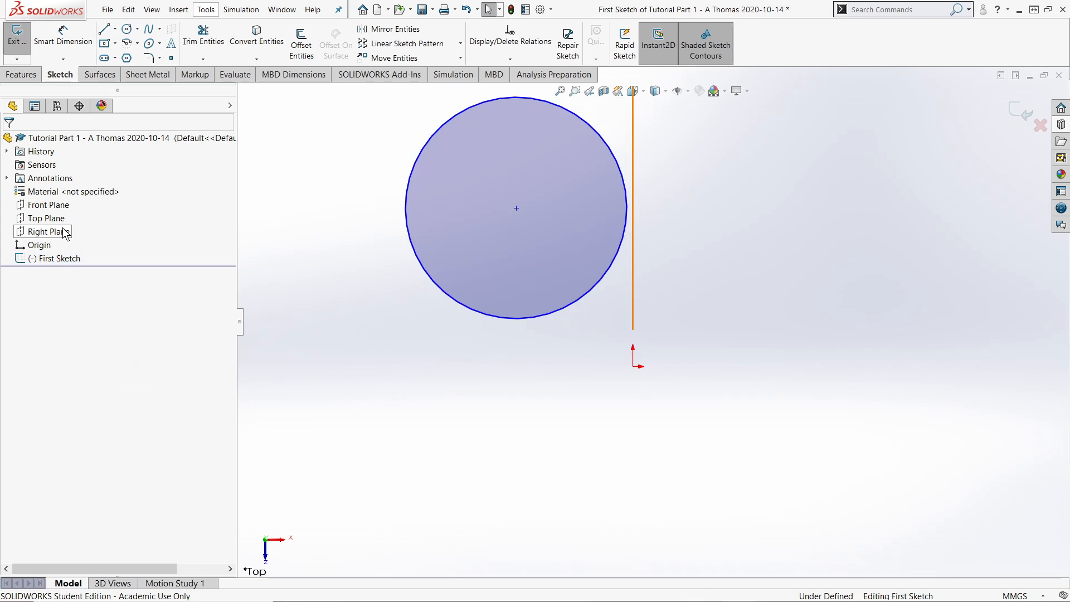
{"action": "left_click", "coordinate": [626, 190]}
{"action": "key", "text": "Delete"}
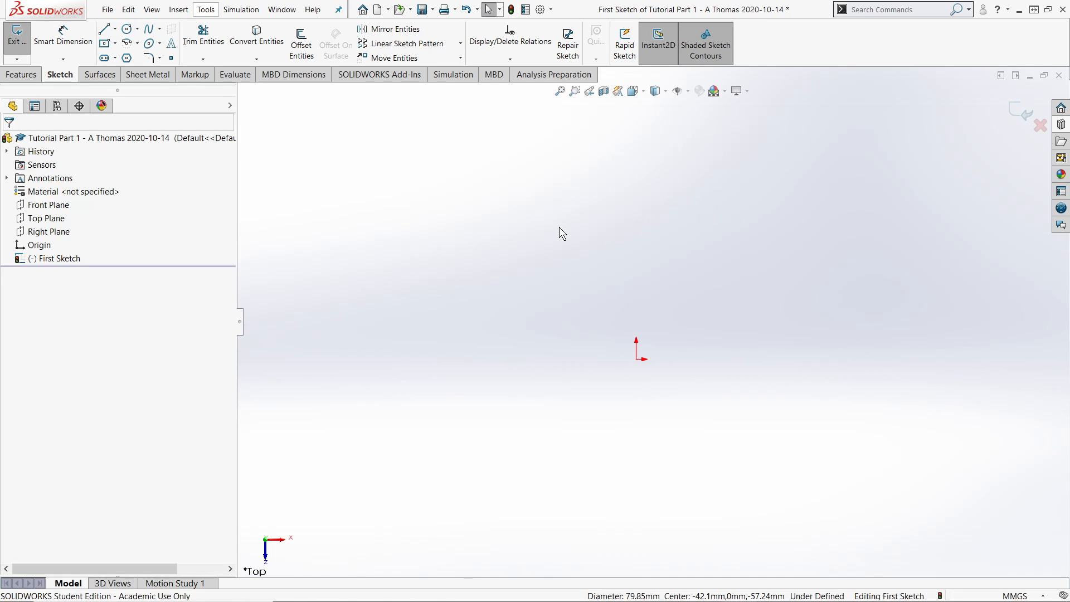
Sketch two separate lines sloping down to the right near the origin, the lower one about 141 mm long
{"action": "left_click", "coordinate": [105, 30]}
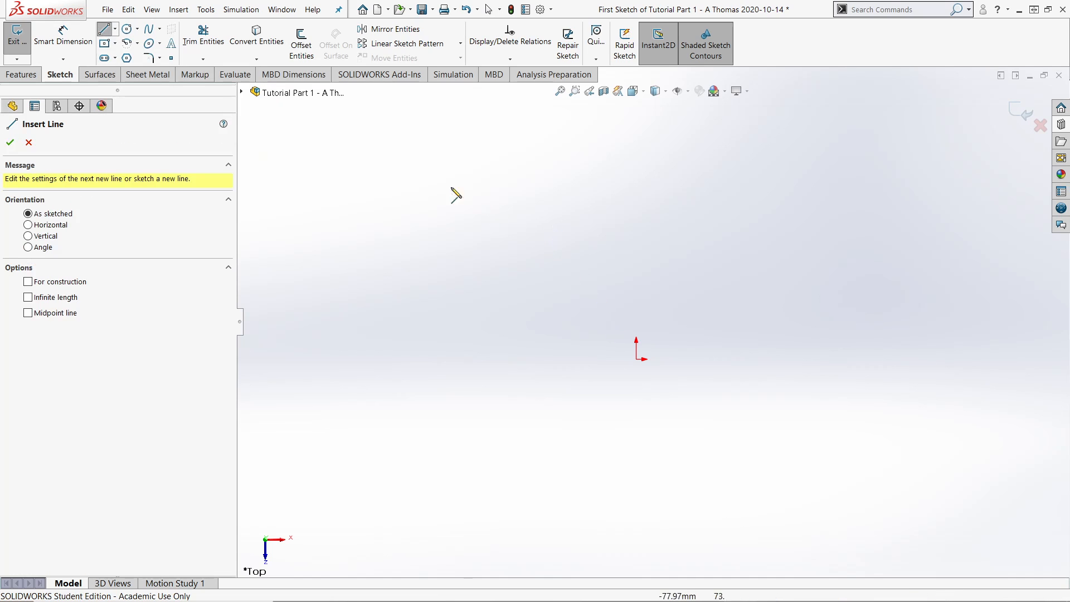
{"action": "left_click", "coordinate": [505, 363]}
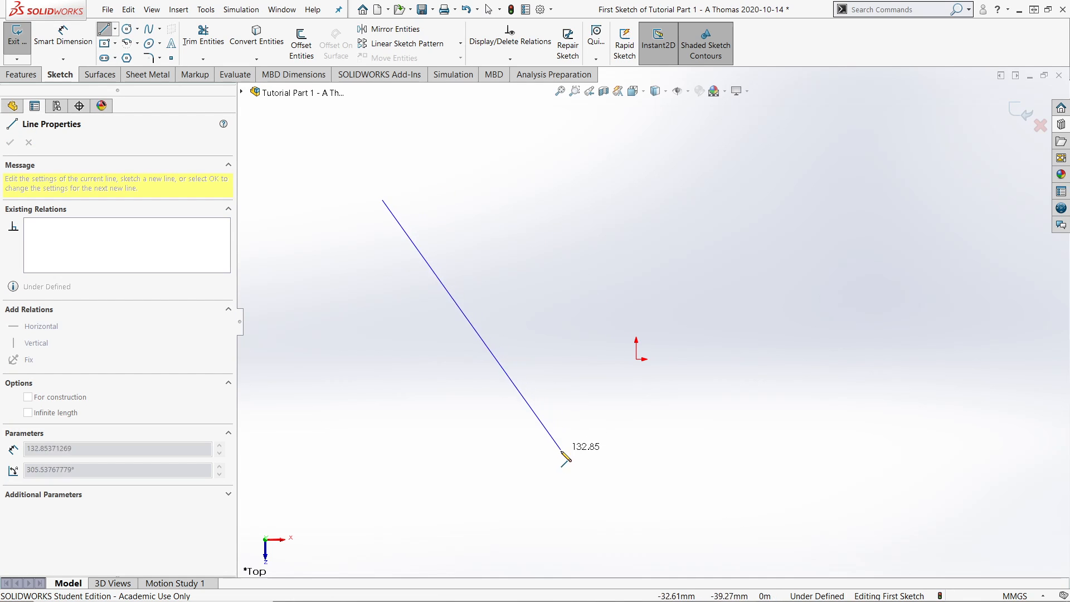
{"action": "left_click", "coordinate": [584, 454]}
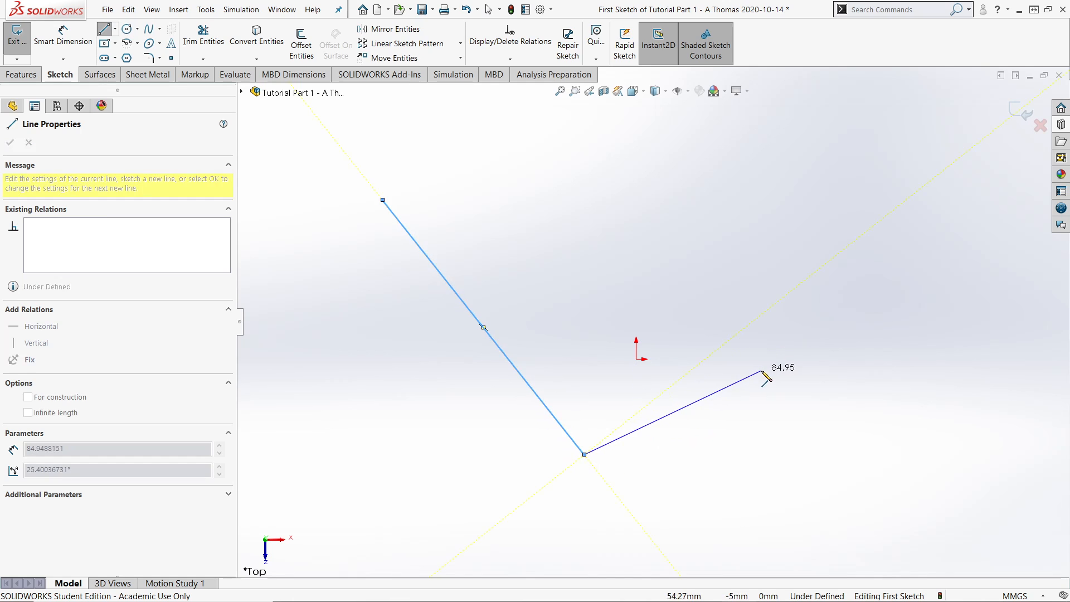
{"action": "key", "text": "Escape"}
{"action": "left_click", "coordinate": [105, 30]}
{"action": "left_click", "coordinate": [430, 136]}
{"action": "left_click", "coordinate": [726, 291]}
{"action": "key", "text": "Escape"}
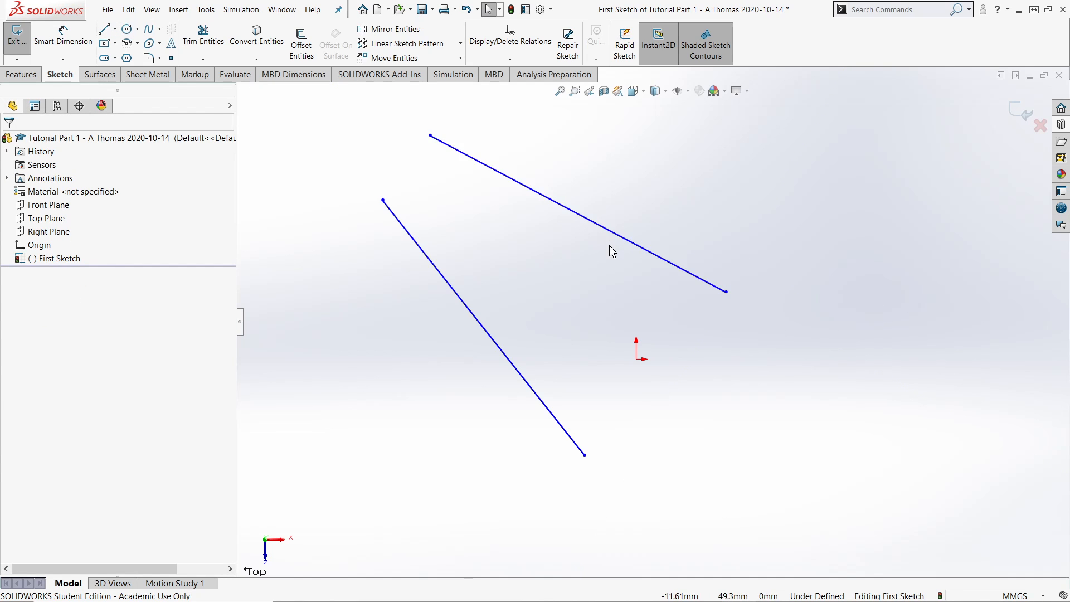
Add a Parallel relation between the two slanted lines
{"action": "left_click", "coordinate": [516, 370]}
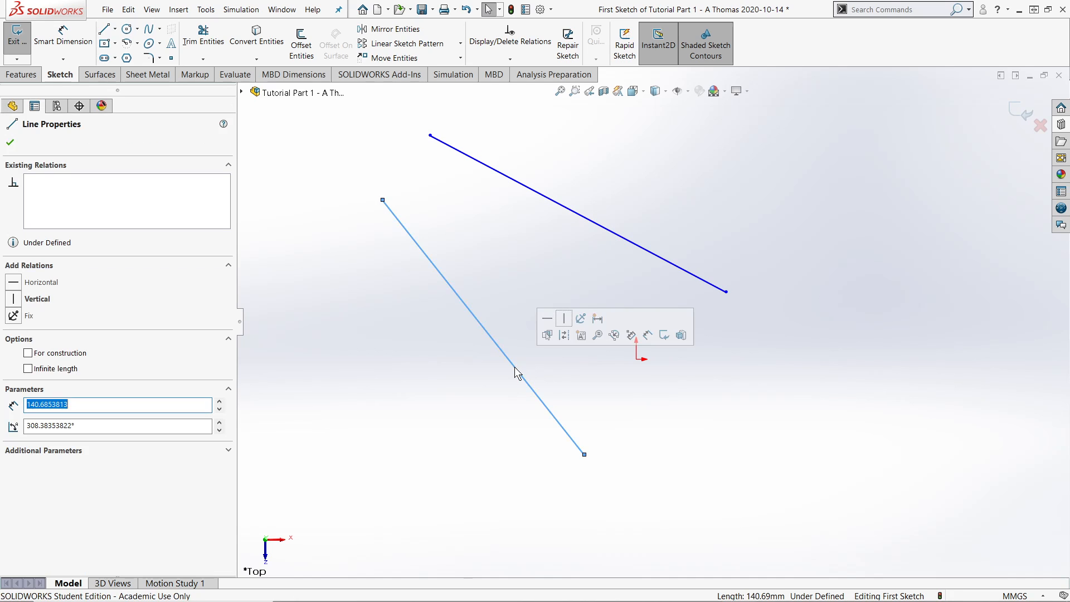
{"action": "left_click", "coordinate": [665, 266], "text": "ctrl"}
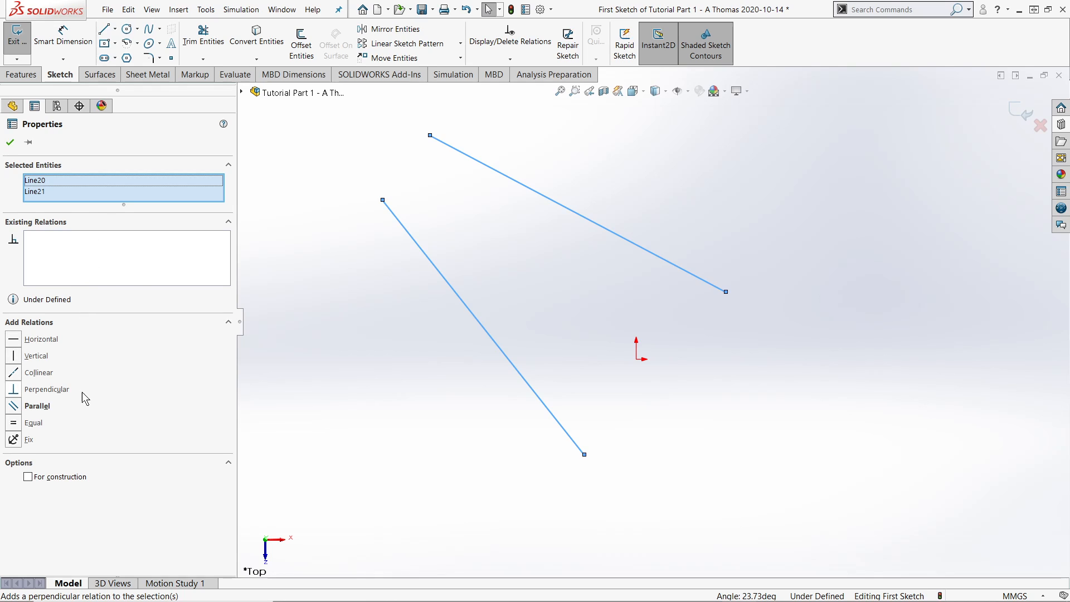
{"action": "left_click", "coordinate": [13, 406]}
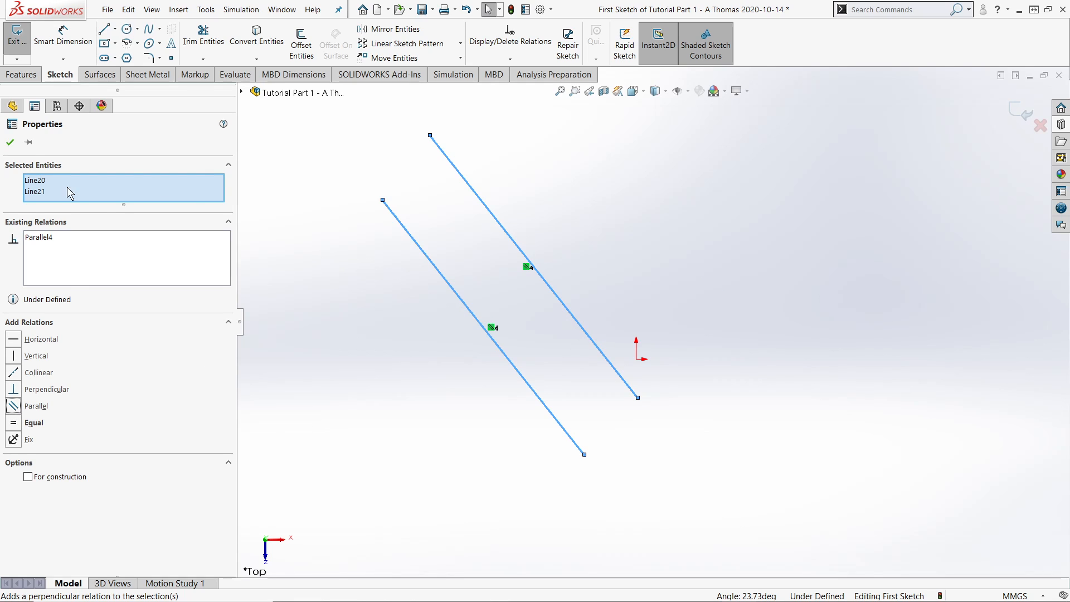
{"action": "left_click", "coordinate": [10, 142]}
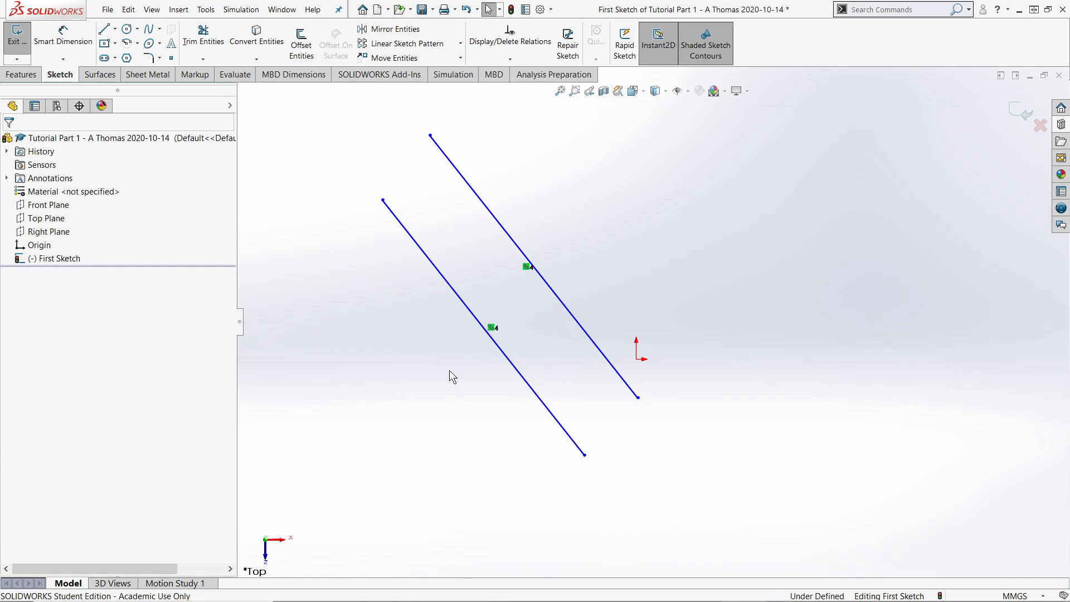
Test the parallel relation by moving the lower line and stretching its lower end to make it about 223 mm long
{"action": "left_click", "coordinate": [493, 312]}
{"action": "left_click_drag", "start_coordinate": [517, 321], "coordinate": [467, 333]}
{"action": "left_click_drag", "start_coordinate": [573, 463], "coordinate": [788, 510]}
{"action": "left_click", "coordinate": [742, 416]}
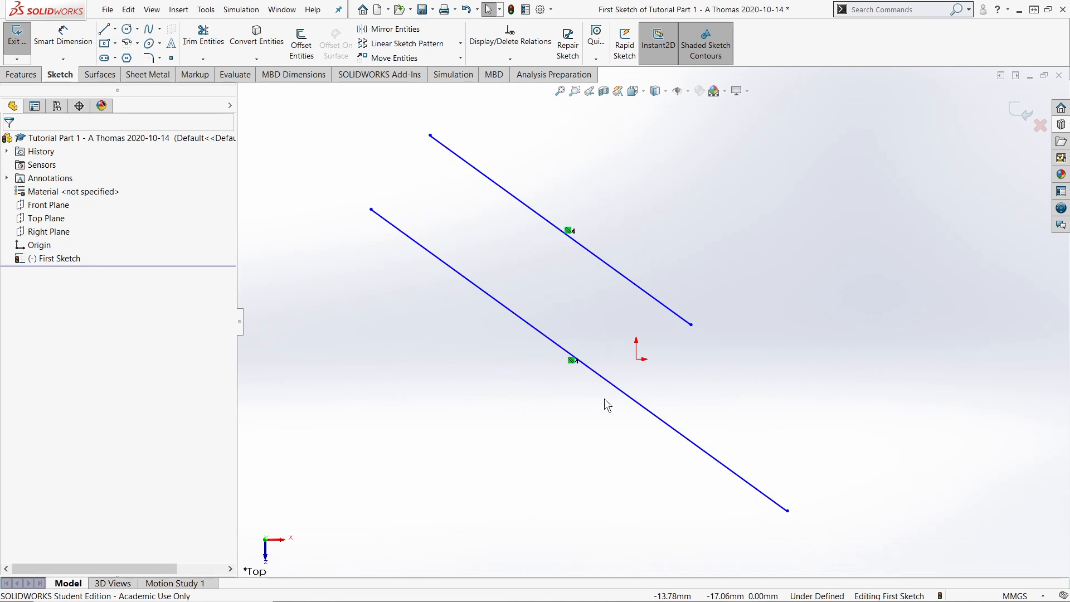
Delete the parallel relation using its marker on the lower line, and undo the deletion
{"action": "left_click", "coordinate": [572, 359]}
{"action": "left_click", "coordinate": [573, 387]}
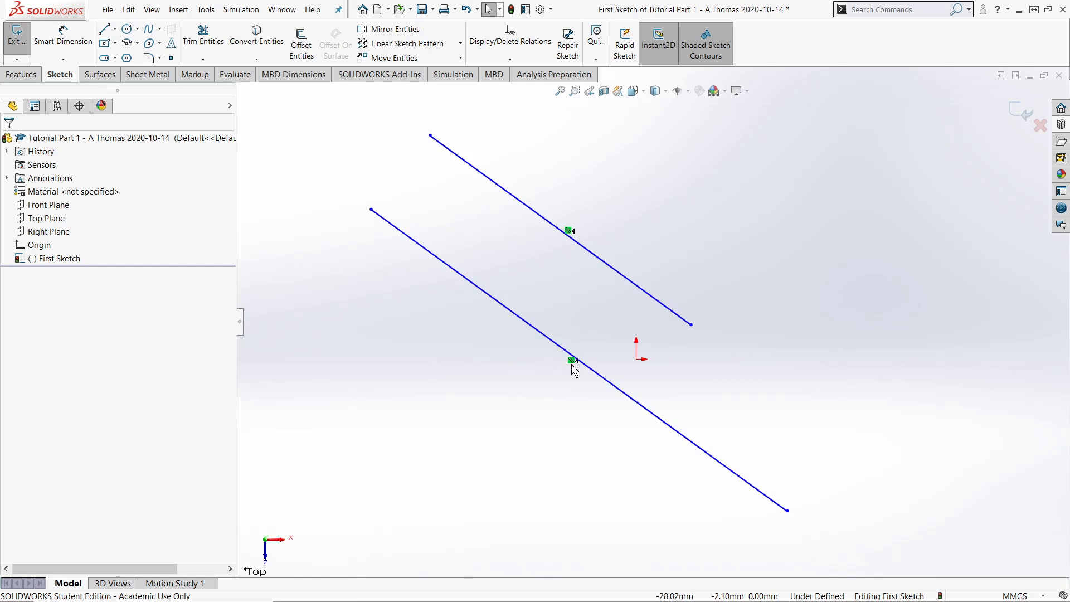
{"action": "scroll", "coordinate": [574, 372], "scroll_direction": "up", "scroll_amount": 4}
{"action": "scroll", "coordinate": [647, 332], "scroll_direction": "down", "scroll_amount": 6}
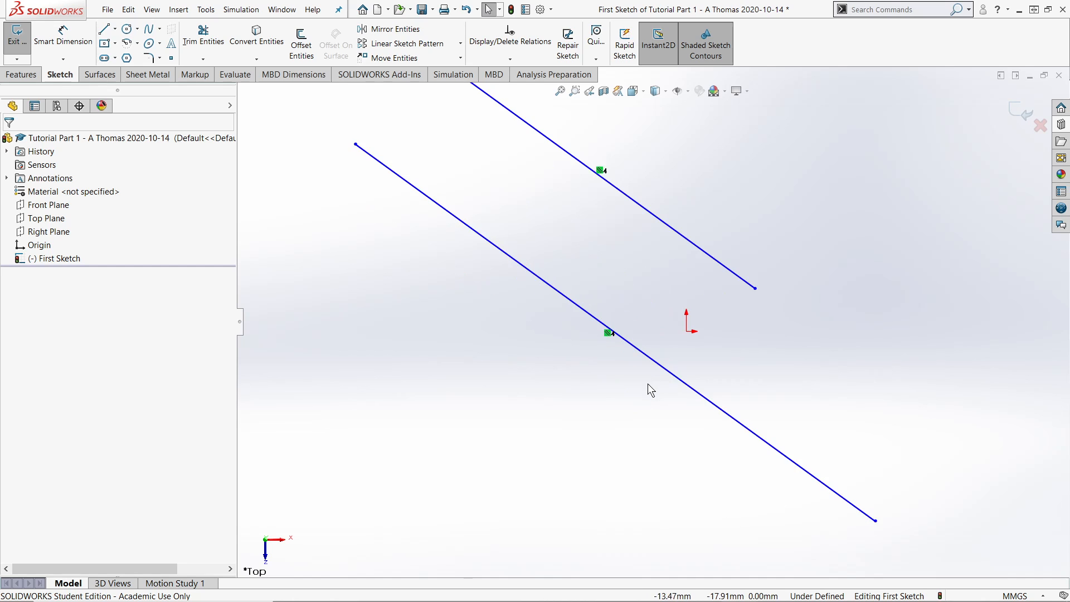
{"action": "left_click", "coordinate": [608, 334]}
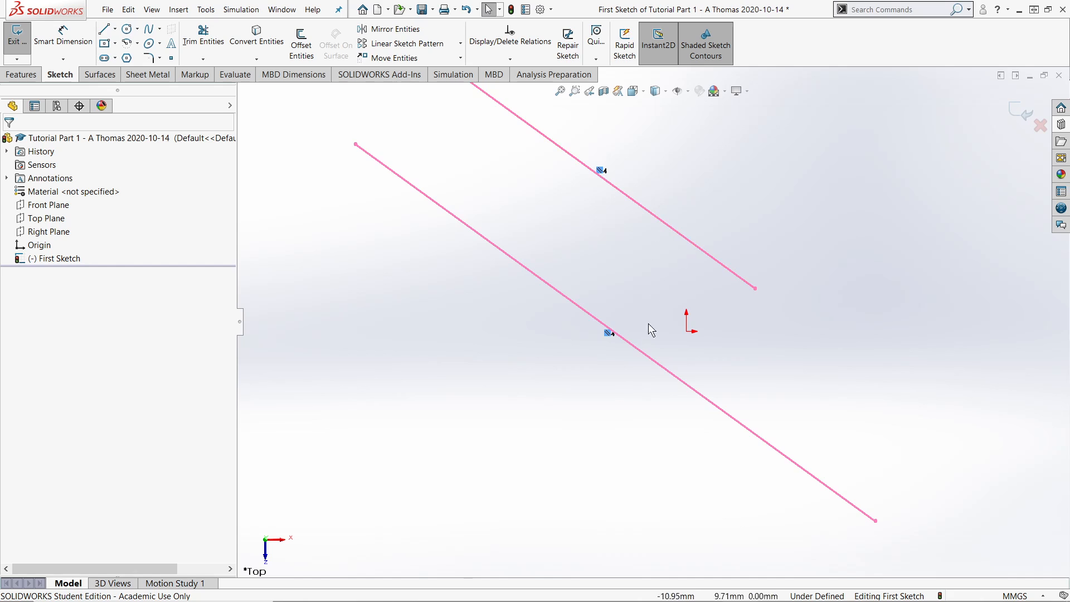
{"action": "left_click", "coordinate": [609, 333]}
{"action": "key", "text": "Delete"}
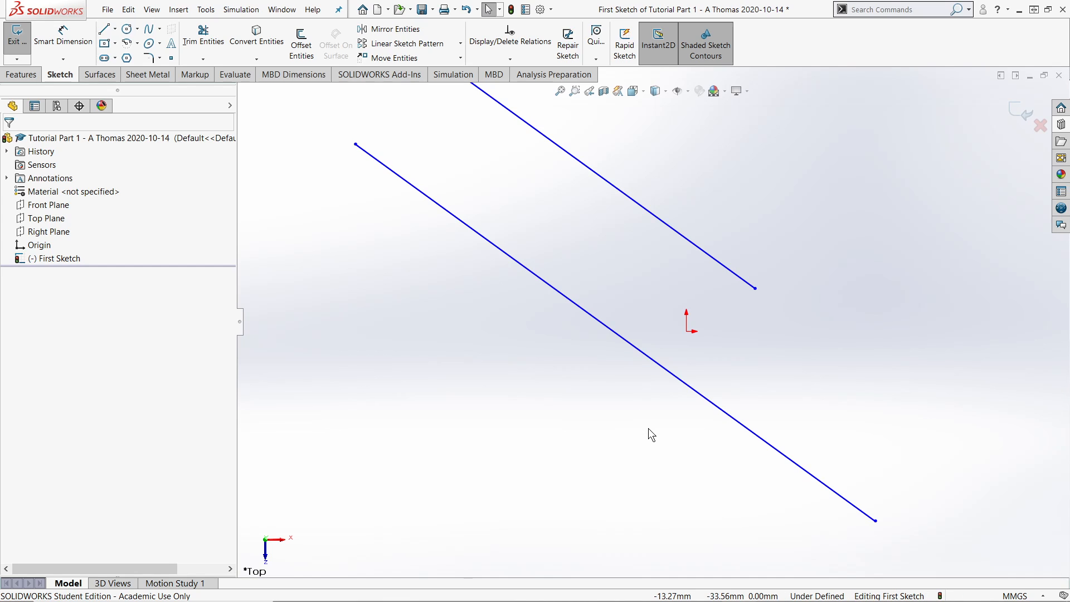
{"action": "key", "text": "ctrl+z"}
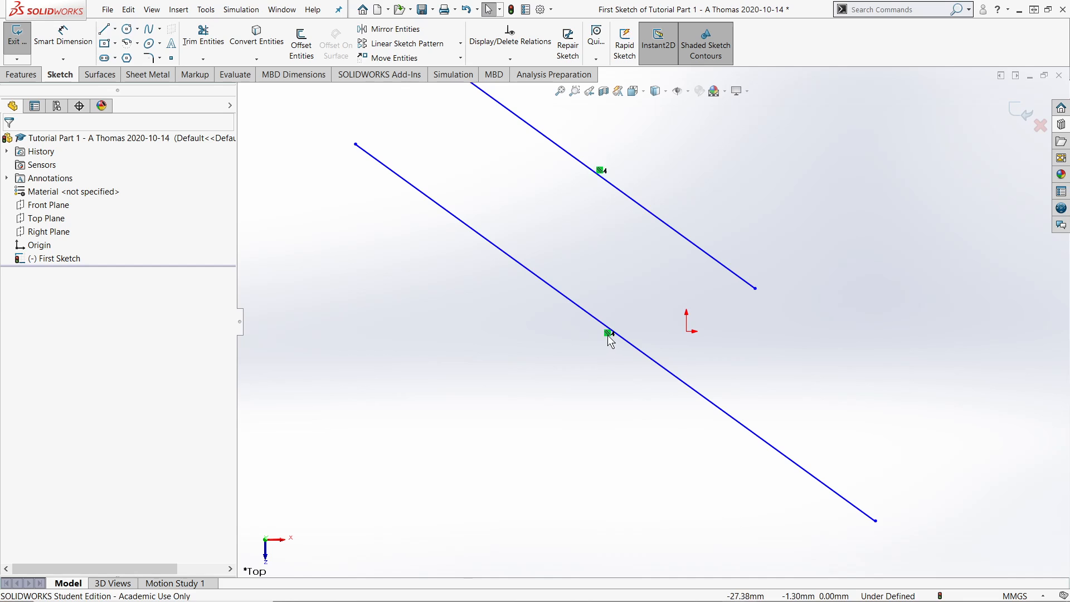
Remove the Parallel relation from the lower line through its line properties
{"action": "left_click", "coordinate": [639, 355]}
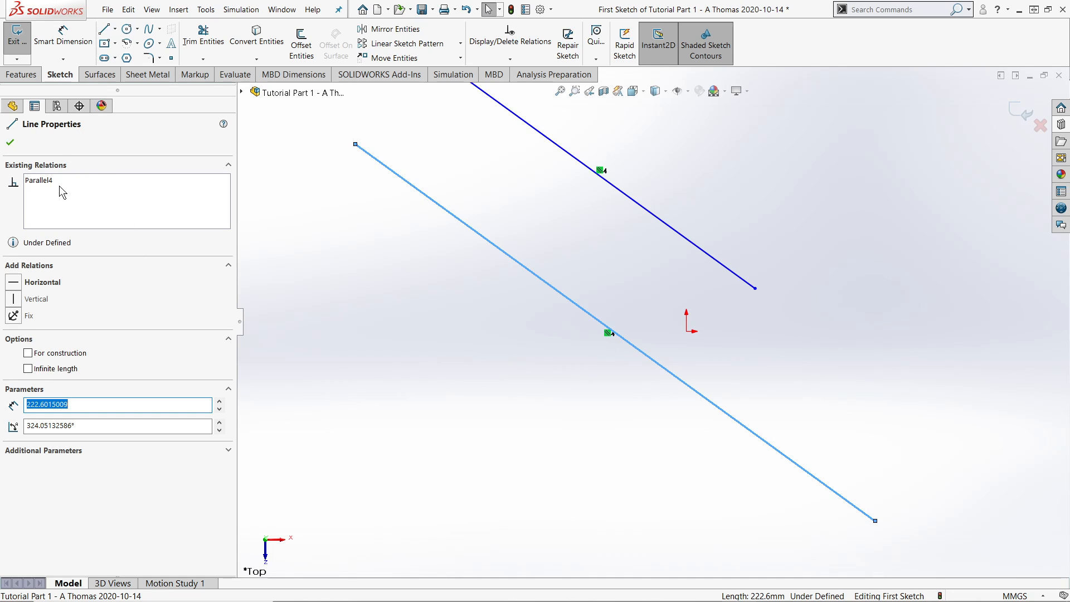
{"action": "left_click", "coordinate": [44, 181]}
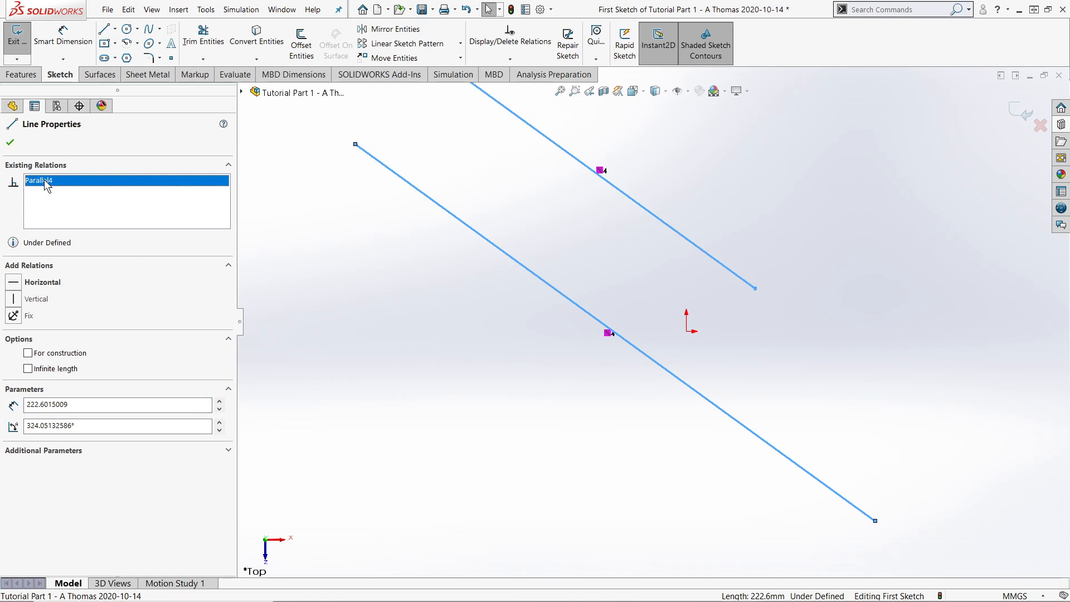
{"action": "key", "text": "Delete"}
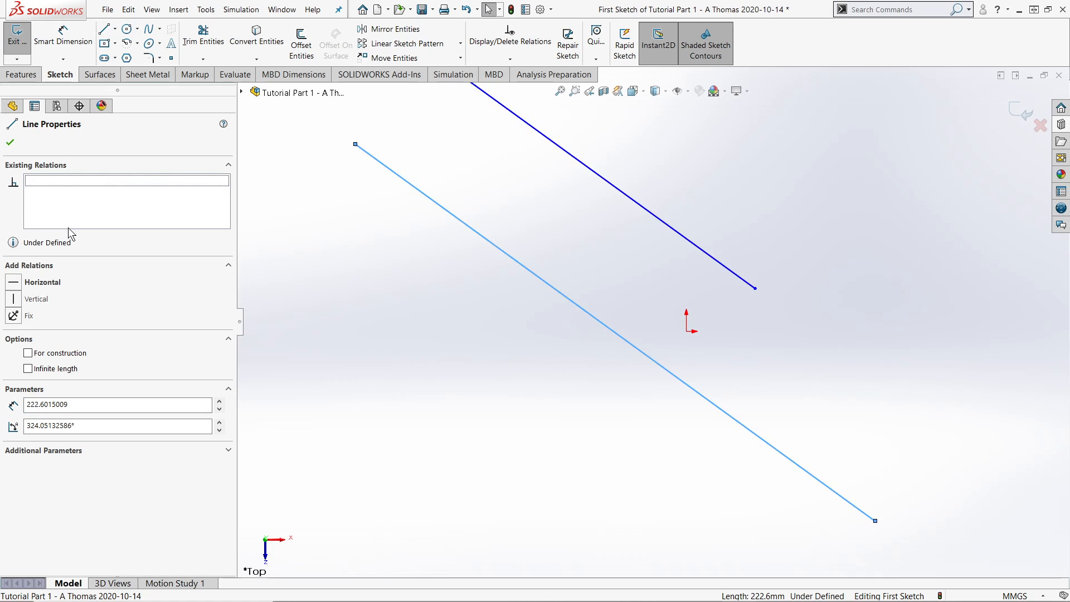
{"action": "left_click", "coordinate": [479, 341]}
Delete both slanted lines from the sketch
{"action": "left_click", "coordinate": [593, 316]}
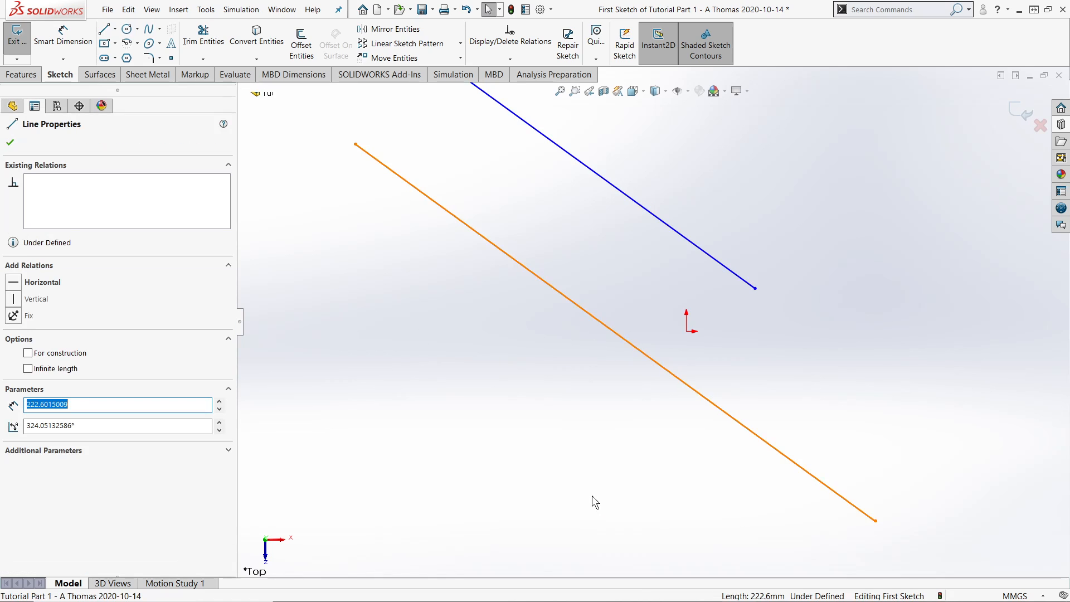
{"action": "key", "text": "Delete"}
{"action": "left_click", "coordinate": [661, 223]}
{"action": "key", "text": "Delete"}
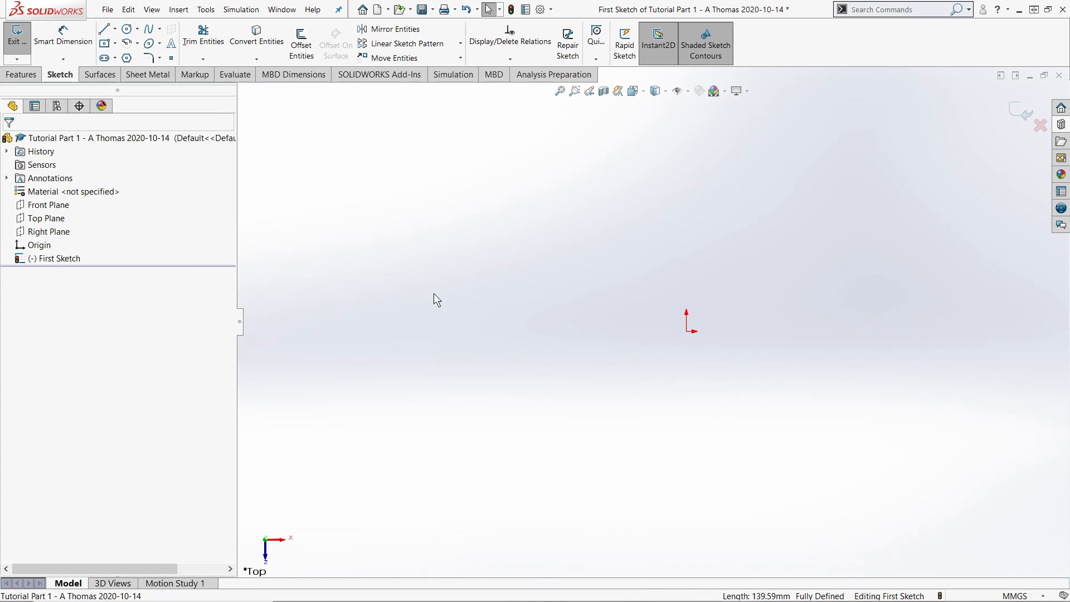
Sketch a horizontal line about 58 mm long from the origin to the right
{"action": "scroll", "coordinate": [685, 268], "scroll_direction": "down", "scroll_amount": 1}
{"action": "left_click", "coordinate": [104, 29]}
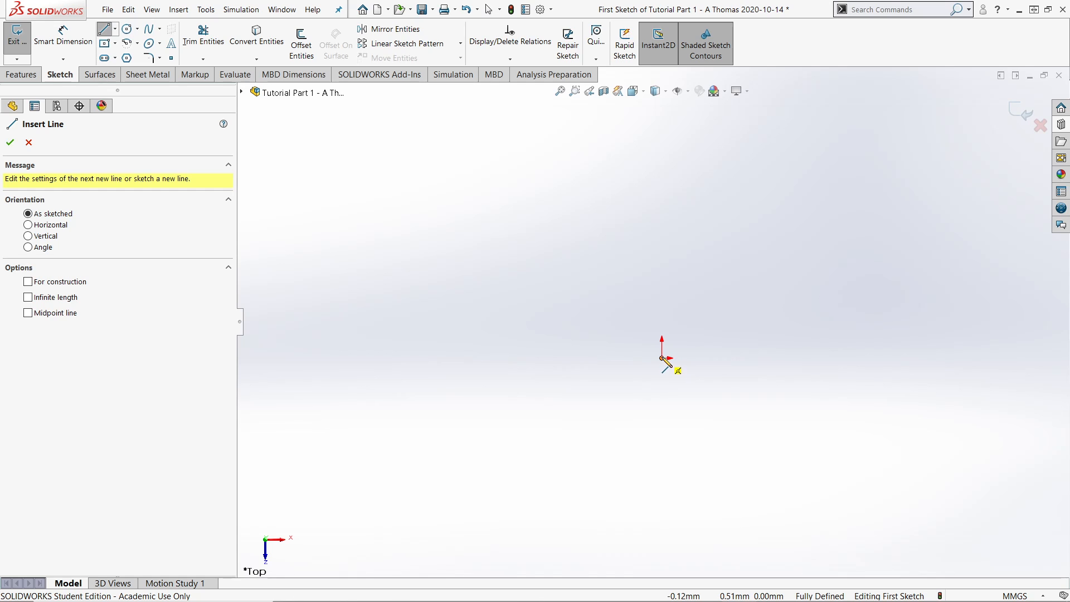
{"action": "left_click", "coordinate": [662, 358]}
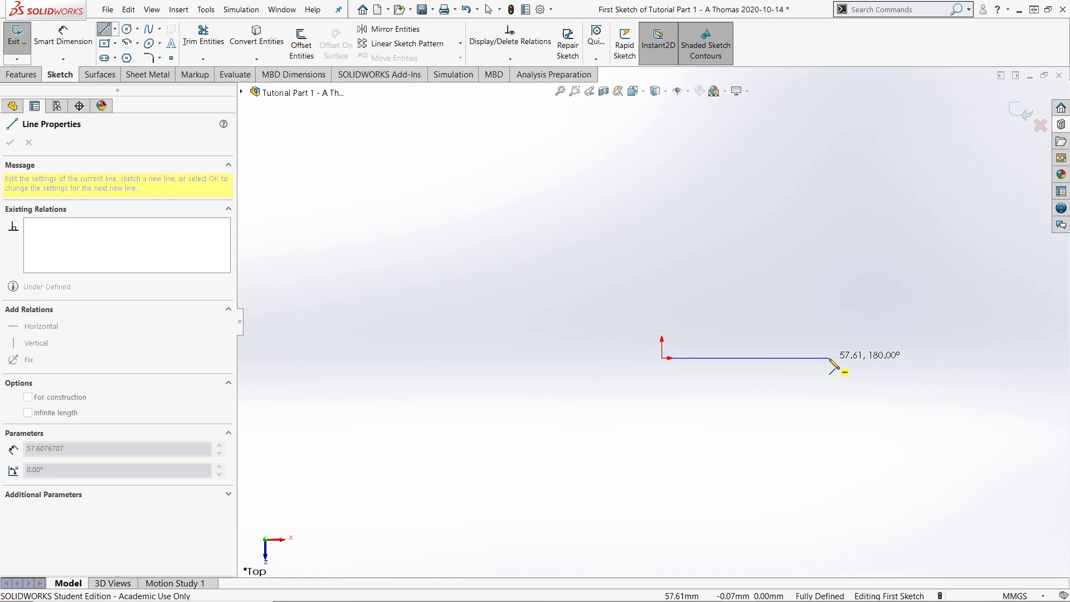
{"action": "left_click", "coordinate": [829, 358]}
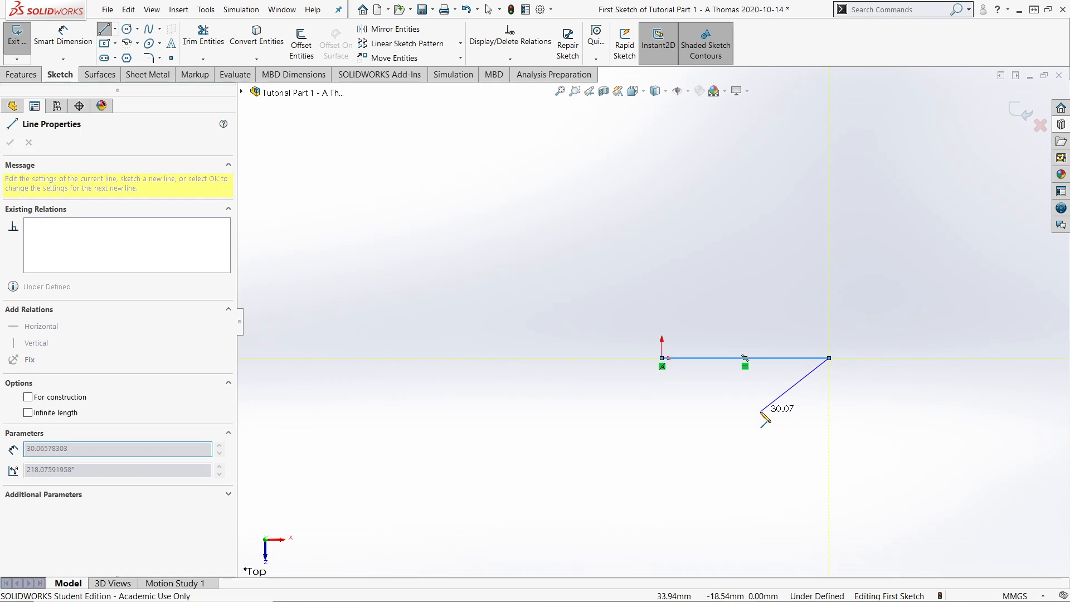
{"action": "key", "text": "Escape"}
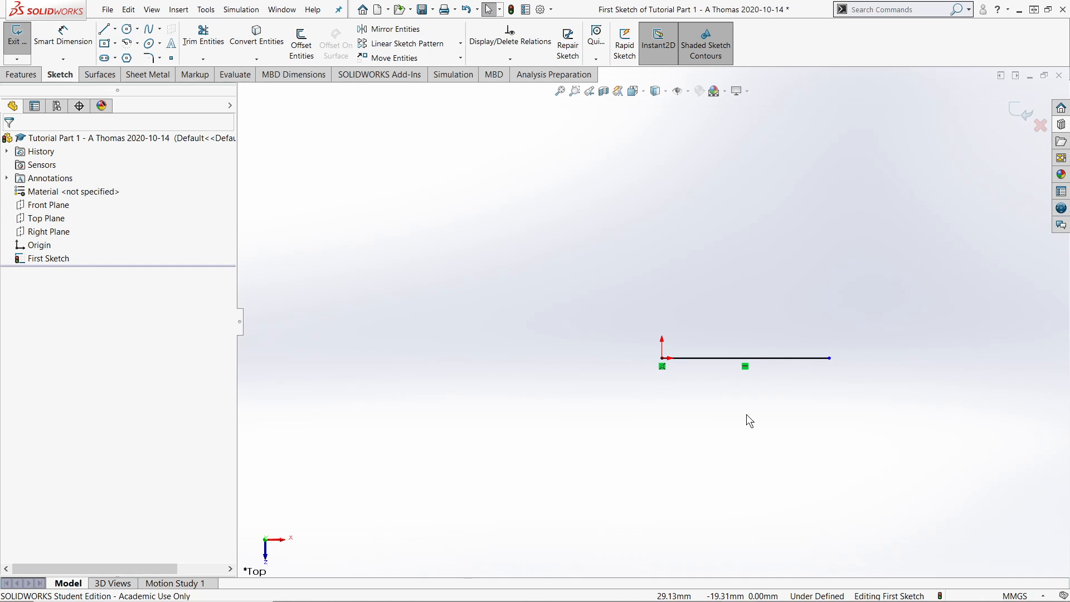
Select the relation marker at the origin and delete the horizontal line
{"action": "left_click", "coordinate": [662, 368]}
{"action": "left_click", "coordinate": [777, 358]}
{"action": "key", "text": "Delete"}
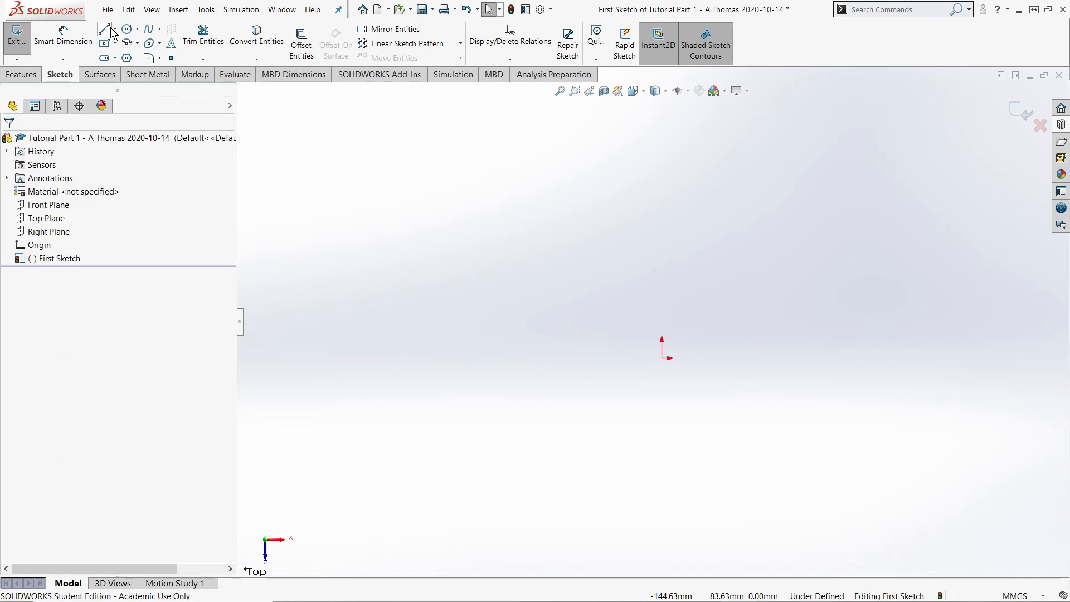
Sketch a slightly sloped line about 84 mm long from the origin and apply a Horizontal relation to it
{"action": "key", "text": "l"}
{"action": "left_click", "coordinate": [663, 358]}
{"action": "left_click", "coordinate": [901, 318]}
{"action": "key", "text": "Escape"}
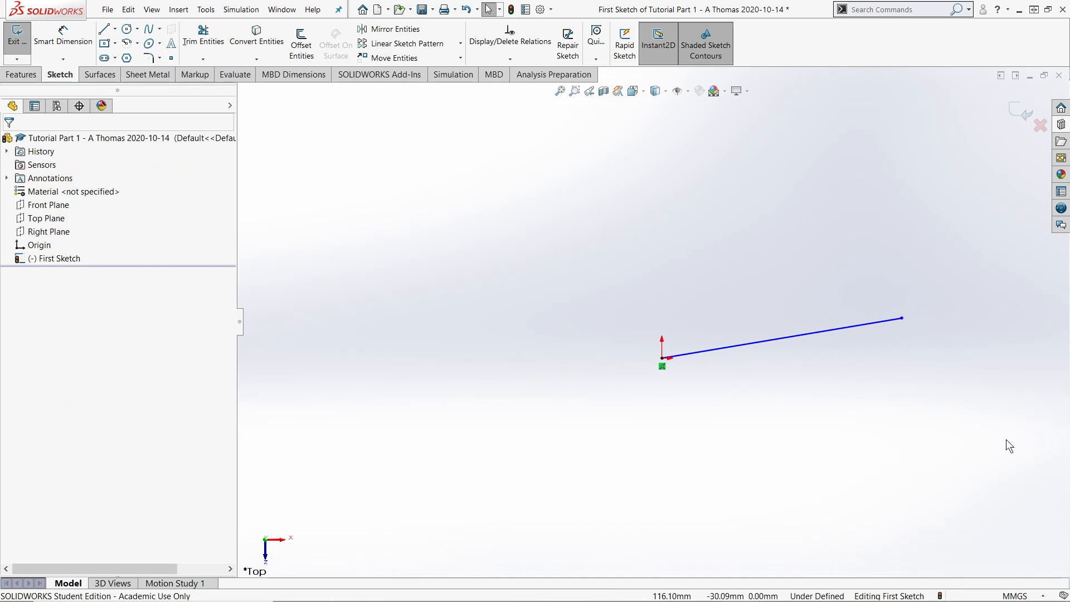
{"action": "left_click", "coordinate": [838, 329]}
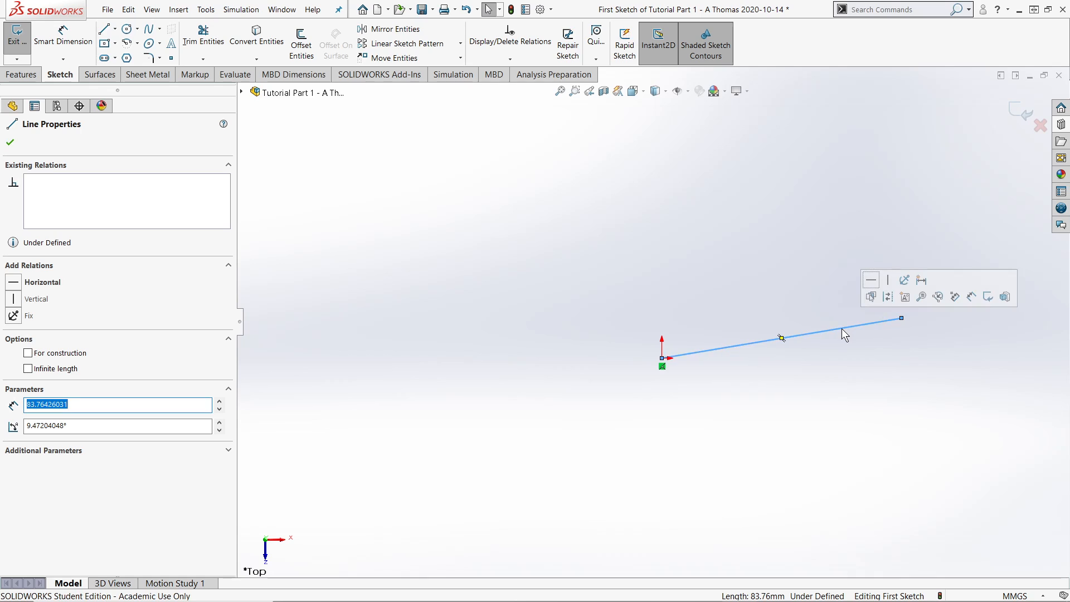
{"action": "left_click", "coordinate": [15, 284]}
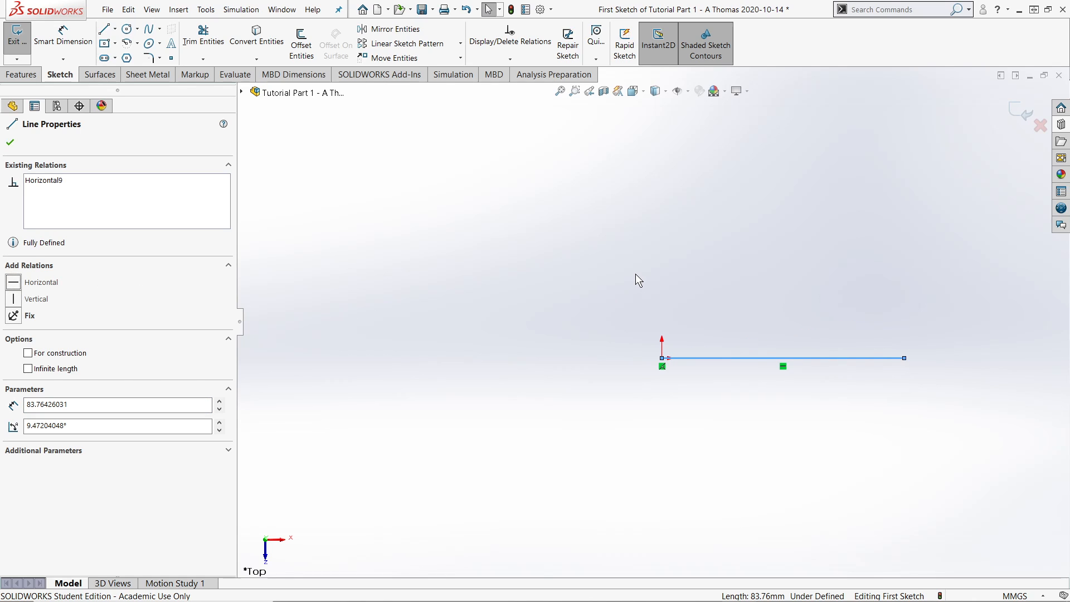
Replace the line's horizontal relation with a Vertical relation, and delete the line
{"action": "left_click", "coordinate": [49, 181]}
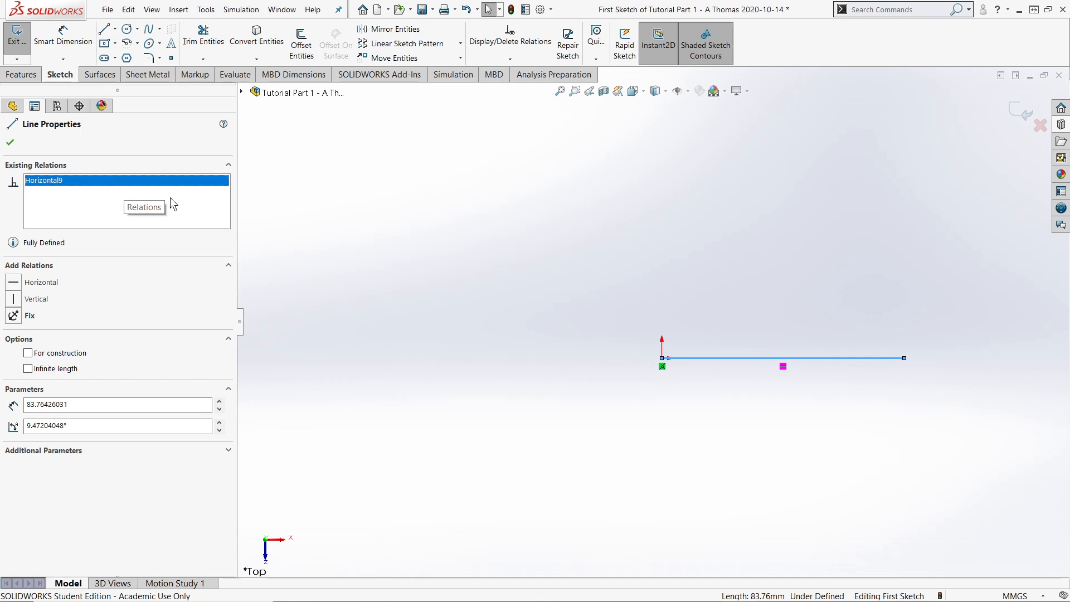
{"action": "key", "text": "Delete"}
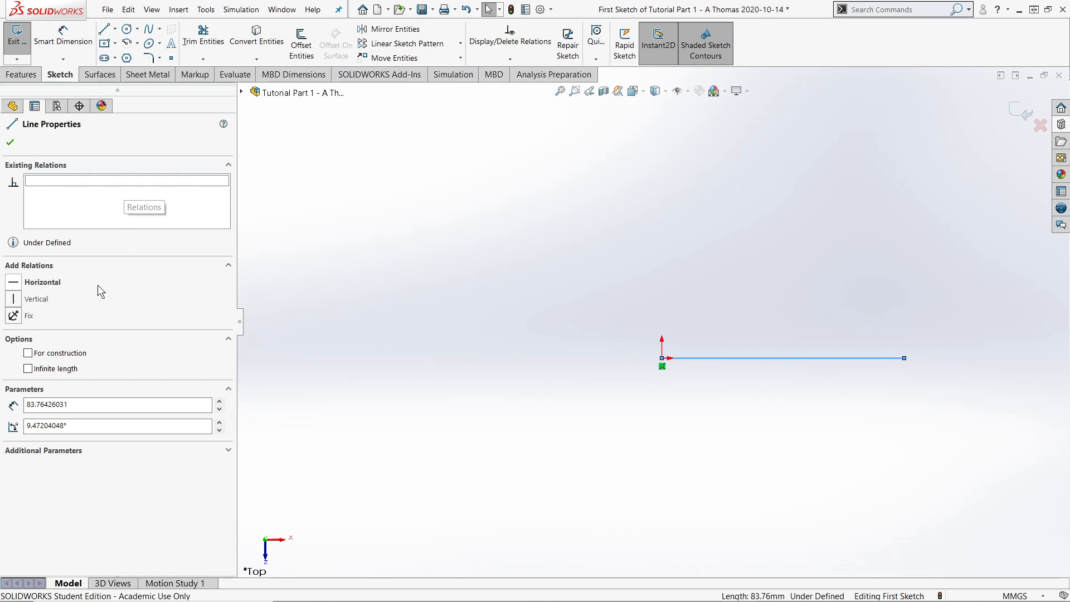
{"action": "left_click", "coordinate": [13, 299]}
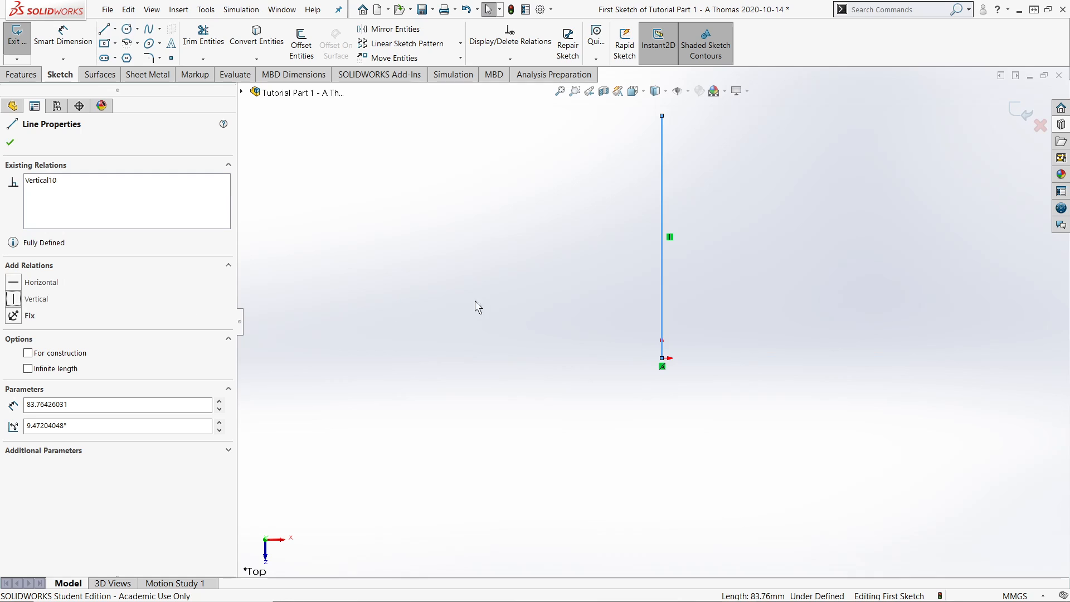
{"action": "left_click", "coordinate": [54, 180]}
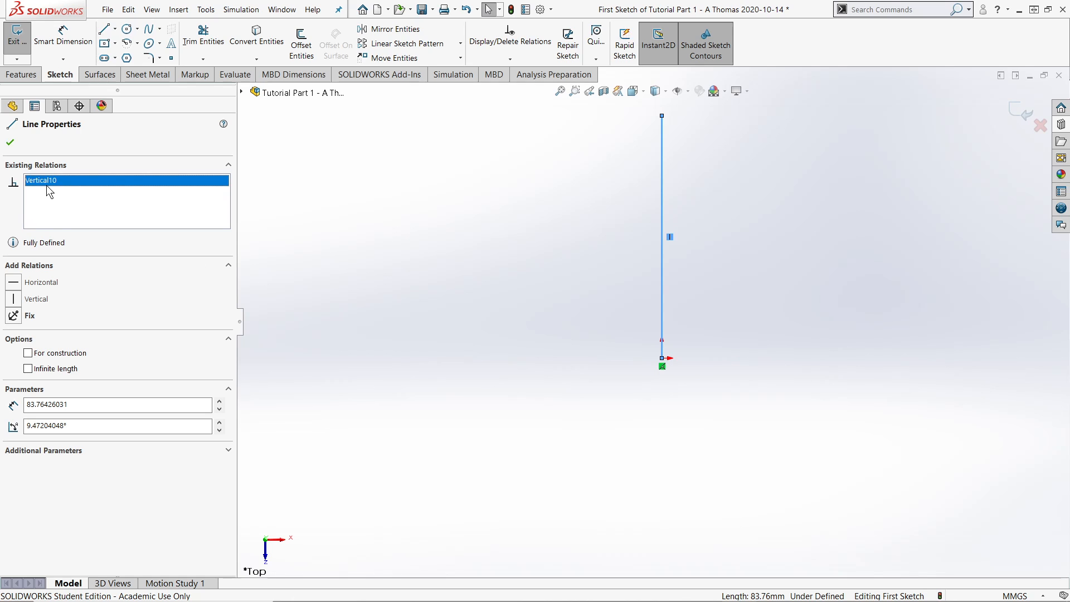
{"action": "left_click", "coordinate": [476, 286]}
{"action": "left_click", "coordinate": [662, 197]}
{"action": "key", "text": "Delete"}
Sketch a vertical line about 72 mm long left of the origin and delete it
{"action": "key", "text": "l"}
{"action": "mouse_move", "coordinate": [443, 371]}
{"action": "left_mouse_down"}
{"action": "mouse_move", "coordinate": [484, 179]}
{"action": "mouse_move", "coordinate": [434, 167]}
{"action": "mouse_move", "coordinate": [443, 163]}
{"action": "left_mouse_up"}
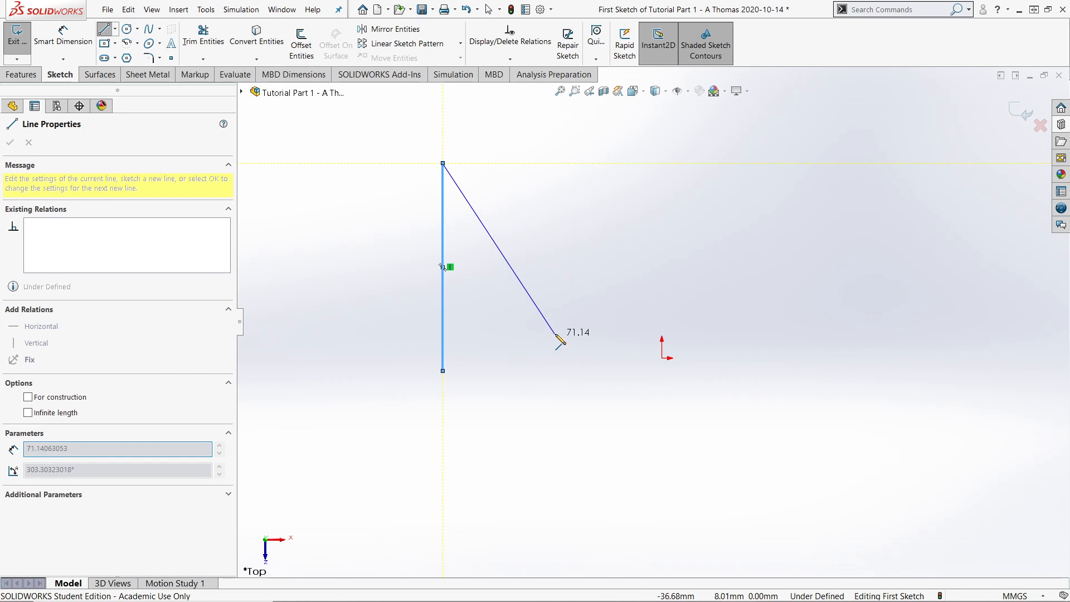
{"action": "key", "text": "Escape"}
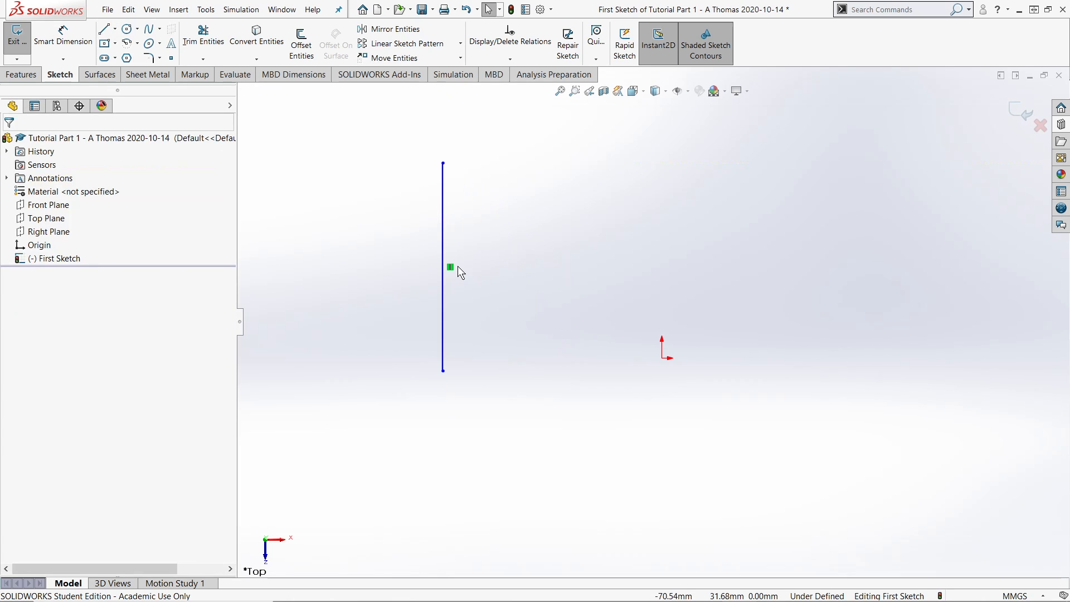
{"action": "left_click", "coordinate": [446, 240]}
{"action": "key", "text": "Delete"}
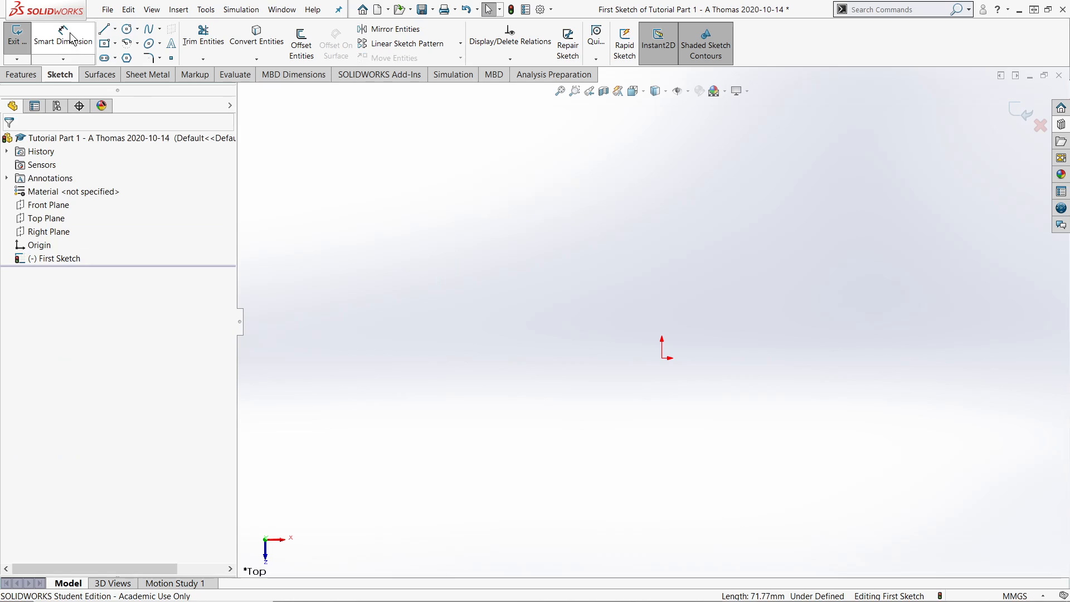
Sketch an upward-sloping line left of the origin and move its lower endpoint closer to the origin
{"action": "left_click", "coordinate": [105, 31]}
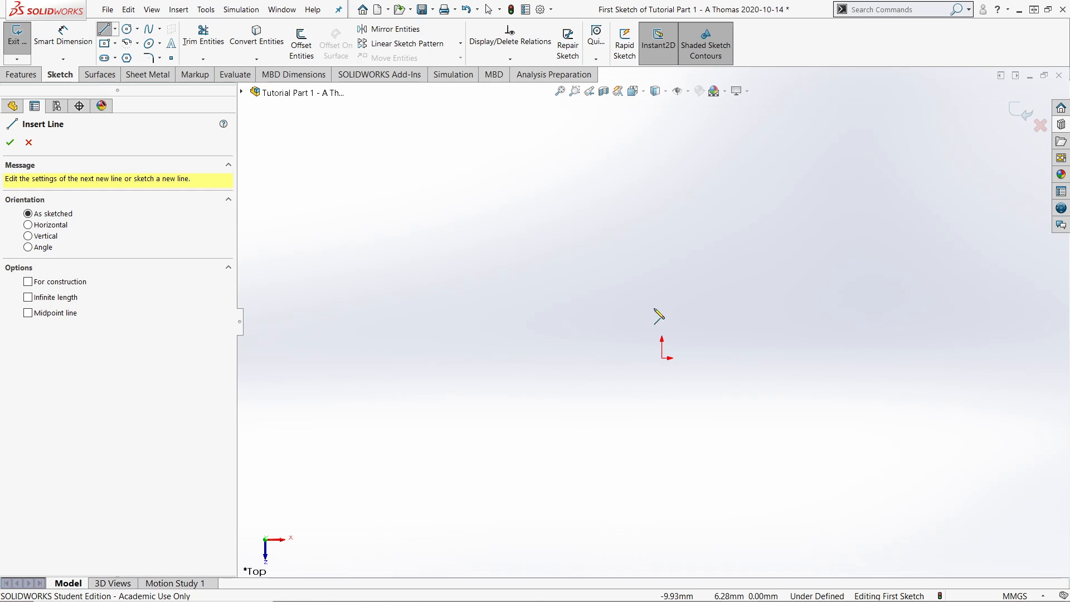
{"action": "left_click", "coordinate": [535, 358]}
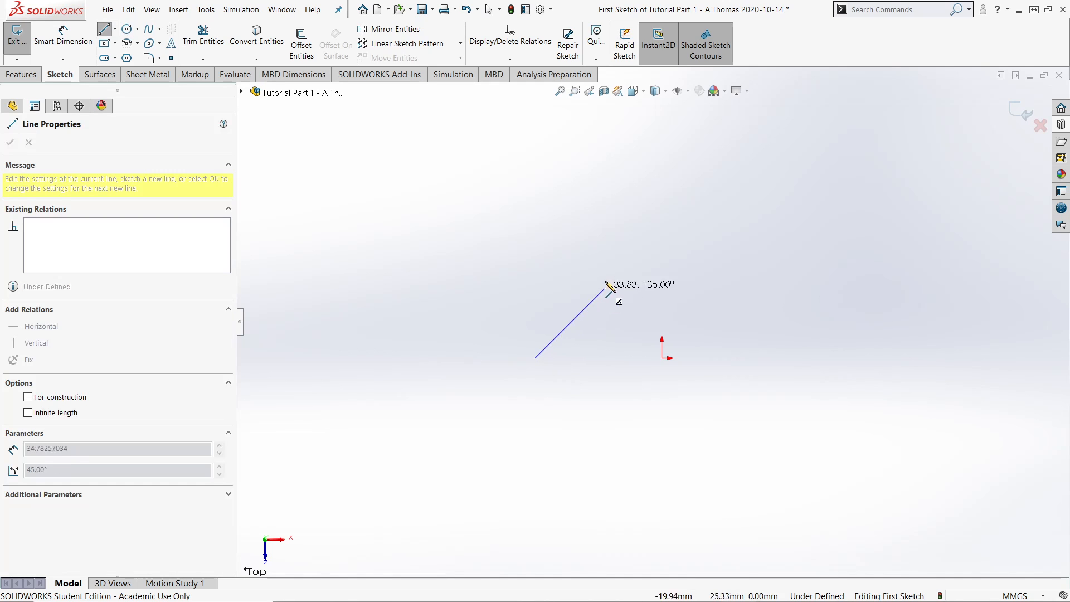
{"action": "left_click", "coordinate": [623, 220]}
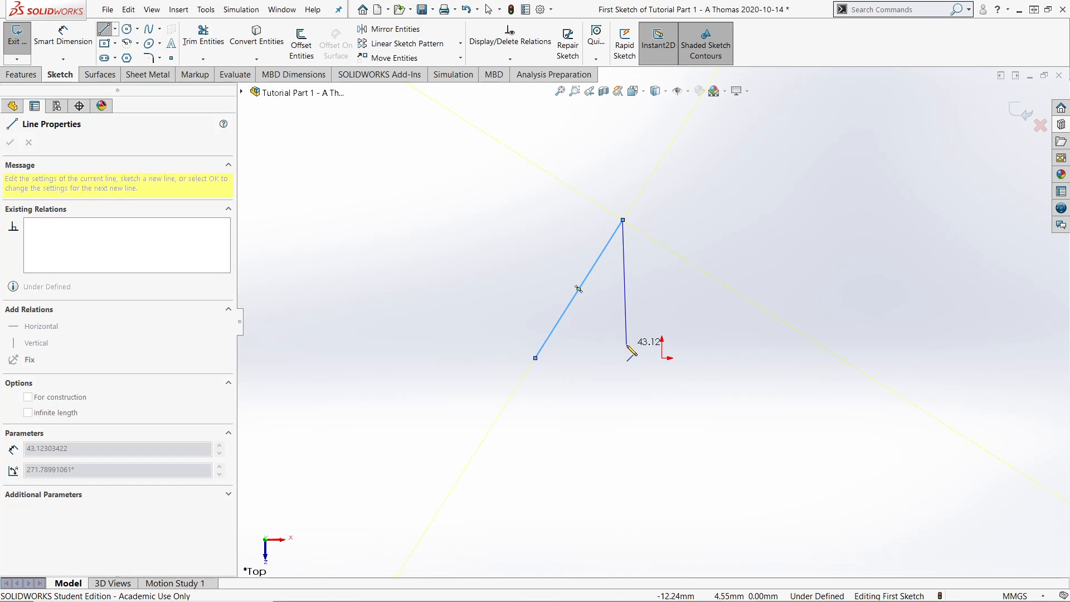
{"action": "key", "text": "Escape"}
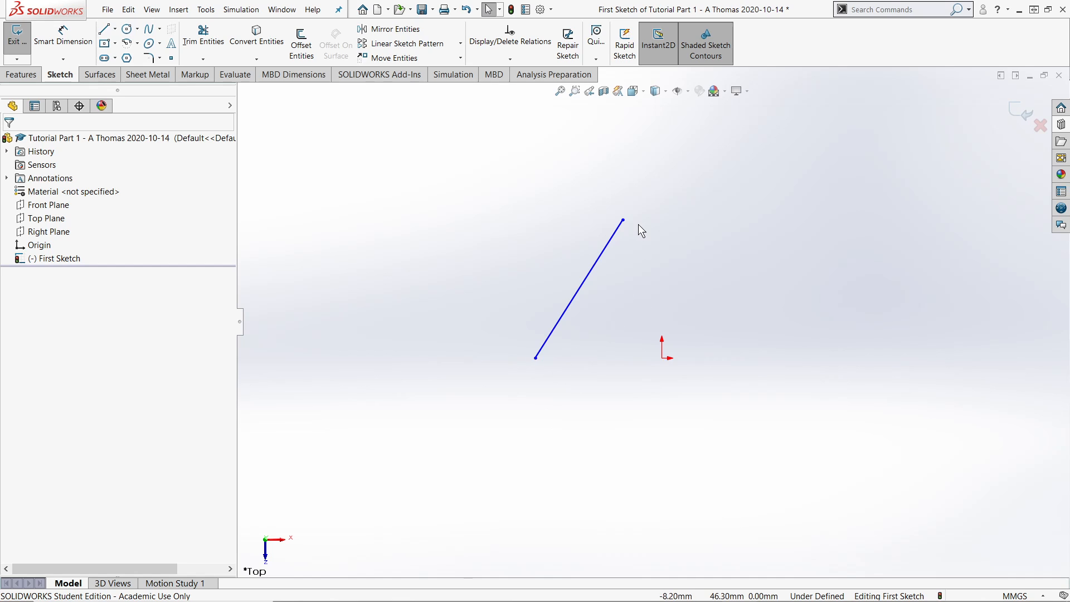
{"action": "left_click_drag", "start_coordinate": [536, 358], "coordinate": [558, 360]}
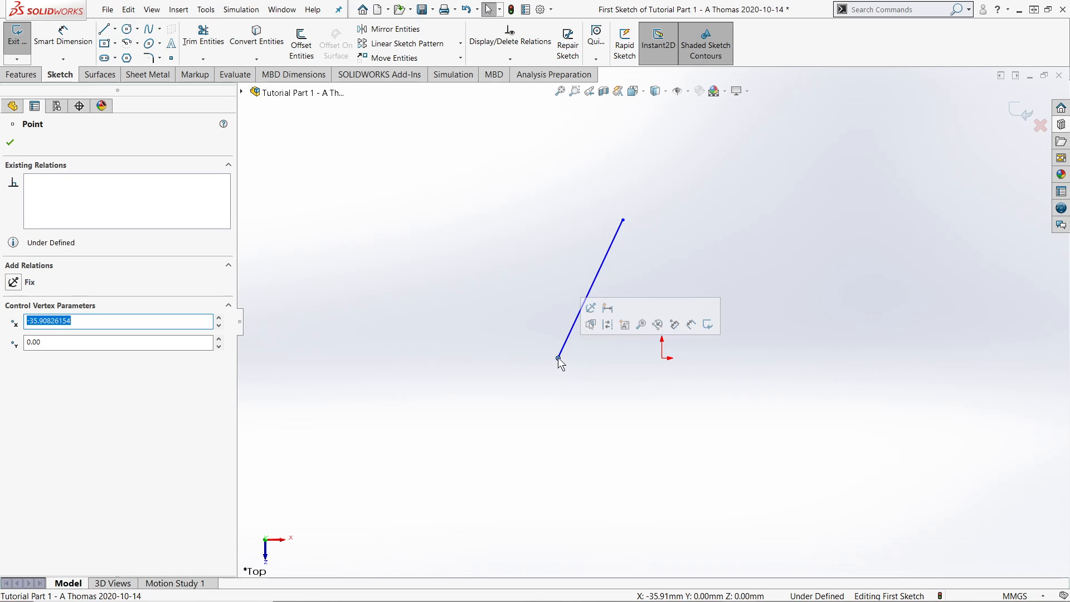
Add a Horizontal relation between the sloped line's lower endpoint and the origin
{"action": "left_click", "coordinate": [662, 358], "text": "ctrl"}
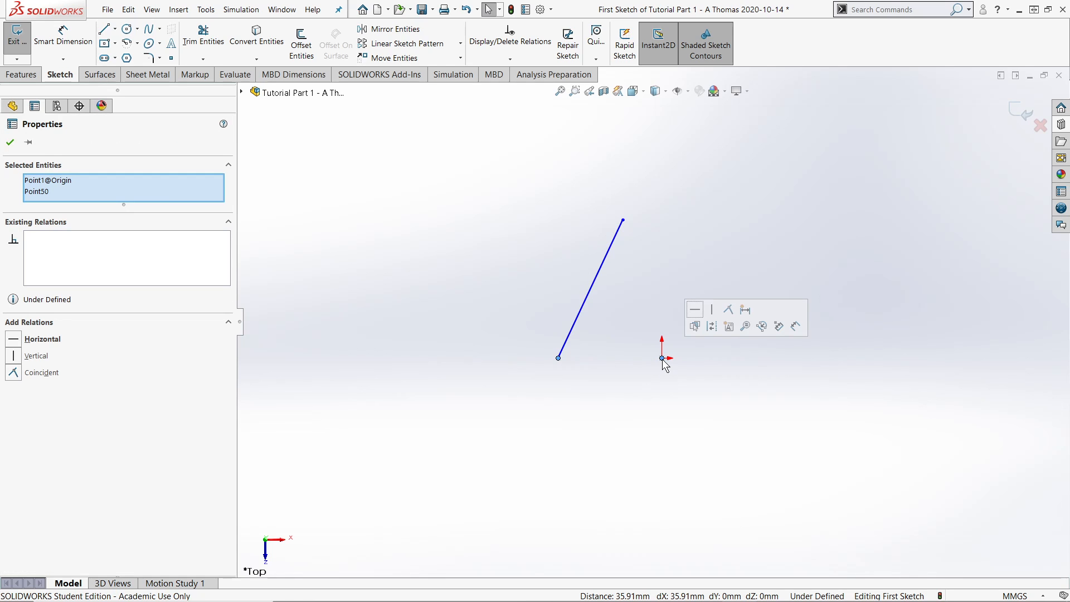
{"action": "left_click", "coordinate": [33, 340]}
{"action": "left_click", "coordinate": [325, 309]}
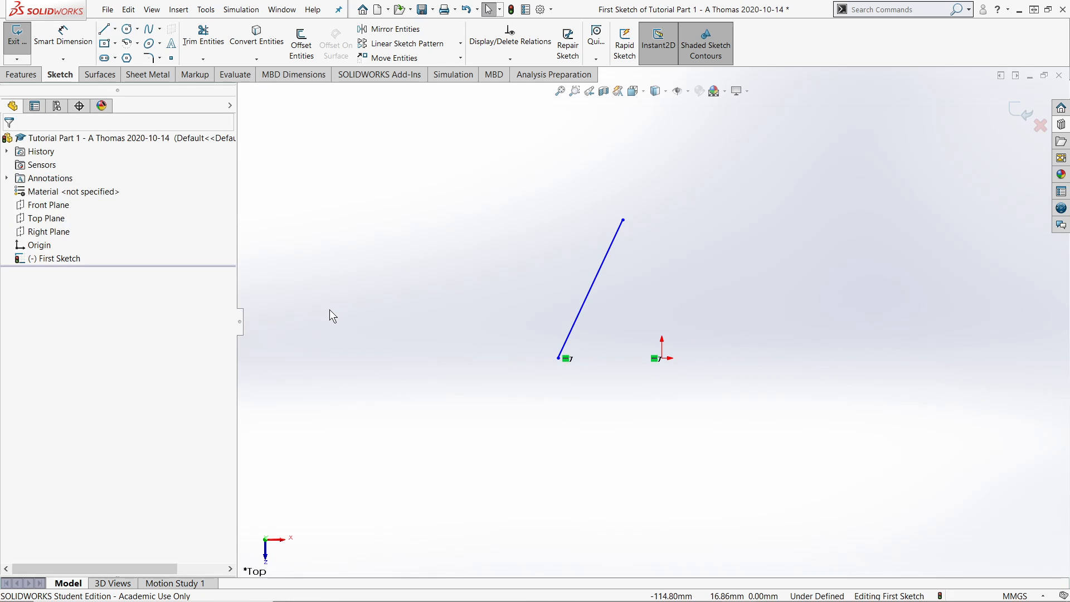
Remove the horizontal relation from the line's lower endpoint and move that endpoint well below the origin's level
{"action": "left_click", "coordinate": [554, 356]}
{"action": "left_click", "coordinate": [509, 367]}
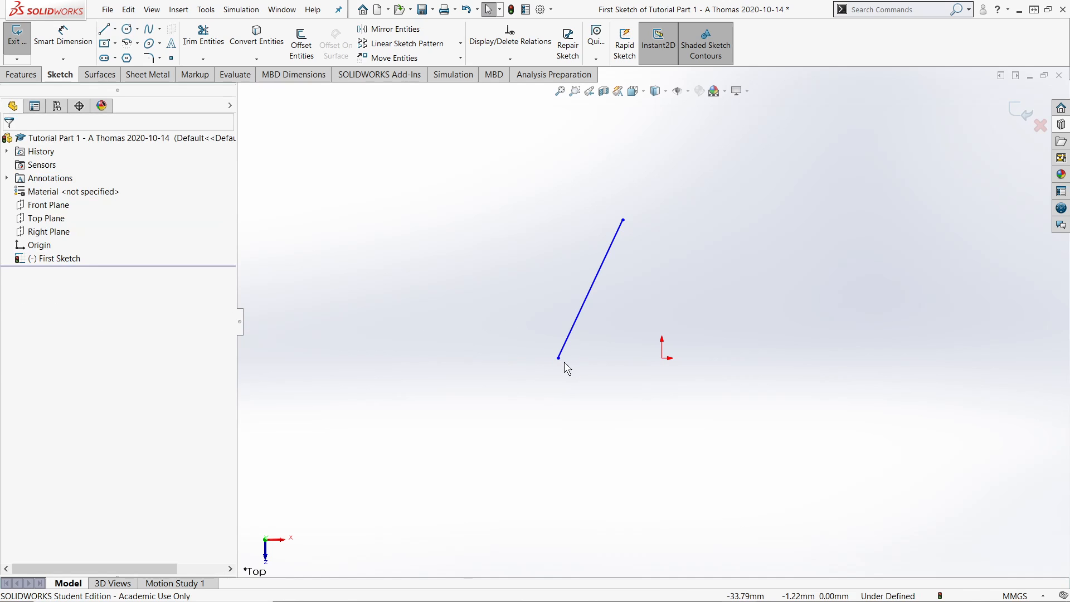
{"action": "left_click_drag", "start_coordinate": [559, 358], "coordinate": [526, 447]}
Delete the sloped line from the sketch
{"action": "left_click", "coordinate": [586, 306]}
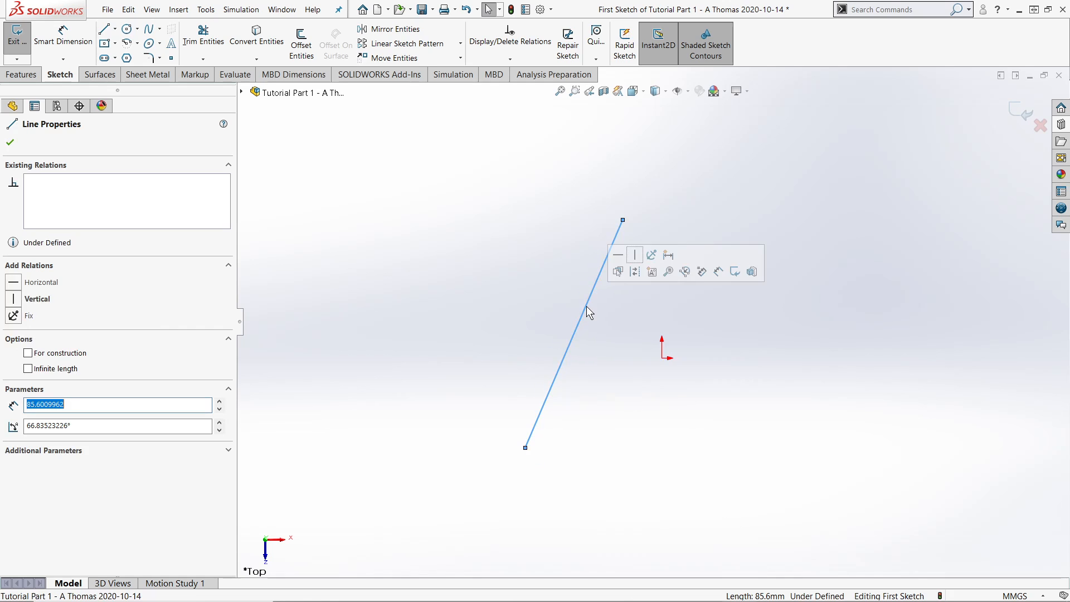
{"action": "key", "text": "Delete"}
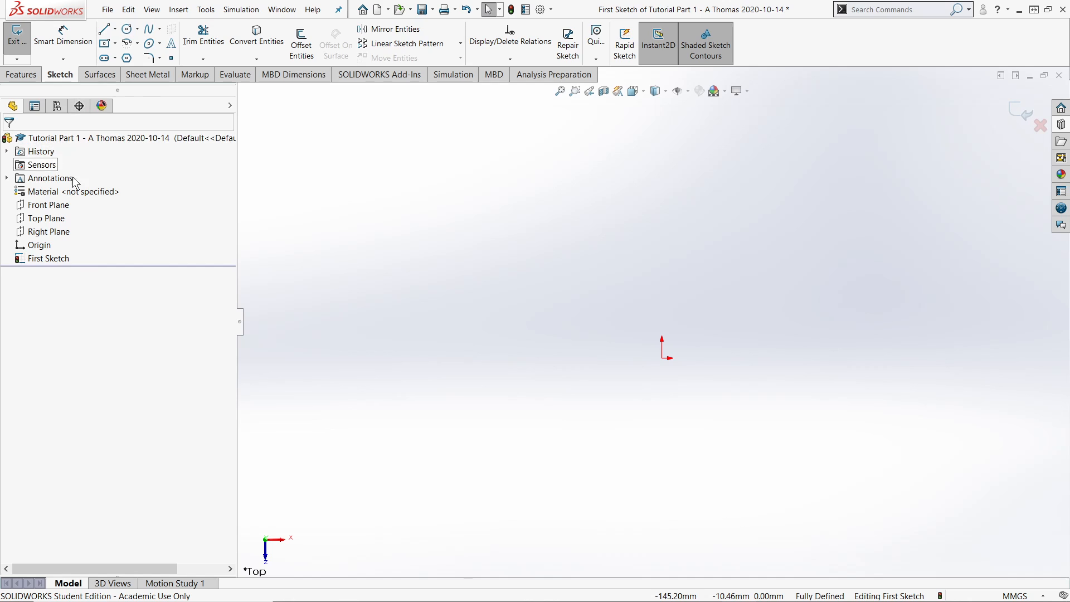
Sketch two separate steep lines left of the origin, the one nearer the origin about 44 mm long
{"action": "left_click", "coordinate": [108, 30]}
{"action": "left_click", "coordinate": [439, 202]}
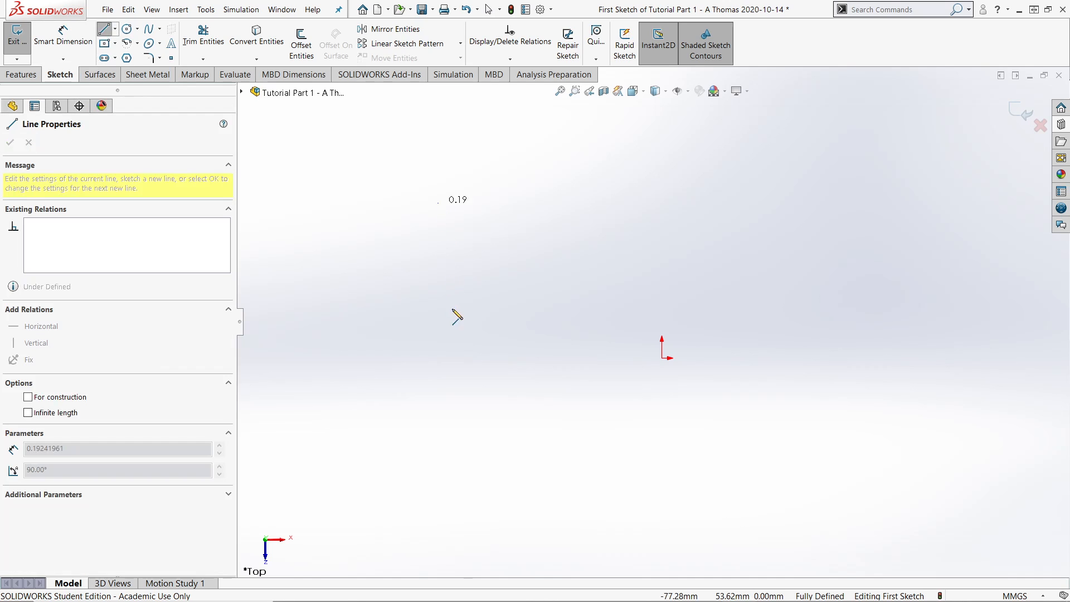
{"action": "left_click", "coordinate": [451, 321]}
{"action": "key", "text": "Escape"}
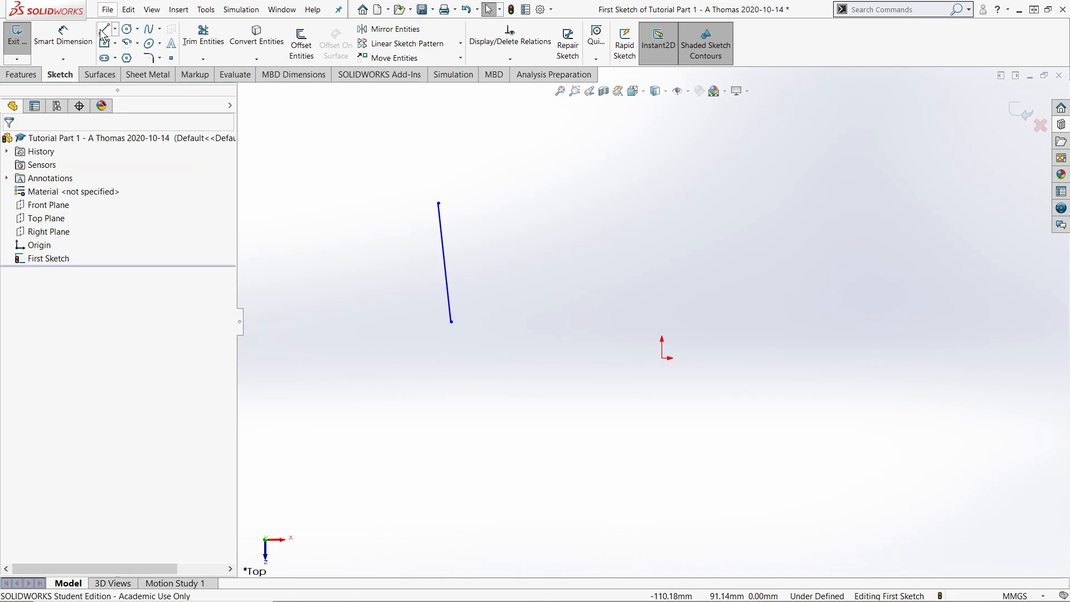
{"action": "left_click", "coordinate": [104, 30]}
{"action": "left_click", "coordinate": [528, 189]}
{"action": "left_click", "coordinate": [559, 309]}
{"action": "key", "text": "Escape"}
Apply an Equal relation to the two steep lines, and delete both lines
{"action": "left_click", "coordinate": [547, 258]}
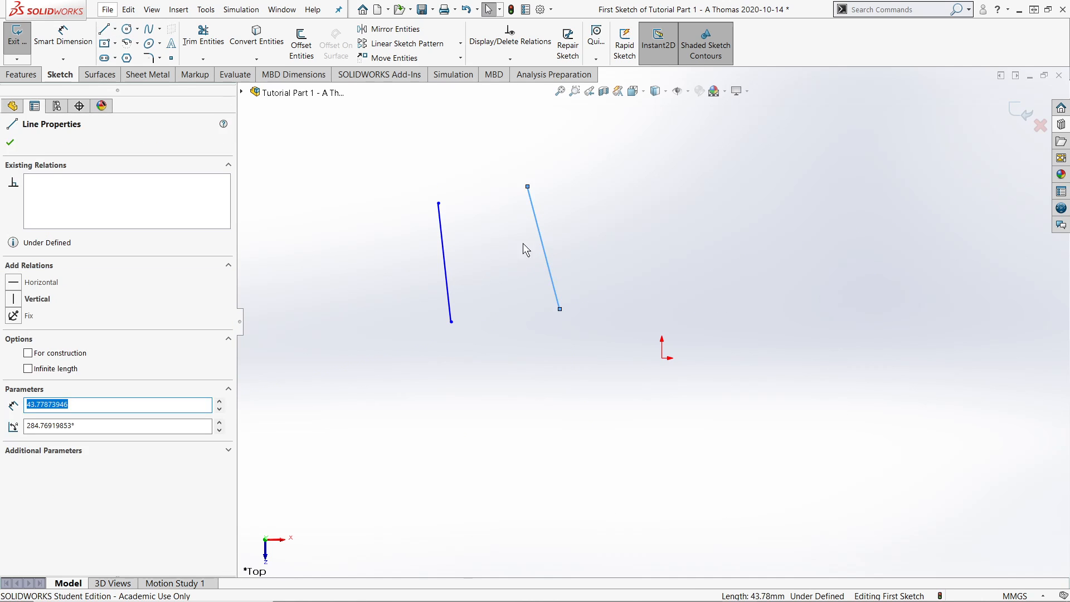
{"action": "left_click", "coordinate": [443, 273], "text": "ctrl"}
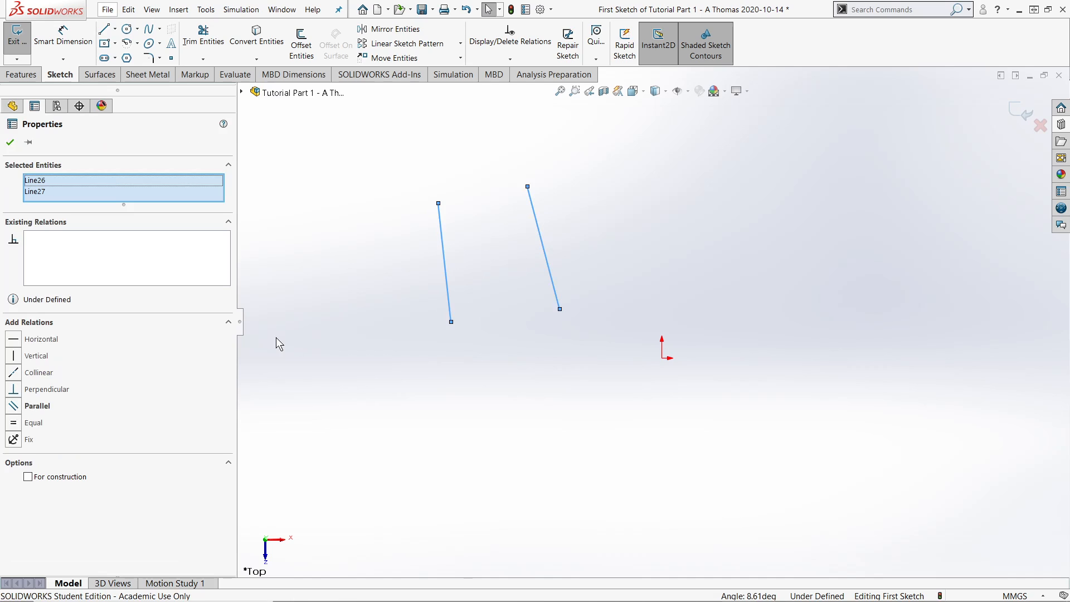
{"action": "left_click", "coordinate": [13, 423]}
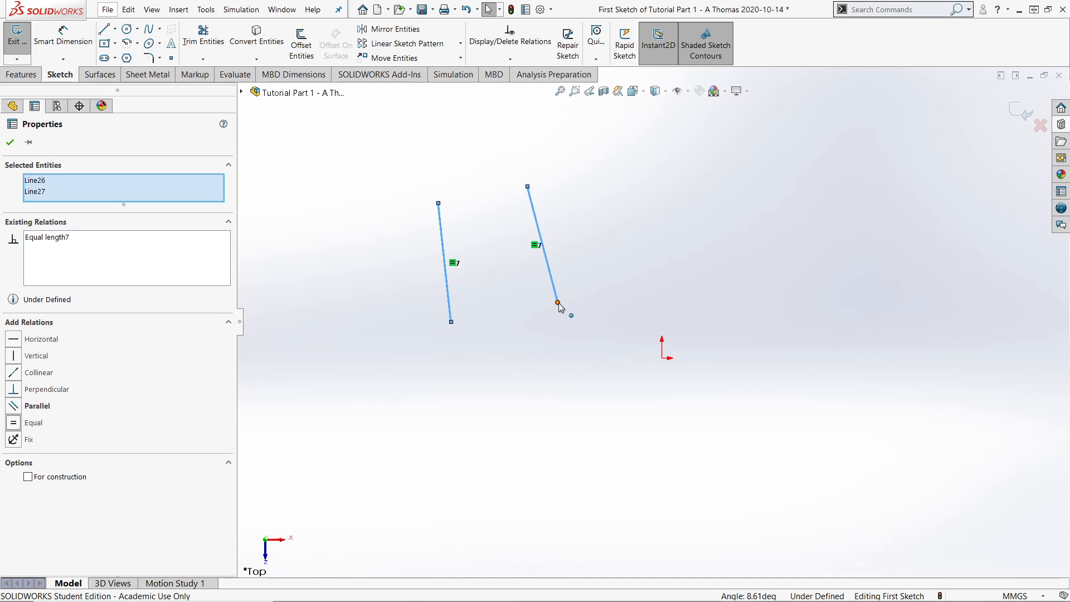
{"action": "left_click", "coordinate": [484, 343]}
{"action": "left_click_drag", "start_coordinate": [365, 145], "coordinate": [581, 348]}
{"action": "key", "text": "Delete"}
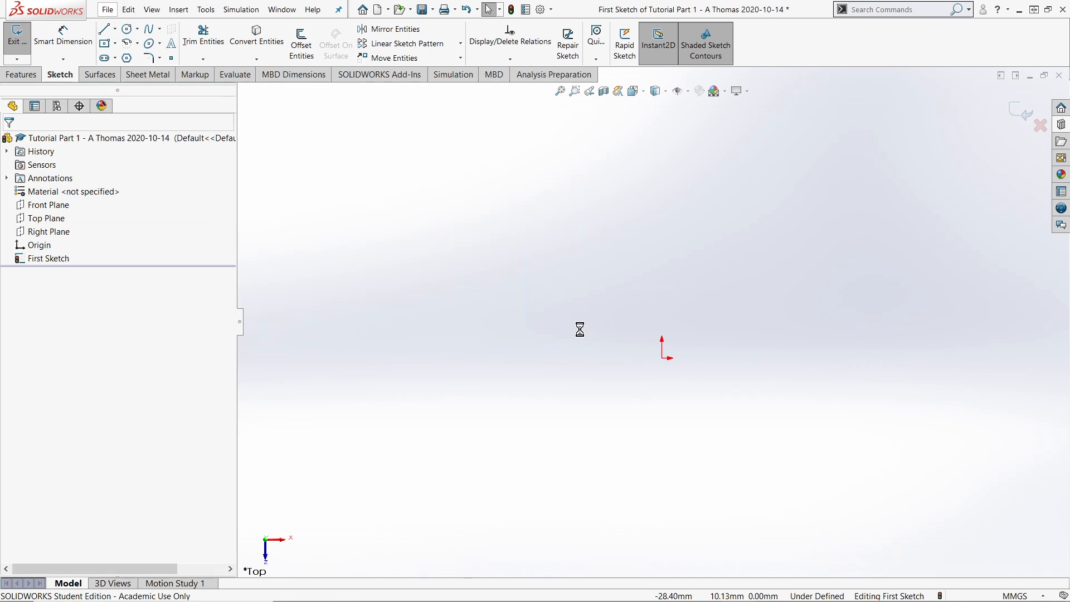
Sketch a circle left of the origin and a sloped line about 96 mm long cutting through its upper right edge
{"action": "left_click", "coordinate": [127, 29]}
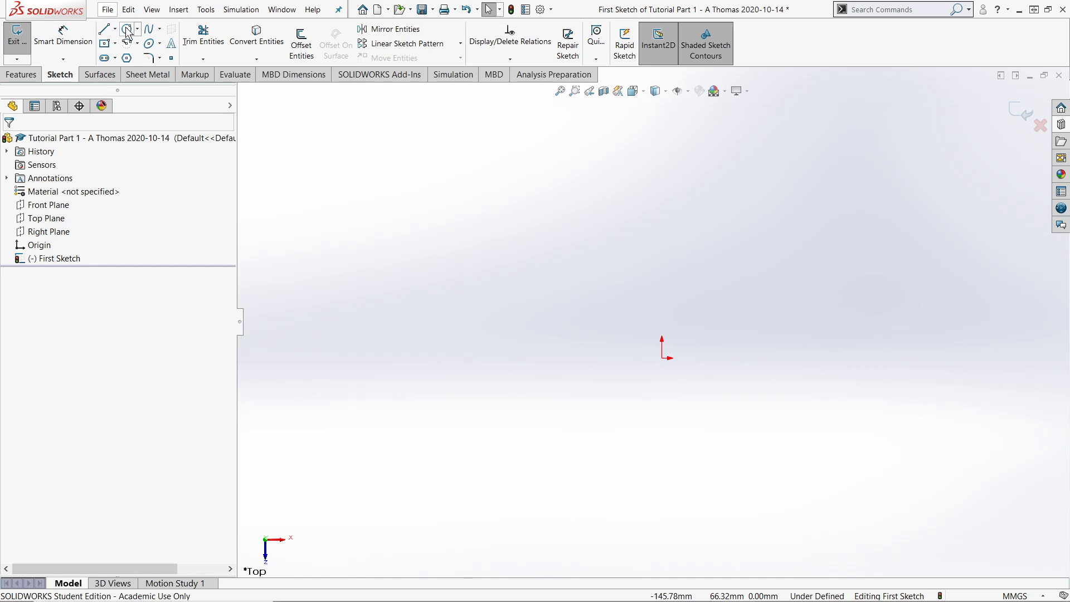
{"action": "left_click", "coordinate": [433, 262]}
{"action": "left_click", "coordinate": [478, 348]}
{"action": "key", "text": "Escape"}
{"action": "left_click", "coordinate": [105, 30]}
{"action": "left_click", "coordinate": [446, 120]}
{"action": "left_click", "coordinate": [596, 352]}
{"action": "key", "text": "Escape"}
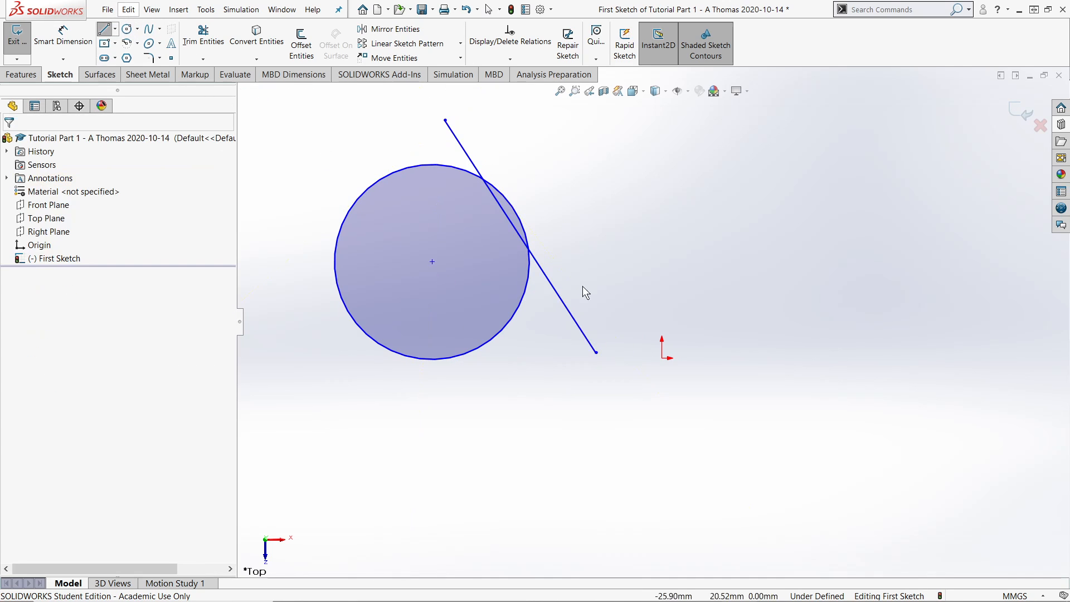
Apply a Tangent relation between the sloped line and the circle
{"action": "left_click", "coordinate": [467, 150]}
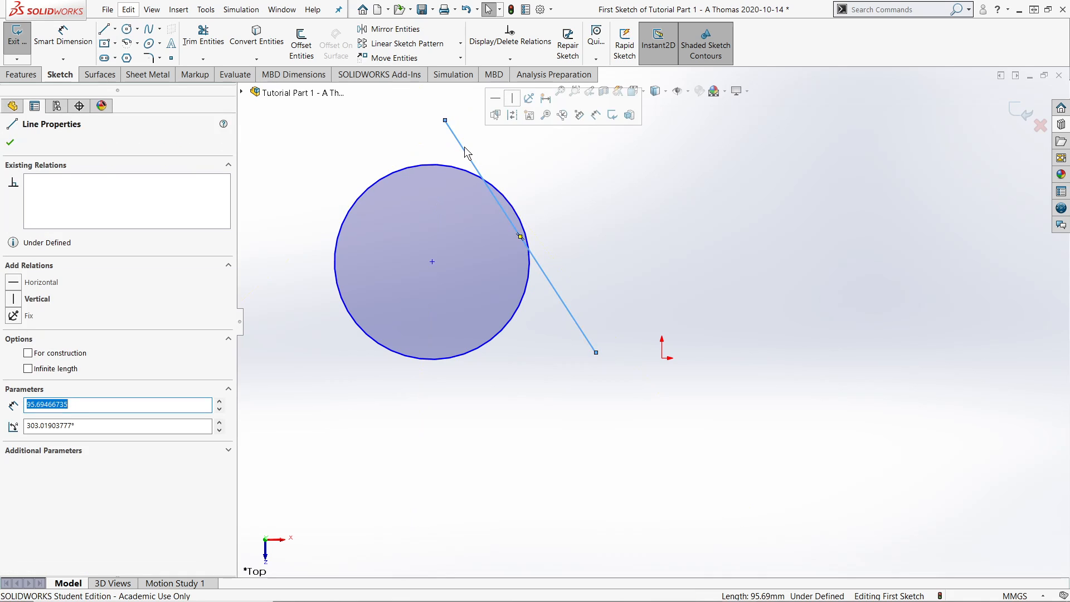
{"action": "left_click", "coordinate": [440, 165], "text": "ctrl"}
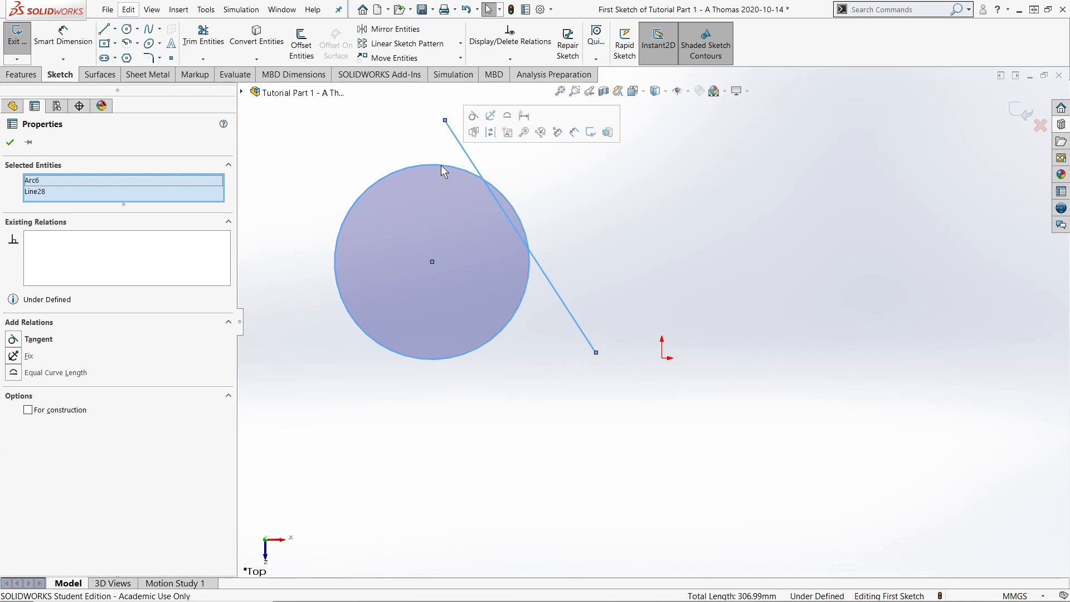
{"action": "left_click", "coordinate": [475, 117]}
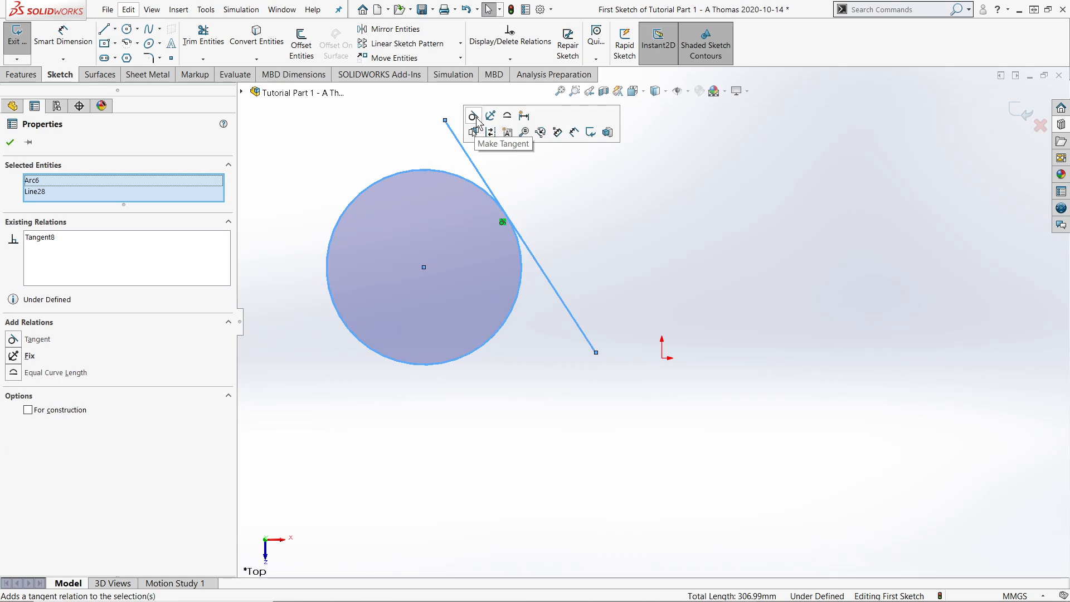
{"action": "left_click", "coordinate": [620, 279]}
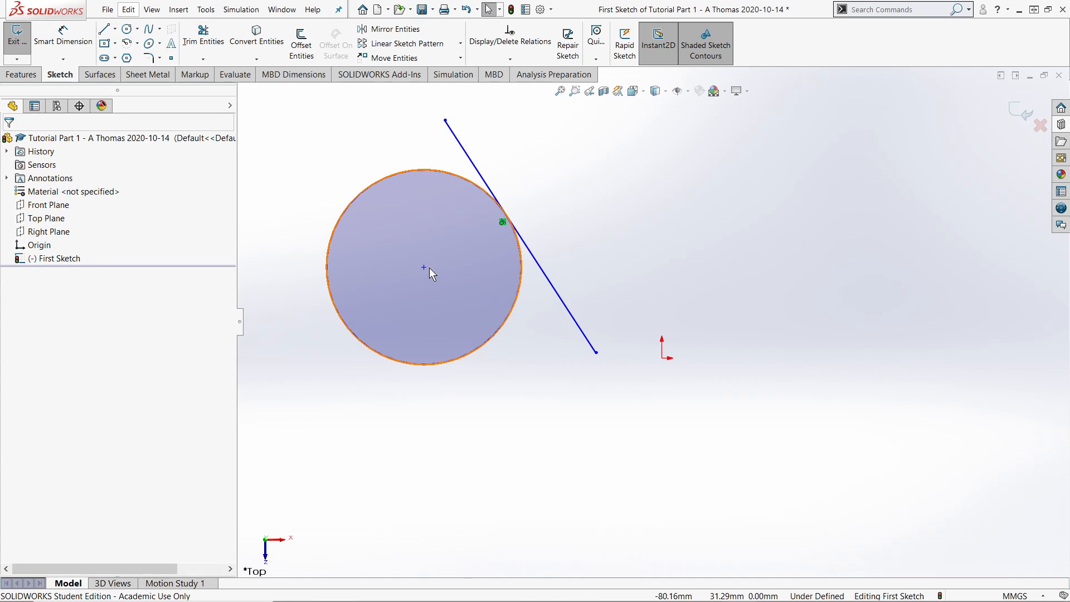
Test the tangent relation by moving the circle's centre and the line's lower endpoint, and delete both entities
{"action": "left_click_drag", "start_coordinate": [423, 267], "coordinate": [440, 291]}
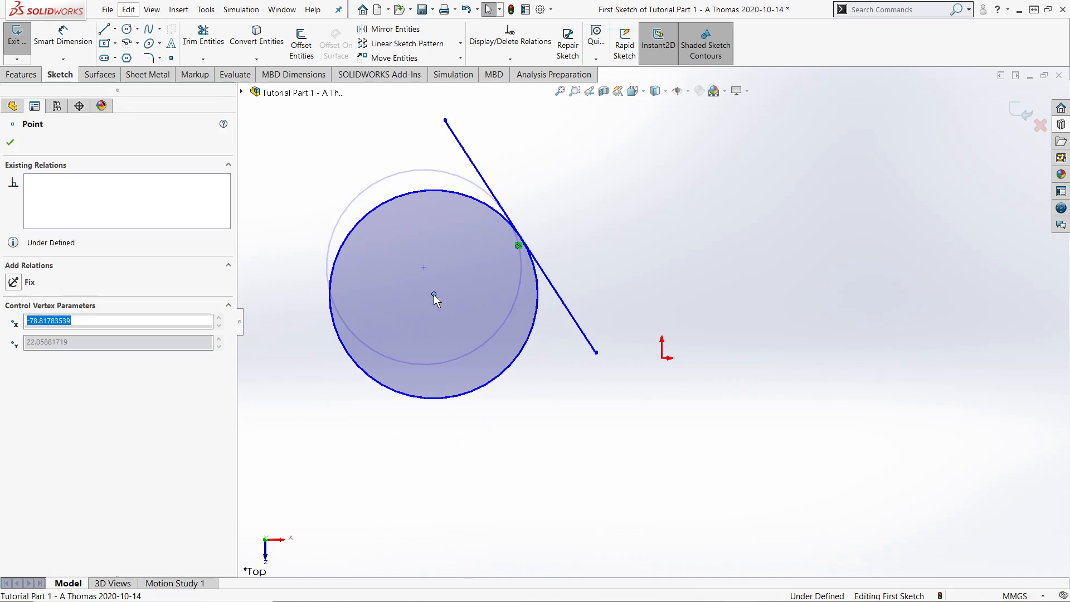
{"action": "left_click_drag", "start_coordinate": [596, 352], "coordinate": [590, 236]}
{"action": "left_click", "coordinate": [547, 132]}
{"action": "left_click_drag", "start_coordinate": [290, 100], "coordinate": [805, 423]}
{"action": "key", "text": "Delete"}
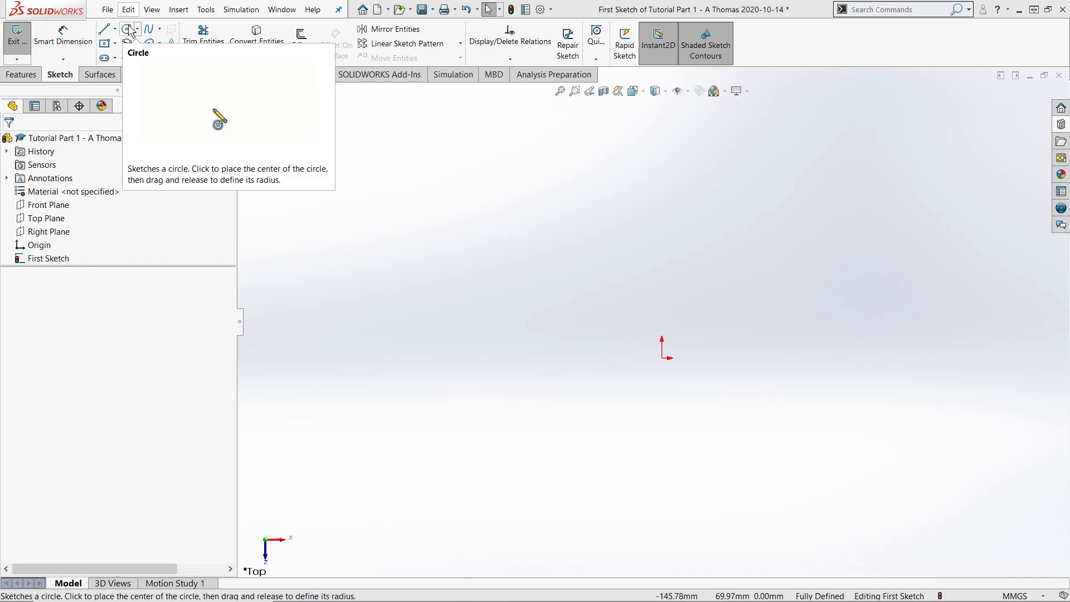
Sketch a long, gently sloped line above the origin and a second line about 55 mm long running down from its midpoint
{"action": "left_click", "coordinate": [103, 28]}
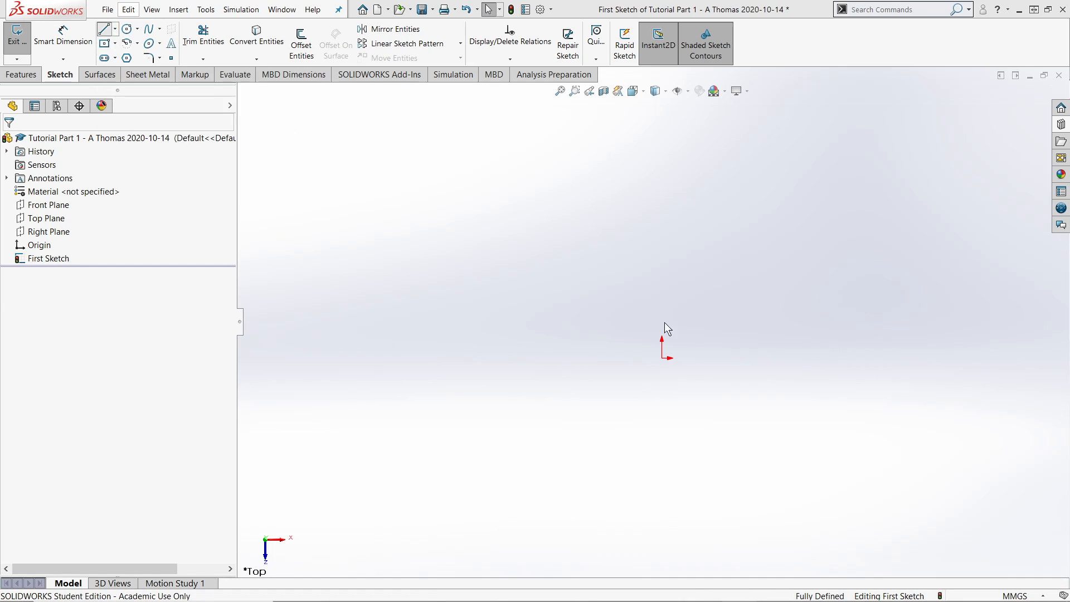
{"action": "left_click", "coordinate": [344, 267]}
{"action": "key", "text": "Escape"}
{"action": "key", "text": "Escape"}
{"action": "left_click", "coordinate": [102, 31]}
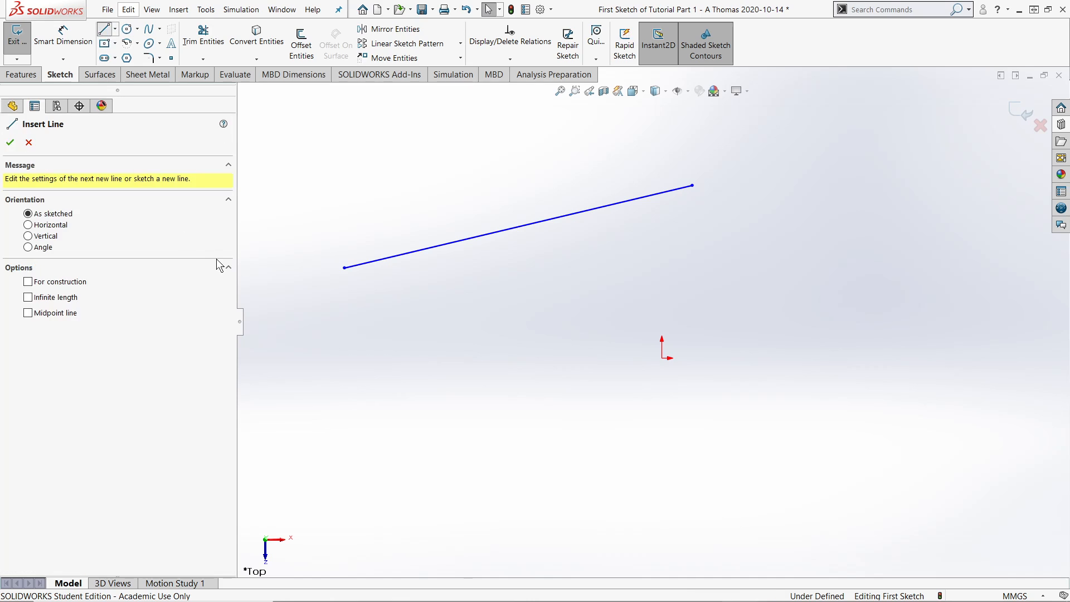
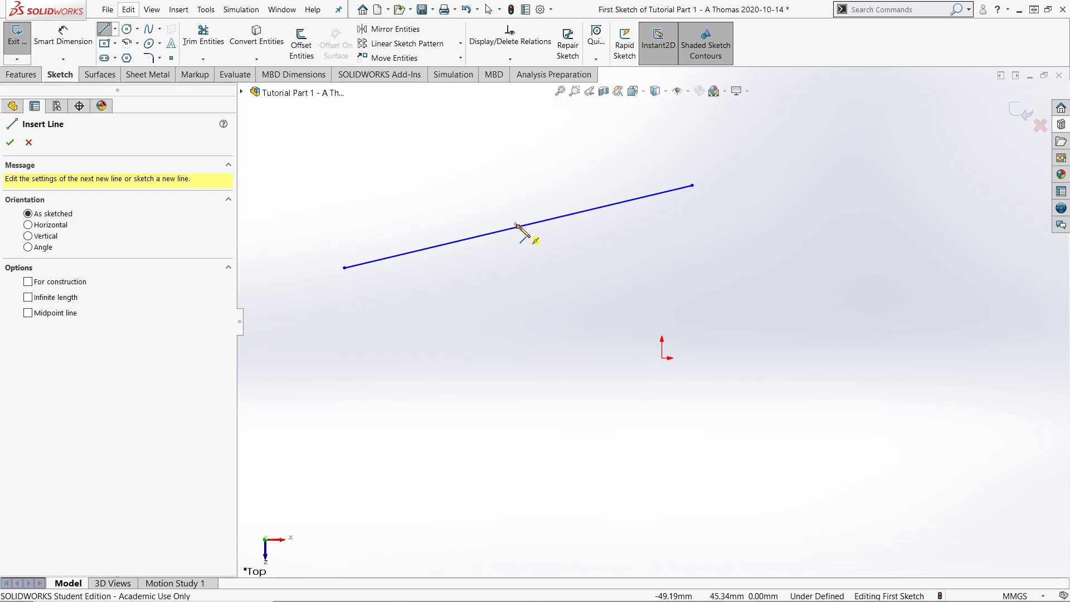
{"action": "left_click", "coordinate": [518, 227]}
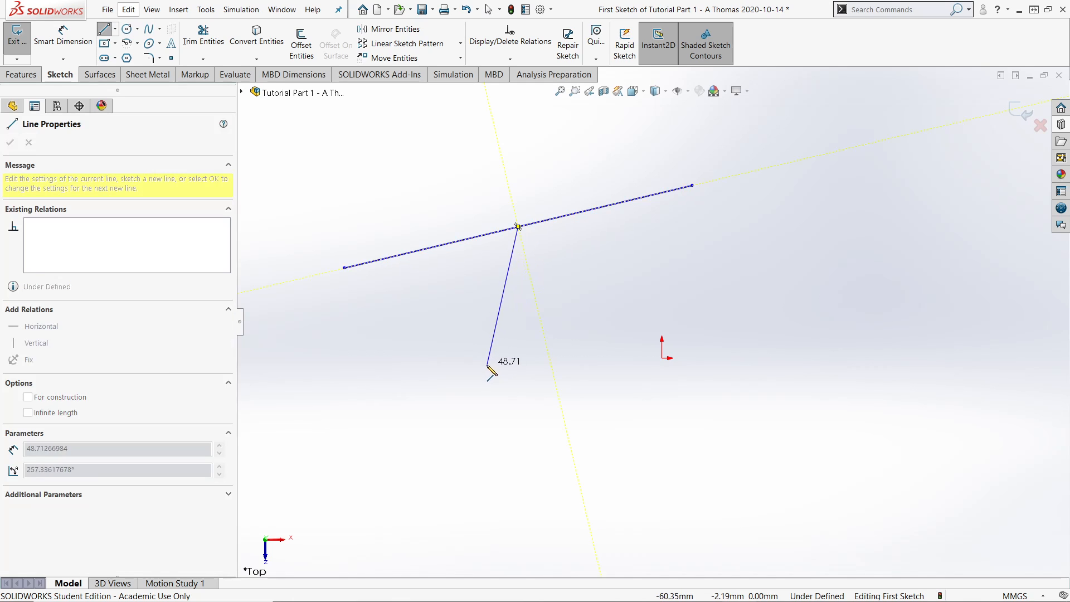
{"action": "left_click", "coordinate": [464, 377]}
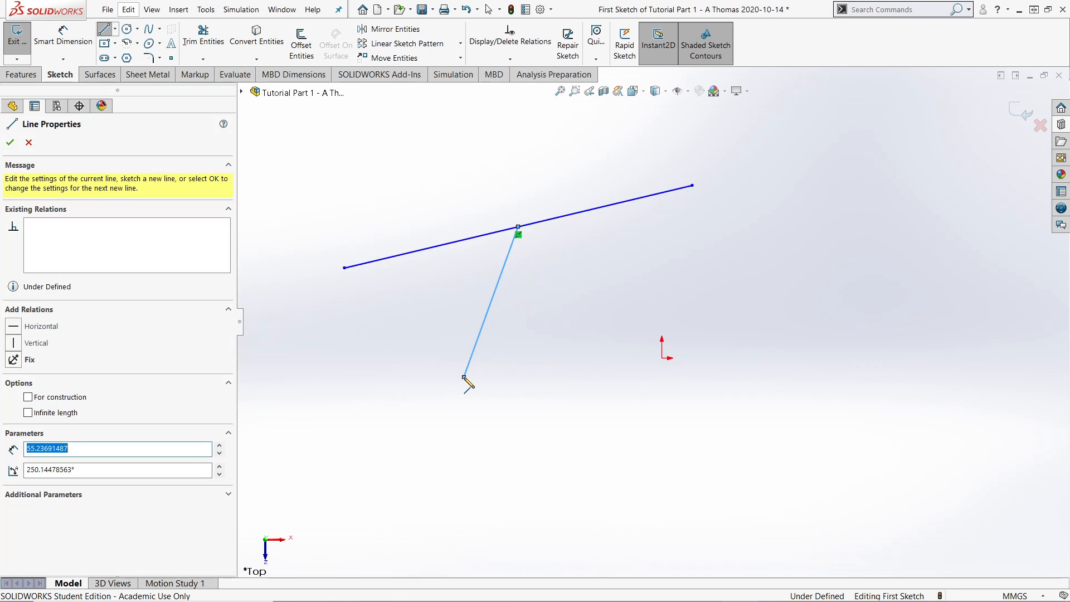
{"action": "key", "text": "Escape"}
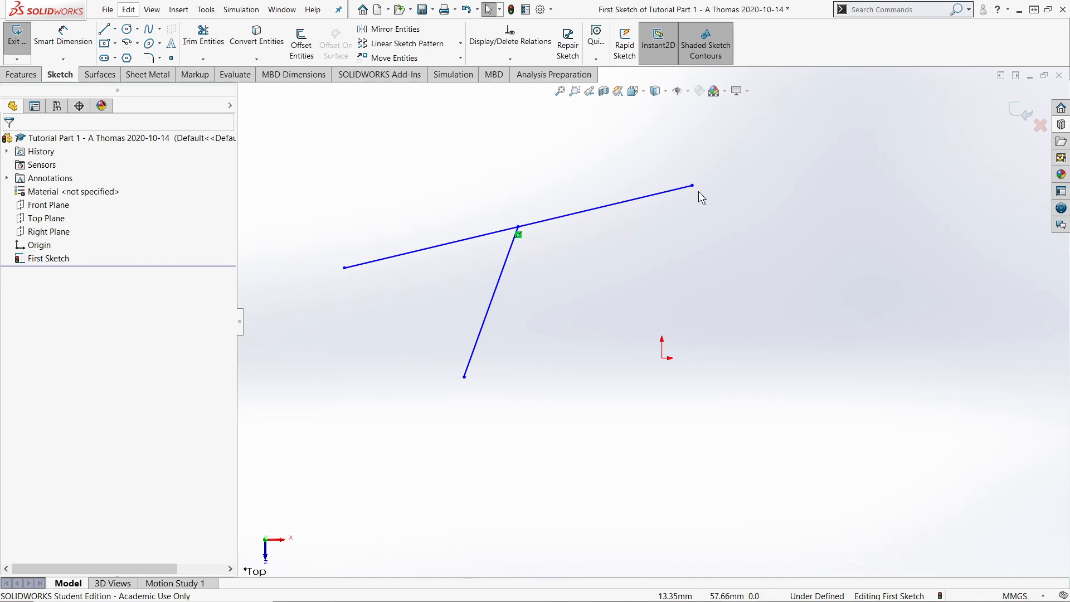
Test the midpoint relation by moving the long line's right endpoint down, and delete both lines
{"action": "mouse_move", "coordinate": [693, 185]}
{"action": "left_mouse_down"}
{"action": "mouse_move", "coordinate": [407, 230]}
{"action": "mouse_move", "coordinate": [824, 105]}
{"action": "mouse_move", "coordinate": [916, 108]}
{"action": "mouse_move", "coordinate": [471, 318]}
{"action": "mouse_move", "coordinate": [631, 132]}
{"action": "mouse_move", "coordinate": [725, 173]}
{"action": "mouse_move", "coordinate": [555, 199]}
{"action": "mouse_move", "coordinate": [734, 251]}
{"action": "mouse_move", "coordinate": [688, 258]}
{"action": "left_mouse_up"}
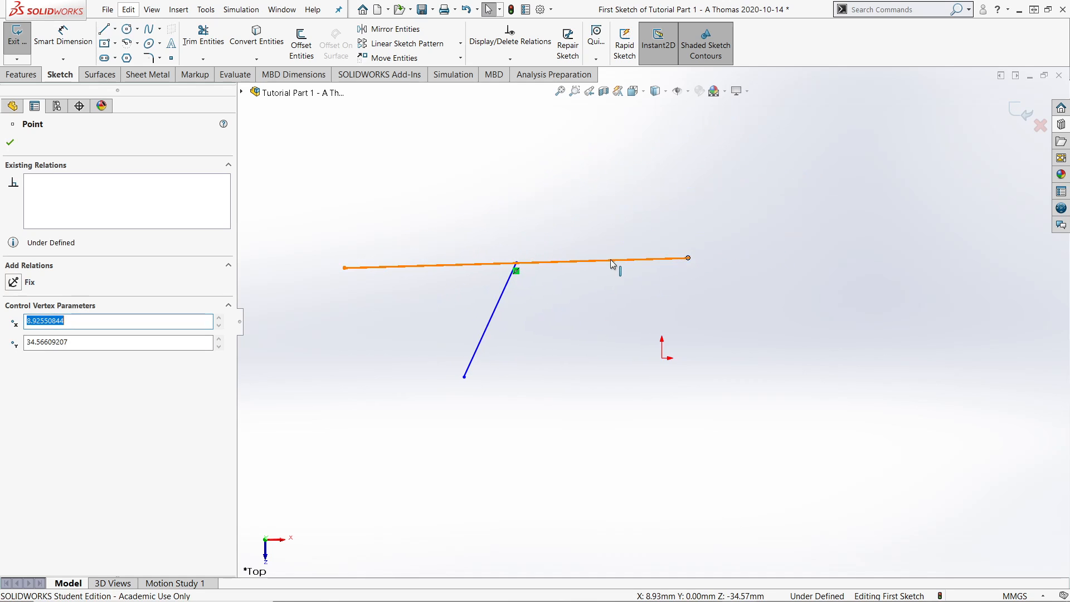
{"action": "left_click_drag", "start_coordinate": [778, 500], "coordinate": [291, 166]}
{"action": "key", "text": "Delete"}
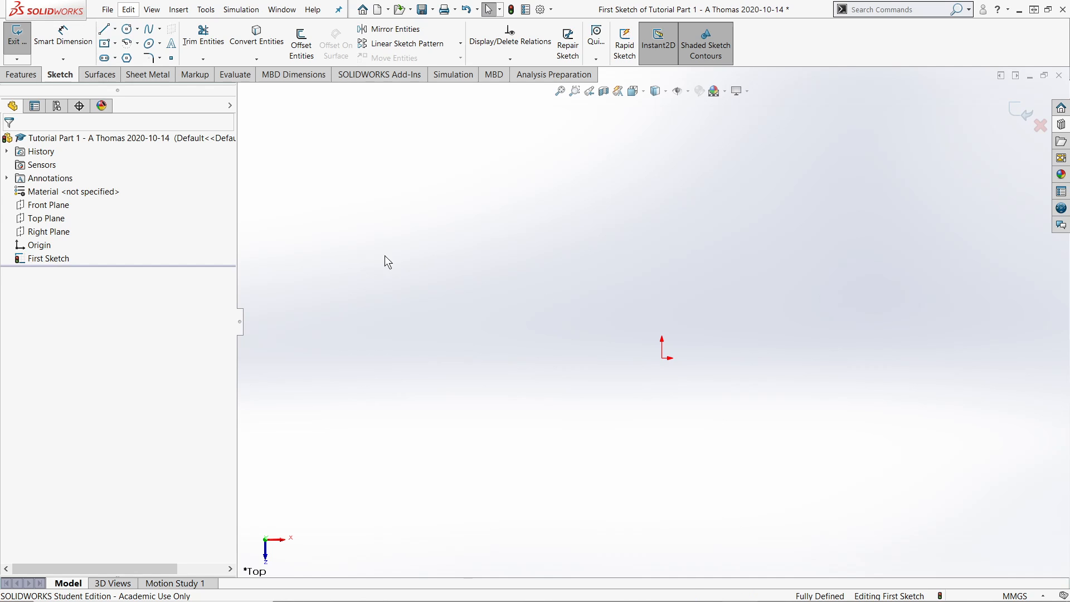
Sketch a long diagonal line left of the origin, sloping down to the right to below the origin's level
{"action": "left_click", "coordinate": [104, 28]}
{"action": "left_click", "coordinate": [390, 209]}
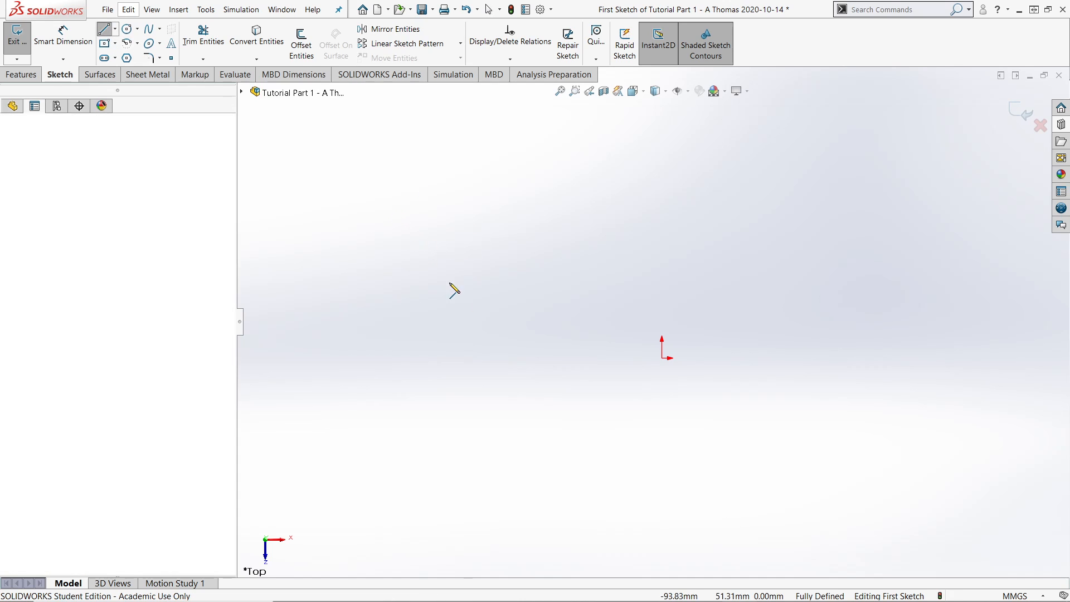
{"action": "left_click", "coordinate": [546, 424]}
{"action": "key", "text": "Escape"}
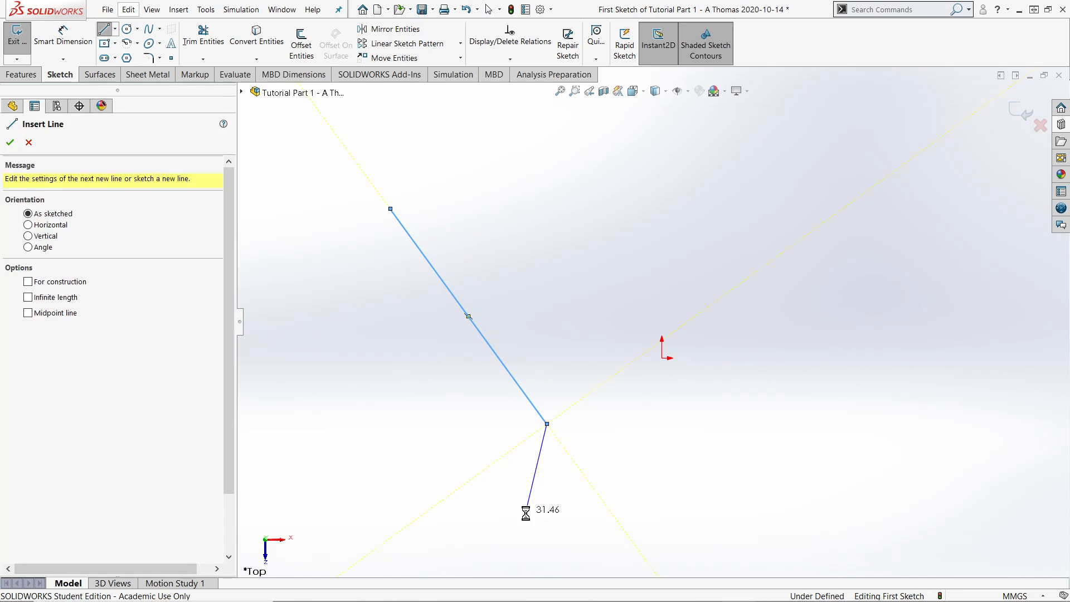
{"action": "key", "text": "Escape"}
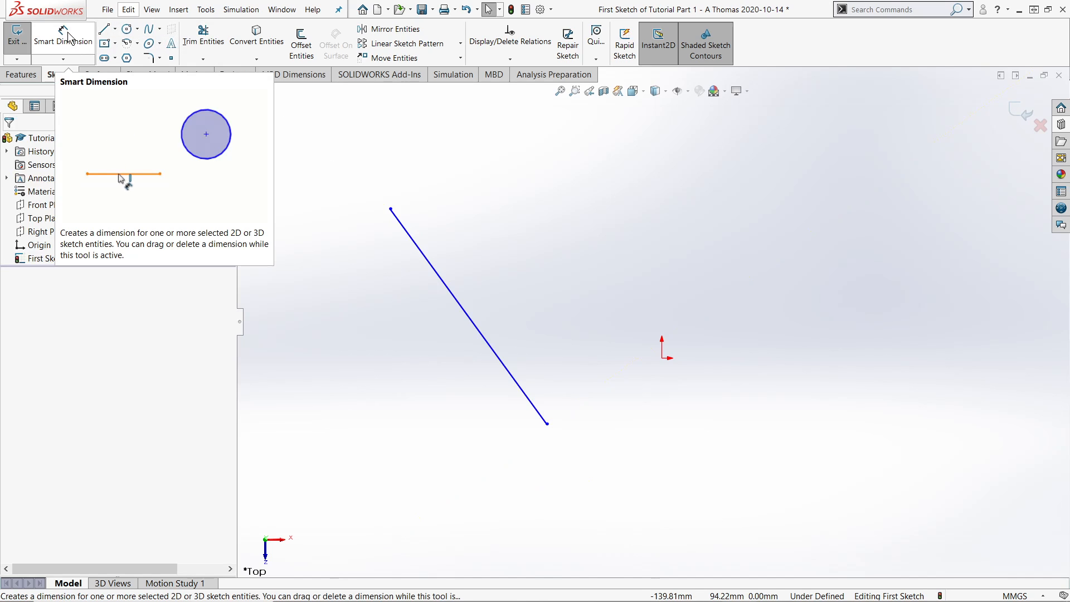
Dimension the length of the diagonal line, placing the dimension on its upper-right side, and enter a value of 50in
{"action": "left_click", "coordinate": [69, 38]}
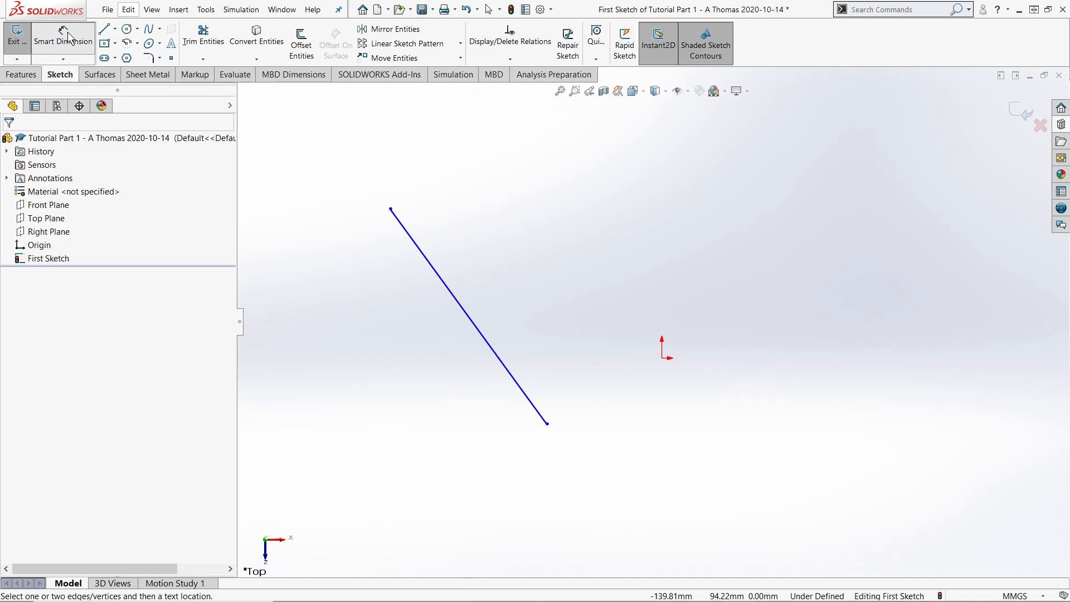
{"action": "left_click", "coordinate": [438, 275]}
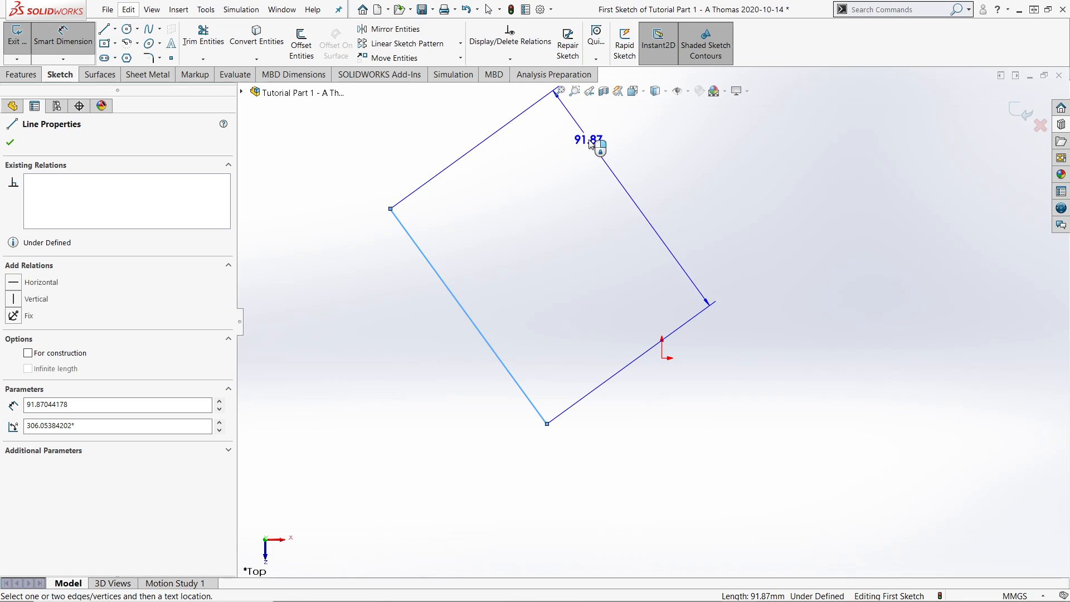
{"action": "left_click", "coordinate": [592, 142]}
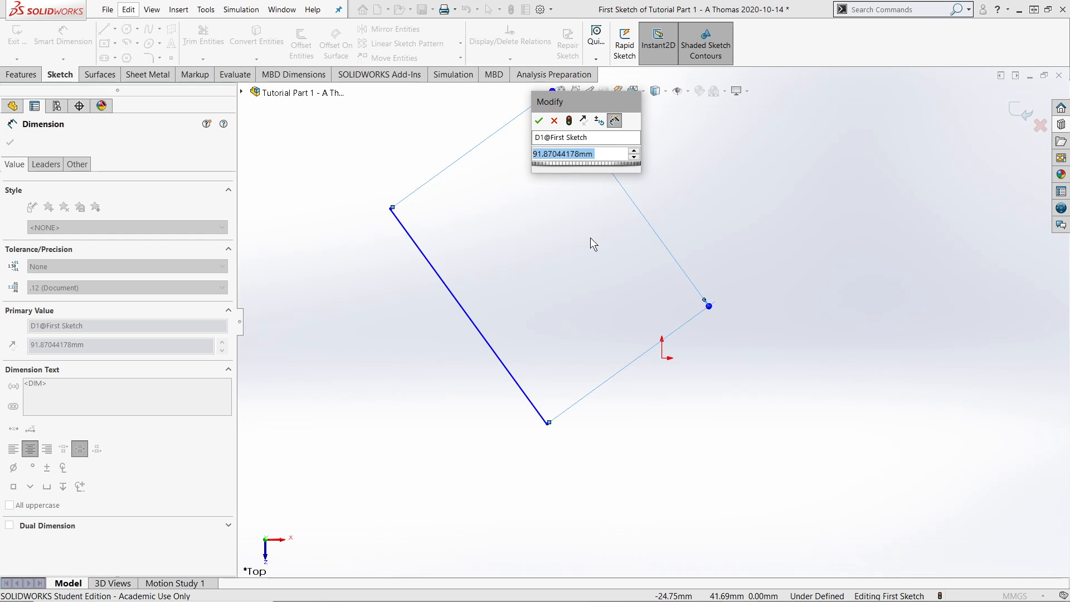
{"action": "type", "text": "50"}
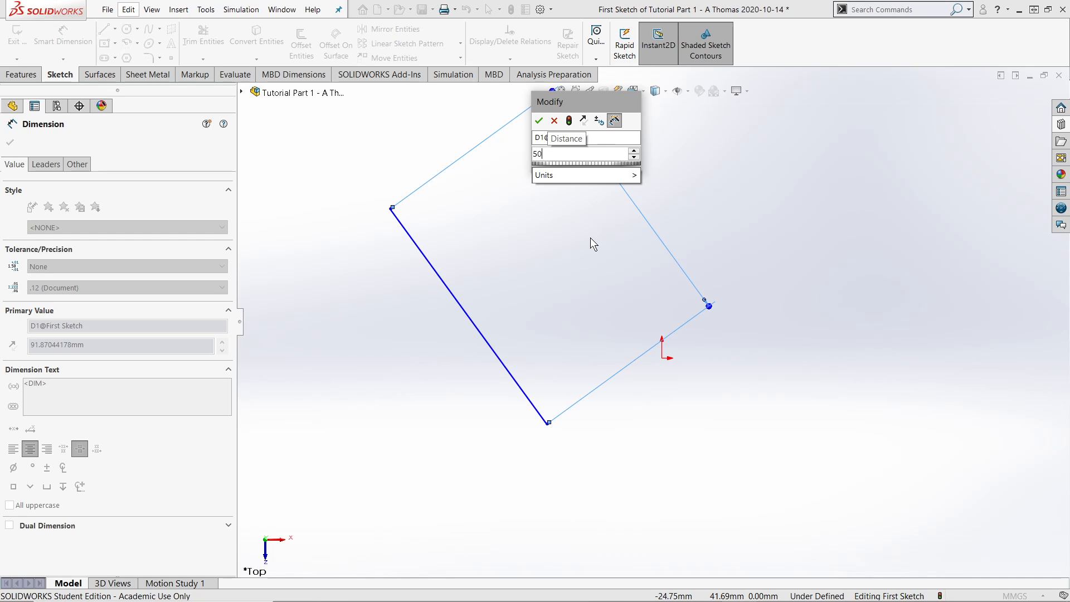
{"action": "type", "text": "in"}
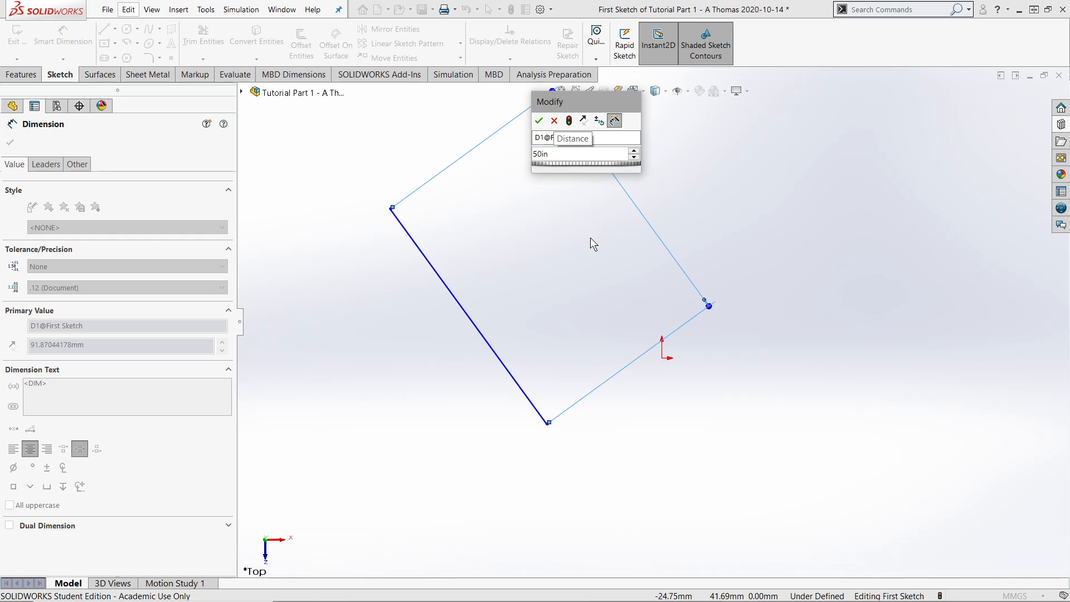
Try the unit suffixes mm, f and m on the dimension value in place of inches, leaving 50 without a unit
{"action": "key", "text": "BackSpace"}
{"action": "type", "text": "mm"}
{"action": "key", "text": "BackSpace"}
{"action": "key", "text": "BackSpace"}
{"action": "type", "text": "f"}
{"action": "key", "text": "BackSpace"}
{"action": "type", "text": "m"}
{"action": "key", "text": "BackSpace"}
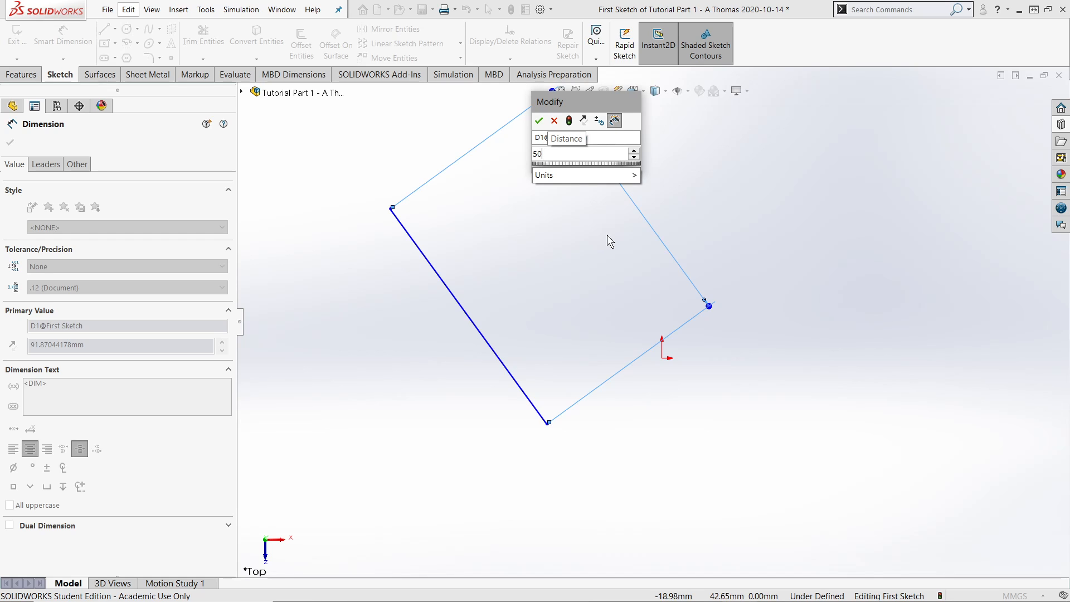
Set the diagonal line's length with the expression 50/3
{"action": "key", "text": "BackSpace"}
{"action": "key", "text": "BackSpace"}
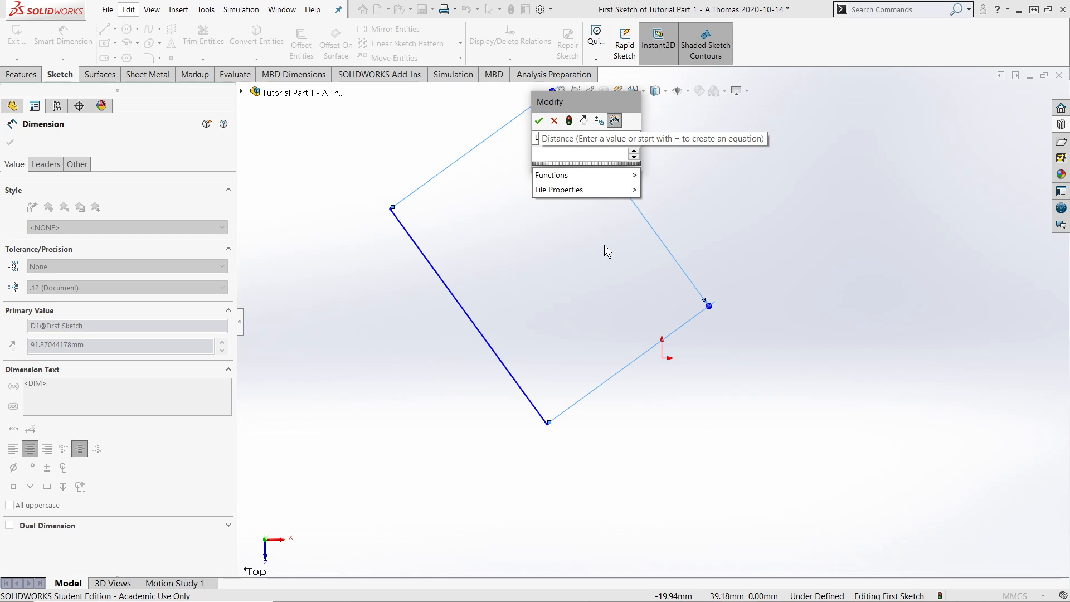
{"action": "type", "text": "50/3"}
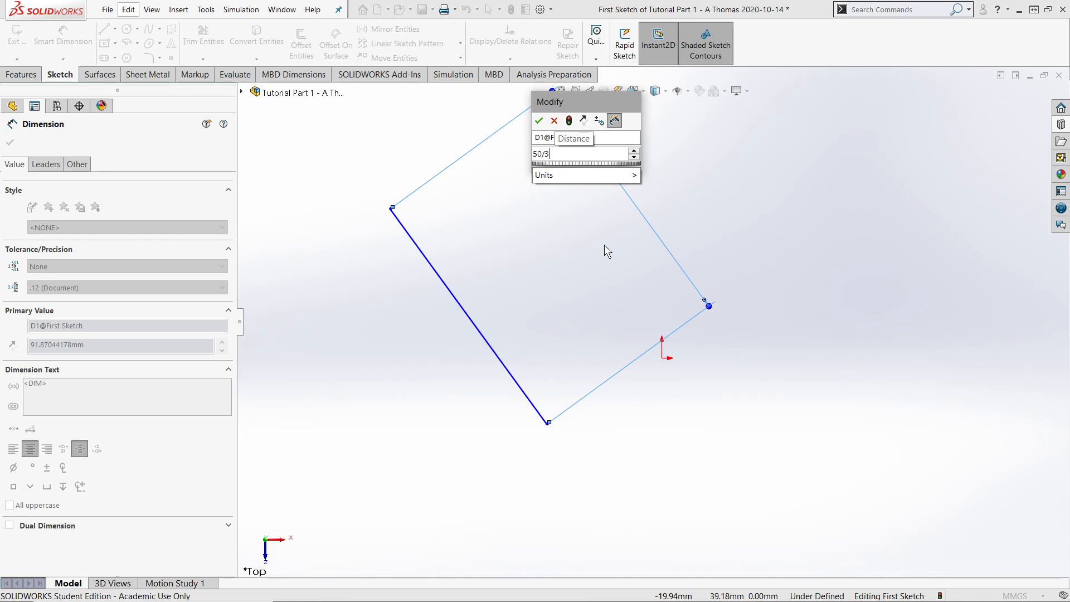
{"action": "key", "text": "Return"}
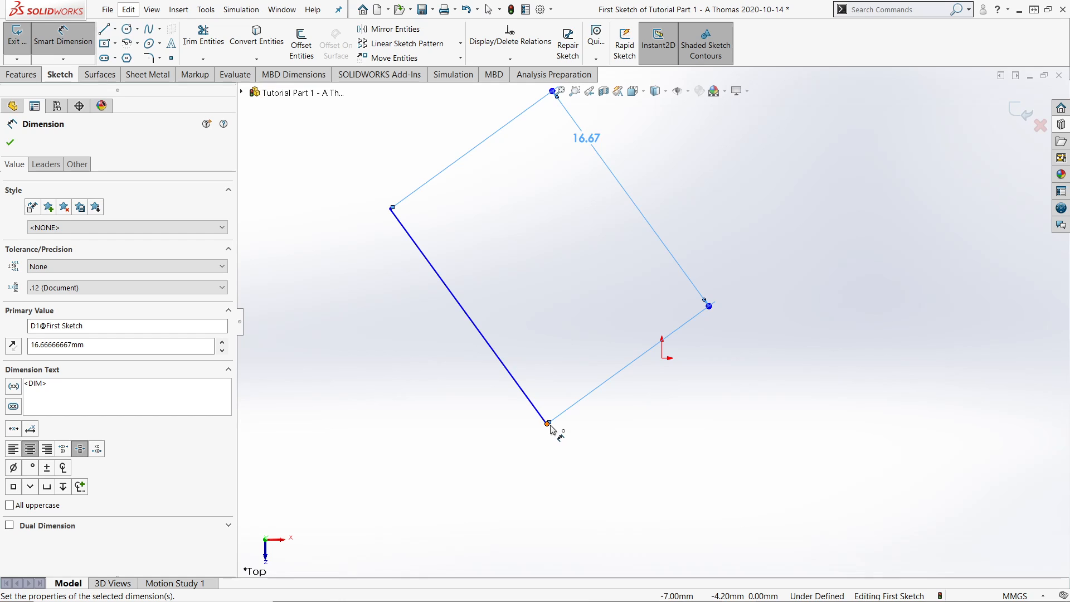
Set the diagonal line's length dimension to 50 mm and bring the whole line into view
{"action": "double_click", "coordinate": [580, 140]}
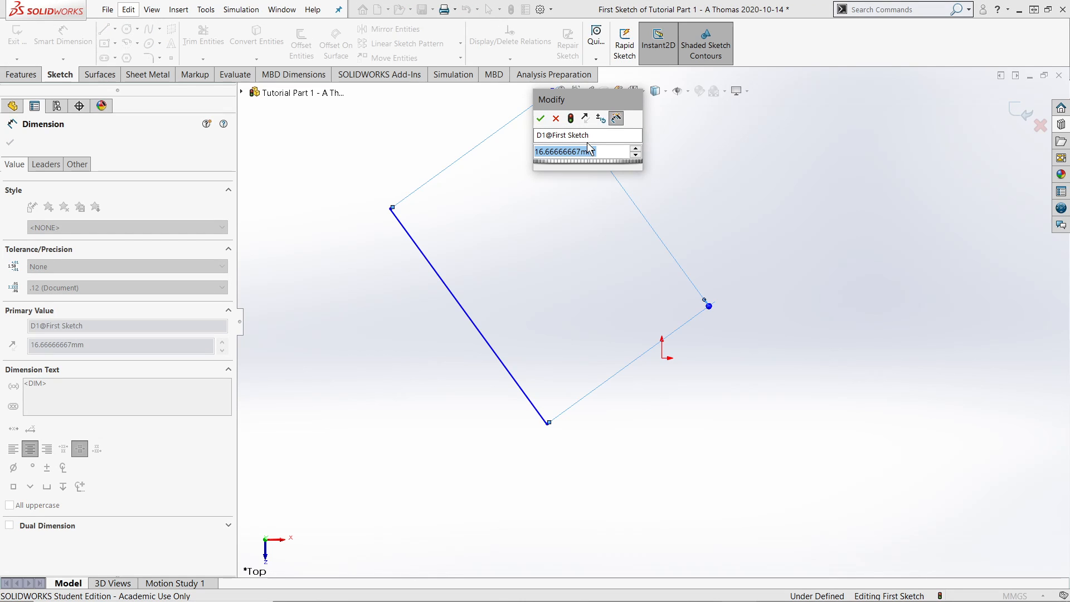
{"action": "type", "text": "50"}
{"action": "key", "text": "Return"}
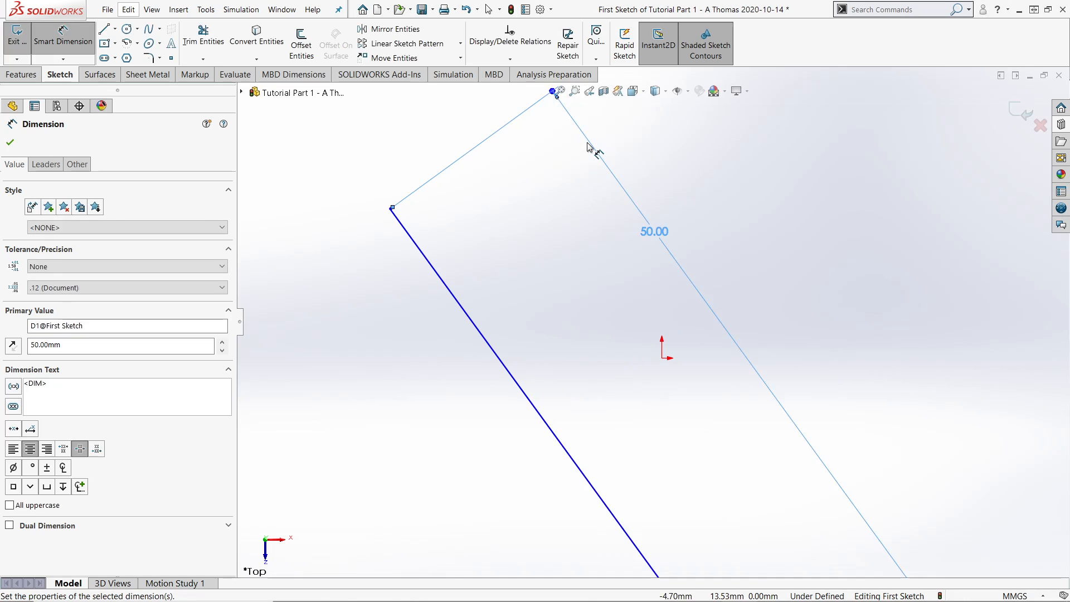
{"action": "scroll", "coordinate": [793, 532], "scroll_direction": "up", "scroll_amount": 2}
{"action": "scroll", "coordinate": [793, 533], "scroll_direction": "up", "scroll_amount": 2}
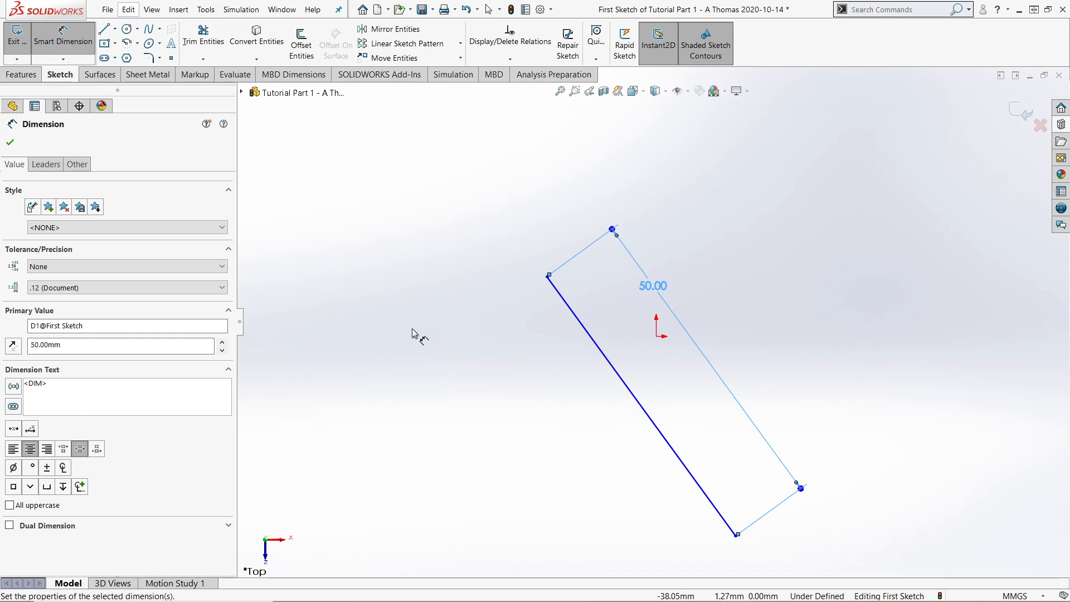
Delete the diagonal line together with its length dimension
{"action": "key", "text": "Escape"}
{"action": "mouse_move", "coordinate": [445, 173]}
{"action": "left_mouse_down"}
{"action": "mouse_move", "coordinate": [864, 578]}
{"action": "mouse_move", "coordinate": [884, 551]}
{"action": "left_mouse_up"}
{"action": "key", "text": "Delete"}
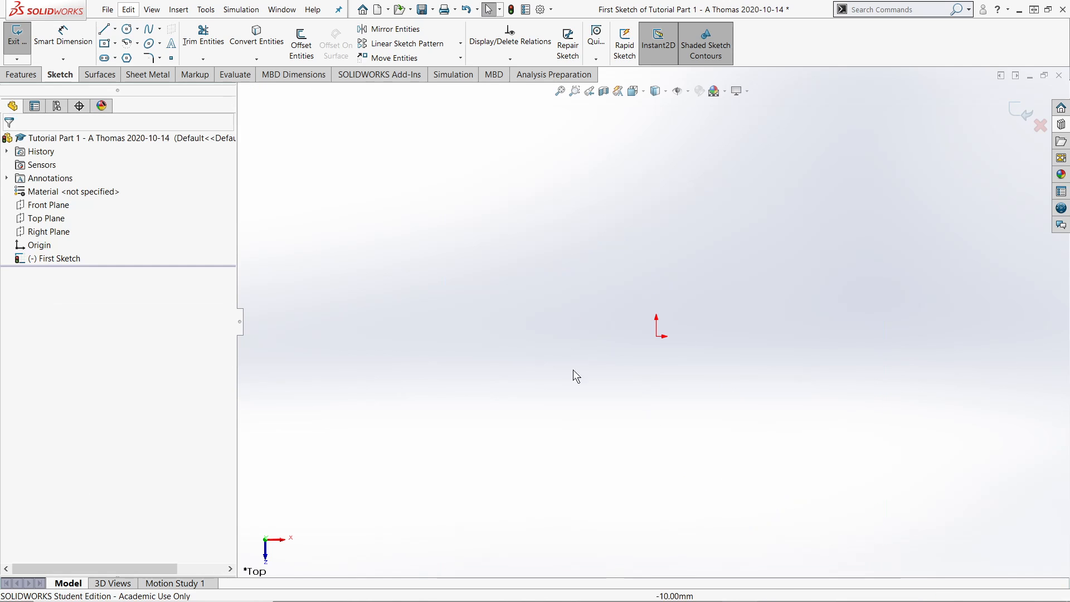
Sketch a single line about 25 mm long above and left of the origin, rising to the right
{"action": "left_click", "coordinate": [104, 30]}
{"action": "left_click_drag", "start_coordinate": [429, 259], "coordinate": [530, 134]}
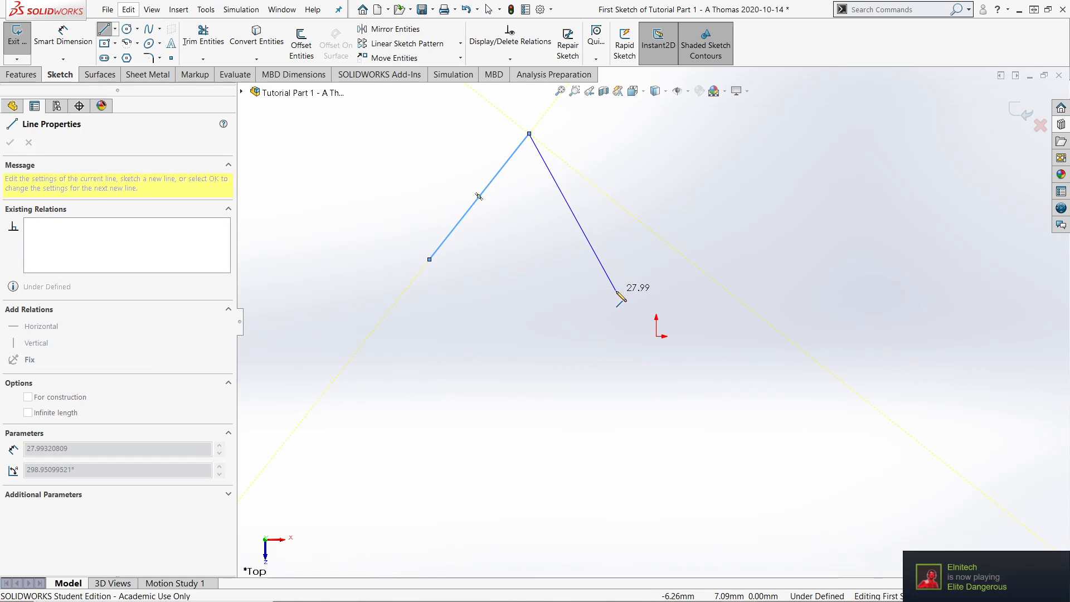
{"action": "key", "text": "Escape"}
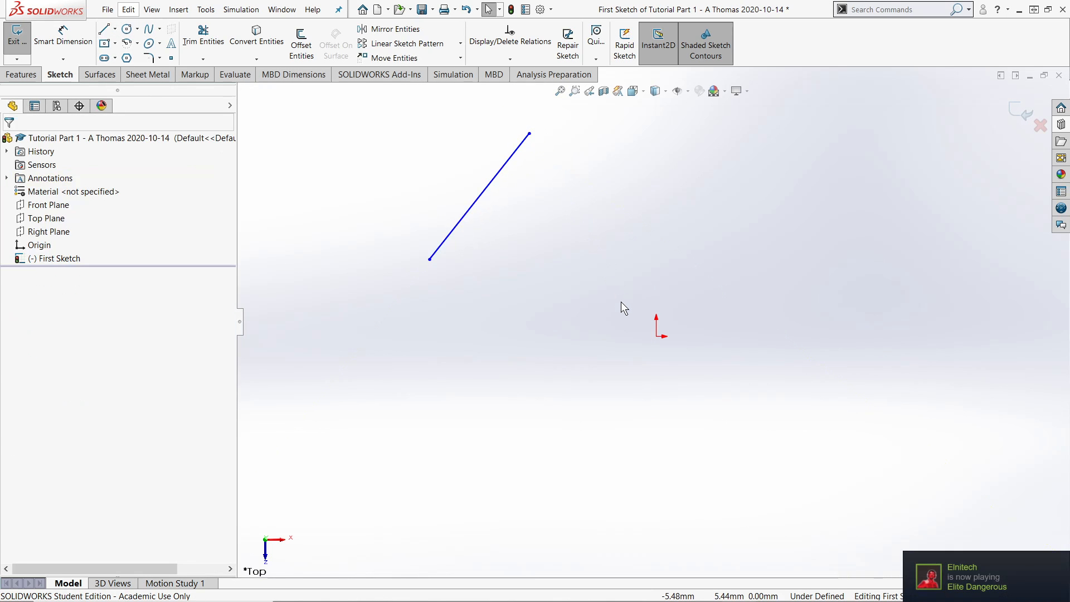
Dimension the new line's length on its lower-right side and set it to 30 mm
{"action": "left_click", "coordinate": [65, 39]}
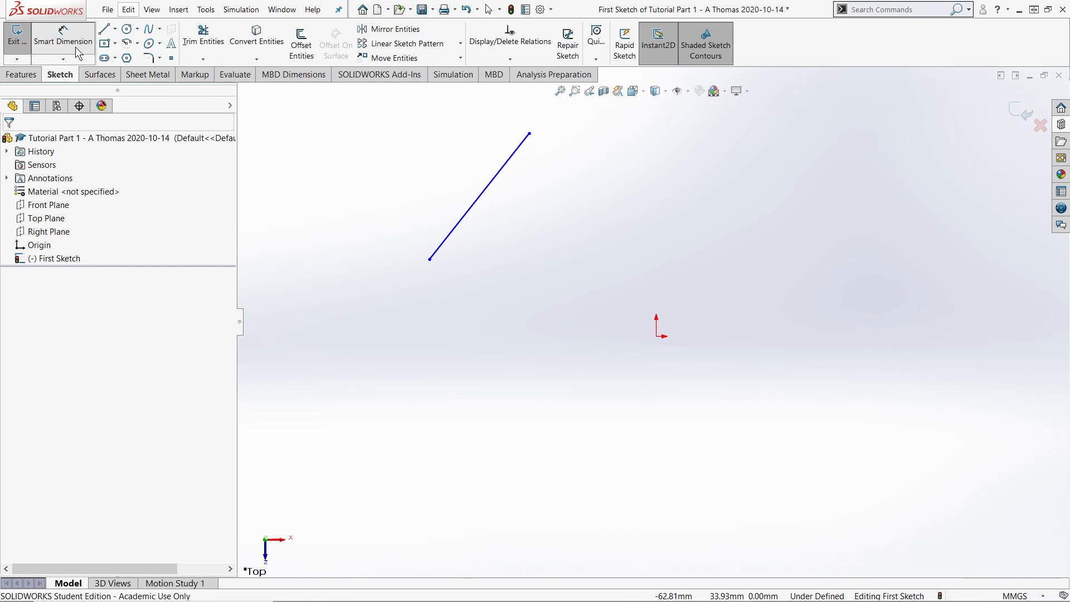
{"action": "left_click", "coordinate": [484, 199]}
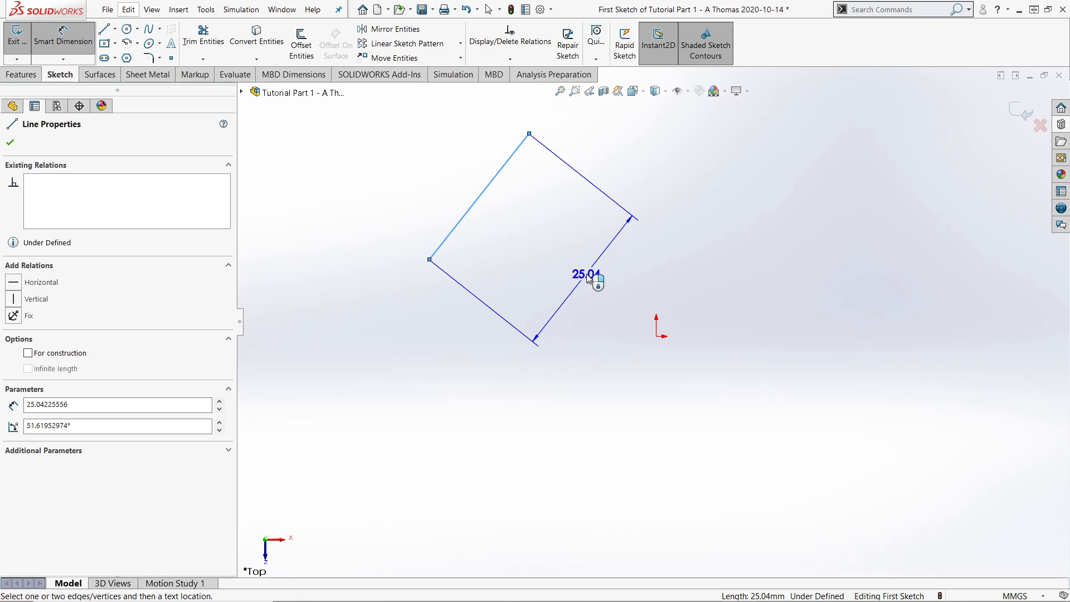
{"action": "left_click", "coordinate": [588, 279]}
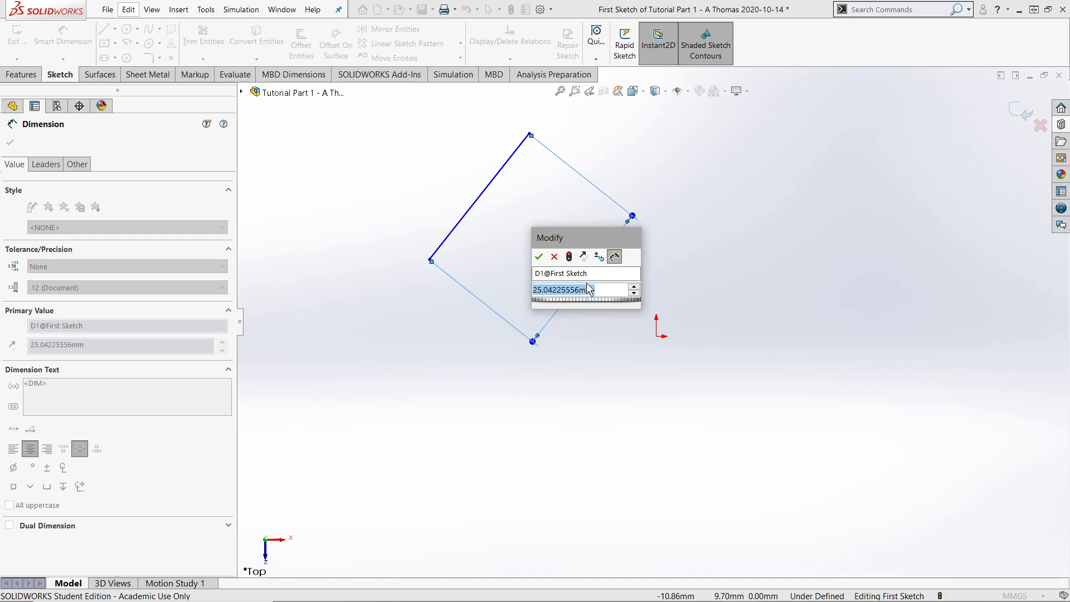
{"action": "type", "text": "30"}
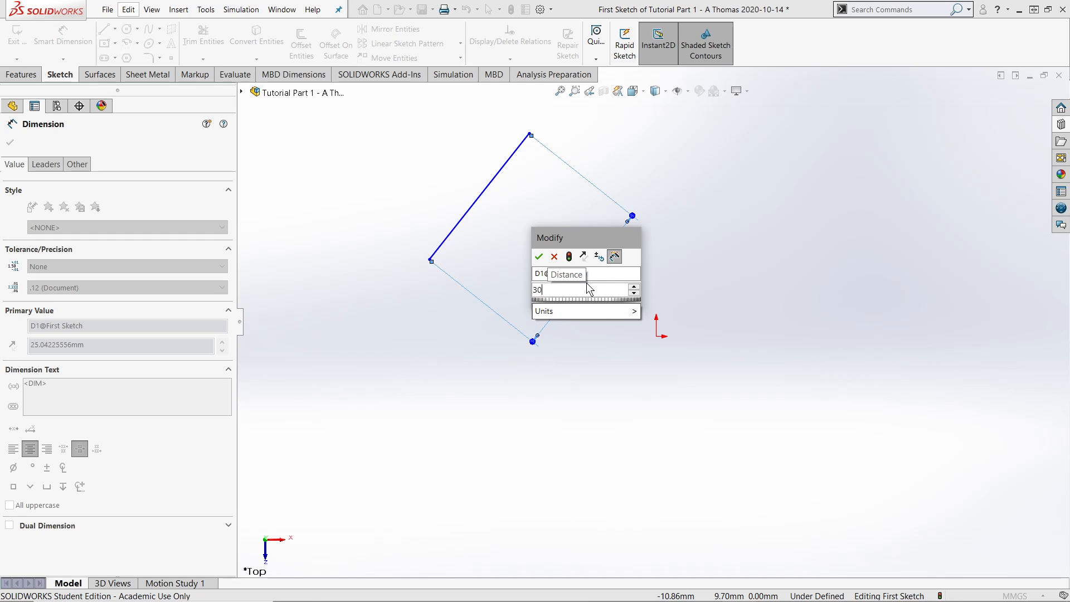
{"action": "left_click", "coordinate": [540, 257]}
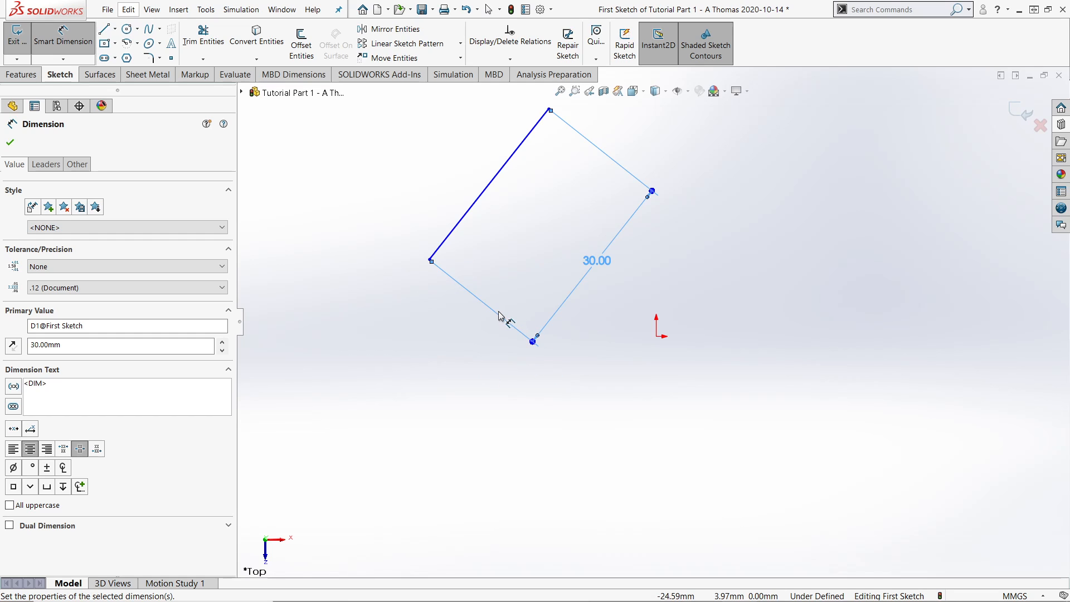
{"action": "key", "text": "Escape"}
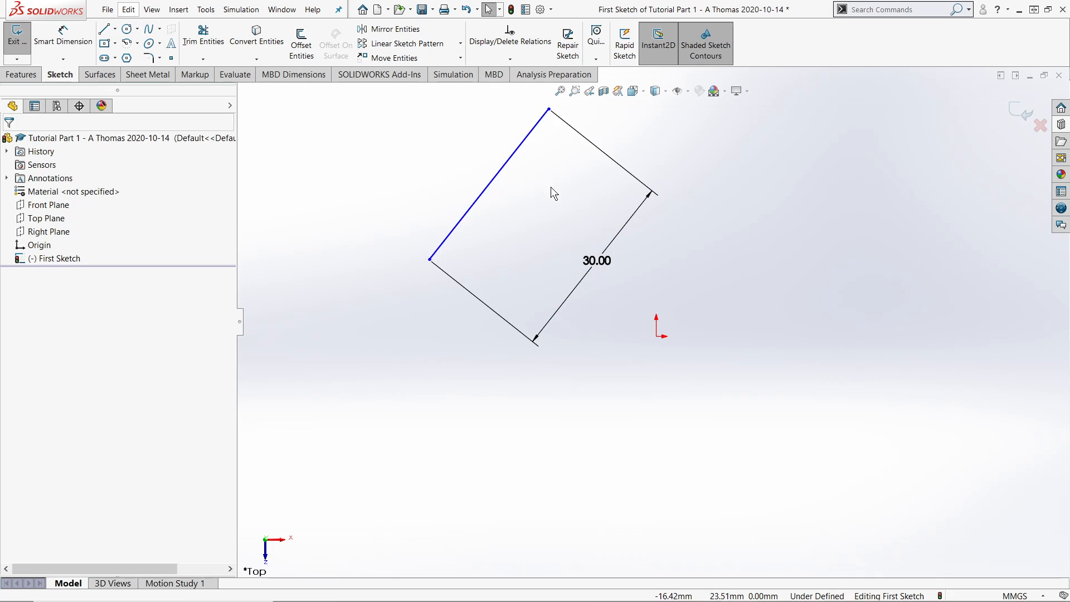
Select the line's length dimension and reopen its value for editing, keeping it at 30 mm
{"action": "key", "text": "z"}
{"action": "scroll", "coordinate": [582, 167], "scroll_direction": "down", "scroll_amount": 1}
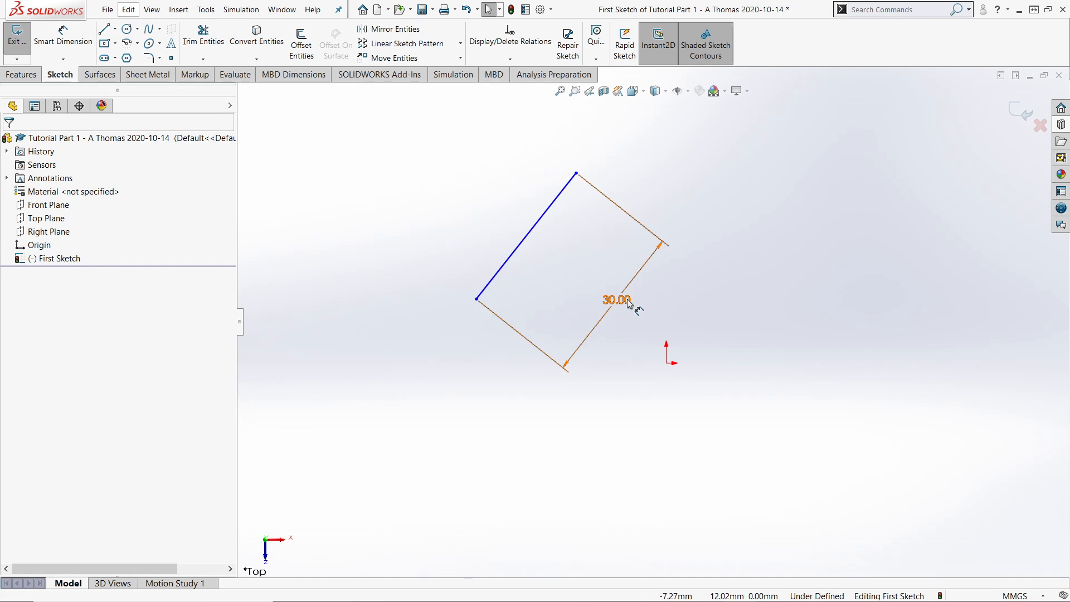
{"action": "left_click", "coordinate": [645, 269]}
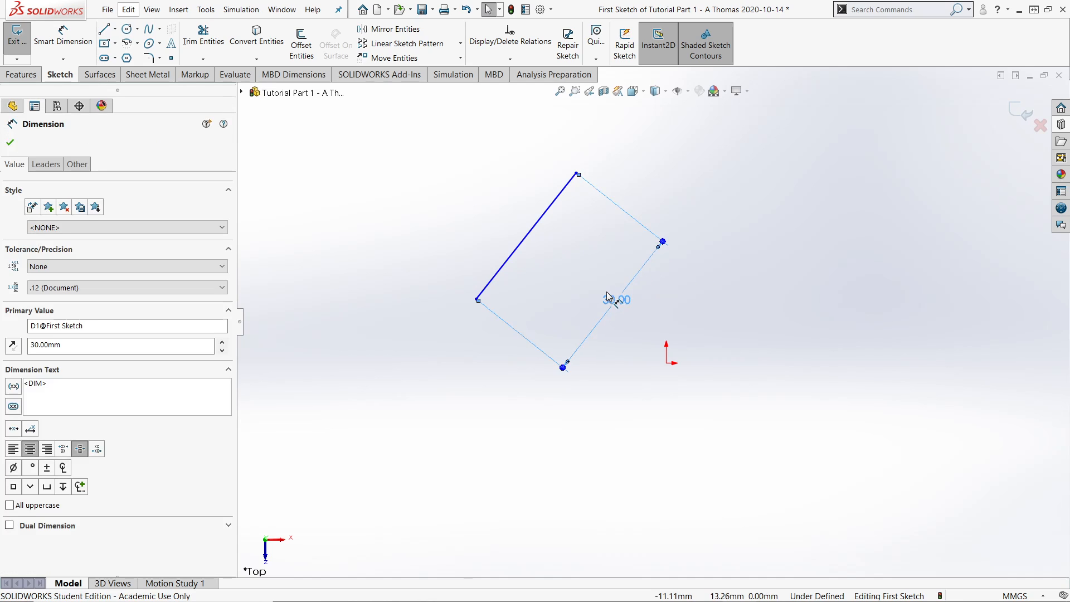
{"action": "left_click", "coordinate": [714, 283]}
{"action": "double_click", "coordinate": [617, 302]}
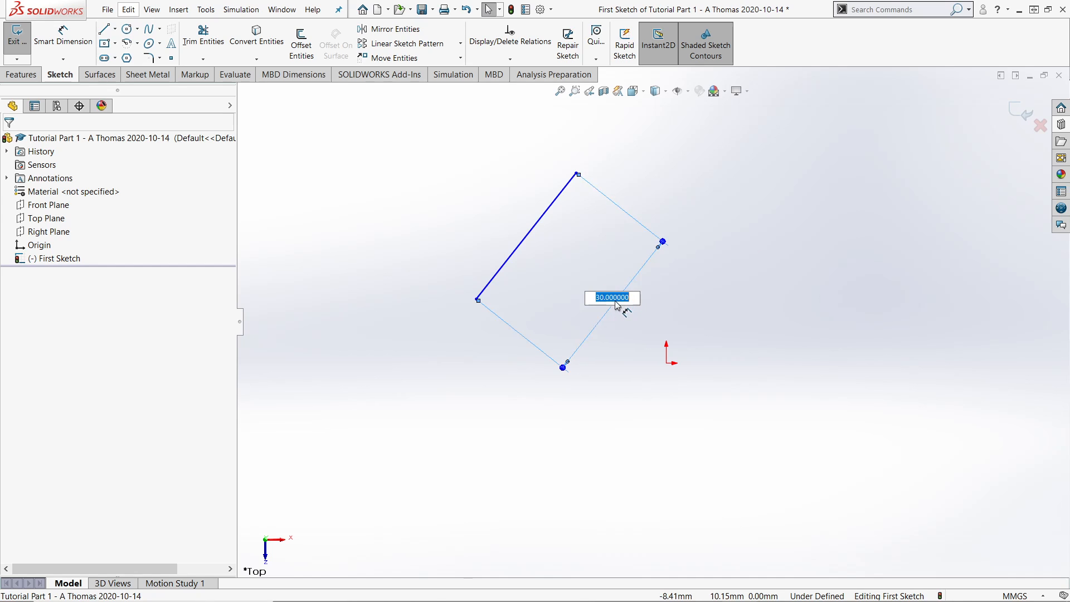
{"action": "key", "text": "Return"}
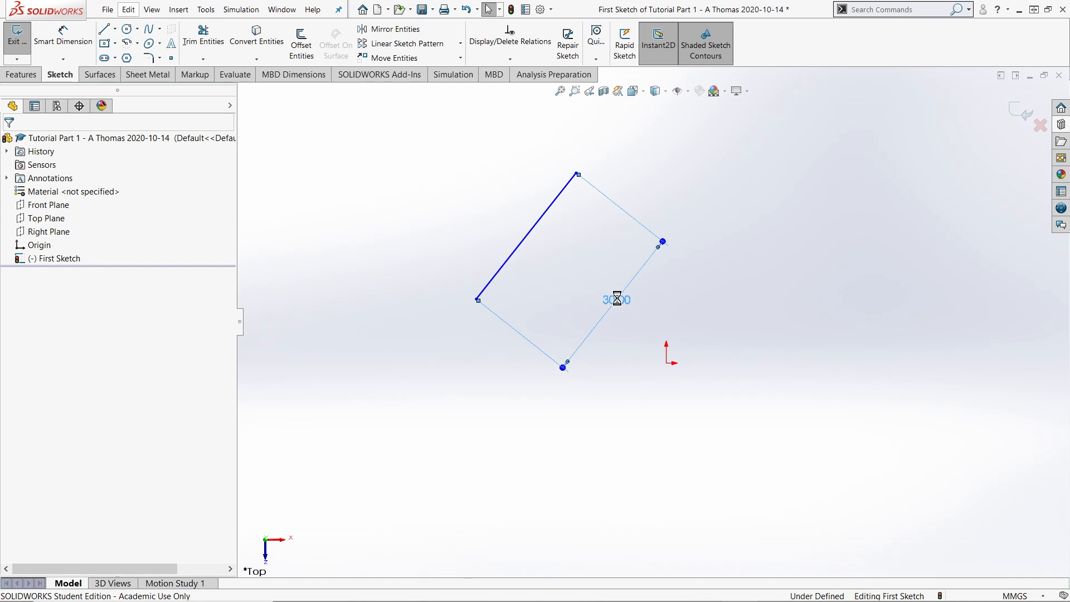
{"action": "double_click", "coordinate": [616, 301]}
{"action": "key", "text": "Return"}
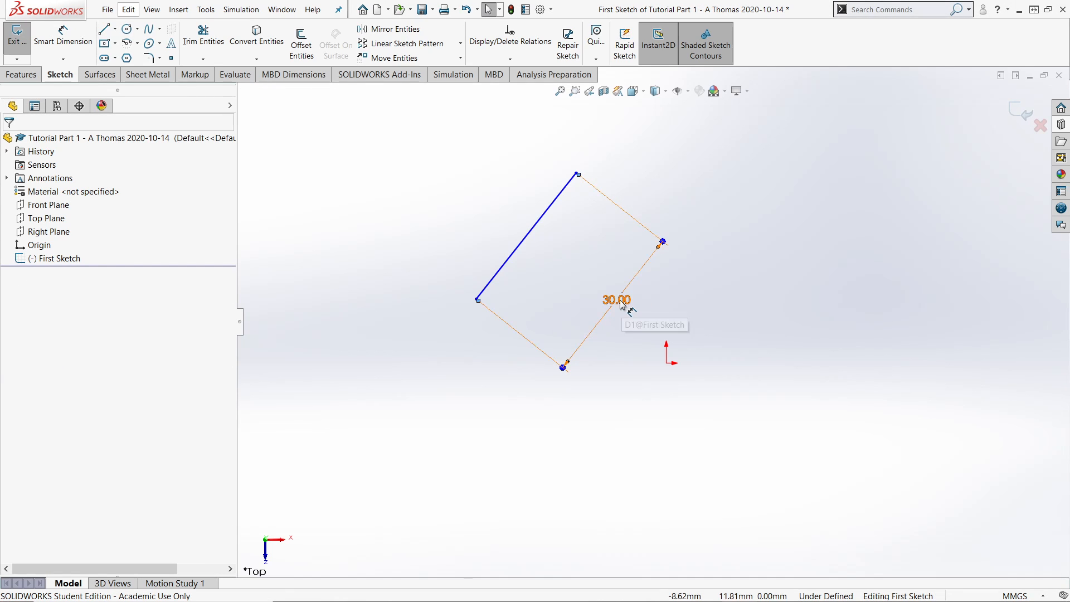
Delete the line's length dimension and undo the deletion
{"action": "left_click", "coordinate": [654, 251]}
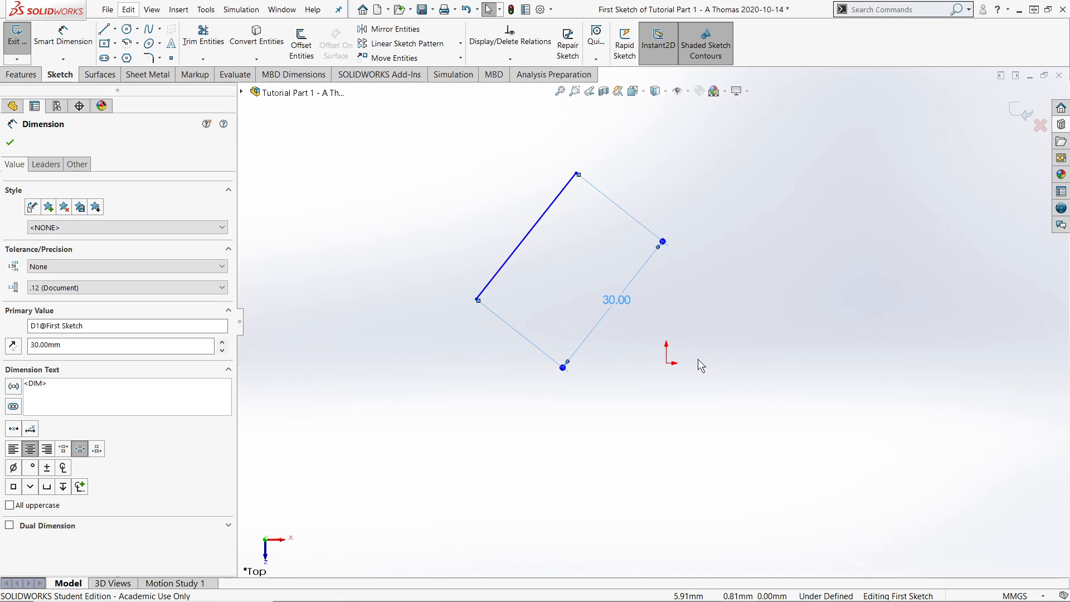
{"action": "key", "text": "Delete"}
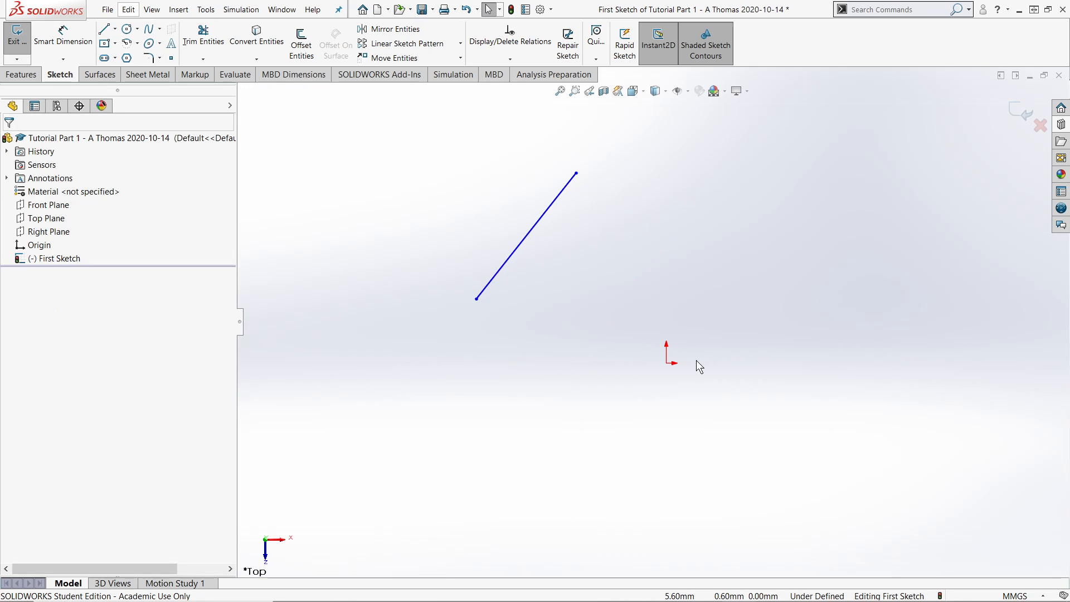
{"action": "key", "text": "ctrl+z"}
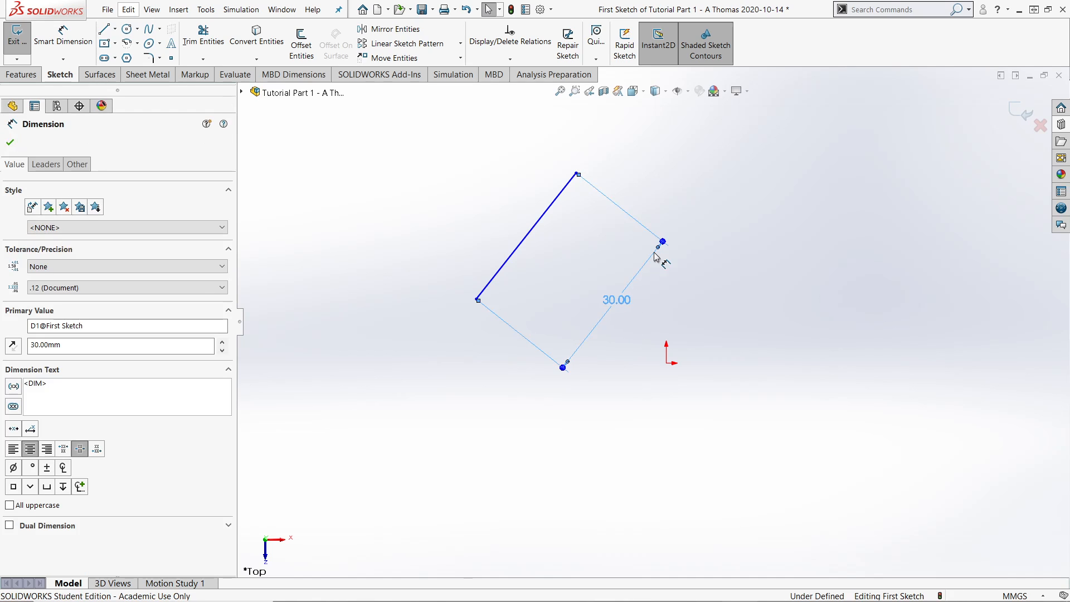
Delete the 30 mm length dimension from the line
{"action": "right_click", "coordinate": [658, 249]}
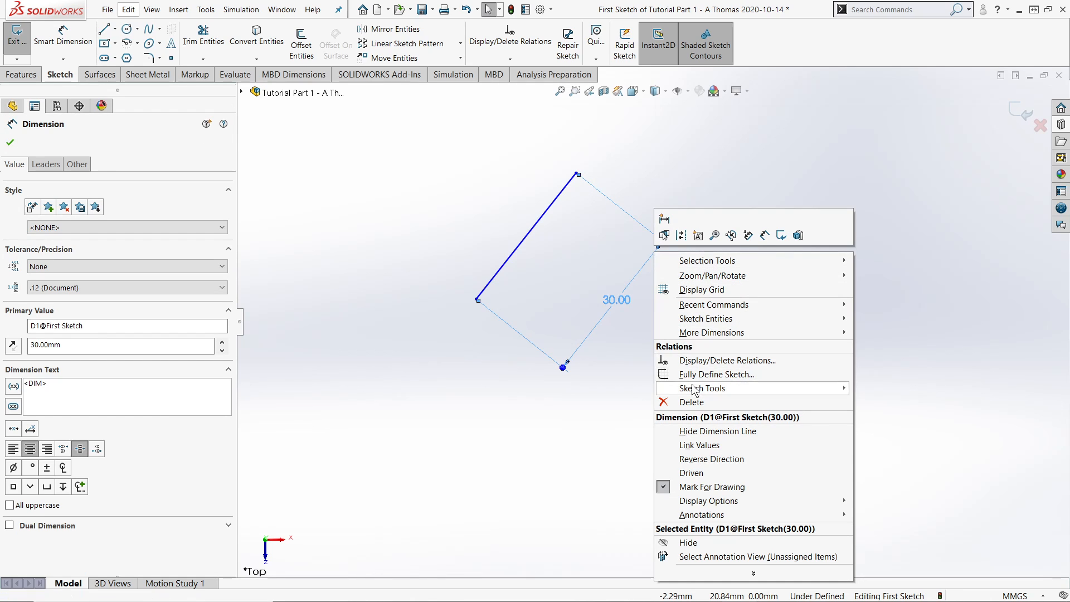
{"action": "left_click", "coordinate": [690, 402]}
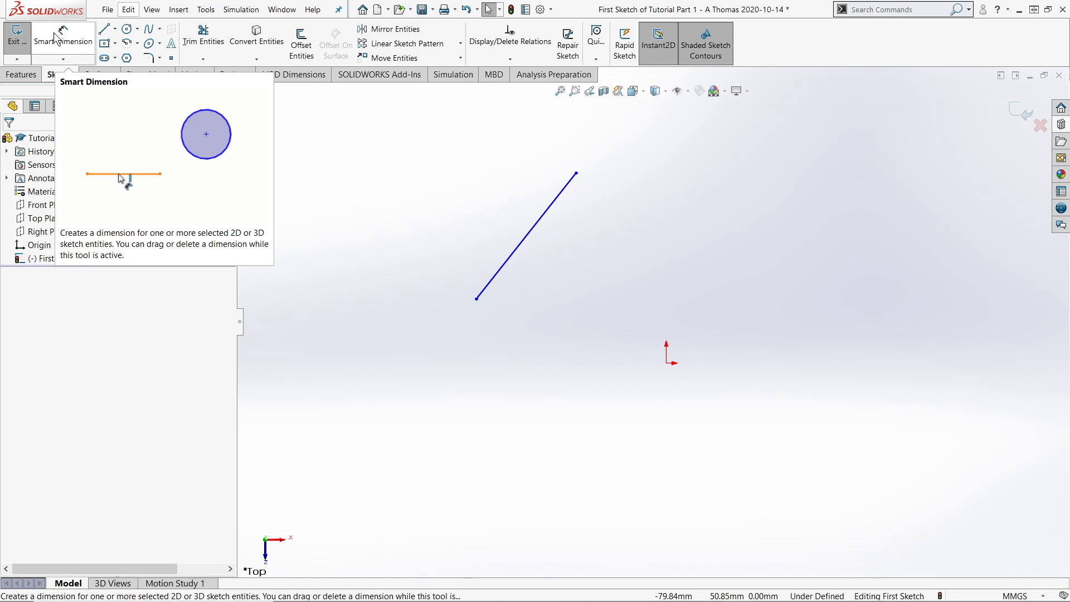
Sketch two connected lines from the existing line's upper endpoint: one sloping down about 35 mm, one vertically upward about 31 mm
{"action": "left_click", "coordinate": [104, 28]}
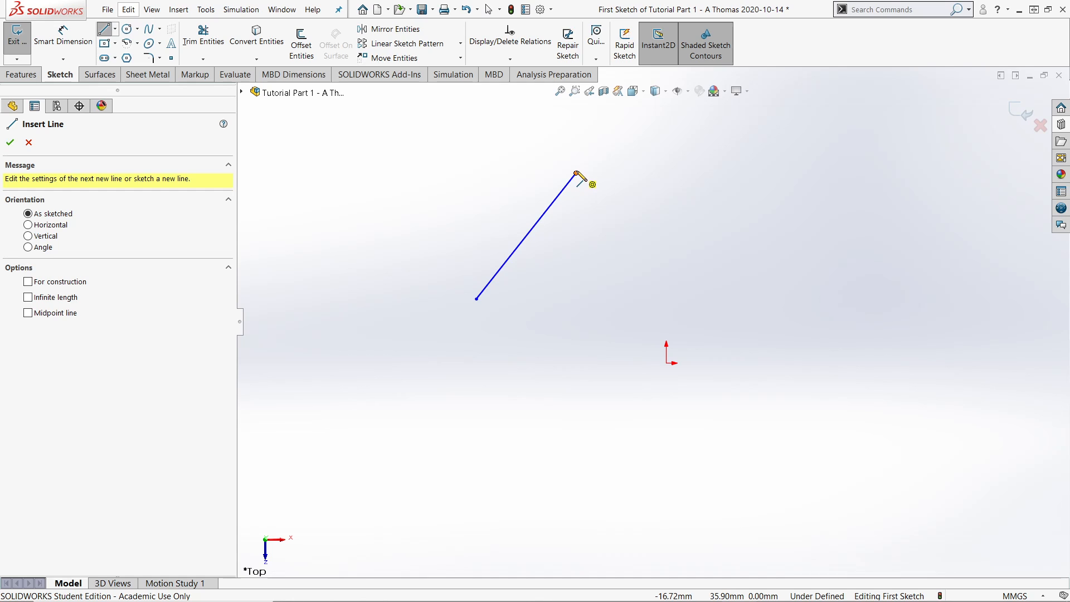
{"action": "left_click", "coordinate": [578, 174]}
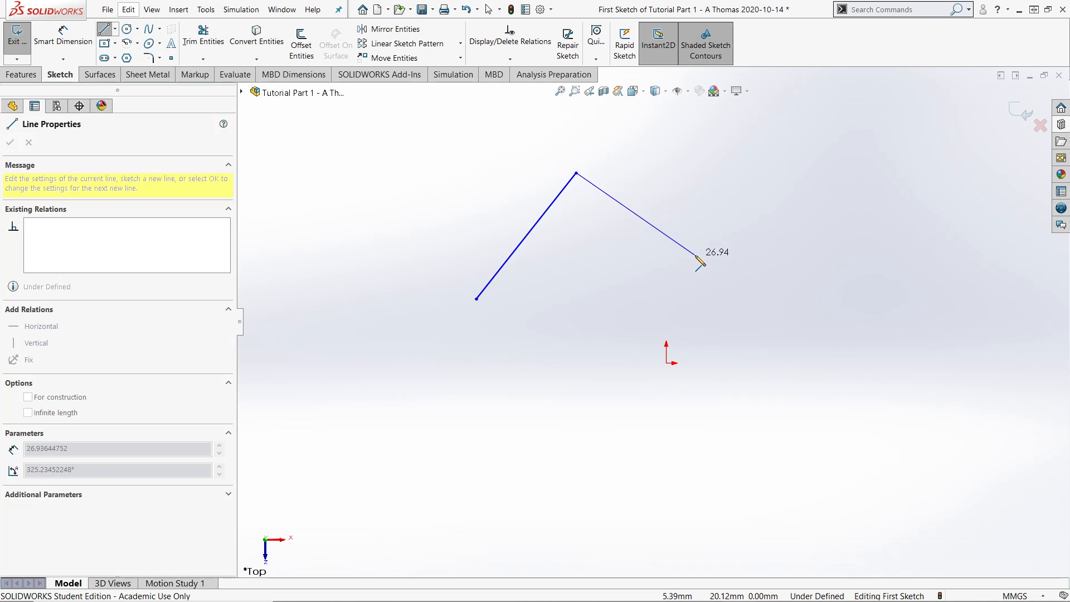
{"action": "left_click", "coordinate": [725, 285]}
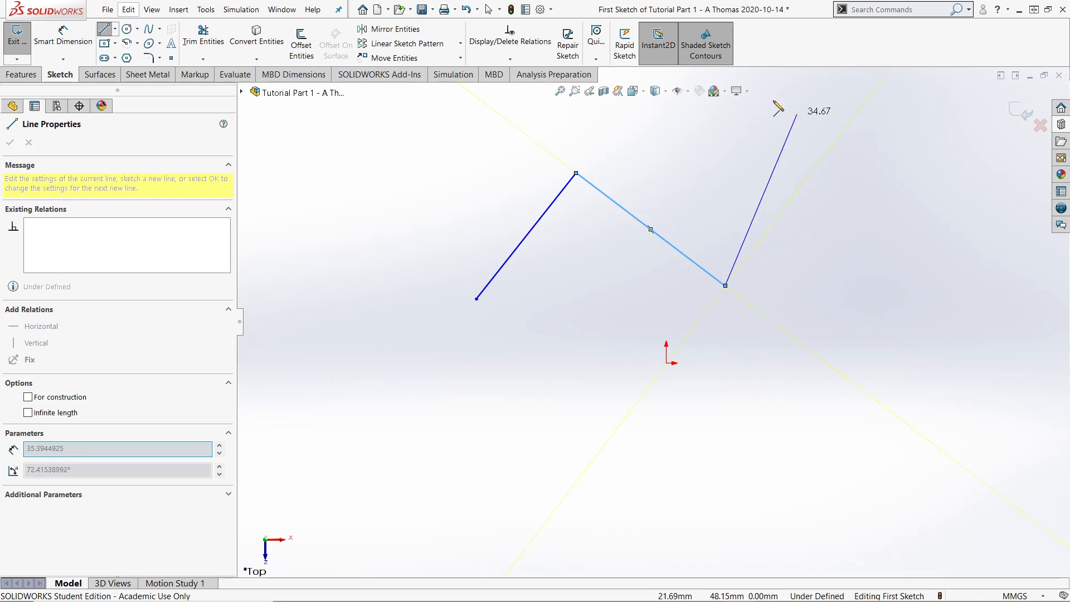
{"action": "left_click", "coordinate": [725, 118]}
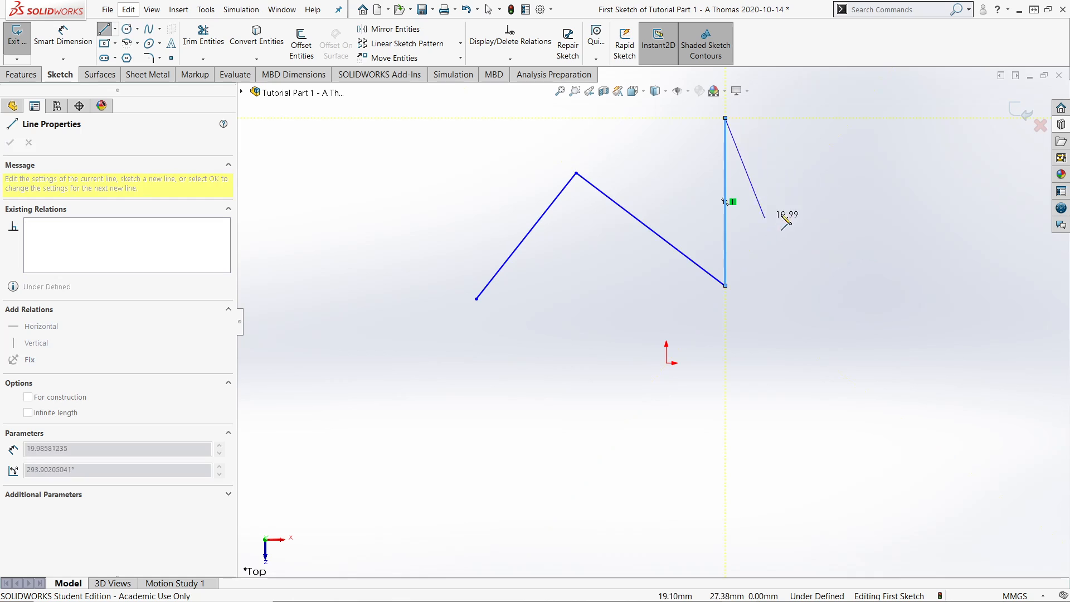
{"action": "key", "text": "Escape"}
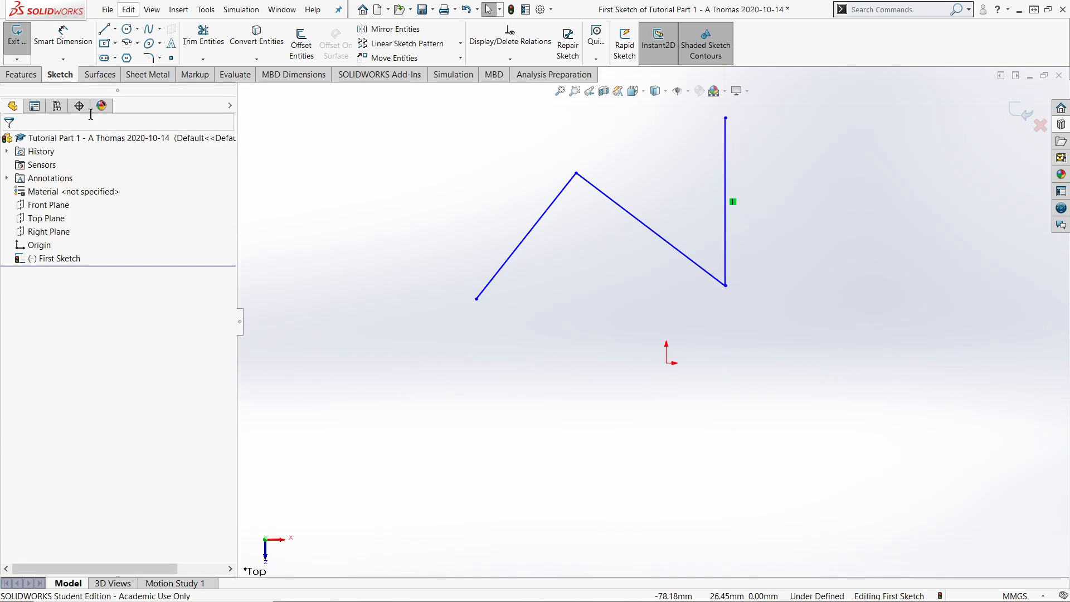
Dimension the first line's length between its two endpoints, placing it above and parallel to the line, and accept 30 mm
{"action": "left_click", "coordinate": [63, 35]}
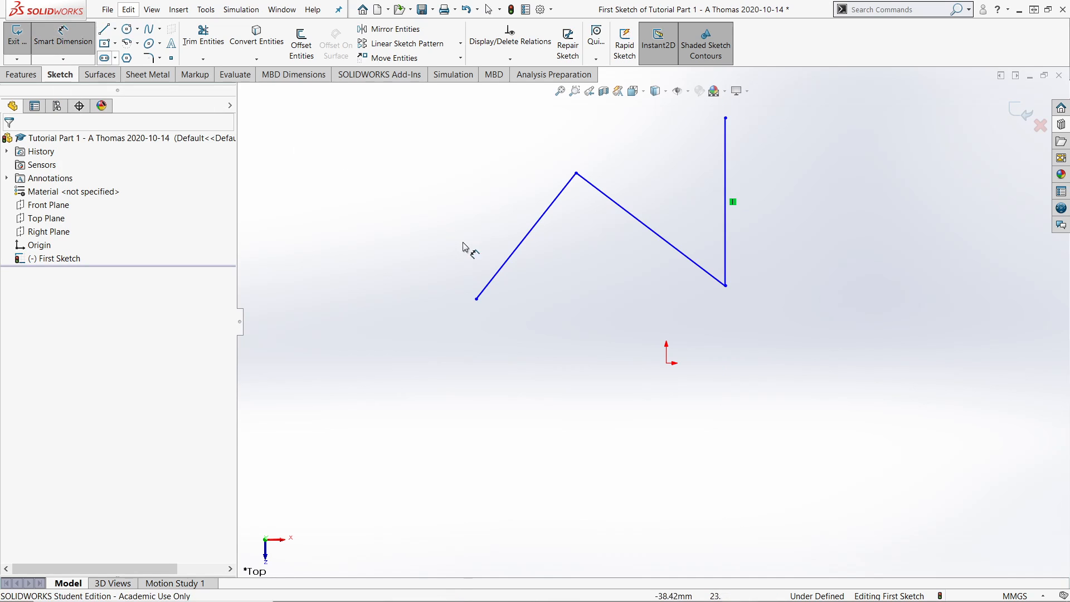
{"action": "left_click", "coordinate": [477, 300]}
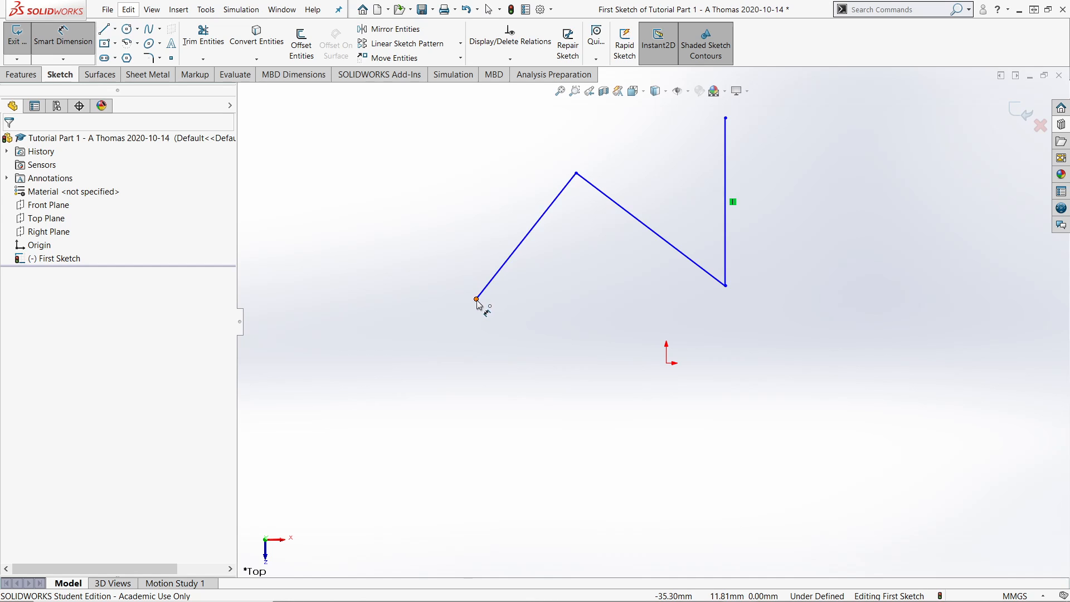
{"action": "left_click", "coordinate": [577, 174]}
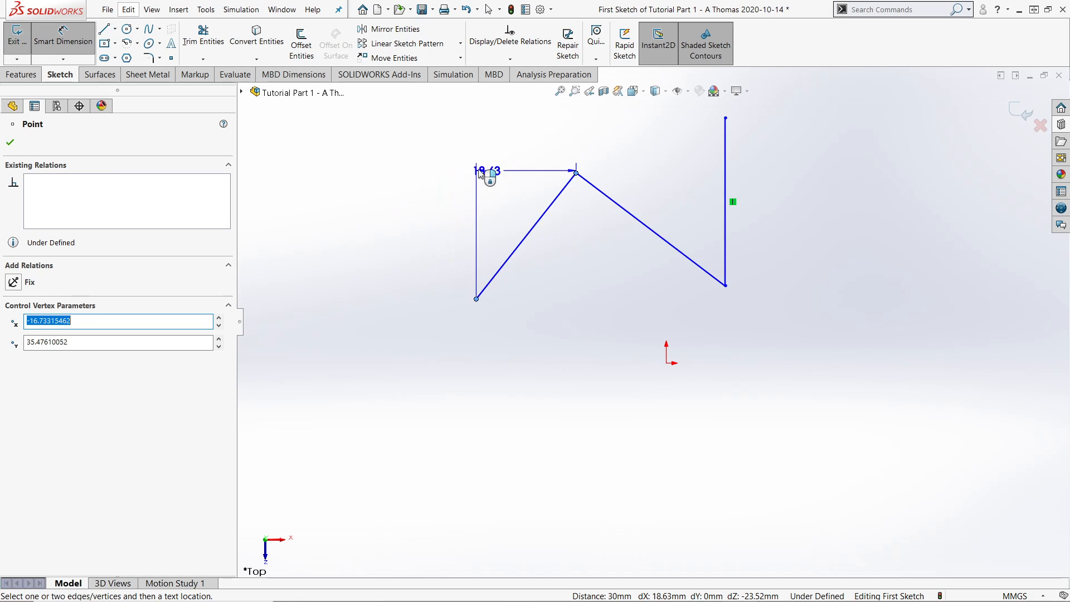
{"action": "left_click", "coordinate": [460, 172]}
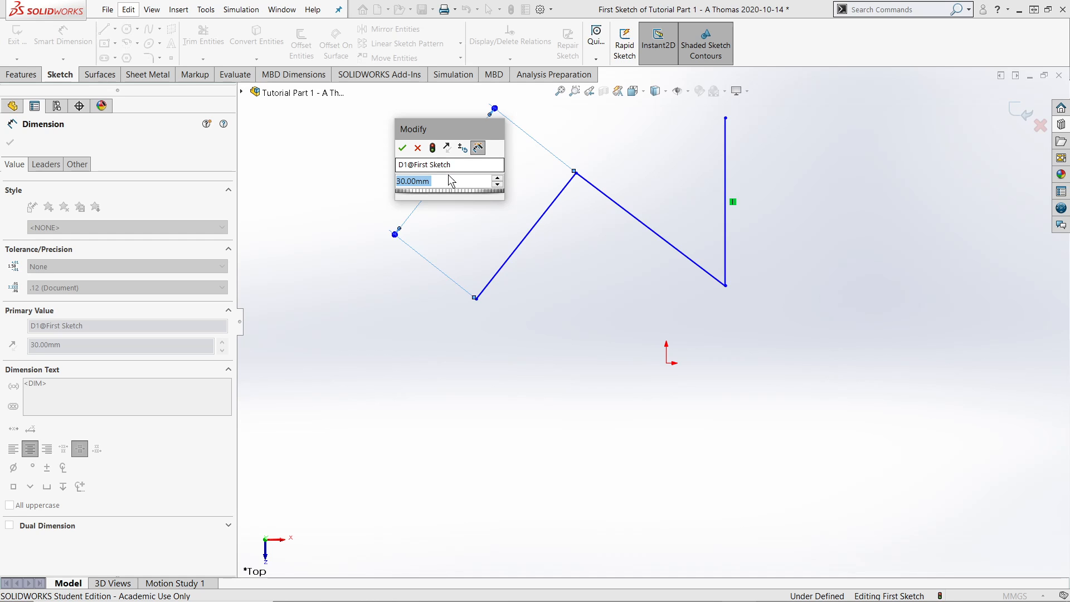
{"action": "key", "text": "Return"}
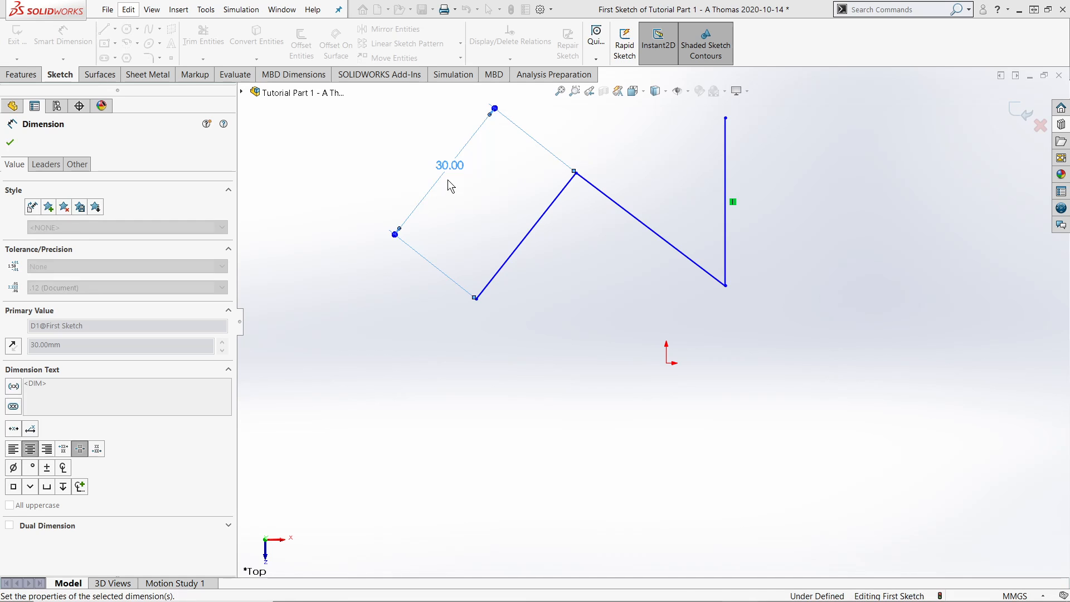
Dimension the middle line's length between its endpoints, placing it below the sketch, and set it to 35 mm
{"action": "left_click", "coordinate": [576, 173]}
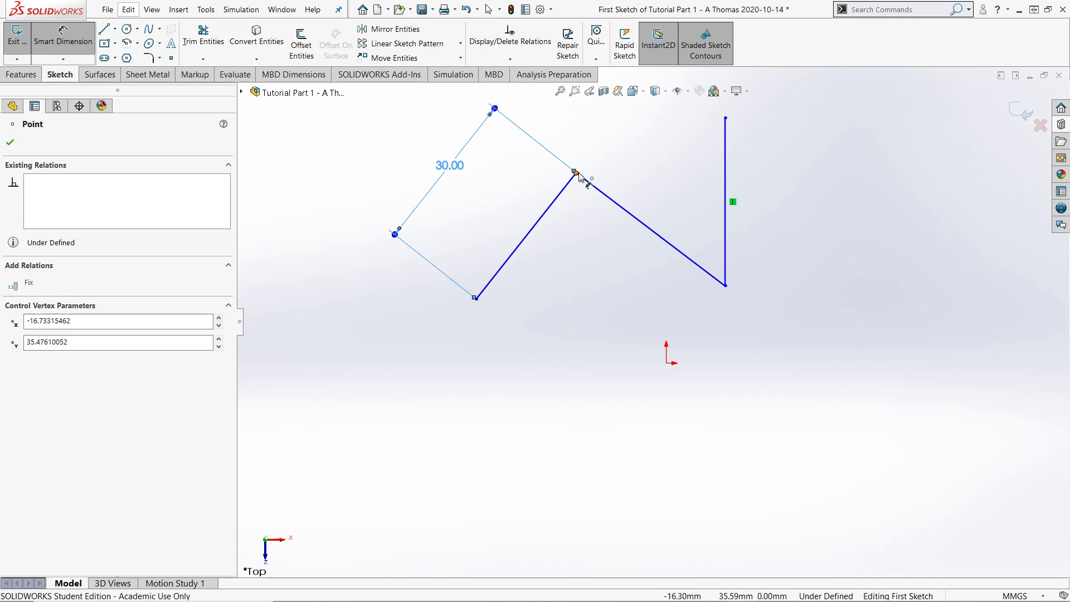
{"action": "left_click", "coordinate": [725, 286]}
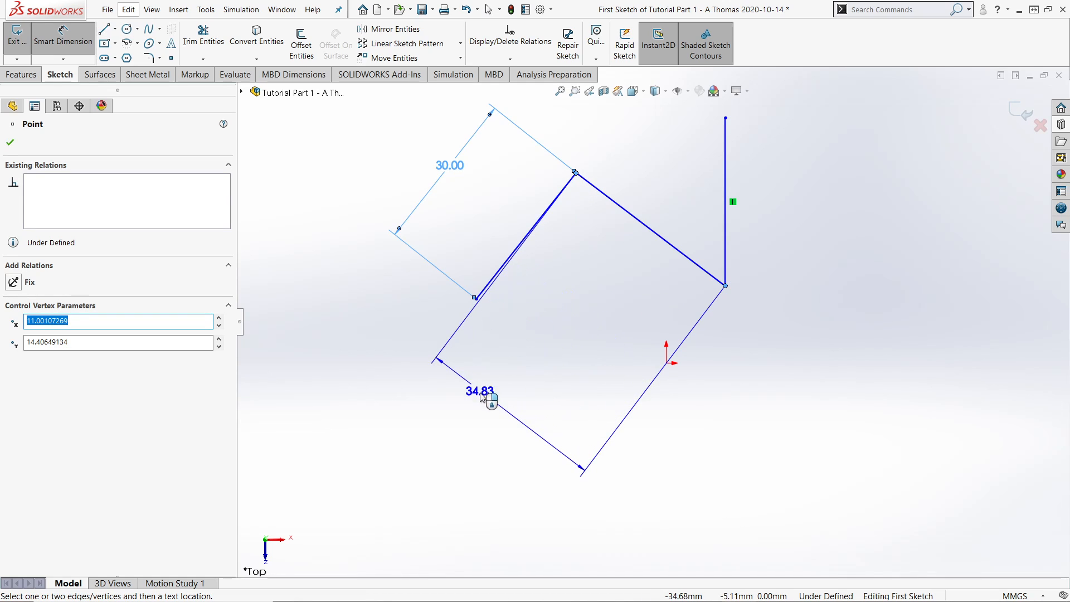
{"action": "left_click", "coordinate": [478, 404]}
{"action": "type", "text": "35"}
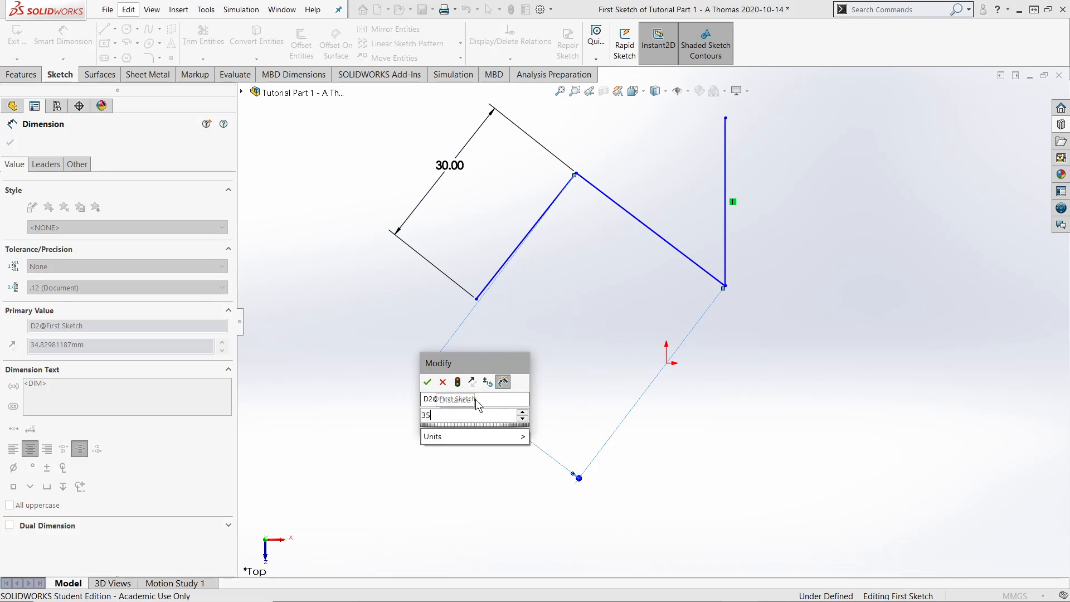
{"action": "key", "text": "Return"}
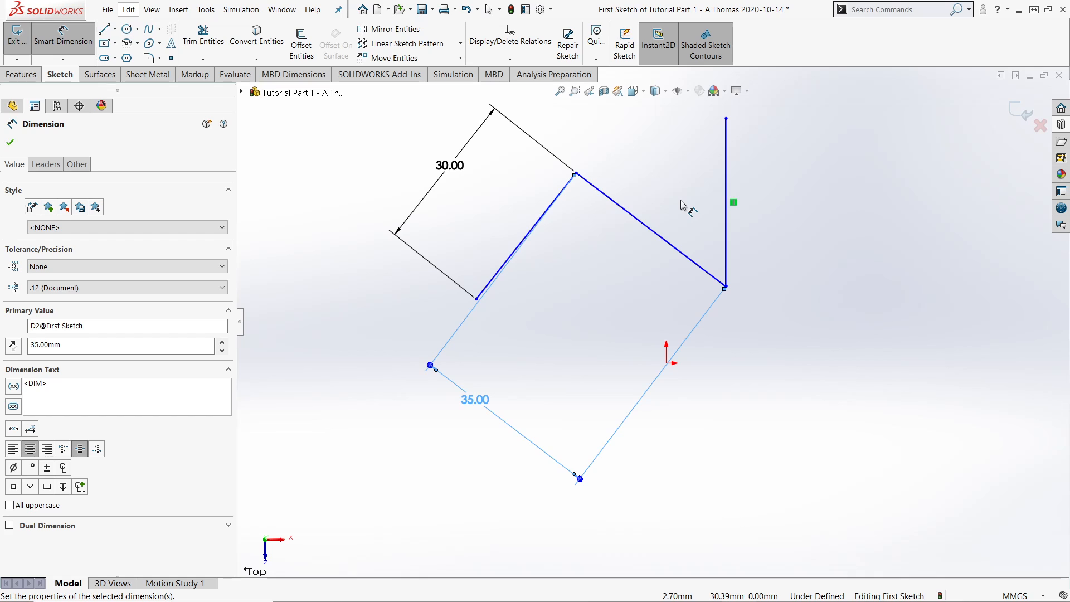
Dimension the angle between the middle line and the vertical line and set it to 45°
{"action": "left_click", "coordinate": [661, 238]}
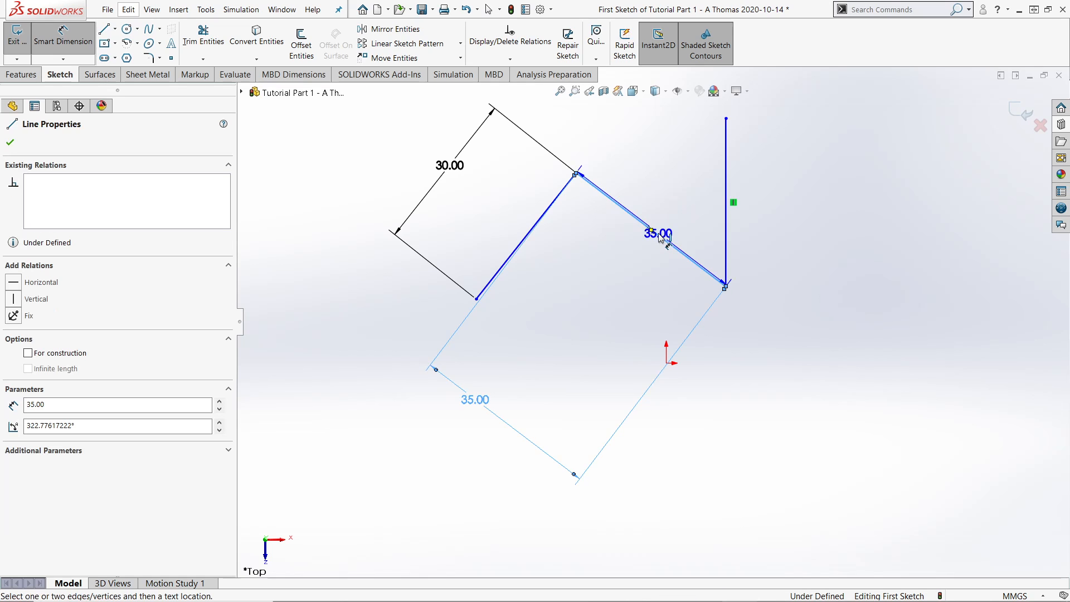
{"action": "left_click", "coordinate": [726, 179]}
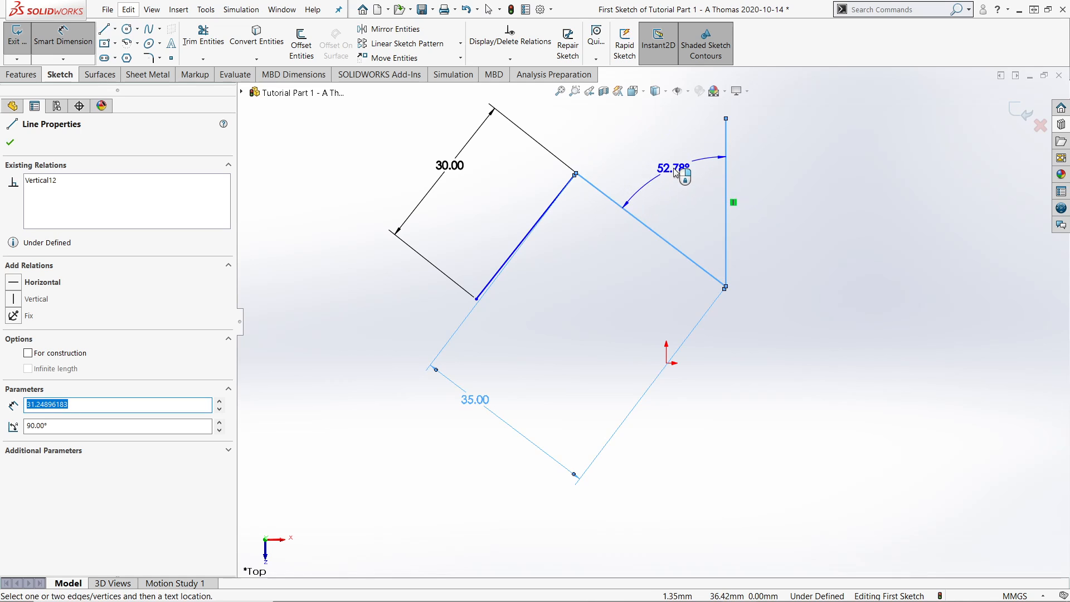
{"action": "left_click", "coordinate": [676, 171]}
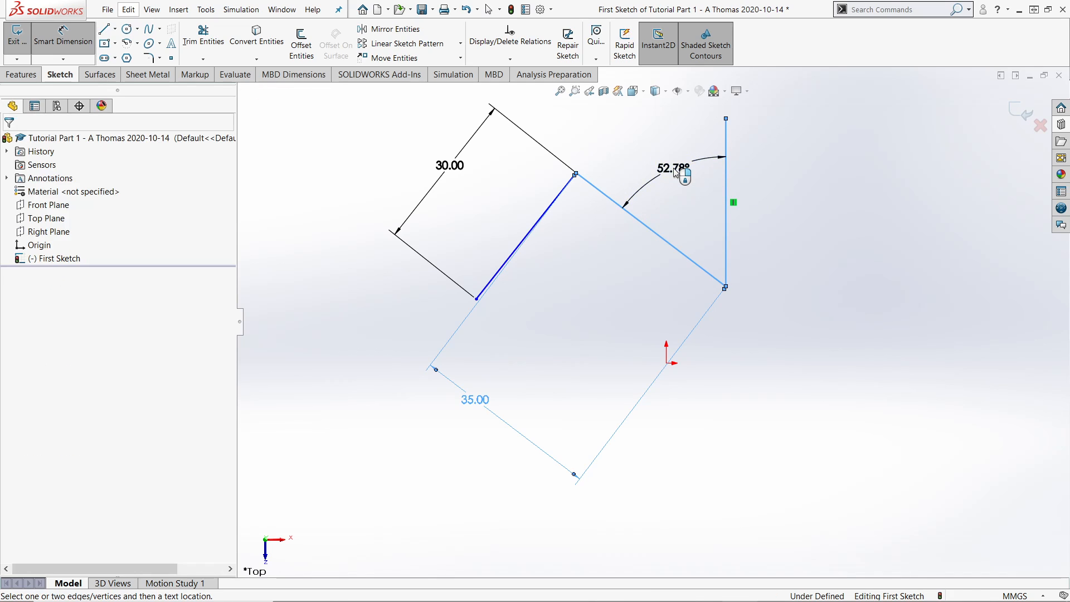
{"action": "type", "text": "45"}
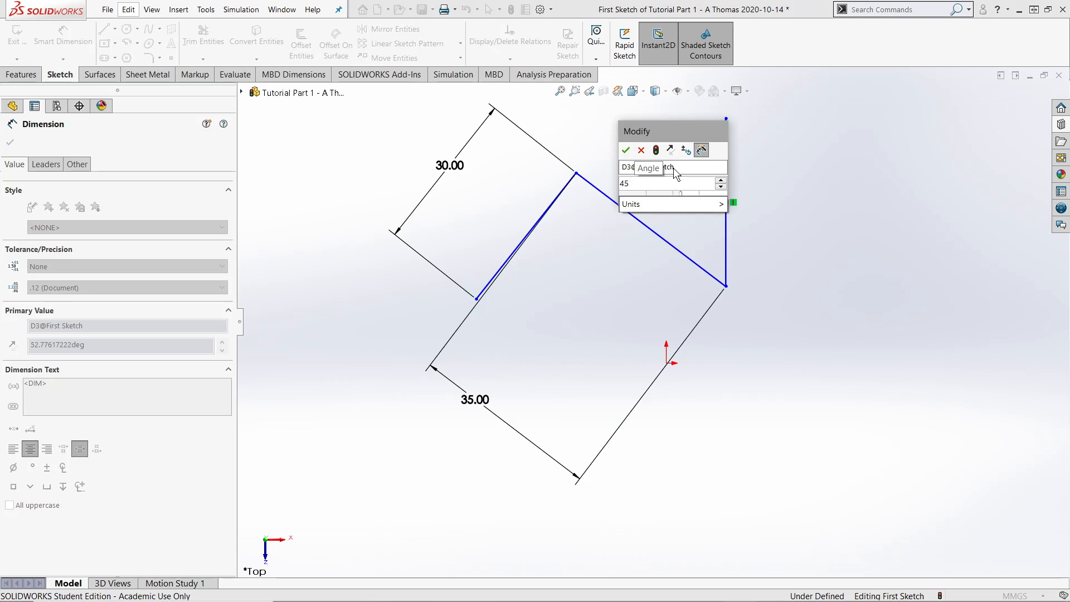
{"action": "key", "text": "Return"}
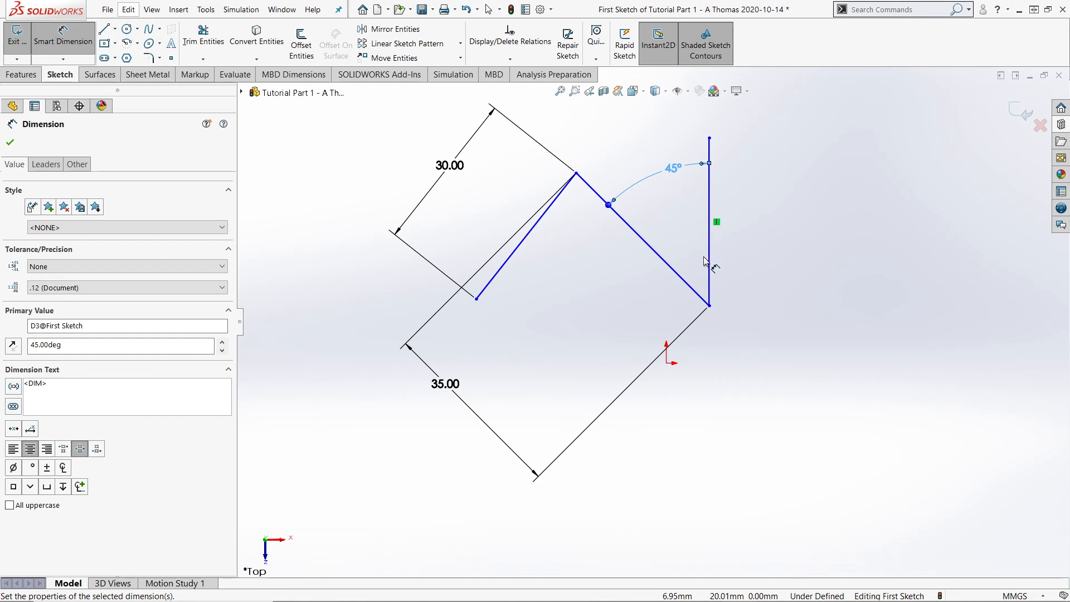
Undo the angle dimension and the middle line's change to 35 mm
{"action": "key", "text": "ctrl+z"}
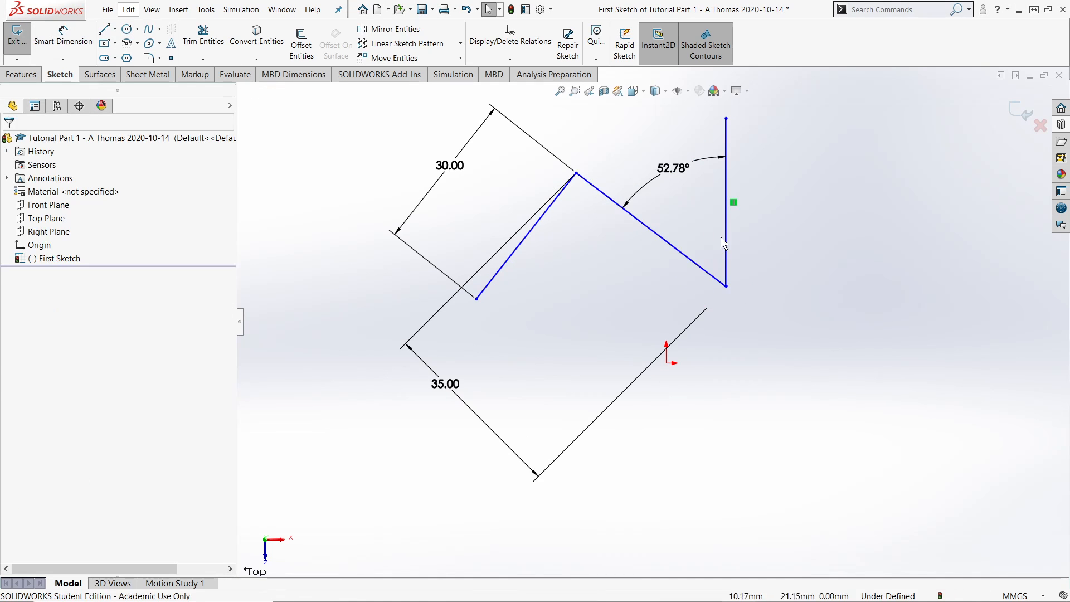
{"action": "key", "text": "ctrl+z"}
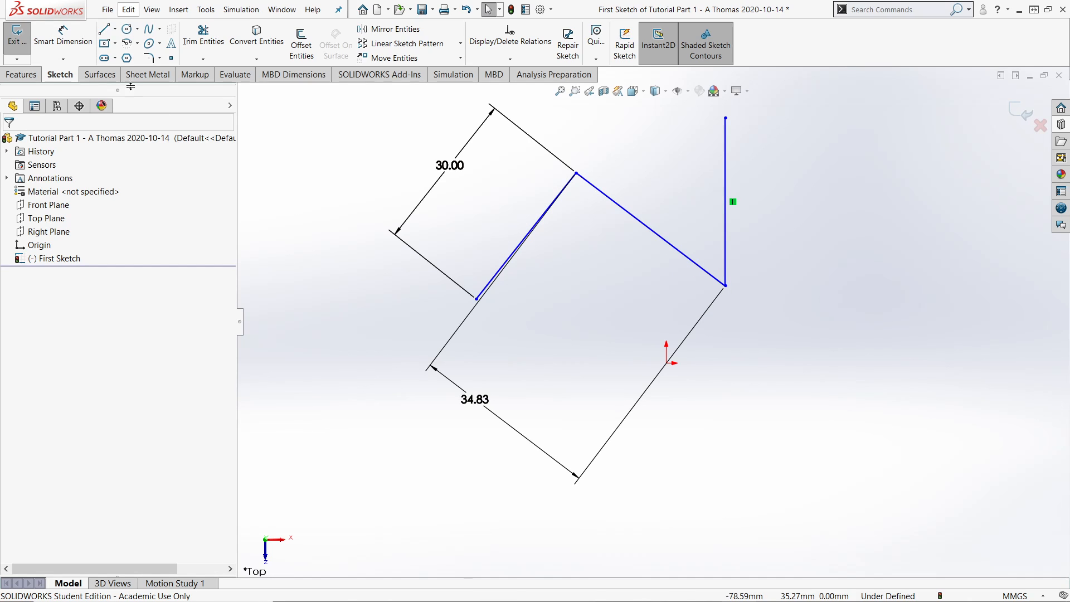
Try a three-point angle dimension using the middle line's two endpoints and the vertical line's upper endpoint, and cancel it
{"action": "left_click", "coordinate": [51, 36]}
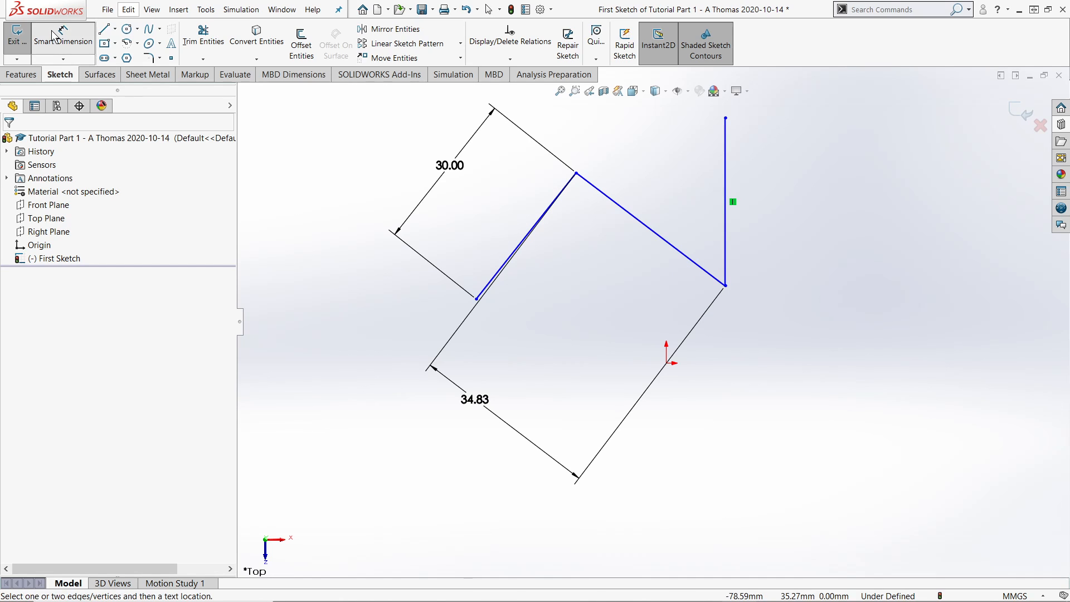
{"action": "left_click", "coordinate": [576, 174]}
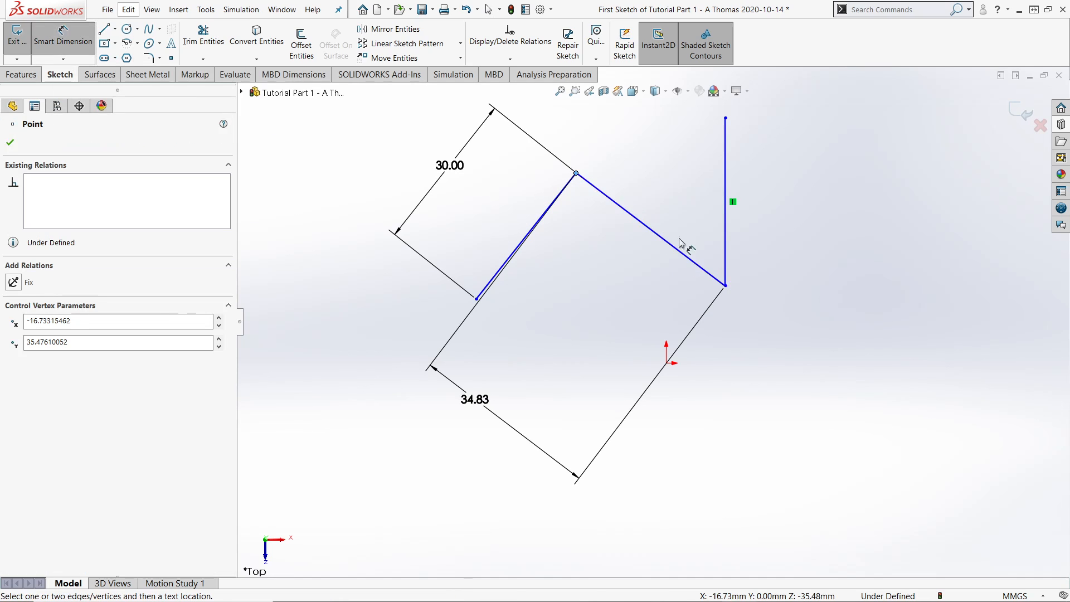
{"action": "left_click", "coordinate": [726, 286]}
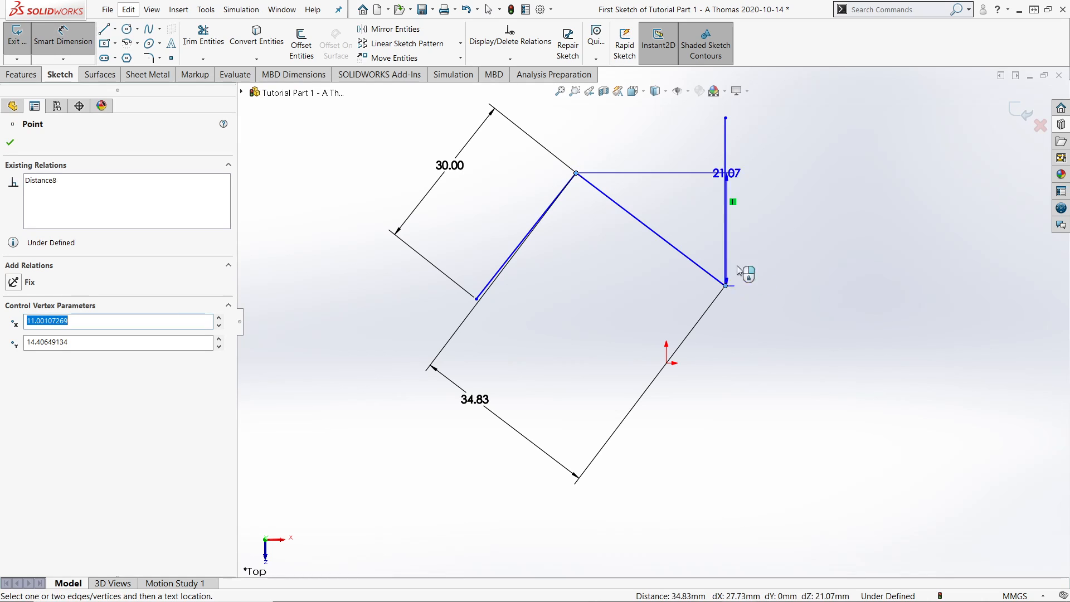
{"action": "left_click", "coordinate": [725, 118]}
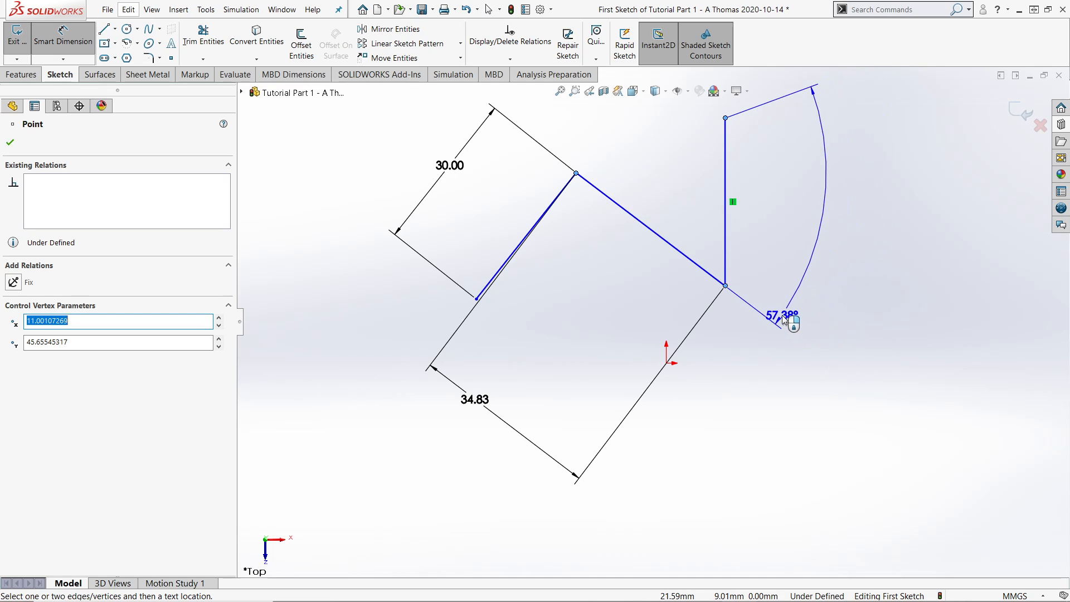
{"action": "key", "text": "Escape"}
{"action": "left_click", "coordinate": [658, 234]}
{"action": "key", "text": "Escape"}
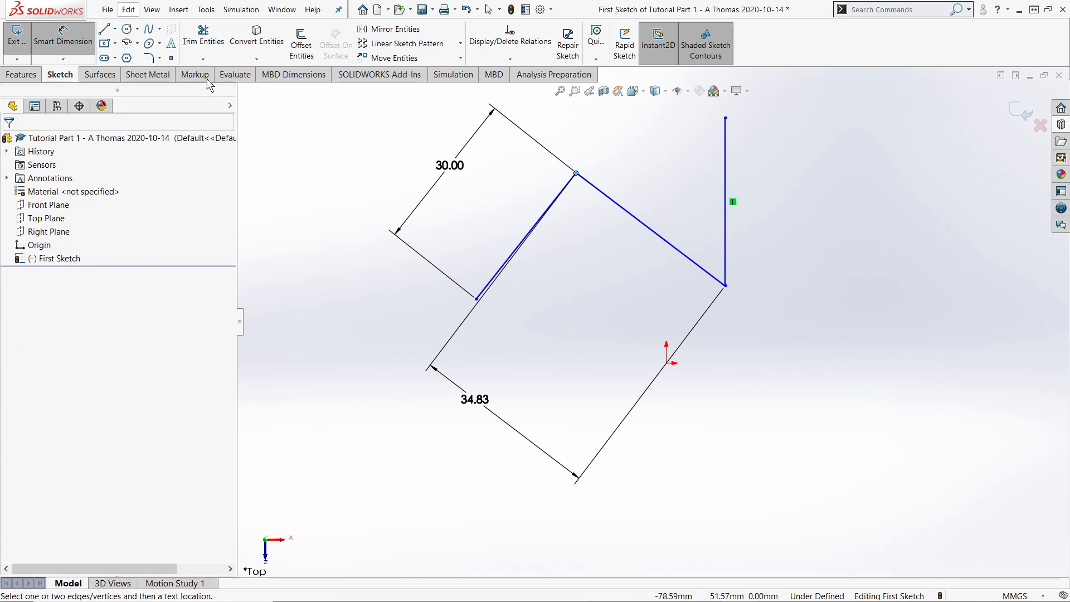
Try to dimension the distance between the upper endpoints of the first line and the vertical line, and cancel it
{"action": "left_click", "coordinate": [576, 173]}
{"action": "left_click", "coordinate": [726, 118]}
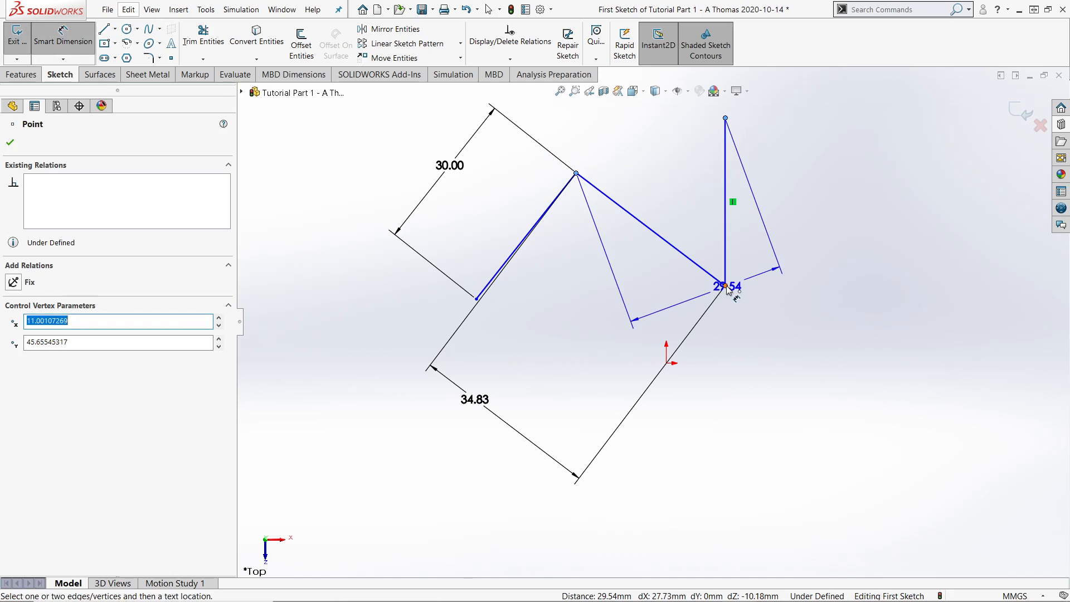
{"action": "left_click", "coordinate": [701, 182]}
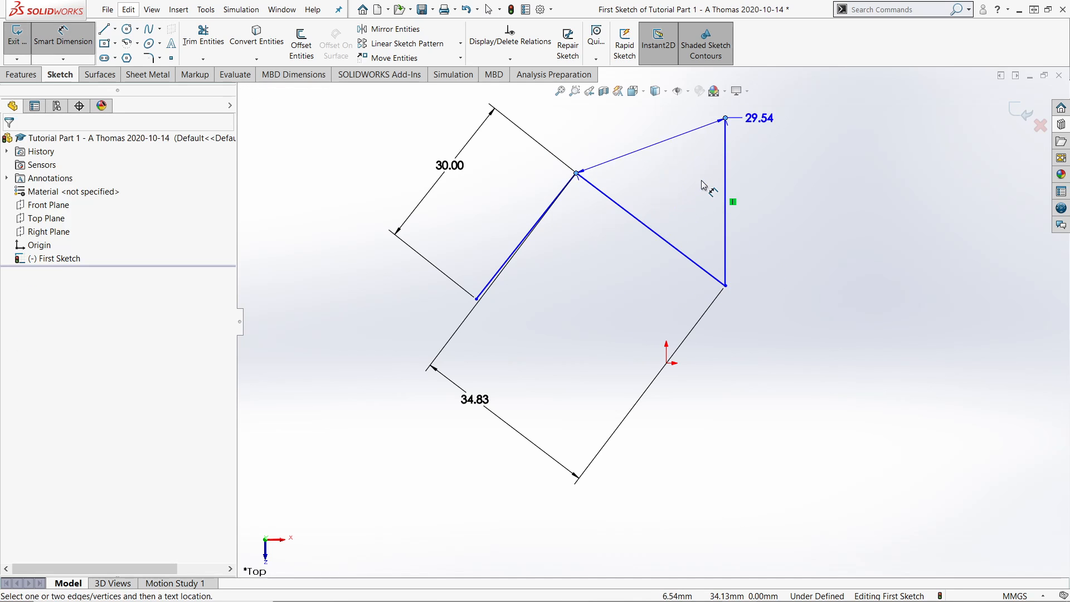
{"action": "key", "text": "Escape"}
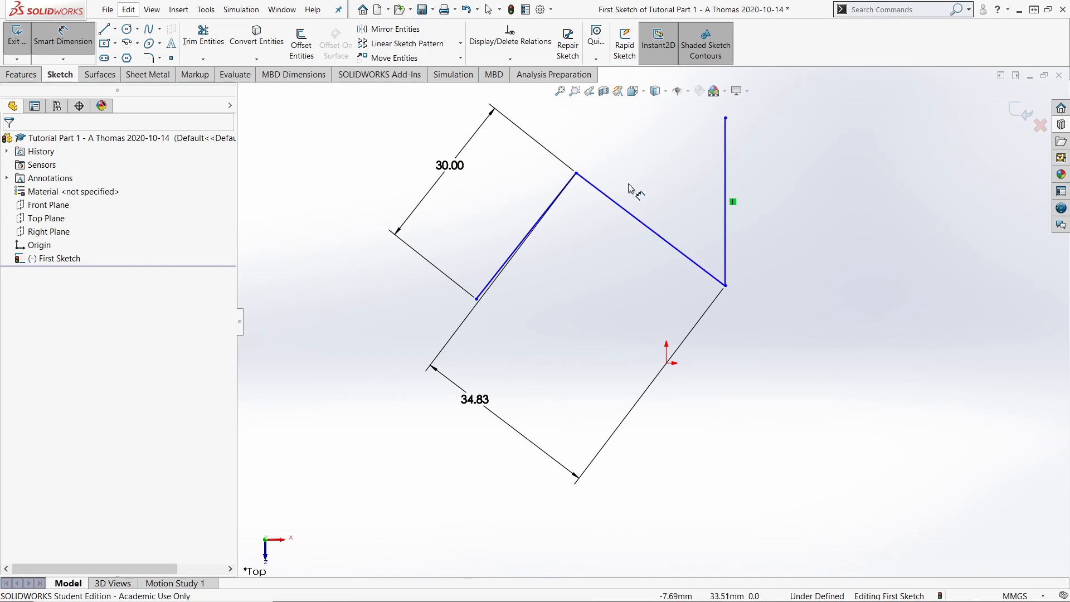
Preview the angle dimension between the middle and vertical lines at different placements, and cancel without placing it
{"action": "left_click", "coordinate": [633, 217]}
{"action": "left_click", "coordinate": [726, 165]}
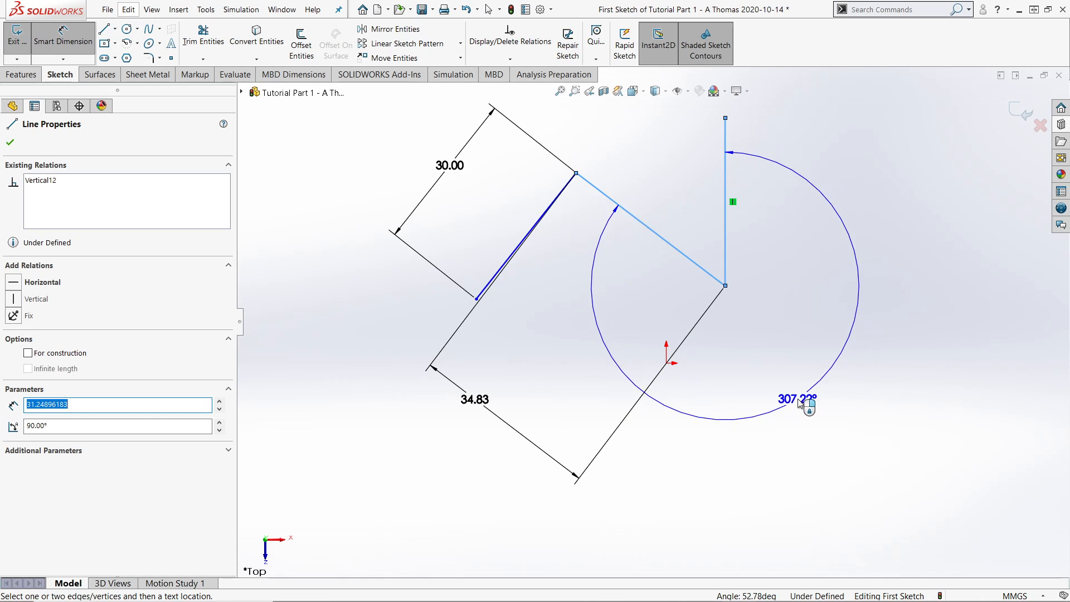
{"action": "key", "text": "Escape"}
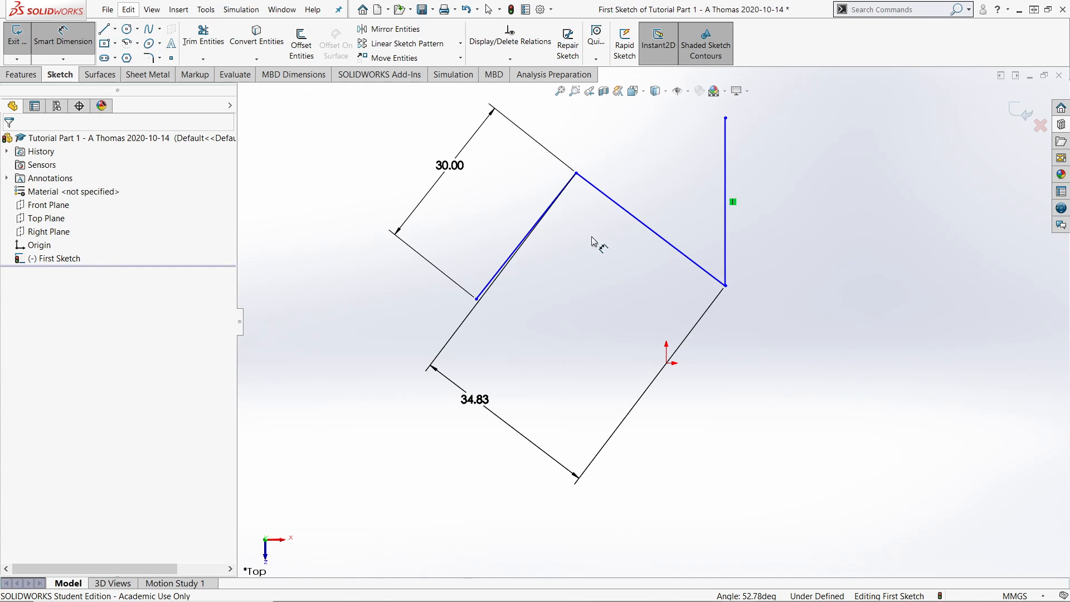
{"action": "key", "text": "Escape"}
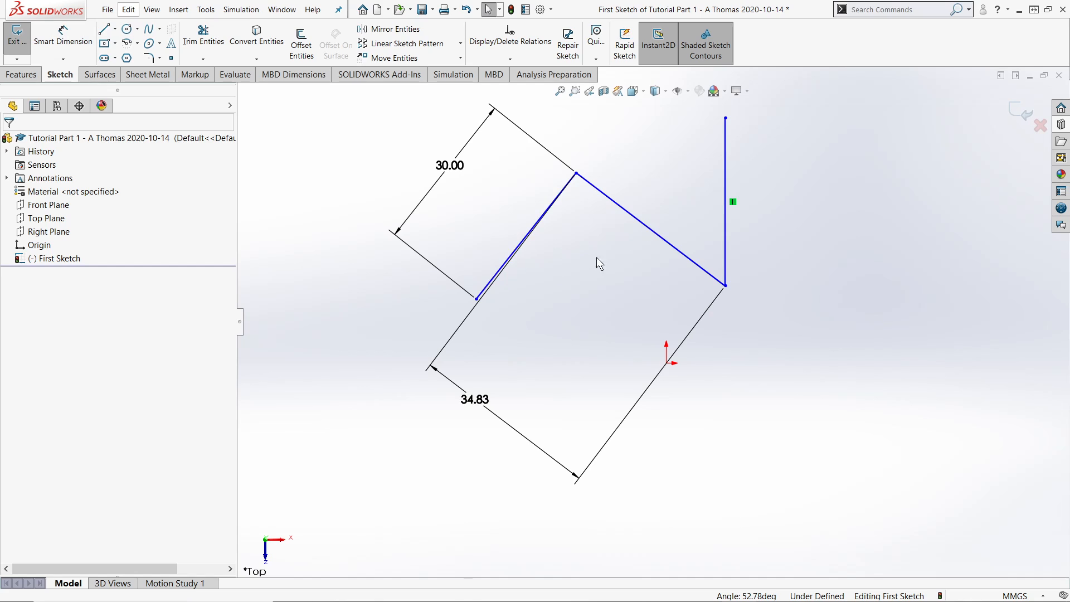
Add a Perpendicular relation between the first line and the middle line
{"action": "left_click", "coordinate": [485, 287]}
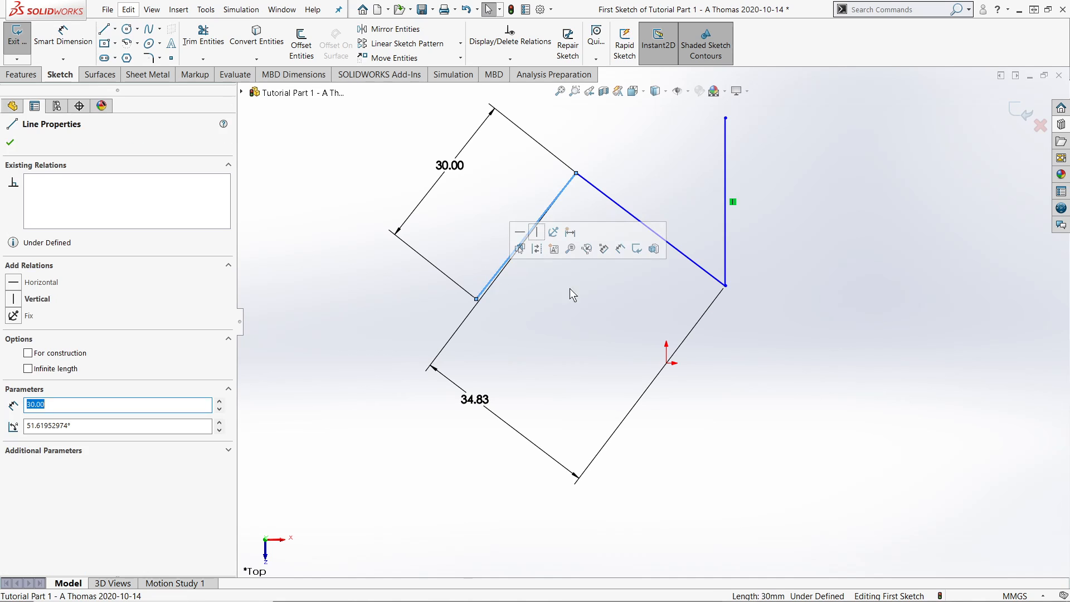
{"action": "left_click", "coordinate": [678, 254], "text": "ctrl"}
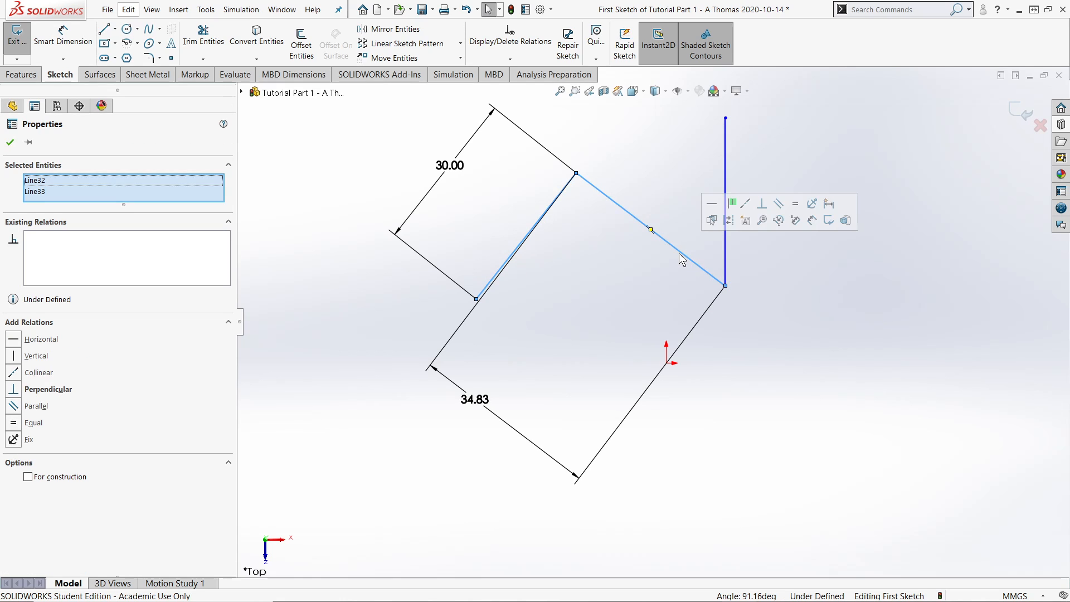
{"action": "left_click", "coordinate": [54, 394]}
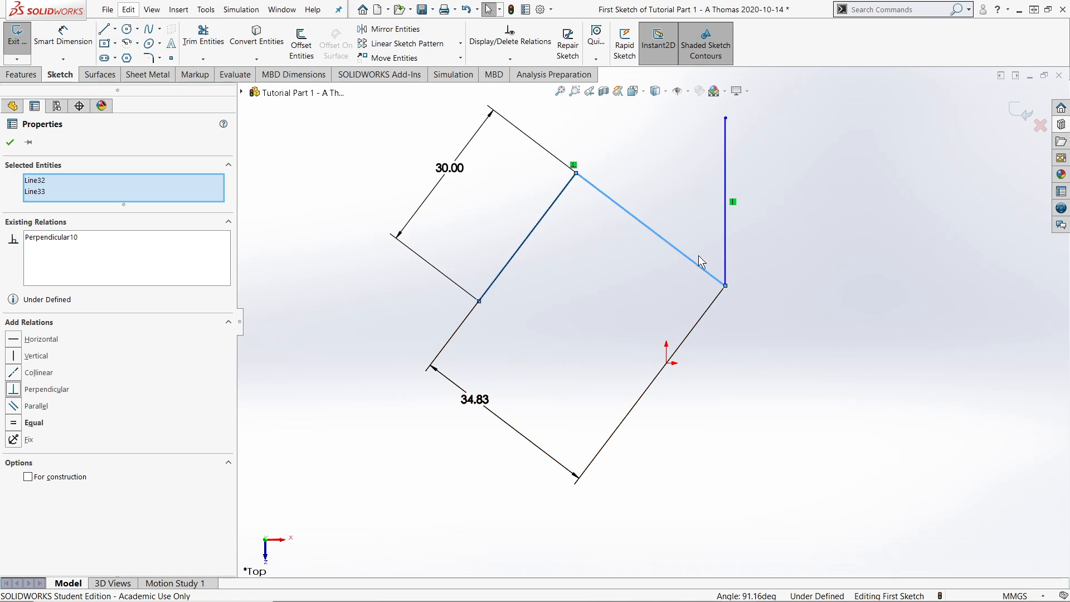
{"action": "left_click", "coordinate": [811, 240]}
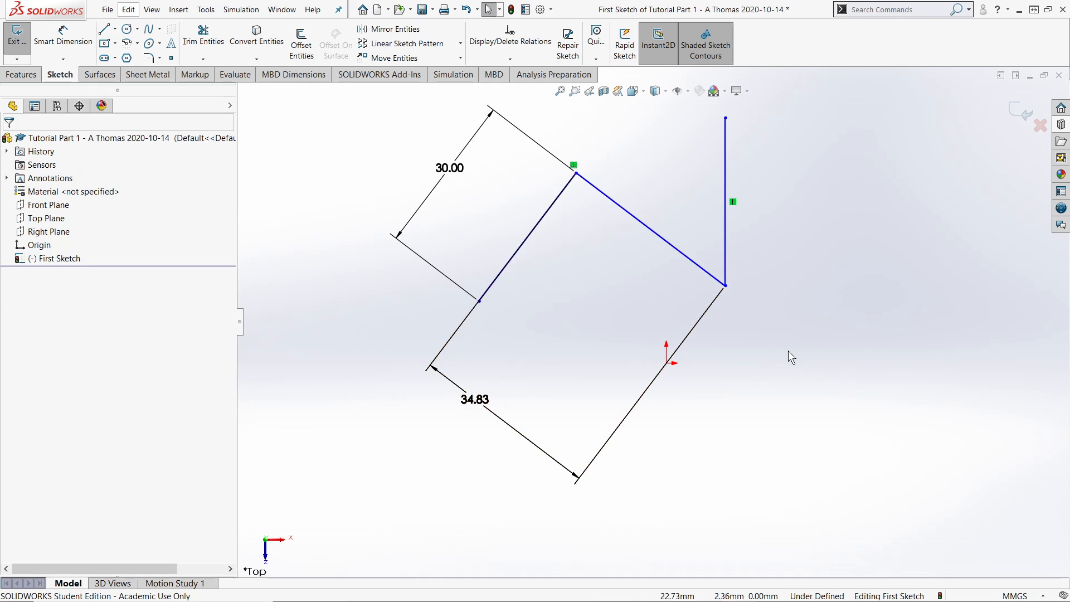
Move the middle line's length dimension from below the sketch to just above the line
{"action": "left_click", "coordinate": [494, 394]}
{"action": "left_click_drag", "start_coordinate": [493, 393], "coordinate": [681, 186]}
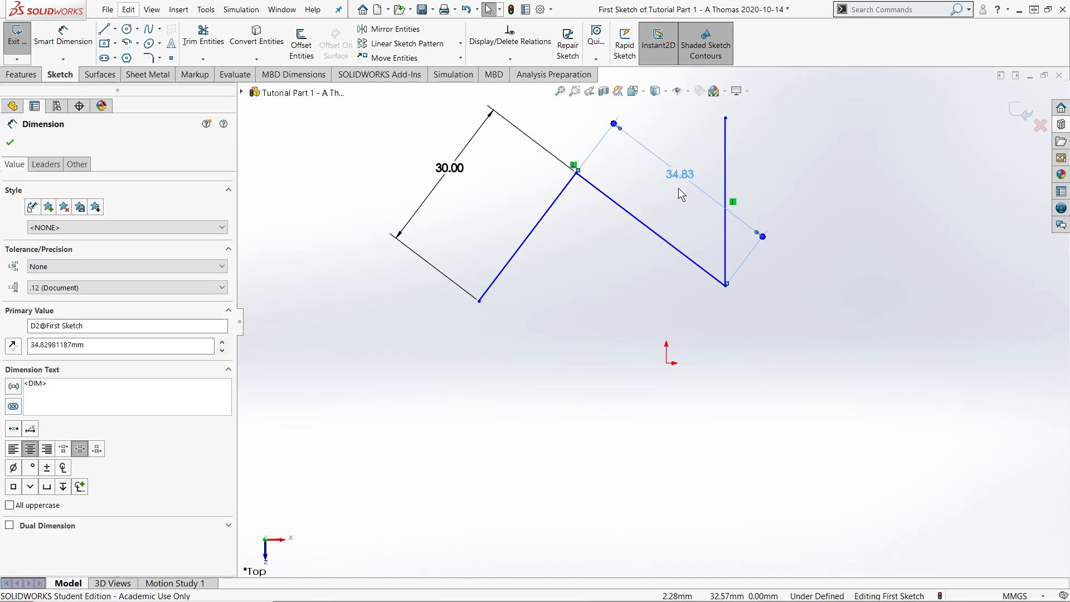
Set the aligned dimension of the middle diagonal line to 35 mm
{"action": "double_click", "coordinate": [679, 174]}
{"action": "type", "text": "35"}
{"action": "key", "text": "Return"}
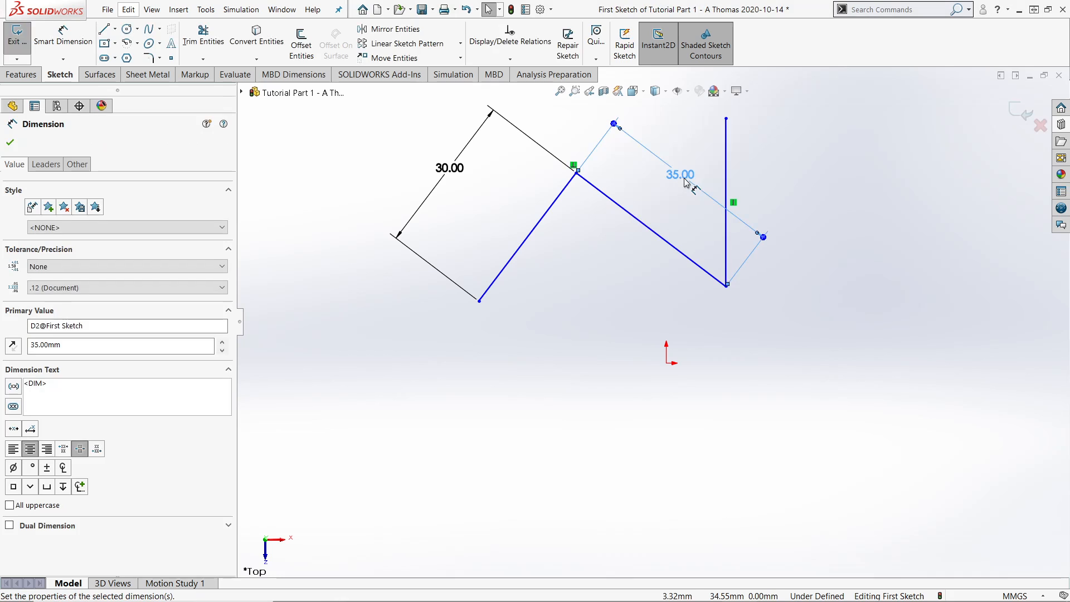
{"action": "key", "text": "Escape"}
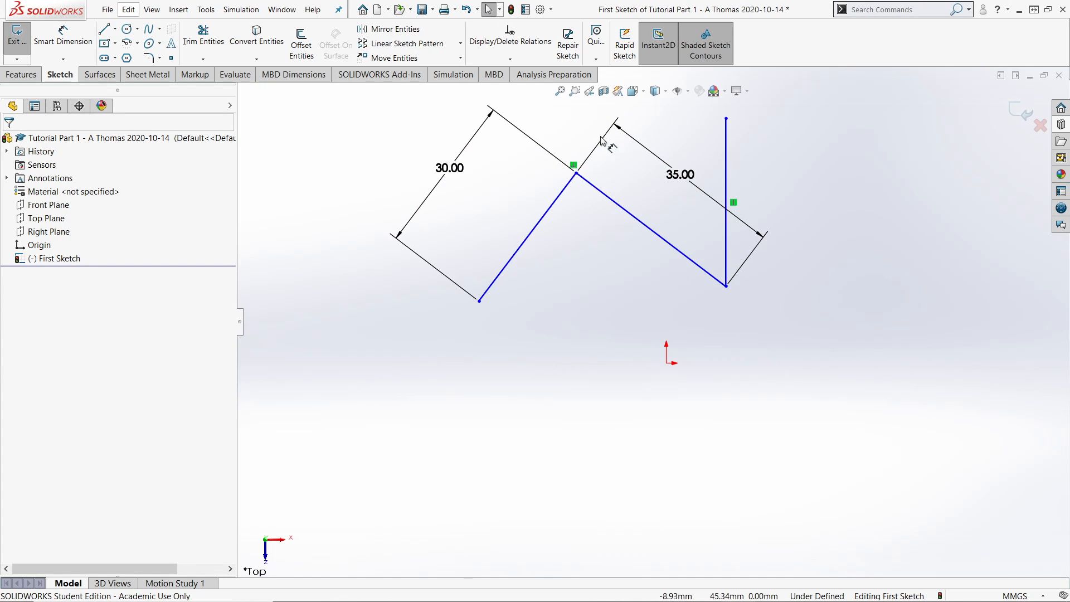
{"action": "scroll", "coordinate": [648, 169], "scroll_direction": "up", "scroll_amount": 2}
{"action": "scroll", "coordinate": [645, 228], "scroll_direction": "down", "scroll_amount": 2}
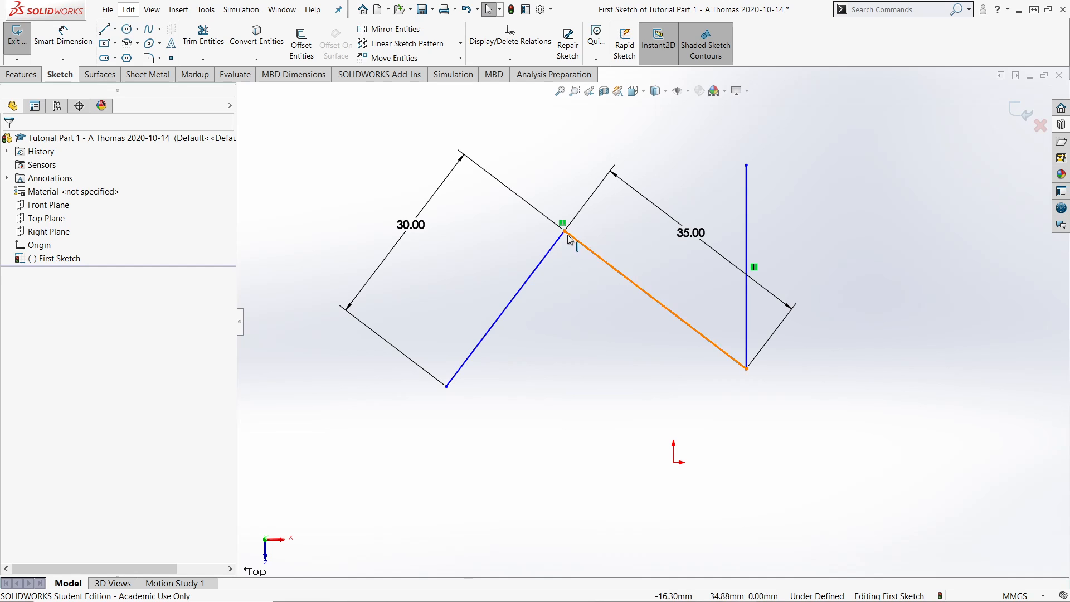
{"action": "key", "text": "alt+Tab"}
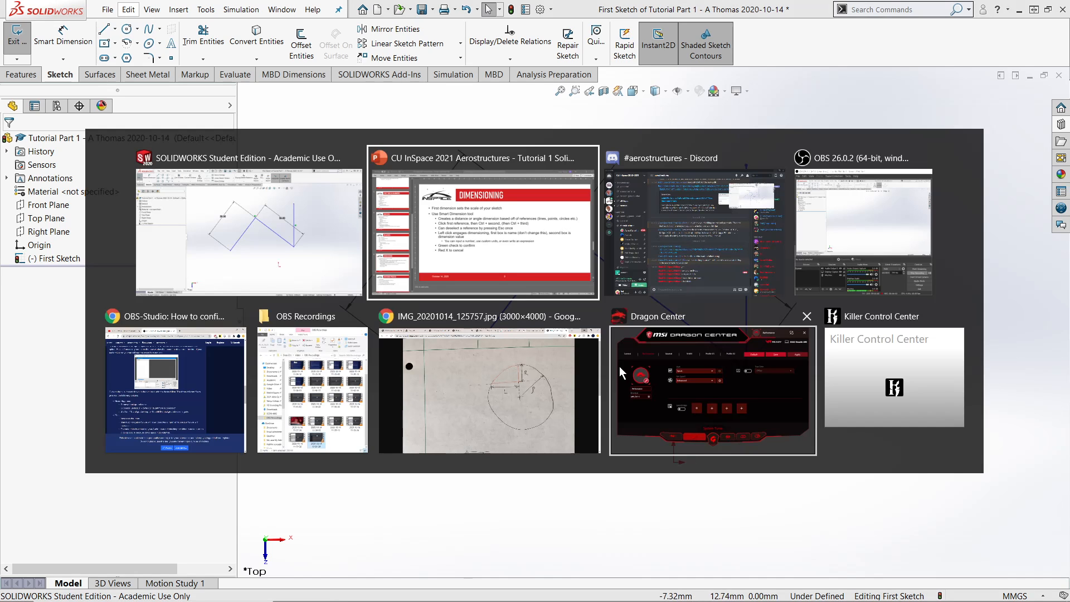
{"action": "left_click", "coordinate": [687, 219]}
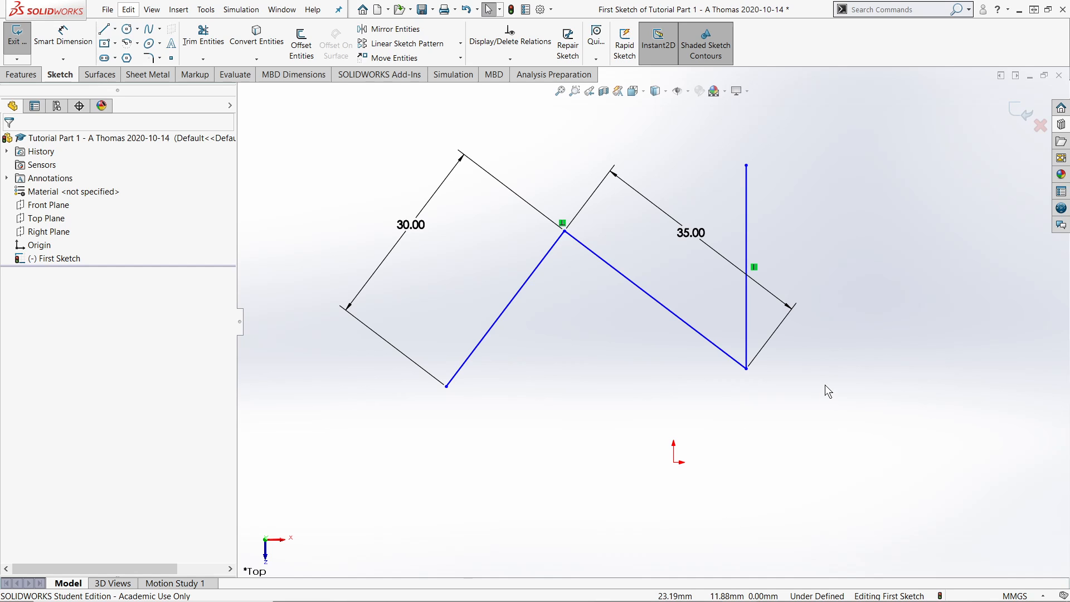
Delete all lines and dimensions from the sketch and draw a single diagonal line about 33 mm long
{"action": "mouse_move", "coordinate": [865, 439]}
{"action": "left_mouse_down"}
{"action": "mouse_move", "coordinate": [537, 142]}
{"action": "mouse_move", "coordinate": [338, 118]}
{"action": "left_mouse_up"}
{"action": "key", "text": "Delete"}
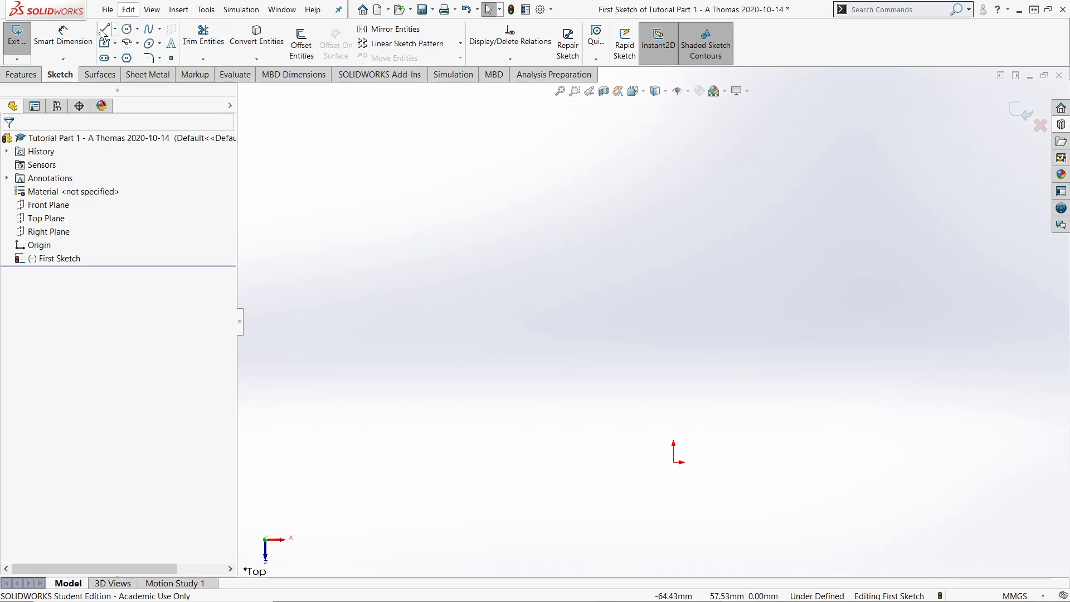
{"action": "left_click", "coordinate": [452, 343]}
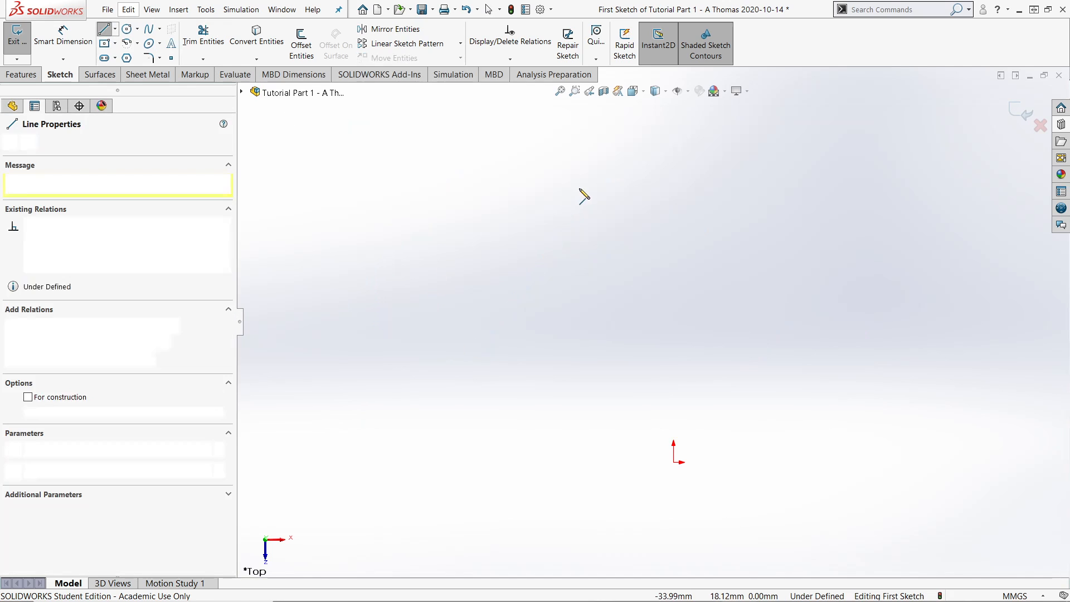
{"action": "key", "text": "Escape"}
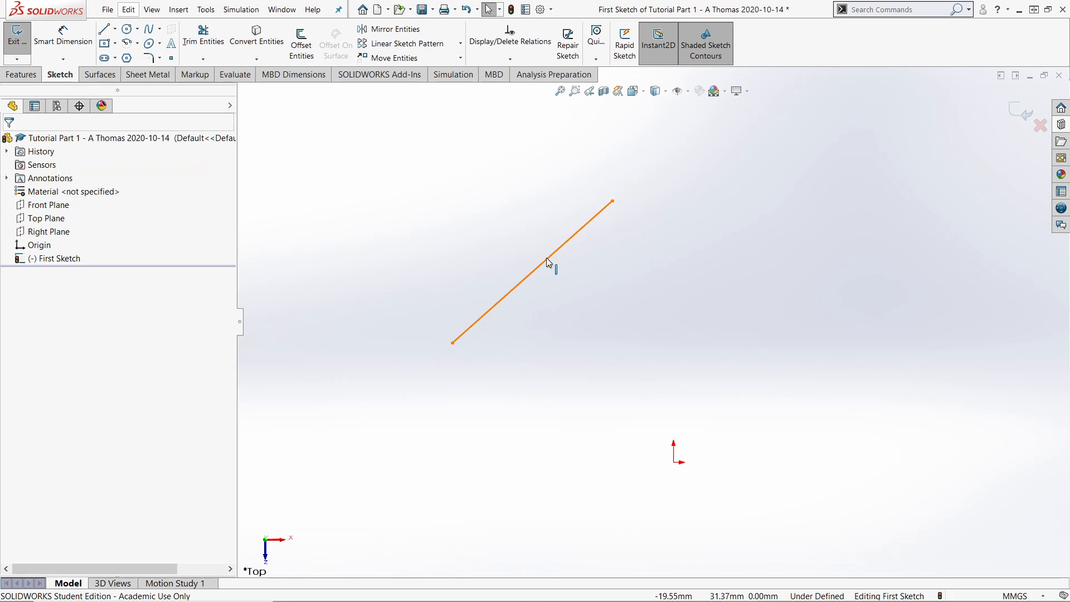
Move the diagonal line and pull both endpoints outward until it is about 61 mm long at about 43°
{"action": "left_click_drag", "start_coordinate": [549, 262], "coordinate": [582, 292]}
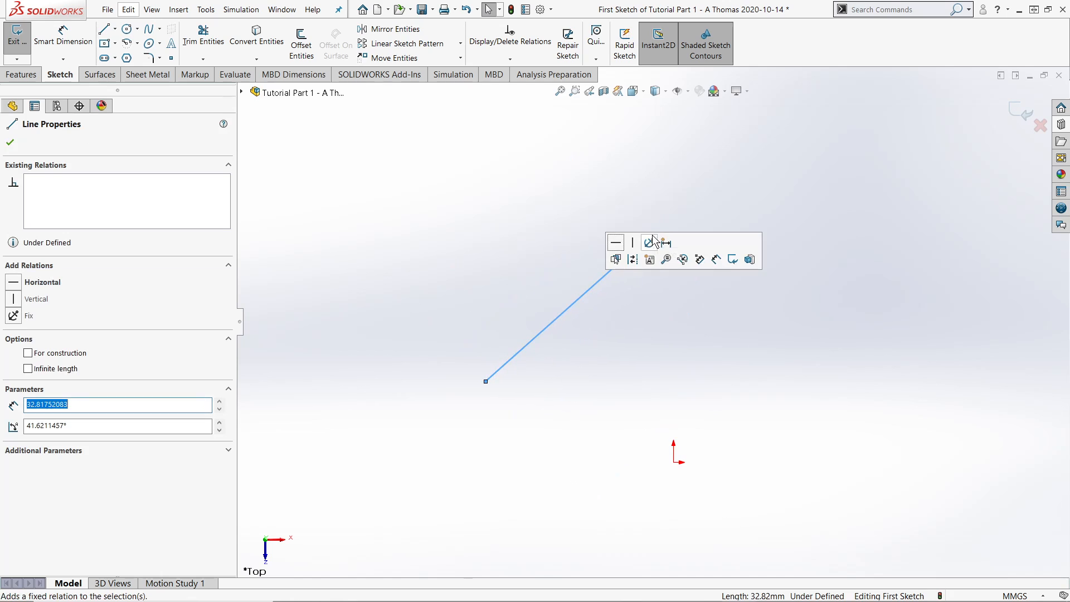
{"action": "left_click", "coordinate": [619, 326]}
{"action": "left_click_drag", "start_coordinate": [858, 189], "coordinate": [752, 216]}
{"action": "left_click_drag", "start_coordinate": [486, 383], "coordinate": [462, 488]}
{"action": "left_click", "coordinate": [537, 507]}
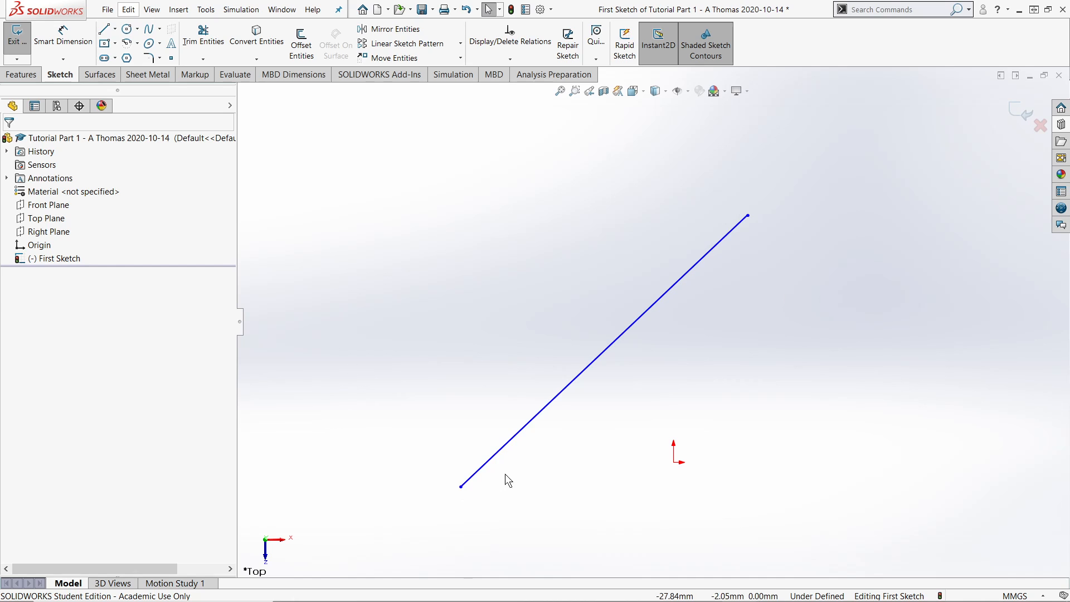
Shift the whole line up and to the left, and pull its upper endpoint down and right for a shallower slope
{"action": "left_click", "coordinate": [535, 419]}
{"action": "left_click_drag", "start_coordinate": [589, 366], "coordinate": [560, 335]}
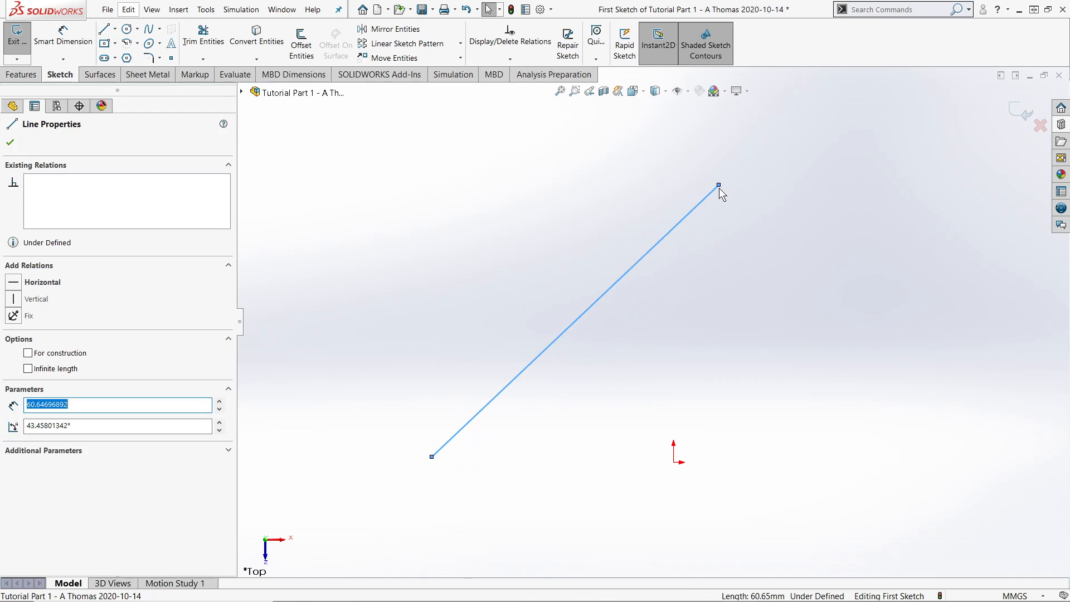
{"action": "left_click_drag", "start_coordinate": [718, 184], "coordinate": [798, 243]}
{"action": "left_click", "coordinate": [769, 444]}
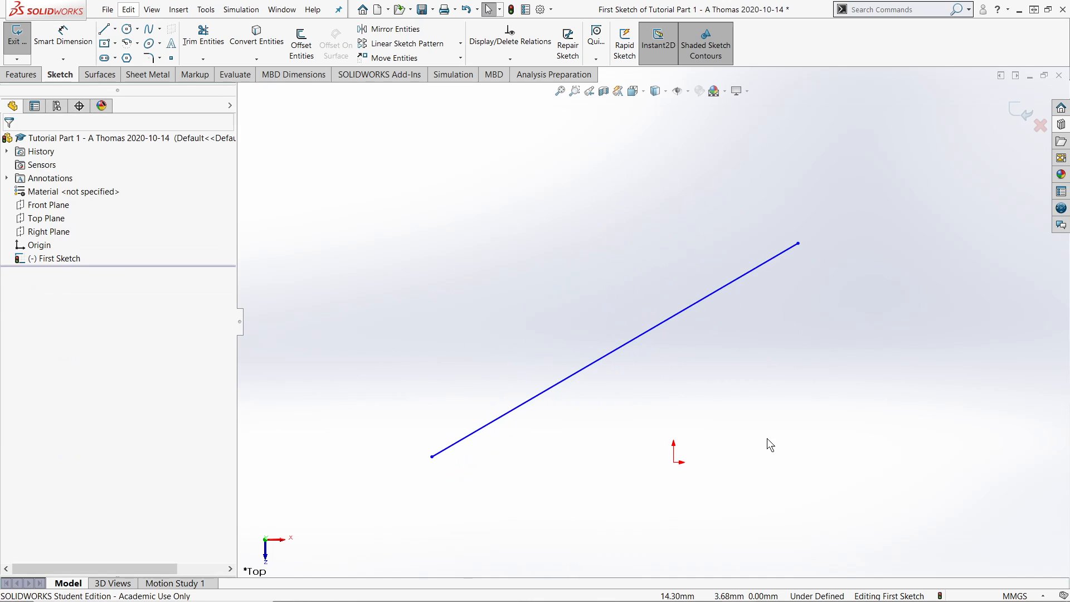
Make the line's lower endpoint coincident with the sketch origin
{"action": "left_click", "coordinate": [432, 457]}
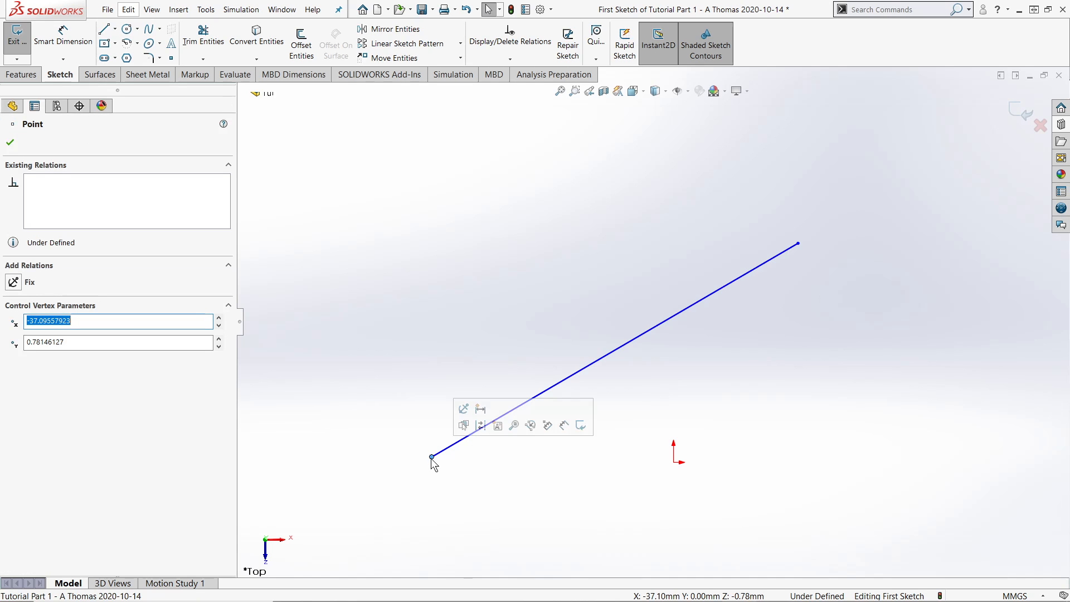
{"action": "left_click", "coordinate": [674, 463], "text": "ctrl"}
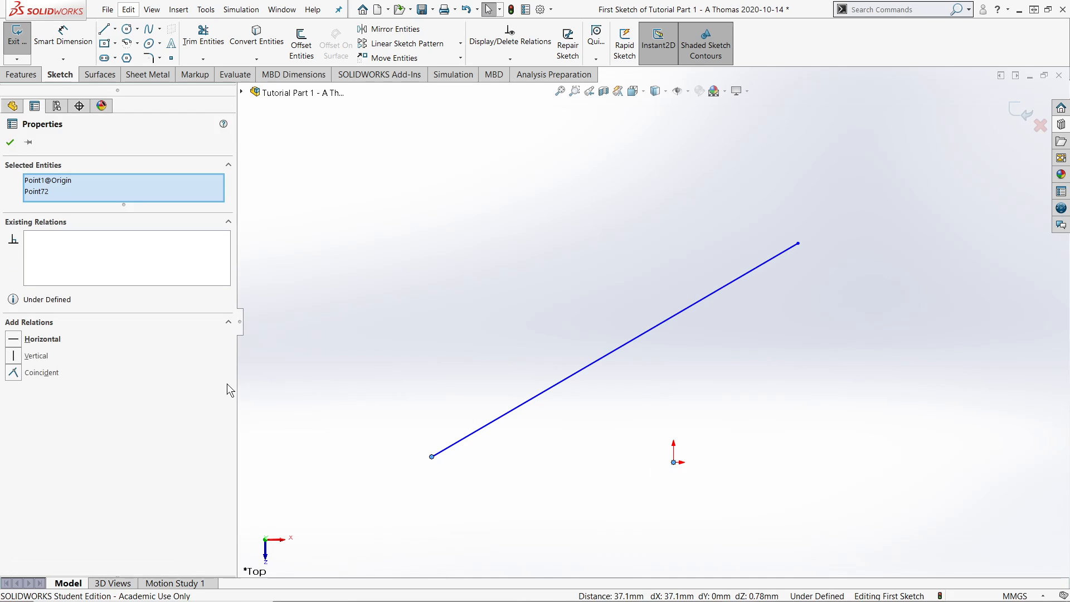
{"action": "left_click", "coordinate": [35, 373]}
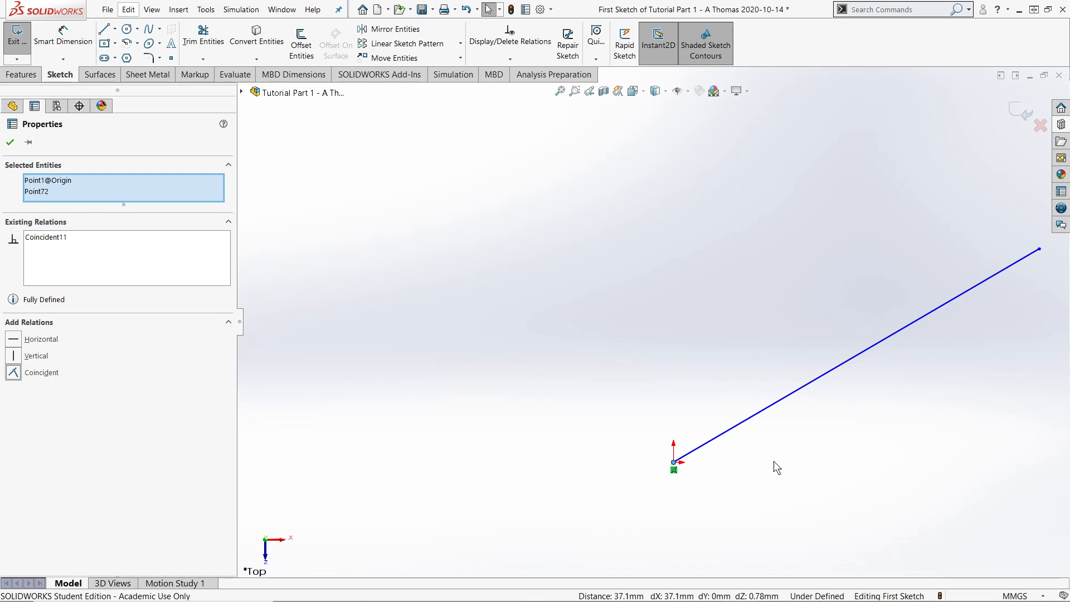
{"action": "left_click", "coordinate": [785, 308]}
Move the line's free upper endpoint to about X 19.6 mm, Y 36.7 mm, making the line steeper
{"action": "scroll", "coordinate": [1009, 333], "scroll_direction": "down", "scroll_amount": 1}
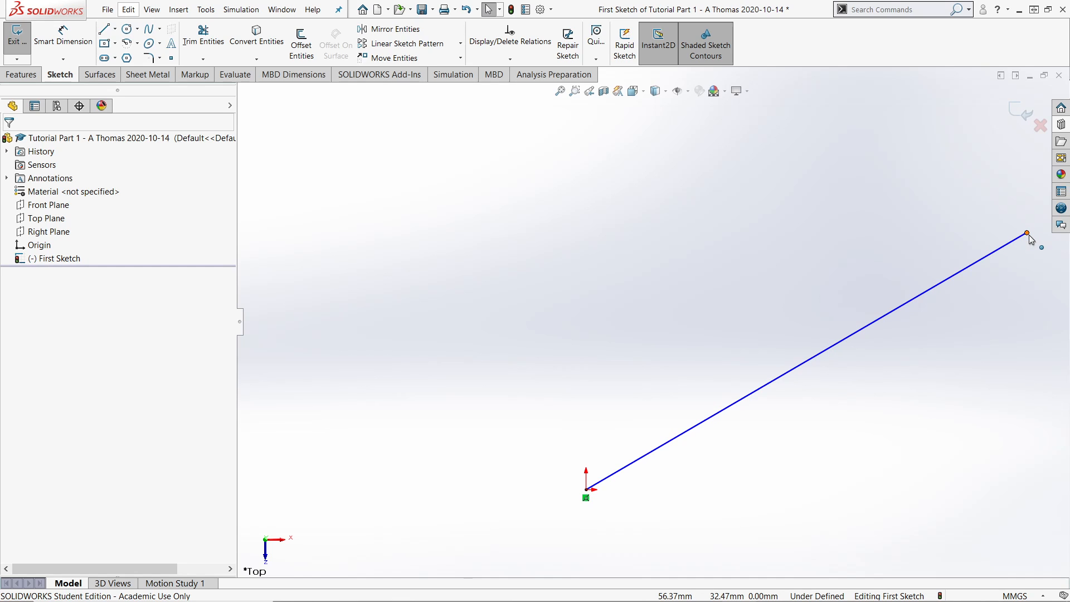
{"action": "left_click_drag", "start_coordinate": [1029, 235], "coordinate": [739, 250]}
{"action": "left_click", "coordinate": [784, 279]}
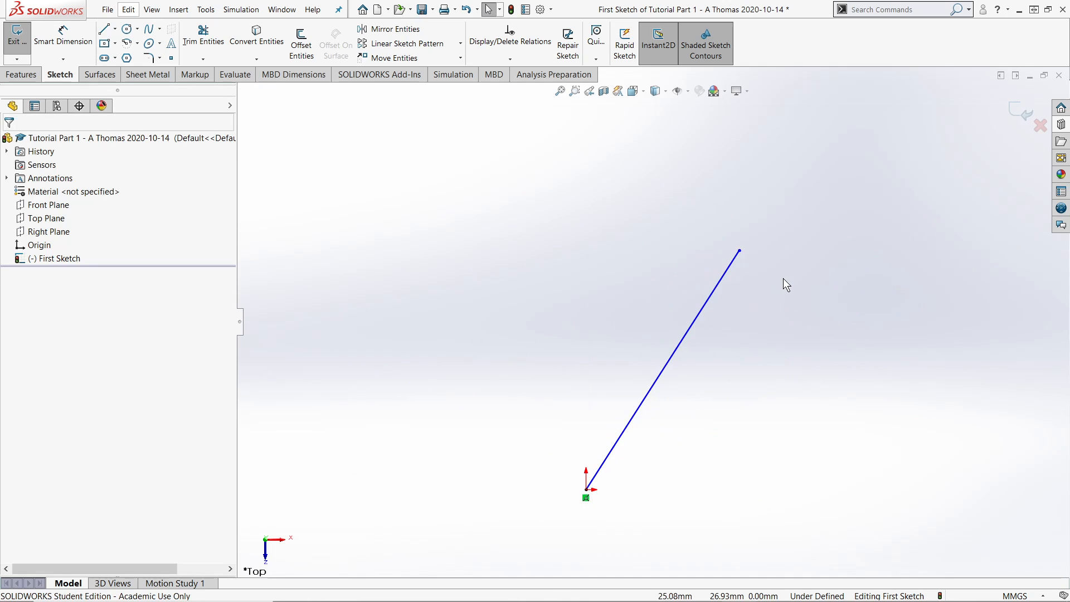
{"action": "left_click", "coordinate": [740, 250]}
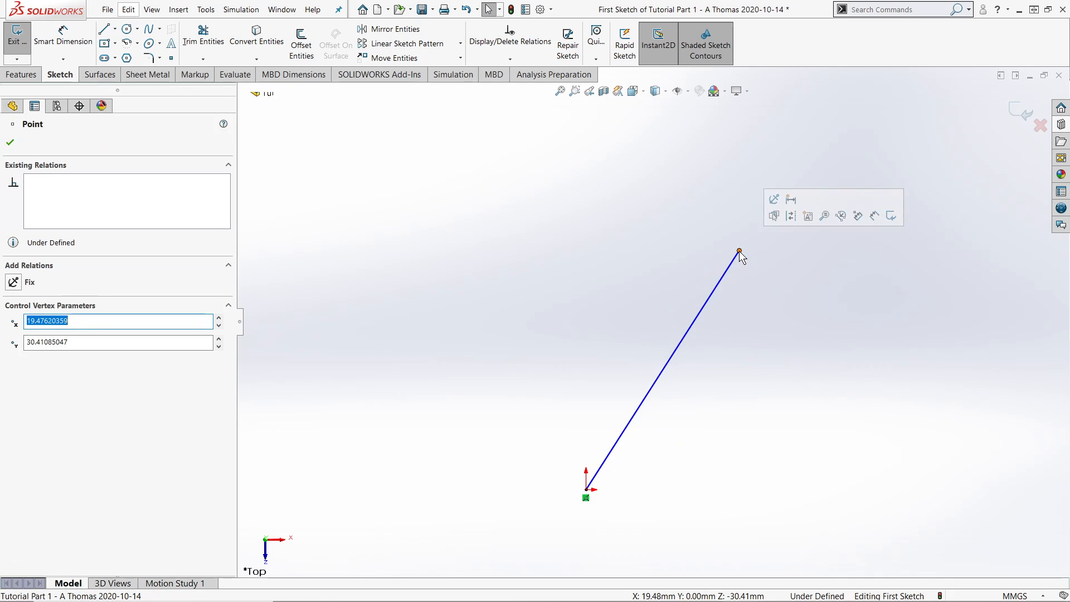
{"action": "left_click_drag", "start_coordinate": [740, 250], "coordinate": [741, 202]}
{"action": "left_click", "coordinate": [783, 351]}
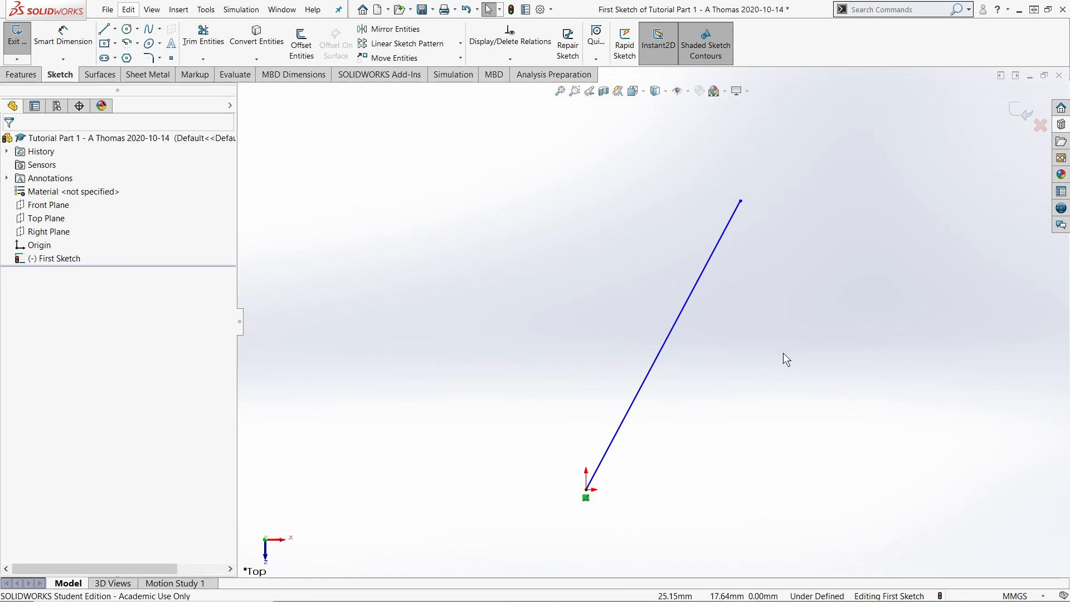
{"action": "left_click", "coordinate": [63, 38]}
{"action": "left_click", "coordinate": [587, 490]}
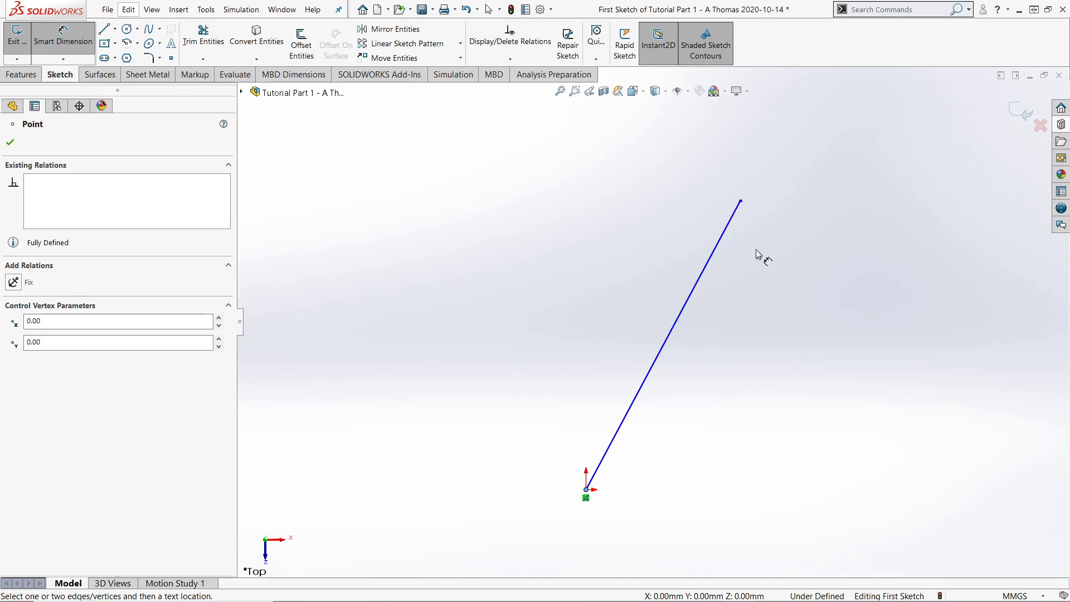
{"action": "left_click", "coordinate": [742, 202]}
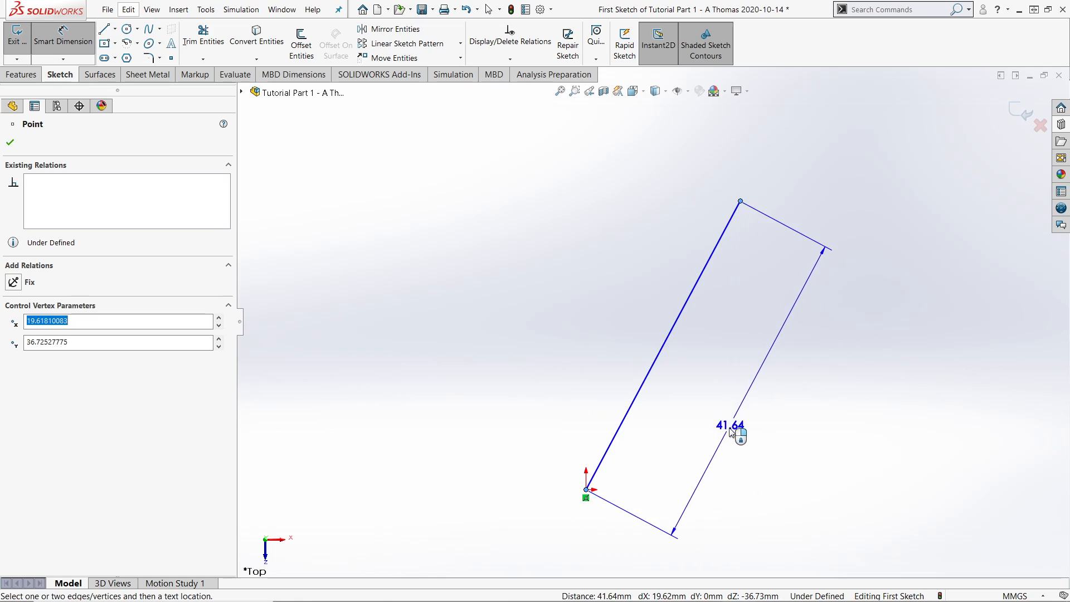
{"action": "key", "text": "Escape"}
Dimension the horizontal distance from the origin to the line's upper endpoint as 20 mm, and move that endpoint up to about Y 39 mm
{"action": "left_click", "coordinate": [91, 35]}
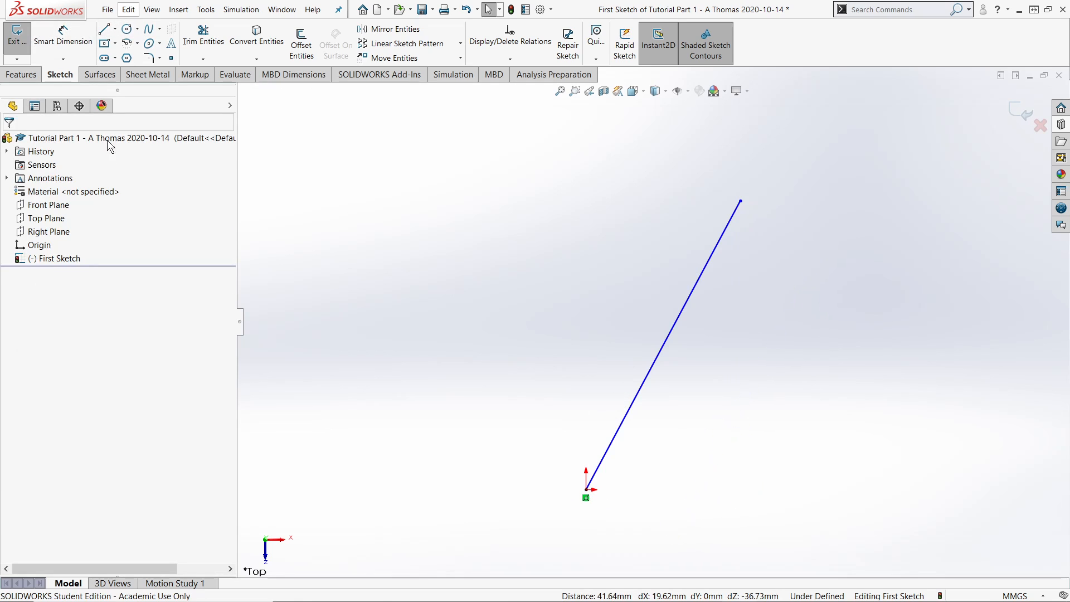
{"action": "left_click", "coordinate": [741, 201]}
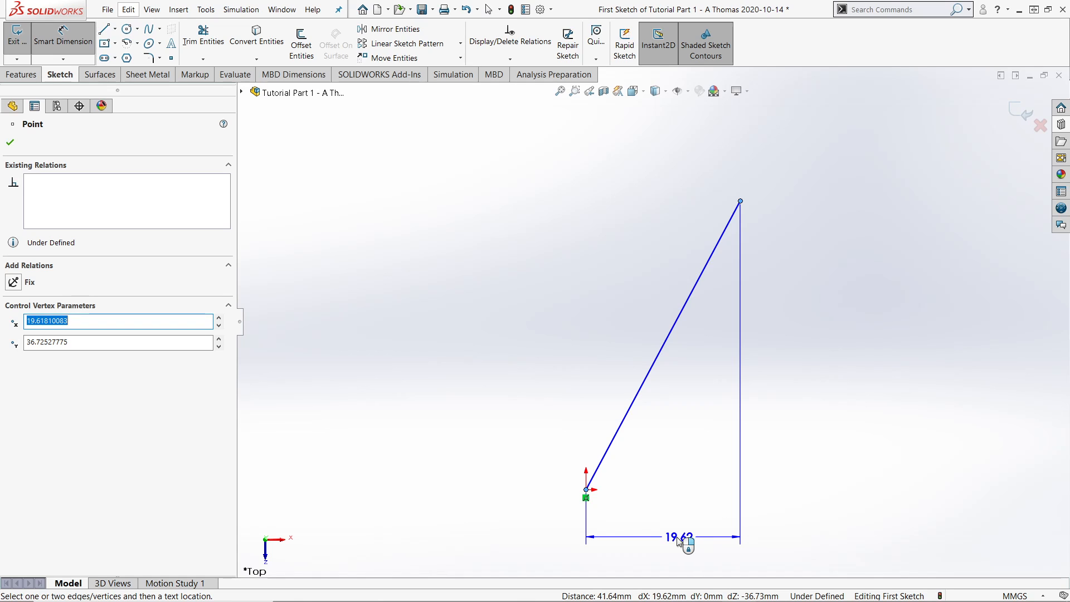
{"action": "left_click", "coordinate": [681, 539]}
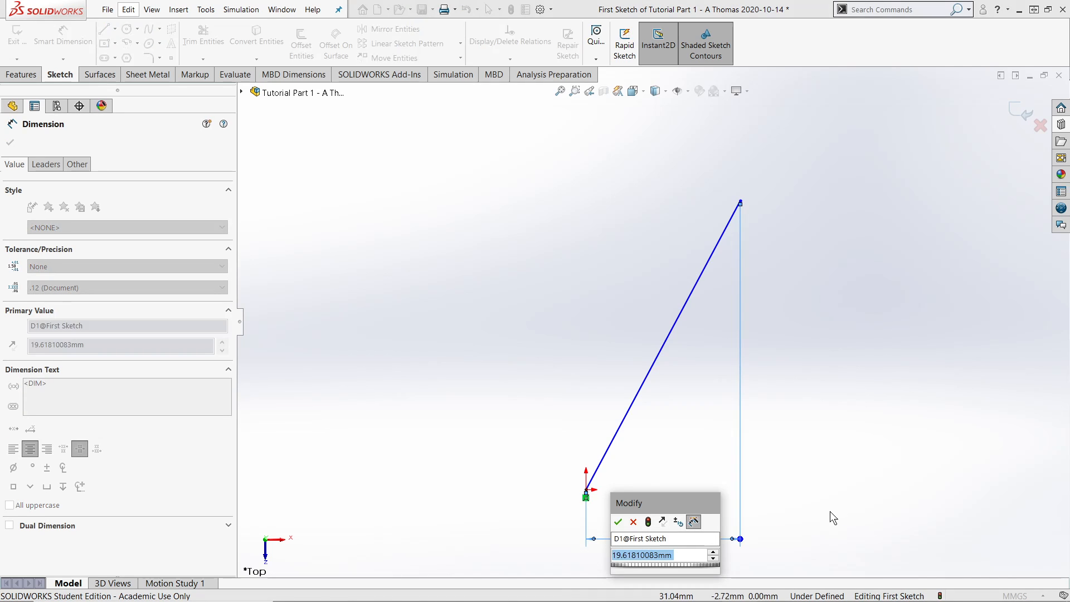
{"action": "type", "text": "20"}
{"action": "key", "text": "Return"}
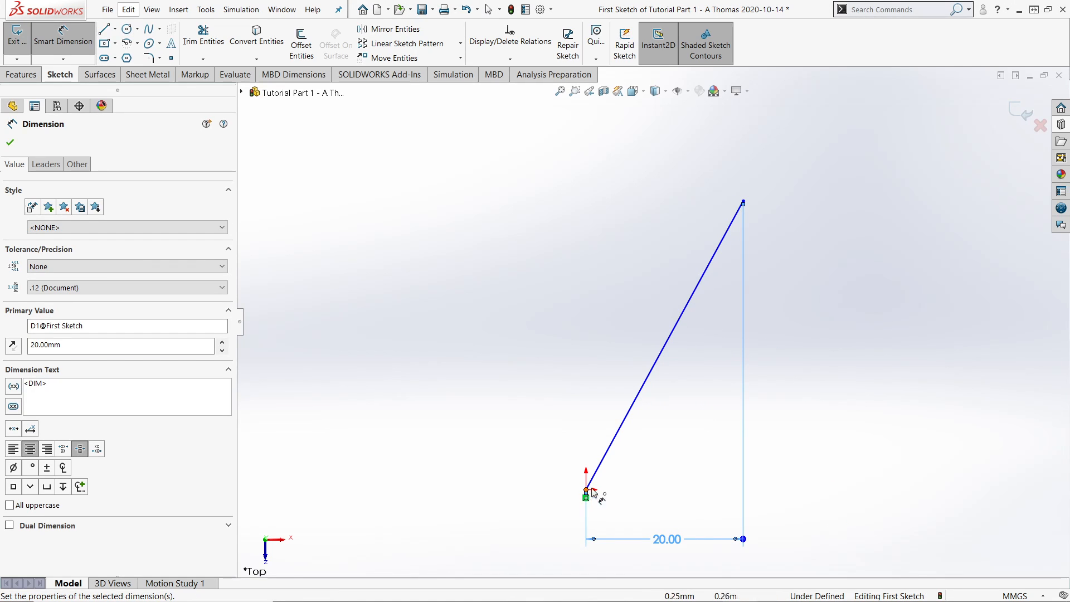
{"action": "key", "text": "Escape"}
{"action": "left_click_drag", "start_coordinate": [743, 200], "coordinate": [891, 189]}
{"action": "left_click", "coordinate": [528, 239]}
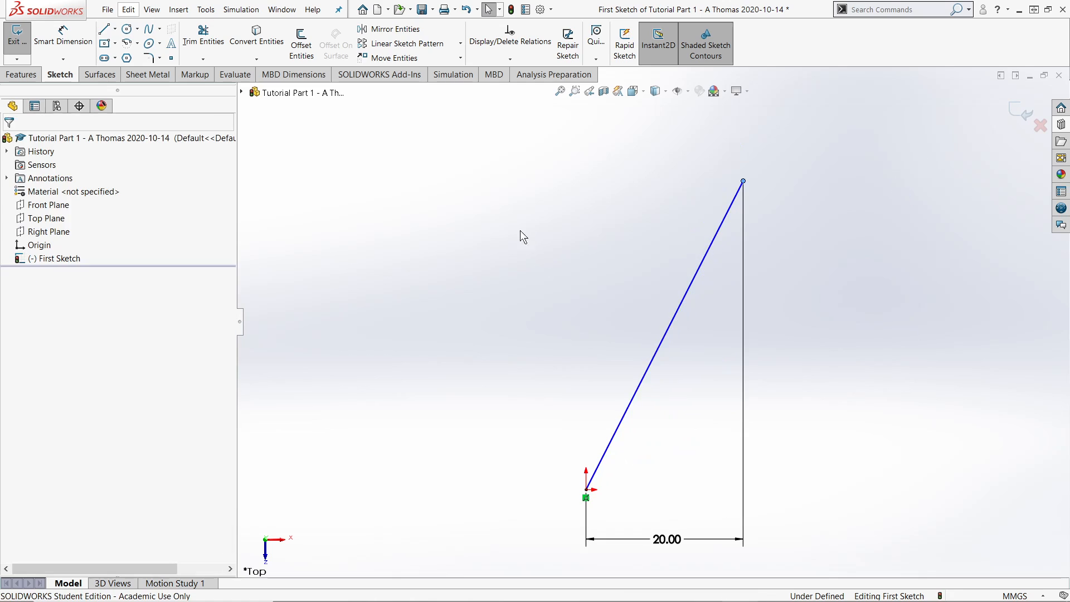
Dimension the vertical distance from the origin to the line's upper endpoint as 40 mm, and try to move that endpoint
{"action": "left_click", "coordinate": [62, 36]}
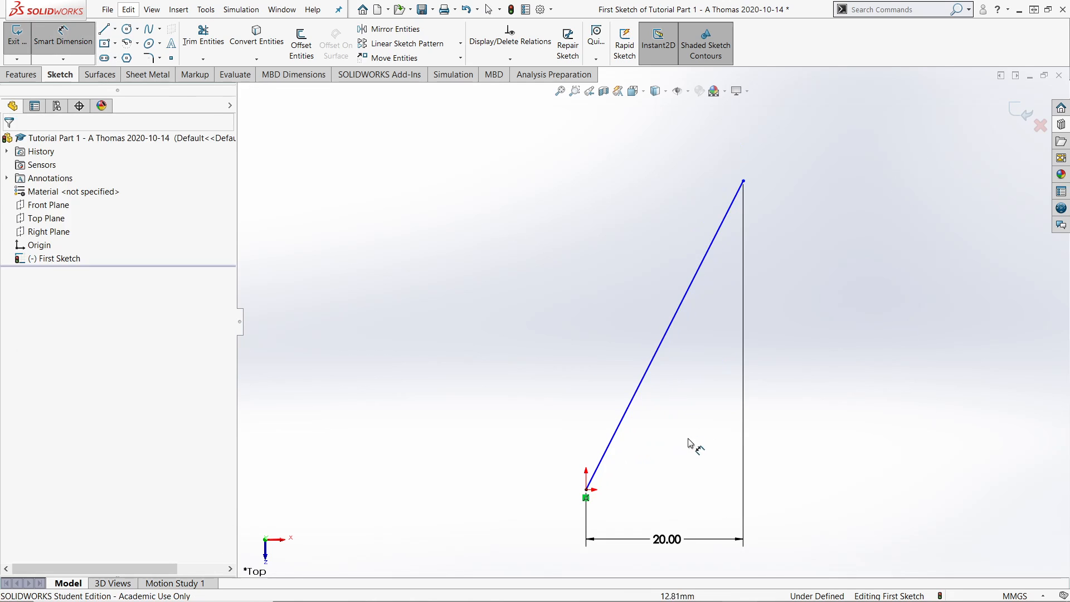
{"action": "left_click", "coordinate": [585, 491]}
{"action": "left_click", "coordinate": [743, 181]}
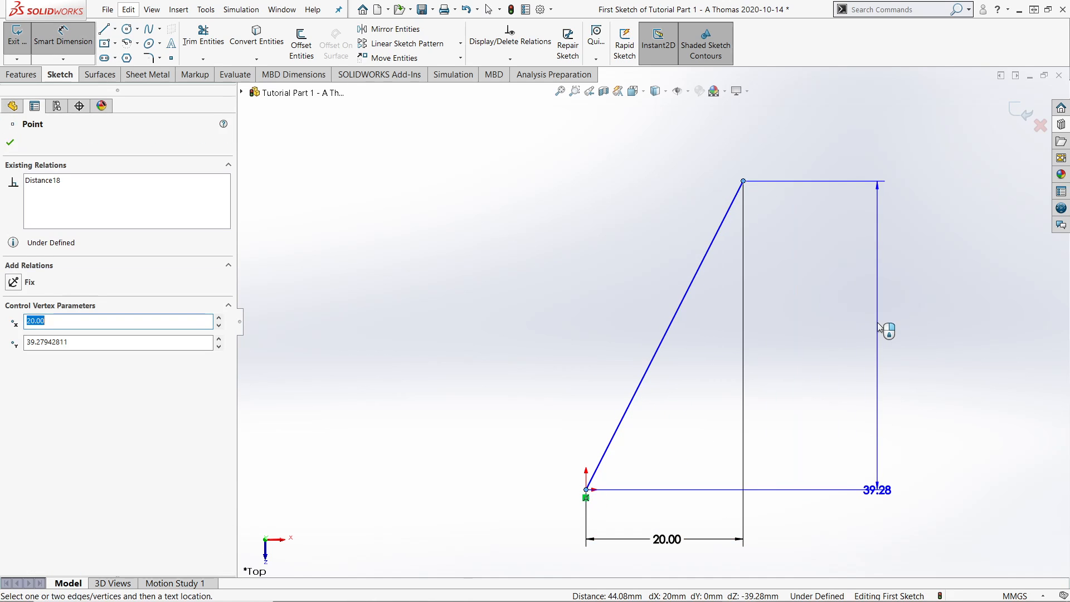
{"action": "left_click", "coordinate": [849, 306]}
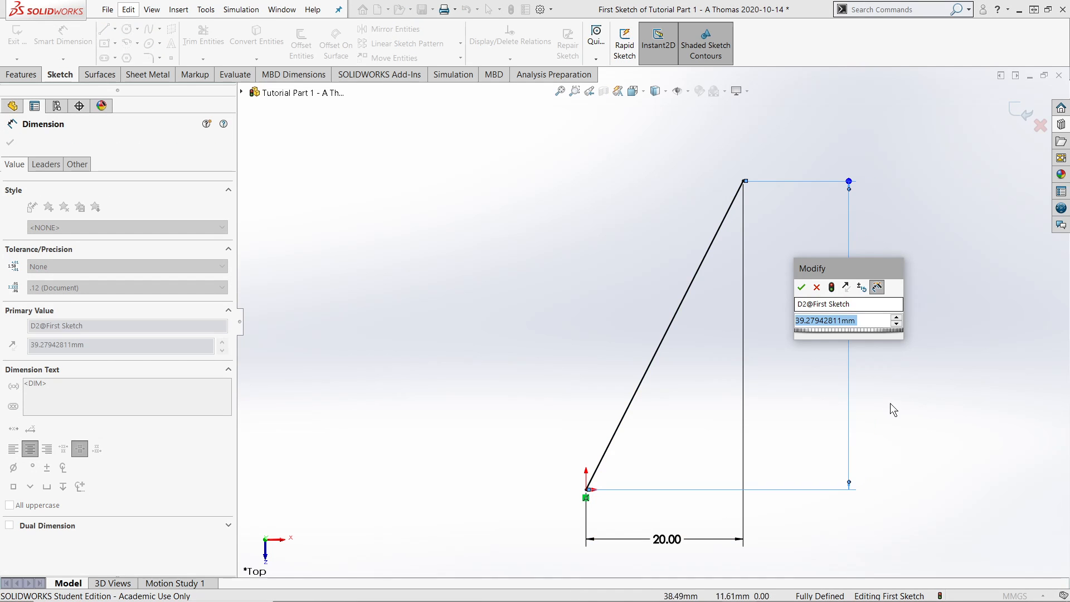
{"action": "type", "text": "40"}
{"action": "key", "text": "Return"}
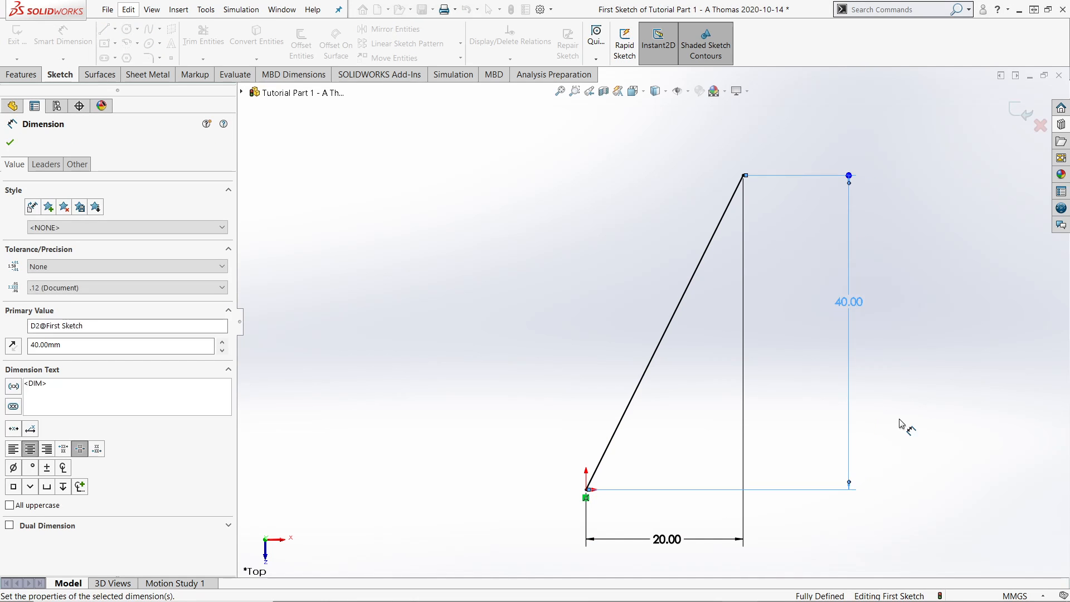
{"action": "key", "text": "Escape"}
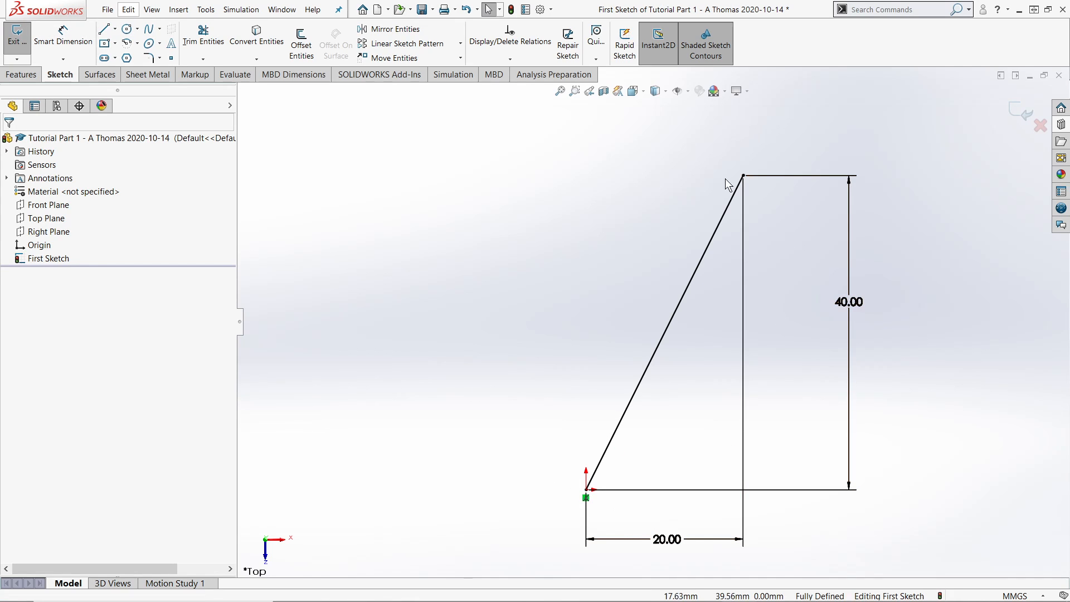
{"action": "left_click", "coordinate": [742, 176]}
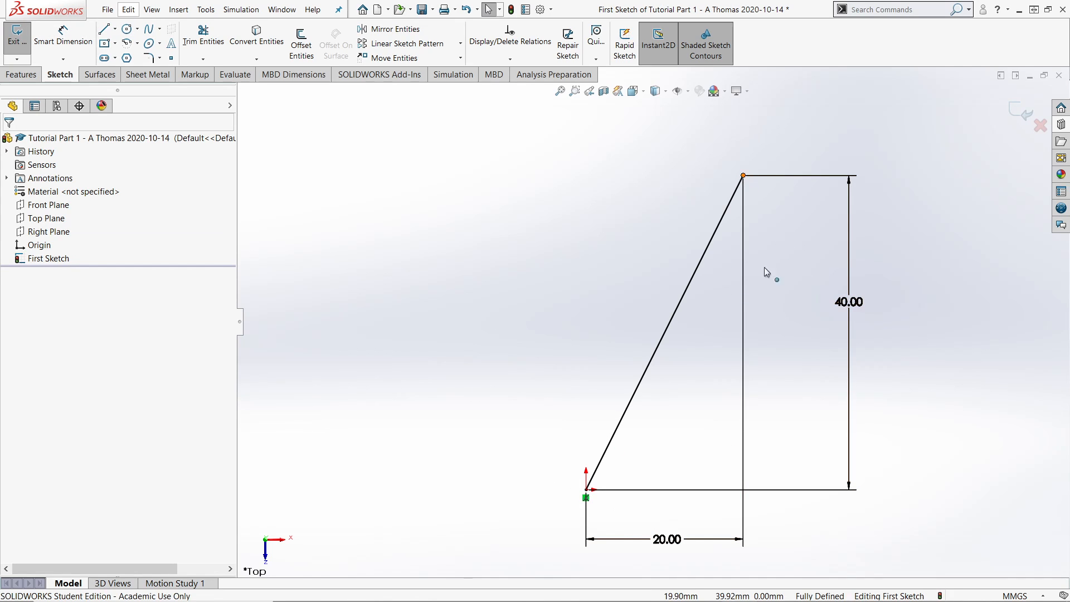
{"action": "left_click", "coordinate": [641, 281]}
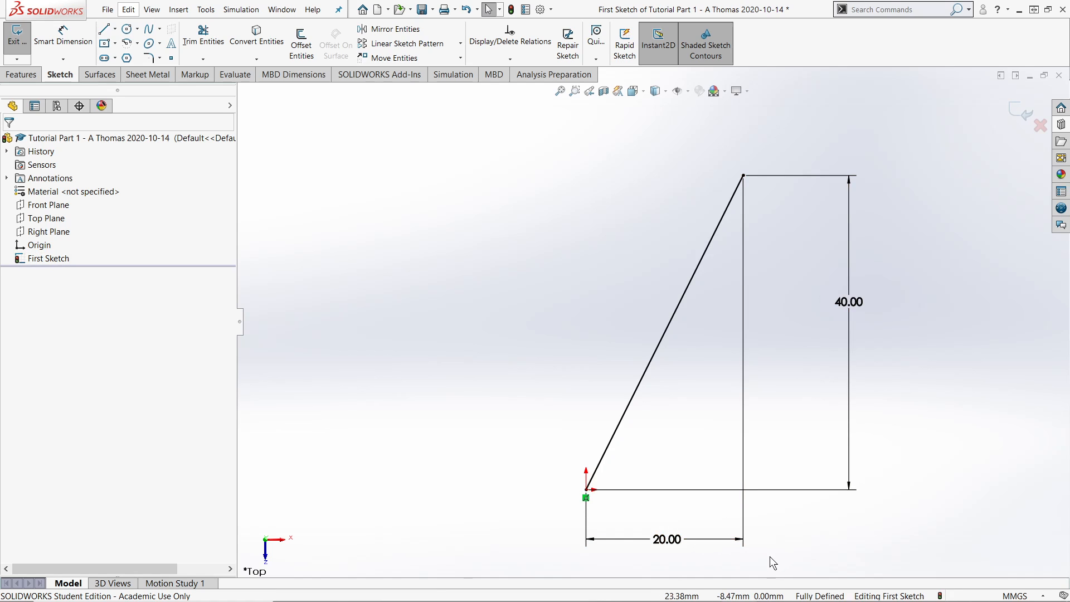
Delete the slanted line together with its 20 mm and 40 mm dimensions
{"action": "mouse_move", "coordinate": [672, 582]}
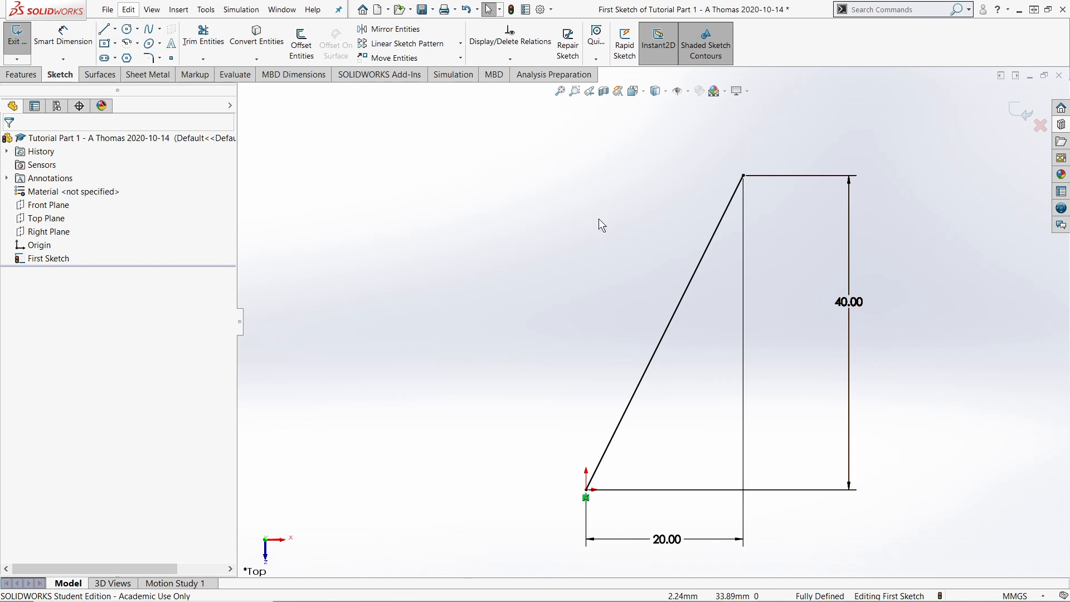
{"action": "mouse_move", "coordinate": [436, 152]}
{"action": "left_mouse_down"}
{"action": "mouse_move", "coordinate": [837, 450]}
{"action": "mouse_move", "coordinate": [904, 530]}
{"action": "mouse_move", "coordinate": [905, 520]}
{"action": "left_mouse_up"}
{"action": "key", "text": "Delete"}
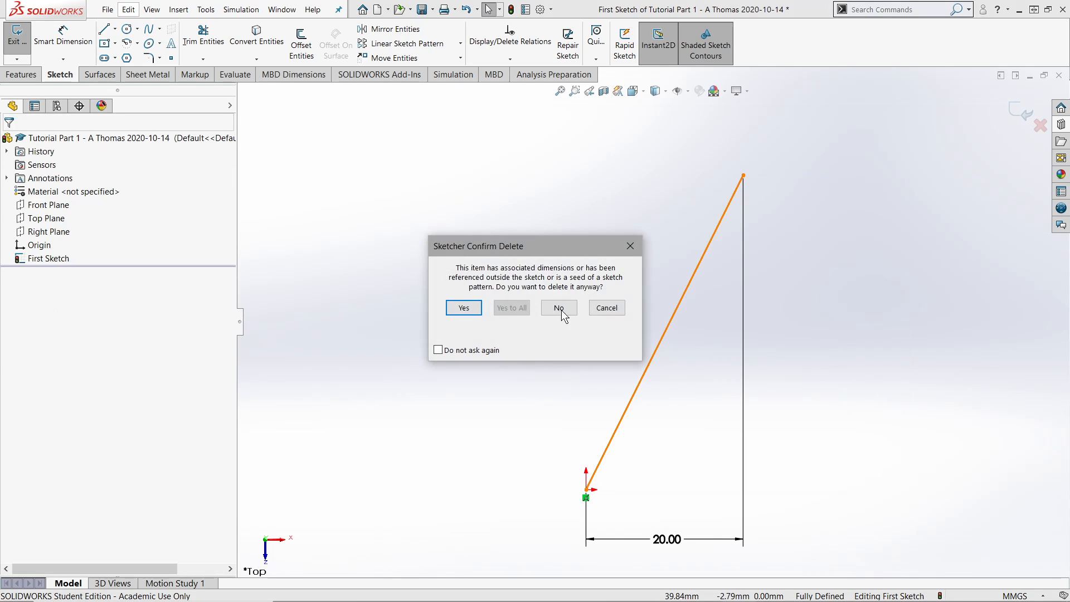
{"action": "left_click", "coordinate": [463, 309]}
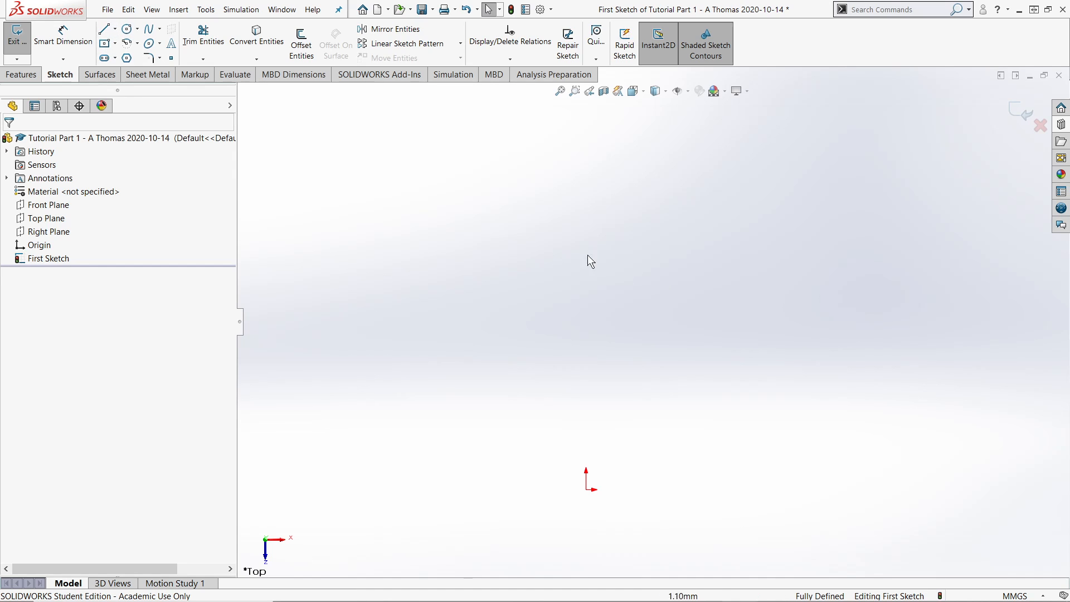
Sketch a circle of about 20 mm radius or less, namely about 13.8 mm, centred near X 12.4 mm, Y 31.6 mm
{"action": "left_click", "coordinate": [128, 31]}
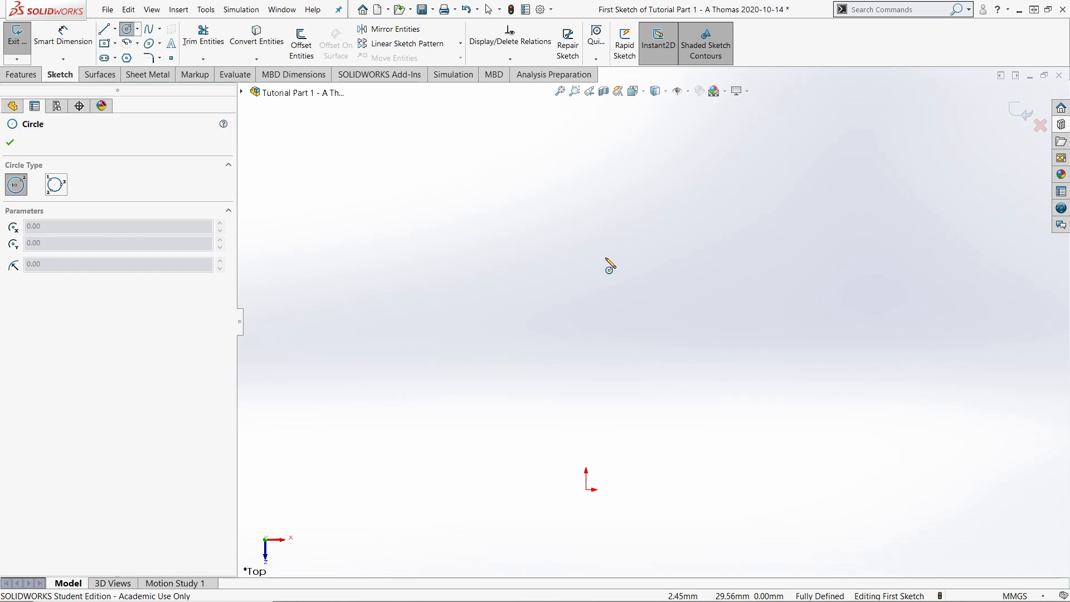
{"action": "left_click", "coordinate": [683, 241]}
{"action": "left_click", "coordinate": [747, 328]}
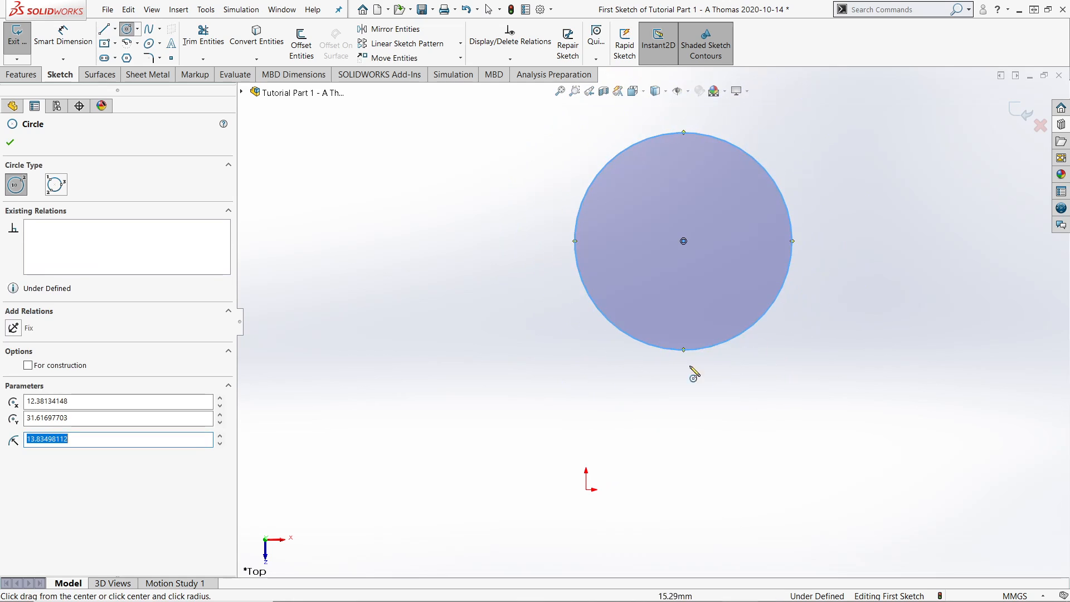
{"action": "left_click", "coordinate": [59, 32]}
{"action": "key", "text": "Escape"}
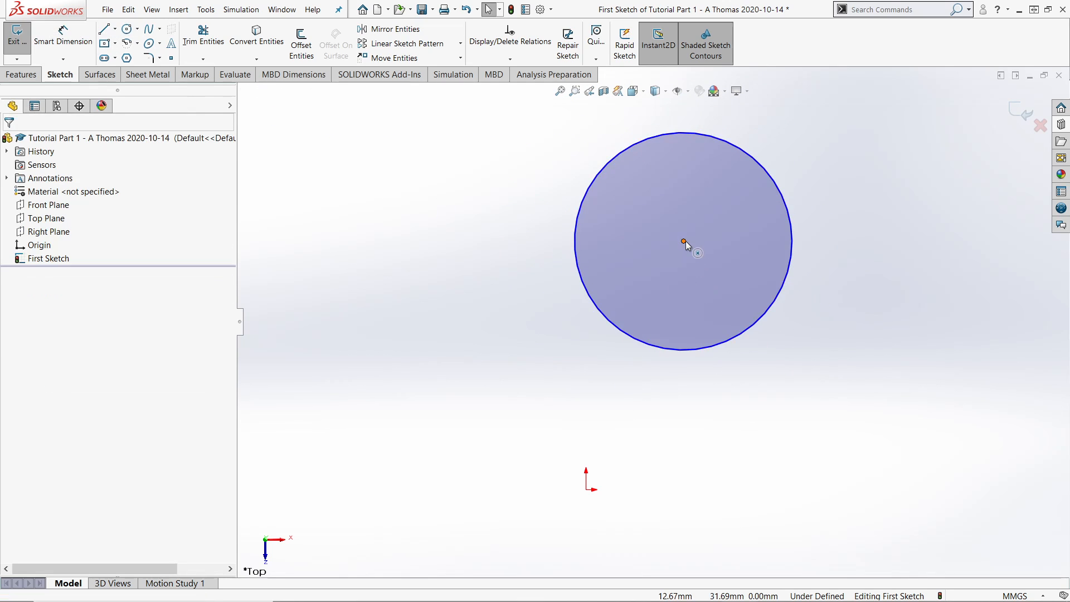
Move the circle's centre down to about 24.7 mm above the origin, and enlarge the circle to a radius of about 24 mm
{"action": "left_click", "coordinate": [683, 240]}
{"action": "key", "text": "Escape"}
{"action": "left_click_drag", "start_coordinate": [683, 240], "coordinate": [675, 295]}
{"action": "left_click_drag", "start_coordinate": [749, 223], "coordinate": [837, 202]}
{"action": "left_click", "coordinate": [903, 399]}
Dimension the horizontal distance from the origin to the circle's centre as 10 mm
{"action": "left_click", "coordinate": [63, 33]}
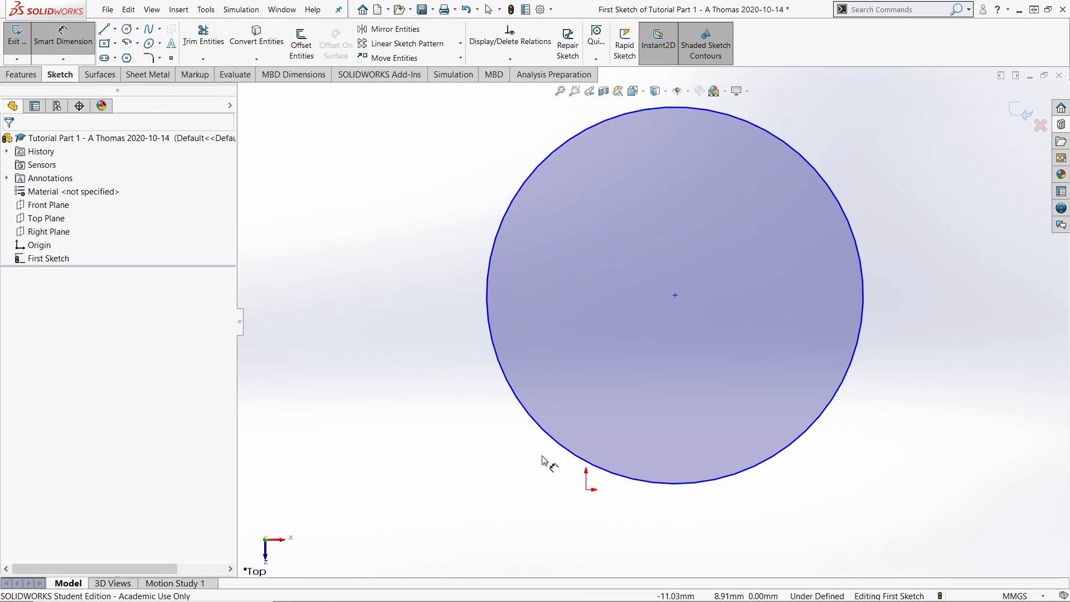
{"action": "left_click", "coordinate": [586, 490]}
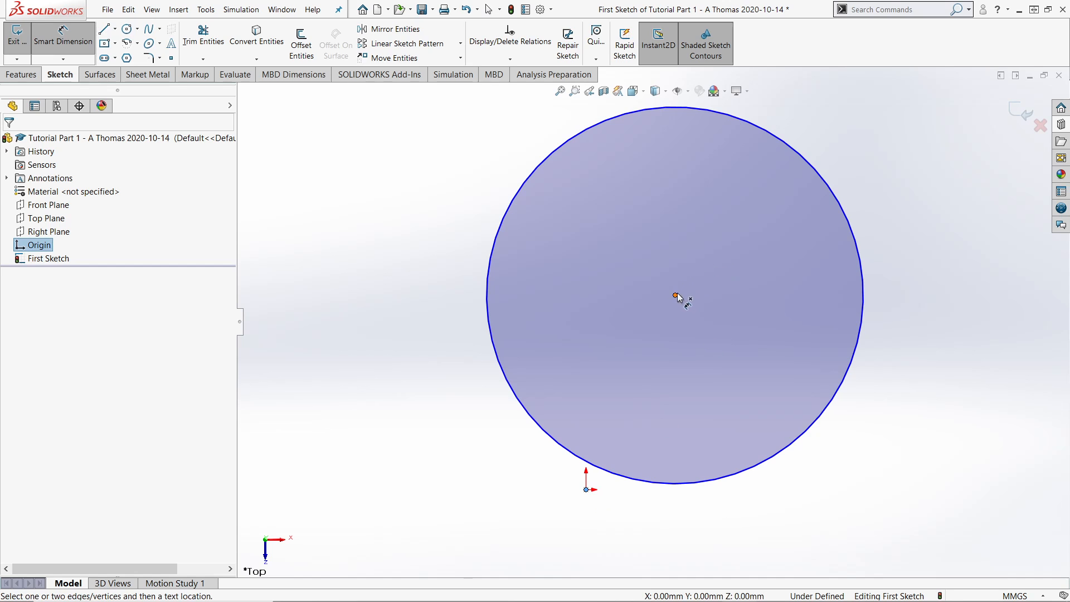
{"action": "left_click", "coordinate": [676, 295]}
{"action": "left_click", "coordinate": [645, 540]}
{"action": "type", "text": "10"}
{"action": "key", "text": "Return"}
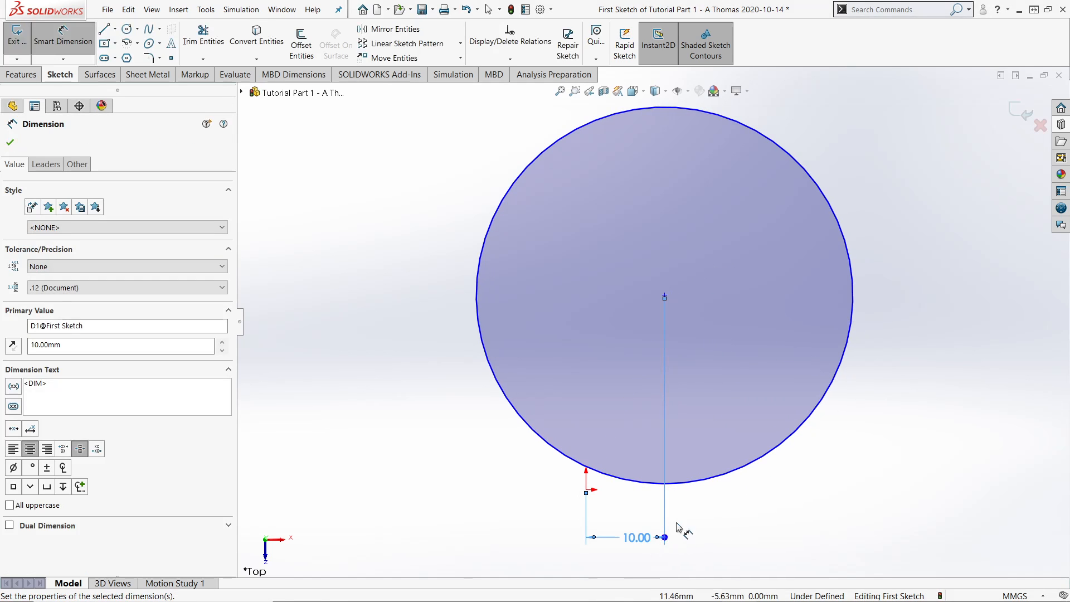
Dimension the vertical distance from the origin to the circle's centre as 30 mm
{"action": "left_click", "coordinate": [586, 491]}
{"action": "left_click", "coordinate": [664, 295]}
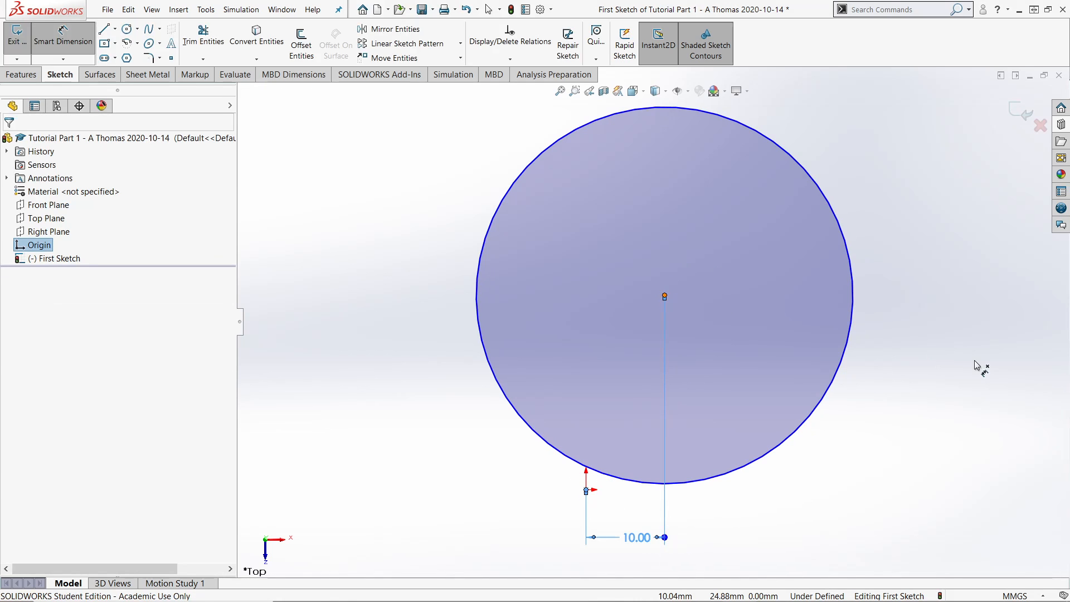
{"action": "left_click", "coordinate": [935, 386]}
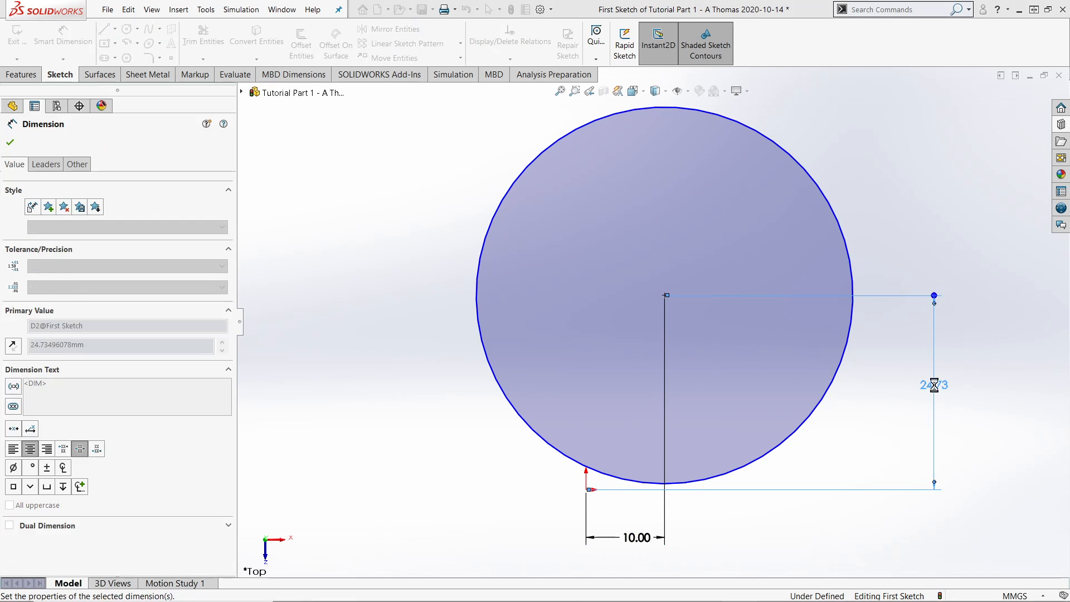
{"action": "type", "text": "30"}
{"action": "key", "text": "Return"}
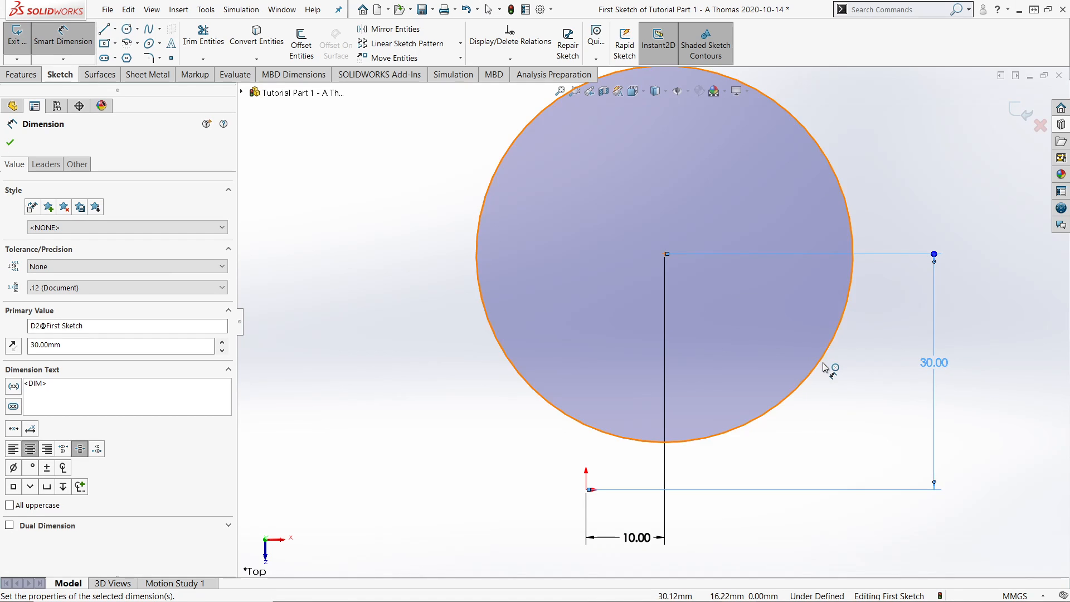
{"action": "key", "text": "Escape"}
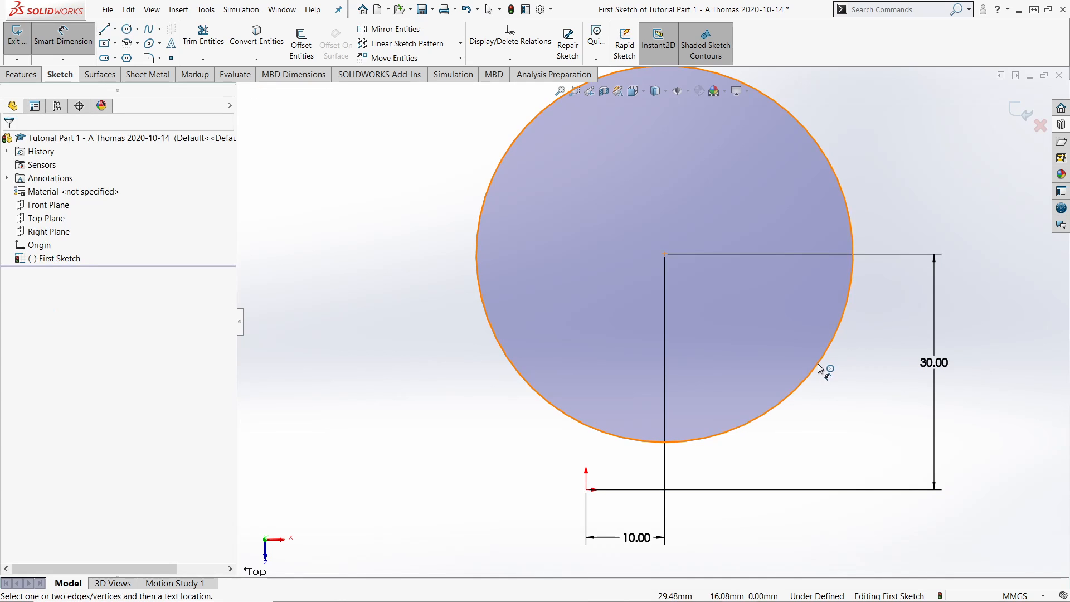
{"action": "left_click", "coordinate": [818, 367]}
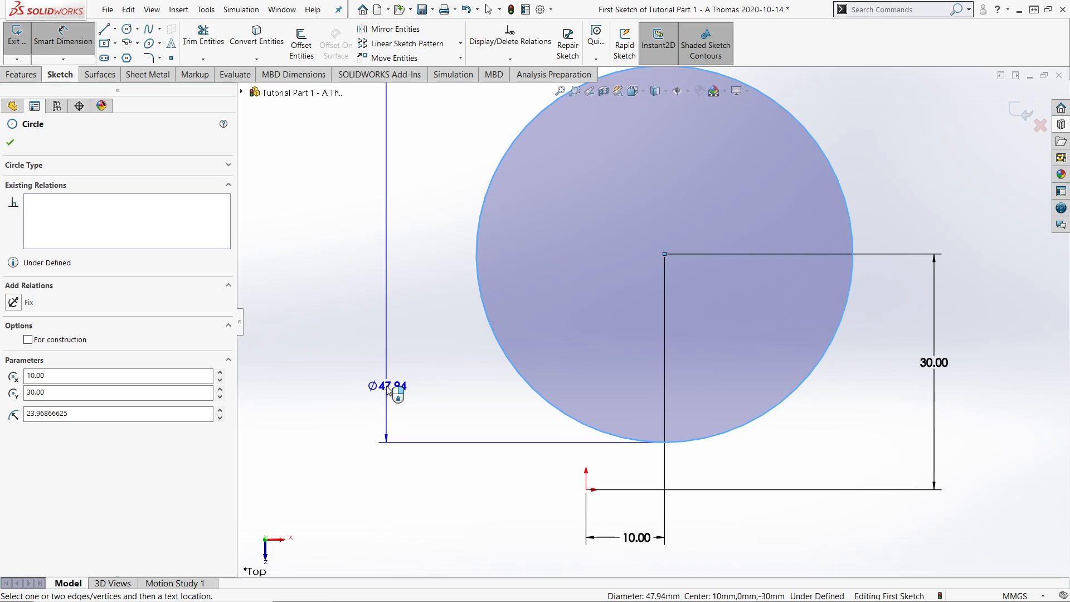
{"action": "scroll", "coordinate": [444, 363], "scroll_direction": "down", "scroll_amount": 1}
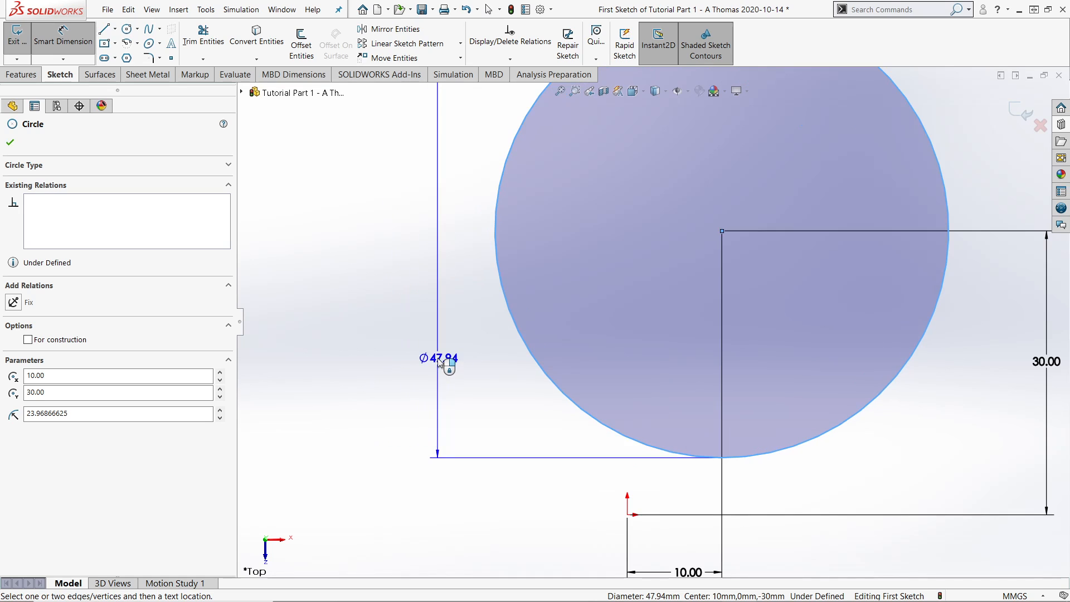
{"action": "scroll", "coordinate": [446, 363], "scroll_direction": "up", "scroll_amount": 3}
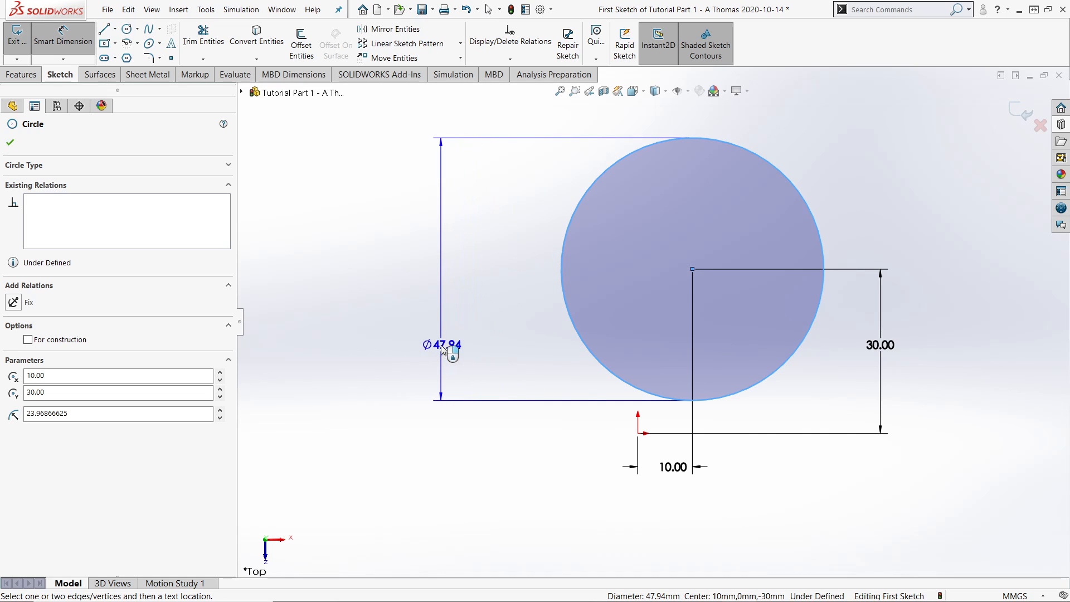
{"action": "key", "text": "Escape"}
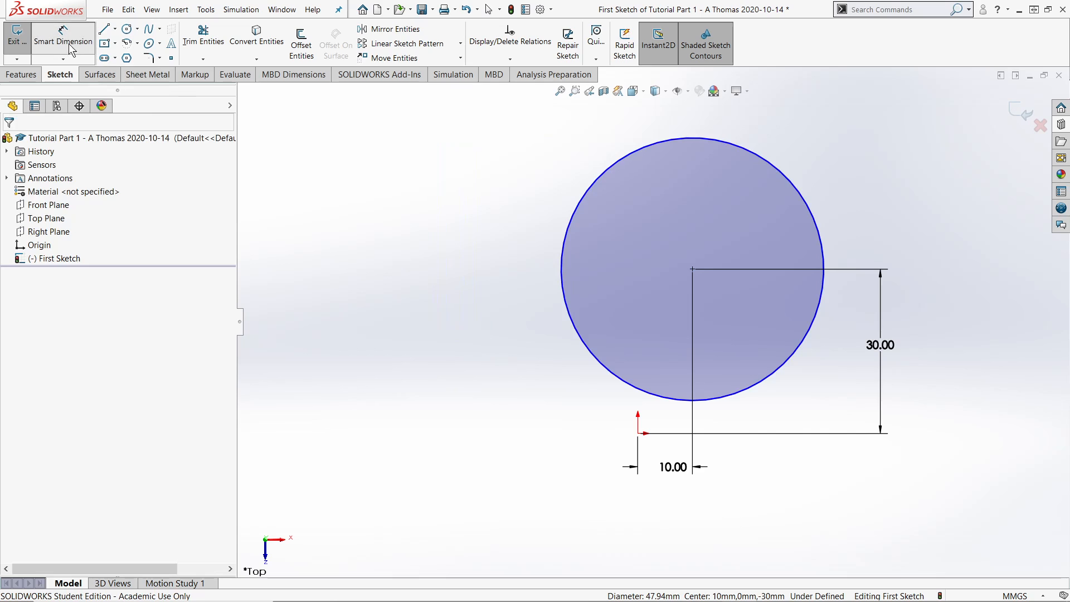
Dimension the circle's diameter as 40 mm
{"action": "left_click", "coordinate": [68, 44]}
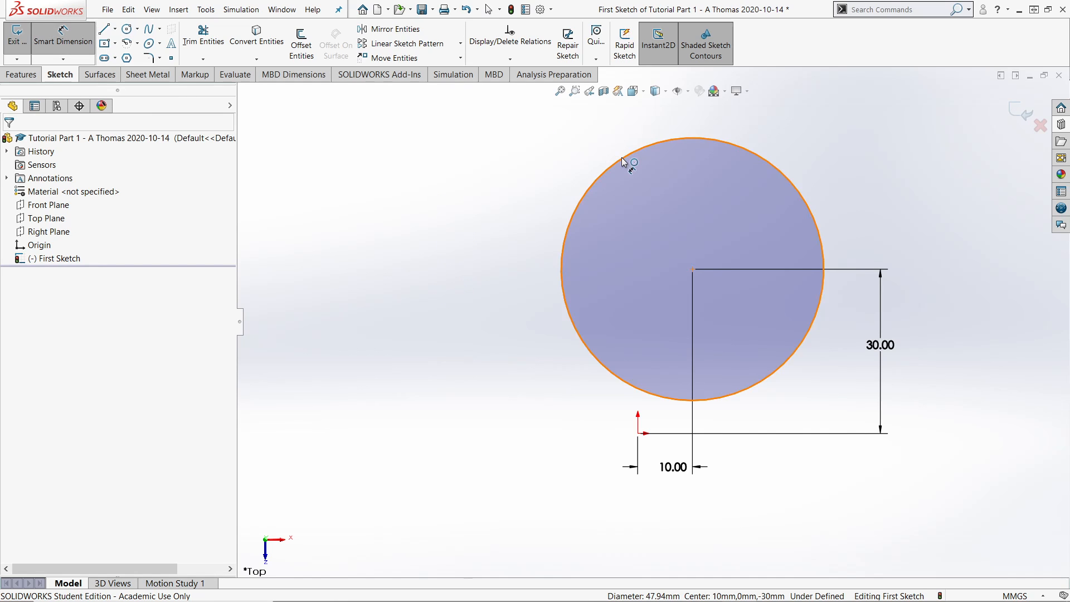
{"action": "left_click", "coordinate": [624, 162]}
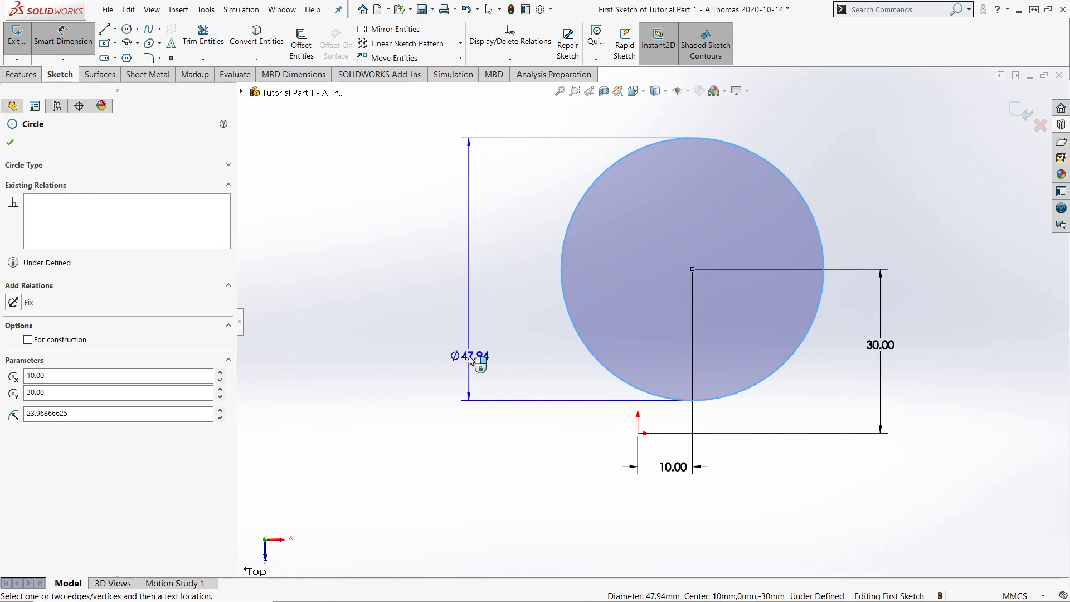
{"action": "left_click", "coordinate": [470, 359]}
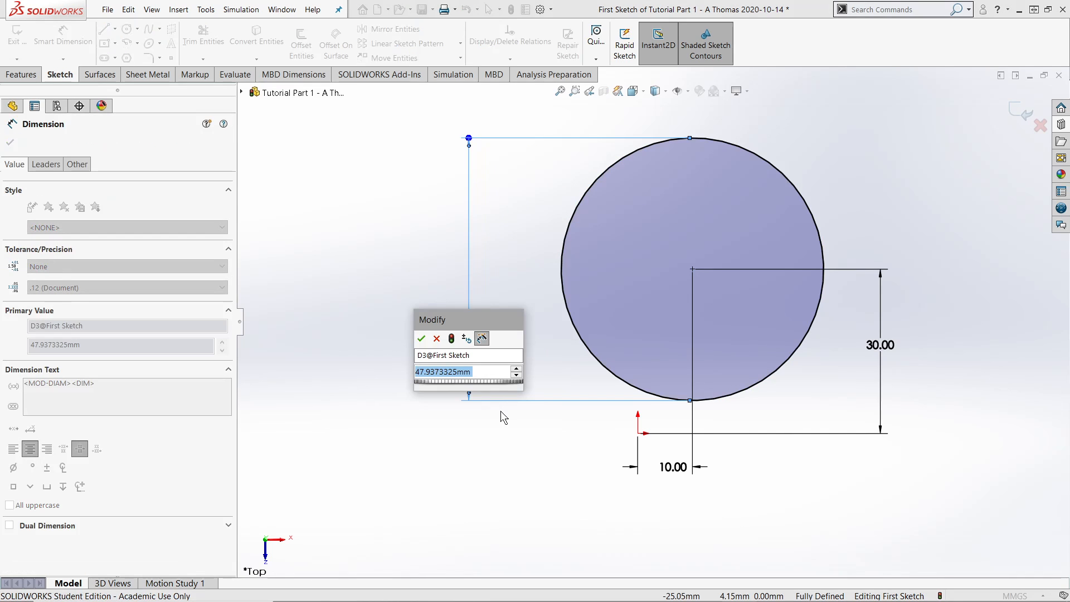
{"action": "type", "text": "40"}
{"action": "key", "text": "Return"}
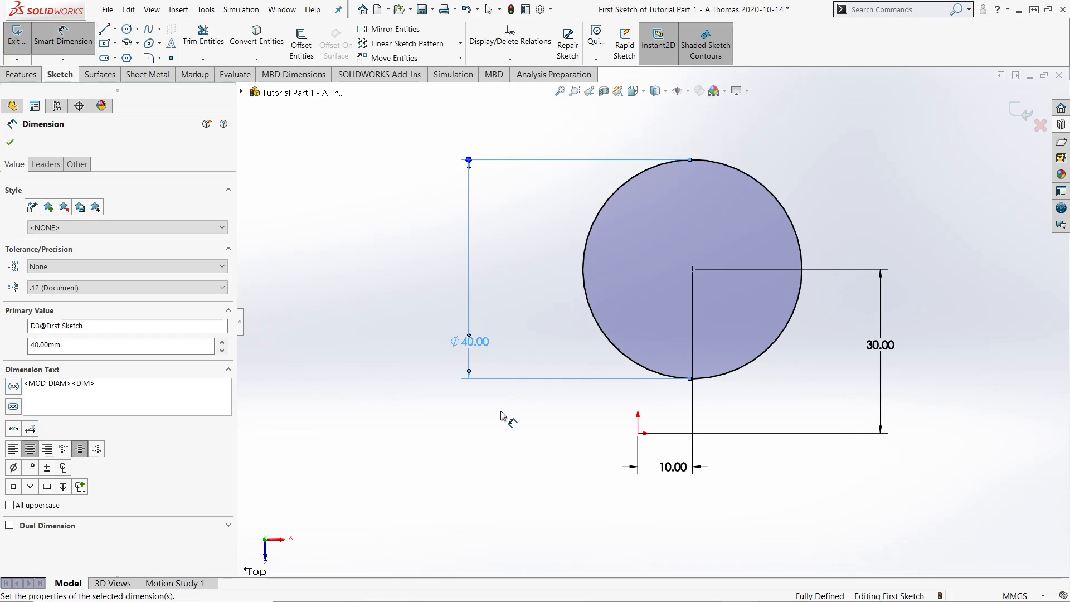
{"action": "key", "text": "Escape"}
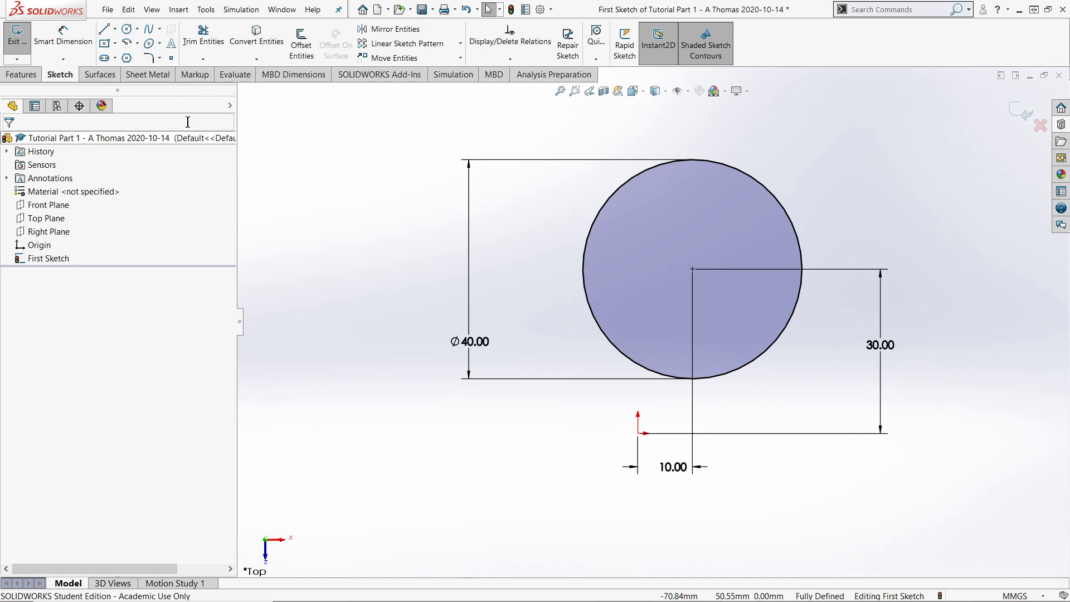
Sketch a closed triangle beside the circle, with a horizontal base about 17.7 mm wide and its apex near X -58.1 mm, Y 43.4 mm
{"action": "left_click", "coordinate": [104, 29]}
{"action": "mouse_move", "coordinate": [319, 195]}
{"action": "left_mouse_down"}
{"action": "mouse_move", "coordinate": [291, 390]}
{"action": "mouse_move", "coordinate": [277, 380]}
{"action": "left_mouse_up"}
{"action": "left_click", "coordinate": [373, 380]}
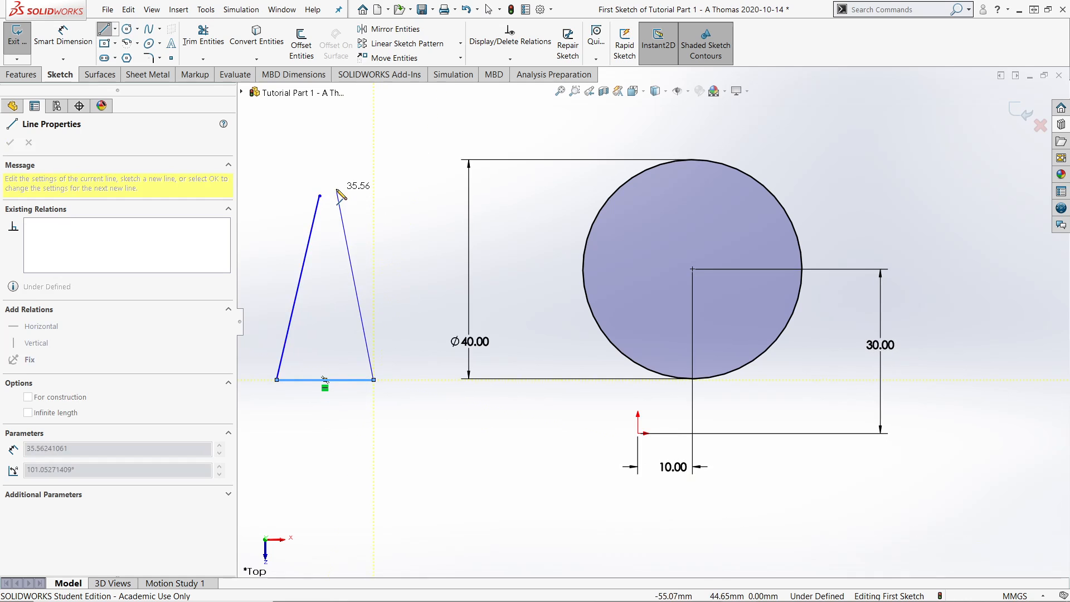
{"action": "left_click", "coordinate": [319, 195]}
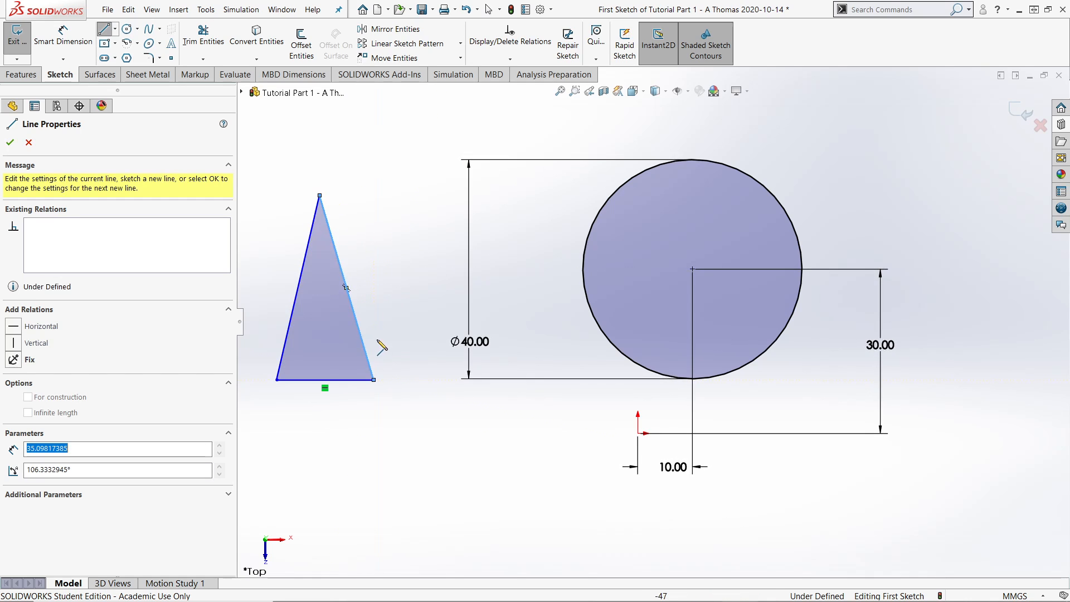
{"action": "key", "text": "Escape"}
{"action": "key", "text": "Escape"}
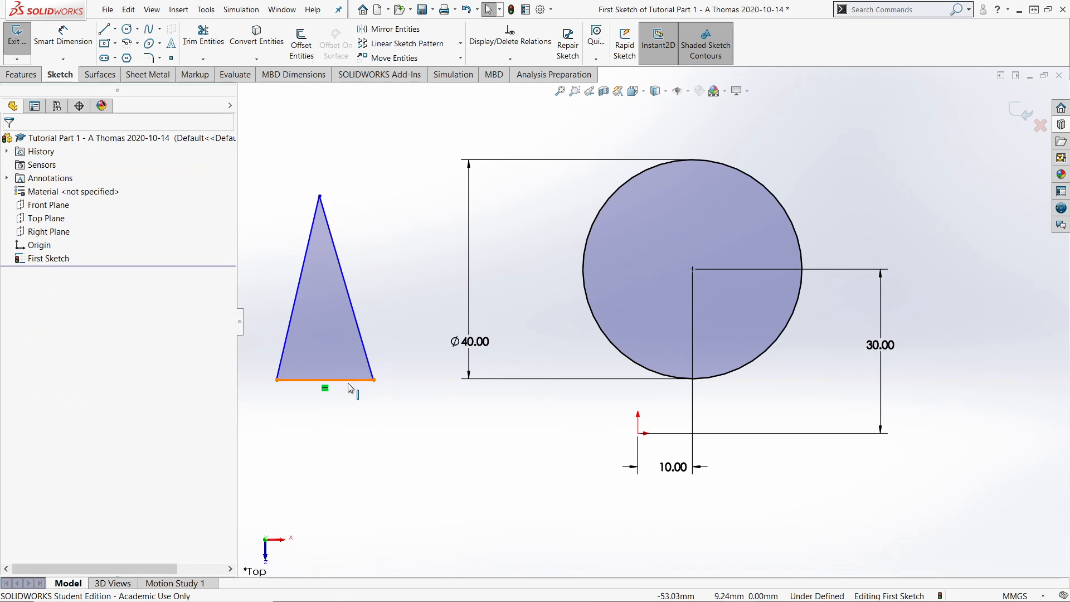
{"action": "left_click", "coordinate": [326, 380]}
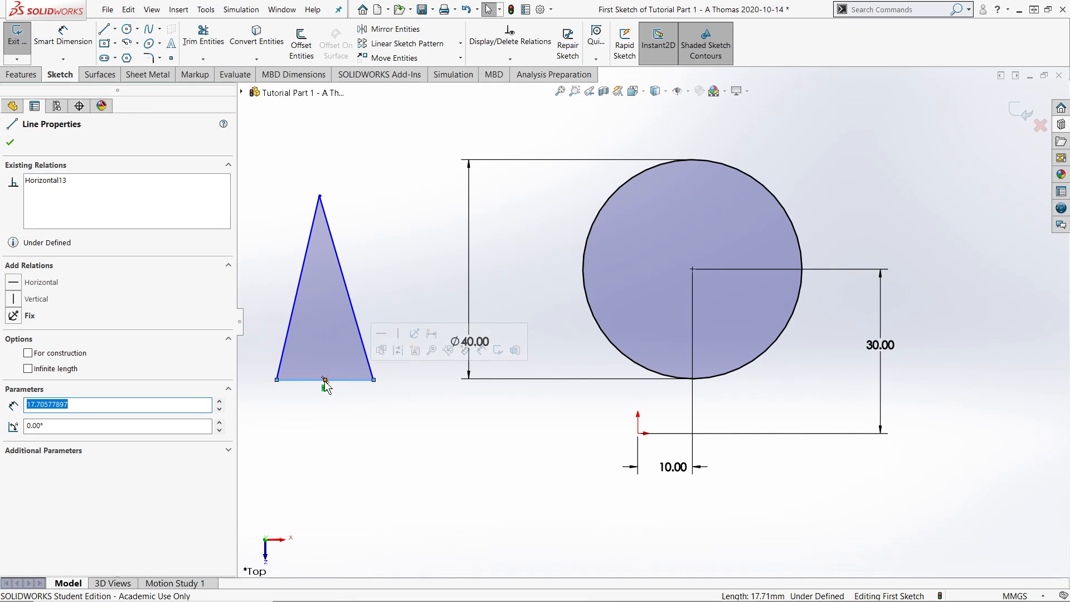
{"action": "left_click", "coordinate": [325, 379], "text": "ctrl"}
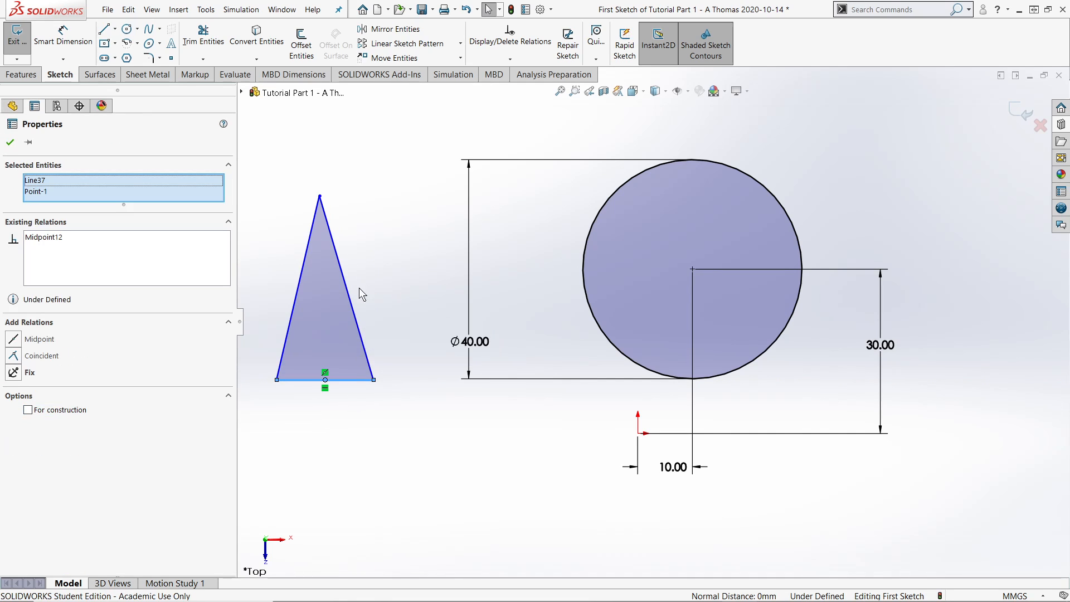
{"action": "left_click", "coordinate": [319, 196], "text": "ctrl"}
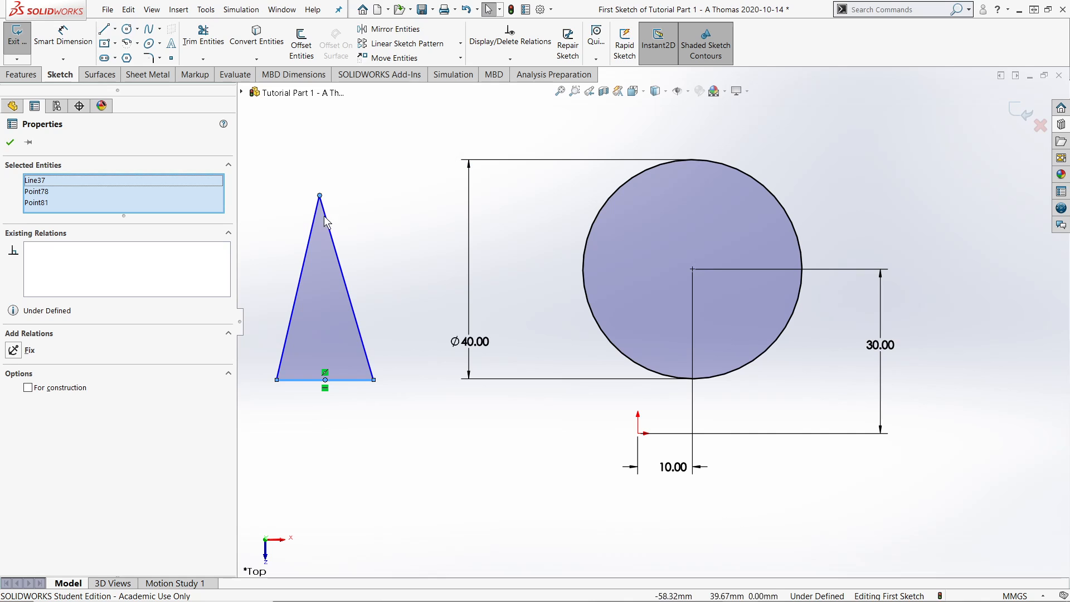
{"action": "left_click", "coordinate": [359, 207]}
Add a vertical relation between the triangle's apex and the midpoint of its base
{"action": "left_click", "coordinate": [320, 196]}
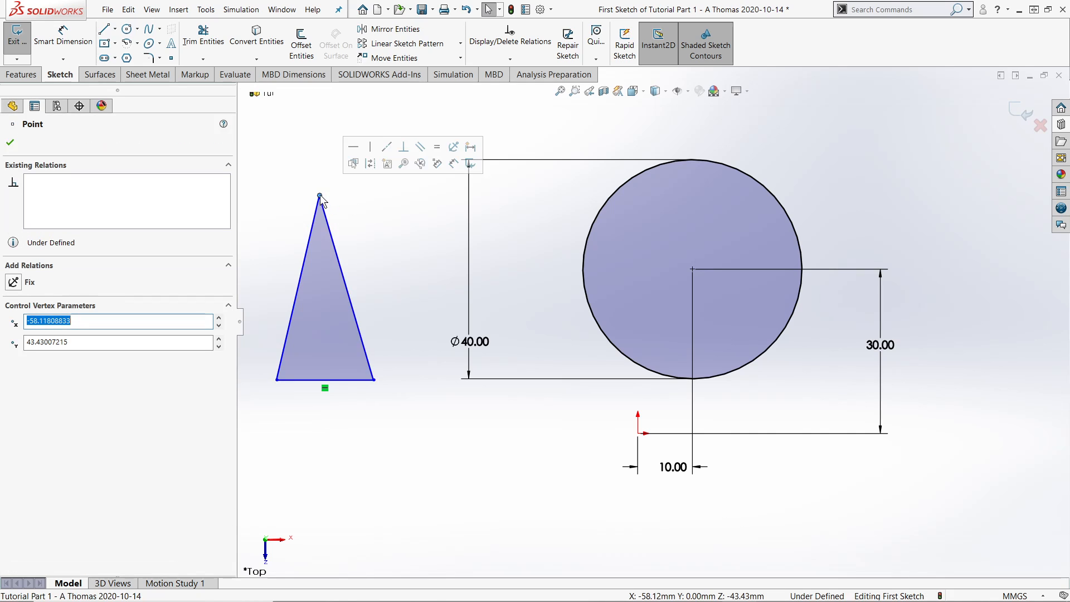
{"action": "left_click", "coordinate": [324, 380], "text": "ctrl"}
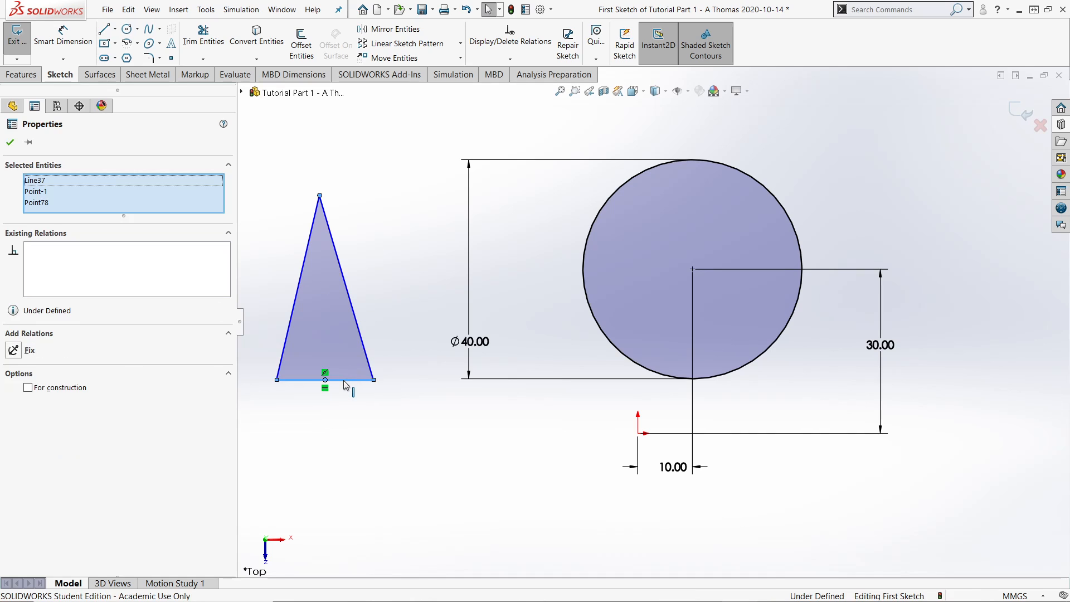
{"action": "left_click", "coordinate": [373, 379], "text": "ctrl"}
{"action": "left_click", "coordinate": [23, 355]}
{"action": "left_click", "coordinate": [346, 269]}
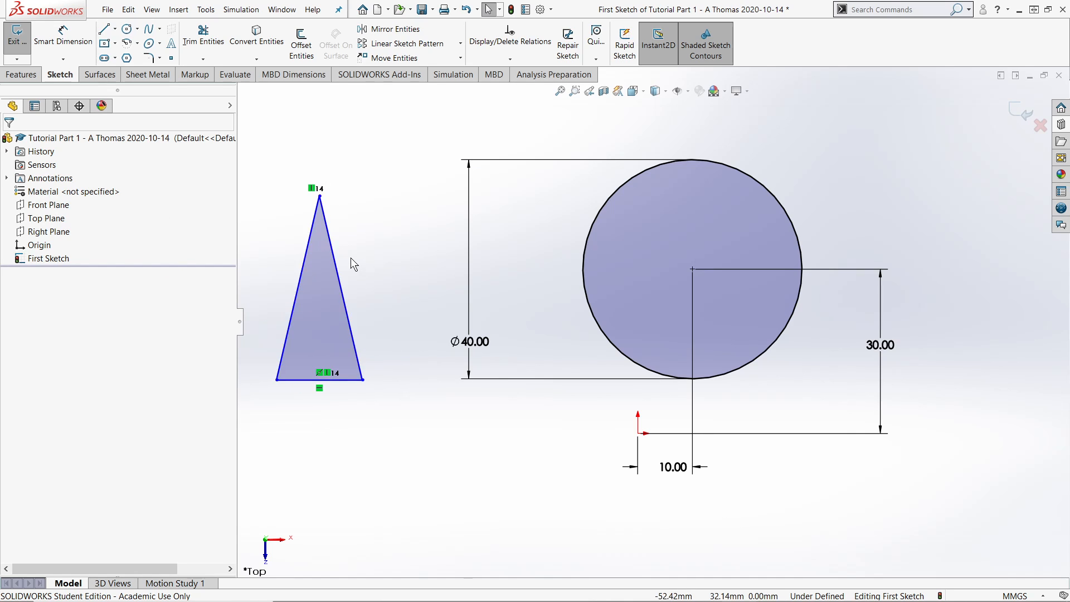
Delete the circle together with its position and diameter dimensions
{"action": "left_click_drag", "start_coordinate": [428, 105], "coordinate": [850, 501]}
{"action": "key", "text": "Delete"}
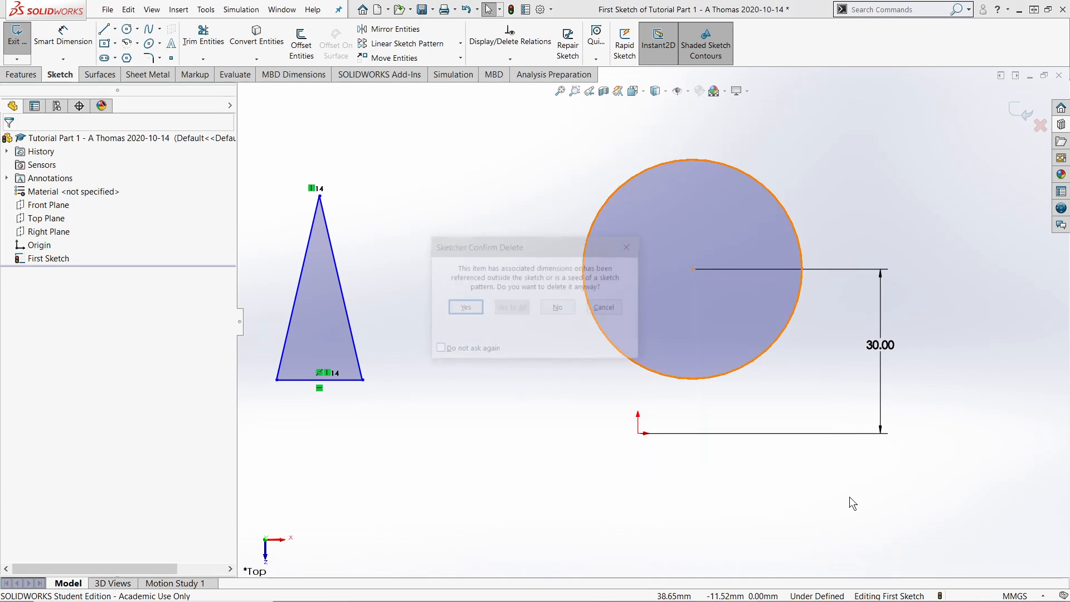
{"action": "left_click", "coordinate": [463, 308]}
Move the whole triangle to just above the origin, and reposition its lower-right corner at about X 12.5 mm, Y 22.9 mm
{"action": "left_click_drag", "start_coordinate": [324, 295], "coordinate": [668, 316]}
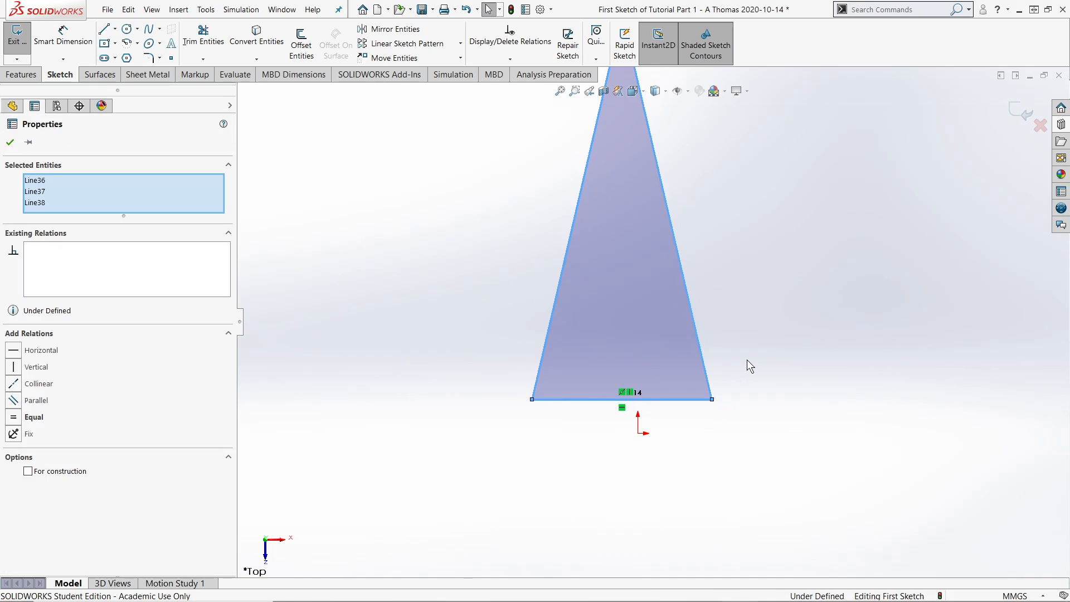
{"action": "scroll", "coordinate": [715, 318], "scroll_direction": "up", "scroll_amount": 3}
{"action": "left_click", "coordinate": [764, 222]}
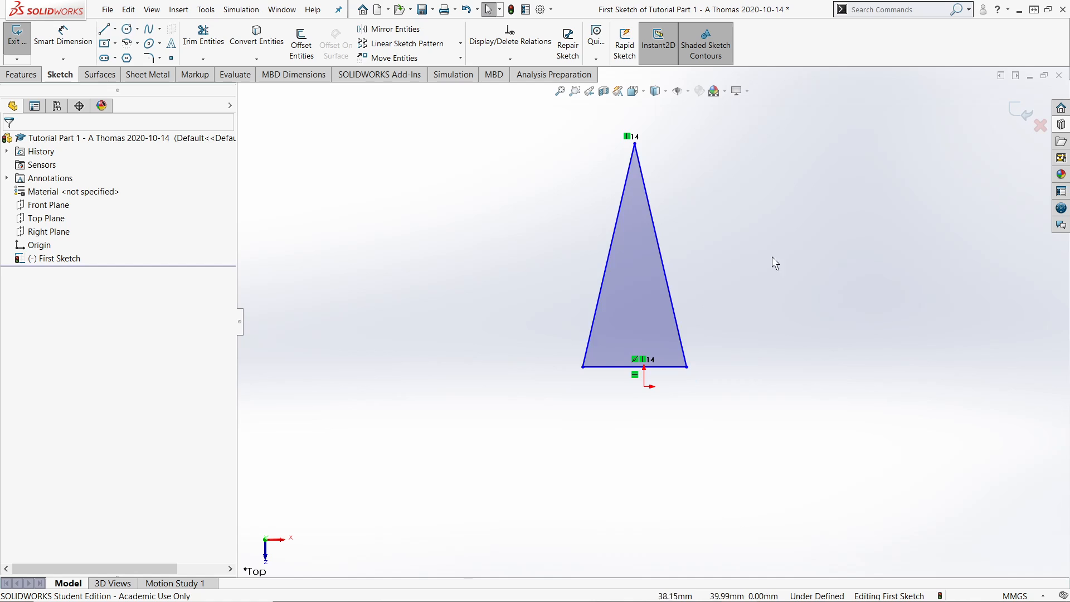
{"action": "left_click_drag", "start_coordinate": [689, 366], "coordinate": [763, 412]}
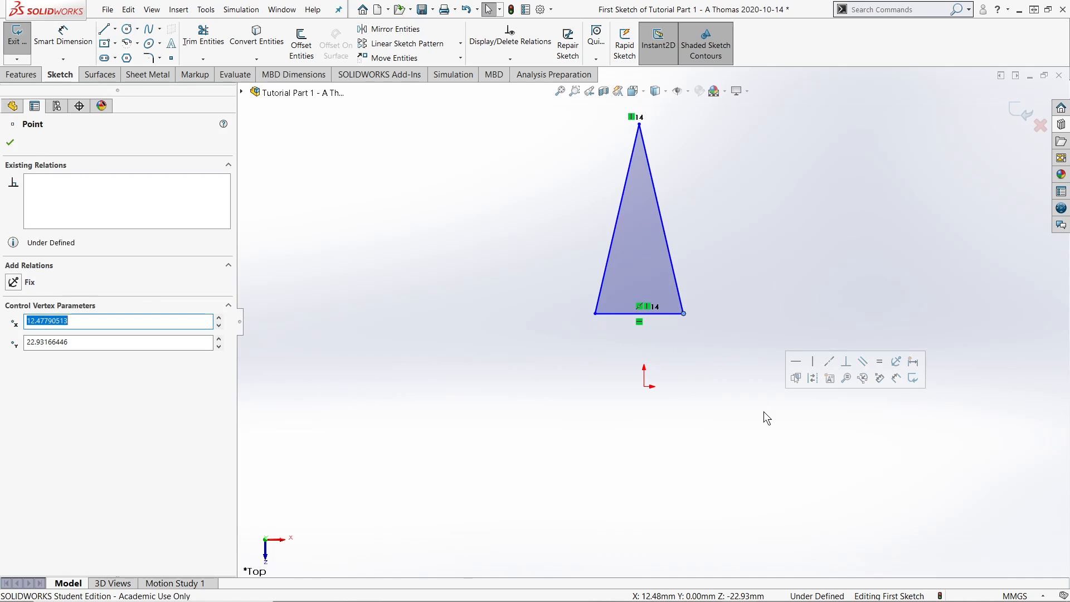
Delete all three lines of the triangle from the sketch
{"action": "left_click", "coordinate": [730, 417]}
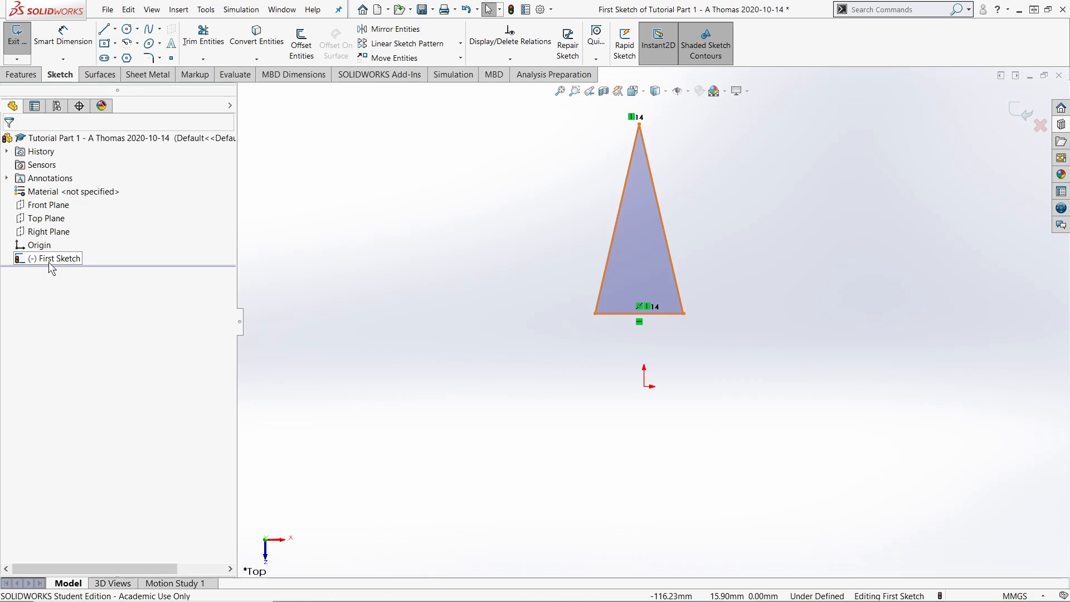
{"action": "left_click_drag", "start_coordinate": [49, 262], "coordinate": [85, 265]}
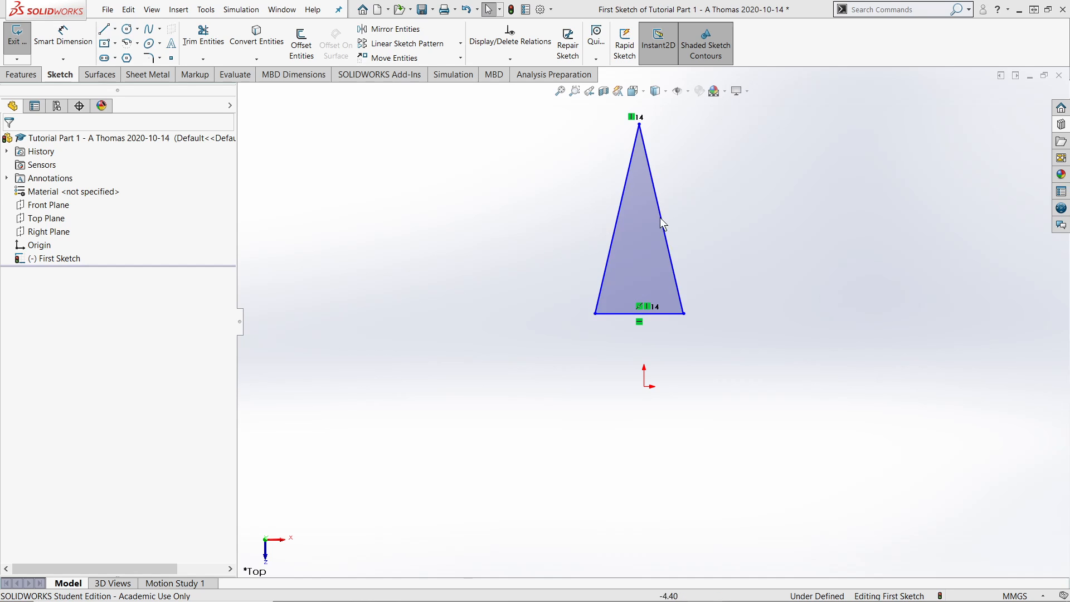
{"action": "left_click_drag", "start_coordinate": [702, 362], "coordinate": [560, 101]}
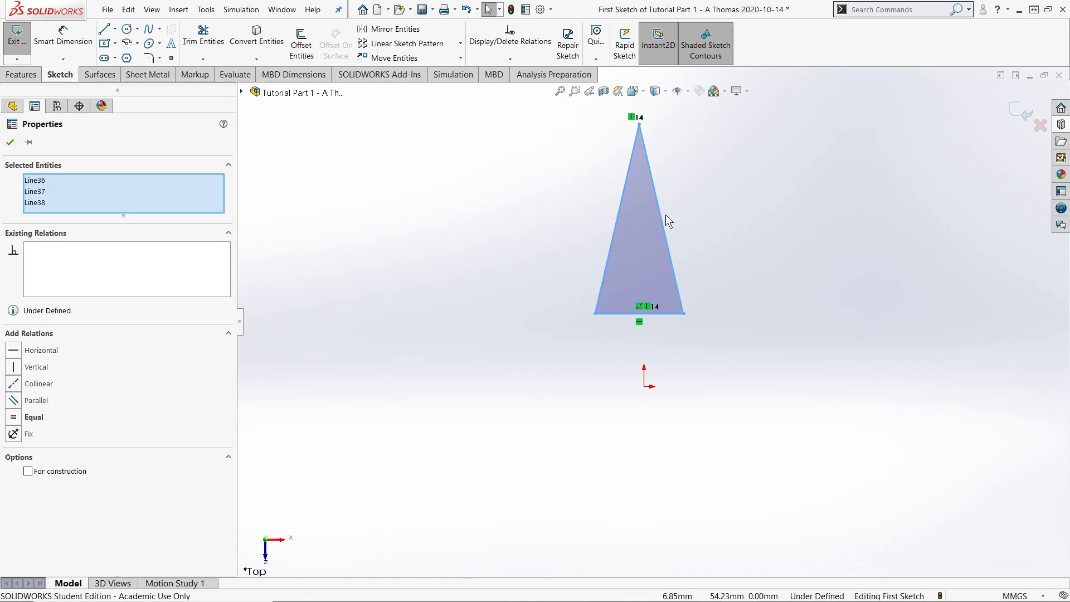
{"action": "key", "text": "Delete"}
Exit the sketch and discard all changes made to it in this editing session
{"action": "left_click", "coordinate": [1040, 126]}
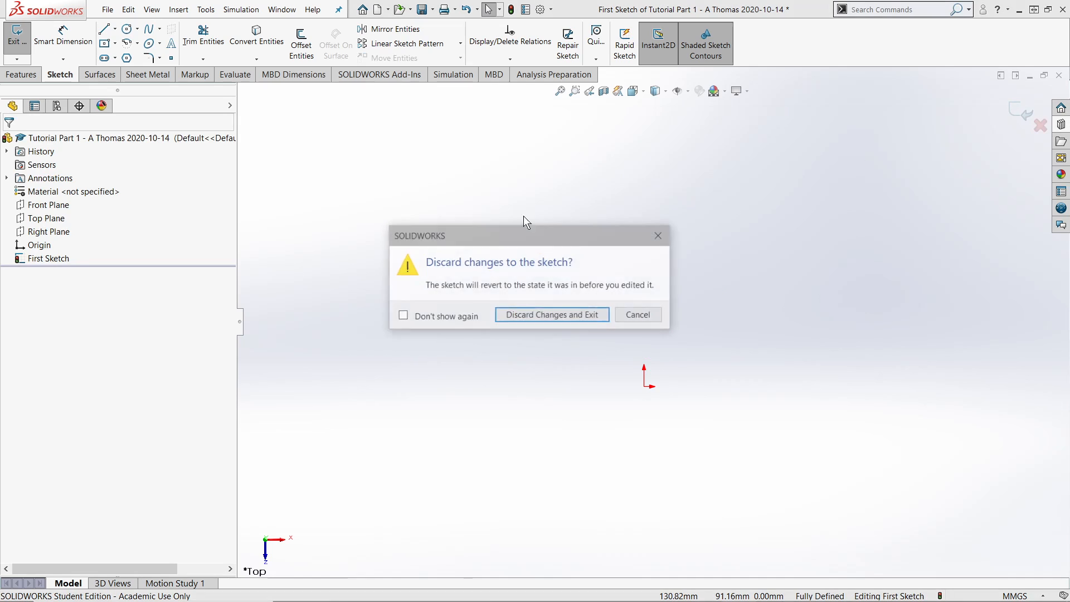
{"action": "left_click", "coordinate": [510, 312]}
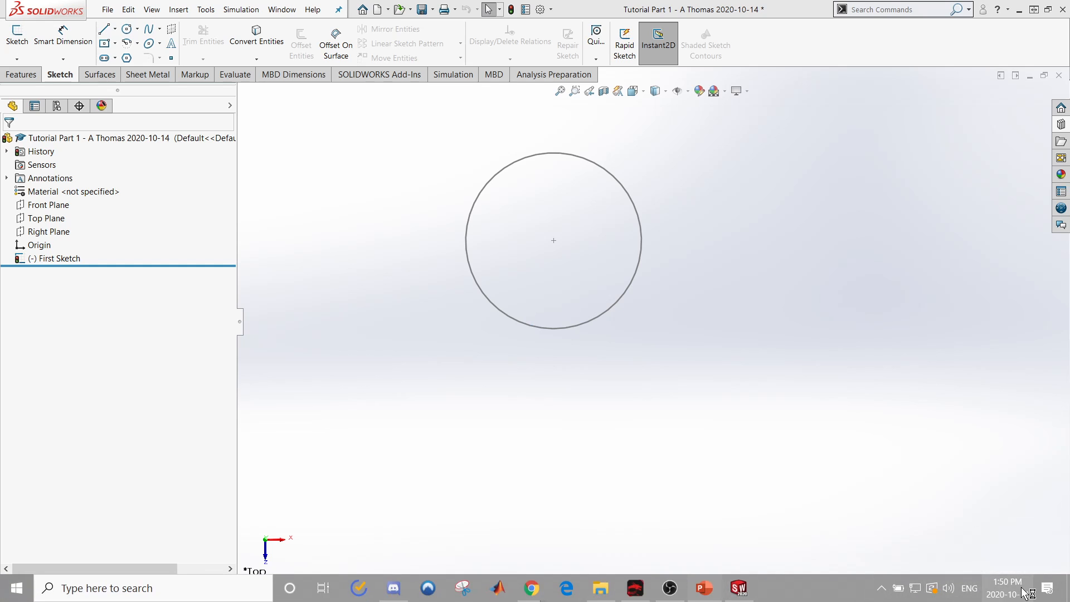
{"action": "scroll", "coordinate": [553, 240], "scroll_direction": "up", "scroll_amount": 1}
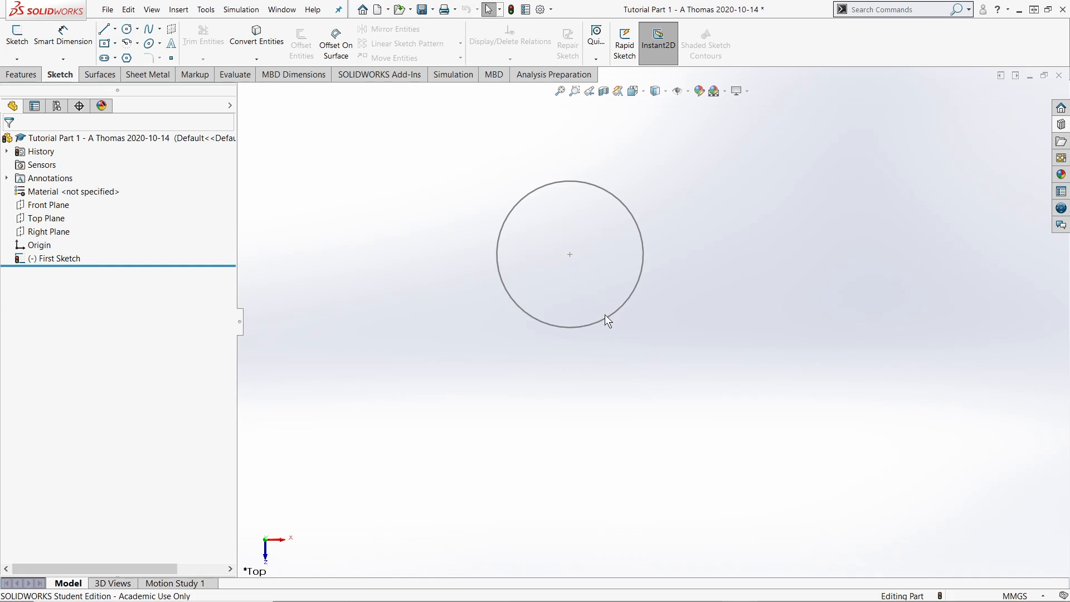
Turn on the display of the reference planes and view them together with the circle in 3D
{"action": "left_click", "coordinate": [682, 91]}
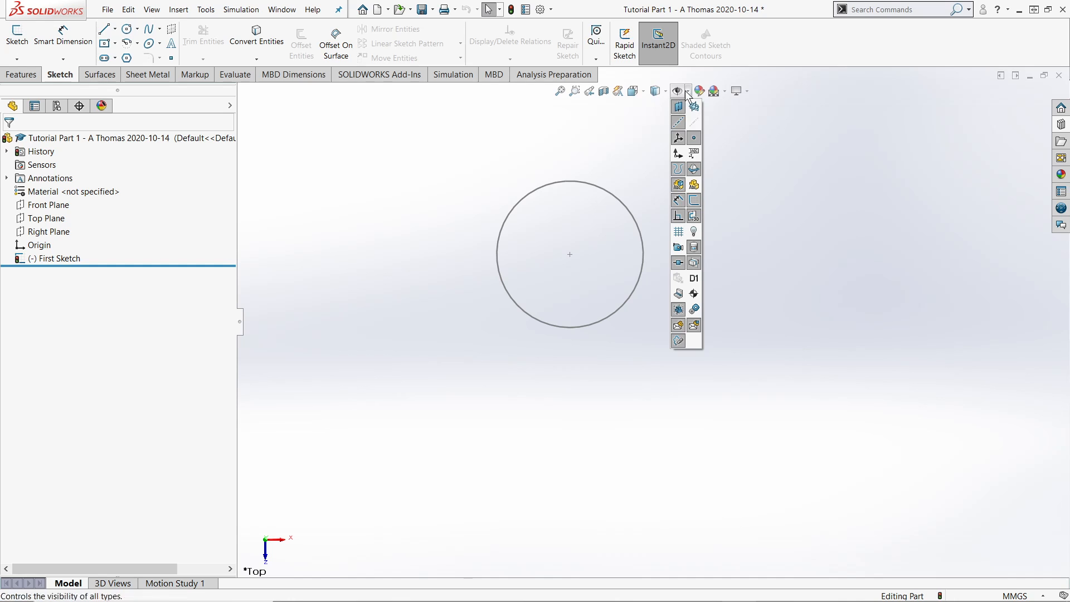
{"action": "left_click", "coordinate": [697, 107]}
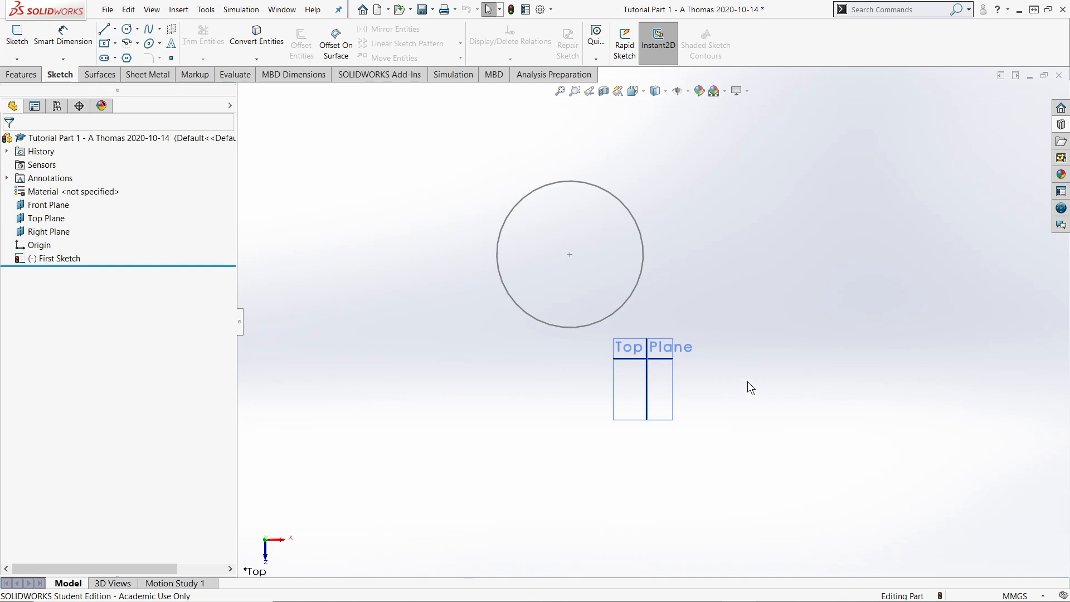
{"action": "middle_click_drag", "start_coordinate": [747, 381], "coordinate": [555, 426]}
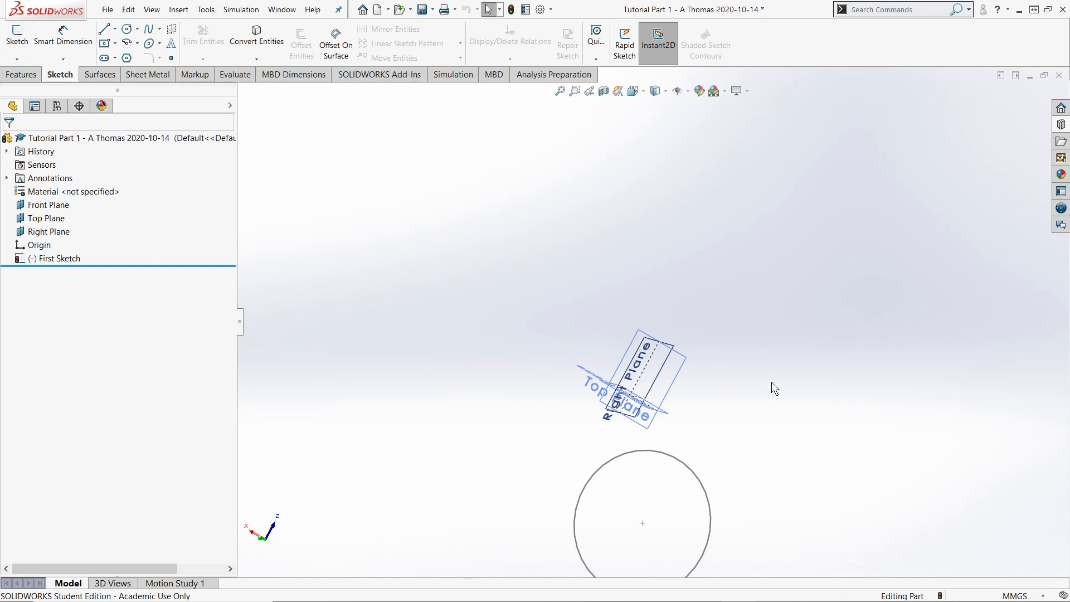
{"action": "middle_click_drag", "start_coordinate": [772, 383], "coordinate": [584, 399]}
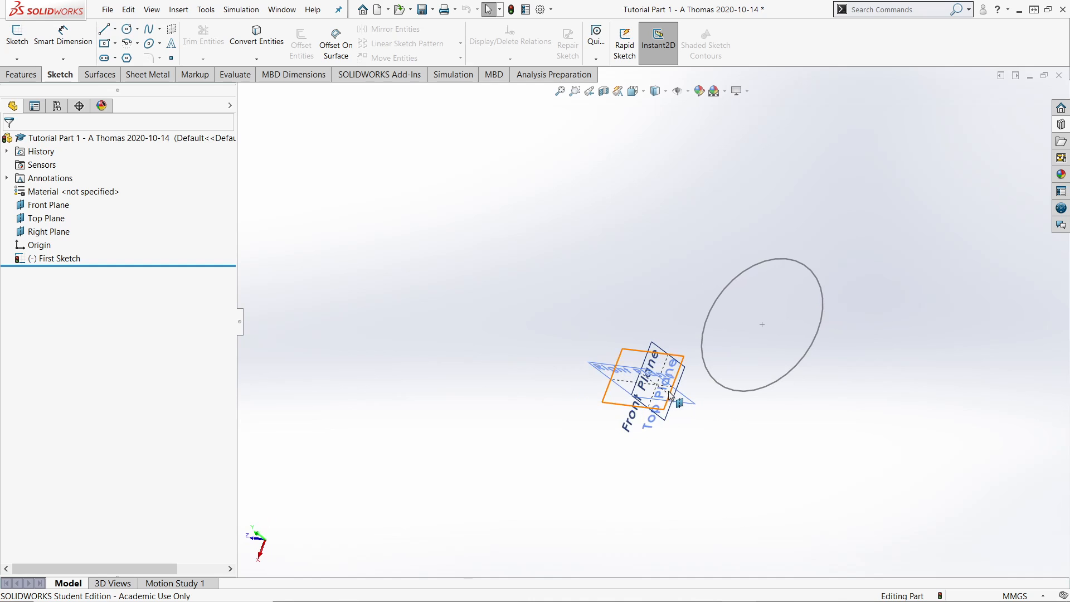
Highlight the origin and examine from several angles how the Front, Top and Right planes intersect there
{"action": "left_click", "coordinate": [38, 245]}
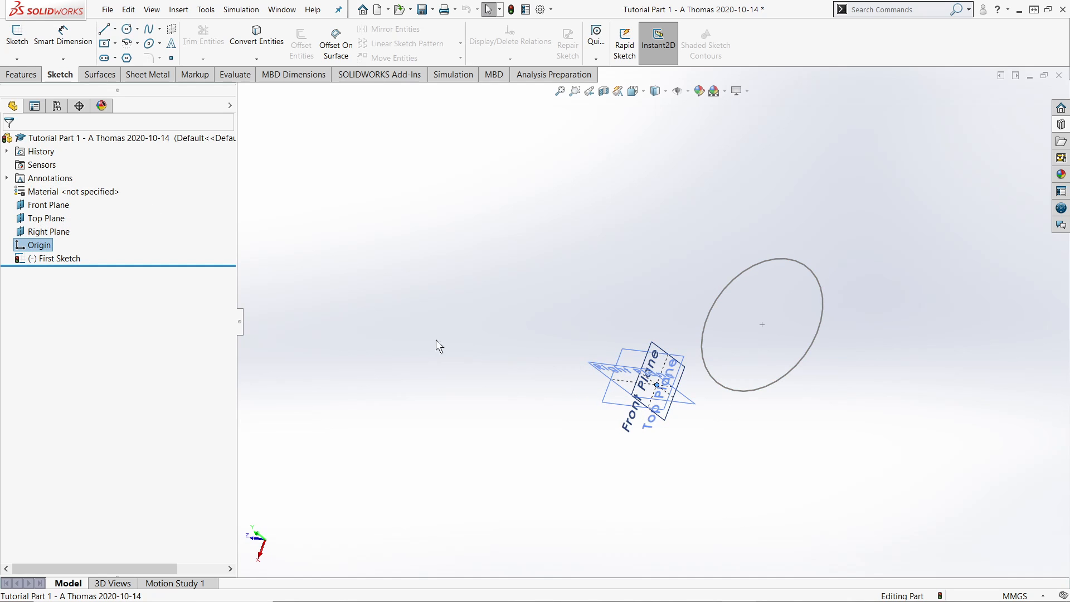
{"action": "middle_click_drag", "start_coordinate": [680, 267], "coordinate": [627, 234]}
{"action": "middle_click_drag", "start_coordinate": [755, 275], "coordinate": [693, 215]}
{"action": "scroll", "coordinate": [685, 185], "scroll_direction": "up", "scroll_amount": 4}
{"action": "scroll", "coordinate": [683, 274], "scroll_direction": "down", "scroll_amount": 5}
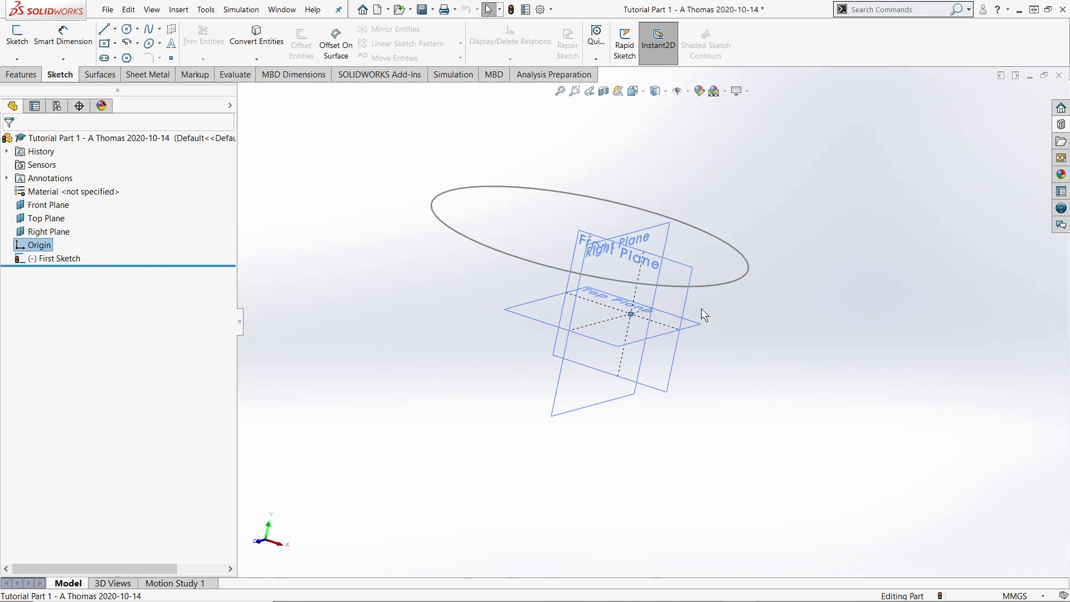
{"action": "middle_click_drag", "start_coordinate": [817, 343], "coordinate": [756, 316]}
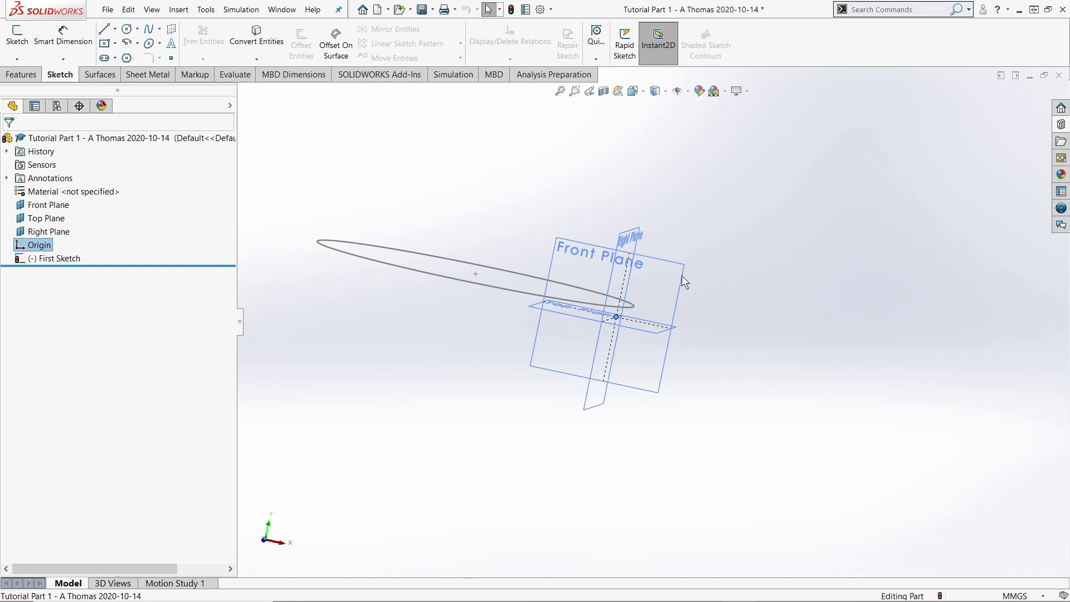
{"action": "mouse_move", "coordinate": [519, 210]}
{"action": "middle_mouse_down", "text": "ctrl"}
{"action": "mouse_move", "coordinate": [642, 291]}
{"action": "mouse_move", "coordinate": [654, 378]}
{"action": "mouse_move", "coordinate": [705, 358]}
{"action": "mouse_move", "coordinate": [628, 282]}
{"action": "mouse_move", "coordinate": [583, 303]}
{"action": "mouse_move", "coordinate": [590, 357]}
{"action": "mouse_move", "coordinate": [533, 370]}
{"action": "middle_mouse_up", "text": "ctrl"}
{"action": "middle_click_drag", "start_coordinate": [675, 310], "coordinate": [526, 397], "text": "ctrl"}
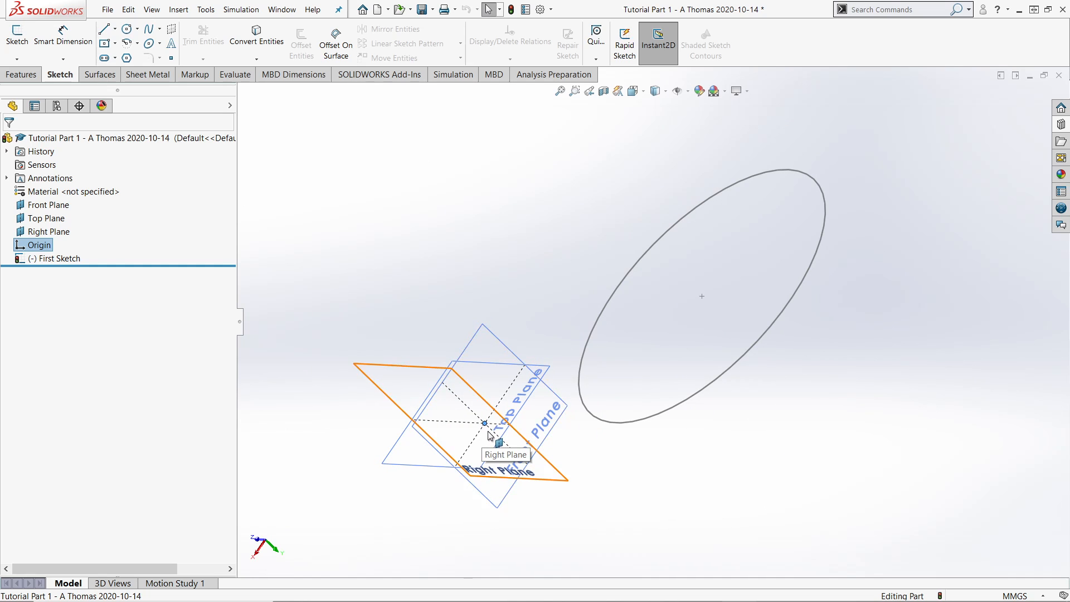
Examine the circle and the intersecting reference planes both close up and from a distance
{"action": "scroll", "coordinate": [490, 435], "scroll_direction": "up", "scroll_amount": 5}
{"action": "scroll", "coordinate": [516, 435], "scroll_direction": "down", "scroll_amount": 6}
{"action": "scroll", "coordinate": [724, 219], "scroll_direction": "up", "scroll_amount": 5}
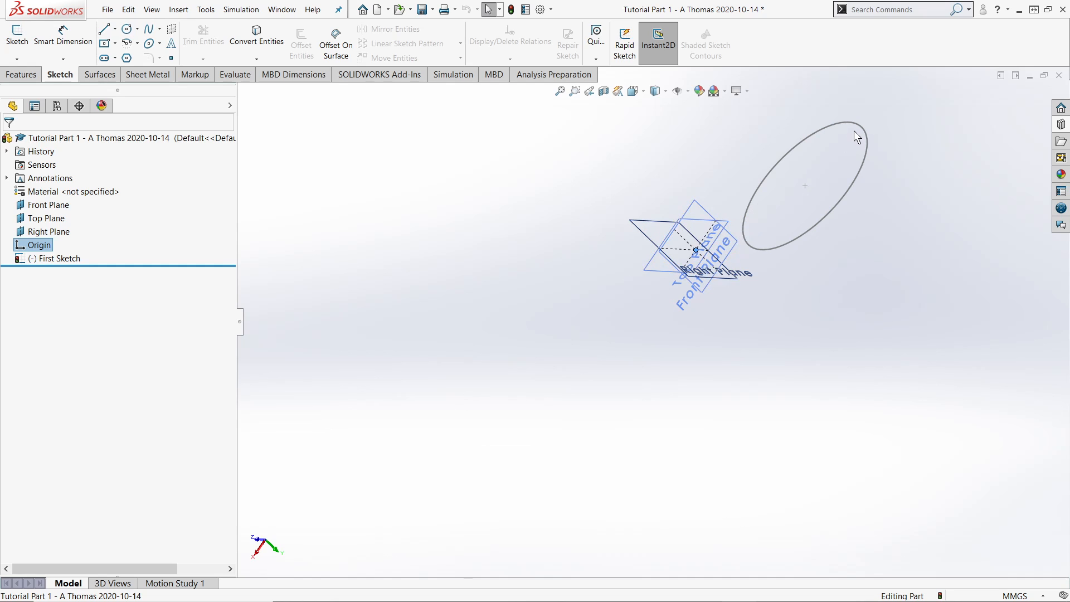
{"action": "scroll", "coordinate": [855, 130], "scroll_direction": "down", "scroll_amount": 8}
{"action": "scroll", "coordinate": [724, 226], "scroll_direction": "down", "scroll_amount": 2}
{"action": "scroll", "coordinate": [677, 267], "scroll_direction": "up", "scroll_amount": 6}
{"action": "scroll", "coordinate": [591, 368], "scroll_direction": "down", "scroll_amount": 4}
{"action": "scroll", "coordinate": [573, 382], "scroll_direction": "down", "scroll_amount": 2}
{"action": "scroll", "coordinate": [610, 379], "scroll_direction": "up", "scroll_amount": 7}
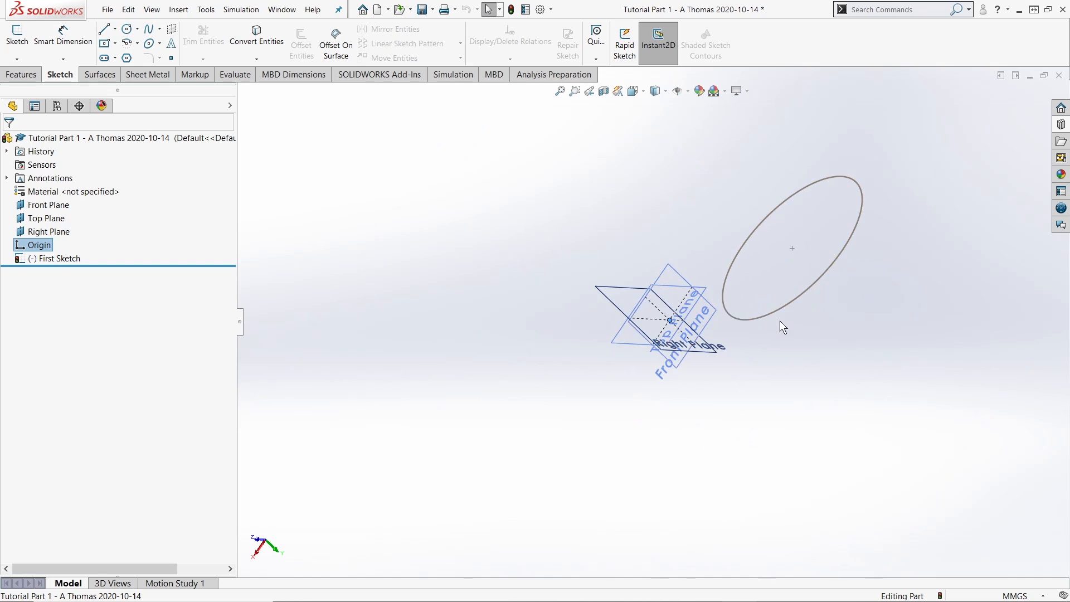
{"action": "middle_click_drag", "start_coordinate": [711, 249], "coordinate": [666, 233], "text": "ctrl"}
{"action": "scroll", "coordinate": [646, 317], "scroll_direction": "up", "scroll_amount": 4}
{"action": "middle_click_drag", "start_coordinate": [639, 314], "coordinate": [641, 221]}
{"action": "scroll", "coordinate": [639, 311], "scroll_direction": "down", "scroll_amount": 10}
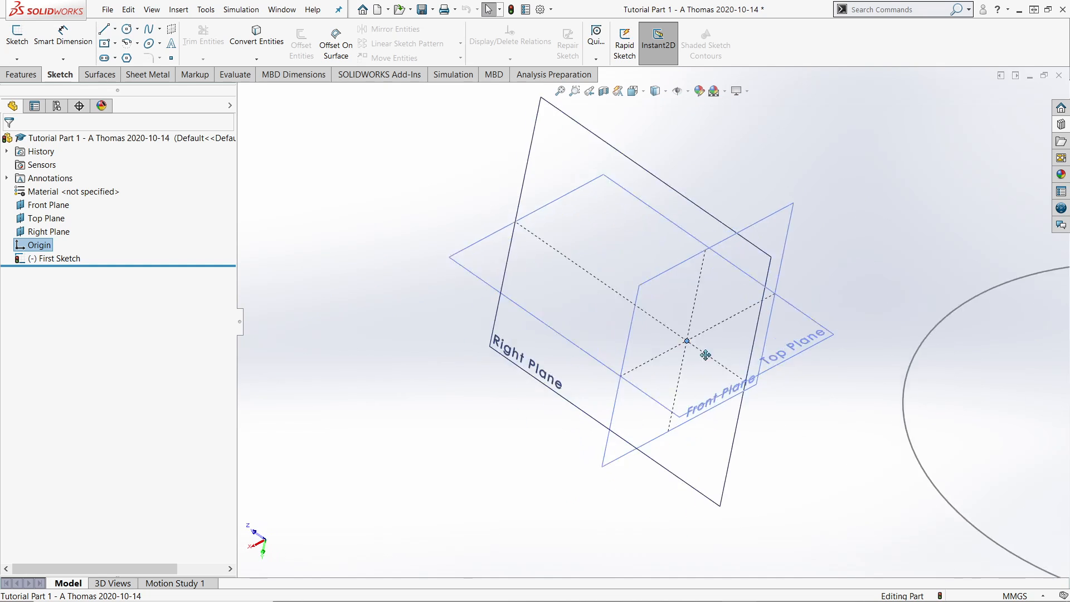
{"action": "scroll", "coordinate": [703, 357], "scroll_direction": "up", "scroll_amount": 3}
{"action": "scroll", "coordinate": [692, 361], "scroll_direction": "down", "scroll_amount": 6}
{"action": "scroll", "coordinate": [780, 351], "scroll_direction": "up", "scroll_amount": 10}
{"action": "middle_click_drag", "start_coordinate": [675, 342], "coordinate": [690, 281], "text": "ctrl"}
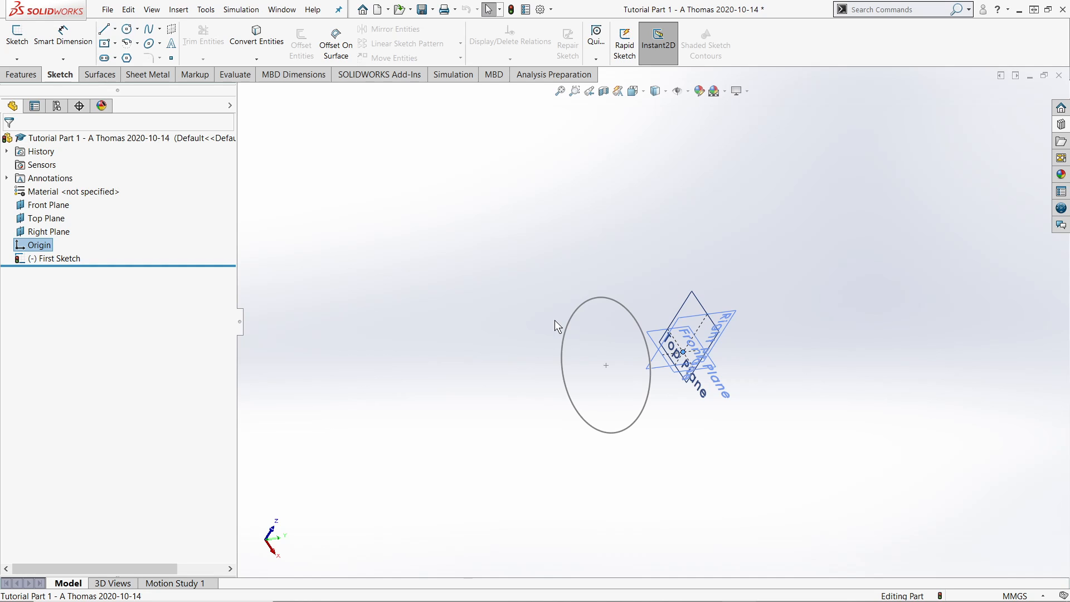
Use the View Selector cube to look at the reference planes from several flat and angled orientations
{"action": "key", "text": "space"}
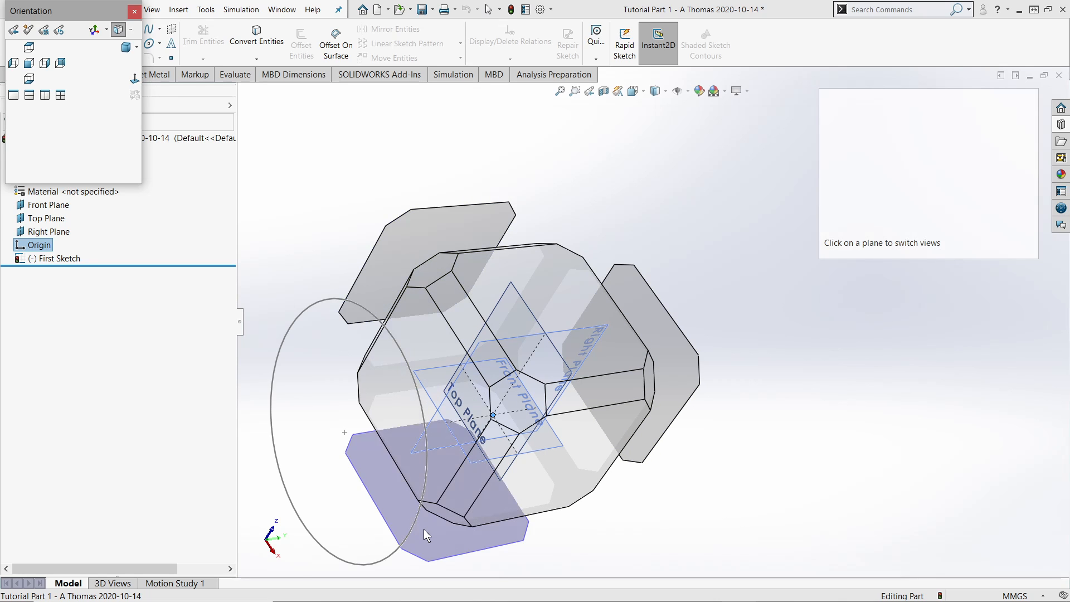
{"action": "left_click", "coordinate": [424, 529]}
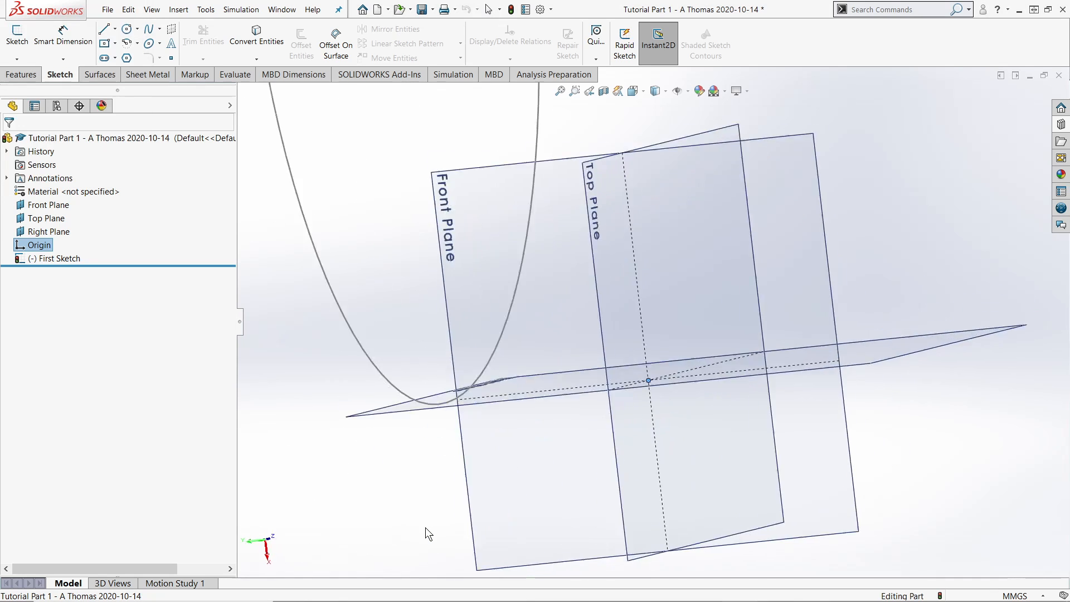
{"action": "key", "text": "space"}
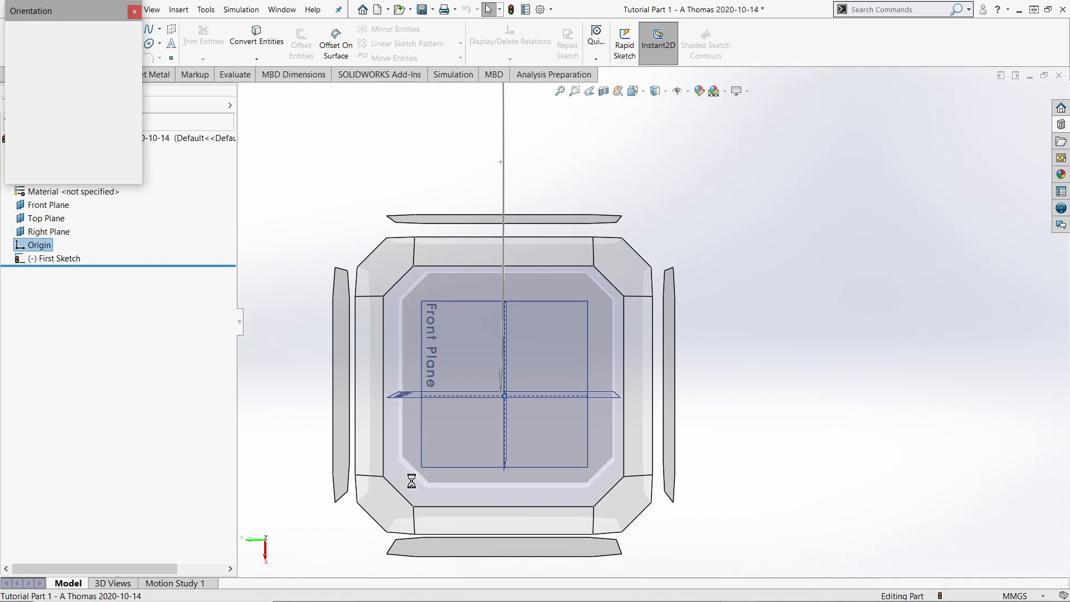
{"action": "left_click", "coordinate": [621, 267]}
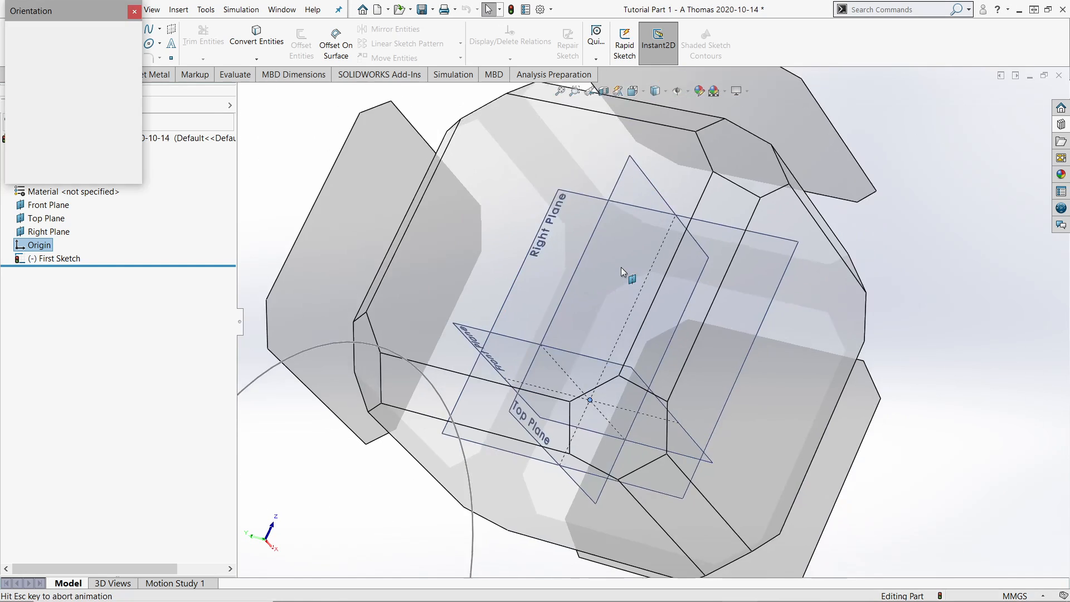
{"action": "left_click", "coordinate": [537, 264]}
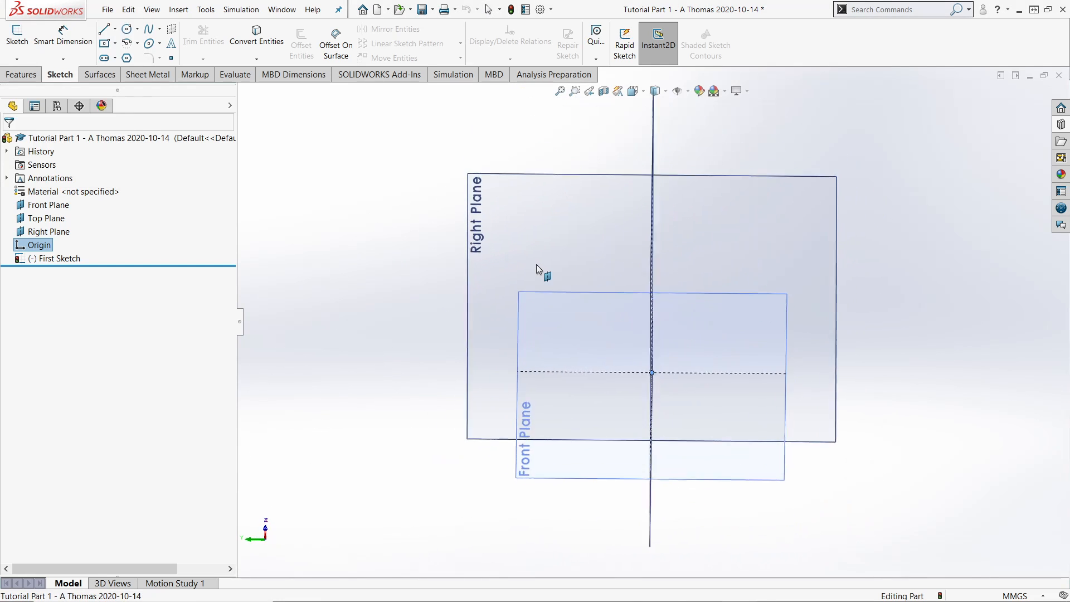
{"action": "key", "text": "space"}
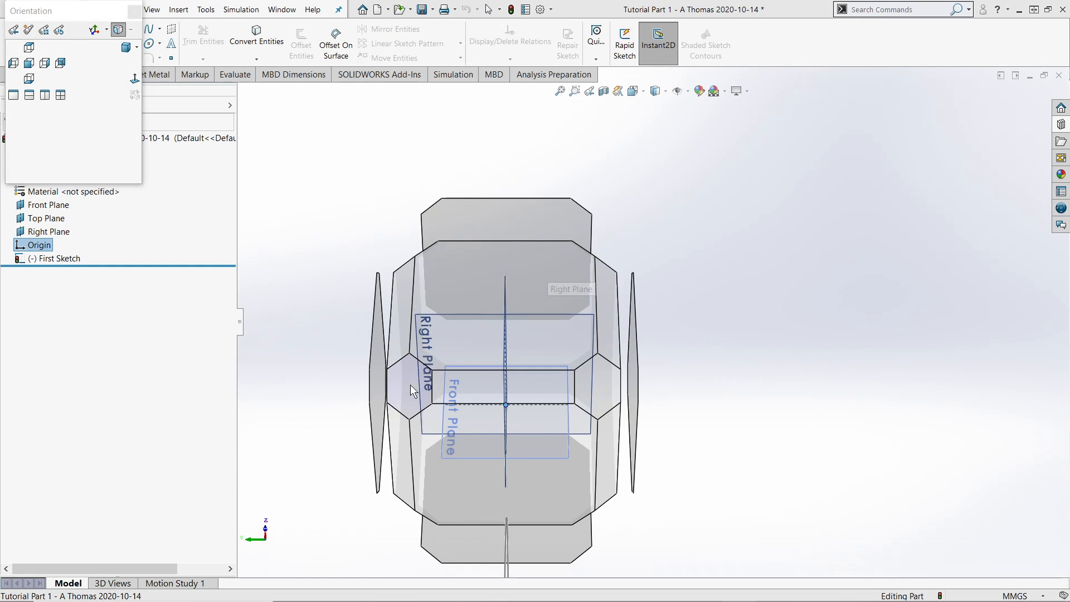
{"action": "left_click", "coordinate": [410, 390]}
Look through the Isometric, Dimetric and Trimetric orientation options, close the view orientation tool and inspect the planes from another angle
{"action": "key", "text": "space"}
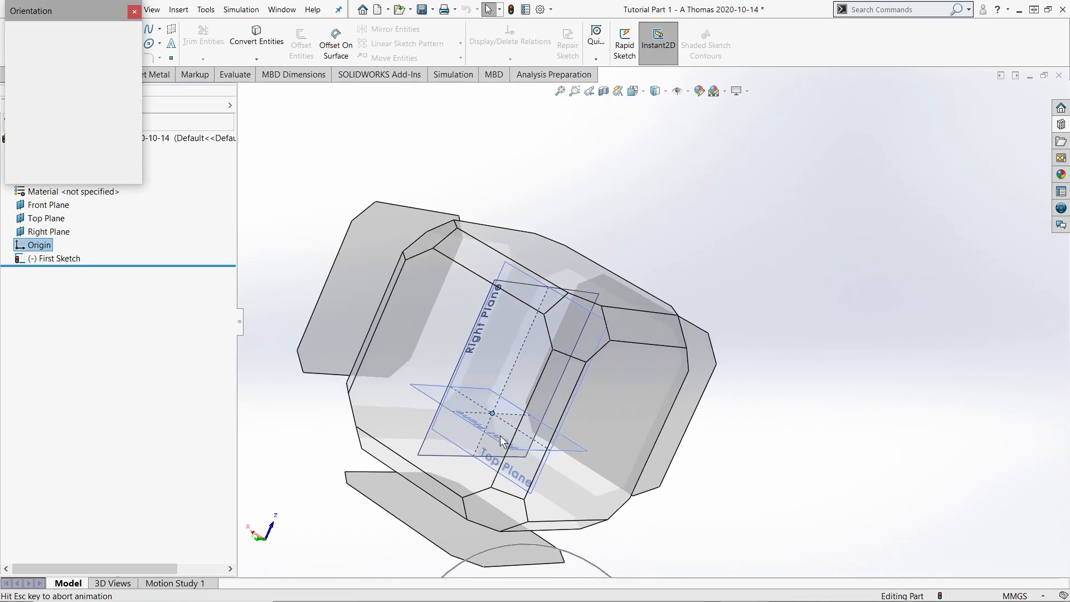
{"action": "mouse_move", "coordinate": [491, 428]}
{"action": "middle_mouse_down"}
{"action": "mouse_move", "coordinate": [490, 236]}
{"action": "mouse_move", "coordinate": [468, 414]}
{"action": "mouse_move", "coordinate": [429, 286]}
{"action": "mouse_move", "coordinate": [652, 234]}
{"action": "mouse_move", "coordinate": [721, 363]}
{"action": "mouse_move", "coordinate": [666, 432]}
{"action": "mouse_move", "coordinate": [713, 351]}
{"action": "mouse_move", "coordinate": [689, 371]}
{"action": "mouse_move", "coordinate": [637, 303]}
{"action": "mouse_move", "coordinate": [830, 375]}
{"action": "mouse_move", "coordinate": [644, 246]}
{"action": "mouse_move", "coordinate": [580, 279]}
{"action": "mouse_move", "coordinate": [521, 279]}
{"action": "mouse_move", "coordinate": [444, 313]}
{"action": "mouse_move", "coordinate": [585, 304]}
{"action": "mouse_move", "coordinate": [456, 331]}
{"action": "mouse_move", "coordinate": [543, 399]}
{"action": "middle_mouse_up"}
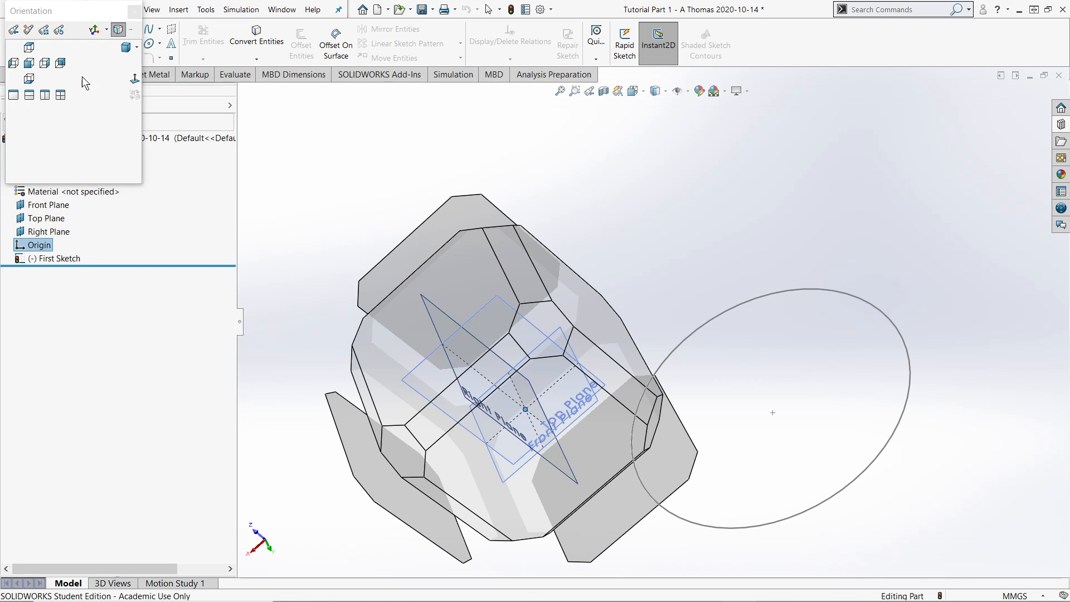
{"action": "left_click", "coordinate": [137, 49]}
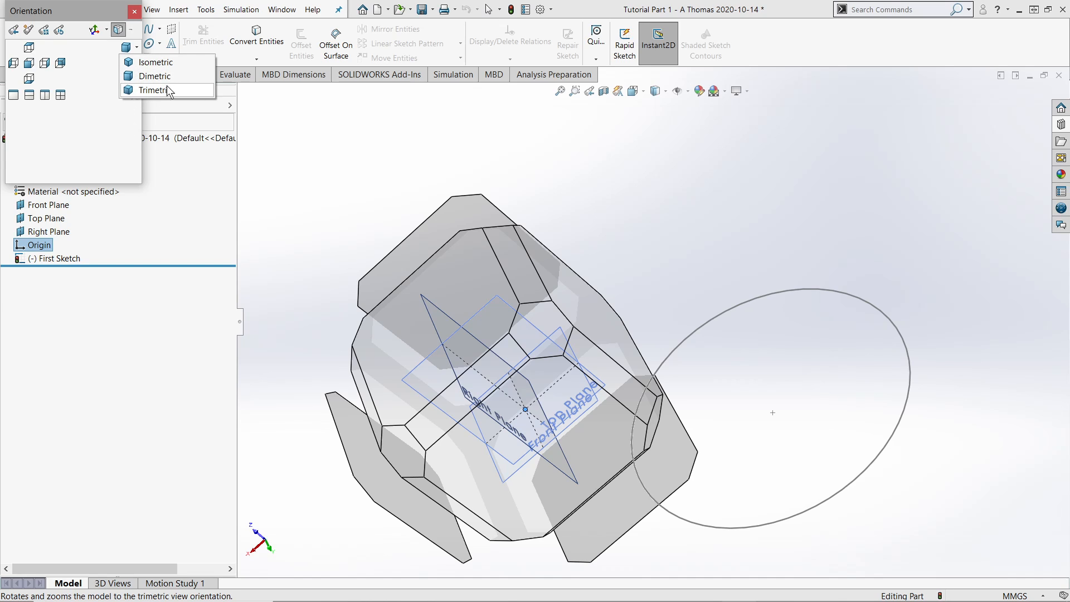
{"action": "left_click", "coordinate": [66, 144]}
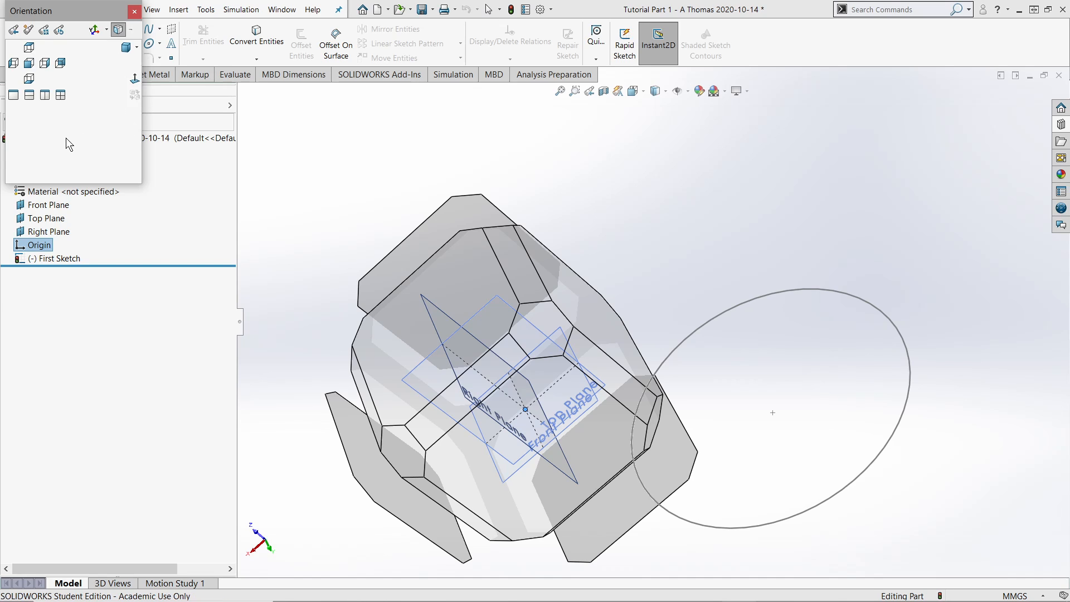
{"action": "left_click", "coordinate": [137, 49]}
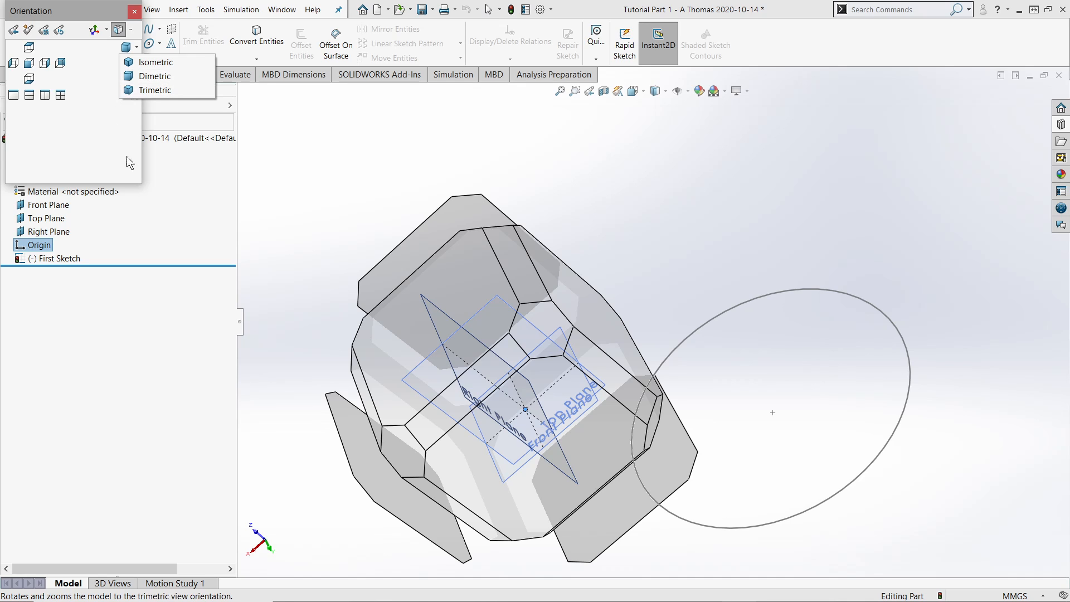
{"action": "left_click", "coordinate": [135, 12]}
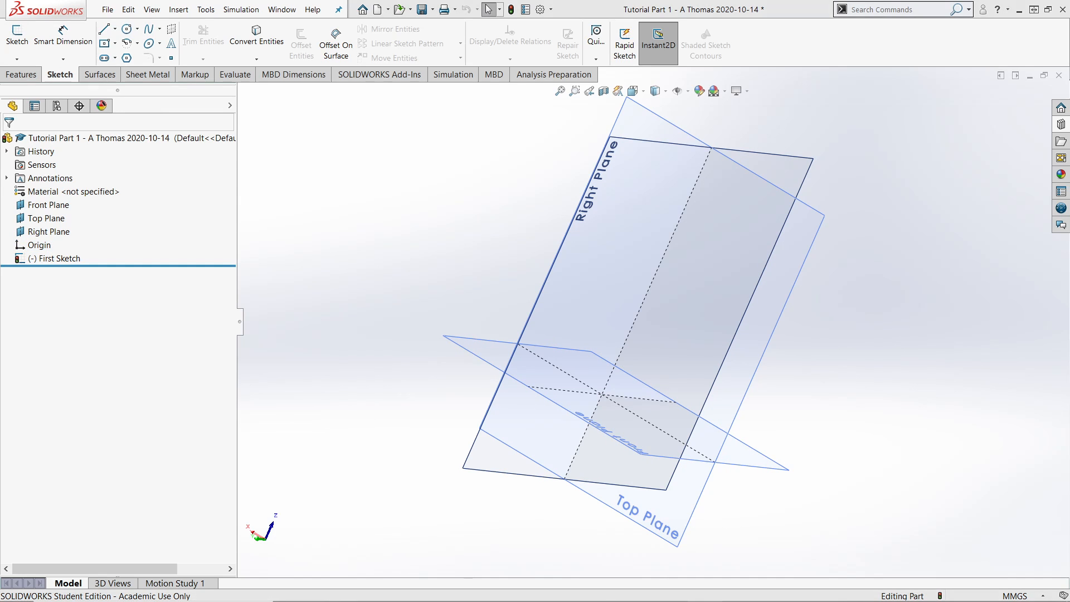
{"action": "middle_click_drag", "start_coordinate": [669, 362], "coordinate": [357, 208]}
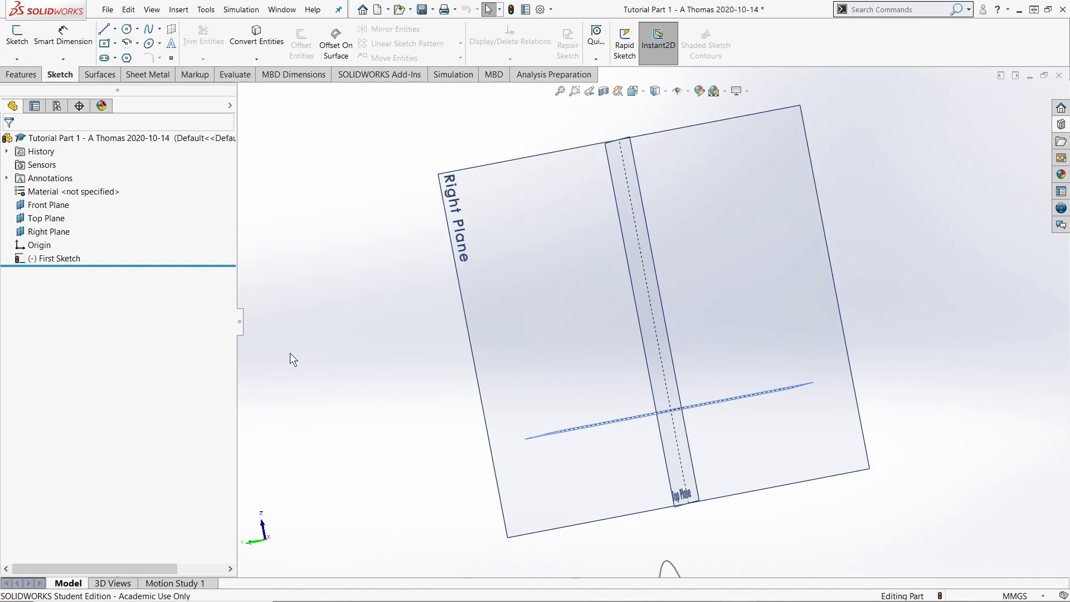
Delete First Sketch from the part and view the remaining reference planes at an angle
{"action": "mouse_move", "coordinate": [411, 593]}
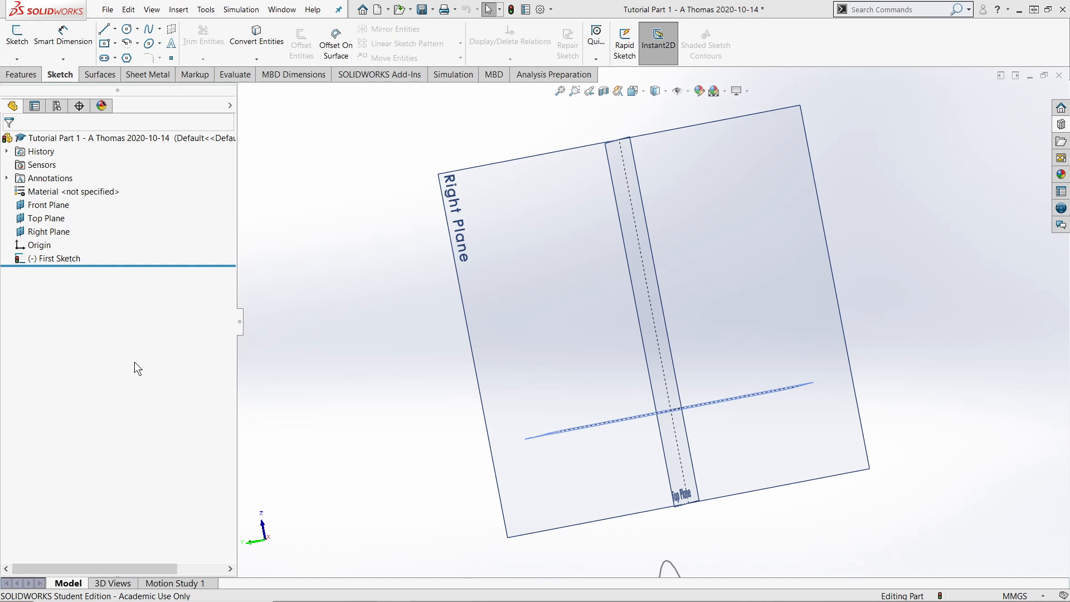
{"action": "left_click", "coordinate": [42, 259]}
{"action": "key", "text": "Delete"}
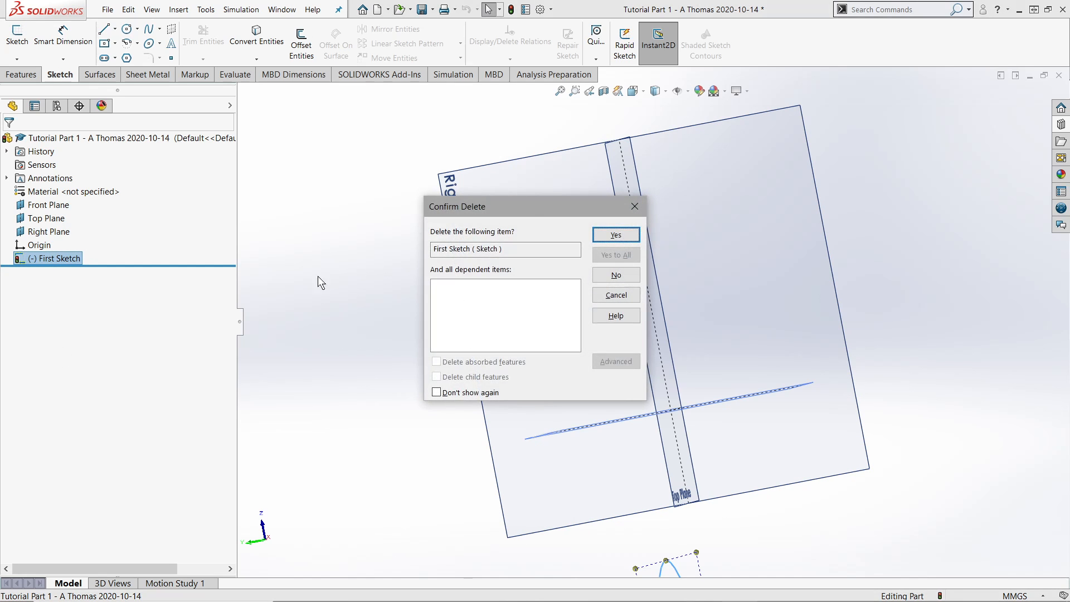
{"action": "left_click", "coordinate": [609, 232]}
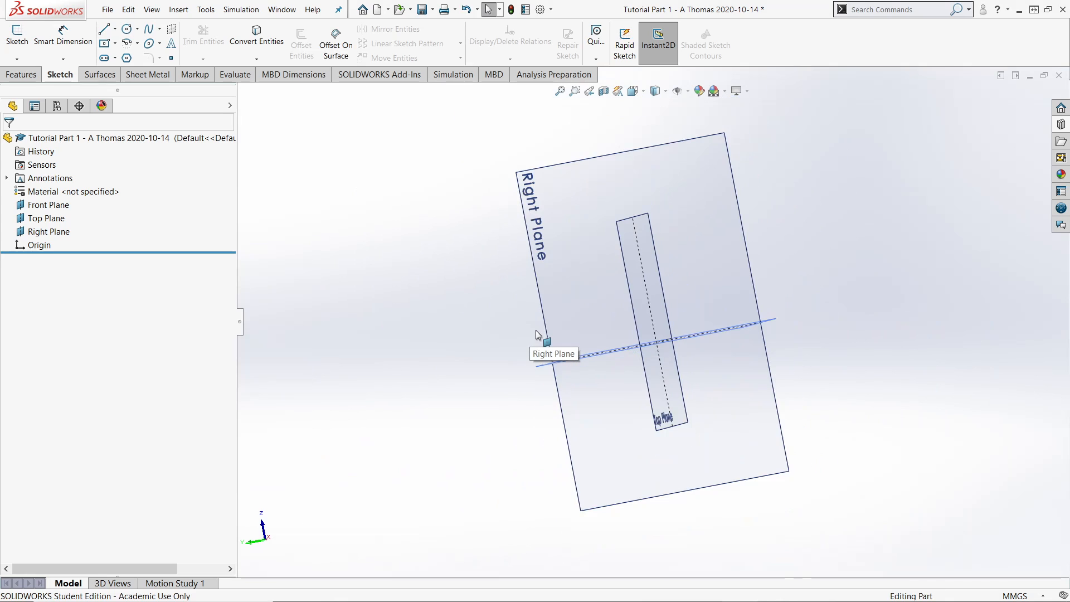
{"action": "middle_click_drag", "start_coordinate": [788, 301], "coordinate": [778, 108]}
{"action": "middle_click_drag", "start_coordinate": [611, 267], "coordinate": [567, 339]}
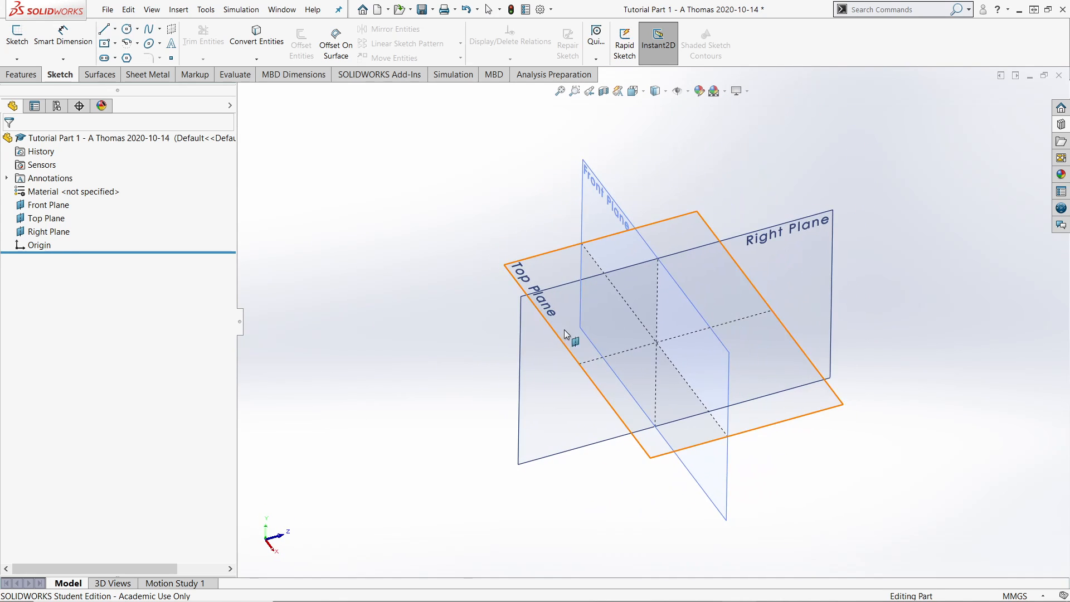
Set the view of the three reference planes to the Dimetric orientation
{"action": "middle_click_drag", "start_coordinate": [640, 325], "coordinate": [543, 295]}
{"action": "key", "text": "space"}
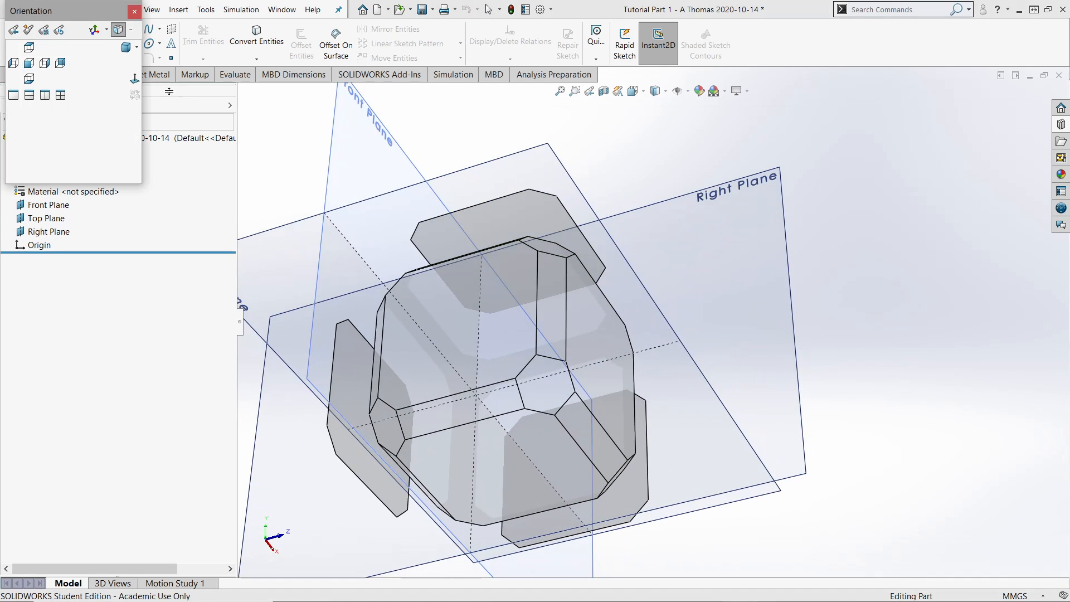
{"action": "left_click", "coordinate": [126, 48]}
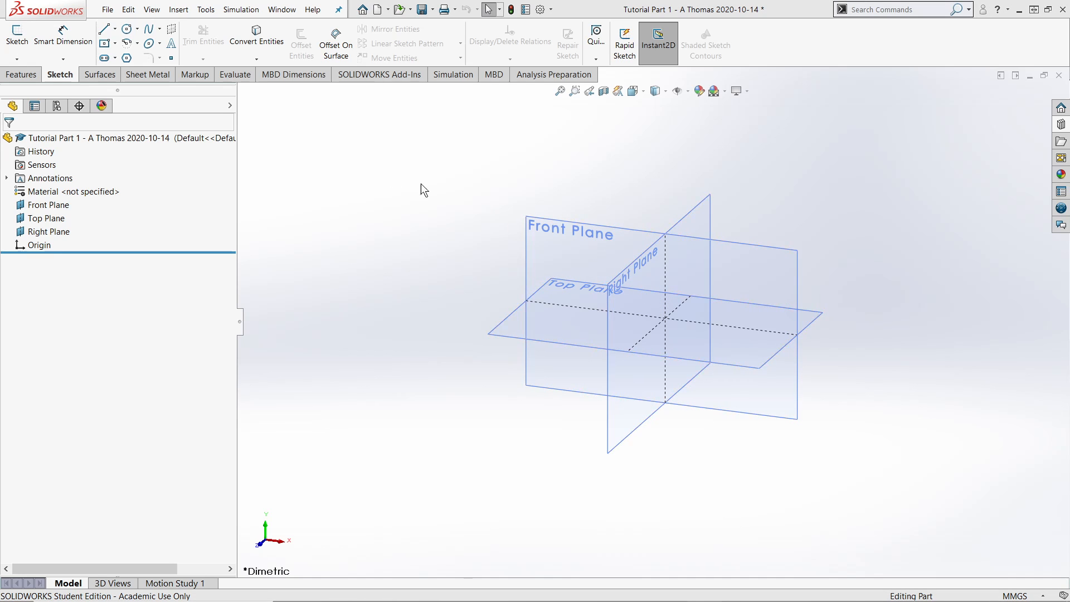
{"action": "scroll", "coordinate": [811, 255], "scroll_direction": "down", "scroll_amount": 1}
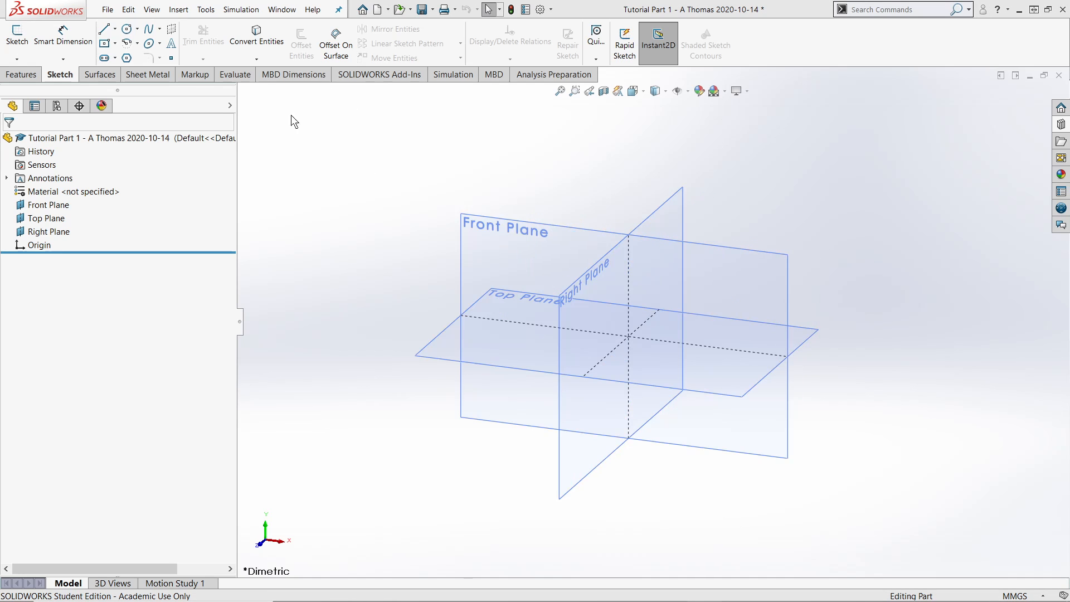
Dismiss the unsaved-document notification and start a new sketch on the Top Plane
{"action": "left_click", "coordinate": [20, 76]}
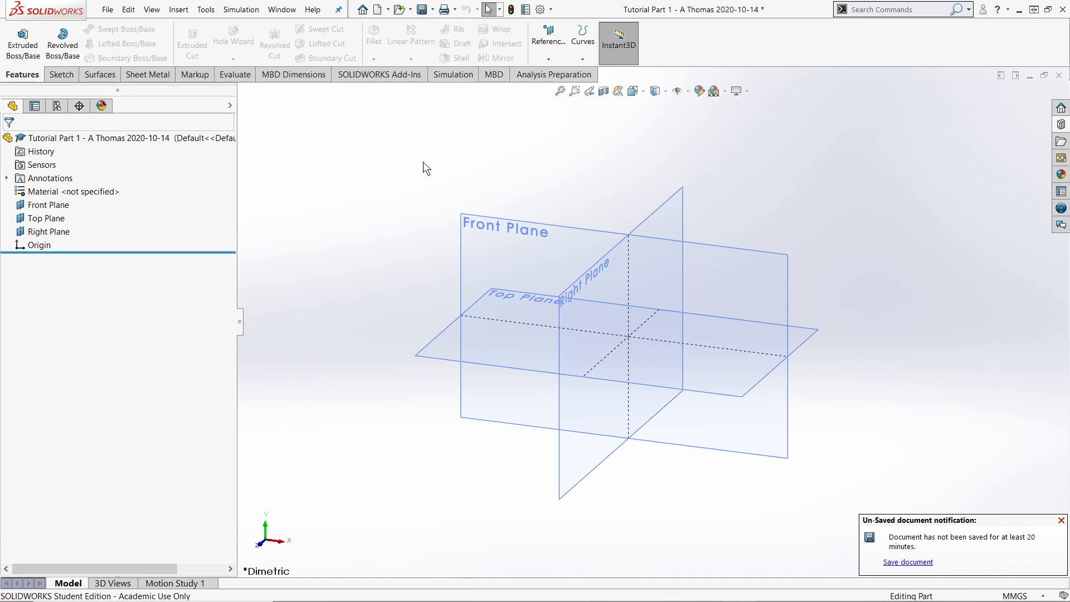
{"action": "left_click", "coordinate": [1060, 520]}
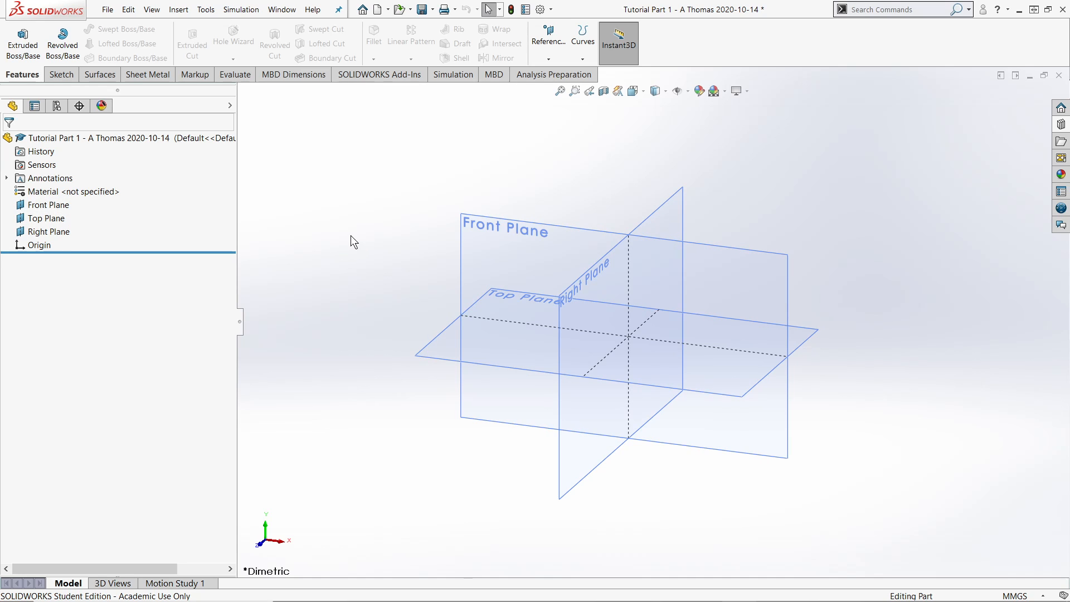
{"action": "left_click", "coordinate": [60, 77]}
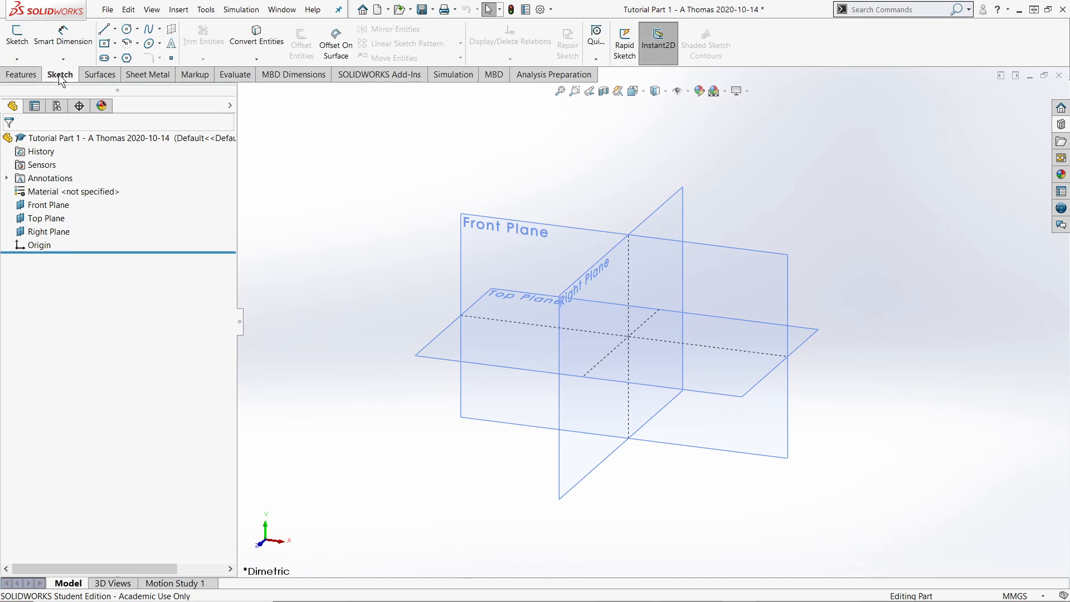
{"action": "left_click", "coordinate": [17, 35]}
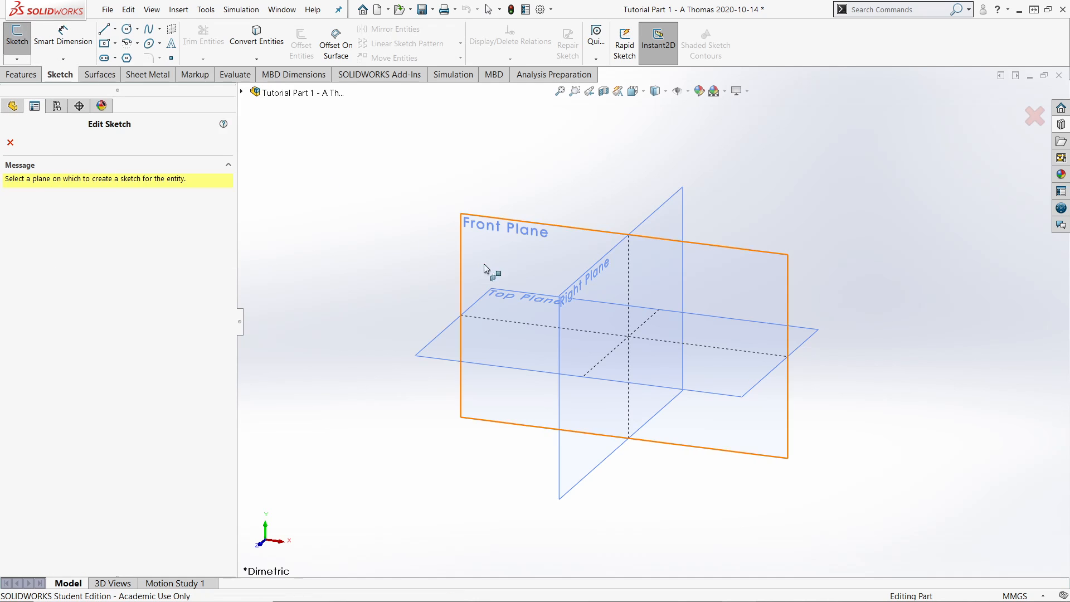
{"action": "left_click", "coordinate": [503, 346]}
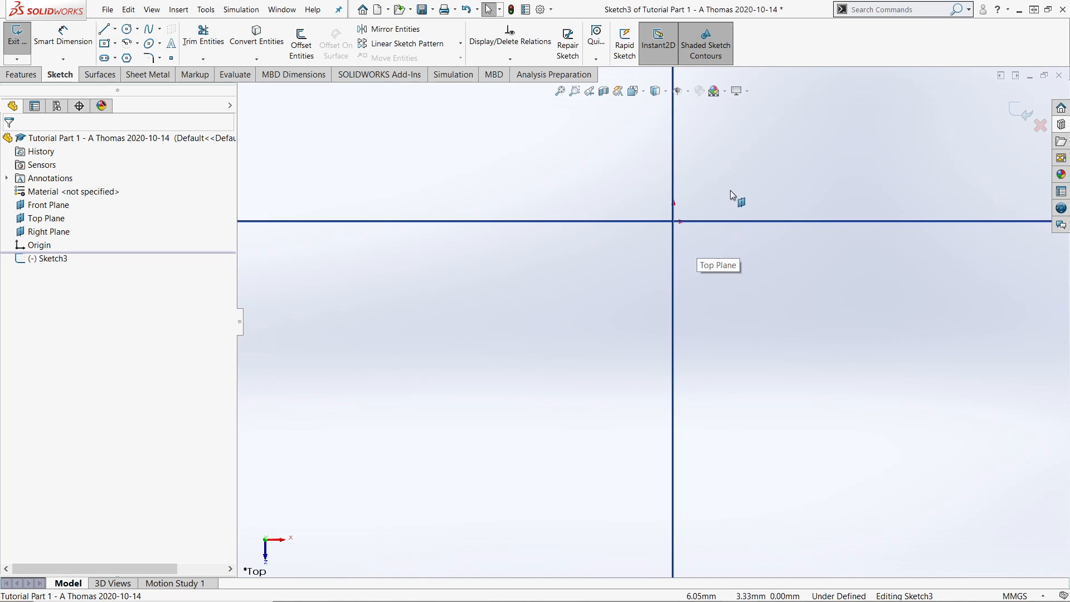
{"action": "mouse_move", "coordinate": [739, 170]}
{"action": "middle_mouse_down", "text": "ctrl"}
{"action": "mouse_move", "coordinate": [696, 267]}
{"action": "mouse_move", "coordinate": [700, 396]}
{"action": "mouse_move", "coordinate": [712, 430]}
{"action": "mouse_move", "coordinate": [712, 393]}
{"action": "mouse_move", "coordinate": [680, 423]}
{"action": "mouse_move", "coordinate": [662, 340]}
{"action": "middle_mouse_up", "text": "ctrl"}
{"action": "scroll", "coordinate": [662, 341], "scroll_direction": "down", "scroll_amount": 2}
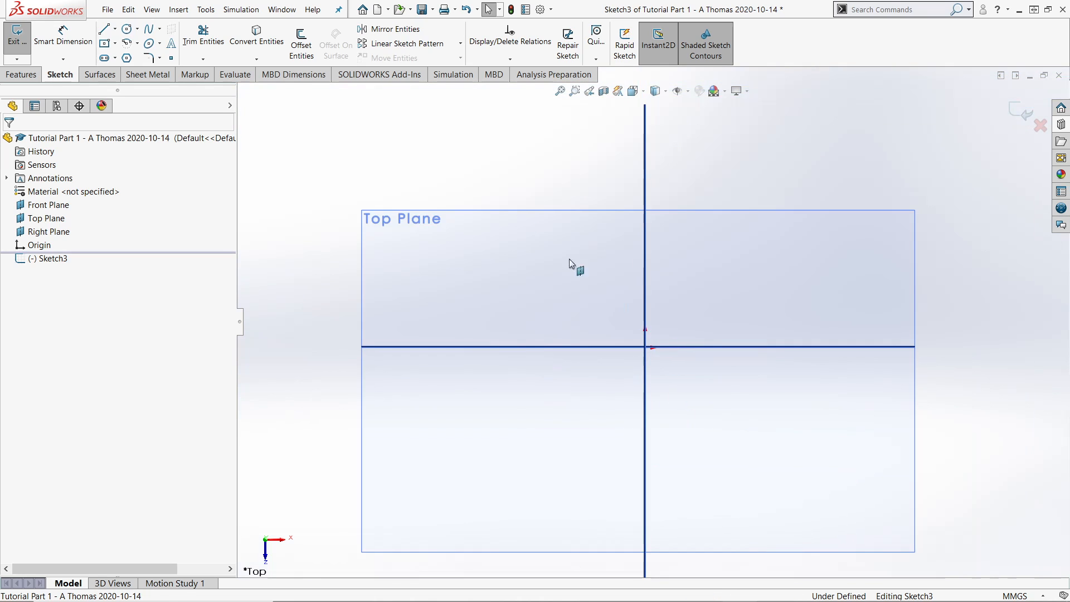
Sketch a circle centred on the origin with a radius of about 55.6 mm
{"action": "left_click", "coordinate": [127, 29]}
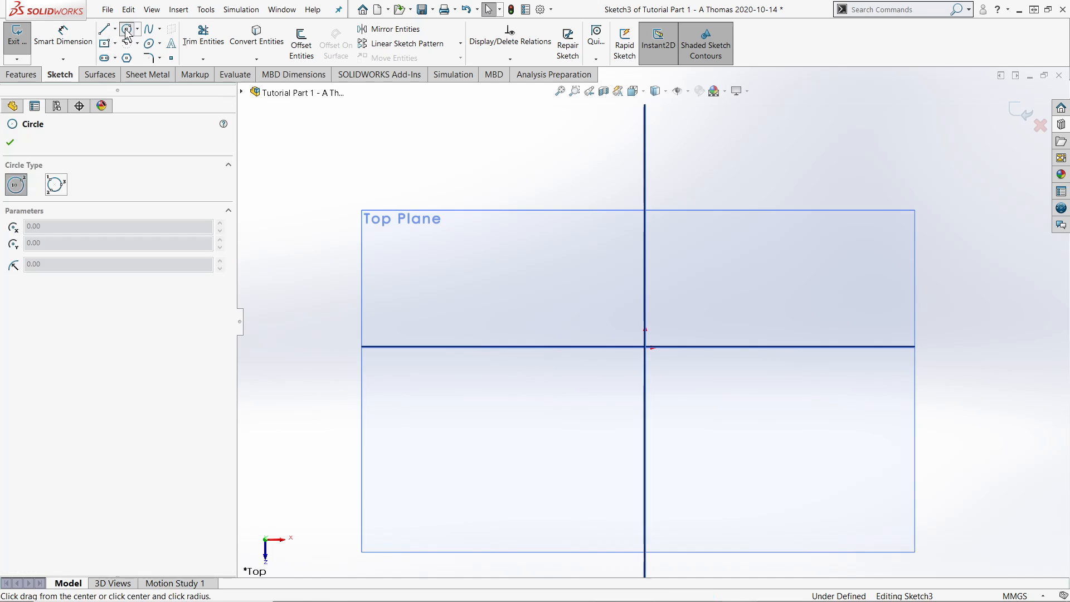
{"action": "left_click", "coordinate": [645, 346]}
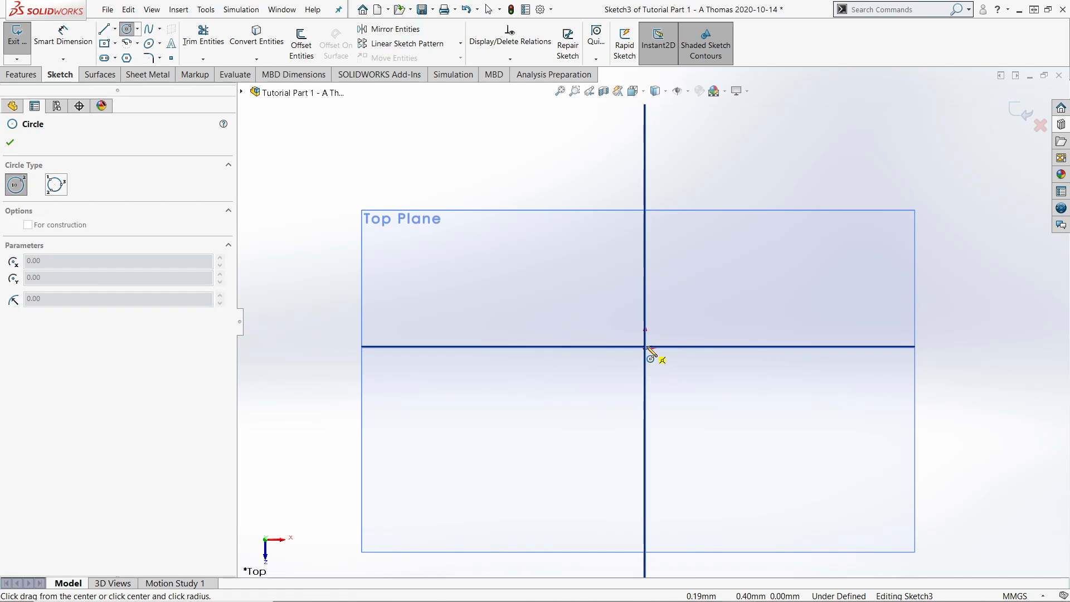
{"action": "left_click", "coordinate": [724, 193]}
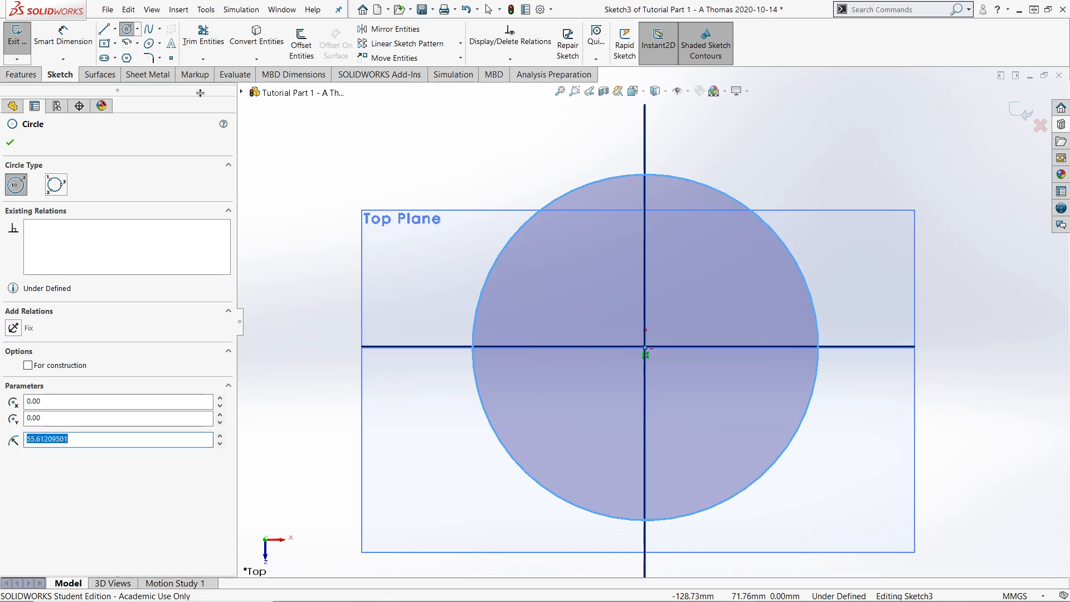
Dimension the circle's diameter and set it to 50 mm
{"action": "left_click", "coordinate": [63, 38]}
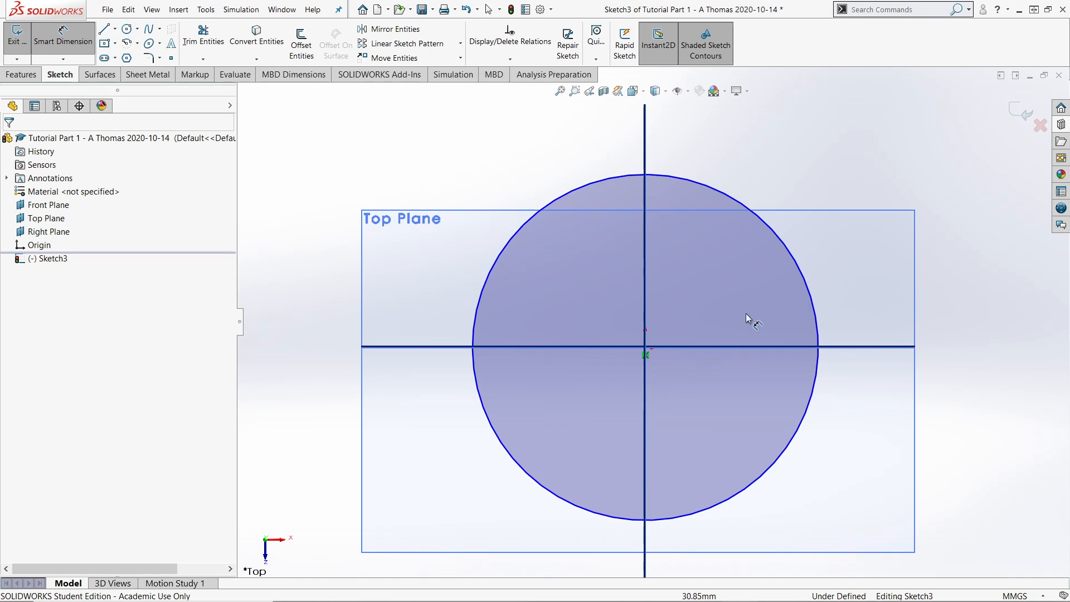
{"action": "left_click", "coordinate": [780, 240]}
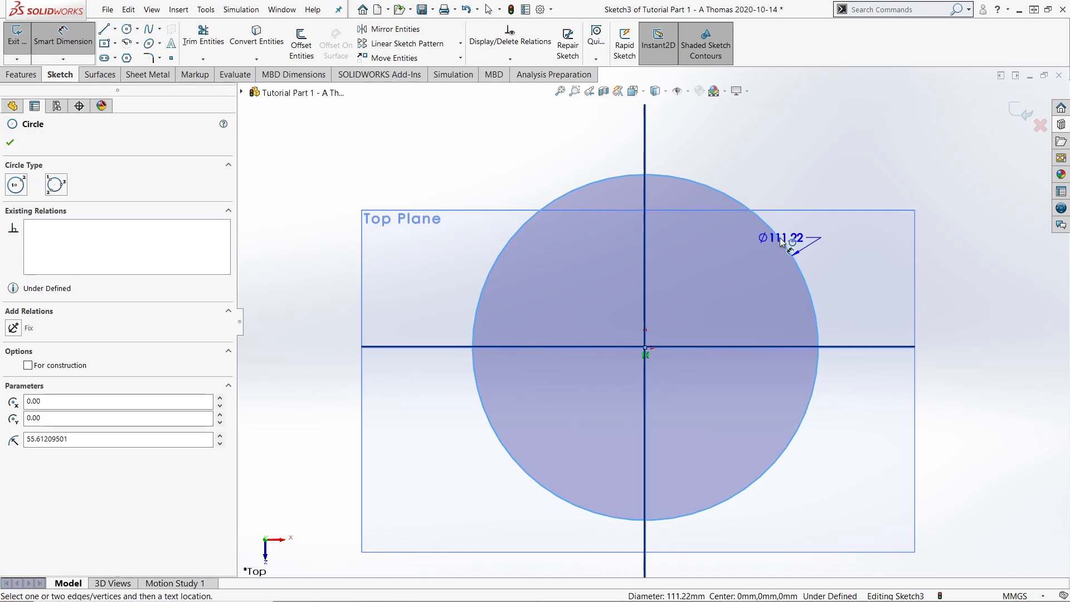
{"action": "left_click", "coordinate": [788, 138]}
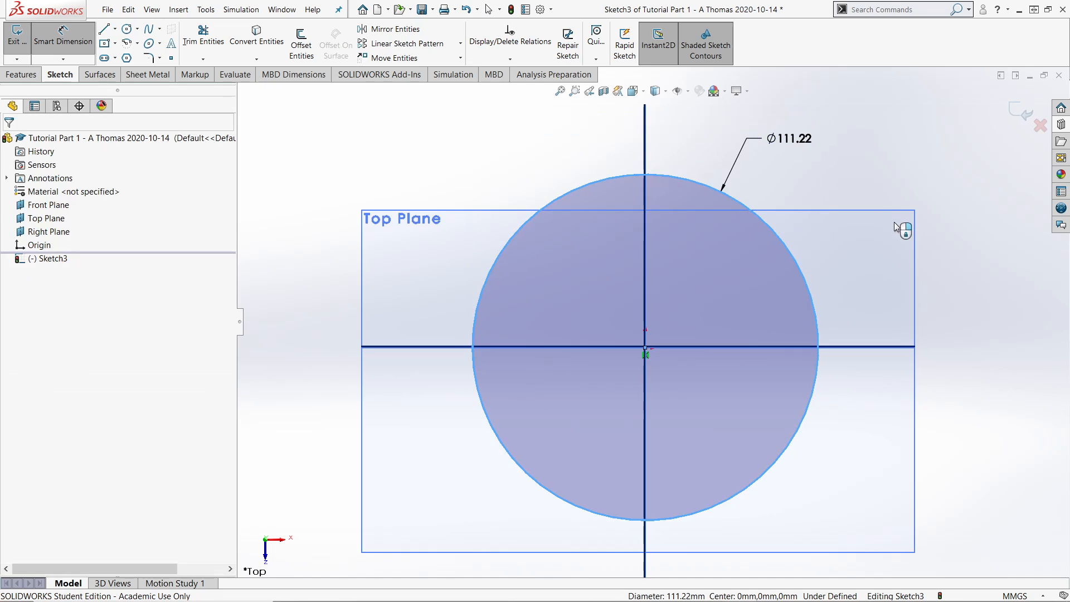
{"action": "type", "text": "50"}
{"action": "key", "text": "Return"}
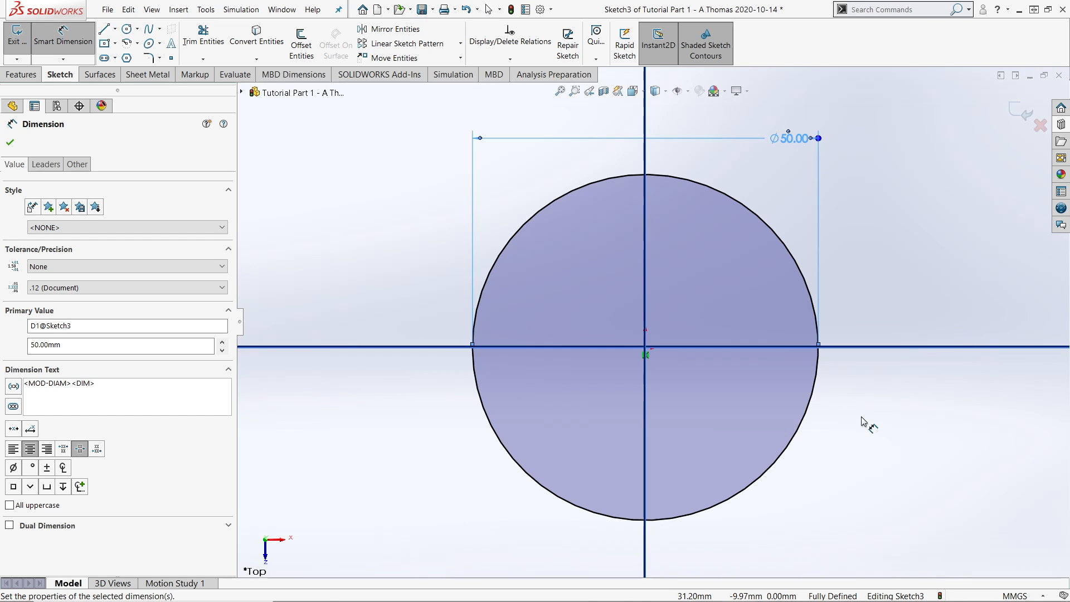
{"action": "key", "text": "Escape"}
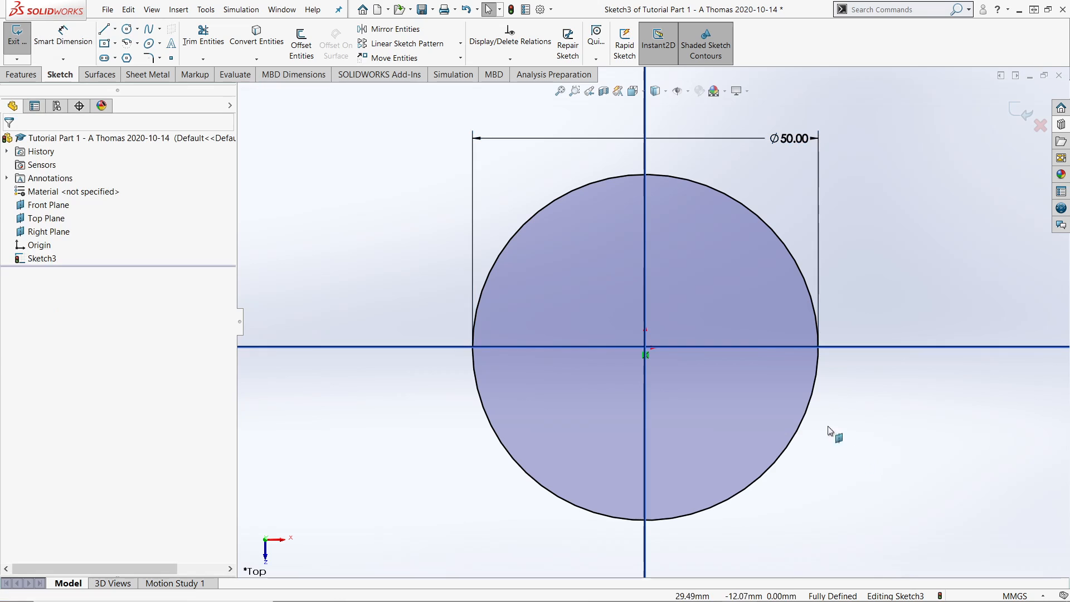
Fit the sketch in the view and hide the display of the reference planes
{"action": "key", "text": "f"}
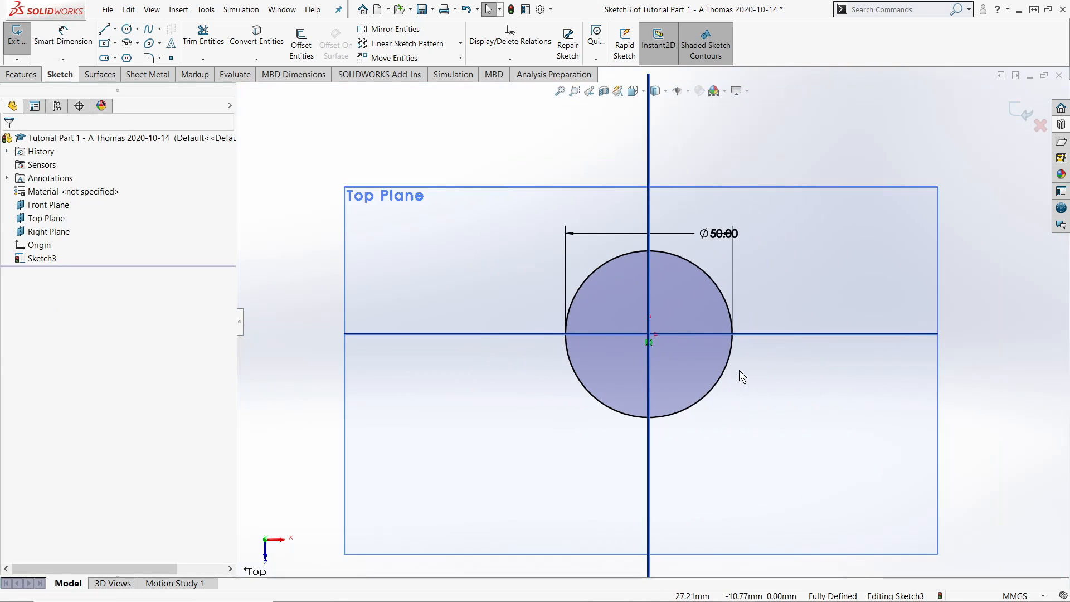
{"action": "left_click", "coordinate": [689, 93]}
{"action": "left_click", "coordinate": [689, 93]}
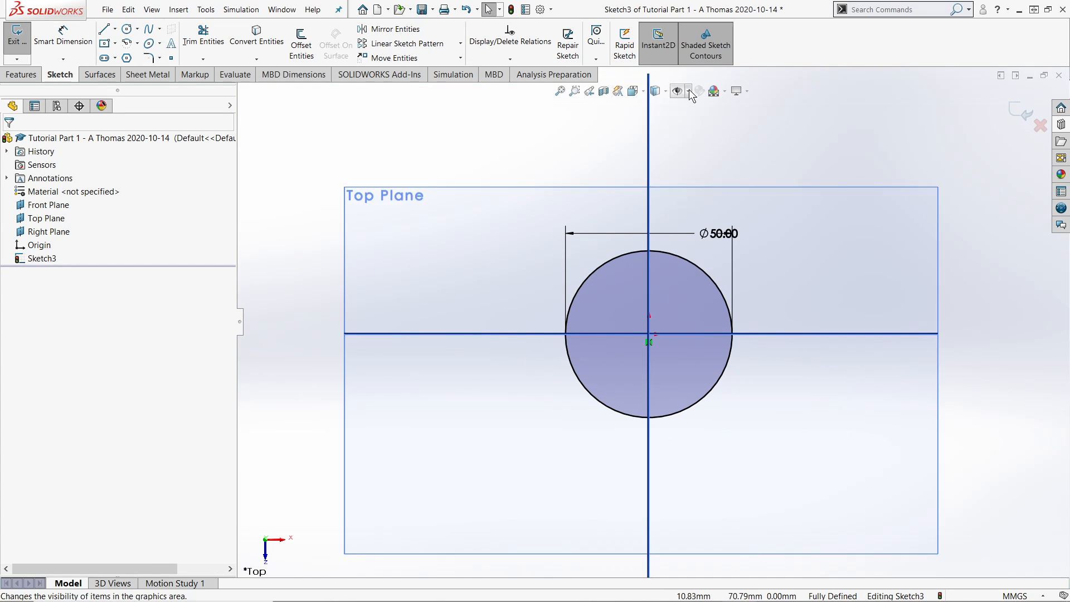
{"action": "left_click", "coordinate": [689, 91]}
{"action": "left_click", "coordinate": [694, 106]}
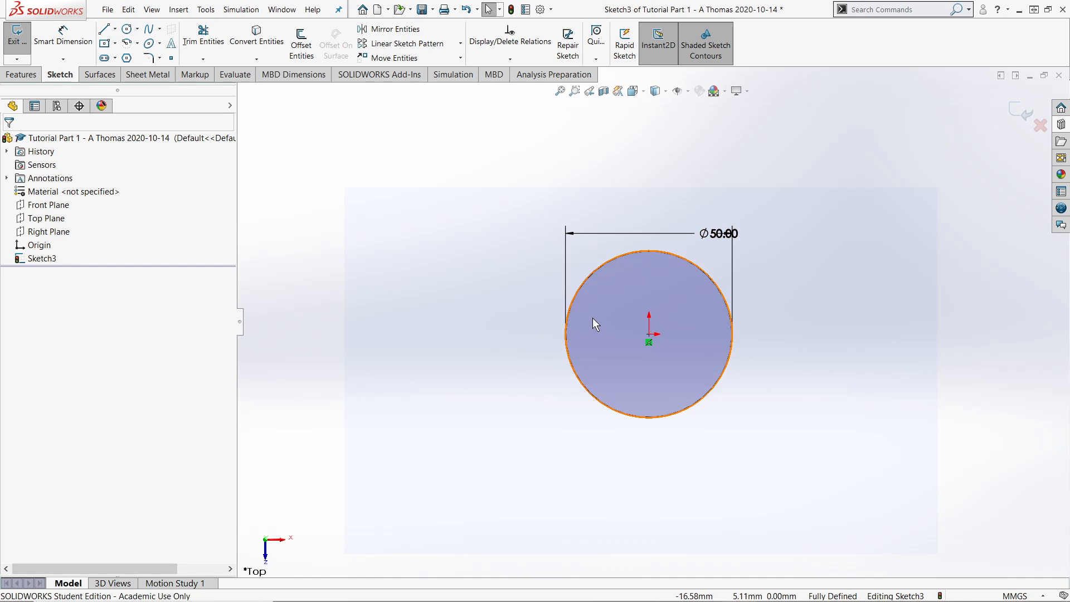
Exit the sketch and start an Extruded Boss/Base from the circle sketch
{"action": "left_click", "coordinate": [1013, 110]}
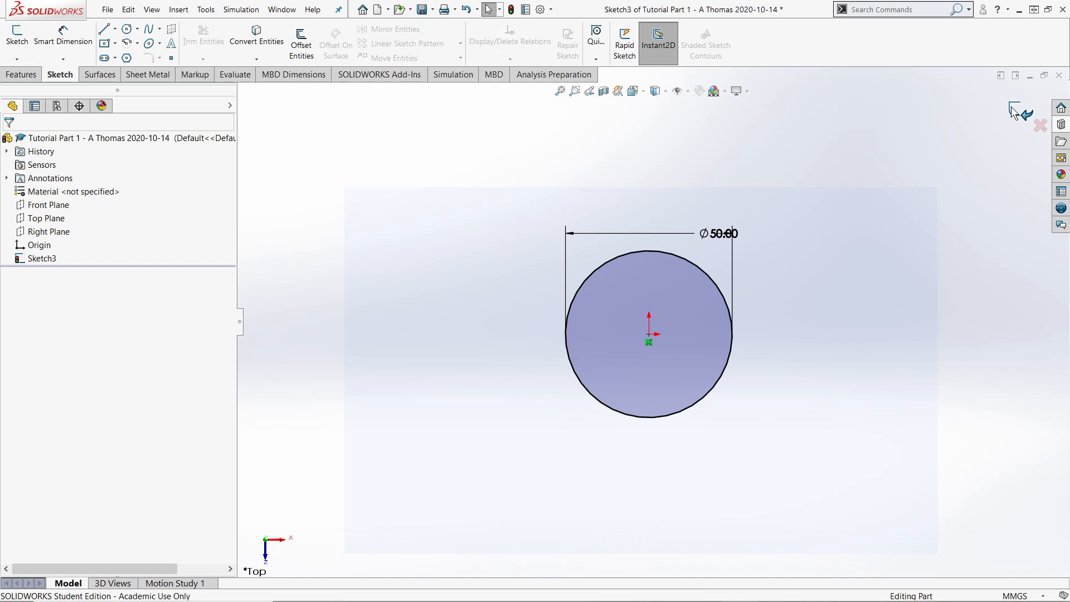
{"action": "middle_click_drag", "start_coordinate": [669, 513], "coordinate": [653, 348]}
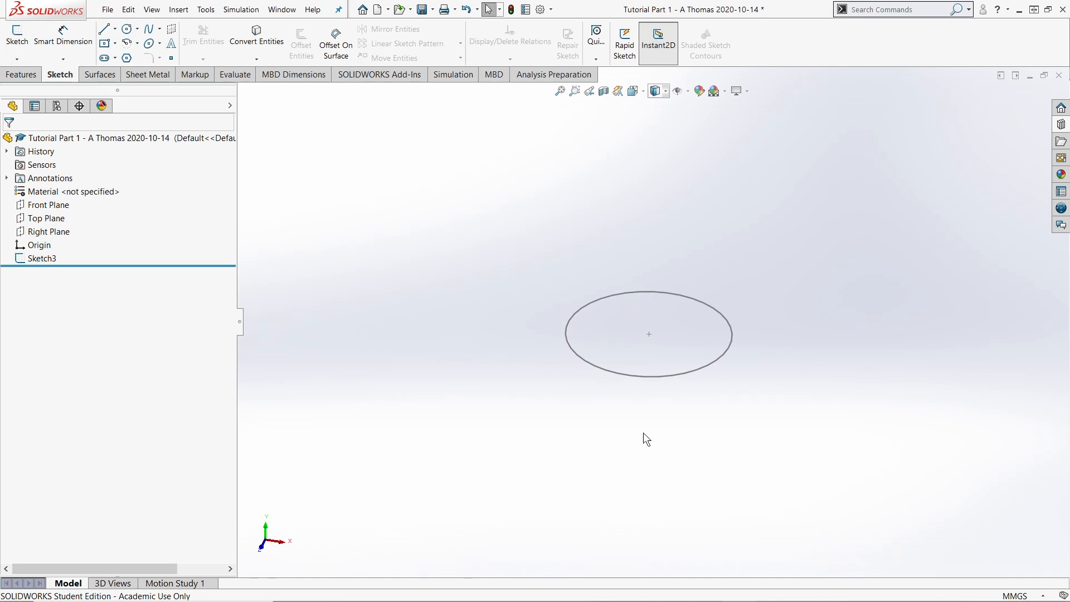
{"action": "left_click", "coordinate": [16, 76]}
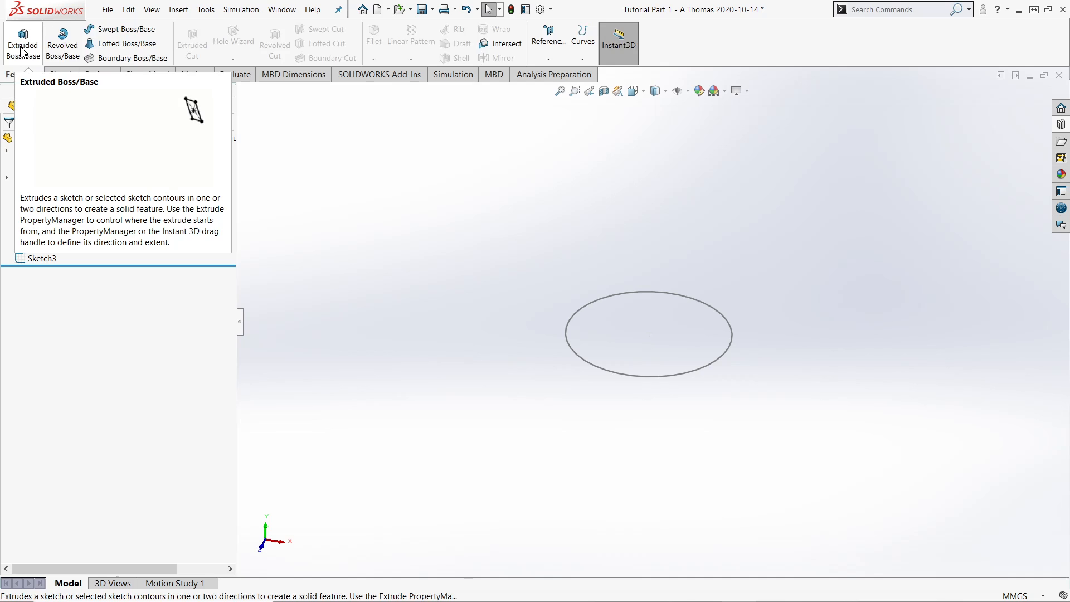
{"action": "left_click", "coordinate": [22, 44]}
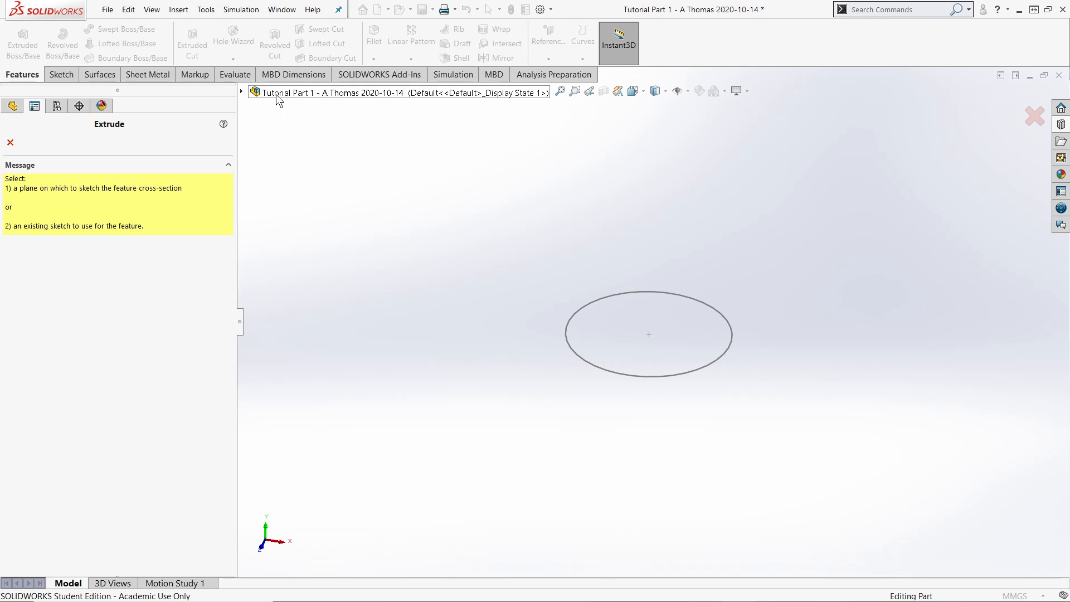
{"action": "left_click", "coordinate": [242, 90]}
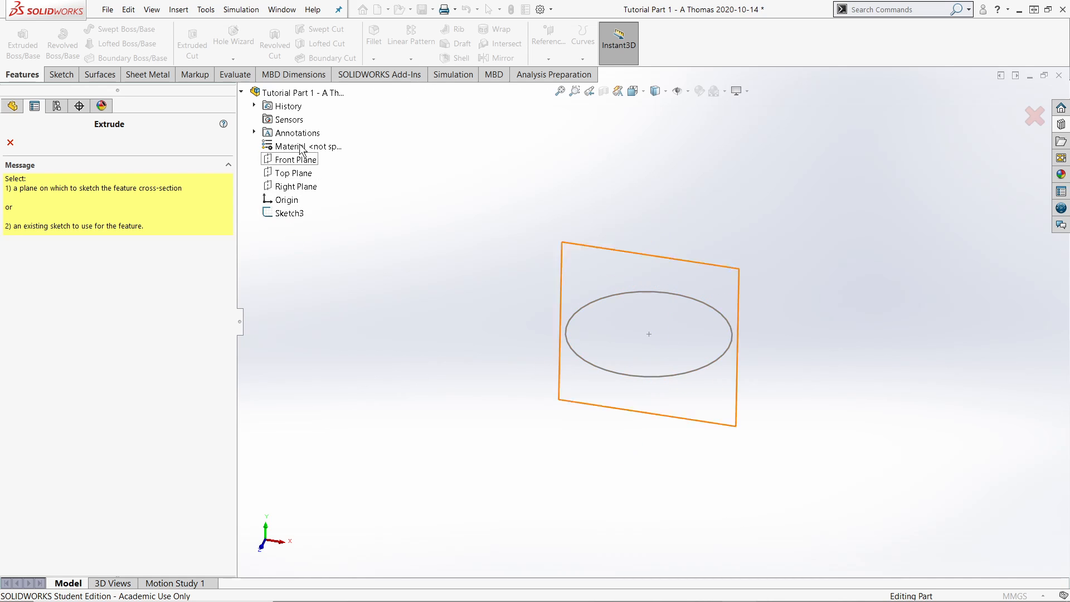
{"action": "left_click", "coordinate": [294, 214]}
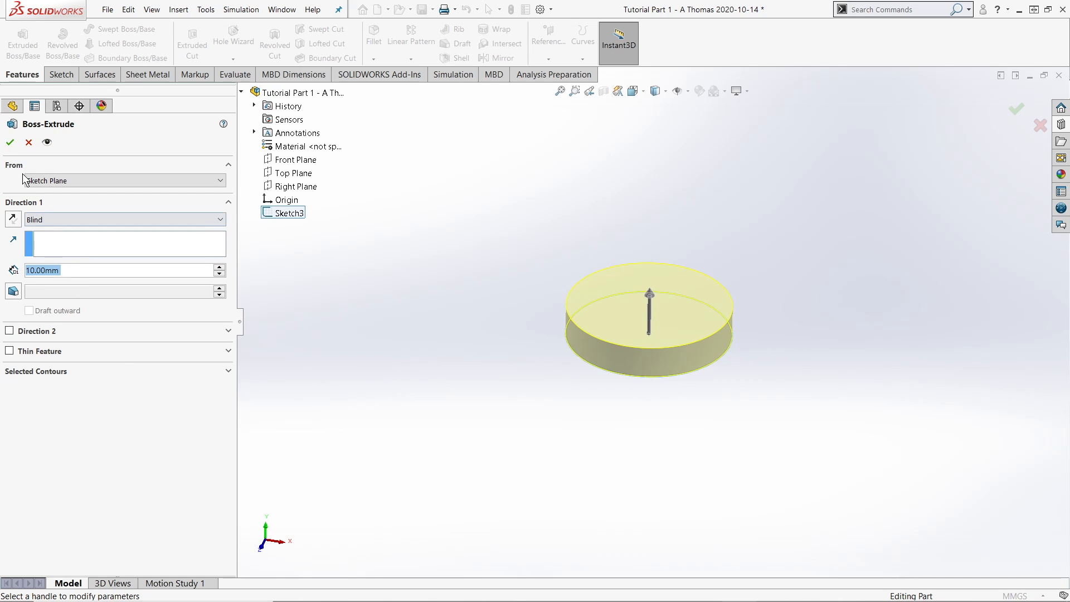
Check the extrusion's start condition options, keep Sketch Plane, and flip the extrude direction back and forth, ending upward
{"action": "left_click", "coordinate": [42, 186]}
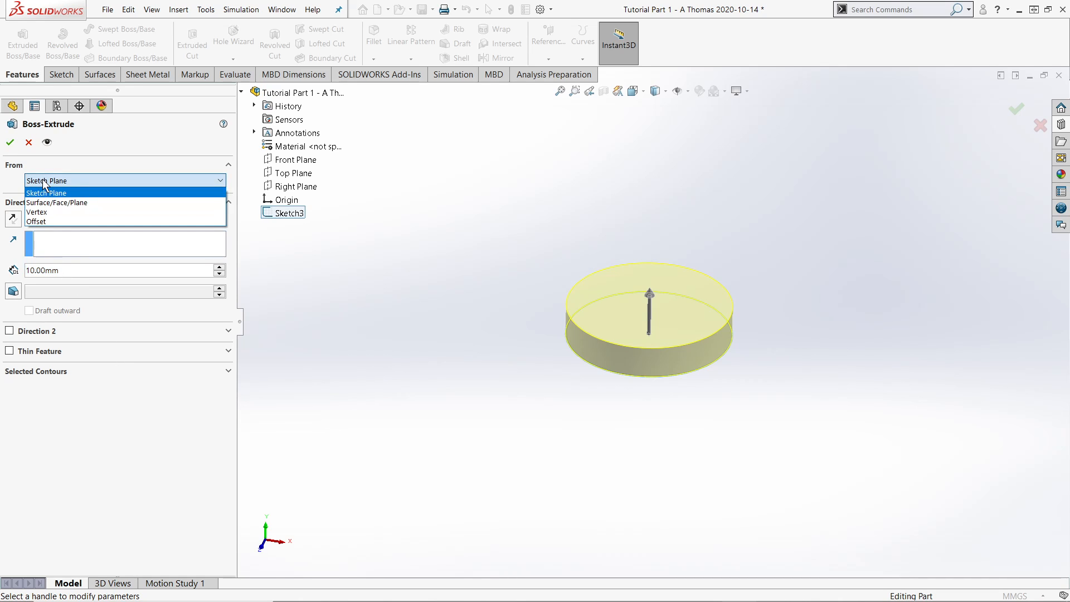
{"action": "left_click", "coordinate": [42, 184]}
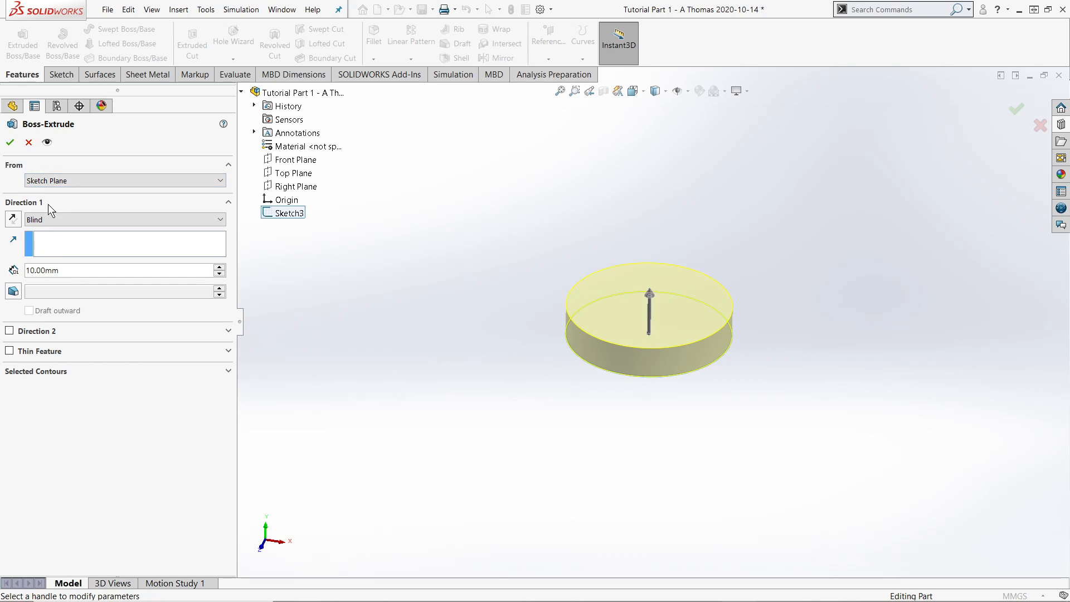
{"action": "left_click", "coordinate": [15, 221]}
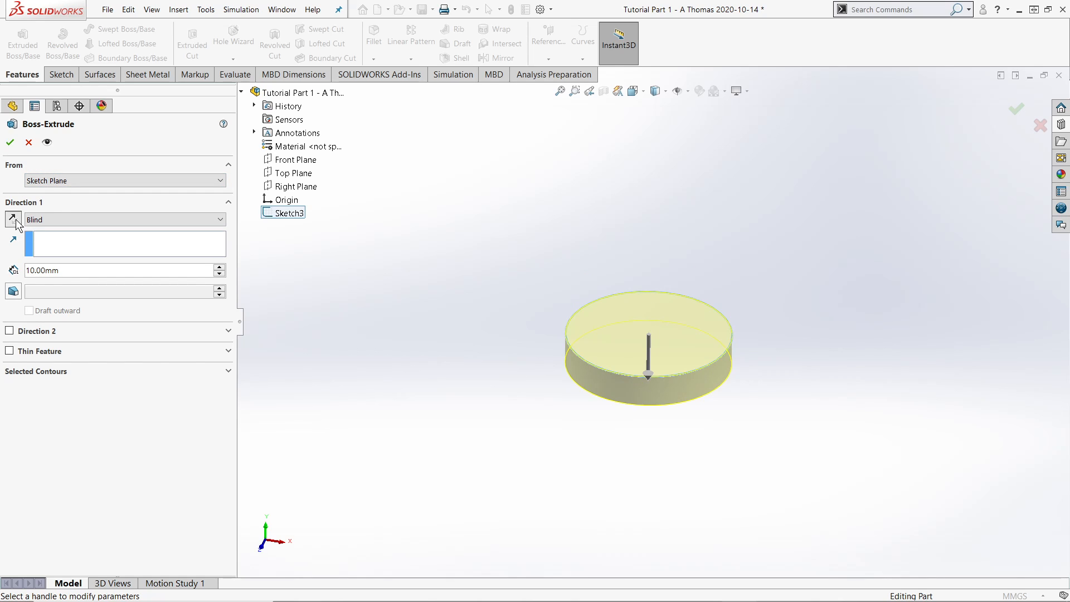
{"action": "left_click", "coordinate": [16, 221]}
{"action": "scroll", "coordinate": [645, 333], "scroll_direction": "down", "scroll_amount": 3}
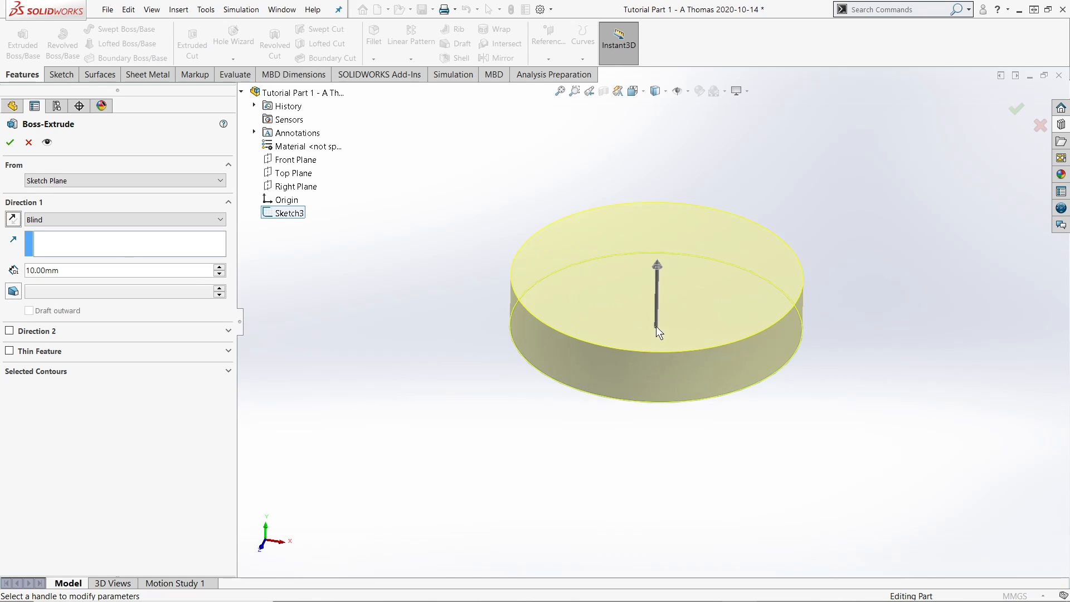
{"action": "scroll", "coordinate": [658, 332], "scroll_direction": "down", "scroll_amount": 3}
{"action": "left_click", "coordinate": [14, 219]}
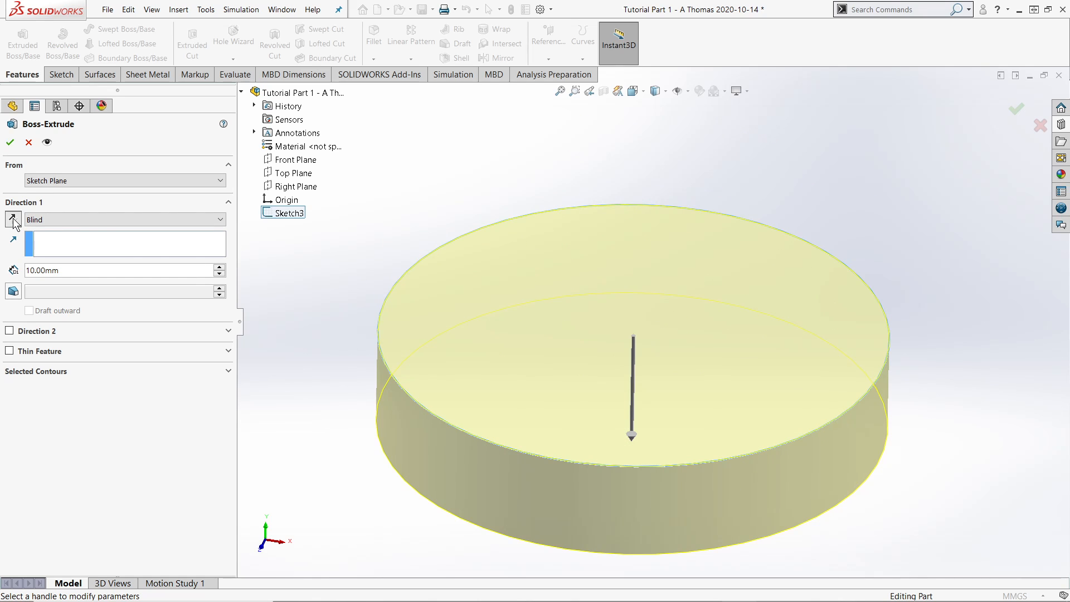
{"action": "left_click", "coordinate": [14, 219]}
{"action": "left_click", "coordinate": [14, 219]}
{"action": "left_click", "coordinate": [13, 219]}
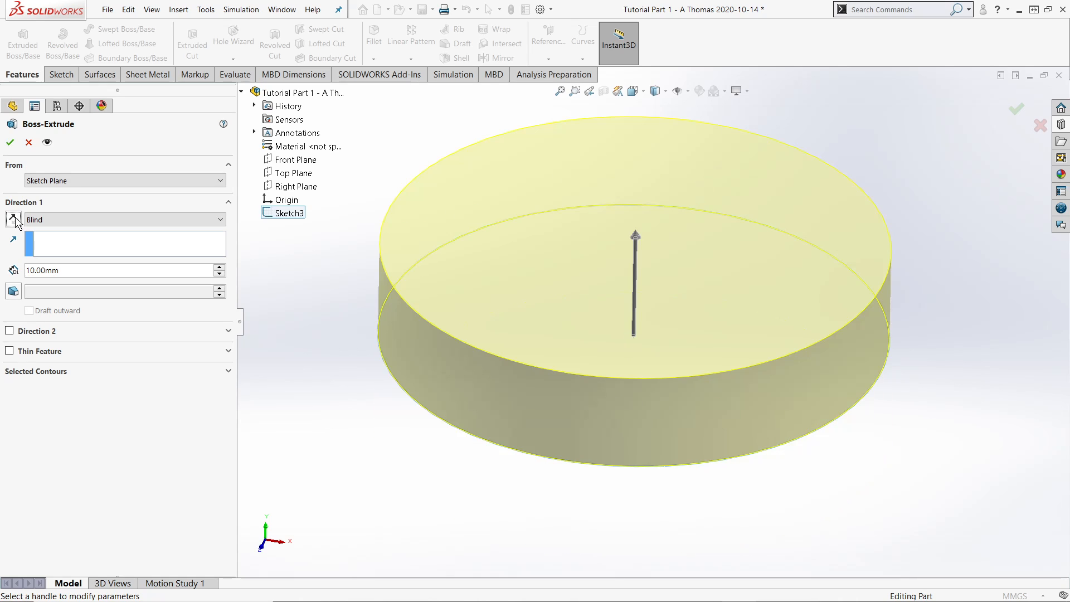
Keep the Blind end condition for Direction 1 and set the extrusion depth to 50 mm
{"action": "left_click", "coordinate": [58, 219]}
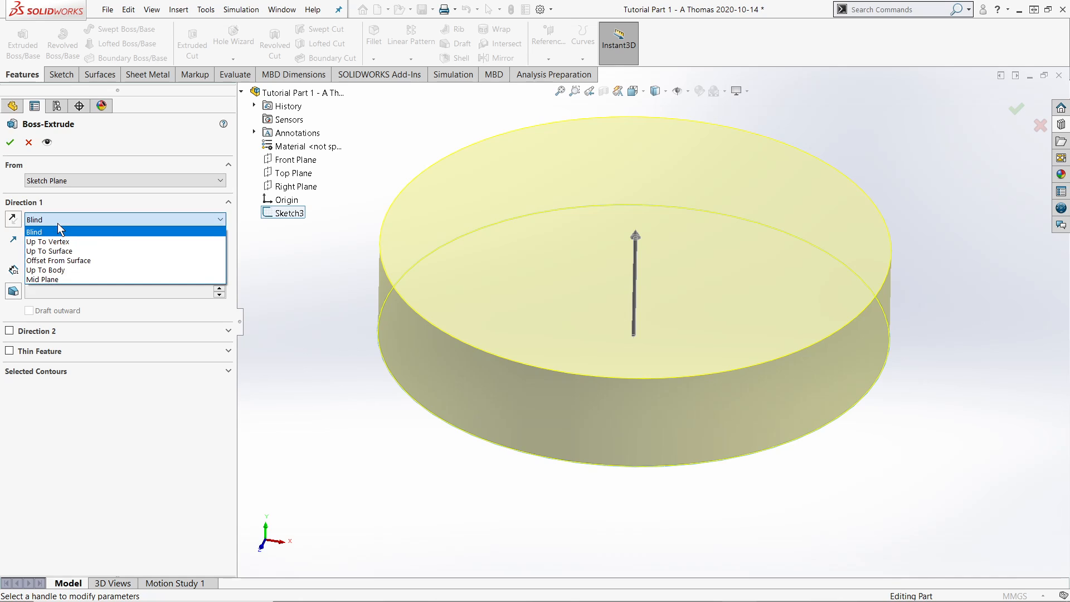
{"action": "left_click", "coordinate": [58, 223]}
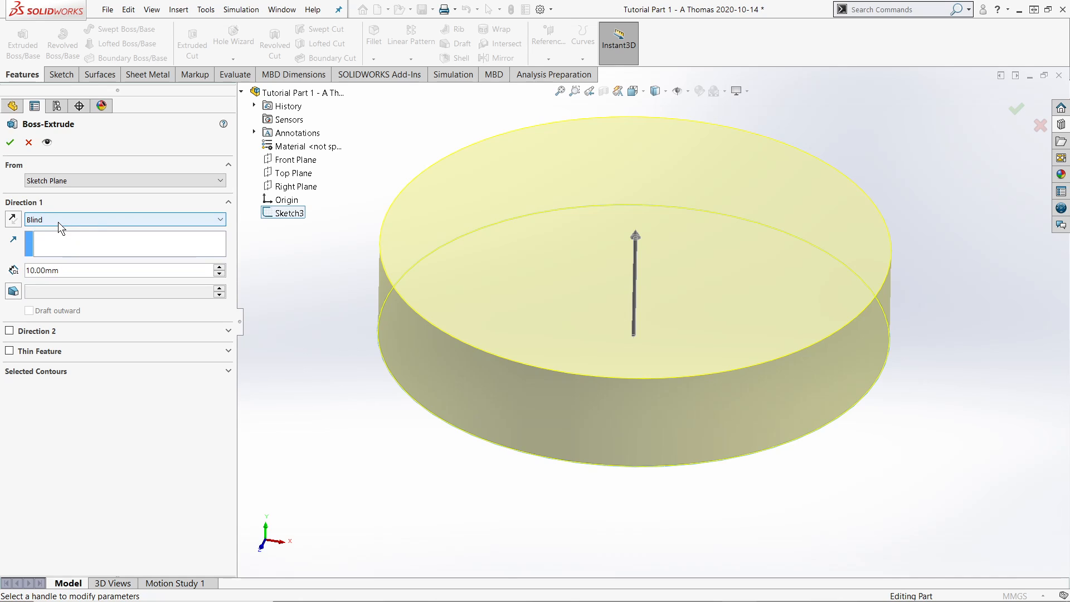
{"action": "left_click", "coordinate": [71, 271]}
{"action": "double_click", "coordinate": [70, 271]}
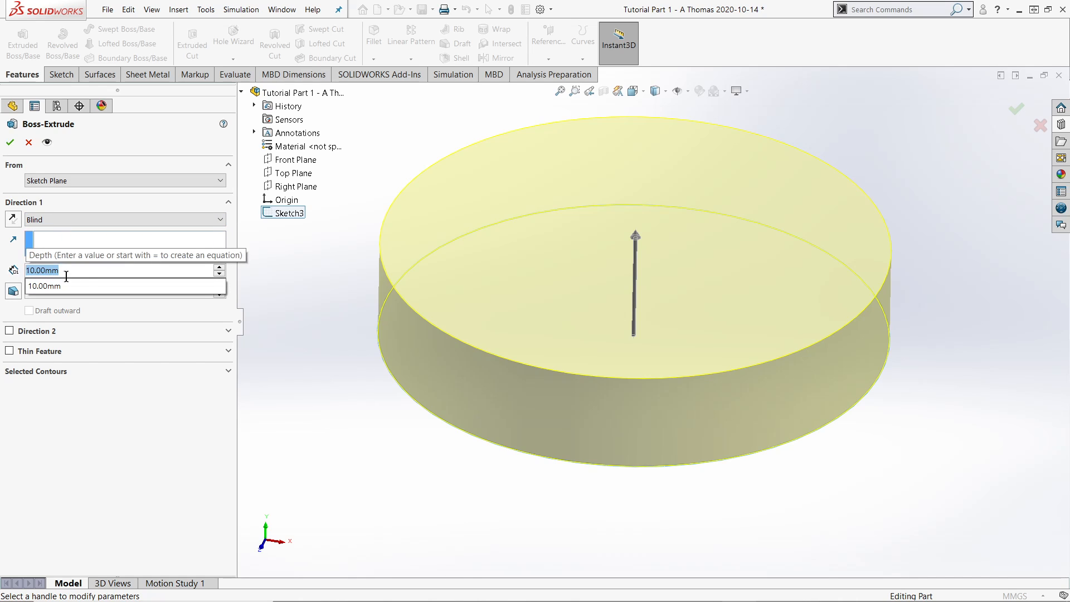
{"action": "type", "text": "50"}
{"action": "key", "text": "Return"}
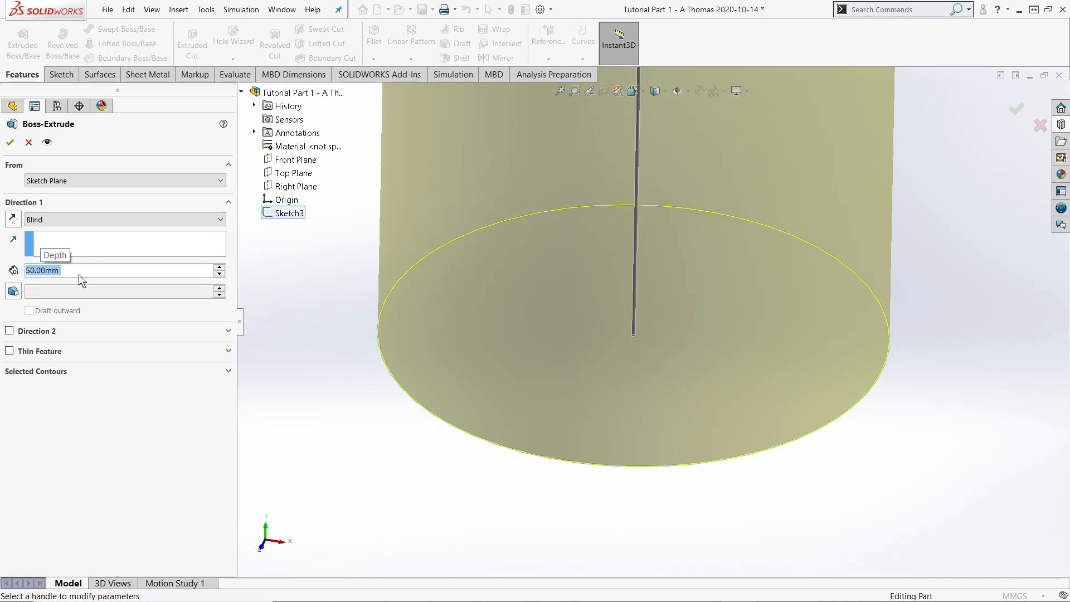
{"action": "key", "text": "f"}
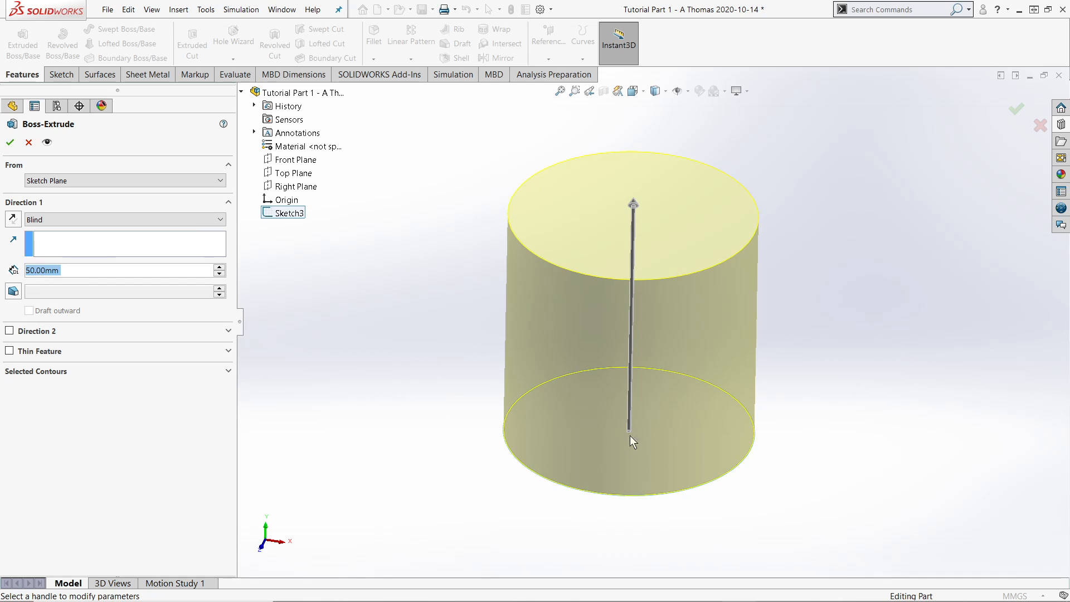
Try the Mid Plane end condition for the extrusion, and return Direction 1 to Blind
{"action": "left_click", "coordinate": [75, 218]}
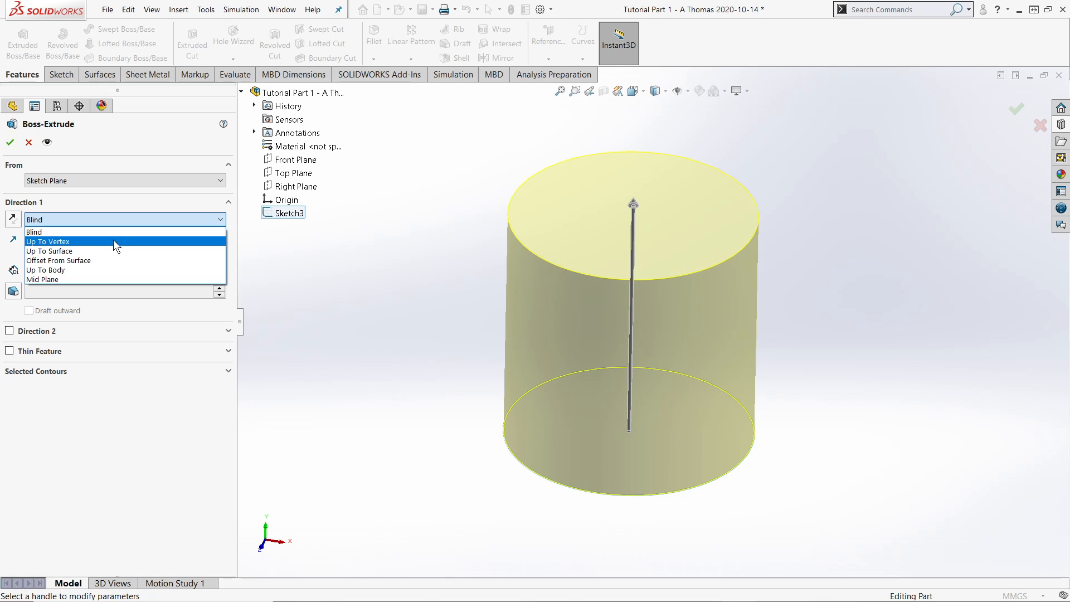
{"action": "left_click", "coordinate": [73, 279]}
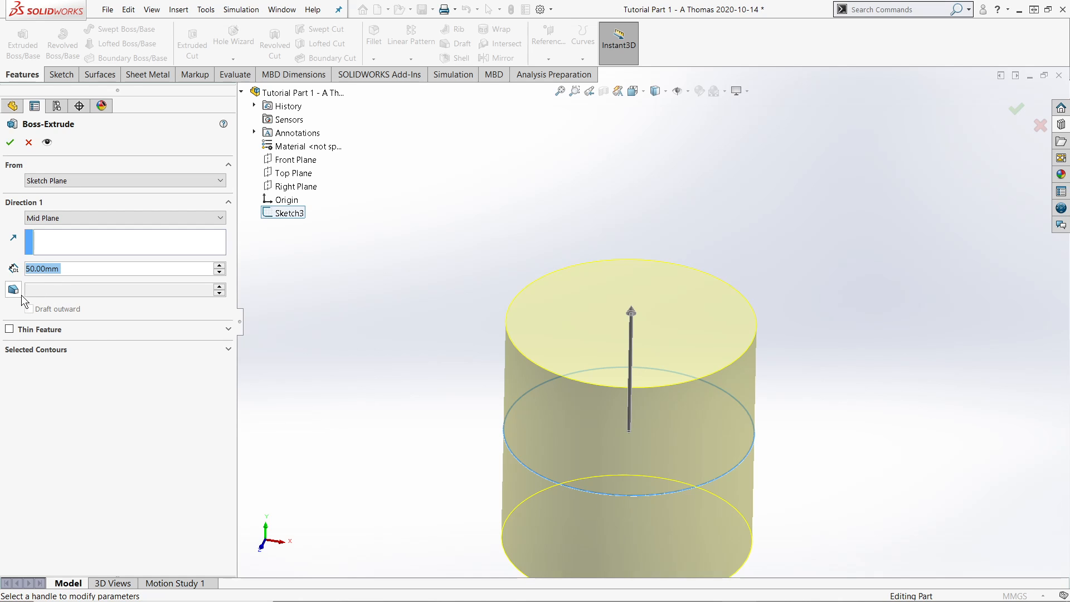
{"action": "left_click", "coordinate": [43, 221]}
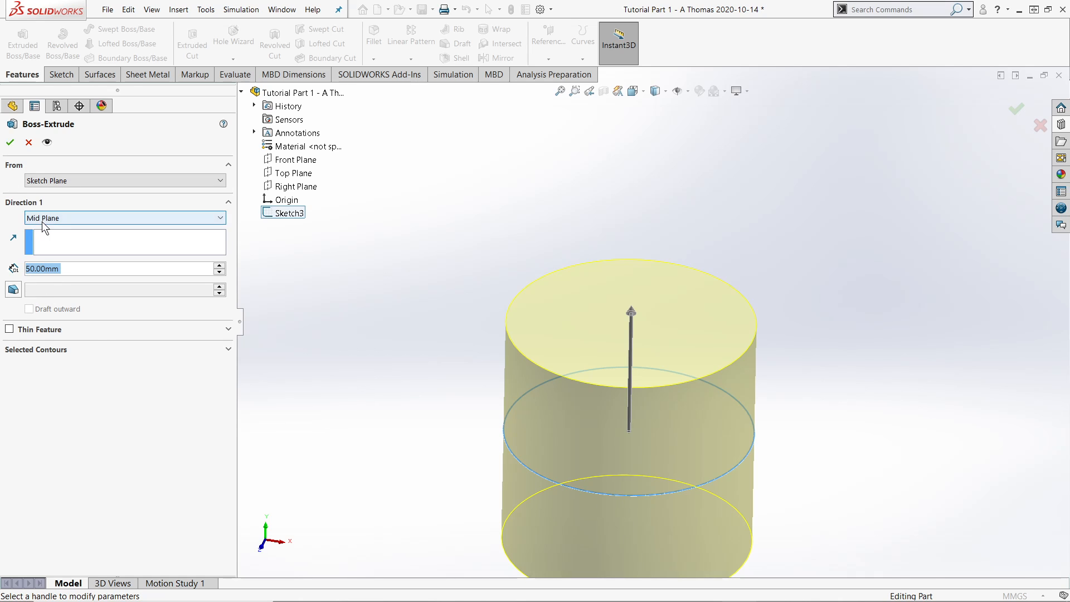
{"action": "left_click", "coordinate": [45, 230]}
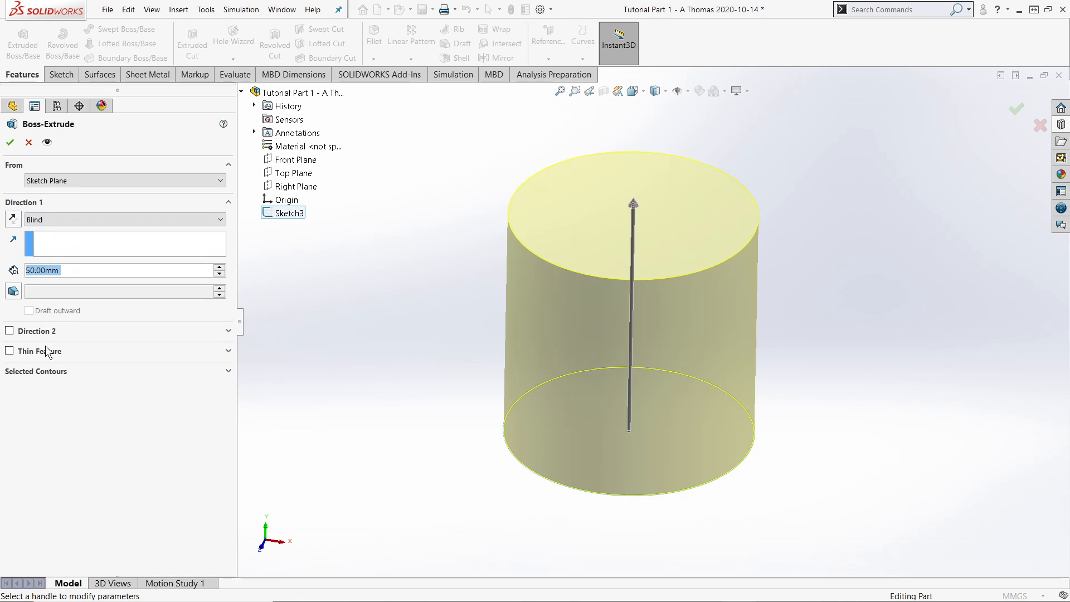
Enable Direction 2 with a Blind end condition and pull its depth downward in the model to 21 mm
{"action": "left_click", "coordinate": [56, 331]}
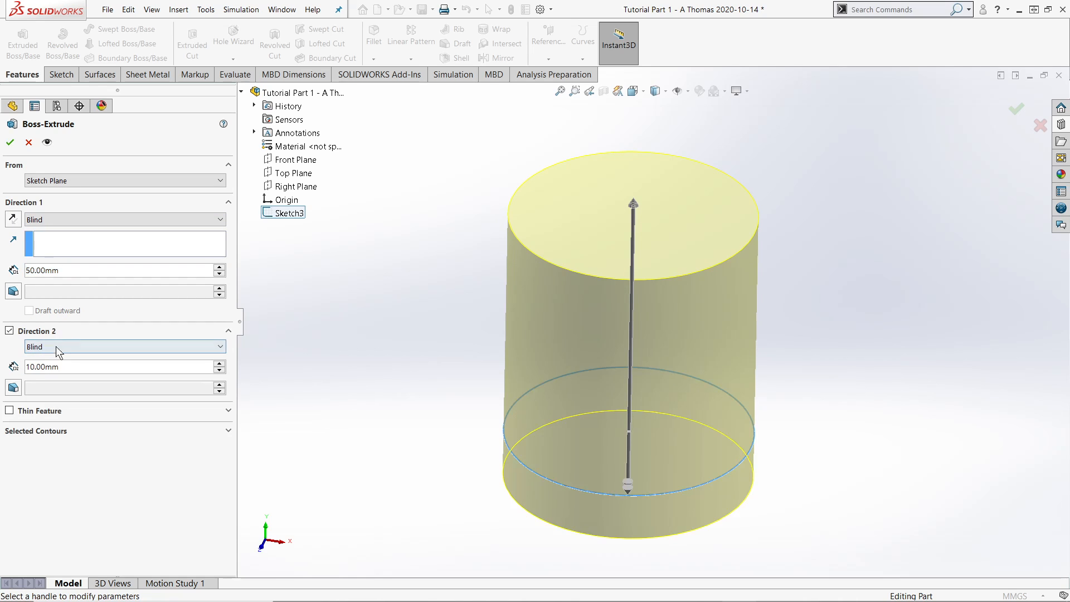
{"action": "left_click", "coordinate": [90, 345]}
{"action": "left_click", "coordinate": [91, 346]}
{"action": "left_click_drag", "start_coordinate": [627, 486], "coordinate": [627, 535]}
Pull the Direction 1 depth upward in the model to 66 mm and on to 94 mm
{"action": "left_click", "coordinate": [634, 203]}
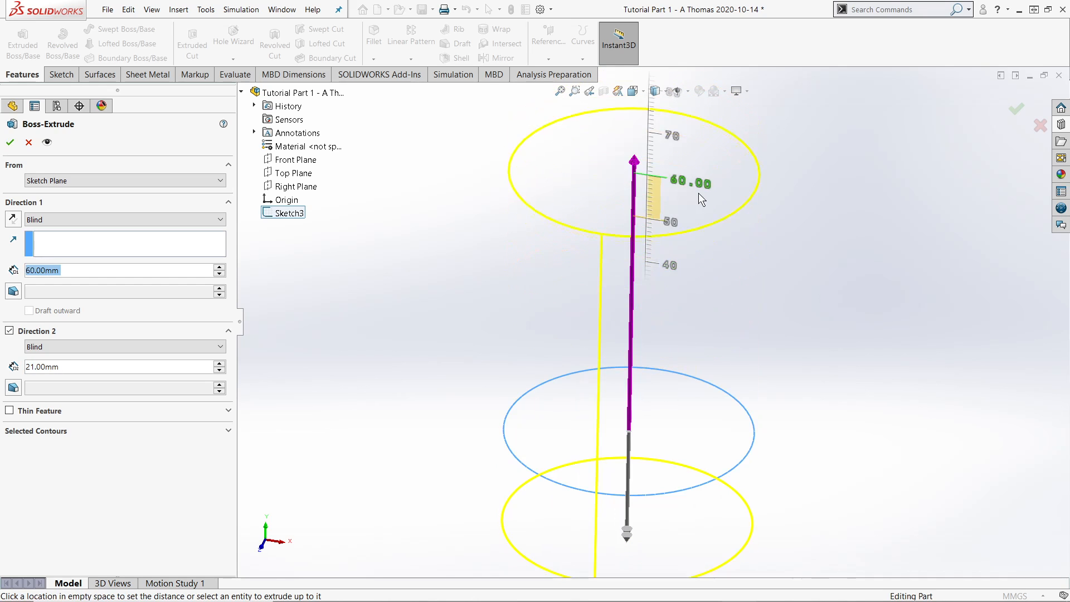
{"action": "left_click", "coordinate": [735, 162]}
{"action": "scroll", "coordinate": [691, 289], "scroll_direction": "up", "scroll_amount": 6}
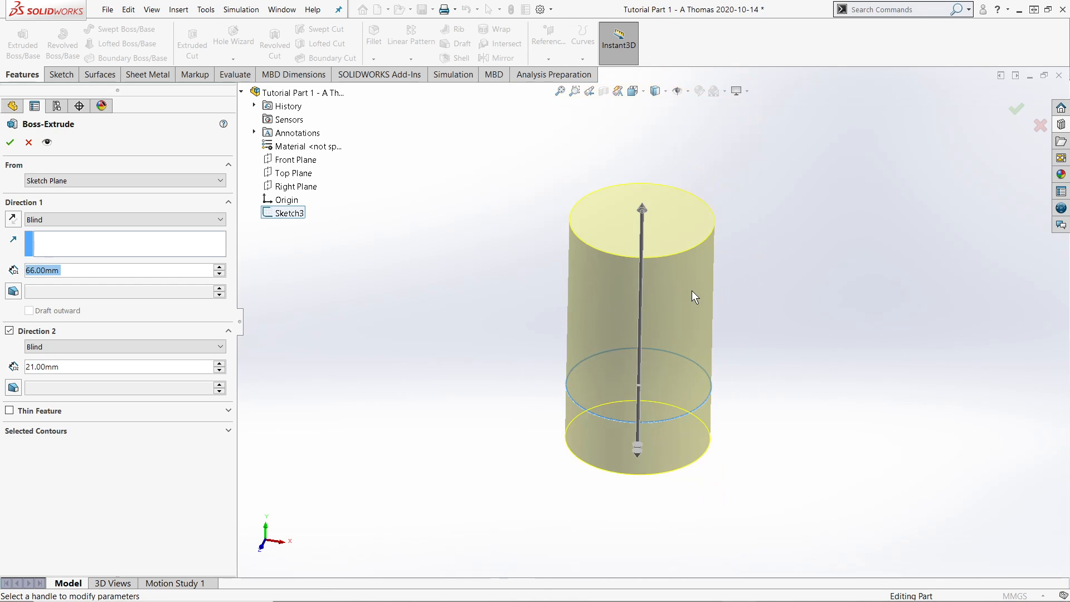
{"action": "left_click_drag", "start_coordinate": [642, 251], "coordinate": [643, 209]}
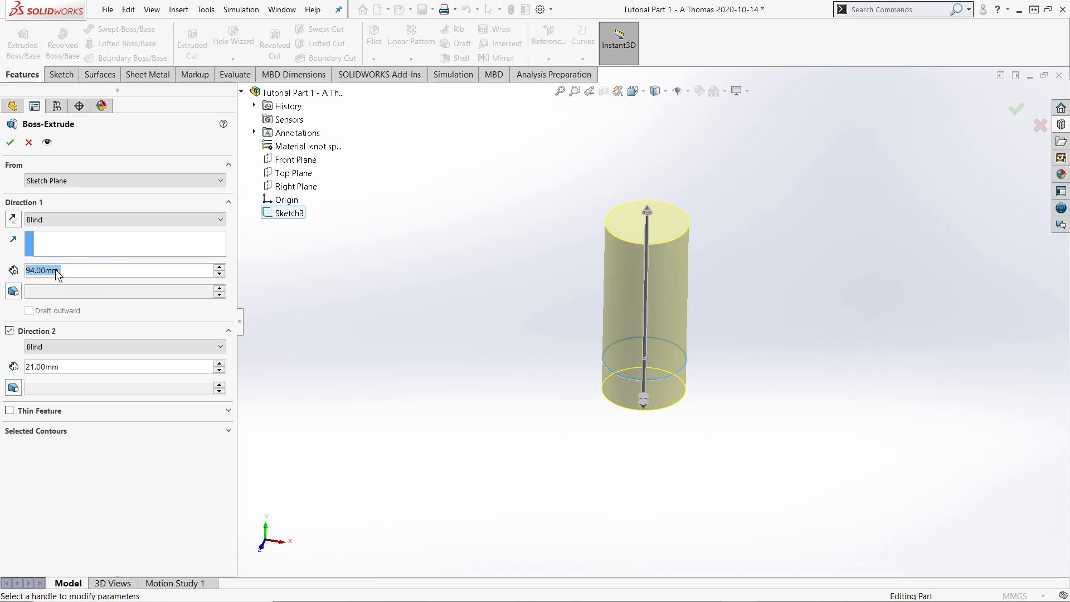
Keep Direction 1 as Blind, disable Direction 2 and accept the extrusion
{"action": "left_click", "coordinate": [71, 219]}
{"action": "left_click", "coordinate": [71, 218]}
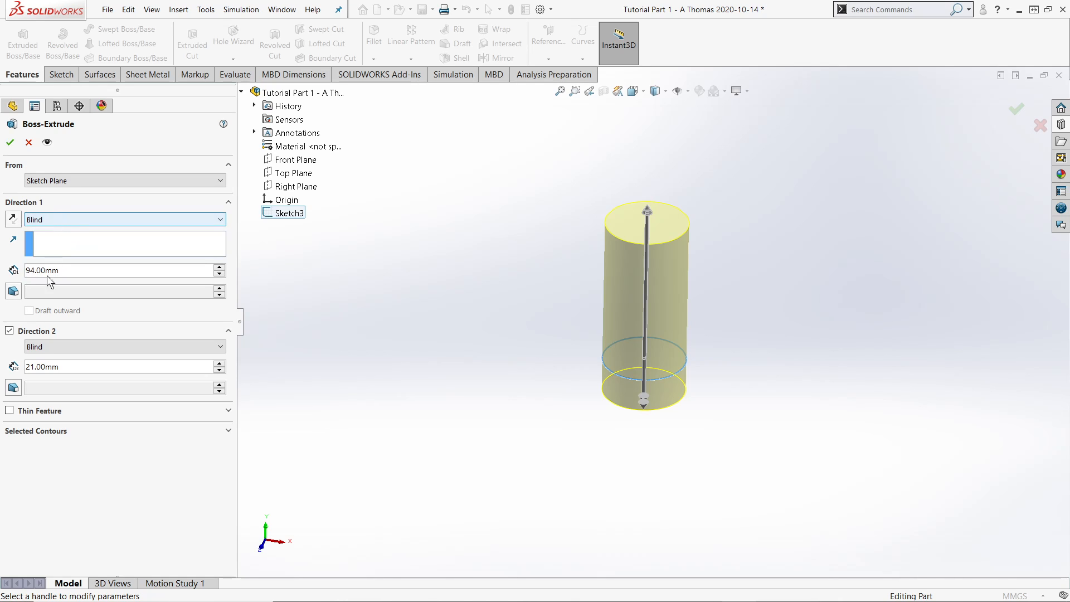
{"action": "left_click", "coordinate": [10, 331]}
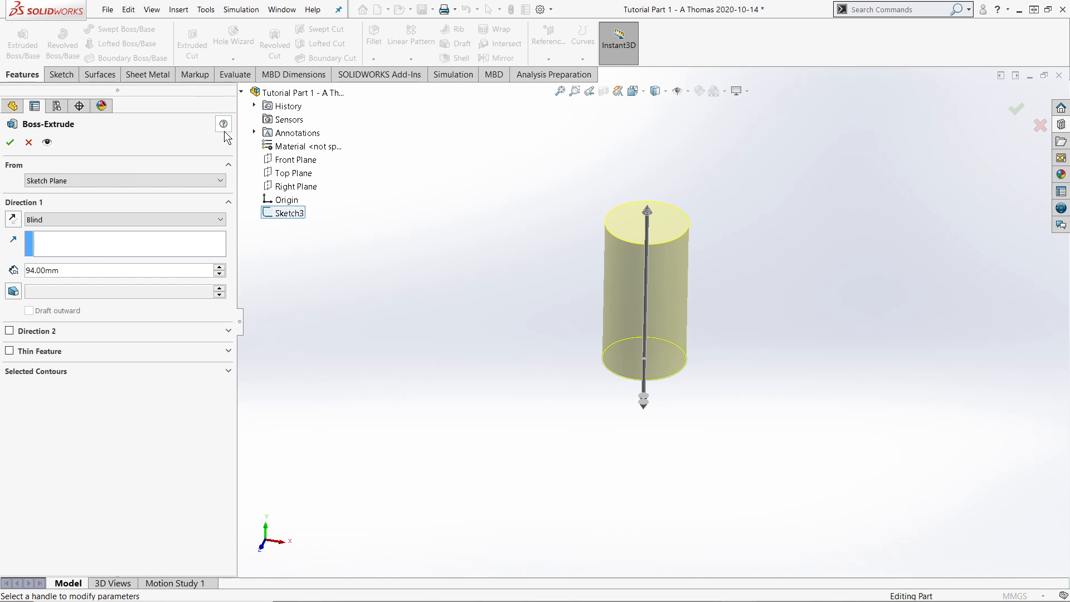
{"action": "left_click", "coordinate": [10, 142]}
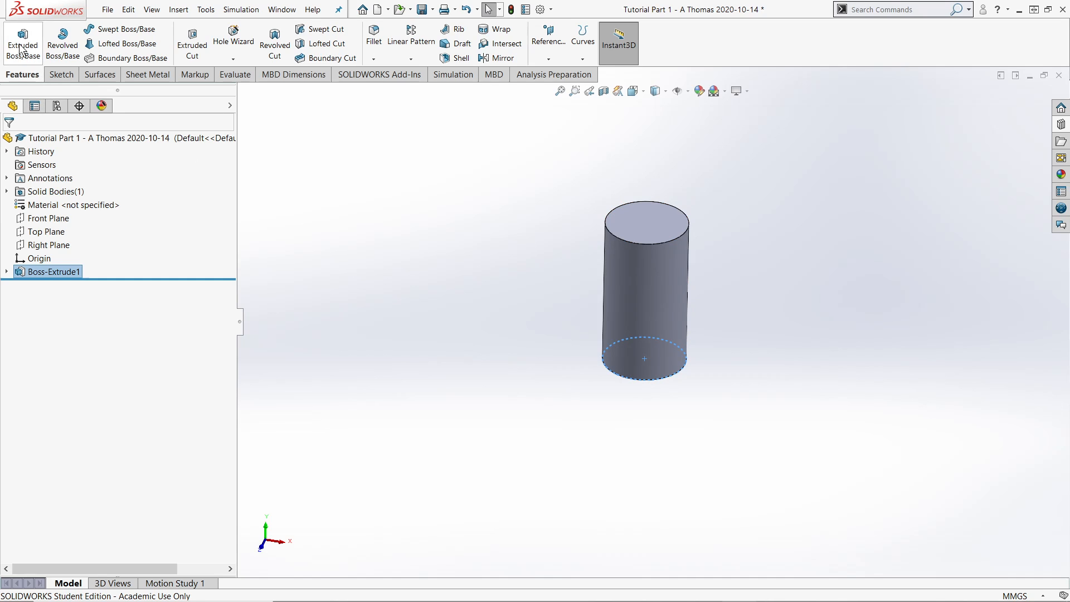
Start an Extruded Cut and choose the cylinder's bottom face as its sketch plane
{"action": "scroll", "coordinate": [697, 303], "scroll_direction": "down", "scroll_amount": 1}
{"action": "scroll", "coordinate": [661, 341], "scroll_direction": "down", "scroll_amount": 1}
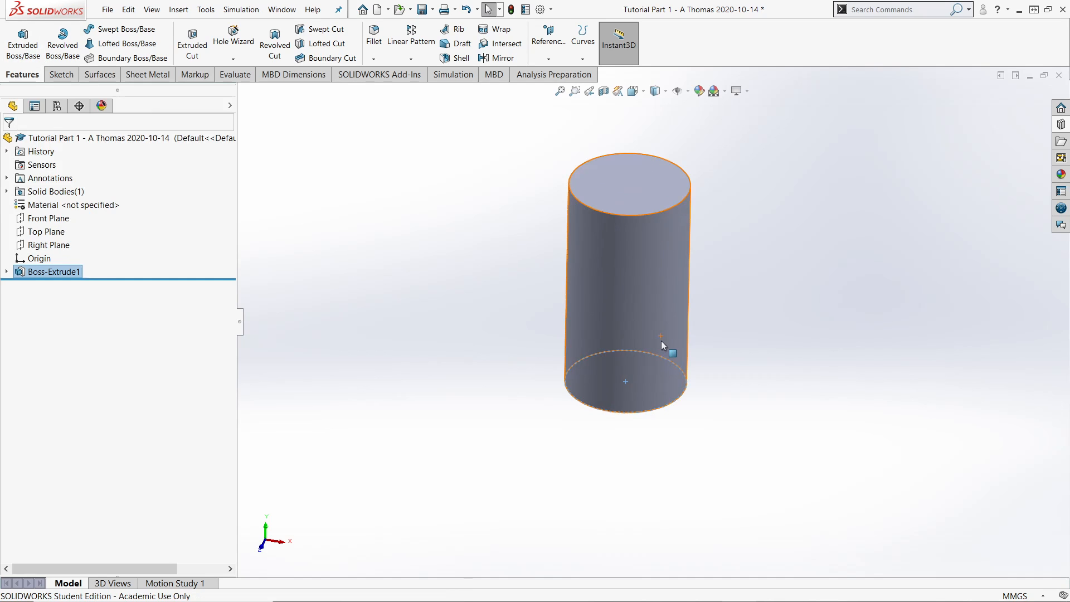
{"action": "middle_click_drag", "start_coordinate": [671, 342], "coordinate": [702, 368]}
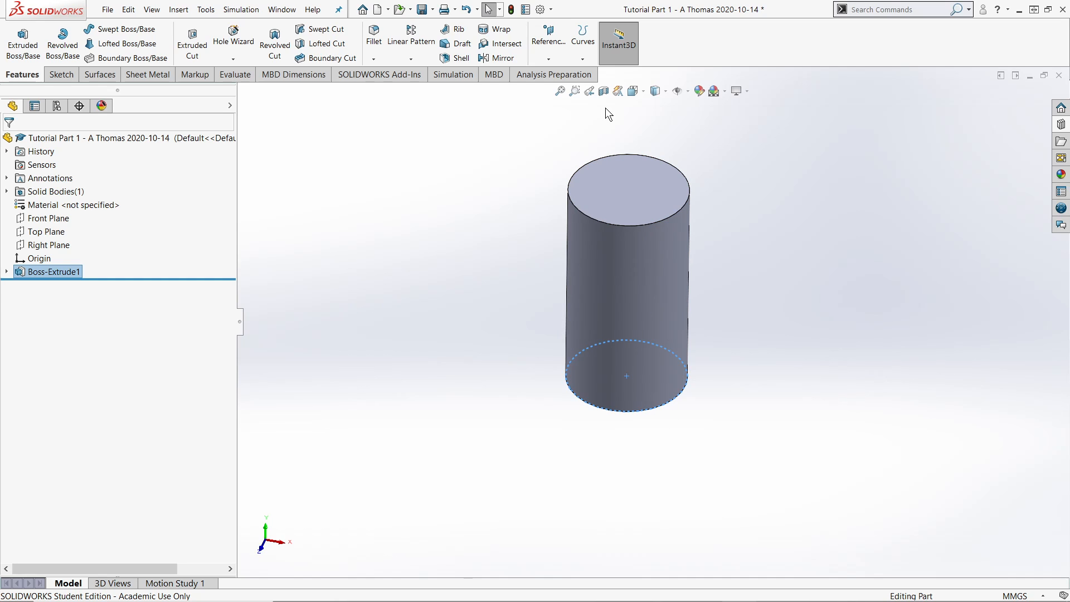
{"action": "left_click", "coordinate": [191, 46]}
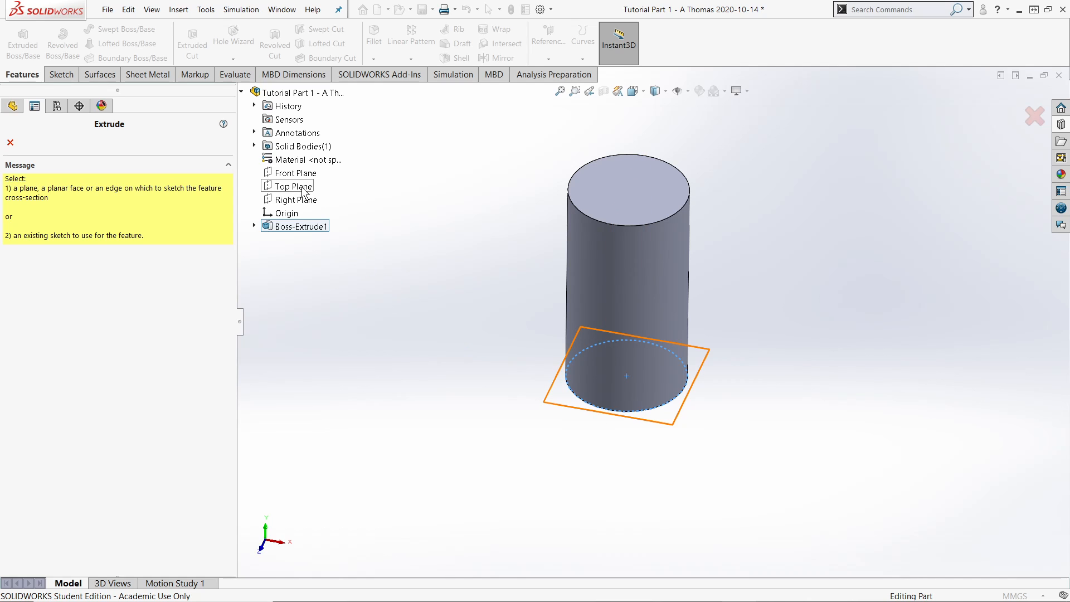
{"action": "left_click", "coordinate": [241, 91]}
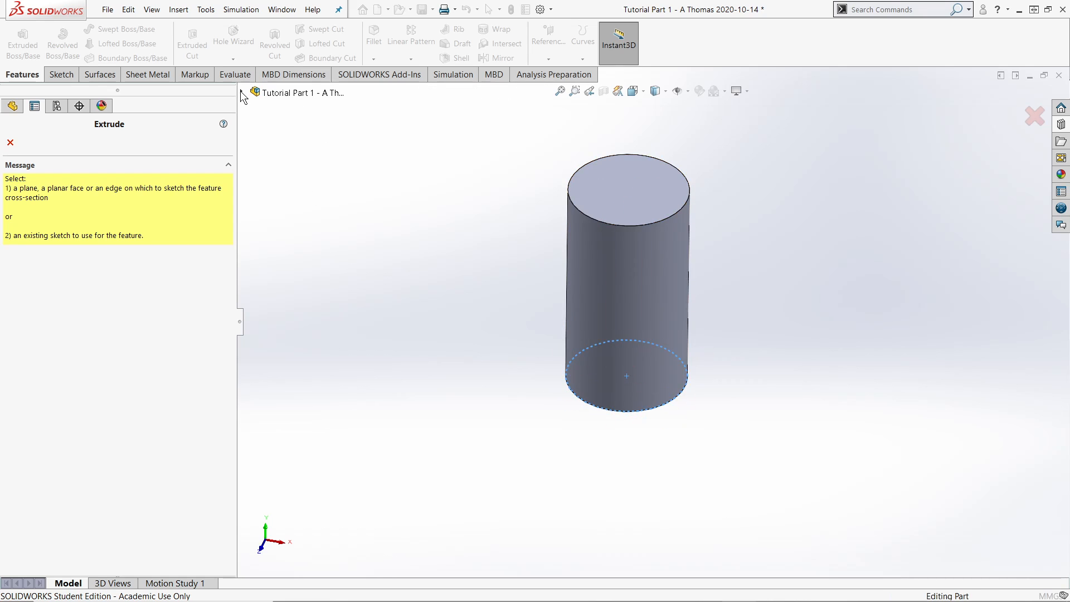
{"action": "left_click", "coordinate": [241, 91]}
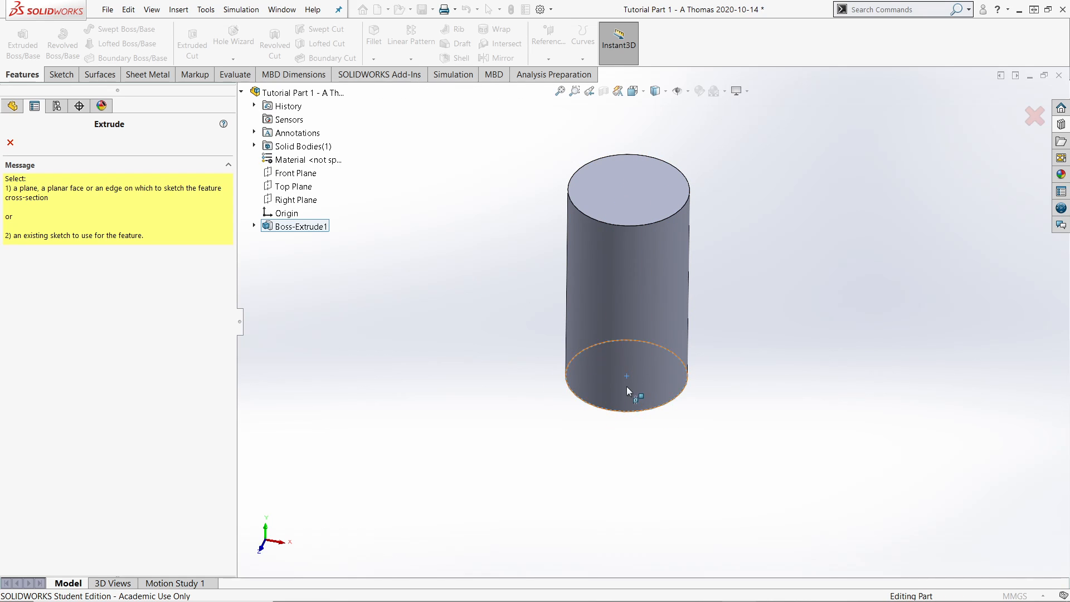
{"action": "middle_click_drag", "start_coordinate": [658, 386], "coordinate": [653, 317]}
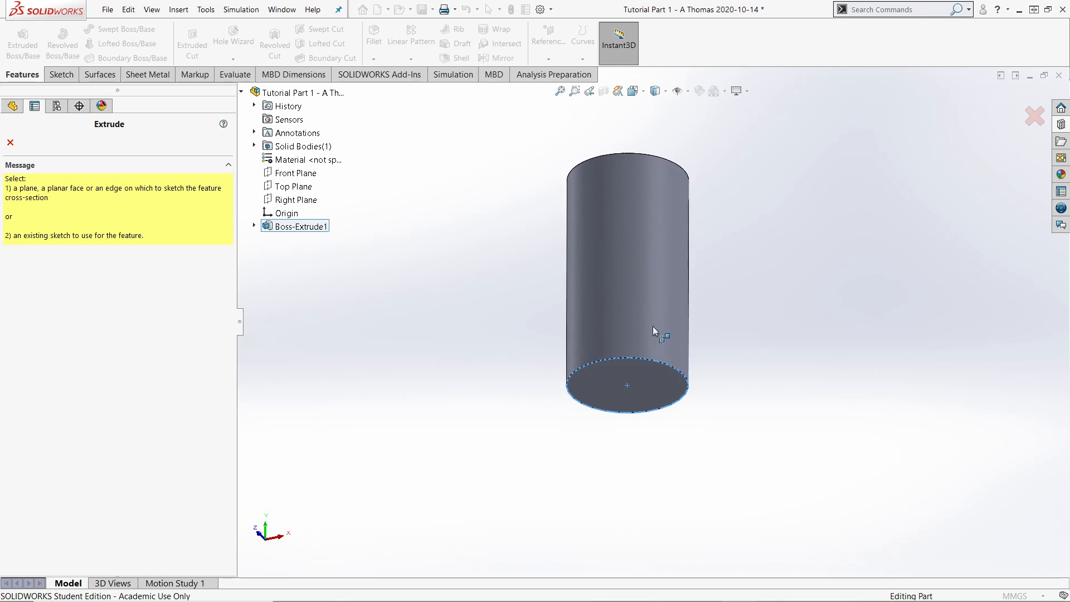
{"action": "left_click", "coordinate": [654, 377]}
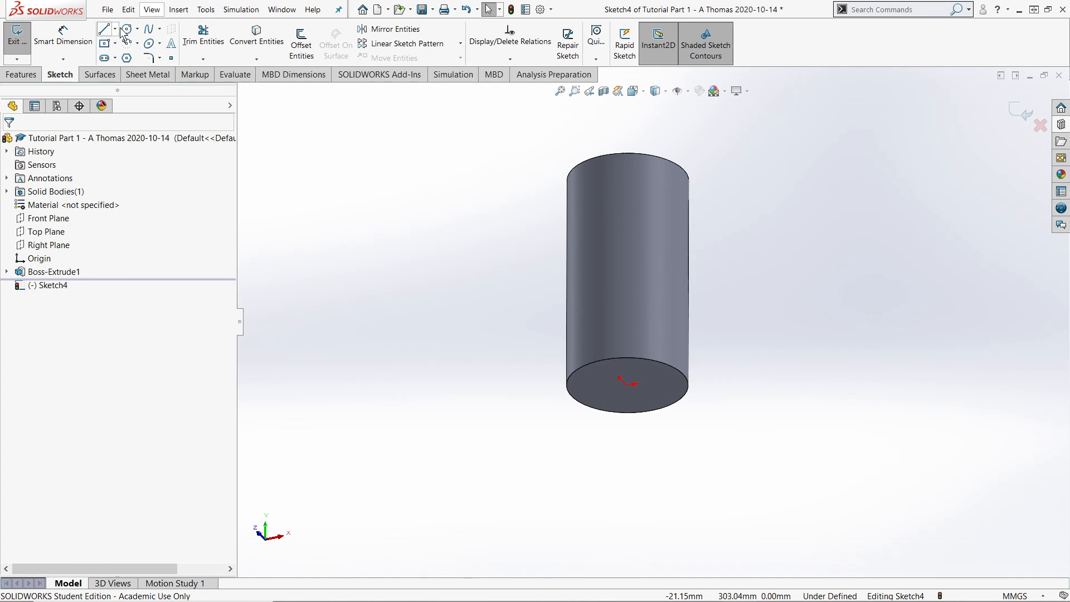
Sketch a circle about 34 mm in diameter on the bottom face, centred on the origin
{"action": "scroll", "coordinate": [627, 350], "scroll_direction": "down", "scroll_amount": 5}
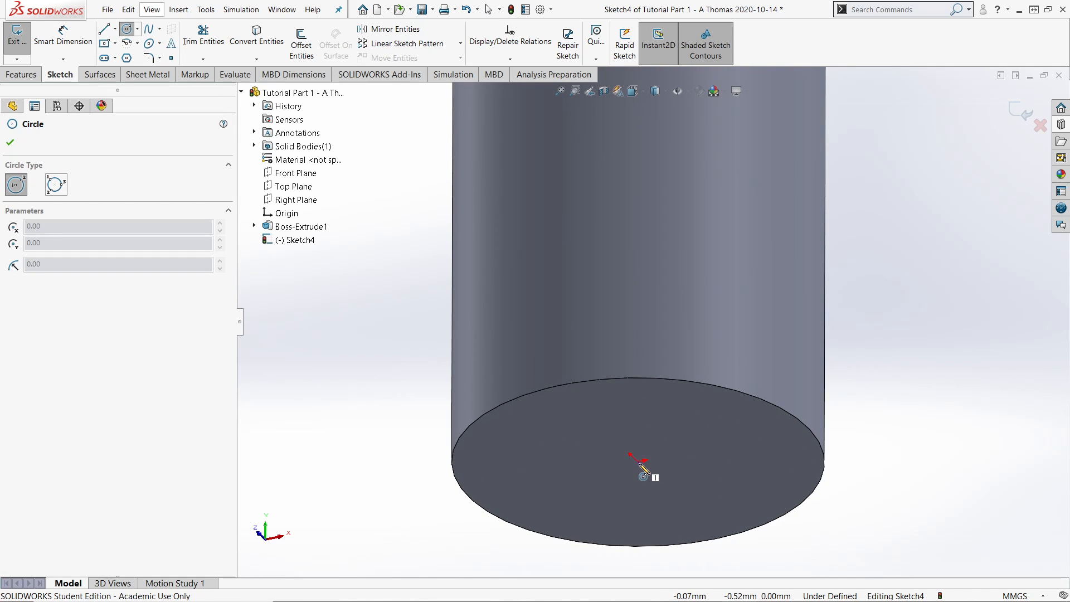
{"action": "left_click", "coordinate": [638, 462]}
{"action": "left_click", "coordinate": [697, 410]}
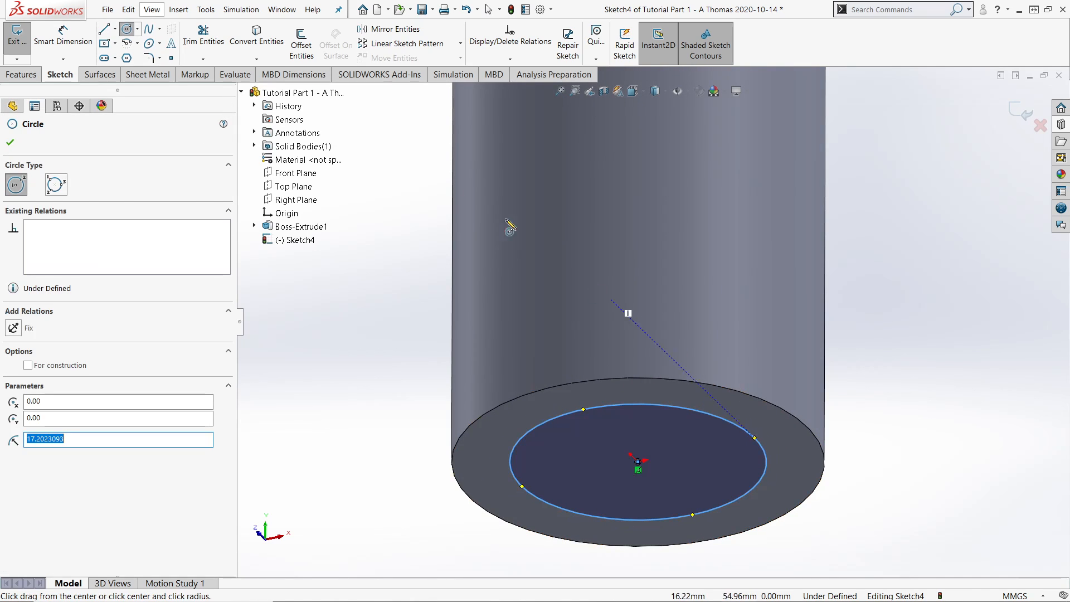
Dimension the radial gap between the sketched circle and the cylinder's outer edge and set it to 5 mm
{"action": "left_click", "coordinate": [57, 35]}
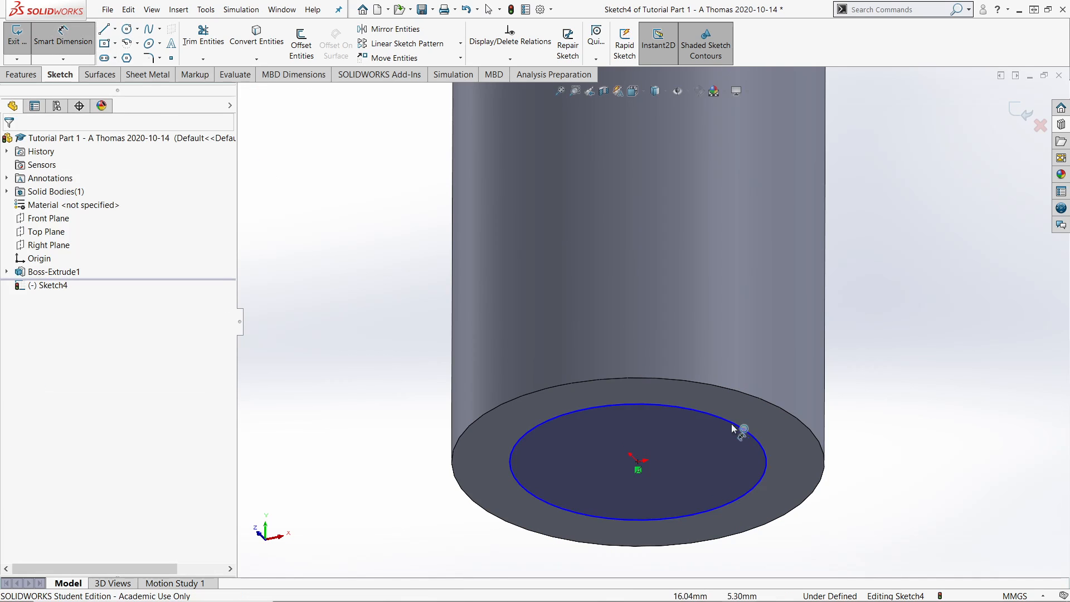
{"action": "left_click", "coordinate": [756, 438]}
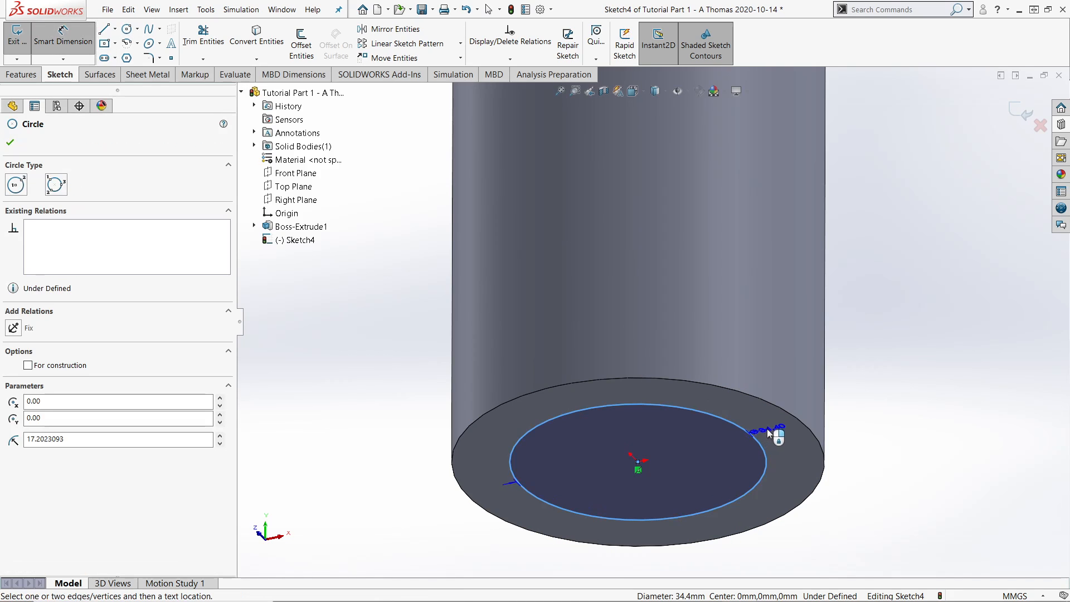
{"action": "left_click", "coordinate": [794, 419]}
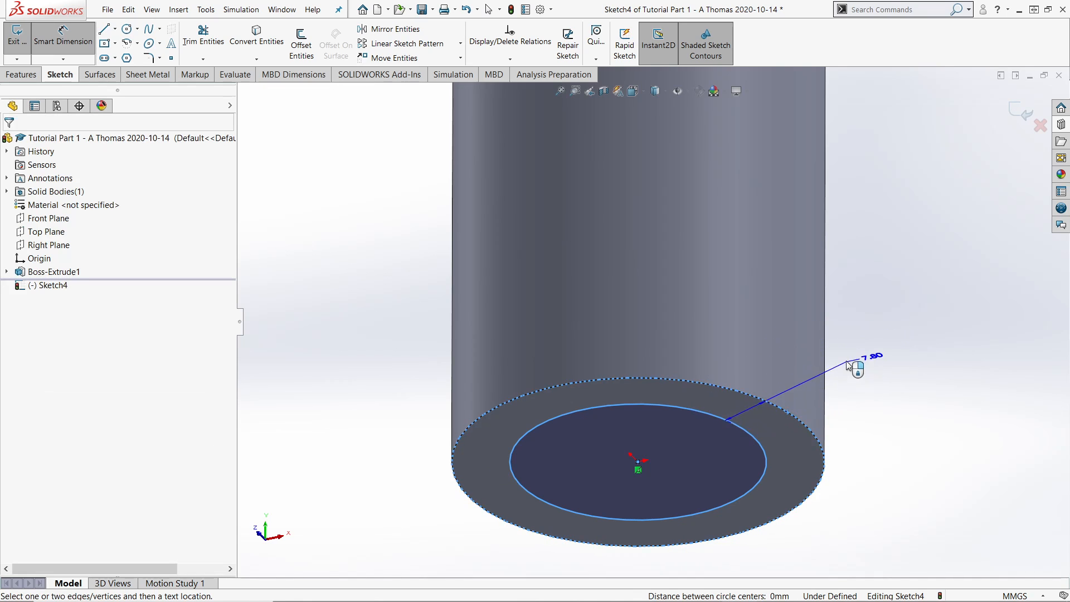
{"action": "middle_click_drag", "start_coordinate": [773, 423], "coordinate": [838, 356]}
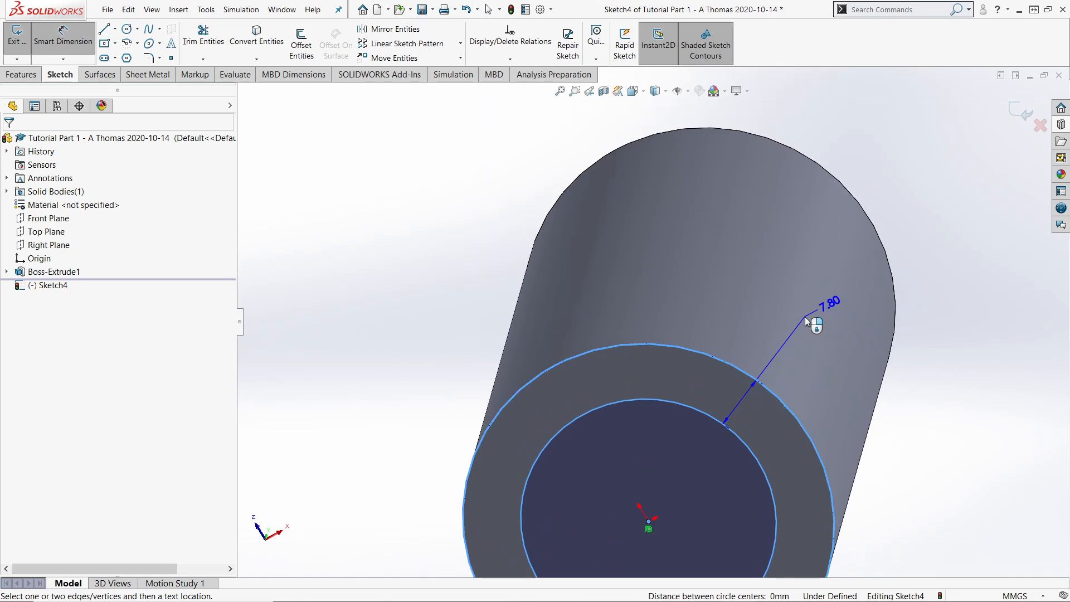
{"action": "left_click", "coordinate": [834, 329]}
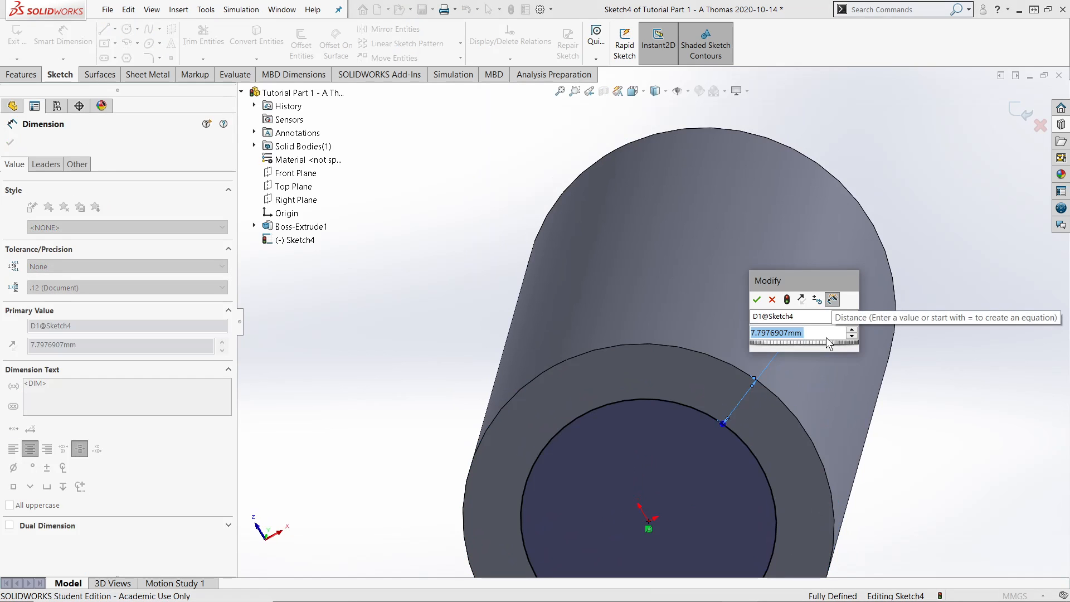
{"action": "key", "text": "Return"}
{"action": "scroll", "coordinate": [719, 426], "scroll_direction": "up", "scroll_amount": 5}
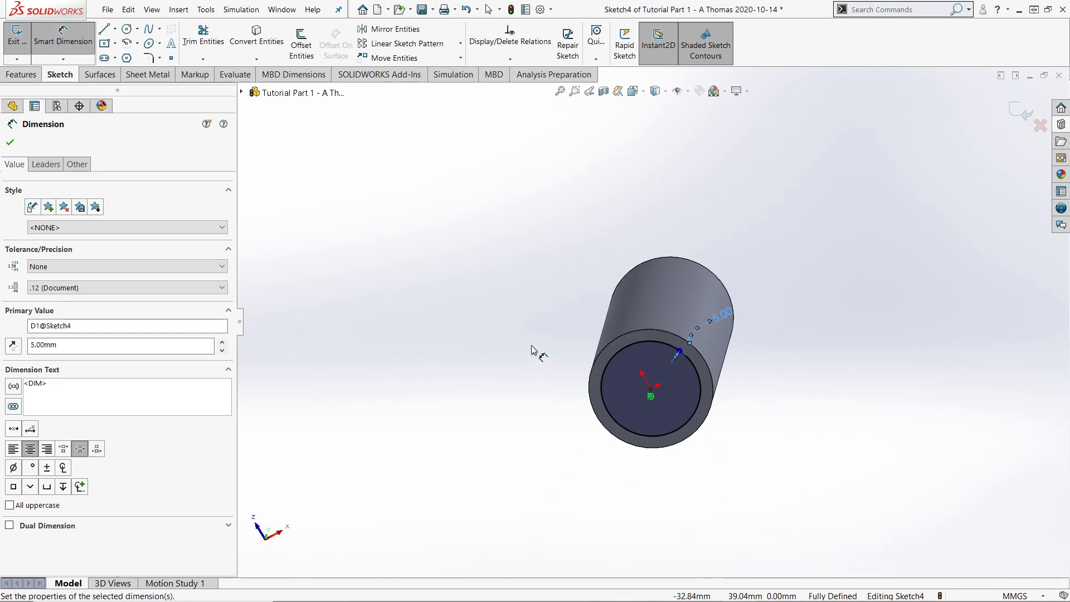
{"action": "key", "text": "Escape"}
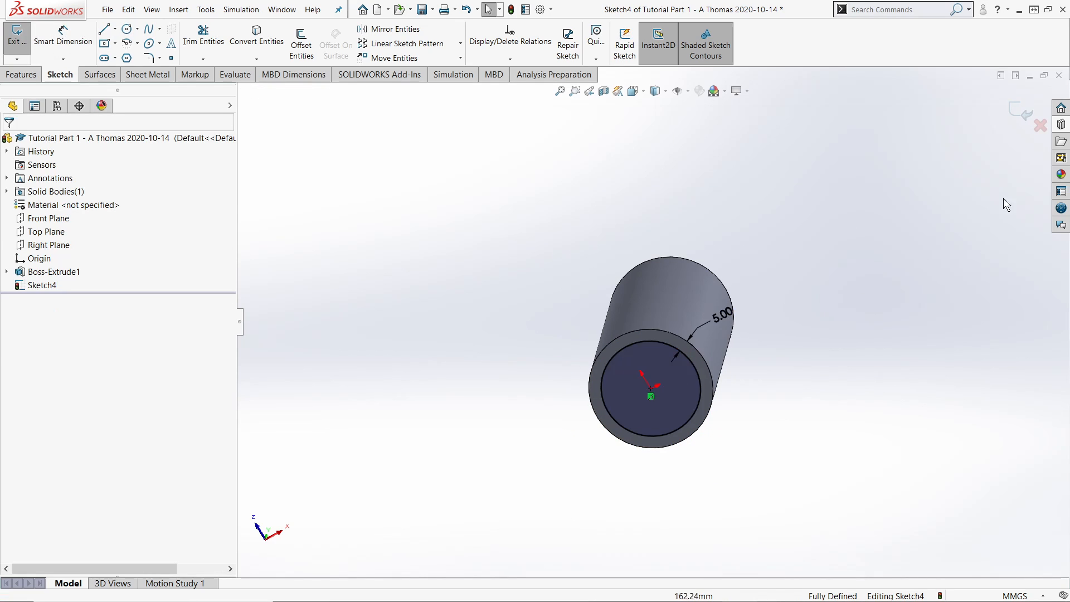
Exit the circle sketch and set the cut's Direction 1 end condition to Through All
{"action": "left_click", "coordinate": [1021, 103]}
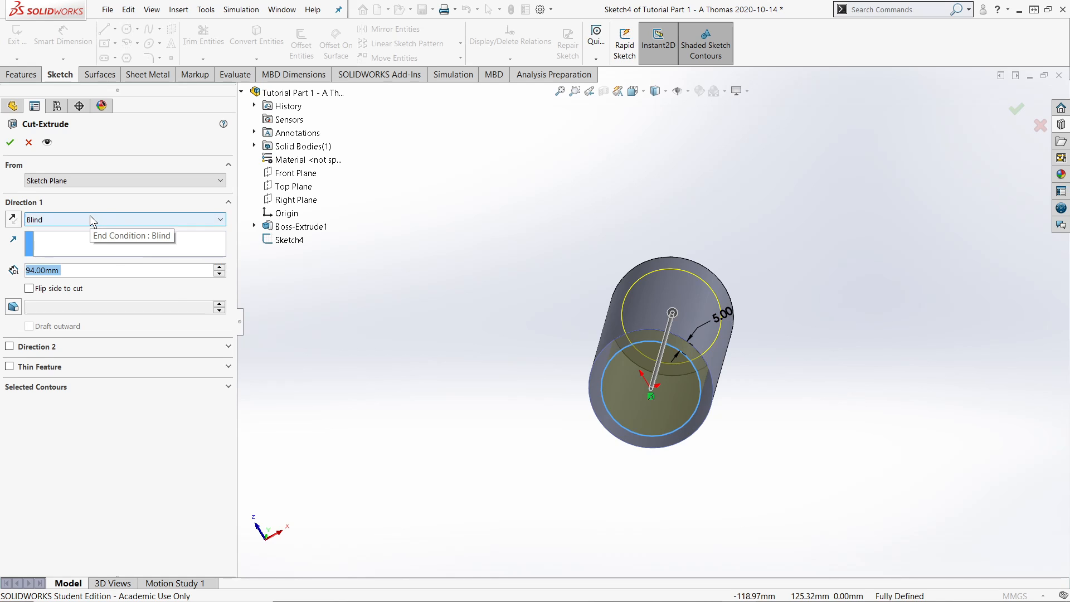
{"action": "middle_click_drag", "start_coordinate": [592, 318], "coordinate": [624, 348]}
{"action": "left_click", "coordinate": [105, 218]}
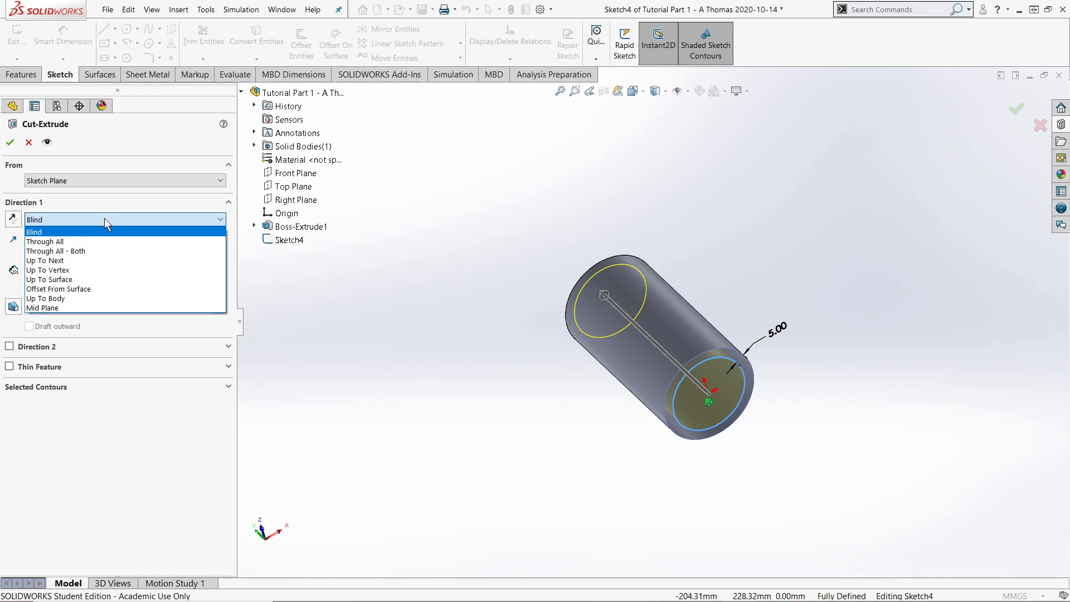
{"action": "left_click", "coordinate": [91, 242]}
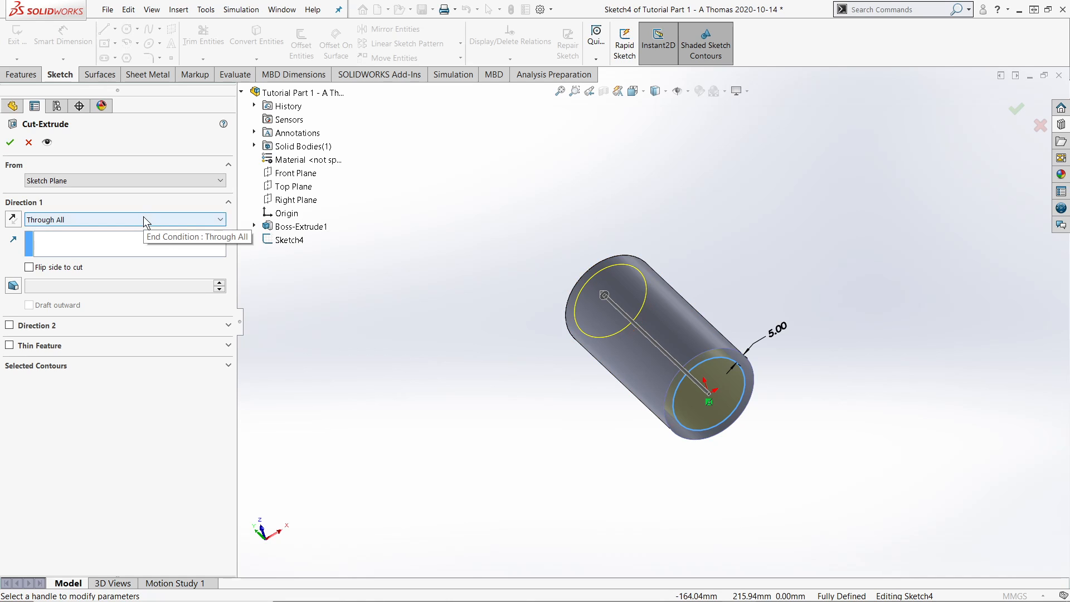
Turn on Flip side to cut for the through-all cut and accept the feature
{"action": "left_click", "coordinate": [29, 267]}
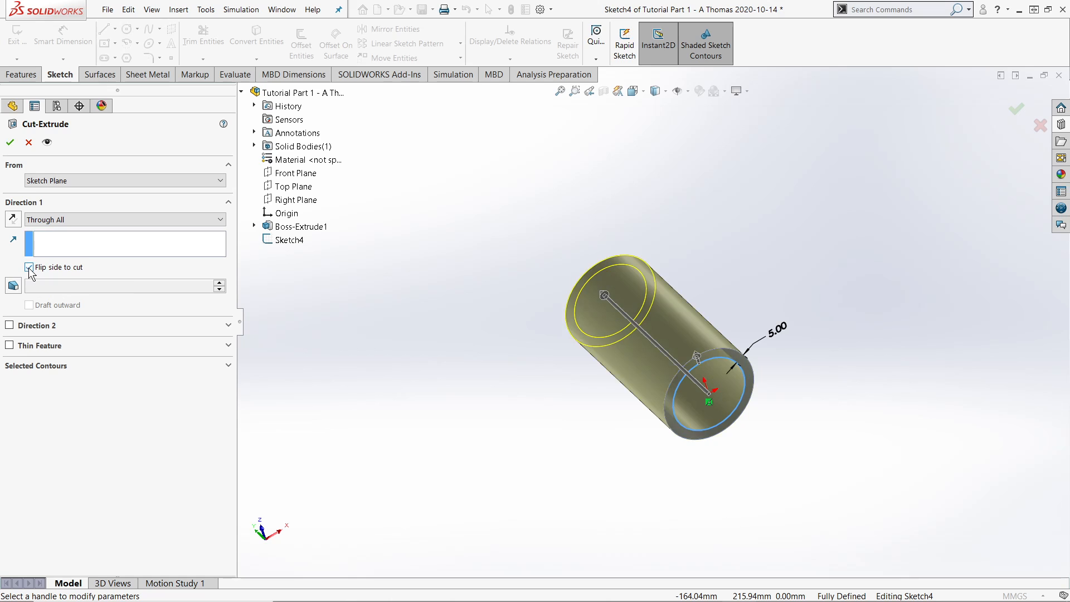
{"action": "mouse_move", "coordinate": [755, 318]}
{"action": "middle_mouse_down"}
{"action": "mouse_move", "coordinate": [711, 240]}
{"action": "mouse_move", "coordinate": [684, 271]}
{"action": "middle_mouse_up"}
{"action": "left_click", "coordinate": [1016, 116]}
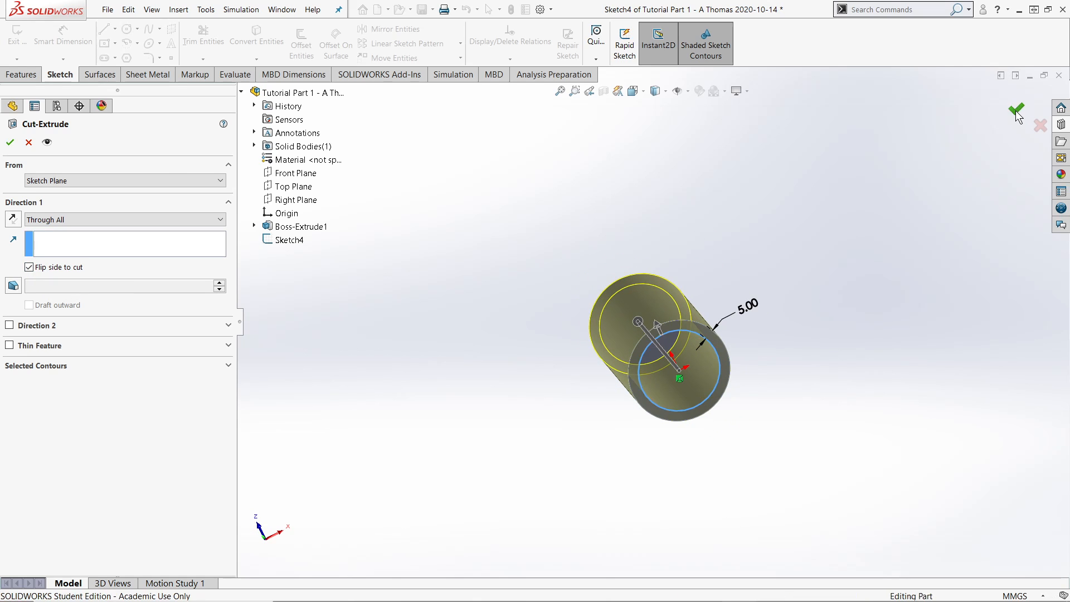
{"action": "middle_click_drag", "start_coordinate": [636, 311], "coordinate": [644, 333]}
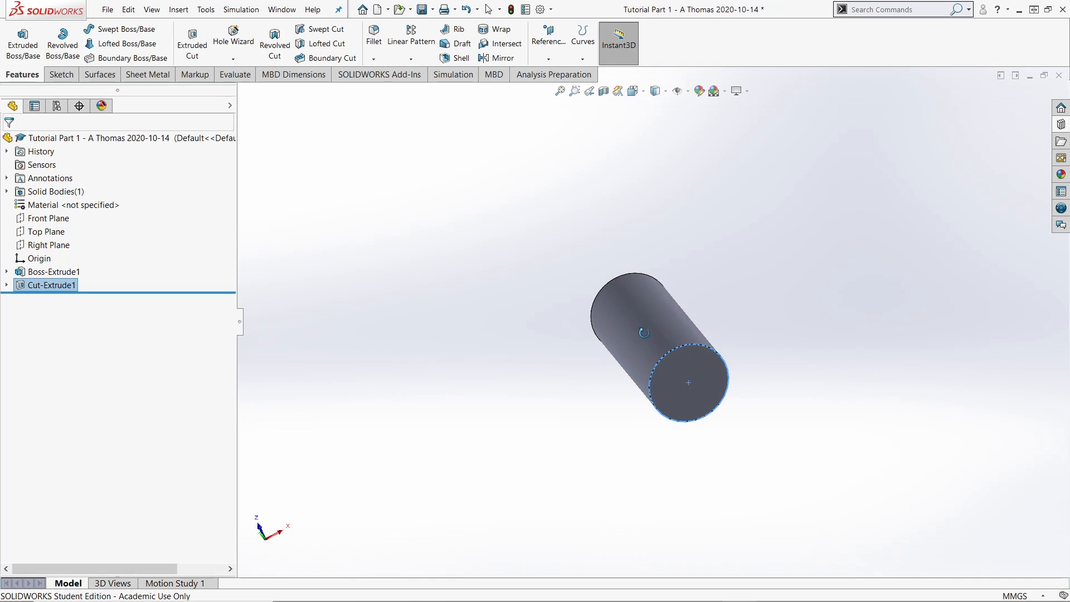
Edit the cut feature, turn off Flip side to cut so the circle's interior is removed, and accept it
{"action": "left_click", "coordinate": [60, 286]}
{"action": "double_click", "coordinate": [59, 283]}
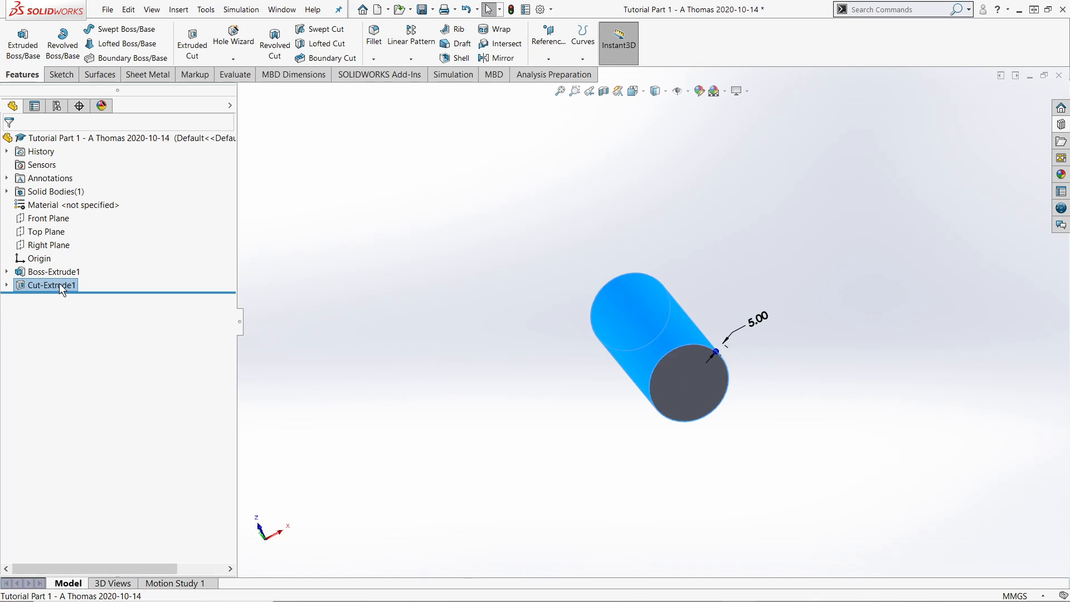
{"action": "right_click", "coordinate": [59, 283]}
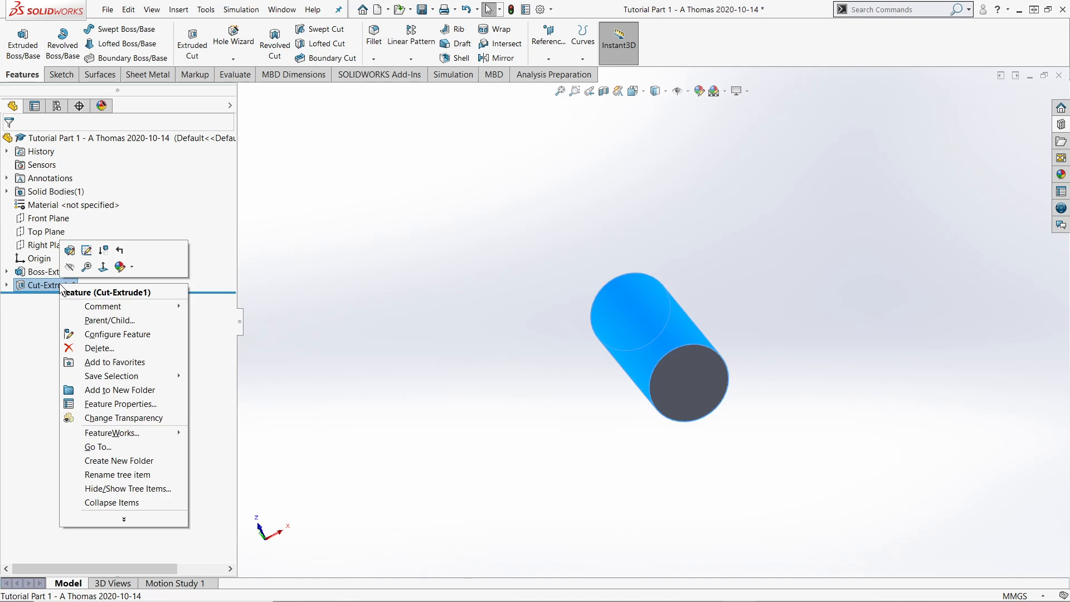
{"action": "left_click", "coordinate": [70, 250]}
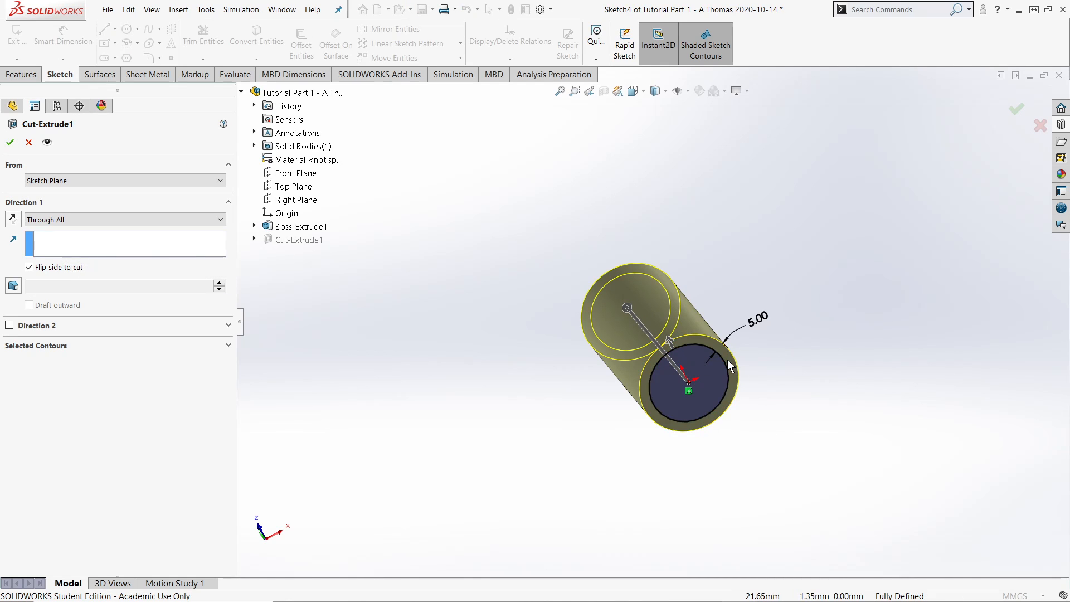
{"action": "left_click", "coordinate": [29, 268]}
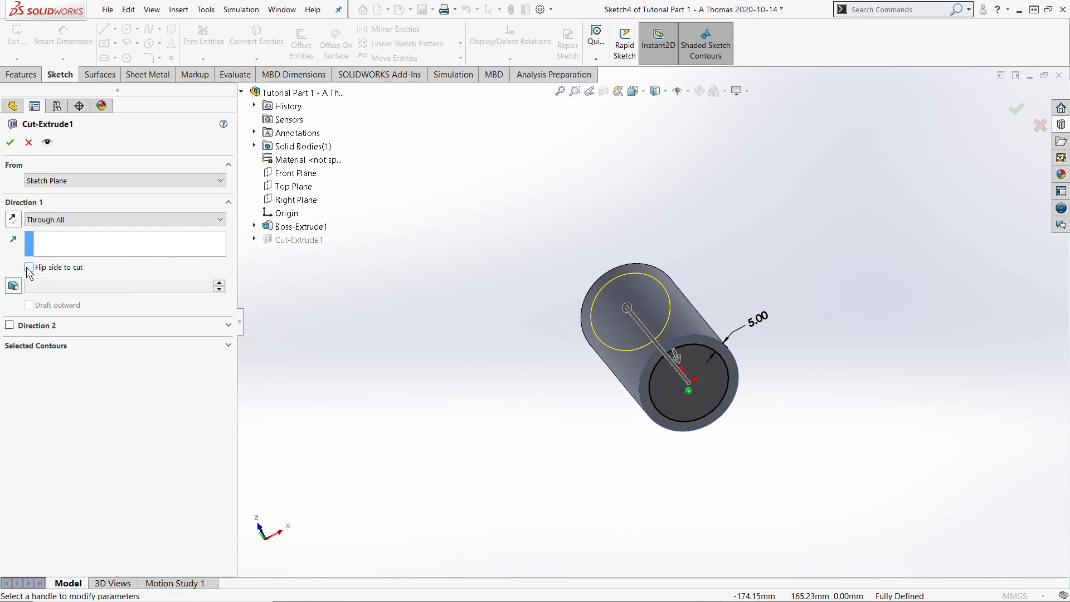
{"action": "left_click", "coordinate": [10, 142]}
{"action": "middle_click_drag", "start_coordinate": [810, 330], "coordinate": [733, 318]}
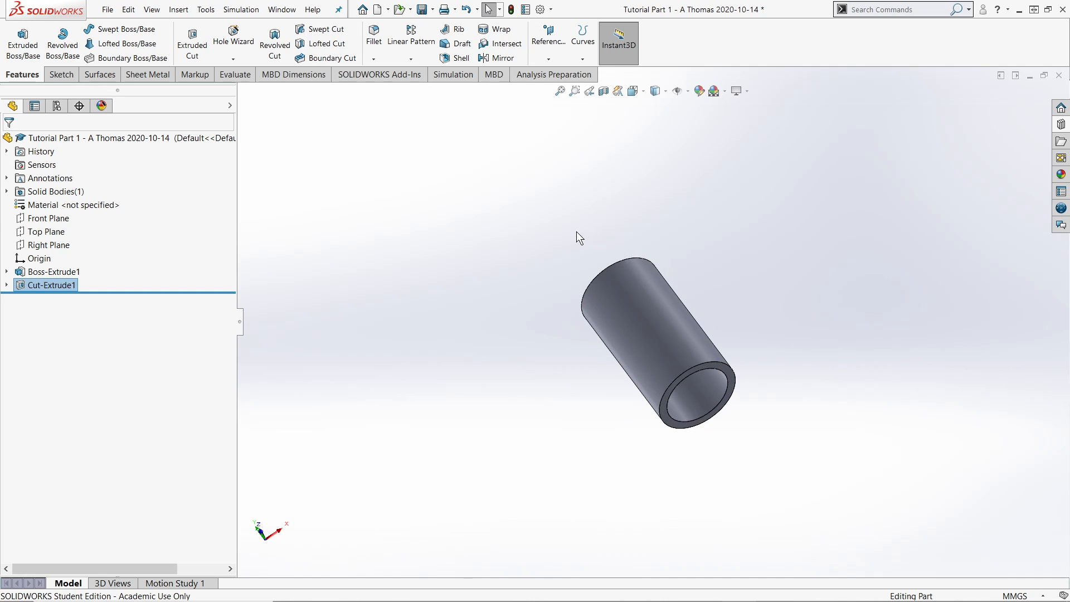
{"action": "middle_click_drag", "start_coordinate": [574, 236], "coordinate": [520, 272]}
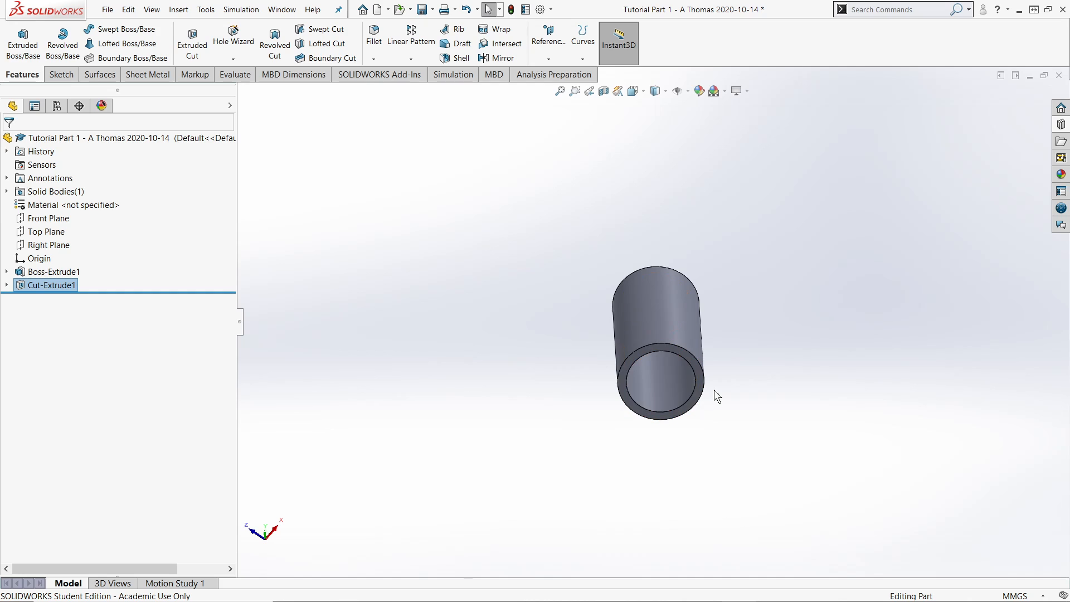
{"action": "middle_click_drag", "start_coordinate": [771, 425], "coordinate": [753, 318]}
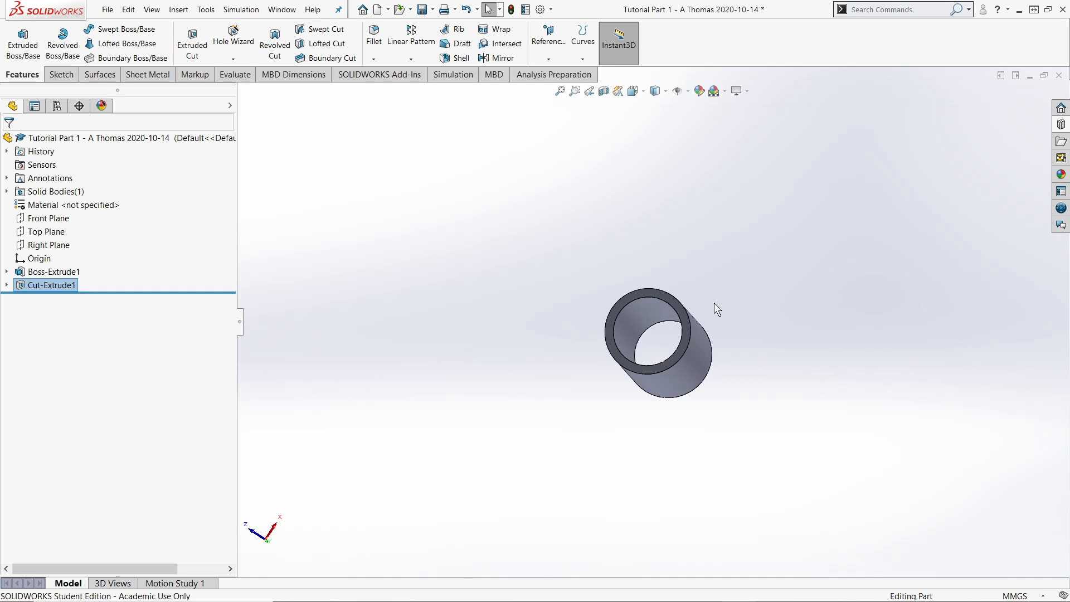
{"action": "middle_click_drag", "start_coordinate": [781, 423], "coordinate": [773, 530]}
{"action": "mouse_move", "coordinate": [590, 390]}
{"action": "middle_mouse_down"}
{"action": "mouse_move", "coordinate": [567, 229]}
{"action": "mouse_move", "coordinate": [588, 392]}
{"action": "middle_mouse_up"}
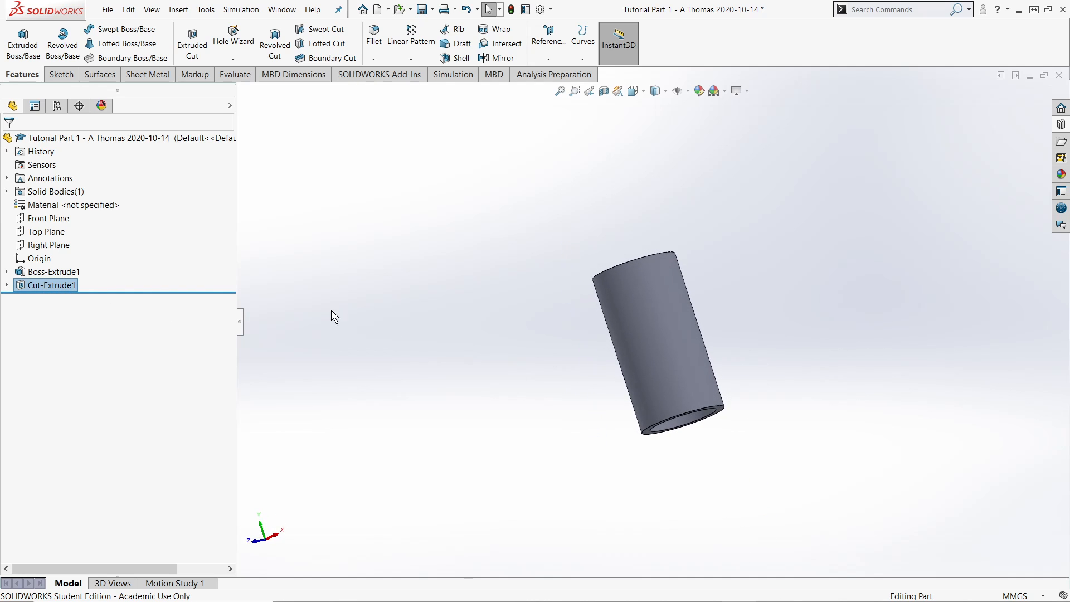
{"action": "key", "text": "Delete"}
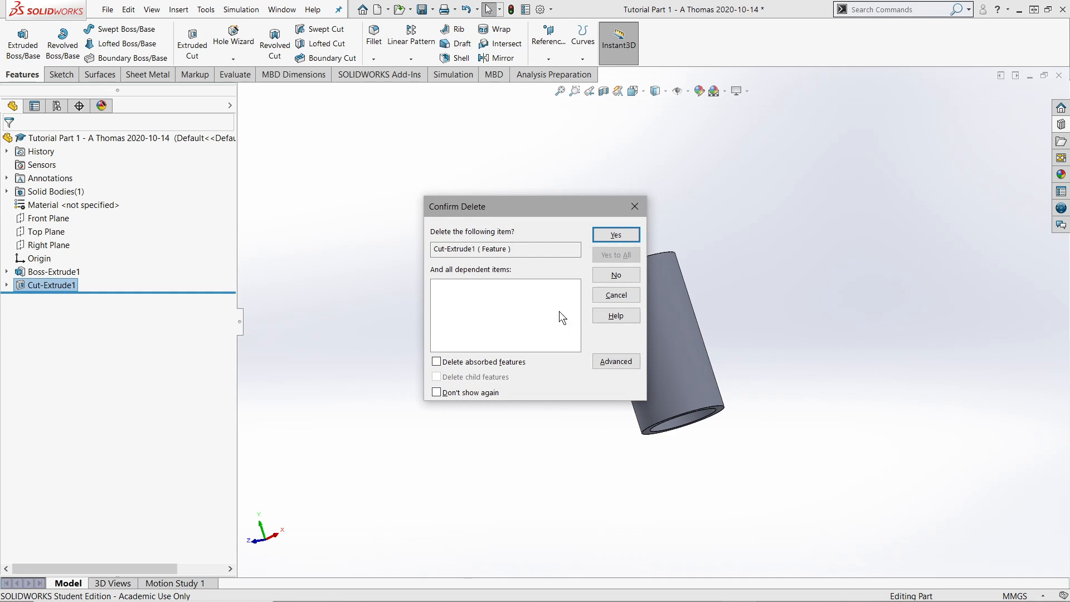
{"action": "left_click_drag", "start_coordinate": [468, 213], "coordinate": [400, 158]}
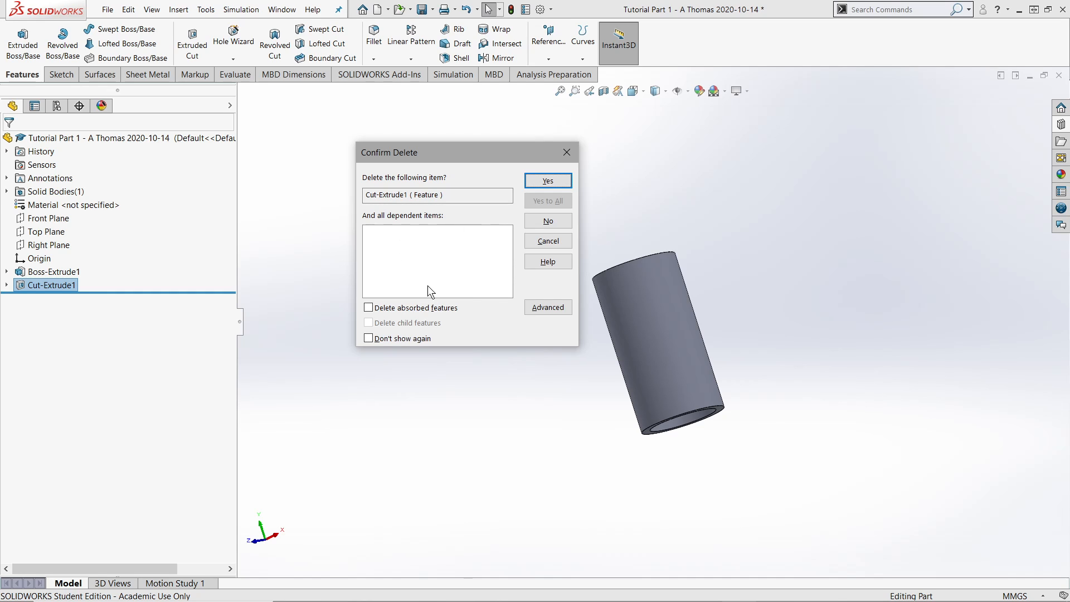
{"action": "left_click", "coordinate": [566, 151]}
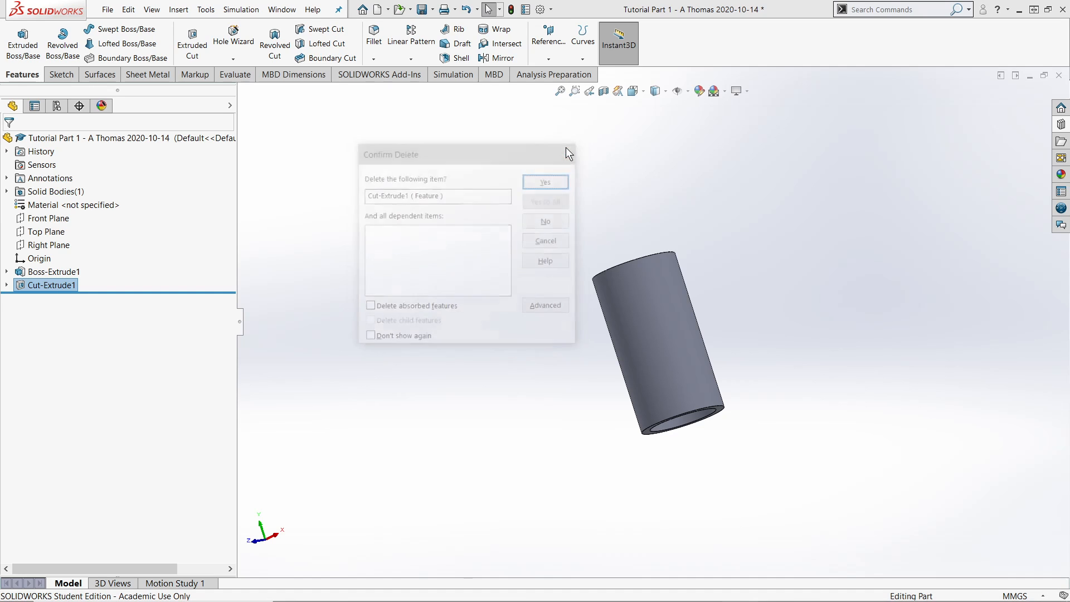
{"action": "right_click", "coordinate": [61, 272]}
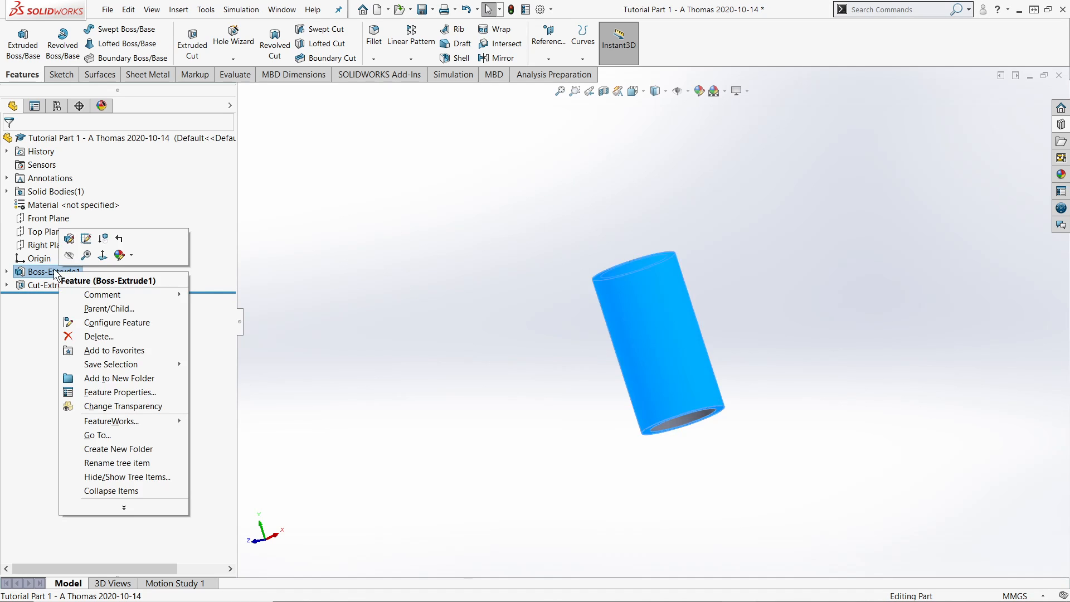
{"action": "left_click", "coordinate": [112, 337]}
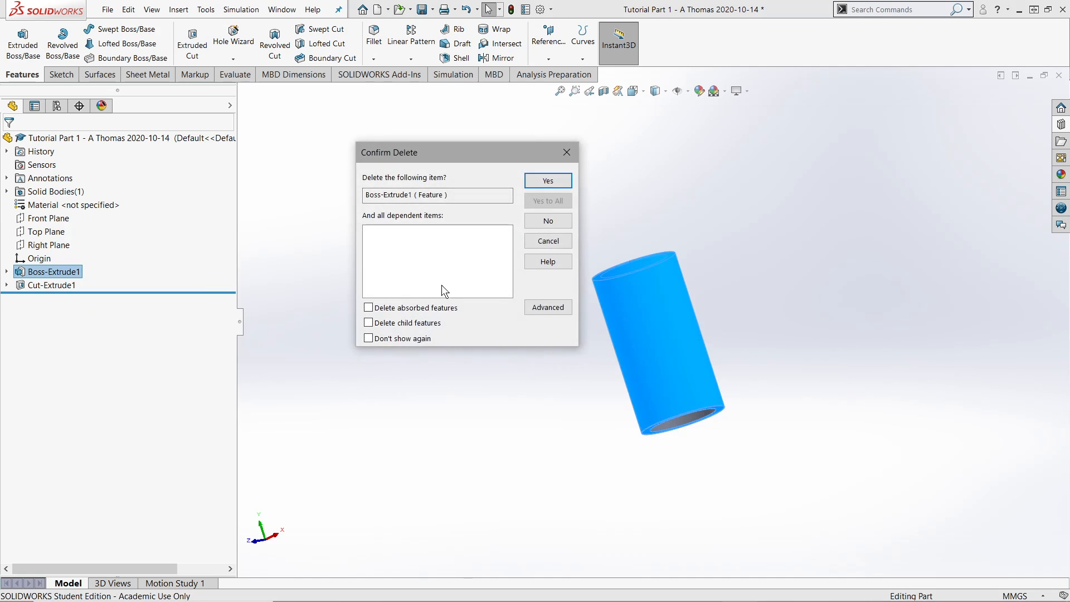
{"action": "left_click", "coordinate": [566, 152]}
Delete the cut feature while keeping its circle sketch, and select the remaining sketch
{"action": "left_click", "coordinate": [55, 282]}
{"action": "right_click", "coordinate": [57, 280]}
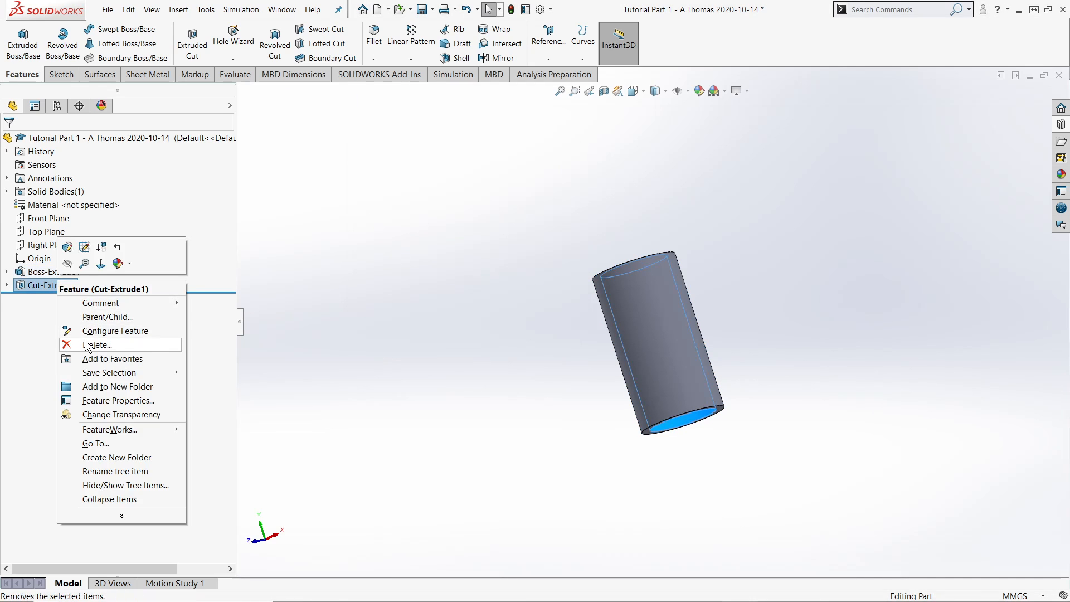
{"action": "left_click", "coordinate": [94, 344]}
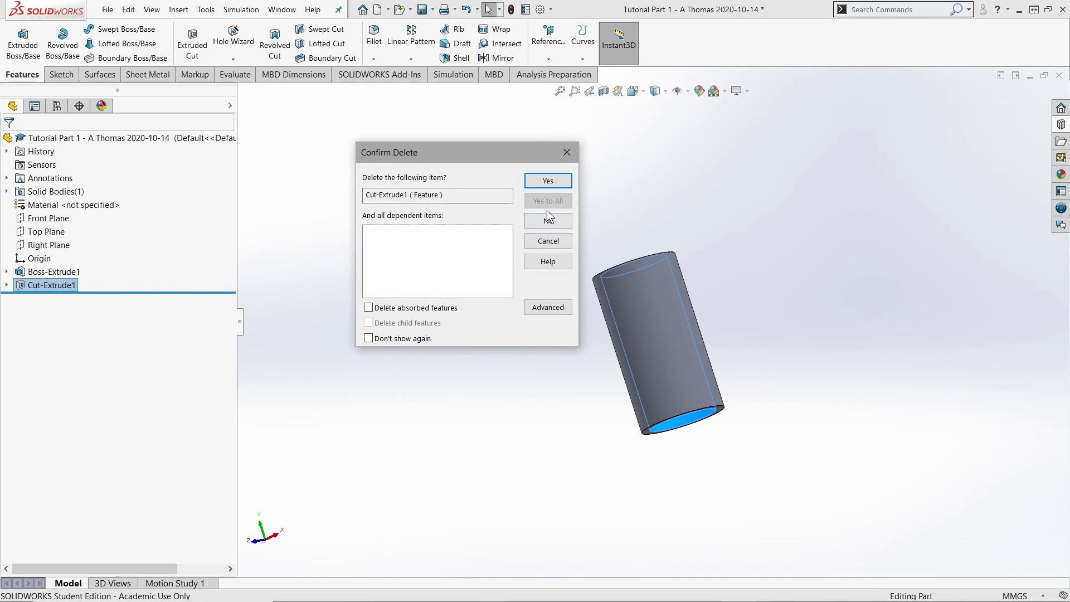
{"action": "left_click", "coordinate": [548, 180]}
{"action": "mouse_move", "coordinate": [553, 191]}
{"action": "middle_mouse_down"}
{"action": "mouse_move", "coordinate": [592, 237]}
{"action": "mouse_move", "coordinate": [589, 218]}
{"action": "middle_mouse_up"}
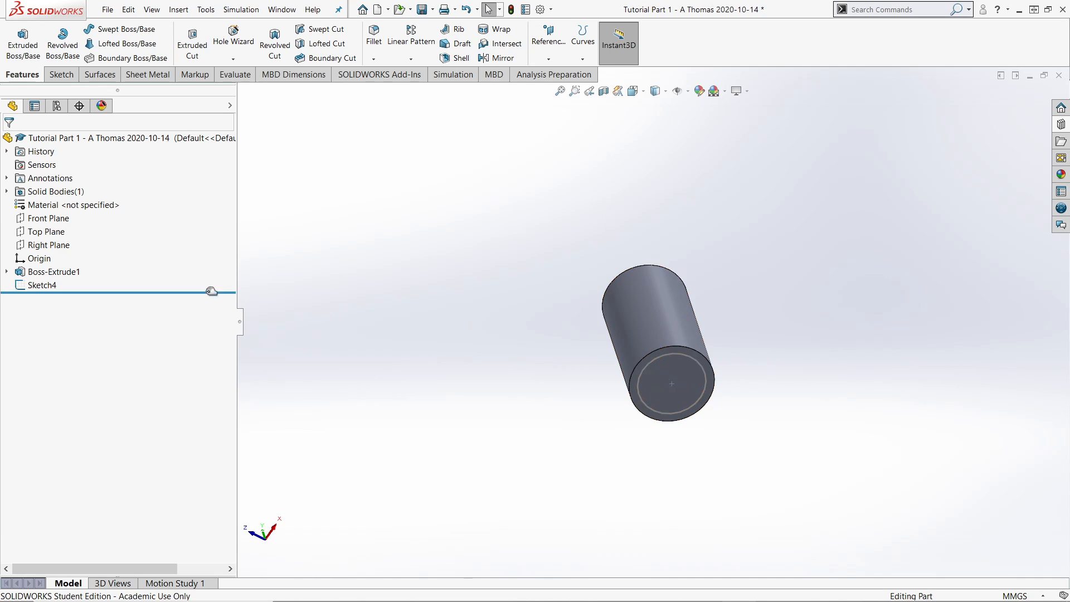
{"action": "left_click", "coordinate": [47, 285]}
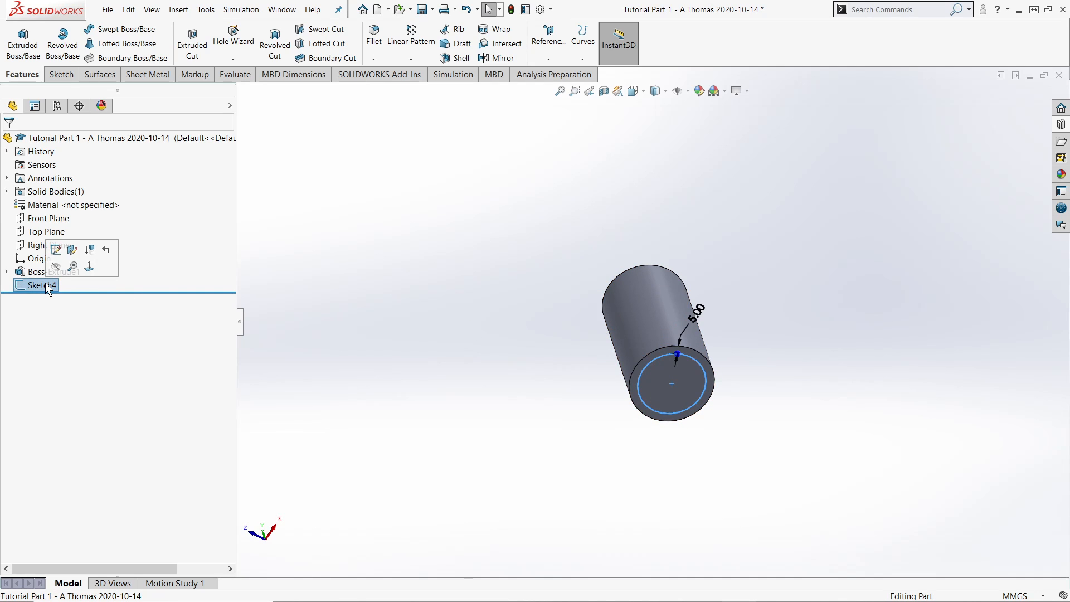
{"action": "middle_click_drag", "start_coordinate": [438, 277], "coordinate": [458, 394]}
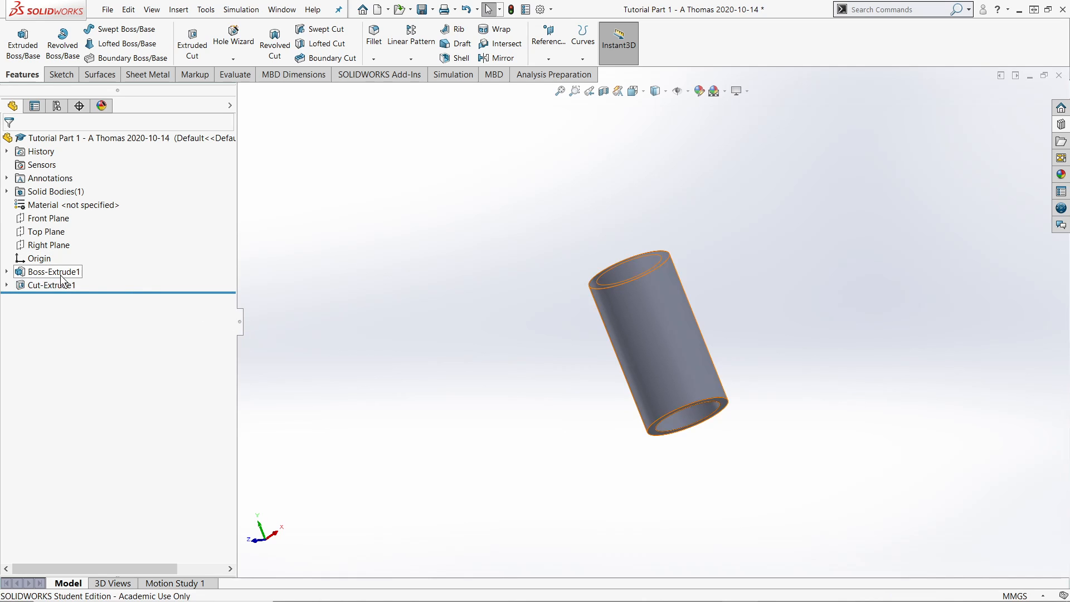
{"action": "left_click", "coordinate": [7, 285]}
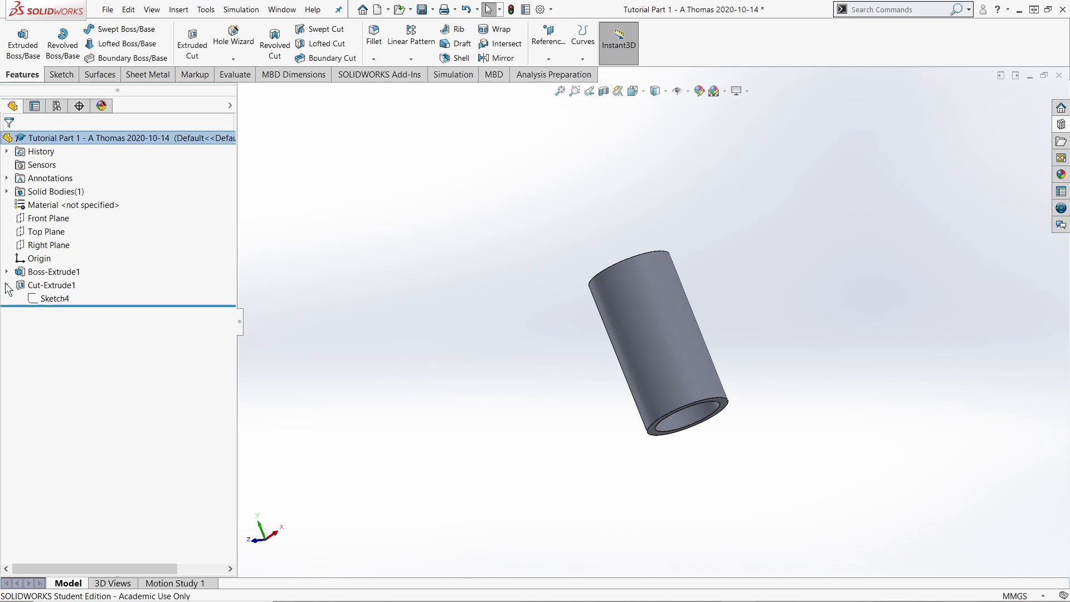
{"action": "left_click", "coordinate": [42, 298]}
{"action": "left_click", "coordinate": [476, 362]}
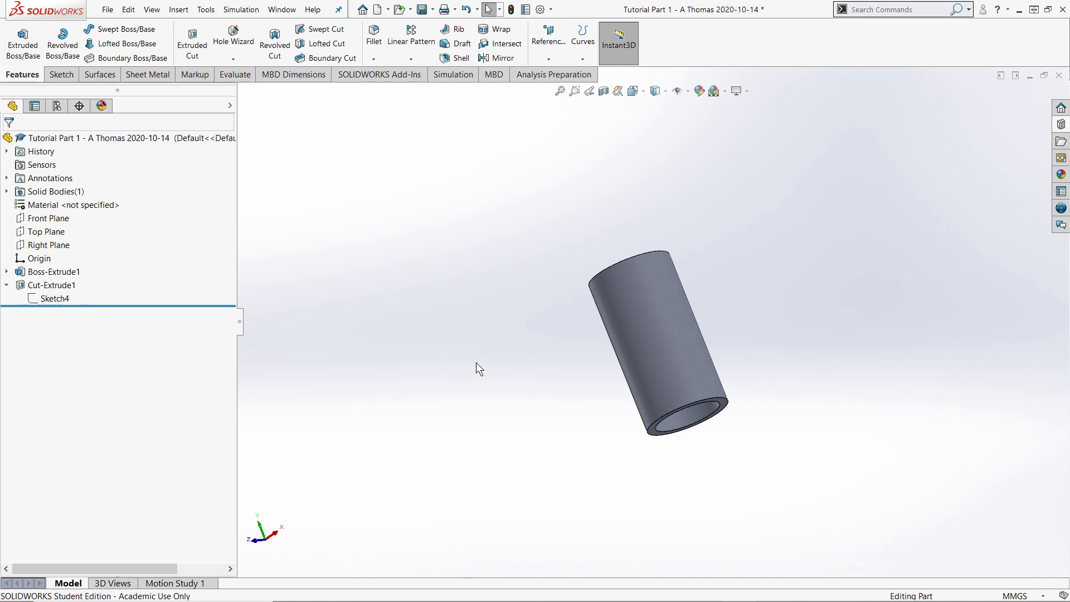
{"action": "left_click", "coordinate": [51, 299]}
{"action": "left_click", "coordinate": [22, 44]}
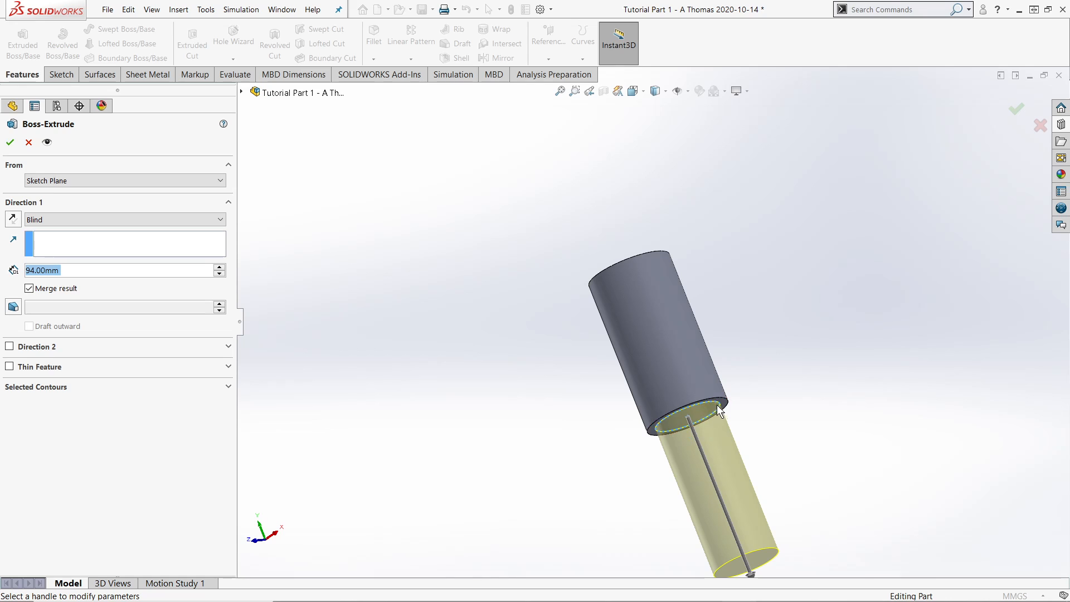
{"action": "middle_click_drag", "start_coordinate": [725, 407], "coordinate": [664, 331]}
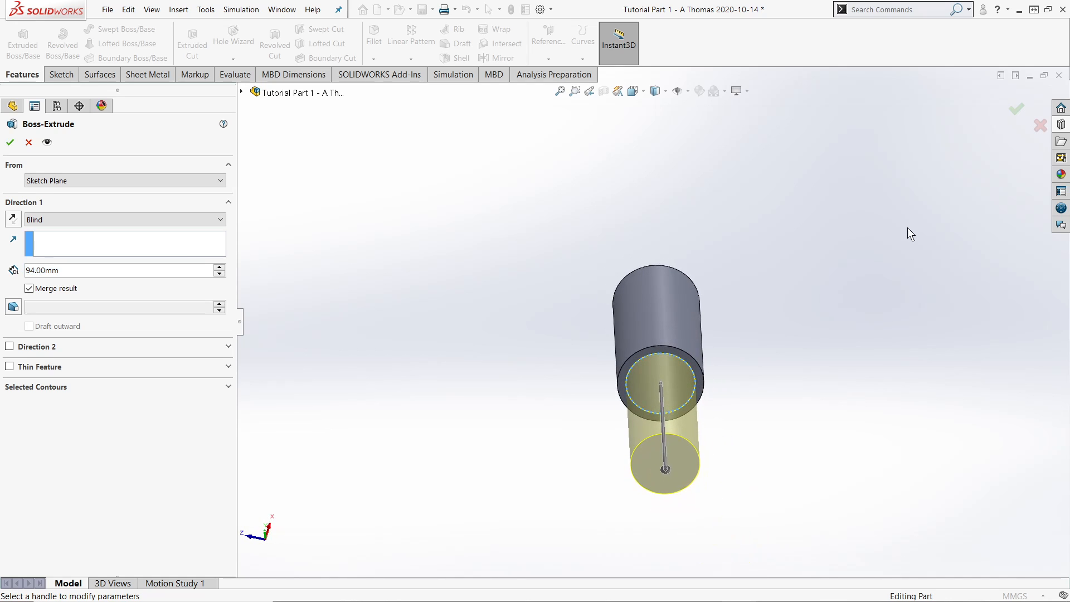
{"action": "left_click", "coordinate": [1040, 126]}
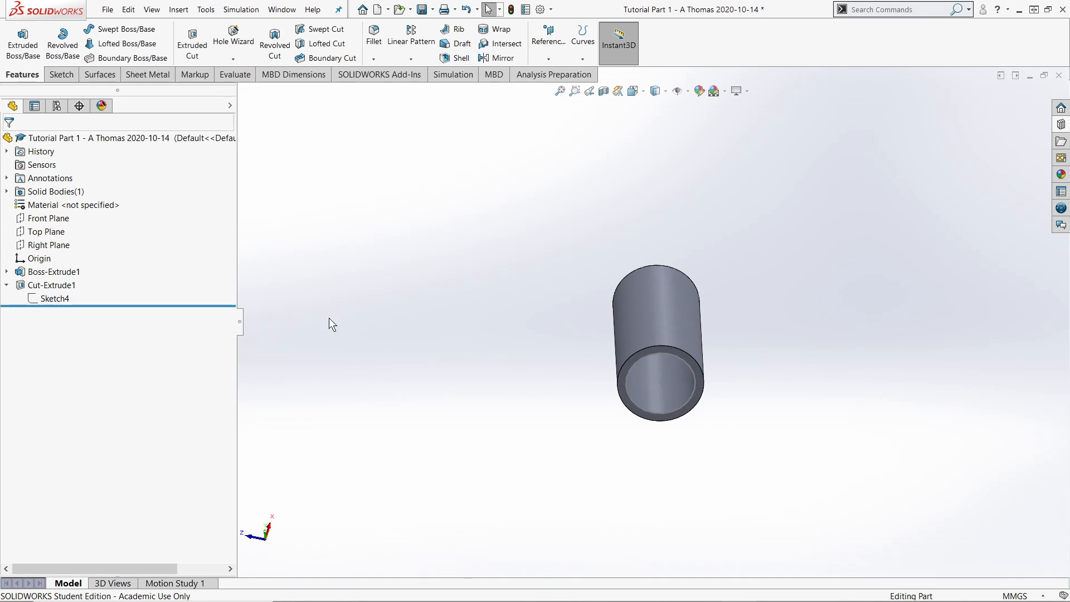
Delete the cut feature and its leftover circle sketch, leaving only the solid cylinder
{"action": "left_click", "coordinate": [53, 287]}
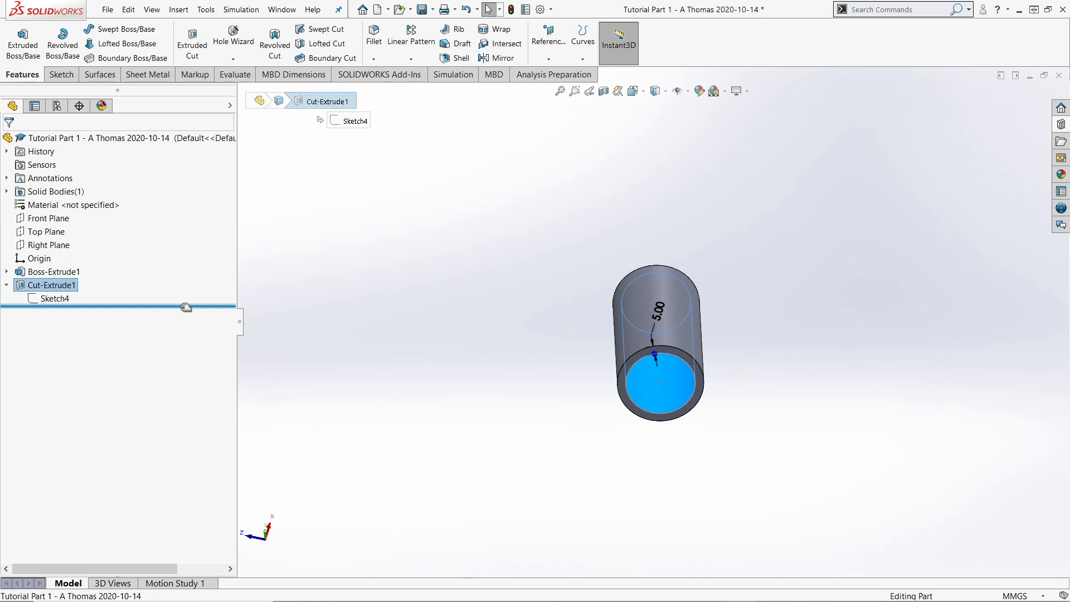
{"action": "key", "text": "Delete"}
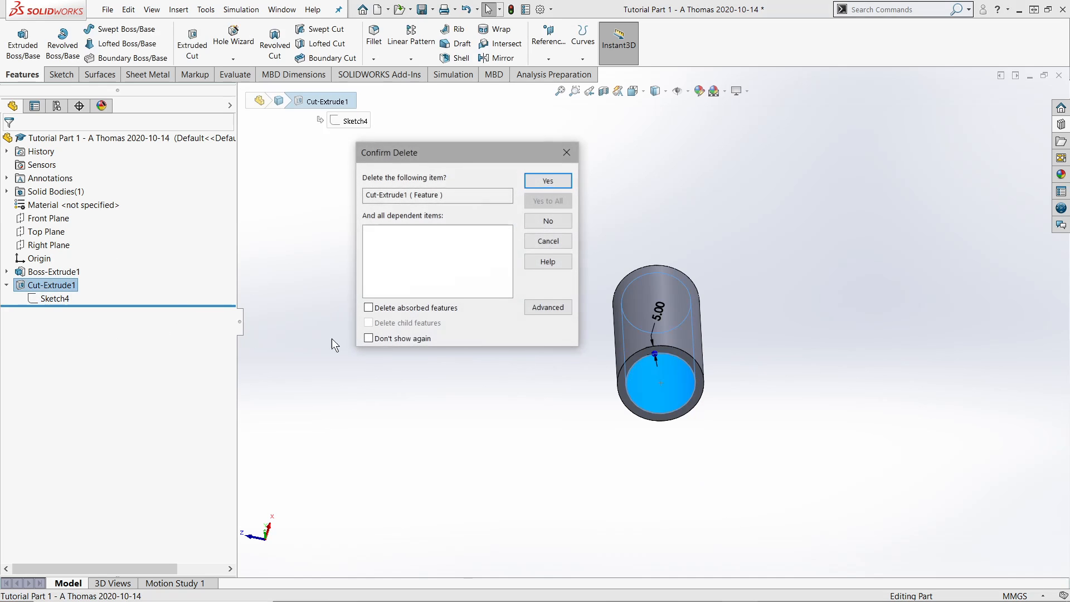
{"action": "left_click", "coordinate": [545, 184]}
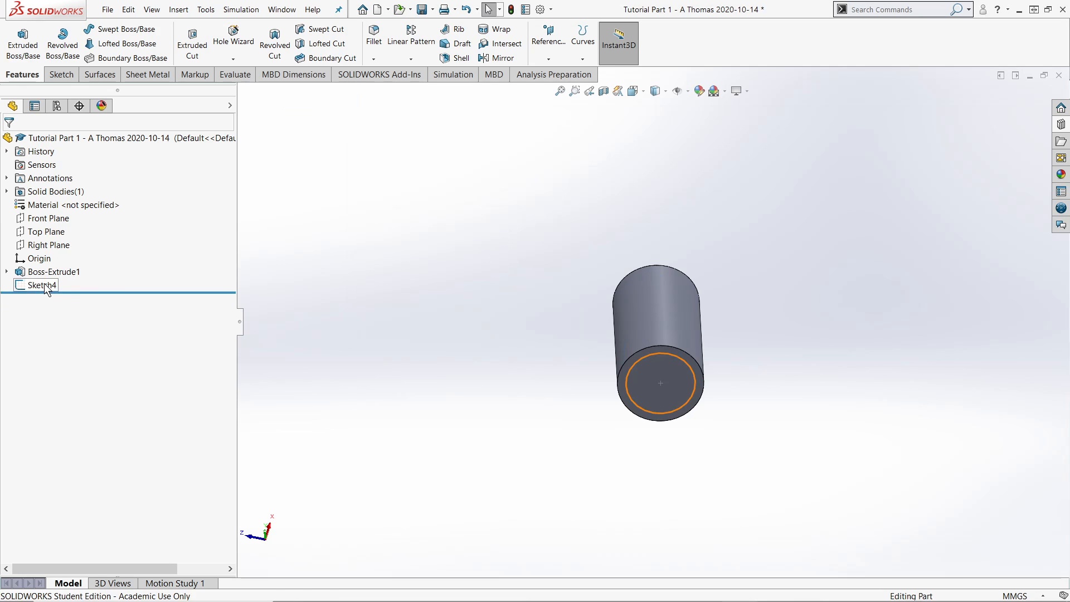
{"action": "left_click", "coordinate": [44, 286]}
{"action": "key", "text": "Delete"}
{"action": "left_click", "coordinate": [549, 182]}
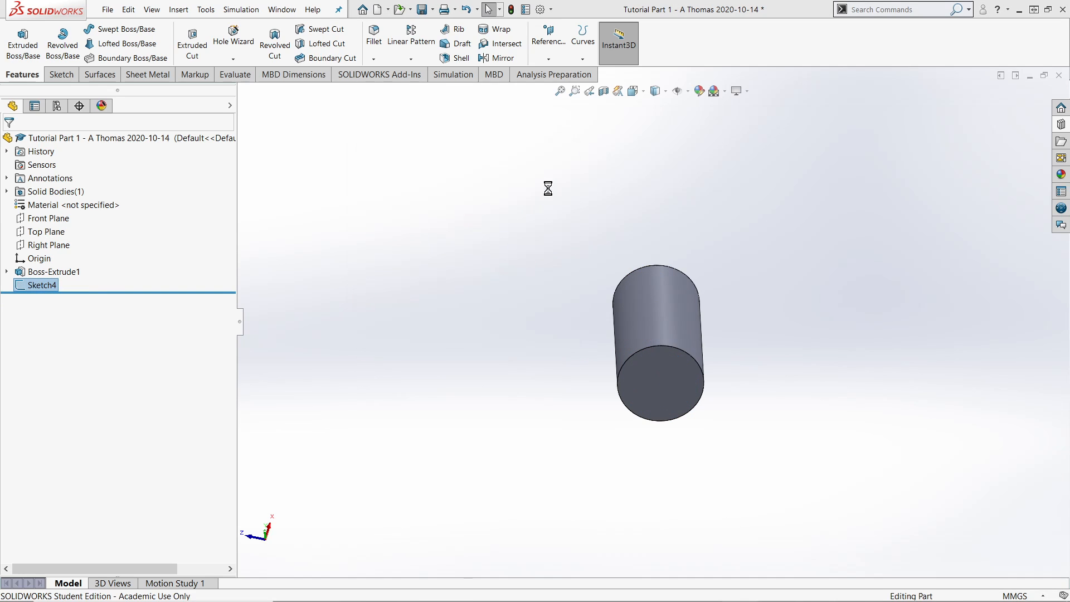
{"action": "middle_click_drag", "start_coordinate": [614, 228], "coordinate": [622, 491]}
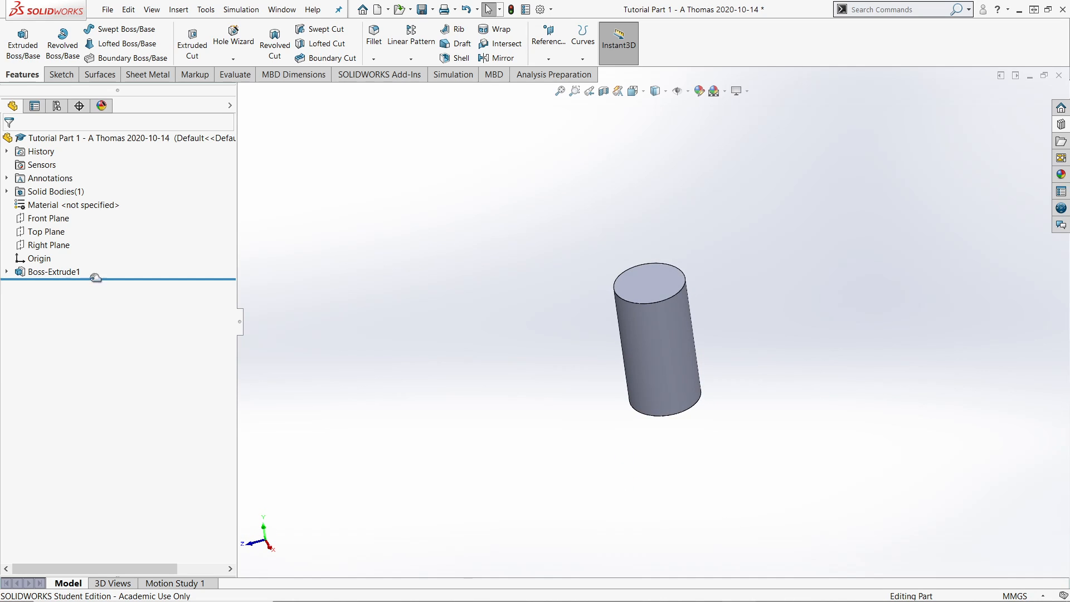
{"action": "left_click", "coordinate": [7, 272]}
{"action": "left_click", "coordinate": [51, 286]}
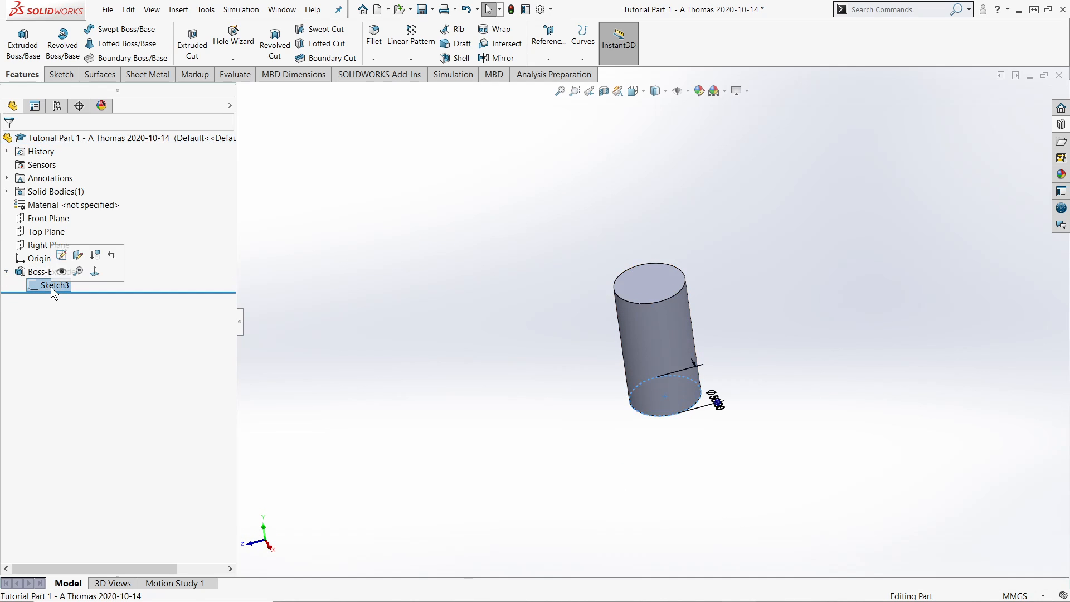
{"action": "left_click", "coordinate": [62, 254]}
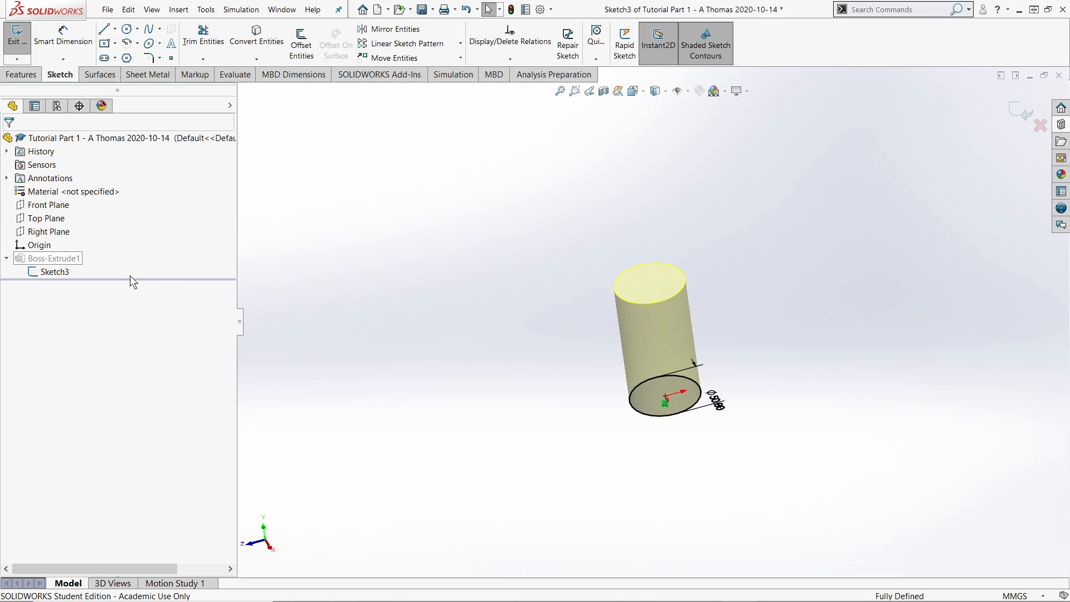
{"action": "left_click", "coordinate": [126, 29]}
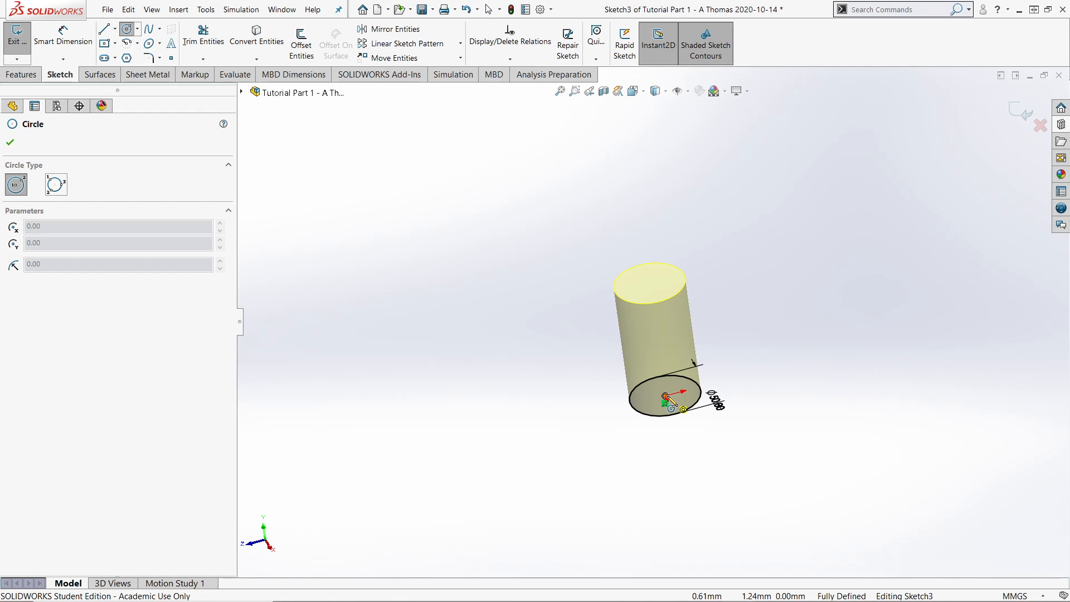
{"action": "left_click", "coordinate": [1039, 126]}
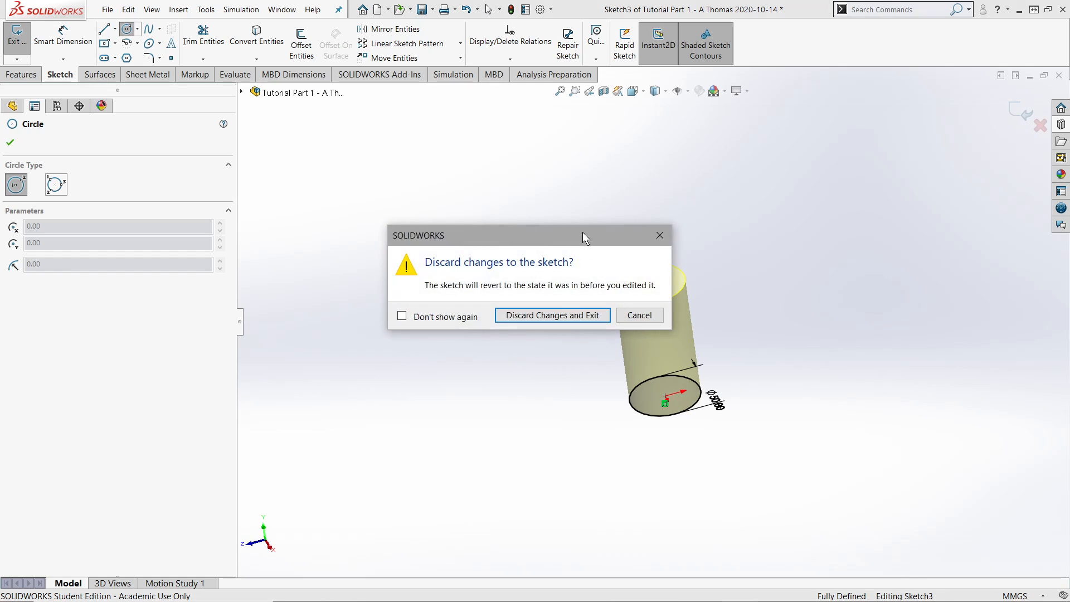
{"action": "left_click", "coordinate": [560, 315]}
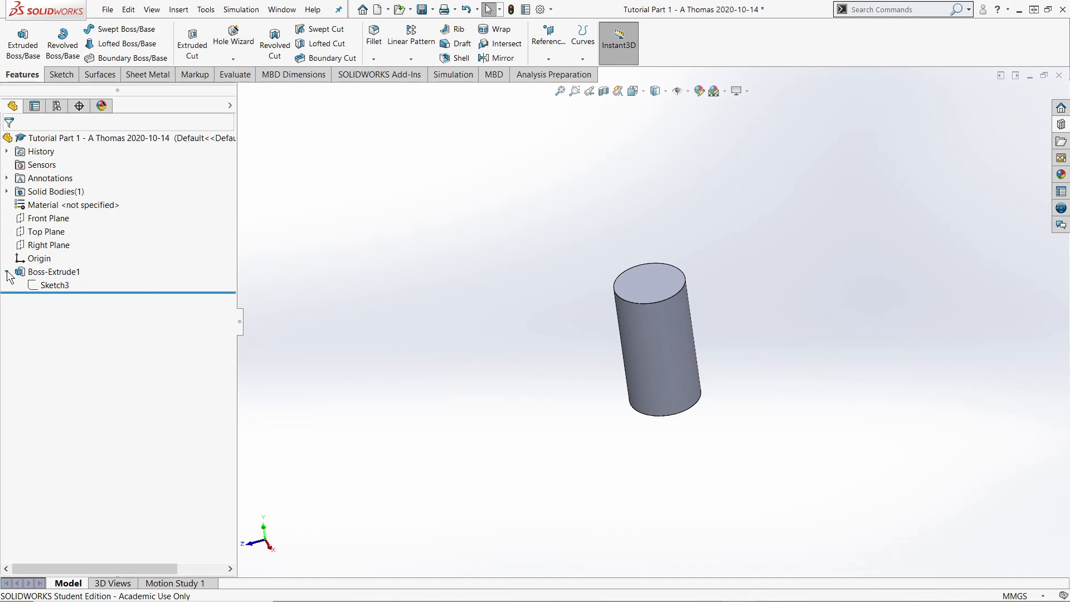
{"action": "right_click", "coordinate": [45, 286]}
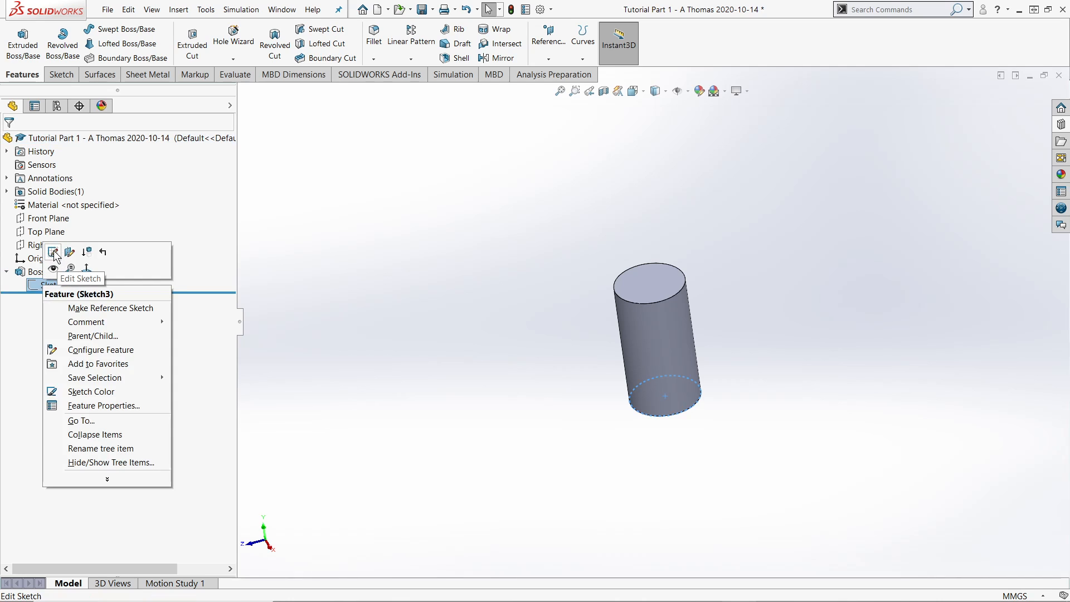
{"action": "left_click", "coordinate": [481, 196]}
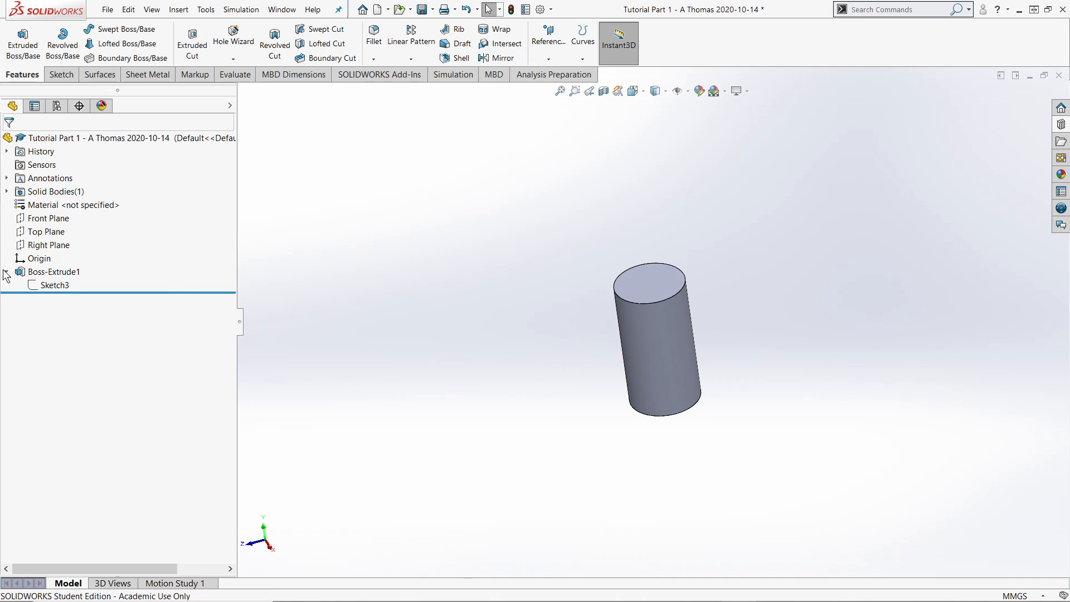
{"action": "left_click", "coordinate": [6, 272]}
Open the cylinder's extrusion for editing, try a blind depth of 50 mm, and cancel the edit
{"action": "right_click", "coordinate": [43, 271]}
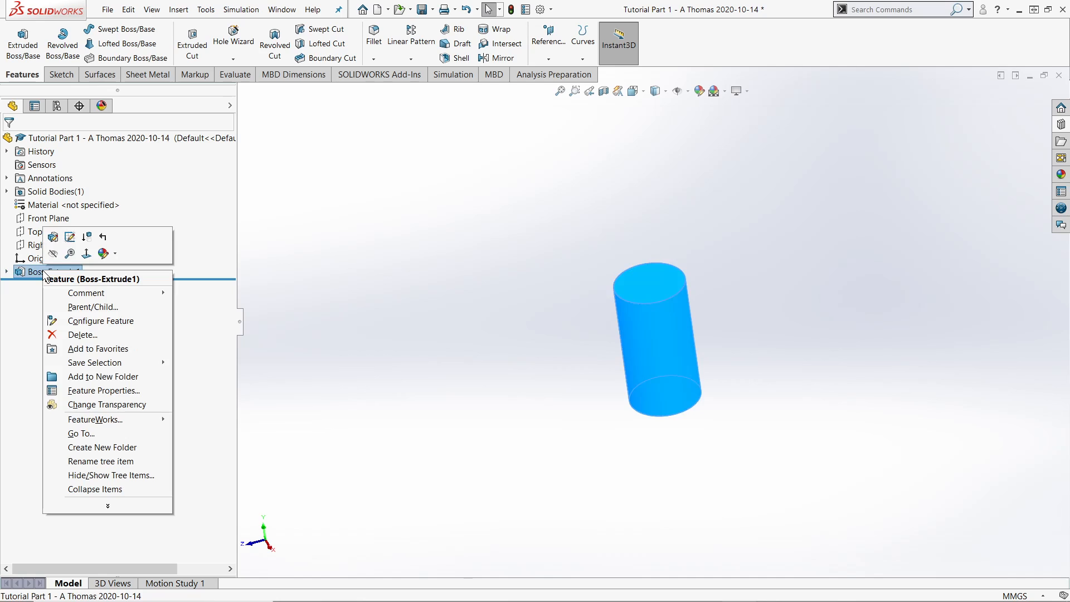
{"action": "left_click", "coordinate": [56, 239]}
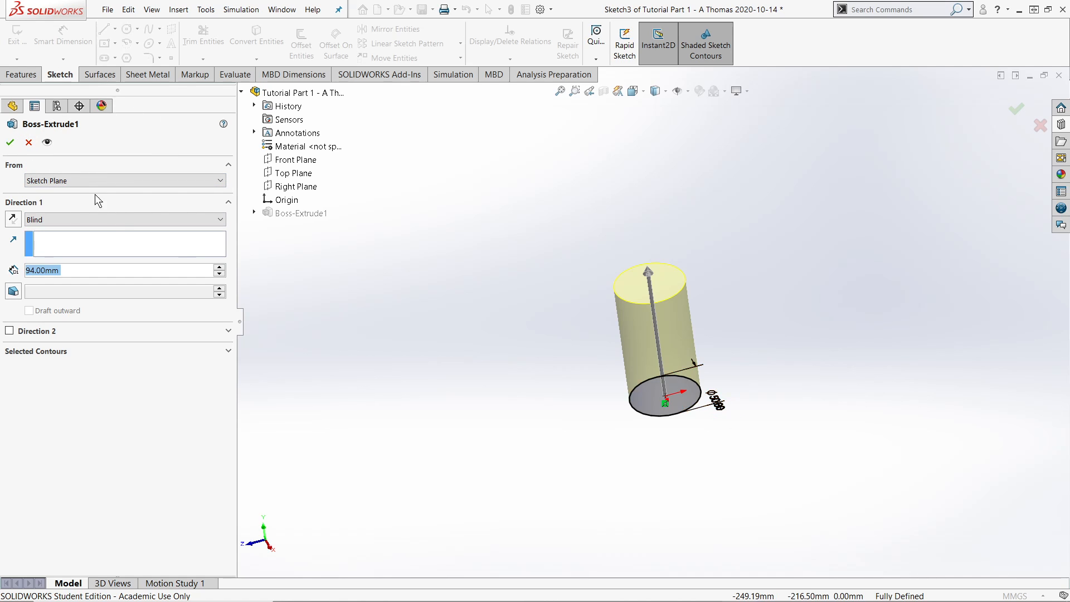
{"action": "middle_click_drag", "start_coordinate": [428, 264], "coordinate": [447, 290]}
{"action": "left_click", "coordinate": [714, 412]}
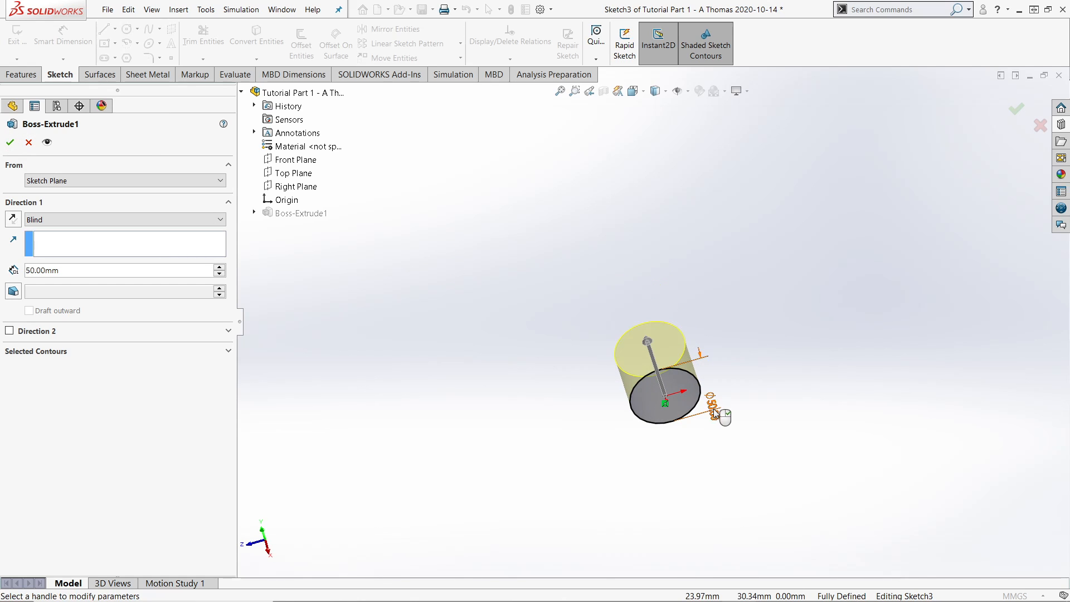
{"action": "left_click", "coordinate": [28, 144]}
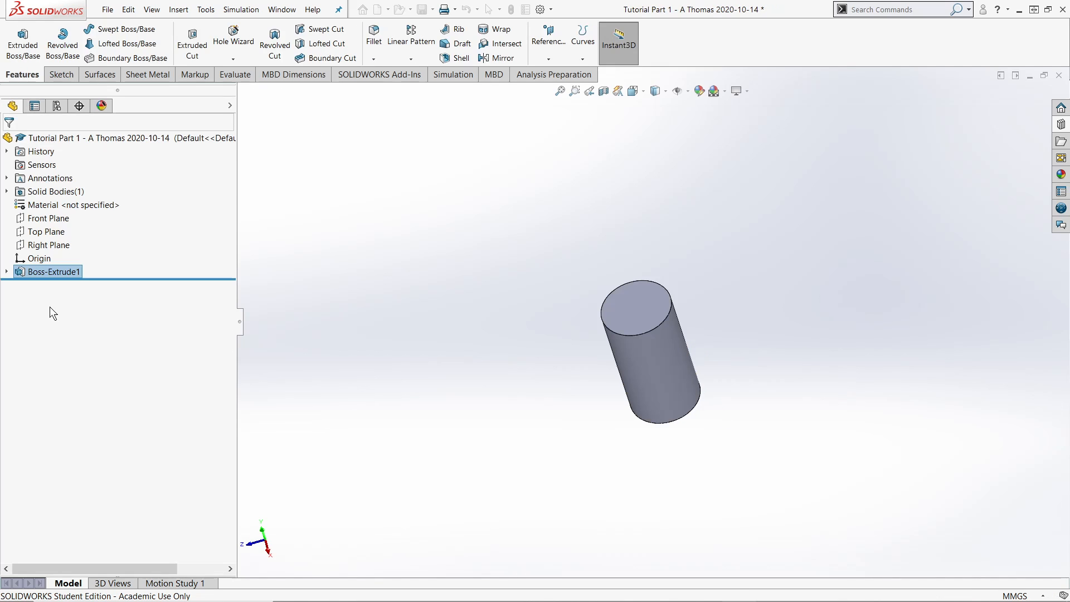
Edit the sketch behind the cylinder's extrusion and set the base circle's diameter to 50 mm
{"action": "right_click", "coordinate": [39, 272]}
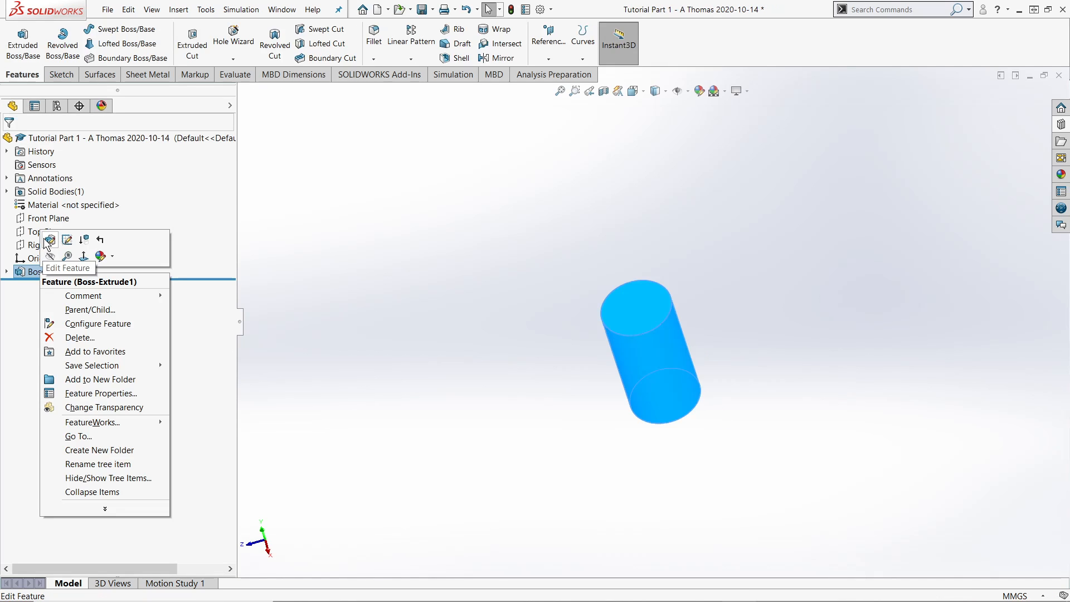
{"action": "left_click", "coordinate": [72, 243]}
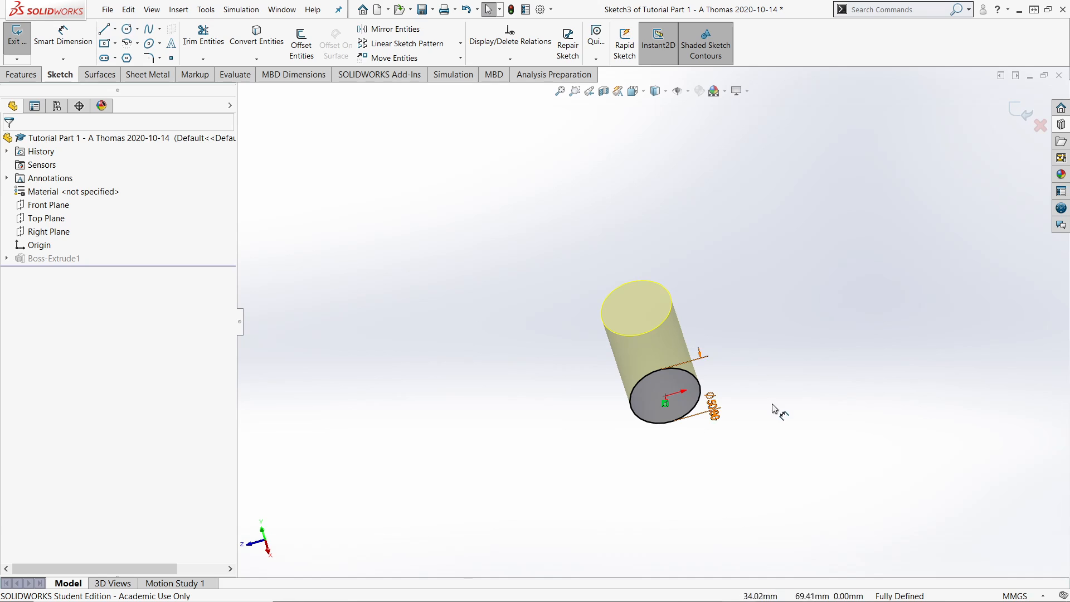
{"action": "mouse_move", "coordinate": [627, 340]}
{"action": "middle_mouse_down"}
{"action": "mouse_move", "coordinate": [613, 169]}
{"action": "mouse_move", "coordinate": [630, 323]}
{"action": "middle_mouse_up"}
{"action": "left_click", "coordinate": [714, 401]}
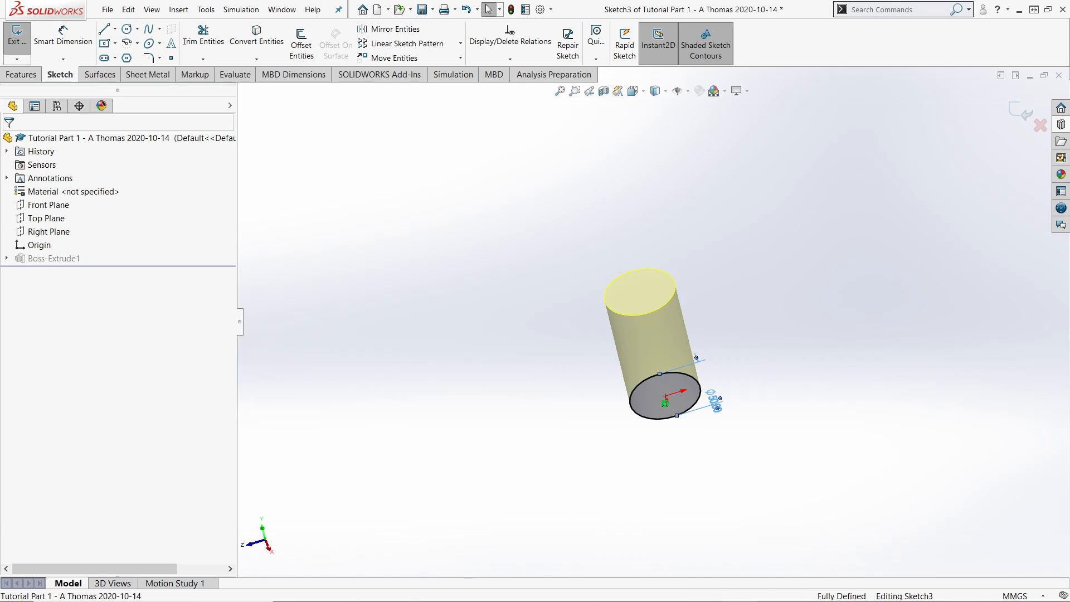
{"action": "key", "text": "BackSpace"}
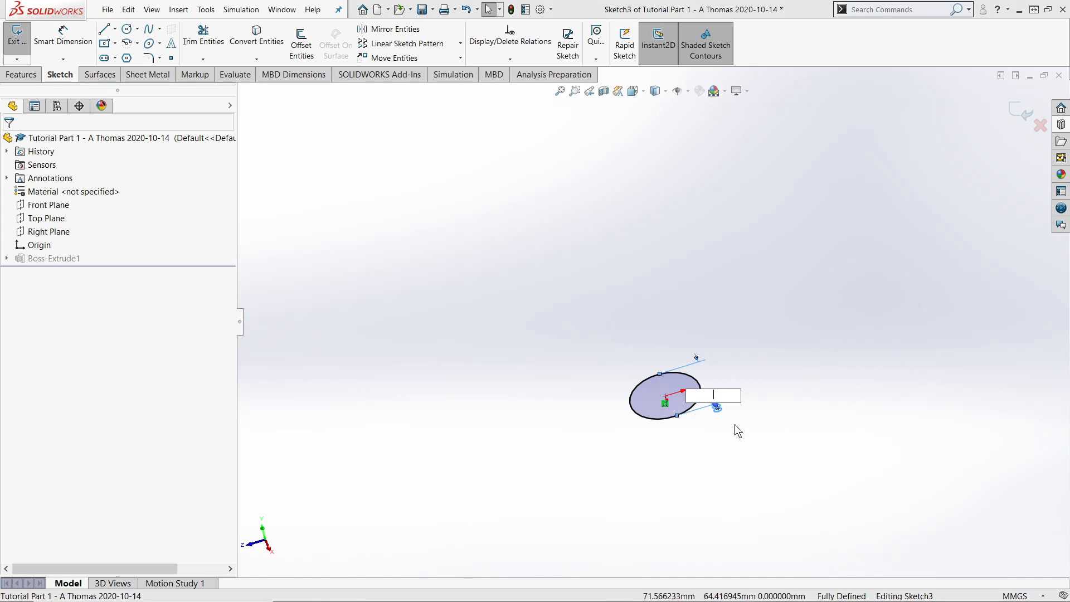
{"action": "type", "text": "50.8"}
{"action": "key", "text": "Return"}
Delete the base circle's diameter dimension and undo the deletion
{"action": "scroll", "coordinate": [700, 370], "scroll_direction": "down", "scroll_amount": 5}
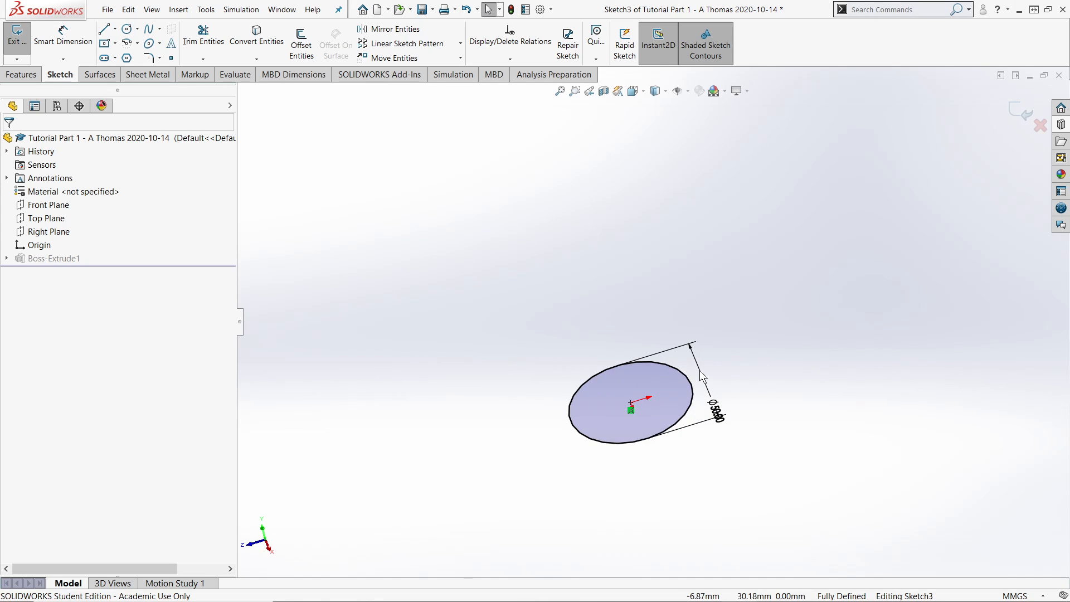
{"action": "left_click", "coordinate": [683, 336]}
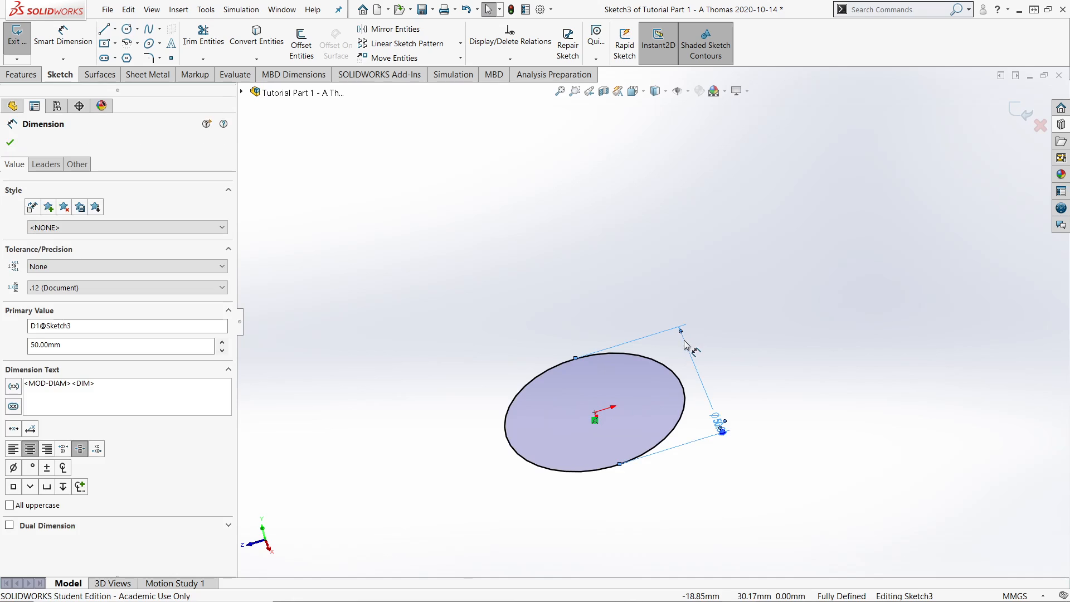
{"action": "key", "text": "Delete"}
{"action": "scroll", "coordinate": [724, 454], "scroll_direction": "up", "scroll_amount": 3}
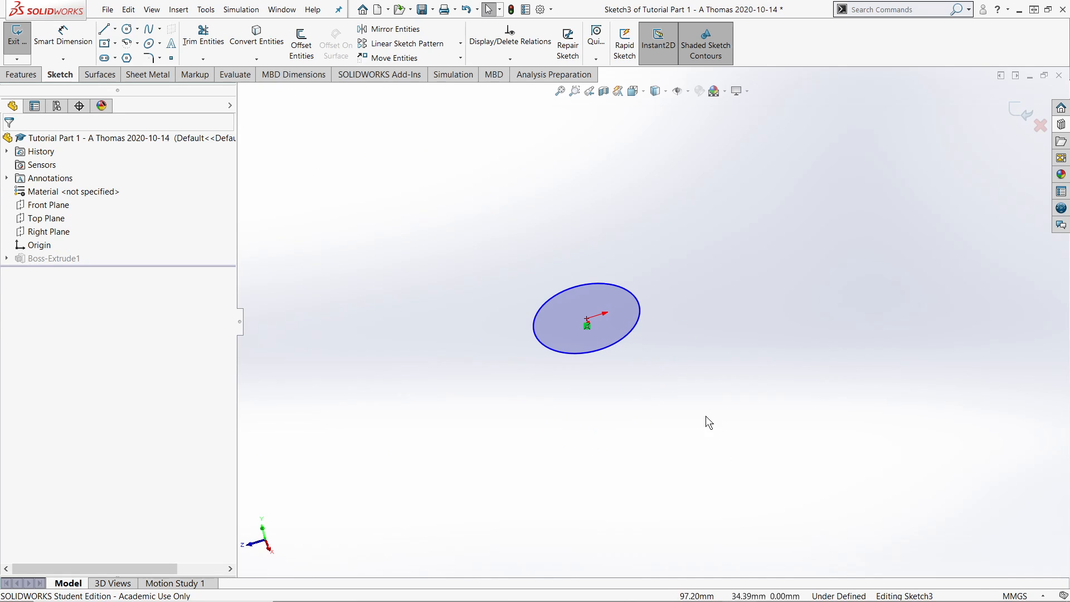
{"action": "middle_click_drag", "start_coordinate": [588, 327], "coordinate": [630, 291]}
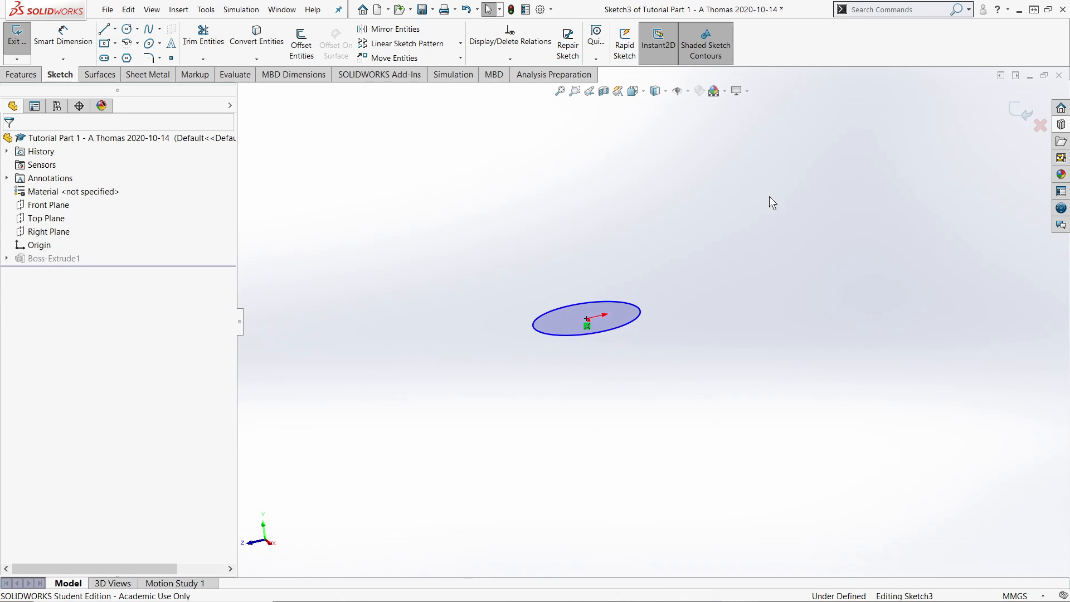
{"action": "scroll", "coordinate": [594, 177], "scroll_direction": "down", "scroll_amount": 2}
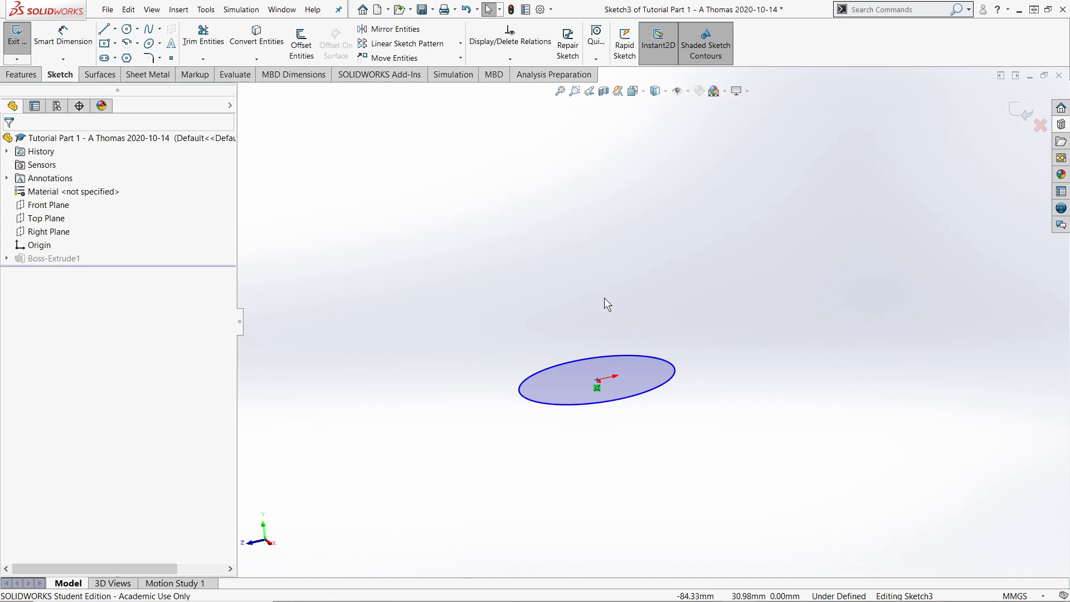
{"action": "key", "text": "ctrl+z"}
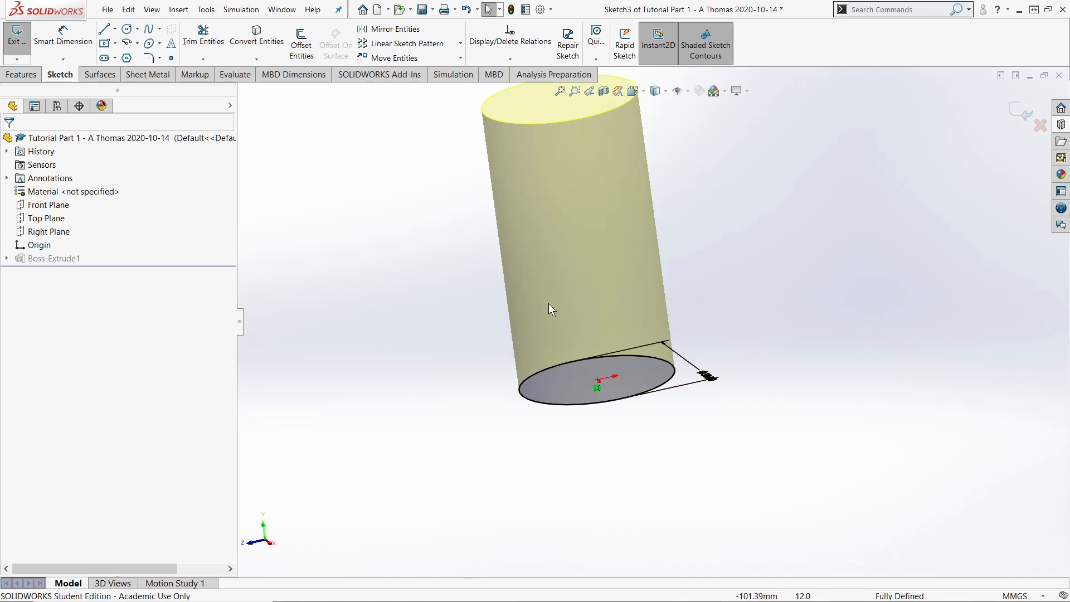
Sketch a concentric inner circle centred on the origin inside the base circle, with a radius of about 19 mm
{"action": "scroll", "coordinate": [553, 302], "scroll_direction": "up", "scroll_amount": 2}
{"action": "middle_click_drag", "start_coordinate": [617, 279], "coordinate": [613, 306]}
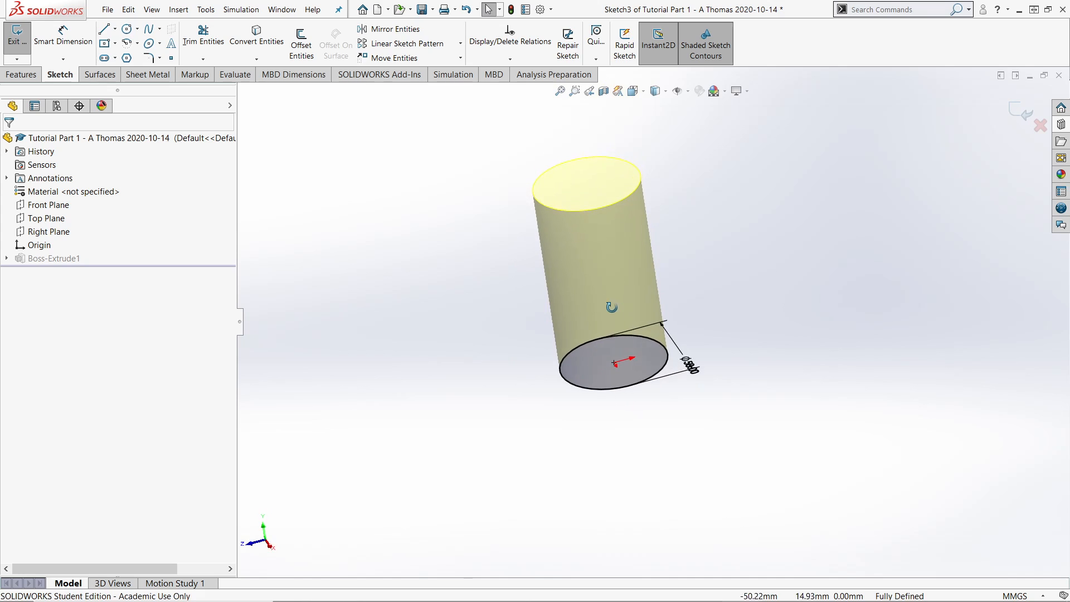
{"action": "left_click", "coordinate": [127, 30]}
{"action": "scroll", "coordinate": [627, 390], "scroll_direction": "down", "scroll_amount": 2}
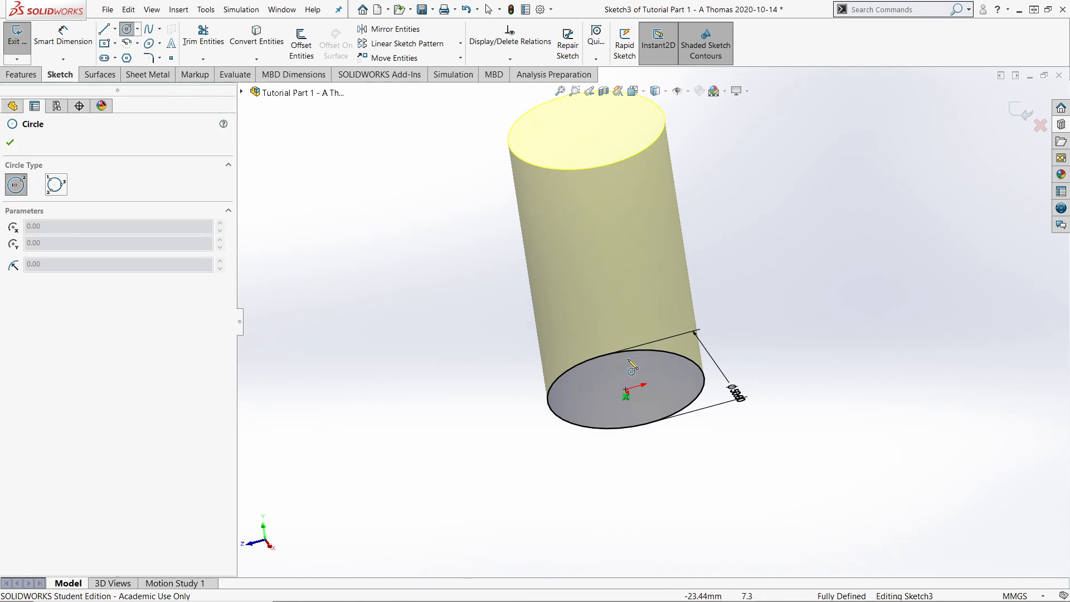
{"action": "left_click", "coordinate": [626, 390]}
{"action": "left_click", "coordinate": [642, 415]}
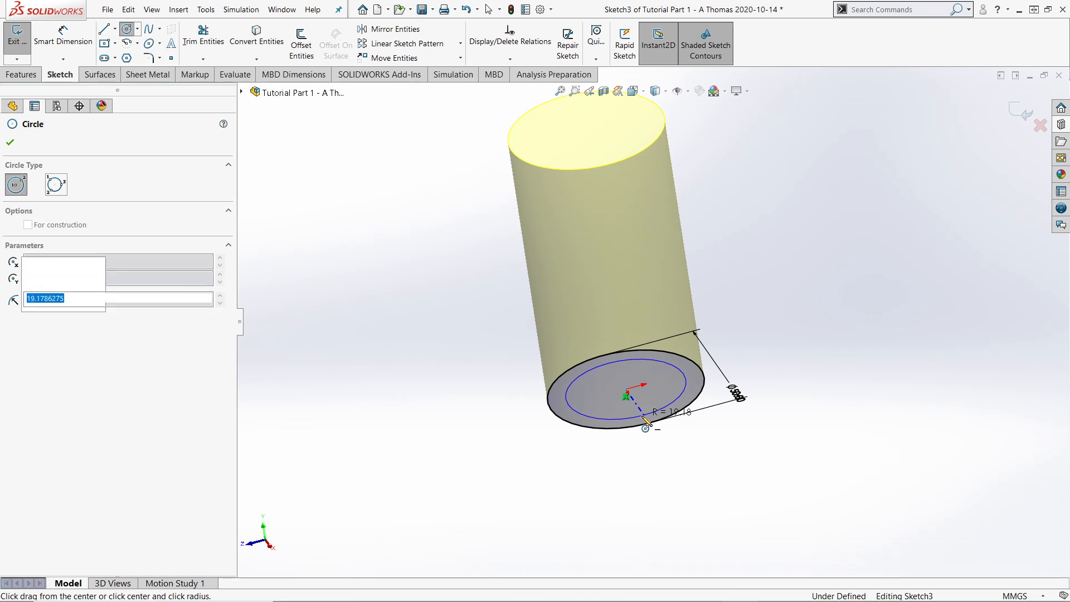
Dimension the gap between the inner and outer circles to 5 mm and exit the sketch to rebuild the hollow cylinder
{"action": "left_click", "coordinate": [62, 35]}
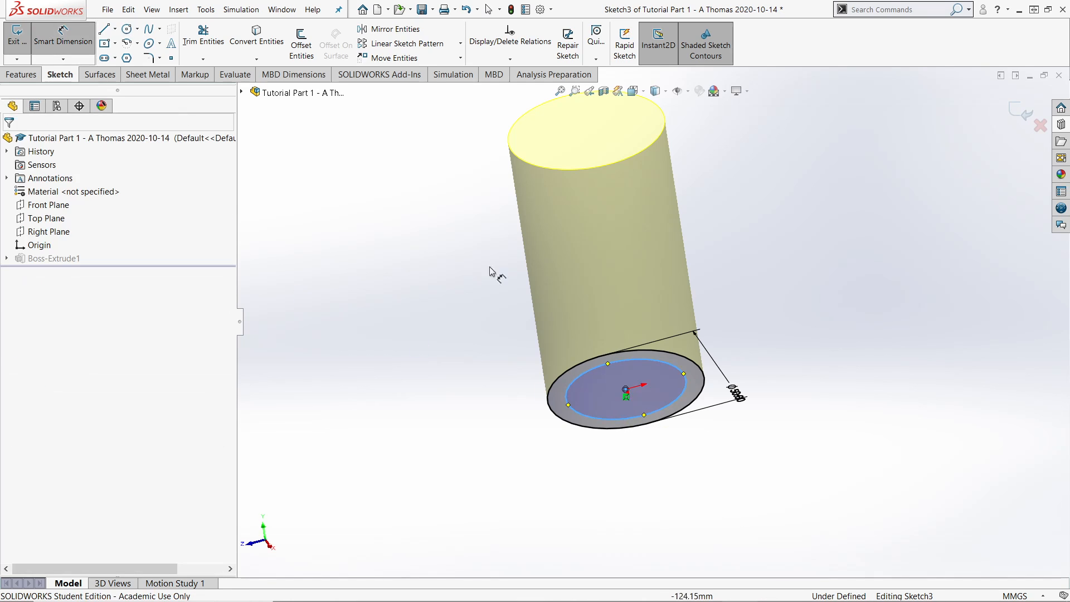
{"action": "left_click", "coordinate": [652, 414]}
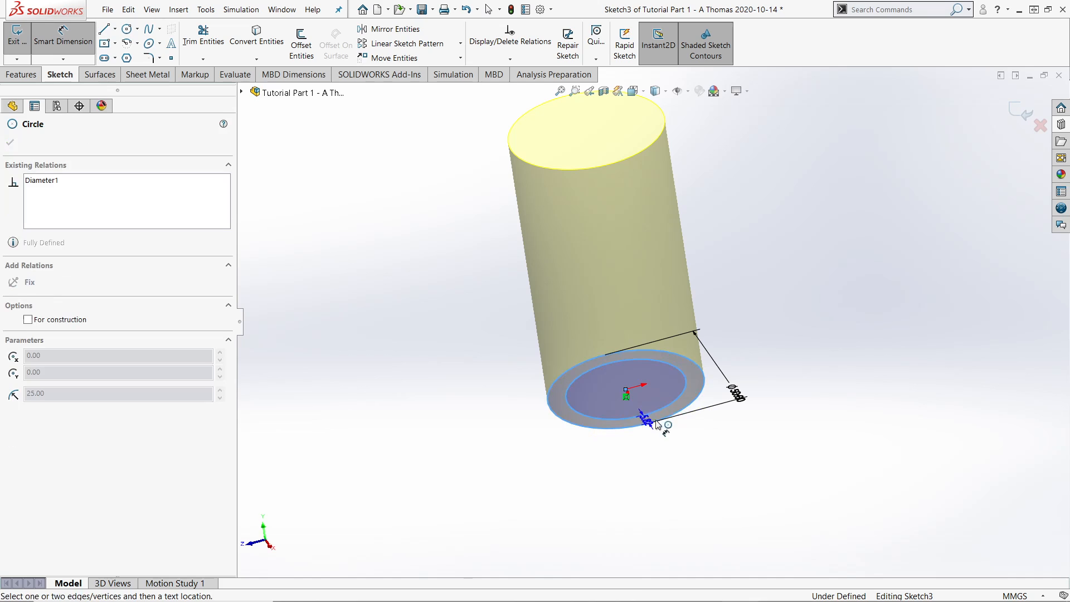
{"action": "left_click", "coordinate": [824, 365]}
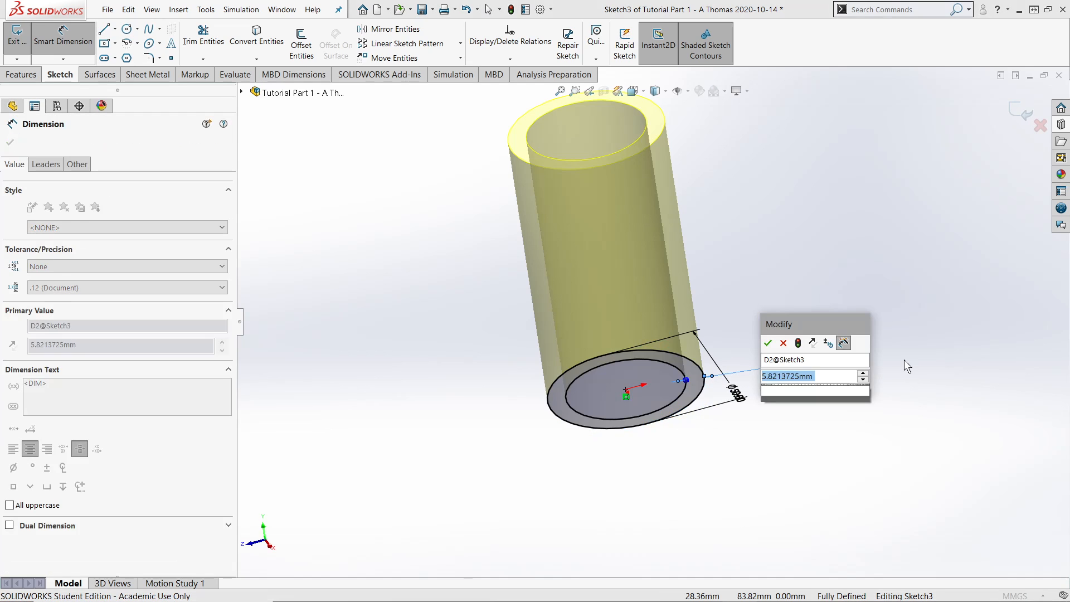
{"action": "key", "text": "Return"}
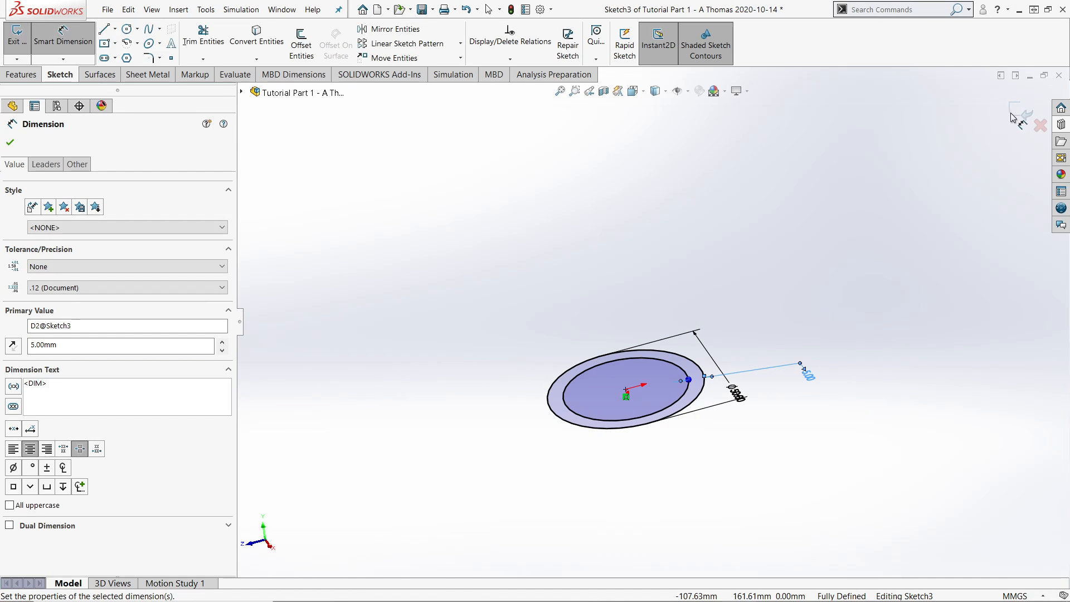
{"action": "left_click", "coordinate": [1024, 112]}
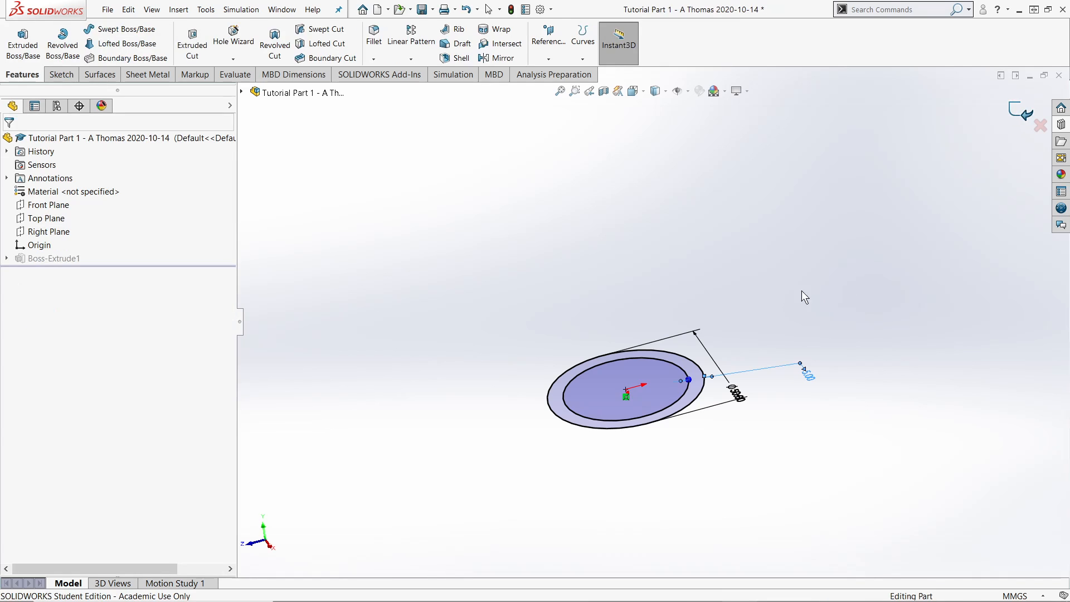
{"action": "middle_click_drag", "start_coordinate": [658, 474], "coordinate": [700, 425]}
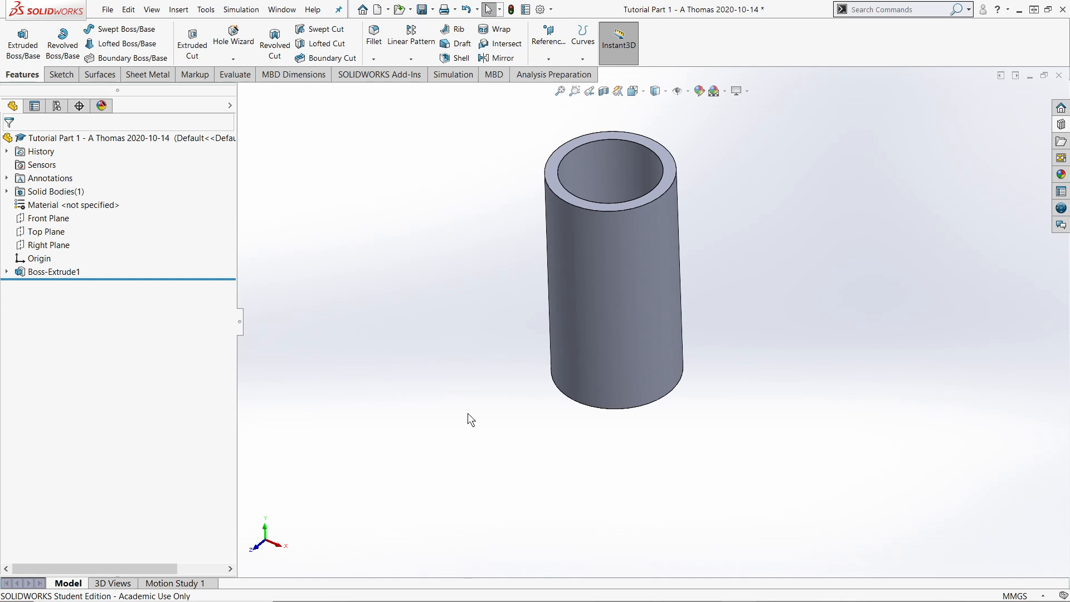
Start a sketch on the Top Plane and draw a corner rectangle about 394 by 397 mm in front of the cylinder
{"action": "left_click", "coordinate": [61, 74]}
{"action": "left_click", "coordinate": [17, 36]}
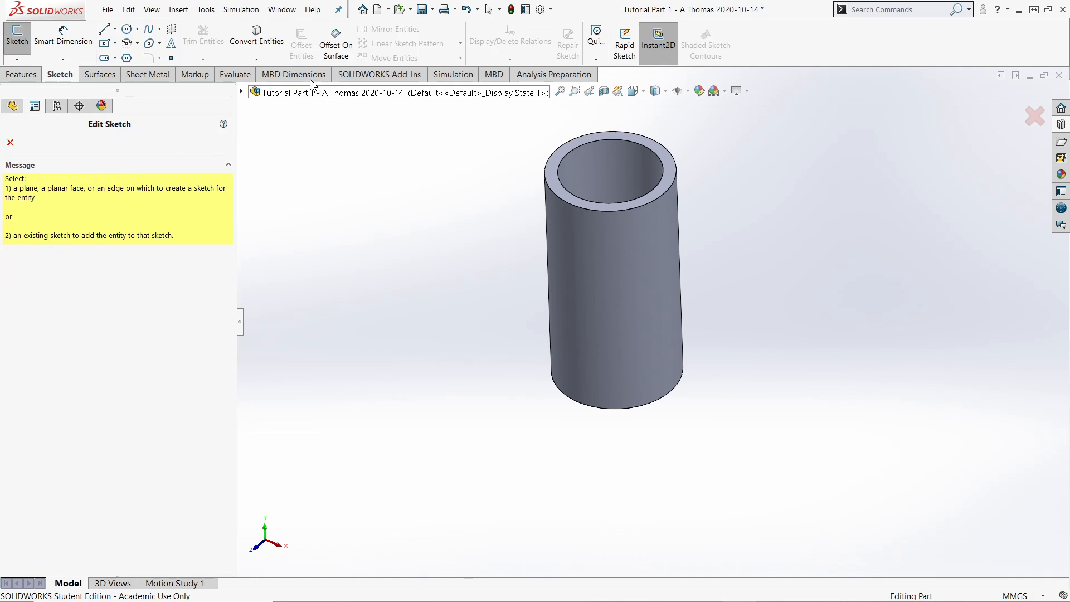
{"action": "left_click", "coordinate": [295, 187]}
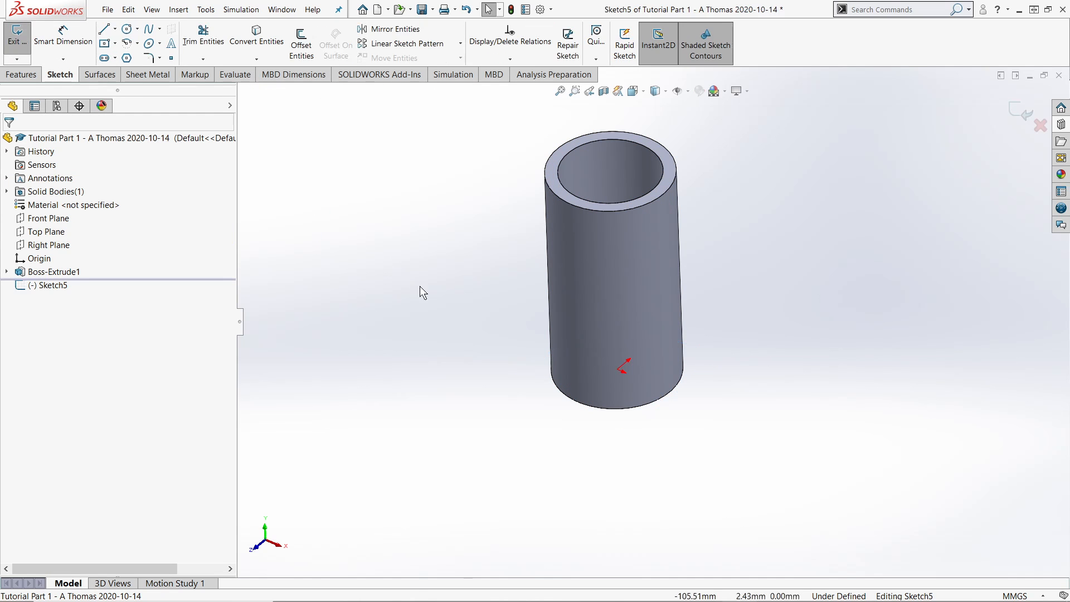
{"action": "left_click", "coordinate": [105, 44]}
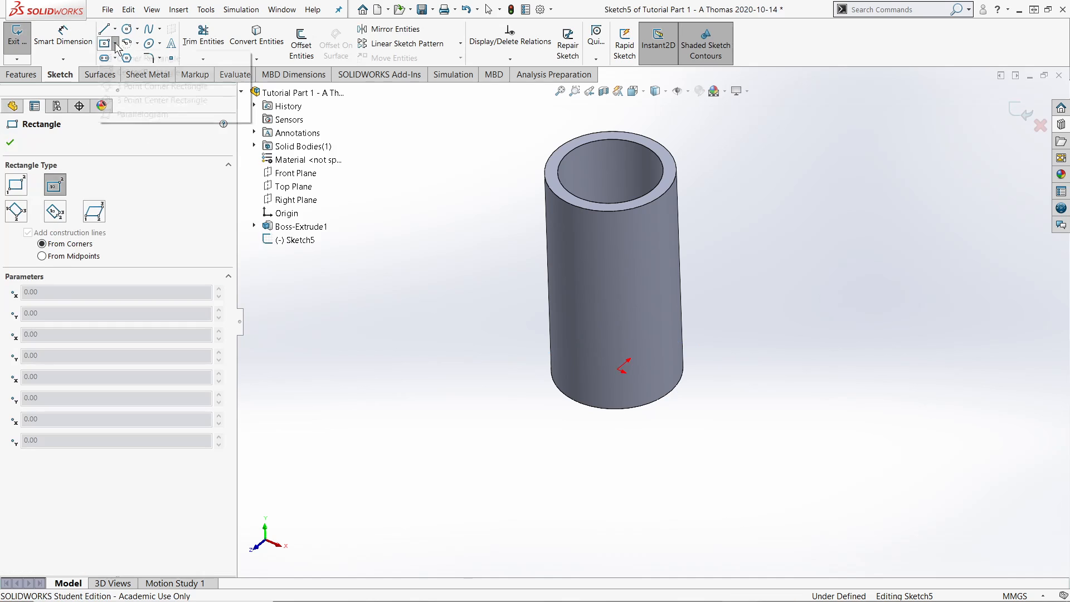
{"action": "left_click", "coordinate": [117, 48]}
{"action": "left_click", "coordinate": [142, 53]}
{"action": "scroll", "coordinate": [546, 351], "scroll_direction": "up", "scroll_amount": 5}
{"action": "left_click", "coordinate": [556, 330]}
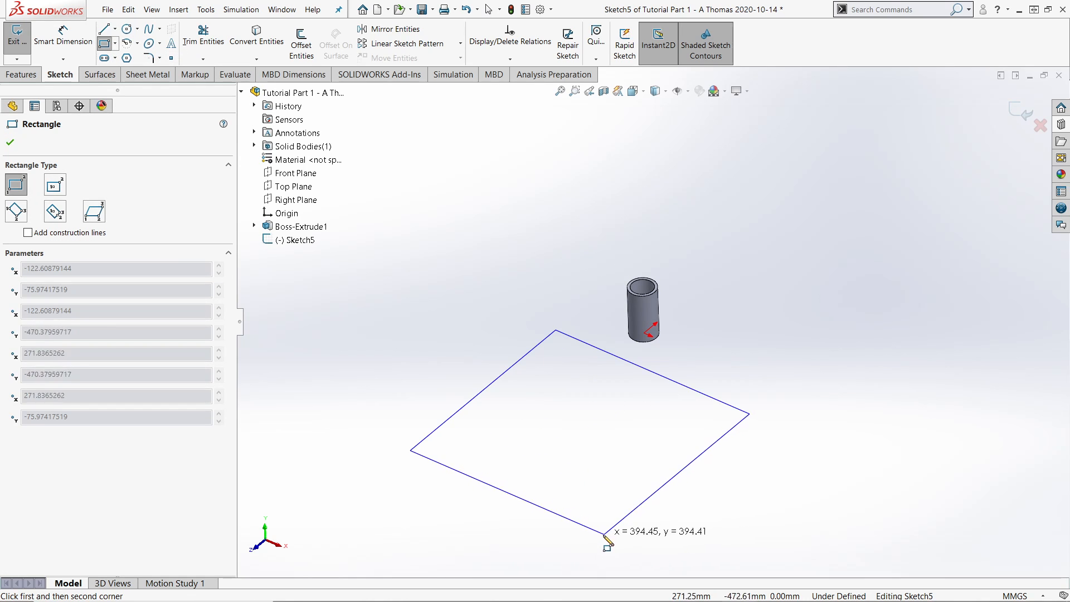
{"action": "left_click", "coordinate": [603, 534]}
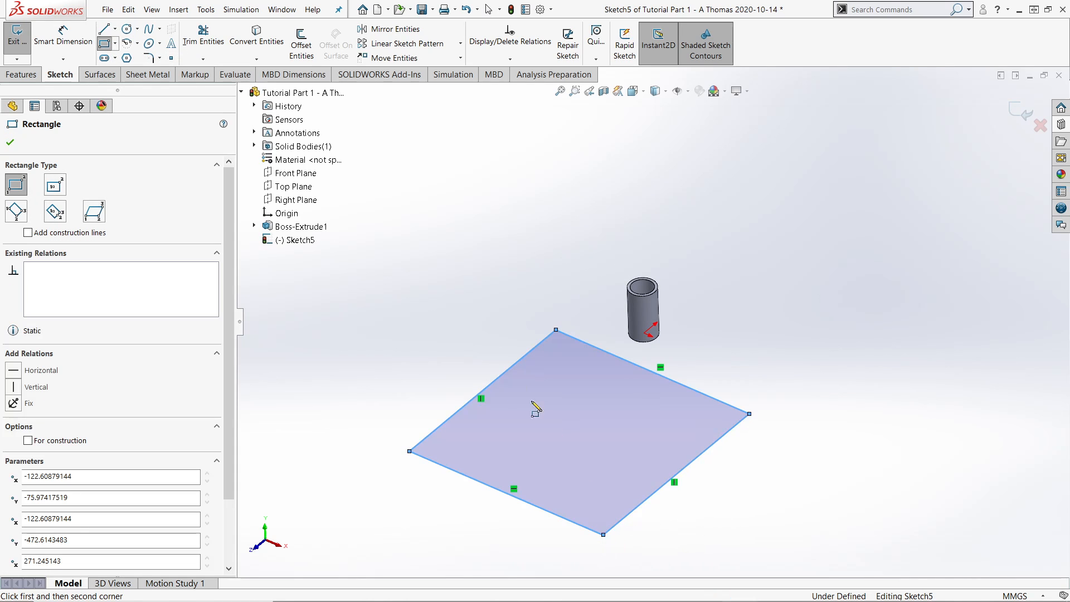
Sketch two smaller rectangles inside the large one, about 142 by 180 mm and about 141 by 35 mm
{"action": "left_click", "coordinate": [558, 345]}
{"action": "left_click", "coordinate": [560, 428]}
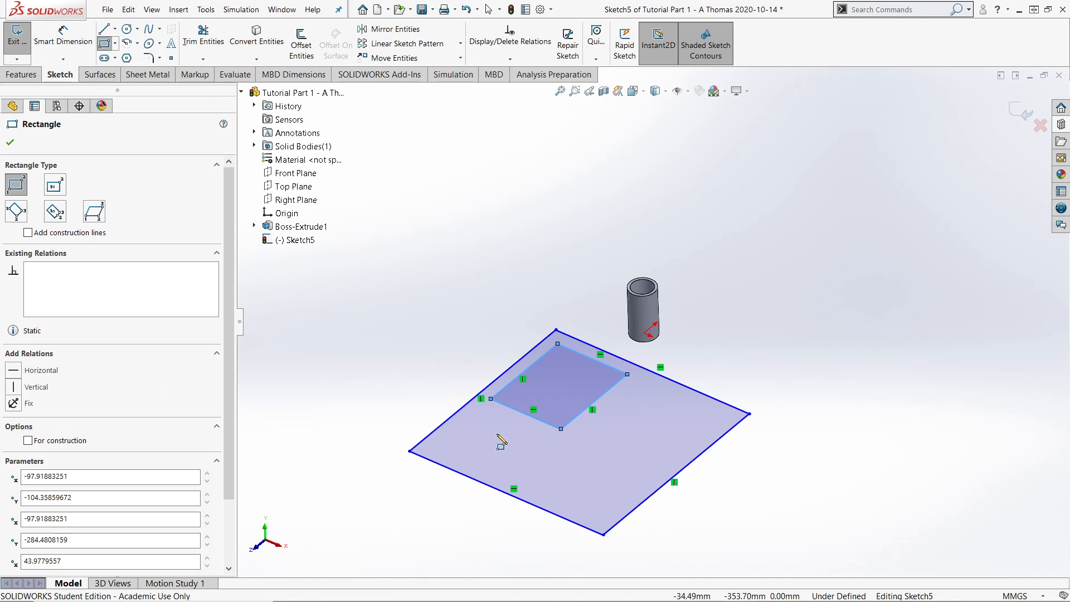
{"action": "left_click", "coordinate": [486, 415]}
{"action": "left_click", "coordinate": [542, 456]}
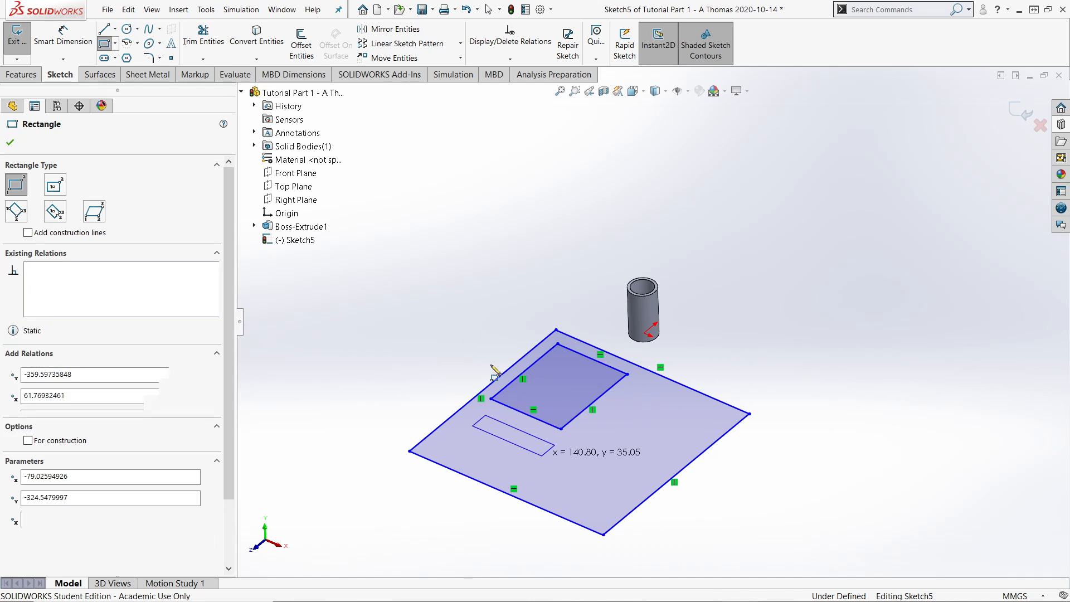
Sketch four separate circles beside the inner rectangles, the smallest with a radius of about 24 mm and the rearmost about 85 mm in diameter
{"action": "left_click", "coordinate": [126, 28]}
{"action": "mouse_move", "coordinate": [637, 399]}
{"action": "left_mouse_down"}
{"action": "mouse_move", "coordinate": [643, 414]}
{"action": "mouse_move", "coordinate": [605, 498]}
{"action": "left_mouse_up"}
{"action": "mouse_move", "coordinate": [679, 417]}
{"action": "left_mouse_down"}
{"action": "mouse_move", "coordinate": [725, 426]}
{"action": "mouse_move", "coordinate": [694, 422]}
{"action": "left_mouse_up"}
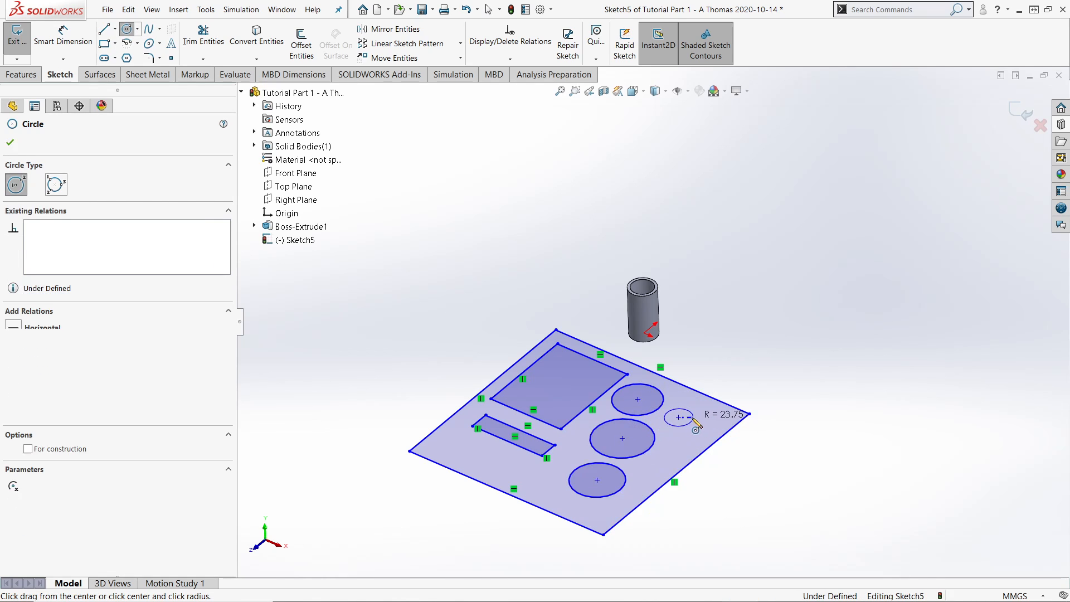
Sketch a closed, arrow-like outline of six lines between the narrow rectangle and the large rectangle's front edge
{"action": "left_click", "coordinate": [105, 29]}
{"action": "scroll", "coordinate": [580, 480], "scroll_direction": "up", "scroll_amount": 3}
{"action": "left_click_drag", "start_coordinate": [547, 403], "coordinate": [535, 438]}
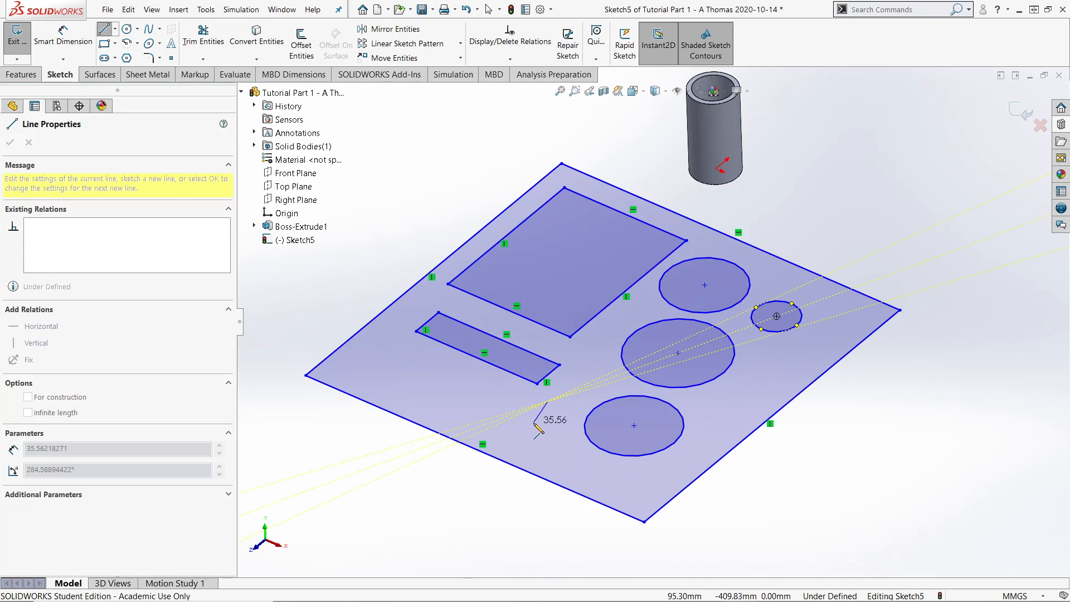
{"action": "left_click", "coordinate": [533, 420]}
{"action": "left_click", "coordinate": [462, 389]}
{"action": "left_click", "coordinate": [459, 418]}
{"action": "left_click", "coordinate": [534, 455]}
{"action": "left_click", "coordinate": [566, 445]}
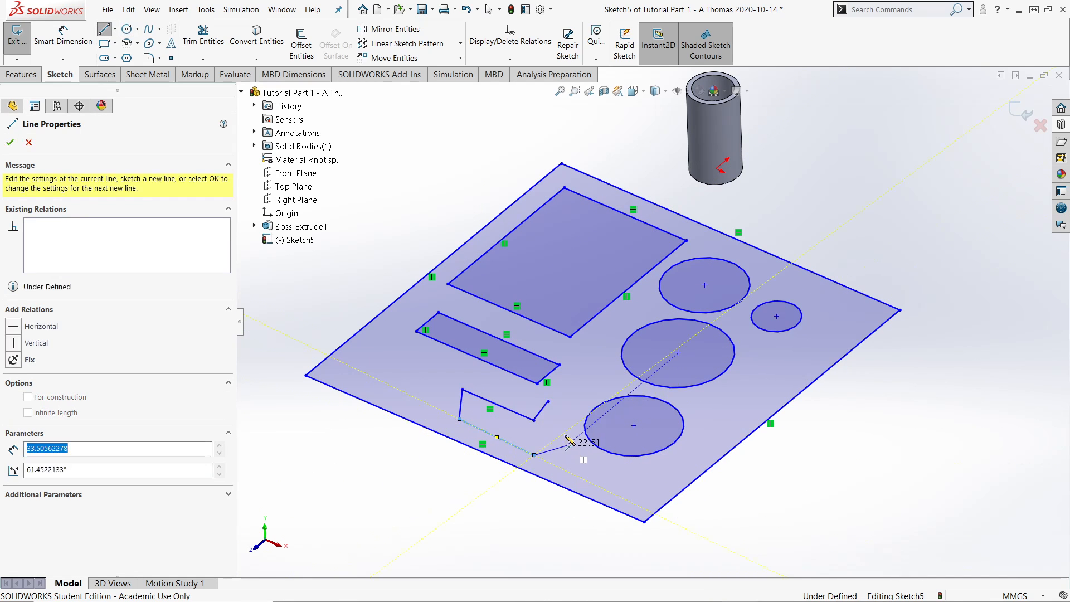
{"action": "left_click", "coordinate": [548, 402]}
{"action": "key", "text": "Escape"}
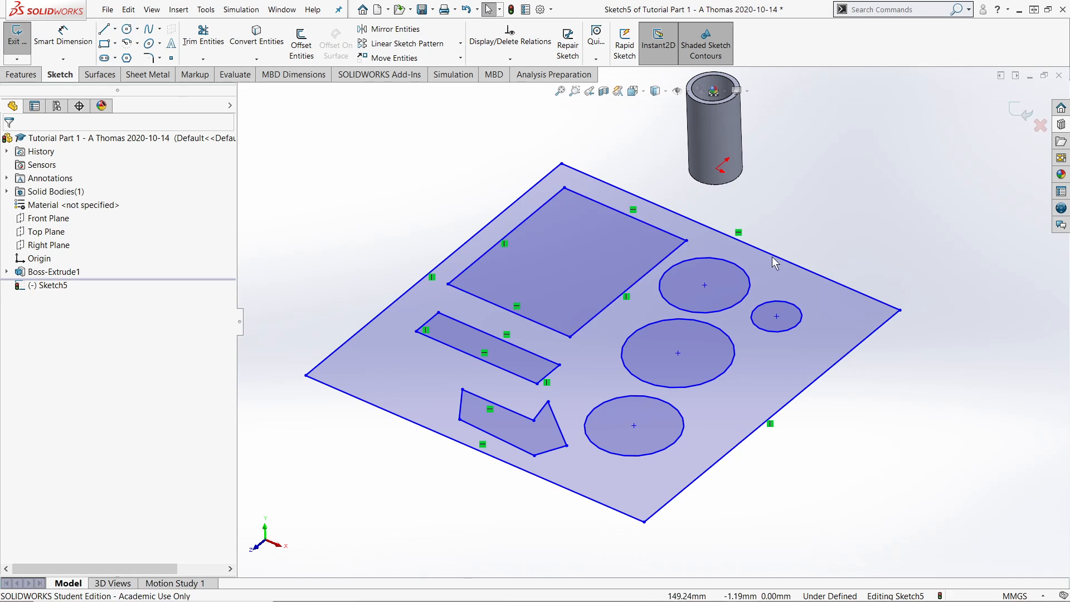
Extrude the sketch 2 mm as a flat plate with the inner shapes left as cutouts
{"action": "left_click", "coordinate": [23, 76]}
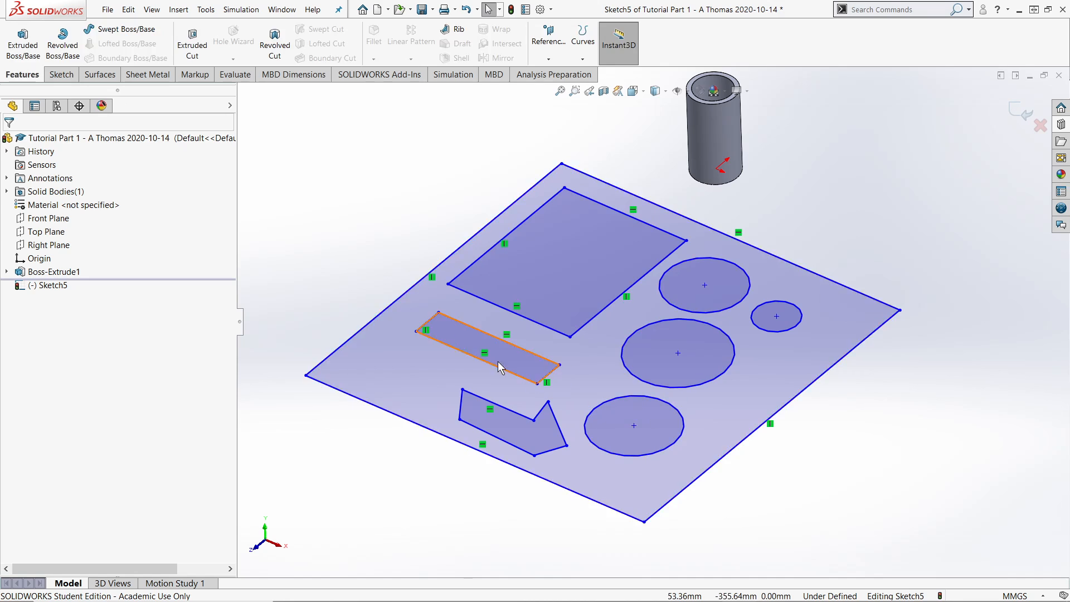
{"action": "left_click", "coordinate": [22, 49]}
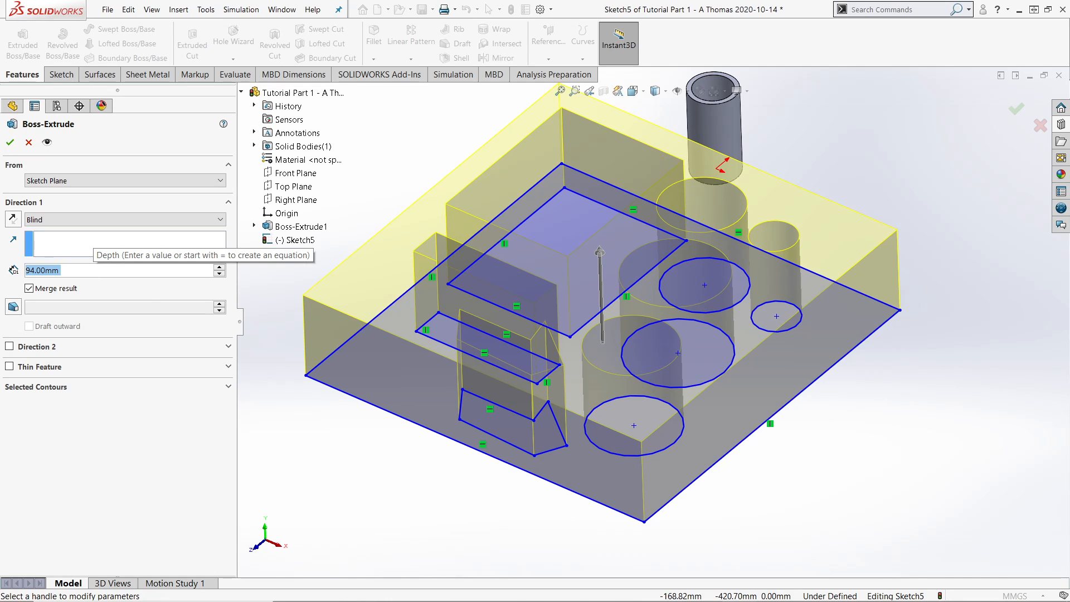
{"action": "type", "text": "2"}
{"action": "key", "text": "Return"}
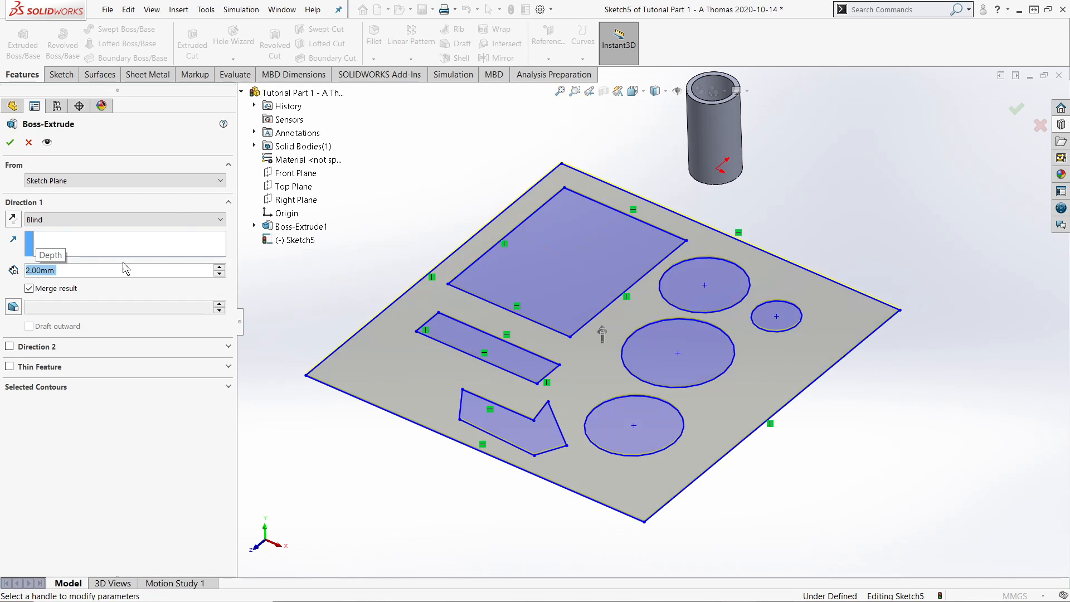
{"action": "left_click", "coordinate": [10, 142]}
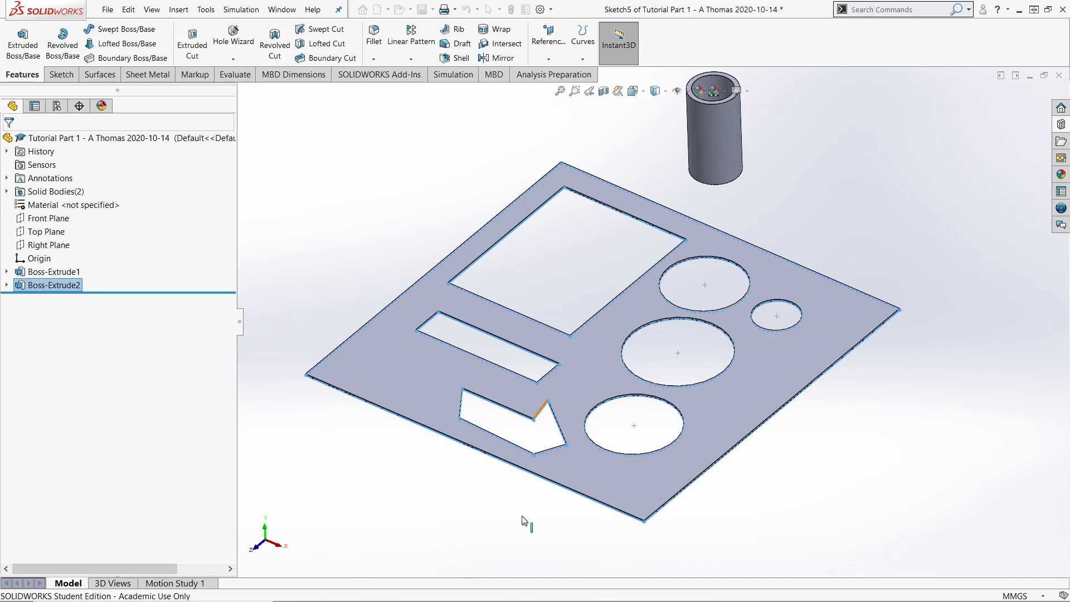
{"action": "middle_click_drag", "start_coordinate": [632, 472], "coordinate": [686, 431]}
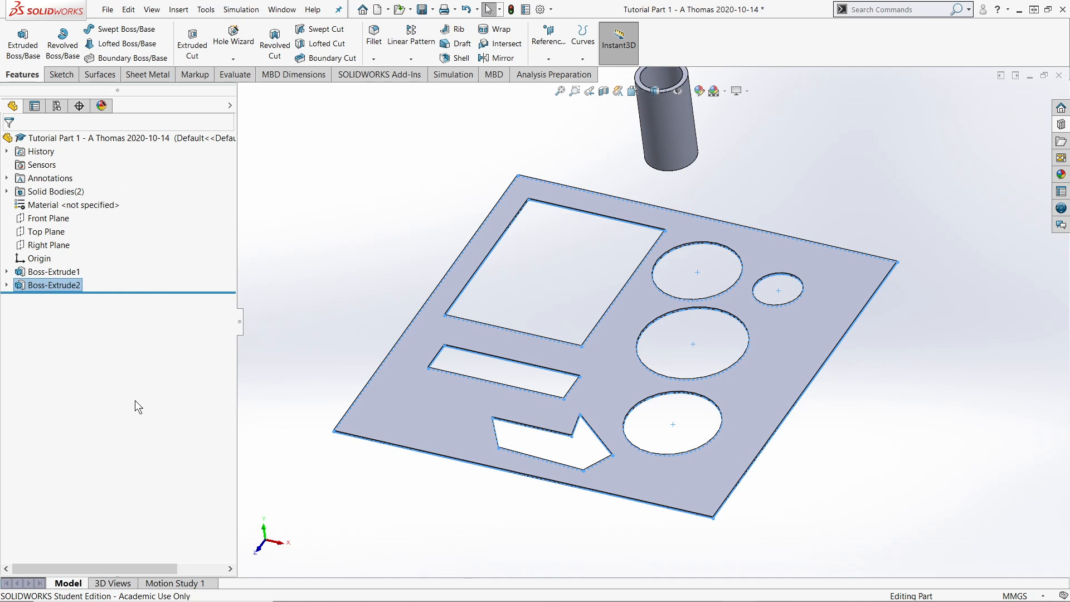
Edit the plate's sketch and dimension the gap between the neighbouring side edges of the outer rectangle and the large inner rectangle
{"action": "left_click", "coordinate": [6, 286]}
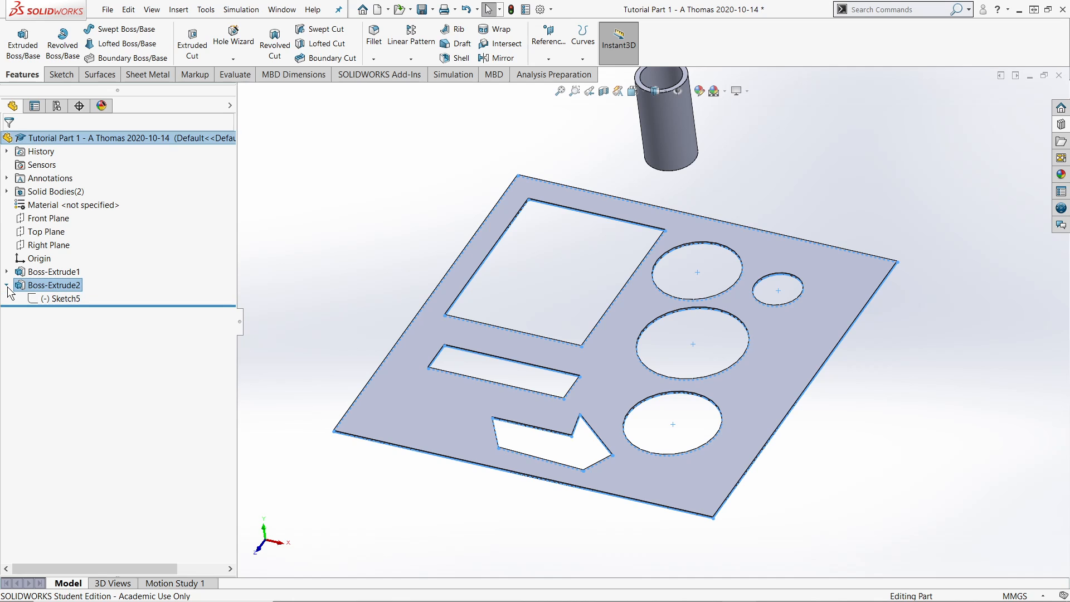
{"action": "left_click", "coordinate": [48, 299]}
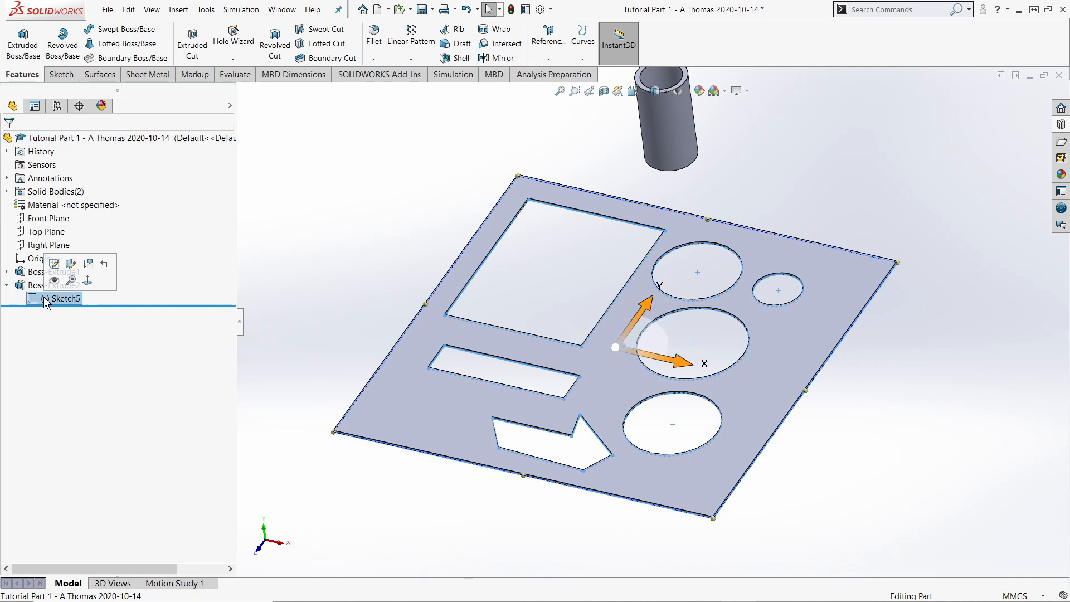
{"action": "left_click", "coordinate": [54, 264]}
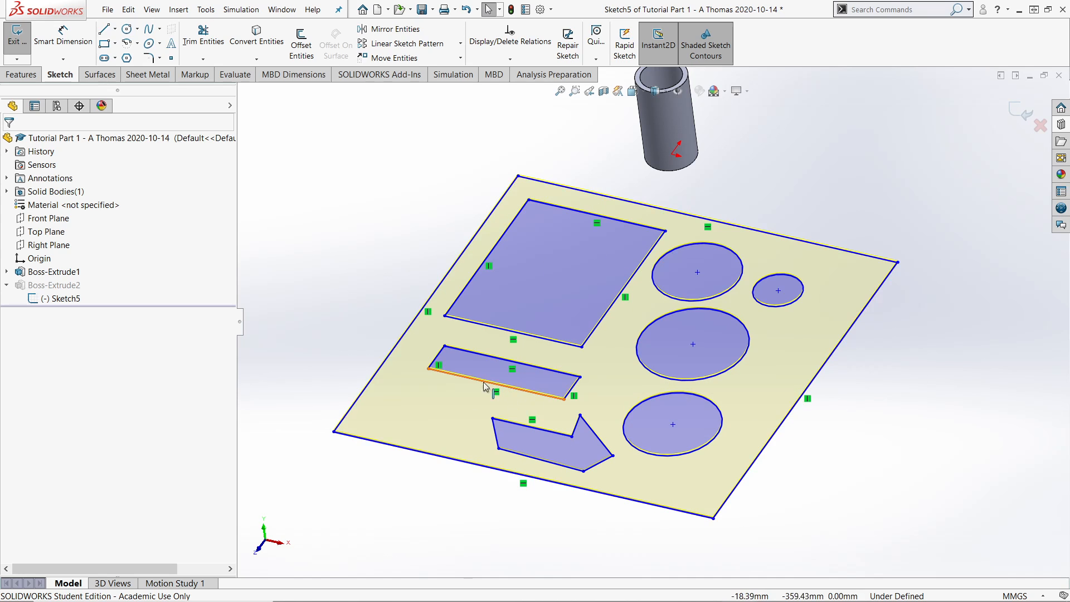
{"action": "left_click", "coordinate": [65, 35]}
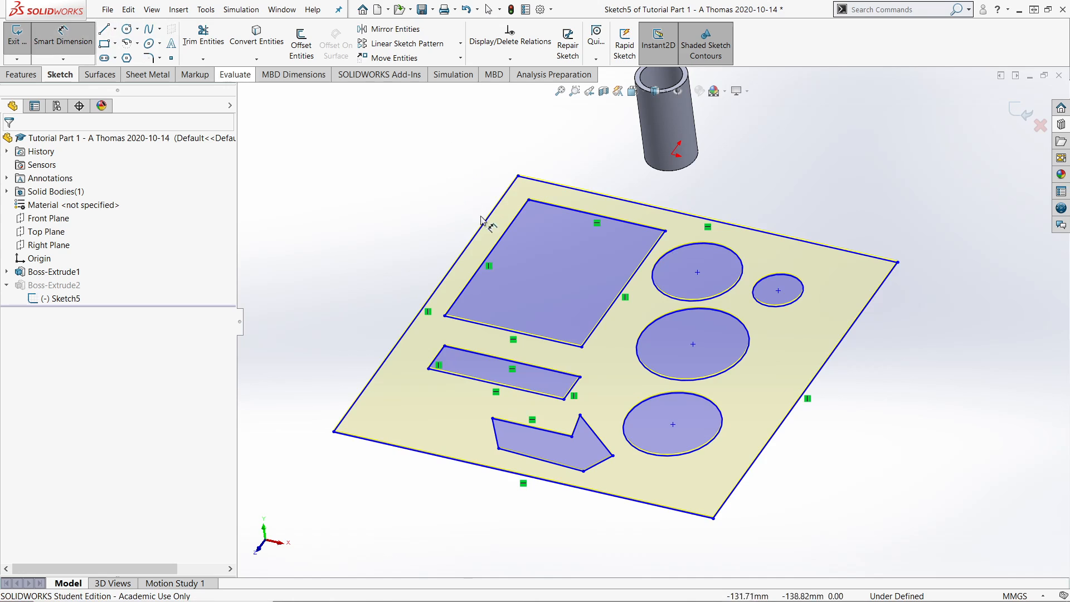
{"action": "left_click", "coordinate": [484, 227]}
{"action": "left_click", "coordinate": [484, 225]}
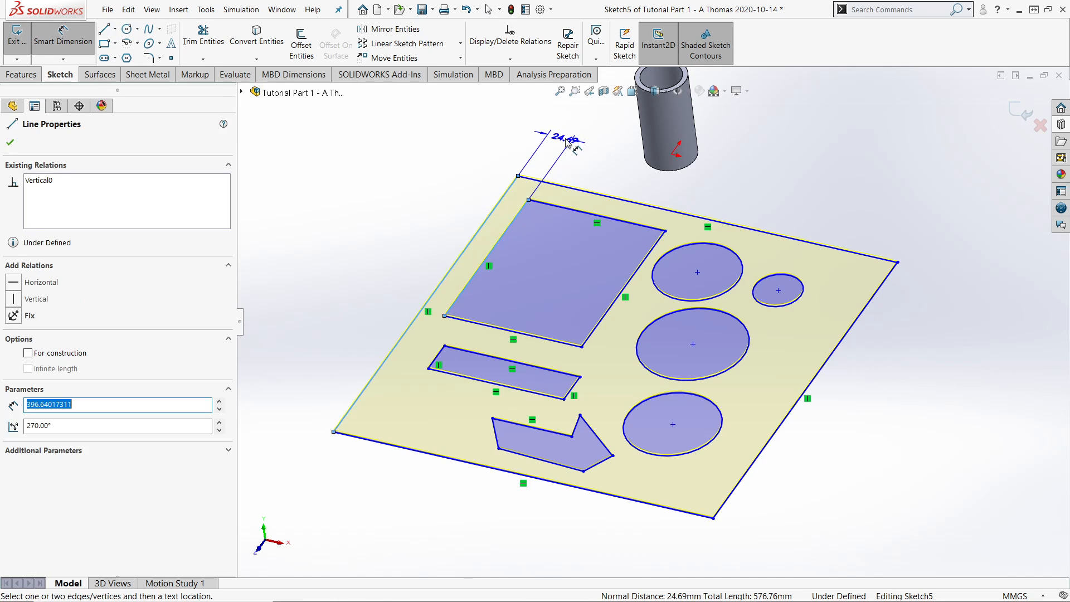
{"action": "left_click", "coordinate": [565, 139]}
{"action": "key", "text": "Return"}
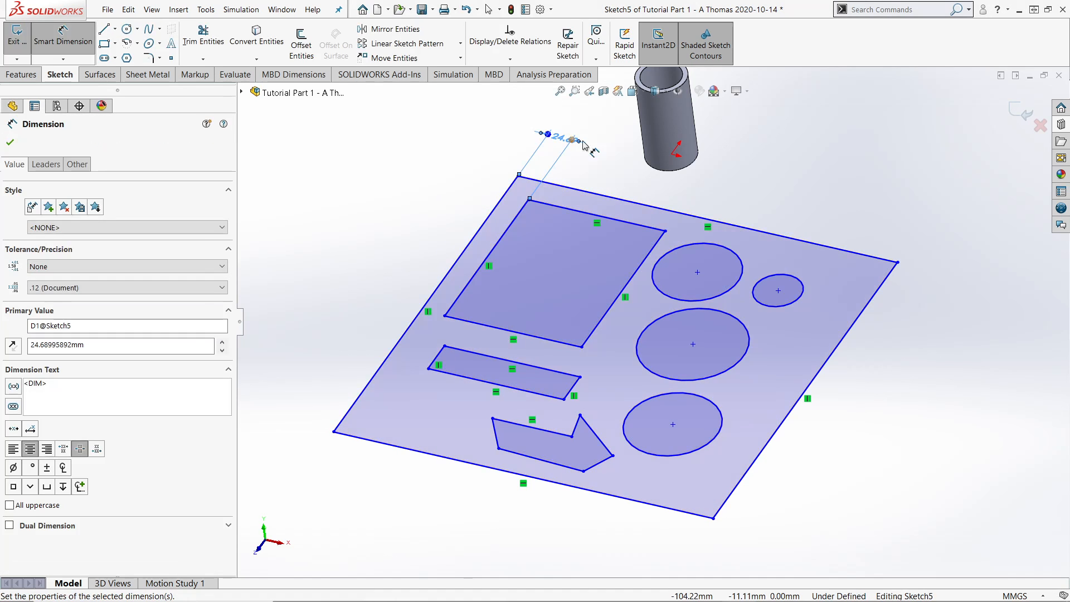
Dimension the rearmost large circle's diameter and exit the sketch, discarding its changes
{"action": "left_click", "coordinate": [722, 245]}
{"action": "left_click", "coordinate": [810, 189]}
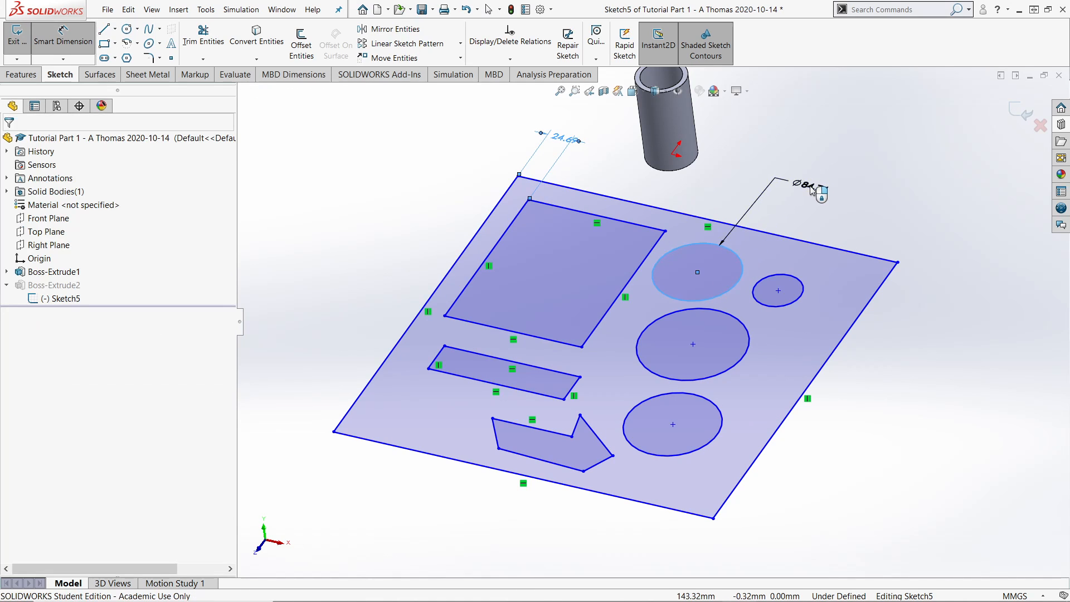
{"action": "key", "text": "Return"}
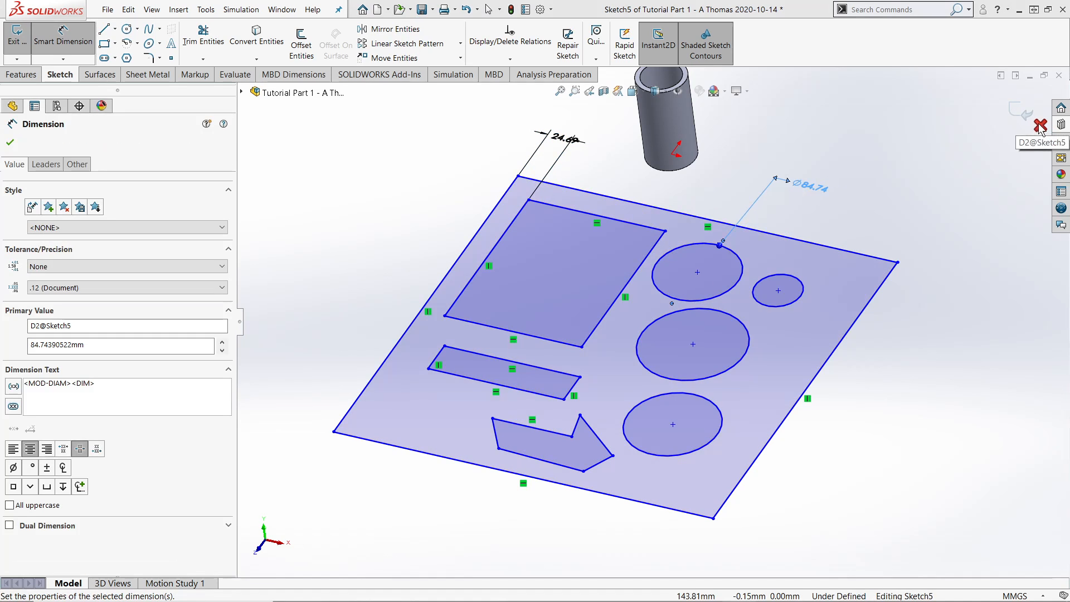
{"action": "left_click", "coordinate": [1040, 125]}
{"action": "left_click", "coordinate": [590, 312]}
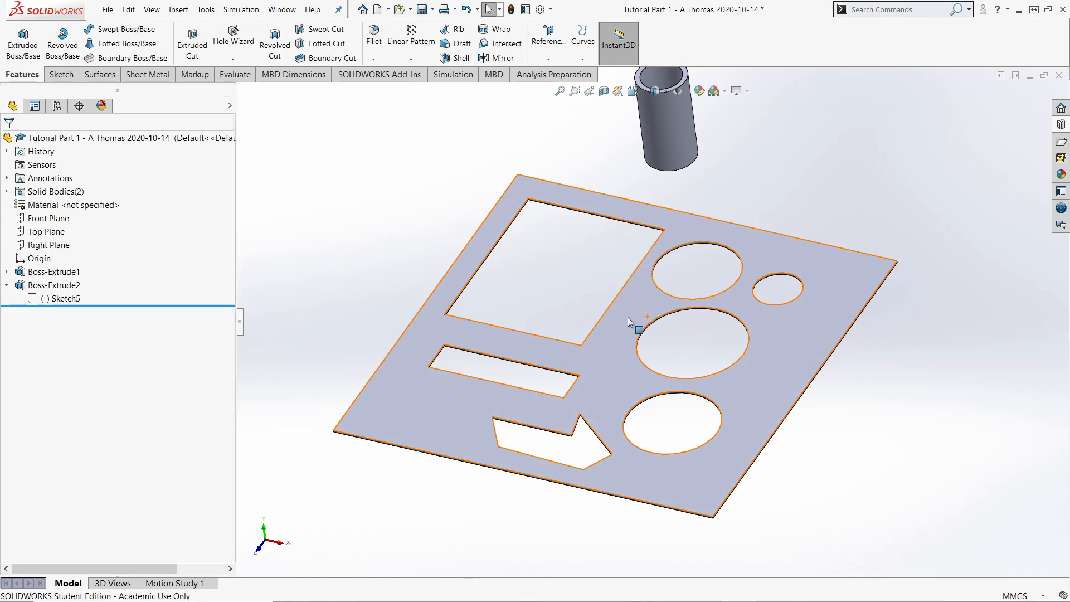
Delete the plate's extrusion and its leftover sketch
{"action": "left_click", "coordinate": [369, 374]}
{"action": "key", "text": "Delete"}
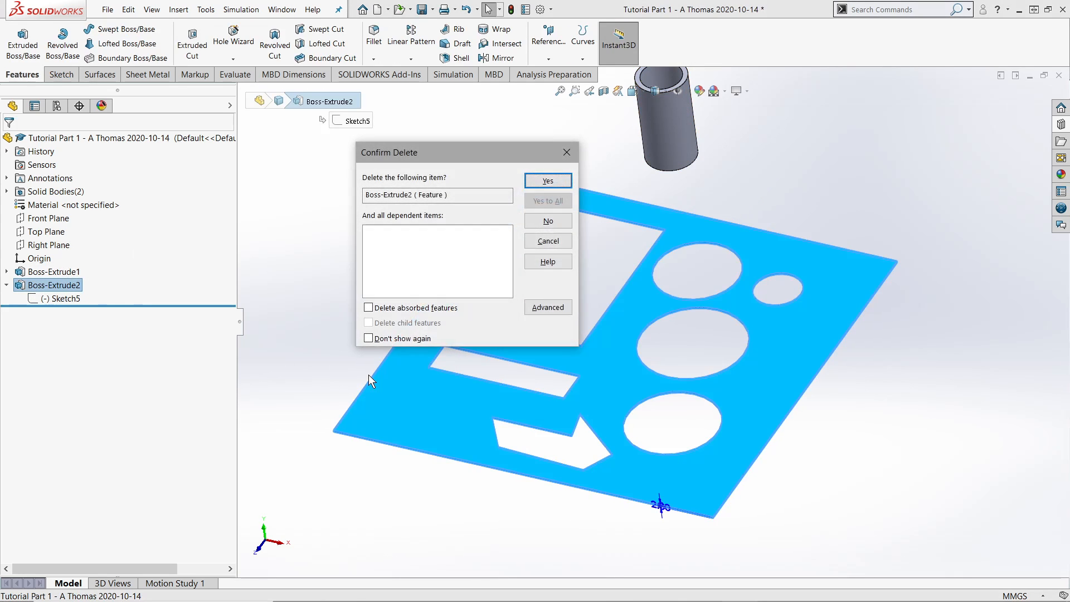
{"action": "key", "text": "Return"}
{"action": "left_click", "coordinate": [51, 284]}
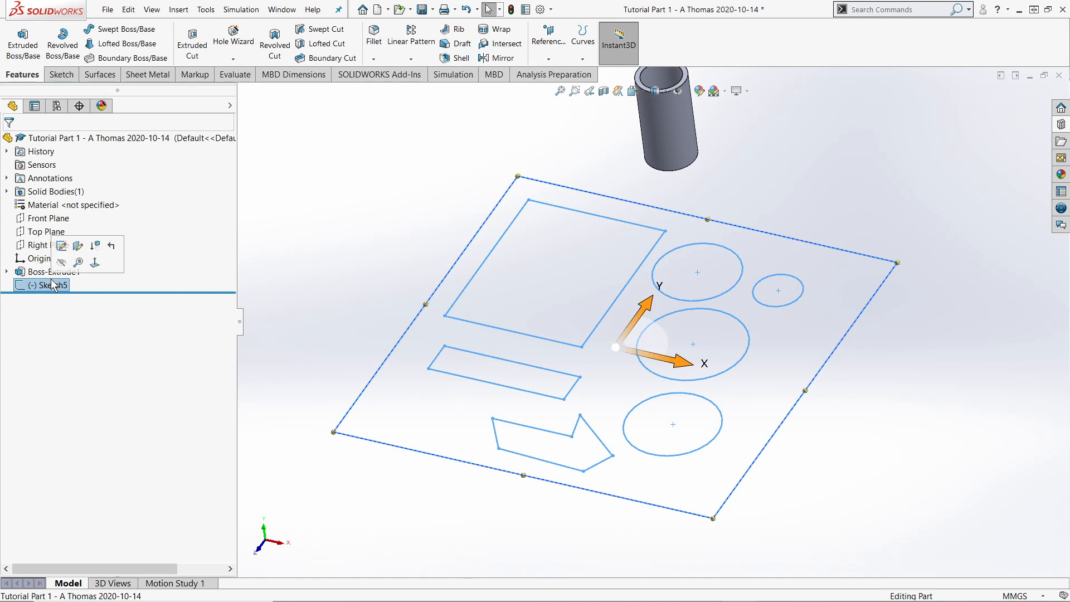
{"action": "key", "text": "Delete"}
{"action": "key", "text": "Return"}
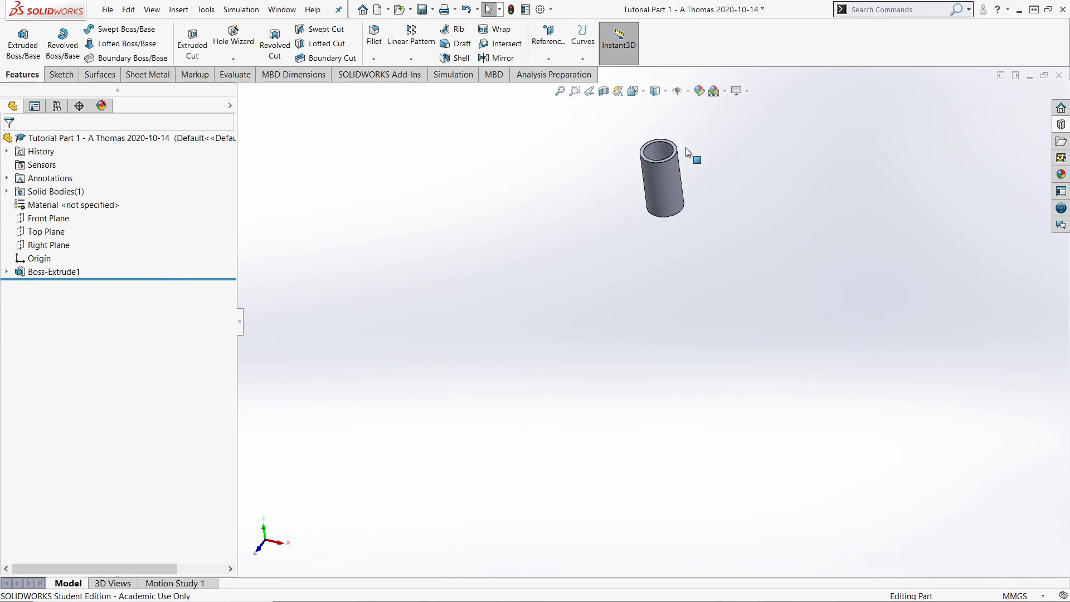
Delete the hollow cylinder's extrusion and its two-circle base sketch, leaving the part empty
{"action": "scroll", "coordinate": [664, 232], "scroll_direction": "down", "scroll_amount": 2}
{"action": "mouse_move", "coordinate": [644, 260]}
{"action": "middle_mouse_down"}
{"action": "mouse_move", "coordinate": [696, 53]}
{"action": "mouse_move", "coordinate": [638, 253]}
{"action": "middle_mouse_up"}
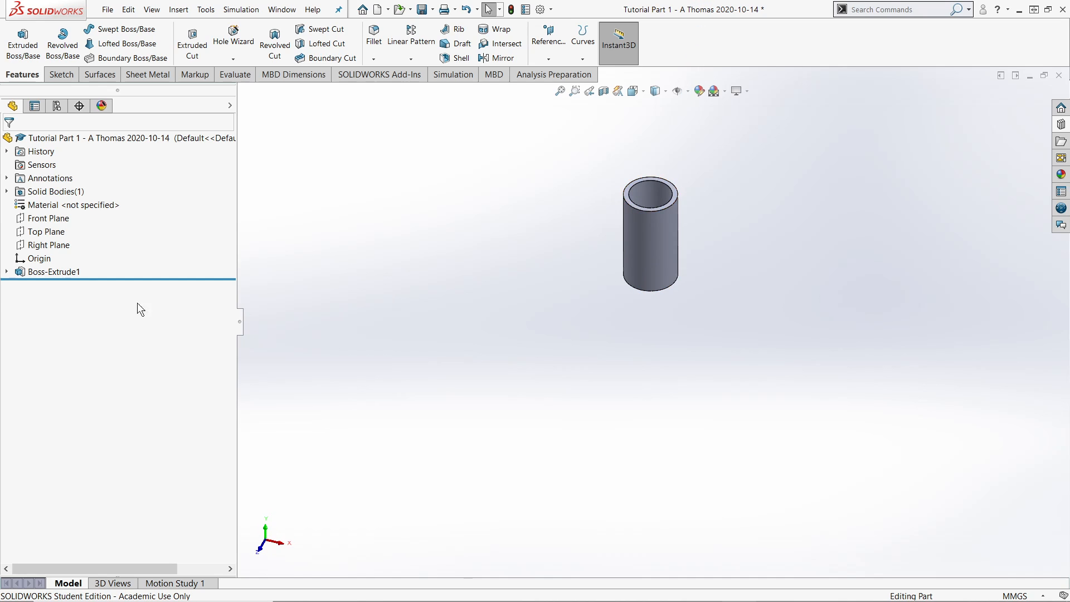
{"action": "left_click", "coordinate": [73, 276]}
{"action": "key", "text": "Delete"}
{"action": "key", "text": "Return"}
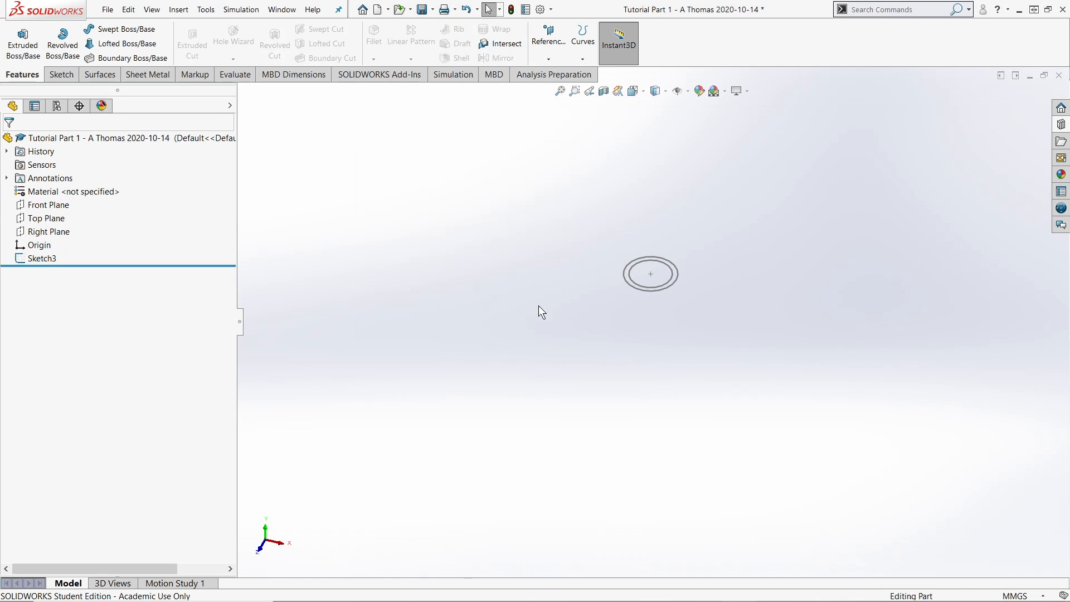
{"action": "left_click", "coordinate": [41, 258]}
{"action": "key", "text": "Delete"}
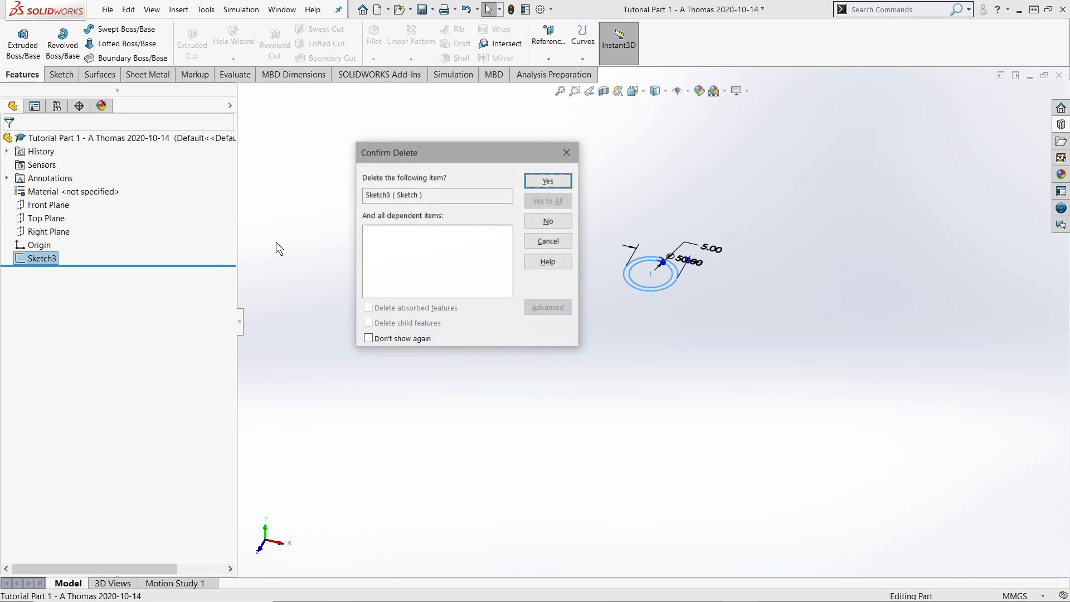
{"action": "key", "text": "Return"}
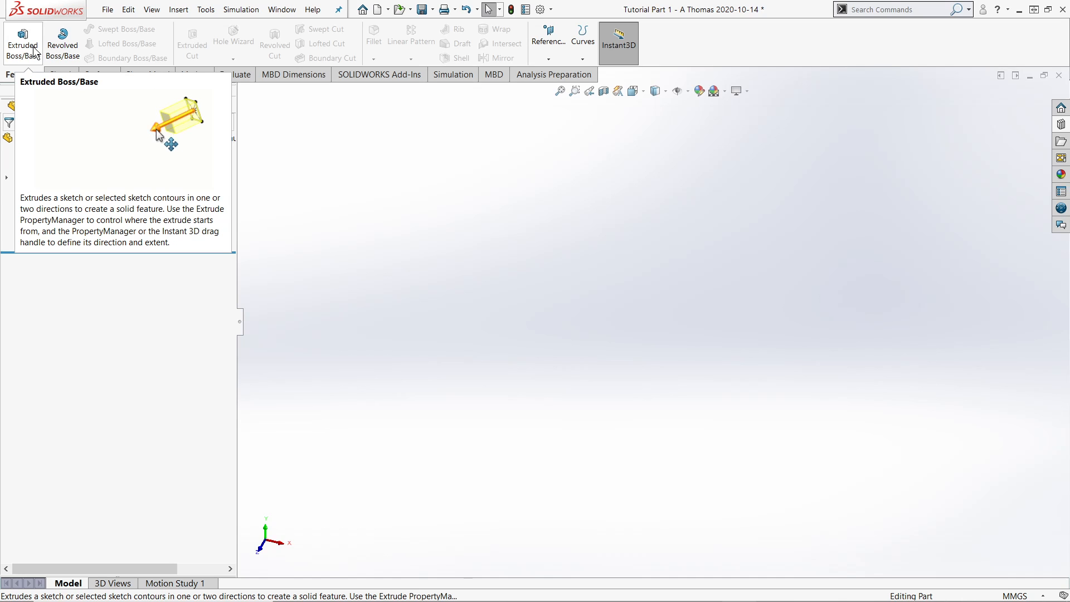
{"action": "left_click", "coordinate": [59, 49]}
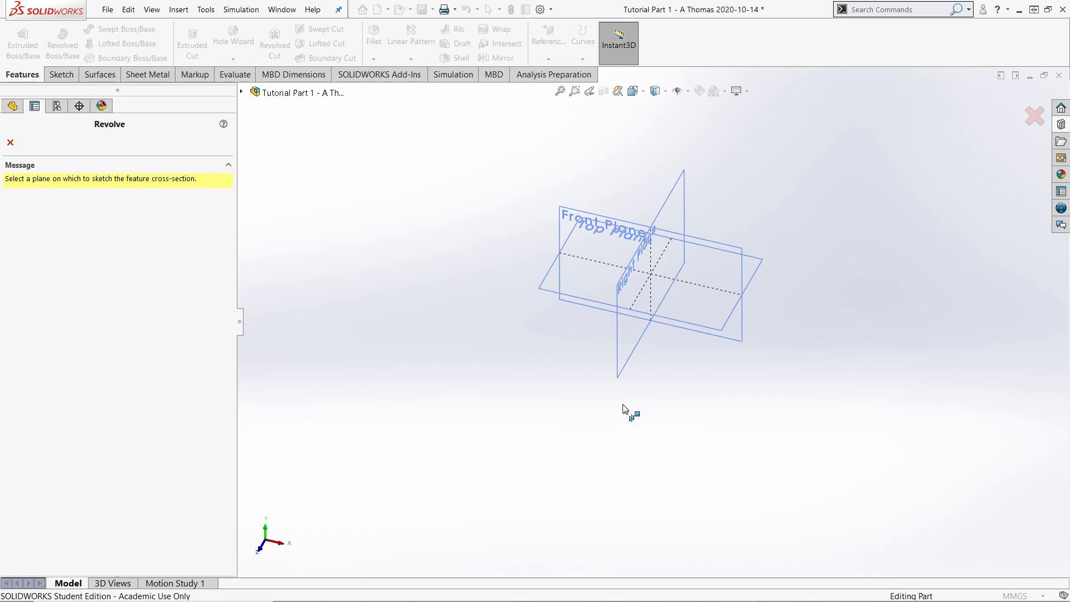
{"action": "middle_click_drag", "start_coordinate": [605, 380], "coordinate": [628, 292]}
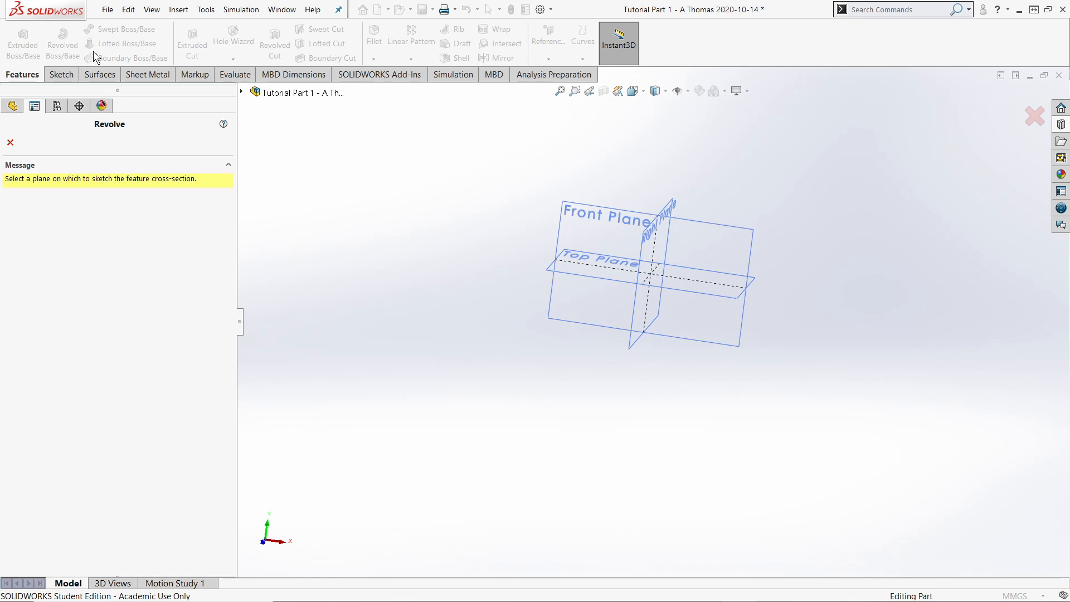
{"action": "key", "text": "Escape"}
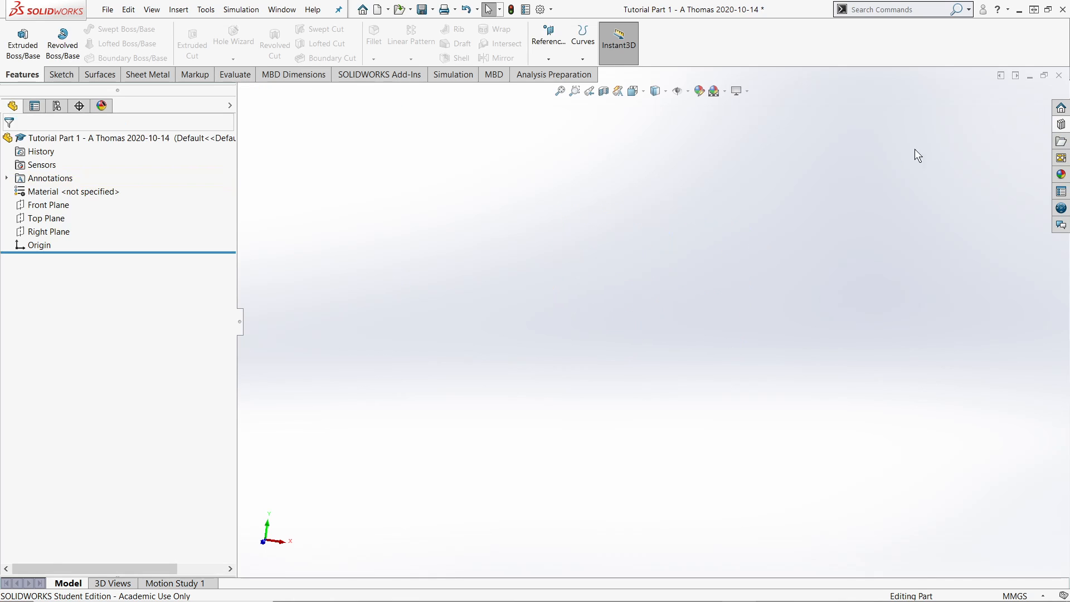
Start a Revolved Boss/Base on the Front Plane and sketch a vertical centerline about 63 mm long upward from the origin
{"action": "left_click", "coordinate": [69, 39]}
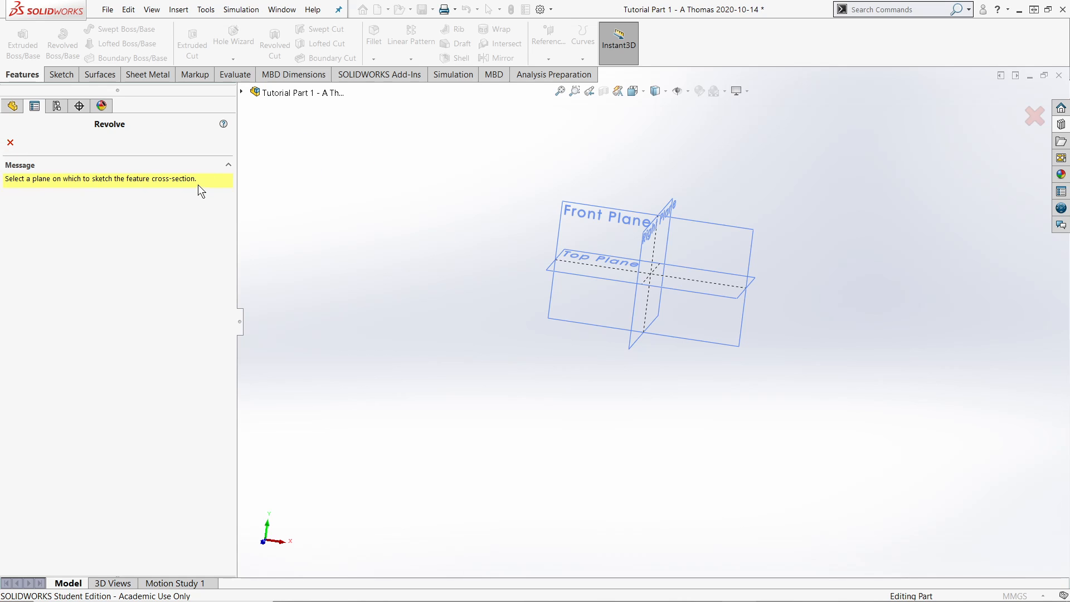
{"action": "left_click", "coordinate": [727, 226]}
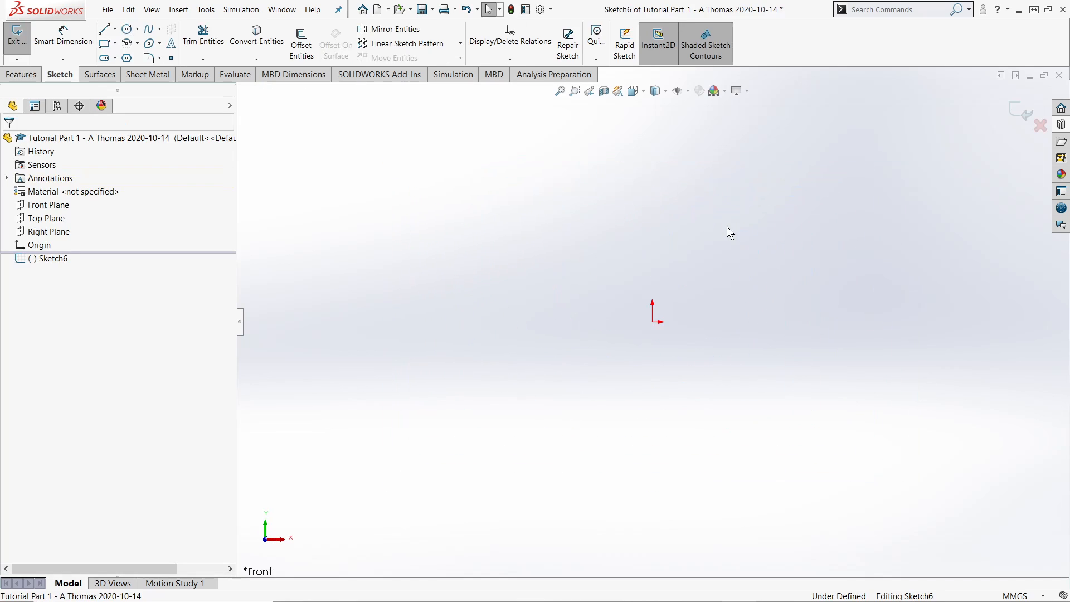
{"action": "left_click", "coordinate": [116, 29]}
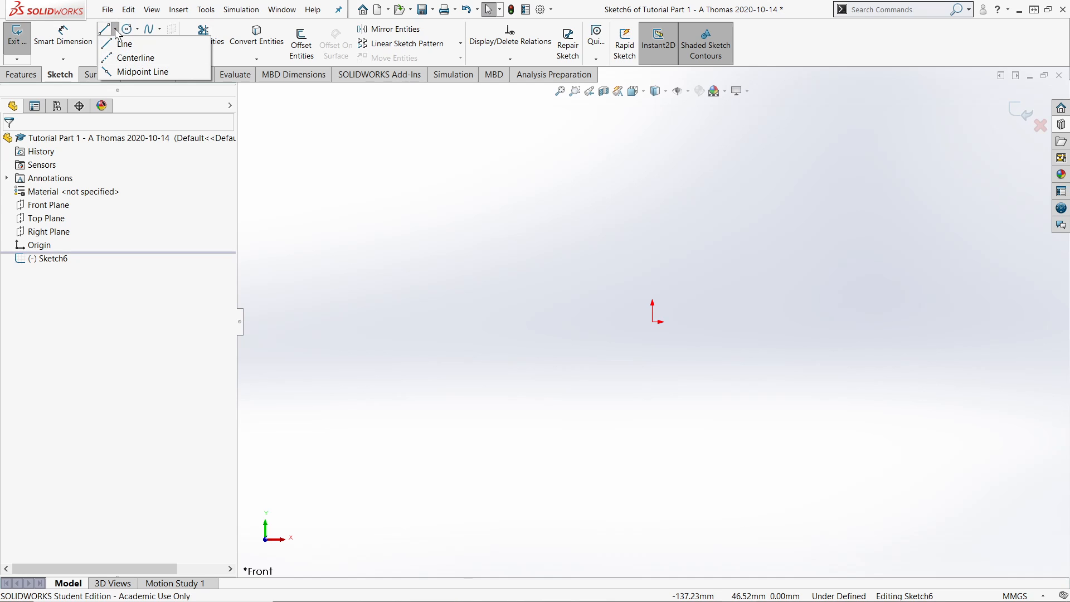
{"action": "left_click", "coordinate": [136, 57]}
{"action": "left_click", "coordinate": [652, 322]}
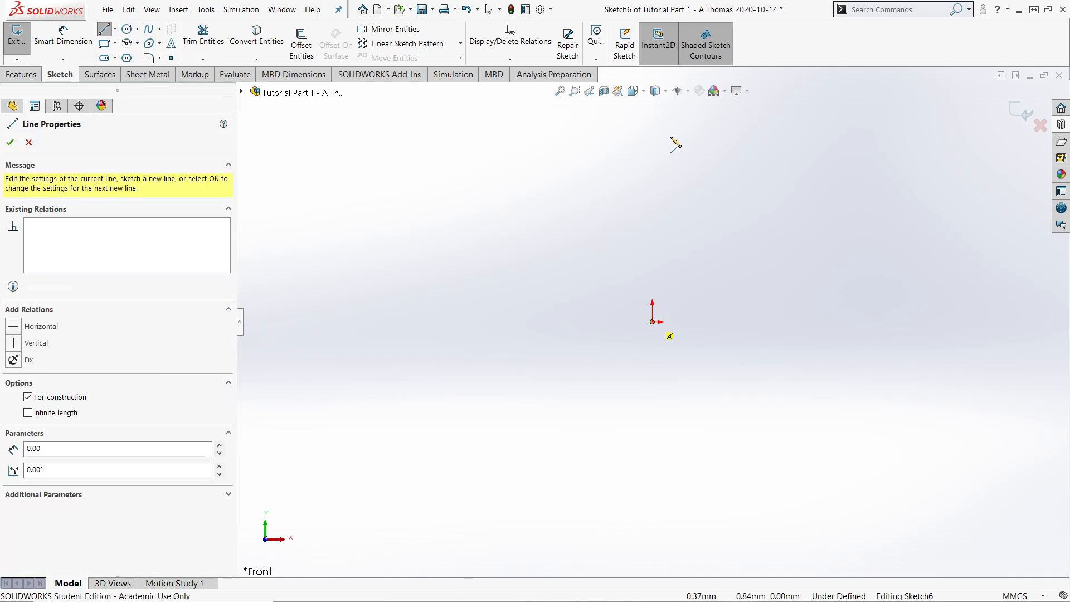
{"action": "left_click", "coordinate": [655, 136]}
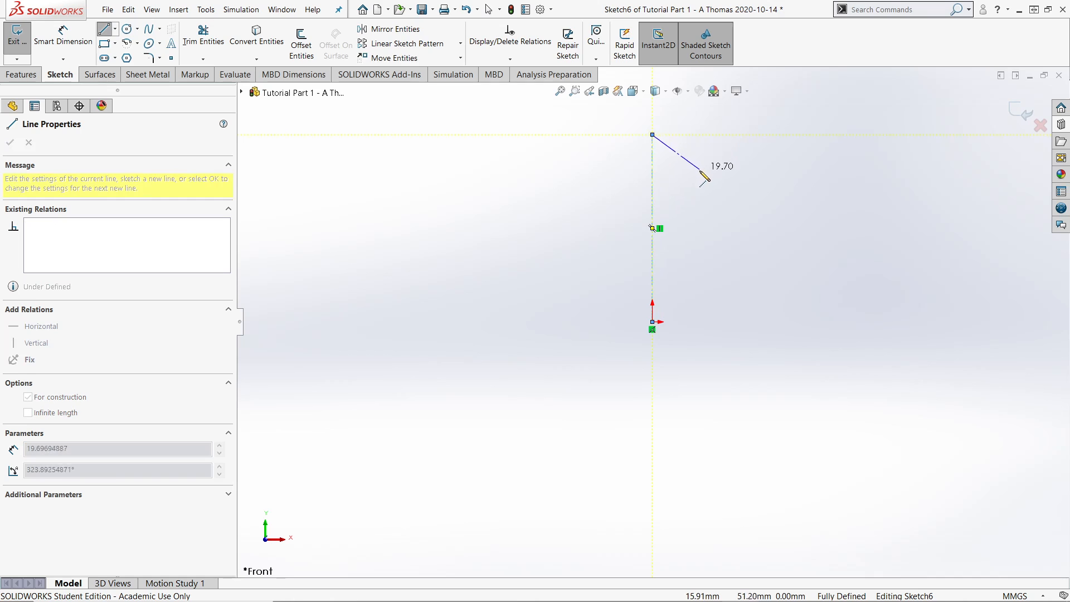
{"action": "key", "text": "Escape"}
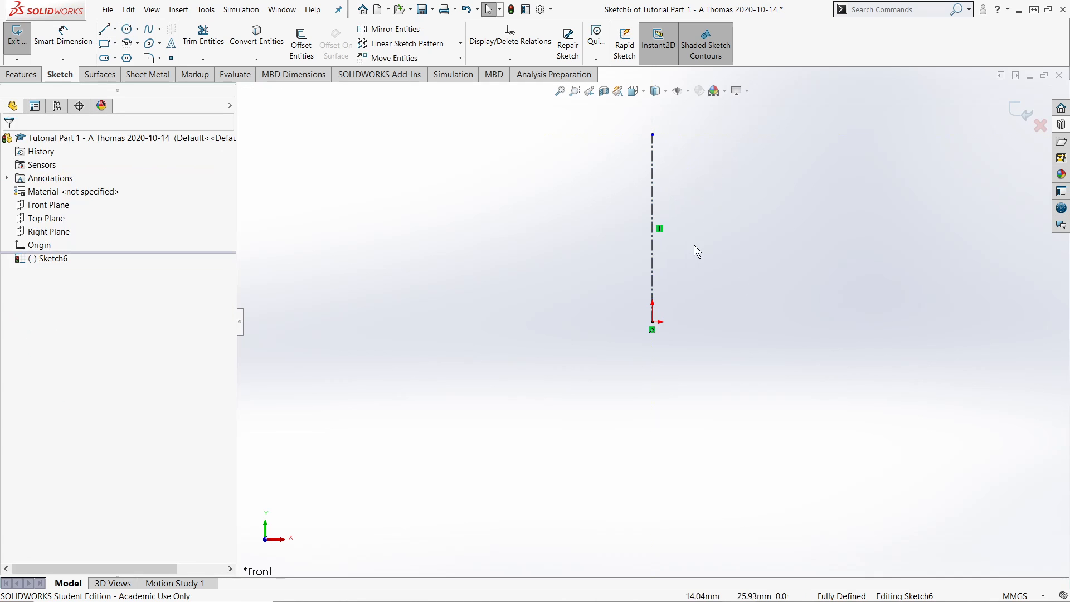
Sketch a tall corner rectangle about 7 mm wide and 63 mm high beside the centerline, with its base level with the origin
{"action": "left_click", "coordinate": [106, 48]}
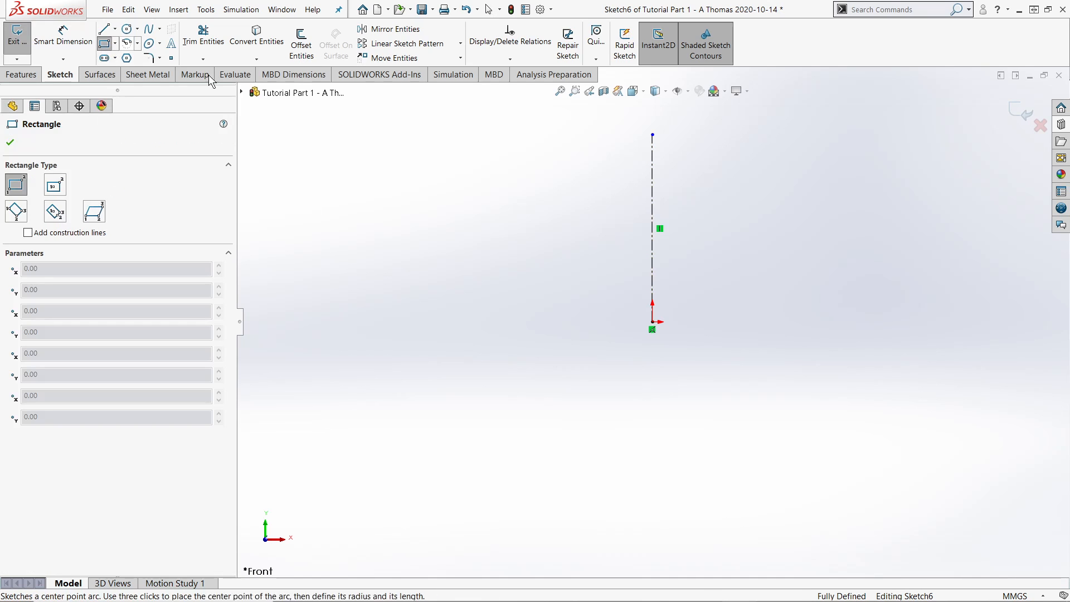
{"action": "left_click", "coordinate": [713, 322]}
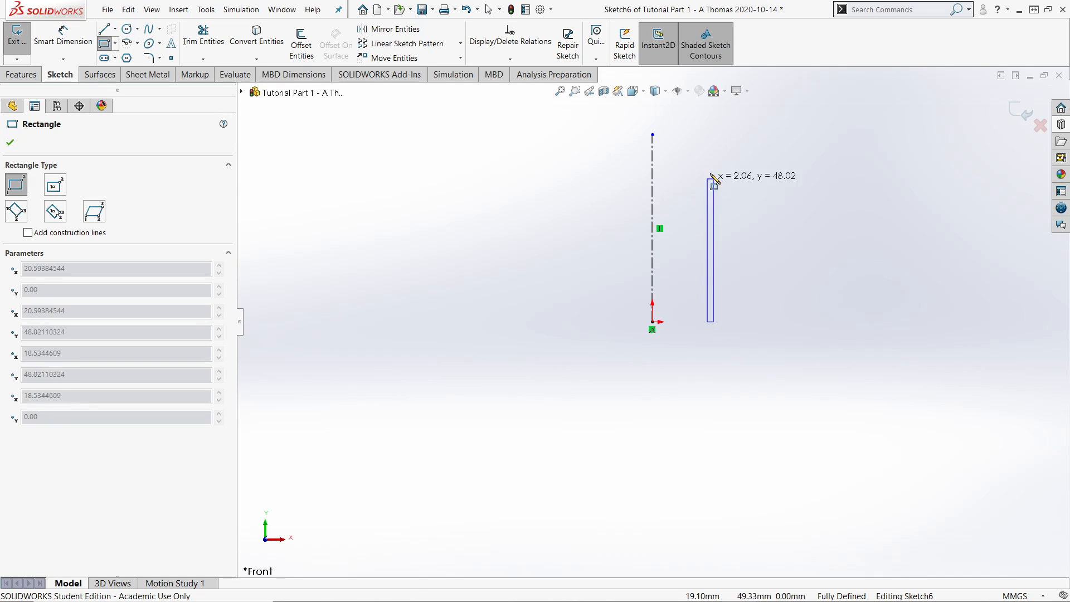
{"action": "left_click", "coordinate": [734, 136]}
{"action": "key", "text": "Escape"}
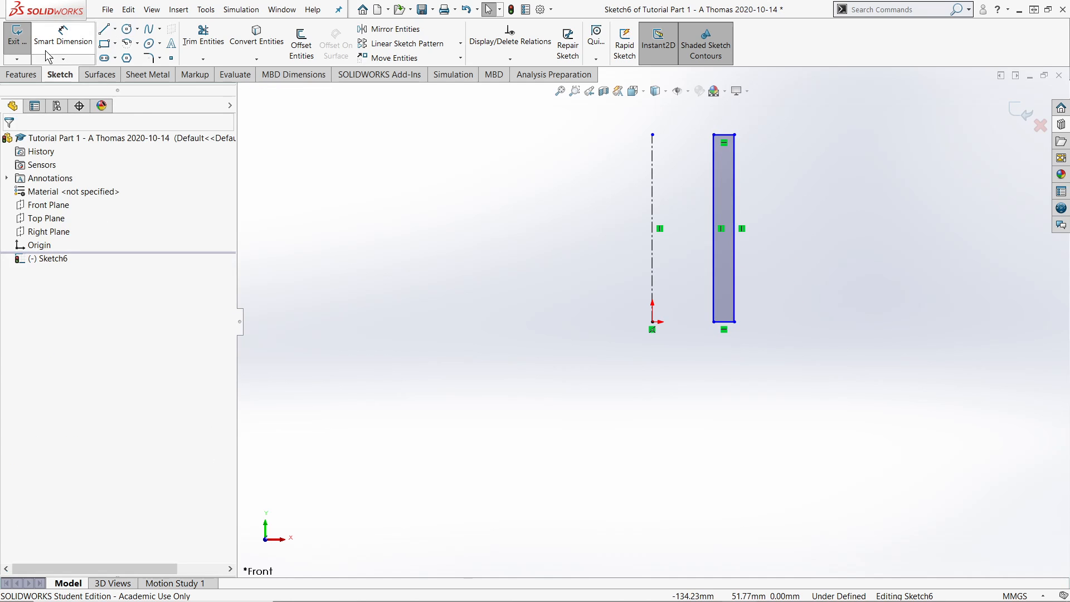
{"action": "left_click", "coordinate": [56, 36]}
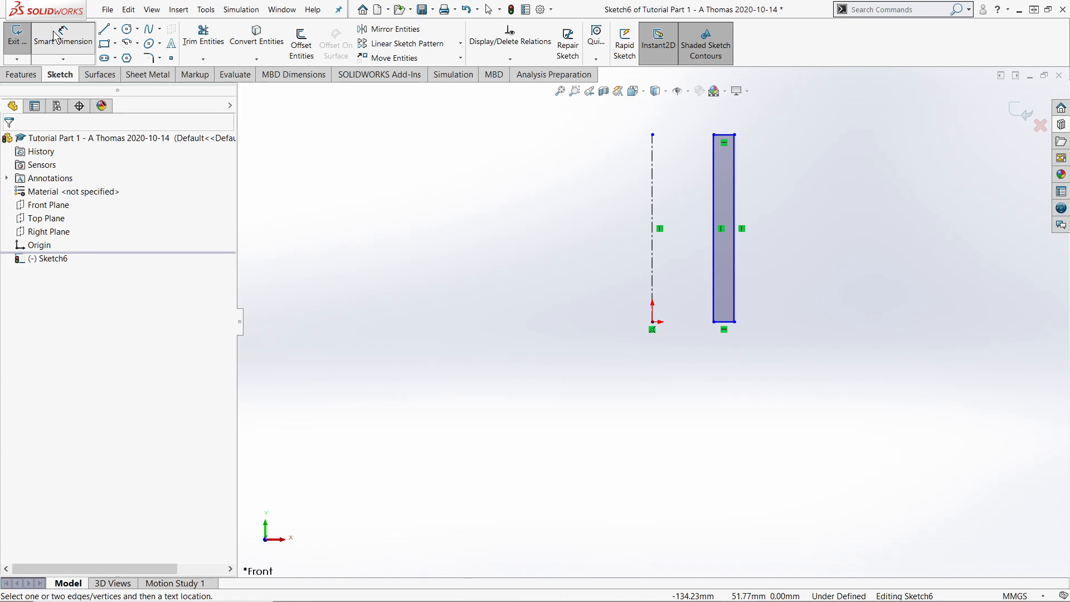
{"action": "left_click", "coordinate": [736, 294]}
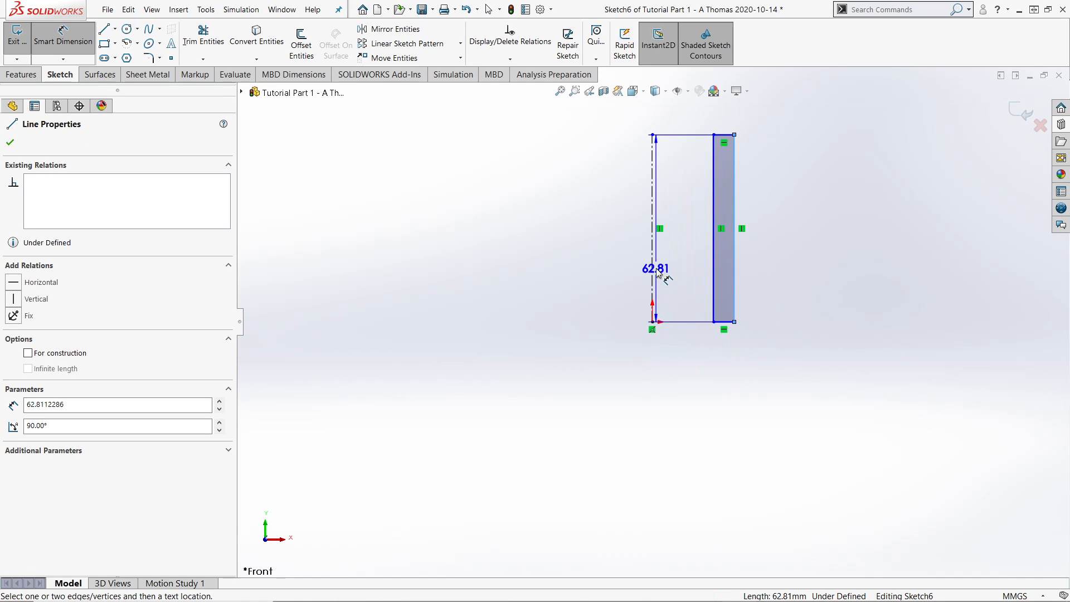
{"action": "left_click", "coordinate": [652, 263]}
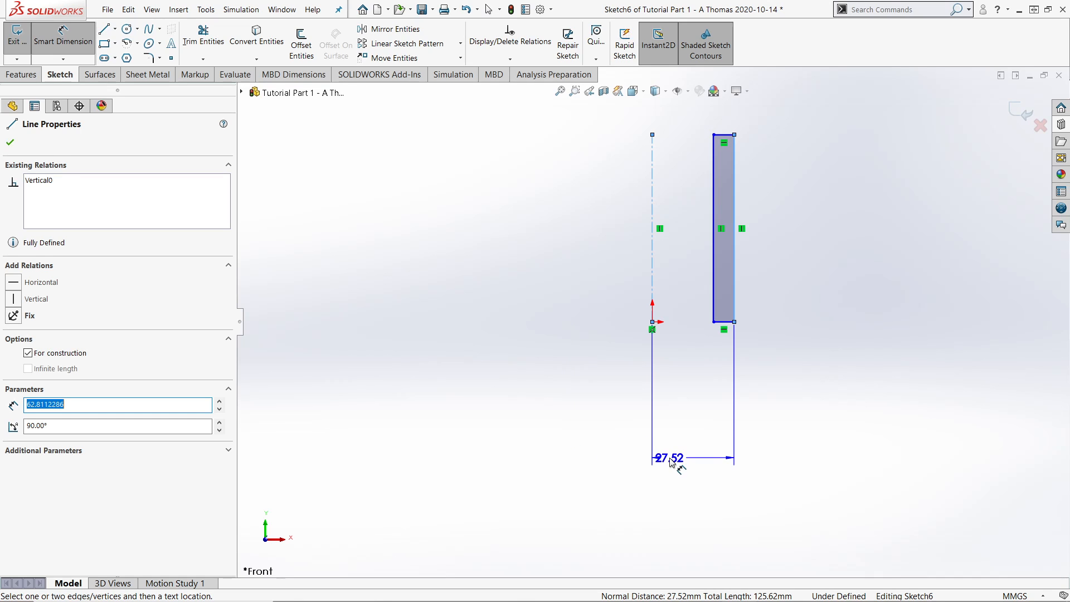
{"action": "key", "text": "Escape"}
{"action": "key", "text": "Escape"}
{"action": "key", "text": "Escape"}
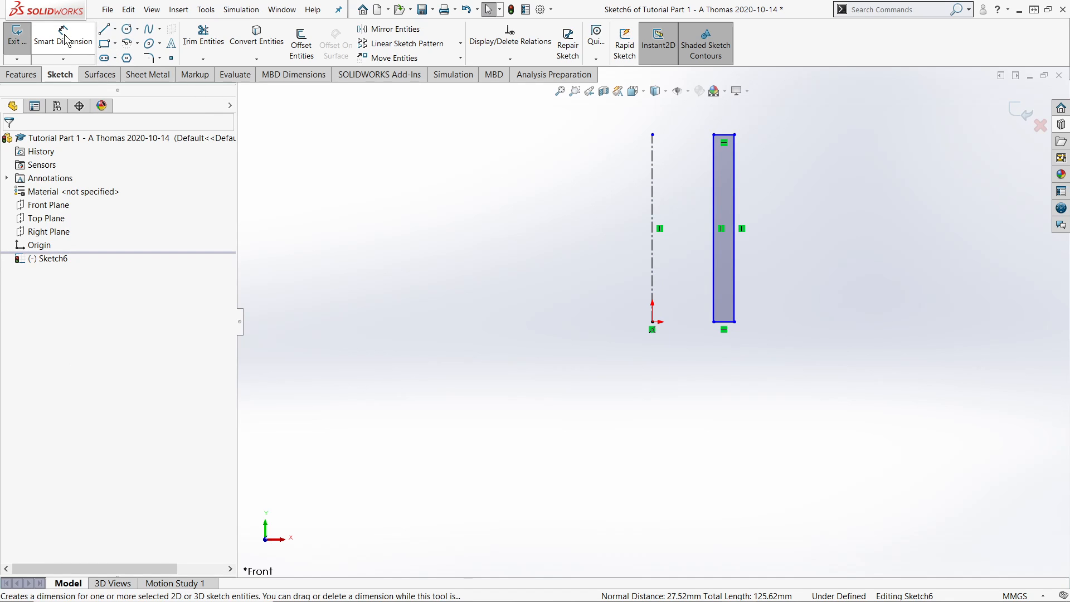
Add a 50 mm diameter-style dimension across the centerline to the rectangle's outer vertical edge
{"action": "left_click", "coordinate": [65, 39]}
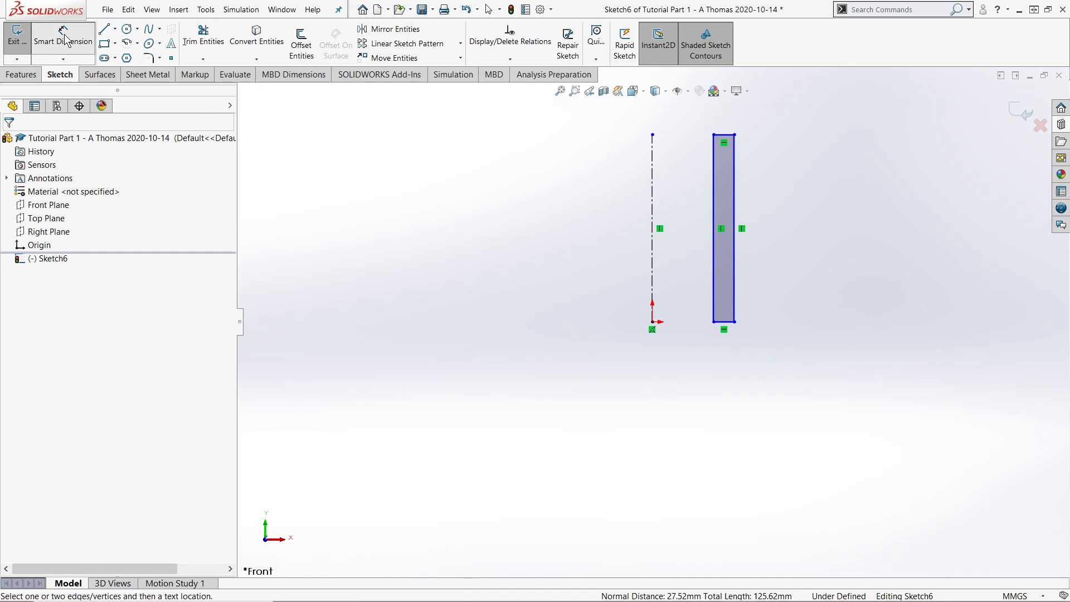
{"action": "left_click", "coordinate": [653, 192]}
{"action": "left_click", "coordinate": [734, 192]}
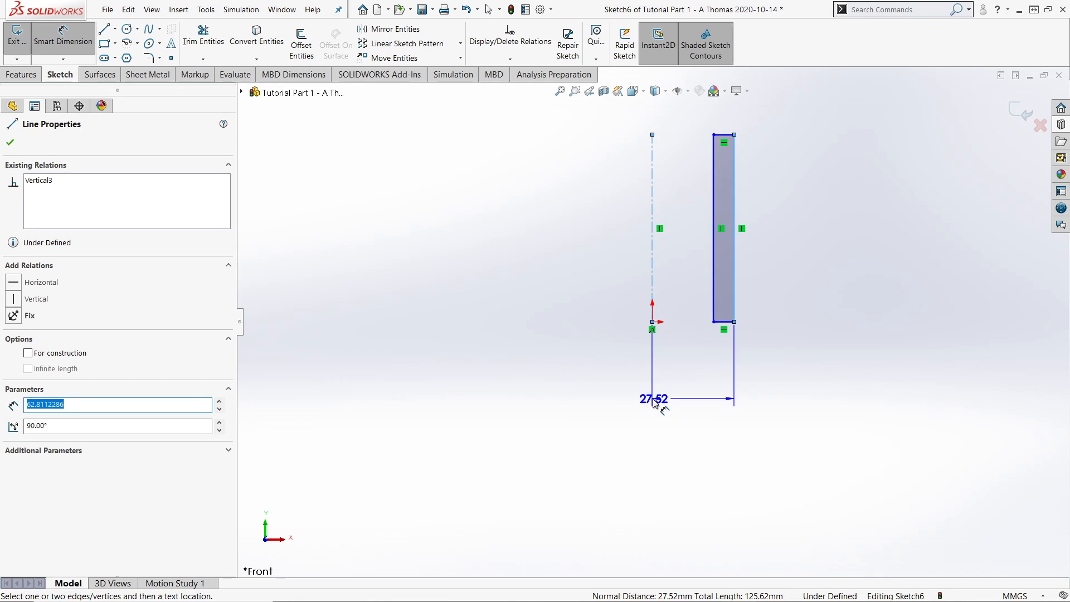
{"action": "left_click", "coordinate": [609, 402]}
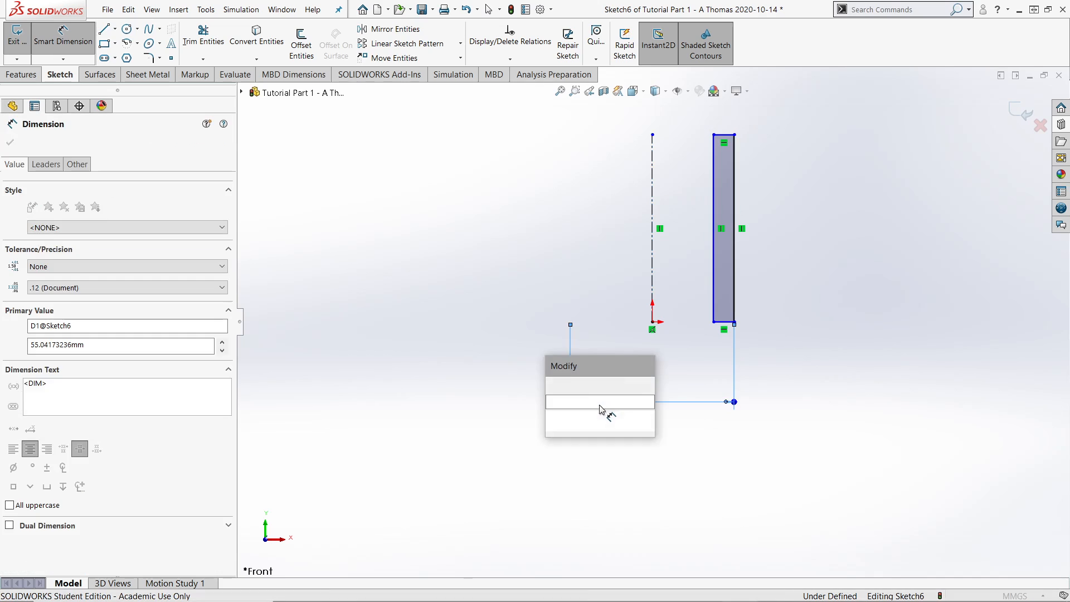
{"action": "type", "text": "50"}
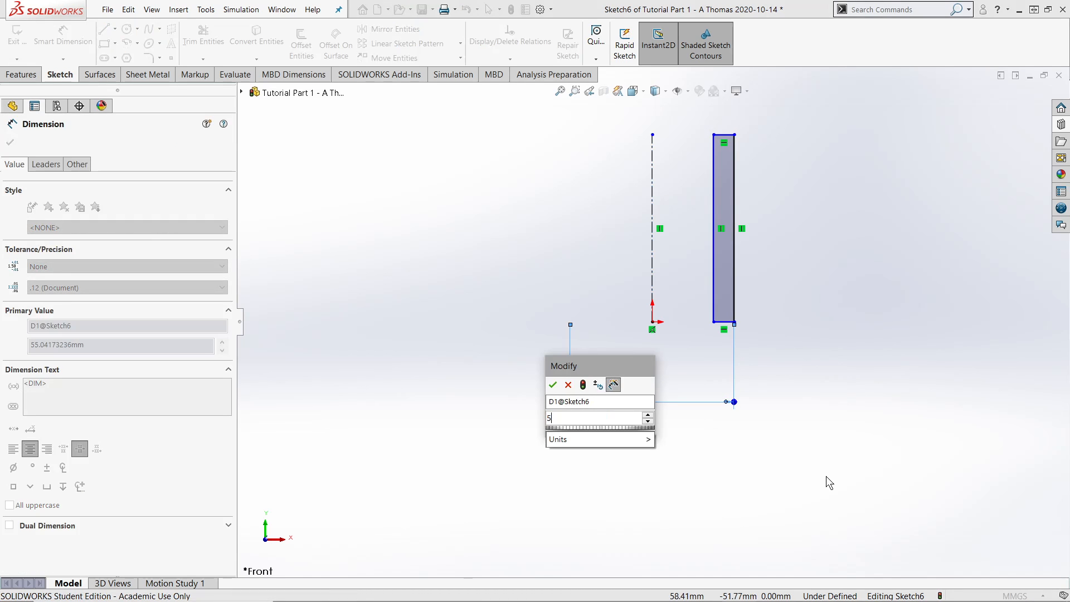
{"action": "key", "text": "Return"}
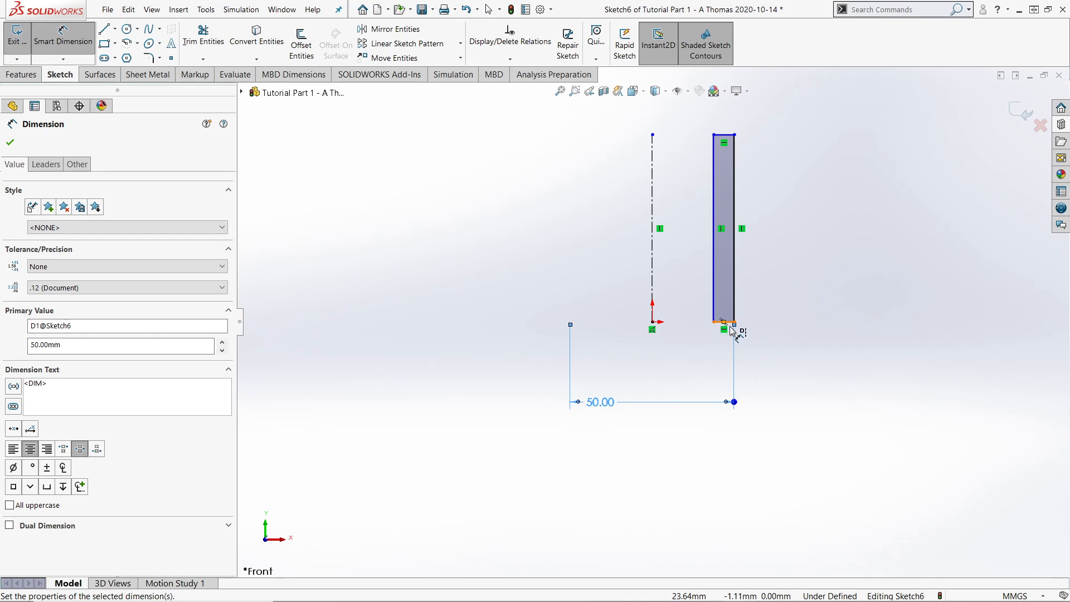
{"action": "scroll", "coordinate": [724, 326], "scroll_direction": "down", "scroll_amount": 5}
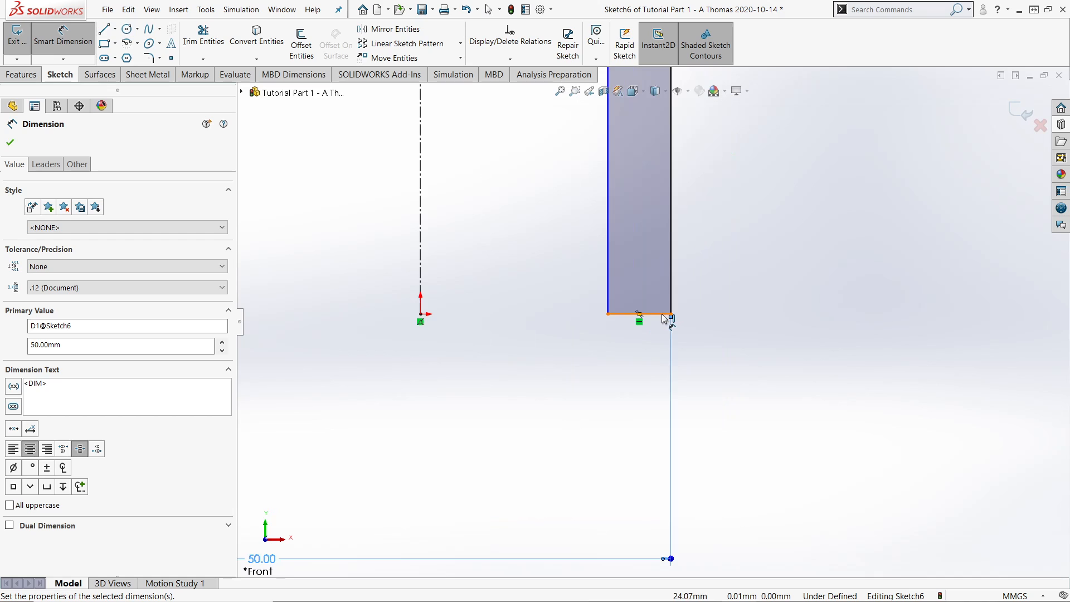
{"action": "left_click", "coordinate": [662, 315]}
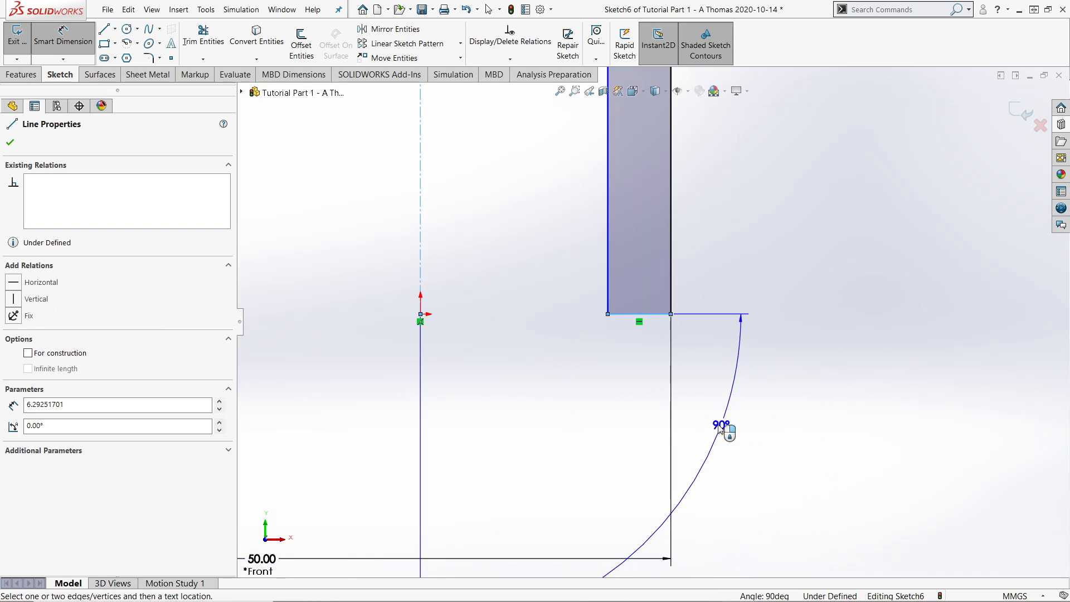
{"action": "scroll", "coordinate": [560, 425], "scroll_direction": "up", "scroll_amount": 3}
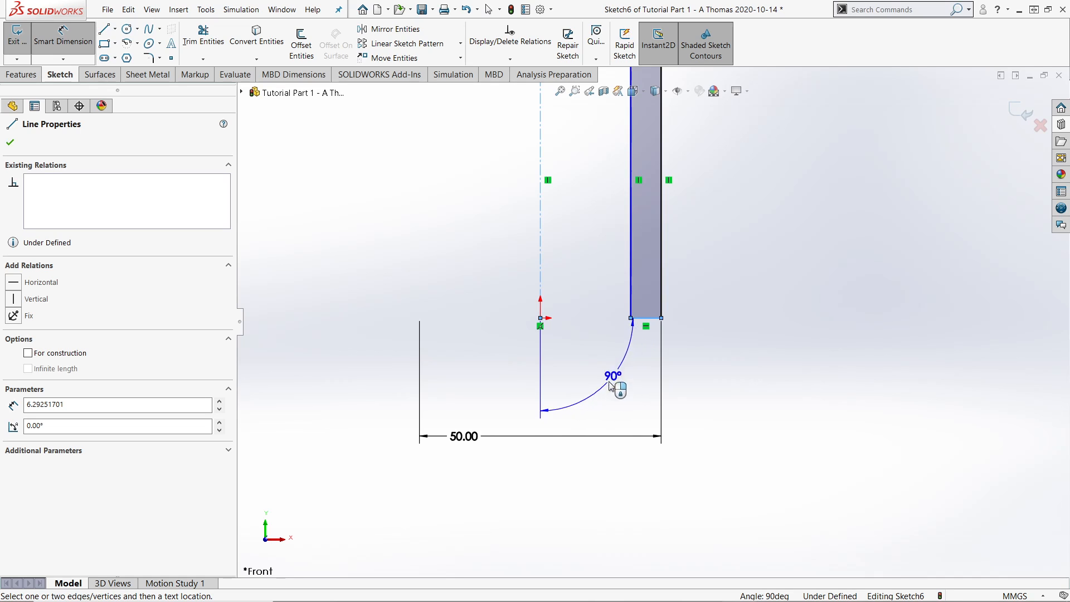
{"action": "key", "text": "Escape"}
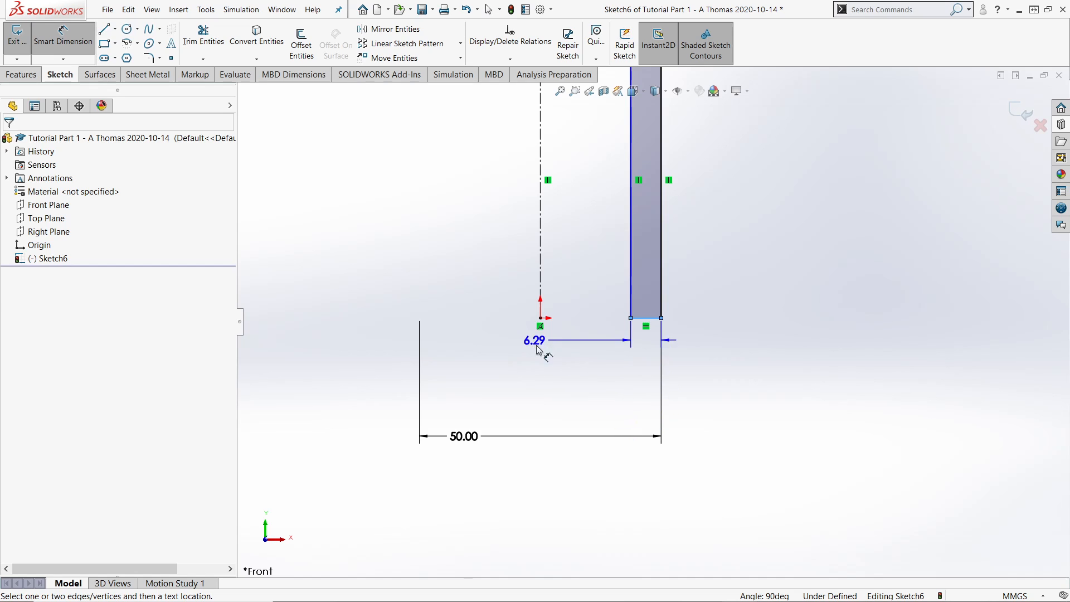
{"action": "left_click", "coordinate": [546, 376]}
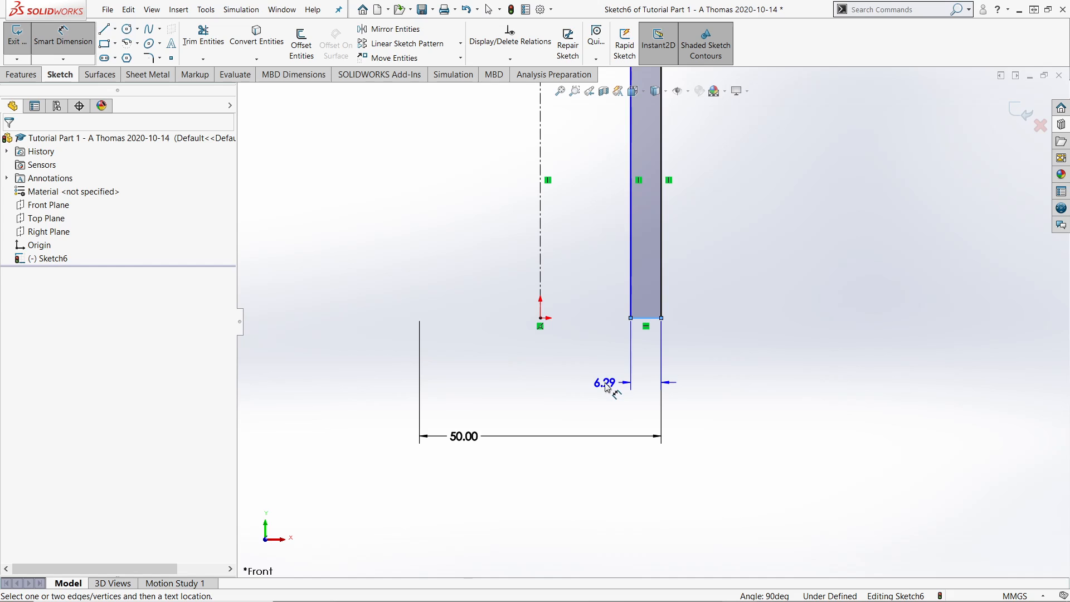
{"action": "key", "text": "Escape"}
{"action": "key", "text": "Escape"}
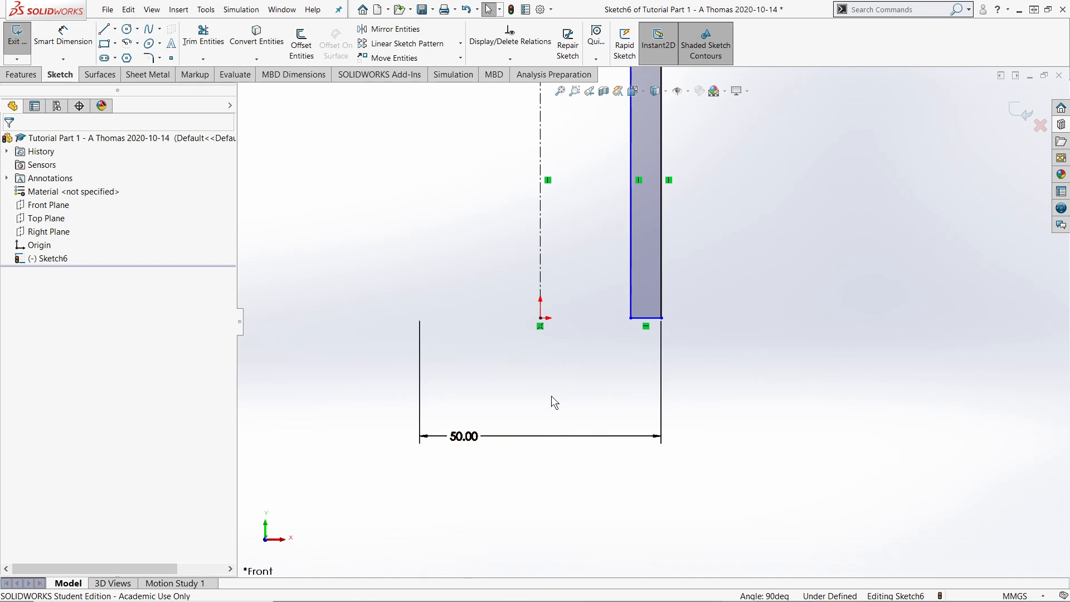
Delete the 50 mm dimension and recreate it as a 50 mm diameter-style dimension from the rectangle's outer edge across the centerline
{"action": "left_click", "coordinate": [662, 410]}
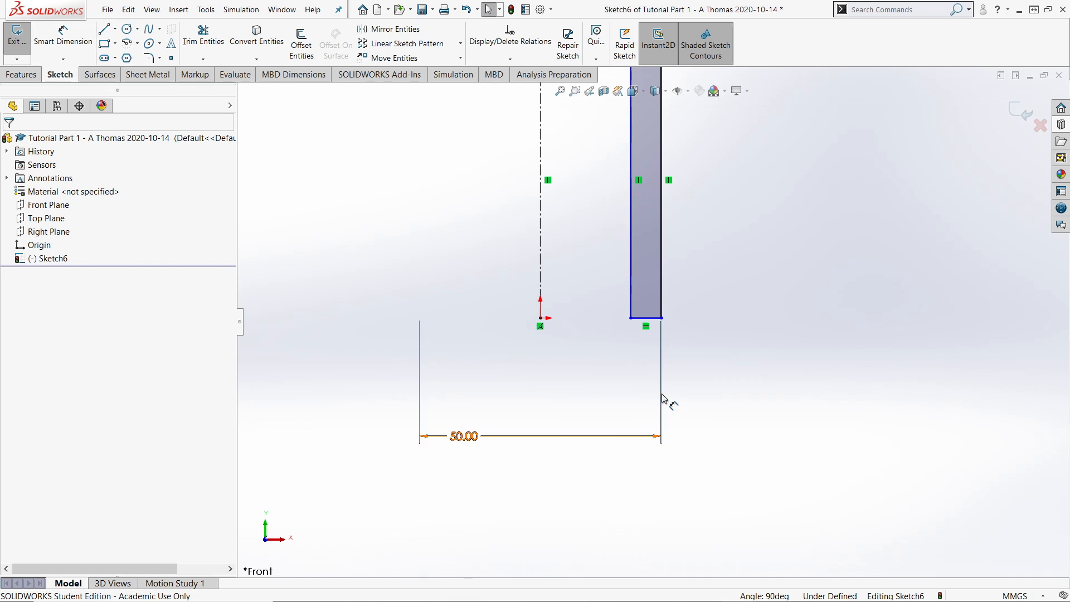
{"action": "key", "text": "Delete"}
{"action": "left_click", "coordinate": [74, 35]}
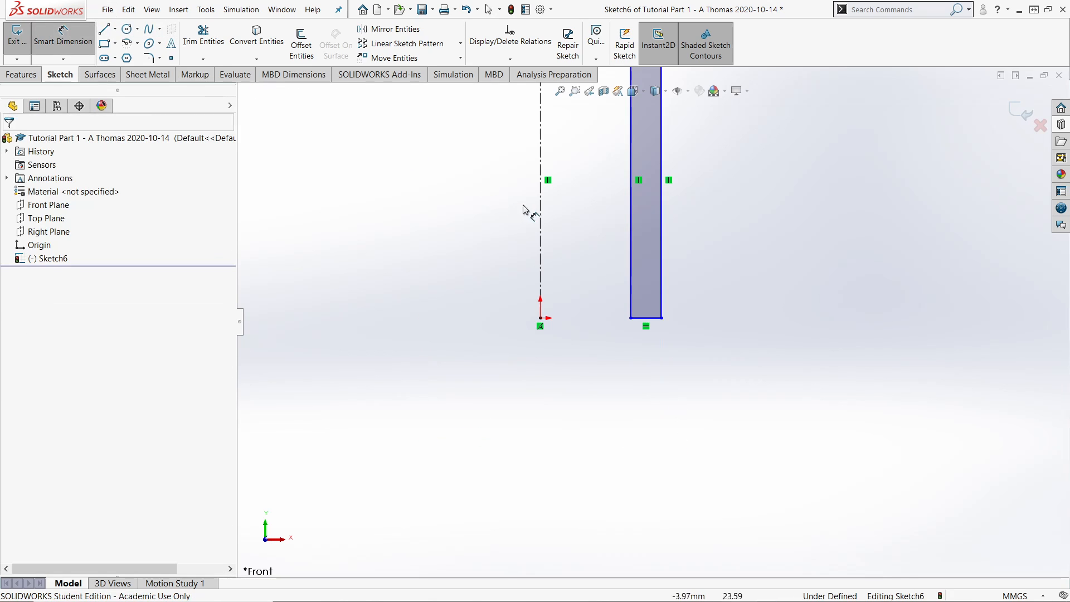
{"action": "left_click", "coordinate": [661, 212]}
{"action": "left_click", "coordinate": [540, 251]}
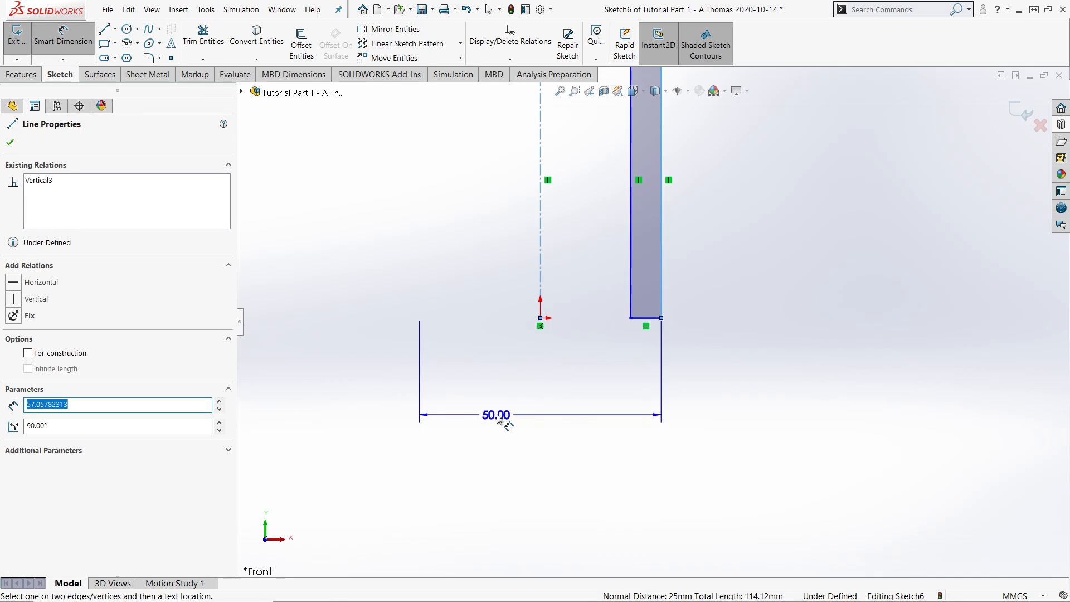
{"action": "left_click", "coordinate": [499, 415]}
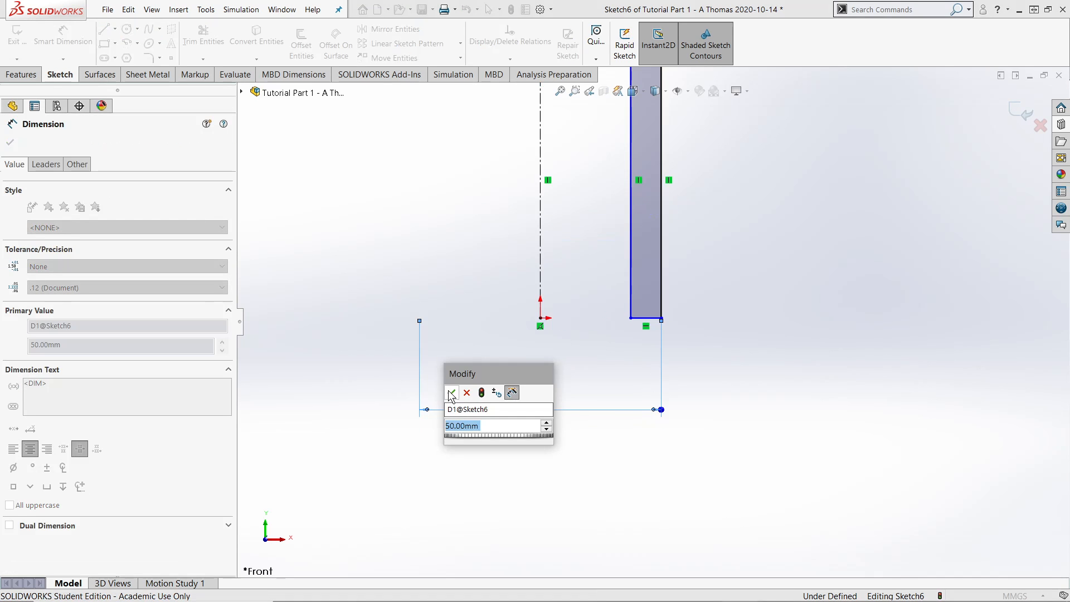
{"action": "left_click", "coordinate": [452, 392]}
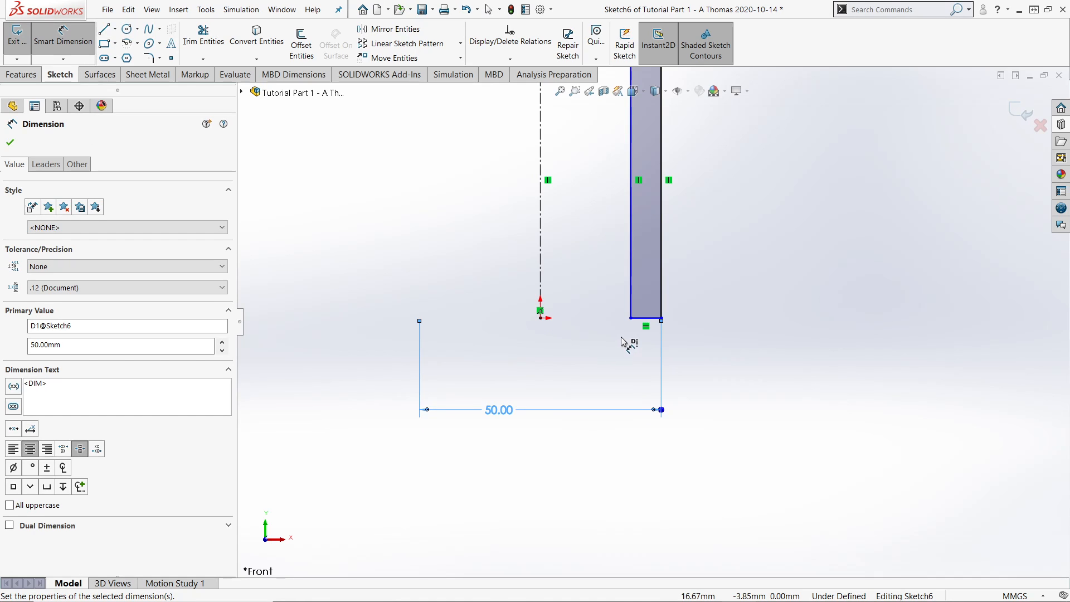
Dimension the rectangle's bottom edge to a width of 5 mm
{"action": "left_click", "coordinate": [650, 318]}
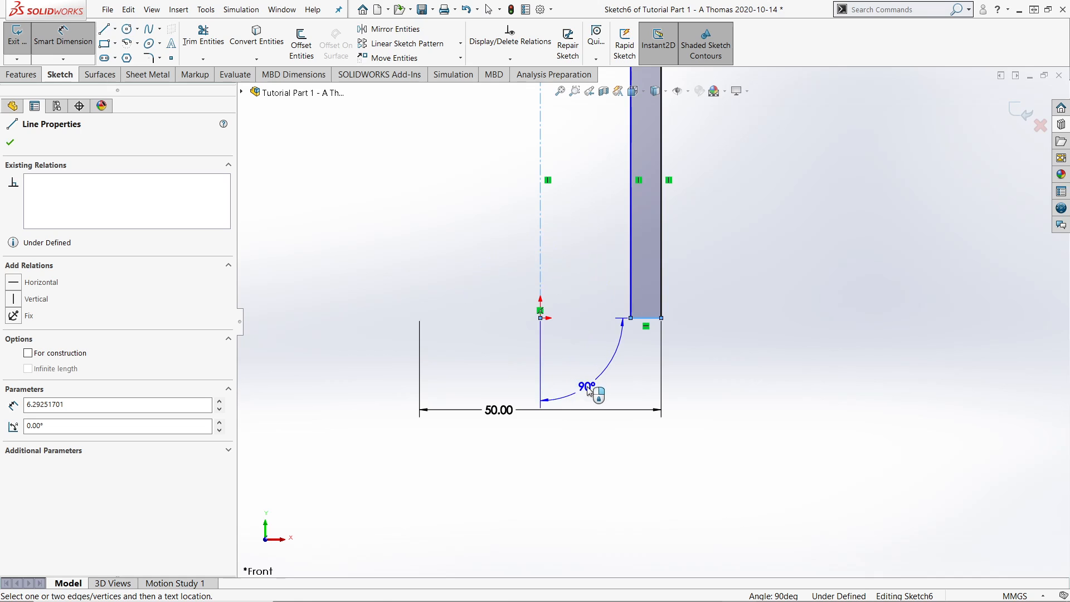
{"action": "key", "text": "Escape"}
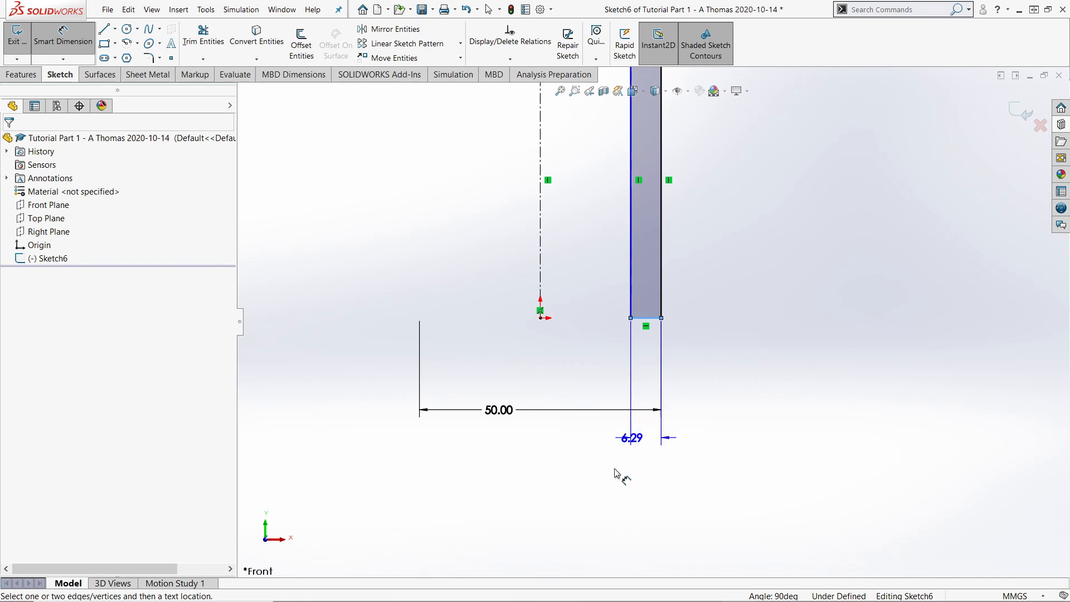
{"action": "left_click", "coordinate": [861, 403]}
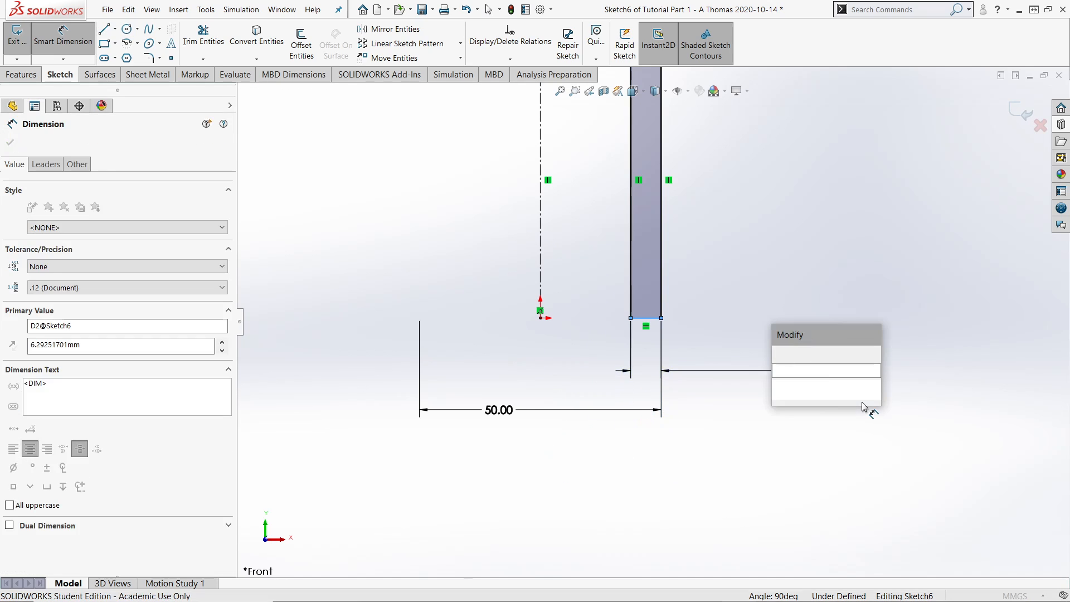
{"action": "type", "text": "5"}
{"action": "key", "text": "Return"}
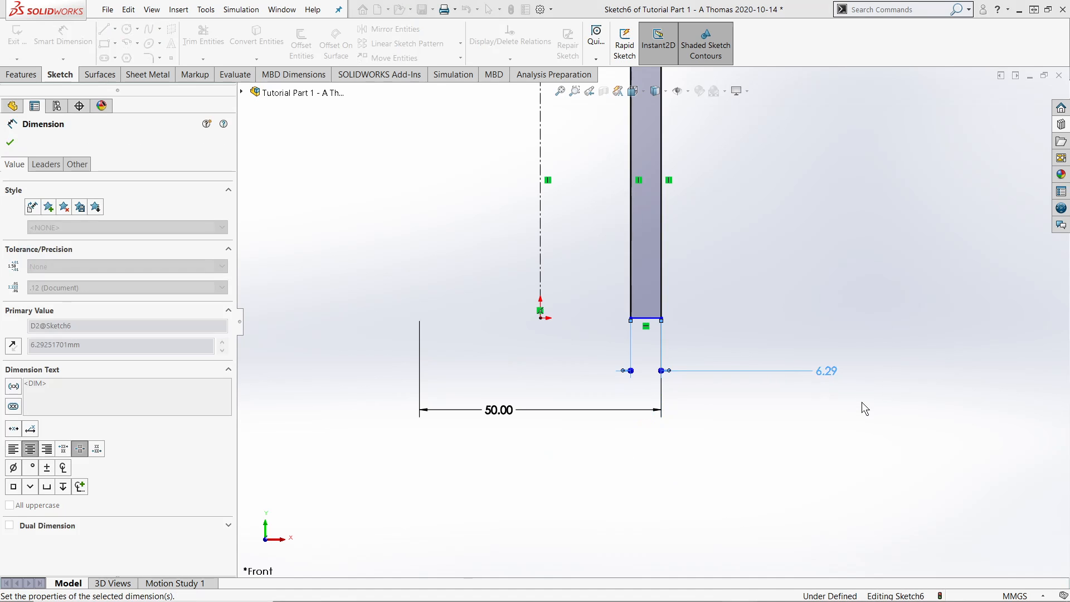
Dimension the rectangle's height between its top and bottom edges to 50 mm
{"action": "scroll", "coordinate": [687, 226], "scroll_direction": "down", "scroll_amount": 3}
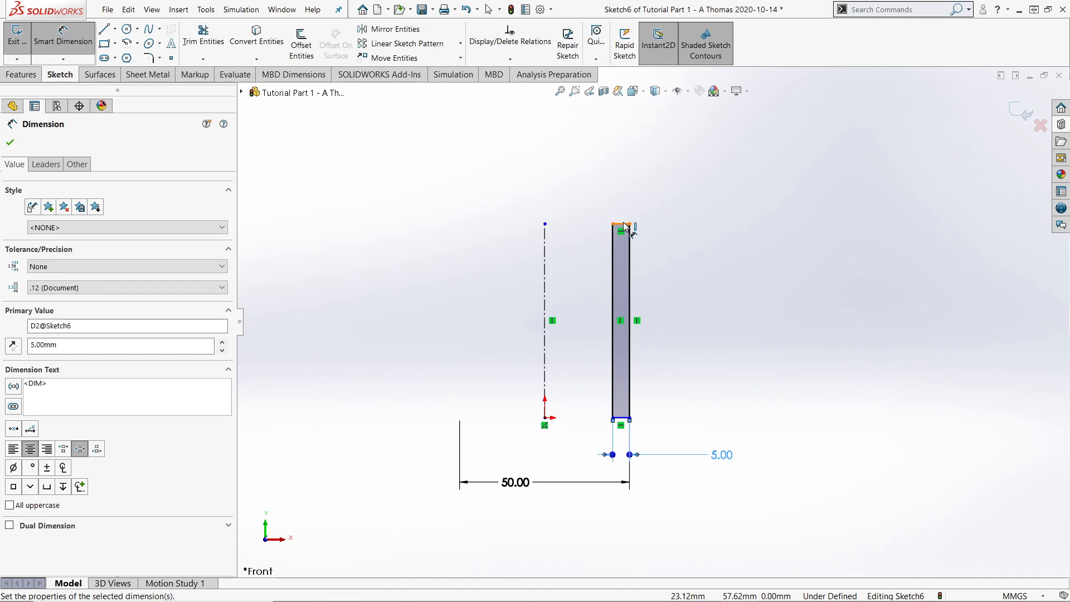
{"action": "left_click", "coordinate": [621, 223]}
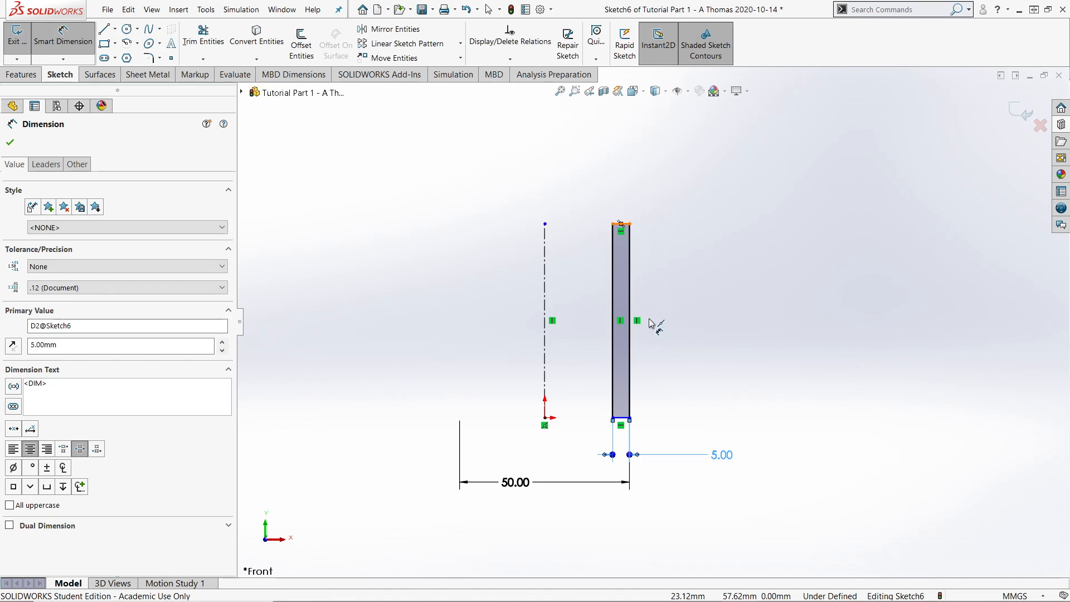
{"action": "left_click", "coordinate": [629, 418]}
{"action": "left_click", "coordinate": [785, 317]}
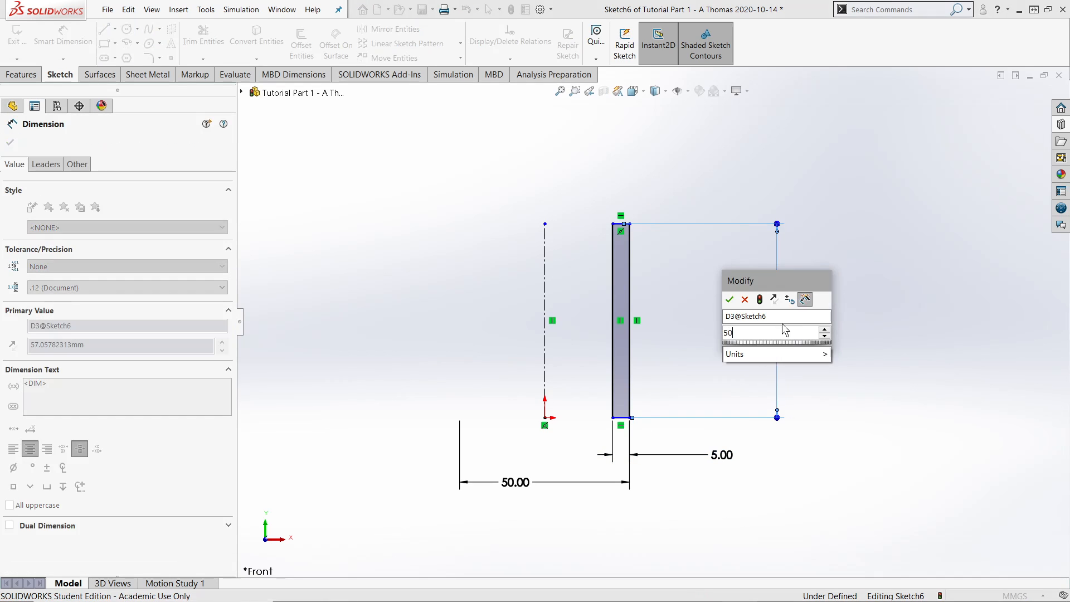
{"action": "type", "text": "50"}
{"action": "key", "text": "Return"}
{"action": "left_click", "coordinate": [646, 319]}
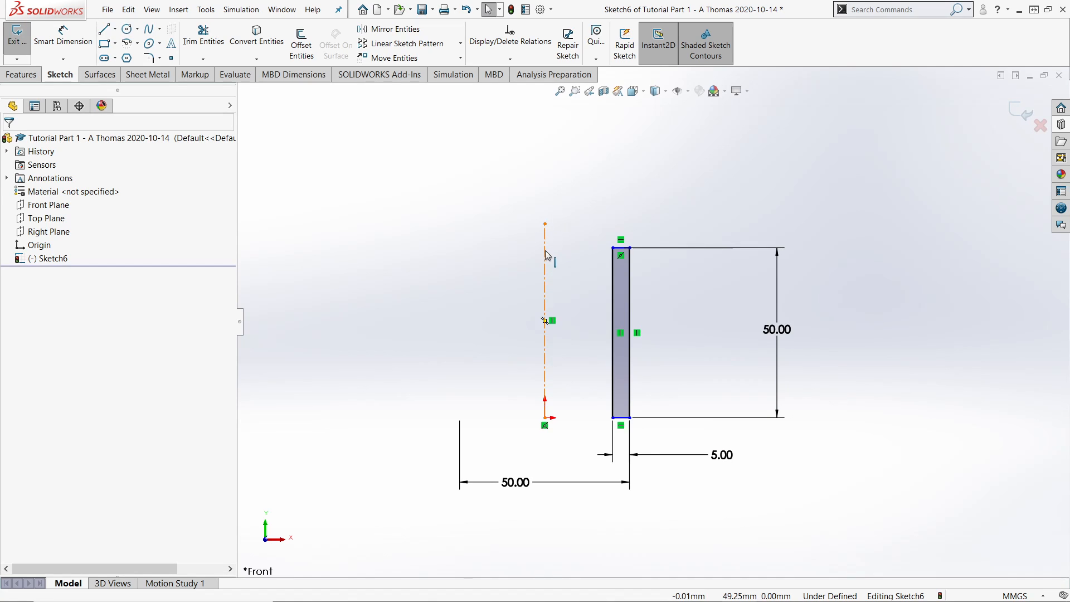
Move the centerline's upper endpoint above the rectangle so the line is about 69 mm long
{"action": "scroll", "coordinate": [545, 253], "scroll_direction": "down", "scroll_amount": 2}
{"action": "left_click_drag", "start_coordinate": [549, 223], "coordinate": [566, 270]}
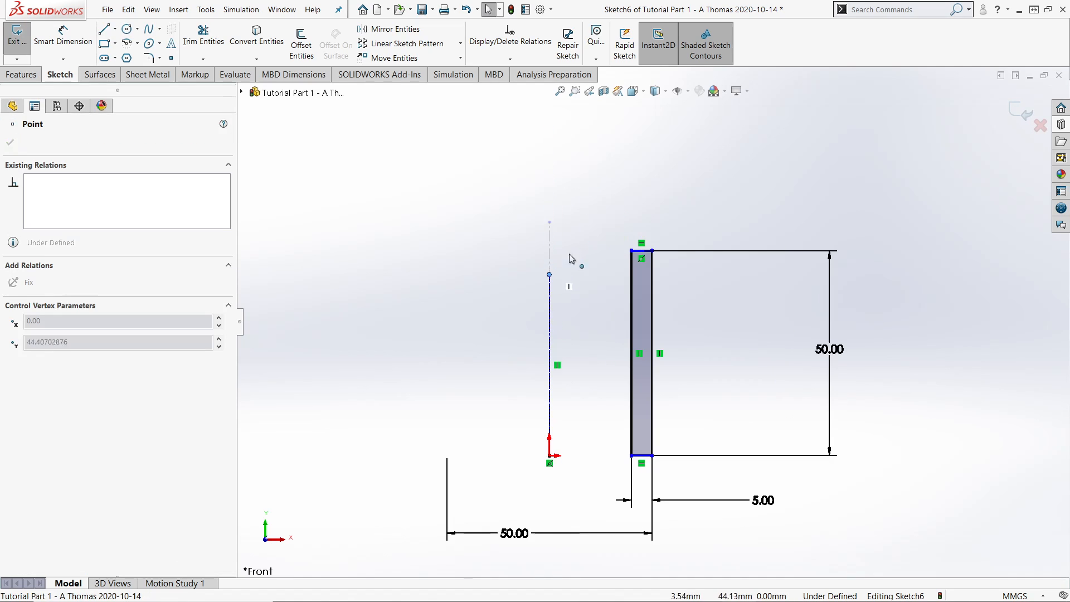
{"action": "left_click_drag", "start_coordinate": [604, 127], "coordinate": [595, 174]}
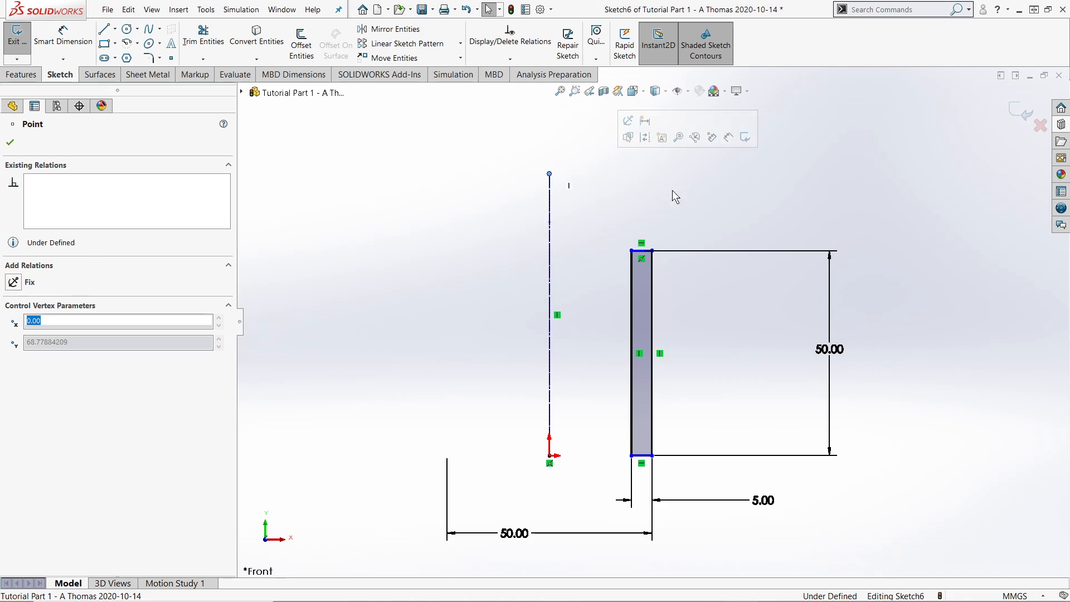
Sketch a circle of about 16 mm radius near the rectangle's upper end and convert it to construction geometry
{"action": "left_click", "coordinate": [660, 191]}
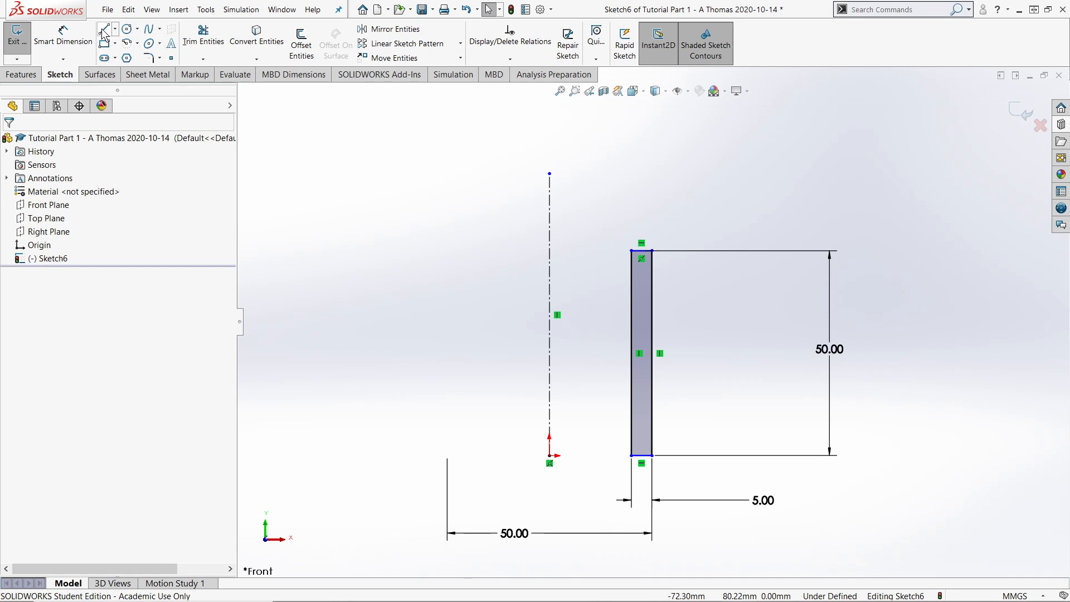
{"action": "left_click", "coordinate": [127, 29]}
{"action": "left_click", "coordinate": [763, 185]}
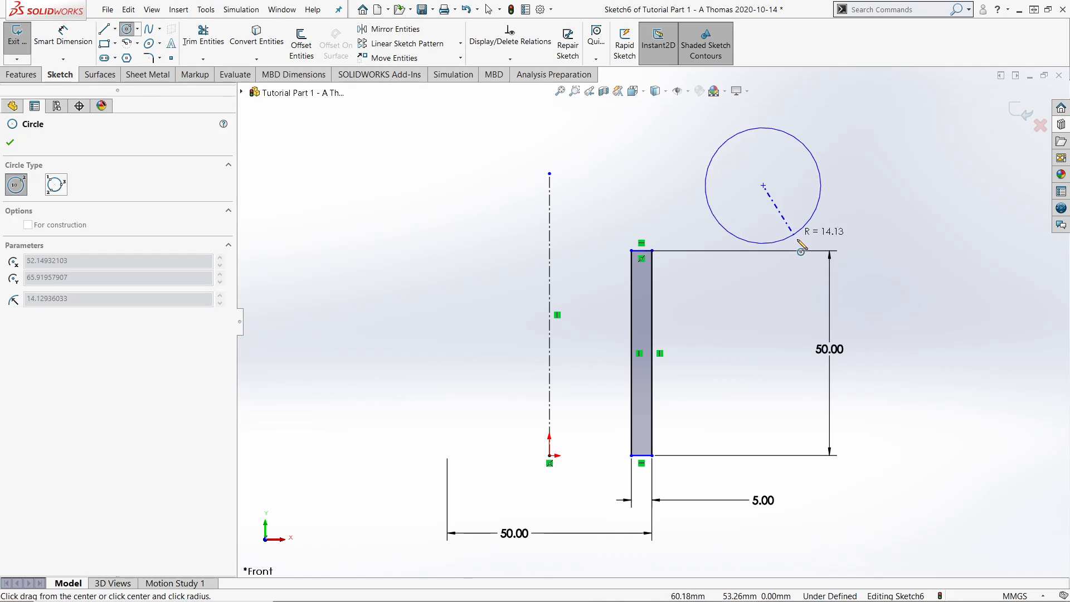
{"action": "left_click", "coordinate": [798, 245]}
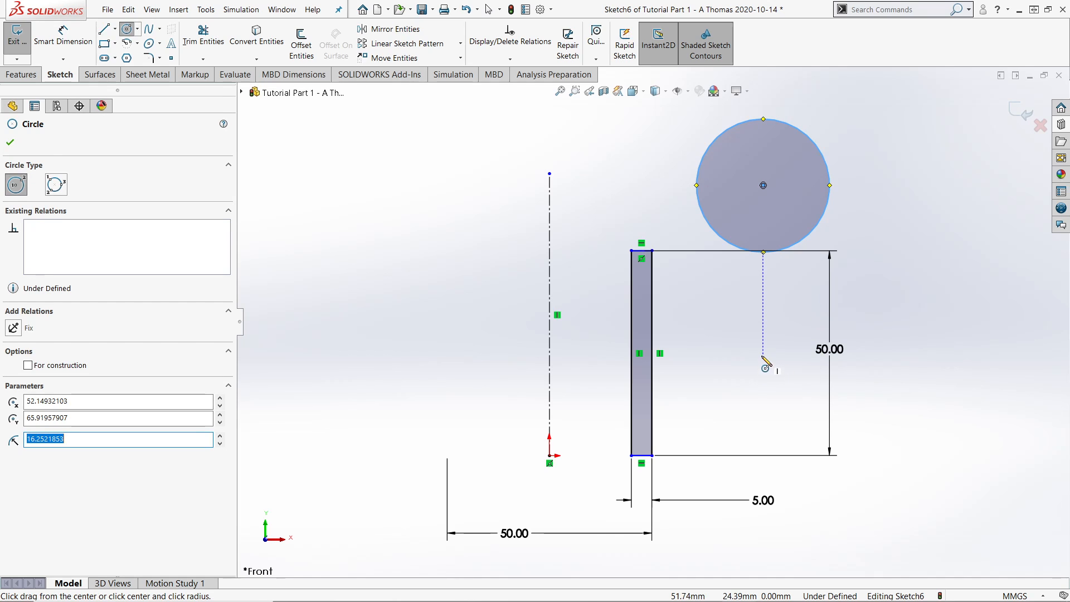
{"action": "key", "text": "Escape"}
{"action": "left_click_drag", "start_coordinate": [762, 209], "coordinate": [755, 224]}
{"action": "left_click", "coordinate": [720, 167]}
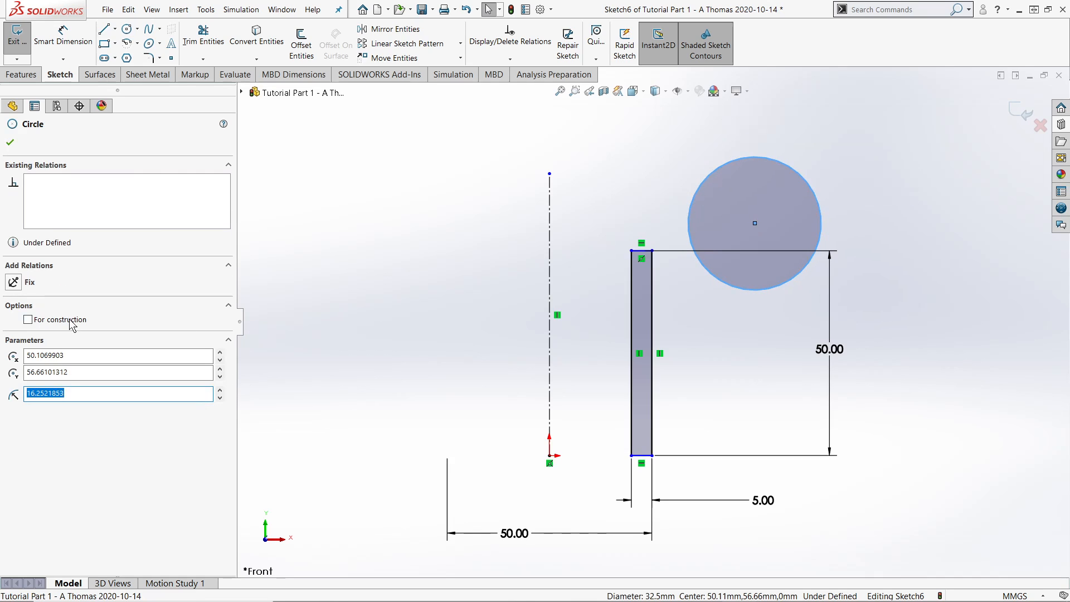
{"action": "left_click", "coordinate": [27, 320]}
{"action": "left_click", "coordinate": [841, 146]}
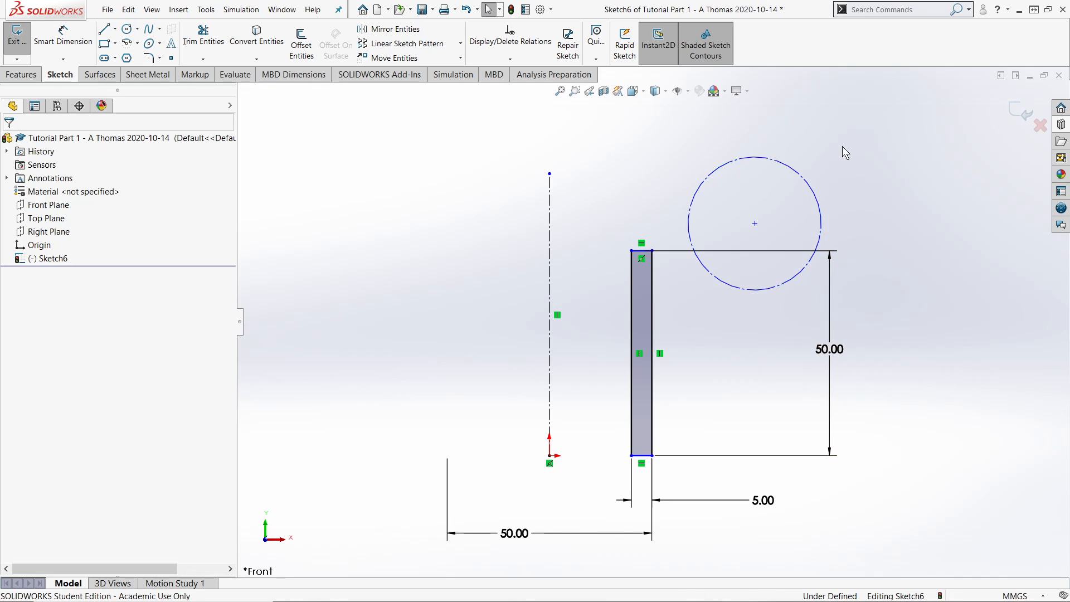
Move the construction circle's center onto the centerline's top endpoint and set its diameter to 30 mm
{"action": "left_click_drag", "start_coordinate": [755, 224], "coordinate": [711, 174]}
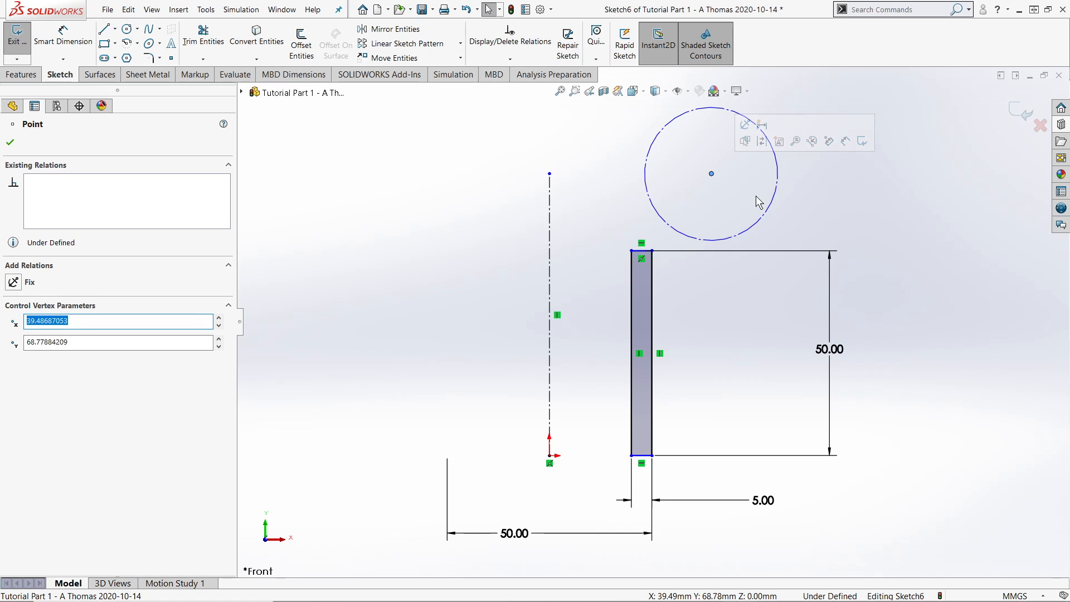
{"action": "left_click_drag", "start_coordinate": [714, 175], "coordinate": [549, 174]}
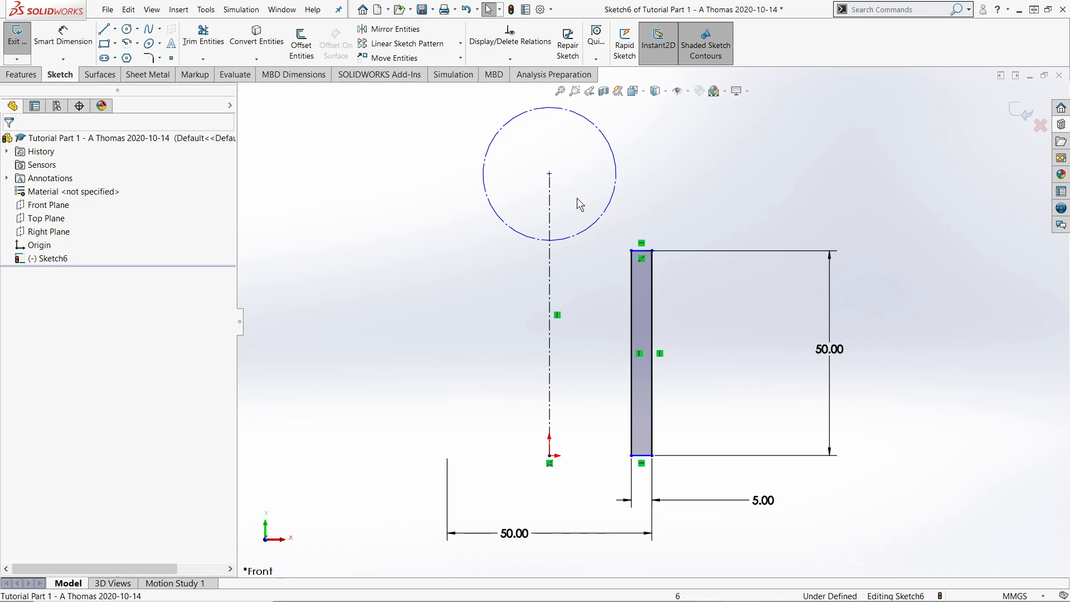
{"action": "left_click", "coordinate": [63, 35]}
{"action": "left_click", "coordinate": [616, 162]}
{"action": "left_click", "coordinate": [723, 174]}
{"action": "type", "text": "30"}
{"action": "key", "text": "Return"}
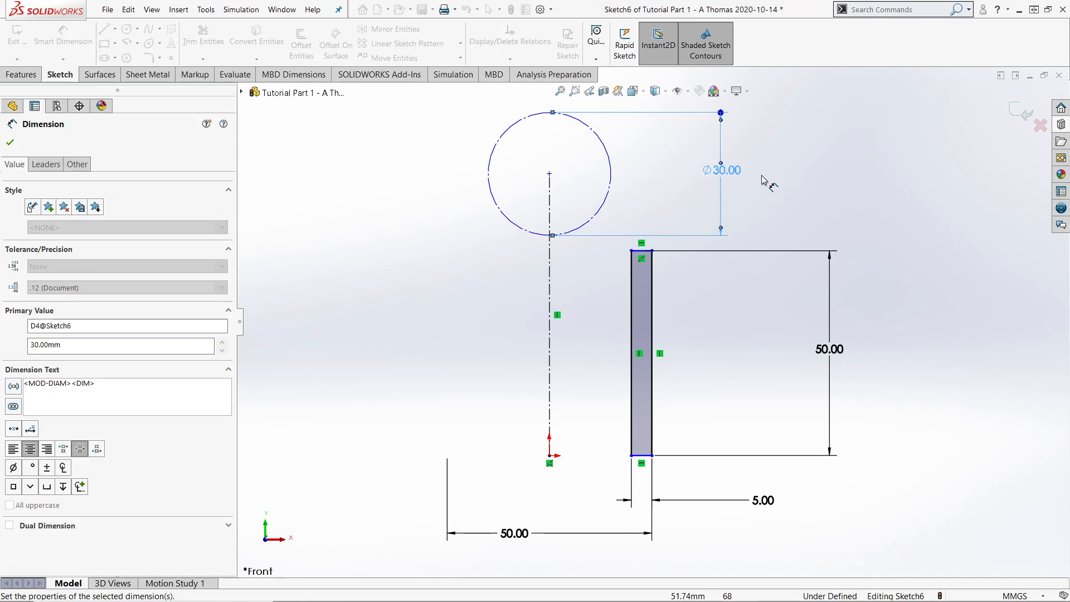
{"action": "key", "text": "Escape"}
Dimension the circle's center 70 mm vertically from the origin
{"action": "left_click", "coordinate": [70, 42]}
{"action": "left_click", "coordinate": [550, 173]}
{"action": "left_click", "coordinate": [550, 455]}
{"action": "left_click", "coordinate": [474, 303]}
{"action": "type", "text": "70"}
{"action": "key", "text": "Return"}
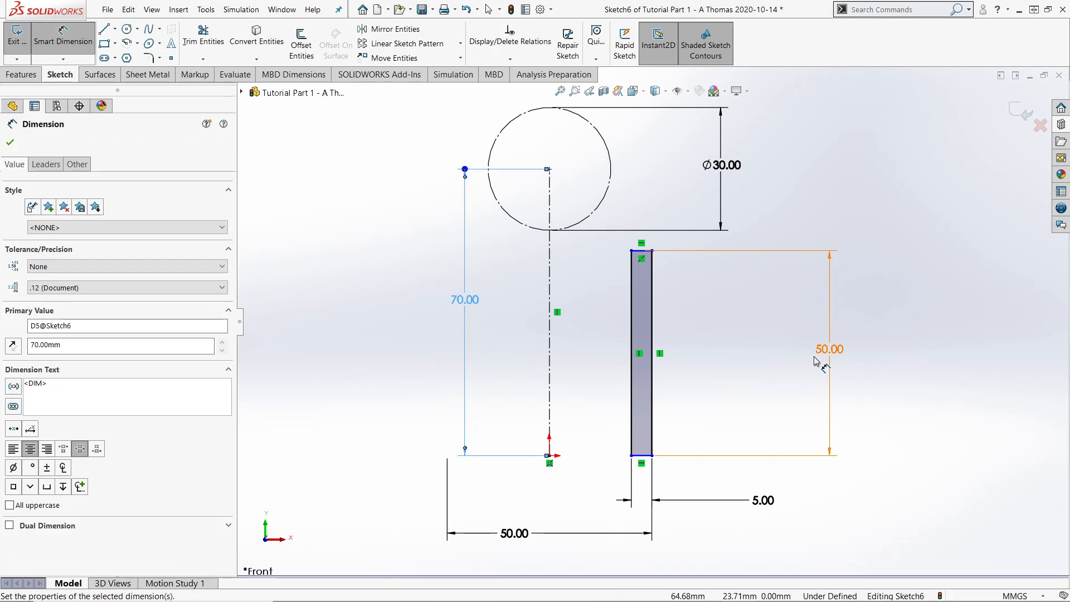
{"action": "key", "text": "Escape"}
{"action": "key", "text": "Escape"}
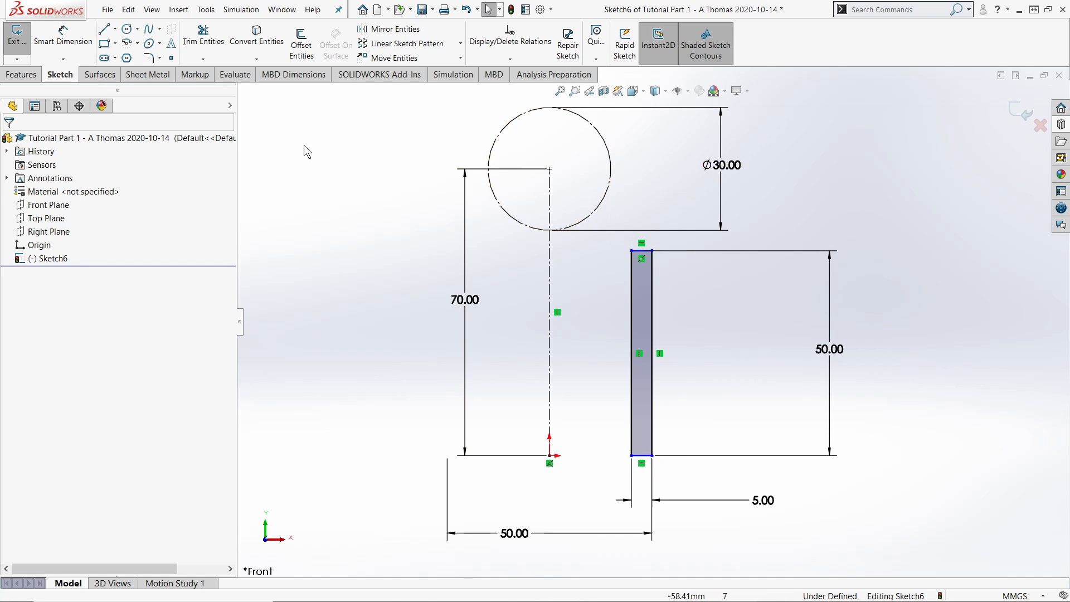
Delete the rectangle's 50 mm height dimension
{"action": "left_click", "coordinate": [128, 29]}
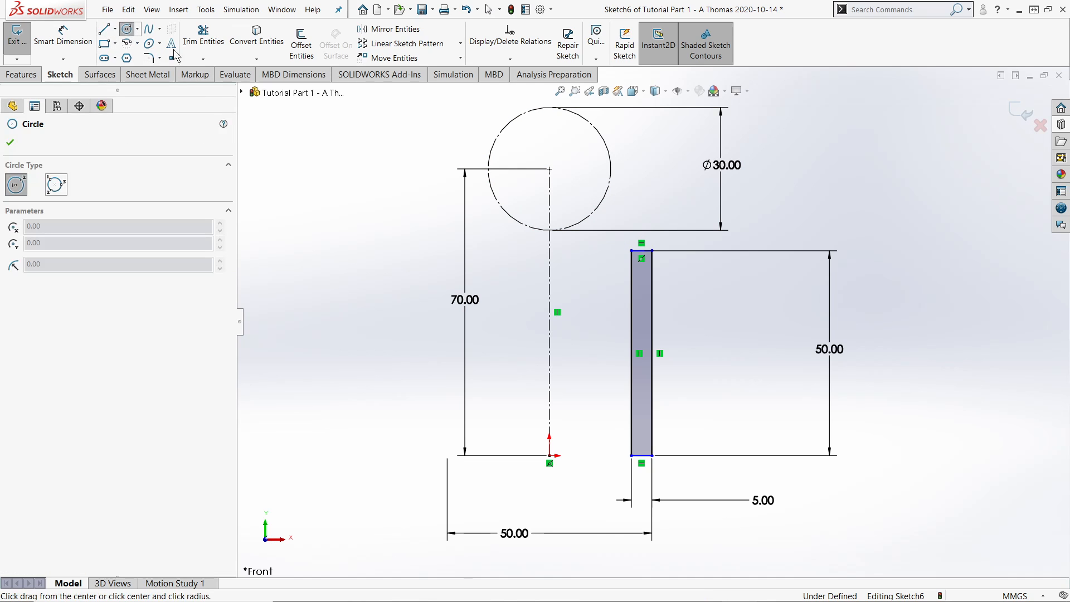
{"action": "key", "text": "Escape"}
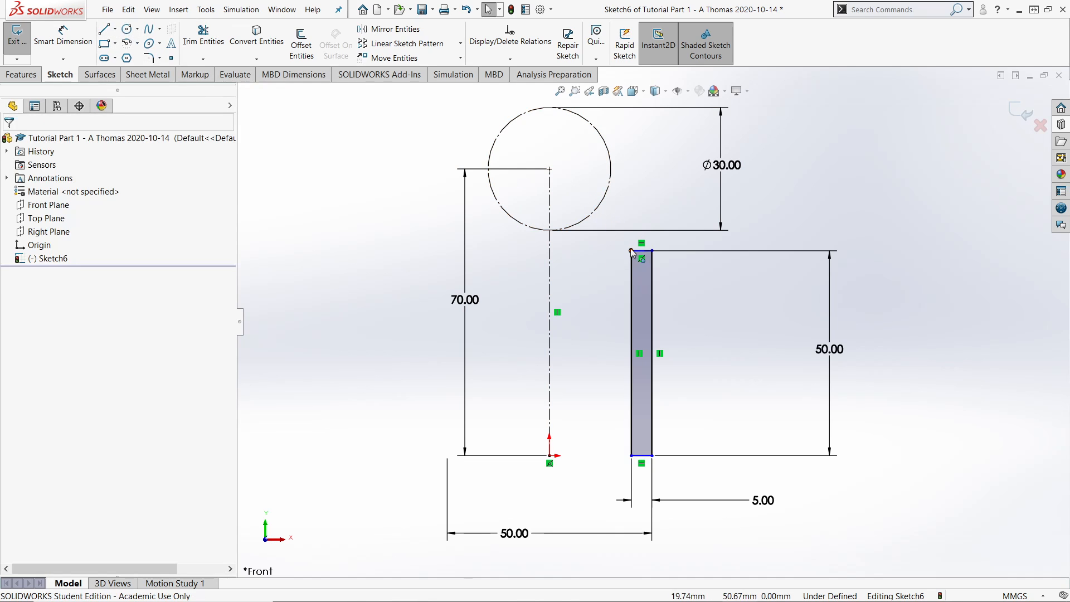
{"action": "left_click", "coordinate": [834, 329]}
{"action": "key", "text": "Delete"}
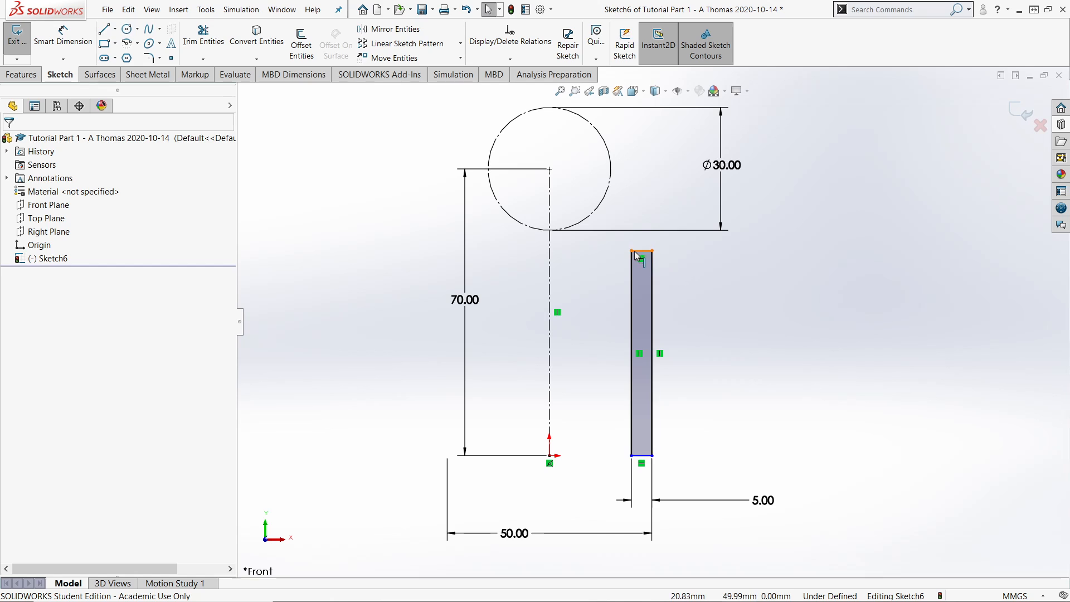
Stretch the rectangle's top edge up to about 60 mm and set its inner top corner 25 mm from the circle's center
{"action": "left_click_drag", "start_coordinate": [635, 255], "coordinate": [631, 208]}
{"action": "left_click", "coordinate": [75, 46]}
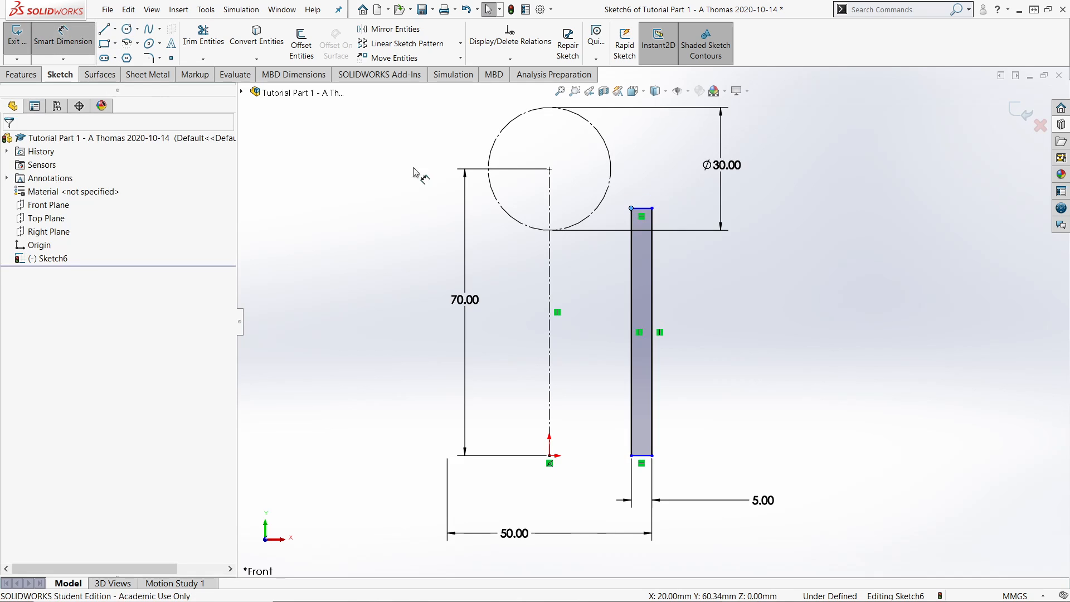
{"action": "left_click", "coordinate": [605, 197]}
{"action": "left_click", "coordinate": [631, 208]}
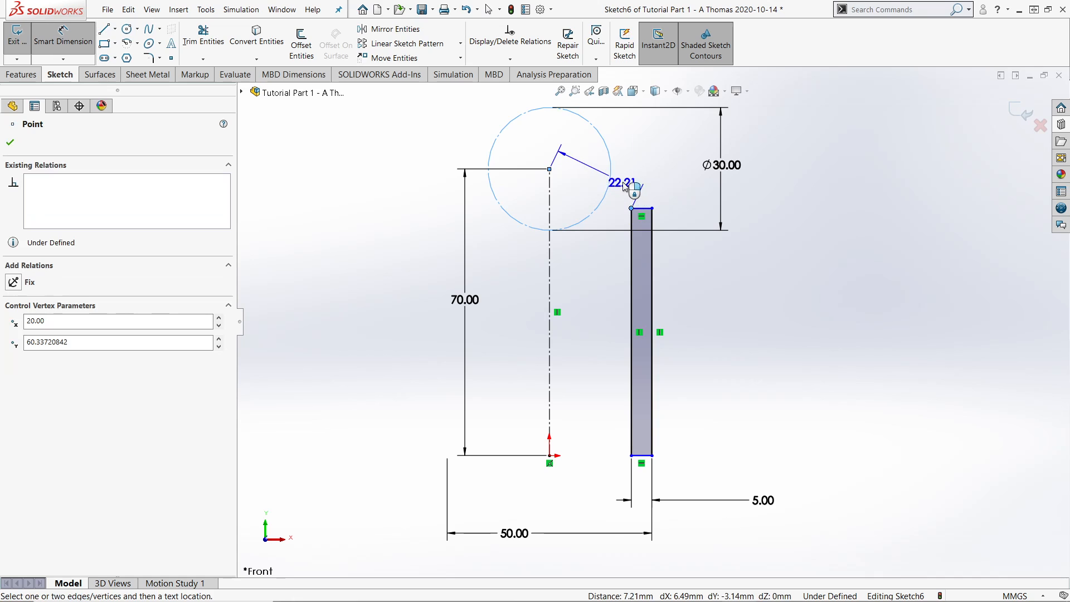
{"action": "left_click", "coordinate": [626, 174]}
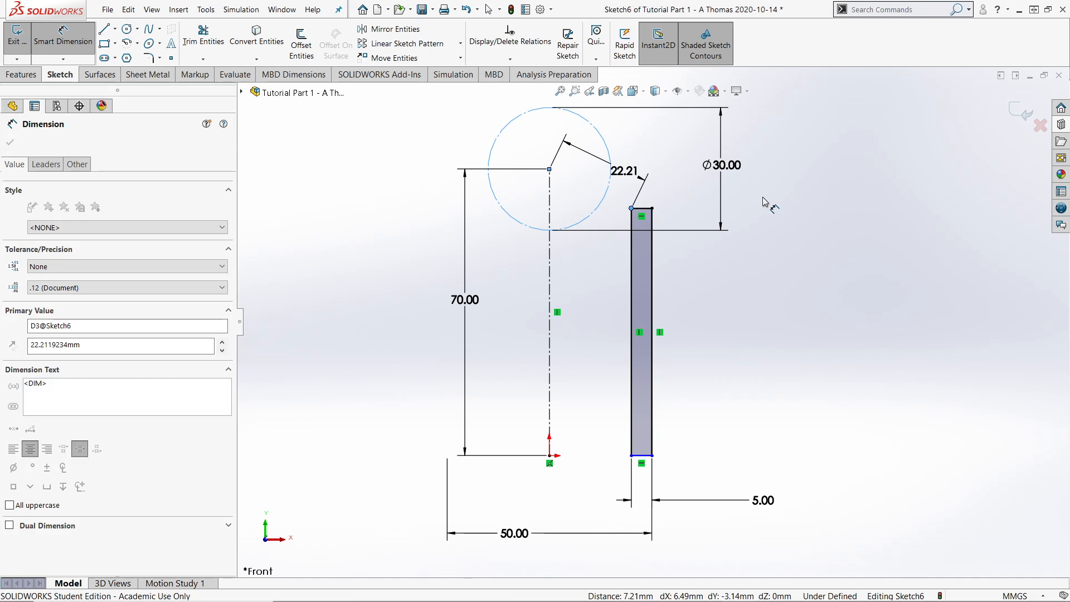
{"action": "type", "text": "25"}
{"action": "key", "text": "Return"}
{"action": "key", "text": "Escape"}
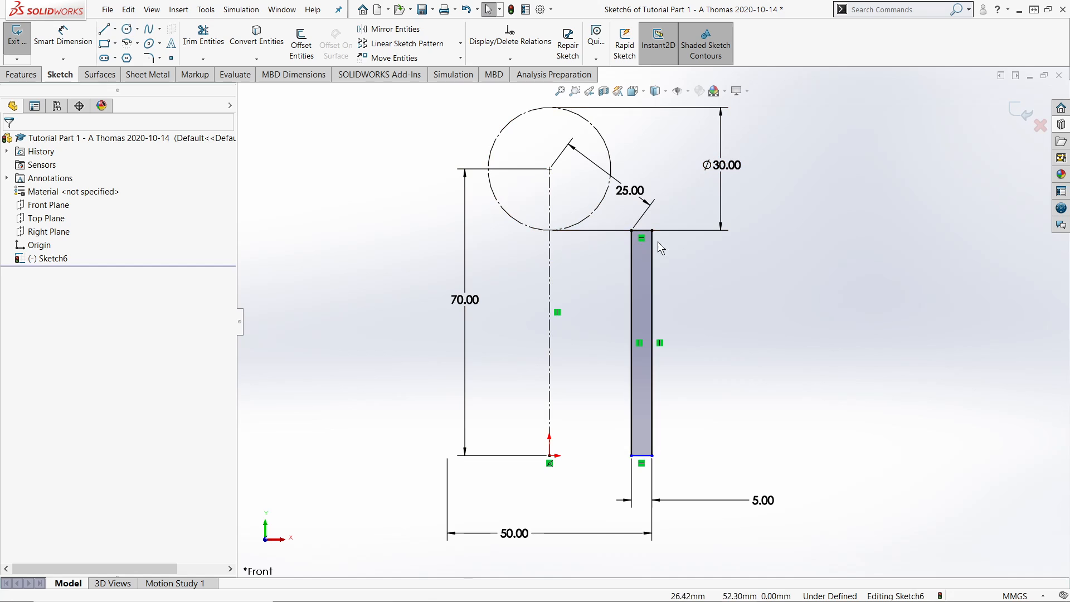
Delete the 25 mm dimension between the circle's center and the rectangle's inner top corner
{"action": "left_click", "coordinate": [632, 230]}
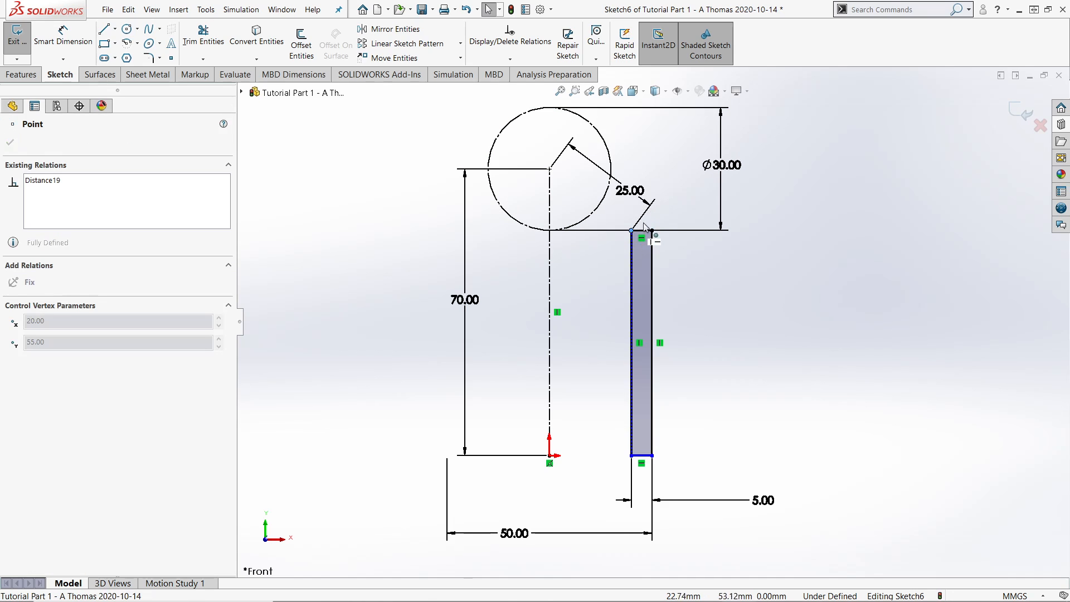
{"action": "left_click", "coordinate": [714, 307]}
{"action": "left_click", "coordinate": [630, 190]}
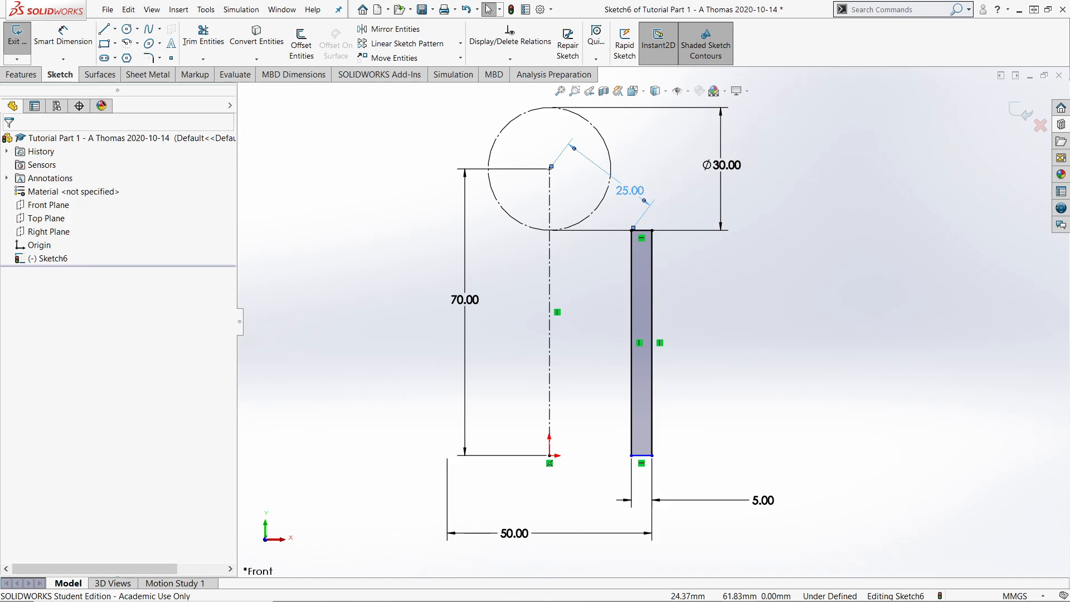
{"action": "key", "text": "Delete"}
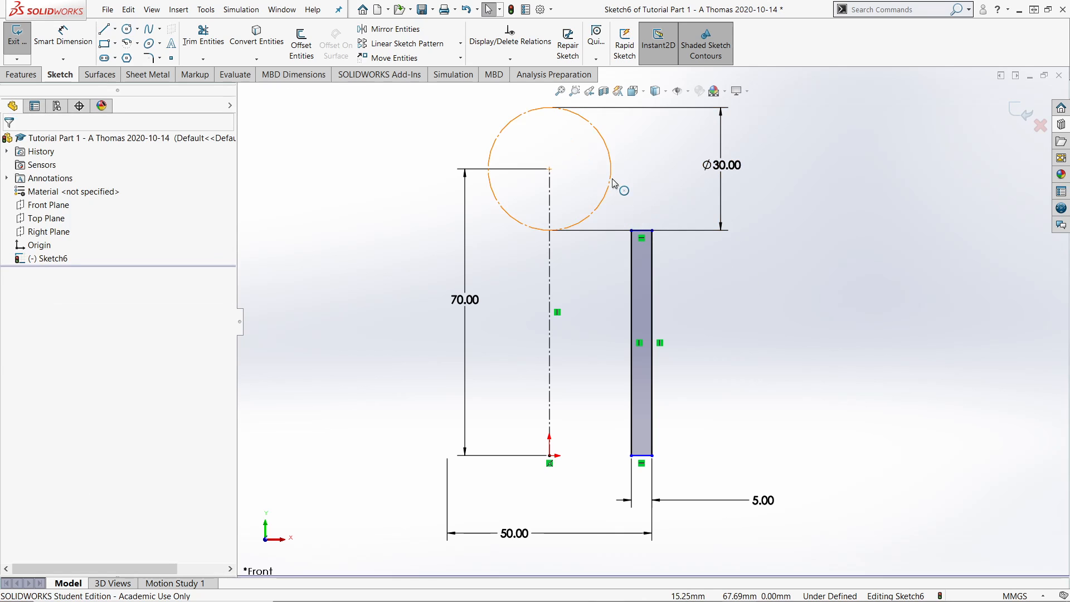
Delete the construction circle and the 70 mm vertical dimension from the origin
{"action": "left_click", "coordinate": [708, 225]}
{"action": "key", "text": "Delete"}
{"action": "left_click", "coordinate": [460, 373]}
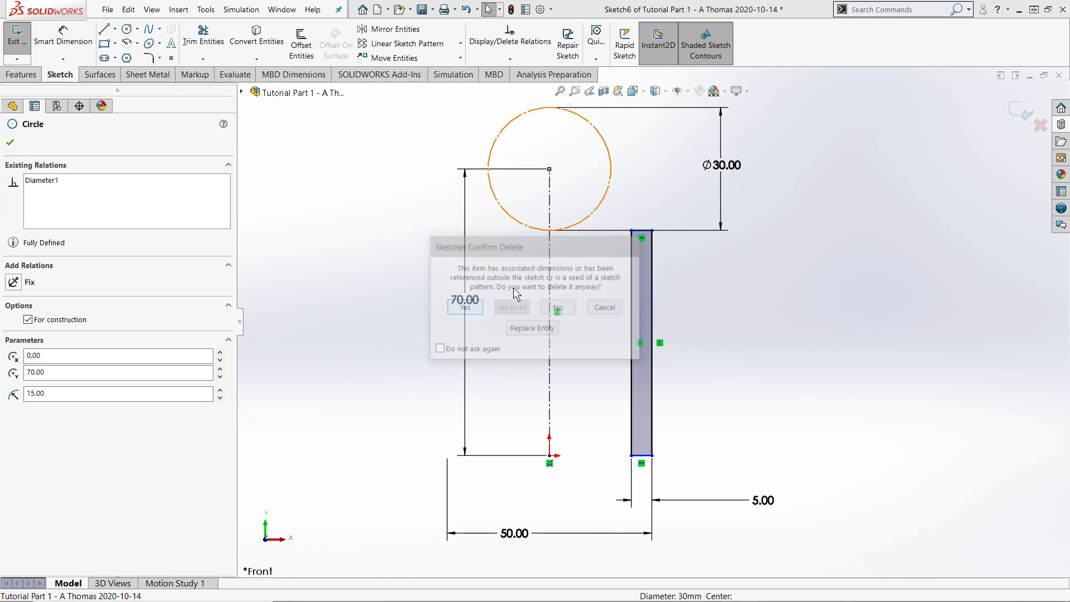
{"action": "left_click", "coordinate": [465, 271]}
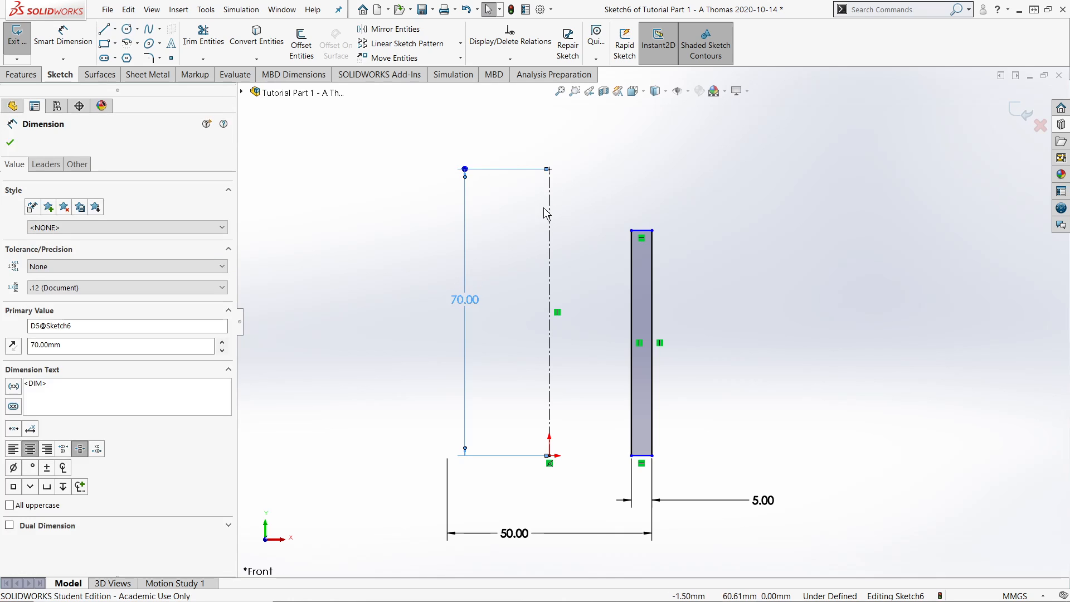
{"action": "key", "text": "Delete"}
Lengthen the centerline to about 82 mm by its top endpoint and shorten it again to slightly above the rectangle
{"action": "left_click_drag", "start_coordinate": [549, 177], "coordinate": [697, 142]}
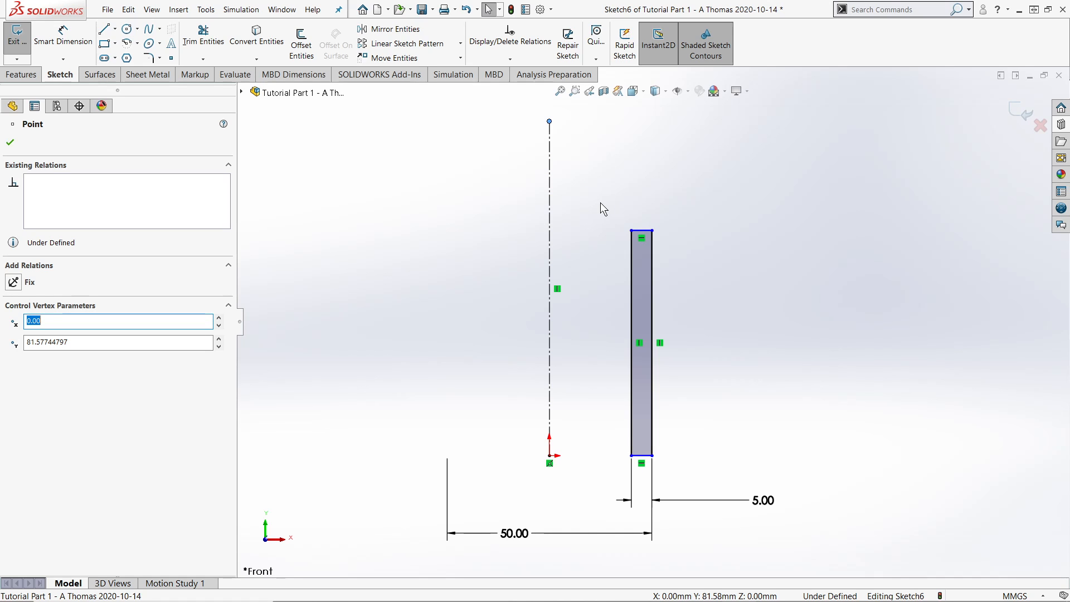
{"action": "left_click_drag", "start_coordinate": [550, 127], "coordinate": [587, 165]}
{"action": "left_click", "coordinate": [777, 188]}
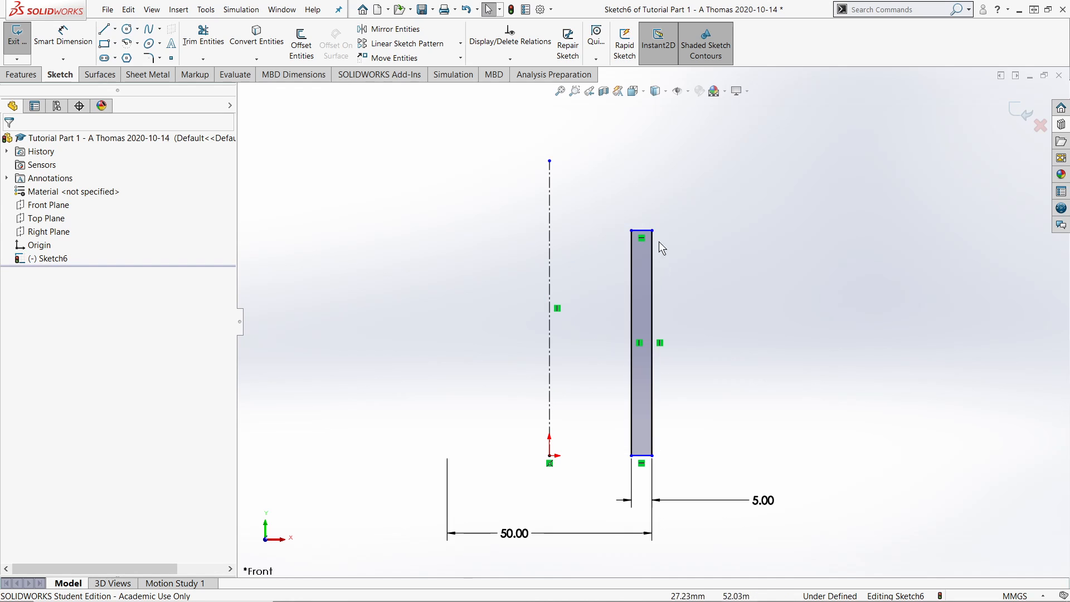
Reposition the rectangle's bottom and top edges so its vertical sides are about 49 mm long and it sits above the origin
{"action": "scroll", "coordinate": [657, 505], "scroll_direction": "down", "scroll_amount": 1}
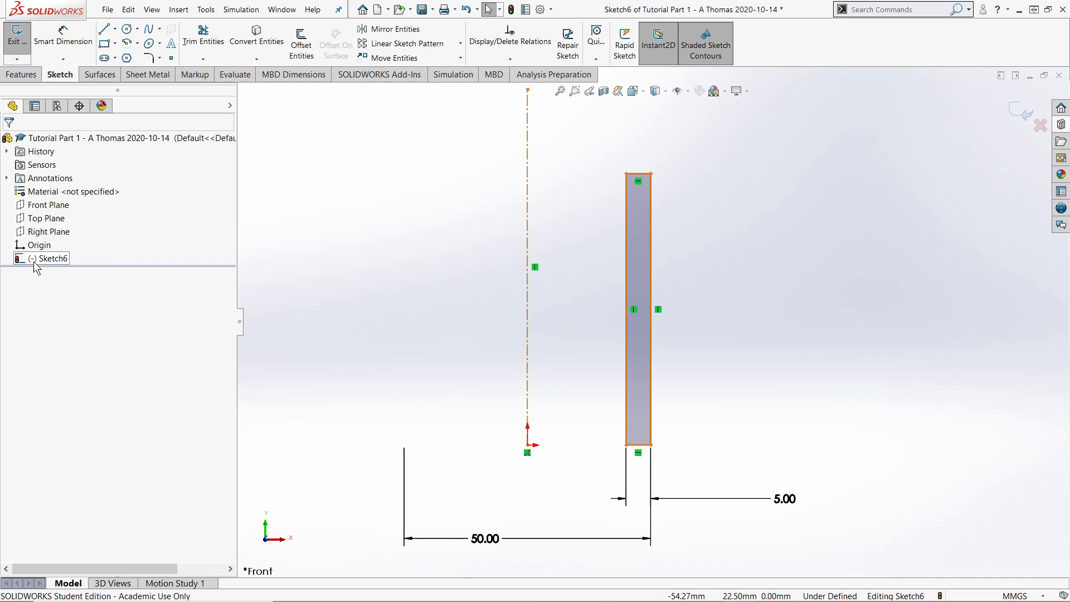
{"action": "left_click_drag", "start_coordinate": [626, 446], "coordinate": [663, 402]}
{"action": "left_click_drag", "start_coordinate": [659, 116], "coordinate": [653, 162]}
{"action": "left_click_drag", "start_coordinate": [651, 199], "coordinate": [661, 235]}
{"action": "left_click_drag", "start_coordinate": [522, 263], "coordinate": [520, 269]}
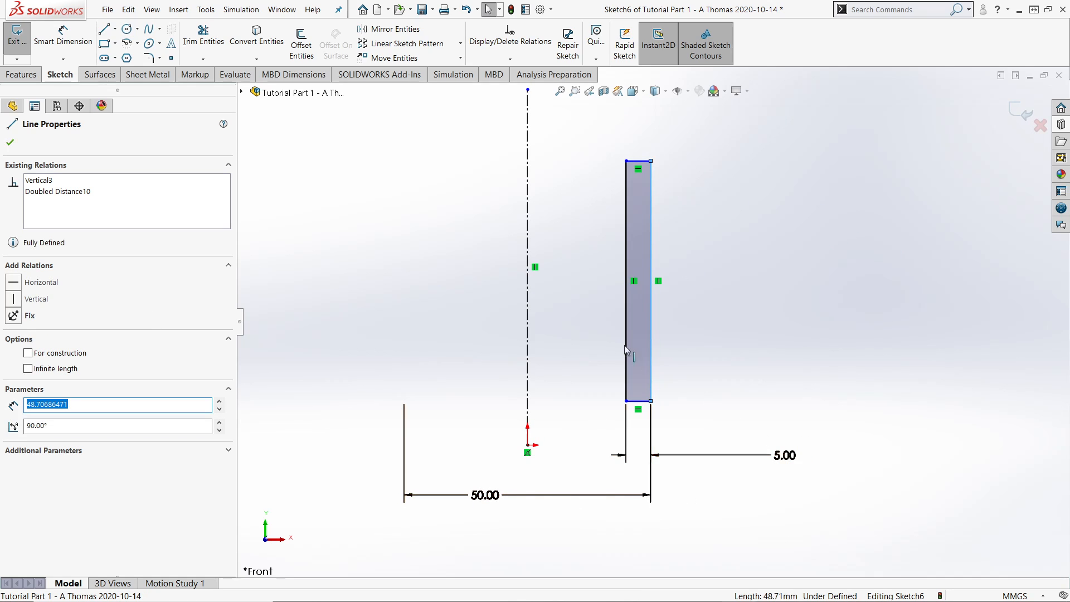
{"action": "left_click", "coordinate": [730, 340]}
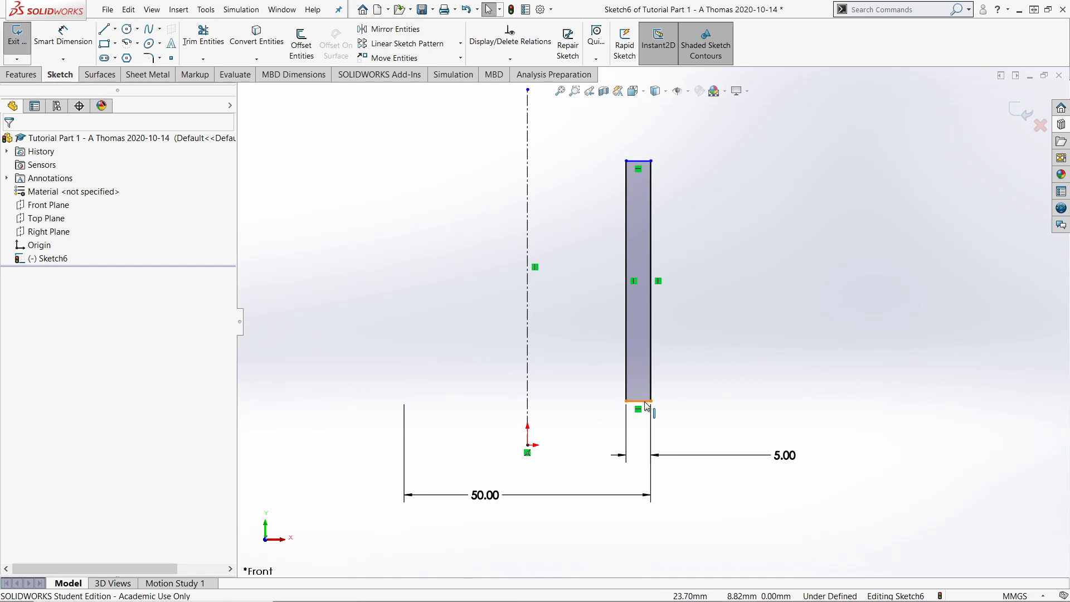
Raise the rectangle's bottom edge to about 20 mm above the origin
{"action": "left_click_drag", "start_coordinate": [638, 401], "coordinate": [650, 366]}
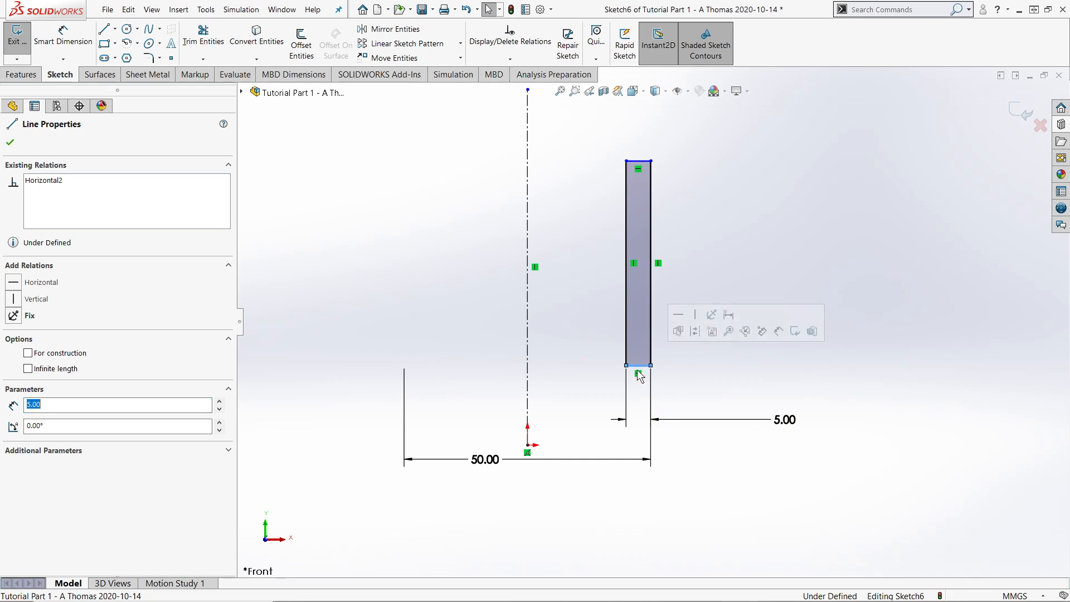
{"action": "left_click", "coordinate": [527, 446], "text": "ctrl"}
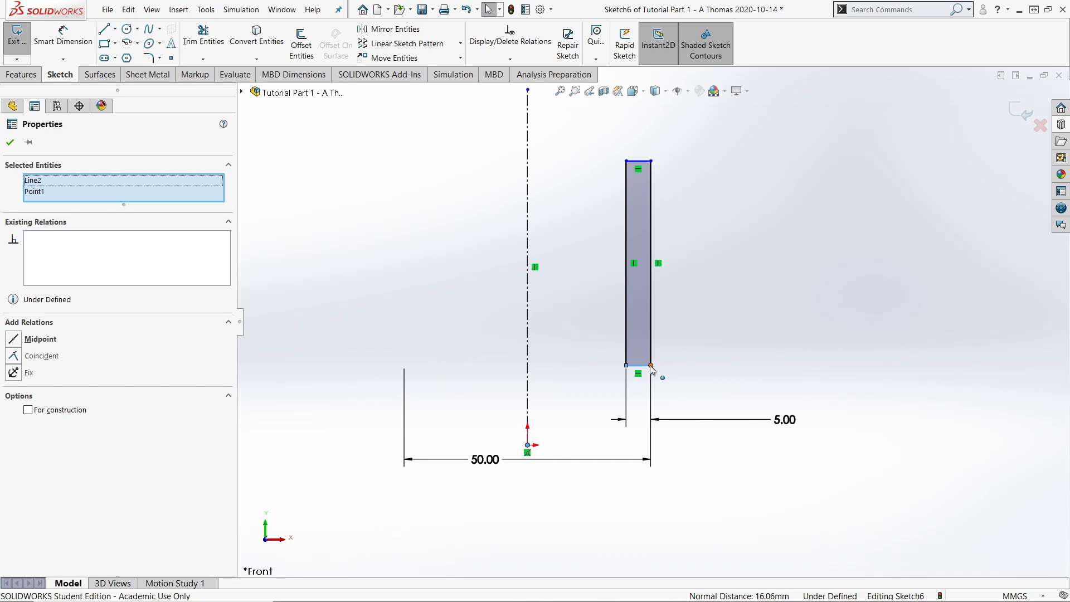
{"action": "left_click", "coordinate": [707, 397]}
{"action": "left_click_drag", "start_coordinate": [641, 365], "coordinate": [651, 346]}
{"action": "left_click", "coordinate": [664, 362]}
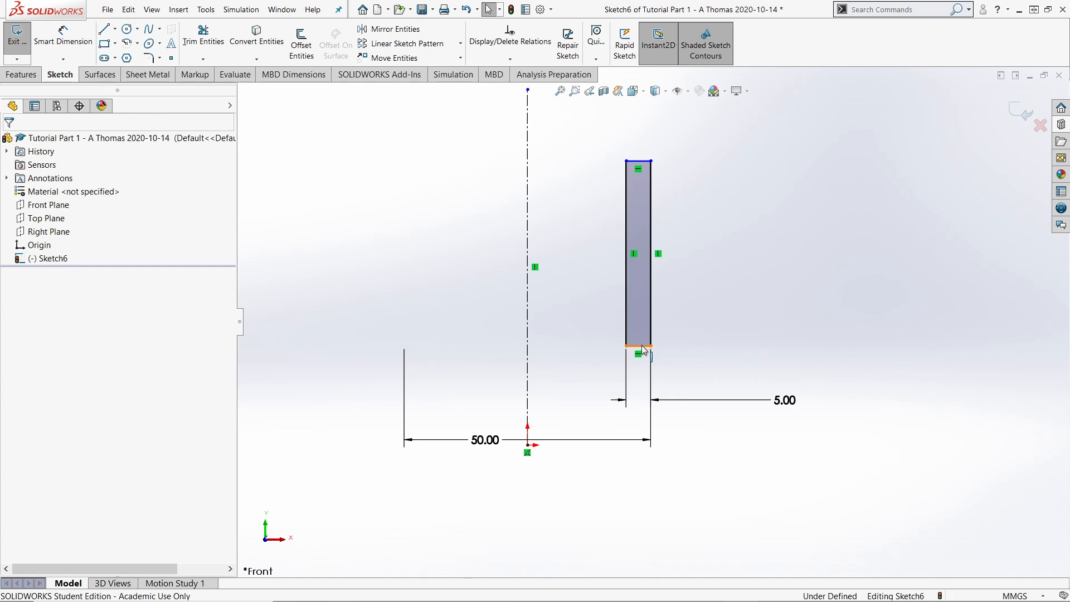
Add a coincident relation between the rectangle's bottom edge and the origin
{"action": "left_click", "coordinate": [641, 346]}
{"action": "left_click", "coordinate": [528, 446], "text": "ctrl"}
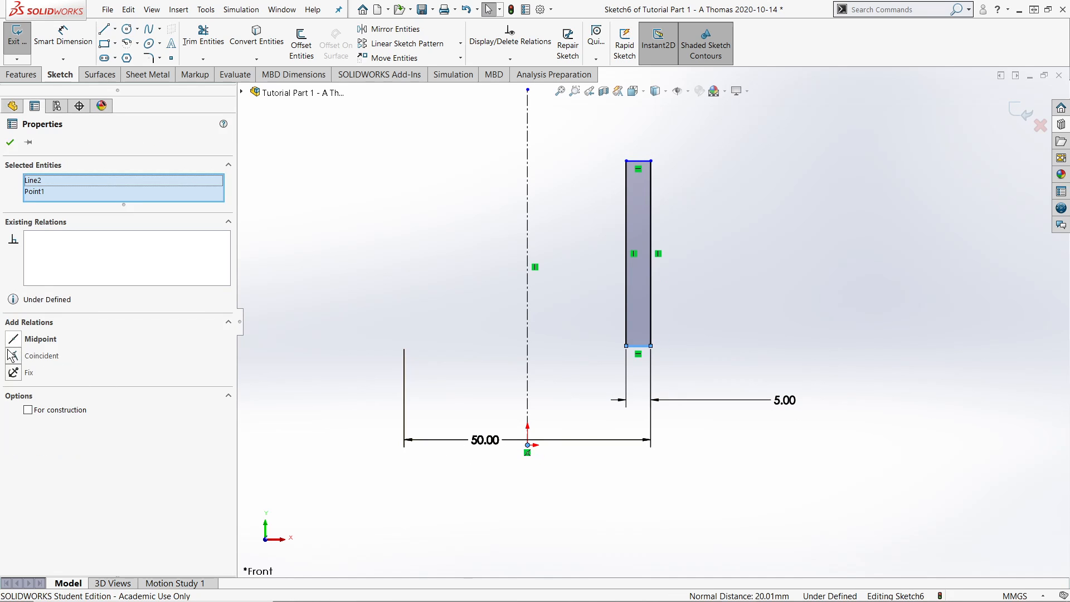
{"action": "left_click", "coordinate": [14, 355]}
{"action": "left_click", "coordinate": [726, 401]}
{"action": "left_click", "coordinate": [644, 446]}
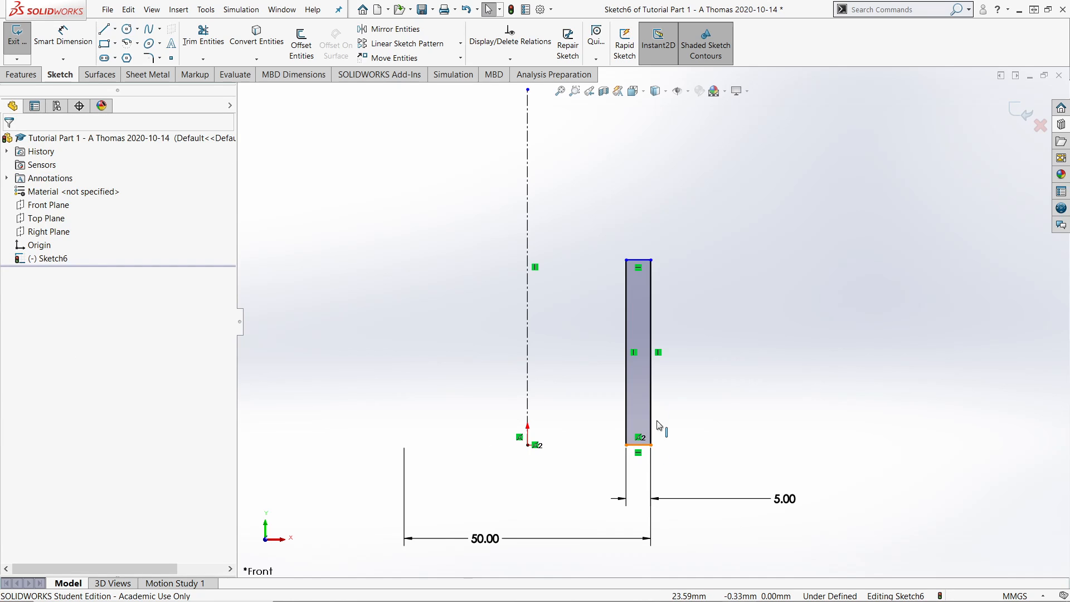
{"action": "left_click", "coordinate": [807, 335]}
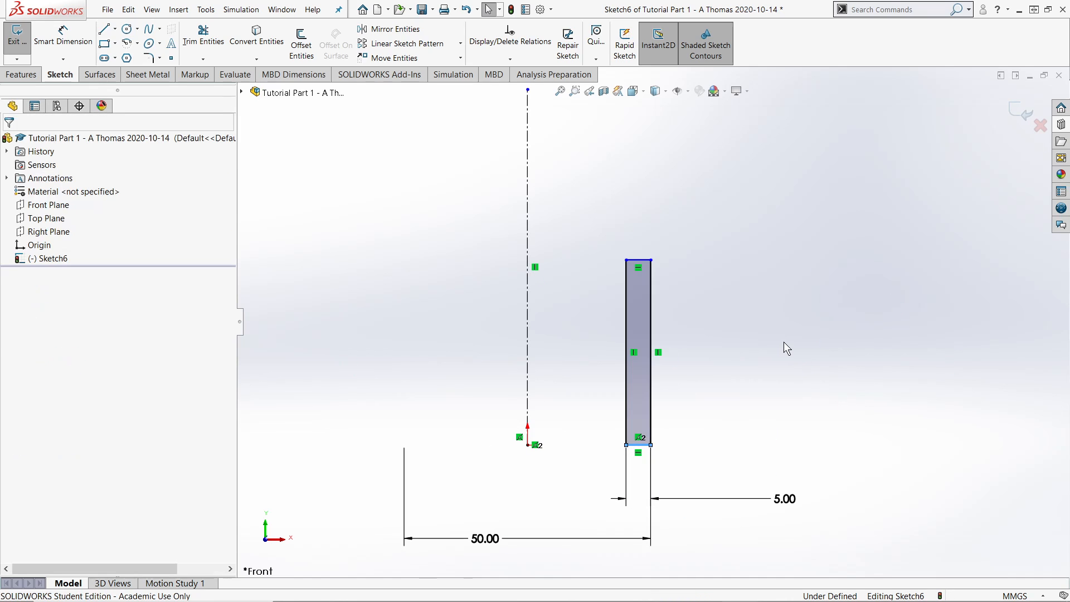
Dimension the rectangle's height between its horizontal edges as 50 mm and try to move its upper outer corner
{"action": "left_click", "coordinate": [88, 54]}
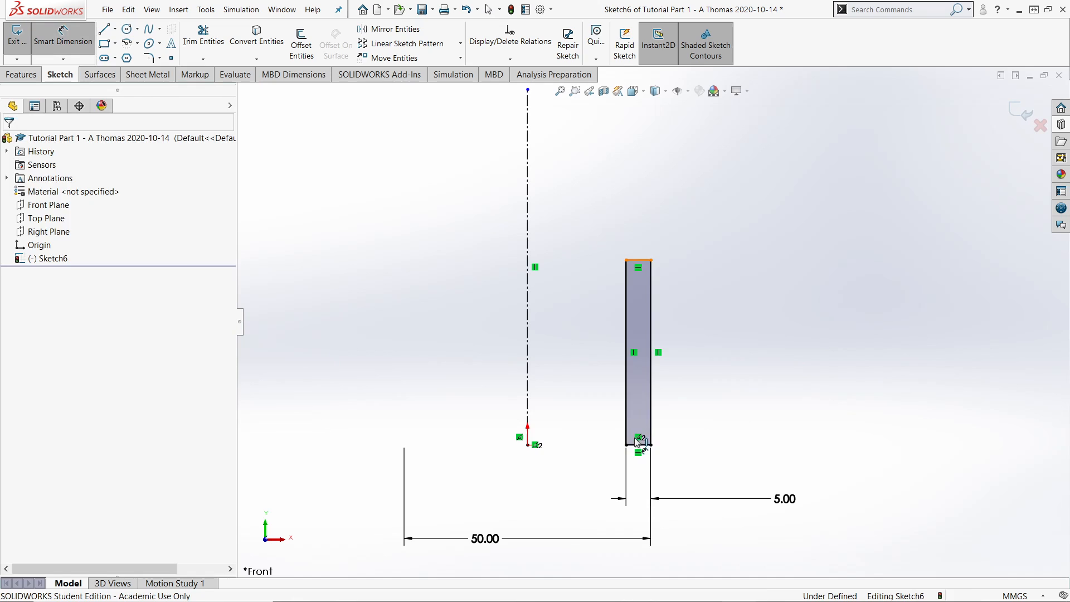
{"action": "left_click", "coordinate": [639, 260]}
{"action": "left_click", "coordinate": [640, 444]}
{"action": "left_click", "coordinate": [837, 363]}
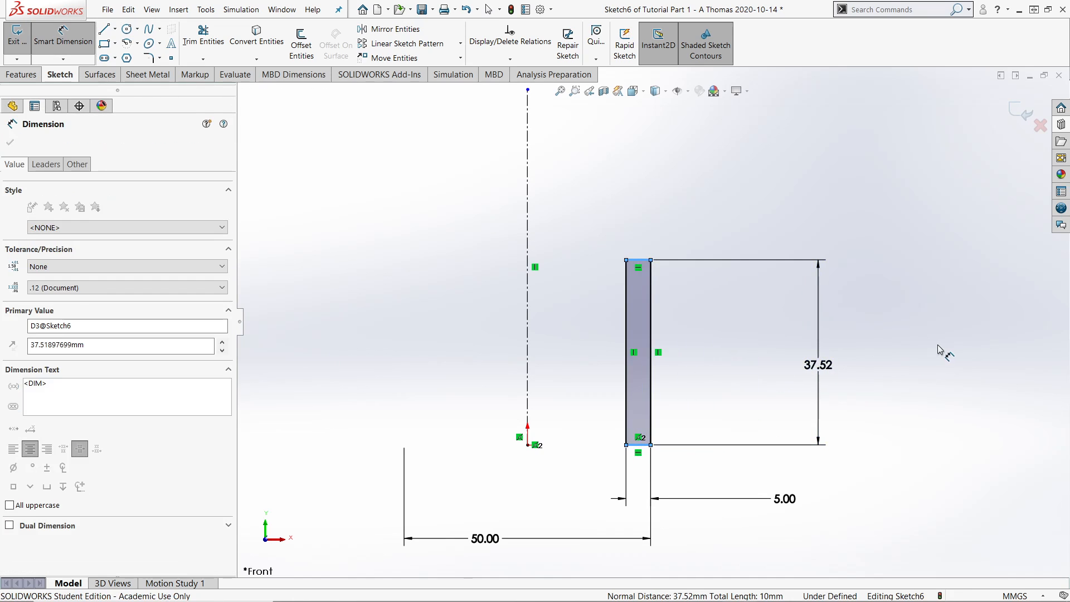
{"action": "type", "text": "50"}
{"action": "key", "text": "Return"}
{"action": "key", "text": "Escape"}
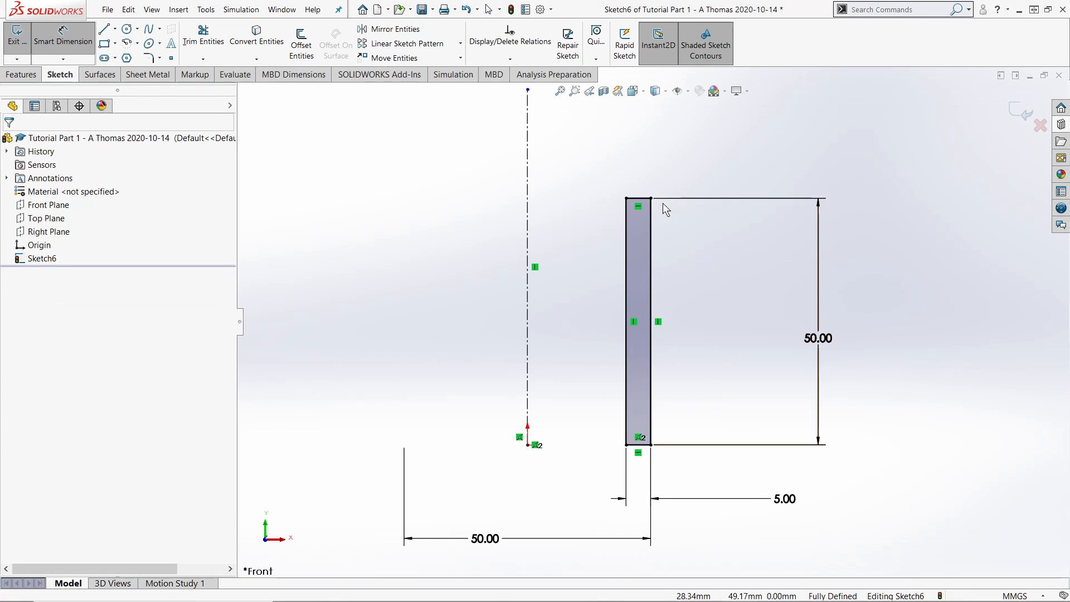
{"action": "left_click_drag", "start_coordinate": [651, 199], "coordinate": [814, 307]}
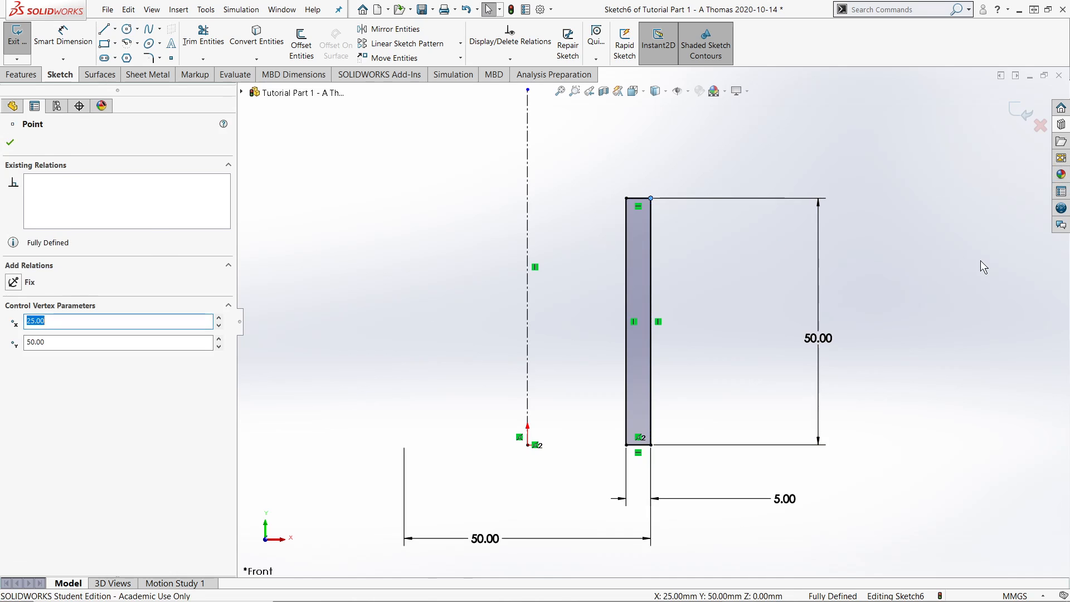
{"action": "left_click", "coordinate": [998, 178]}
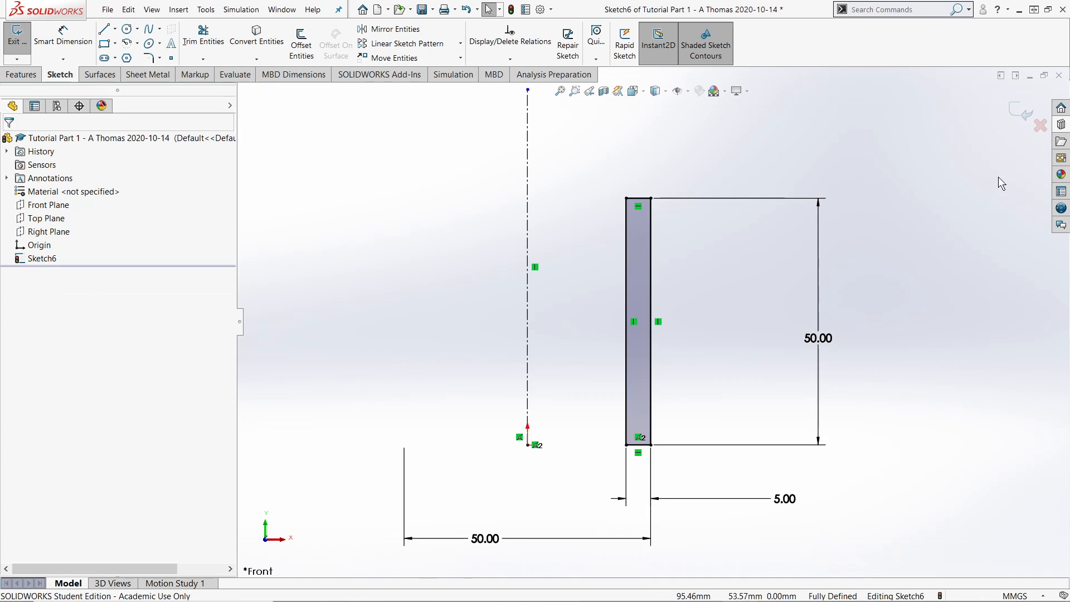
Exit the sketch and start a revolve, trying each of the rectangle's four edges as the axis before selecting the centerline
{"action": "left_click", "coordinate": [1021, 115]}
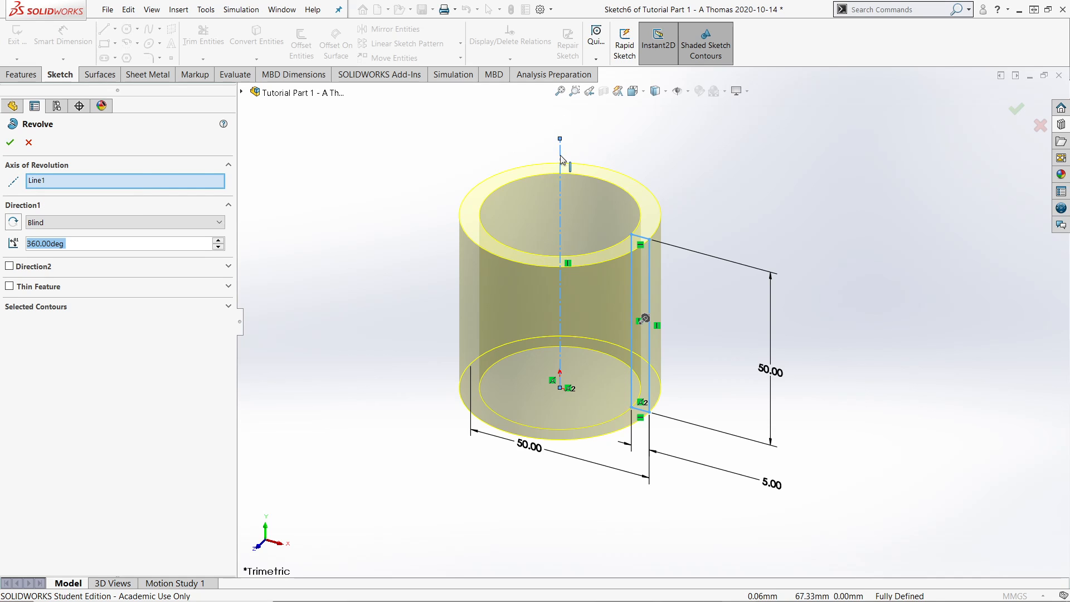
{"action": "left_click", "coordinate": [36, 183]}
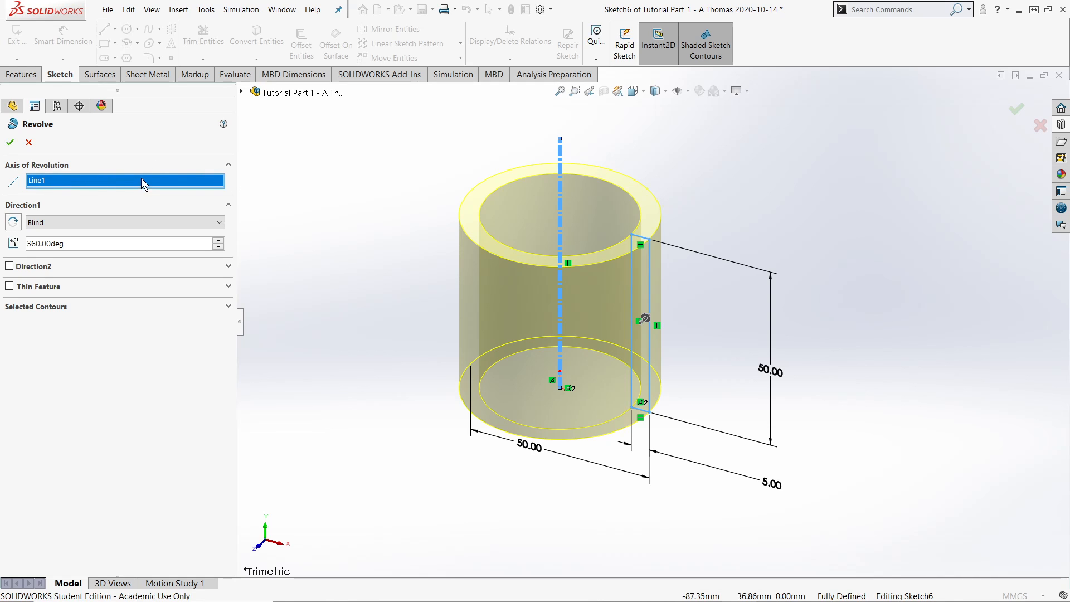
{"action": "key", "text": "Delete"}
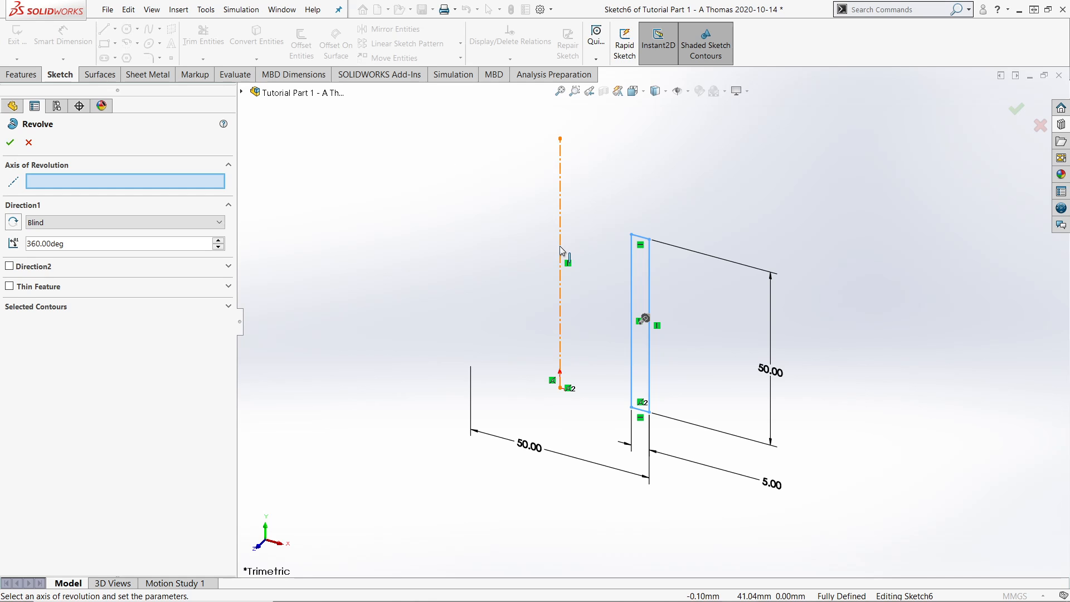
{"action": "left_click", "coordinate": [639, 235]}
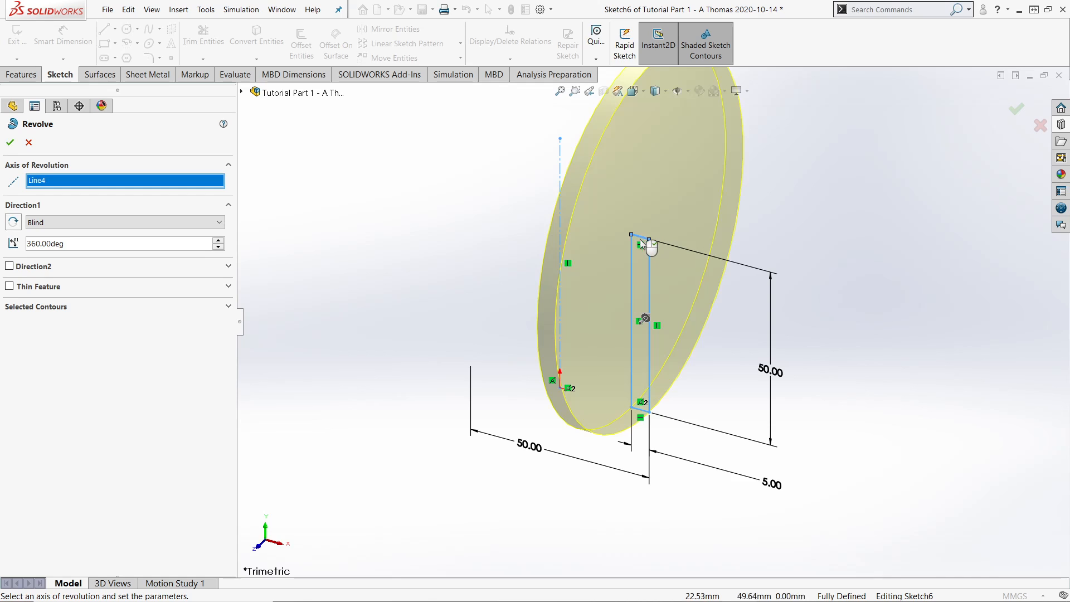
{"action": "left_click", "coordinate": [631, 258]}
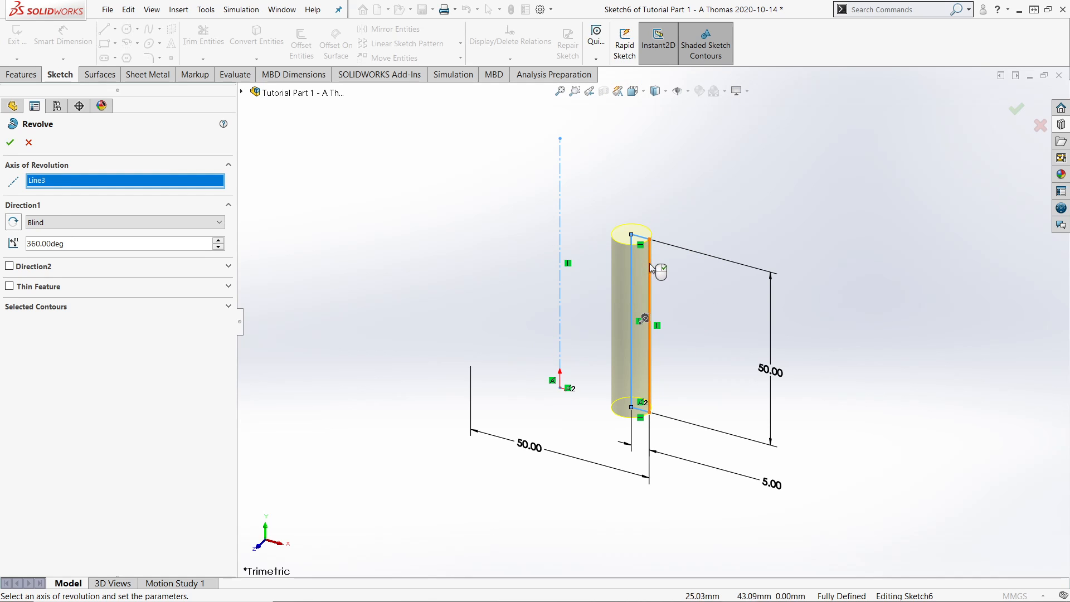
{"action": "left_click", "coordinate": [649, 268]}
{"action": "left_click", "coordinate": [641, 410]}
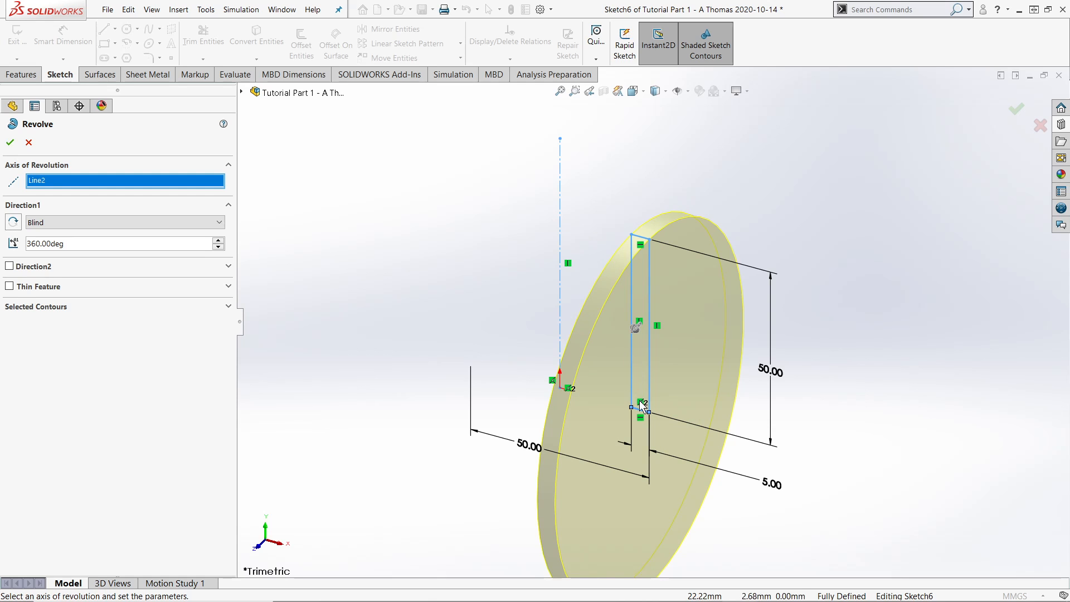
{"action": "left_click", "coordinate": [561, 179]}
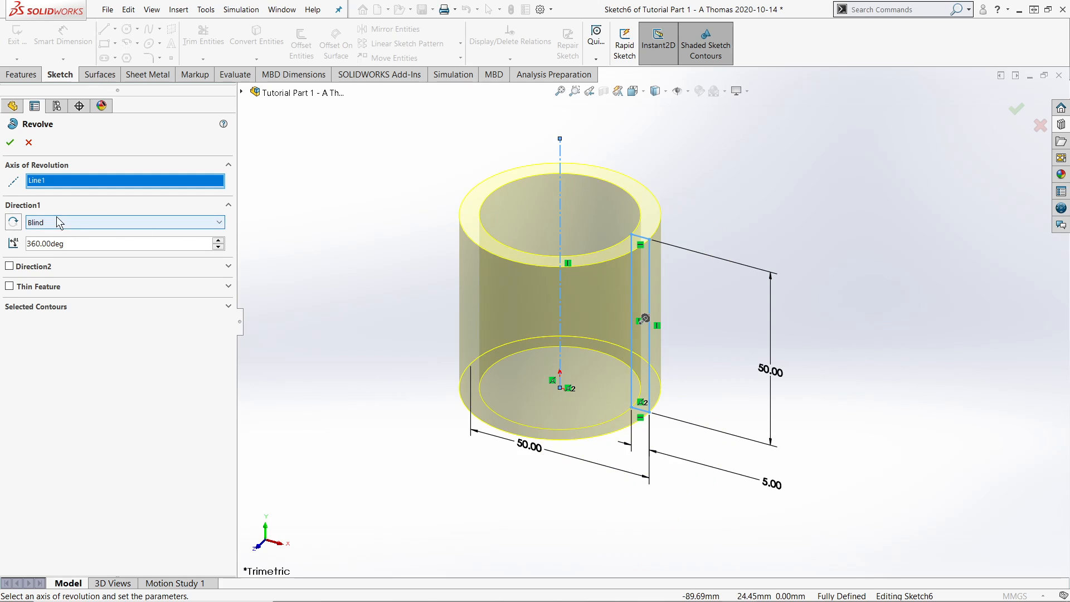
Keep the revolve type as Blind and try a revolve angle of 45 degrees
{"action": "left_click", "coordinate": [37, 224]}
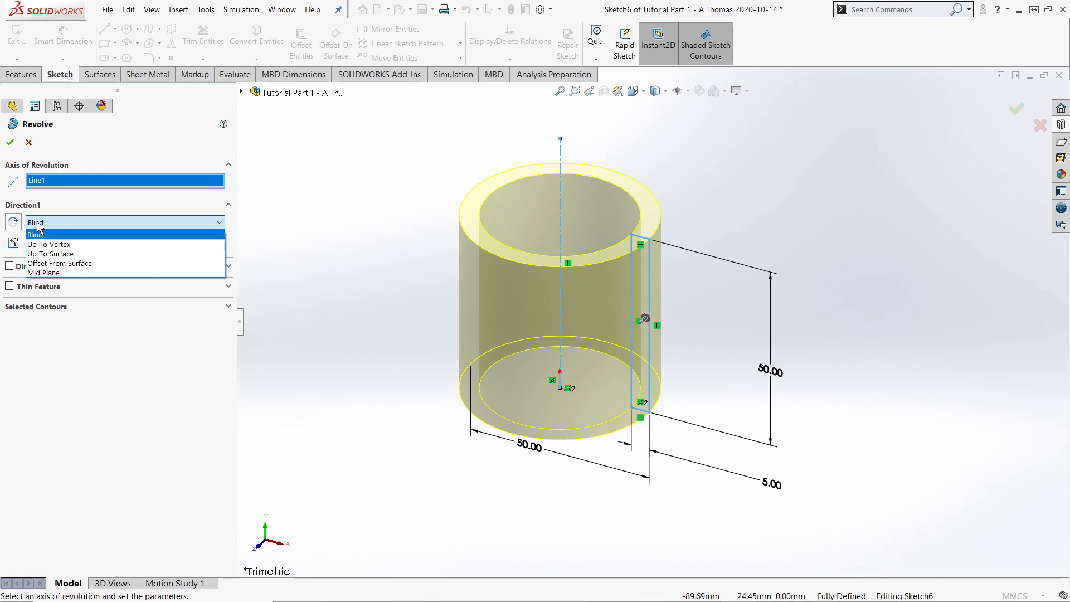
{"action": "left_click", "coordinate": [73, 223]}
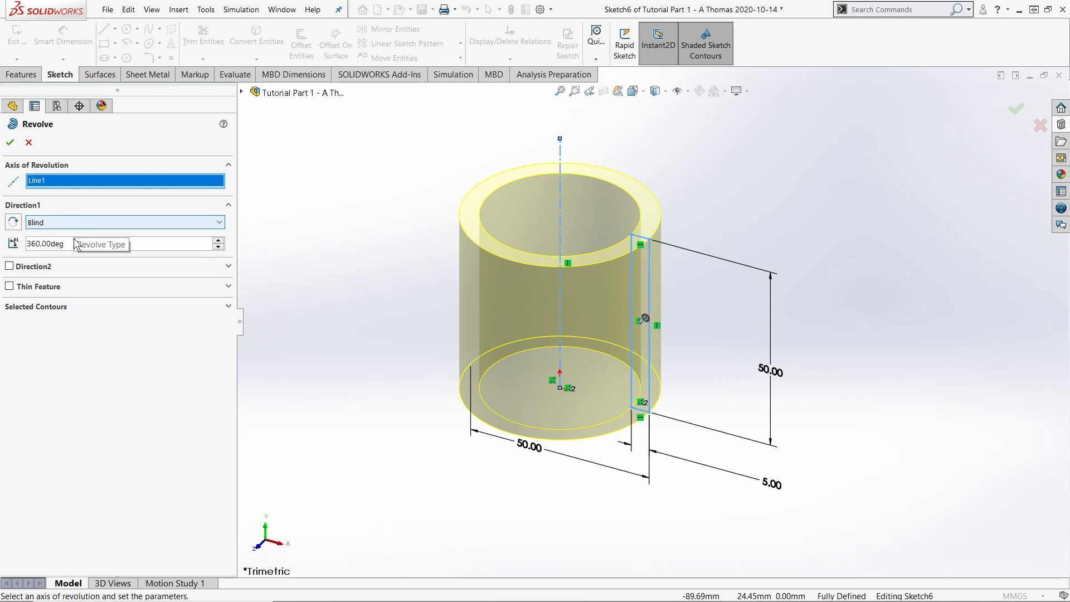
{"action": "left_click", "coordinate": [75, 244]}
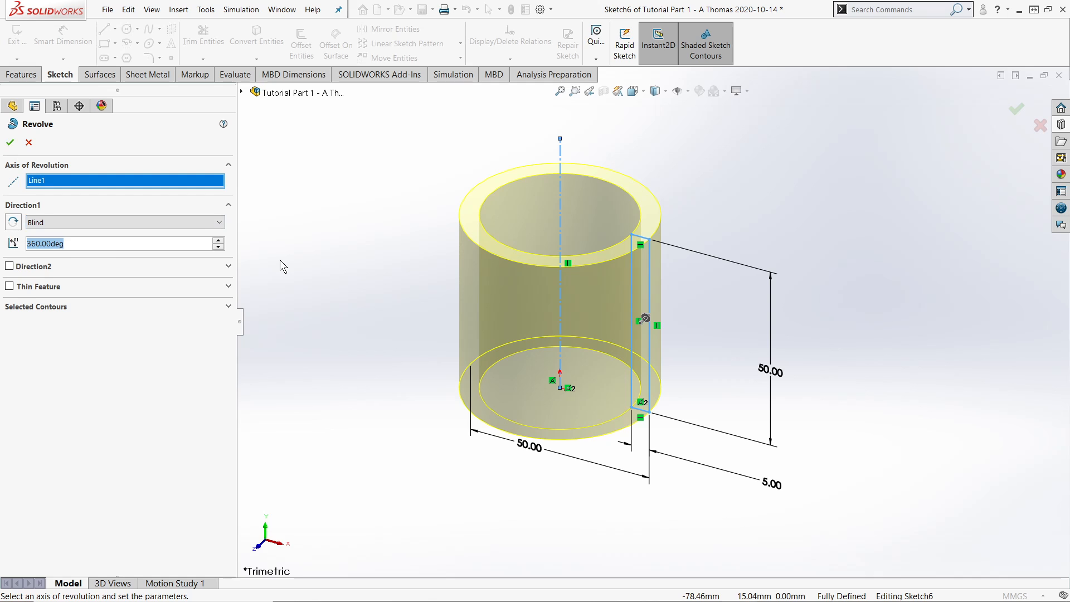
{"action": "type", "text": "45"}
{"action": "key", "text": "Return"}
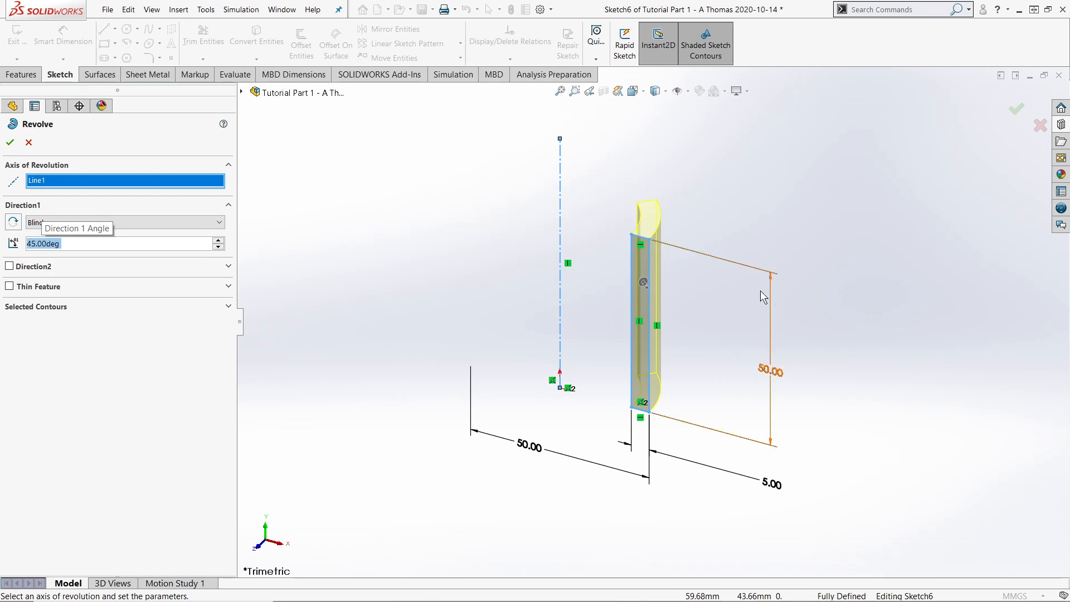
{"action": "mouse_move", "coordinate": [613, 289]}
{"action": "middle_mouse_down"}
{"action": "mouse_move", "coordinate": [687, 244]}
{"action": "mouse_move", "coordinate": [607, 288]}
{"action": "middle_mouse_up"}
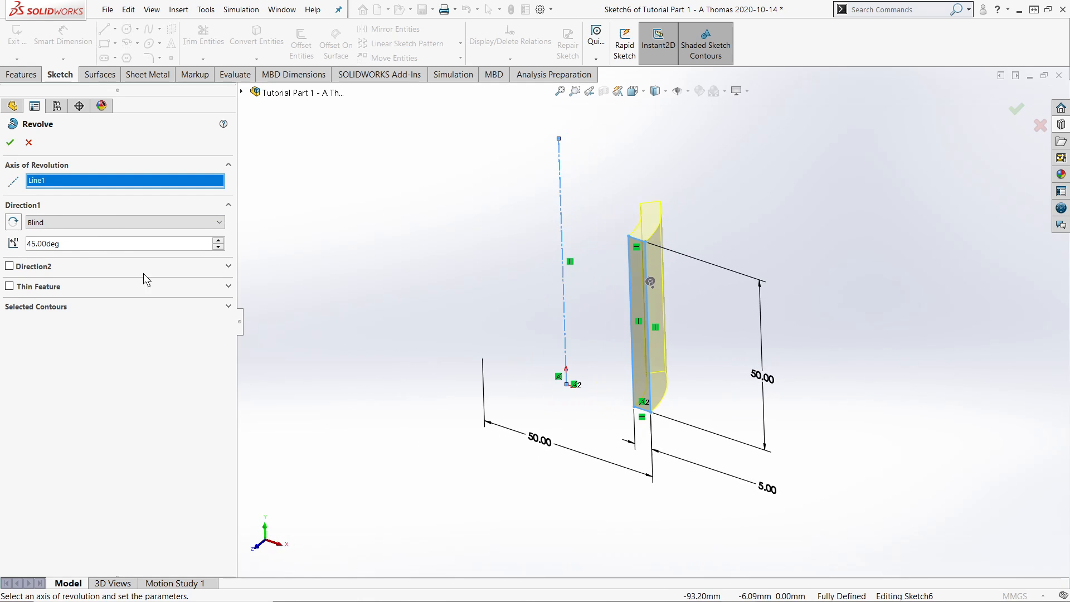
Set the revolve angle to 360 degrees and create the hollow cylinder
{"action": "left_click", "coordinate": [82, 243]}
{"action": "type", "text": "360"}
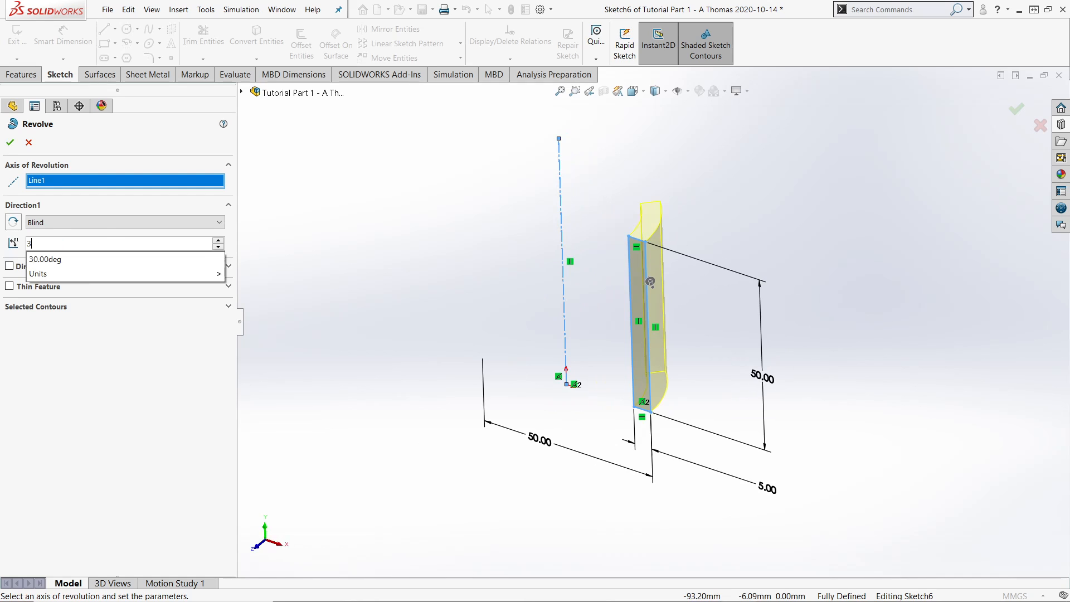
{"action": "key", "text": "Return"}
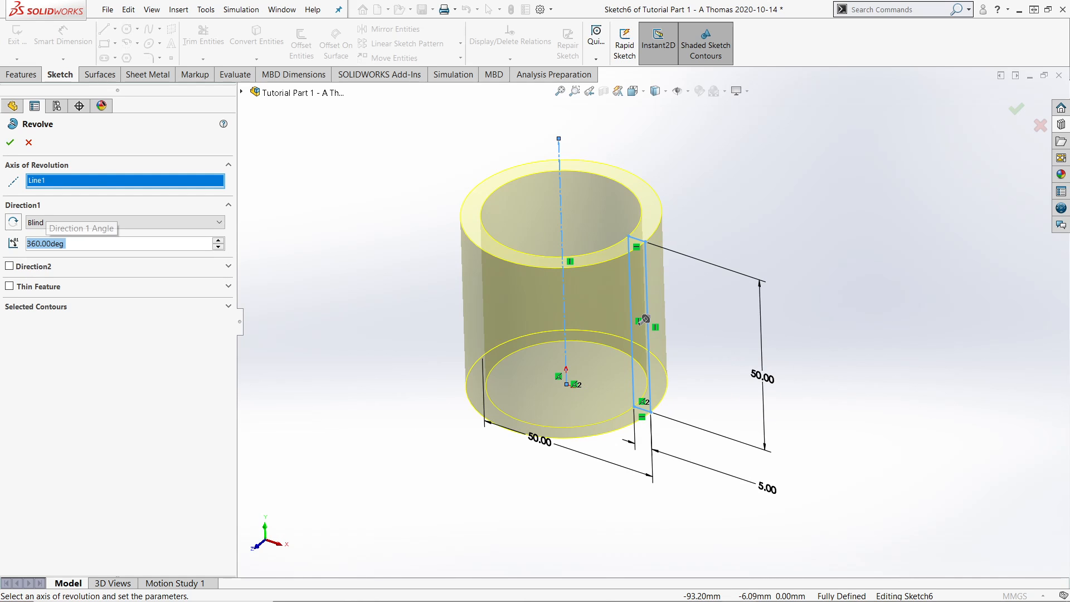
{"action": "left_click", "coordinate": [10, 143]}
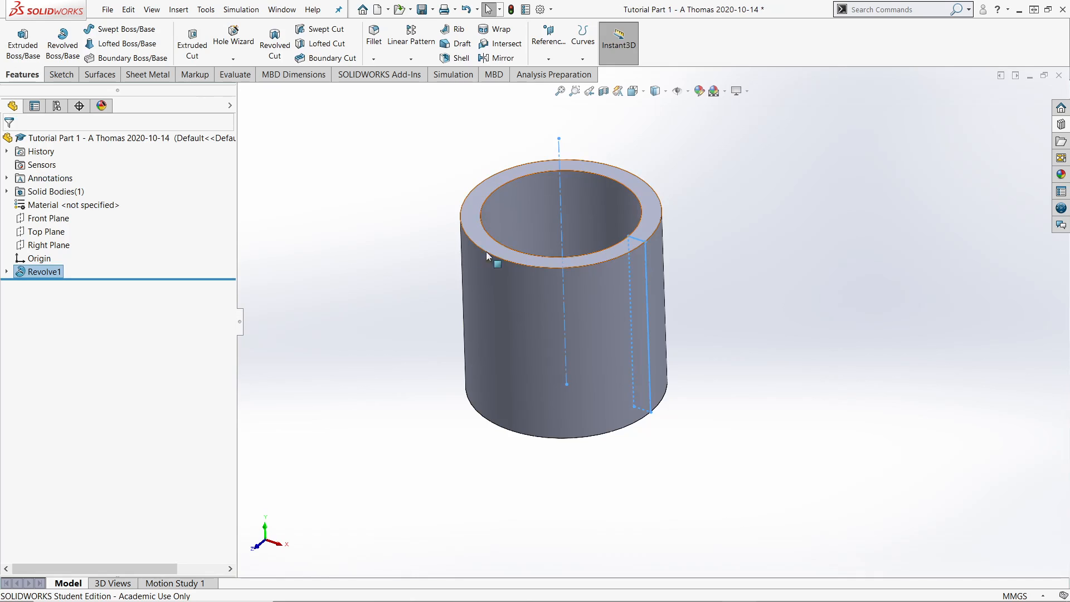
{"action": "middle_click_drag", "start_coordinate": [659, 416], "coordinate": [554, 392]}
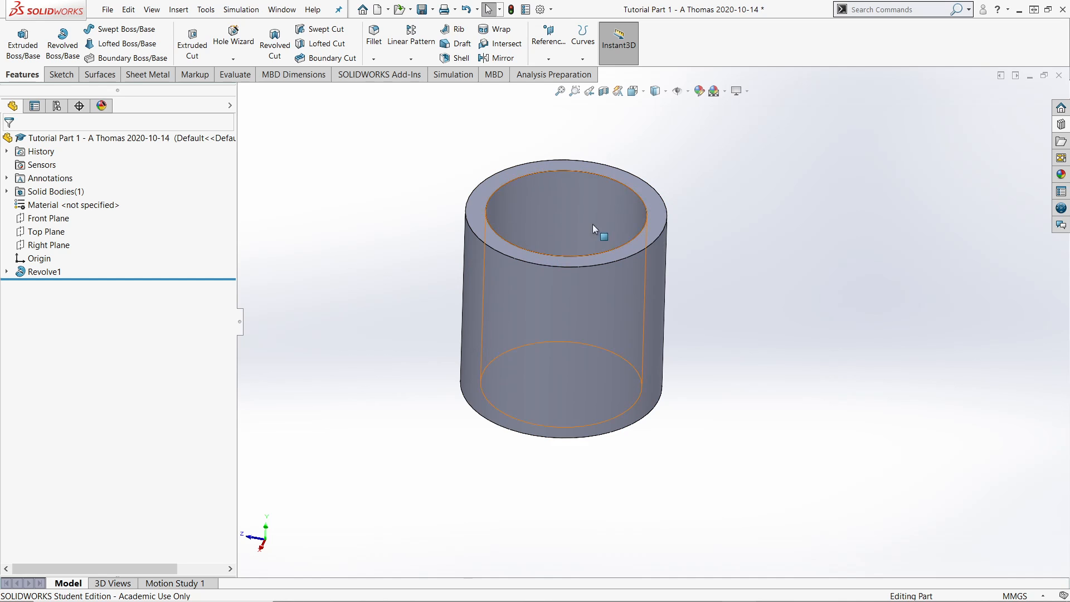
Reopen the revolve's profile sketch for editing
{"action": "left_click", "coordinate": [49, 267]}
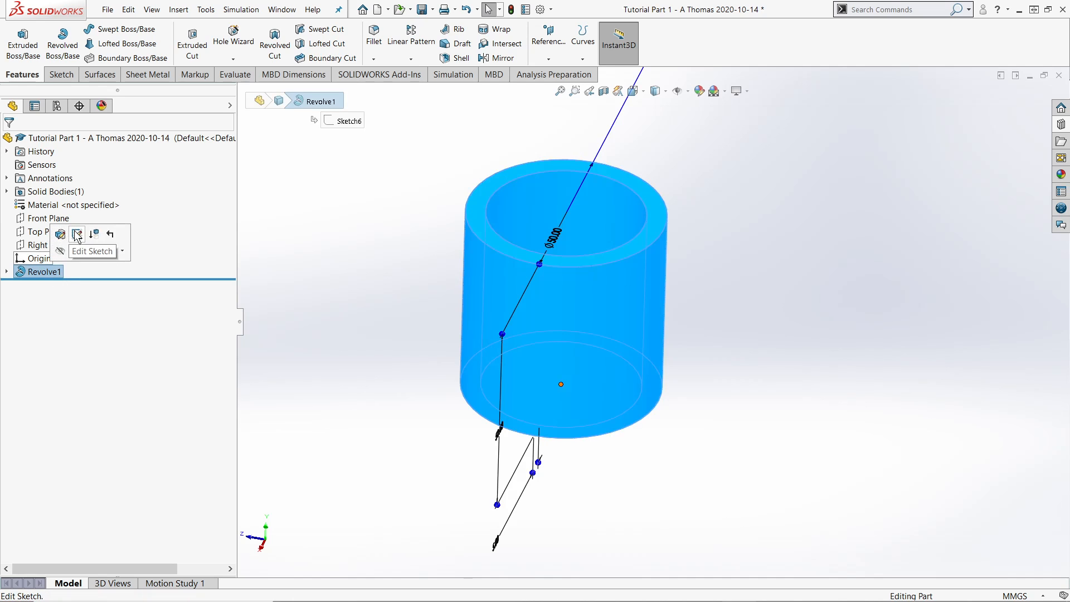
{"action": "left_click", "coordinate": [77, 235]}
{"action": "mouse_move", "coordinate": [790, 335]}
{"action": "middle_mouse_down"}
{"action": "mouse_move", "coordinate": [635, 310]}
{"action": "mouse_move", "coordinate": [694, 283]}
{"action": "mouse_move", "coordinate": [446, 173]}
{"action": "middle_mouse_up"}
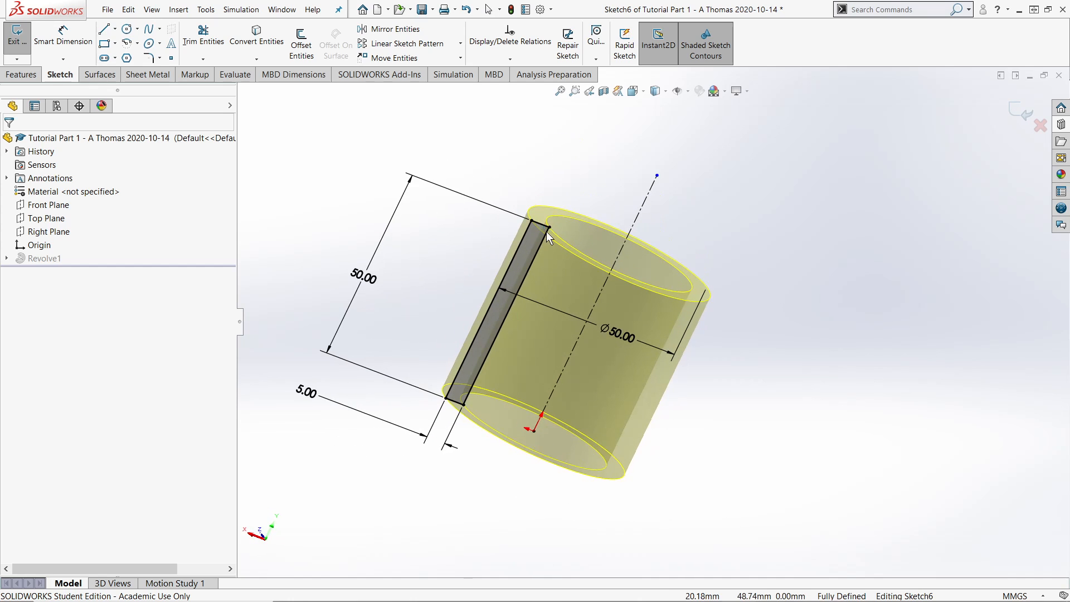
{"action": "key", "text": "space"}
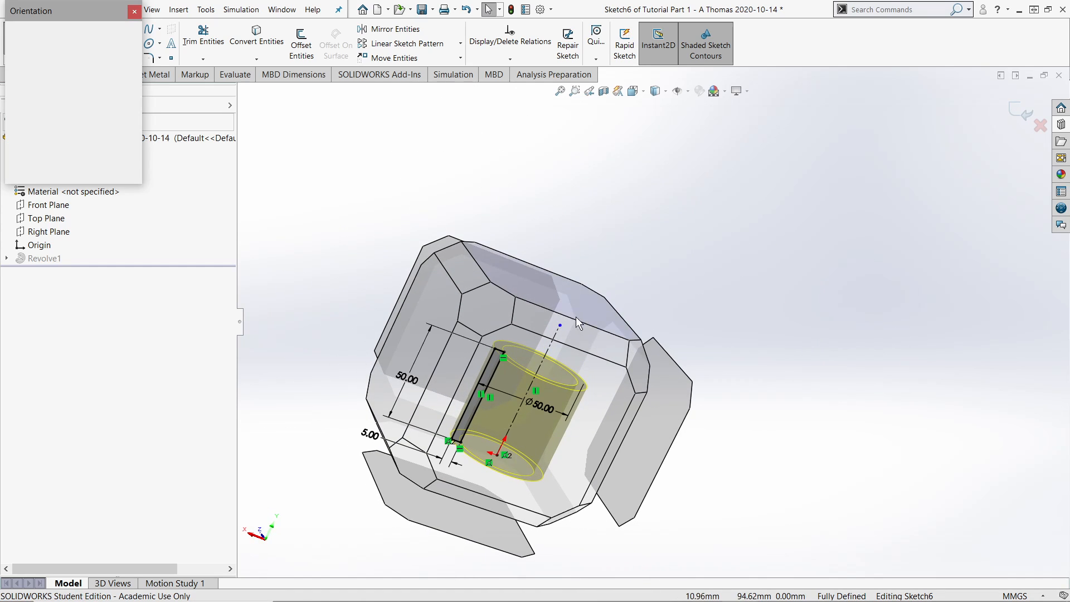
{"action": "left_click", "coordinate": [584, 367]}
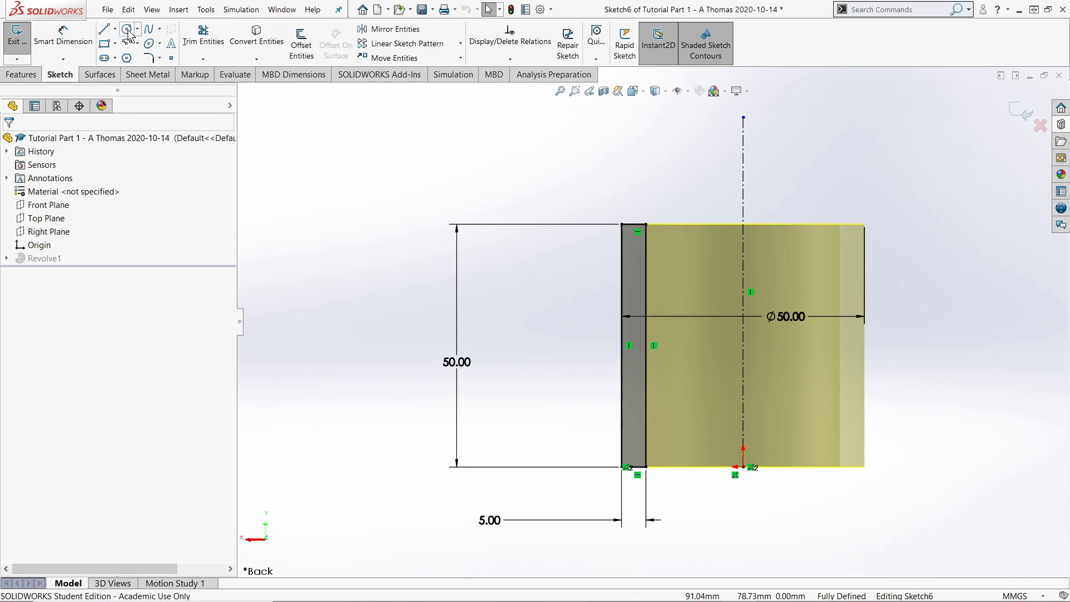
Sketch a circle of about 4.3 mm radius on the rectangle's outer edge near its upper end and trim it to an outward semicircle joined to the profile
{"action": "left_click", "coordinate": [622, 270]}
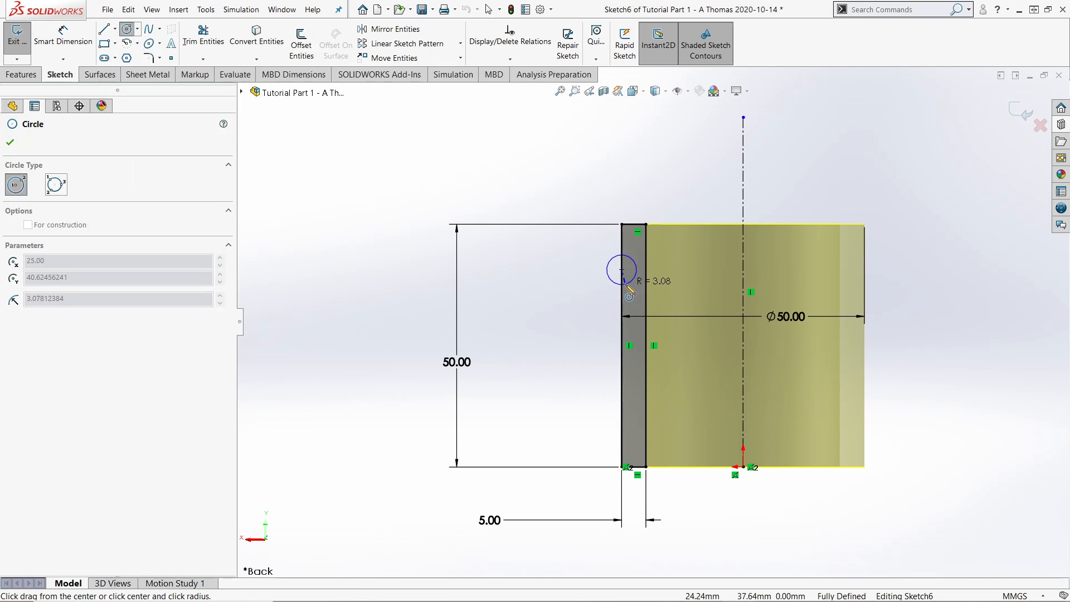
{"action": "left_click", "coordinate": [640, 278]}
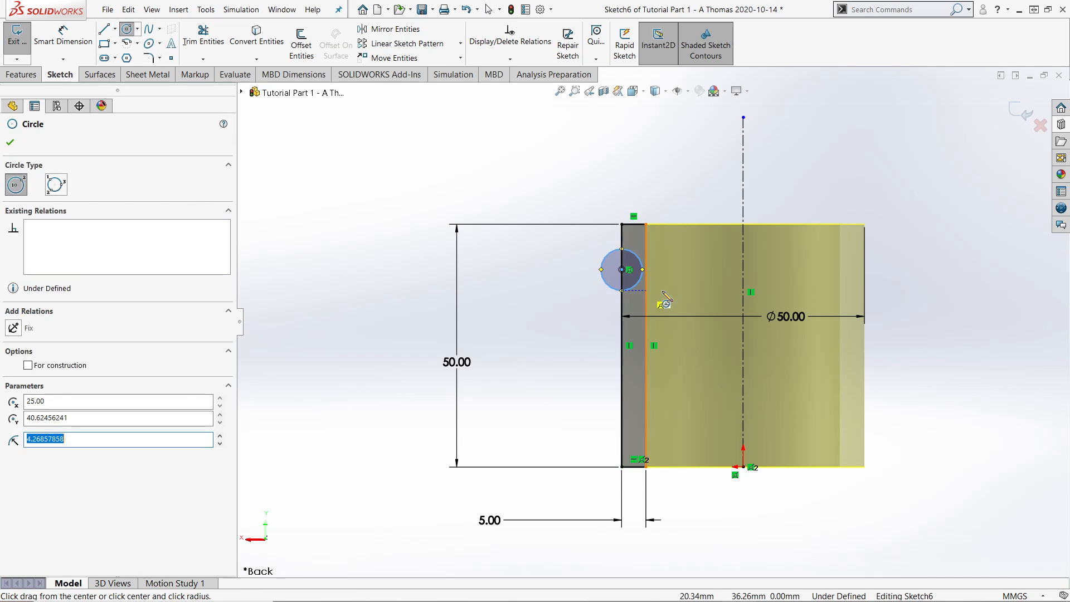
{"action": "key", "text": "Escape"}
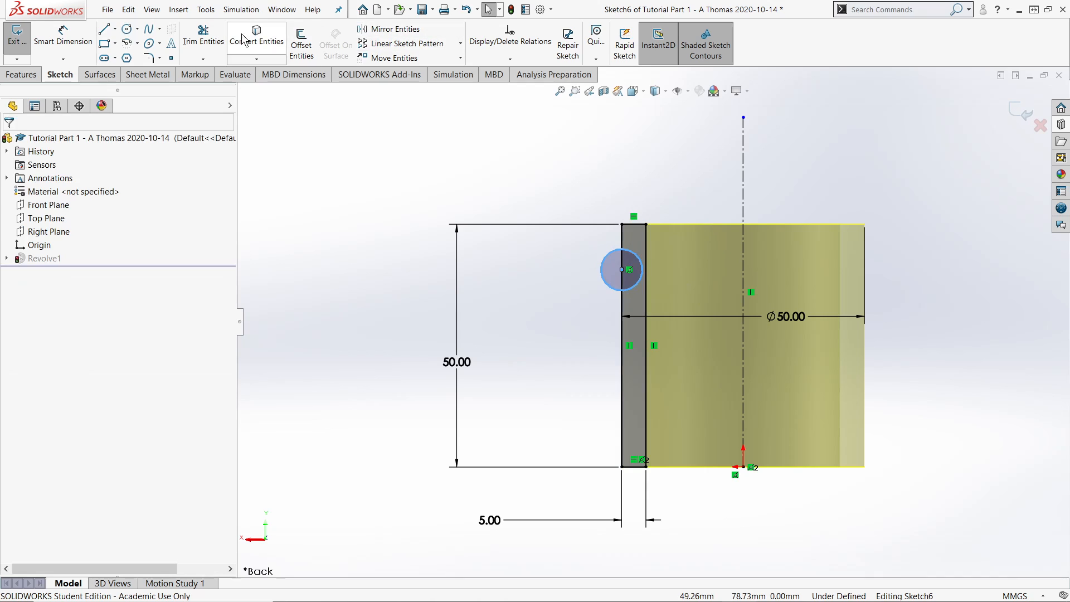
{"action": "mouse_move", "coordinate": [635, 251]}
{"action": "left_mouse_down"}
{"action": "mouse_move", "coordinate": [635, 270]}
{"action": "mouse_move", "coordinate": [620, 261]}
{"action": "left_mouse_up"}
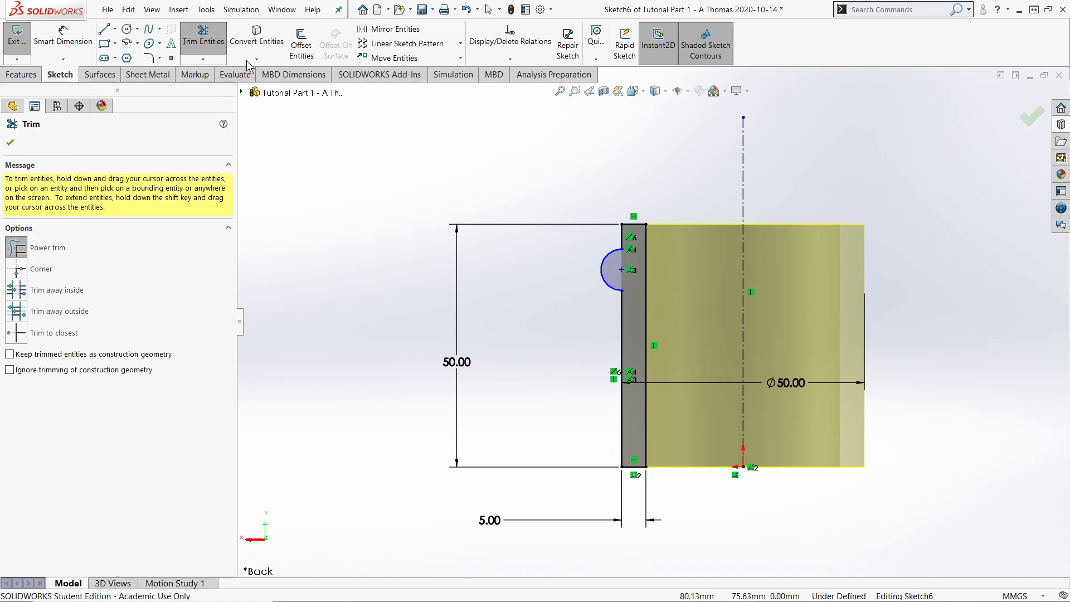
Dimension the semicircle's center 10 mm below the rectangle's top edge
{"action": "left_click", "coordinate": [63, 38]}
{"action": "left_click", "coordinate": [622, 271]}
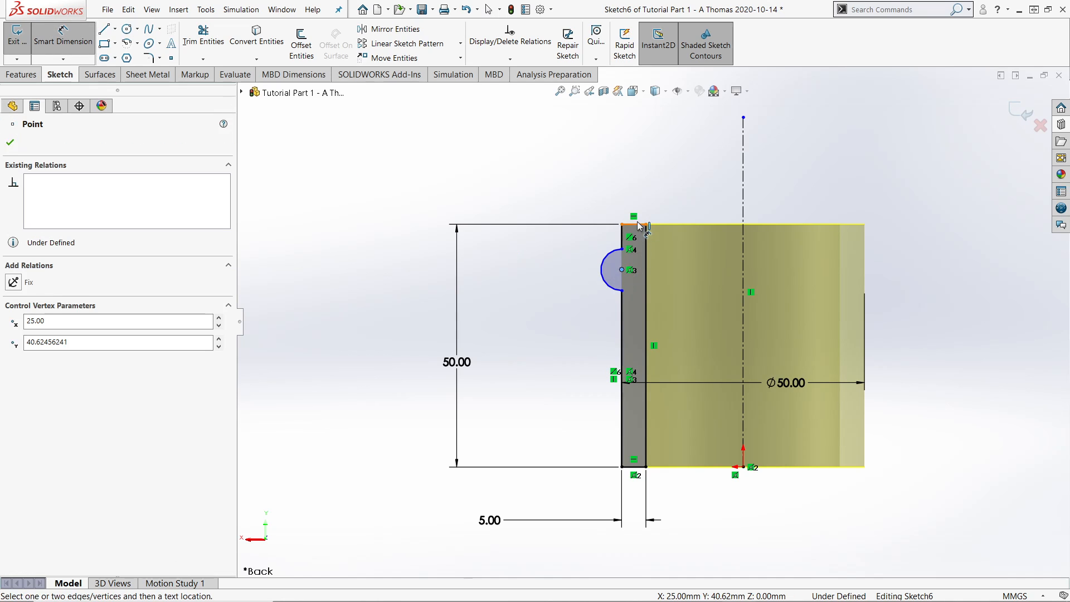
{"action": "left_click", "coordinate": [633, 224]}
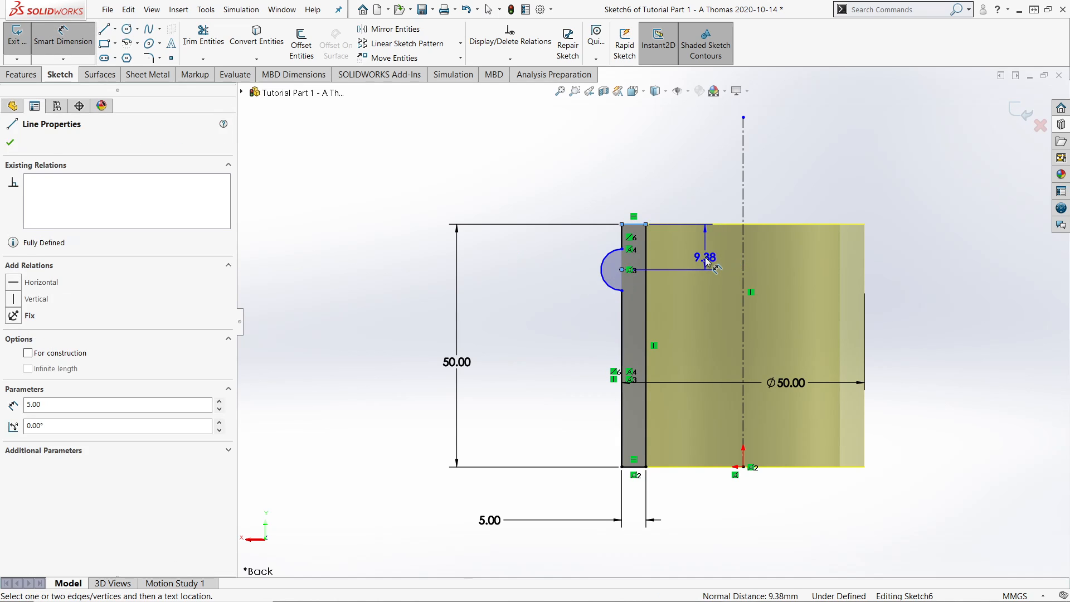
{"action": "left_click", "coordinate": [718, 258]}
{"action": "type", "text": "10"}
{"action": "key", "text": "Return"}
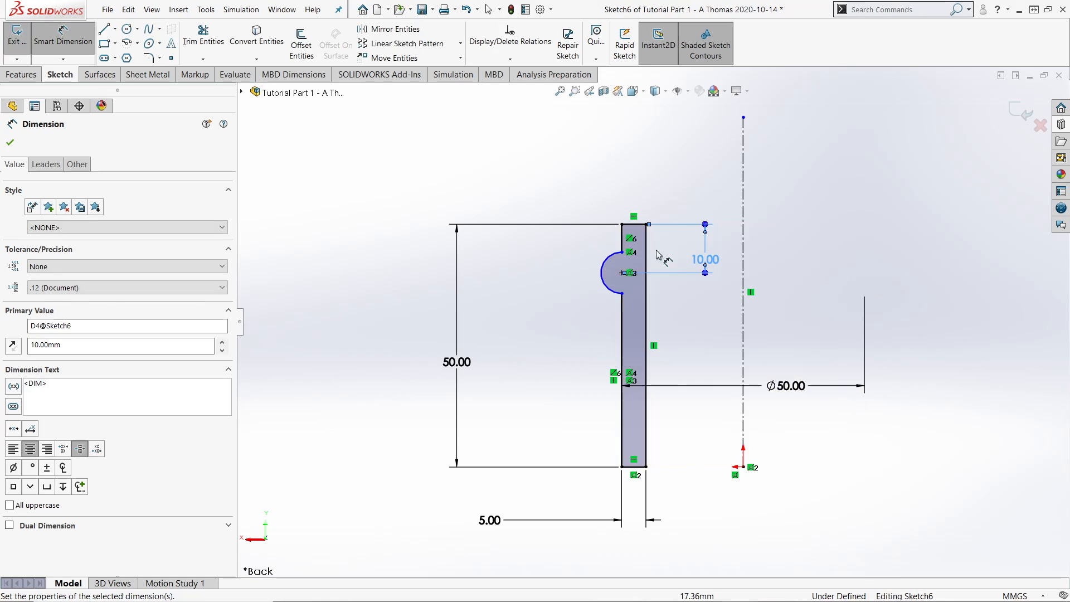
Dimension the semicircular arc with a radius of 5 mm
{"action": "left_click", "coordinate": [606, 261]}
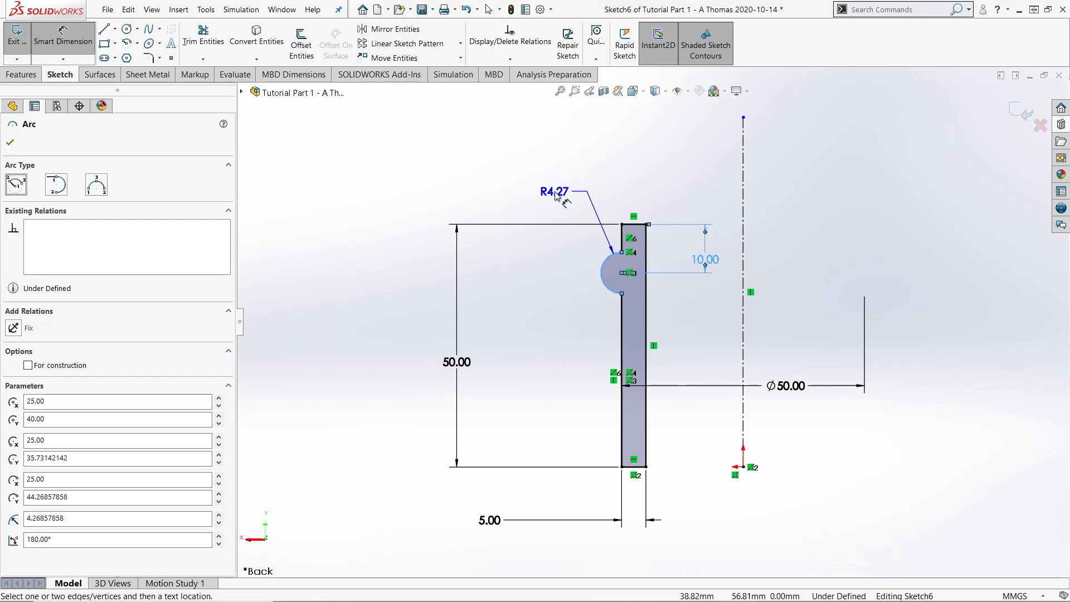
{"action": "left_click", "coordinate": [555, 194]}
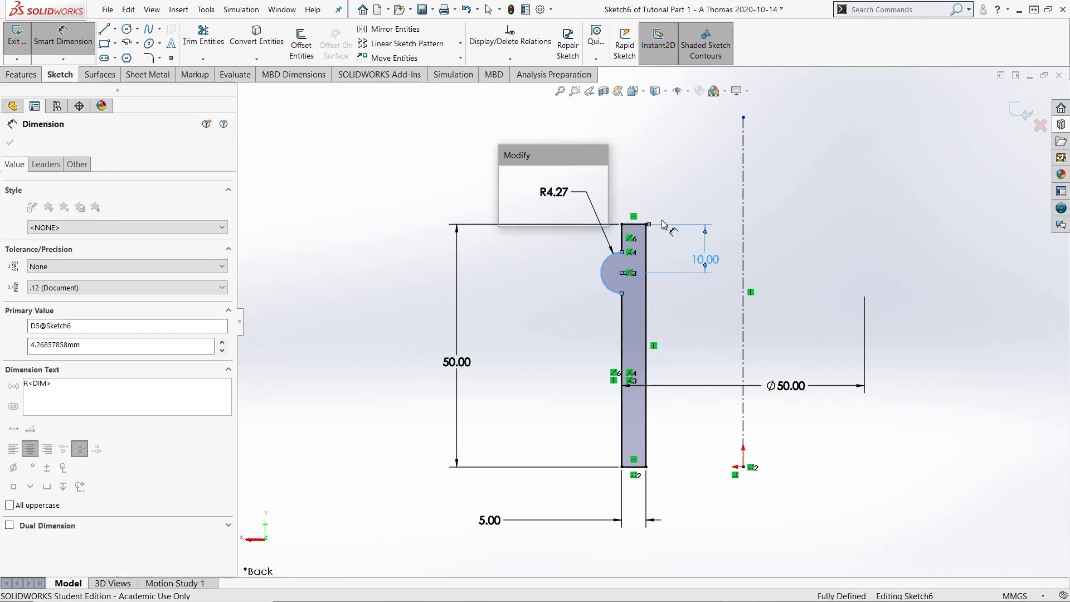
{"action": "type", "text": "5"}
{"action": "key", "text": "Return"}
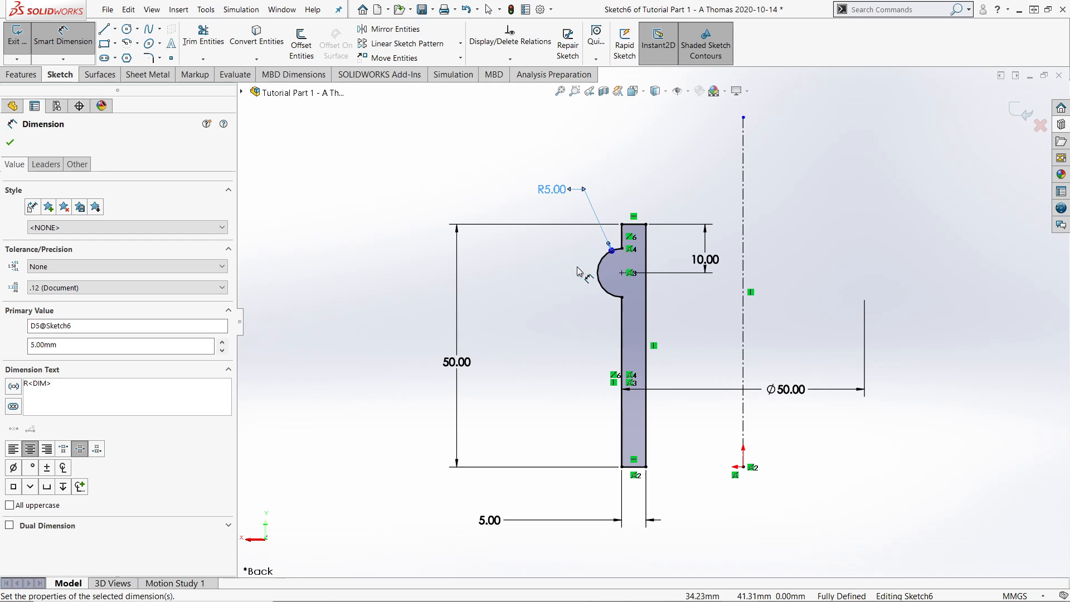
Finish editing the profile sketch to rebuild the revolved tube with its outer bulge
{"action": "left_click", "coordinate": [521, 194]}
{"action": "left_click", "coordinate": [1022, 113]}
{"action": "mouse_move", "coordinate": [719, 401]}
{"action": "middle_mouse_down"}
{"action": "mouse_move", "coordinate": [693, 389]}
{"action": "mouse_move", "coordinate": [497, 378]}
{"action": "mouse_move", "coordinate": [461, 289]}
{"action": "mouse_move", "coordinate": [449, 198]}
{"action": "mouse_move", "coordinate": [465, 246]}
{"action": "mouse_move", "coordinate": [410, 368]}
{"action": "mouse_move", "coordinate": [378, 497]}
{"action": "mouse_move", "coordinate": [468, 547]}
{"action": "mouse_move", "coordinate": [425, 251]}
{"action": "mouse_move", "coordinate": [440, 262]}
{"action": "middle_mouse_up"}
{"action": "middle_click_drag", "start_coordinate": [912, 433], "coordinate": [948, 471]}
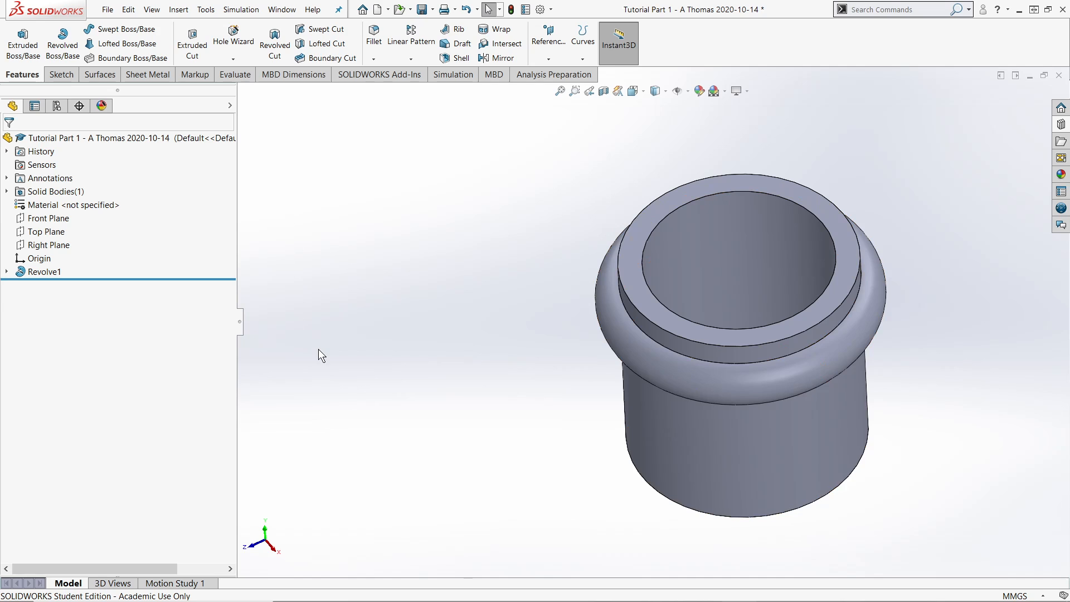
{"action": "scroll", "coordinate": [711, 380], "scroll_direction": "up", "scroll_amount": 3}
{"action": "mouse_move", "coordinate": [711, 380]}
{"action": "middle_mouse_down"}
{"action": "mouse_move", "coordinate": [752, 276]}
{"action": "mouse_move", "coordinate": [695, 379]}
{"action": "middle_mouse_up"}
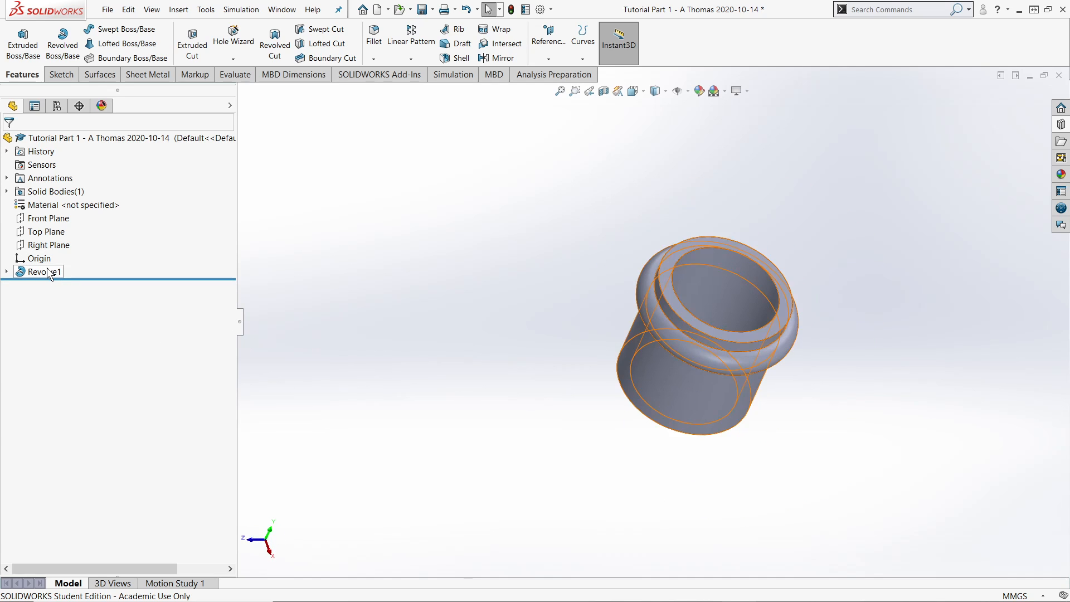
{"action": "middle_click_drag", "start_coordinate": [483, 435], "coordinate": [444, 346]}
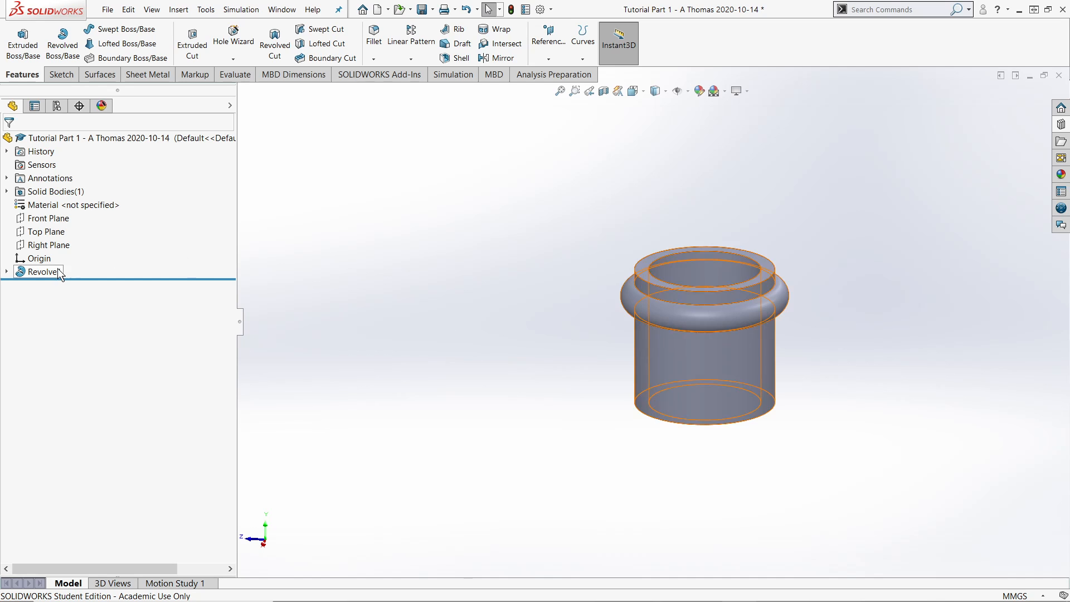
{"action": "mouse_move", "coordinate": [784, 318]}
{"action": "middle_mouse_down"}
{"action": "mouse_move", "coordinate": [768, 255]}
{"action": "mouse_move", "coordinate": [770, 319]}
{"action": "middle_mouse_up"}
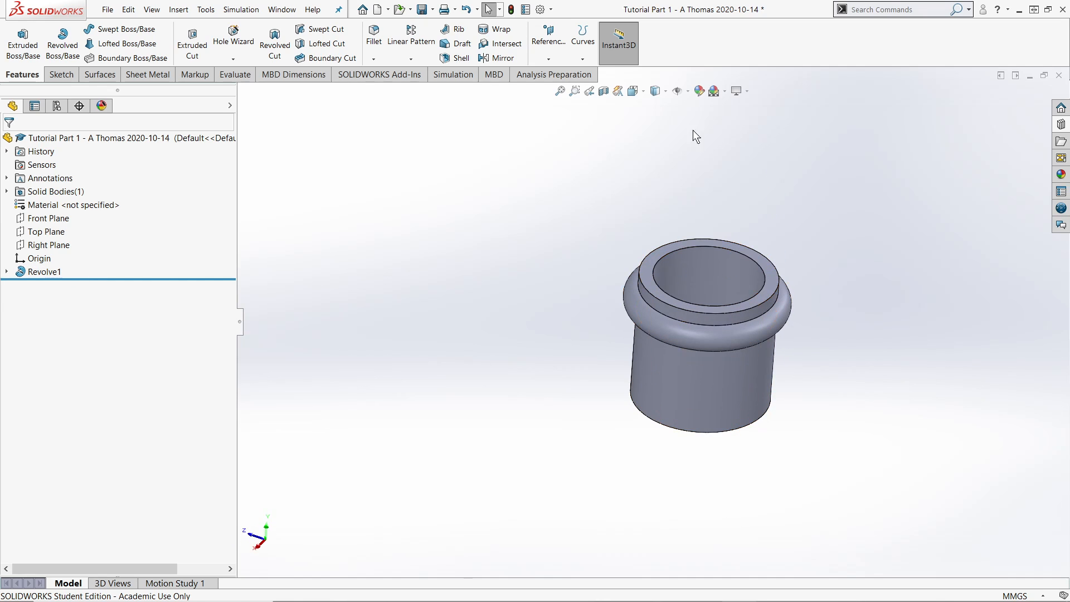
Preview section cuts along the Front, Top and Right Planes, and apply the section view along the Front Plane
{"action": "left_click", "coordinate": [604, 91]}
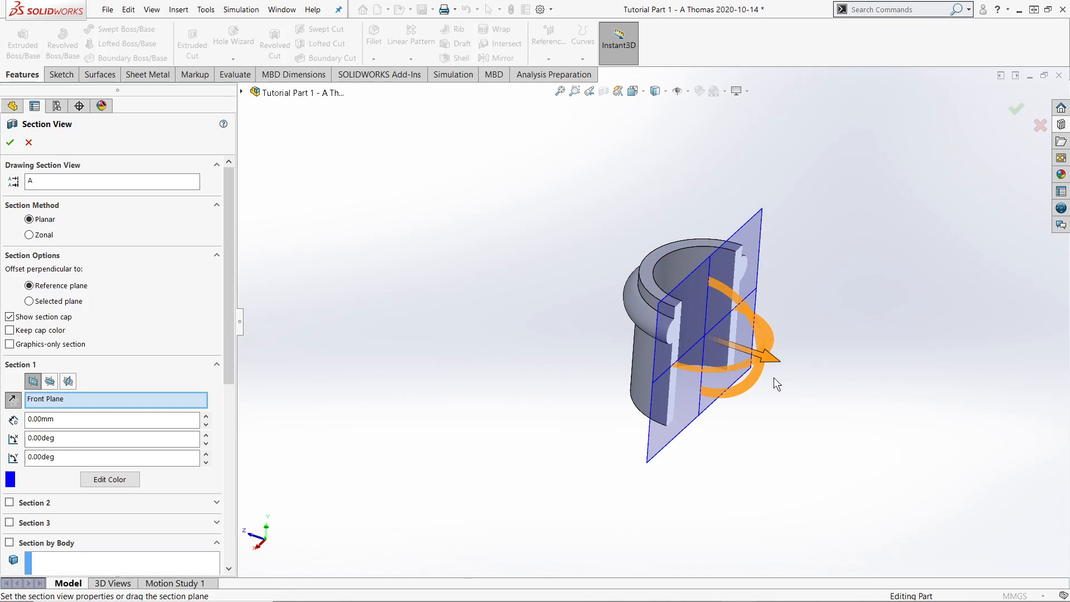
{"action": "middle_click_drag", "start_coordinate": [762, 456], "coordinate": [716, 453]}
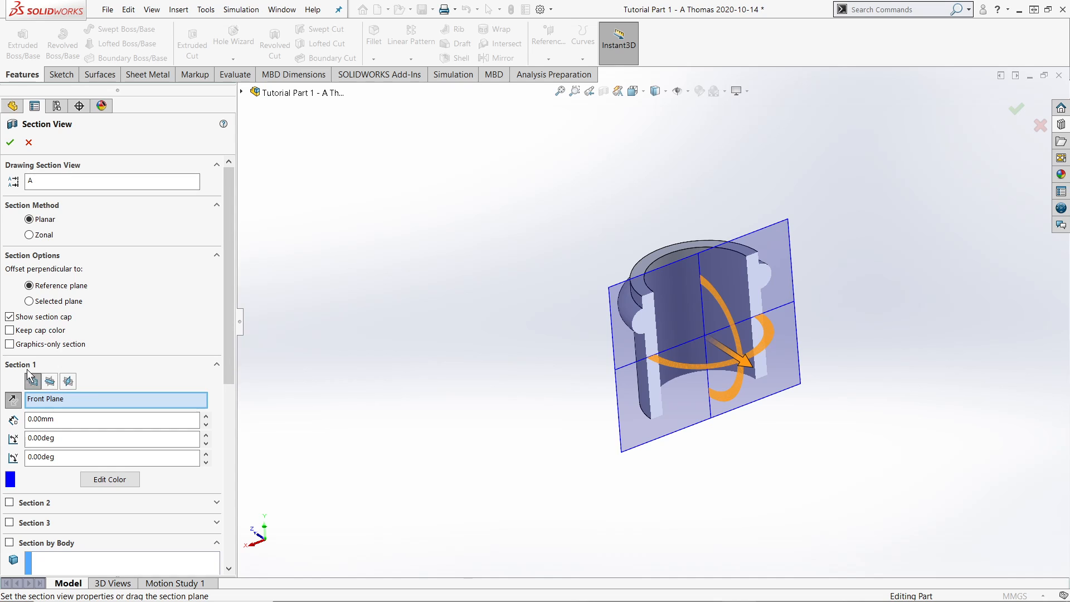
{"action": "left_click", "coordinate": [51, 383]}
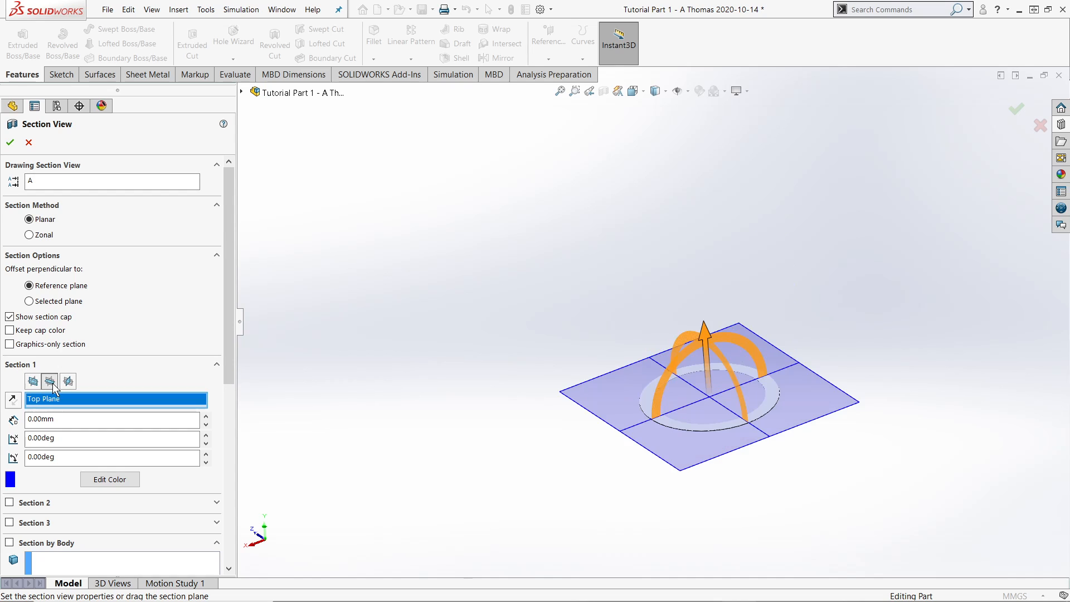
{"action": "left_click", "coordinate": [68, 382]}
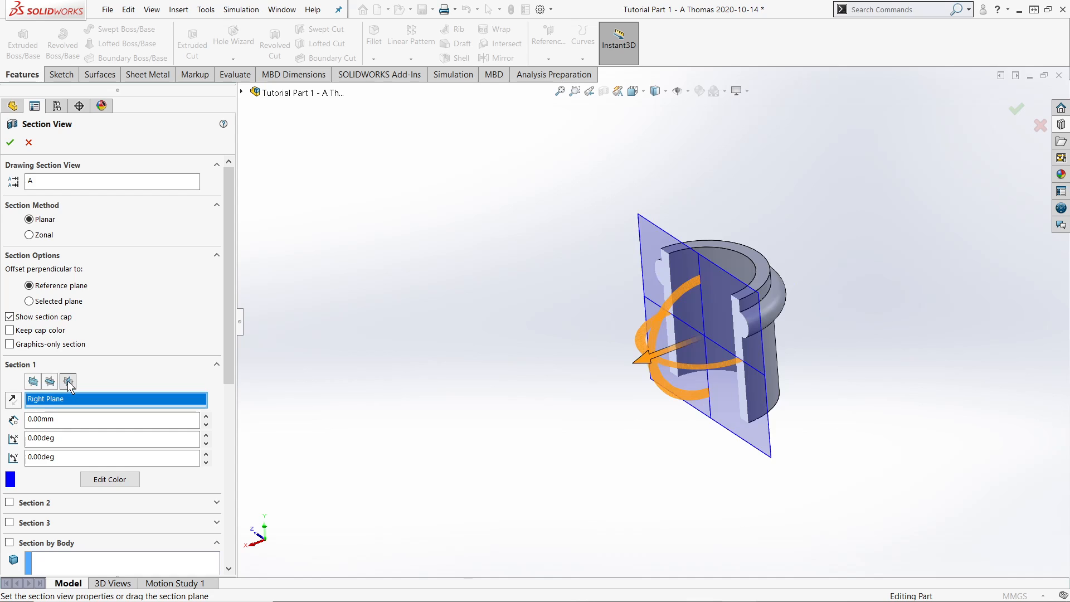
{"action": "left_click", "coordinate": [33, 382]}
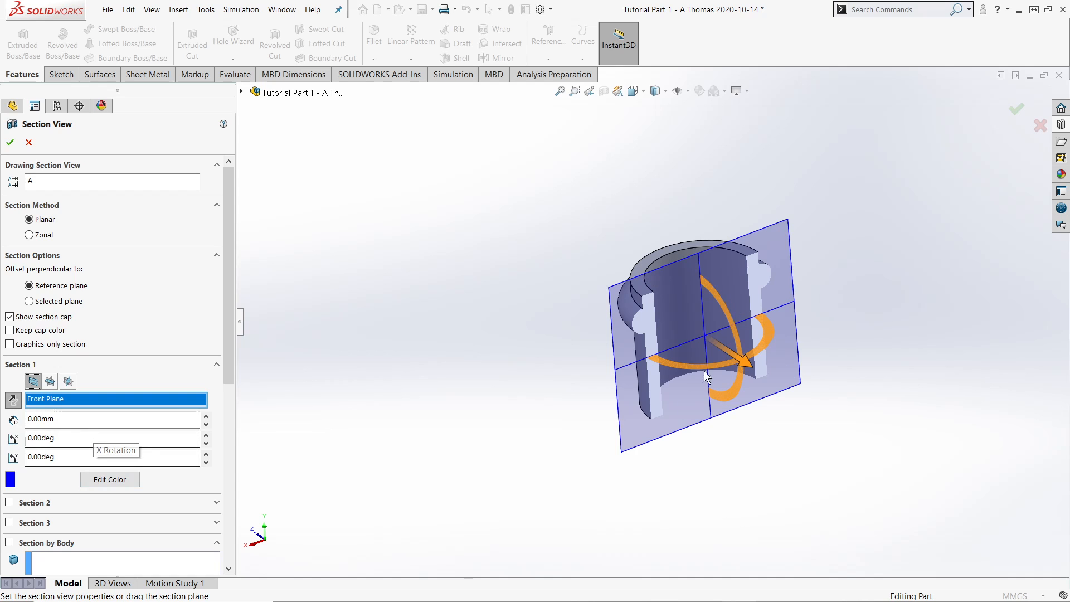
{"action": "mouse_move", "coordinate": [727, 346]}
{"action": "left_mouse_down"}
{"action": "mouse_move", "coordinate": [737, 347]}
{"action": "mouse_move", "coordinate": [726, 349]}
{"action": "mouse_move", "coordinate": [737, 323]}
{"action": "mouse_move", "coordinate": [721, 296]}
{"action": "mouse_move", "coordinate": [740, 333]}
{"action": "mouse_move", "coordinate": [747, 313]}
{"action": "mouse_move", "coordinate": [723, 327]}
{"action": "left_mouse_up"}
{"action": "left_click", "coordinate": [37, 382]}
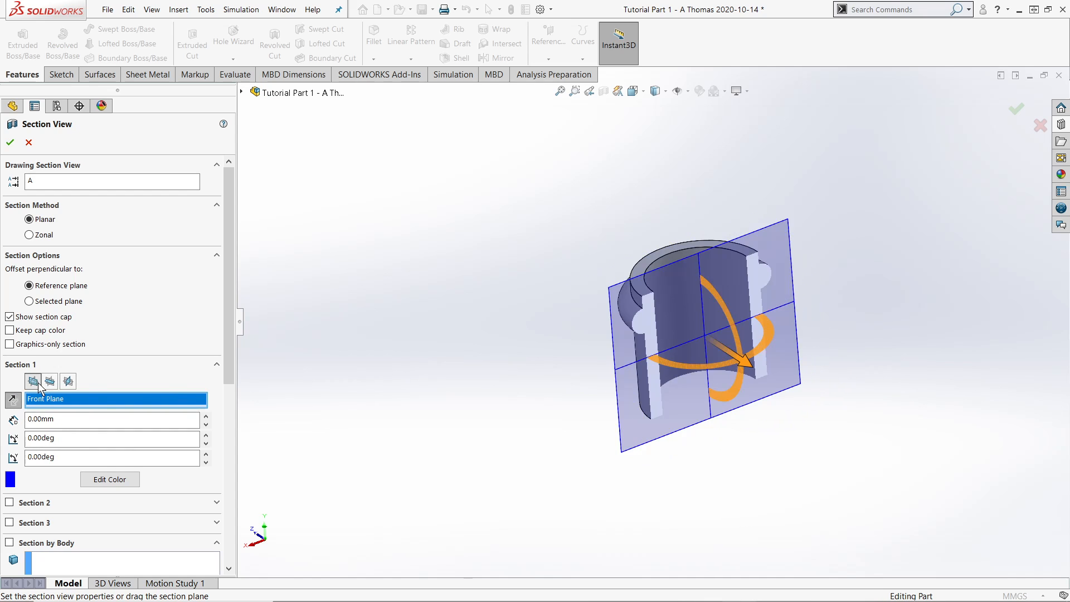
{"action": "left_click", "coordinate": [10, 143]}
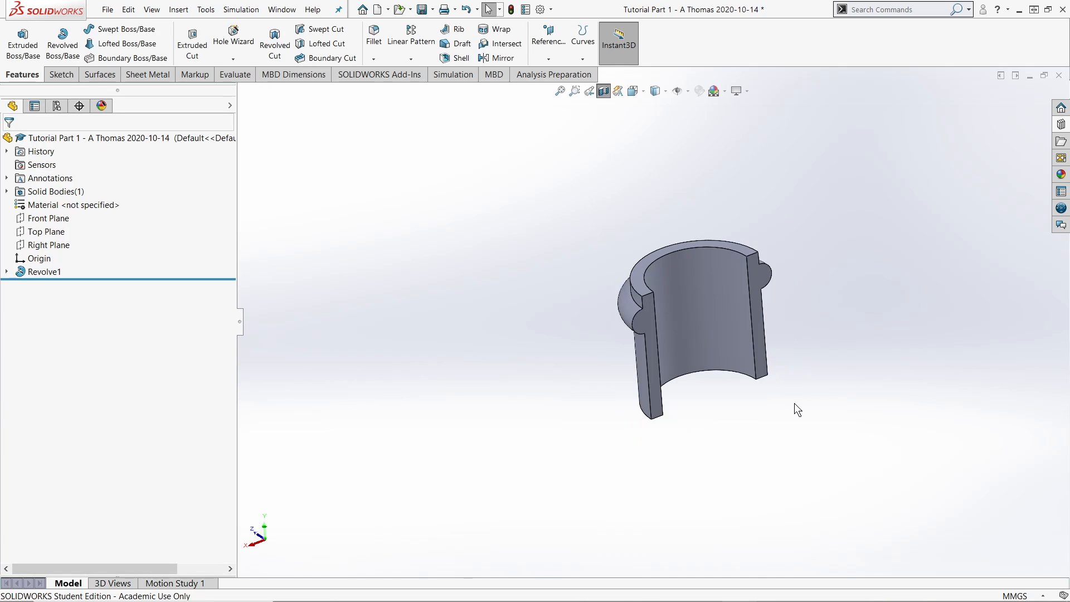
Switch the section view off and reapply it along the Front Plane
{"action": "middle_click_drag", "start_coordinate": [669, 301], "coordinate": [802, 430]}
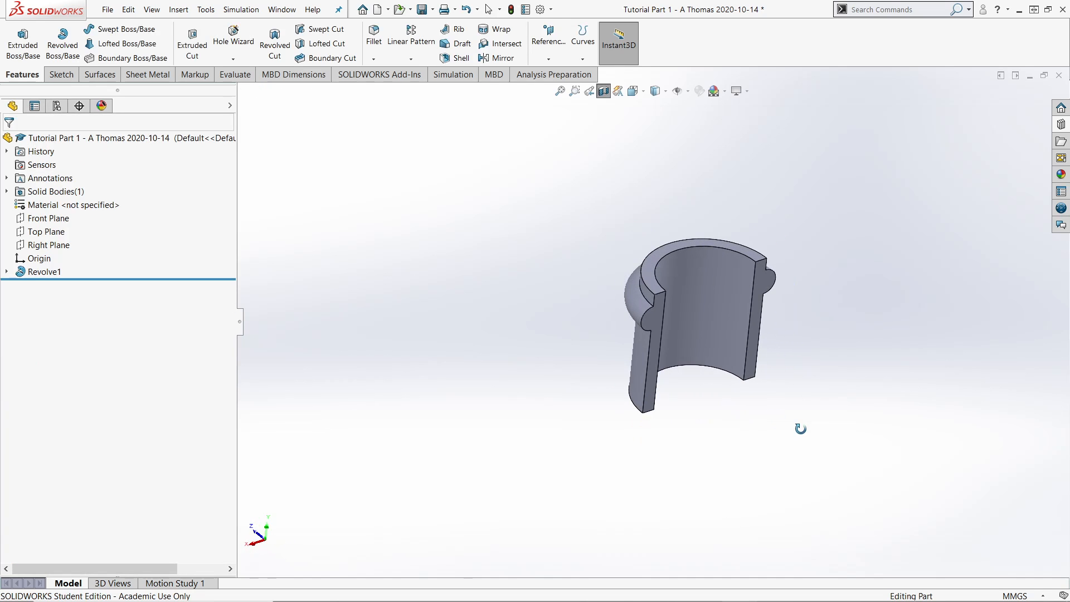
{"action": "left_click", "coordinate": [605, 92]}
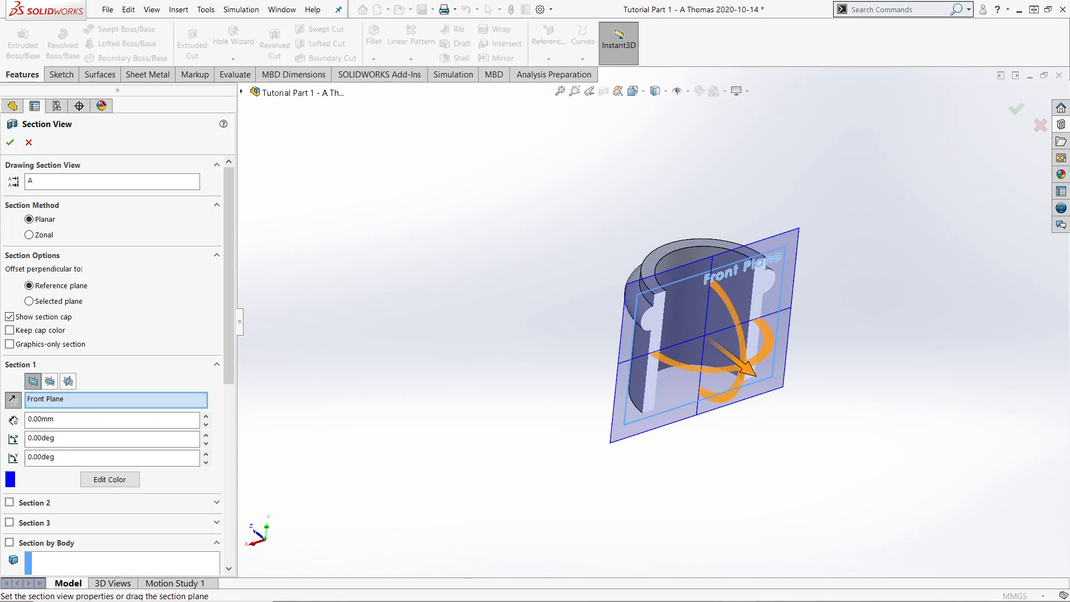
{"action": "left_click", "coordinate": [11, 143]}
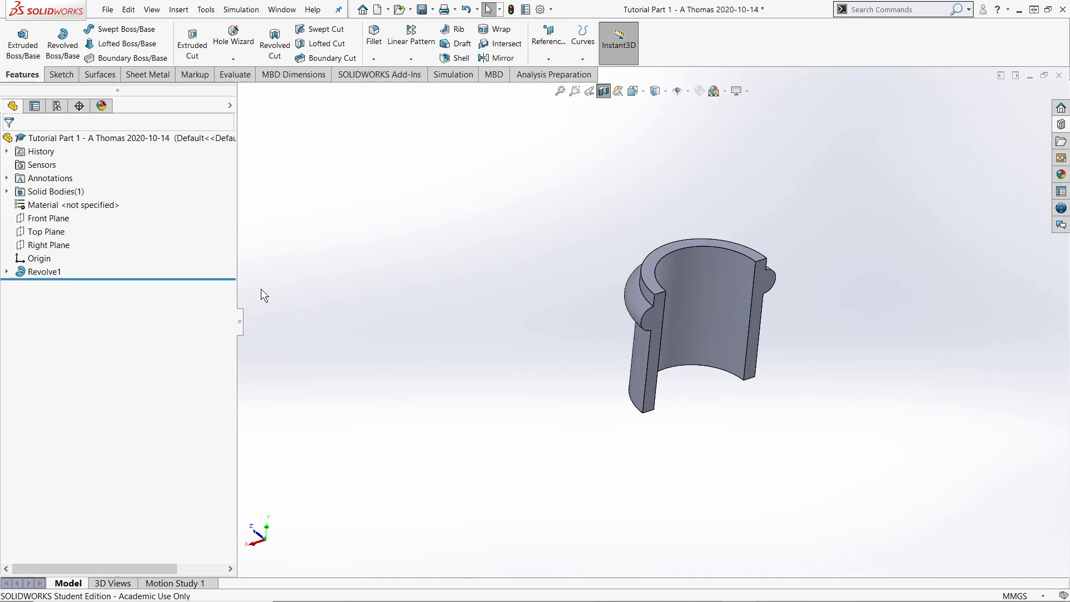
{"action": "left_click", "coordinate": [58, 222]}
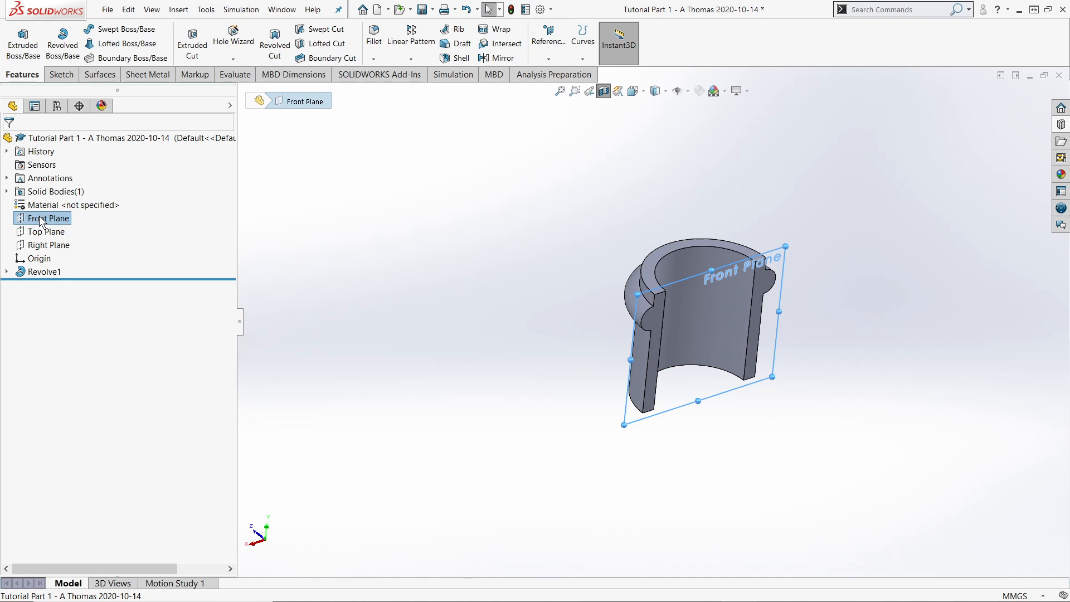
{"action": "right_click", "coordinate": [39, 219]}
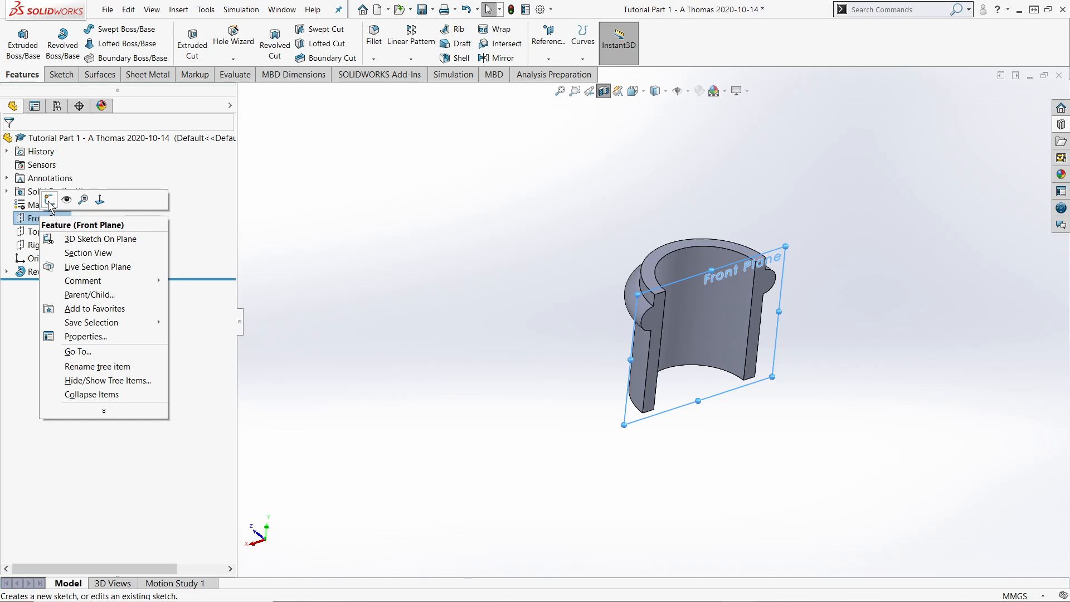
{"action": "left_click", "coordinate": [566, 232]}
View the sectioned tube's flat top face straight on
{"action": "right_click", "coordinate": [654, 269]}
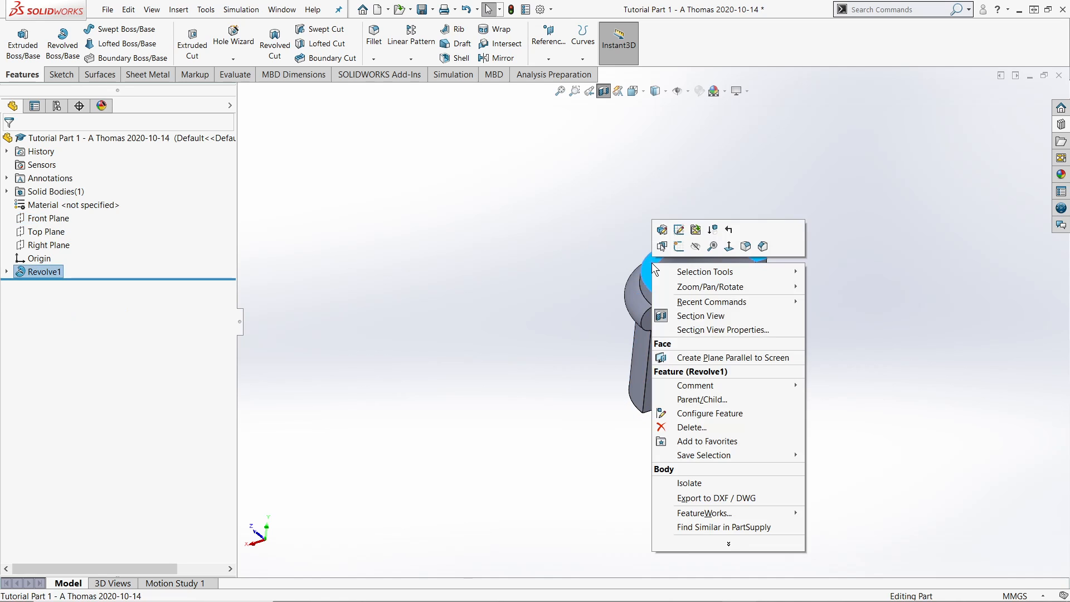
{"action": "left_click", "coordinate": [729, 247]}
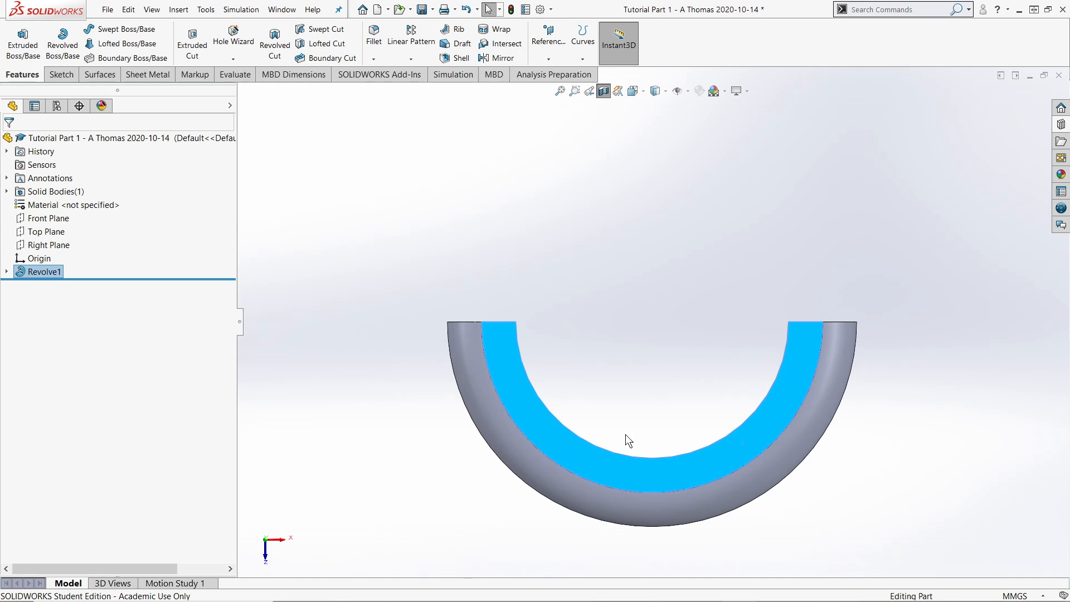
{"action": "scroll", "coordinate": [659, 433], "scroll_direction": "up", "scroll_amount": 5}
{"action": "mouse_move", "coordinate": [621, 374]}
{"action": "middle_mouse_down"}
{"action": "mouse_move", "coordinate": [604, 399]}
{"action": "mouse_move", "coordinate": [467, 370]}
{"action": "mouse_move", "coordinate": [604, 307]}
{"action": "mouse_move", "coordinate": [613, 454]}
{"action": "mouse_move", "coordinate": [633, 454]}
{"action": "mouse_move", "coordinate": [645, 424]}
{"action": "middle_mouse_up"}
{"action": "right_click", "coordinate": [596, 289]}
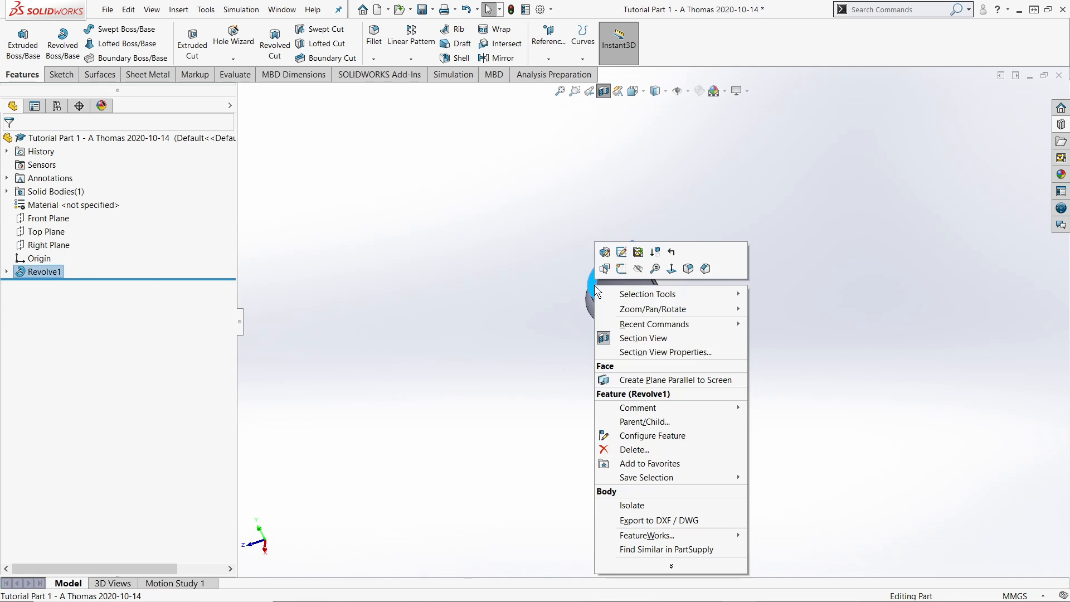
{"action": "left_click", "coordinate": [653, 296]}
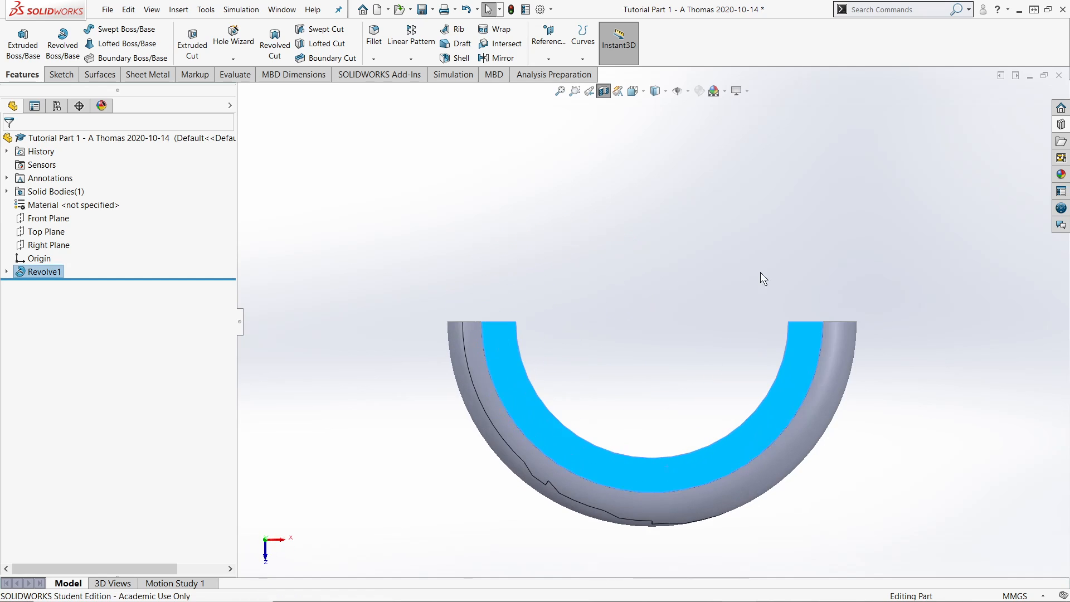
{"action": "right_click", "coordinate": [797, 359]}
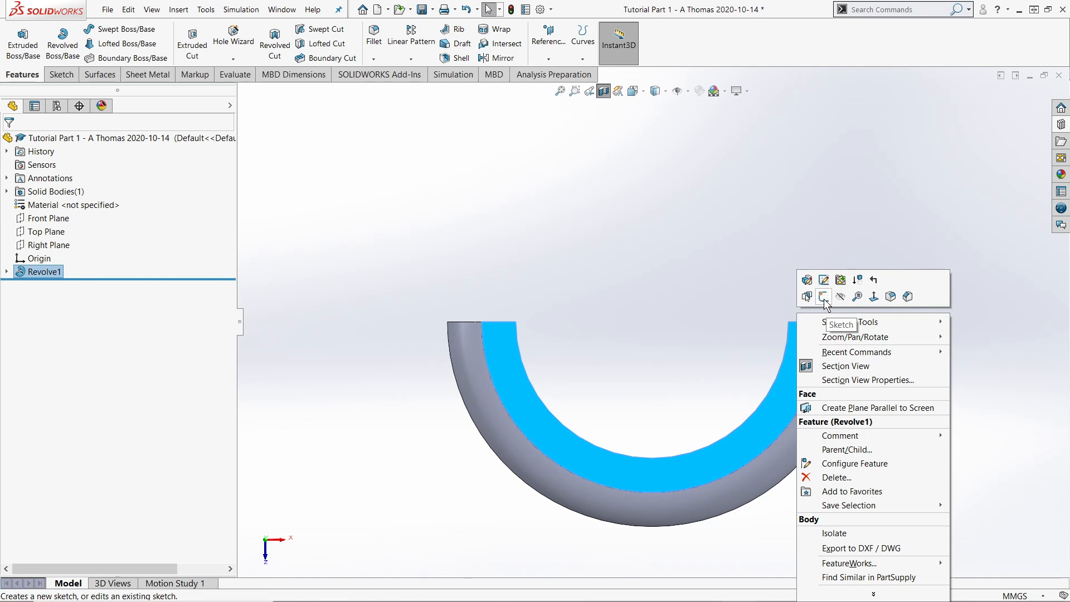
{"action": "left_click", "coordinate": [688, 351]}
{"action": "scroll", "coordinate": [719, 346], "scroll_direction": "up", "scroll_amount": 5}
{"action": "middle_click_drag", "start_coordinate": [730, 343], "coordinate": [668, 373]}
Start a sketch on the Front Plane and draw a circle of about 3.7 mm radius inside the bulge's cut section
{"action": "left_click", "coordinate": [65, 218]}
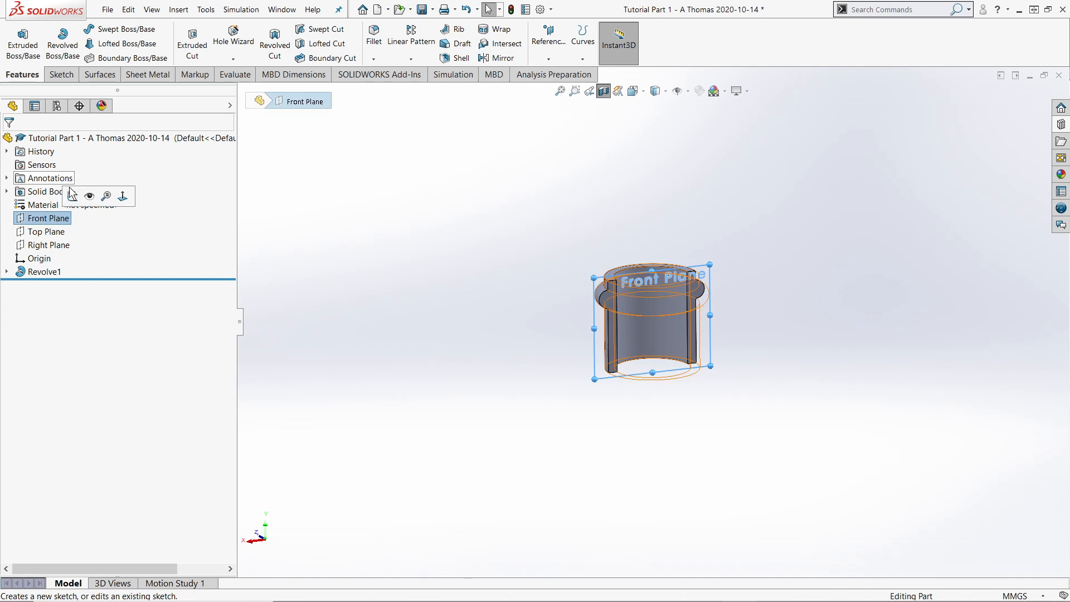
{"action": "left_click", "coordinate": [106, 191]}
{"action": "scroll", "coordinate": [686, 298], "scroll_direction": "down", "scroll_amount": 6}
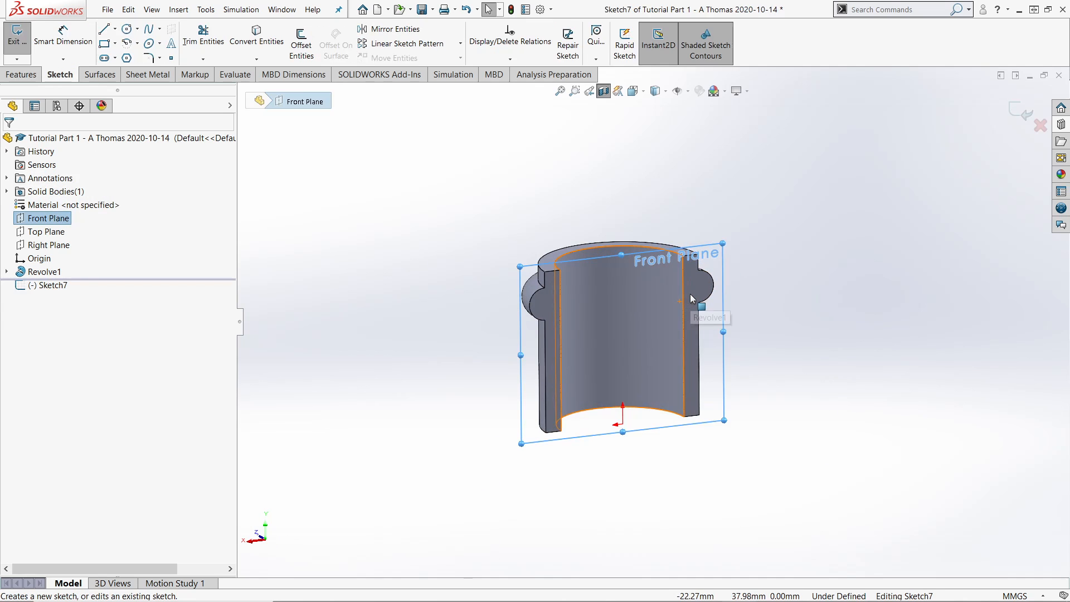
{"action": "left_click", "coordinate": [128, 30]}
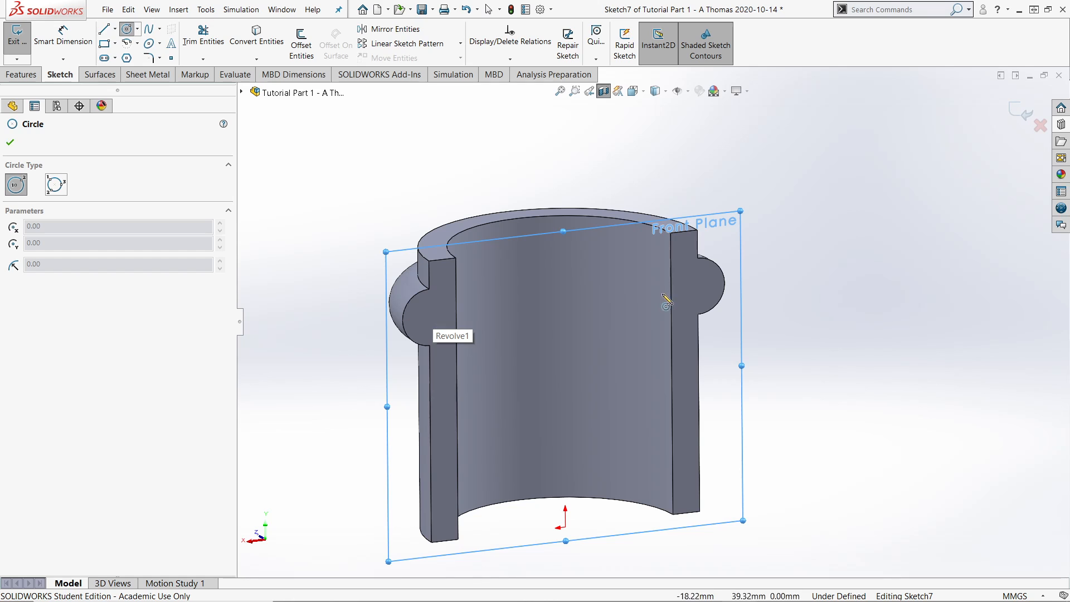
{"action": "left_click_drag", "start_coordinate": [700, 285], "coordinate": [713, 300]}
{"action": "key", "text": "Escape"}
{"action": "middle_click_drag", "start_coordinate": [728, 253], "coordinate": [675, 274]}
{"action": "scroll", "coordinate": [676, 274], "scroll_direction": "down", "scroll_amount": 3}
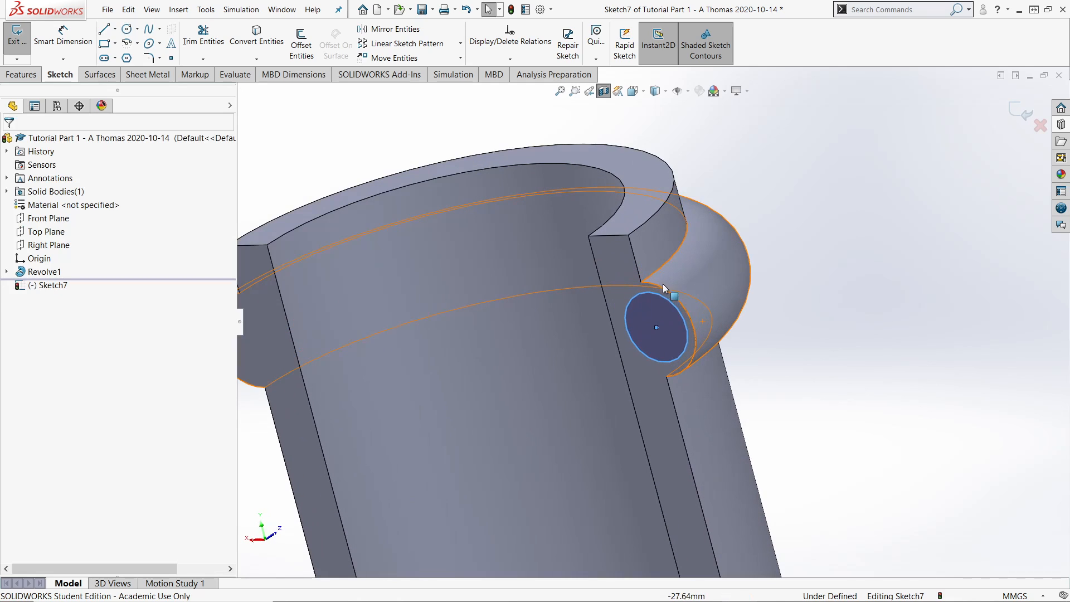
Try to select the sketched circle together with the bulge's arc edge on the section cut
{"action": "left_click", "coordinate": [667, 301]}
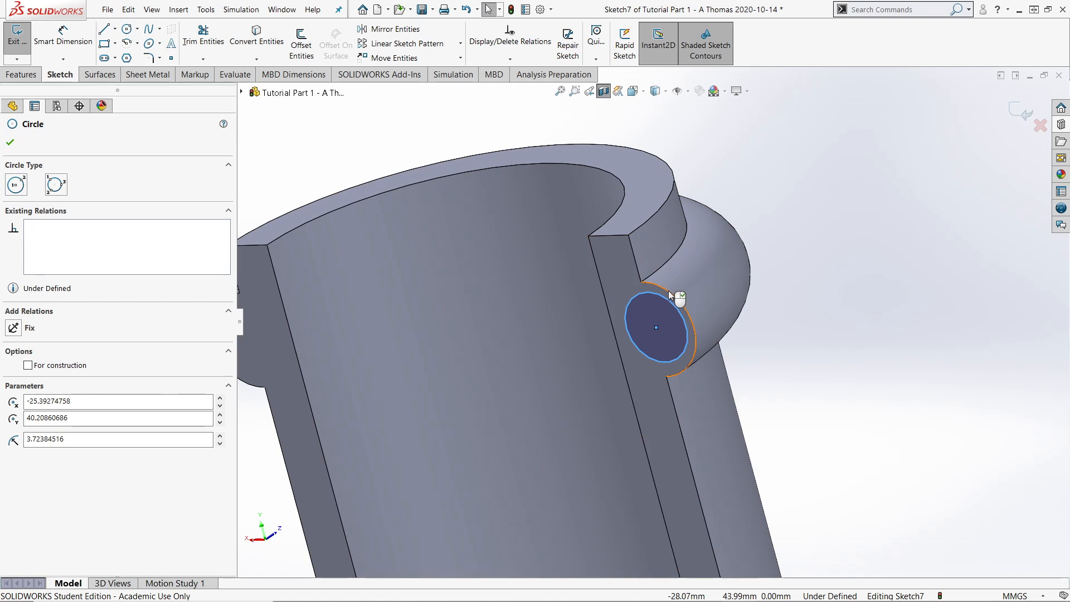
{"action": "left_click", "coordinate": [668, 290]}
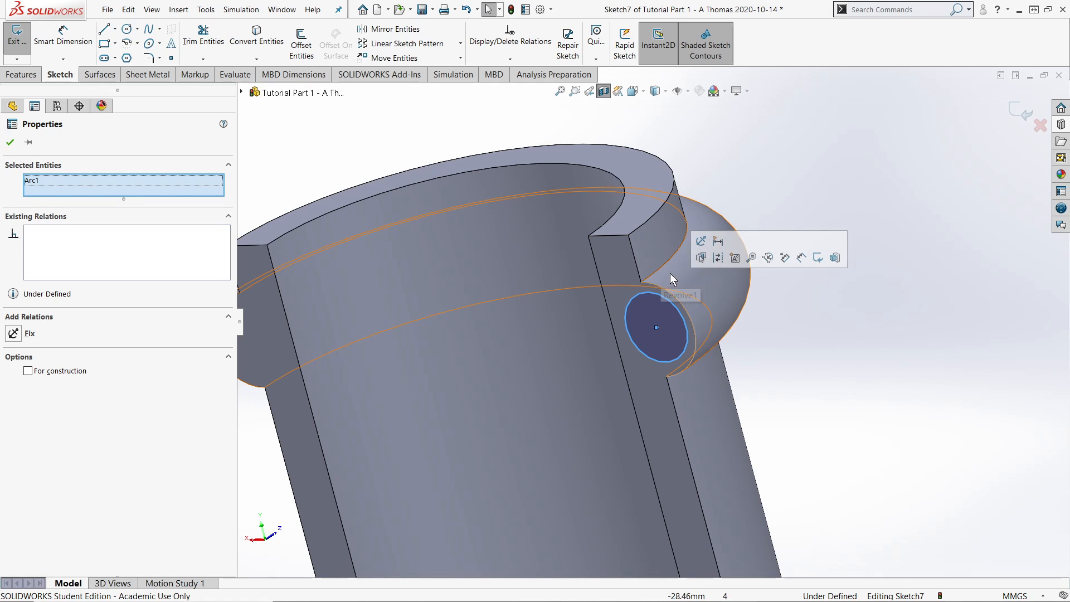
{"action": "left_click", "coordinate": [675, 310]}
{"action": "left_click", "coordinate": [683, 308]}
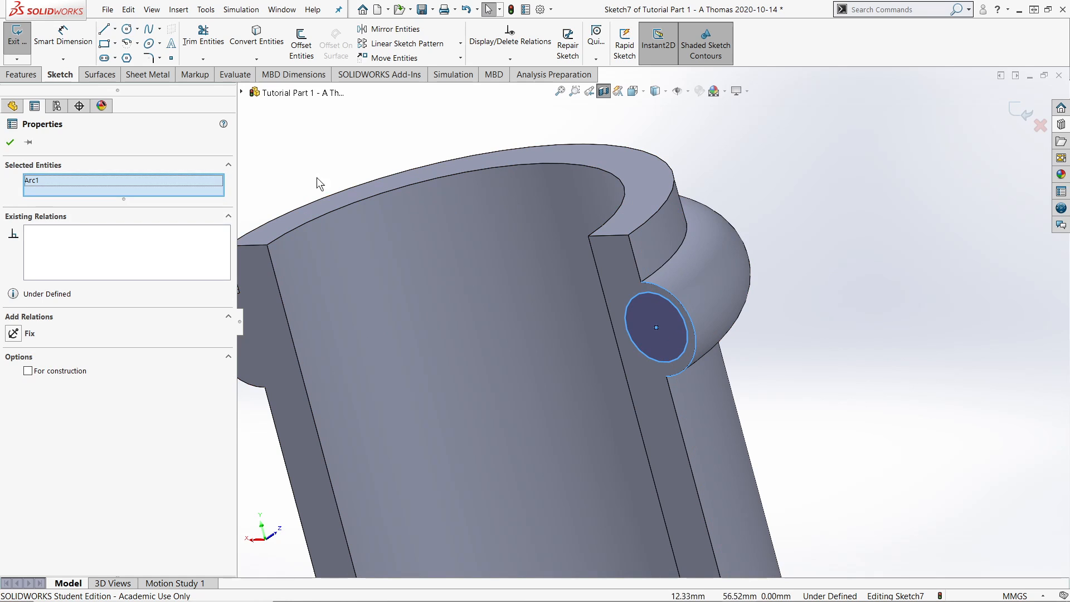
{"action": "key", "text": "Delete"}
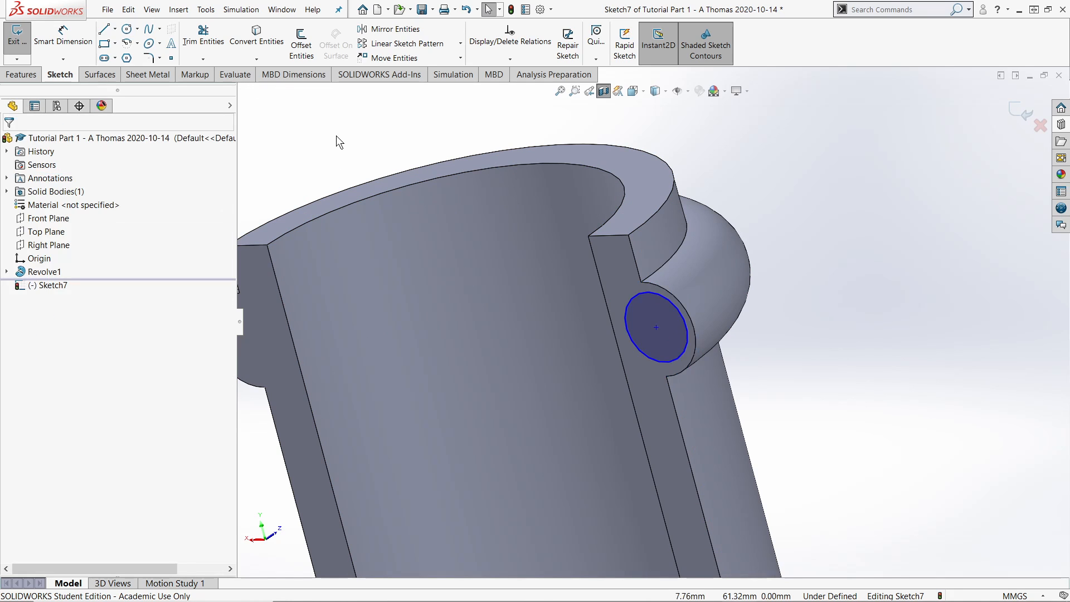
{"action": "left_click", "coordinate": [671, 298]}
{"action": "key", "text": "ctrl+z"}
{"action": "key", "text": "Delete"}
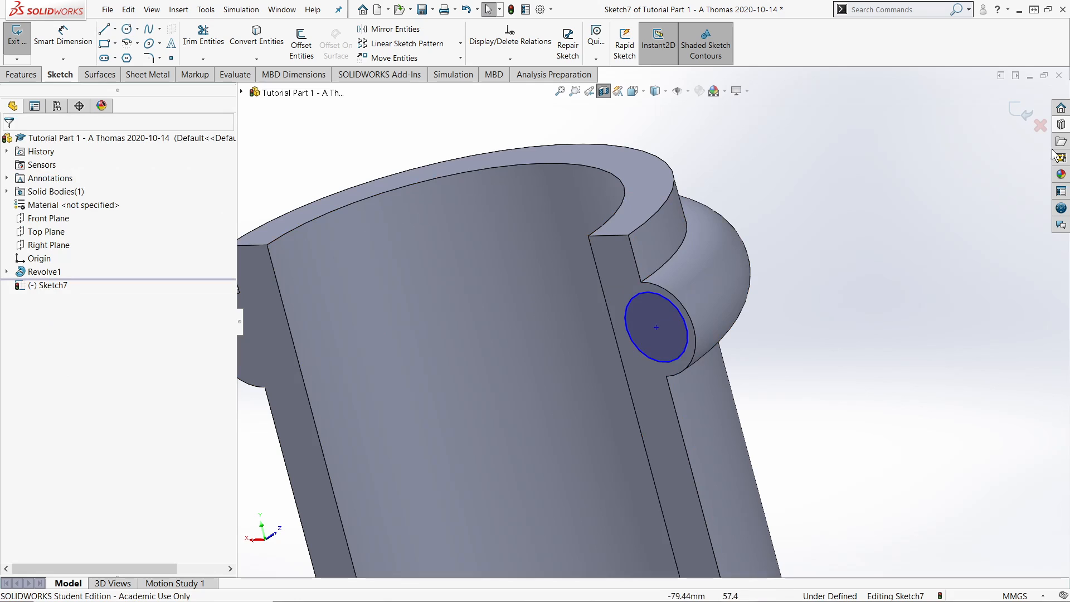
Discard the circle sketch without saving it and turn off the section view
{"action": "left_click", "coordinate": [1039, 125]}
{"action": "left_click", "coordinate": [564, 315]}
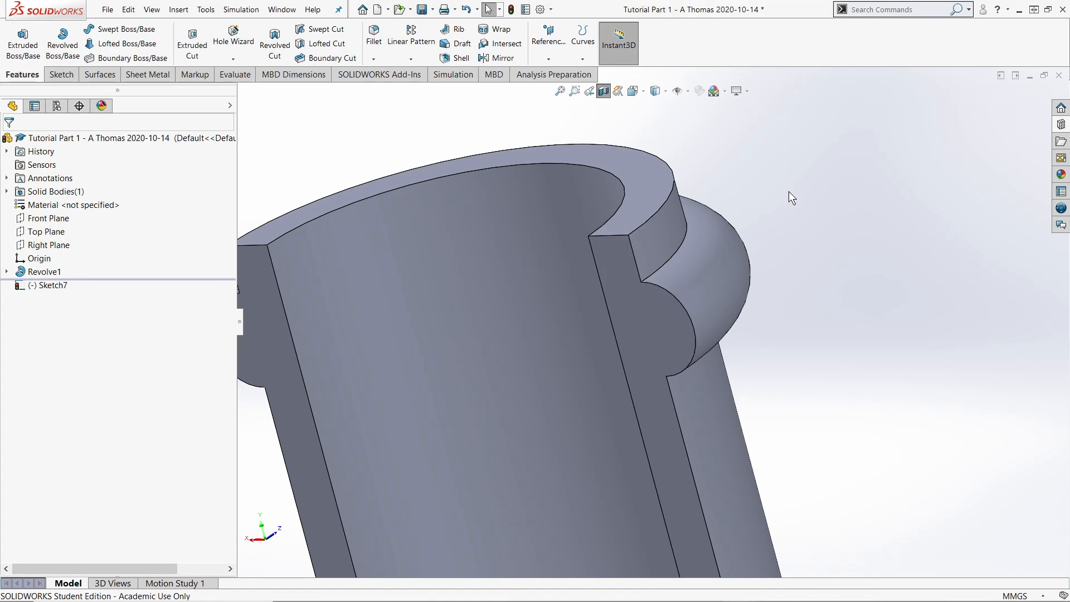
{"action": "left_click", "coordinate": [604, 91]}
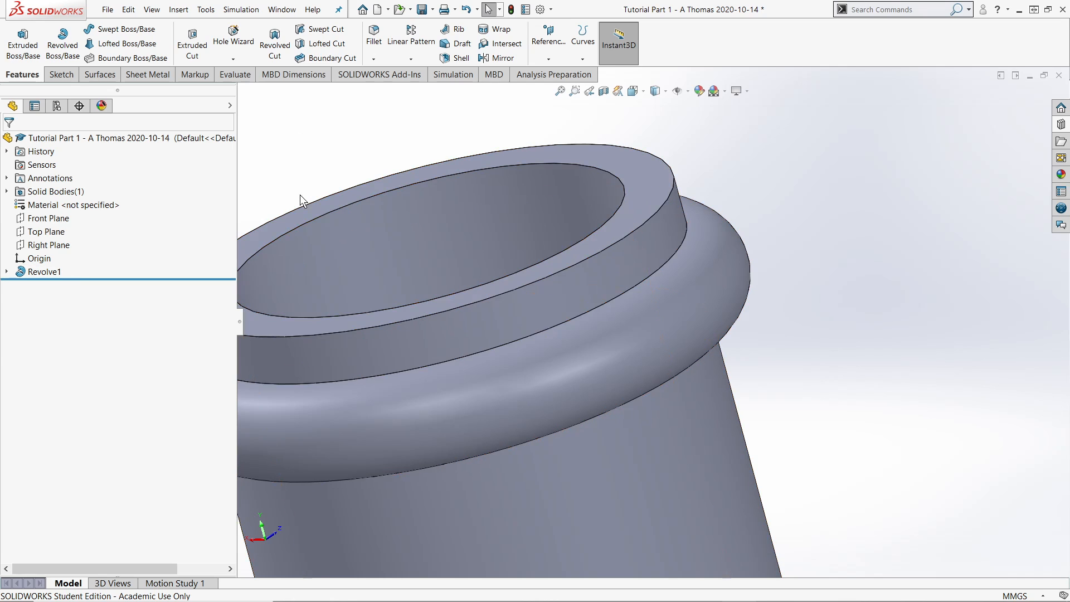
Start a new sketch on the Front Plane and view it straight on from the back
{"action": "key", "text": "f"}
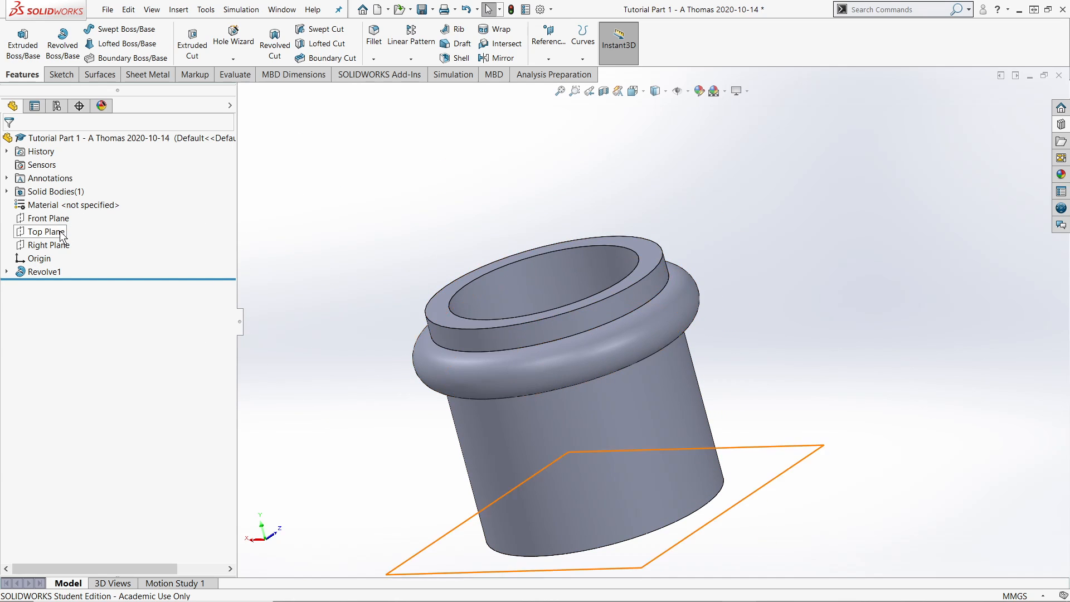
{"action": "left_click", "coordinate": [53, 217]}
{"action": "left_click", "coordinate": [57, 201]}
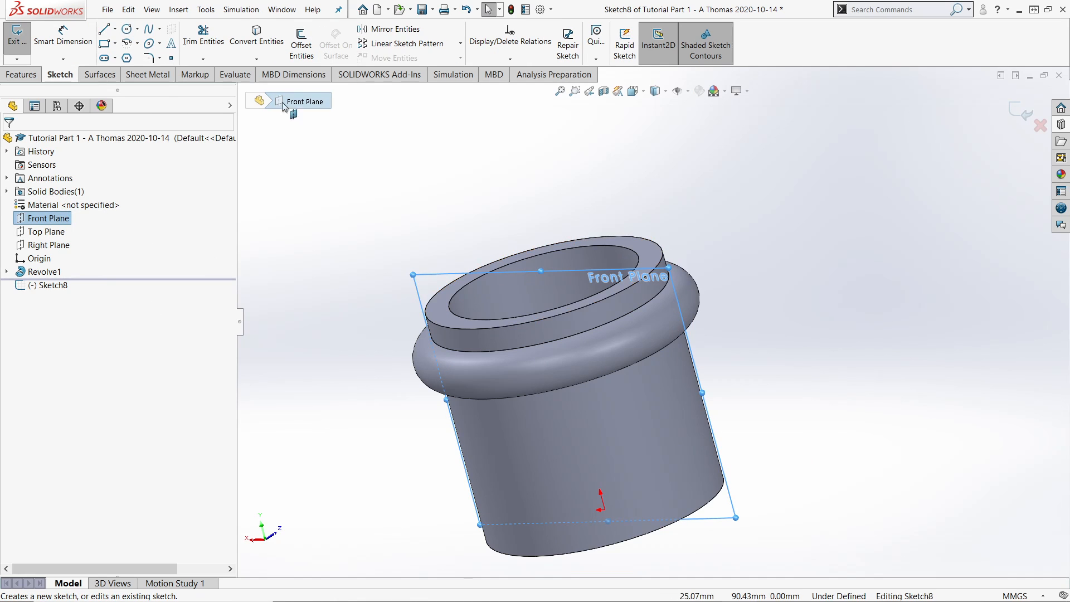
{"action": "left_click", "coordinate": [127, 28]}
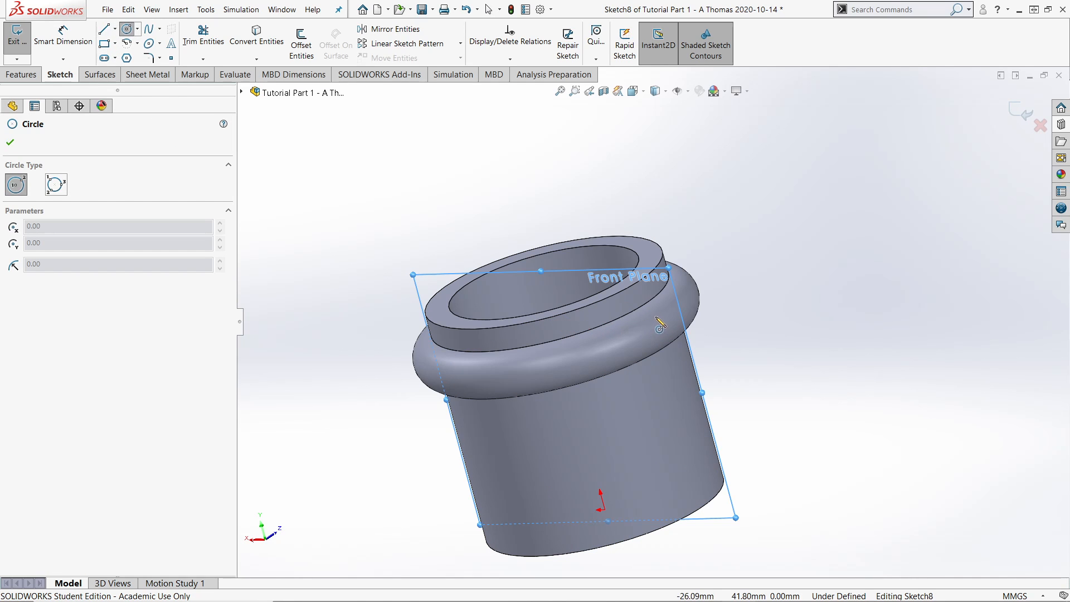
{"action": "key", "text": "space"}
{"action": "left_click", "coordinate": [441, 366]}
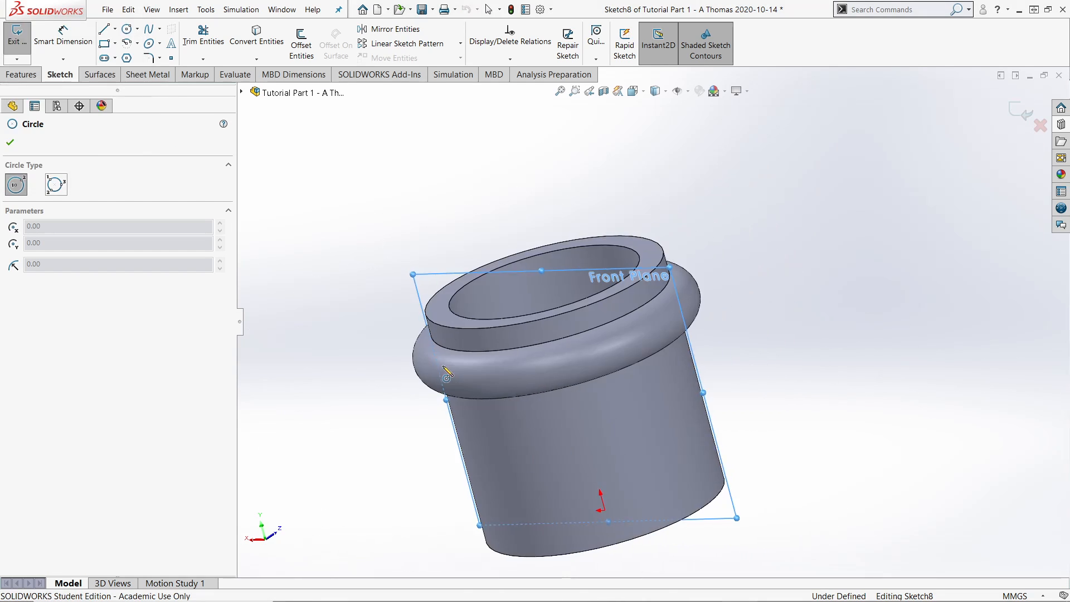
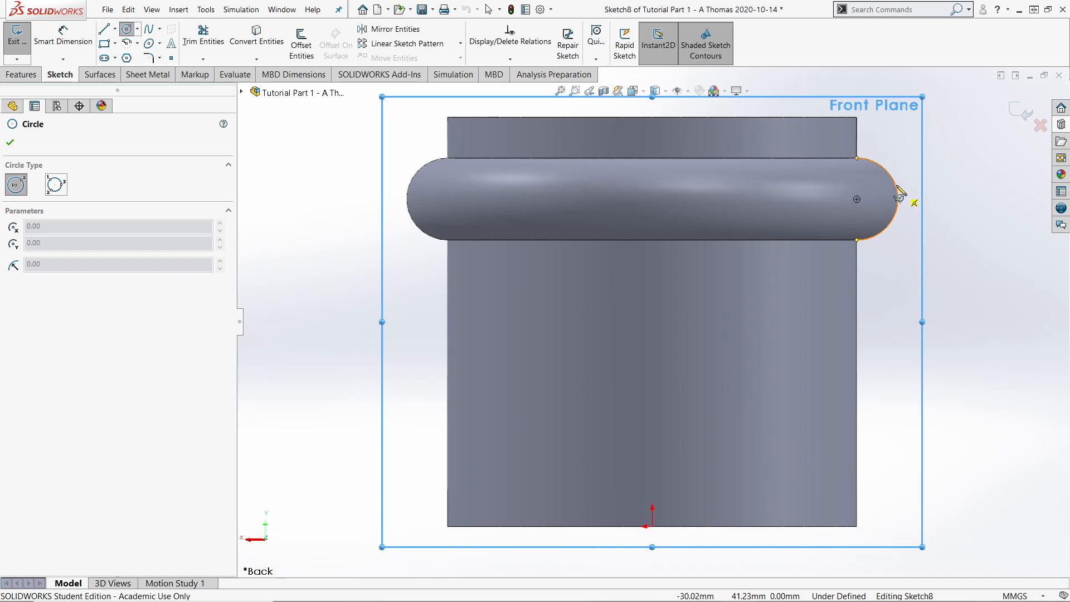
{"action": "left_click", "coordinate": [857, 199]}
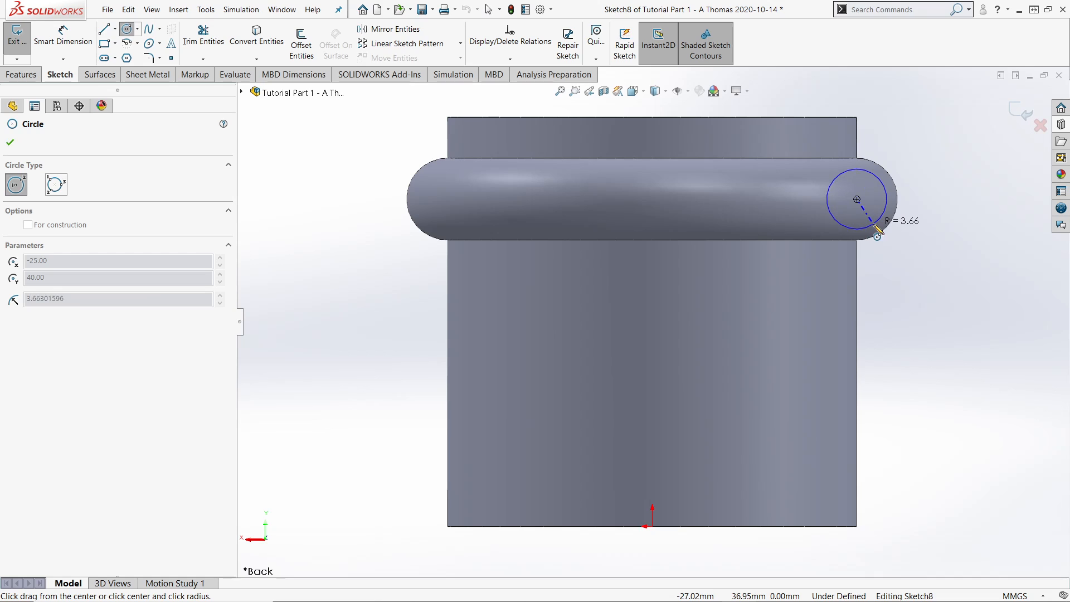
{"action": "left_click", "coordinate": [873, 225]}
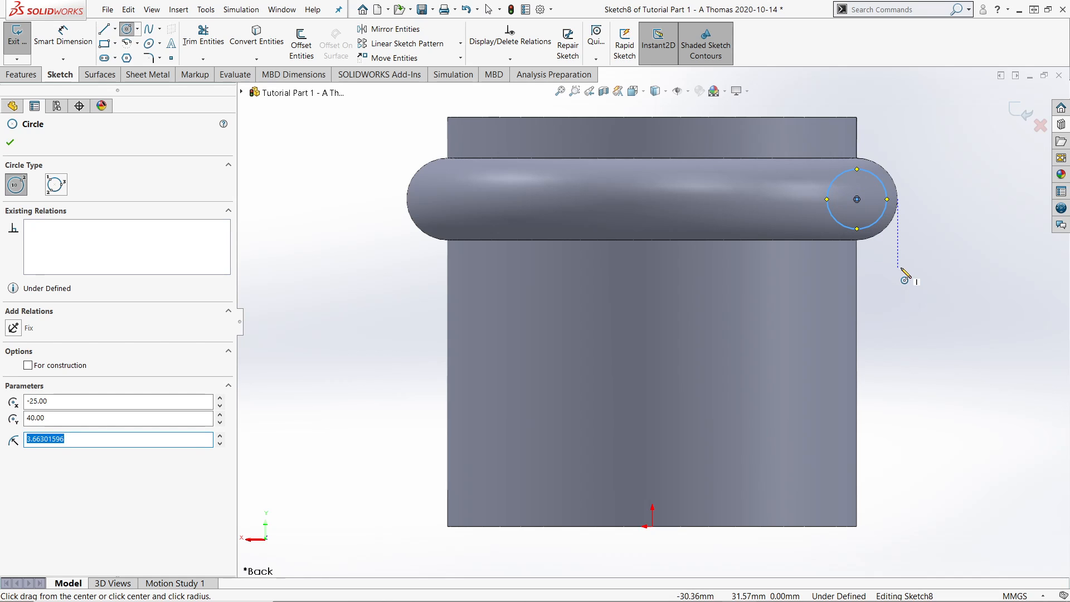
{"action": "key", "text": "Escape"}
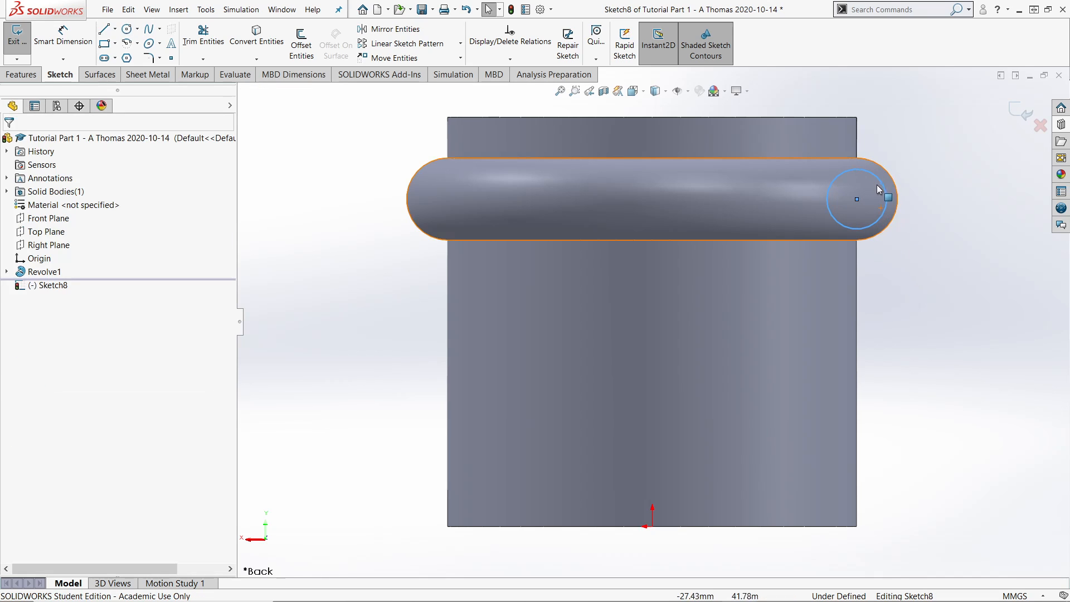
{"action": "key", "text": "ctrl+z"}
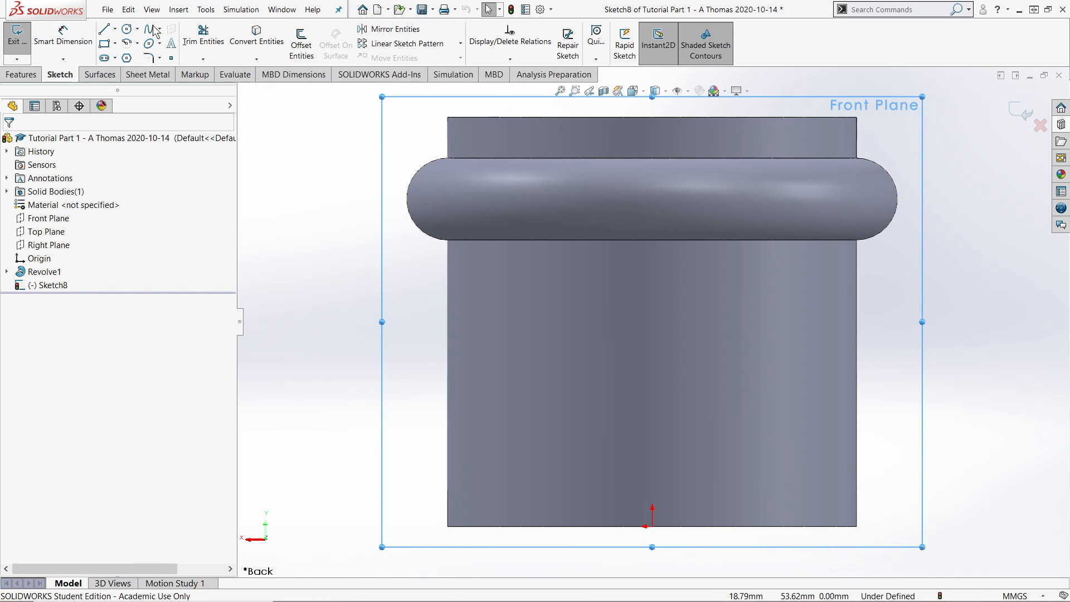
Draw a circle of about 3.7 mm radius centred on the bulge's arc centre
{"action": "left_click", "coordinate": [126, 30]}
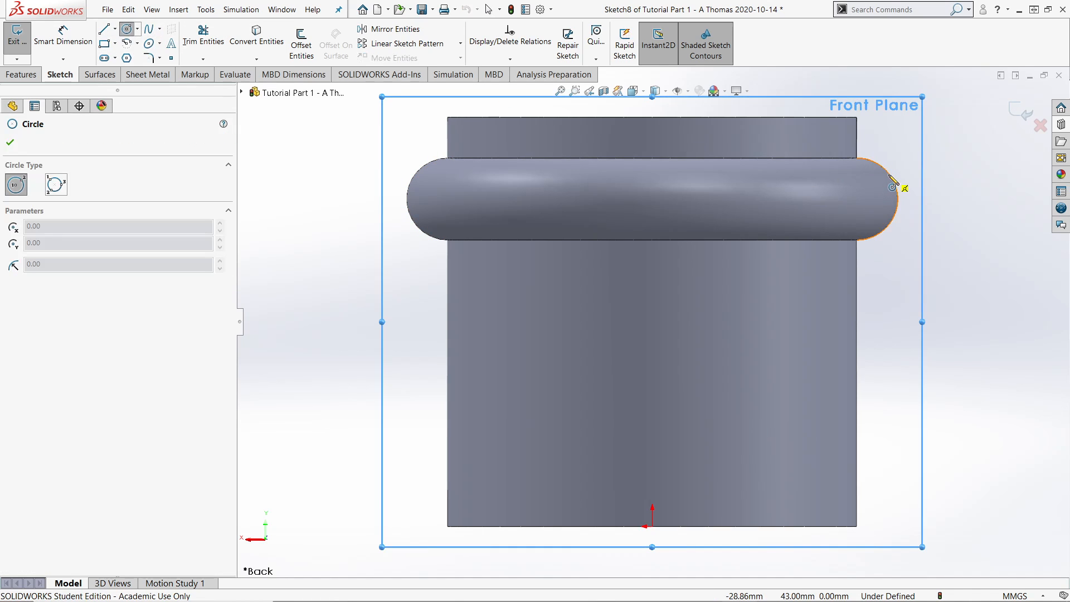
{"action": "left_click", "coordinate": [857, 200]}
{"action": "left_click", "coordinate": [879, 219]}
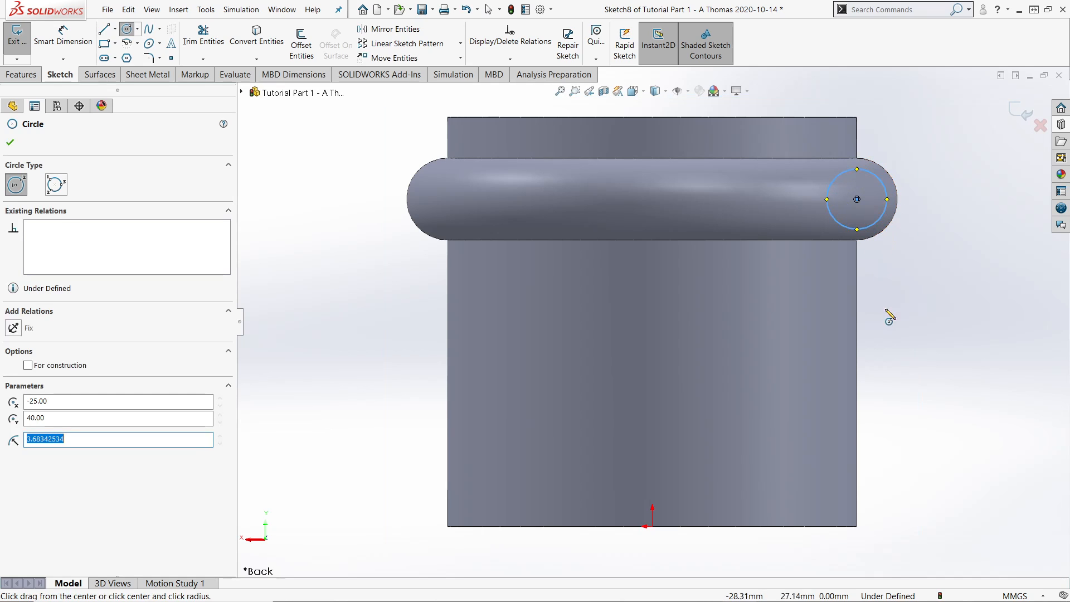
{"action": "key", "text": "Escape"}
Move the circle clear of the tube, and constrain it concentric with the bulge's silhouette arc
{"action": "left_click_drag", "start_coordinate": [857, 200], "coordinate": [918, 124]}
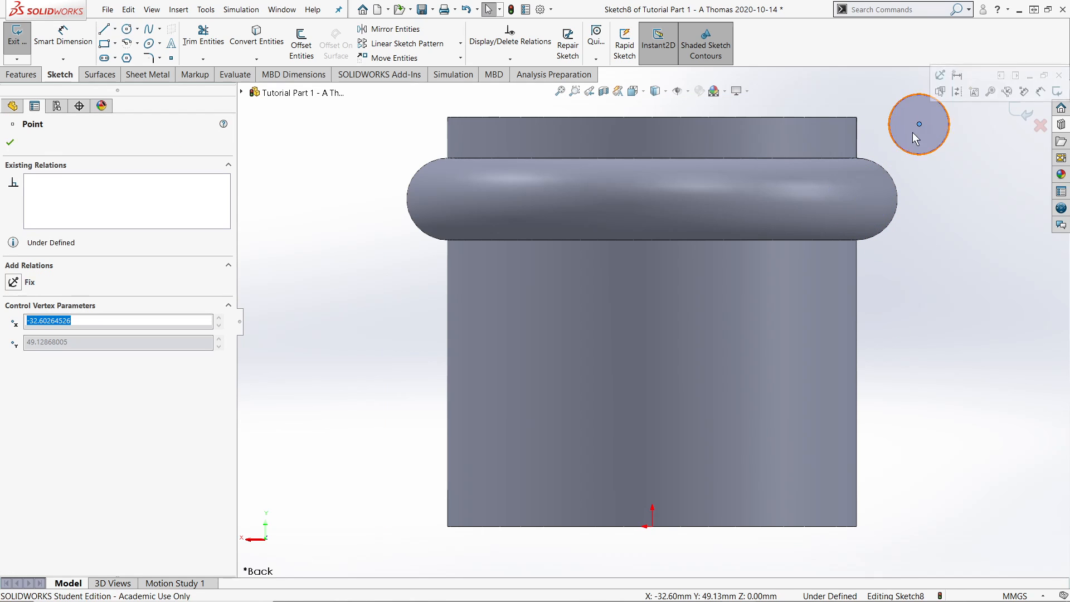
{"action": "left_click", "coordinate": [943, 145]}
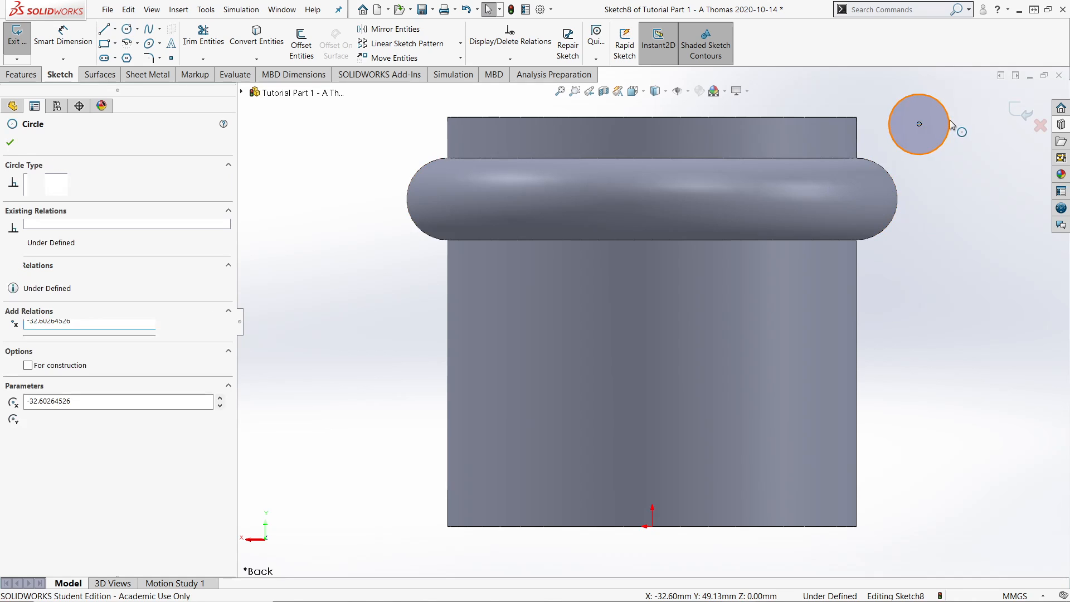
{"action": "left_click", "coordinate": [895, 187], "text": "ctrl"}
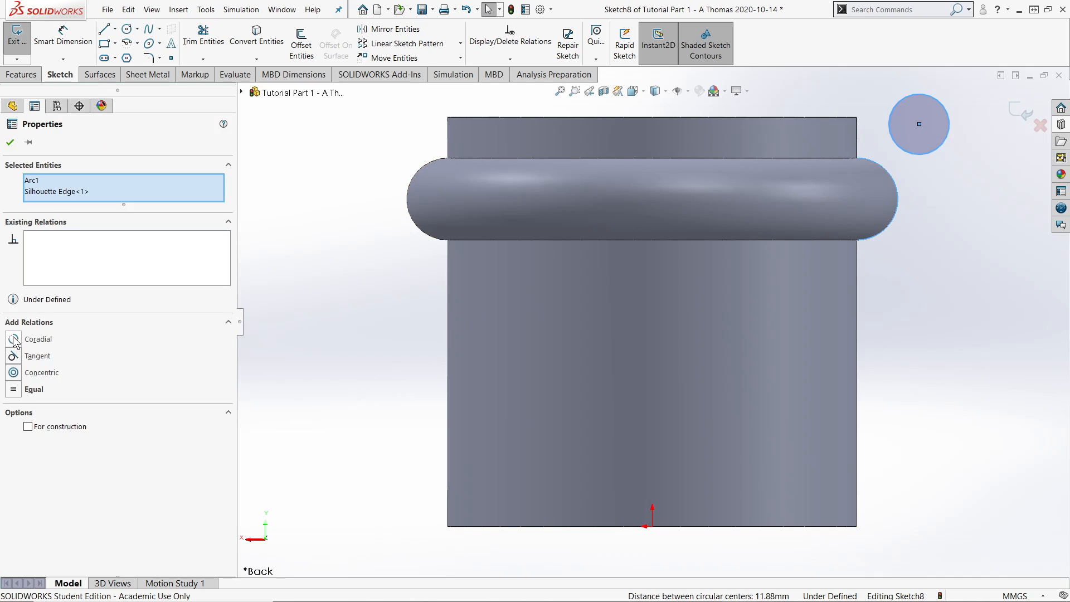
{"action": "left_click", "coordinate": [14, 372]}
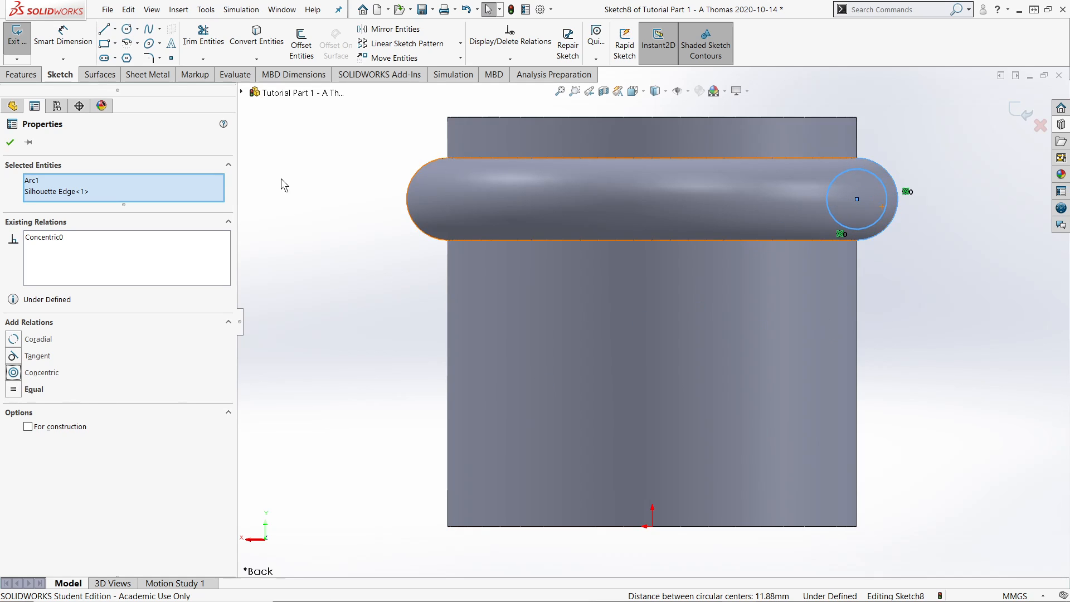
{"action": "left_click", "coordinate": [331, 169]}
Dimension the circle's diameter to 7.5 mm
{"action": "left_click", "coordinate": [66, 42]}
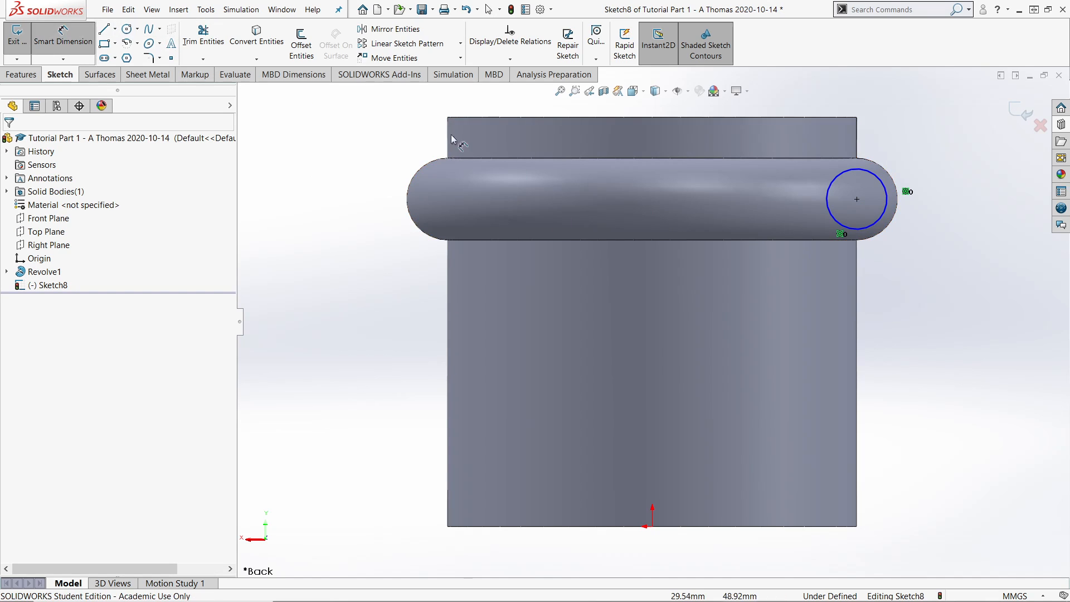
{"action": "left_click", "coordinate": [883, 184]}
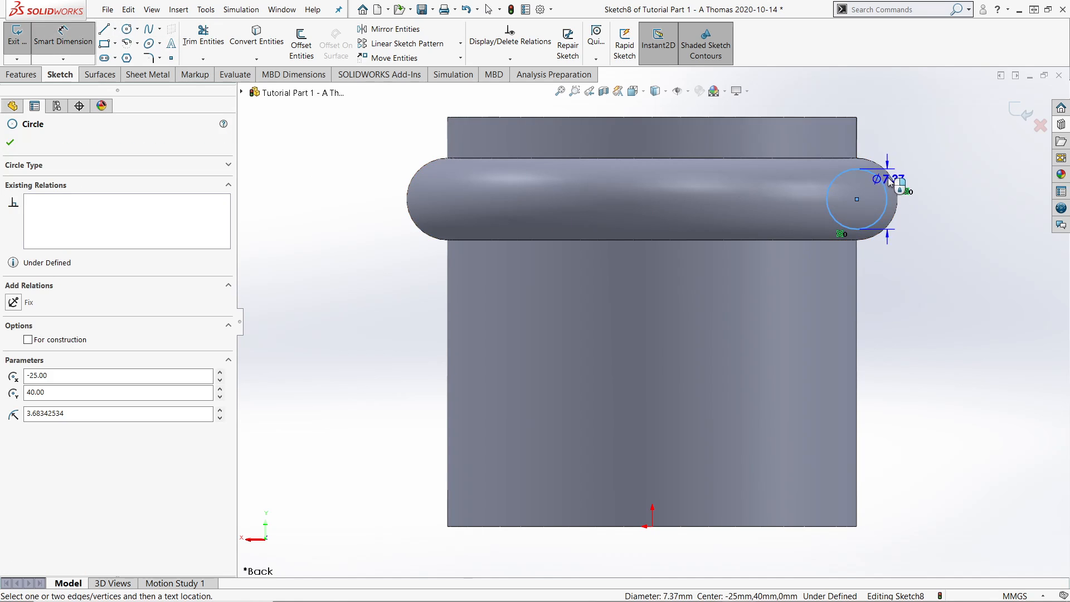
{"action": "left_click", "coordinate": [925, 156]}
{"action": "type", "text": "7.5"}
{"action": "key", "text": "Return"}
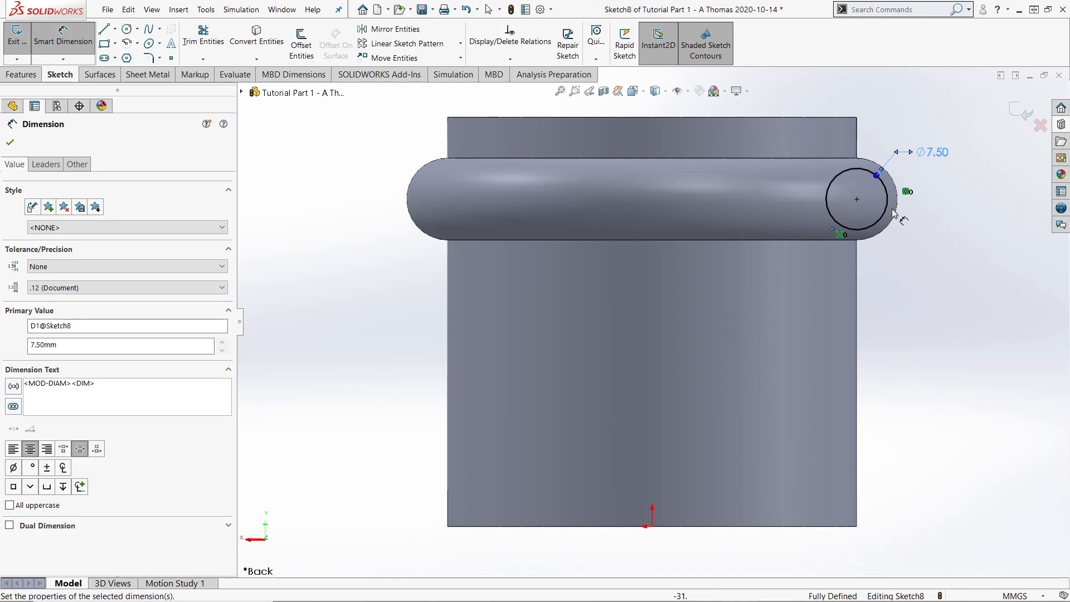
{"action": "key", "text": "Escape"}
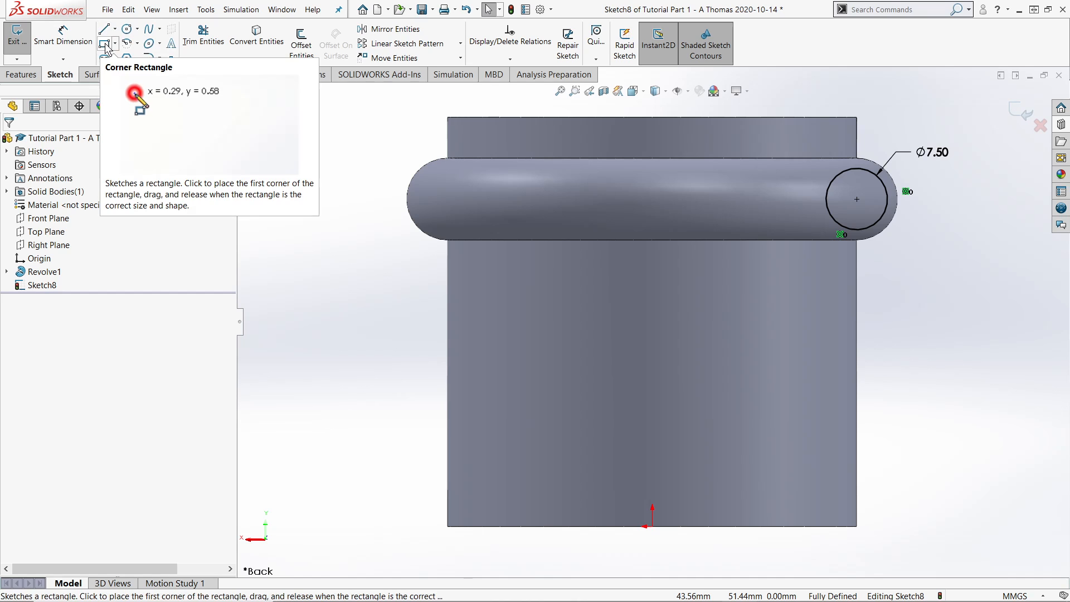
Draw a corner rectangle from the circle's top point inward toward the tube's axis, ending short of the circle's lowest point
{"action": "middle_click_drag", "start_coordinate": [745, 232], "coordinate": [756, 279]}
{"action": "key", "text": "space"}
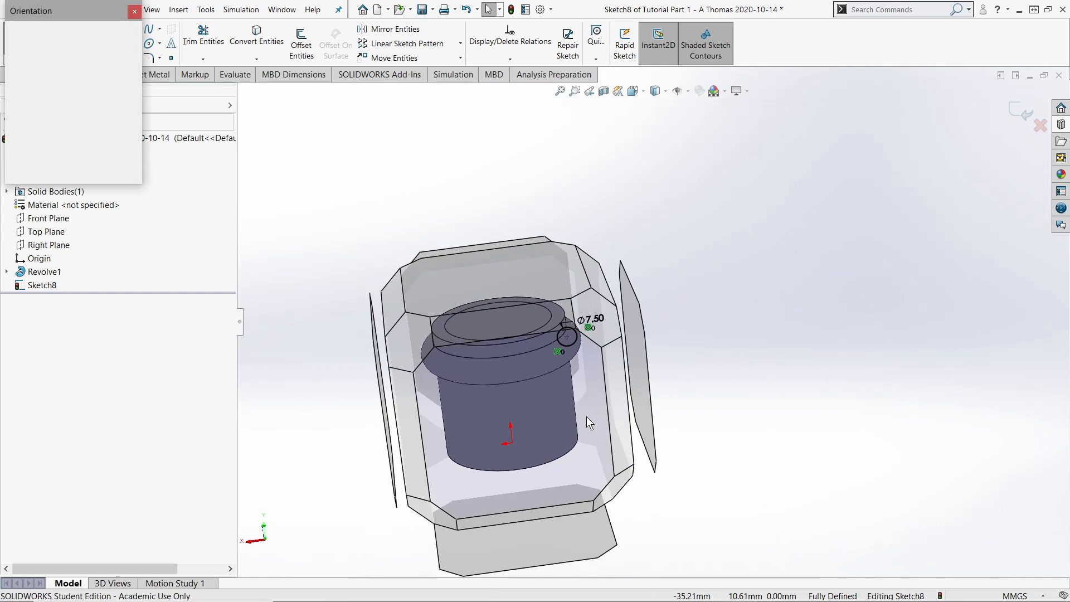
{"action": "left_click", "coordinate": [587, 417]}
{"action": "left_click", "coordinate": [104, 43]}
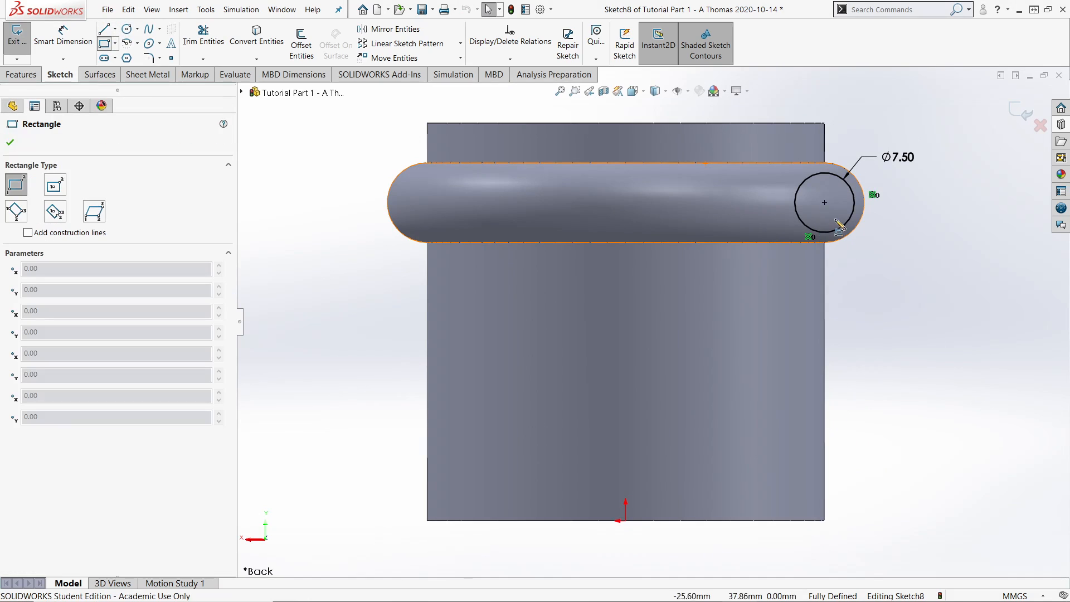
{"action": "left_click", "coordinate": [824, 172]}
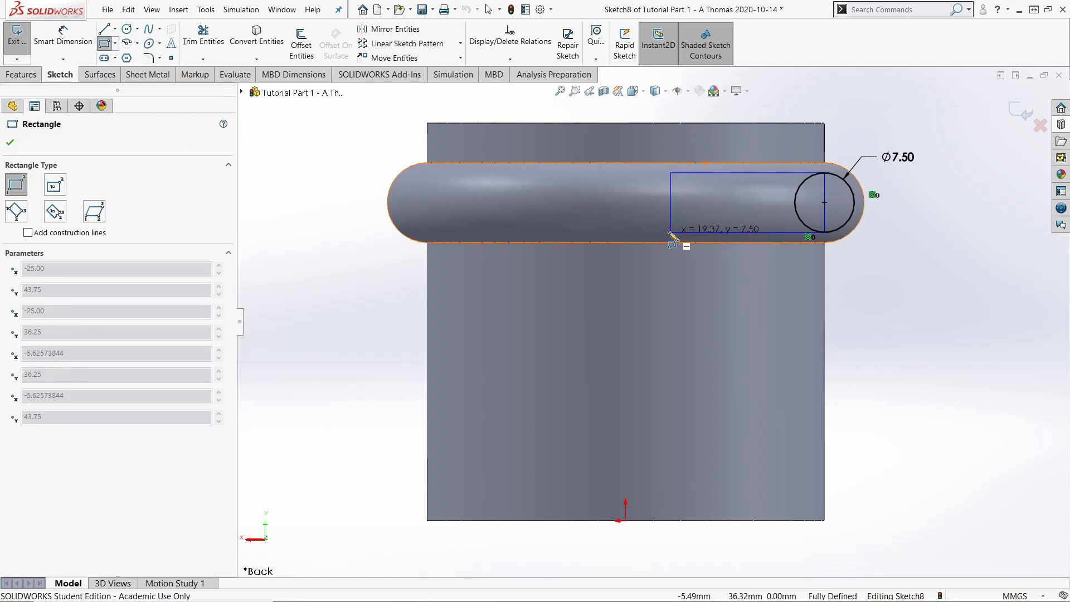
{"action": "left_click", "coordinate": [639, 222]}
{"action": "key", "text": "Escape"}
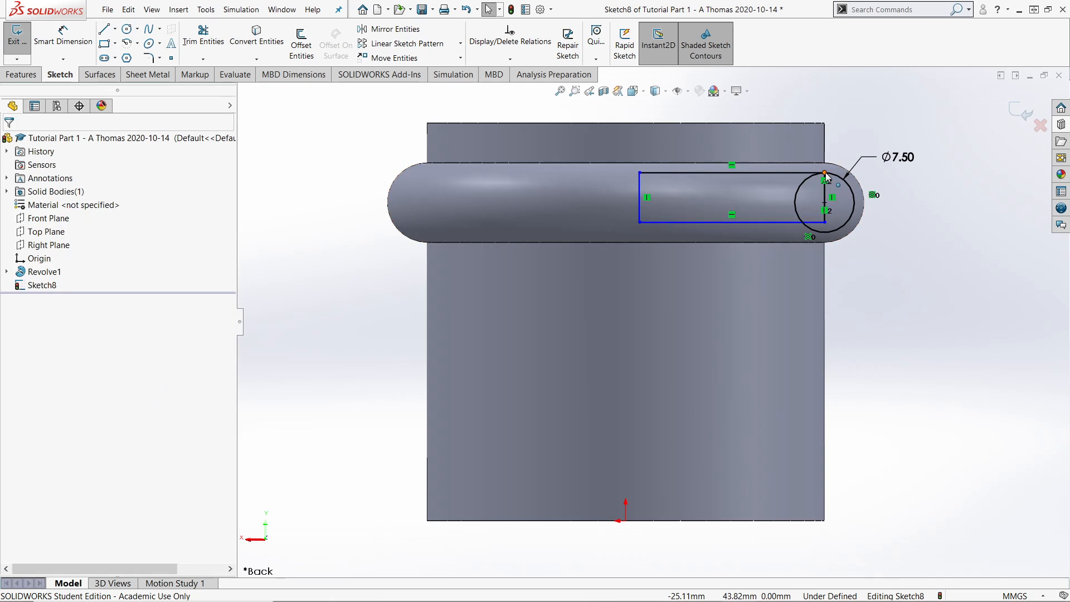
Make the rectangle's lower corner on the circle's side coincident with the circle
{"action": "left_click", "coordinate": [824, 222]}
{"action": "left_click", "coordinate": [826, 237], "text": "ctrl"}
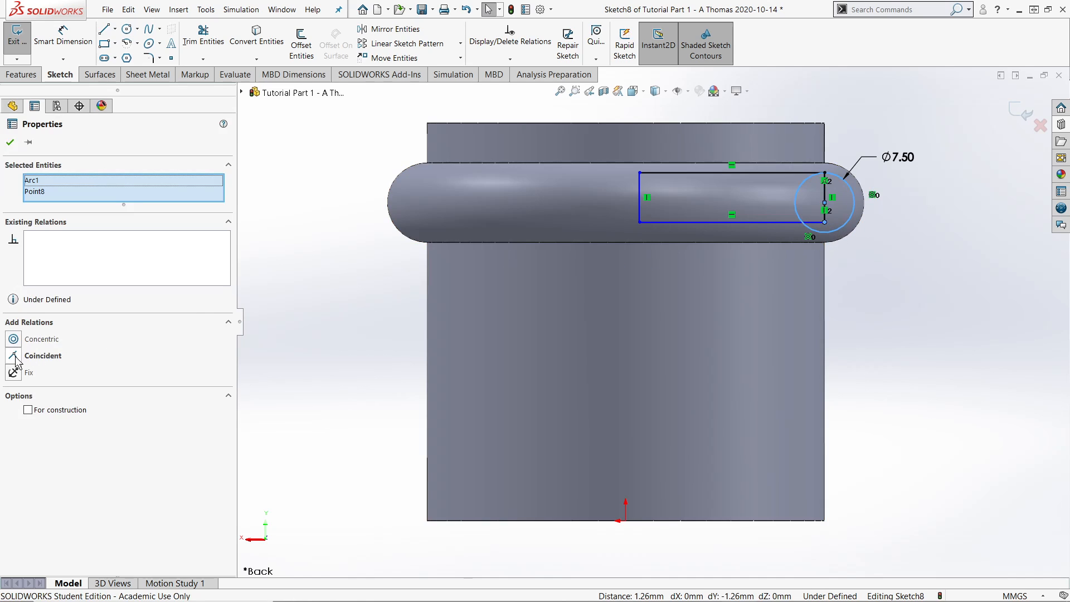
{"action": "left_click", "coordinate": [16, 360]}
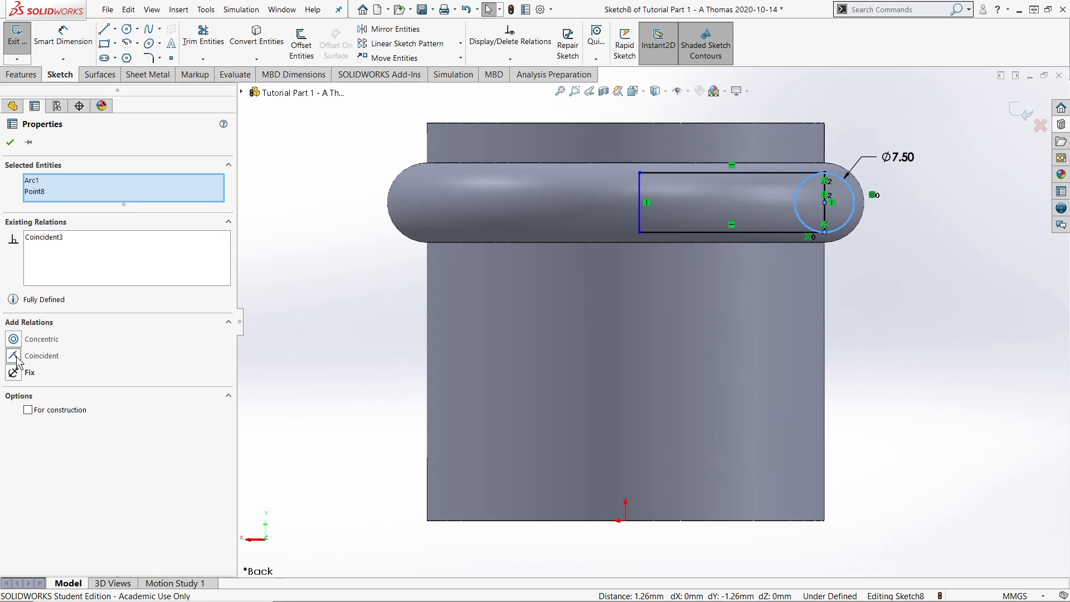
{"action": "left_click", "coordinate": [900, 235]}
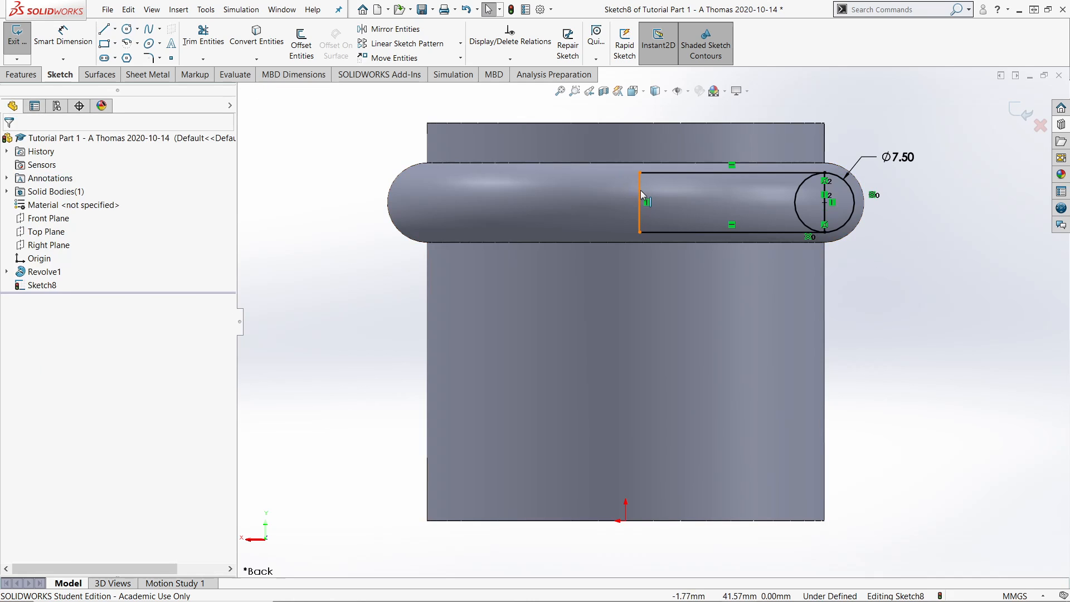
Shorten the rectangle by moving its inner vertical edge outward, and try to relate that edge to the tube's inner cylindrical face
{"action": "left_click_drag", "start_coordinate": [693, 203], "coordinate": [711, 203]}
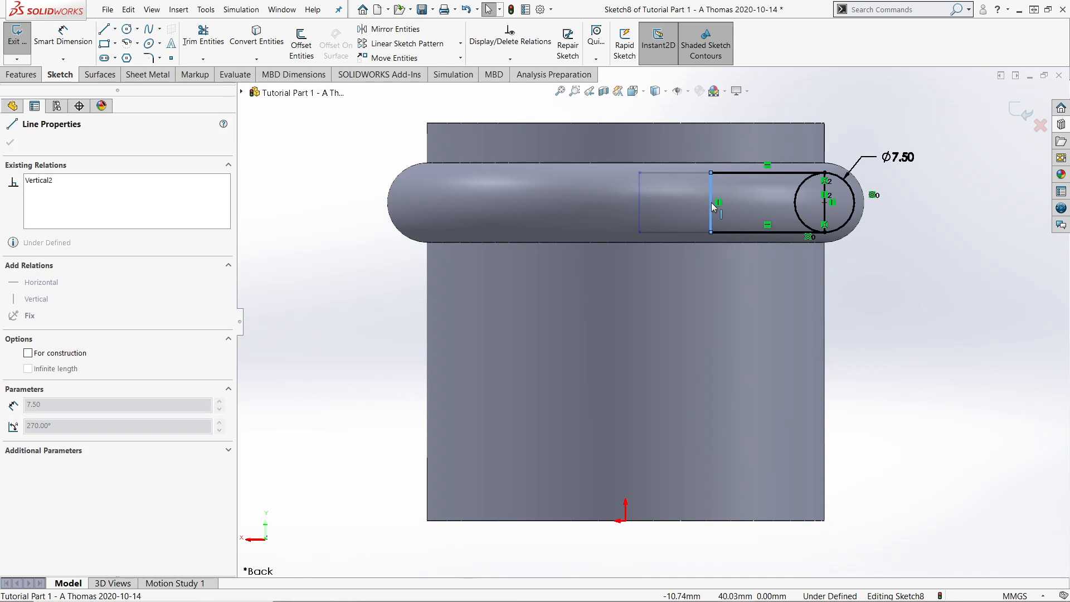
{"action": "middle_click_drag", "start_coordinate": [609, 116], "coordinate": [619, 177]}
{"action": "left_click", "coordinate": [712, 199]}
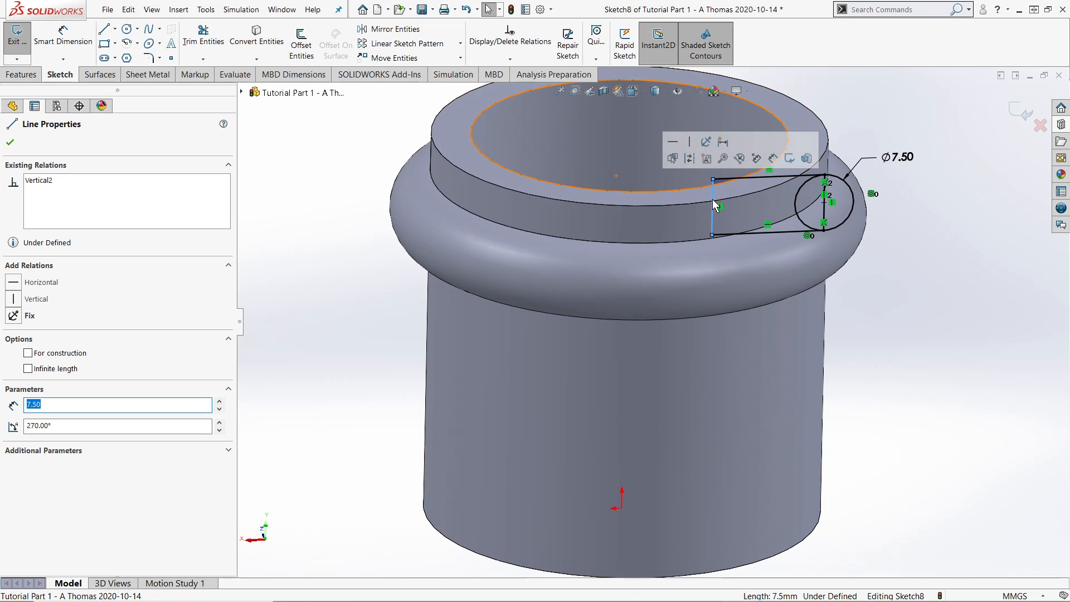
{"action": "left_click", "coordinate": [644, 127]}
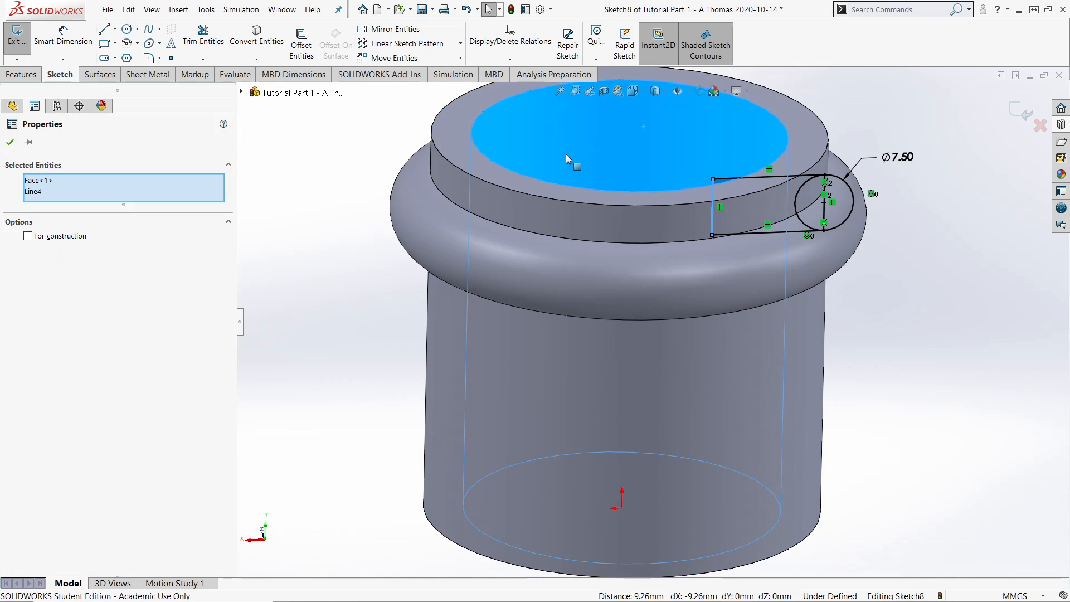
{"action": "left_click", "coordinate": [395, 127]}
{"action": "left_click", "coordinate": [676, 151]}
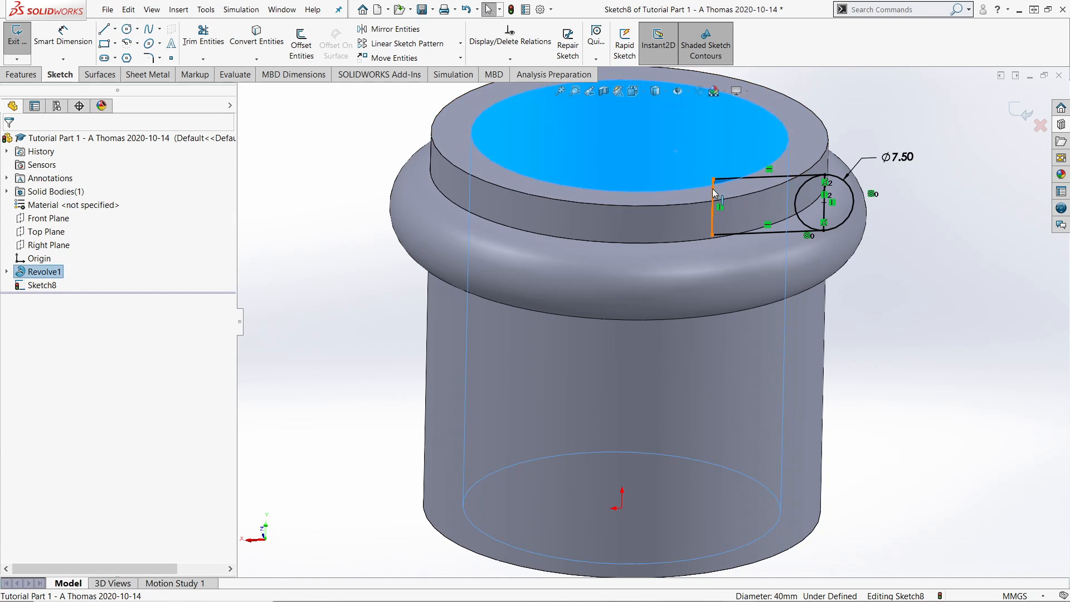
{"action": "left_click", "coordinate": [712, 188]}
{"action": "left_click", "coordinate": [939, 265]}
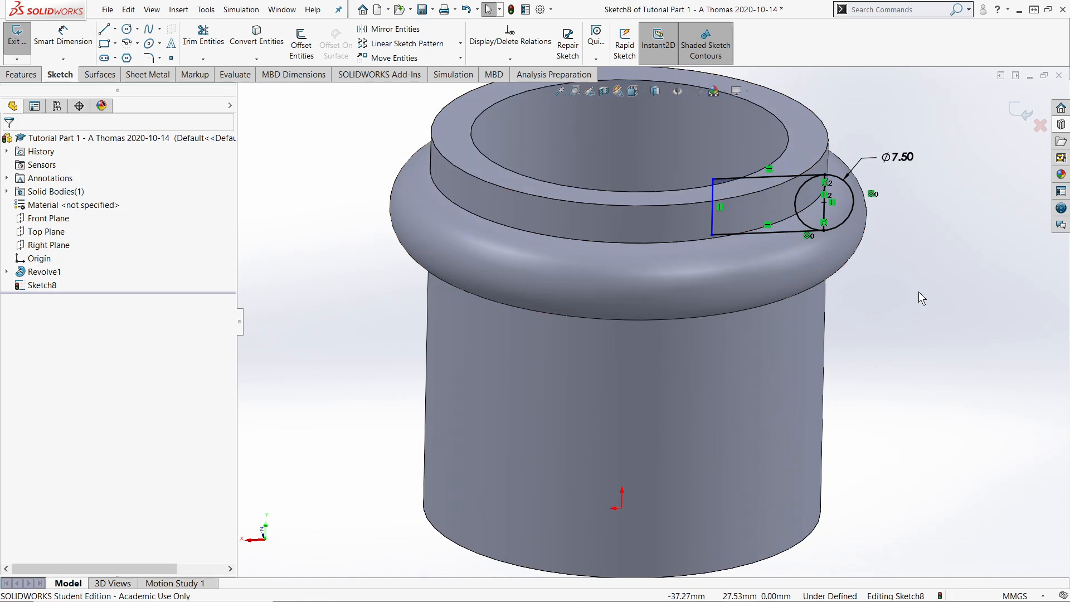
Make the rectangle's inner vertical edge coincident with the sketch origin
{"action": "key", "text": "space"}
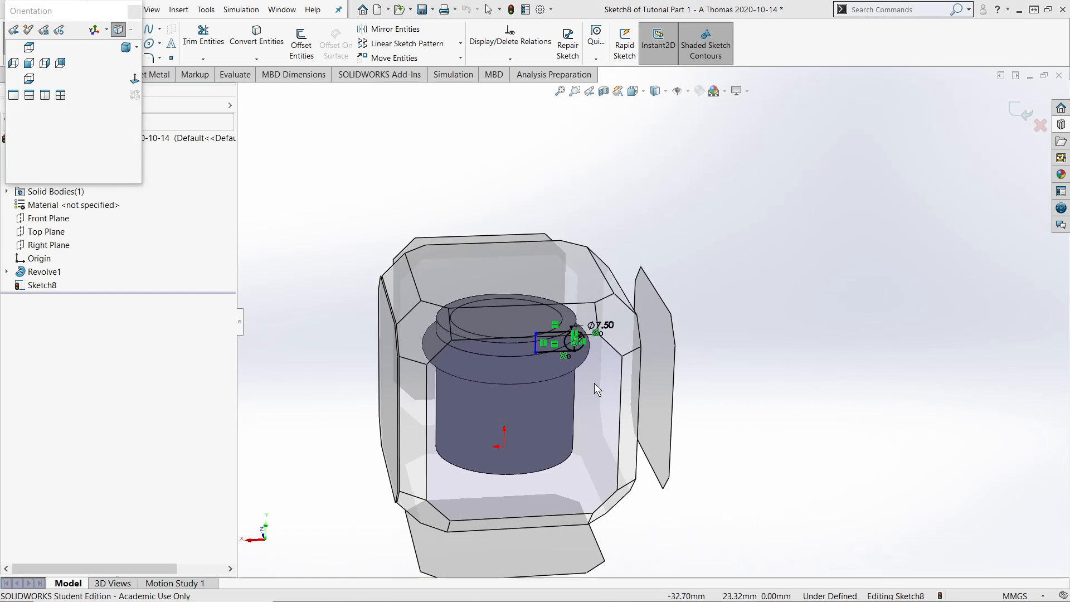
{"action": "left_click", "coordinate": [594, 383]}
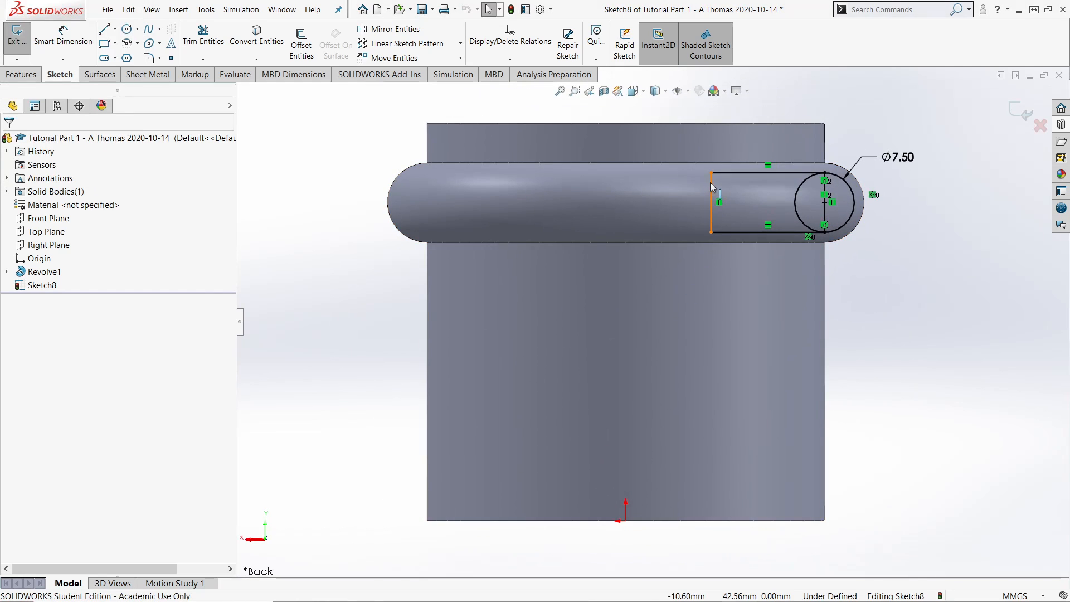
{"action": "left_click", "coordinate": [711, 183]}
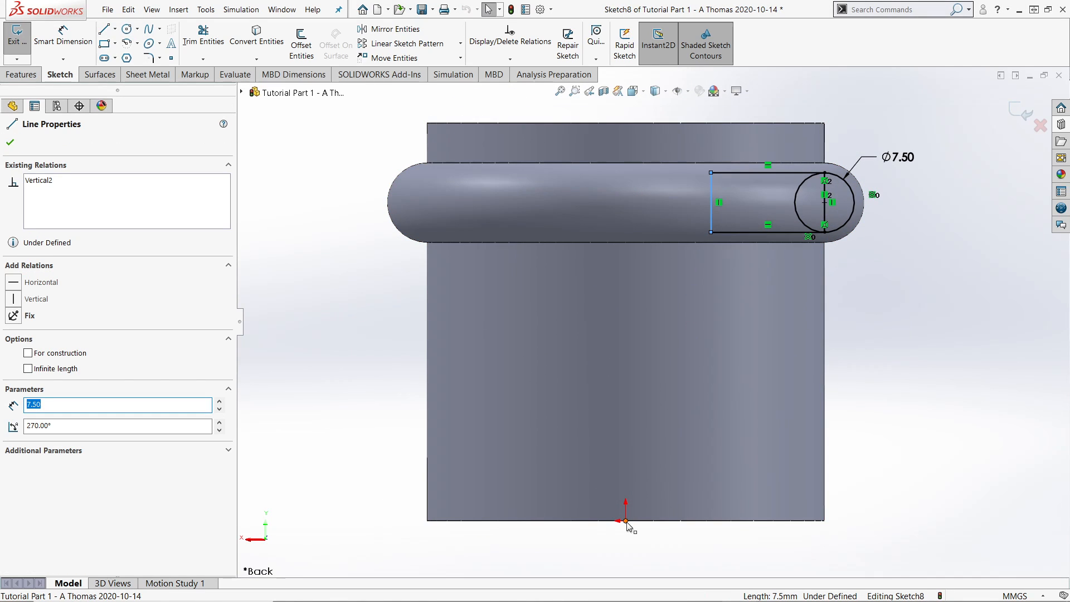
{"action": "left_click", "coordinate": [627, 521], "text": "ctrl"}
{"action": "left_click", "coordinate": [14, 355]}
{"action": "left_click", "coordinate": [920, 289]}
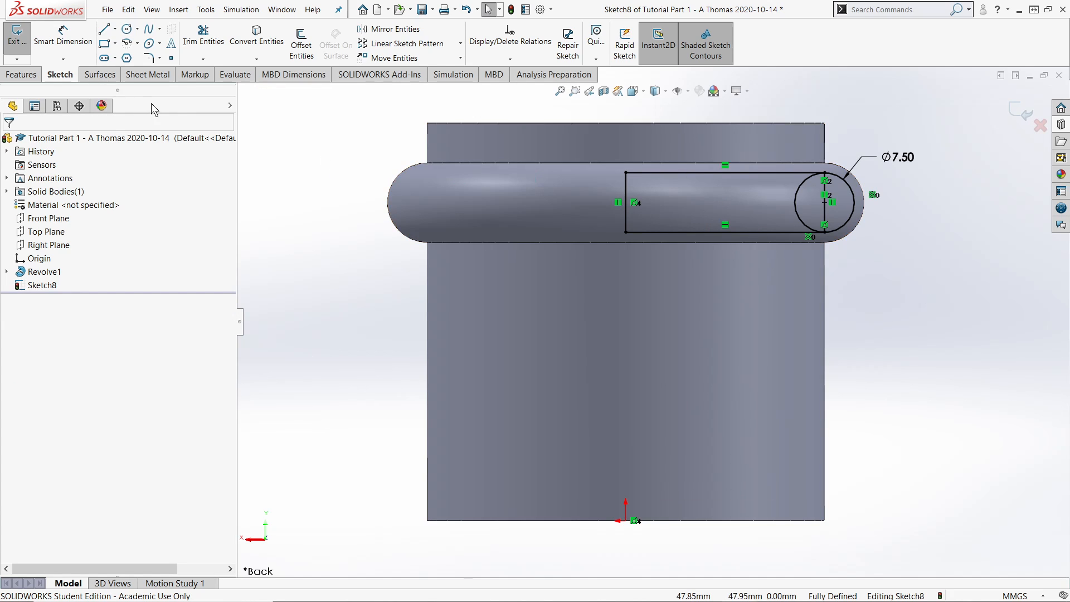
Trim away the circle's inner half and the rectangle's vertical edge inside it, leaving one round-ended profile
{"action": "left_click", "coordinate": [205, 35]}
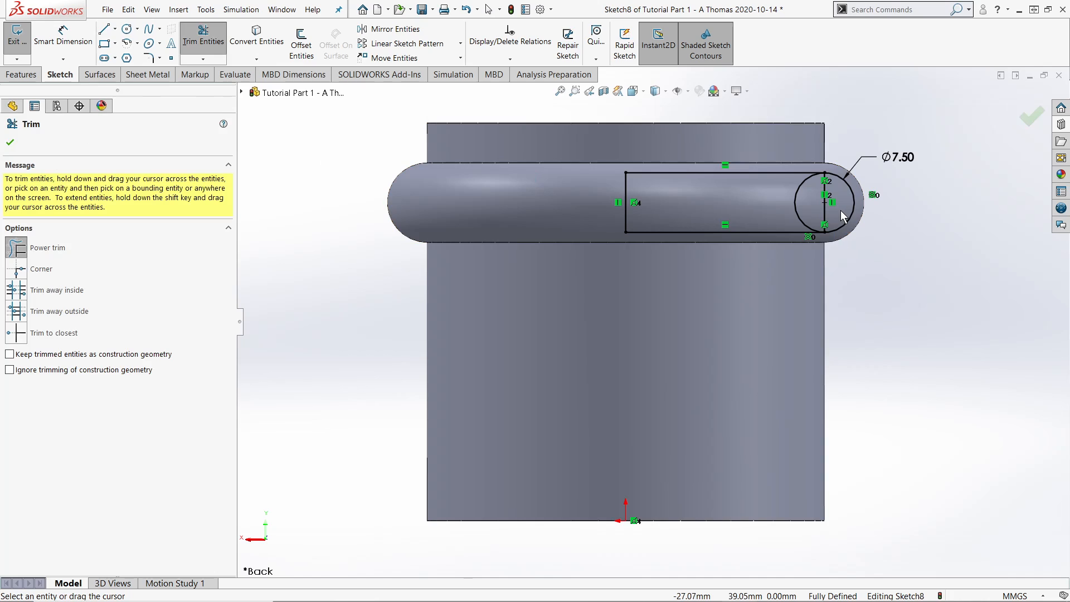
{"action": "left_click_drag", "start_coordinate": [838, 210], "coordinate": [801, 210]}
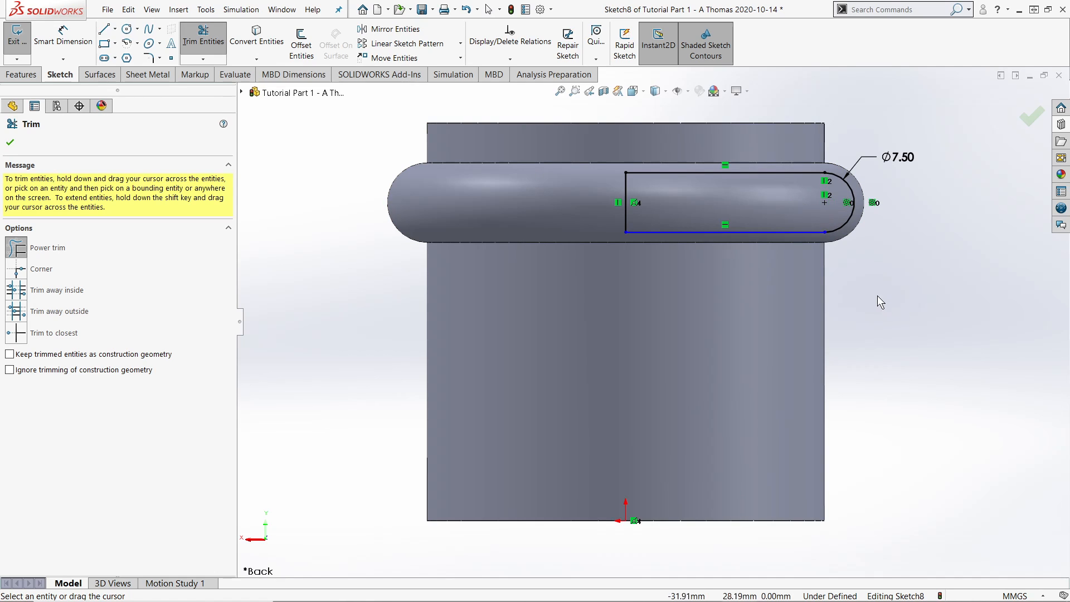
{"action": "key", "text": "Escape"}
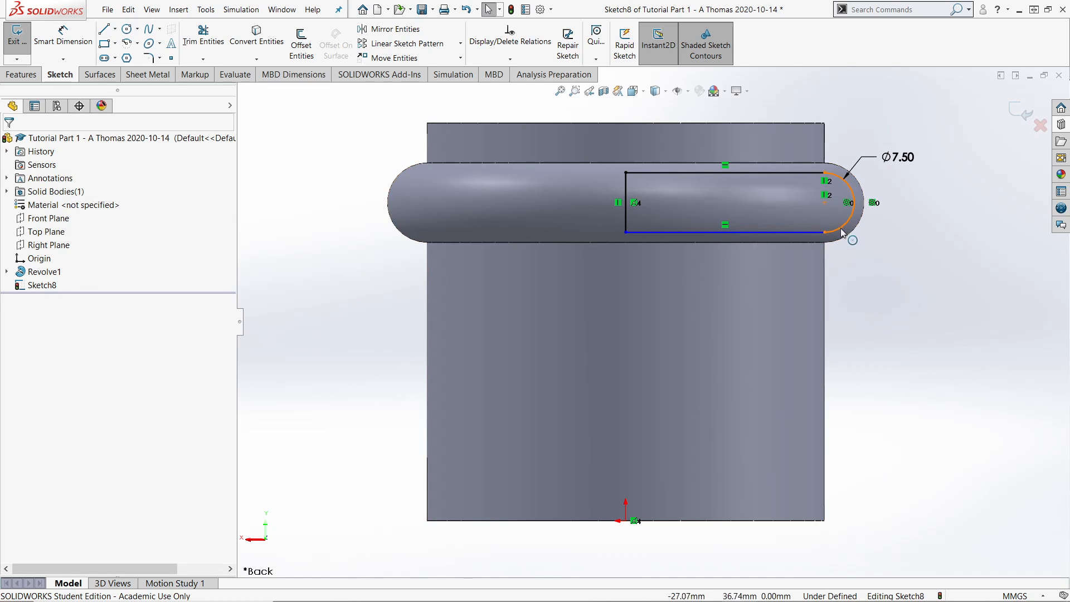
Move the endpoint of the profile's lower horizontal line upward along the circle
{"action": "mouse_move", "coordinate": [813, 232]}
{"action": "left_mouse_down"}
{"action": "mouse_move", "coordinate": [805, 203]}
{"action": "mouse_move", "coordinate": [793, 251]}
{"action": "mouse_move", "coordinate": [831, 299]}
{"action": "mouse_move", "coordinate": [830, 268]}
{"action": "mouse_move", "coordinate": [799, 211]}
{"action": "left_mouse_up"}
{"action": "left_click", "coordinate": [895, 301]}
{"action": "left_click", "coordinate": [929, 300]}
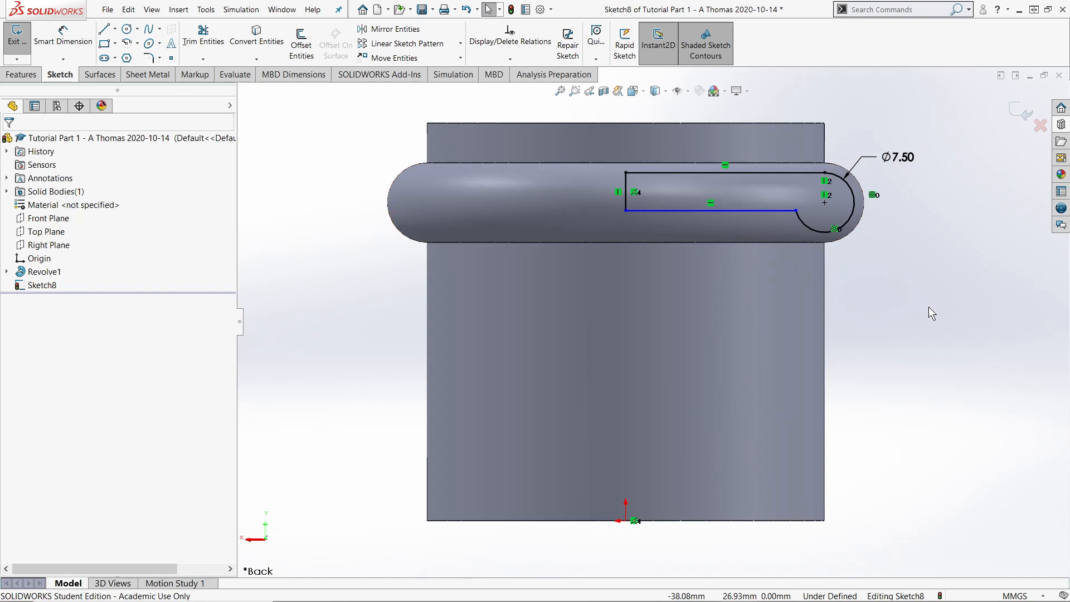
Make the profile's lower horizontal line tangent to the 7.5 mm arc
{"action": "scroll", "coordinate": [789, 174], "scroll_direction": "down", "scroll_amount": 3}
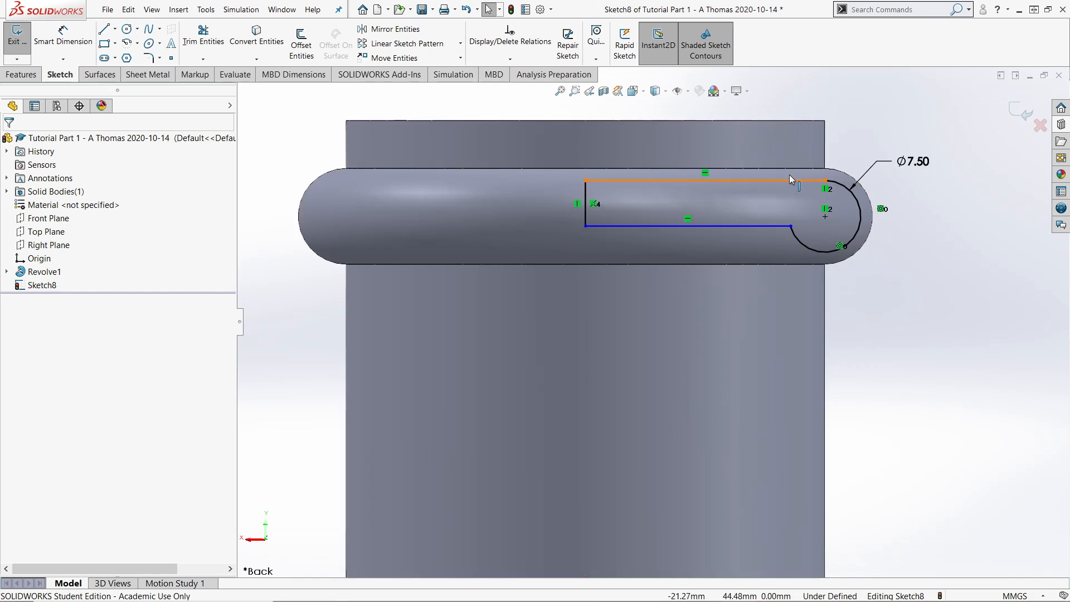
{"action": "left_click", "coordinate": [793, 293]}
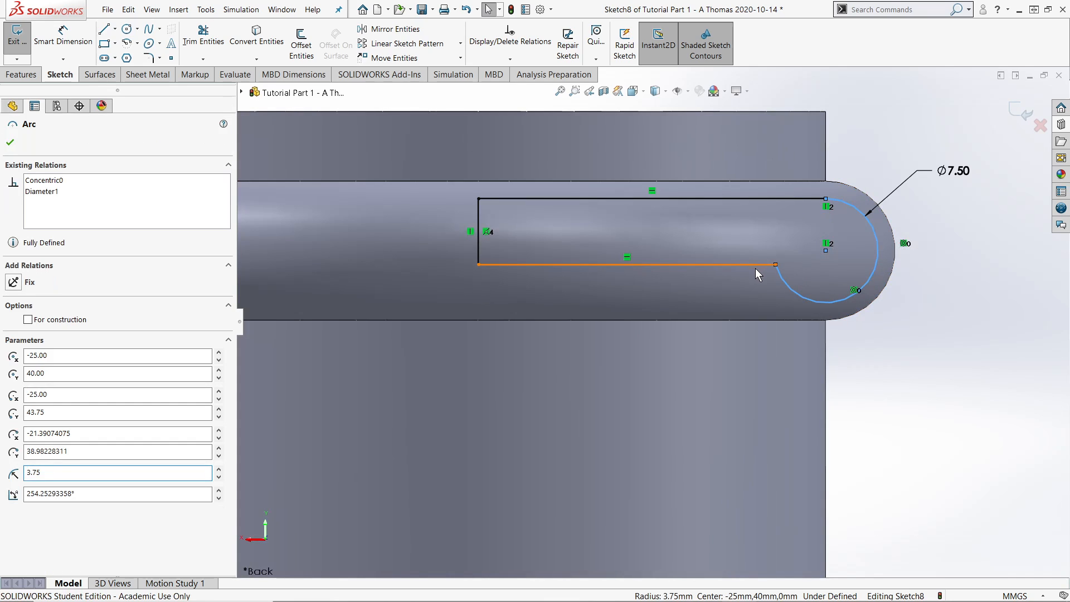
{"action": "left_click", "coordinate": [750, 265]}
{"action": "left_click", "coordinate": [899, 315]}
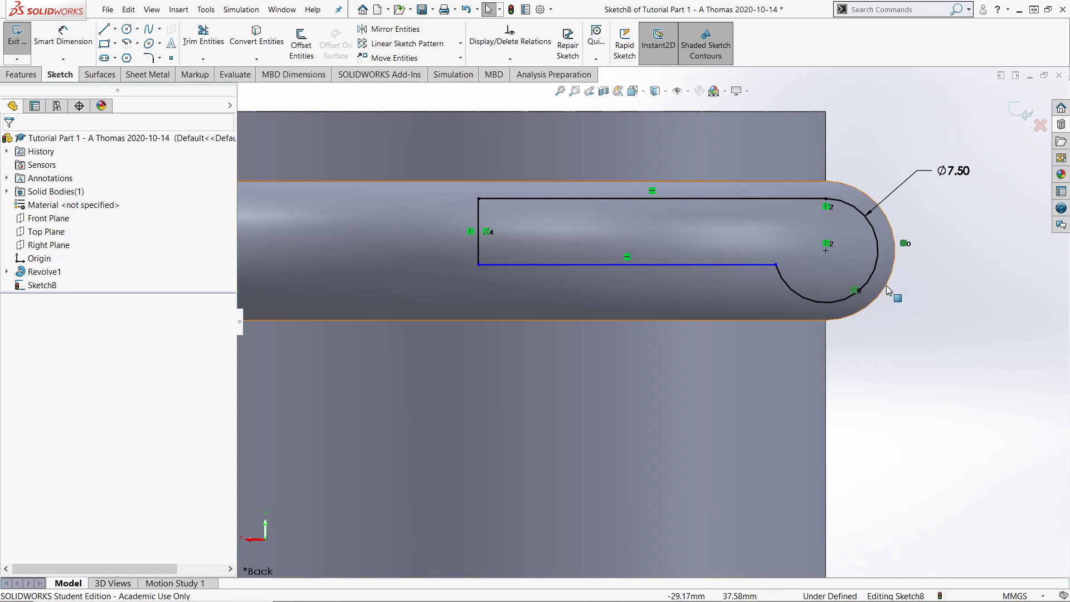
{"action": "left_click", "coordinate": [745, 257]}
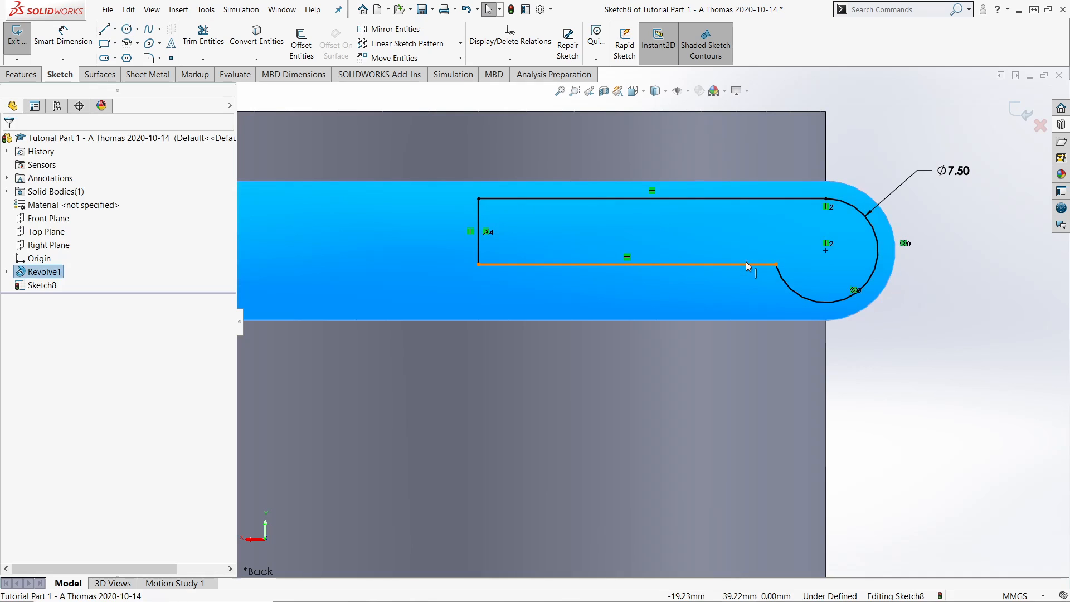
{"action": "left_click", "coordinate": [748, 265]}
{"action": "left_click", "coordinate": [893, 380]}
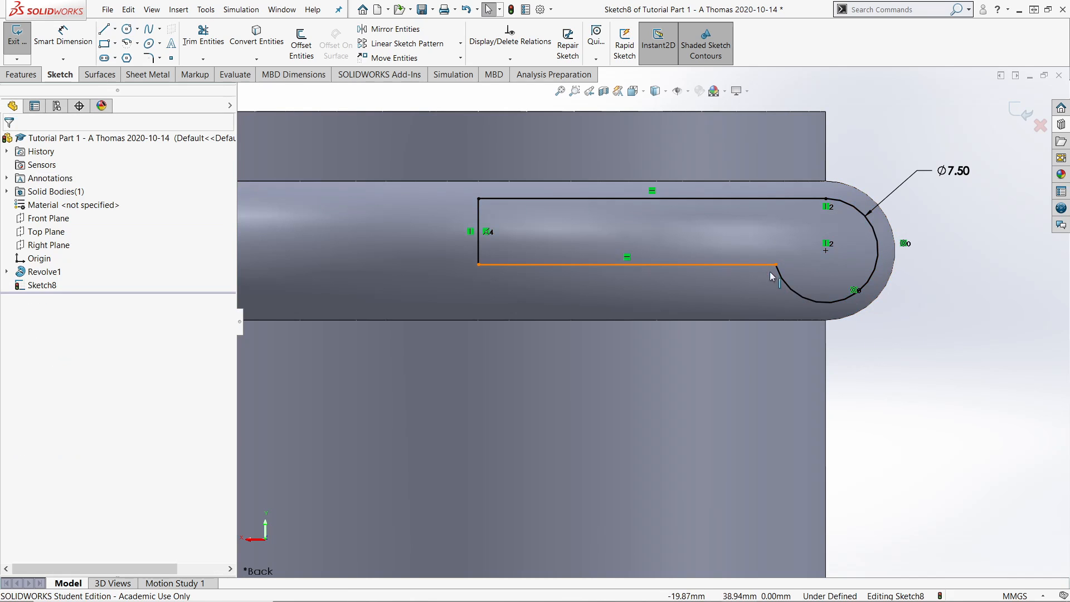
{"action": "left_click", "coordinate": [787, 284]}
{"action": "left_click", "coordinate": [764, 264], "text": "ctrl"}
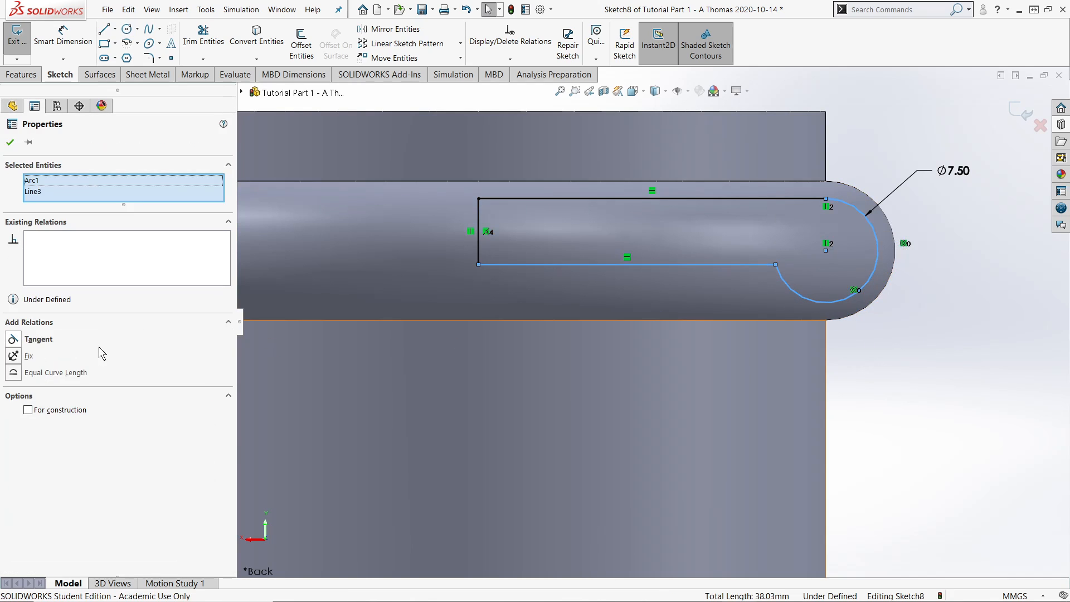
{"action": "left_click", "coordinate": [13, 339]}
{"action": "left_click", "coordinate": [888, 352]}
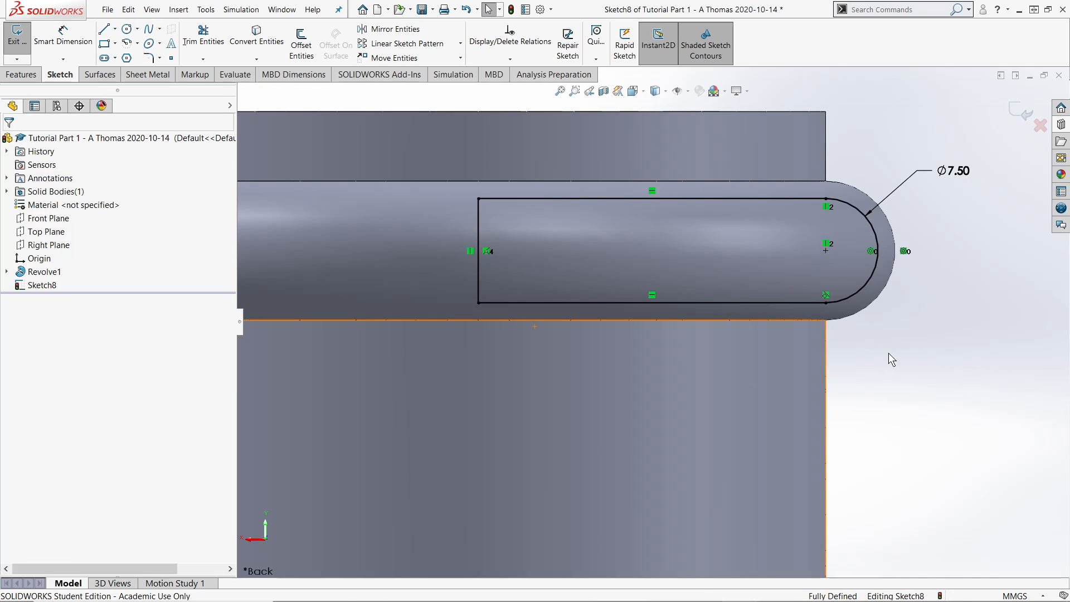
{"action": "left_click", "coordinate": [494, 200]}
{"action": "left_click", "coordinate": [945, 400]}
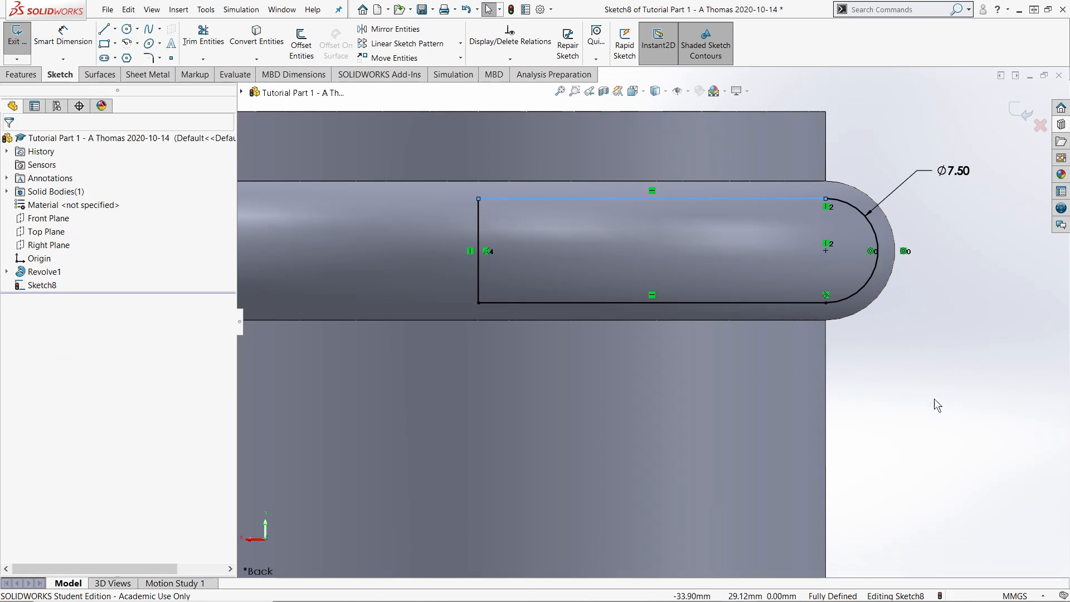
Draw a vertical construction centerline from the sketch origin up past the tube's upper rim
{"action": "scroll", "coordinate": [872, 366], "scroll_direction": "up", "scroll_amount": 5}
{"action": "left_click", "coordinate": [114, 29]}
{"action": "left_click", "coordinate": [134, 53]}
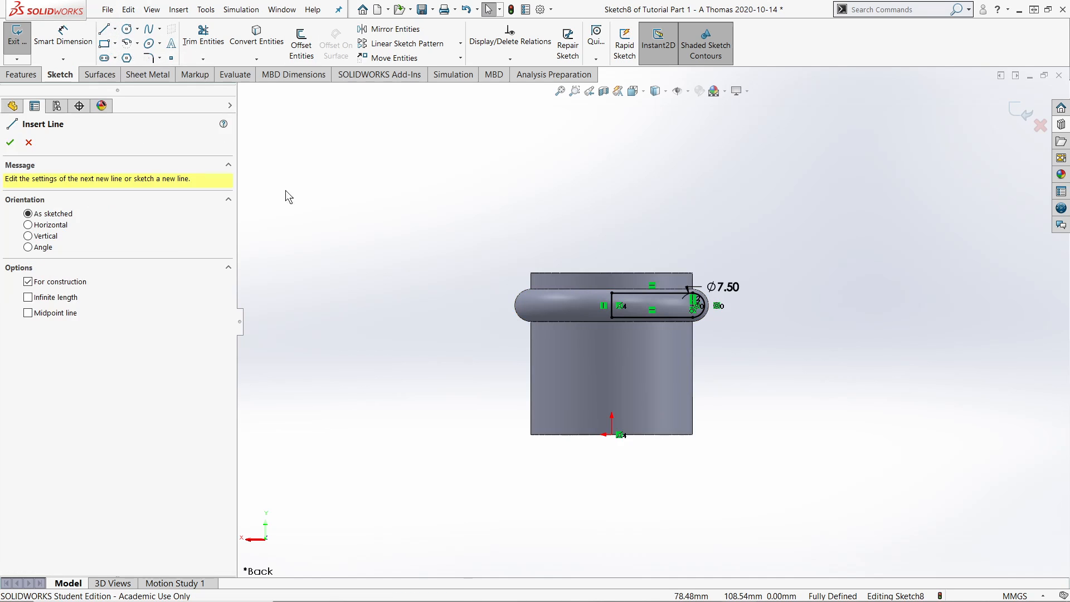
{"action": "left_click", "coordinate": [611, 434]}
{"action": "left_click", "coordinate": [611, 182]}
{"action": "key", "text": "Escape"}
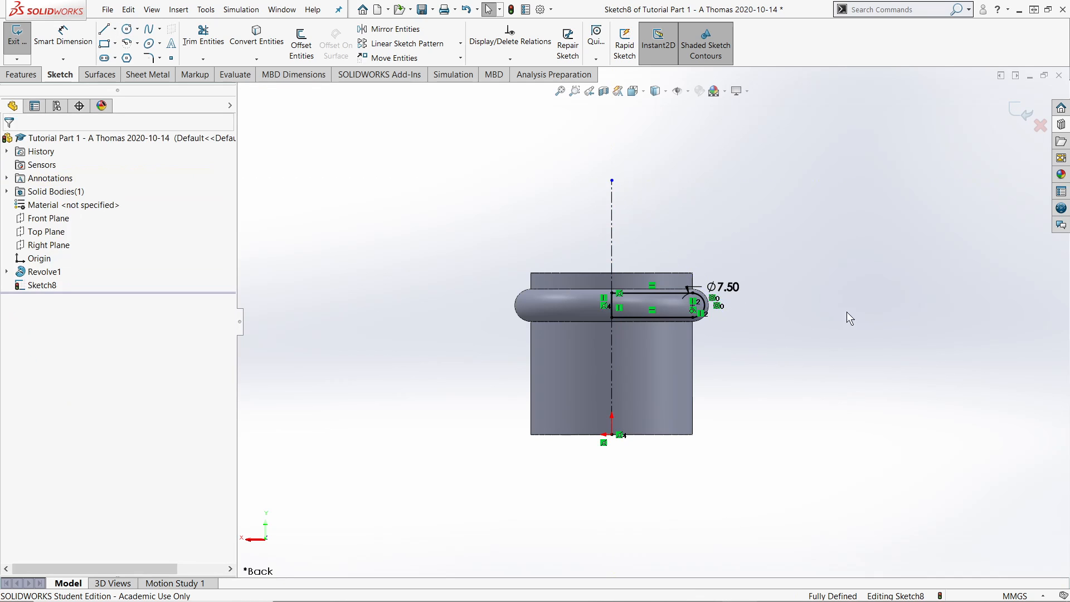
Exit the sketch and make a 360° revolved cut of the profile about its vertical centerline
{"action": "middle_click_drag", "start_coordinate": [678, 214], "coordinate": [607, 341]}
{"action": "middle_click_drag", "start_coordinate": [725, 279], "coordinate": [771, 264]}
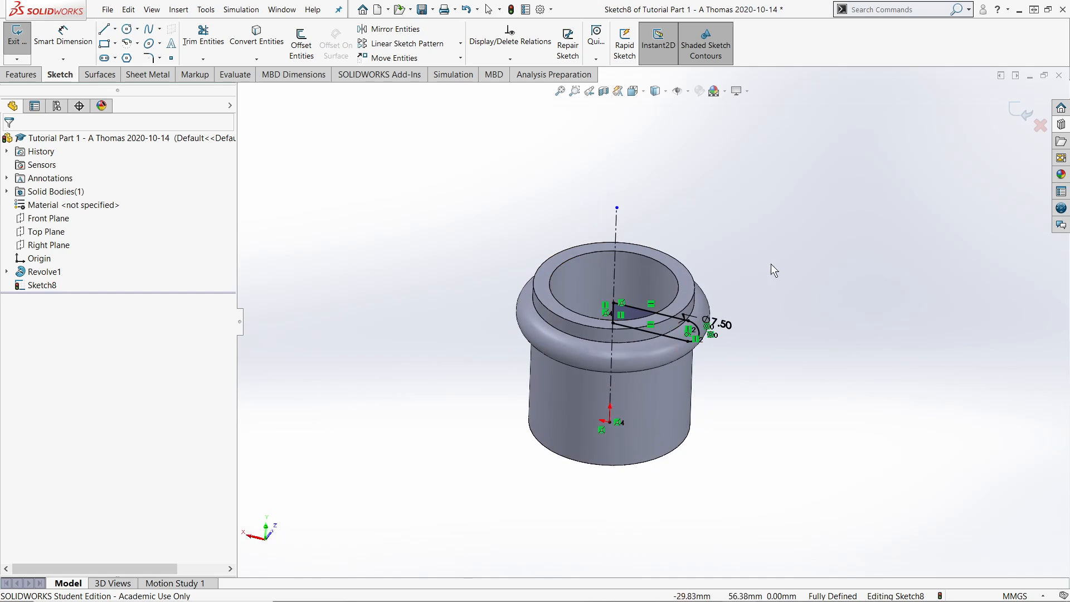
{"action": "left_click", "coordinate": [1004, 107]}
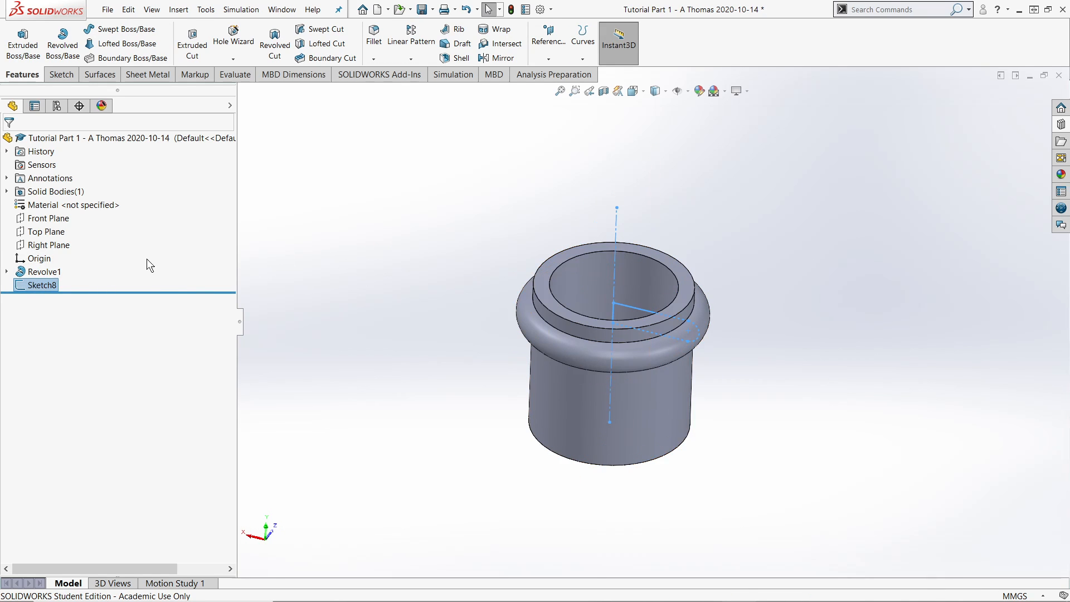
{"action": "left_click", "coordinate": [274, 43]}
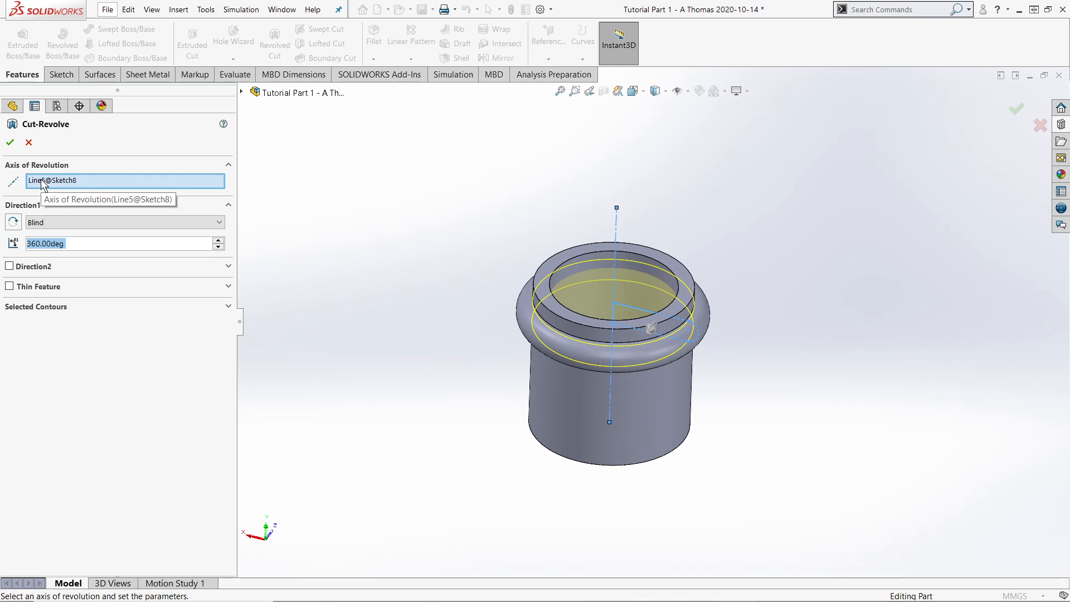
{"action": "left_click", "coordinate": [142, 180]}
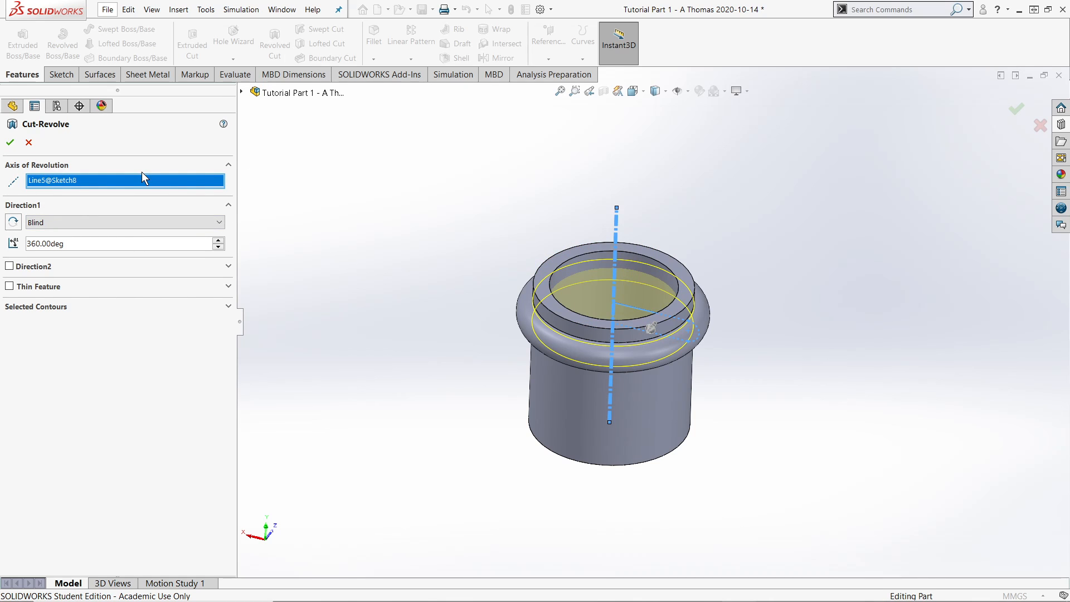
{"action": "key", "text": "Delete"}
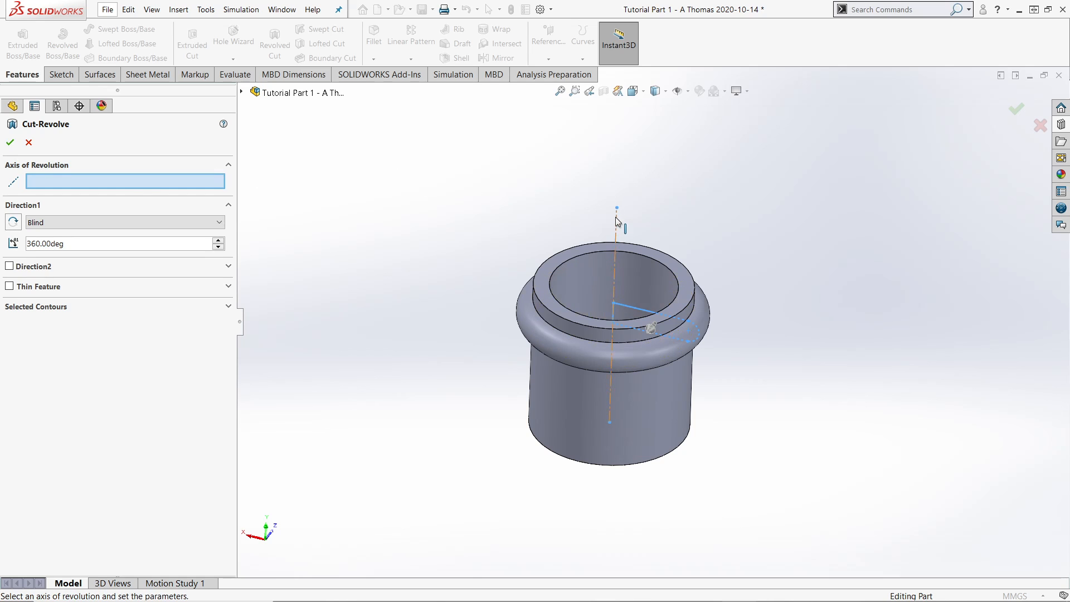
{"action": "left_click", "coordinate": [616, 218]}
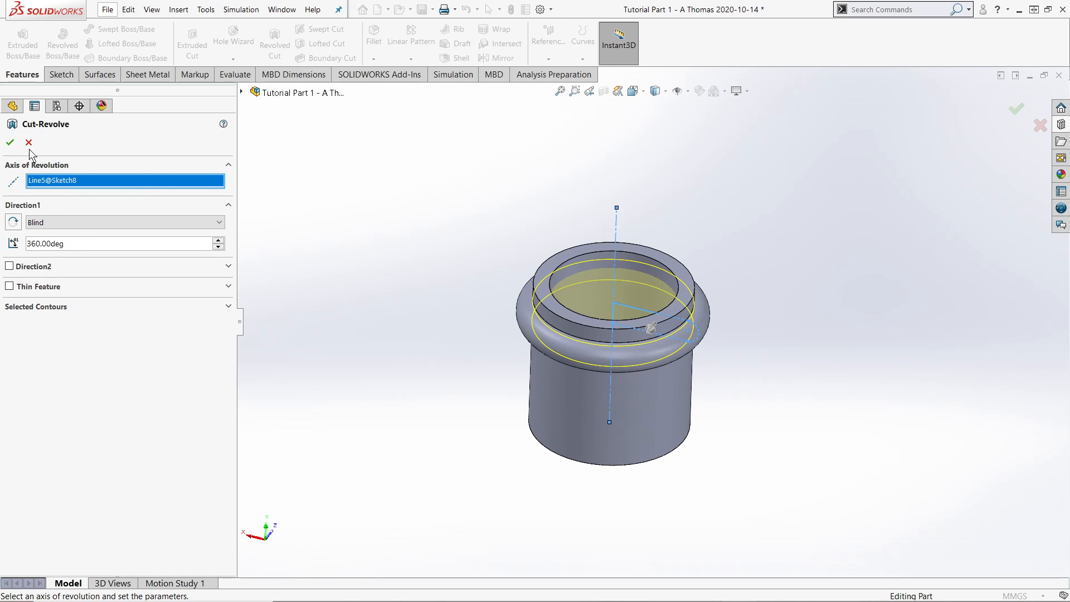
Section the part through the Front Plane and inspect the groove cut inside the bulge
{"action": "middle_click_drag", "start_coordinate": [703, 351], "coordinate": [567, 98]}
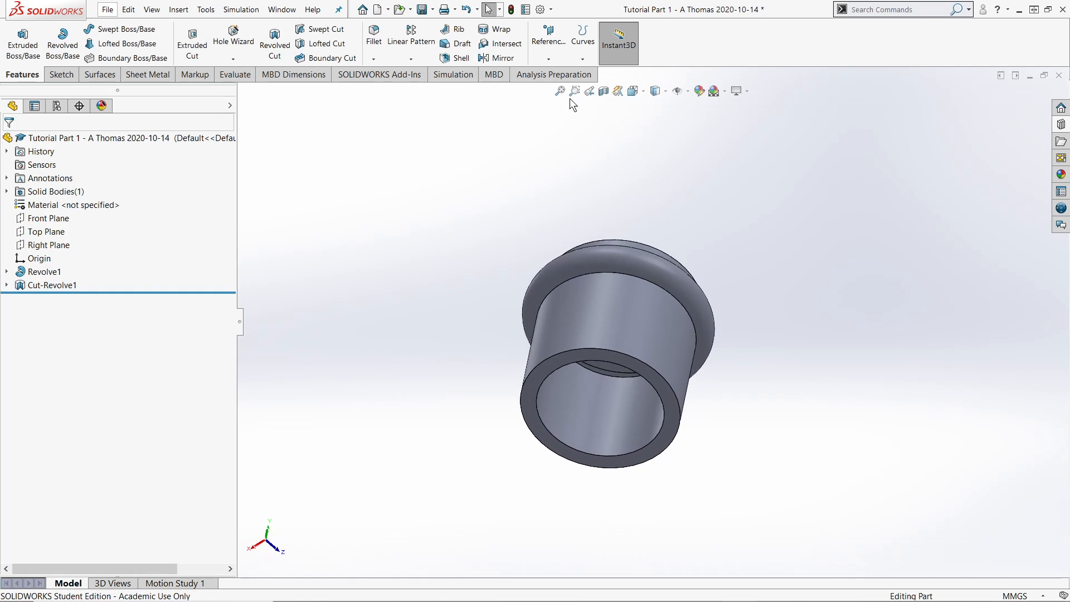
{"action": "left_click", "coordinate": [603, 92]}
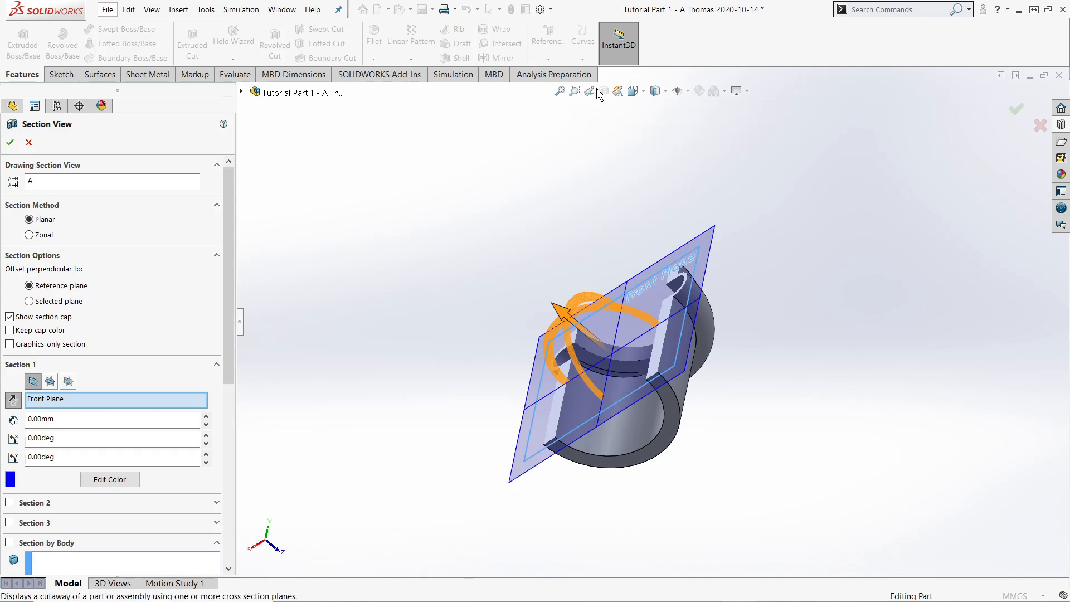
{"action": "left_click", "coordinate": [10, 142]}
{"action": "middle_click_drag", "start_coordinate": [542, 217], "coordinate": [662, 470]}
{"action": "scroll", "coordinate": [630, 270], "scroll_direction": "down", "scroll_amount": 6}
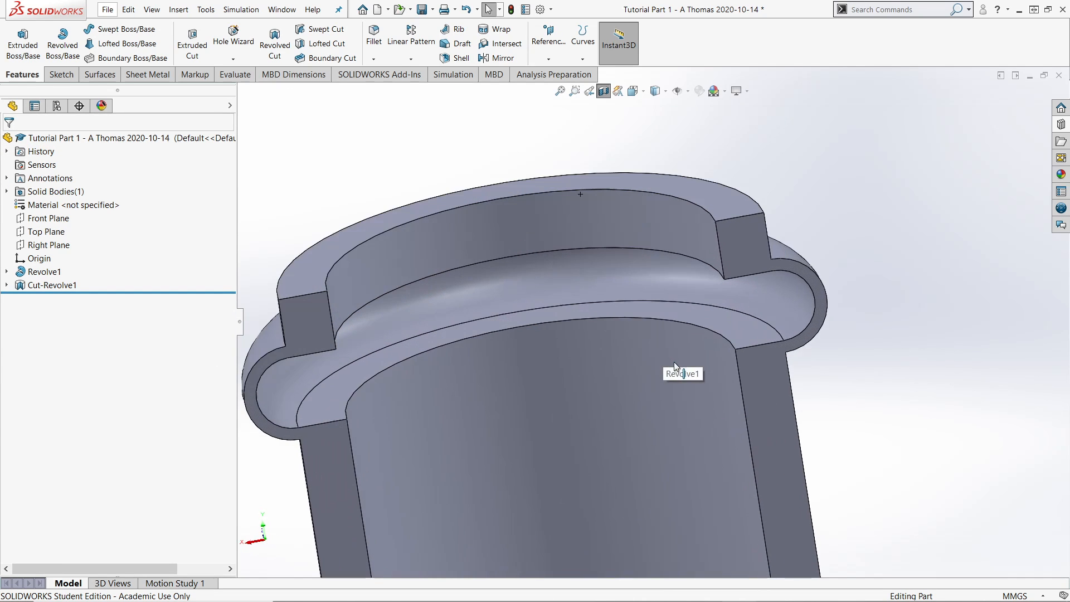
{"action": "middle_click_drag", "start_coordinate": [546, 416], "coordinate": [594, 341]}
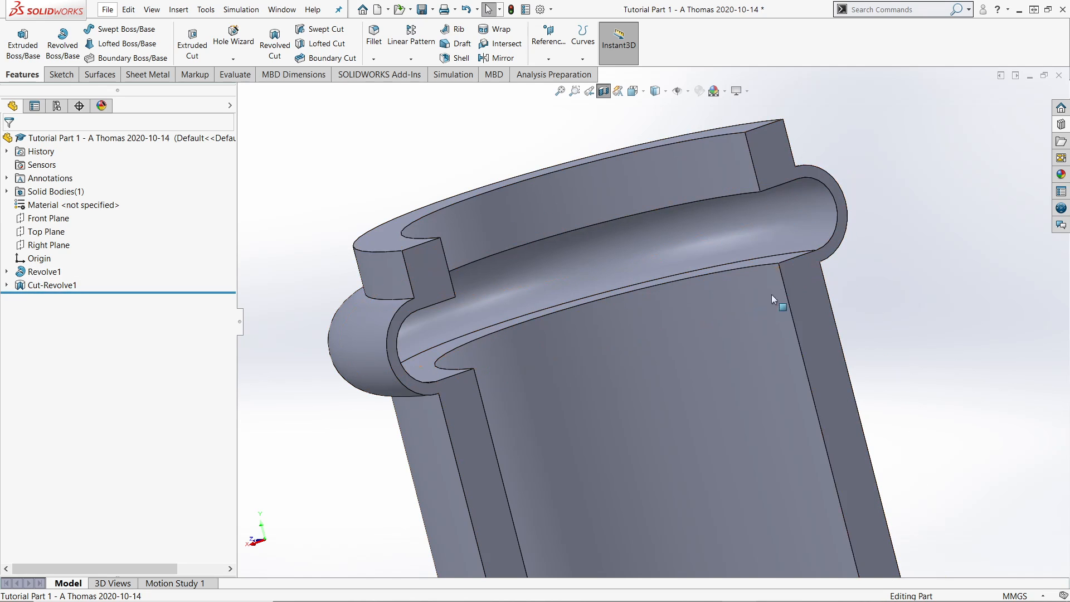
{"action": "scroll", "coordinate": [779, 282], "scroll_direction": "up", "scroll_amount": 5}
{"action": "middle_click_drag", "start_coordinate": [753, 293], "coordinate": [470, 410]}
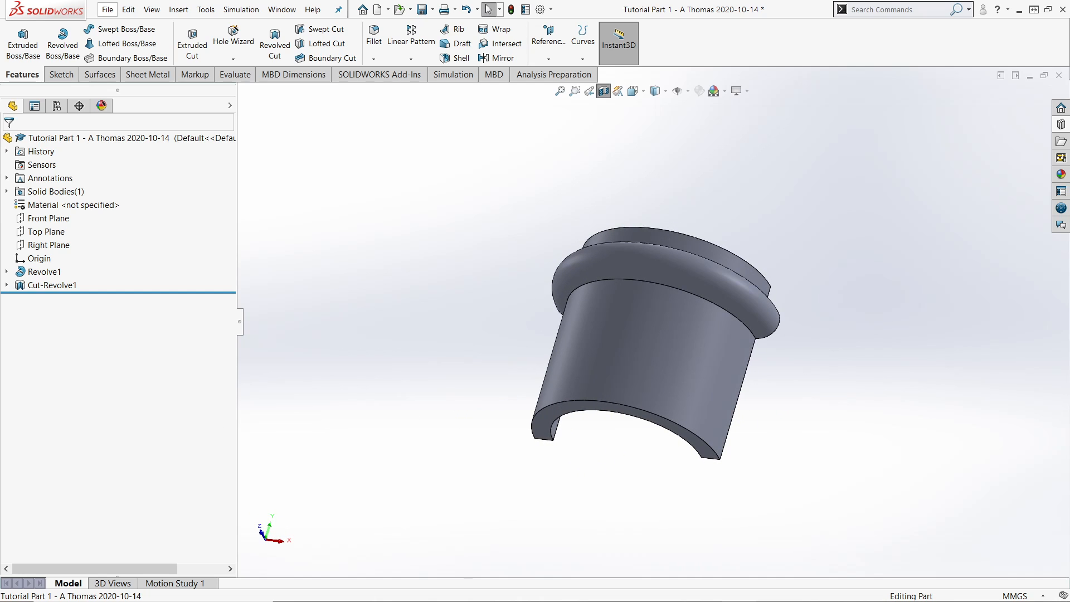
{"action": "middle_click_drag", "start_coordinate": [713, 368], "coordinate": [483, 296]}
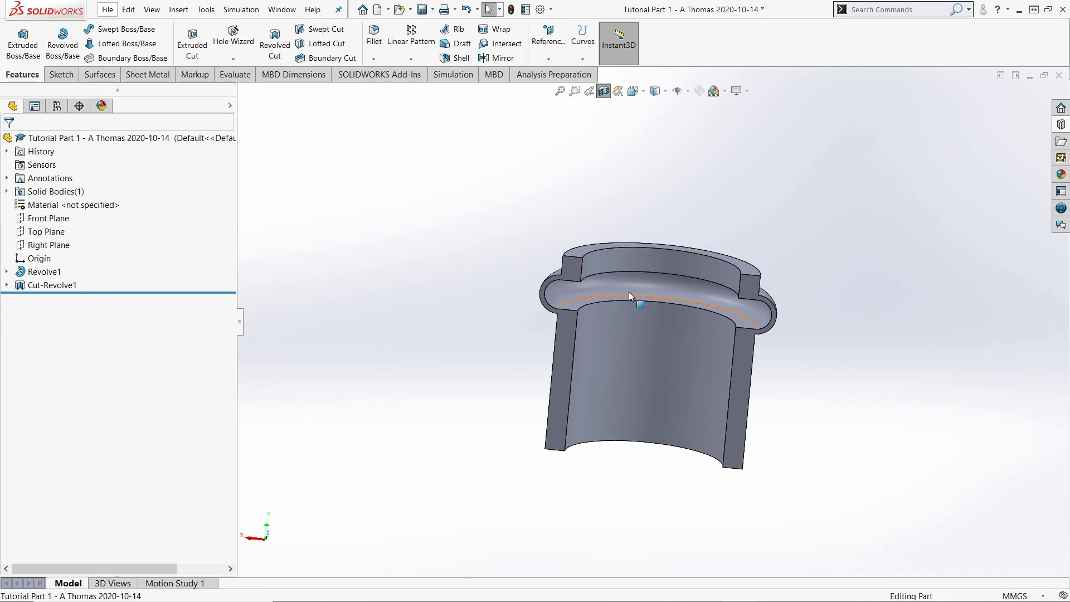
Select the groove's curved face and move its 7.5 mm diameter dimension farther above the bulge
{"action": "left_click", "coordinate": [663, 281]}
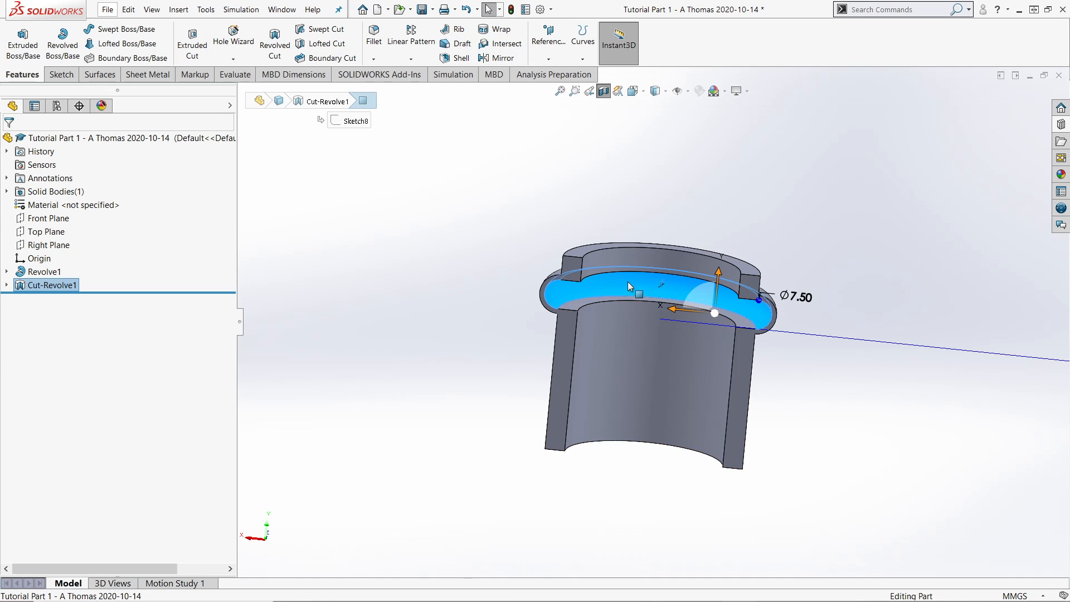
{"action": "scroll", "coordinate": [887, 353], "scroll_direction": "up", "scroll_amount": 1}
{"action": "scroll", "coordinate": [881, 351], "scroll_direction": "up", "scroll_amount": 2}
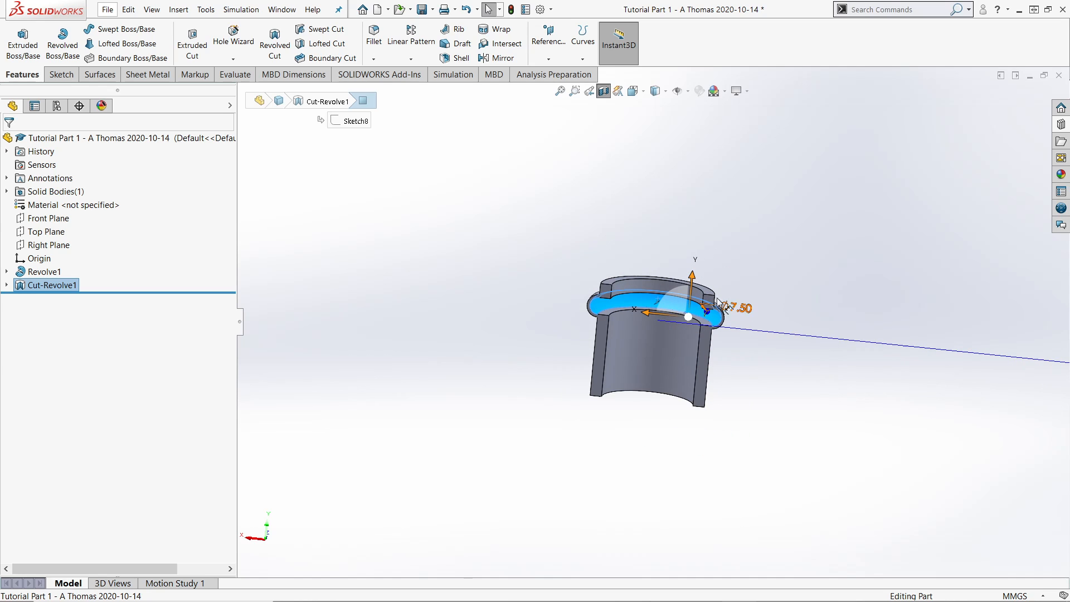
{"action": "middle_click_drag", "start_coordinate": [717, 333], "coordinate": [754, 317]}
{"action": "scroll", "coordinate": [724, 292], "scroll_direction": "down", "scroll_amount": 7}
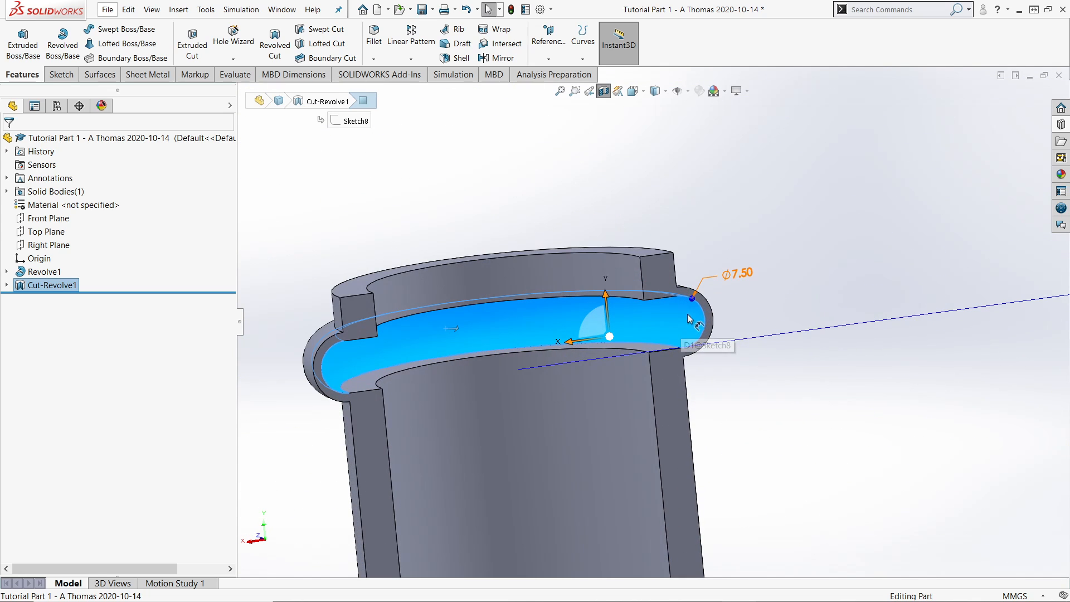
{"action": "left_click", "coordinate": [746, 249]}
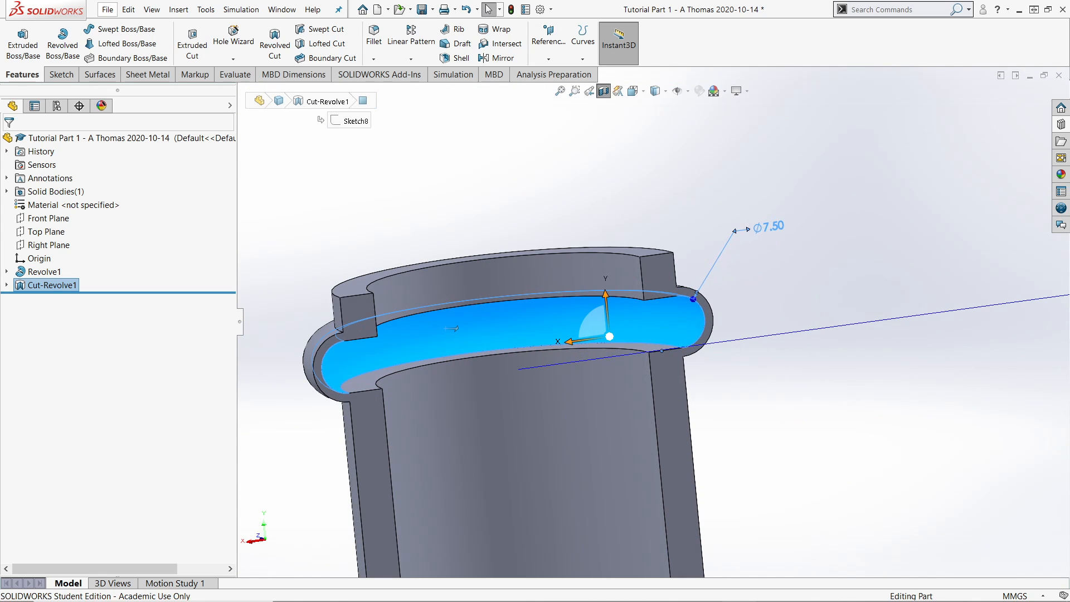
{"action": "left_click", "coordinate": [671, 200]}
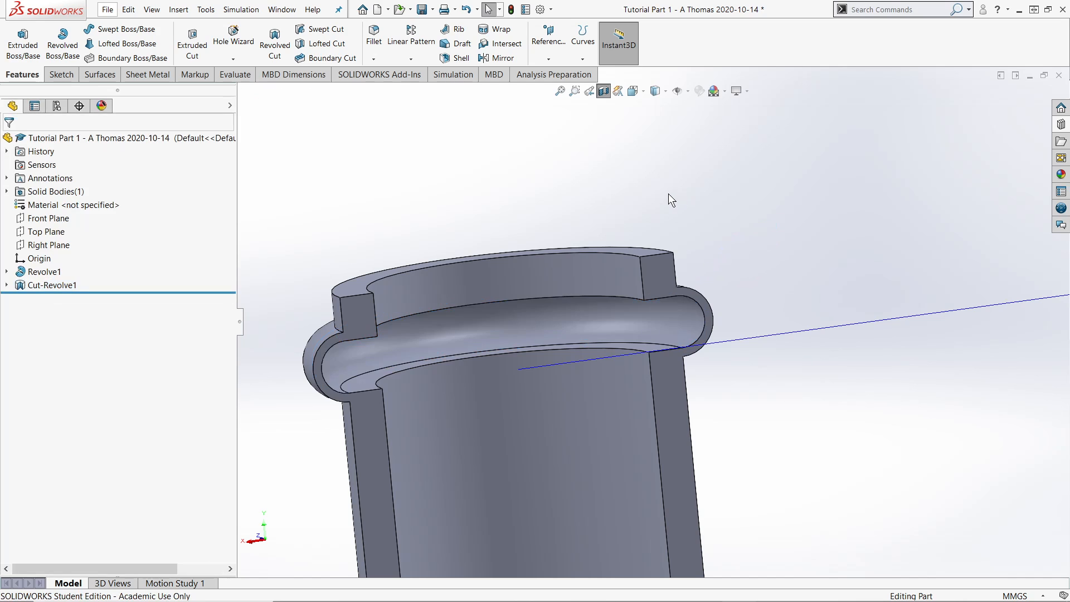
Open the revolved cut's sketch for editing
{"action": "left_click", "coordinate": [679, 312]}
{"action": "left_click", "coordinate": [7, 285]}
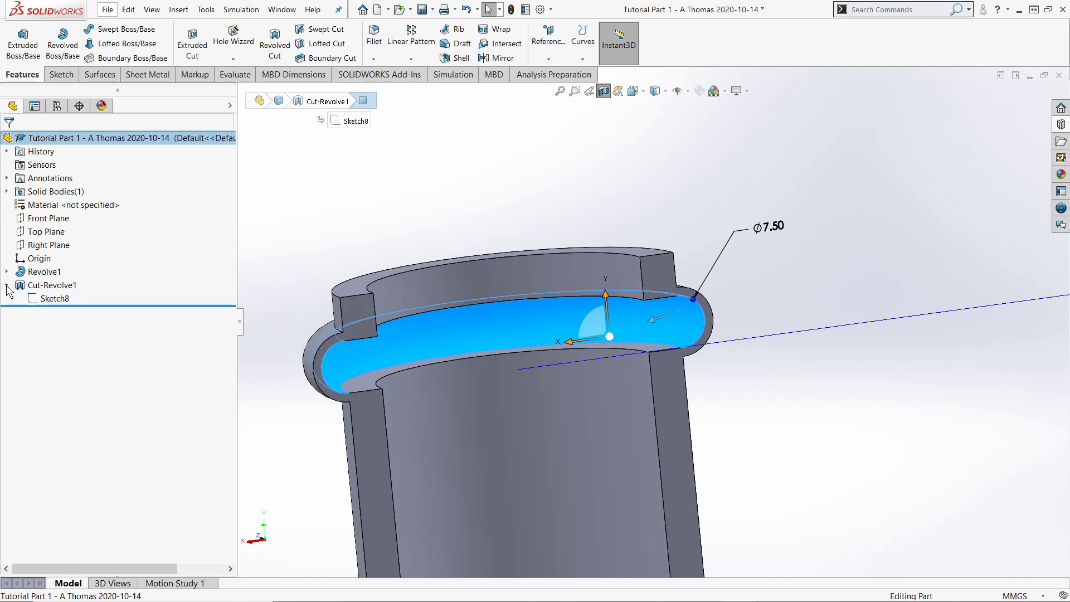
{"action": "left_click", "coordinate": [48, 299]}
{"action": "left_click", "coordinate": [51, 268]}
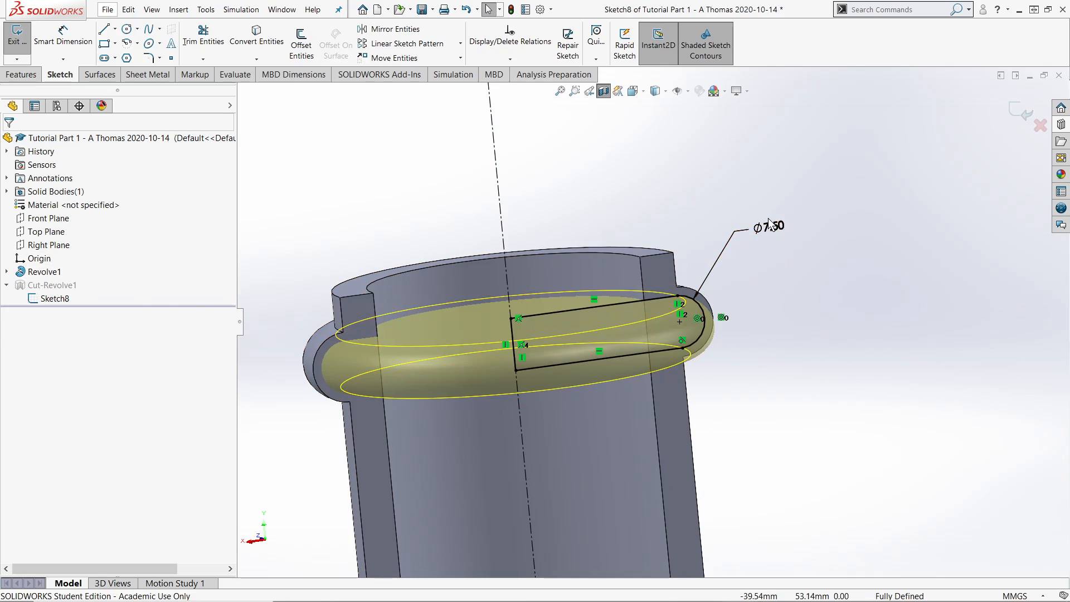
Reposition the arc's 7.5 mm diameter dimension closer to the bulge, just above it
{"action": "left_click_drag", "start_coordinate": [770, 233], "coordinate": [772, 276]}
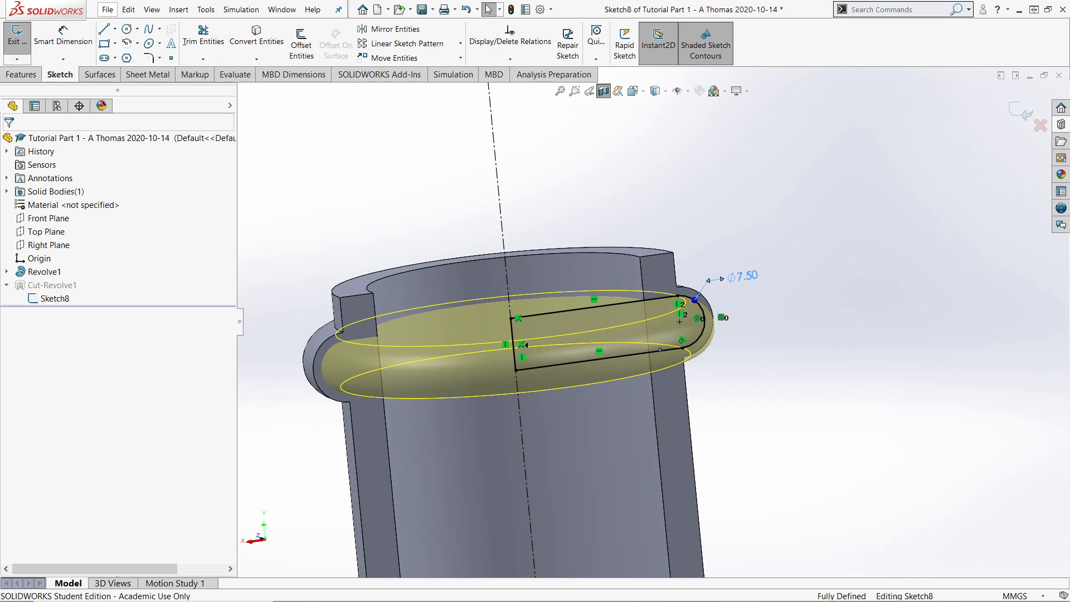
{"action": "left_click", "coordinate": [748, 283]}
{"action": "mouse_move", "coordinate": [737, 281]}
{"action": "left_mouse_down"}
{"action": "mouse_move", "coordinate": [1068, 5]}
{"action": "mouse_move", "coordinate": [929, 127]}
{"action": "mouse_move", "coordinate": [736, 262]}
{"action": "left_mouse_up"}
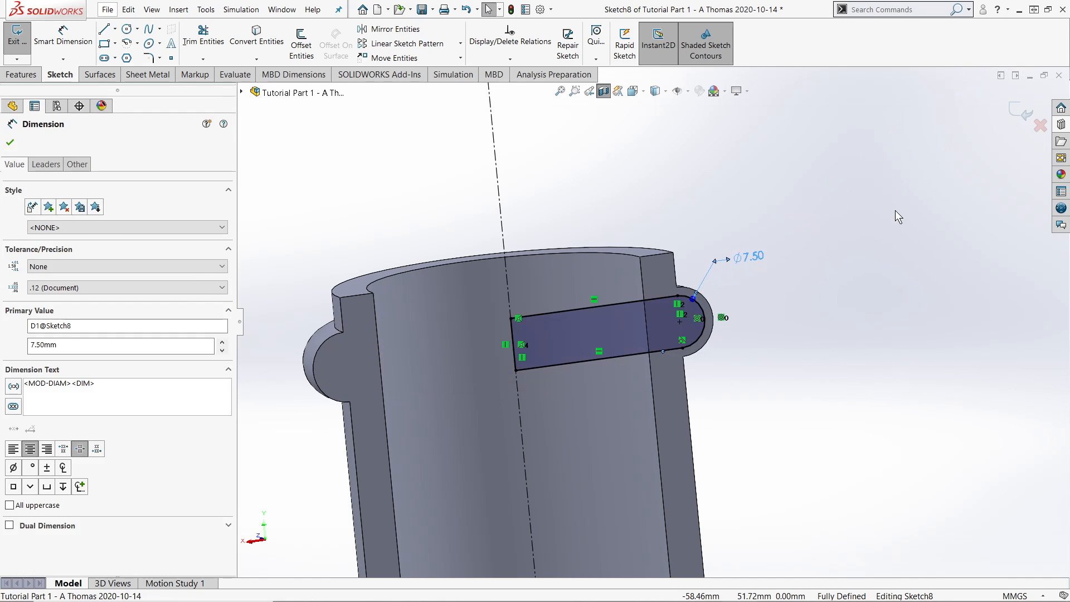
Exit the cut's sketch, select the groove's curved face and set its diameter dimension to 5 mm
{"action": "left_click", "coordinate": [1023, 111]}
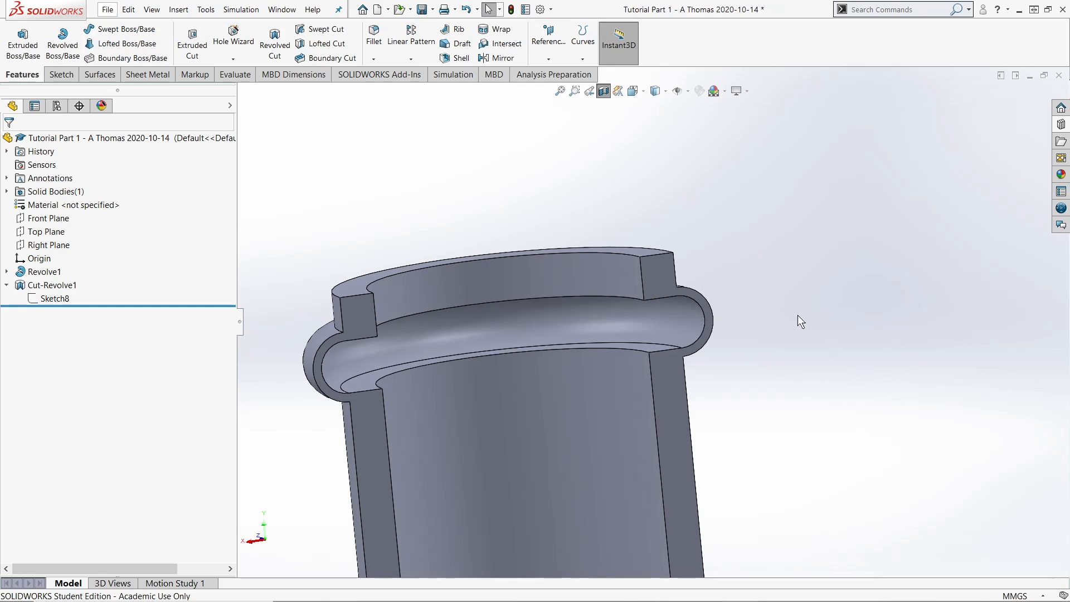
{"action": "scroll", "coordinate": [813, 292], "scroll_direction": "up", "scroll_amount": 2}
{"action": "middle_click_drag", "start_coordinate": [524, 298], "coordinate": [560, 303]}
{"action": "left_click", "coordinate": [561, 300]}
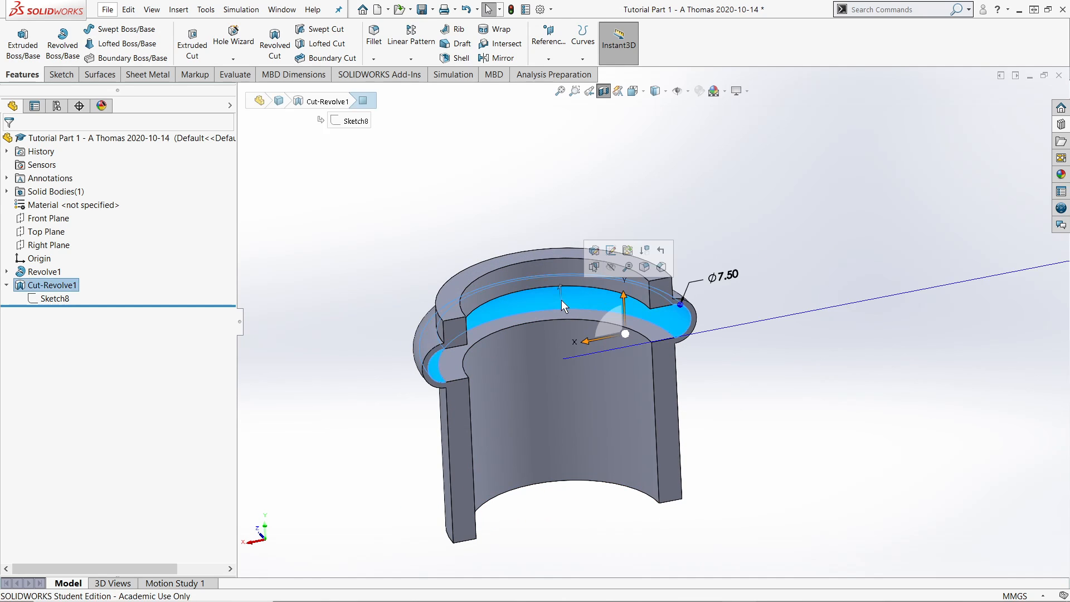
{"action": "middle_click_drag", "start_coordinate": [600, 393], "coordinate": [600, 325]}
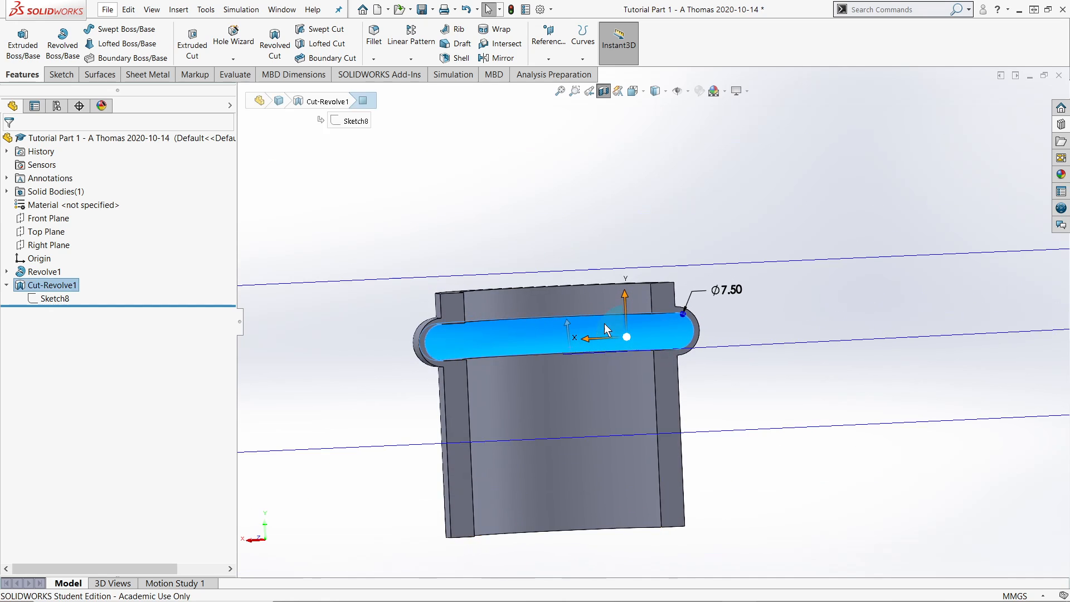
{"action": "double_click", "coordinate": [732, 293]}
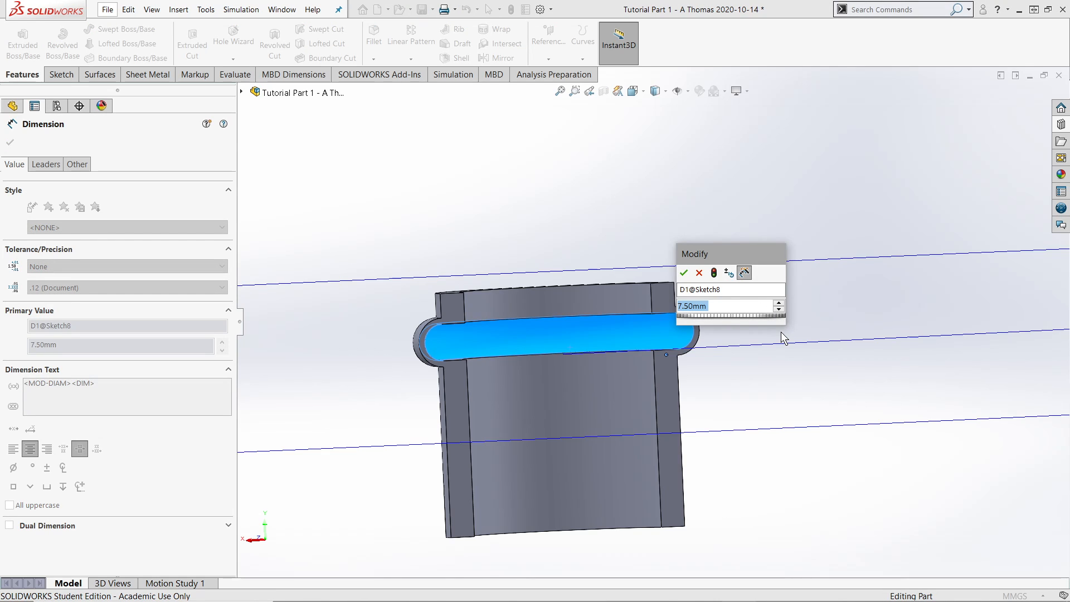
{"action": "type", "text": "5"}
{"action": "key", "text": "Return"}
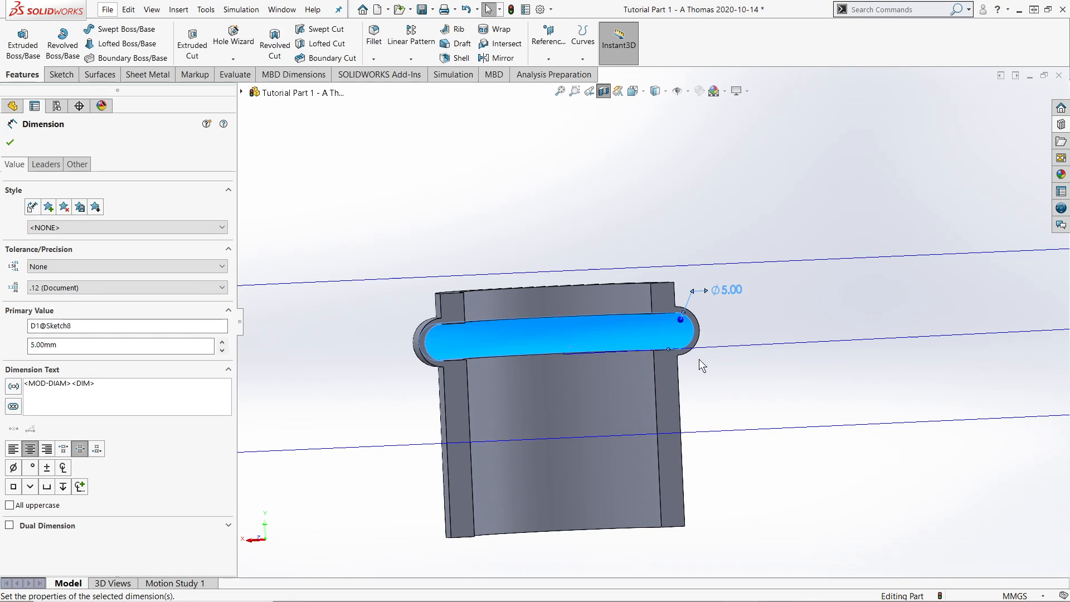
{"action": "left_click", "coordinate": [746, 375]}
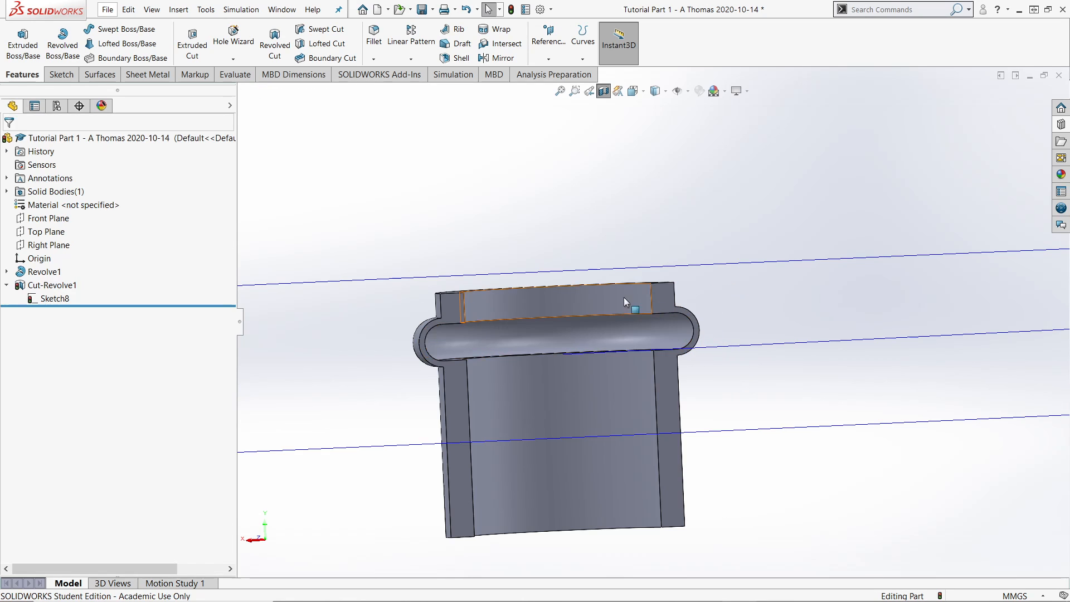
Check the part, the revolved cut and its sketch in the feature tree for pending-rebuild markers
{"action": "middle_click_drag", "start_coordinate": [540, 328], "coordinate": [542, 385]}
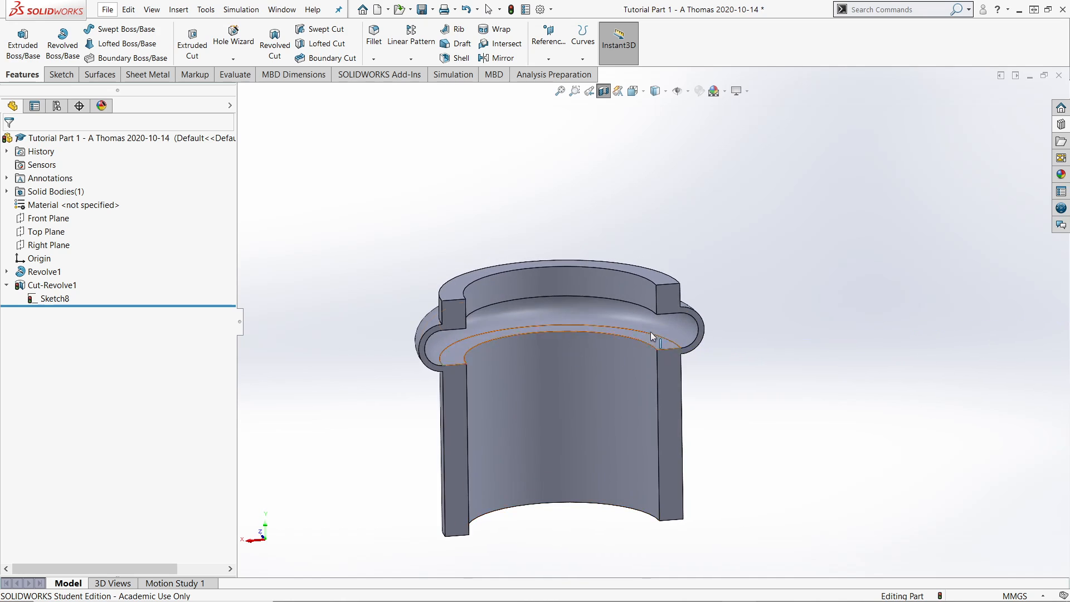
{"action": "scroll", "coordinate": [660, 329], "scroll_direction": "down", "scroll_amount": 3}
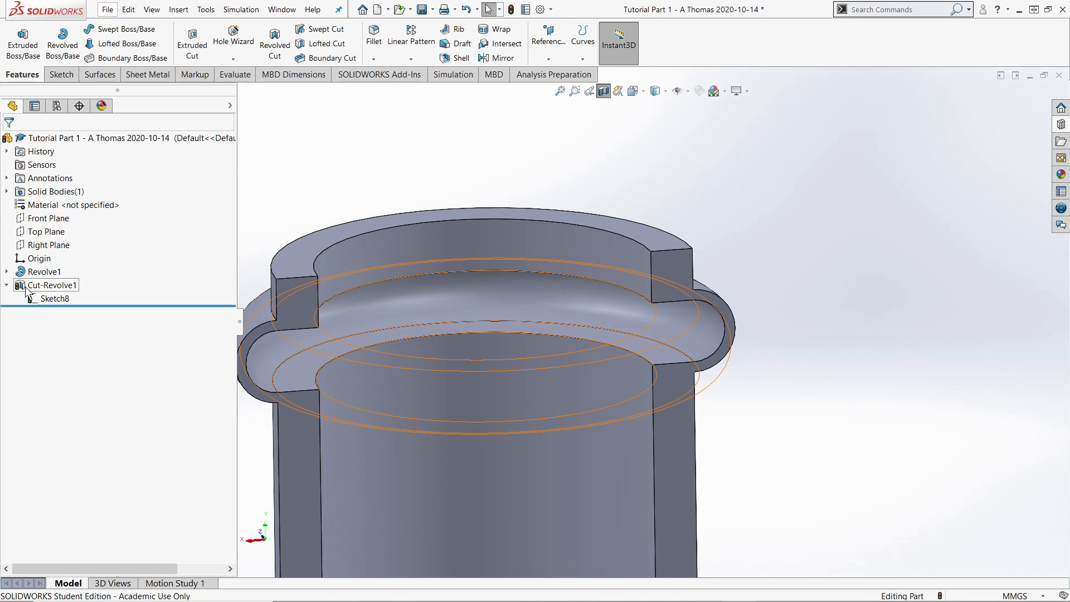
{"action": "left_click", "coordinate": [45, 139]}
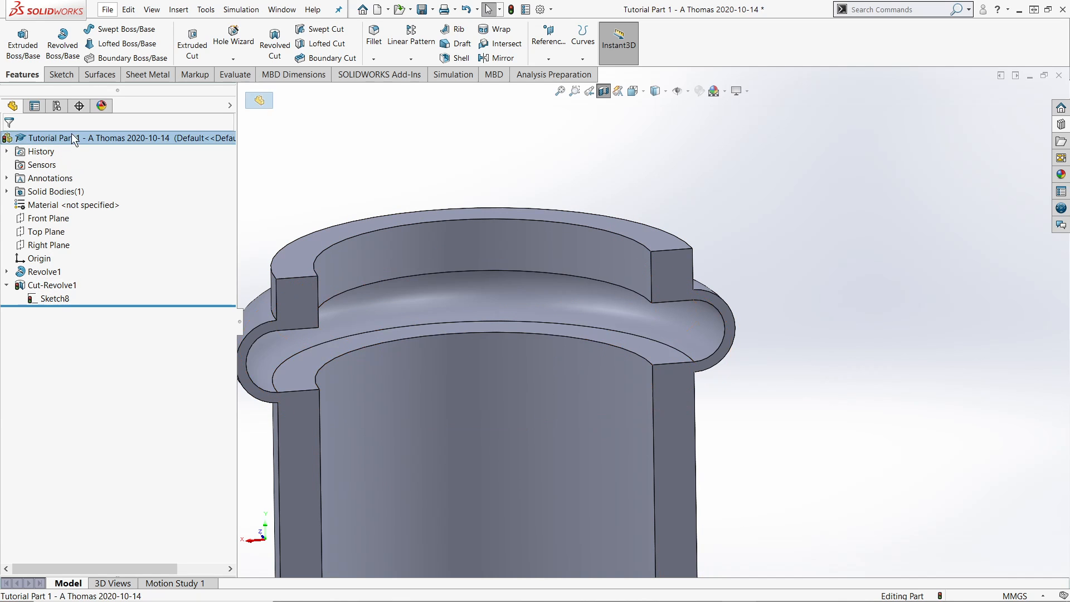
{"action": "left_click", "coordinate": [53, 285]}
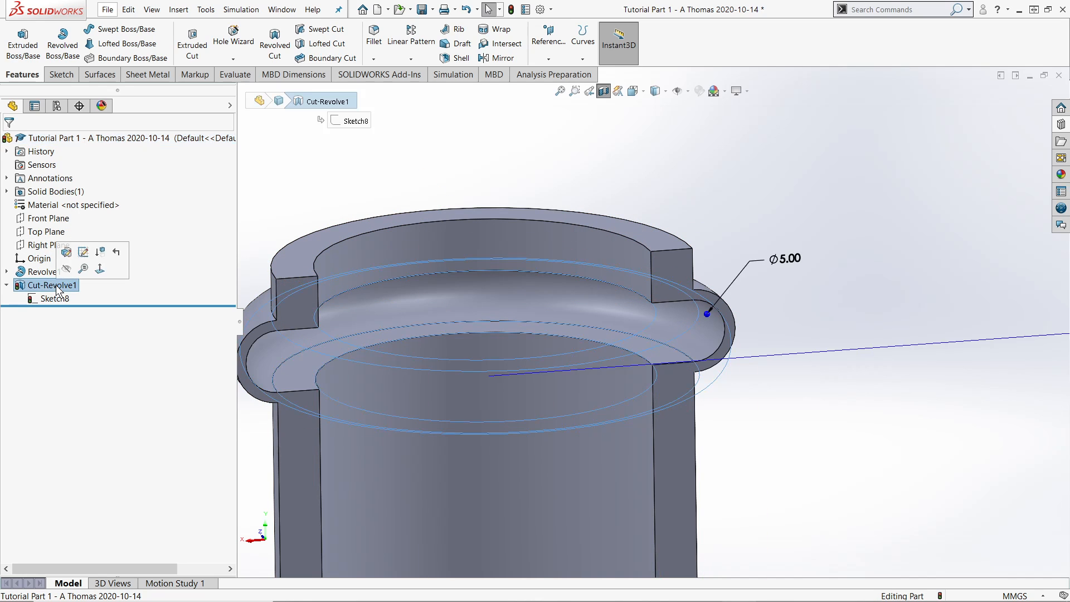
{"action": "left_click", "coordinate": [45, 138]}
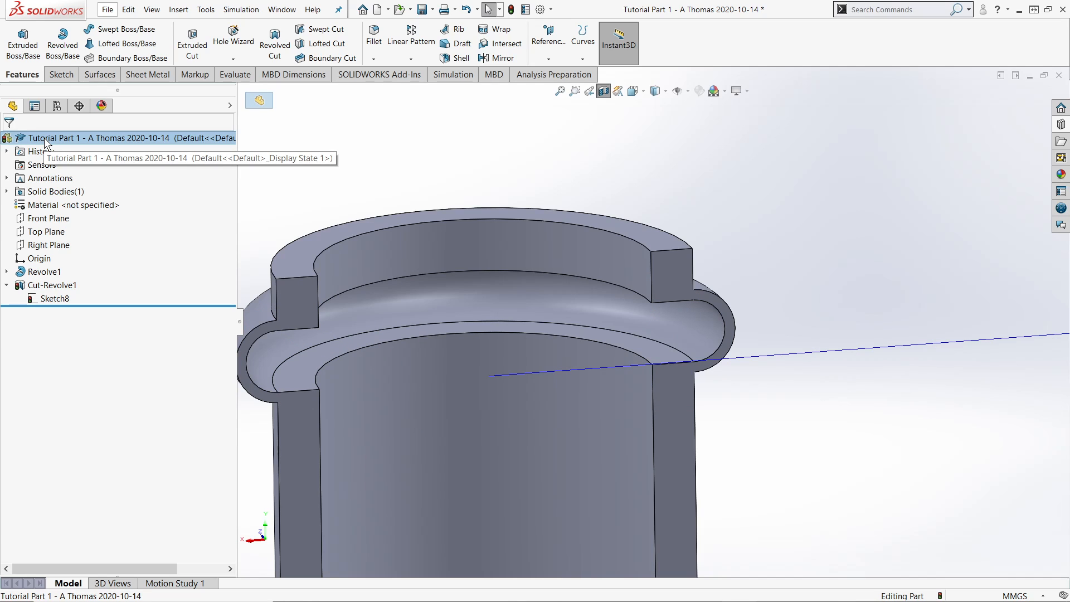
{"action": "left_click", "coordinate": [50, 285]}
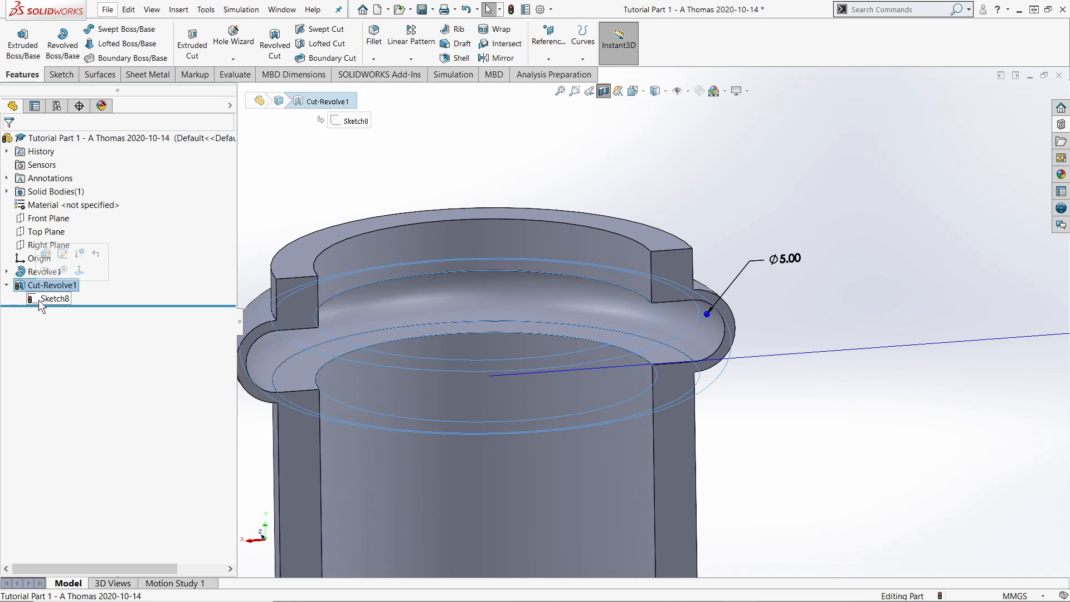
{"action": "left_click", "coordinate": [39, 299]}
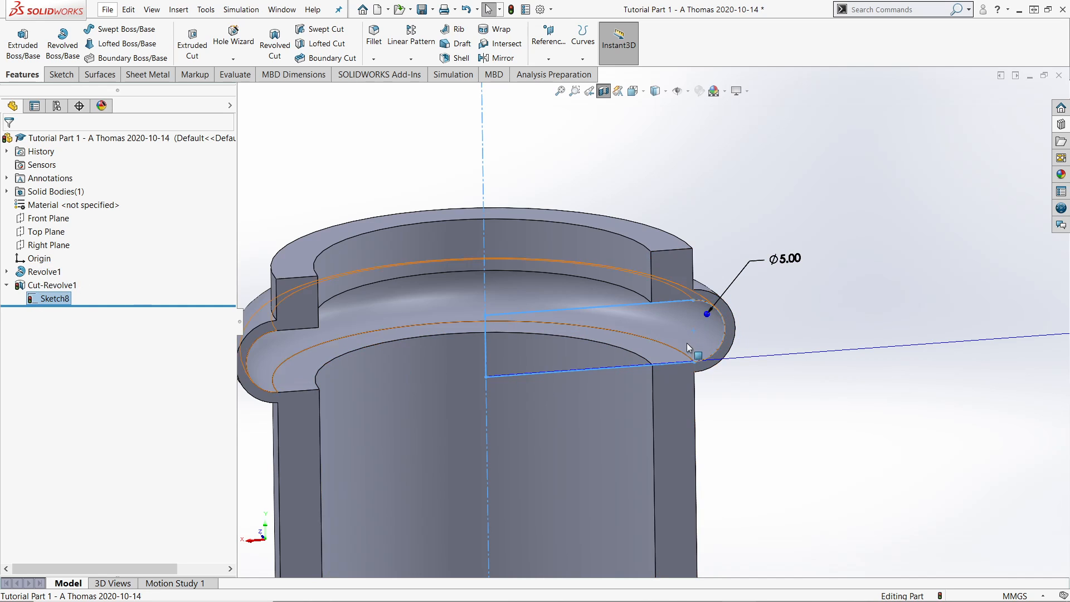
Rebuild the part to apply the 5 mm groove diameter
{"action": "scroll", "coordinate": [688, 351], "scroll_direction": "up", "scroll_amount": 3}
{"action": "middle_click_drag", "start_coordinate": [583, 282], "coordinate": [586, 303]}
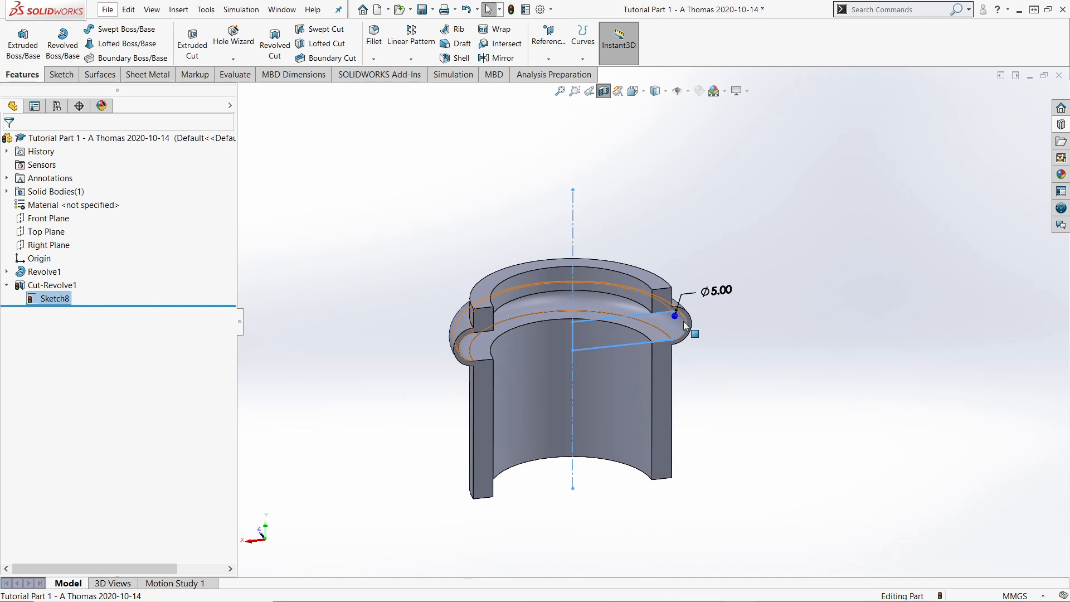
{"action": "left_click", "coordinate": [512, 11]}
Inspect the rebuilt groove inside the sectioned bulge from several angles
{"action": "middle_click_drag", "start_coordinate": [591, 311], "coordinate": [710, 330]}
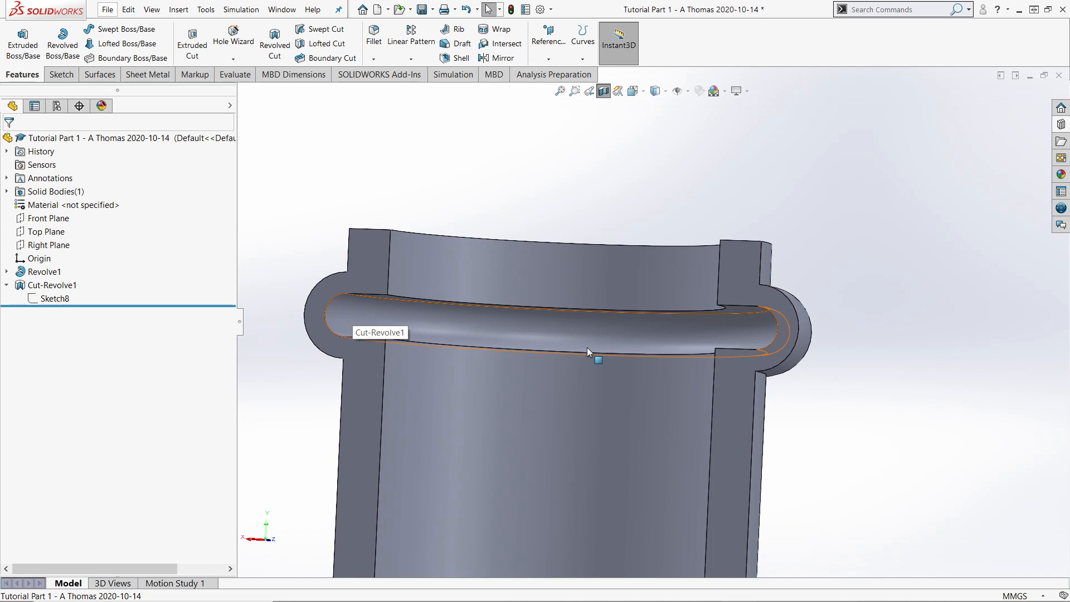
{"action": "middle_click_drag", "start_coordinate": [580, 336], "coordinate": [377, 387]}
{"action": "scroll", "coordinate": [376, 387], "scroll_direction": "up", "scroll_amount": 3}
{"action": "scroll", "coordinate": [573, 464], "scroll_direction": "down", "scroll_amount": 4}
{"action": "middle_click_drag", "start_coordinate": [596, 441], "coordinate": [582, 398]}
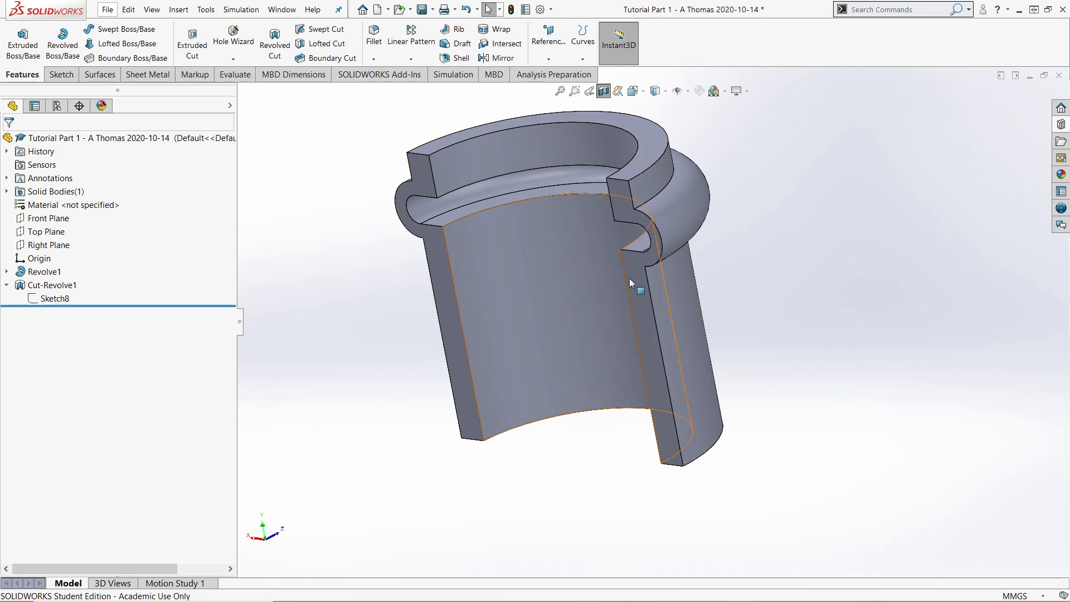
{"action": "scroll", "coordinate": [500, 210], "scroll_direction": "up", "scroll_amount": 1}
{"action": "scroll", "coordinate": [523, 184], "scroll_direction": "down", "scroll_amount": 1}
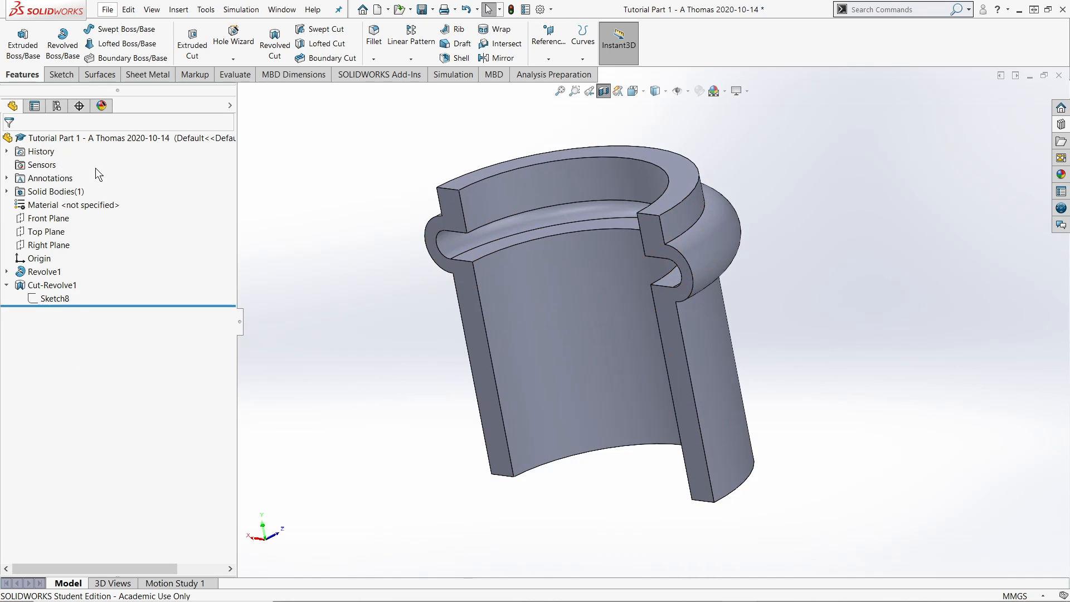
{"action": "middle_click_drag", "start_coordinate": [494, 346], "coordinate": [584, 374]}
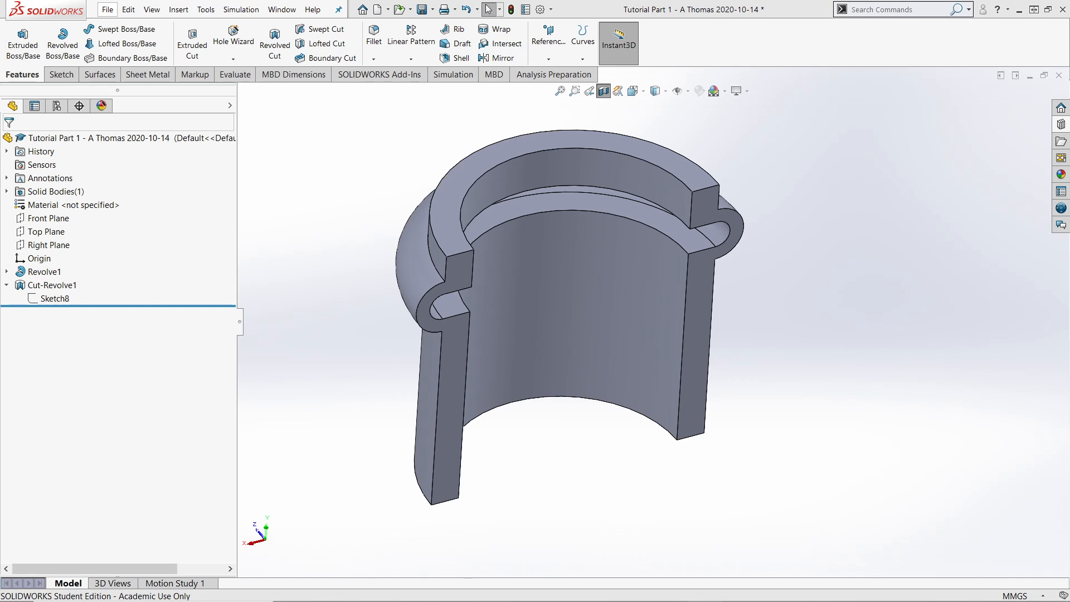
{"action": "mouse_move", "coordinate": [764, 596]}
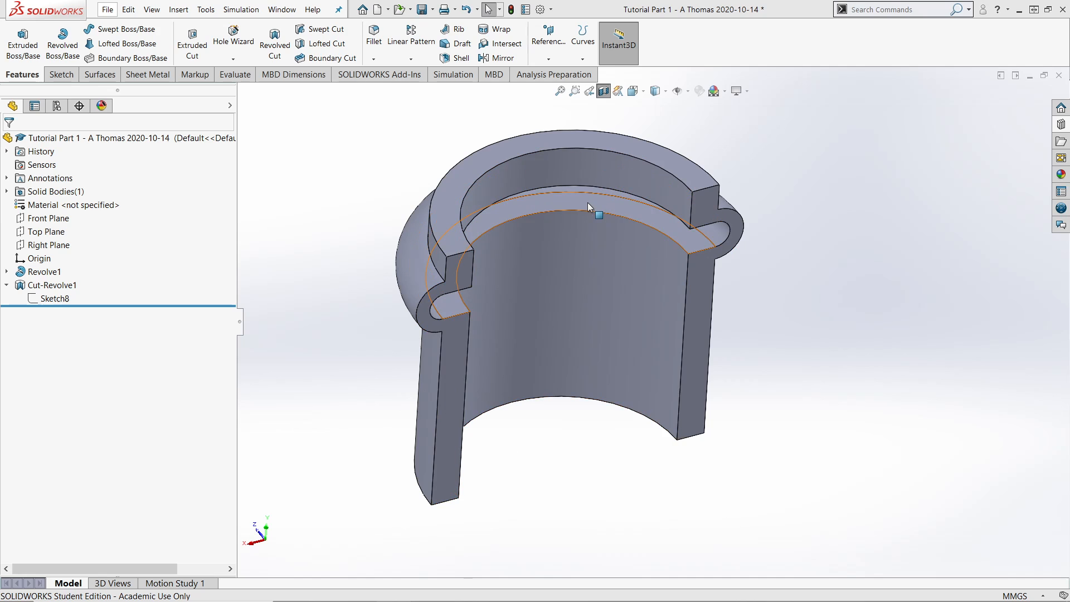
{"action": "middle_click_drag", "start_coordinate": [540, 206], "coordinate": [524, 229]}
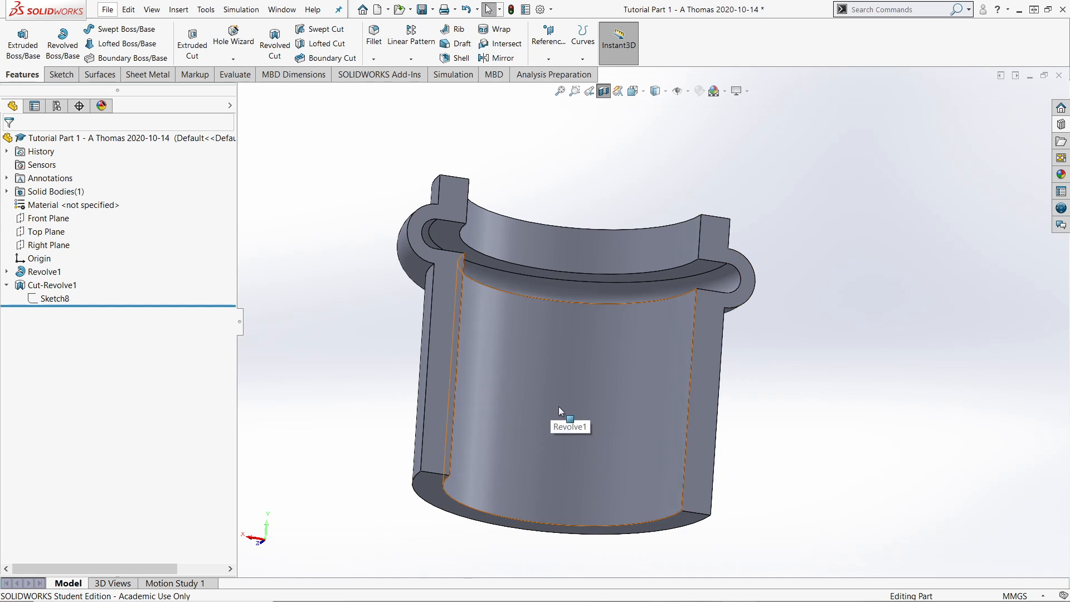
{"action": "middle_click_drag", "start_coordinate": [549, 244], "coordinate": [586, 363]}
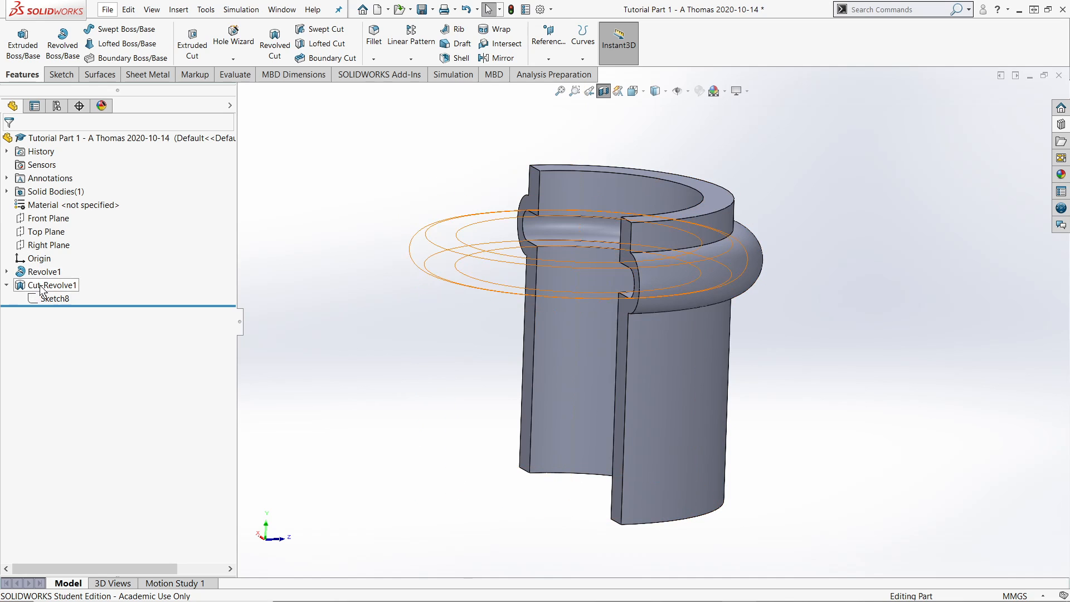
{"action": "mouse_move", "coordinate": [496, 600]}
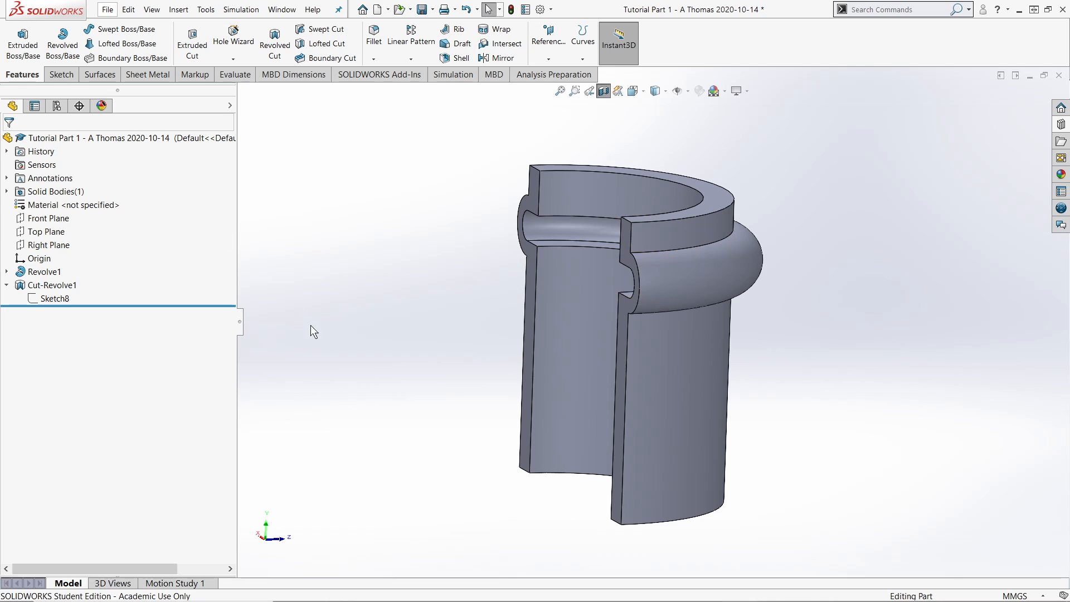
{"action": "middle_click_drag", "start_coordinate": [567, 182], "coordinate": [741, 274]}
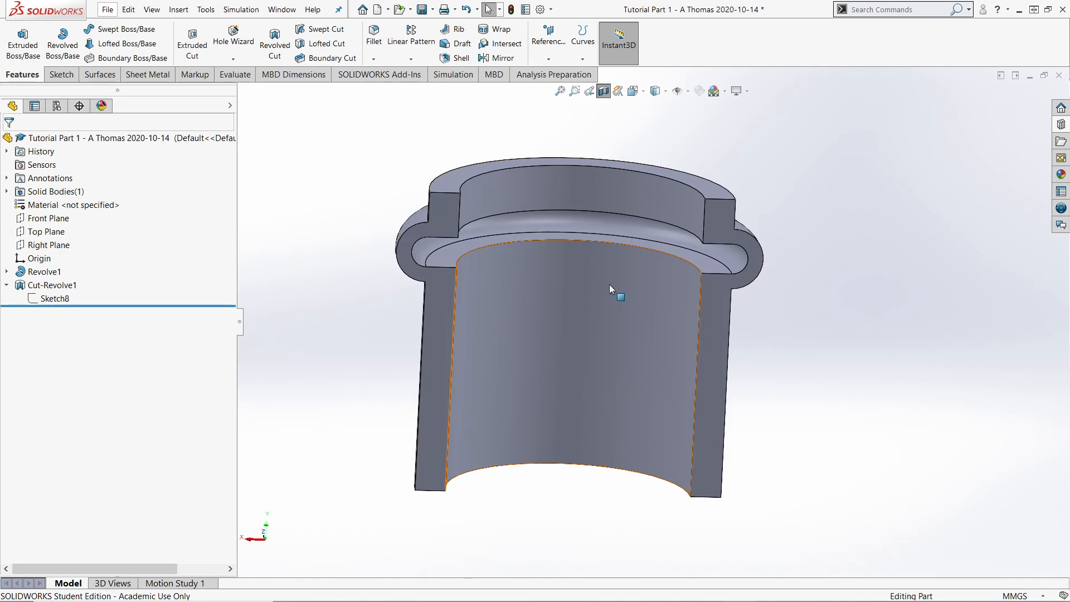
{"action": "middle_click_drag", "start_coordinate": [508, 172], "coordinate": [468, 190]}
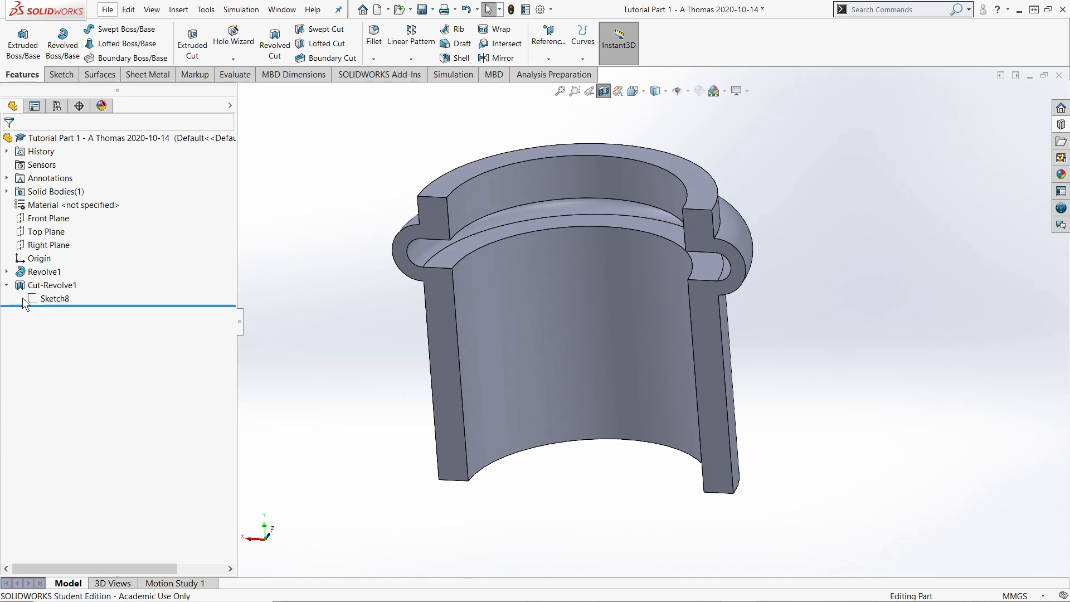
Try deleting the base revolve feature while ignoring the sketch error, and undo the deletion
{"action": "left_click", "coordinate": [44, 271]}
{"action": "key", "text": "Delete"}
{"action": "left_click", "coordinate": [546, 179]}
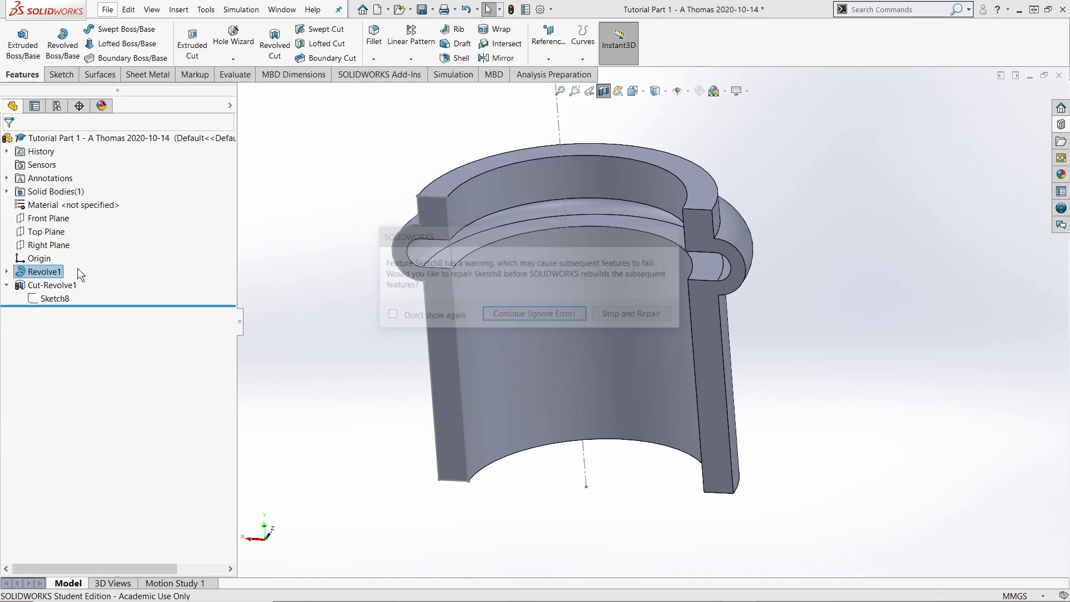
{"action": "left_click", "coordinate": [534, 313]}
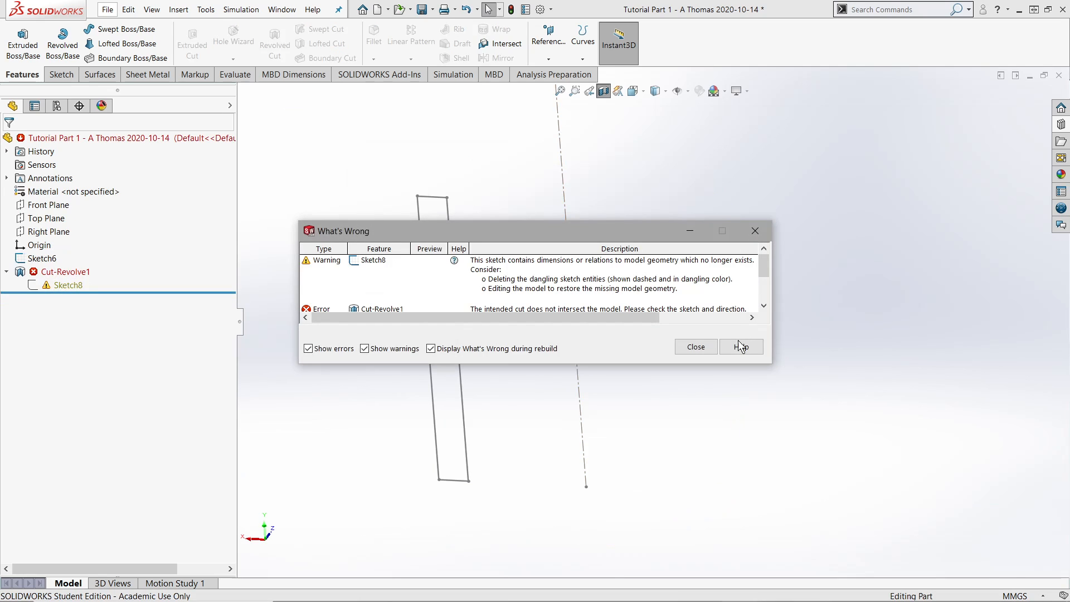
{"action": "left_click", "coordinate": [711, 348]}
{"action": "key", "text": "ctrl+z"}
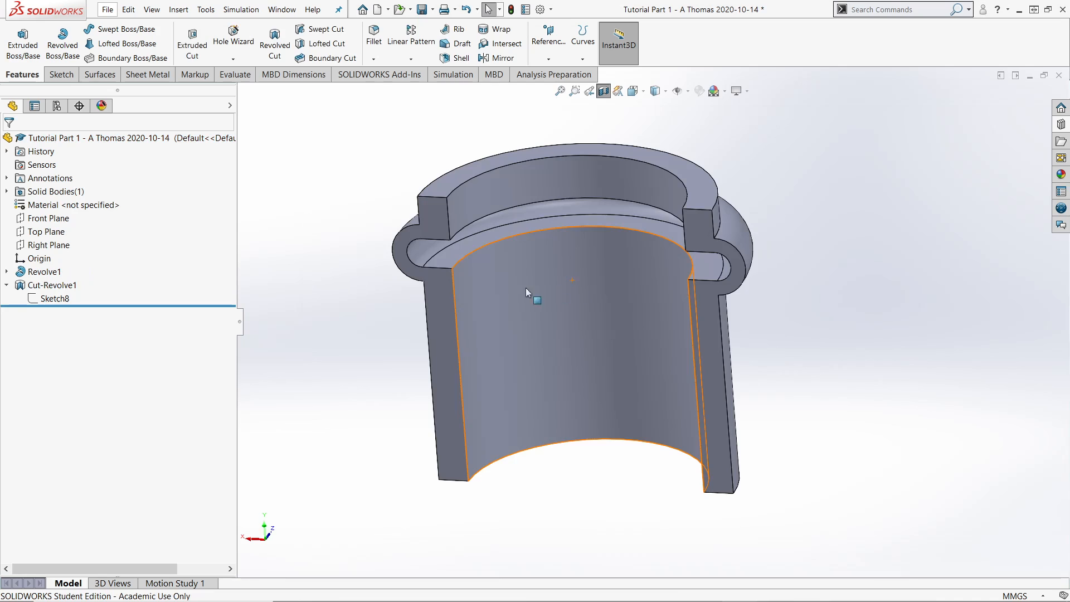
Delete the base revolve feature, continue past the sketch warning and dismiss the error report
{"action": "left_click", "coordinate": [45, 274]}
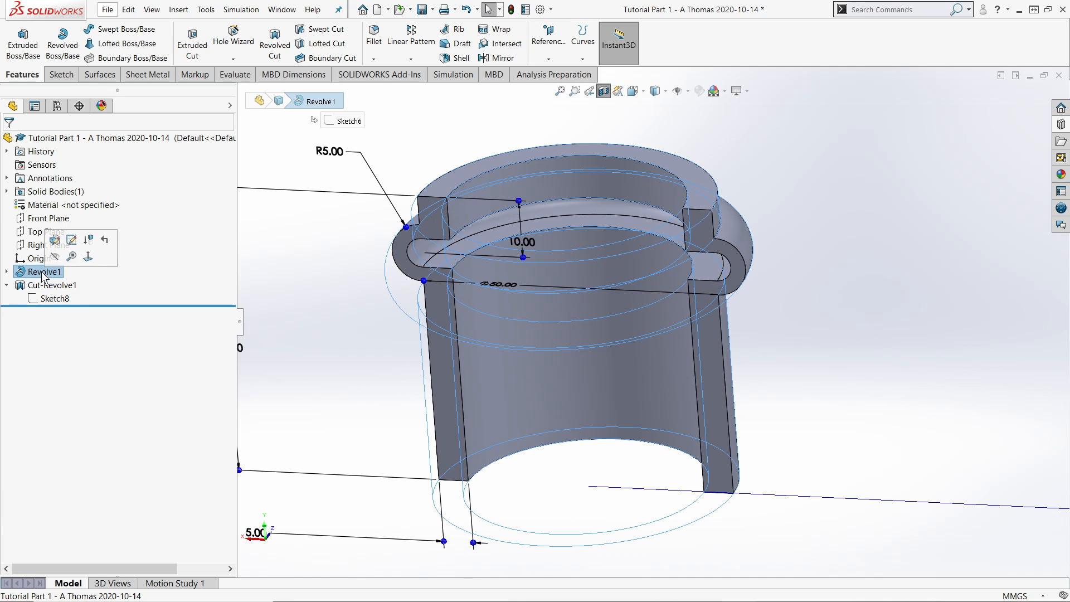
{"action": "right_click", "coordinate": [30, 274]}
{"action": "left_click", "coordinate": [81, 334]}
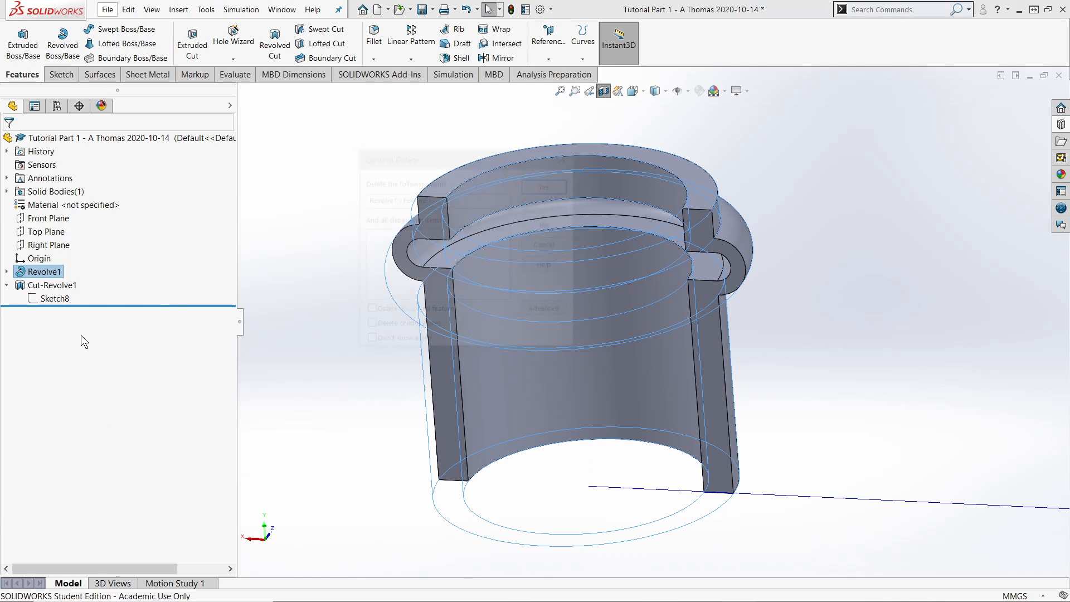
{"action": "left_click", "coordinate": [536, 183]}
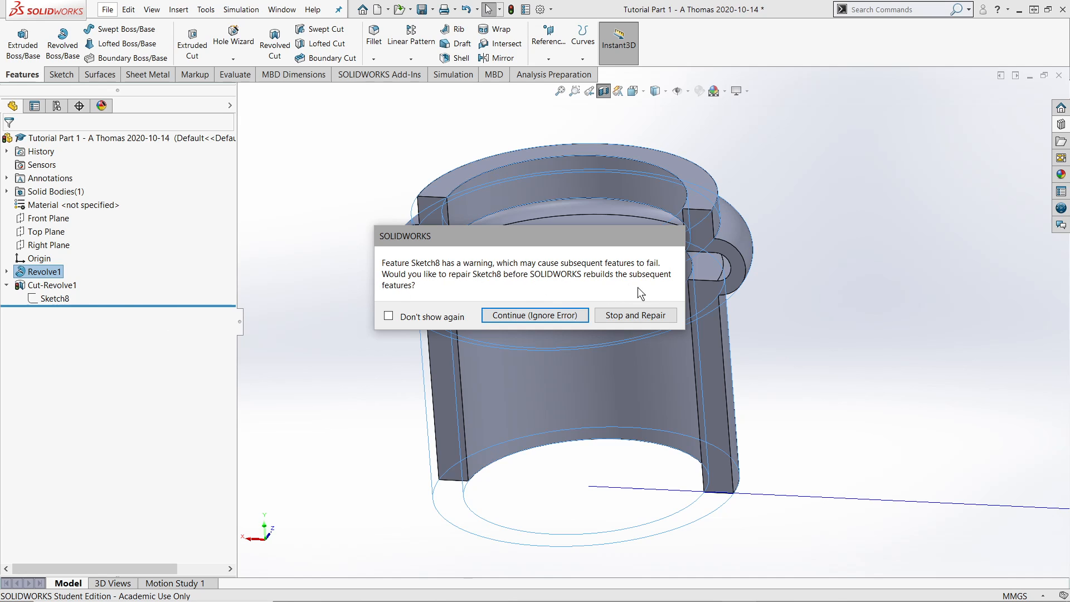
{"action": "left_click", "coordinate": [551, 315]}
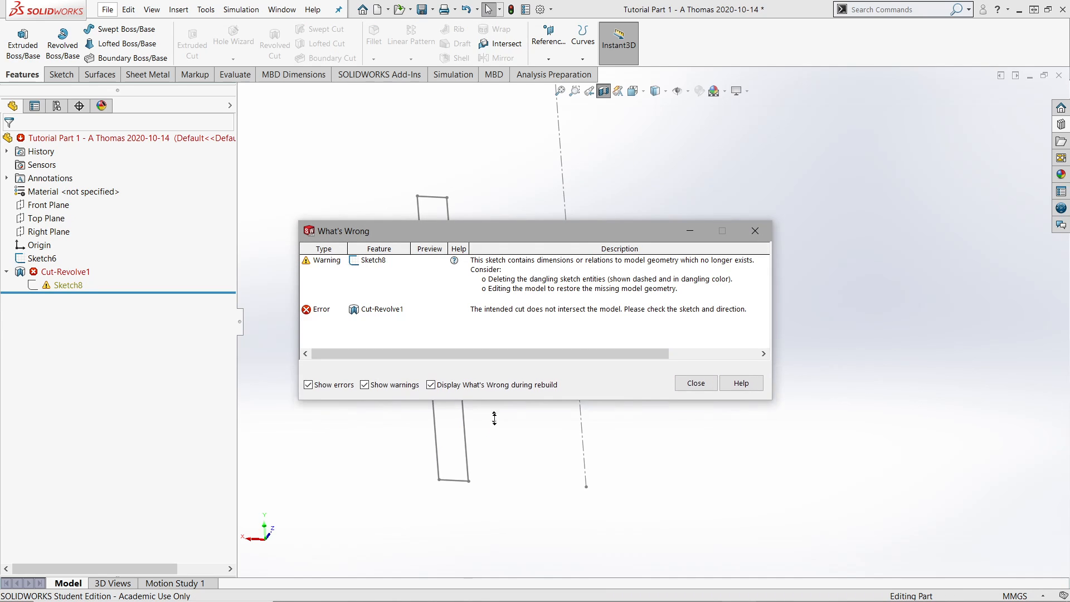
{"action": "key", "text": "Escape"}
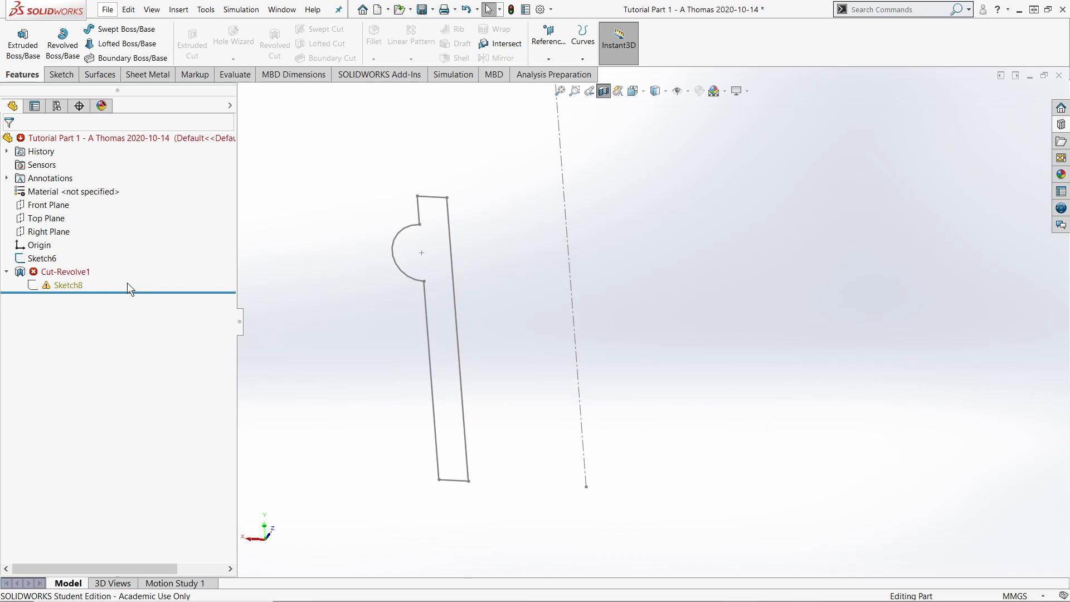
Open the failed revolved cut's sketch for editing and examine the relations on its end arc
{"action": "left_click", "coordinate": [71, 286]}
{"action": "left_click", "coordinate": [76, 246]}
{"action": "scroll", "coordinate": [755, 279], "scroll_direction": "down", "scroll_amount": 5}
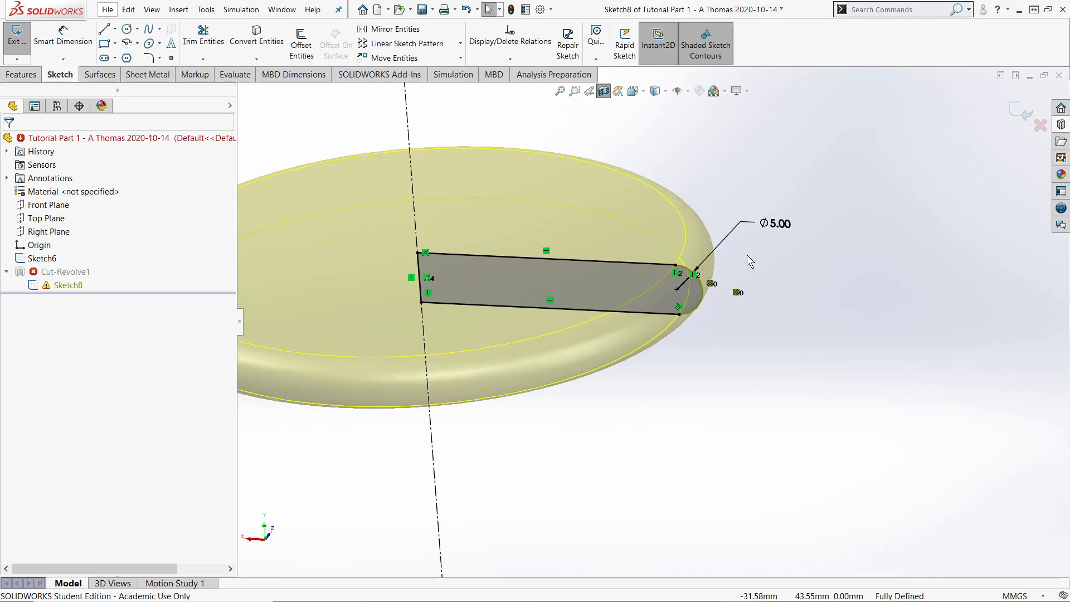
{"action": "left_click", "coordinate": [725, 309]}
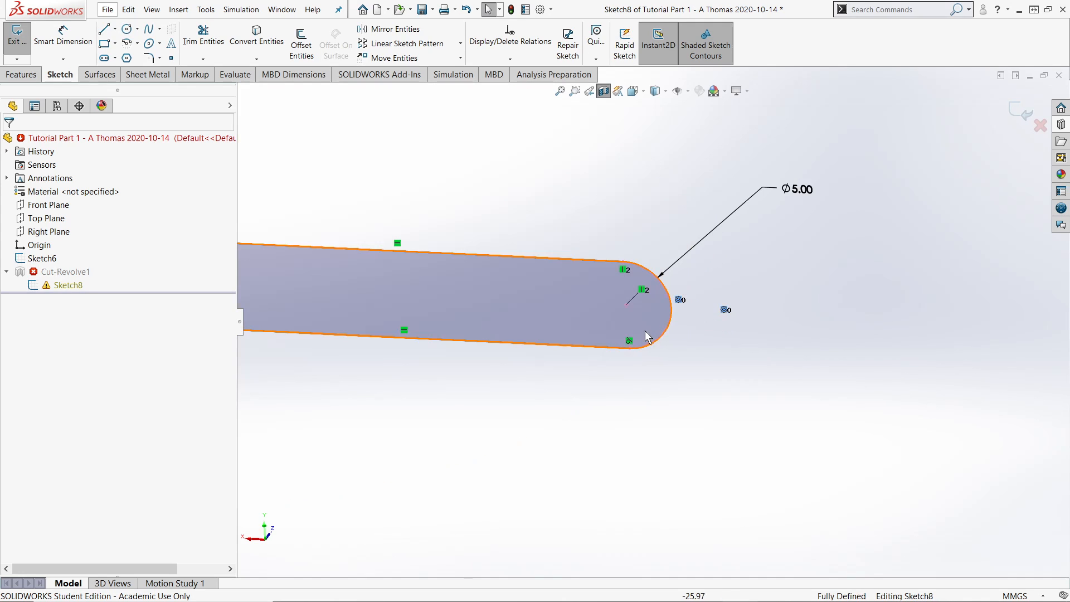
{"action": "mouse_move", "coordinate": [707, 333]}
{"action": "middle_mouse_down"}
{"action": "mouse_move", "coordinate": [721, 289]}
{"action": "mouse_move", "coordinate": [678, 325]}
{"action": "middle_mouse_up"}
{"action": "scroll", "coordinate": [703, 292], "scroll_direction": "up", "scroll_amount": 5}
{"action": "scroll", "coordinate": [678, 324], "scroll_direction": "down", "scroll_amount": 3}
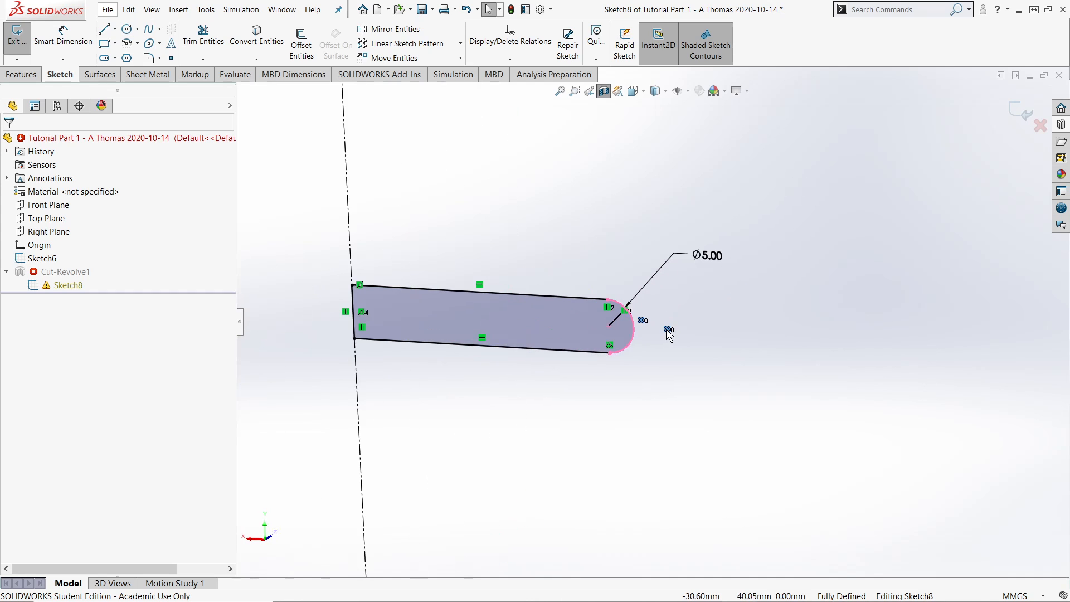
Try deleting the dangling concentric relation on the groove sketch's end arc, and discard the sketch changes
{"action": "left_click", "coordinate": [635, 327]}
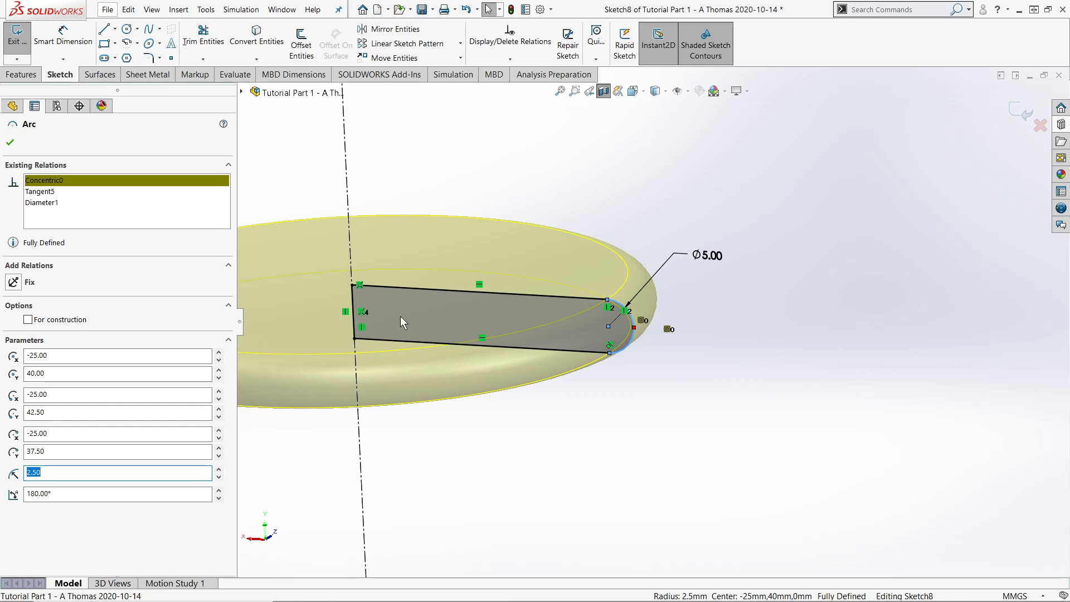
{"action": "scroll", "coordinate": [565, 362], "scroll_direction": "up", "scroll_amount": 4}
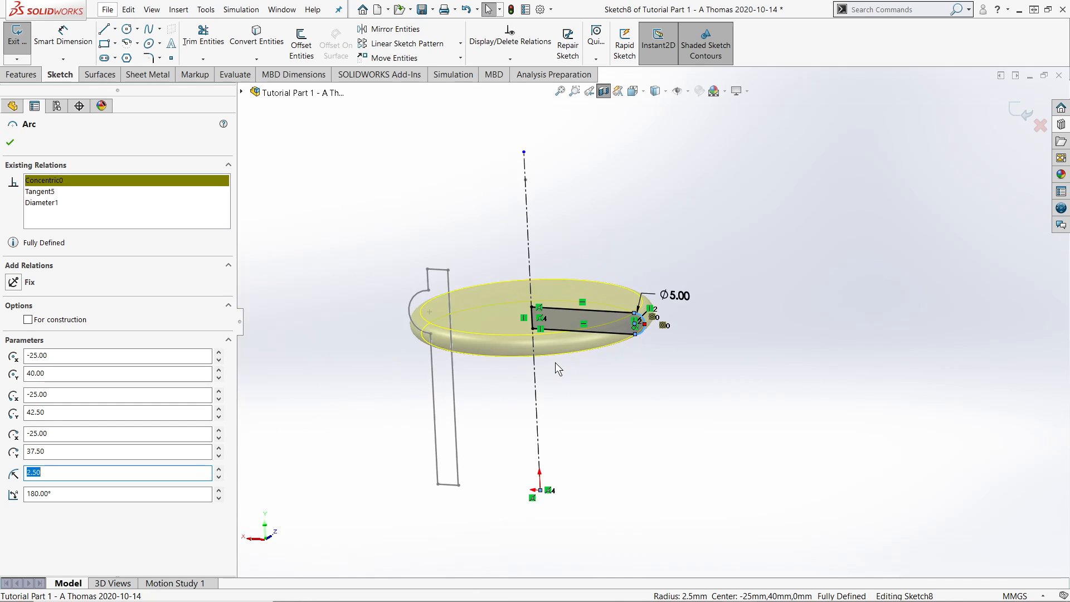
{"action": "left_click", "coordinate": [666, 324]}
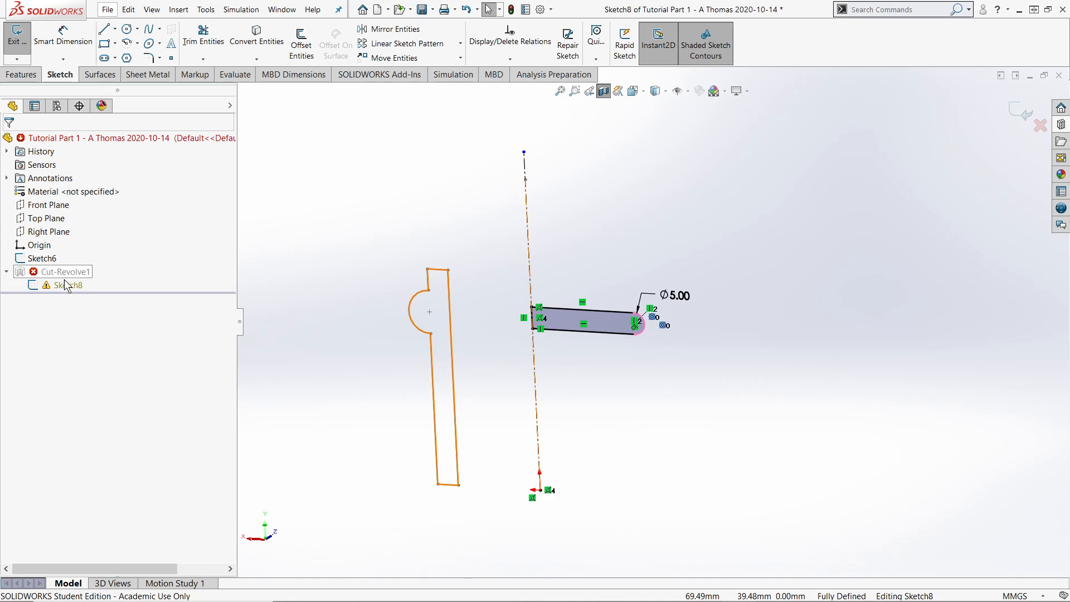
{"action": "key", "text": "Delete"}
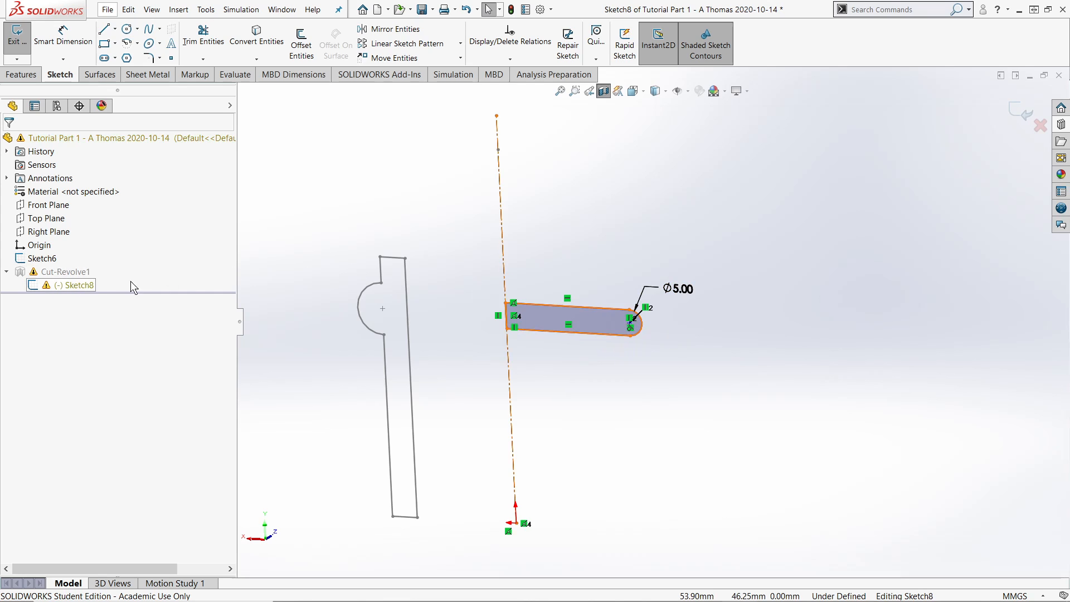
{"action": "left_click", "coordinate": [1040, 125]}
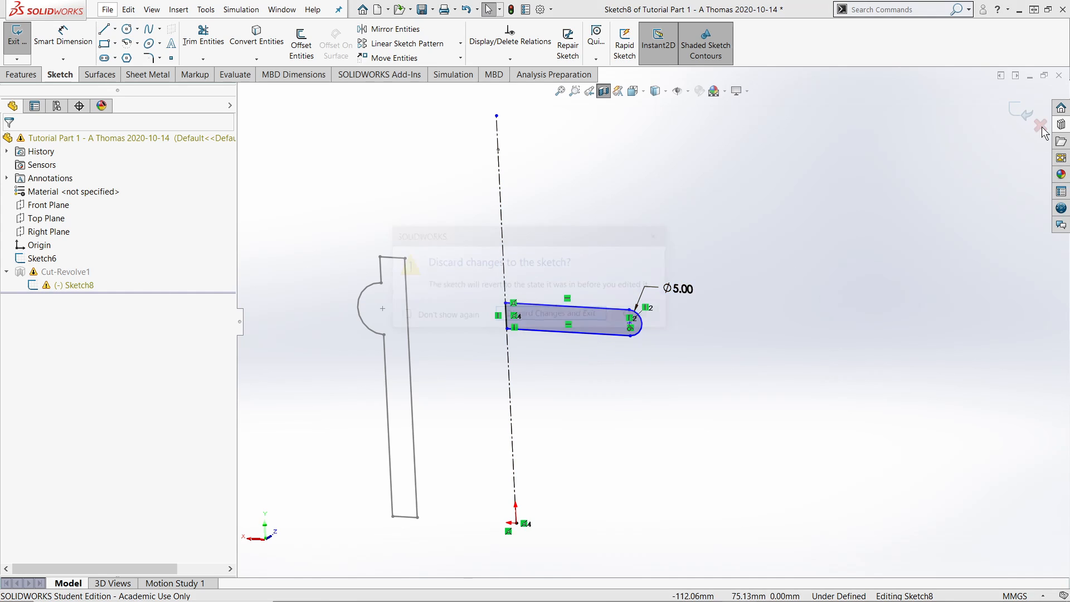
{"action": "left_click", "coordinate": [557, 316]}
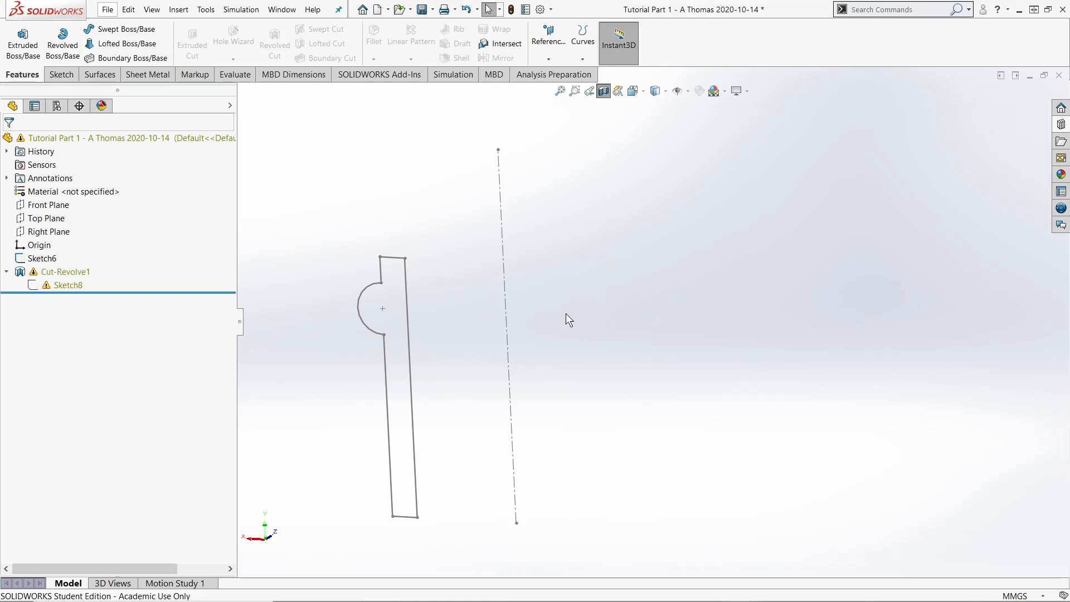
Read the warnings on the revolved cut and on its sketch in the feature tree
{"action": "left_click", "coordinate": [77, 274]}
{"action": "left_click", "coordinate": [77, 239]}
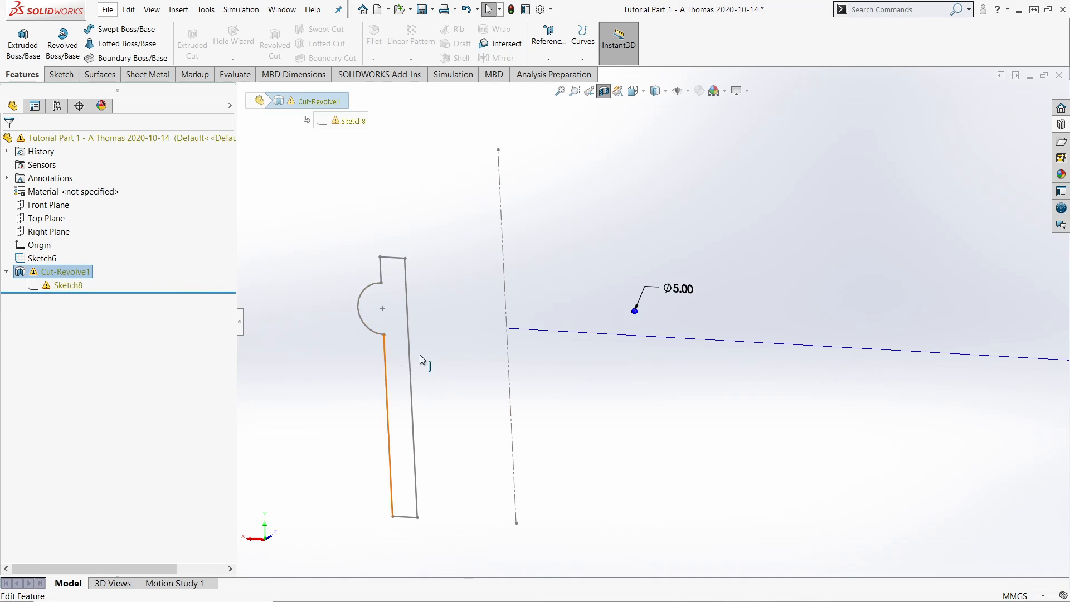
{"action": "left_click", "coordinate": [424, 319]}
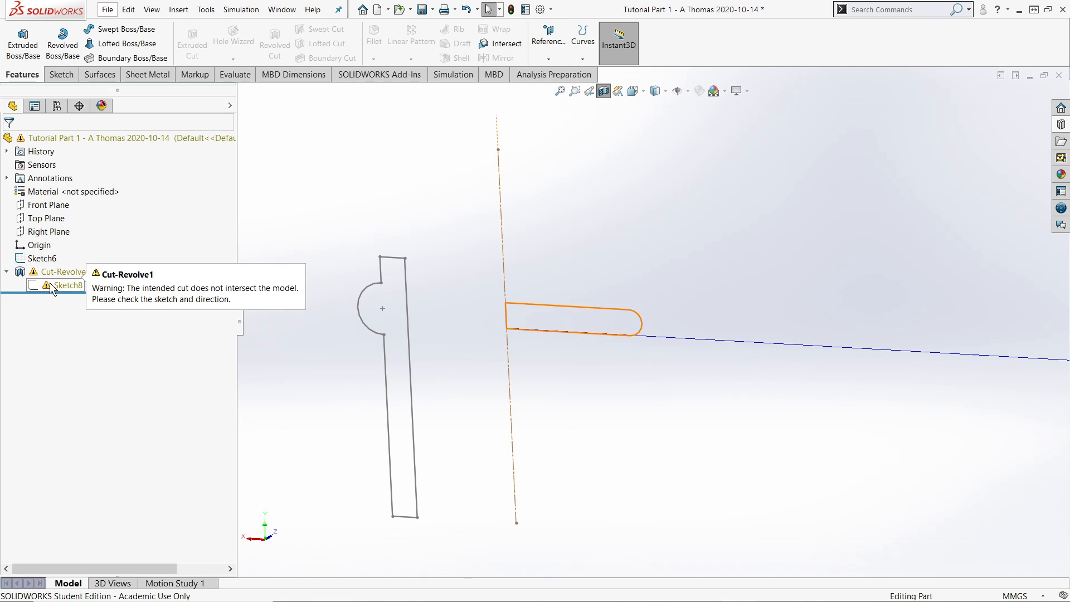
{"action": "mouse_move", "coordinate": [51, 287]}
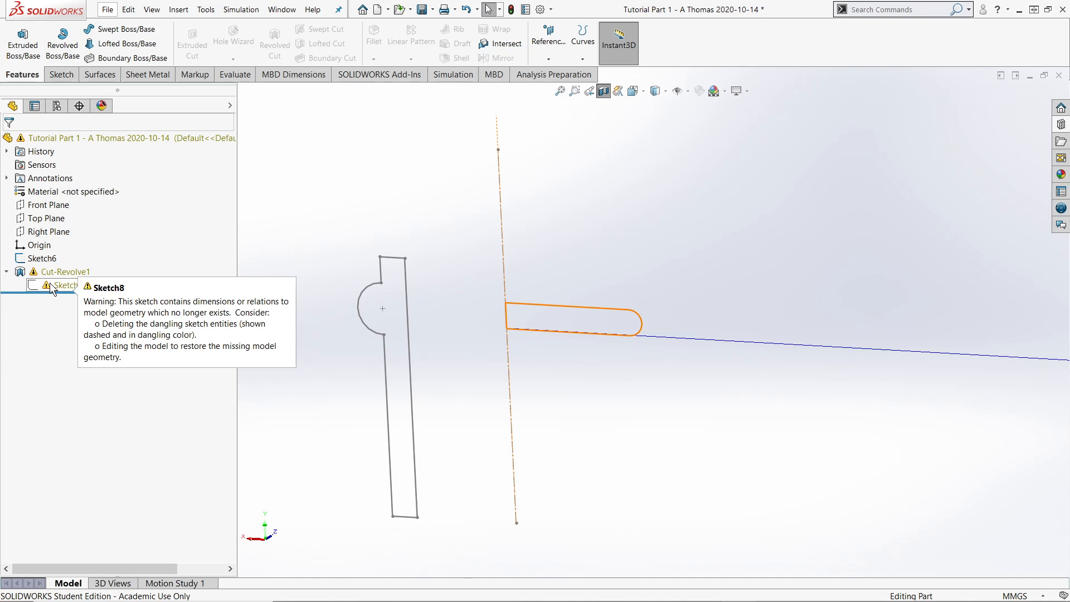
Delete the Cut-Revolve1 feature while keeping its absorbed sketch
{"action": "left_click", "coordinate": [30, 276]}
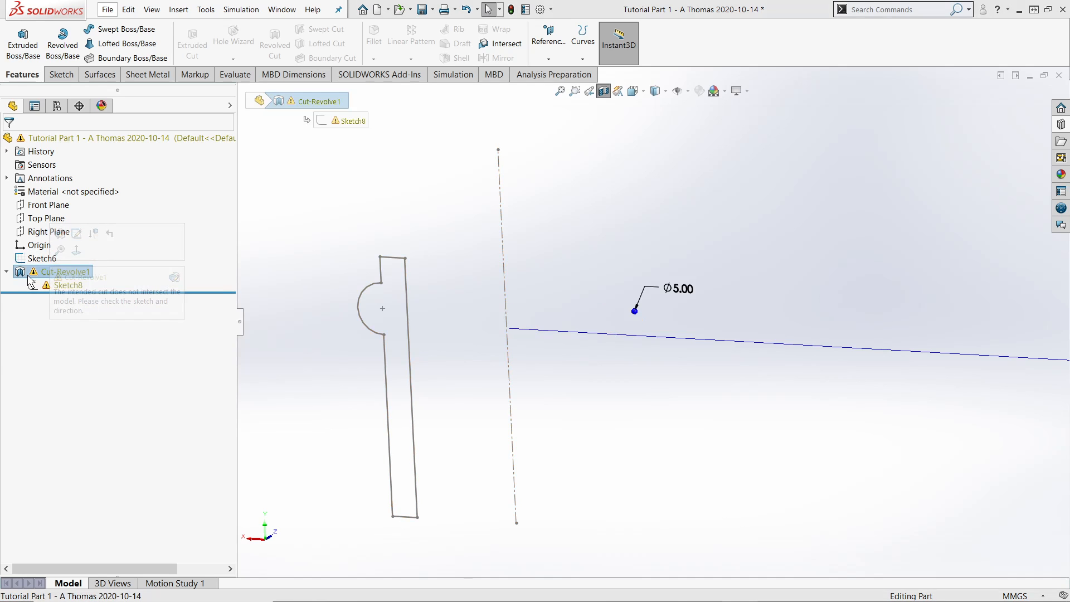
{"action": "key", "text": "Delete"}
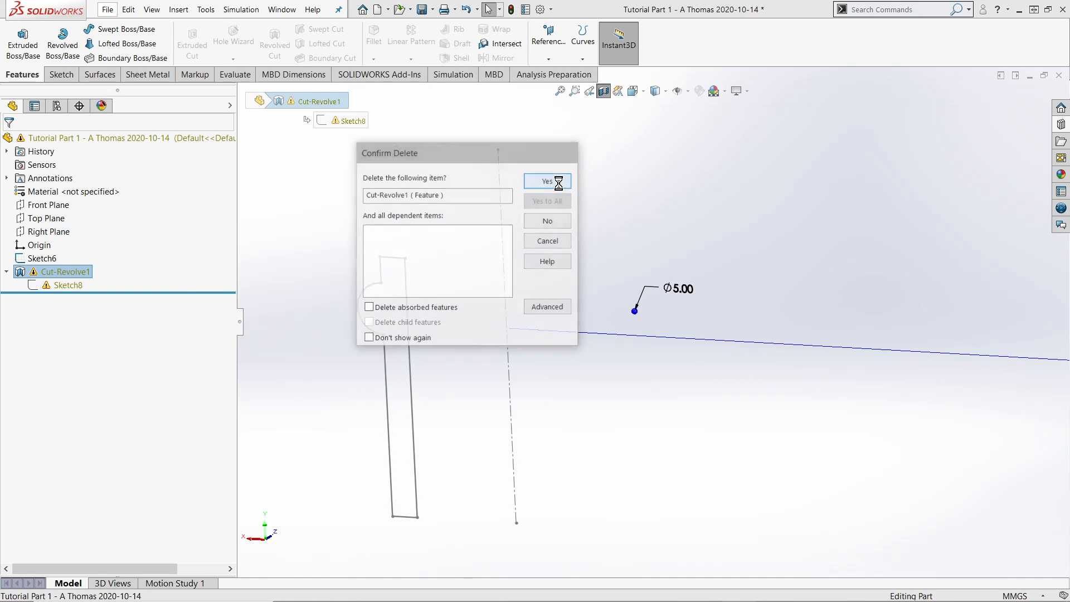
{"action": "left_click", "coordinate": [695, 333]}
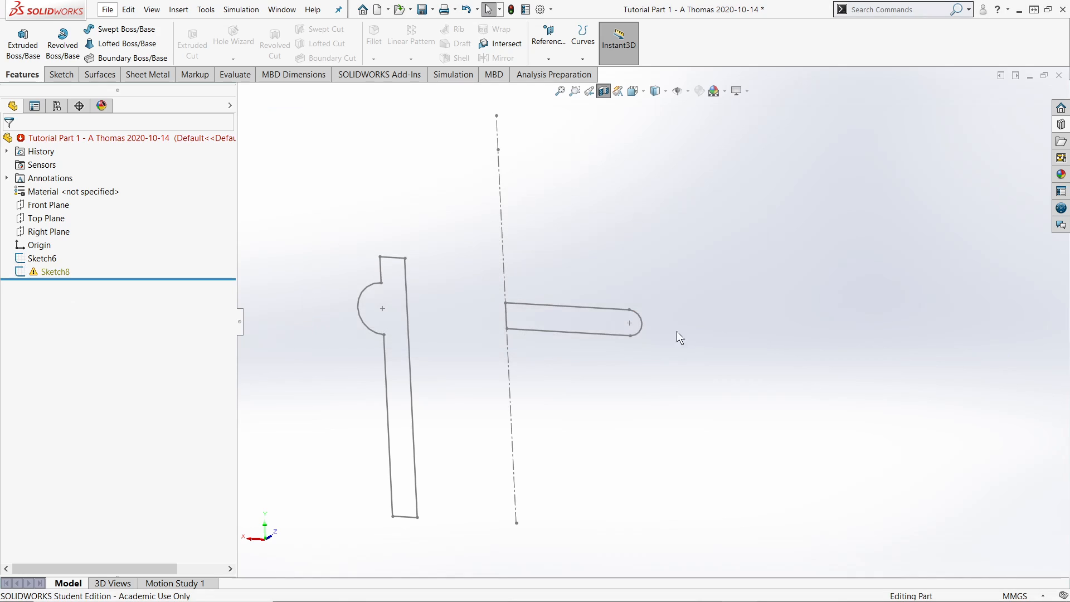
Delete the two leftover sketches, Sketch8 and Sketch6, from the part
{"action": "left_click", "coordinate": [39, 272]}
{"action": "key", "text": "Delete"}
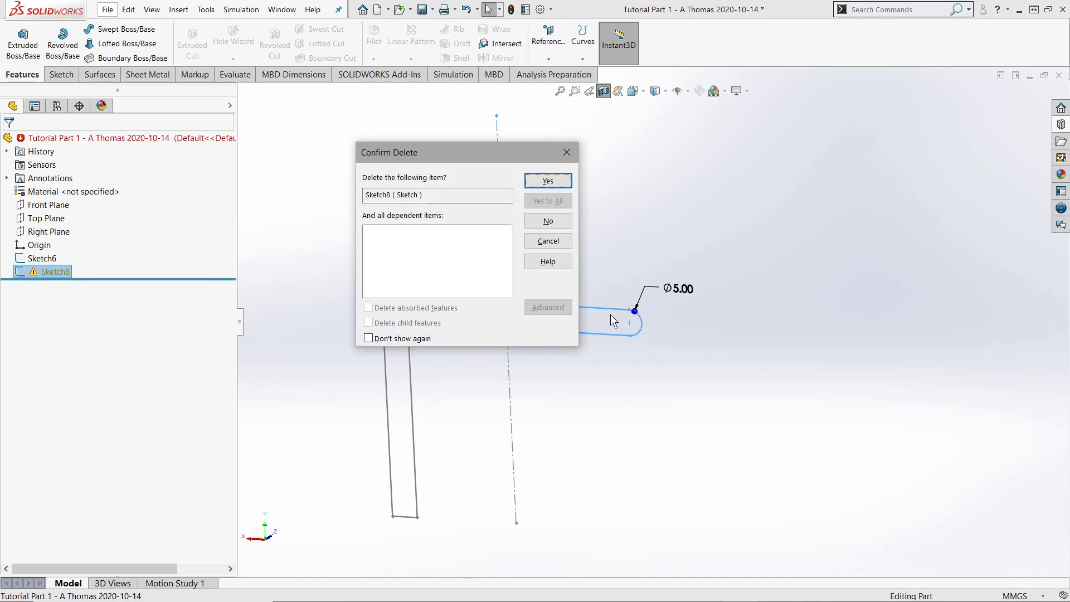
{"action": "left_click", "coordinate": [545, 180]}
{"action": "left_click", "coordinate": [41, 258]}
{"action": "key", "text": "Delete"}
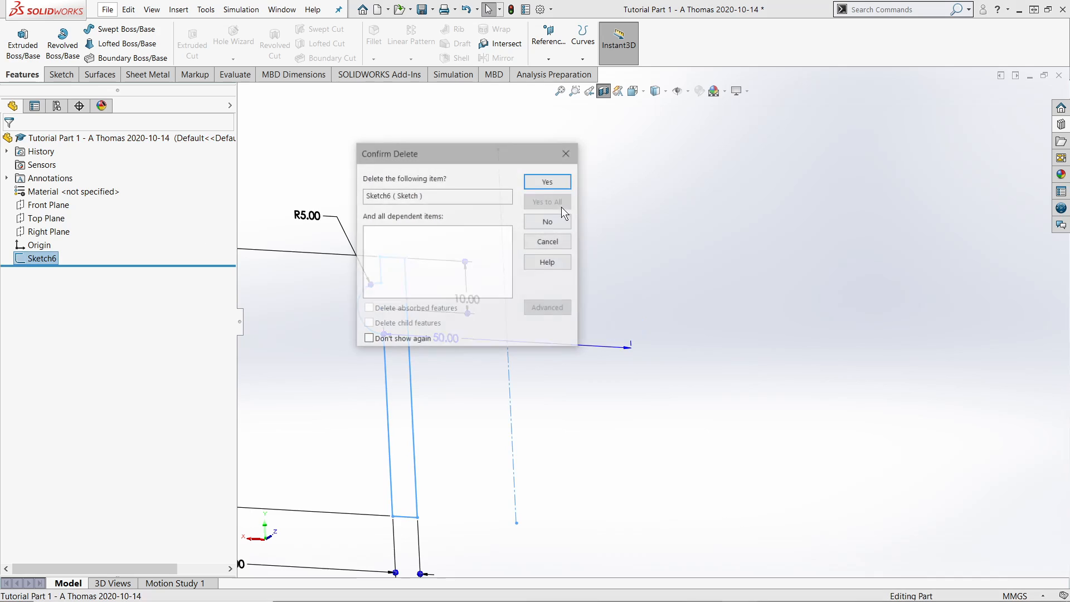
{"action": "left_click", "coordinate": [547, 181]}
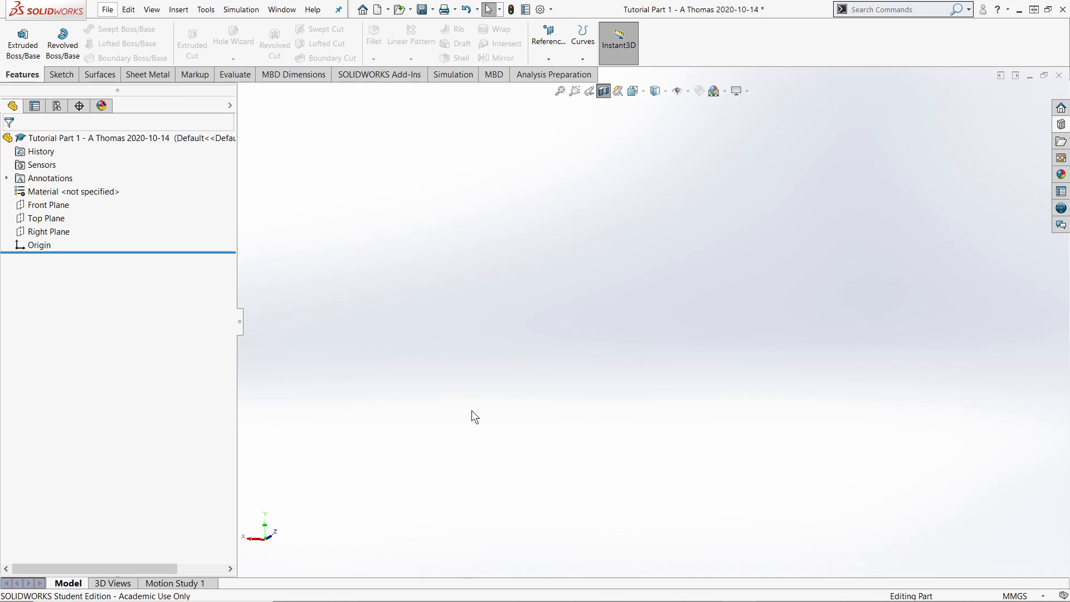
Orient the empty part to the dimetric view
{"action": "middle_click_drag", "start_coordinate": [473, 373], "coordinate": [540, 397]}
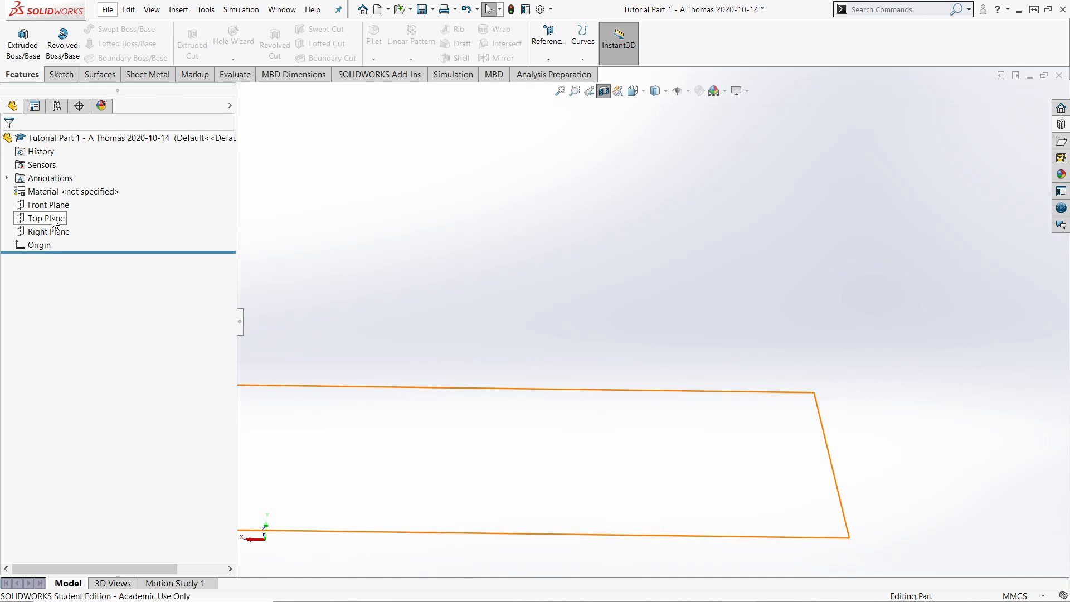
{"action": "key", "text": "space"}
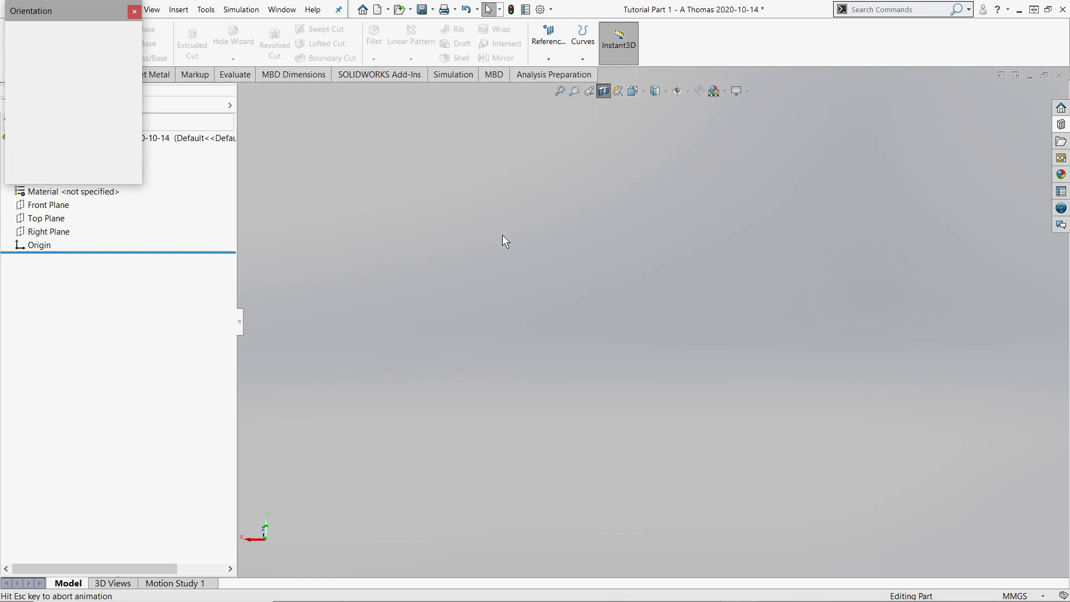
{"action": "left_click", "coordinate": [127, 49]}
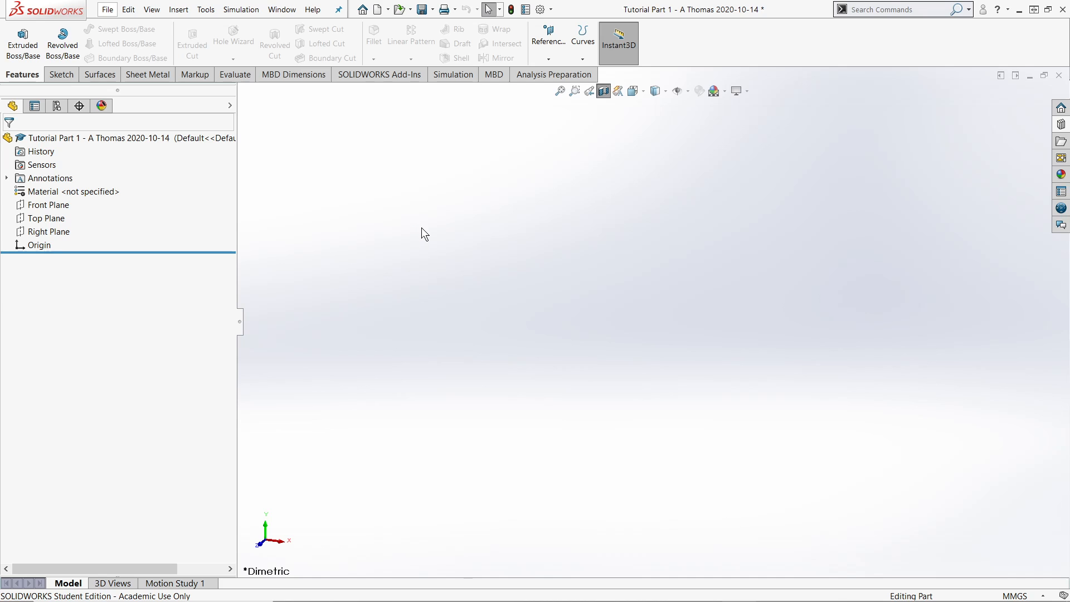
Switch to Chrome and examine the hand-drawn circle sketch showing the ogive dimensions R, L and ρ
{"action": "key", "text": "alt+Tab"}
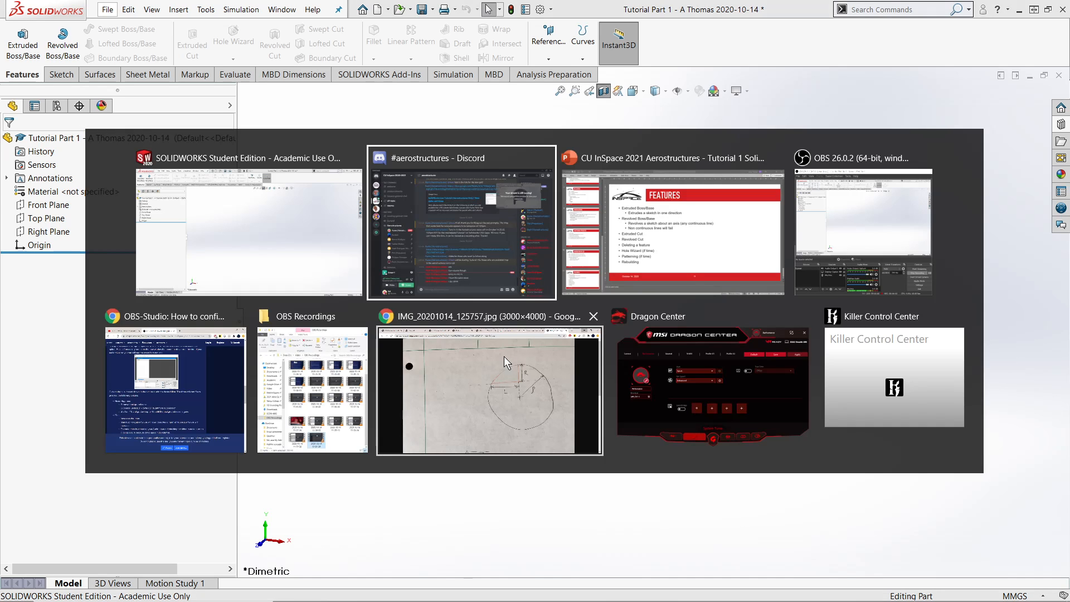
{"action": "left_click", "coordinate": [493, 373]}
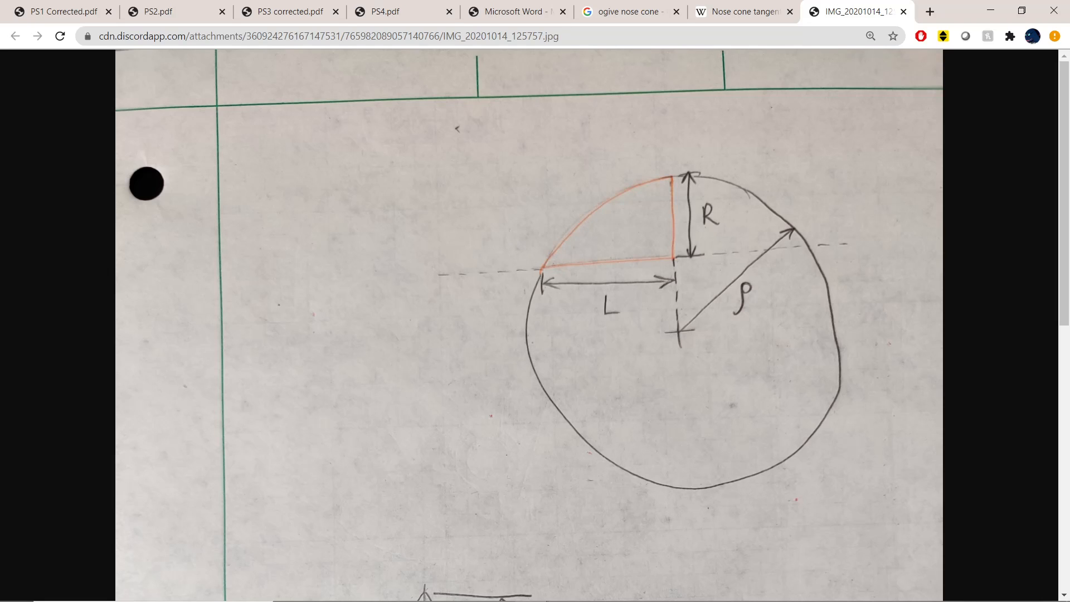
{"action": "left_click", "coordinate": [634, 342]}
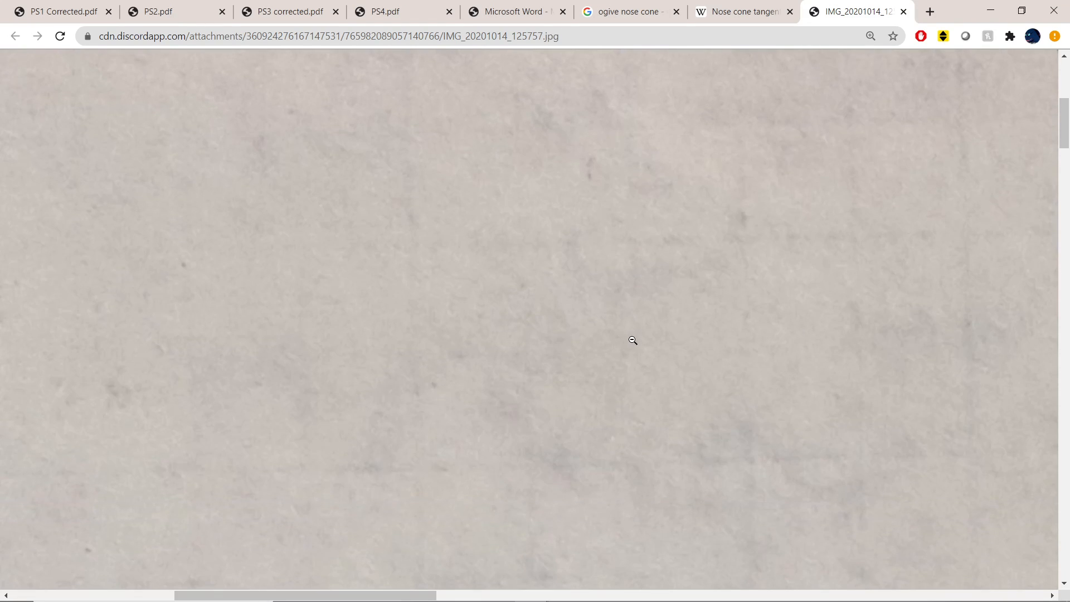
{"action": "left_click", "coordinate": [632, 340]}
{"action": "scroll", "coordinate": [647, 337], "scroll_direction": "up", "scroll_amount": 6}
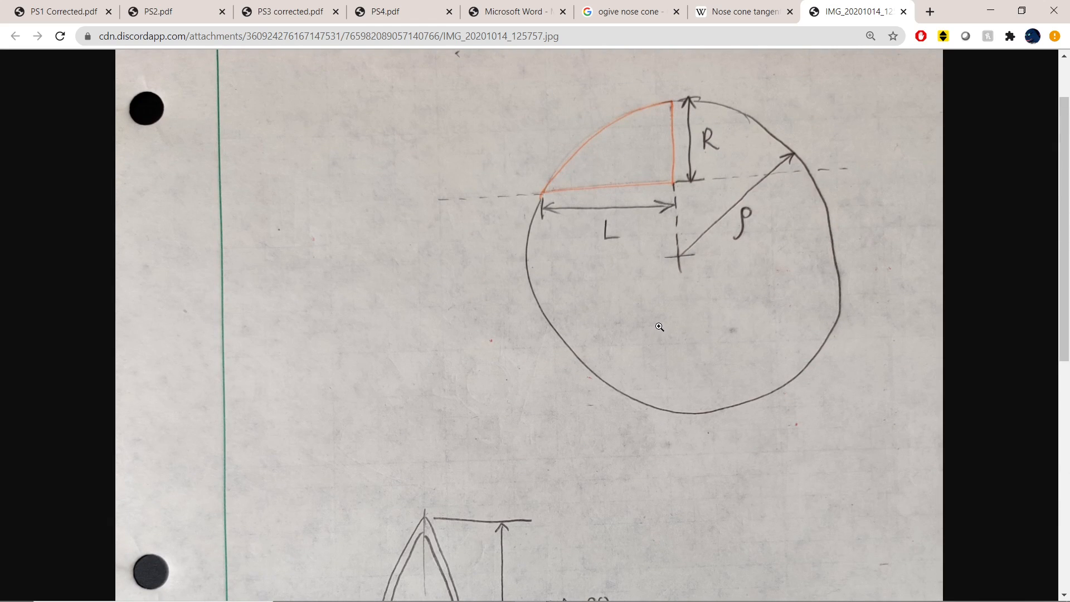
View Wikipedia's tangent ogive profile diagram at full size and return to the nose cone design article
{"action": "left_click", "coordinate": [730, 12]}
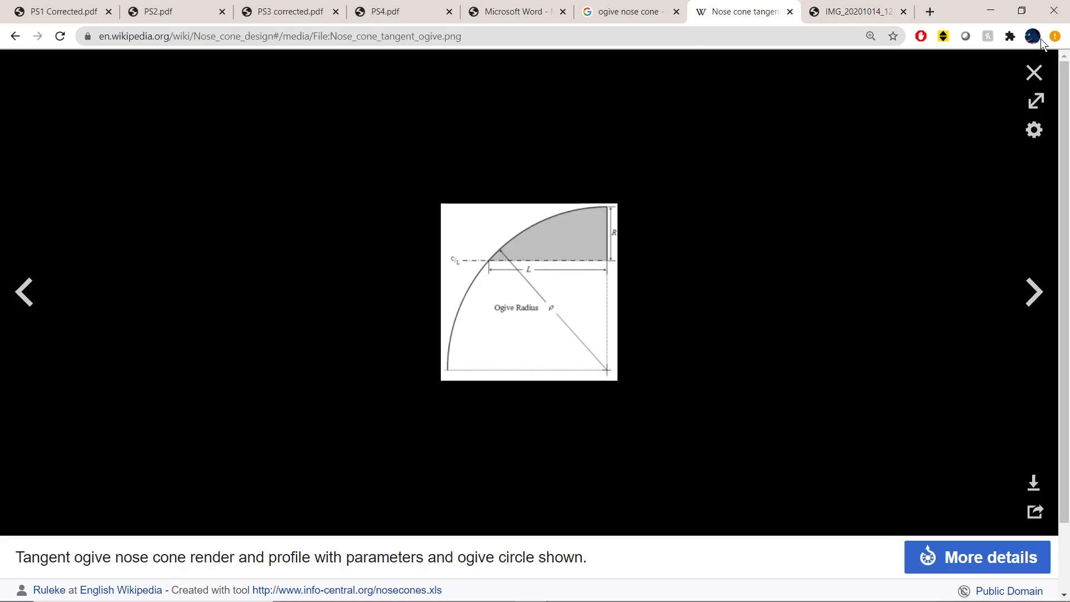
{"action": "scroll", "coordinate": [585, 277], "scroll_direction": "up", "scroll_amount": 1, "text": "ctrl"}
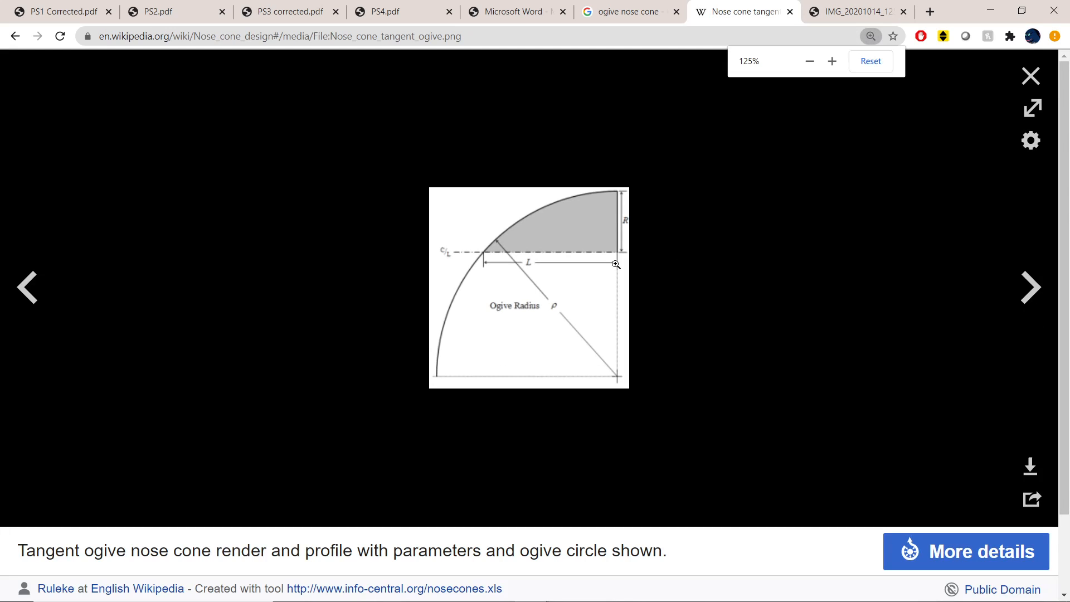
{"action": "left_click", "coordinate": [861, 61]}
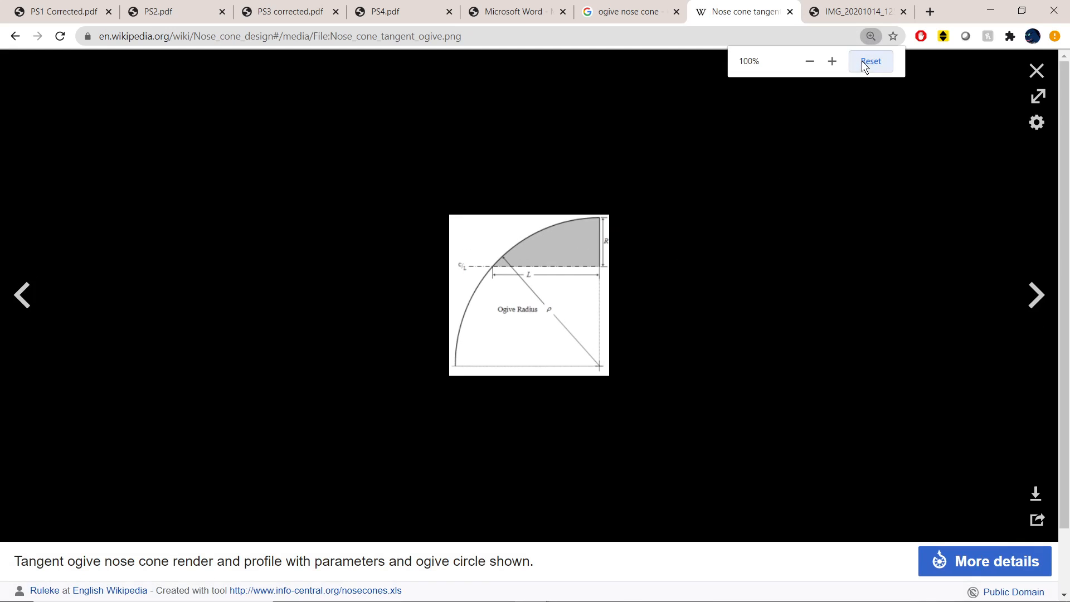
{"action": "left_click", "coordinate": [541, 322]}
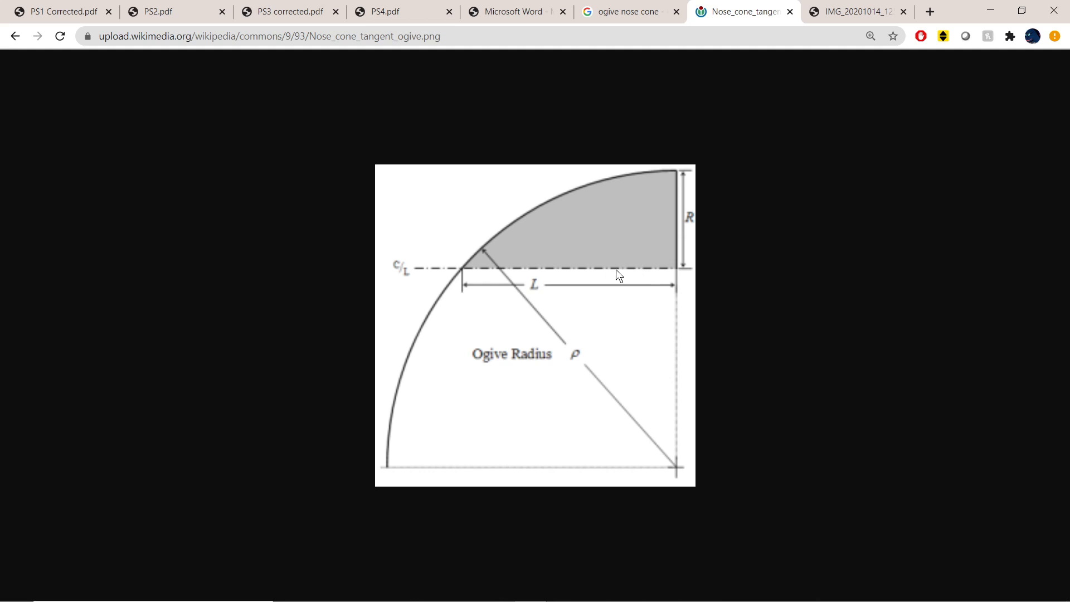
{"action": "left_click", "coordinate": [15, 36]}
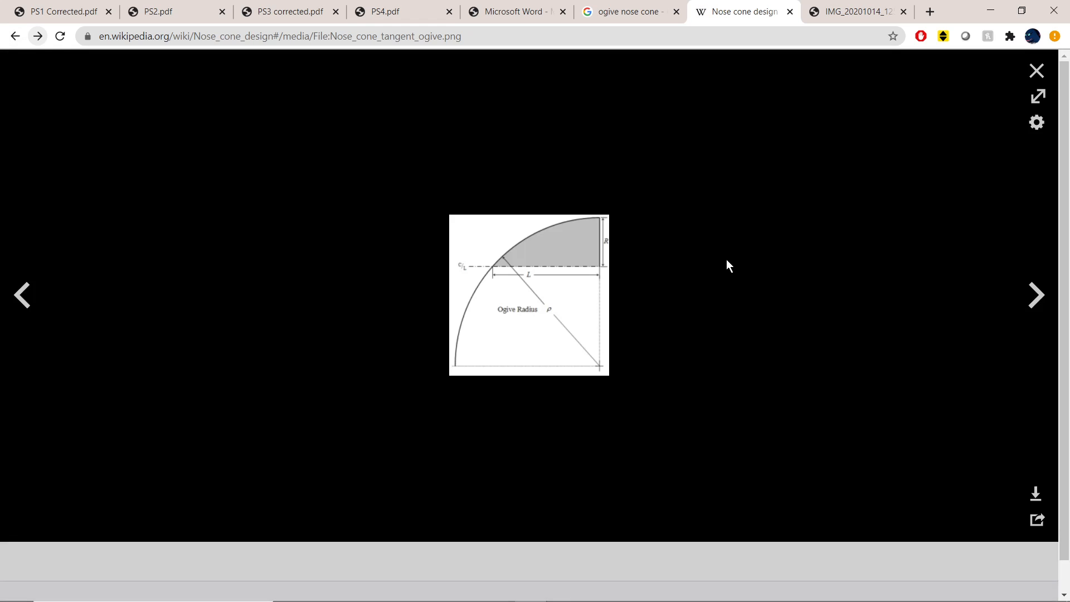
{"action": "left_click", "coordinate": [1037, 70]}
Examine the nose cone shapes, profile diagrams and equations in the article, from conic through tangent ogive to parabolic
{"action": "scroll", "coordinate": [697, 329], "scroll_direction": "down", "scroll_amount": 4}
{"action": "scroll", "coordinate": [697, 329], "scroll_direction": "down", "scroll_amount": 8}
{"action": "scroll", "coordinate": [702, 322], "scroll_direction": "up", "scroll_amount": 3}
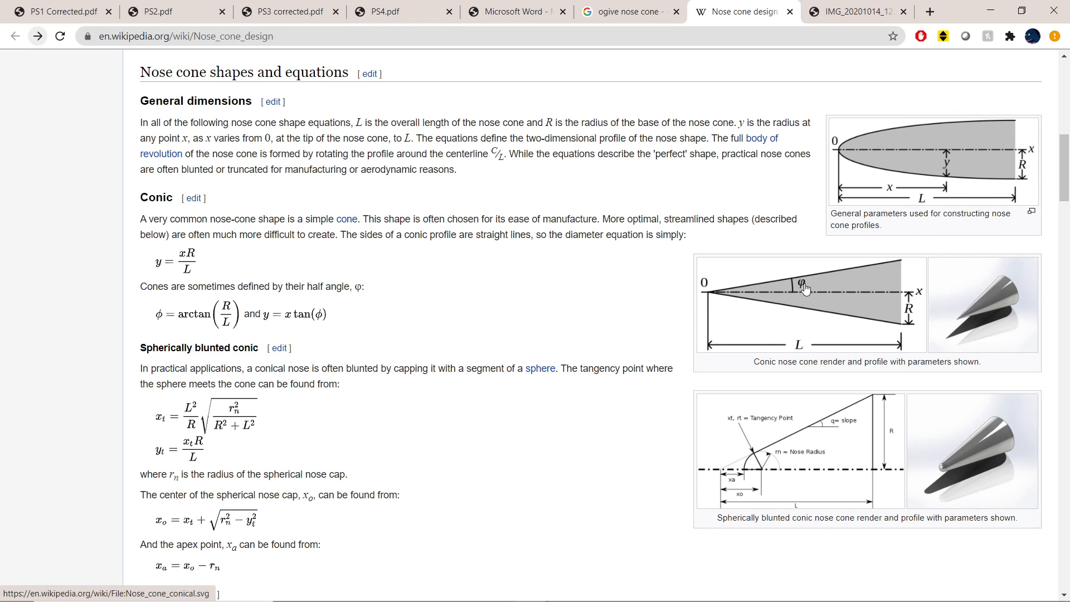
{"action": "scroll", "coordinate": [963, 340], "scroll_direction": "down", "scroll_amount": 2}
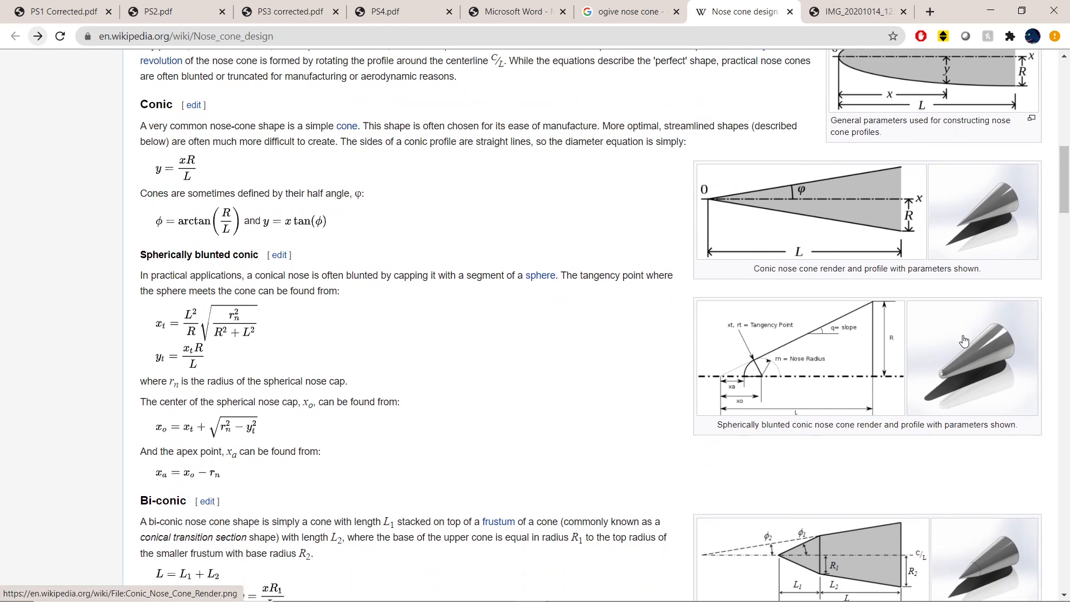
{"action": "scroll", "coordinate": [731, 281], "scroll_direction": "down", "scroll_amount": 3}
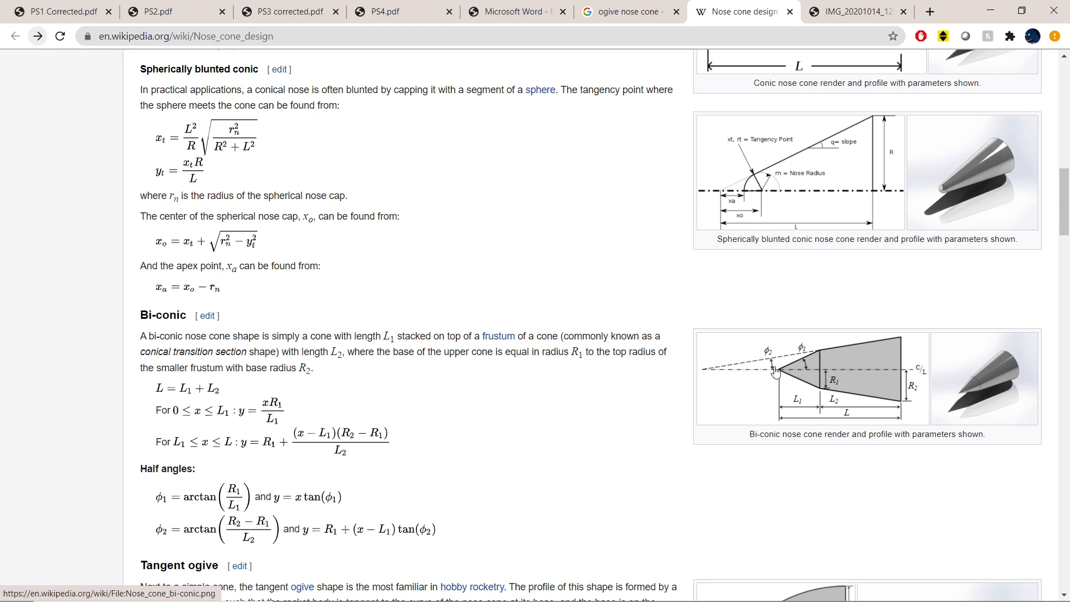
{"action": "scroll", "coordinate": [810, 422], "scroll_direction": "down", "scroll_amount": 4}
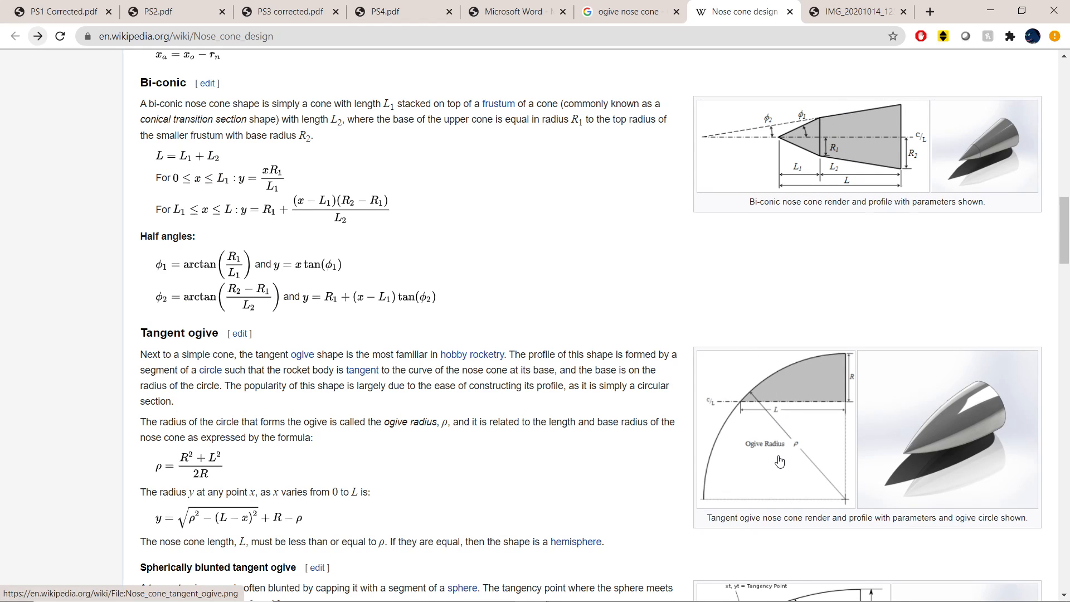
{"action": "scroll", "coordinate": [780, 452], "scroll_direction": "down", "scroll_amount": 1}
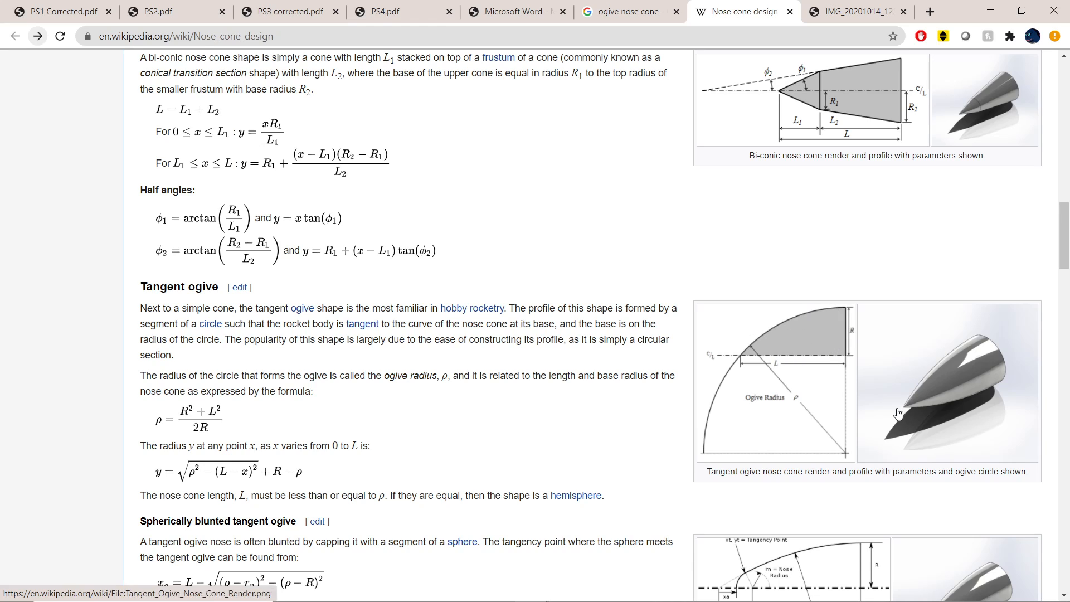
{"action": "scroll", "coordinate": [898, 410], "scroll_direction": "down", "scroll_amount": 3}
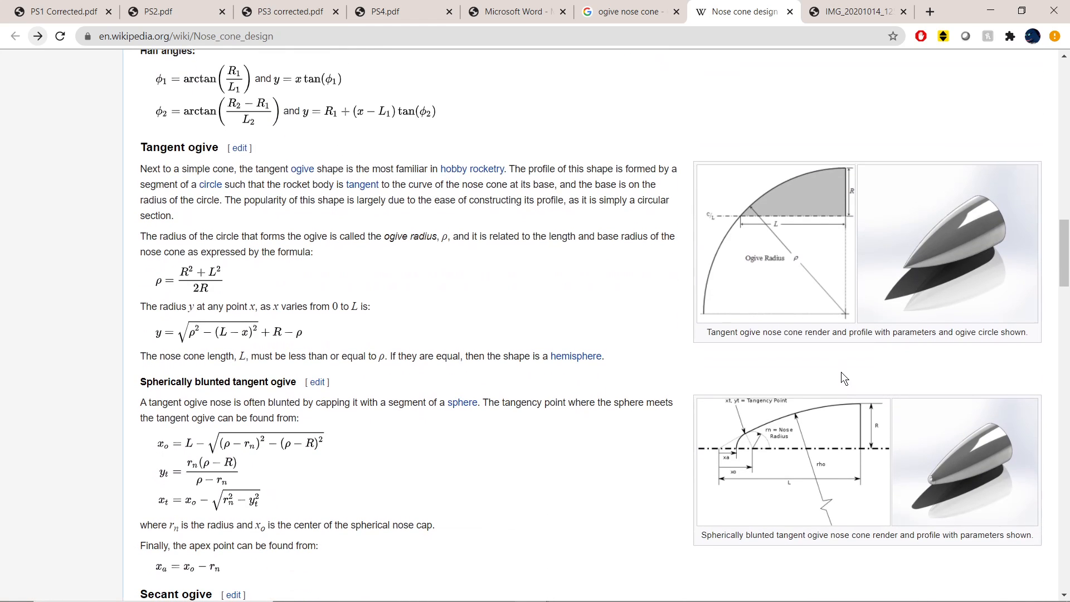
{"action": "scroll", "coordinate": [841, 373], "scroll_direction": "down", "scroll_amount": 10}
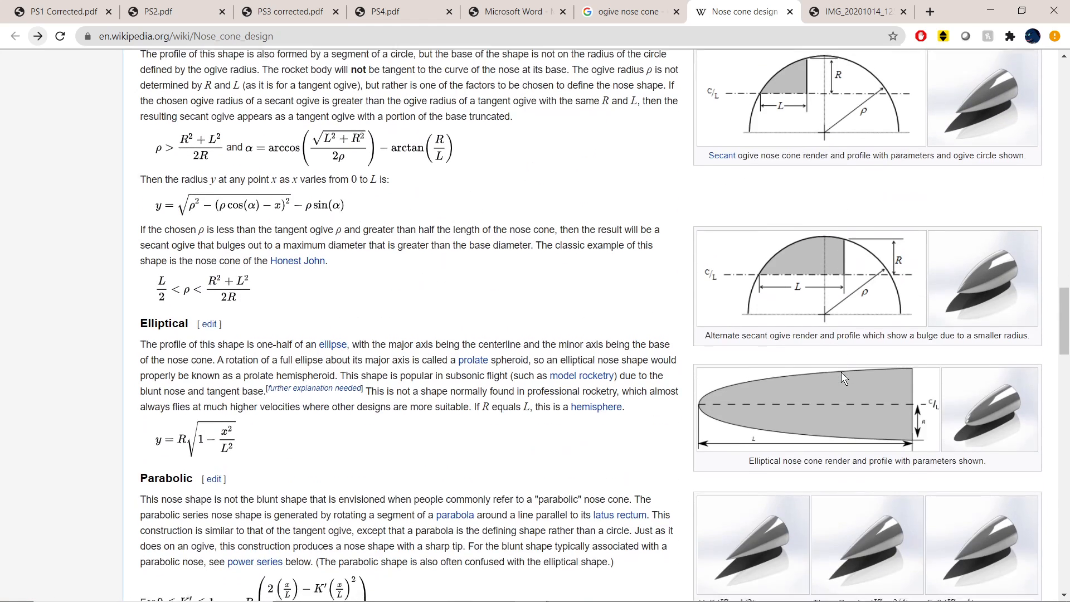
{"action": "scroll", "coordinate": [841, 372], "scroll_direction": "down", "scroll_amount": 8}
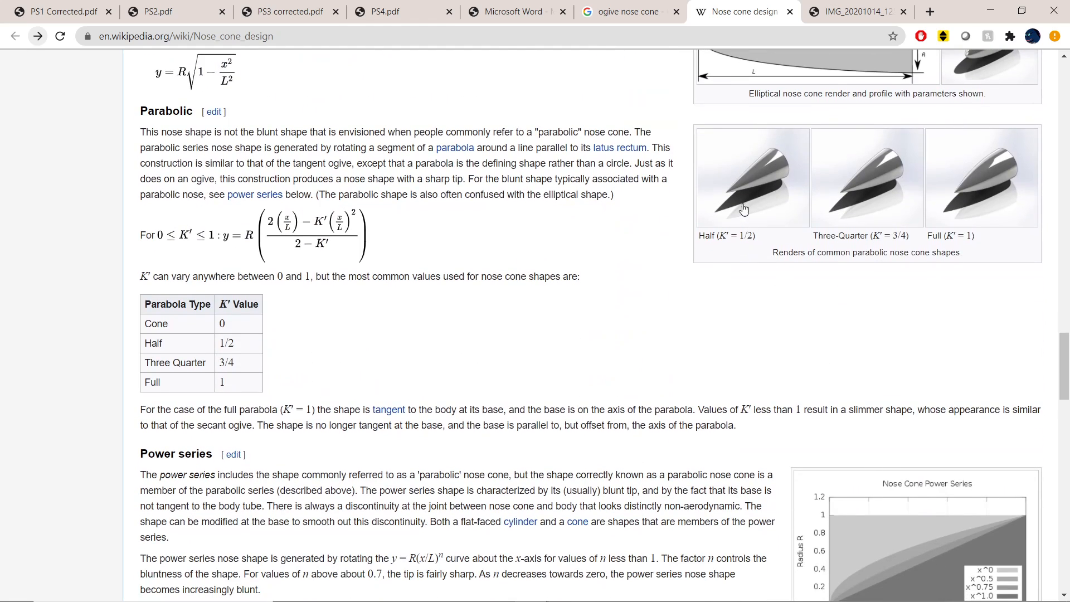
Review the article's parabolic and power series sections and return to the tangent ogive profile diagram
{"action": "scroll", "coordinate": [744, 214], "scroll_direction": "down", "scroll_amount": 3}
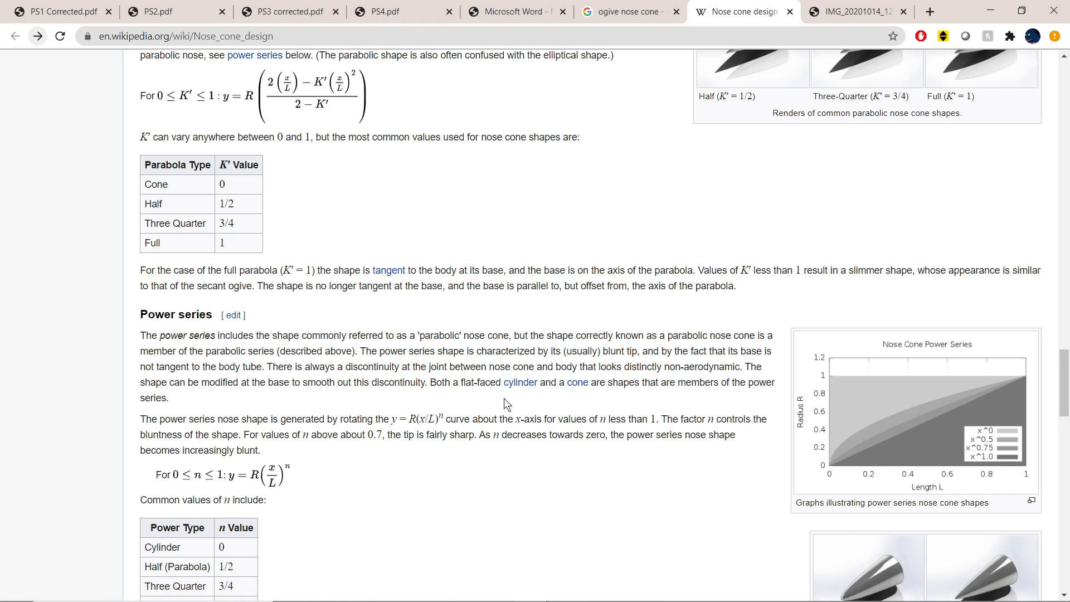
{"action": "scroll", "coordinate": [749, 444], "scroll_direction": "down", "scroll_amount": 2}
{"action": "scroll", "coordinate": [867, 453], "scroll_direction": "up", "scroll_amount": 7}
{"action": "scroll", "coordinate": [854, 355], "scroll_direction": "up", "scroll_amount": 6}
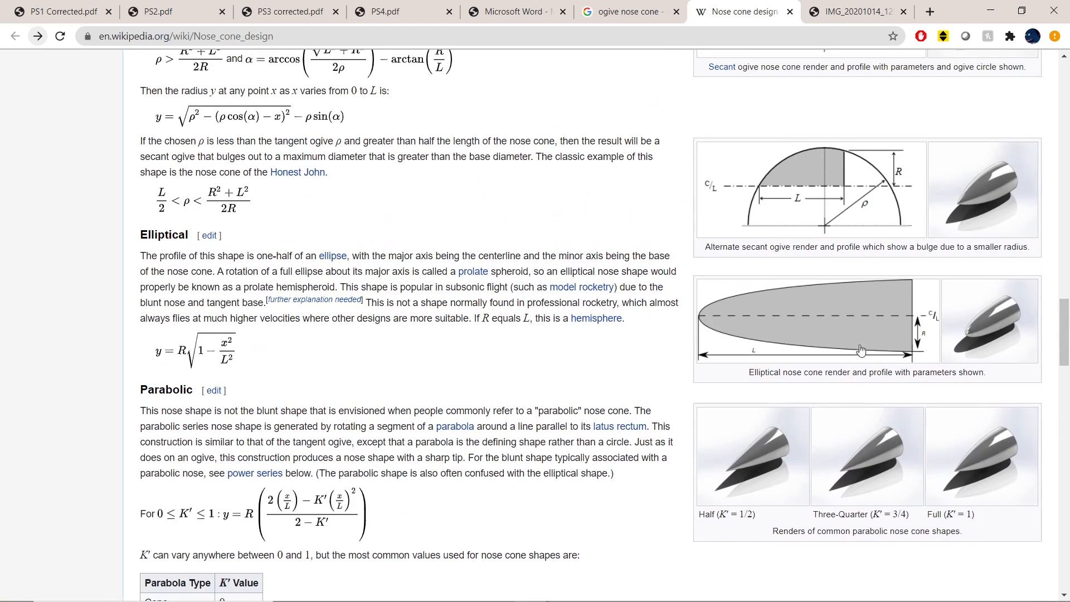
{"action": "scroll", "coordinate": [874, 450], "scroll_direction": "up", "scroll_amount": 4}
{"action": "scroll", "coordinate": [874, 450], "scroll_direction": "up", "scroll_amount": 5}
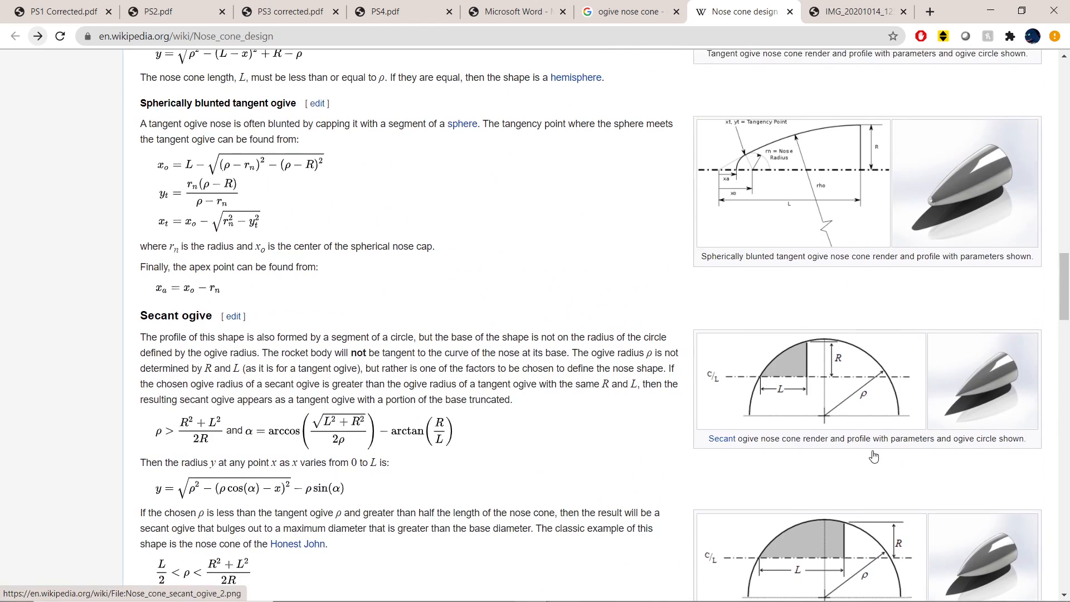
{"action": "scroll", "coordinate": [865, 452], "scroll_direction": "up", "scroll_amount": 2}
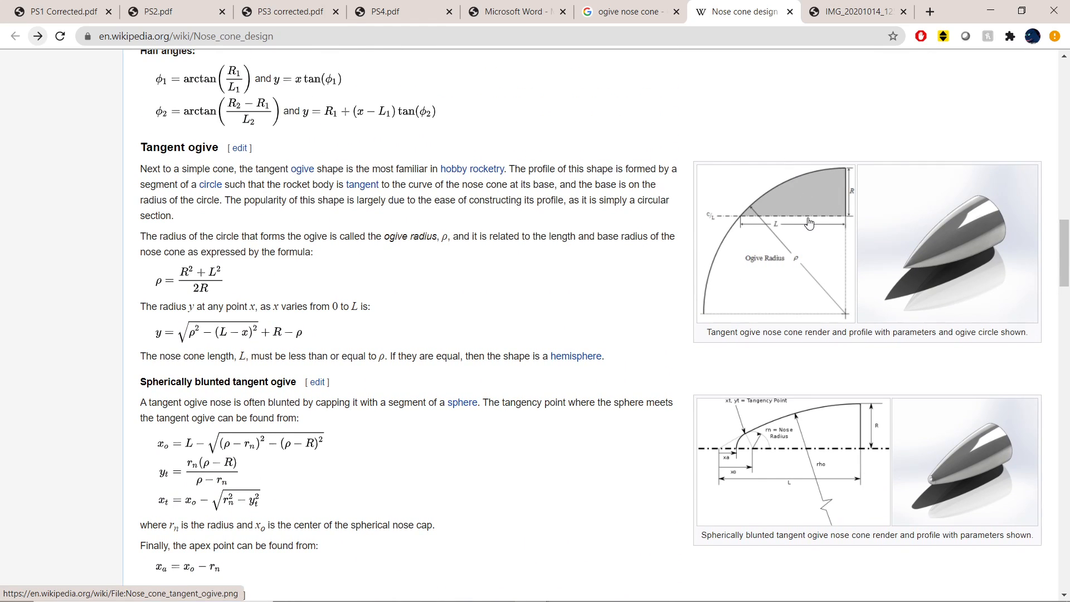
Examine the hand-drawn ogive circle and the nose cone section with its lengths, wall thickness and outer diameter
{"action": "left_click", "coordinate": [836, 11]}
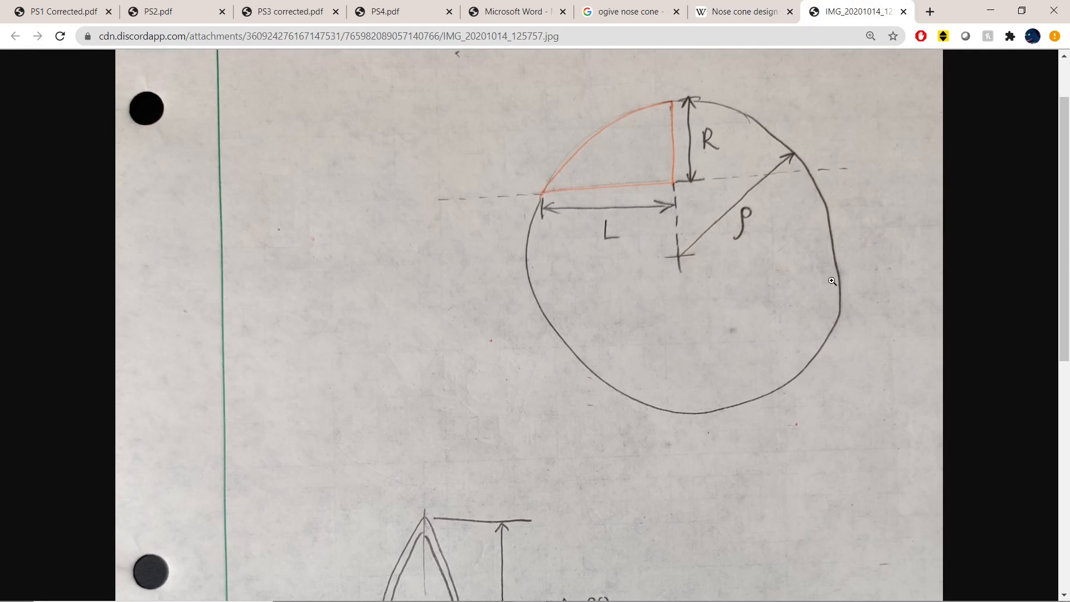
{"action": "scroll", "coordinate": [781, 243], "scroll_direction": "up", "scroll_amount": 1}
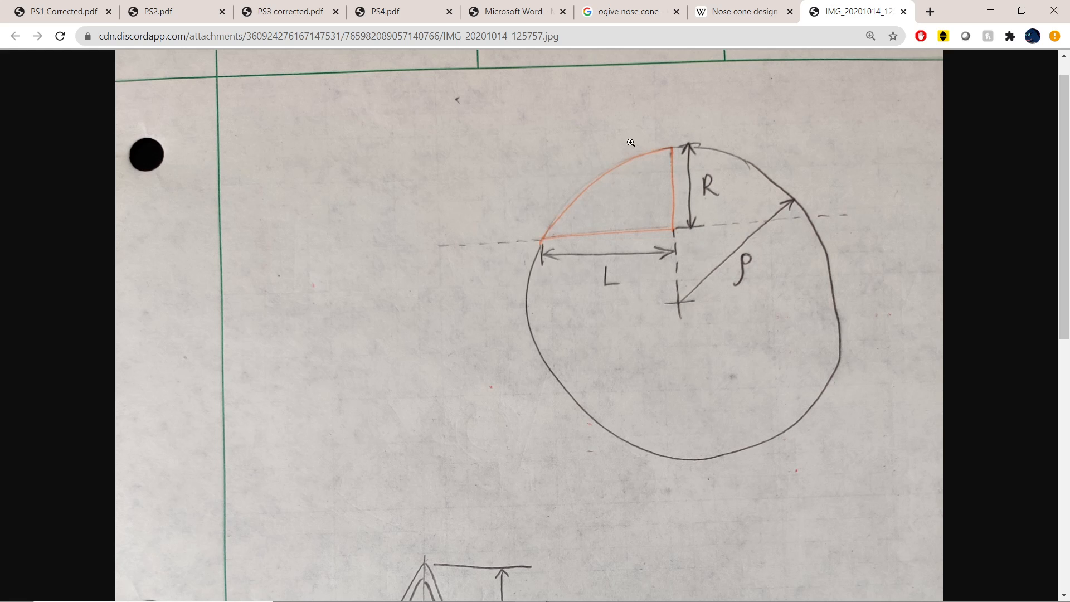
{"action": "scroll", "coordinate": [487, 313], "scroll_direction": "down", "scroll_amount": 7}
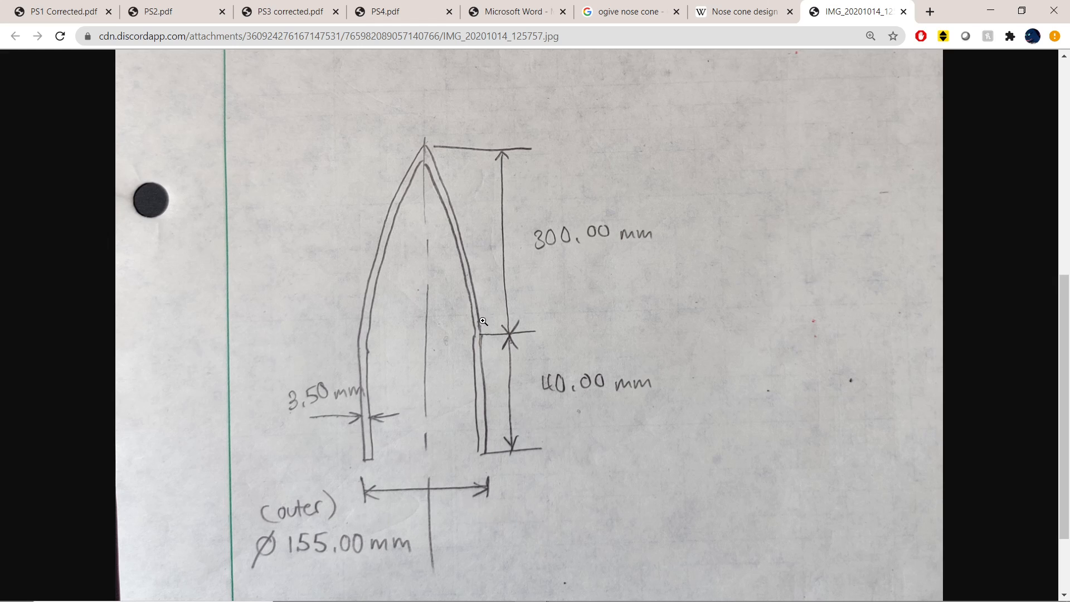
{"action": "scroll", "coordinate": [474, 366], "scroll_direction": "down", "scroll_amount": 1}
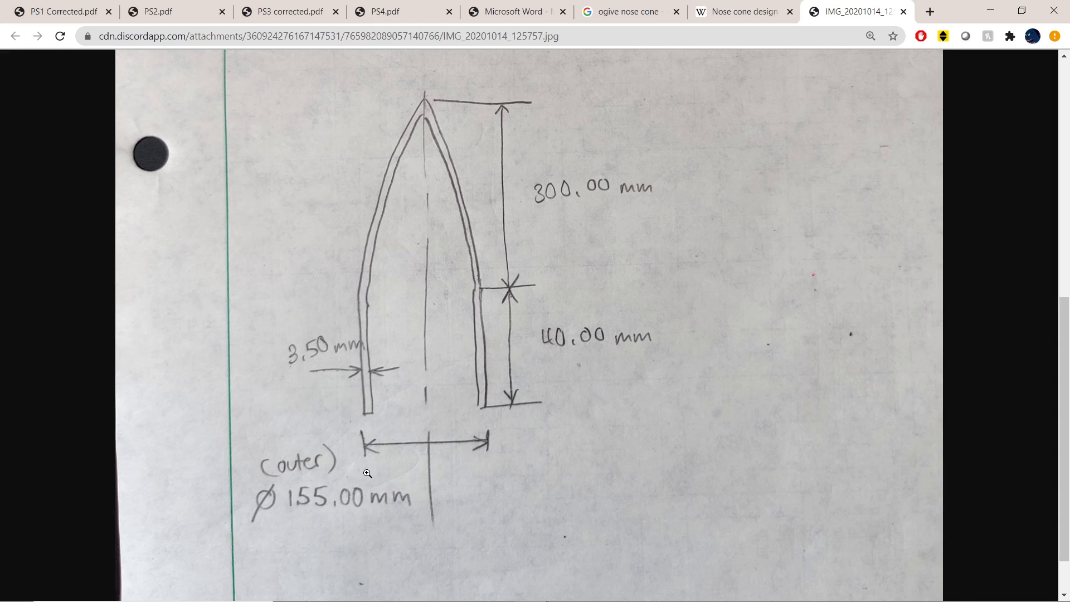
{"action": "scroll", "coordinate": [413, 457], "scroll_direction": "down", "scroll_amount": 1}
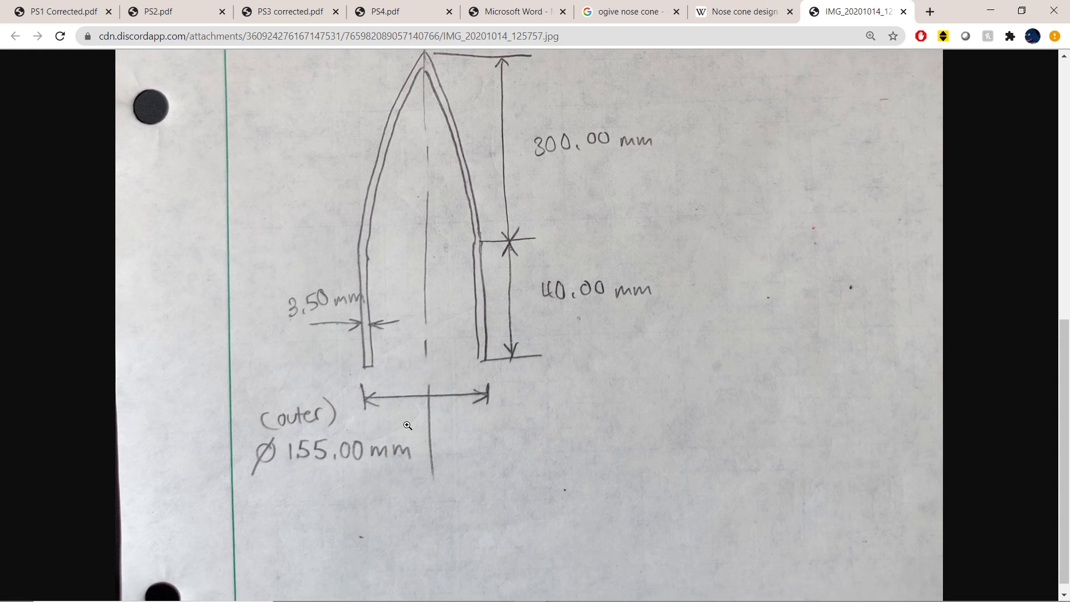
{"action": "scroll", "coordinate": [385, 345], "scroll_direction": "up", "scroll_amount": 3}
{"action": "scroll", "coordinate": [440, 329], "scroll_direction": "up", "scroll_amount": 2}
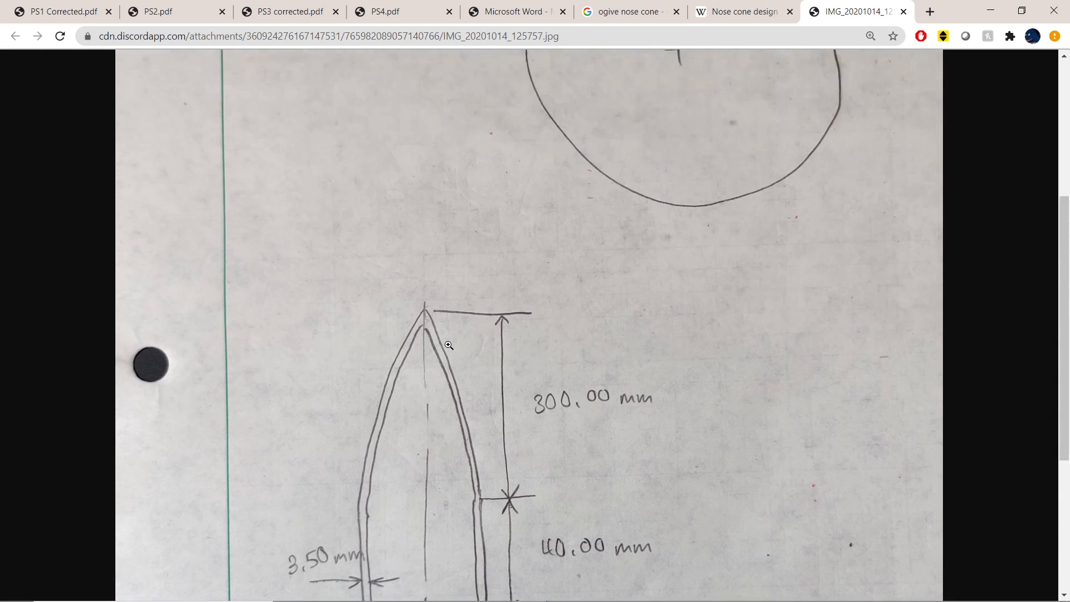
{"action": "scroll", "coordinate": [448, 345], "scroll_direction": "up", "scroll_amount": 4}
{"action": "scroll", "coordinate": [447, 364], "scroll_direction": "down", "scroll_amount": 6}
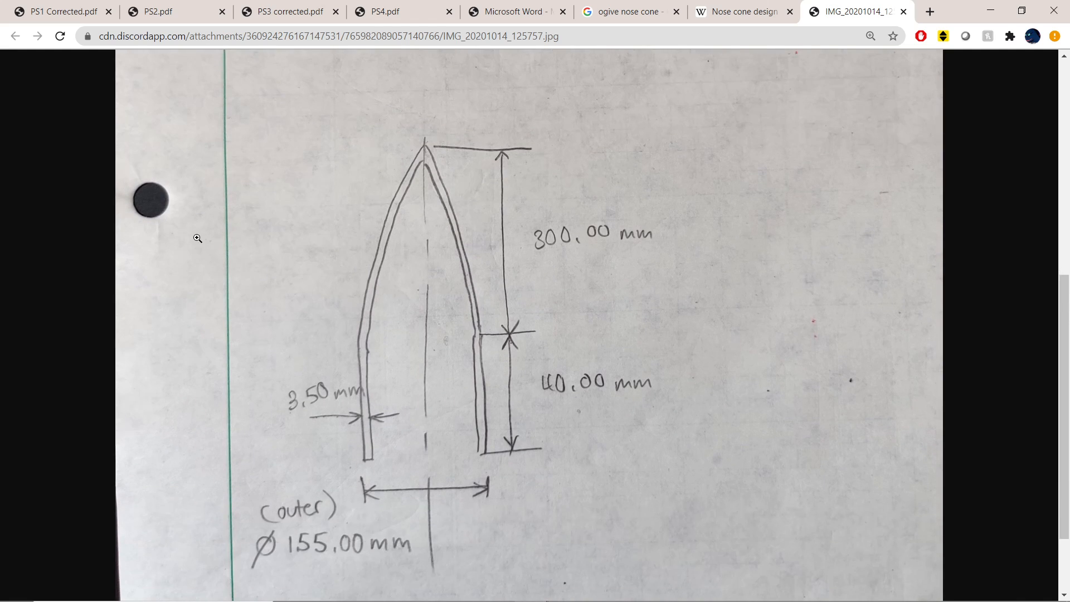
{"action": "mouse_move", "coordinate": [752, 598]}
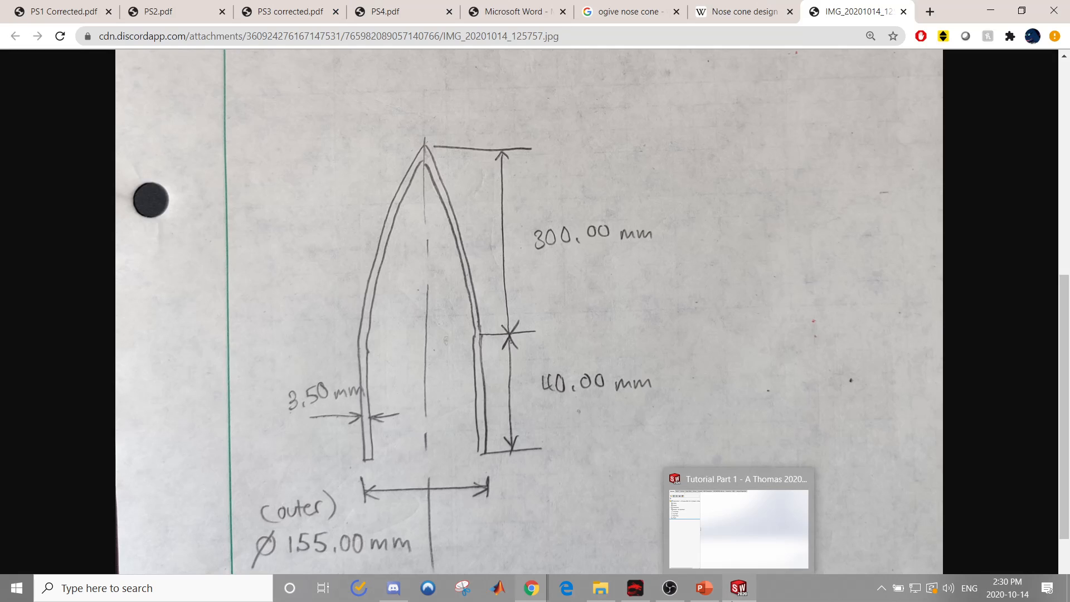
{"action": "scroll", "coordinate": [510, 488], "scroll_direction": "down", "scroll_amount": 1}
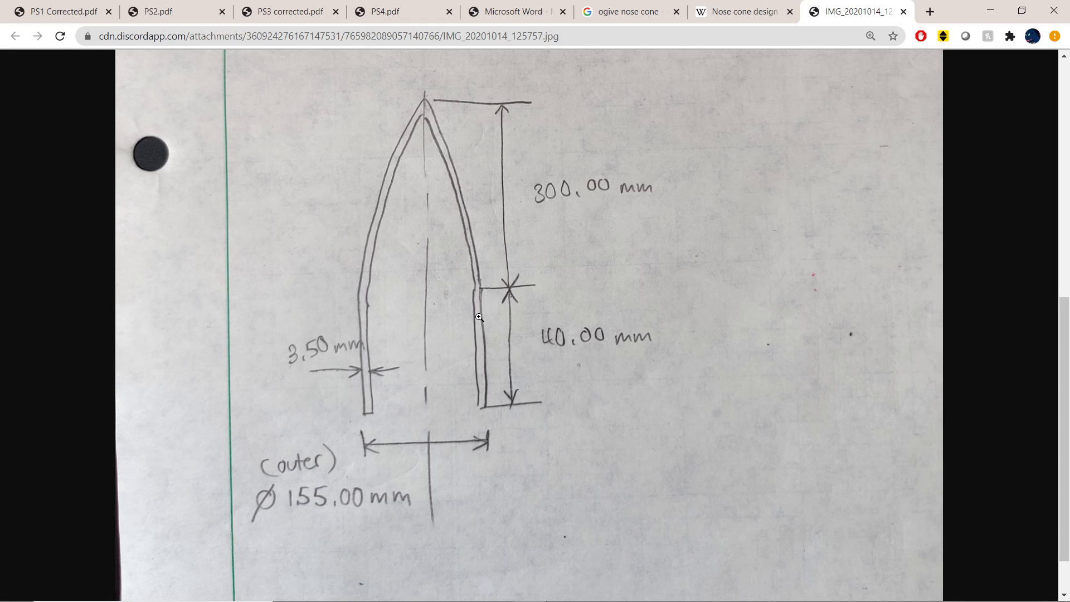
View Wikipedia's tangent ogive nose cone render at full size and return to the hand-drawn nose cone section
{"action": "left_click", "coordinate": [705, 10]}
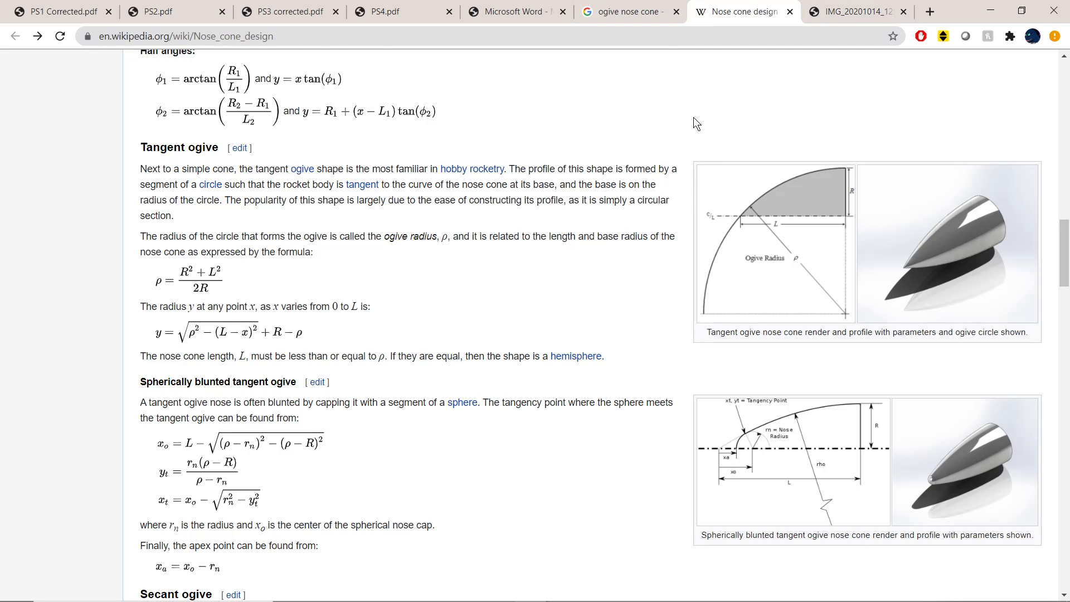
{"action": "left_click", "coordinate": [963, 251]}
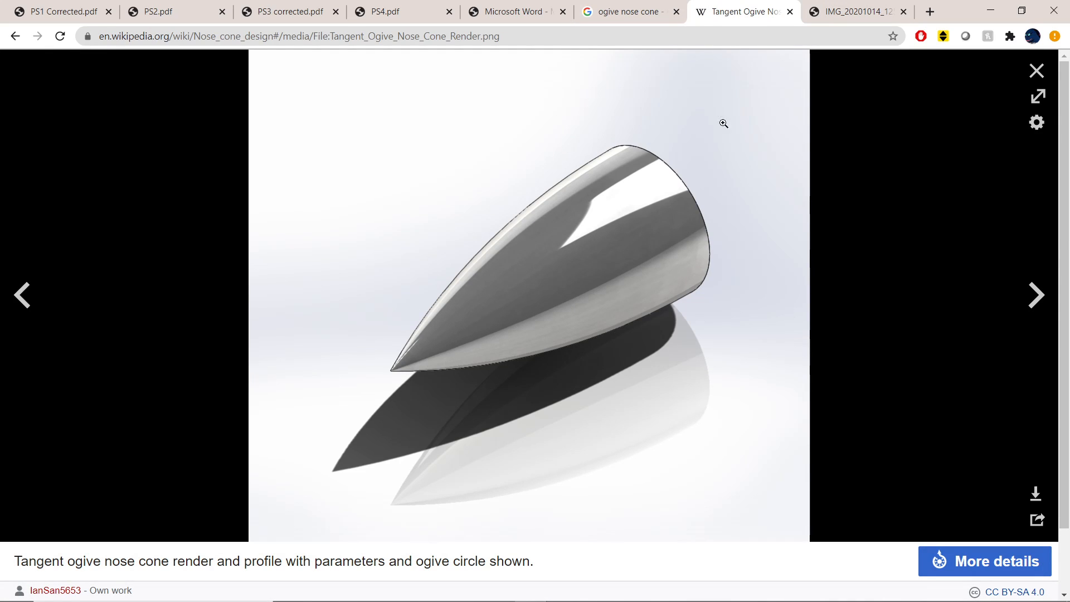
{"action": "left_click", "coordinate": [846, 9]}
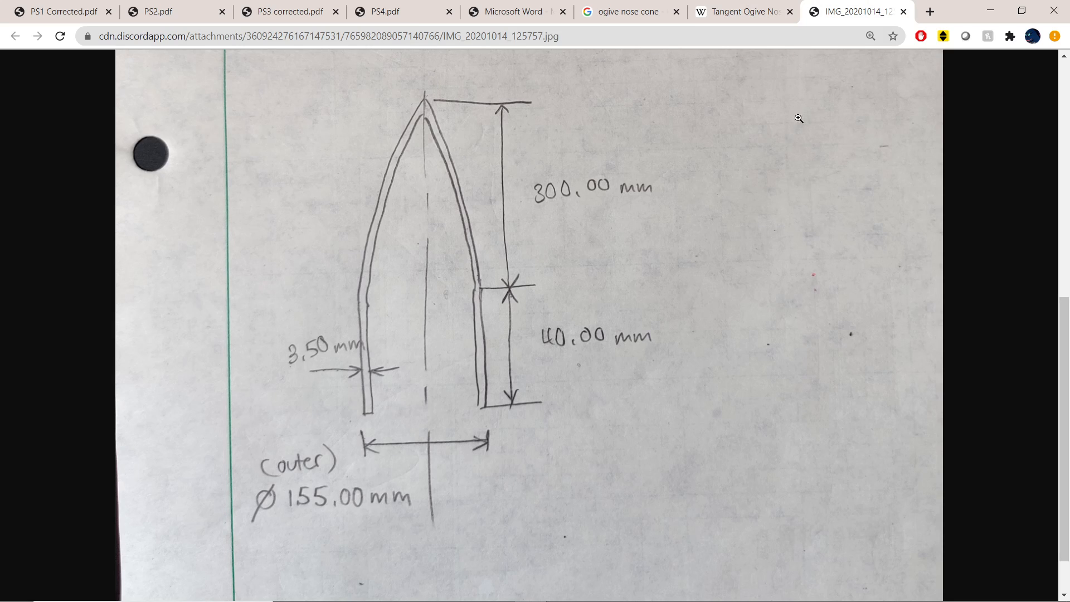
{"action": "scroll", "coordinate": [508, 376], "scroll_direction": "up", "scroll_amount": 1}
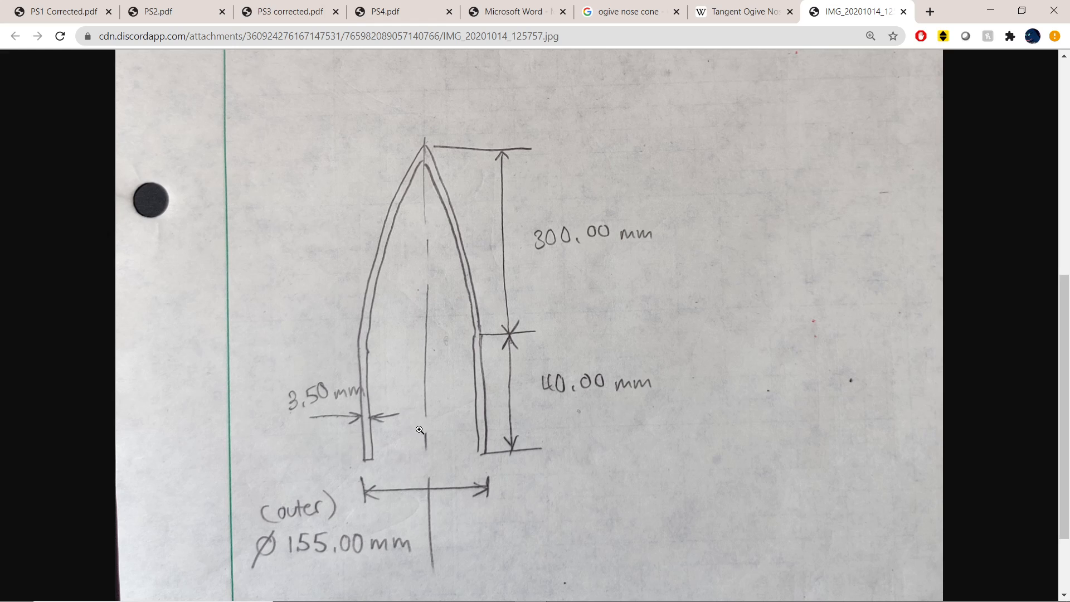
{"action": "scroll", "coordinate": [414, 428], "scroll_direction": "down", "scroll_amount": 1}
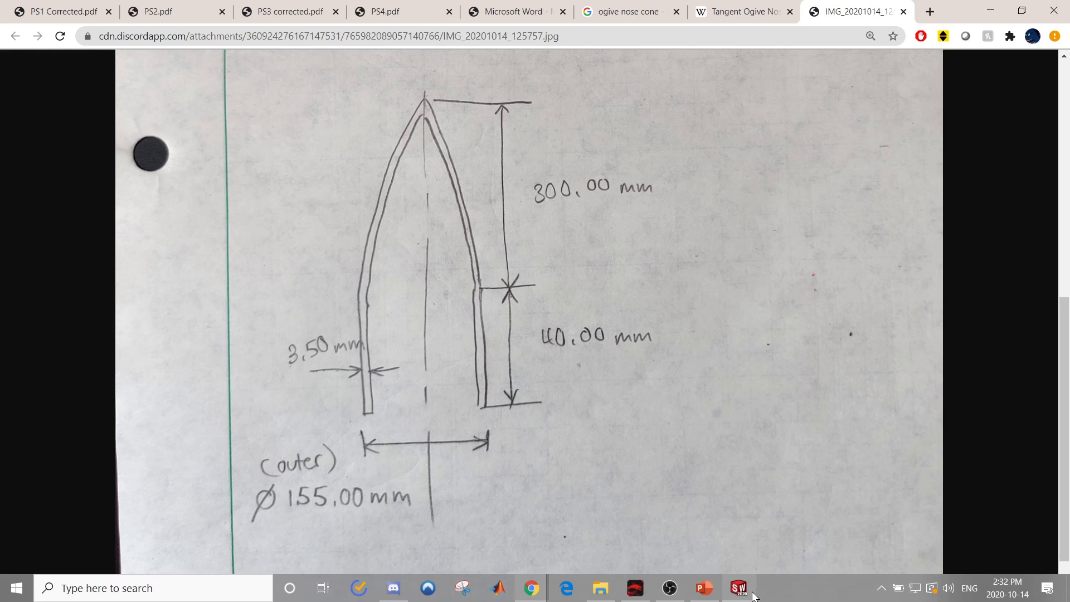
Switch to SOLIDWORKS and arrange it side by side with the Chrome window, keeping the dimensioned nose cone drawing in view
{"action": "left_click", "coordinate": [740, 588]}
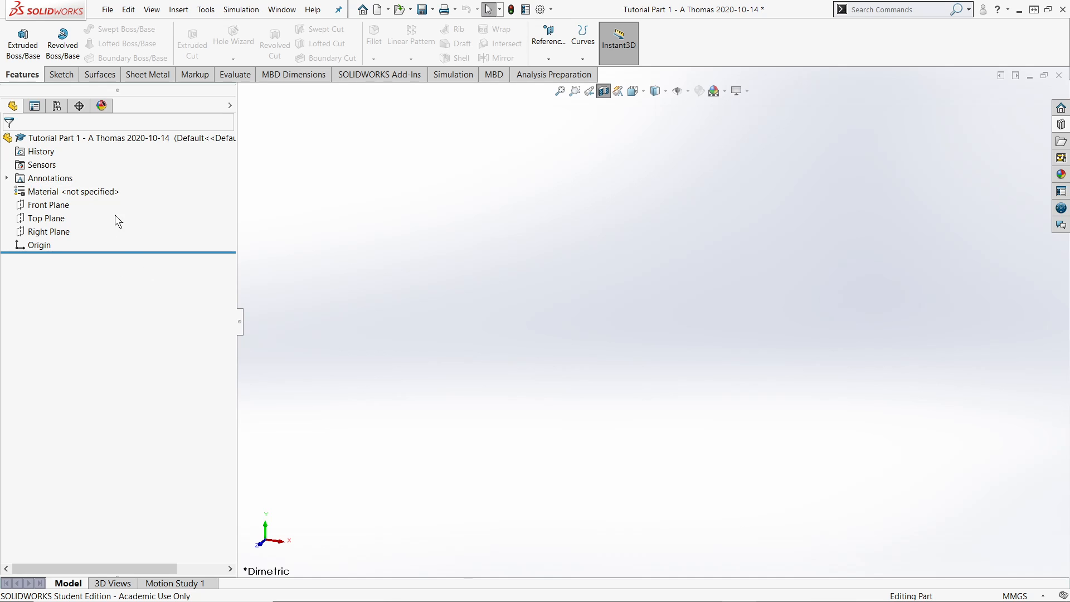
{"action": "mouse_move", "coordinate": [794, 8]}
{"action": "left_mouse_down"}
{"action": "mouse_move", "coordinate": [1020, 221]}
{"action": "mouse_move", "coordinate": [1069, 230]}
{"action": "left_mouse_up"}
{"action": "left_click_drag", "start_coordinate": [917, 230], "coordinate": [1069, 229]}
{"action": "left_click", "coordinate": [262, 168]}
{"action": "left_click_drag", "start_coordinate": [533, 225], "coordinate": [349, 225]}
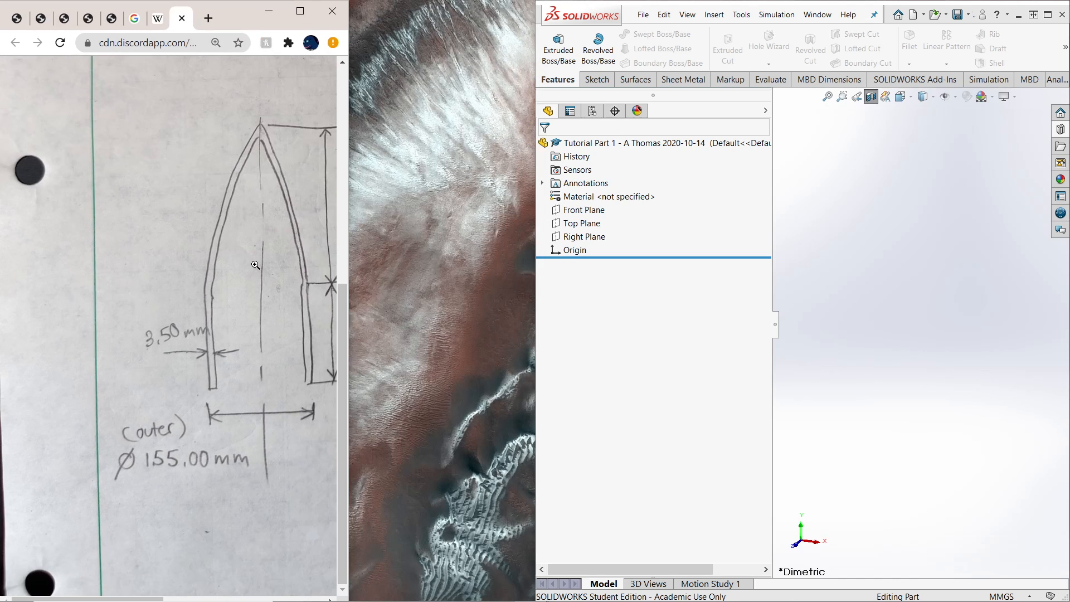
{"action": "left_click_drag", "start_coordinate": [535, 259], "coordinate": [339, 260]}
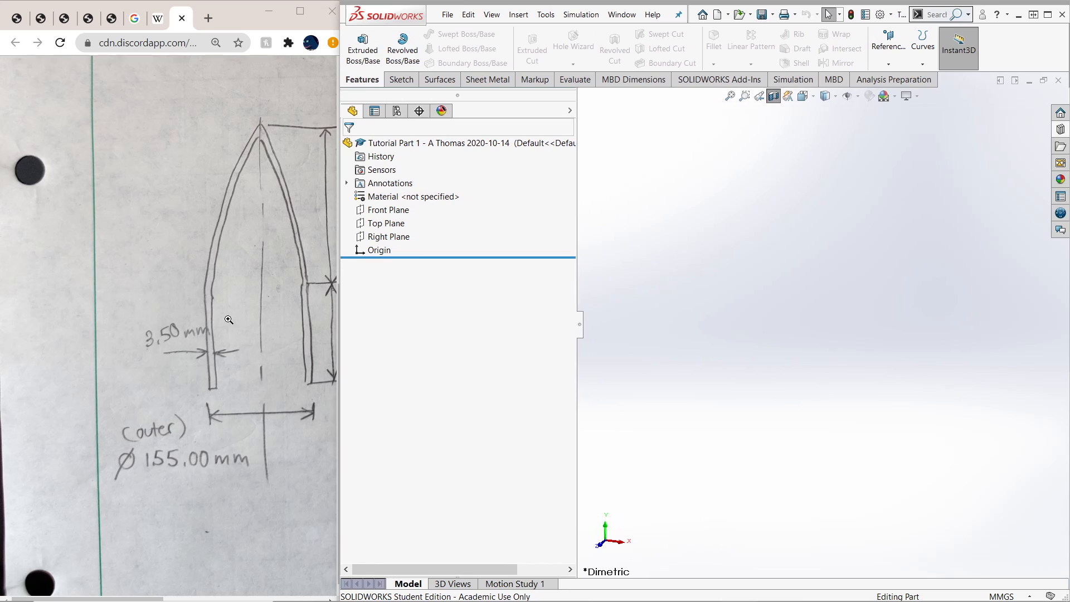
{"action": "left_click", "coordinate": [228, 319]}
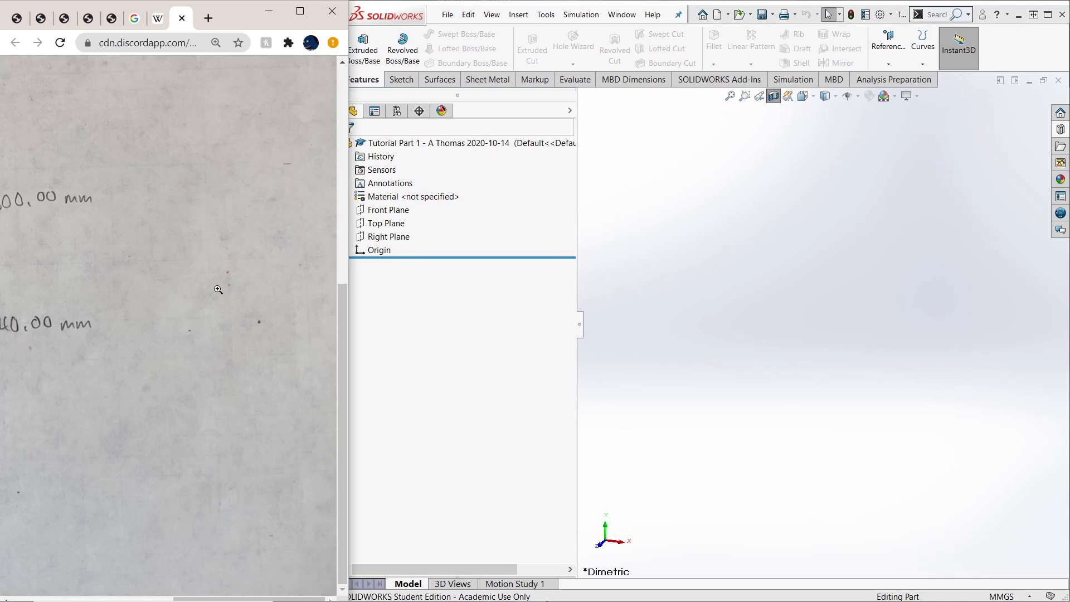
{"action": "left_click_drag", "start_coordinate": [195, 598], "coordinate": [89, 593]}
{"action": "left_click", "coordinate": [442, 284]}
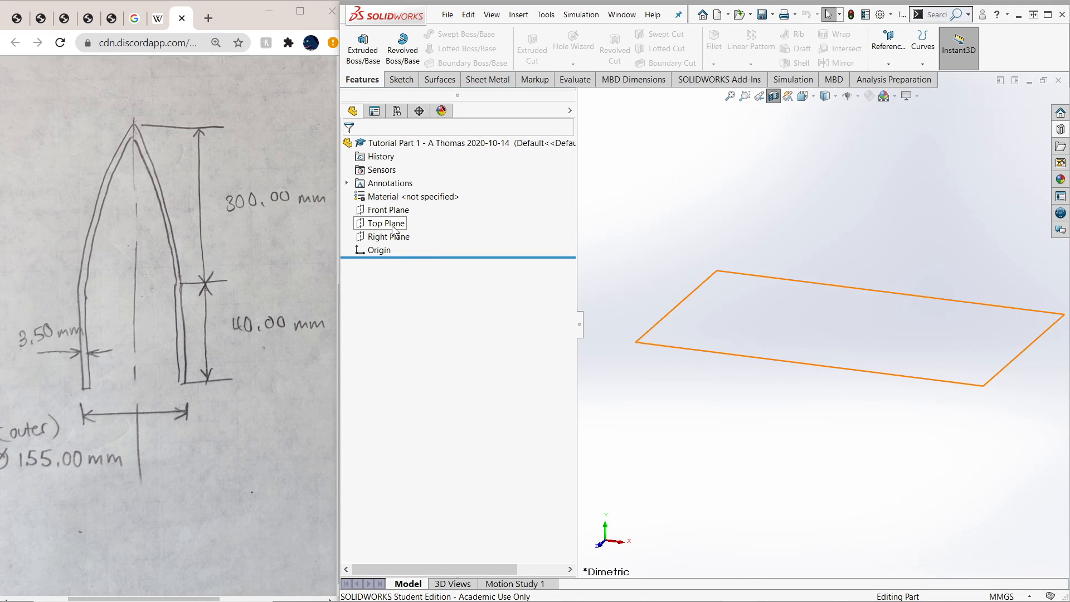
Show the Front, Top and Right reference planes in the empty part
{"action": "left_click", "coordinate": [392, 215]}
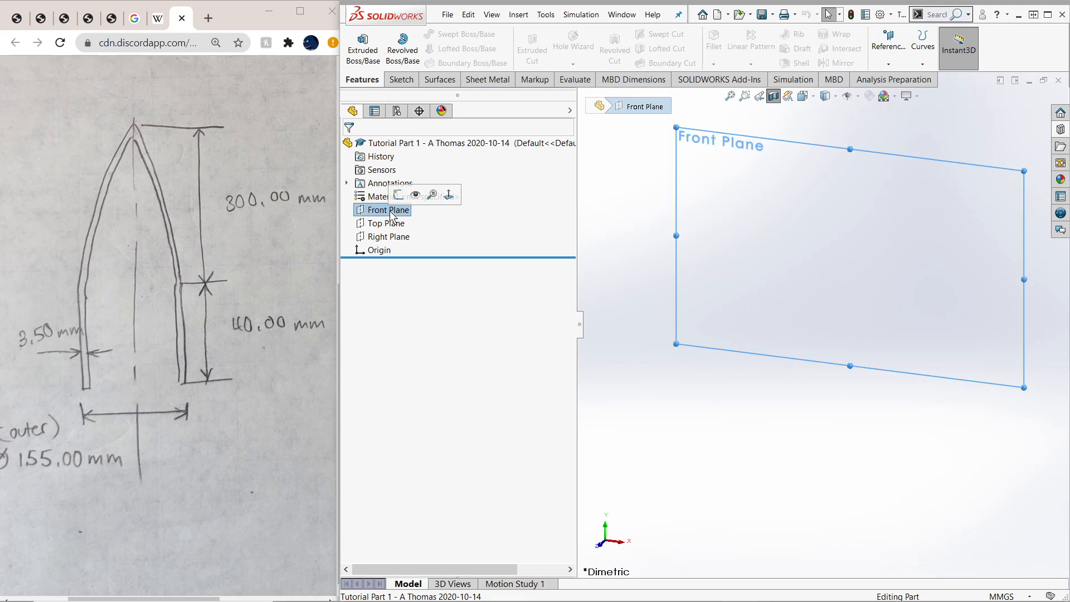
{"action": "left_click", "coordinate": [827, 114]}
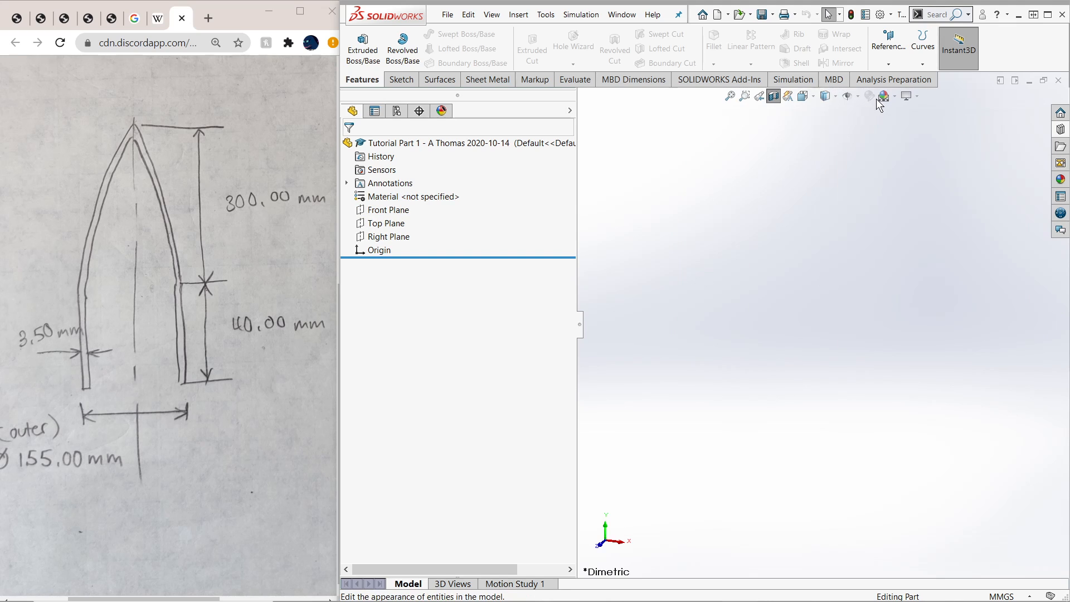
{"action": "mouse_move", "coordinate": [797, 96]}
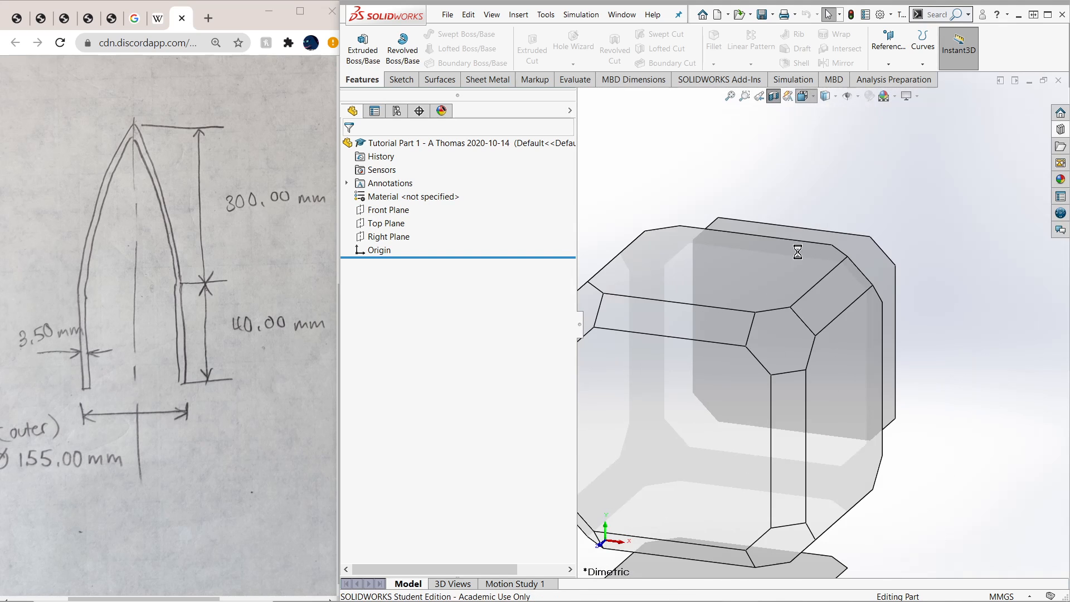
{"action": "left_click", "coordinate": [856, 97]}
{"action": "left_click", "coordinate": [863, 112]}
{"action": "left_click", "coordinate": [920, 415]}
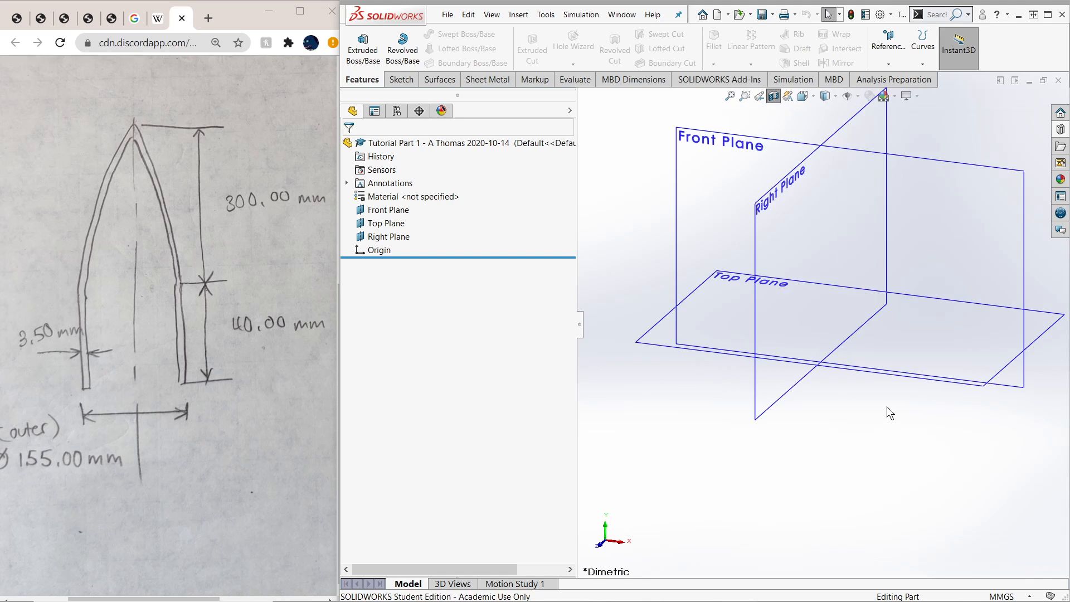
{"action": "scroll", "coordinate": [885, 385], "scroll_direction": "up", "scroll_amount": 3}
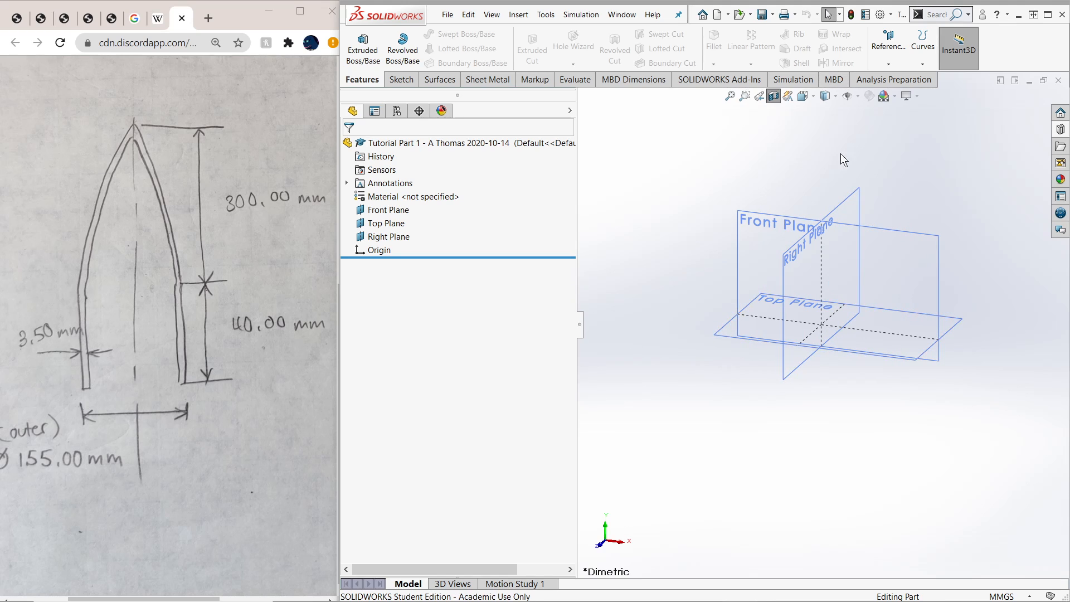
{"action": "scroll", "coordinate": [866, 253], "scroll_direction": "down", "scroll_amount": 2}
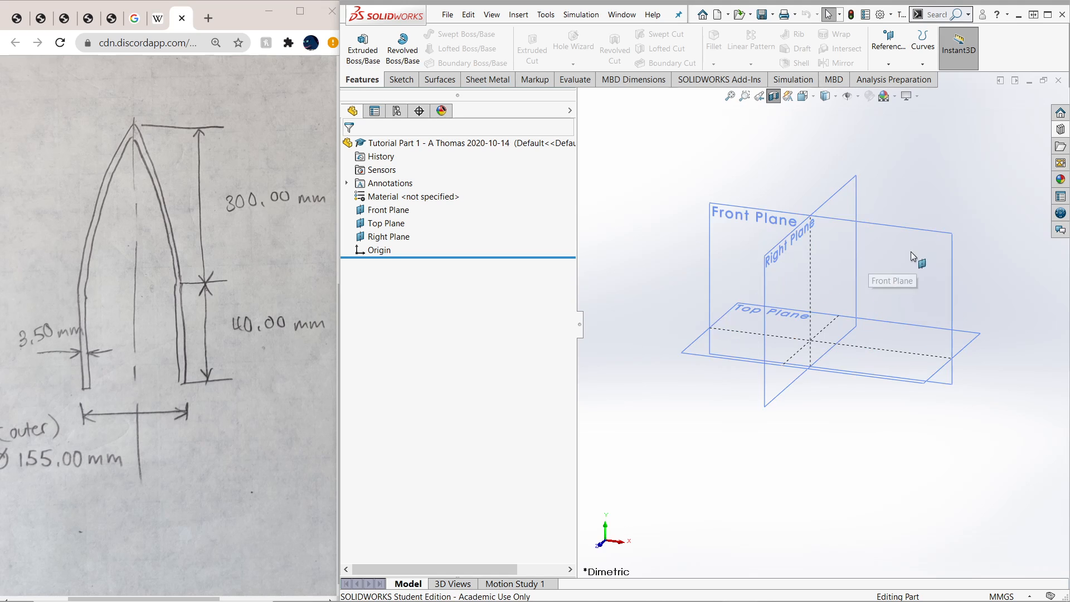
Start a new sketch on the Front Plane and hide the reference planes
{"action": "left_click", "coordinate": [890, 226]}
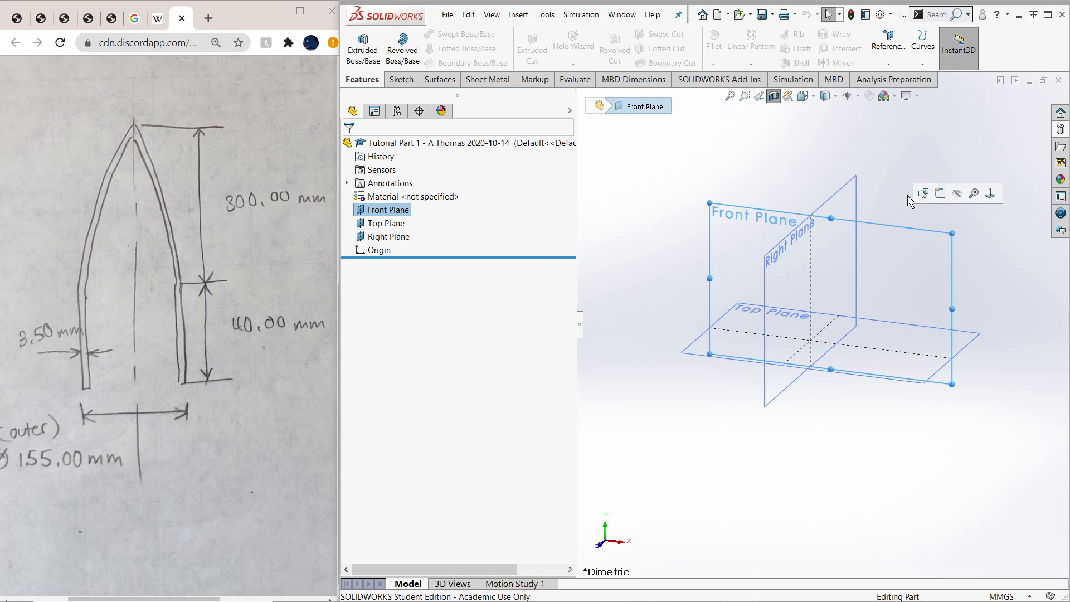
{"action": "left_click", "coordinate": [938, 193]}
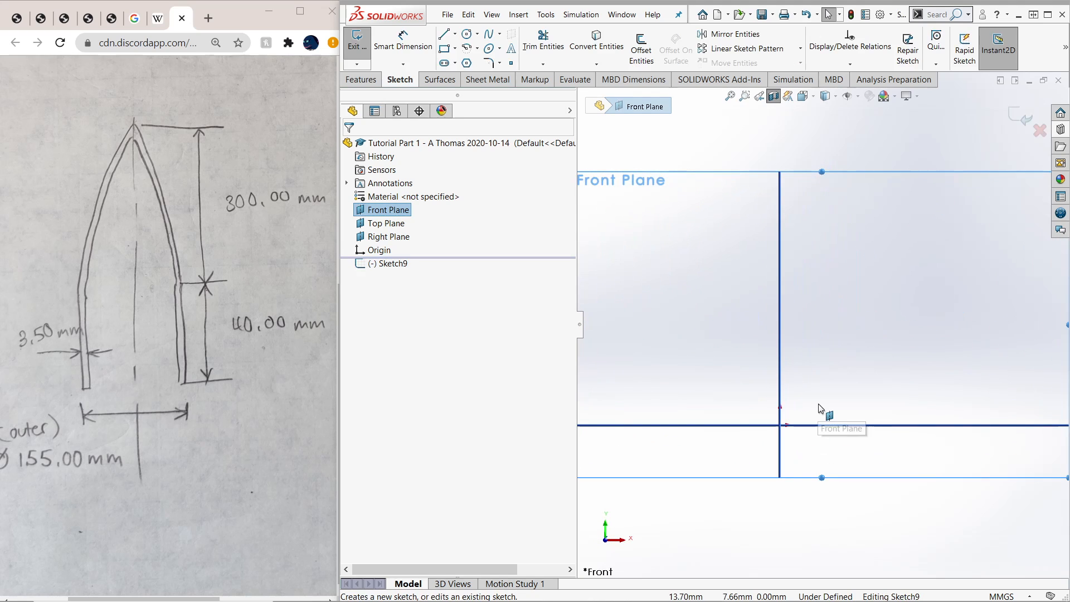
{"action": "left_click", "coordinate": [859, 96]}
{"action": "left_click", "coordinate": [864, 113]}
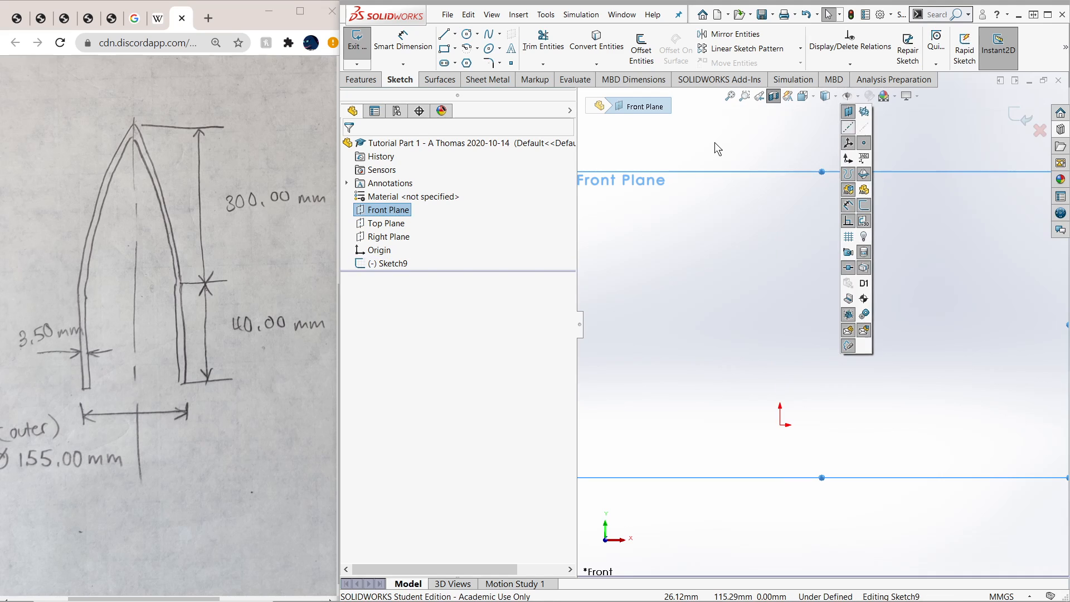
{"action": "left_click", "coordinate": [455, 34]}
{"action": "left_click", "coordinate": [472, 64]}
{"action": "left_click", "coordinate": [780, 425]}
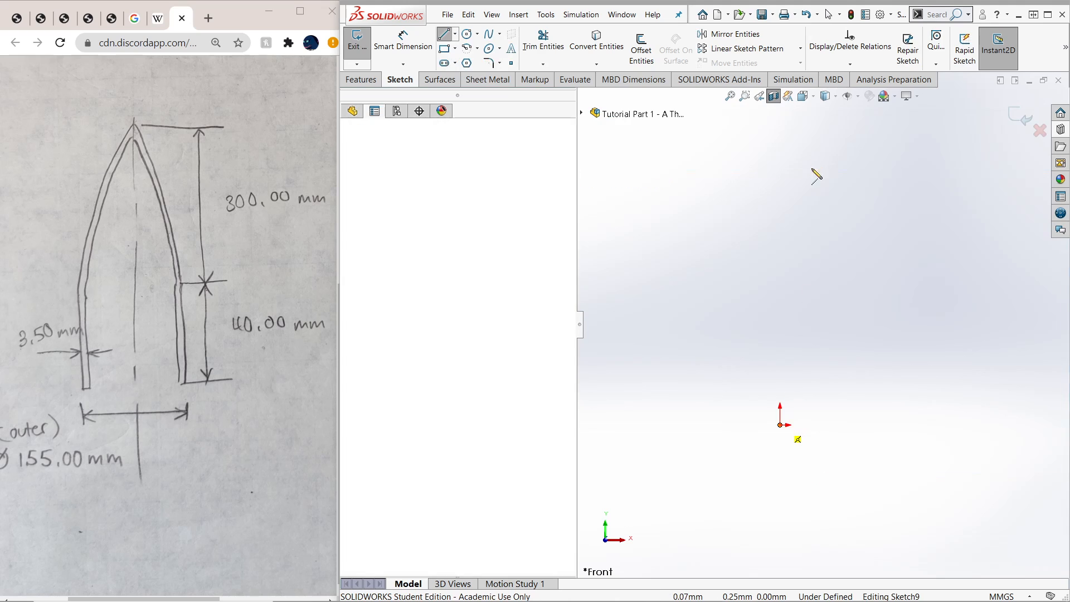
{"action": "key", "text": "Escape"}
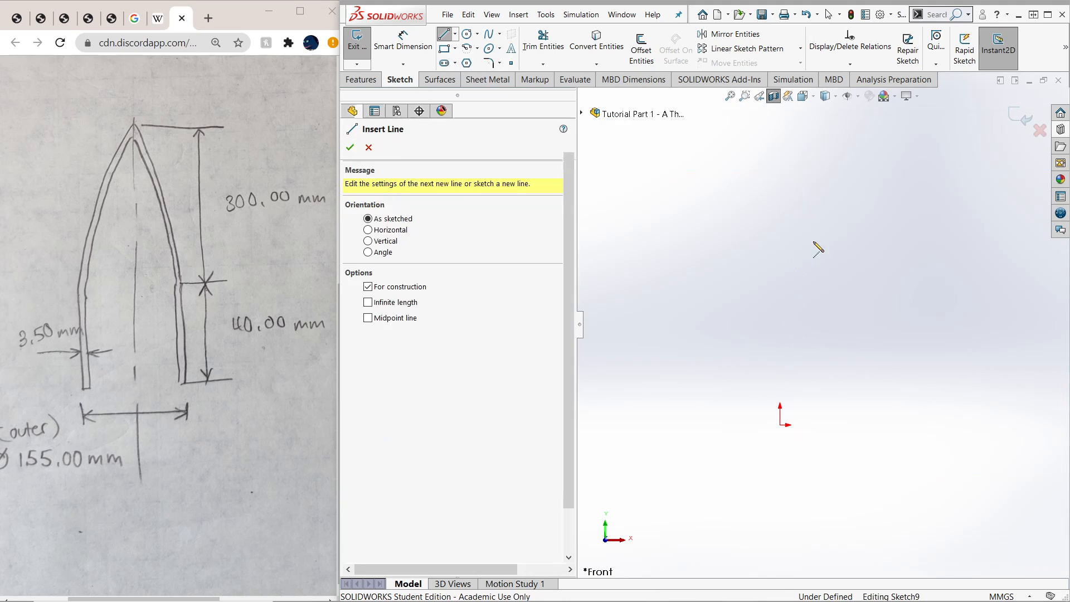
{"action": "key", "text": "Escape"}
Draw a vertical centerline about 107 mm long upward from the origin
{"action": "left_click", "coordinate": [455, 35]}
{"action": "left_click", "coordinate": [473, 63]}
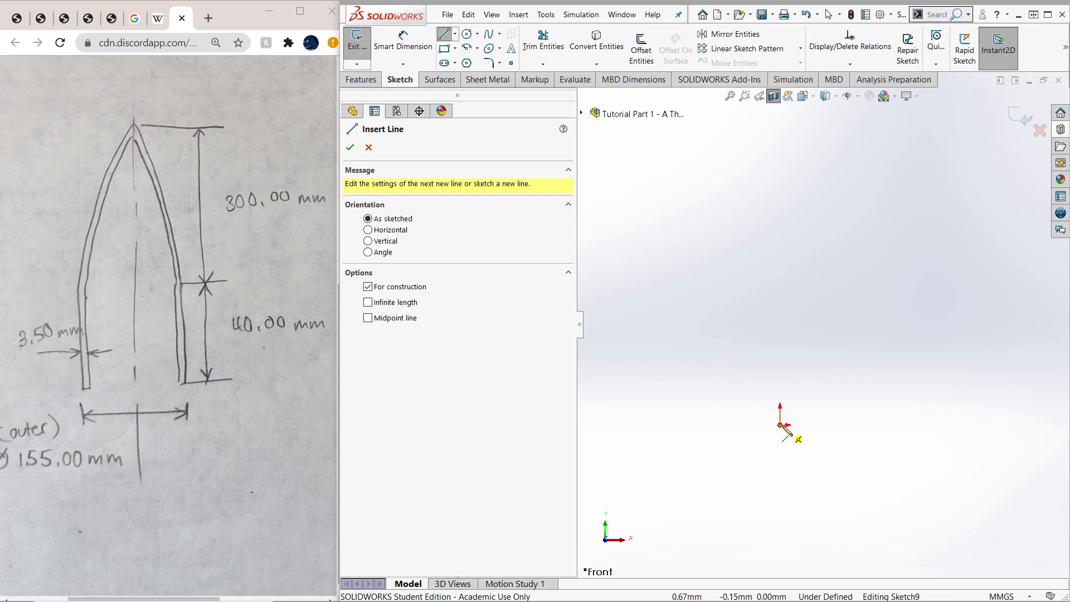
{"action": "left_click", "coordinate": [780, 425]}
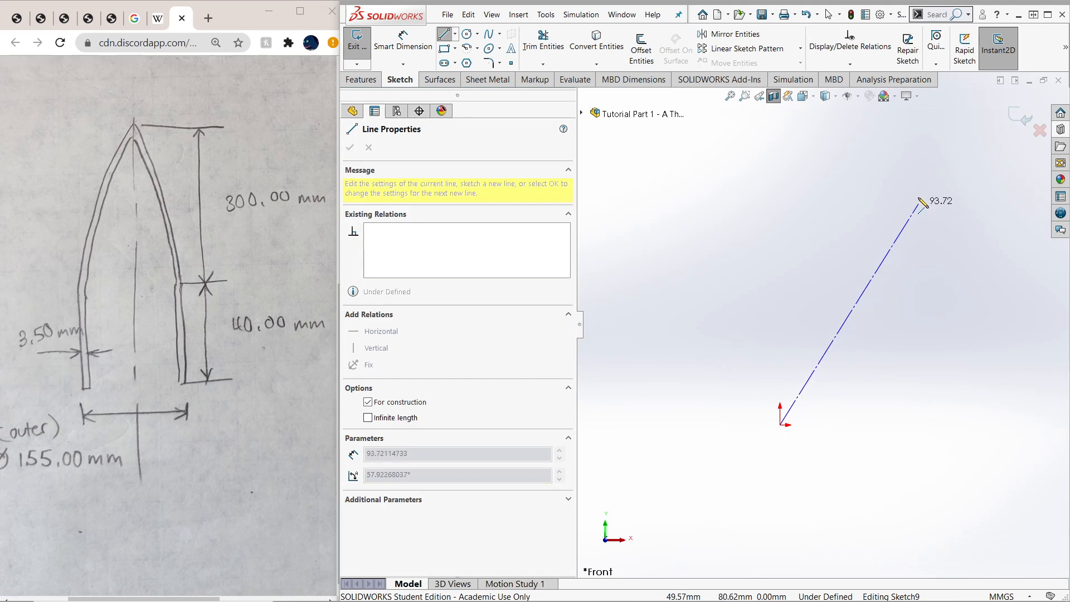
{"action": "left_click", "coordinate": [781, 128]}
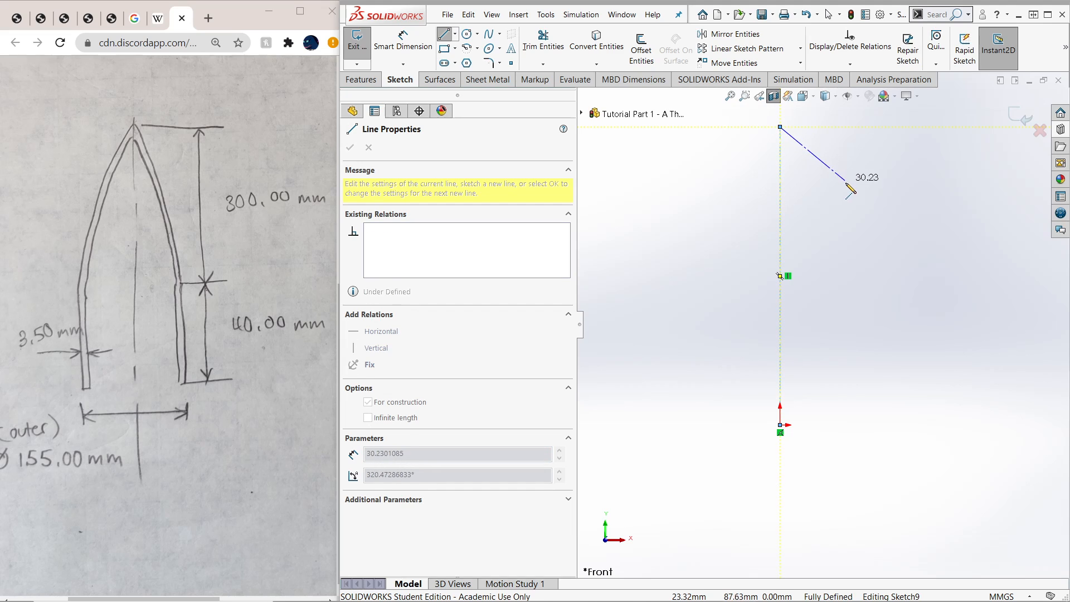
{"action": "key", "text": "Escape"}
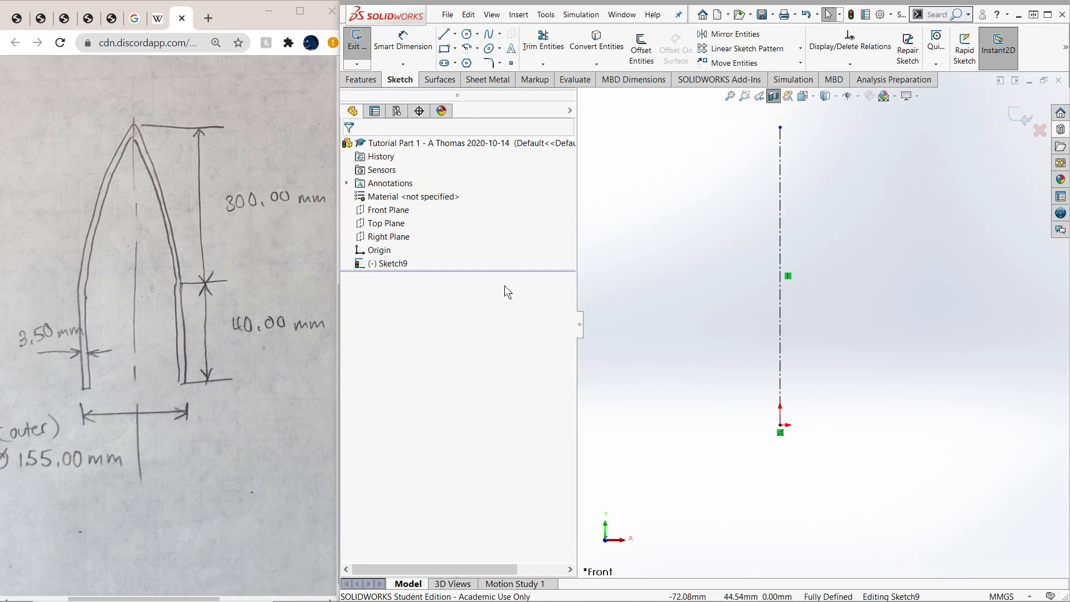
Bring the hand-drawn ogive circle diagram with L, R and ρ into view in Chrome, then return to SOLIDWORKS
{"action": "scroll", "coordinate": [842, 202], "scroll_direction": "up", "scroll_amount": 2}
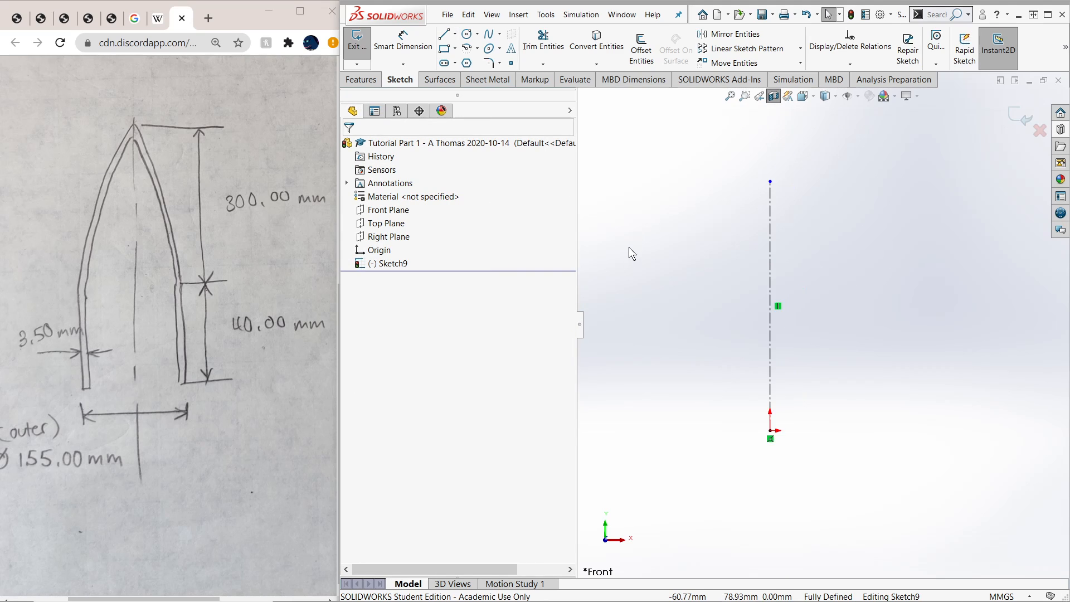
{"action": "left_click", "coordinate": [247, 20]}
{"action": "scroll", "coordinate": [254, 346], "scroll_direction": "up", "scroll_amount": 7}
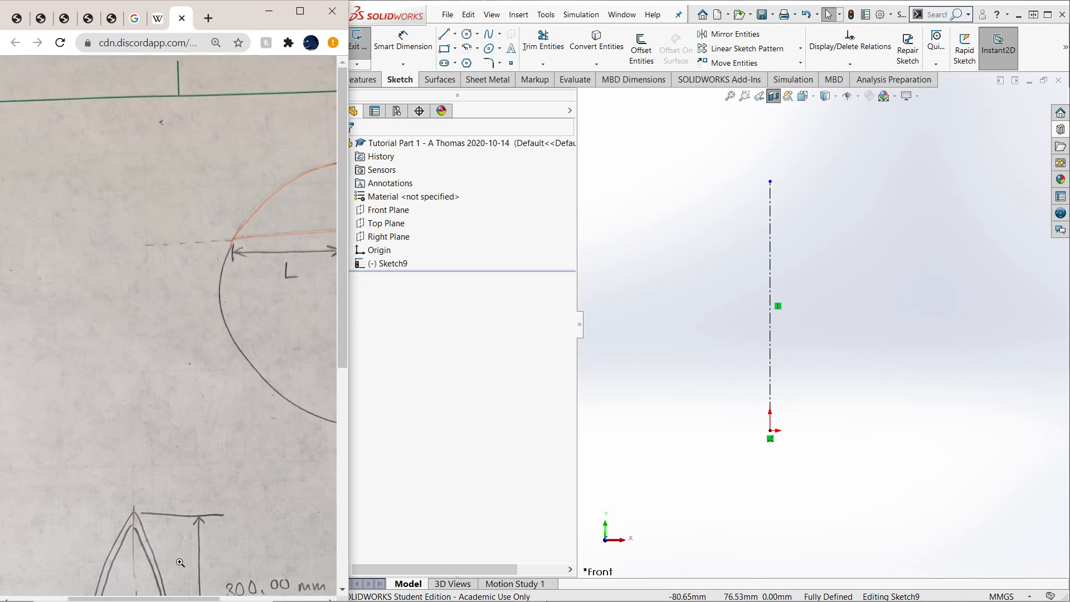
{"action": "left_click_drag", "start_coordinate": [172, 599], "coordinate": [250, 601]}
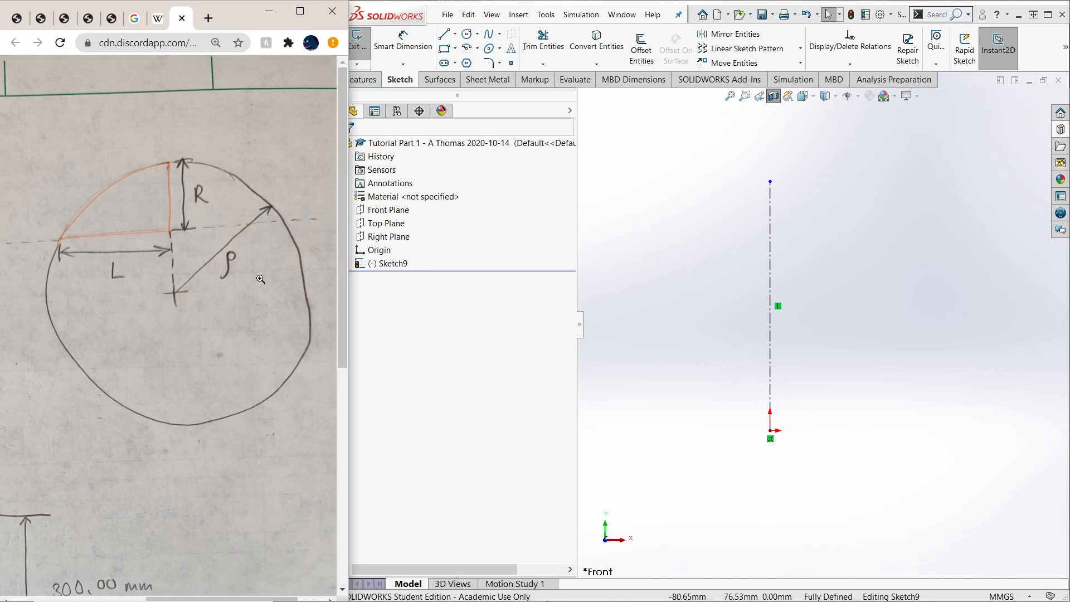
{"action": "left_click", "coordinate": [436, 315]}
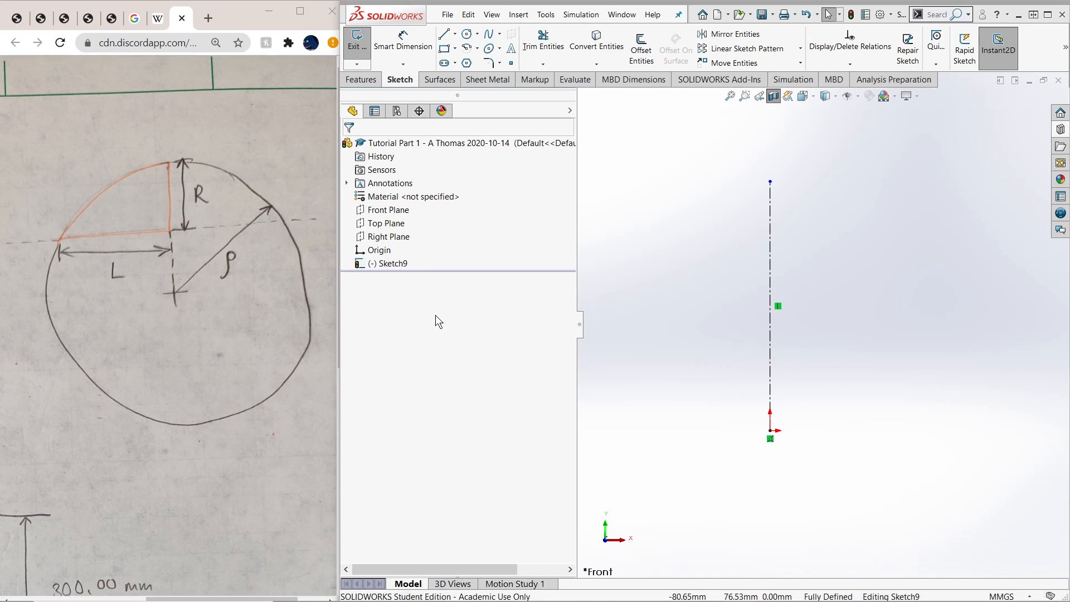
Draw a circle of about 84 mm radius around the centerline, centered off its axis, and convert it to construction geometry
{"action": "left_click", "coordinate": [467, 35]}
{"action": "left_click", "coordinate": [685, 288]}
{"action": "left_click", "coordinate": [824, 426]}
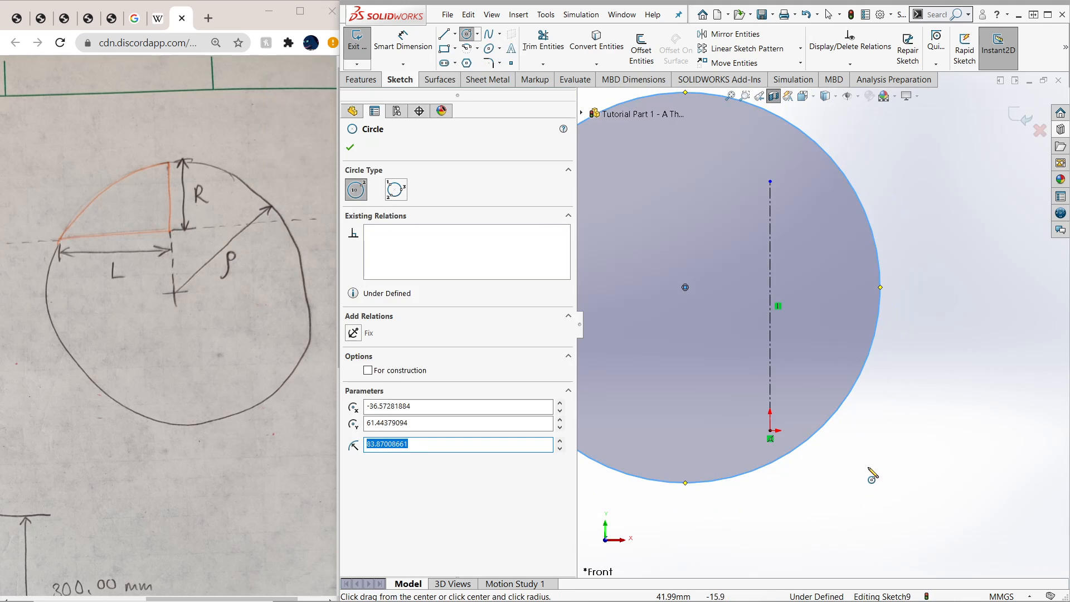
{"action": "key", "text": "Escape"}
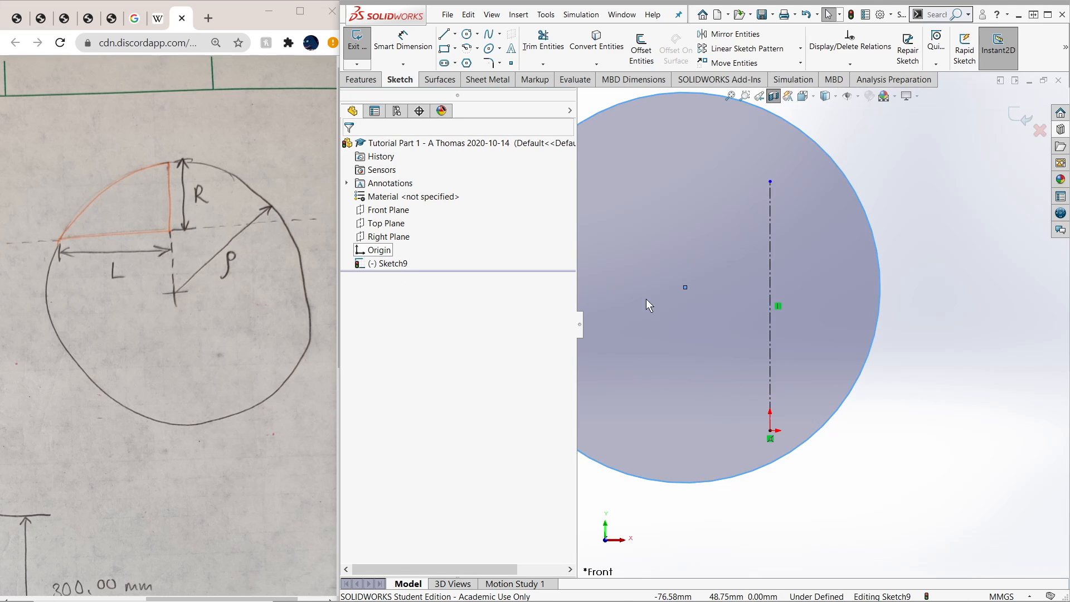
{"action": "left_click", "coordinate": [881, 293]}
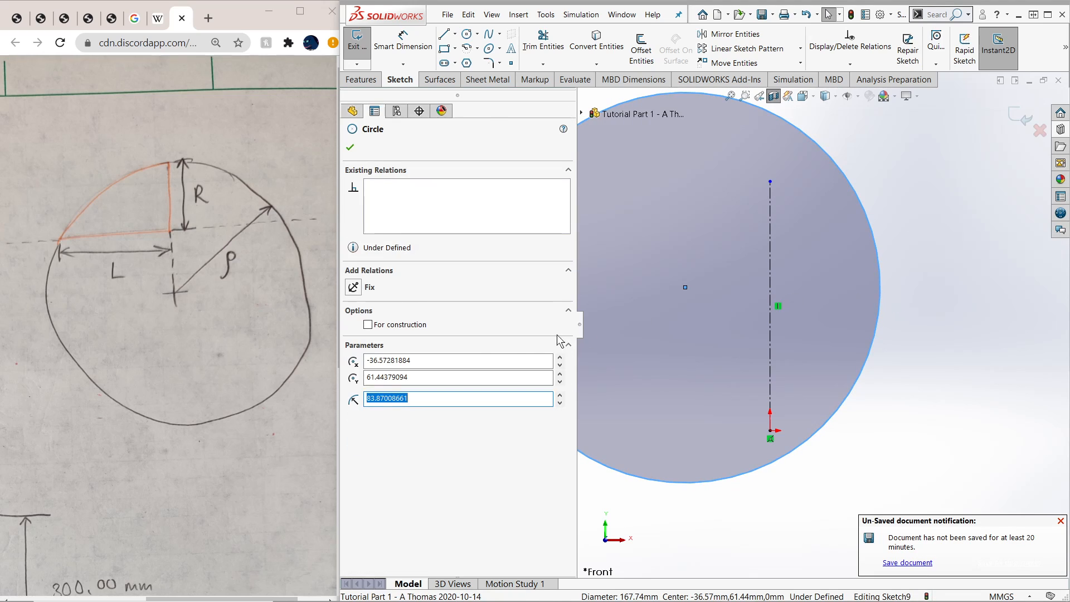
{"action": "left_click", "coordinate": [376, 328]}
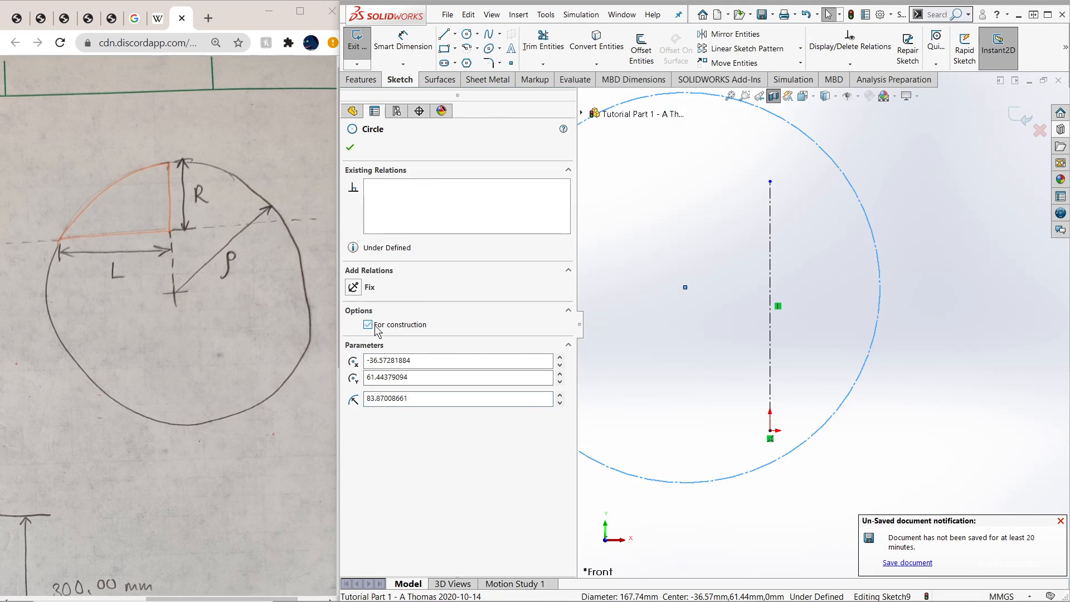
{"action": "left_click", "coordinate": [904, 410]}
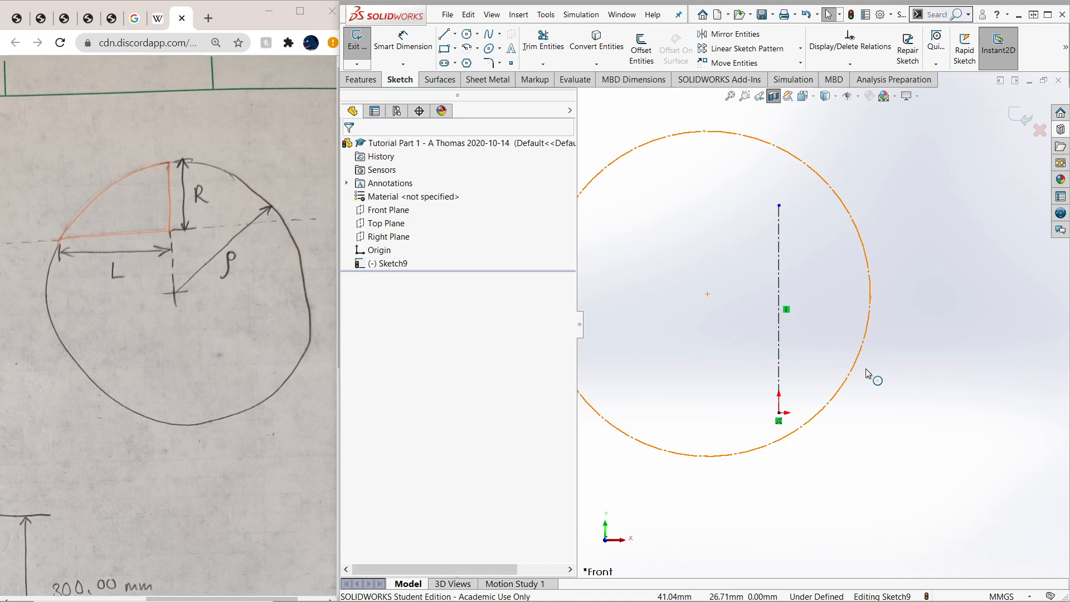
Rotate the sketch view 90° counterclockwise so the centerline runs horizontally like the reference diagram, and center the circle in view
{"action": "scroll", "coordinate": [827, 330], "scroll_direction": "up", "scroll_amount": 2}
{"action": "scroll", "coordinate": [874, 337], "scroll_direction": "up", "scroll_amount": 1}
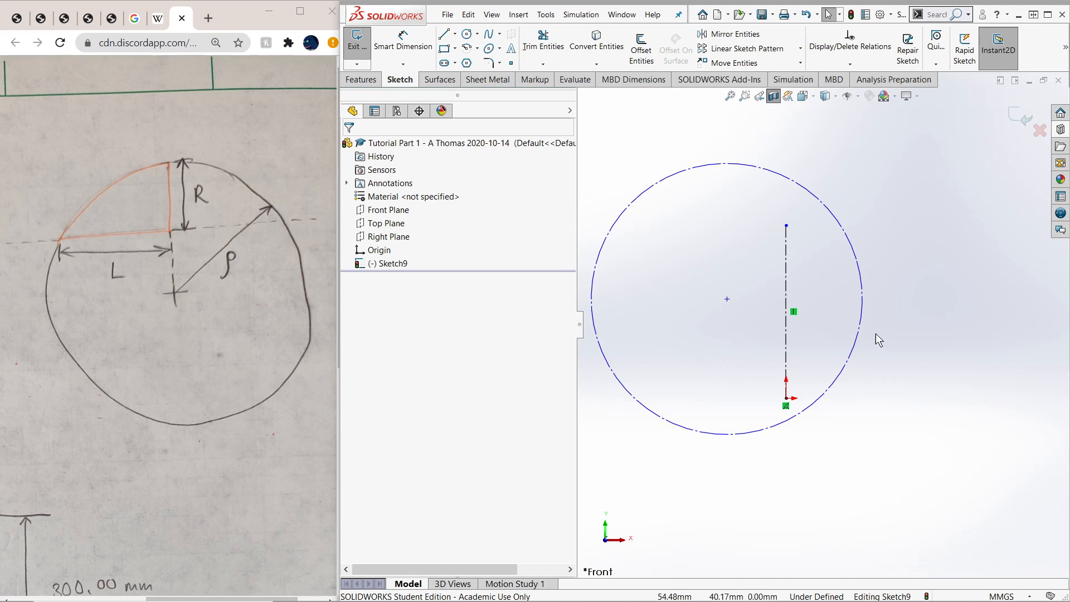
{"action": "scroll", "coordinate": [909, 372], "scroll_direction": "up", "scroll_amount": 2}
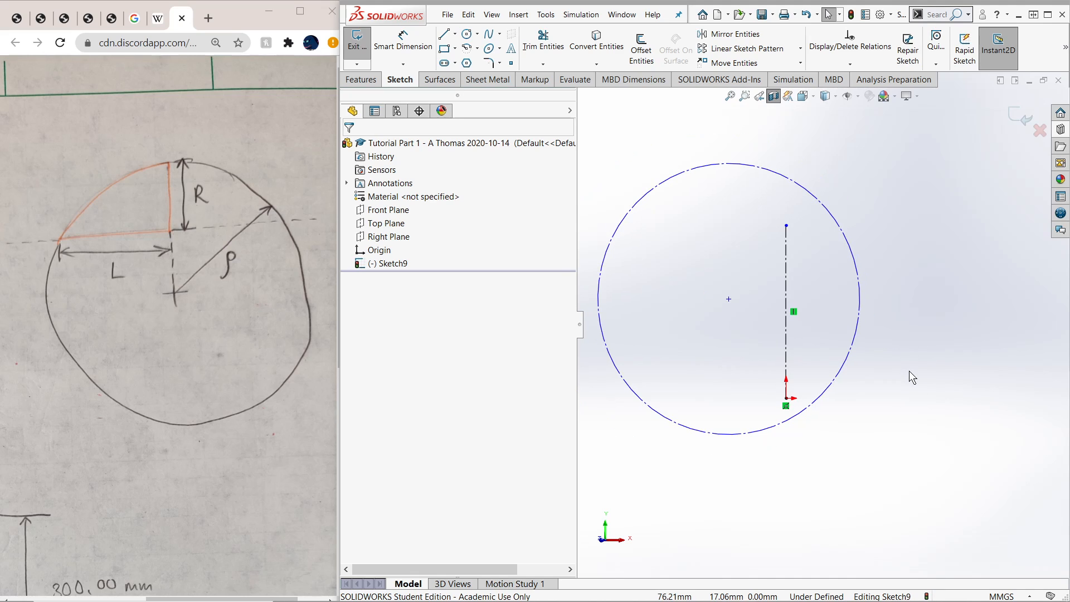
{"action": "key", "text": "Down"}
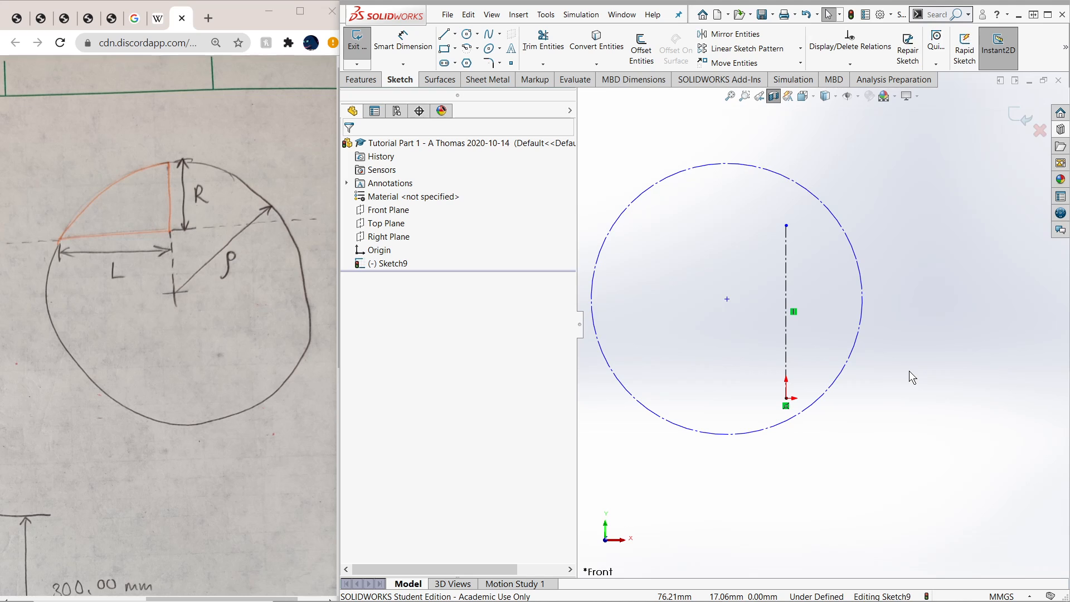
{"action": "key", "text": "shift+Up"}
{"action": "key", "text": "shift+Down"}
{"action": "key", "text": "alt+Right"}
{"action": "key", "text": "alt+Left"}
{"action": "key", "text": "alt+Right"}
{"action": "key", "text": "alt+Left"}
{"action": "key", "text": "alt+Right"}
{"action": "key", "text": "alt+Left"}
{"action": "key", "text": "alt+Left"}
{"action": "key", "text": "alt+Left"}
{"action": "key", "text": "alt+Left"}
{"action": "key", "text": "alt+Left"}
{"action": "key", "text": "alt+Left"}
{"action": "key", "text": "alt+Left"}
{"action": "mouse_move", "coordinate": [855, 375]}
{"action": "middle_mouse_down", "text": "shift"}
{"action": "mouse_move", "coordinate": [860, 362]}
{"action": "mouse_move", "coordinate": [855, 376]}
{"action": "middle_mouse_up", "text": "shift"}
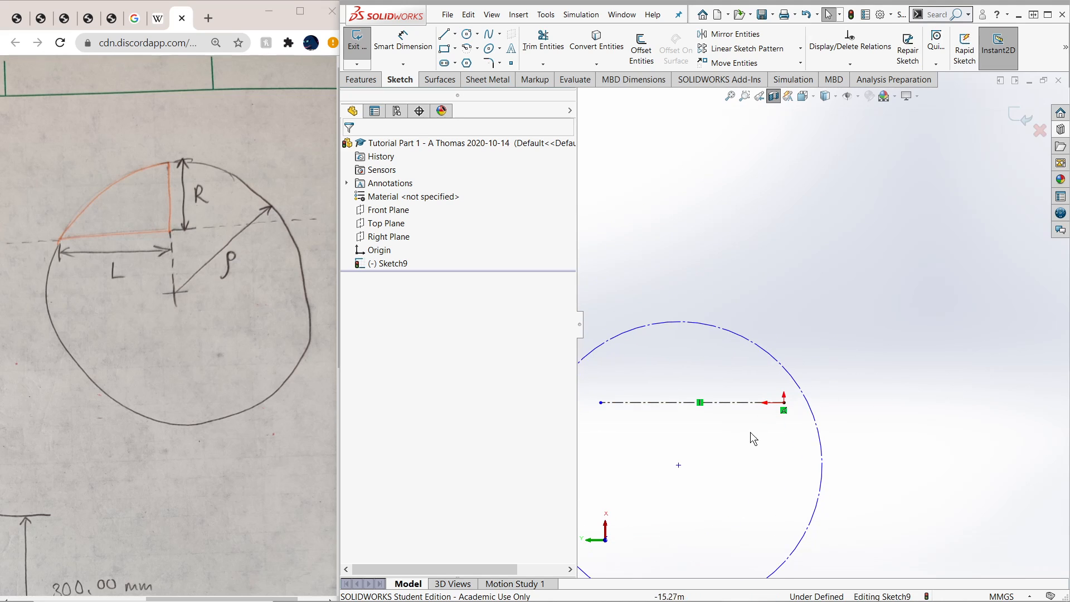
{"action": "middle_click_drag", "start_coordinate": [724, 439], "coordinate": [802, 305], "text": "ctrl"}
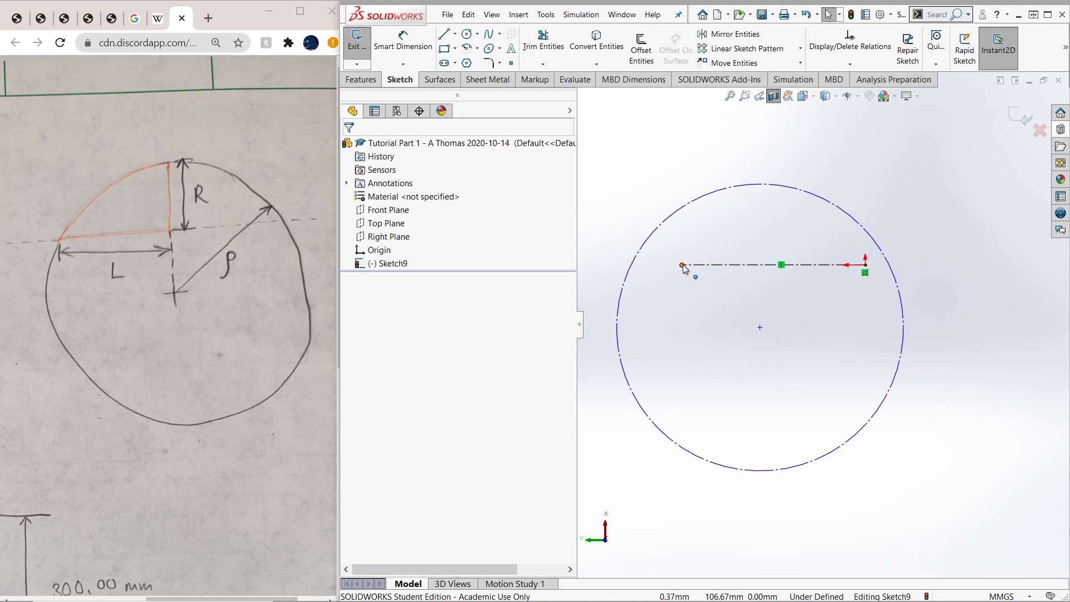
Extend the centerline's free endpoint past the circle to about 157 mm from the origin
{"action": "left_click_drag", "start_coordinate": [683, 268], "coordinate": [600, 268]}
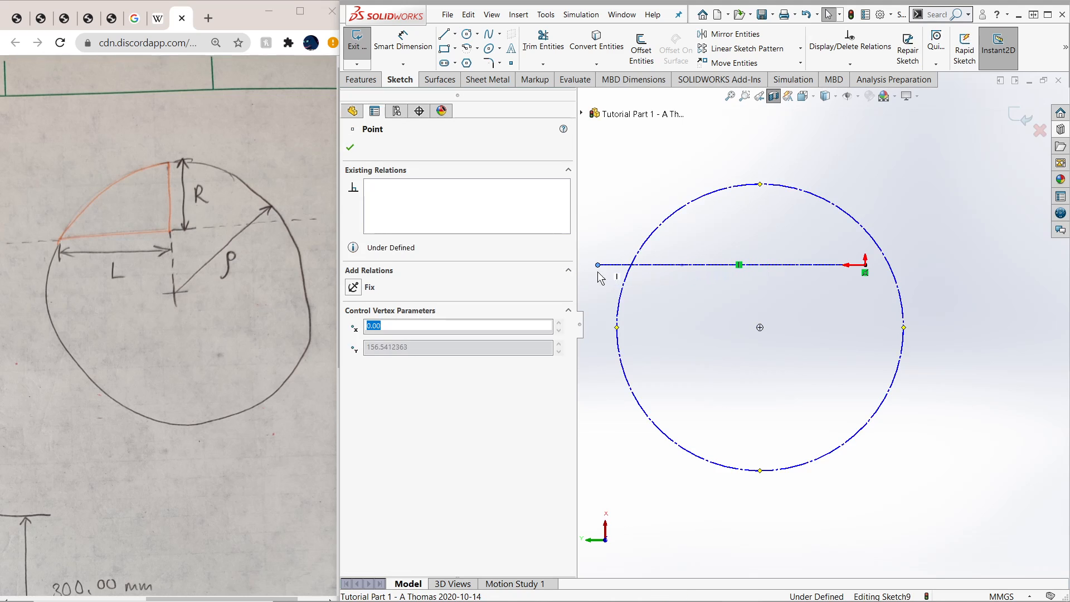
{"action": "left_click", "coordinate": [704, 145]}
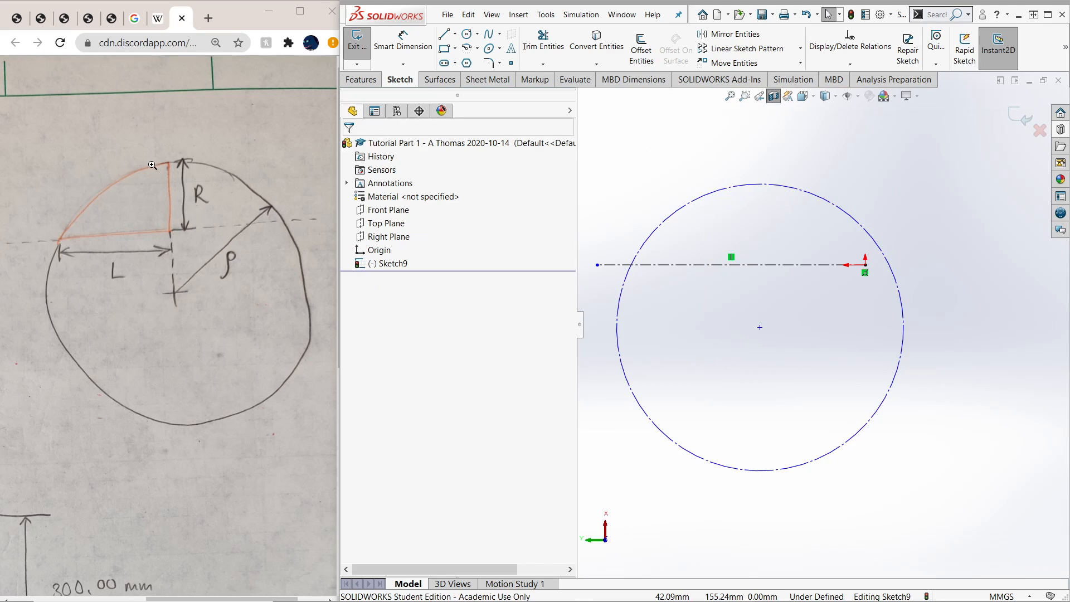
{"action": "left_click", "coordinate": [737, 185]}
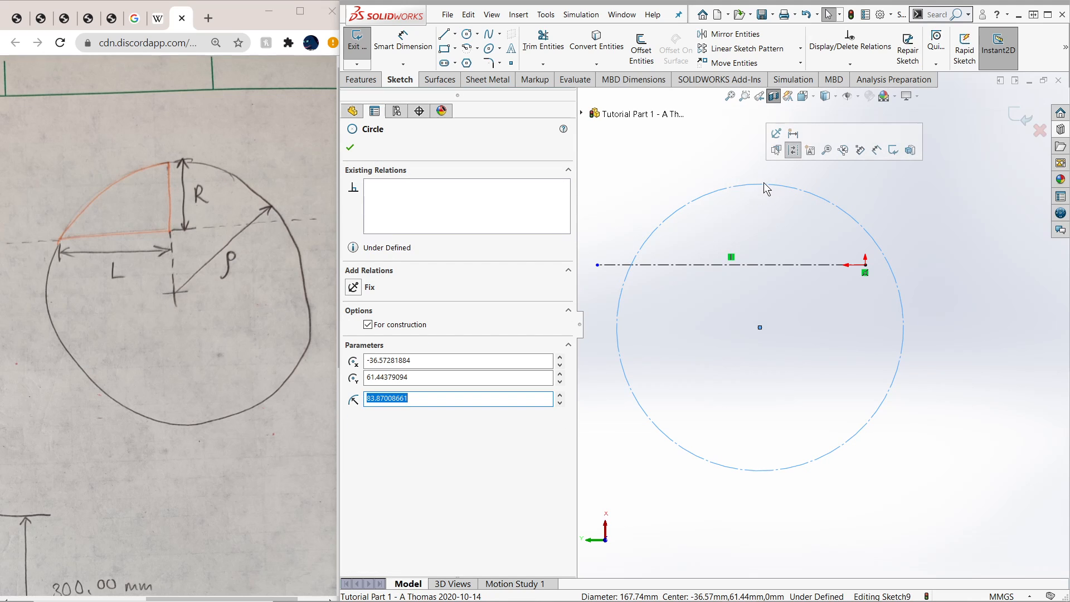
{"action": "key", "text": "Escape"}
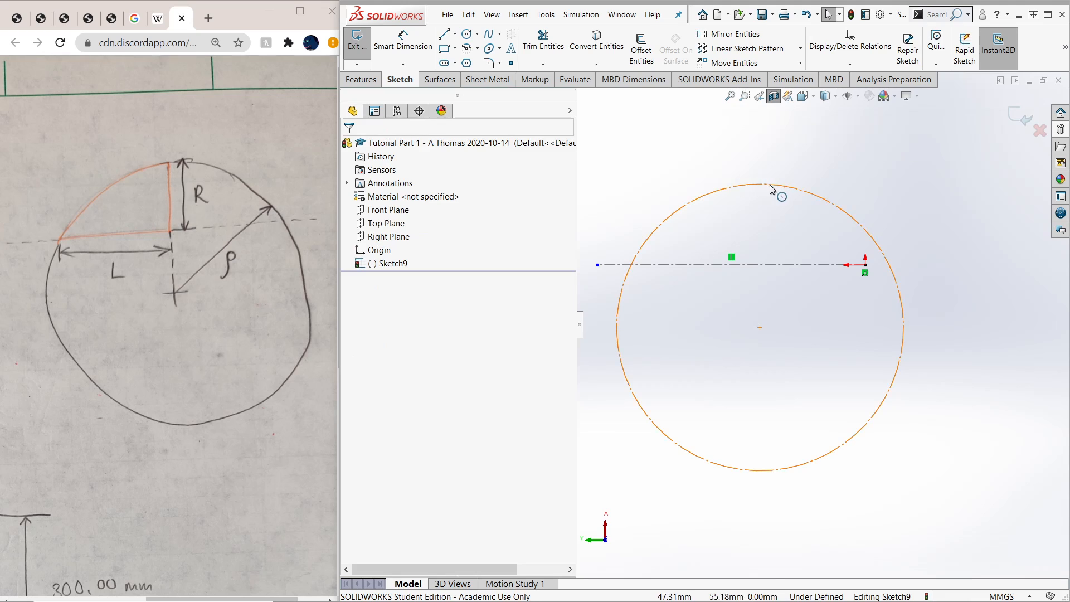
Draw a line from the circle's uppermost quadrant point to its center, crossing the centerline, and make it construction geometry
{"action": "left_click", "coordinate": [444, 34]}
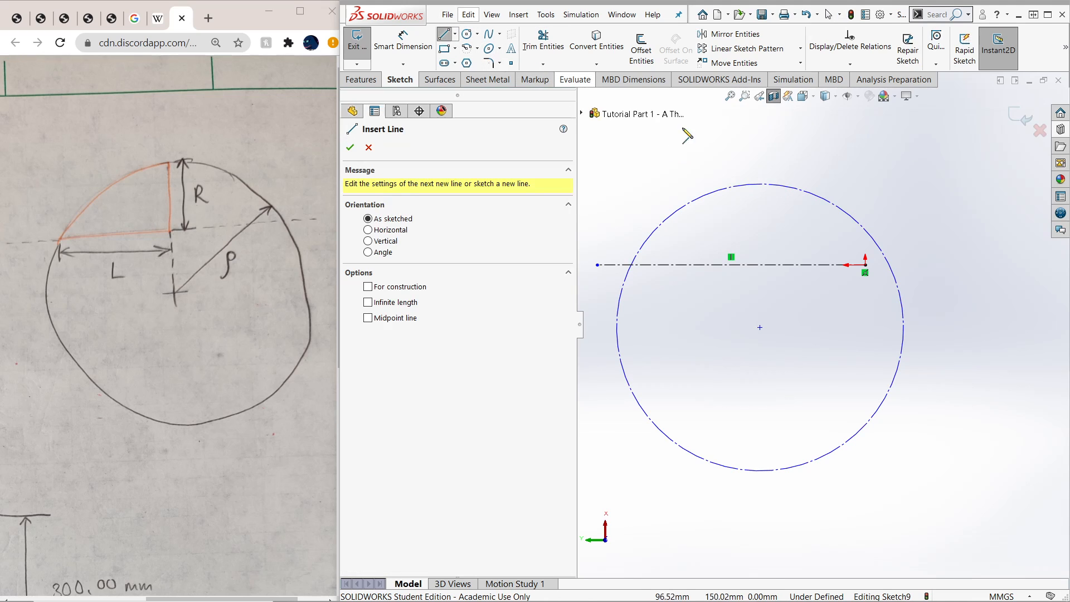
{"action": "left_click", "coordinate": [760, 184]}
{"action": "left_click", "coordinate": [760, 328]}
{"action": "key", "text": "Escape"}
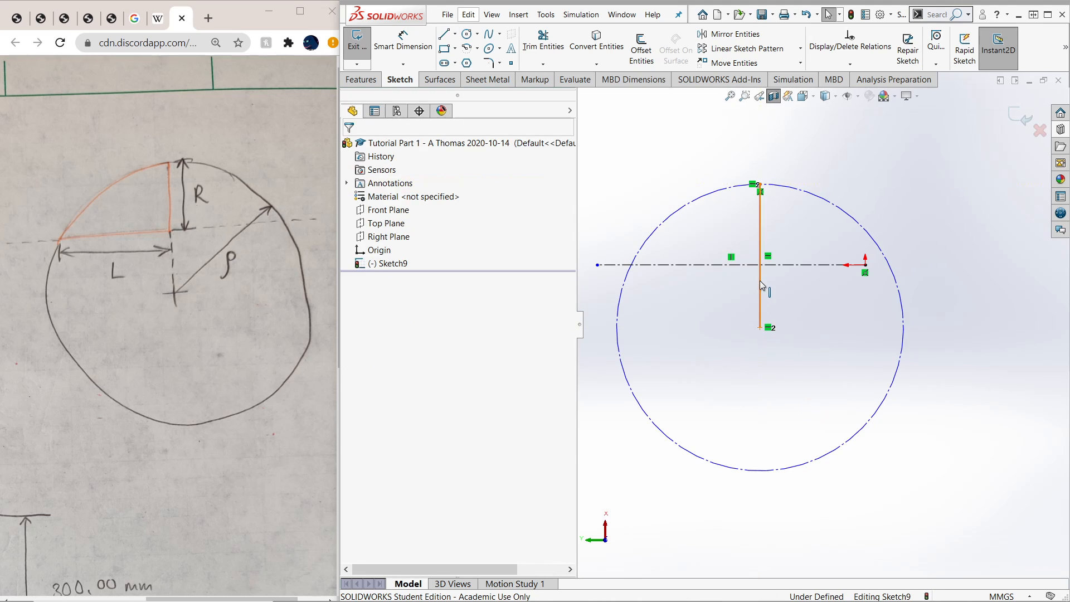
{"action": "left_click", "coordinate": [760, 282]}
{"action": "left_click", "coordinate": [368, 358]}
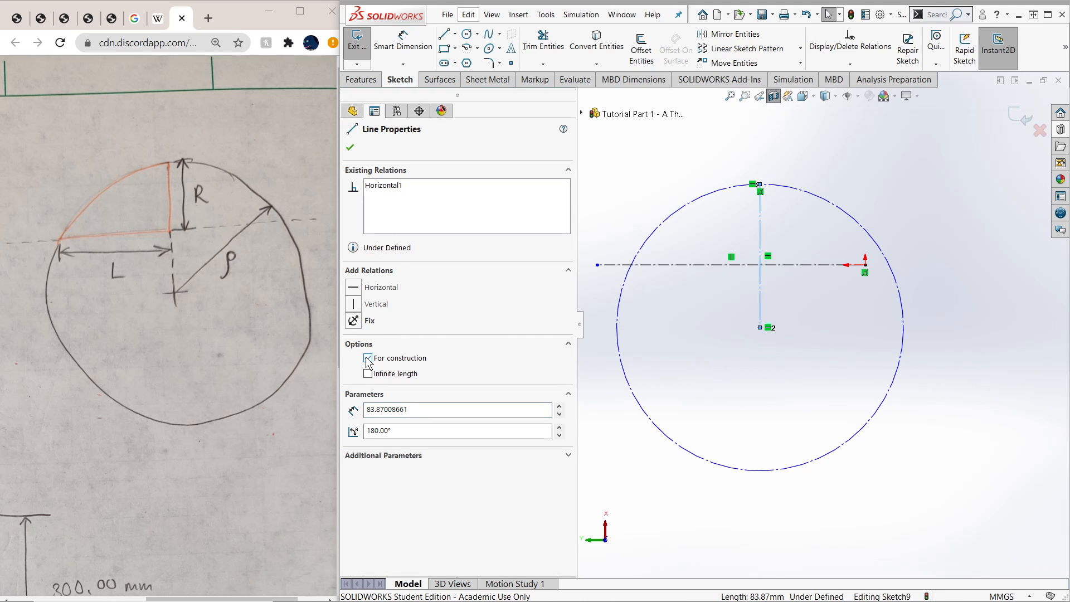
{"action": "left_click", "coordinate": [665, 166]}
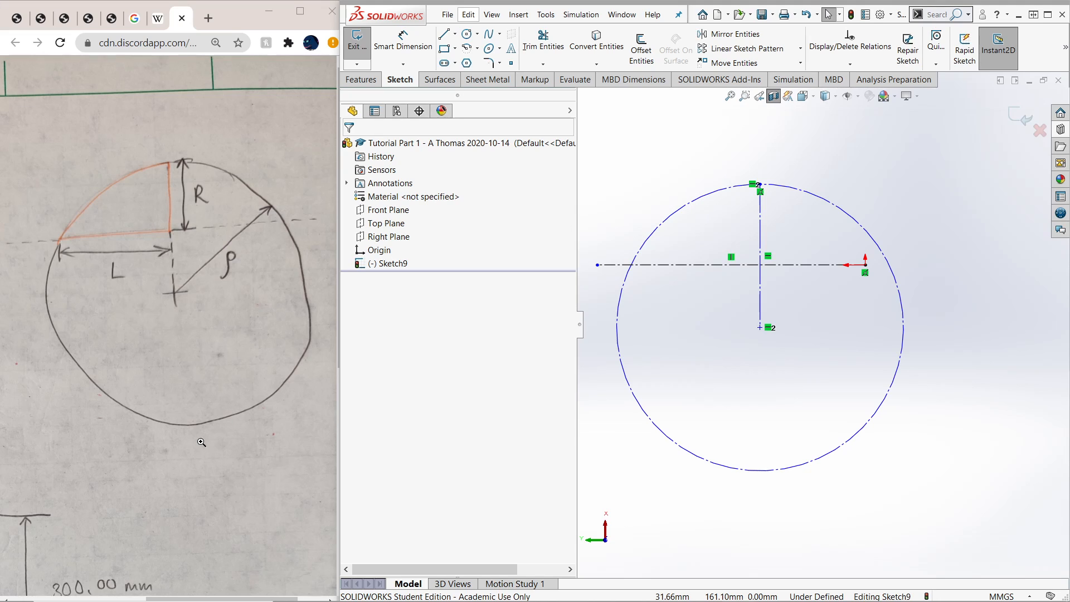
Bring the dimensioned nose cone drawing into view in Chrome, including its wall thickness and outer diameter
{"action": "left_click", "coordinate": [242, 21]}
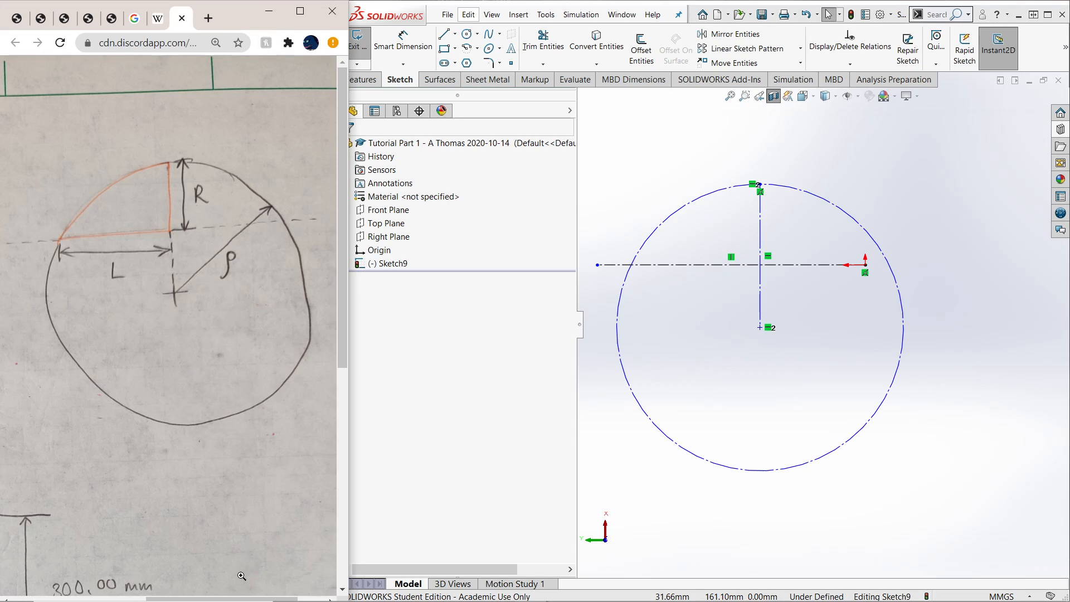
{"action": "left_click_drag", "start_coordinate": [223, 598], "coordinate": [141, 598]}
{"action": "scroll", "coordinate": [204, 573], "scroll_direction": "down", "scroll_amount": 5}
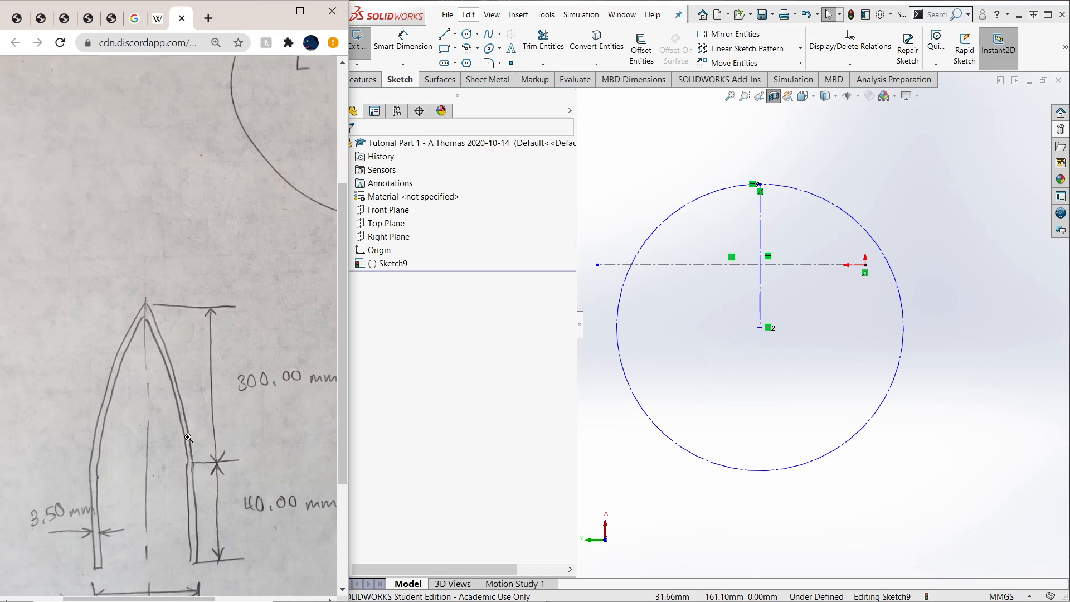
{"action": "scroll", "coordinate": [204, 573], "scroll_direction": "down", "scroll_amount": 3}
{"action": "left_click_drag", "start_coordinate": [184, 598], "coordinate": [154, 599]}
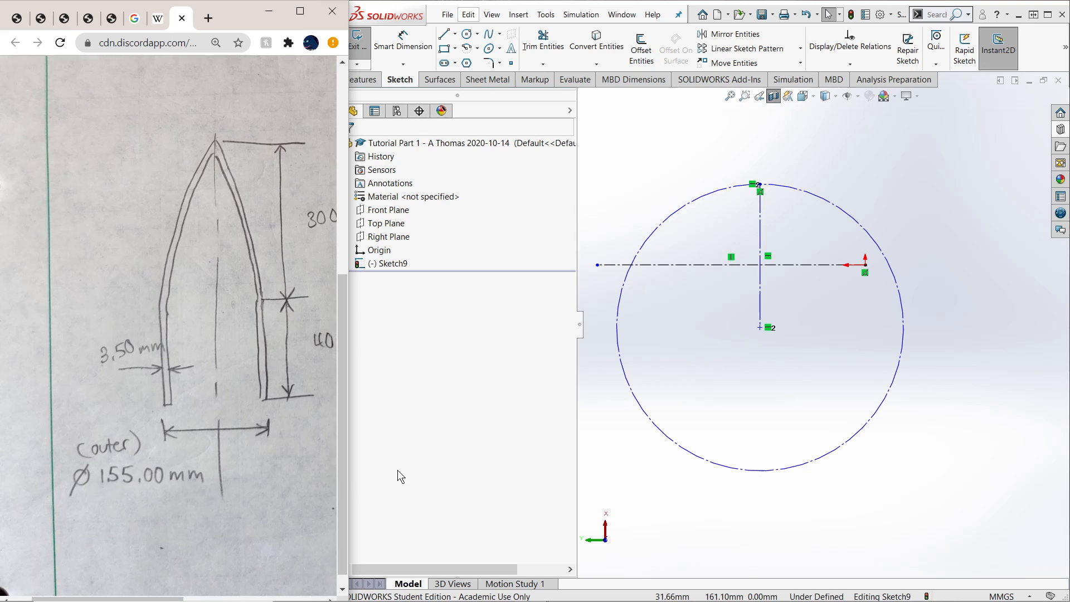
Return to SOLIDWORKS and start Smart Dimension for the construction geometry
{"action": "left_click", "coordinate": [415, 46]}
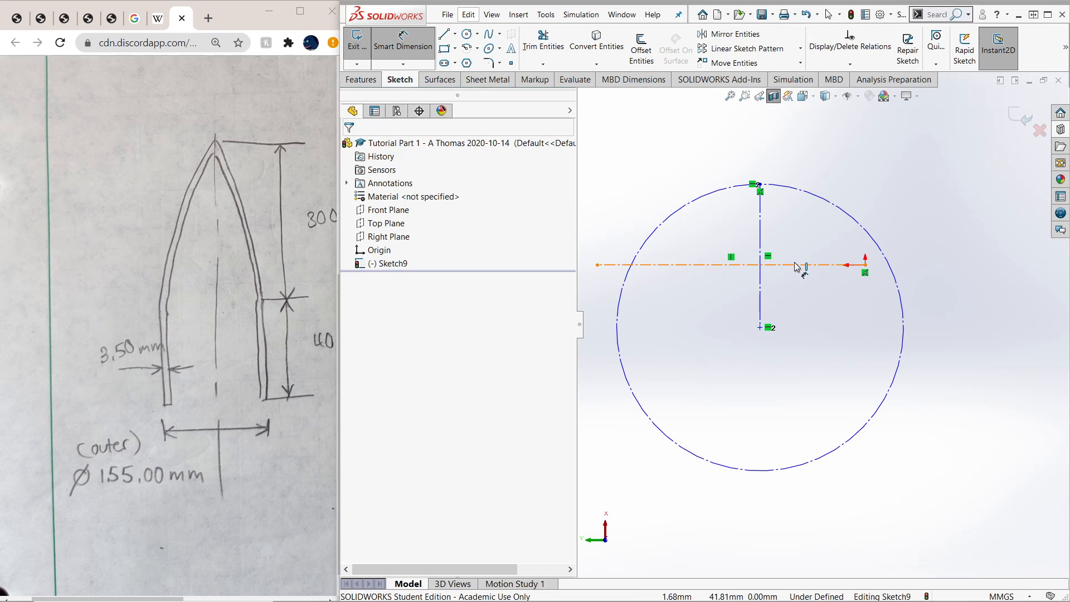
Dimension the circle's tangent endpoint symmetrically across the centreline as a 155 mm diameter
{"action": "left_click", "coordinate": [815, 266]}
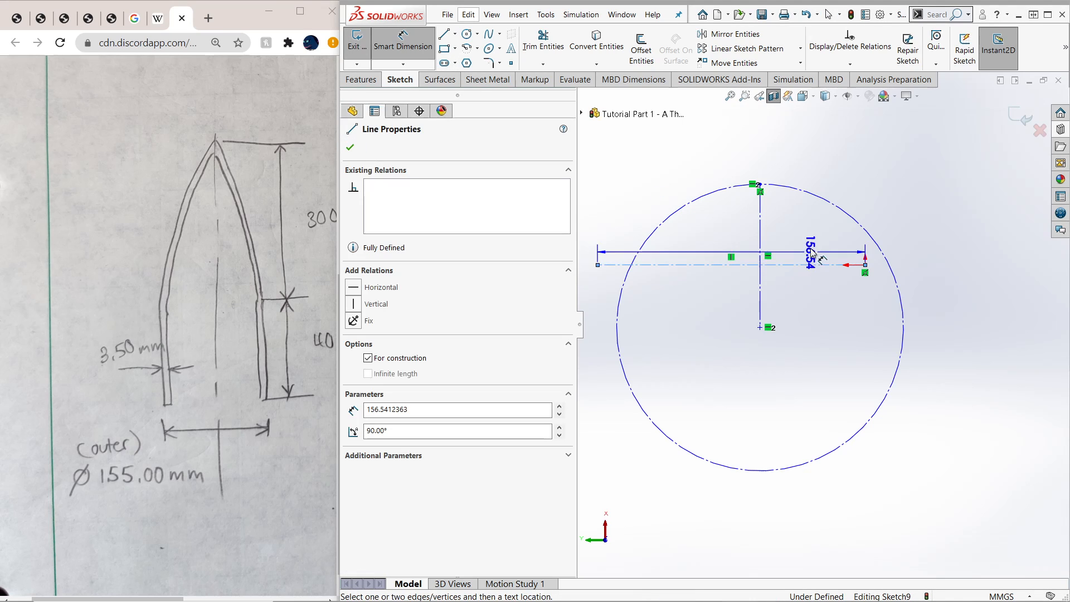
{"action": "left_click", "coordinate": [760, 184]}
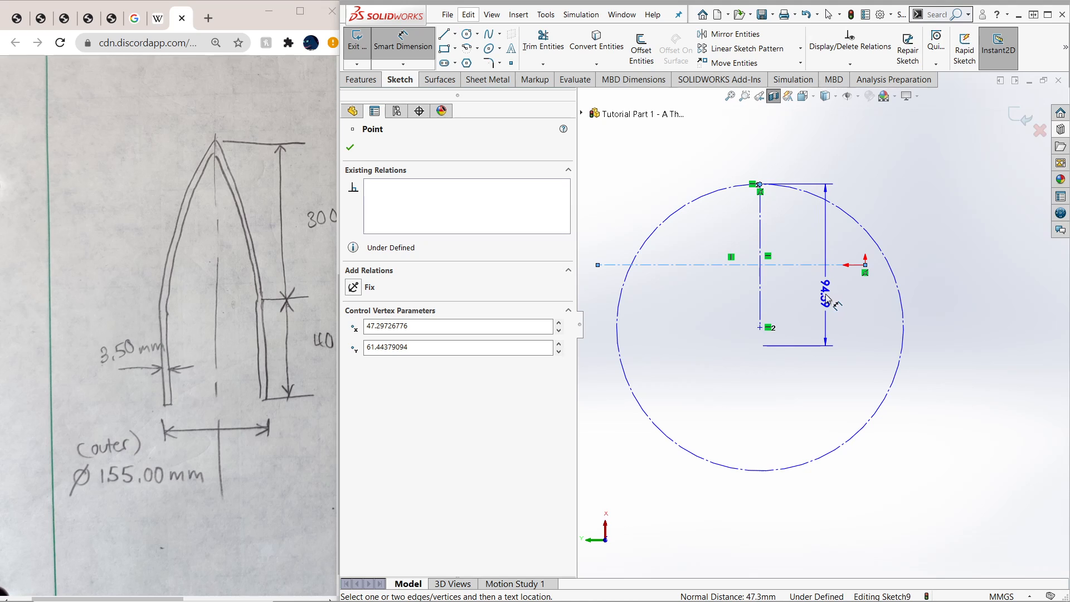
{"action": "left_click", "coordinate": [938, 305]}
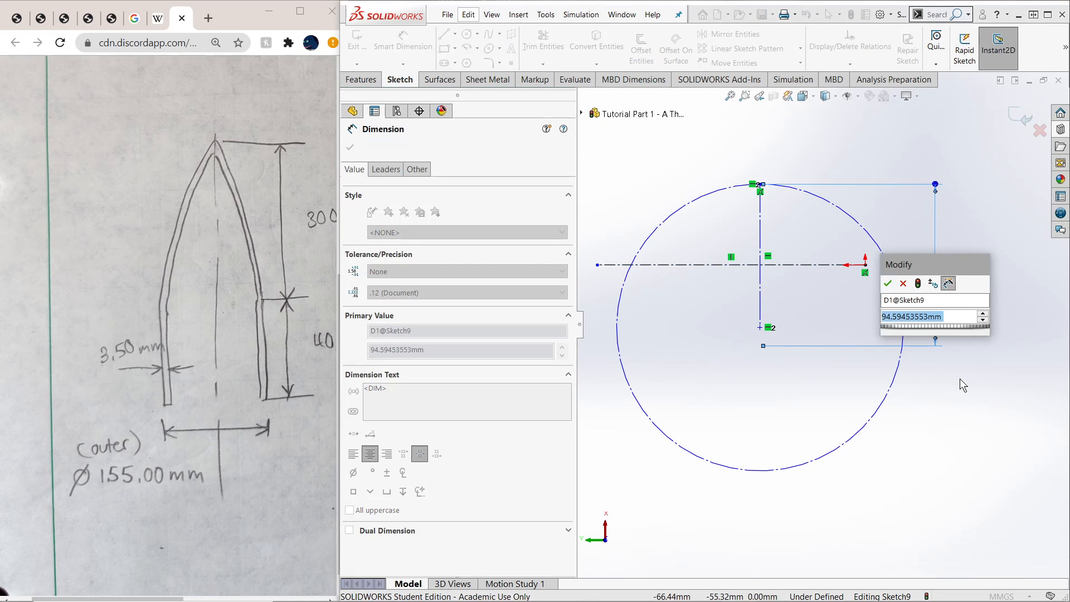
{"action": "key", "text": "BackSpace"}
{"action": "type", "text": "155"}
{"action": "key", "text": "Return"}
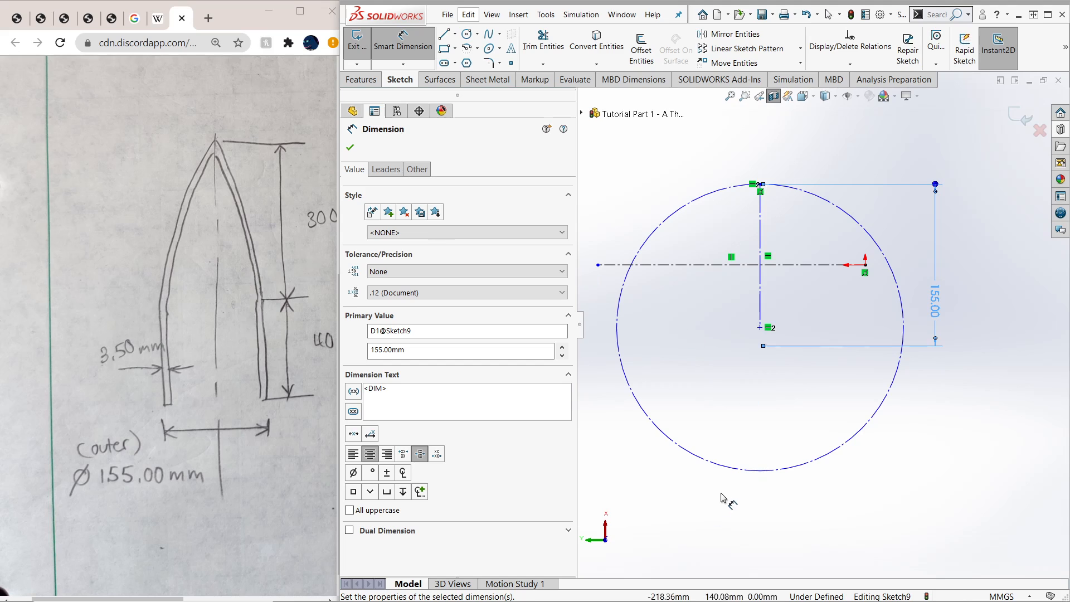
{"action": "key", "text": "Escape"}
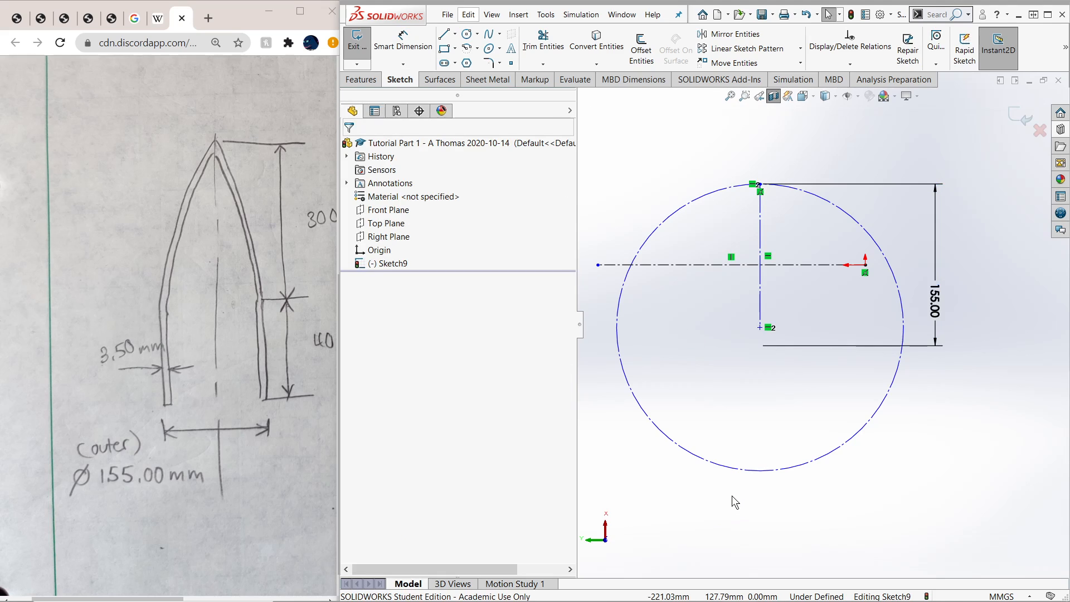
Orient the sketch to the standard Front view with the long centreline upright and the whole circle in view
{"action": "key", "text": "alt+Left"}
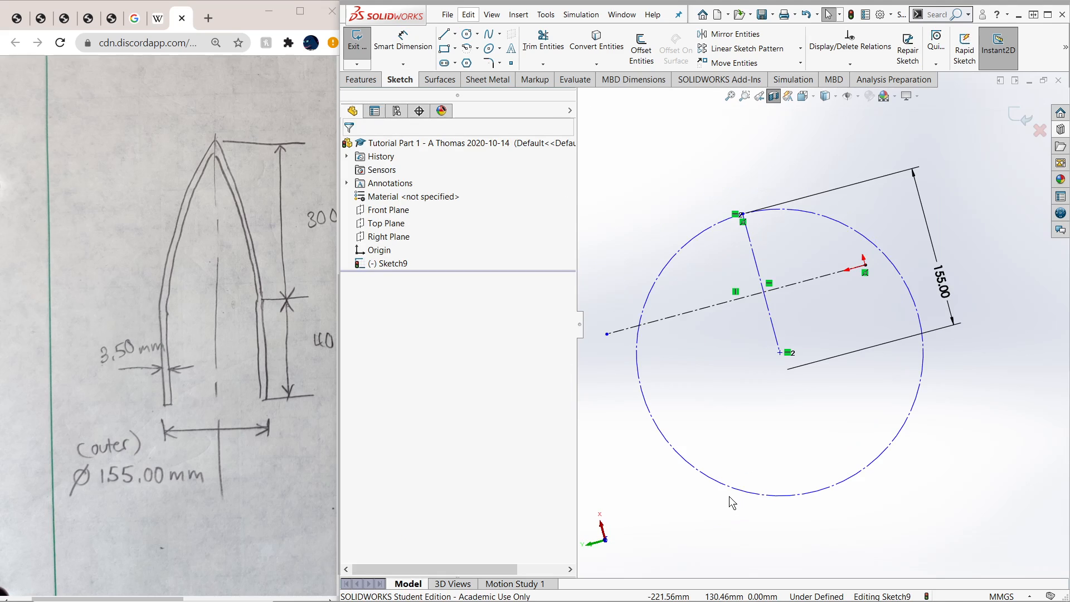
{"action": "key", "text": "alt+Right"}
{"action": "key", "text": "alt+Right"}
{"action": "key", "text": "alt+Right"}
{"action": "key", "text": "alt+Right"}
{"action": "key", "text": "alt+Right"}
{"action": "key", "text": "alt+Right"}
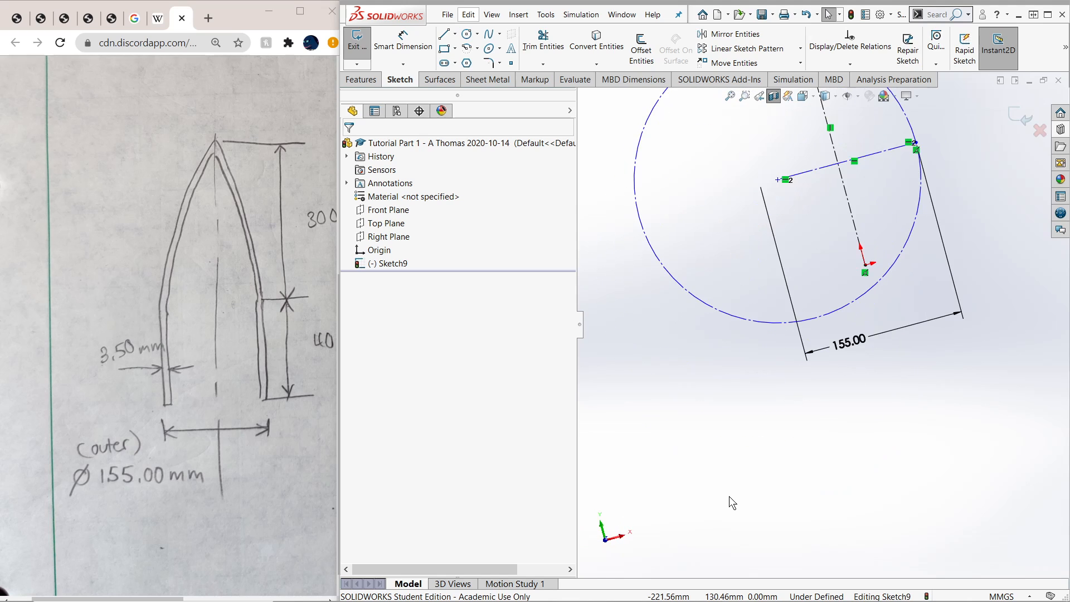
{"action": "key", "text": "ctrl+1"}
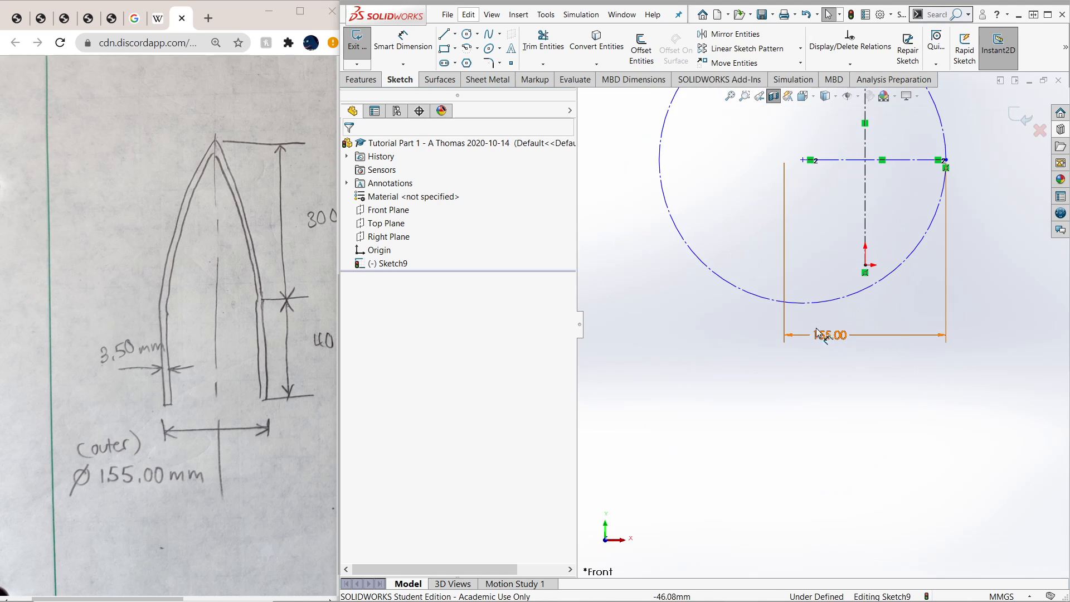
{"action": "mouse_move", "coordinate": [715, 316]}
{"action": "middle_mouse_down", "text": "ctrl"}
{"action": "mouse_move", "coordinate": [692, 370]}
{"action": "mouse_move", "coordinate": [681, 490]}
{"action": "mouse_move", "coordinate": [689, 514]}
{"action": "mouse_move", "coordinate": [680, 507]}
{"action": "middle_mouse_up", "text": "ctrl"}
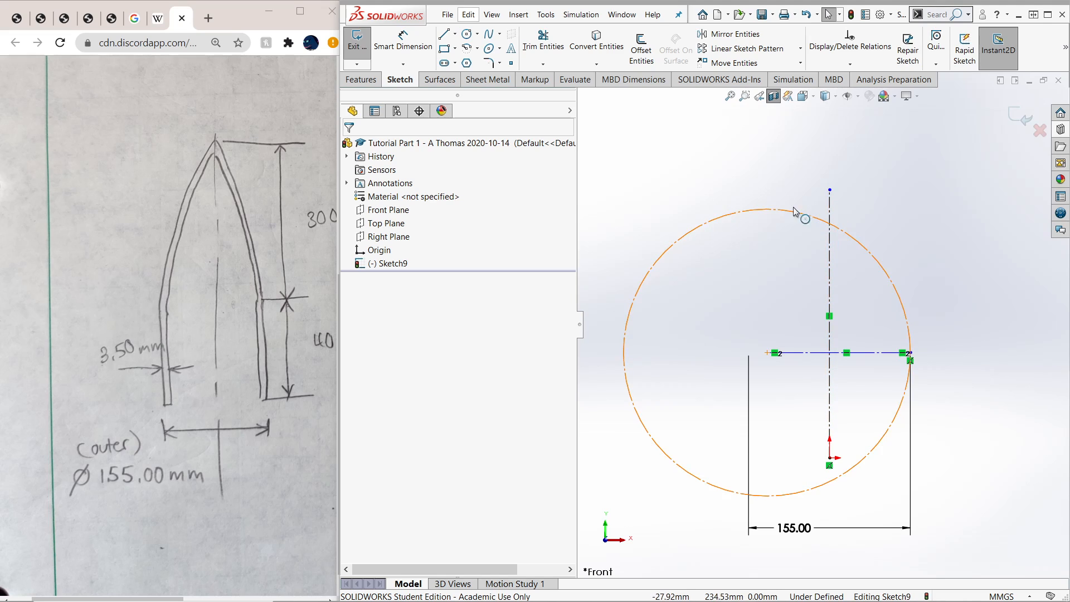
Place a sketch point on the upper part of the construction circle and make it coincident with the vertical centreline
{"action": "left_click", "coordinate": [510, 64]}
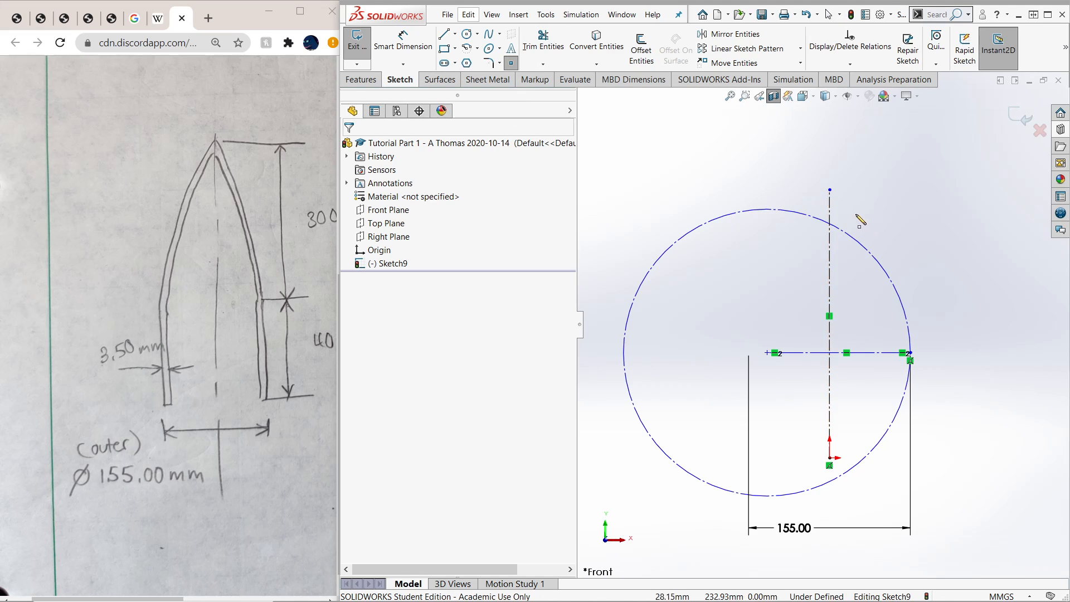
{"action": "left_click", "coordinate": [816, 217]}
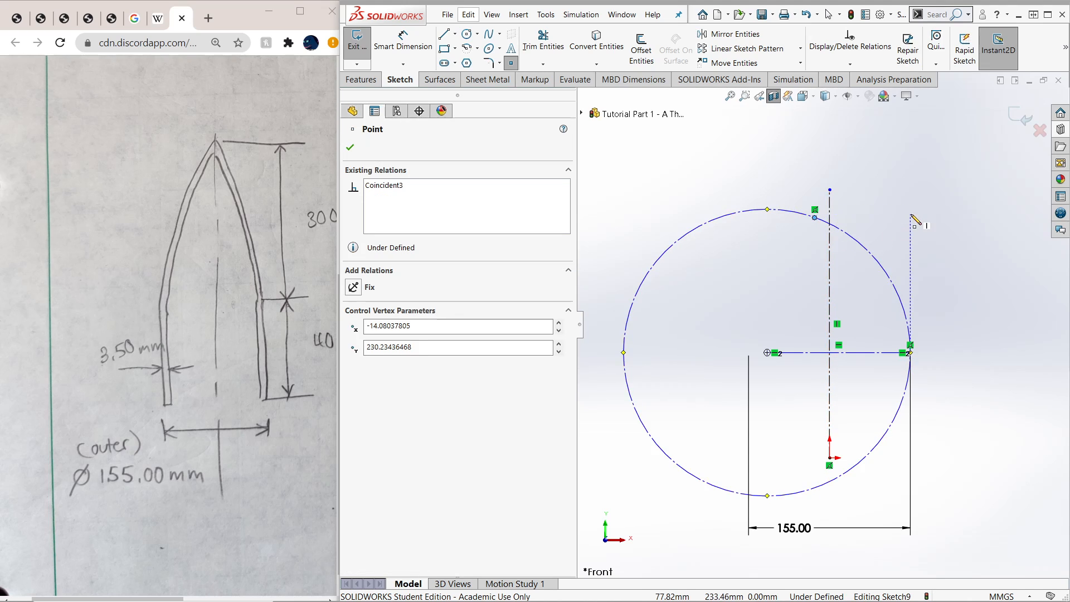
{"action": "key", "text": "Escape"}
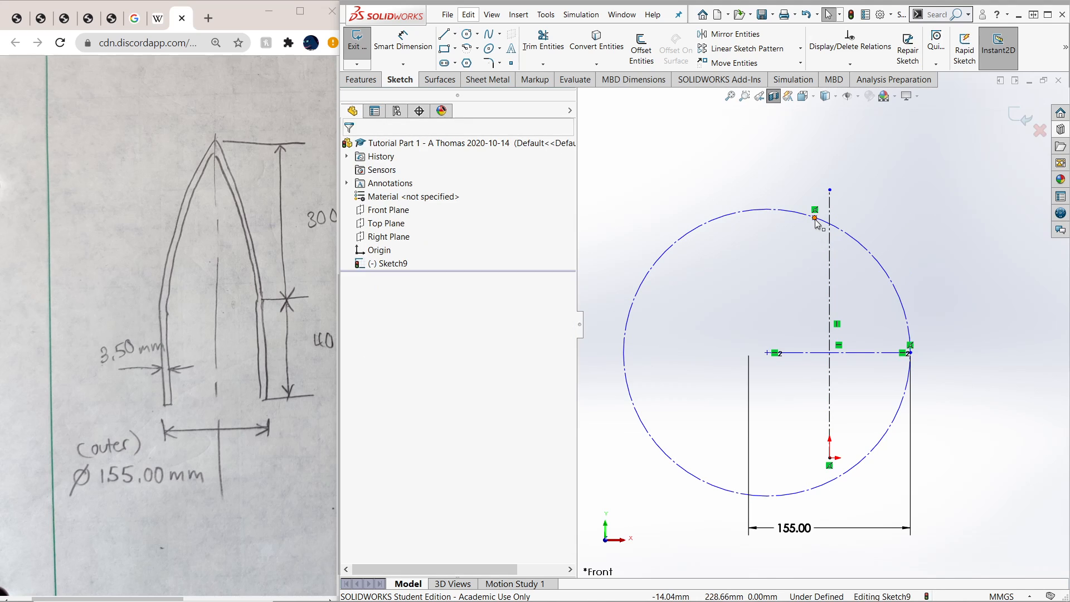
{"action": "left_click_drag", "start_coordinate": [815, 218], "coordinate": [793, 217]}
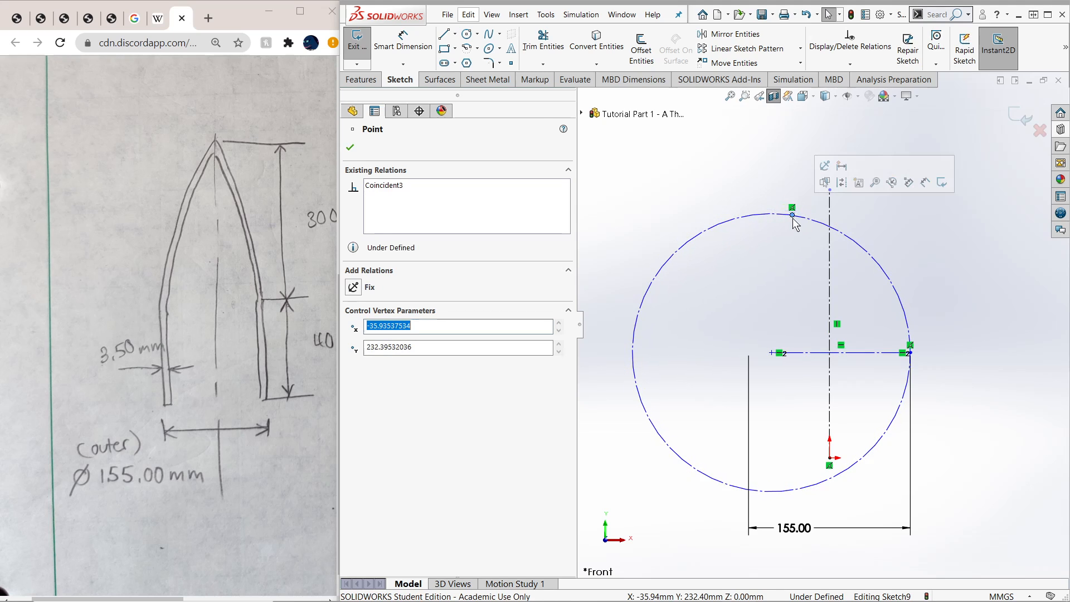
{"action": "left_click", "coordinate": [829, 215], "text": "ctrl"}
{"action": "left_click", "coordinate": [359, 362]}
{"action": "left_click", "coordinate": [807, 253]}
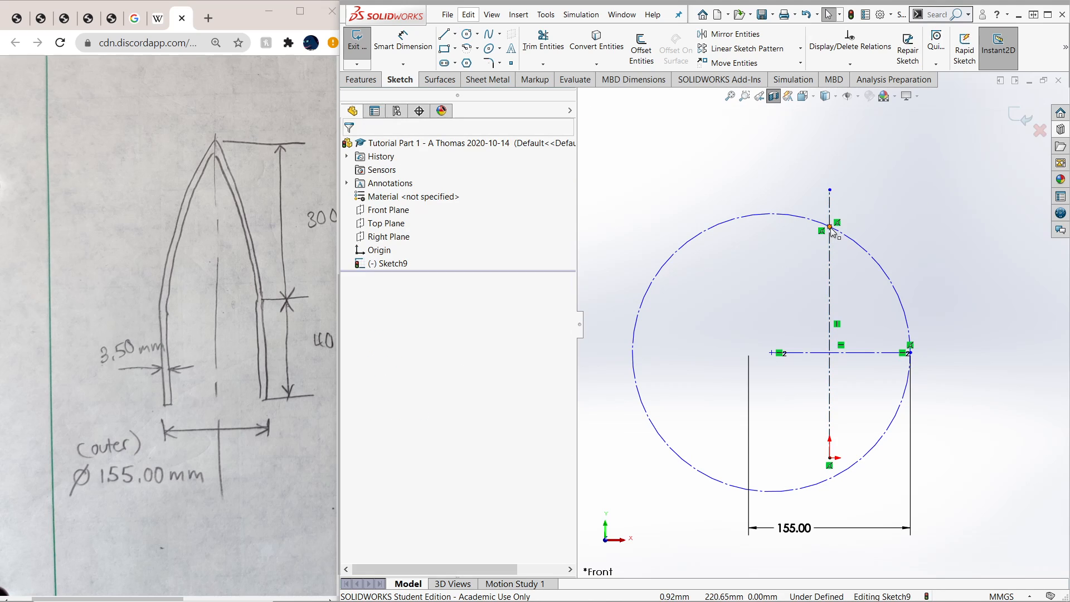
{"action": "left_click", "coordinate": [830, 228]}
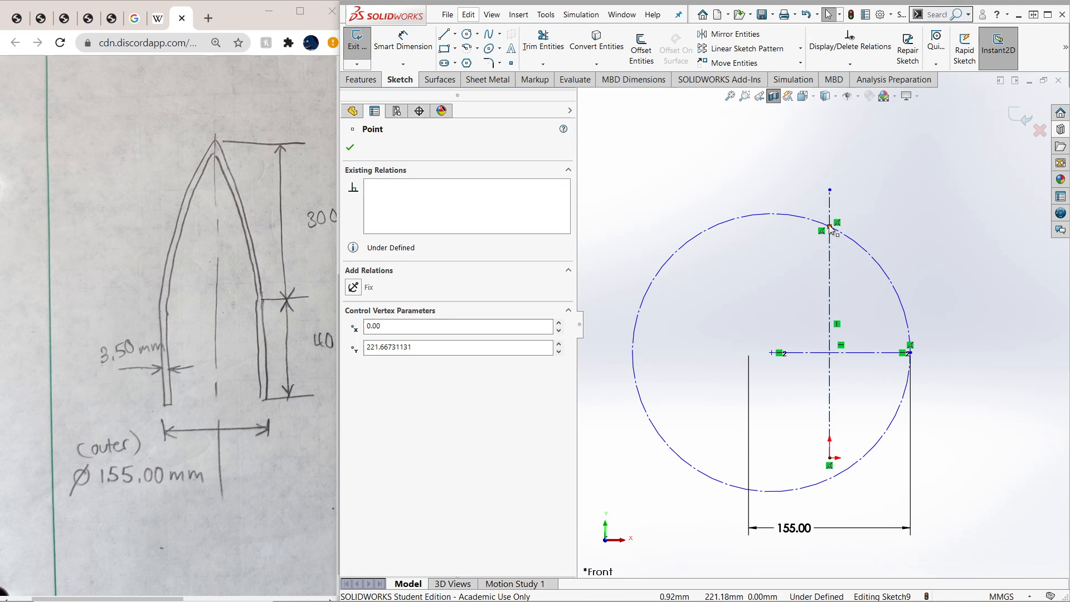
{"action": "left_click", "coordinate": [865, 243]}
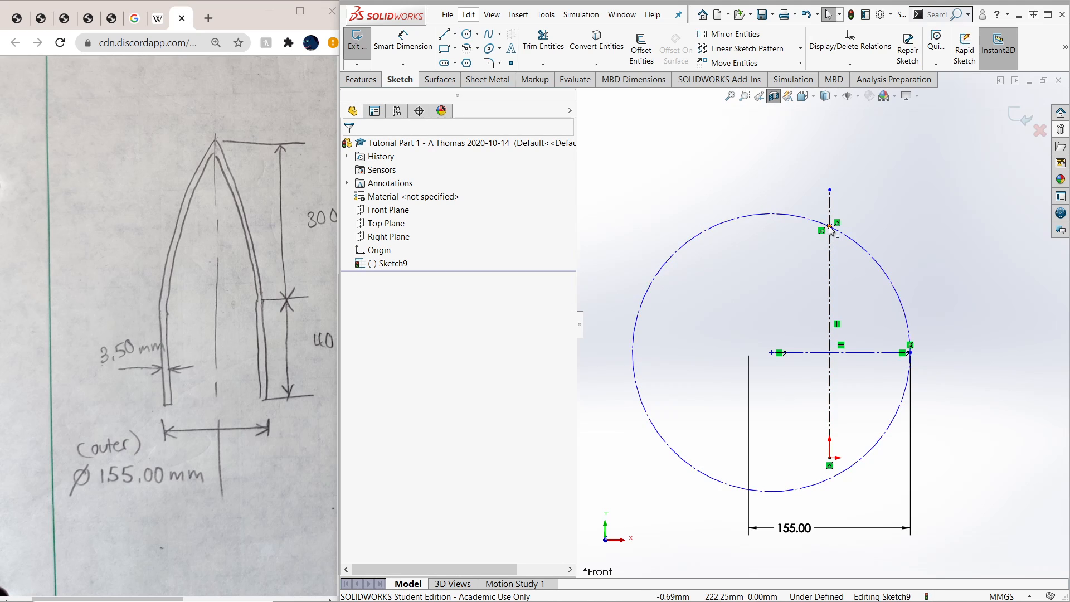
Dimension the vertical distance from the apex point to the horizontal construction line as 300 mm
{"action": "left_click", "coordinate": [830, 228]}
{"action": "left_click", "coordinate": [869, 352]}
{"action": "left_click", "coordinate": [985, 386]}
{"action": "left_click", "coordinate": [403, 40]}
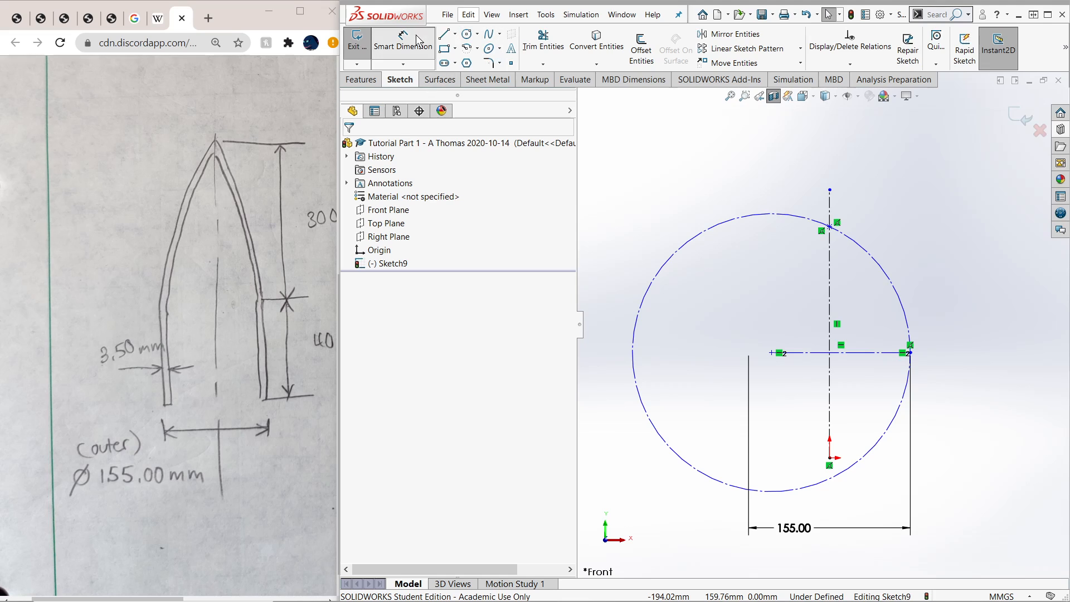
{"action": "left_click", "coordinate": [830, 227]}
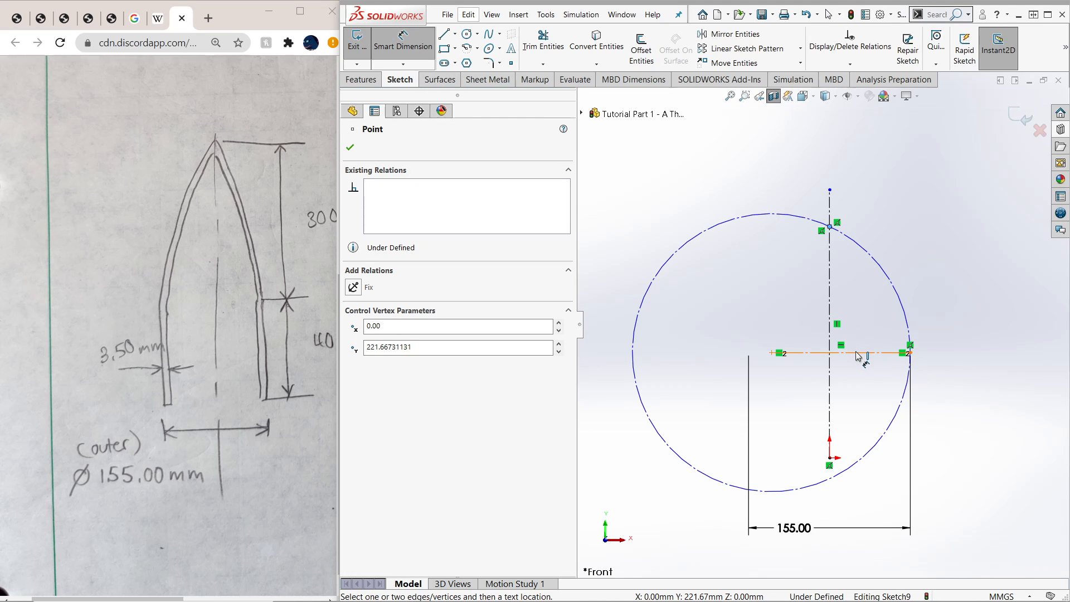
{"action": "left_click", "coordinate": [858, 353]}
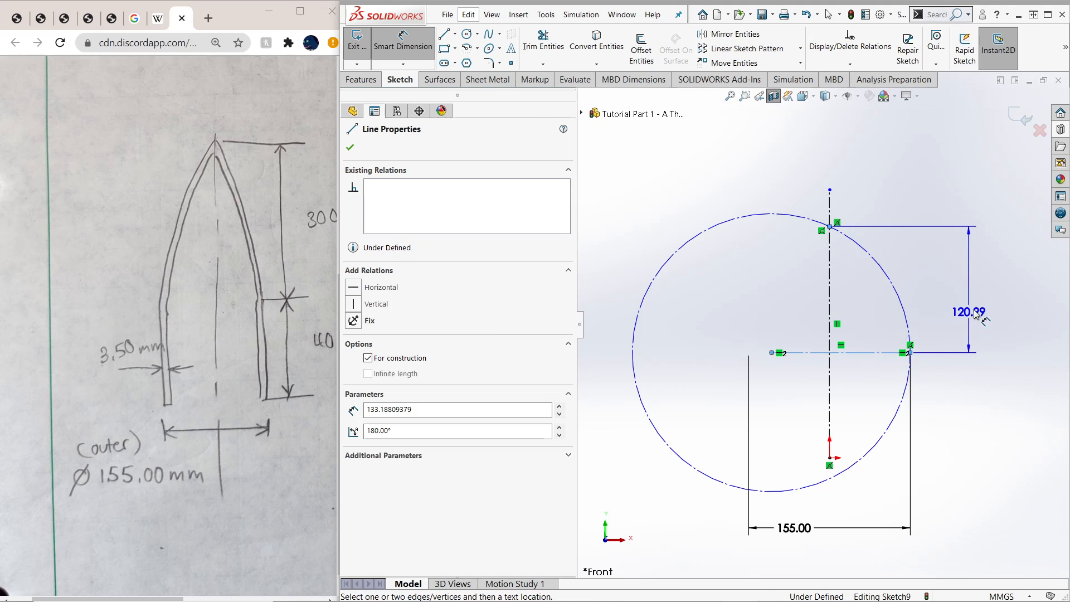
{"action": "left_click", "coordinate": [971, 306]}
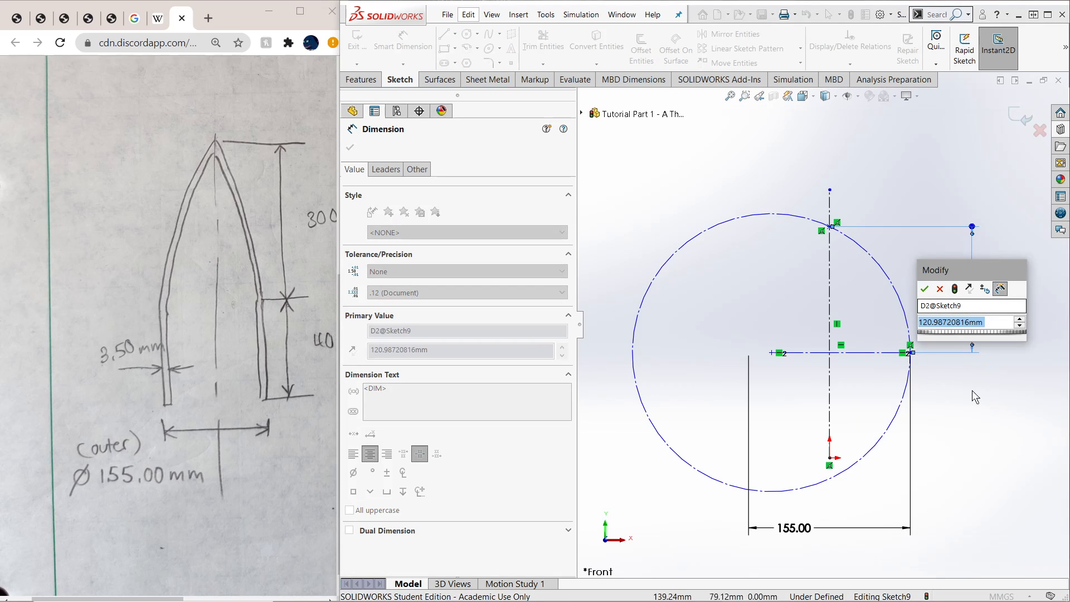
{"action": "type", "text": "300"}
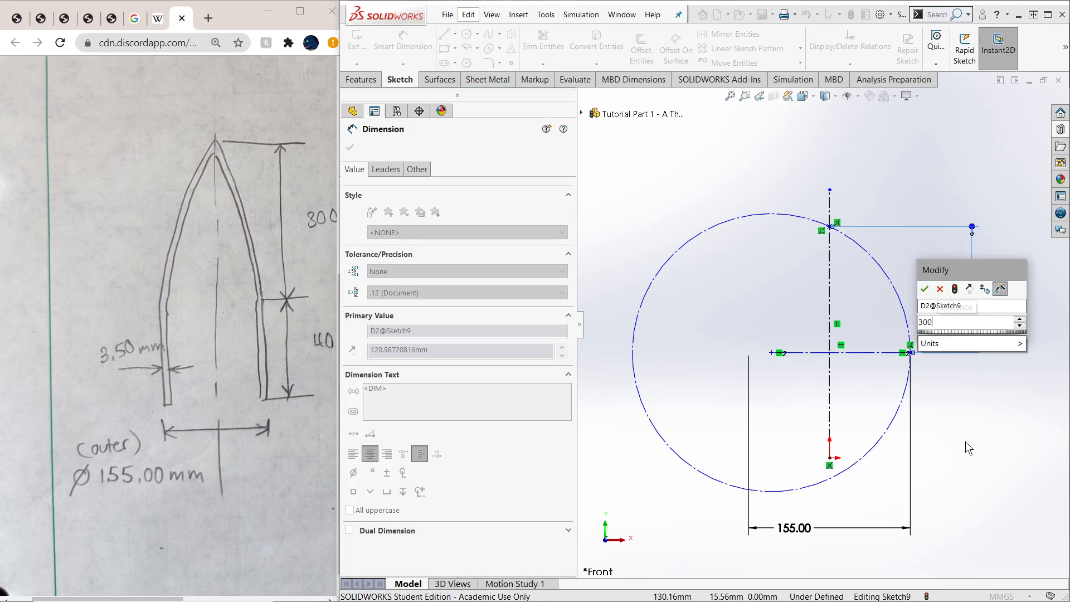
{"action": "key", "text": "Return"}
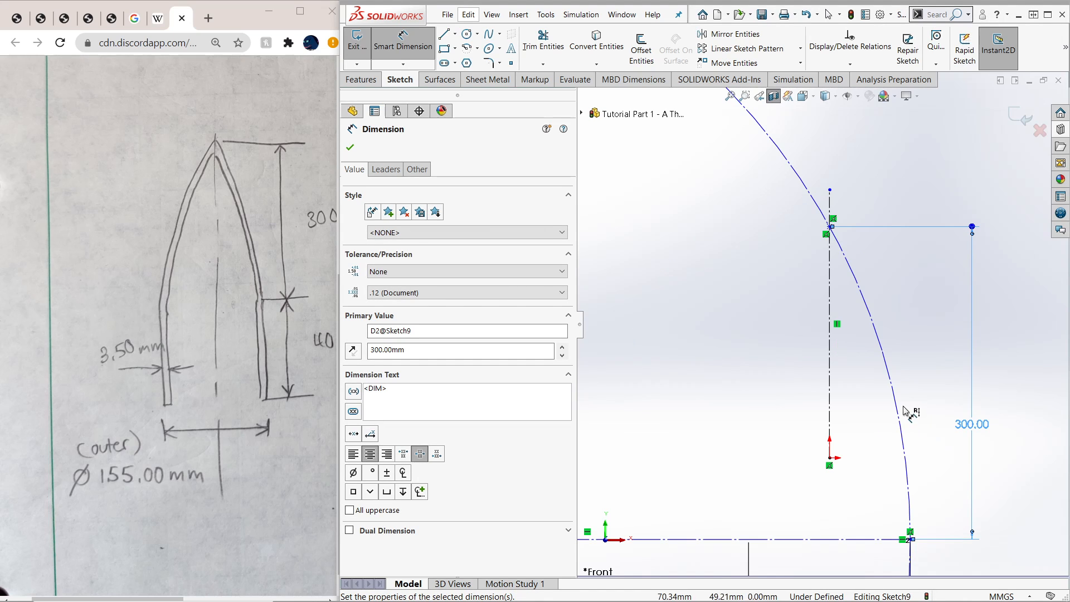
{"action": "scroll", "coordinate": [888, 534], "scroll_direction": "up", "scroll_amount": 4}
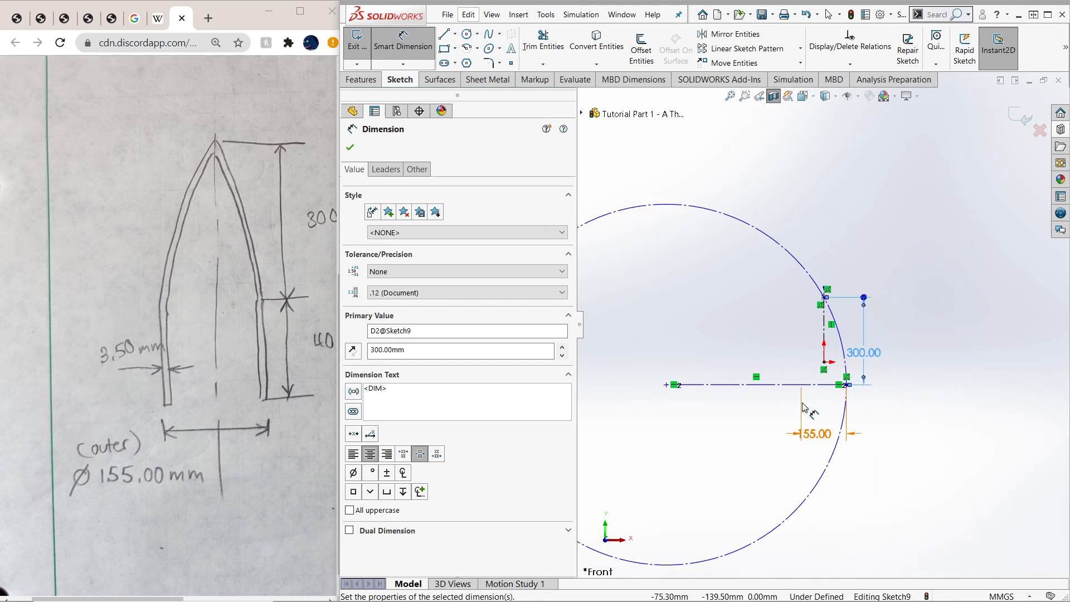
{"action": "scroll", "coordinate": [802, 422], "scroll_direction": "down", "scroll_amount": 2}
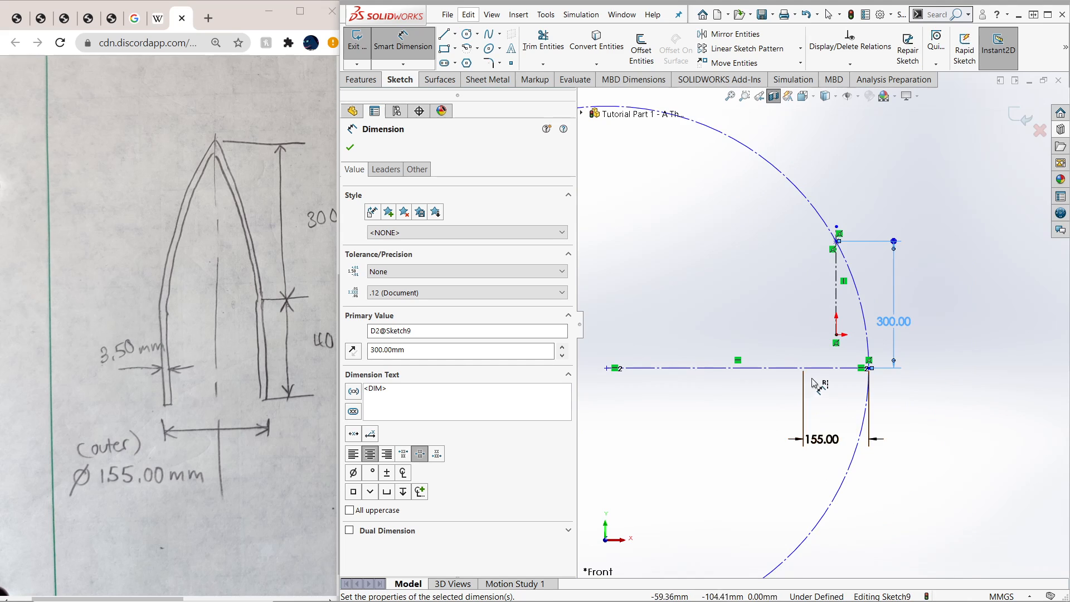
{"action": "scroll", "coordinate": [804, 388], "scroll_direction": "down", "scroll_amount": 1}
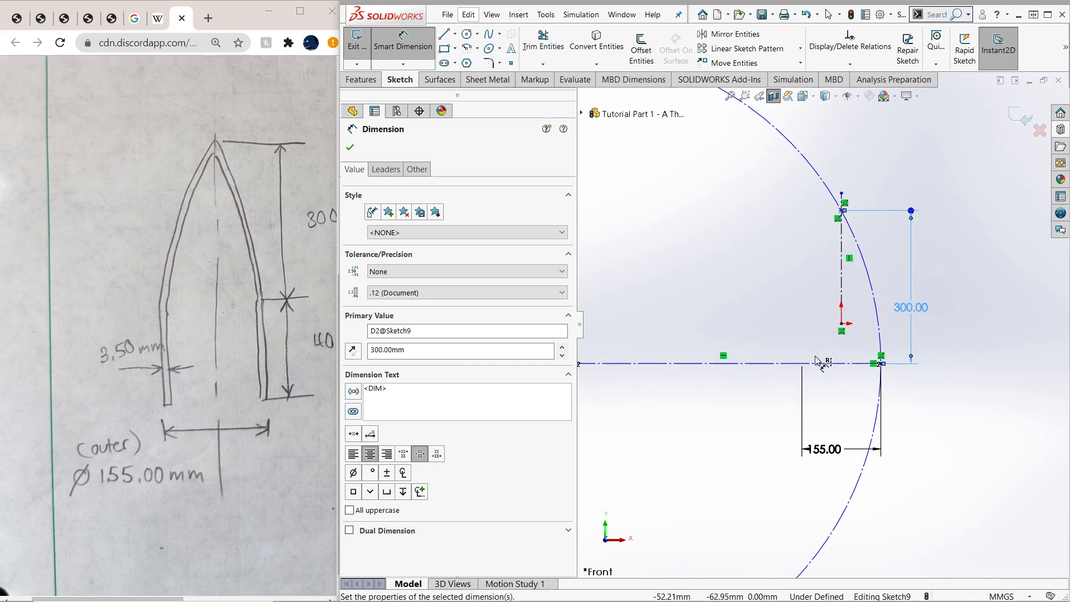
{"action": "key", "text": "Escape"}
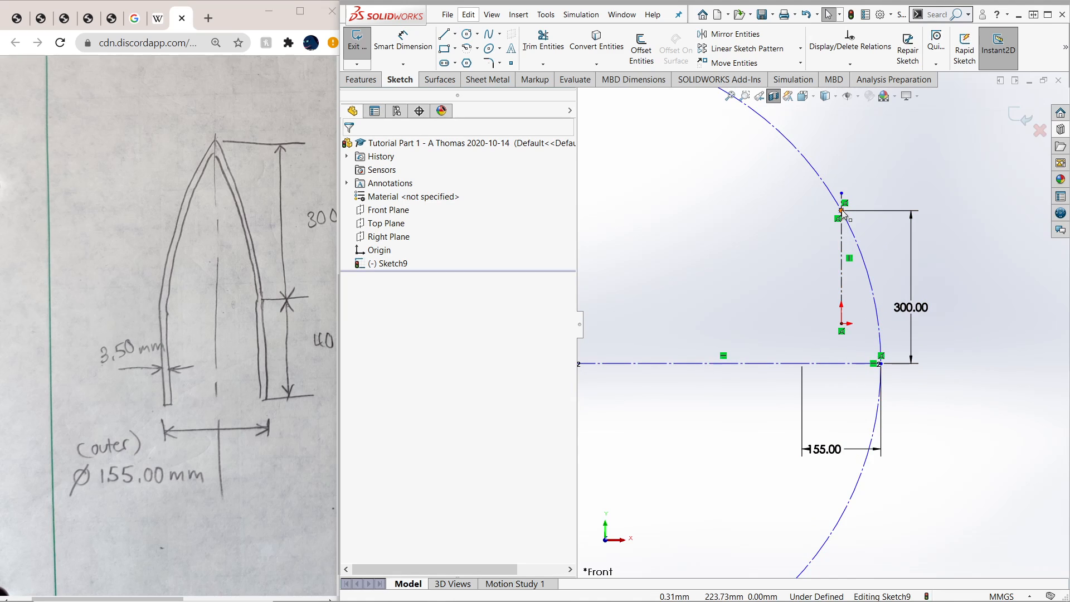
Move the apex point up to about 415 mm above the origin and extend the vertical centreline's upper end beyond it
{"action": "left_click_drag", "start_coordinate": [844, 219], "coordinate": [845, 110]}
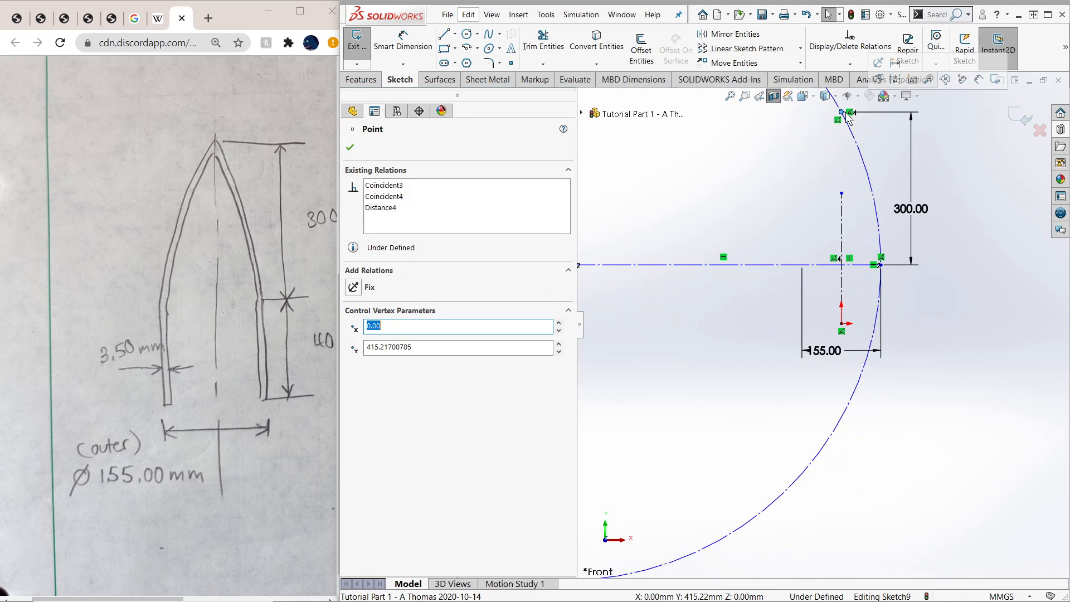
{"action": "left_click", "coordinate": [949, 334]}
{"action": "scroll", "coordinate": [836, 284], "scroll_direction": "up", "scroll_amount": 1}
{"action": "scroll", "coordinate": [831, 278], "scroll_direction": "up", "scroll_amount": 2}
{"action": "left_click_drag", "start_coordinate": [833, 249], "coordinate": [833, 121]}
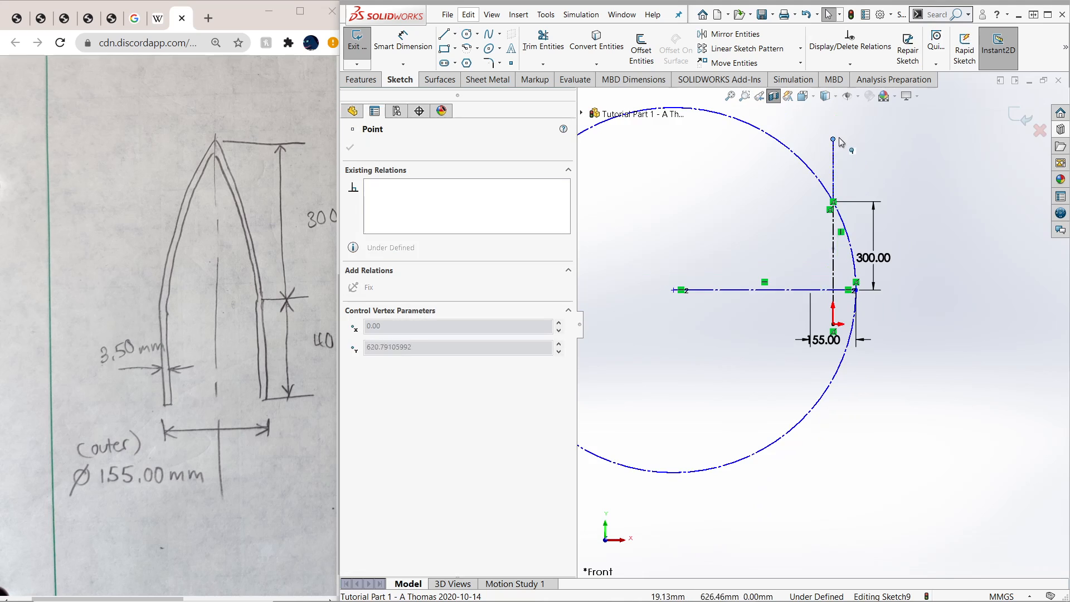
{"action": "left_click", "coordinate": [913, 347]}
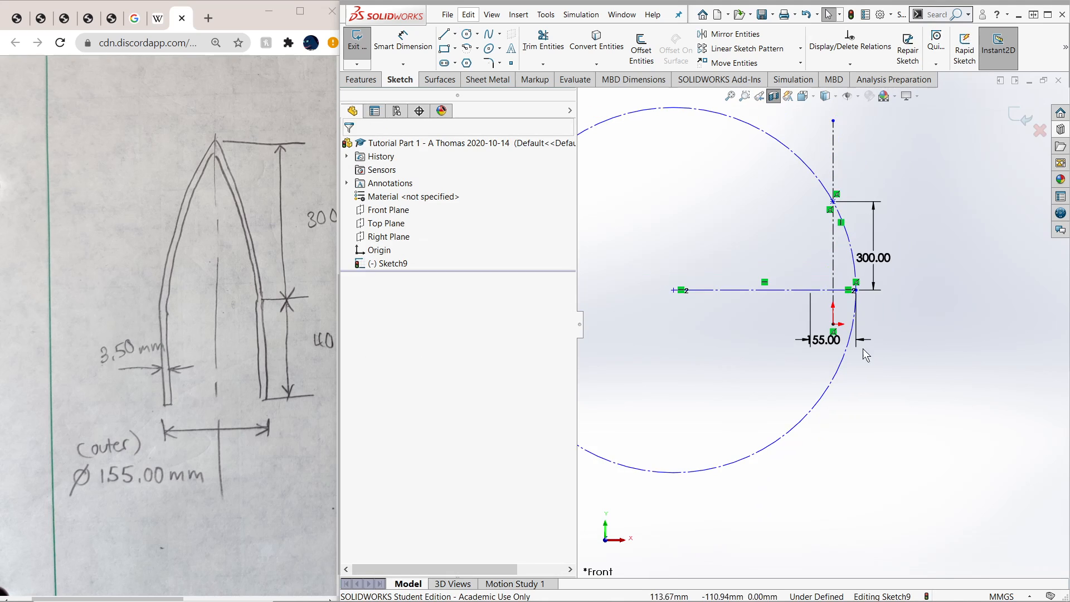
Try to start a tangent arc at the apex point on the vertical centreline
{"action": "scroll", "coordinate": [850, 304], "scroll_direction": "down", "scroll_amount": 3}
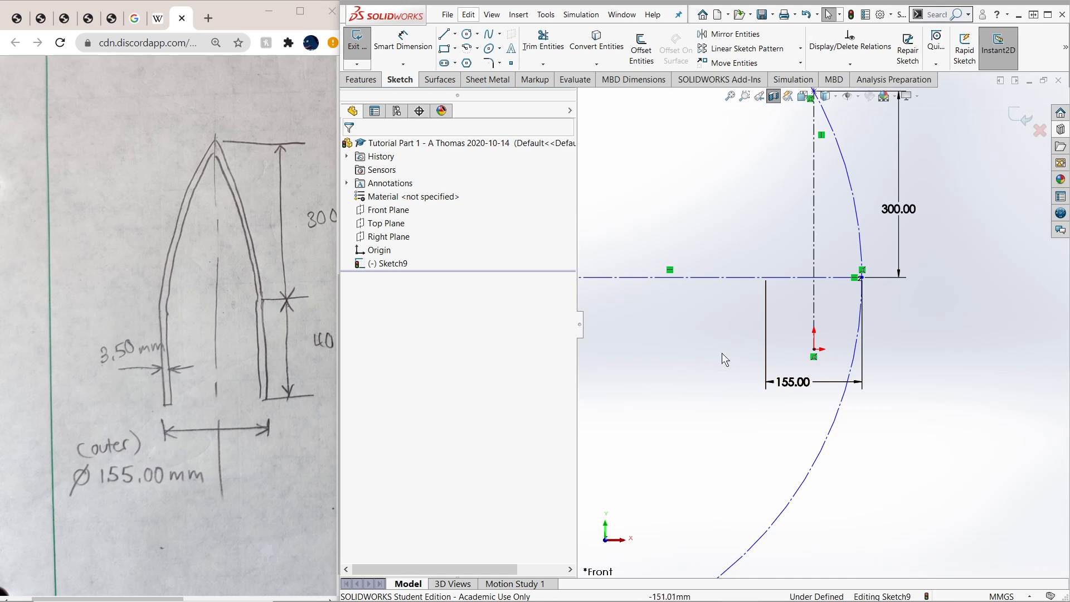
{"action": "scroll", "coordinate": [777, 216], "scroll_direction": "up", "scroll_amount": 1}
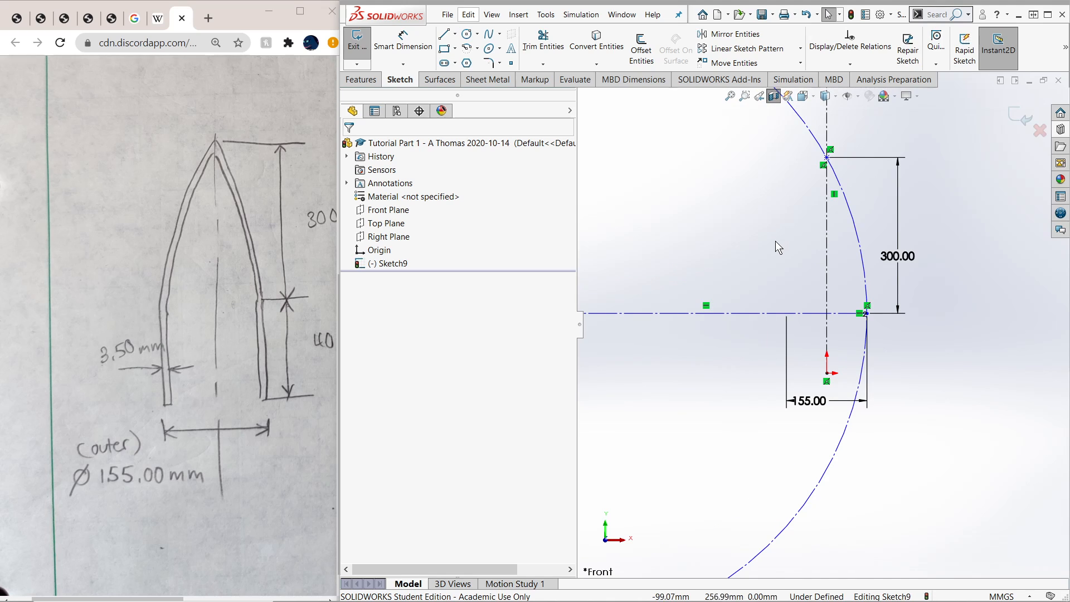
{"action": "scroll", "coordinate": [776, 243], "scroll_direction": "up", "scroll_amount": 2}
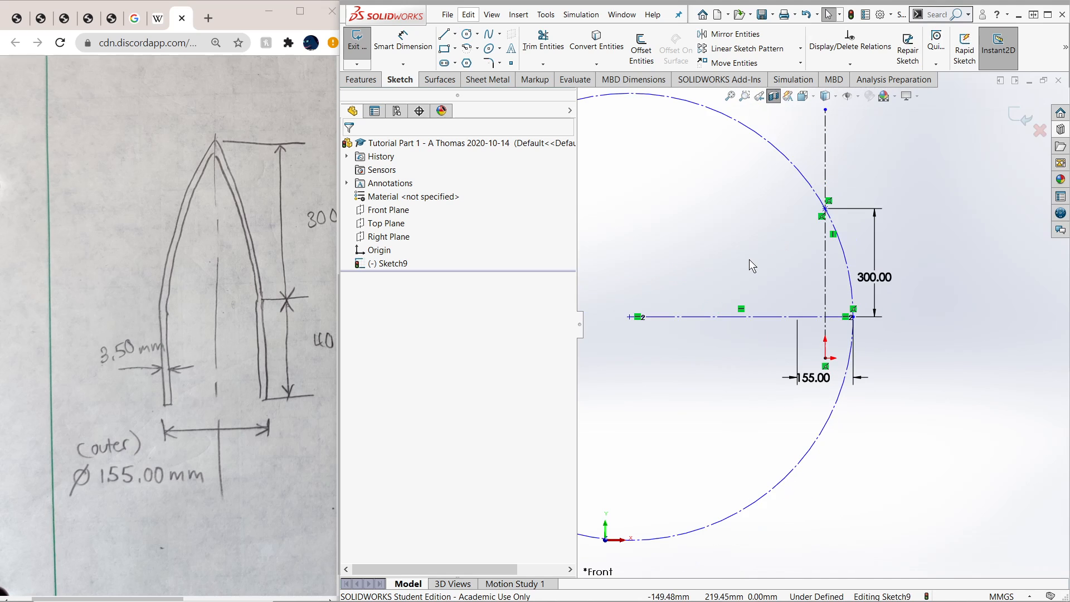
{"action": "left_click", "coordinate": [467, 49]}
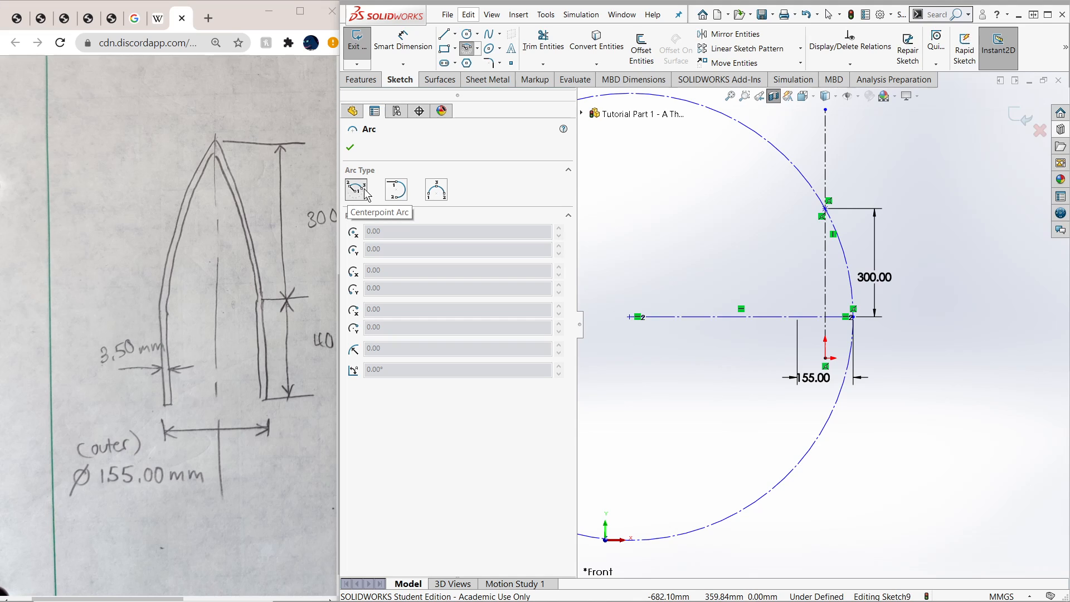
{"action": "left_click", "coordinate": [399, 193]}
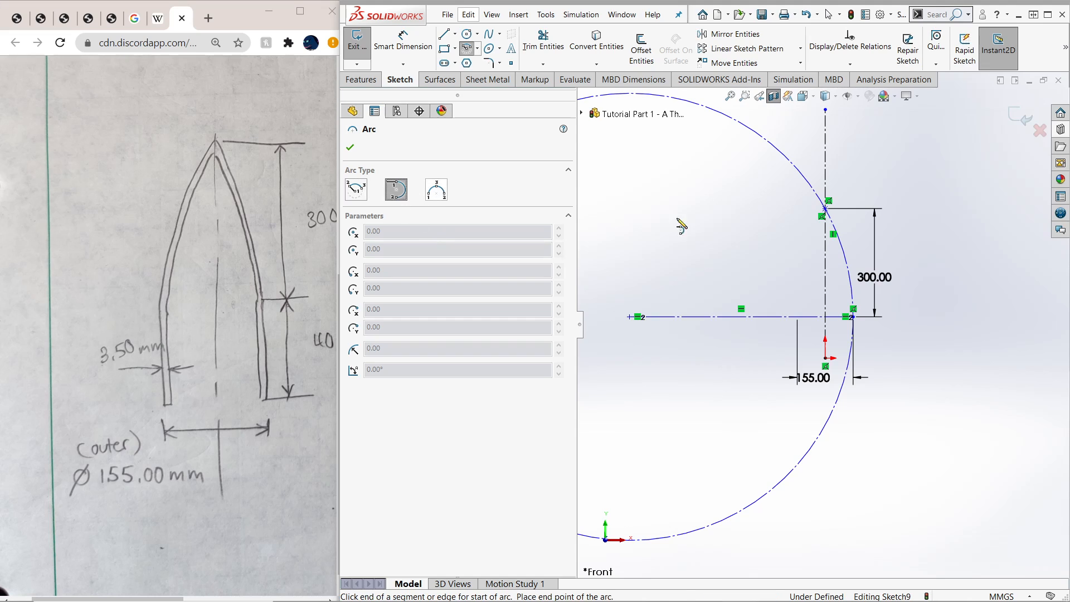
{"action": "left_click", "coordinate": [825, 209]}
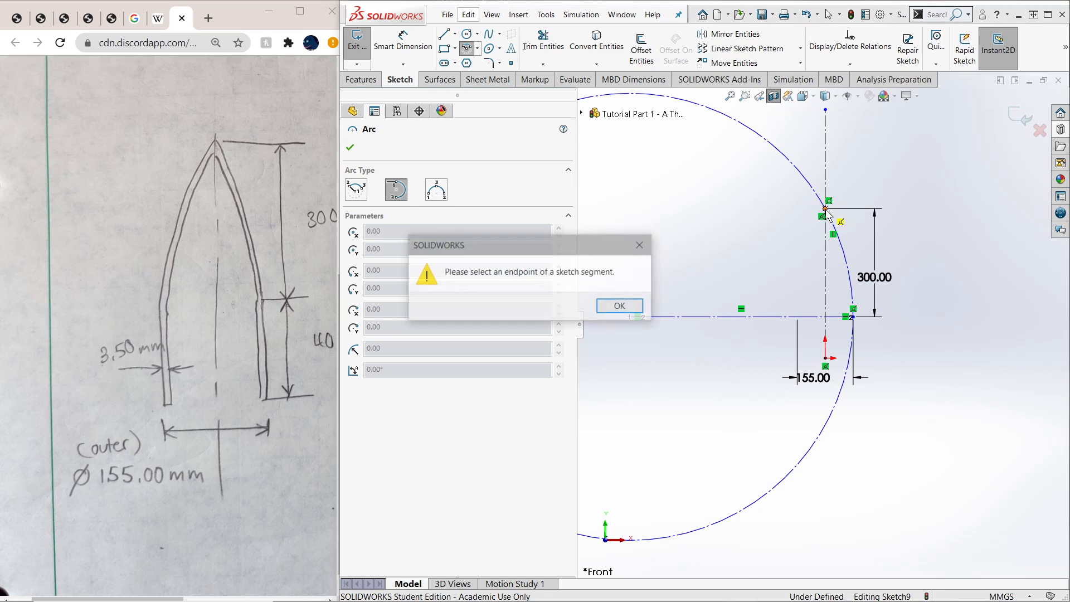
{"action": "left_click", "coordinate": [630, 312]}
Draw a three-point arc along the construction circle from the apex point to the outer end of the horizontal construction line
{"action": "left_click", "coordinate": [437, 190]}
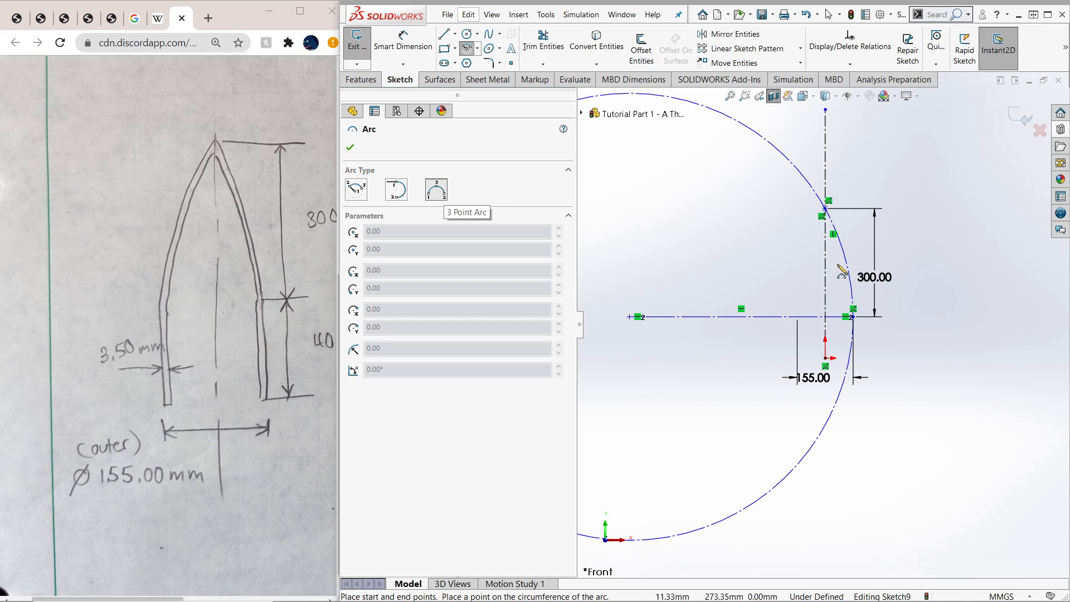
{"action": "left_click", "coordinate": [825, 210]}
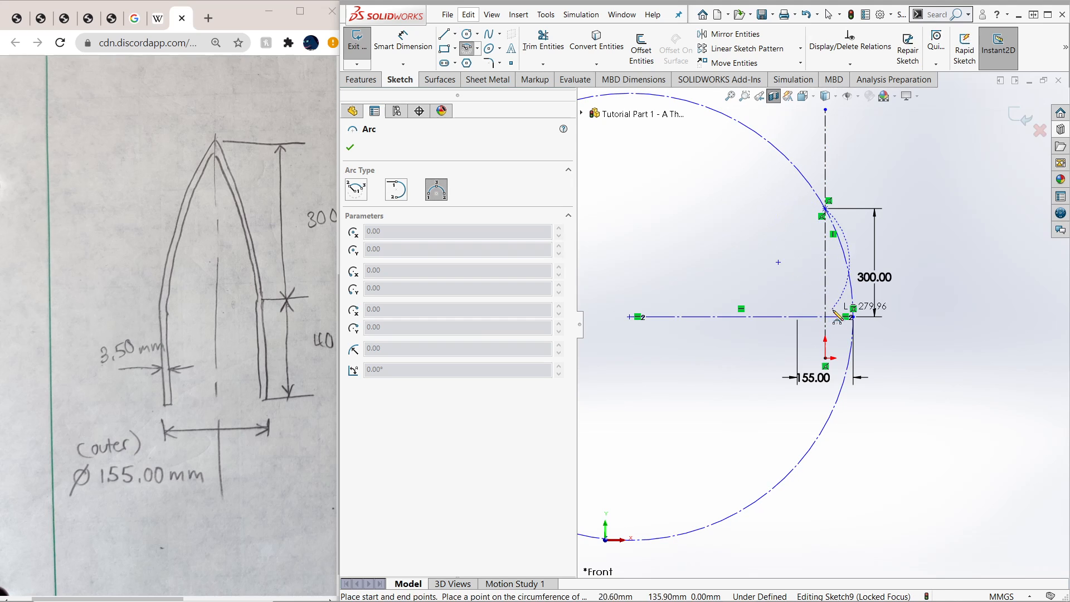
{"action": "left_click", "coordinate": [846, 261]}
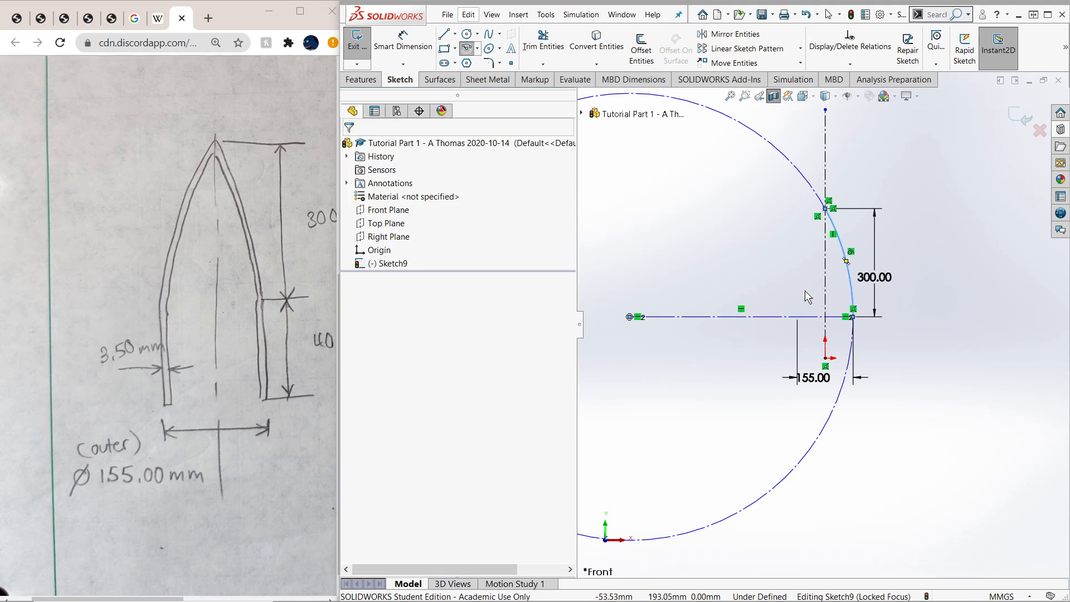
{"action": "key", "text": "Escape"}
{"action": "left_click", "coordinate": [753, 236]}
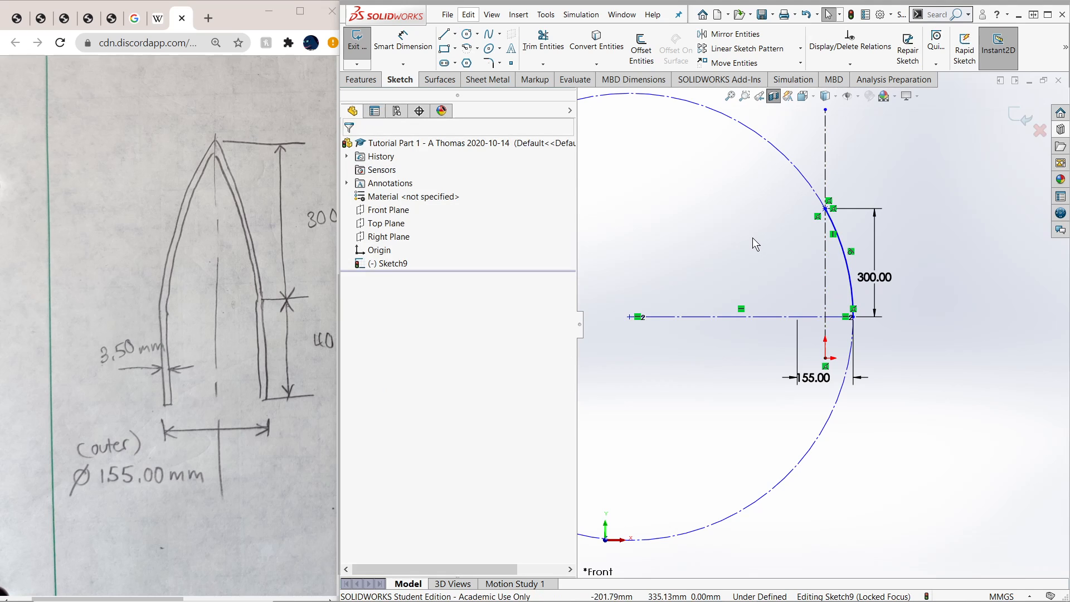
{"action": "scroll", "coordinate": [817, 240], "scroll_direction": "down", "scroll_amount": 3}
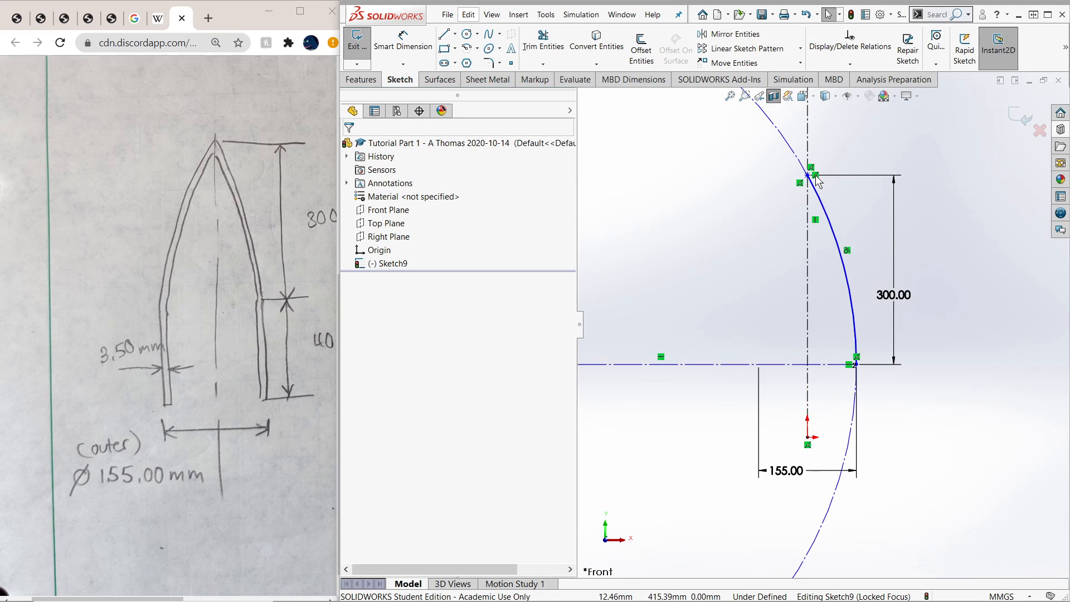
{"action": "left_click", "coordinate": [828, 206]}
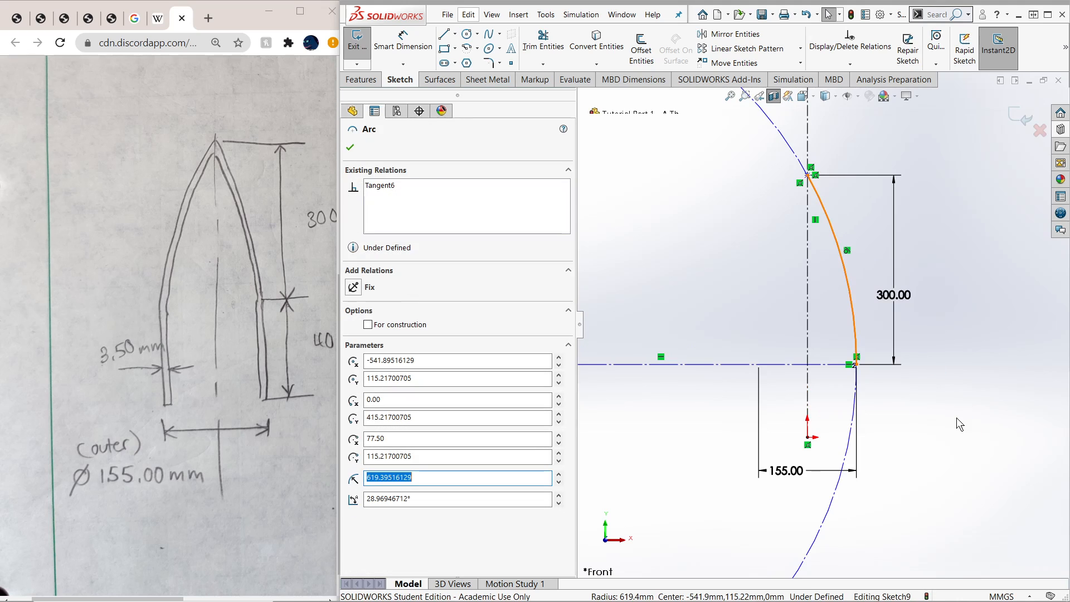
{"action": "left_click", "coordinate": [891, 372]}
{"action": "left_click", "coordinate": [856, 323]}
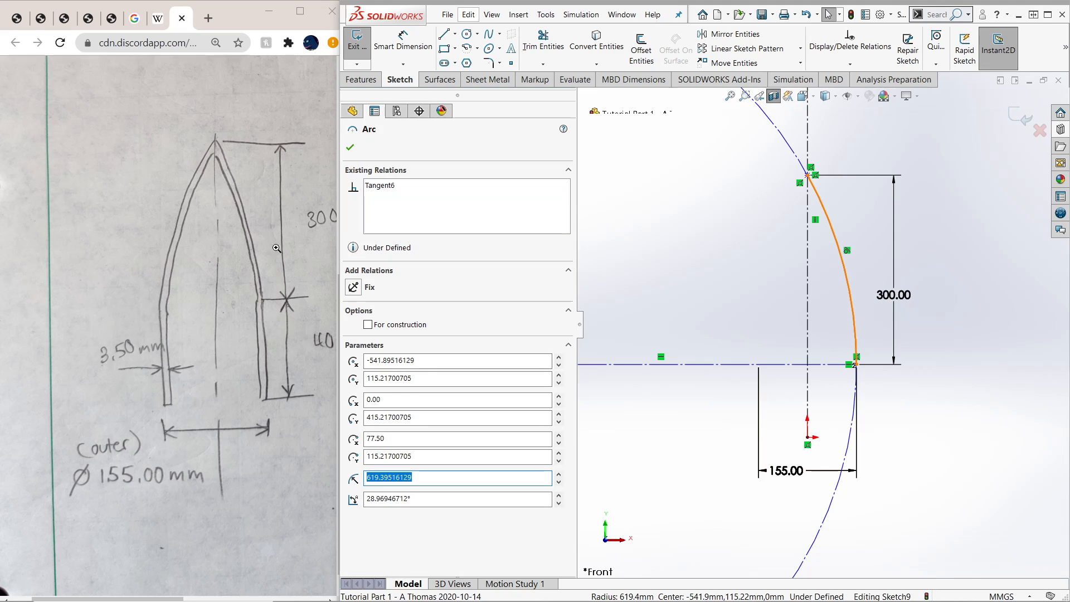
{"action": "left_click", "coordinate": [935, 424]}
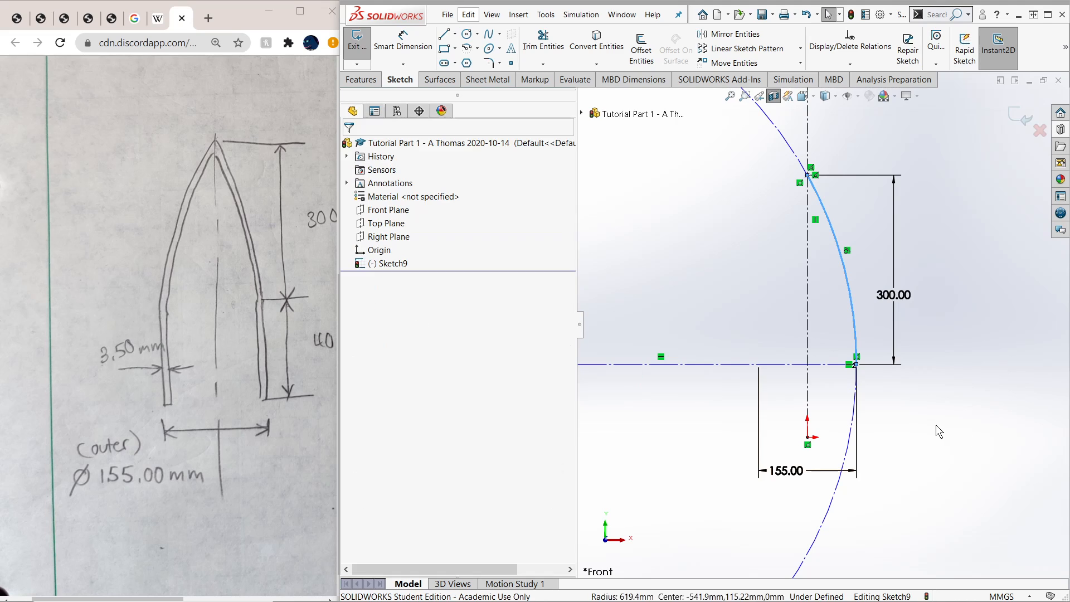
Draw a vertical line about 115 mm long straight down from the arc's lower end
{"action": "scroll", "coordinate": [866, 412], "scroll_direction": "down", "scroll_amount": 1}
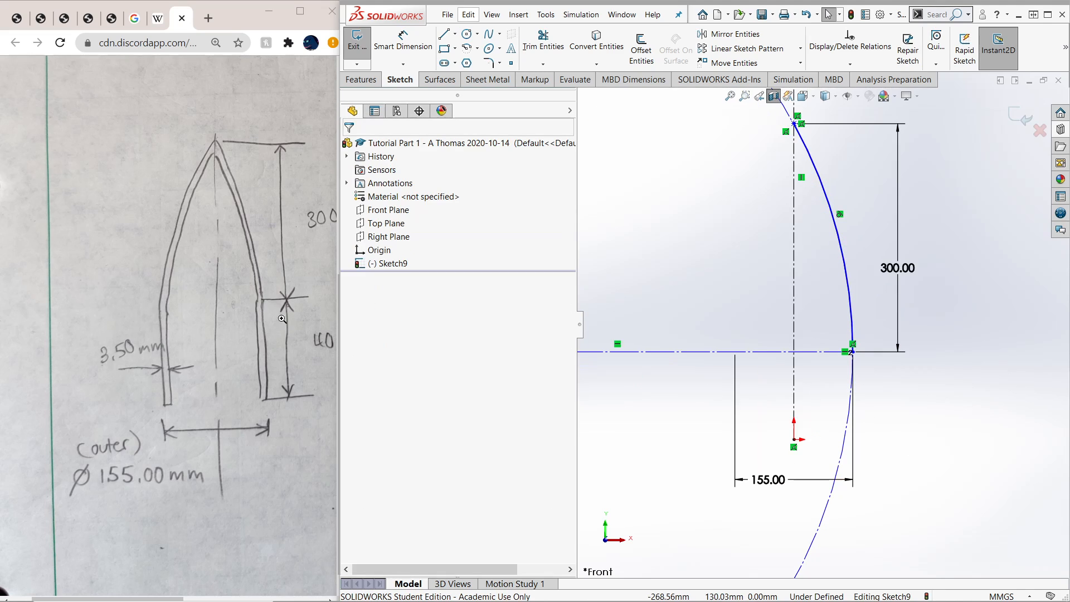
{"action": "left_click", "coordinate": [444, 34]}
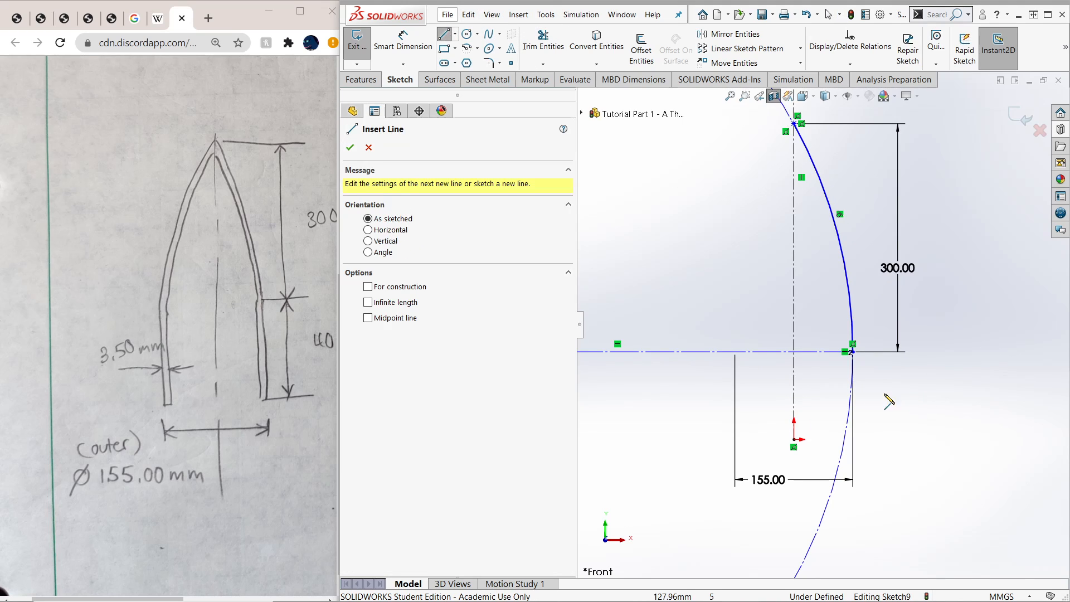
{"action": "left_click", "coordinate": [852, 352]}
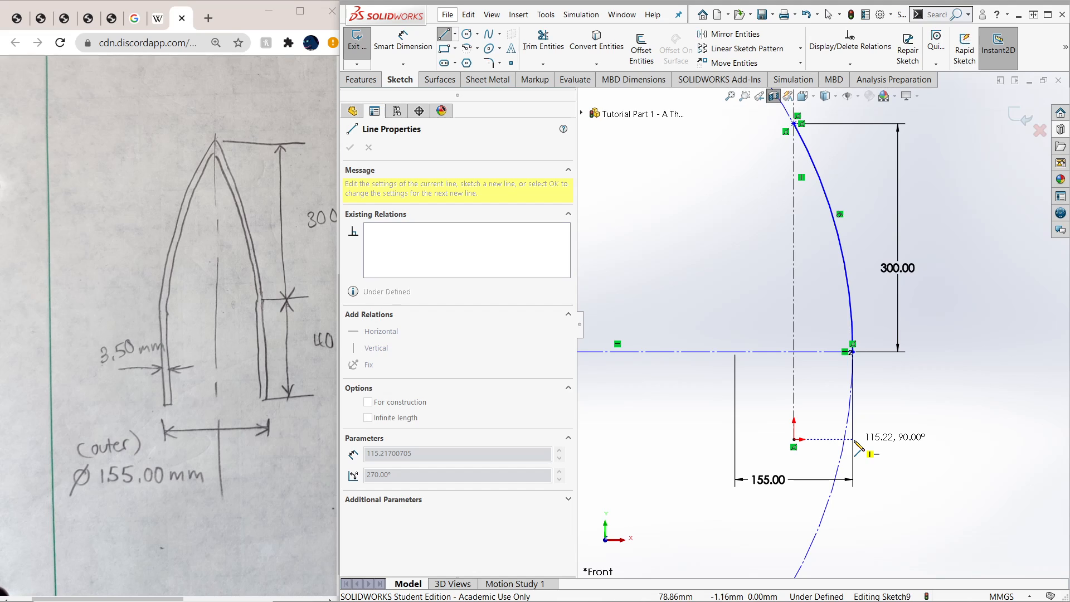
{"action": "left_click", "coordinate": [853, 439]}
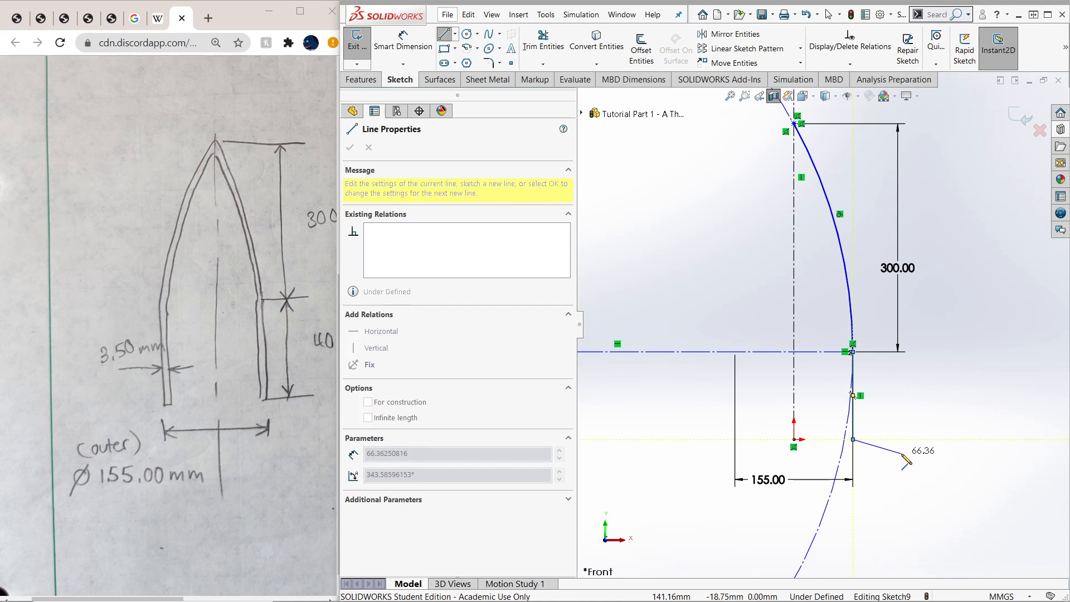
{"action": "key", "text": "Escape"}
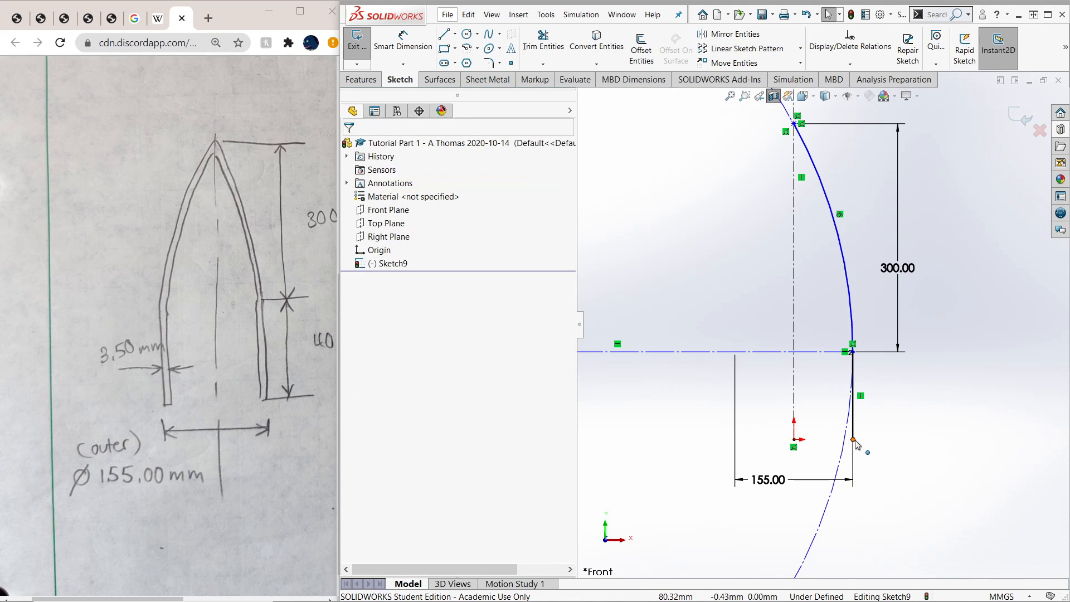
Add a Horizontal relation between the vertical line's lower endpoint and the origin
{"action": "left_click_drag", "start_coordinate": [853, 440], "coordinate": [892, 443]}
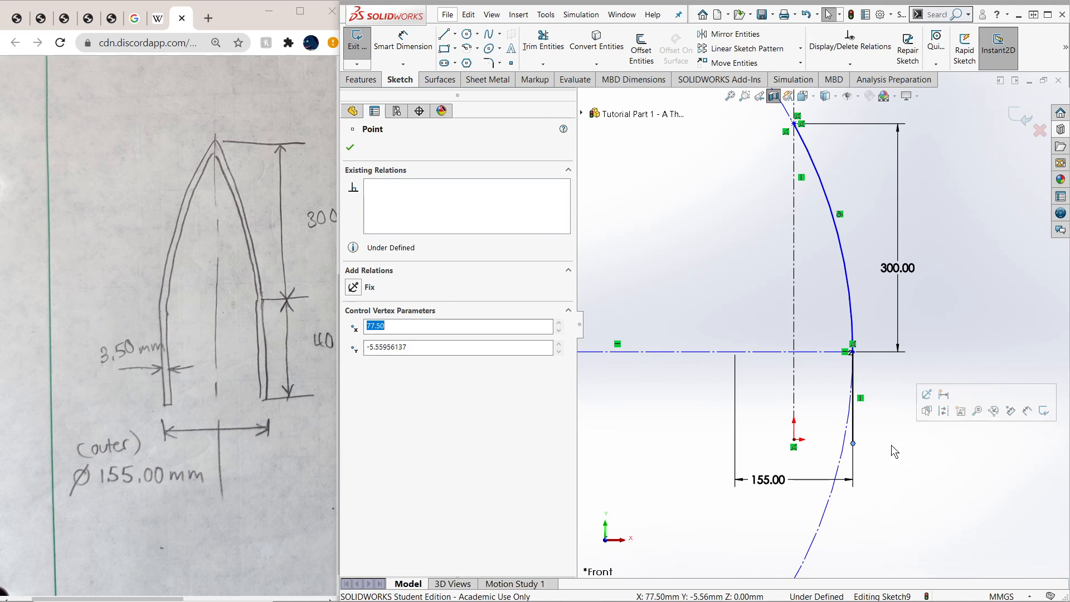
{"action": "left_click", "coordinate": [853, 443]}
{"action": "left_click", "coordinate": [794, 439], "text": "ctrl"}
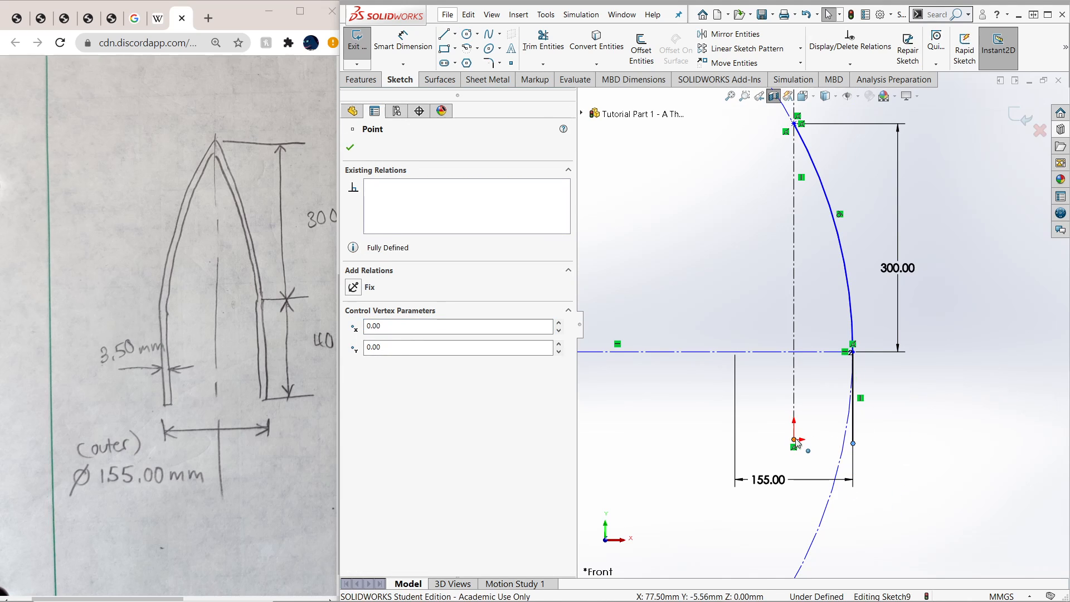
{"action": "left_click", "coordinate": [364, 344]}
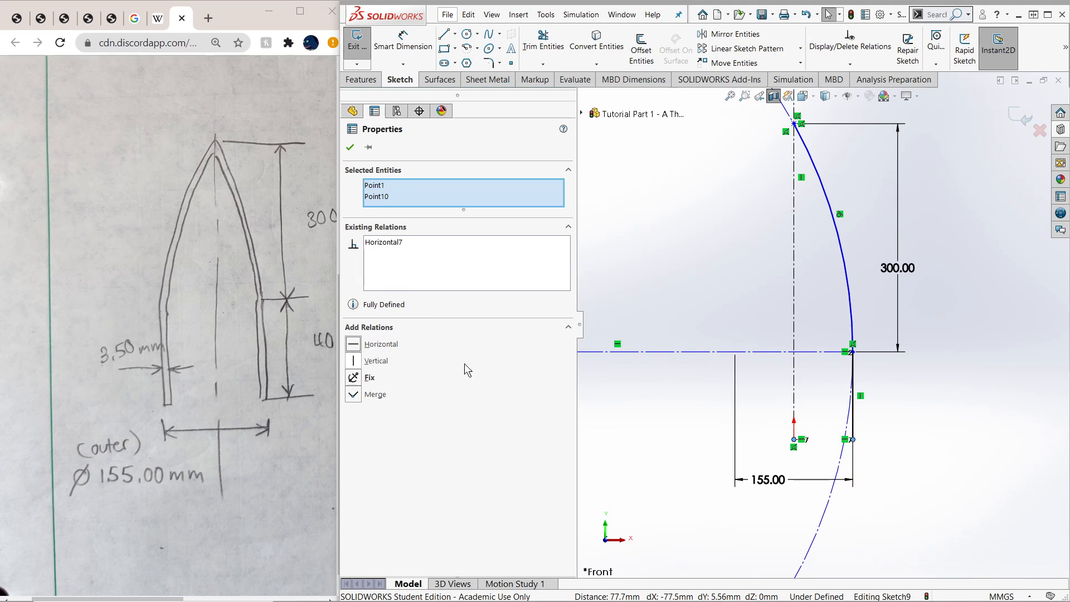
{"action": "left_click", "coordinate": [920, 409]}
Move the arc's lower endpoint upward until the vertical line below it is about 293 mm long
{"action": "left_click_drag", "start_coordinate": [853, 352], "coordinate": [857, 217]}
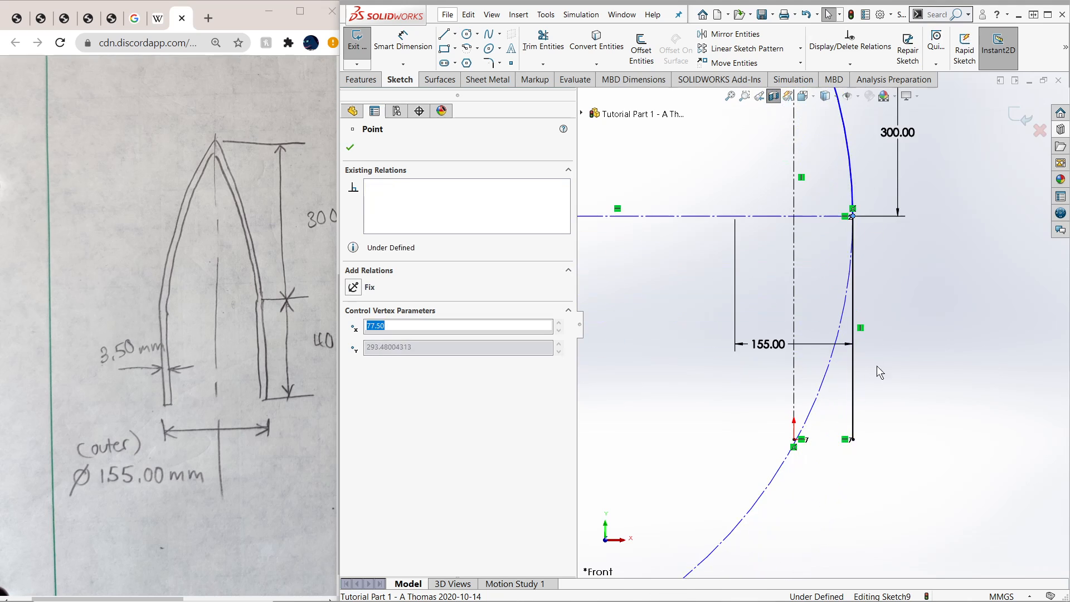
{"action": "scroll", "coordinate": [871, 355], "scroll_direction": "up", "scroll_amount": 6}
{"action": "left_click", "coordinate": [886, 379]}
{"action": "scroll", "coordinate": [854, 300], "scroll_direction": "down", "scroll_amount": 4}
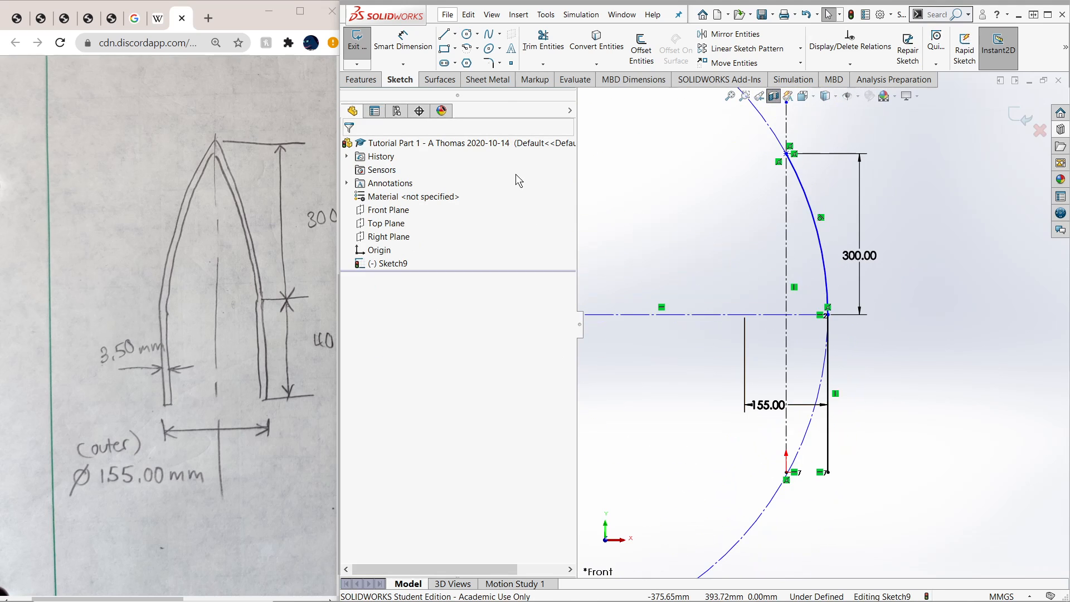
Dimension the vertical line's length as 40 mm and move its dimension closer to the profile, with the value above the dimension line
{"action": "left_click", "coordinate": [402, 44]}
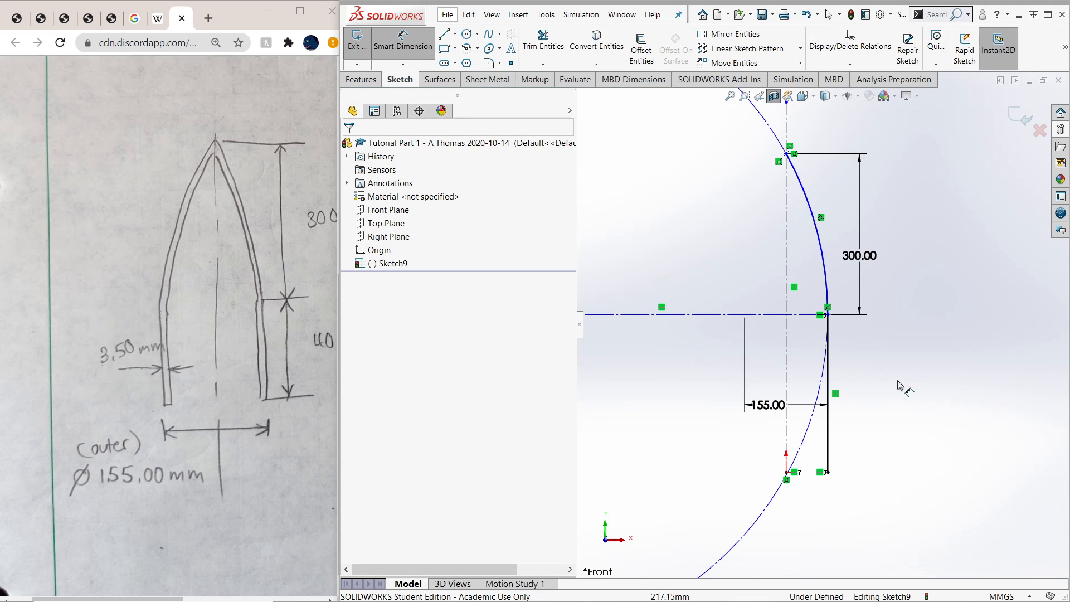
{"action": "left_click", "coordinate": [831, 382]}
{"action": "left_click", "coordinate": [946, 389]}
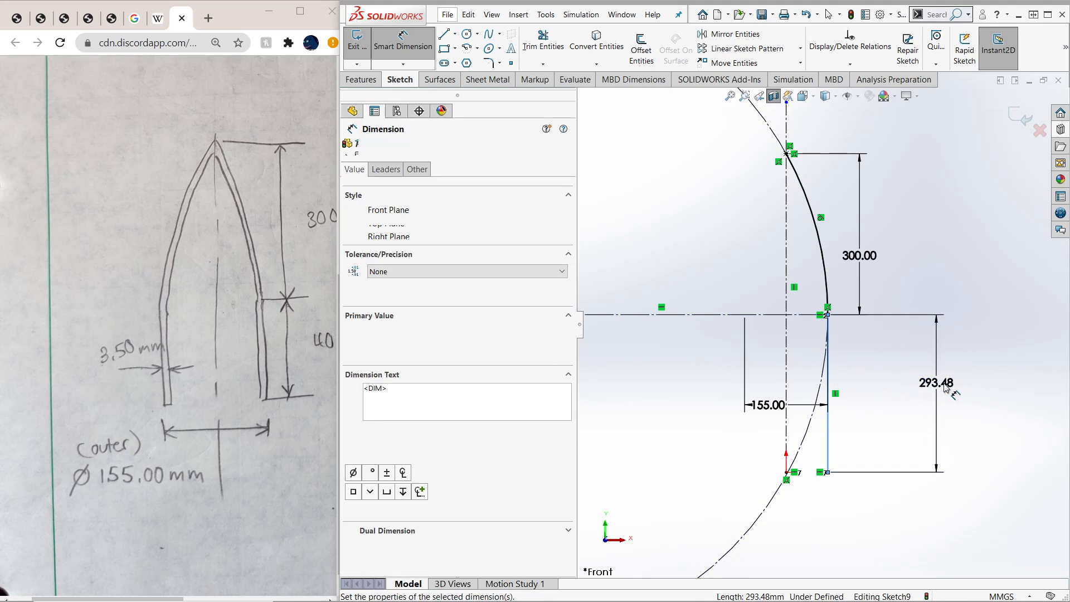
{"action": "type", "text": "40"}
{"action": "key", "text": "Return"}
{"action": "scroll", "coordinate": [808, 500], "scroll_direction": "down", "scroll_amount": 2}
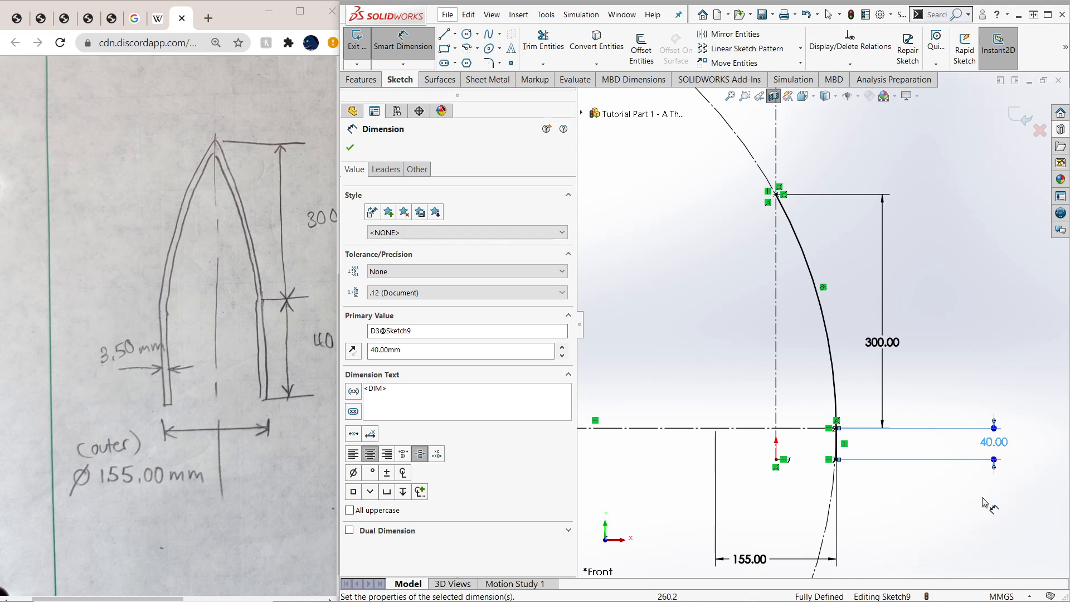
{"action": "key", "text": "Escape"}
{"action": "left_click_drag", "start_coordinate": [994, 442], "coordinate": [941, 397]}
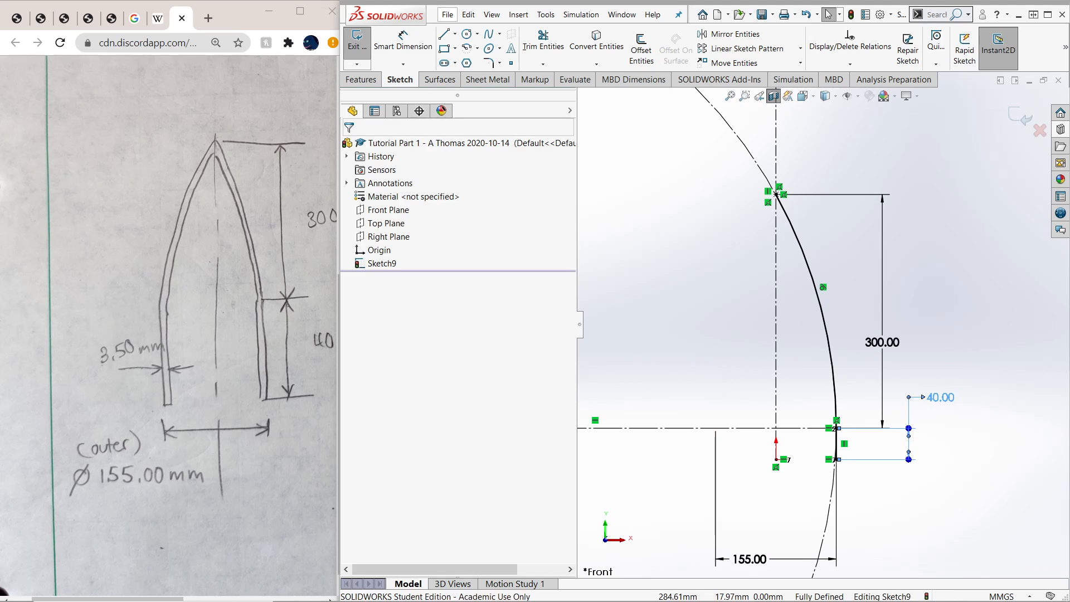
{"action": "left_click", "coordinate": [864, 517]}
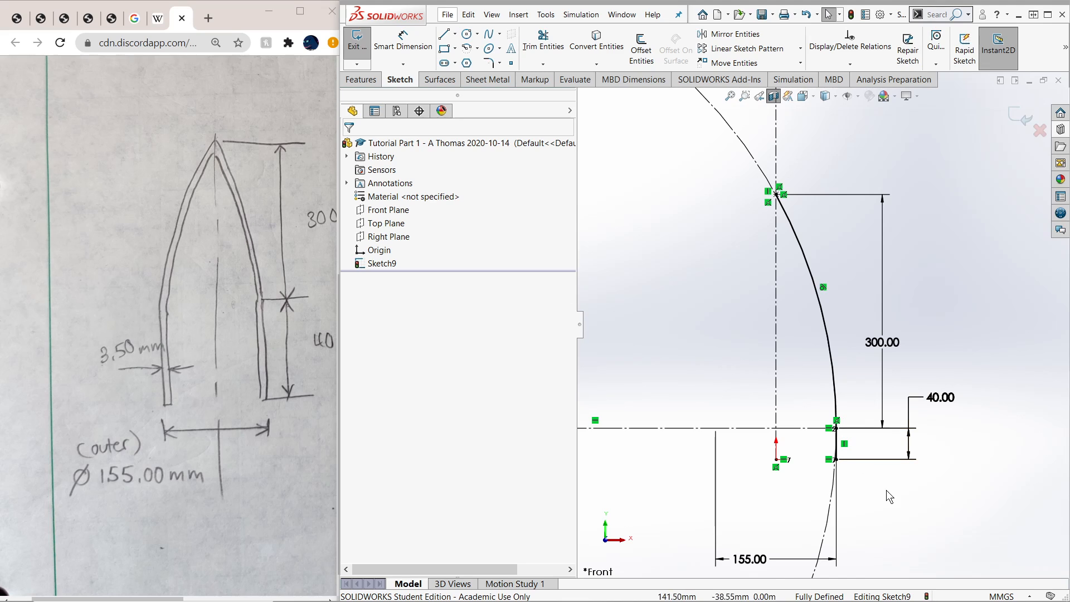
{"action": "left_click", "coordinate": [445, 36]}
{"action": "scroll", "coordinate": [836, 434], "scroll_direction": "down", "scroll_amount": 6}
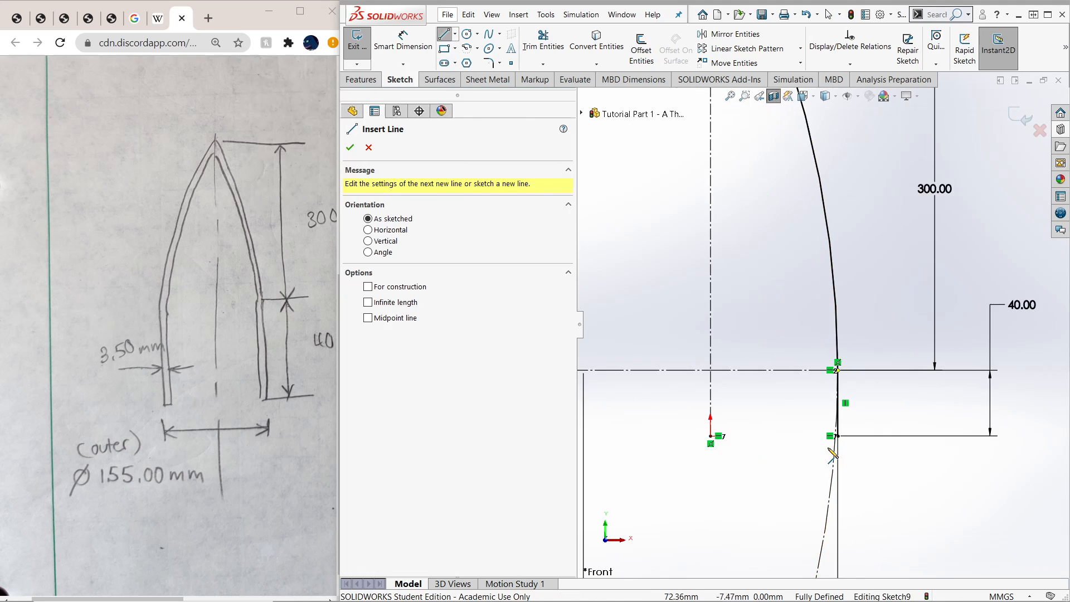
{"action": "left_click", "coordinate": [847, 391]}
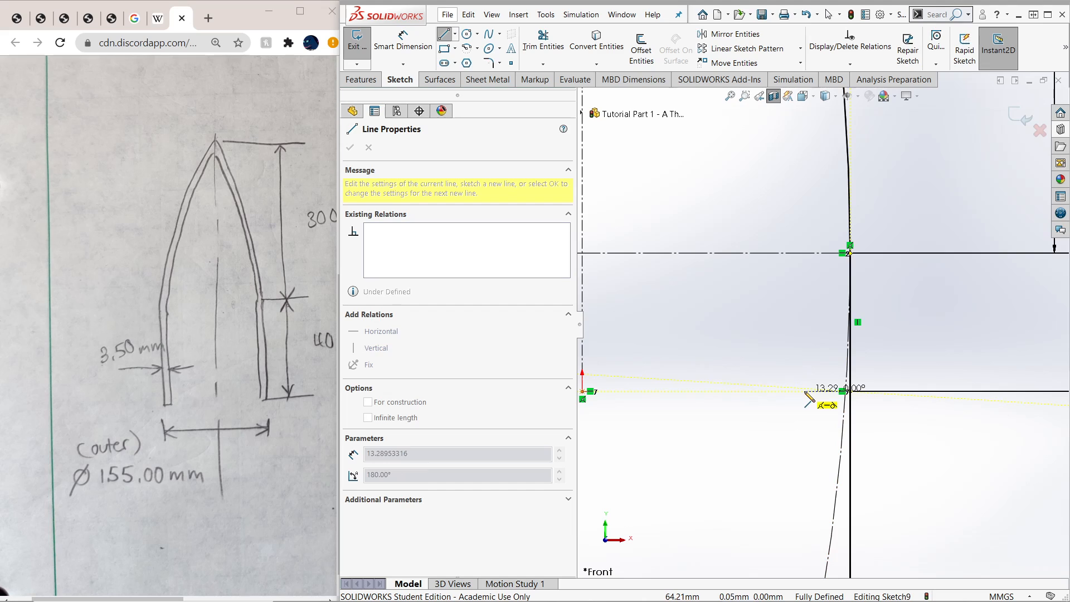
{"action": "scroll", "coordinate": [806, 392], "scroll_direction": "down", "scroll_amount": 2}
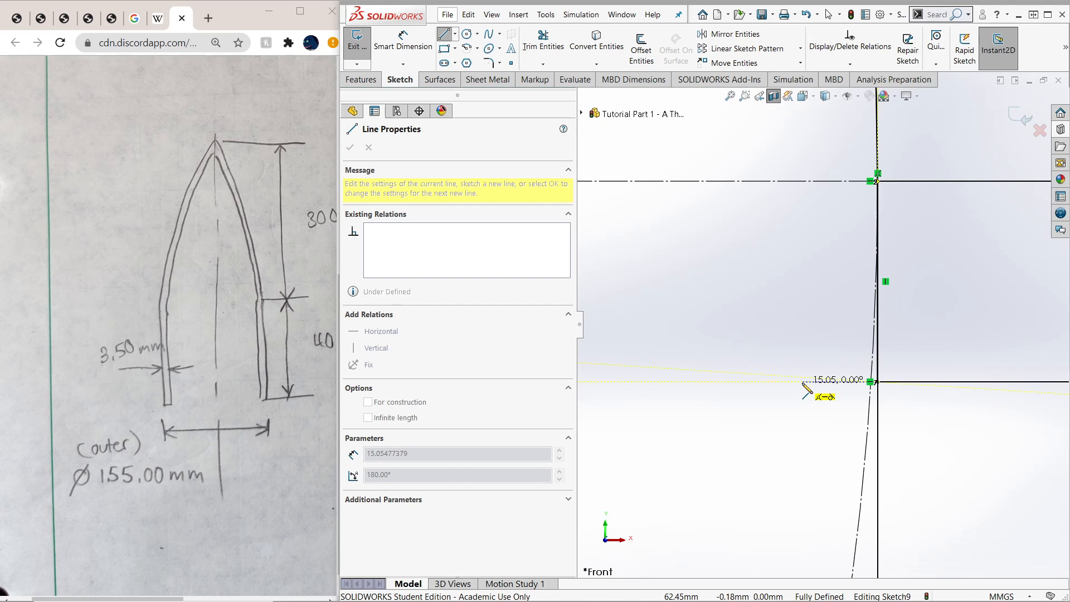
{"action": "key", "text": "Escape"}
Draw a horizontal line about 12 mm inward from the outer vertical line's lower end, and a 40 mm vertical line up to the horizontal centerline
{"action": "scroll", "coordinate": [825, 371], "scroll_direction": "down", "scroll_amount": 2}
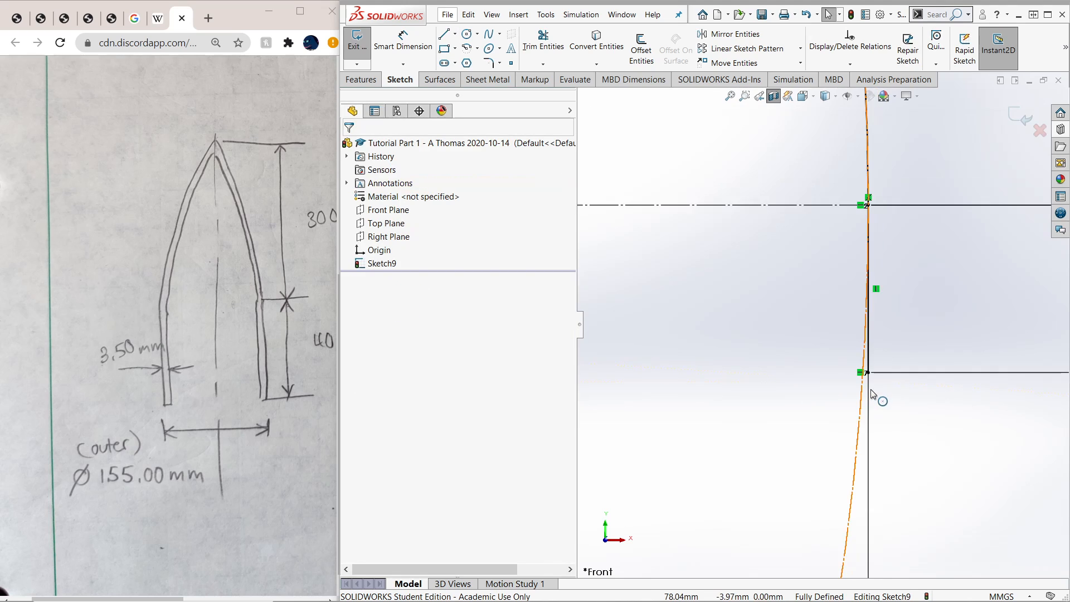
{"action": "scroll", "coordinate": [841, 318], "scroll_direction": "down", "scroll_amount": 3}
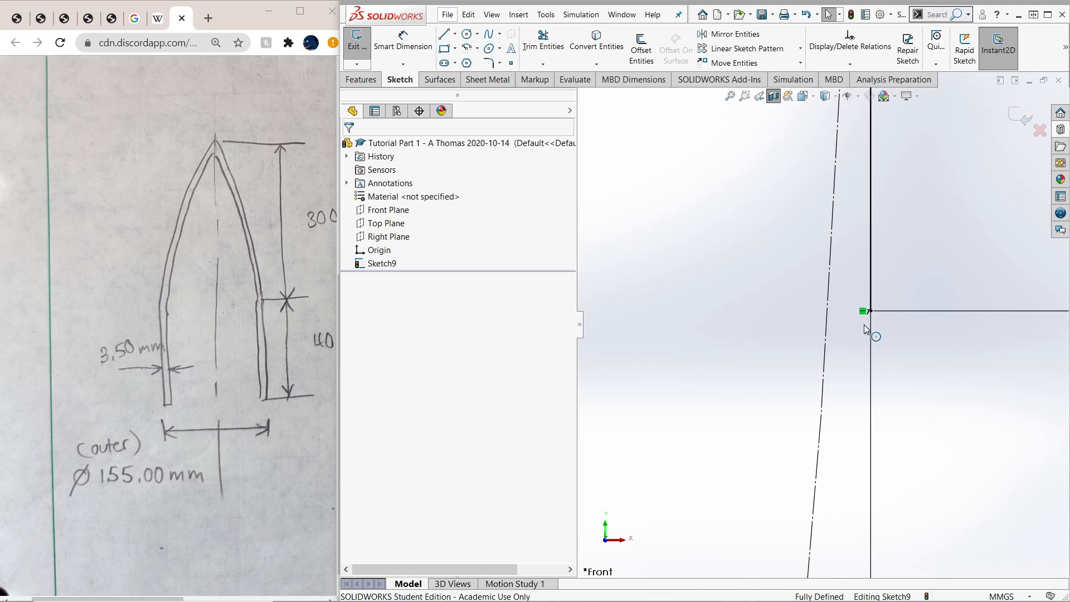
{"action": "left_click", "coordinate": [444, 34]}
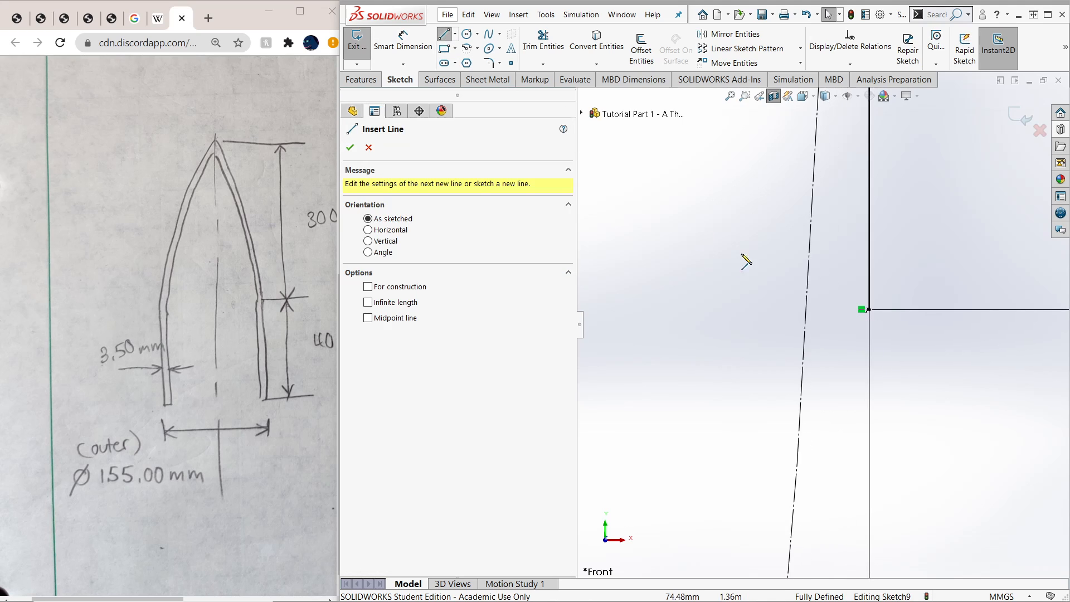
{"action": "left_click", "coordinate": [782, 310]}
{"action": "scroll", "coordinate": [776, 318], "scroll_direction": "up", "scroll_amount": 5}
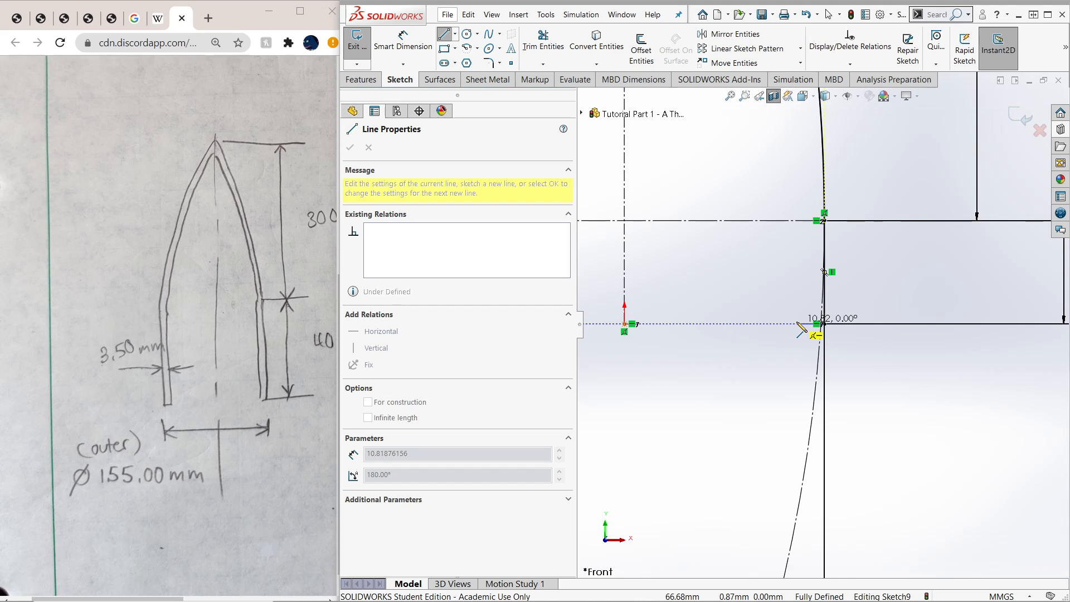
{"action": "left_click", "coordinate": [802, 325]}
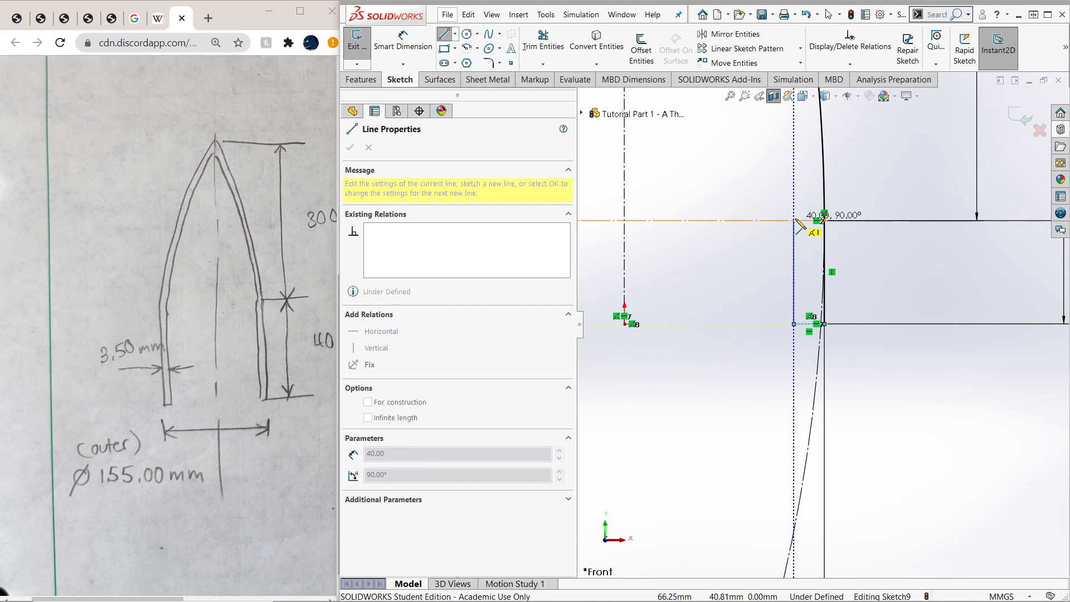
{"action": "left_click", "coordinate": [794, 221]}
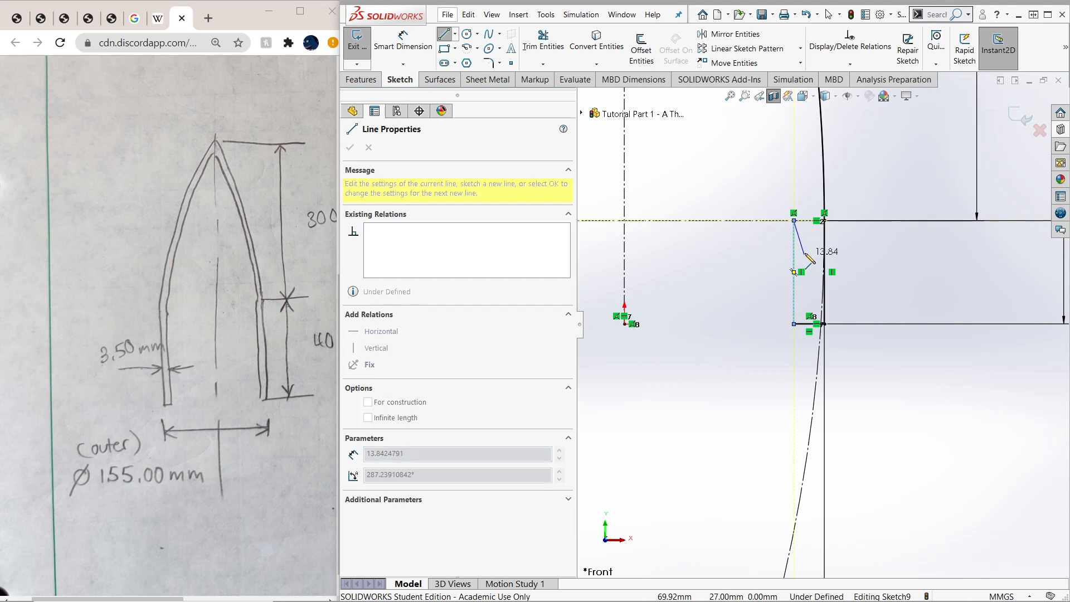
{"action": "key", "text": "Escape"}
Draw a circle of about 607.5 mm radius from the construction circle's center through the upper end of the inner vertical line
{"action": "scroll", "coordinate": [786, 259], "scroll_direction": "up", "scroll_amount": 5}
{"action": "scroll", "coordinate": [796, 156], "scroll_direction": "up", "scroll_amount": 1}
{"action": "scroll", "coordinate": [780, 191], "scroll_direction": "down", "scroll_amount": 2}
{"action": "scroll", "coordinate": [780, 191], "scroll_direction": "up", "scroll_amount": 2}
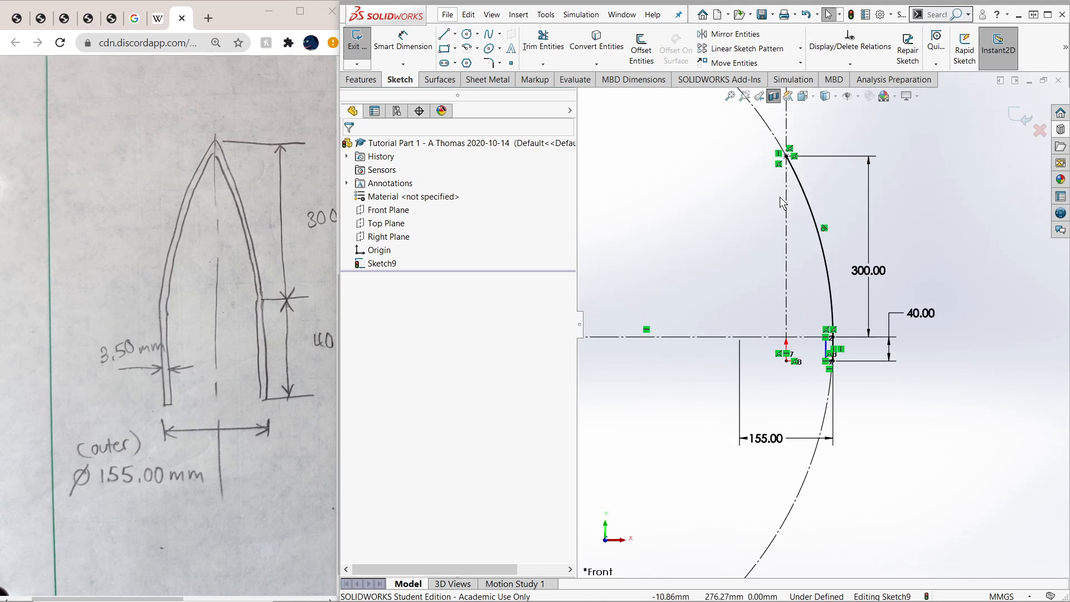
{"action": "scroll", "coordinate": [798, 297], "scroll_direction": "down", "scroll_amount": 2}
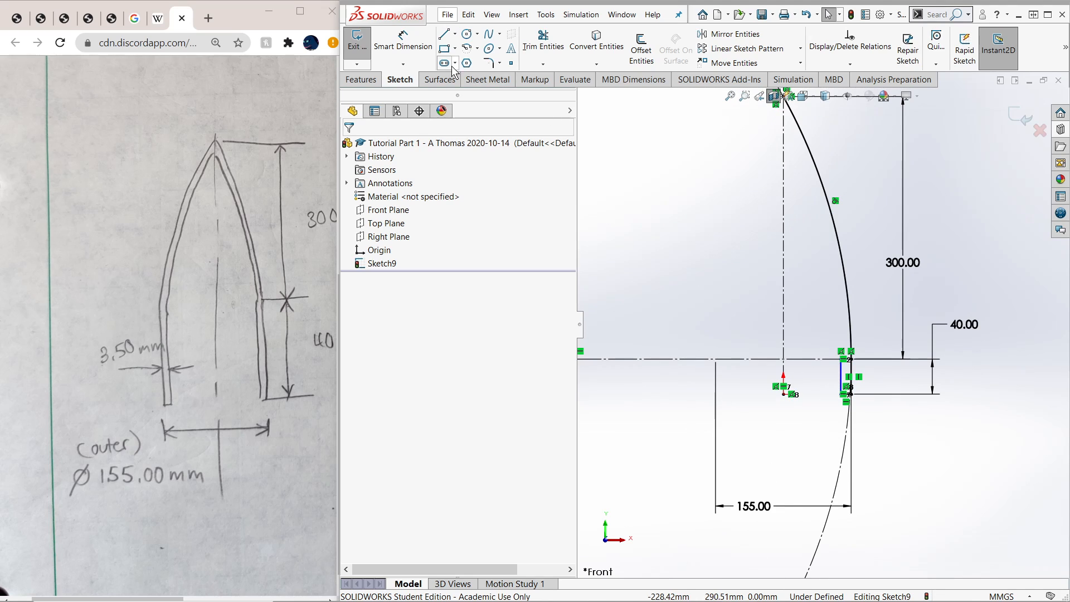
{"action": "left_click", "coordinate": [469, 34]}
{"action": "scroll", "coordinate": [669, 355], "scroll_direction": "up", "scroll_amount": 5}
{"action": "scroll", "coordinate": [666, 349], "scroll_direction": "up", "scroll_amount": 2}
{"action": "scroll", "coordinate": [666, 349], "scroll_direction": "down", "scroll_amount": 1}
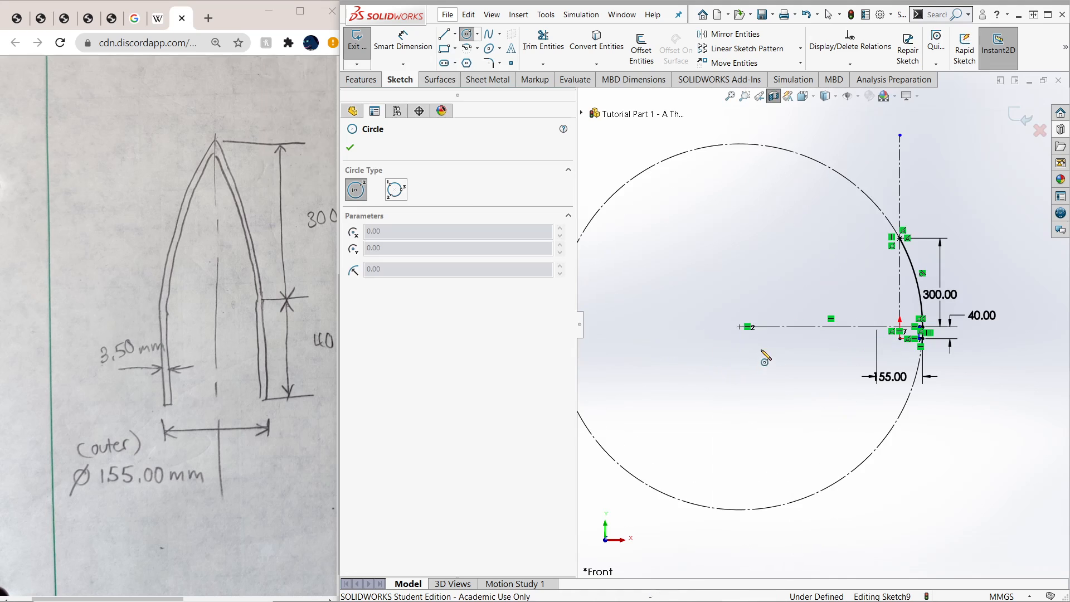
{"action": "left_click", "coordinate": [746, 327]}
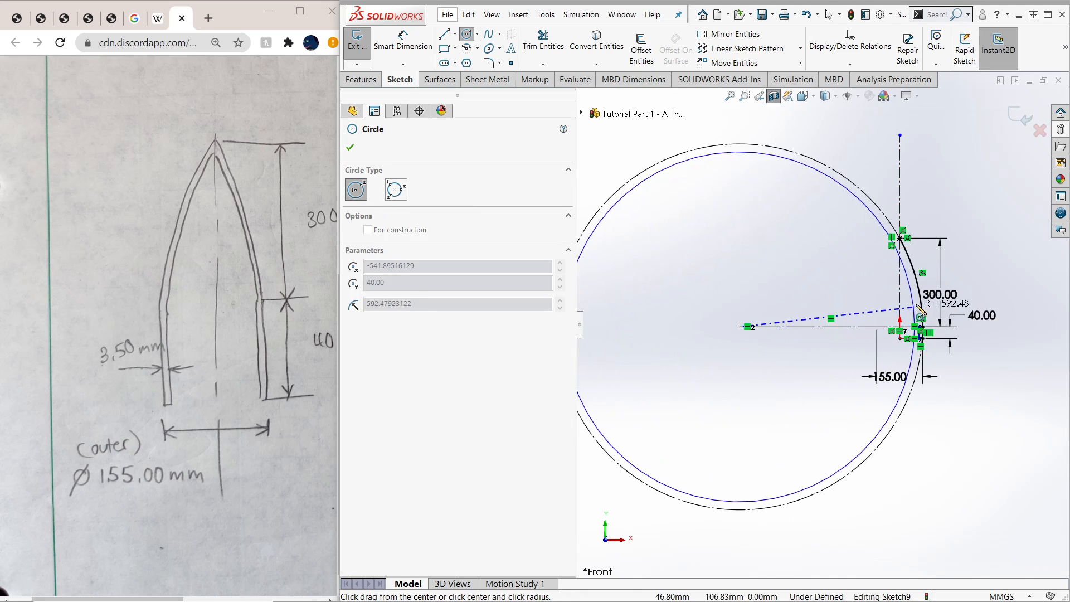
{"action": "scroll", "coordinate": [911, 301], "scroll_direction": "down", "scroll_amount": 4}
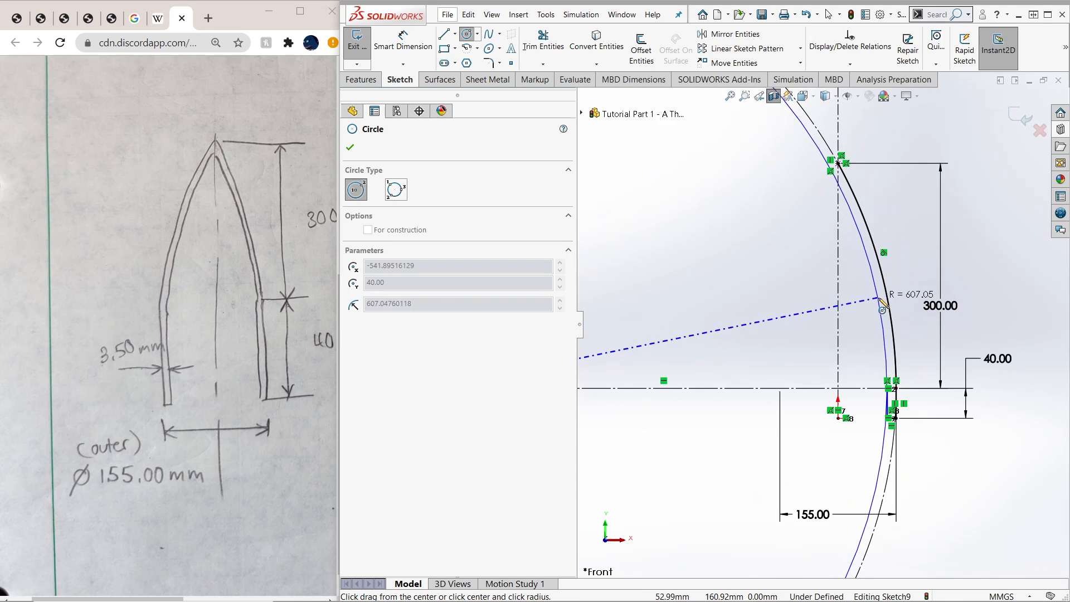
{"action": "scroll", "coordinate": [883, 365], "scroll_direction": "down", "scroll_amount": 2}
{"action": "scroll", "coordinate": [877, 366], "scroll_direction": "down", "scroll_amount": 5}
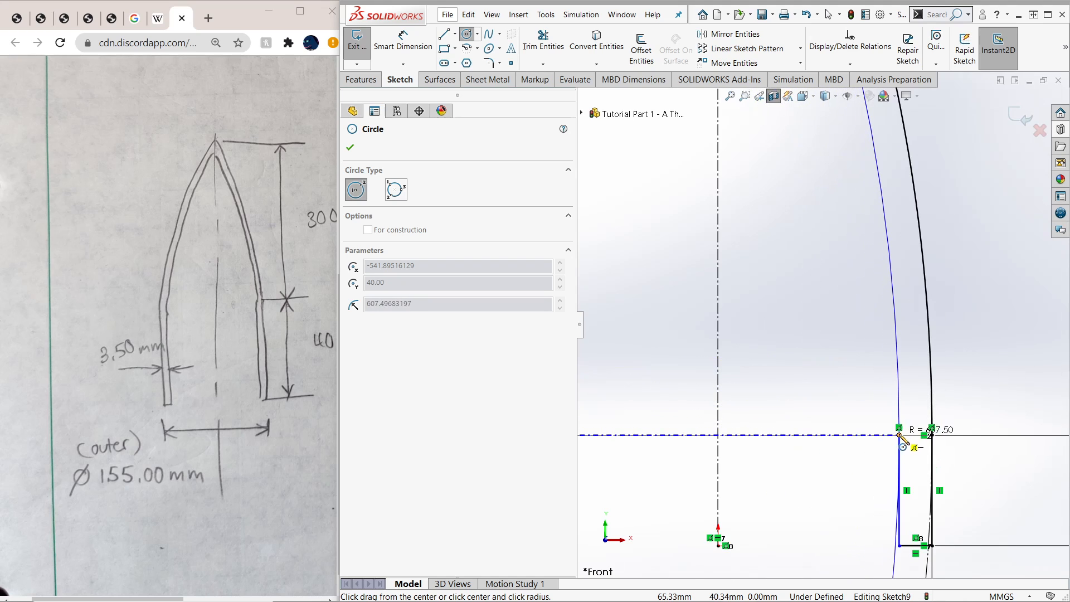
{"action": "left_click", "coordinate": [899, 435]}
{"action": "scroll", "coordinate": [767, 325], "scroll_direction": "up", "scroll_amount": 5}
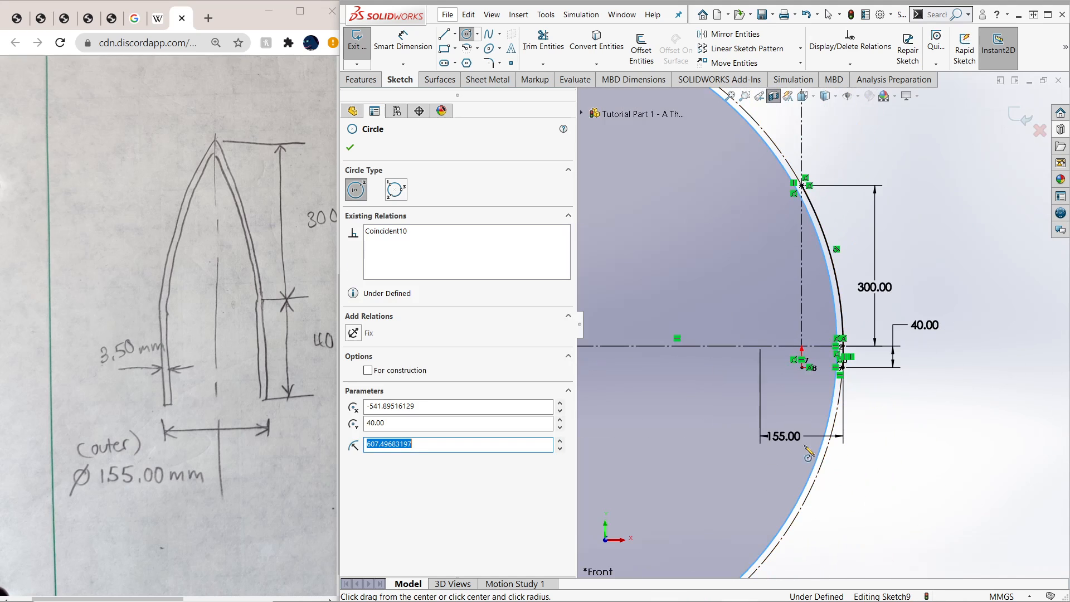
{"action": "key", "text": "Escape"}
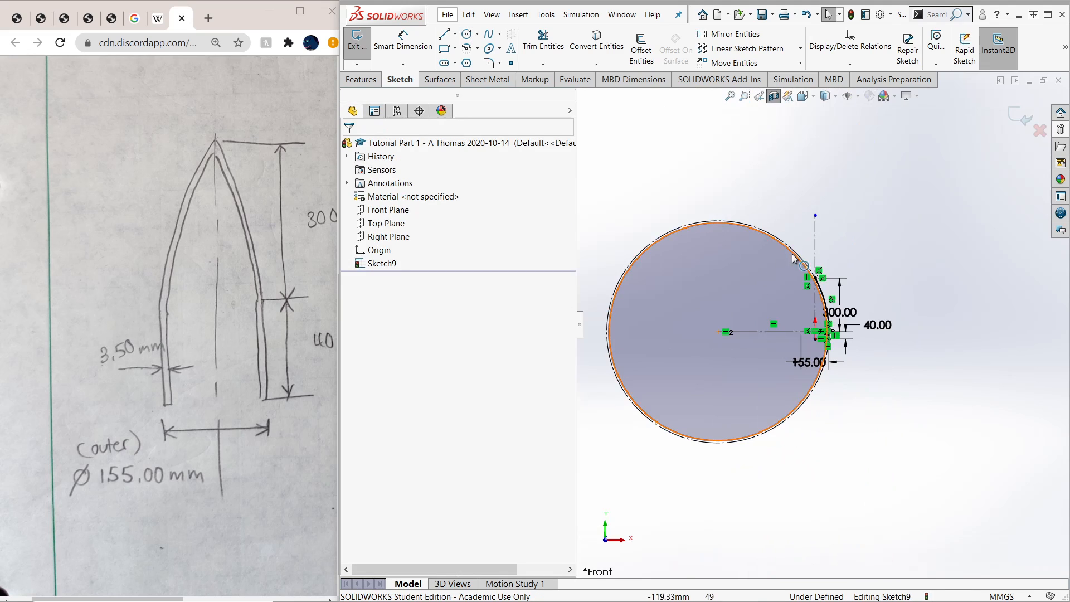
Power-trim the inner circle, leaving only the arc between the vertical centerline and the inner vertical line's upper end
{"action": "scroll", "coordinate": [785, 271], "scroll_direction": "down", "scroll_amount": 1}
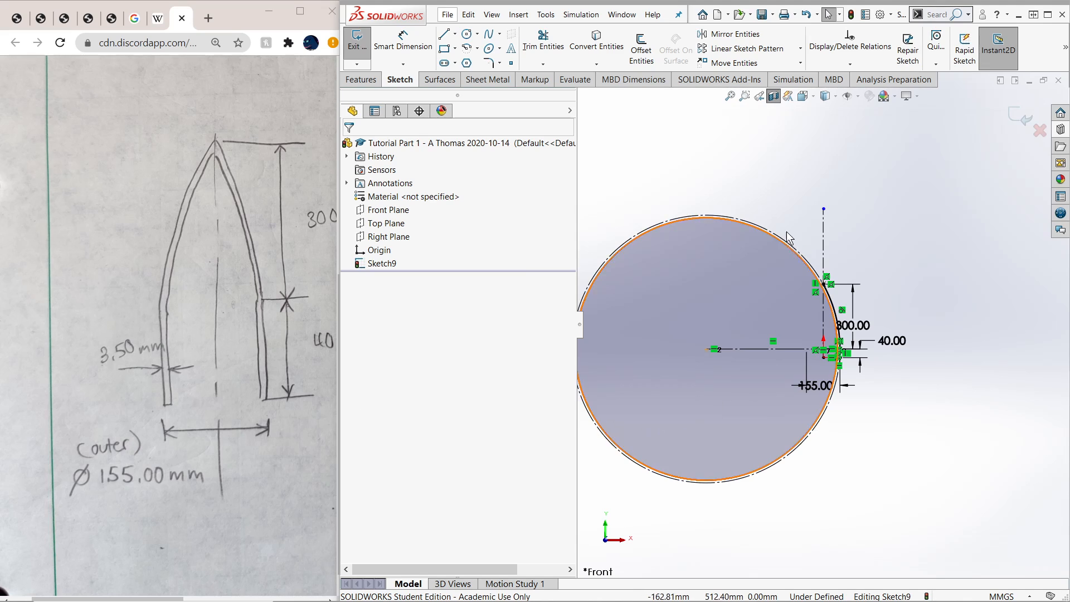
{"action": "scroll", "coordinate": [786, 235], "scroll_direction": "down", "scroll_amount": 1}
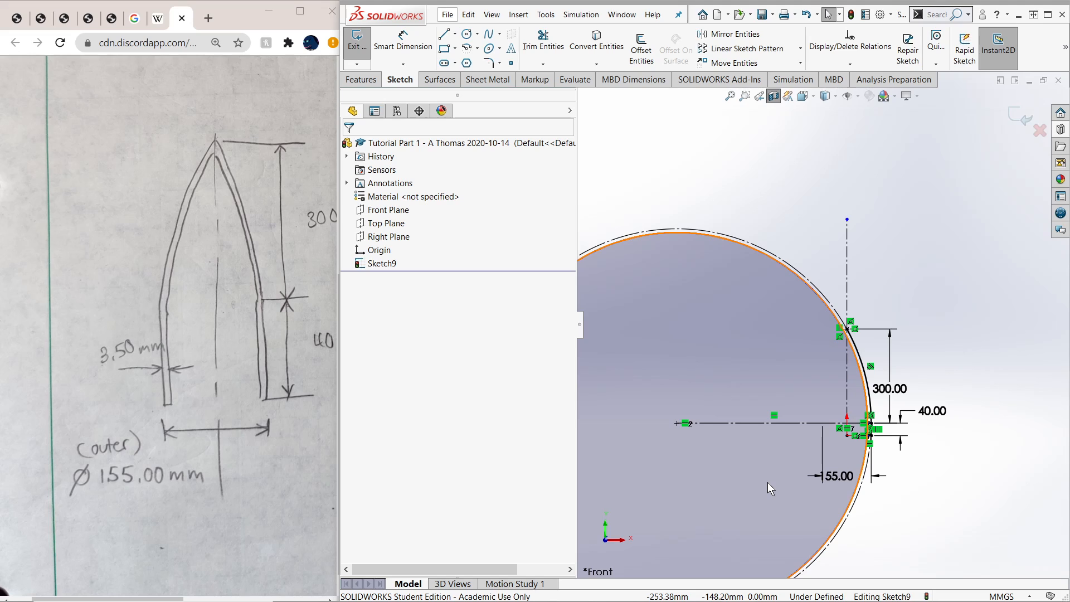
{"action": "left_click", "coordinate": [807, 493]}
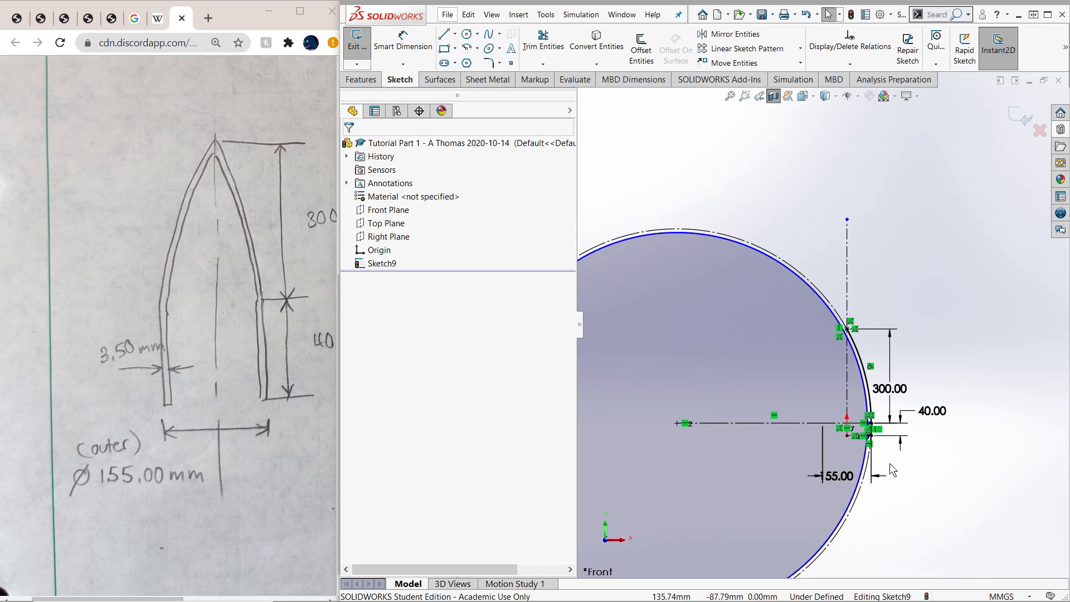
{"action": "scroll", "coordinate": [847, 463], "scroll_direction": "down", "scroll_amount": 4}
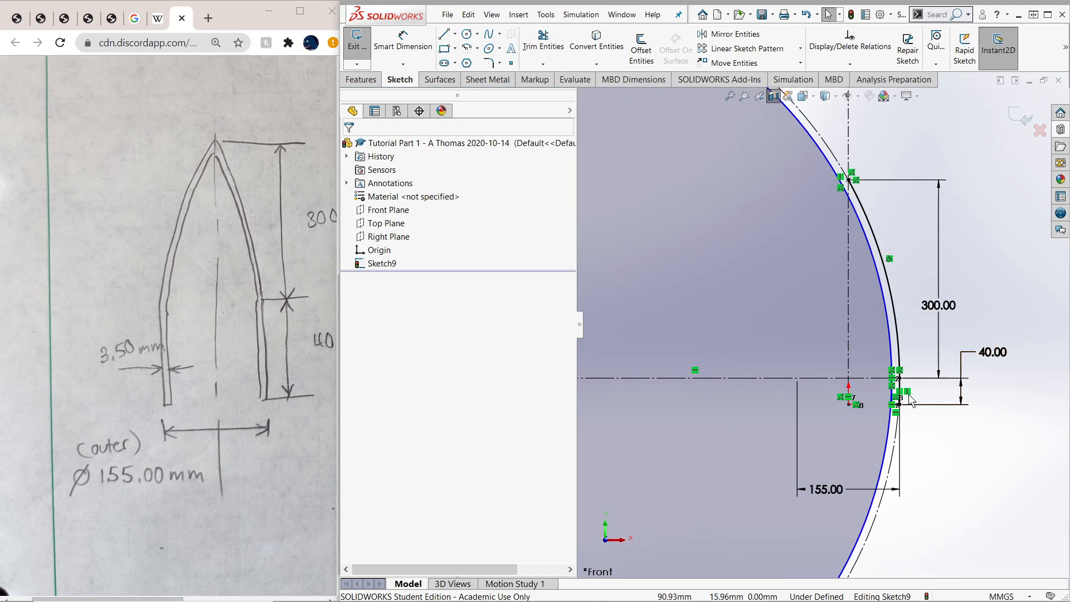
{"action": "scroll", "coordinate": [918, 424], "scroll_direction": "down", "scroll_amount": 3}
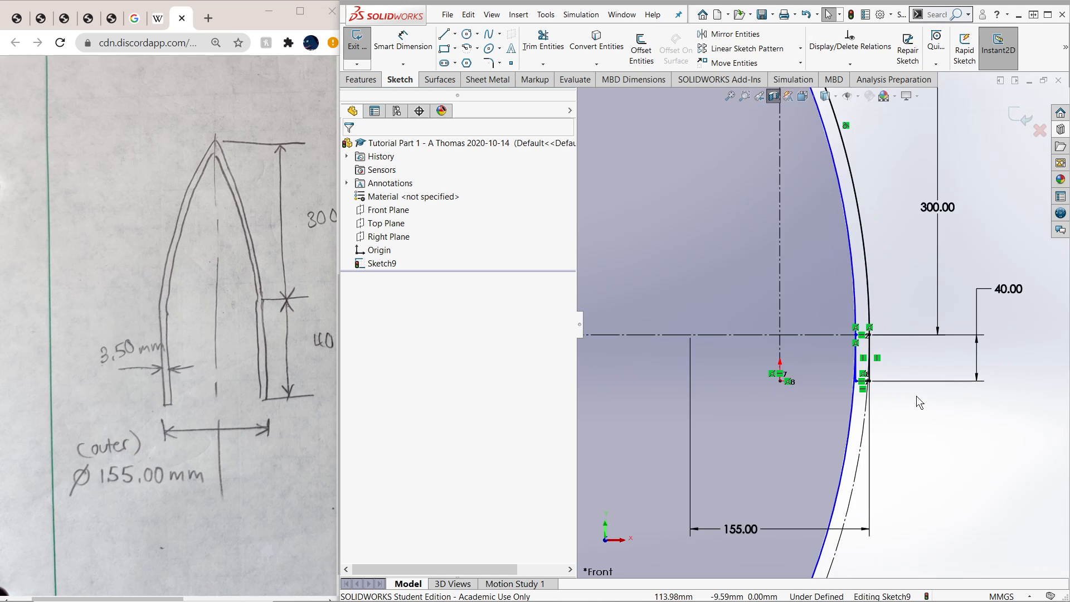
{"action": "left_click", "coordinate": [542, 39]}
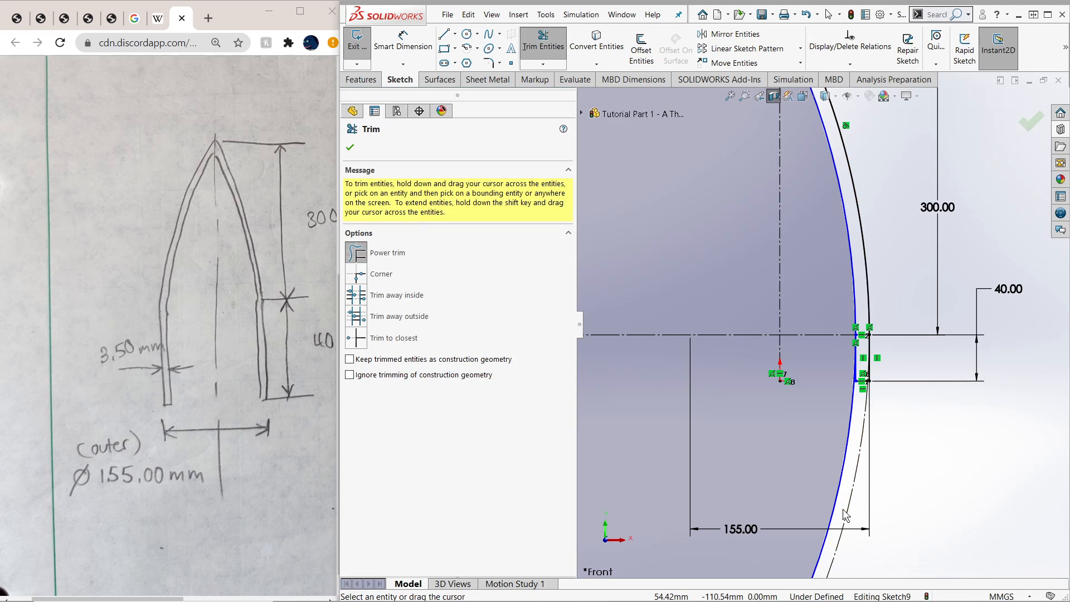
{"action": "scroll", "coordinate": [842, 510], "scroll_direction": "up", "scroll_amount": 5}
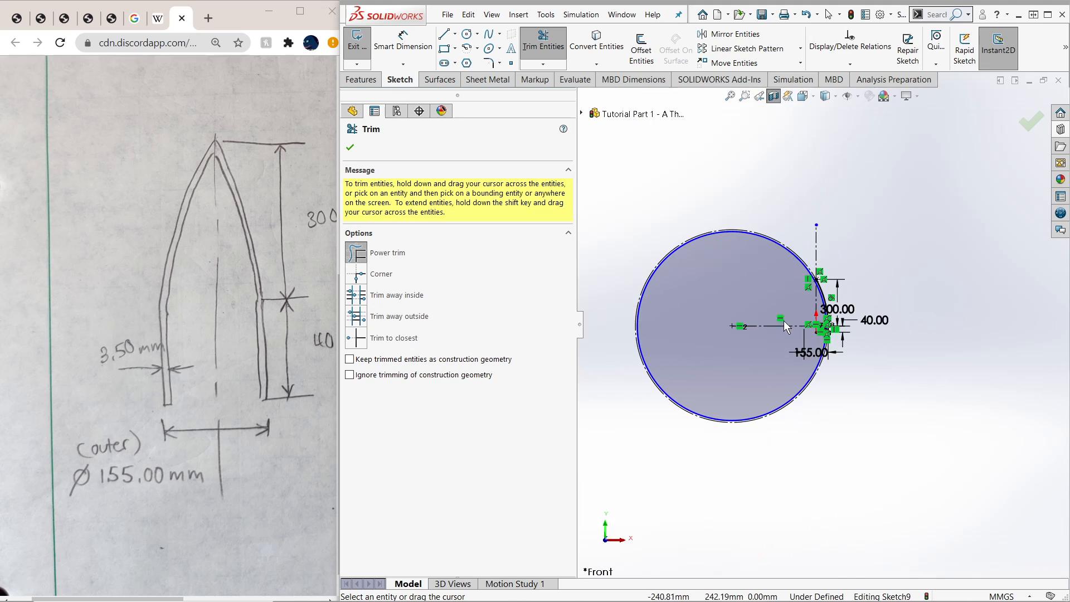
{"action": "scroll", "coordinate": [782, 321], "scroll_direction": "down", "scroll_amount": 6}
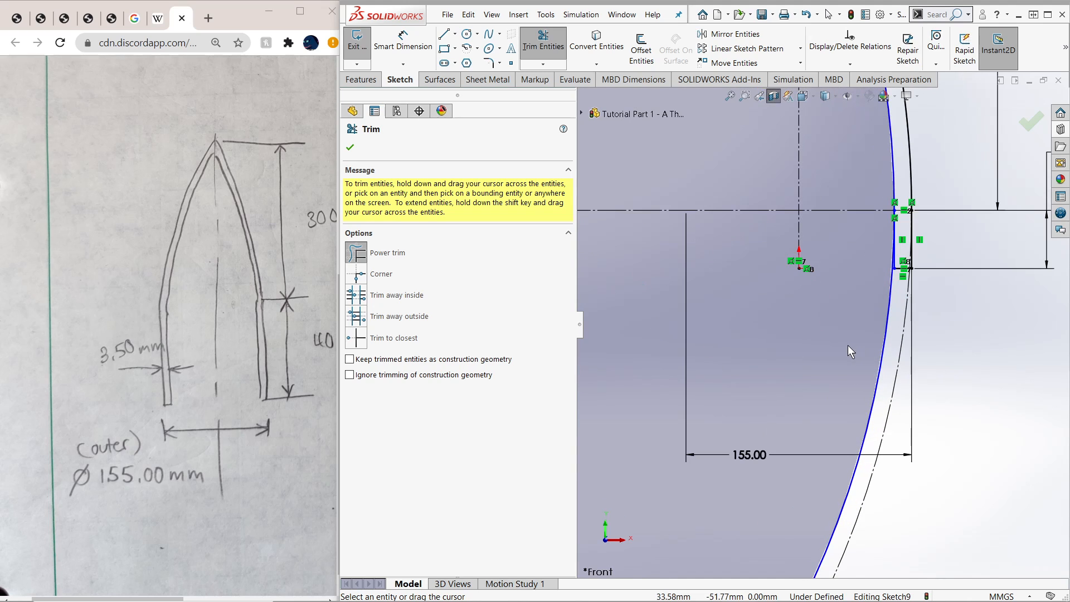
{"action": "scroll", "coordinate": [848, 354], "scroll_direction": "up", "scroll_amount": 3}
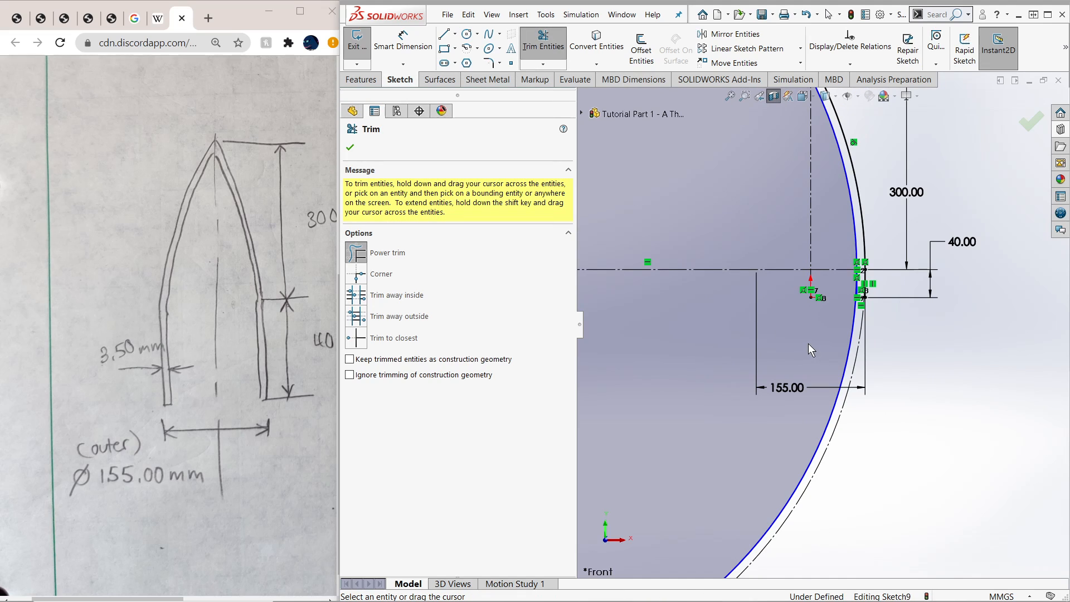
{"action": "left_click_drag", "start_coordinate": [829, 362], "coordinate": [845, 377]}
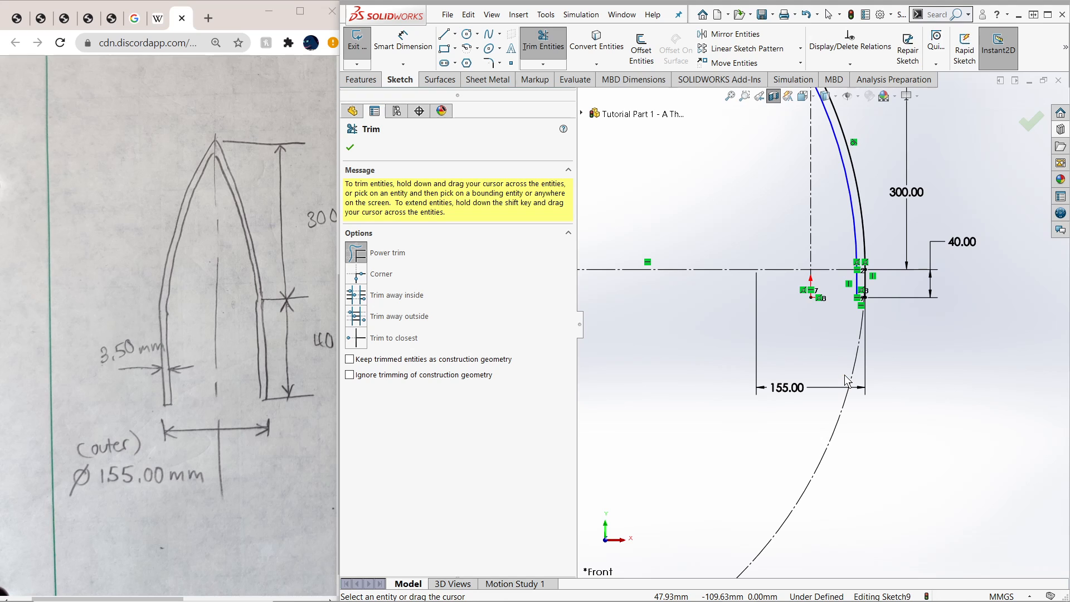
Close the wall profile at the tip with a short vertical line from the outer arc's upper end to the inner arc's upper end
{"action": "scroll", "coordinate": [844, 375], "scroll_direction": "up", "scroll_amount": 5}
{"action": "scroll", "coordinate": [820, 361], "scroll_direction": "down", "scroll_amount": 5}
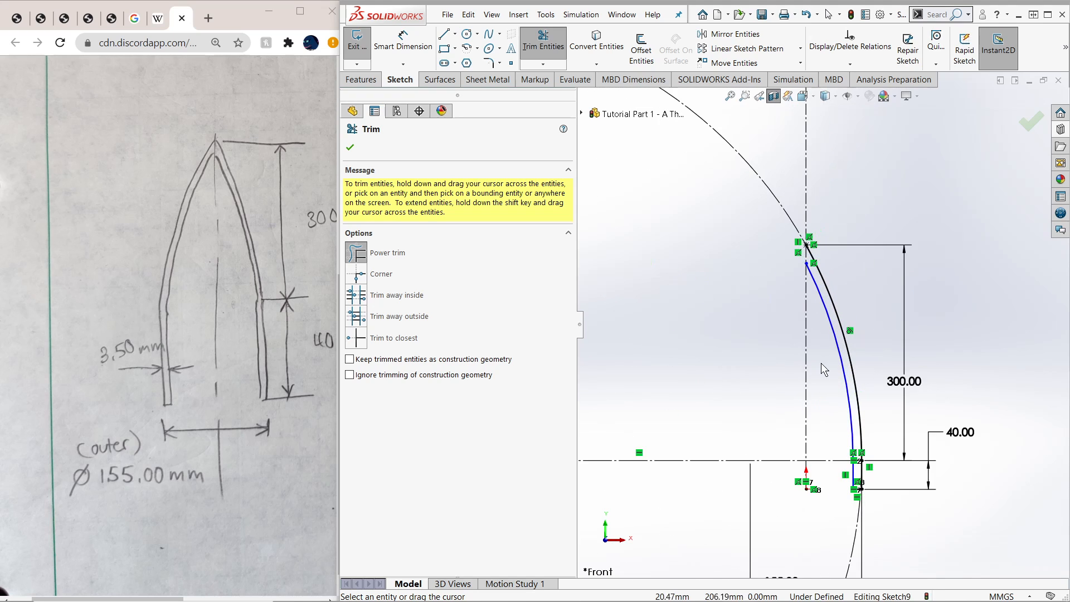
{"action": "scroll", "coordinate": [836, 453], "scroll_direction": "down", "scroll_amount": 5}
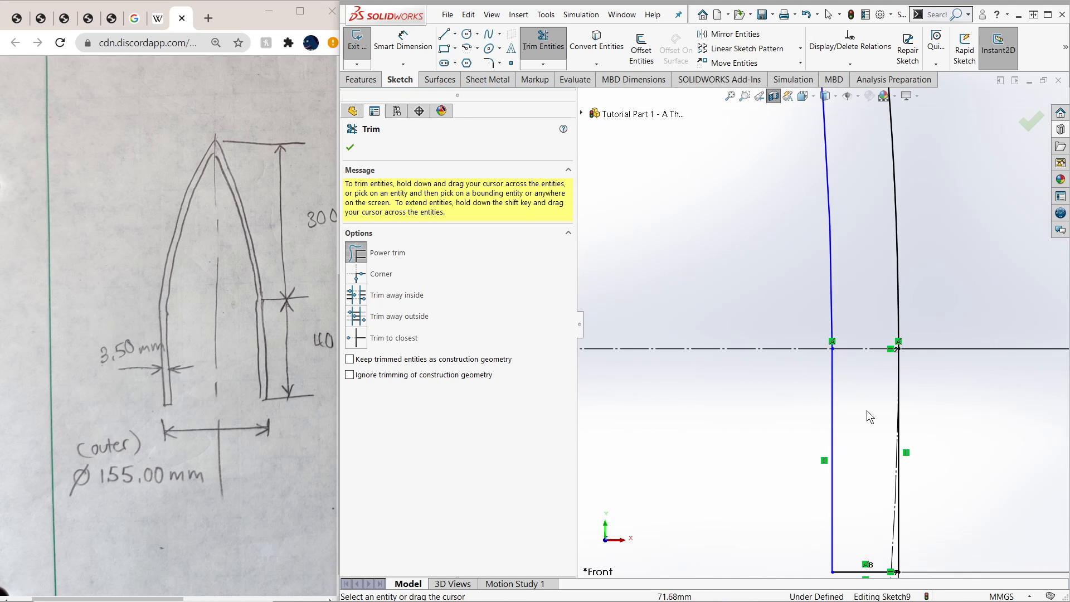
{"action": "scroll", "coordinate": [860, 500], "scroll_direction": "down", "scroll_amount": 3}
{"action": "scroll", "coordinate": [816, 485], "scroll_direction": "up", "scroll_amount": 4}
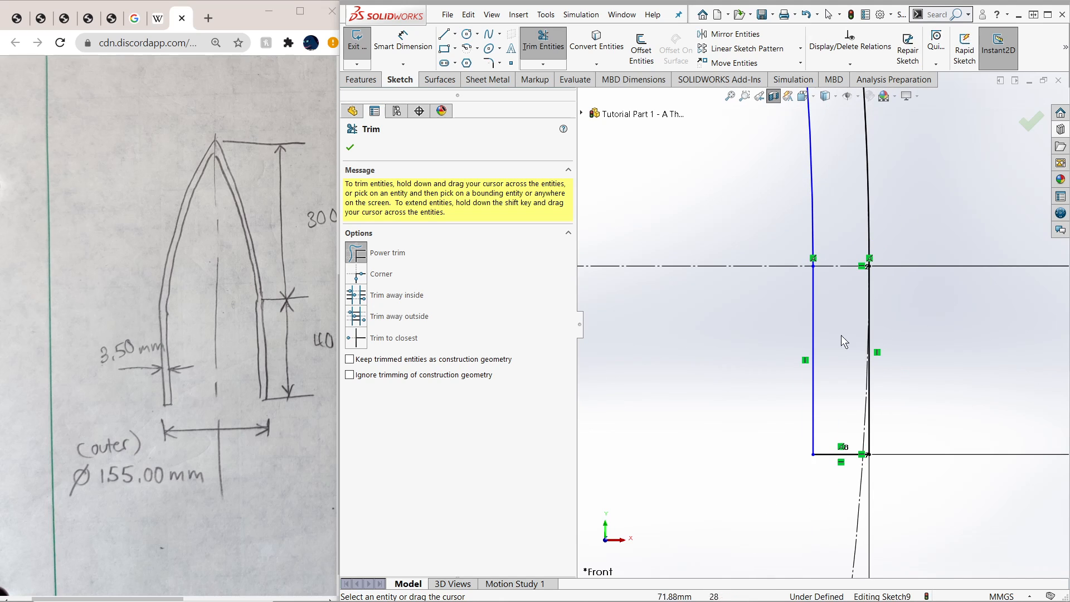
{"action": "scroll", "coordinate": [831, 458], "scroll_direction": "up", "scroll_amount": 6}
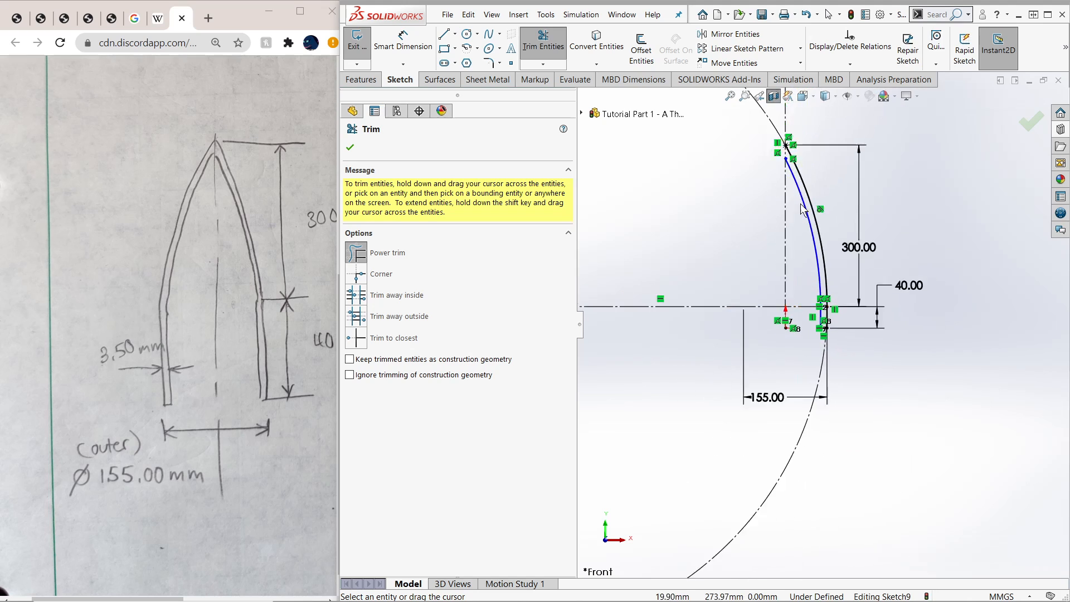
{"action": "scroll", "coordinate": [801, 220], "scroll_direction": "down", "scroll_amount": 3}
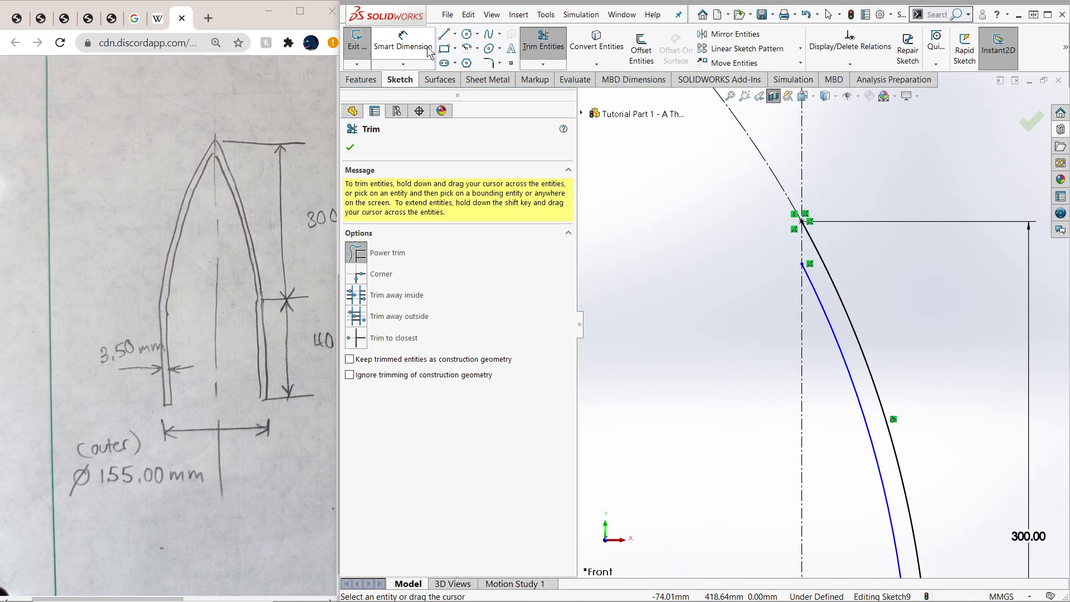
{"action": "left_click", "coordinate": [443, 35]}
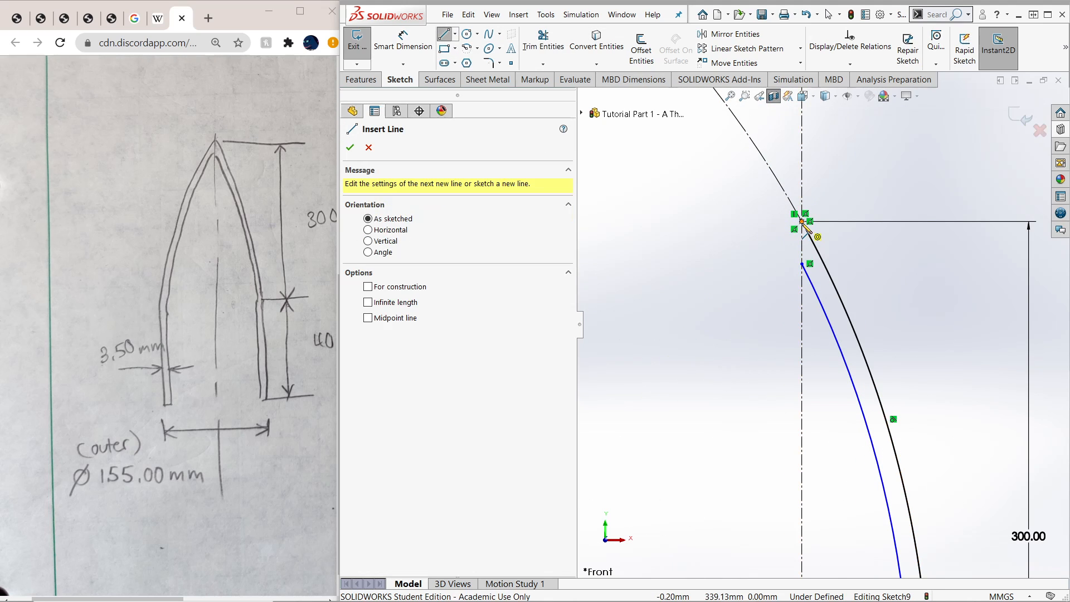
{"action": "scroll", "coordinate": [819, 329], "scroll_direction": "up", "scroll_amount": 4}
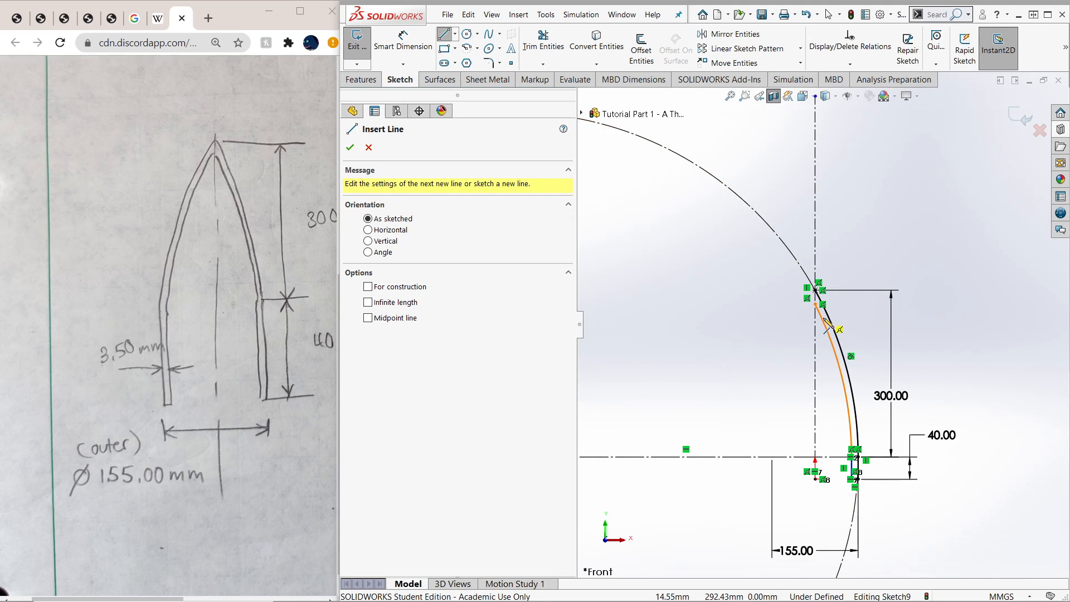
{"action": "scroll", "coordinate": [861, 473], "scroll_direction": "down", "scroll_amount": 2}
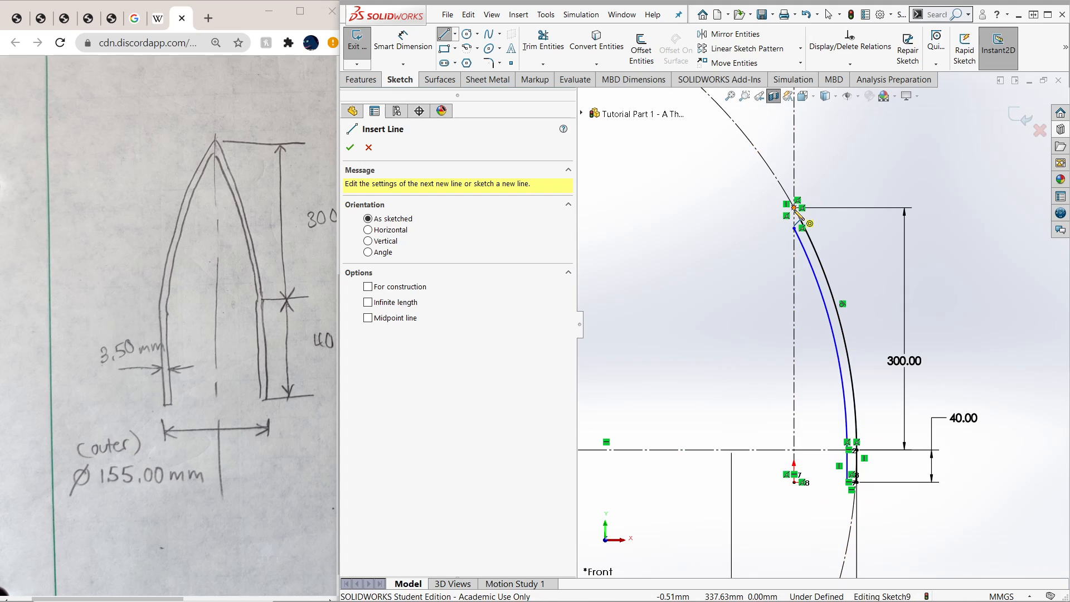
{"action": "left_click", "coordinate": [795, 208]}
{"action": "left_click", "coordinate": [795, 228]}
{"action": "key", "text": "Escape"}
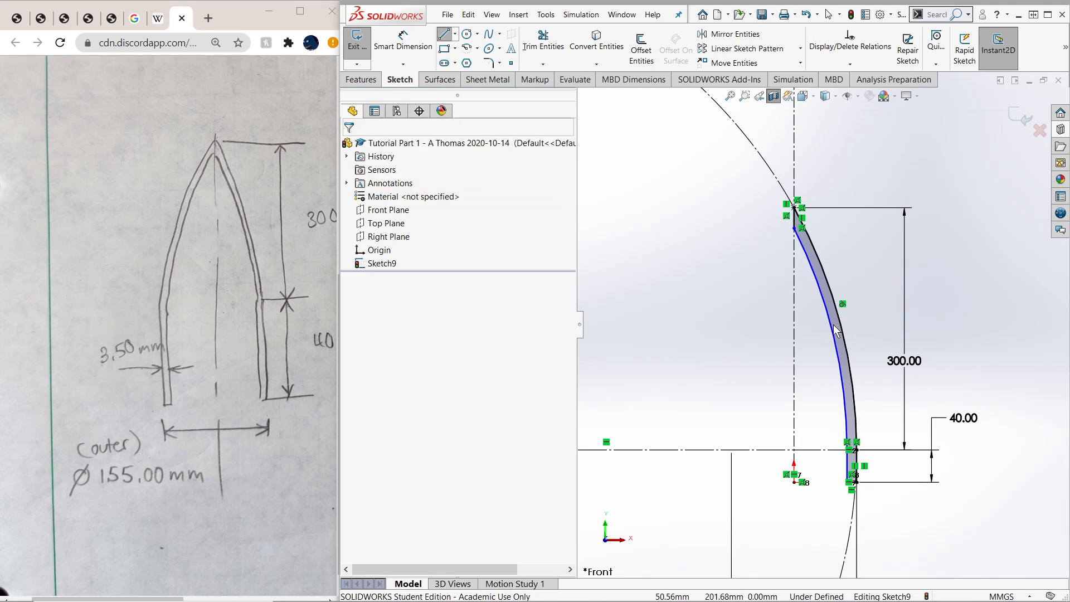
{"action": "key", "text": "Escape"}
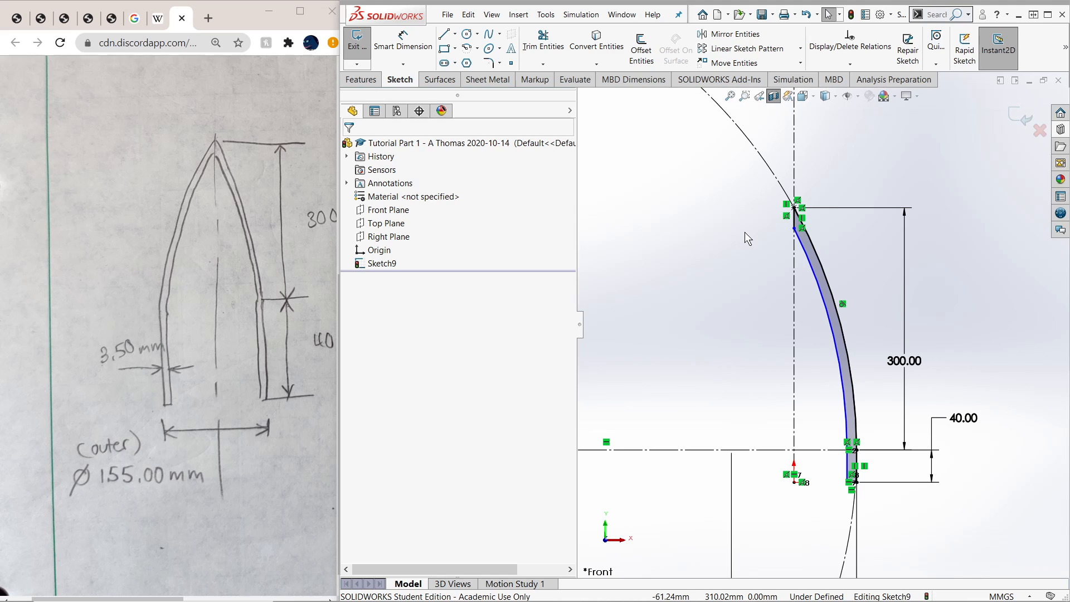
Draw a slanted test line about 217 mm long across the middle of the curved wall profile
{"action": "left_click", "coordinate": [845, 360]}
{"action": "left_click", "coordinate": [755, 330]}
{"action": "left_click", "coordinate": [444, 41]}
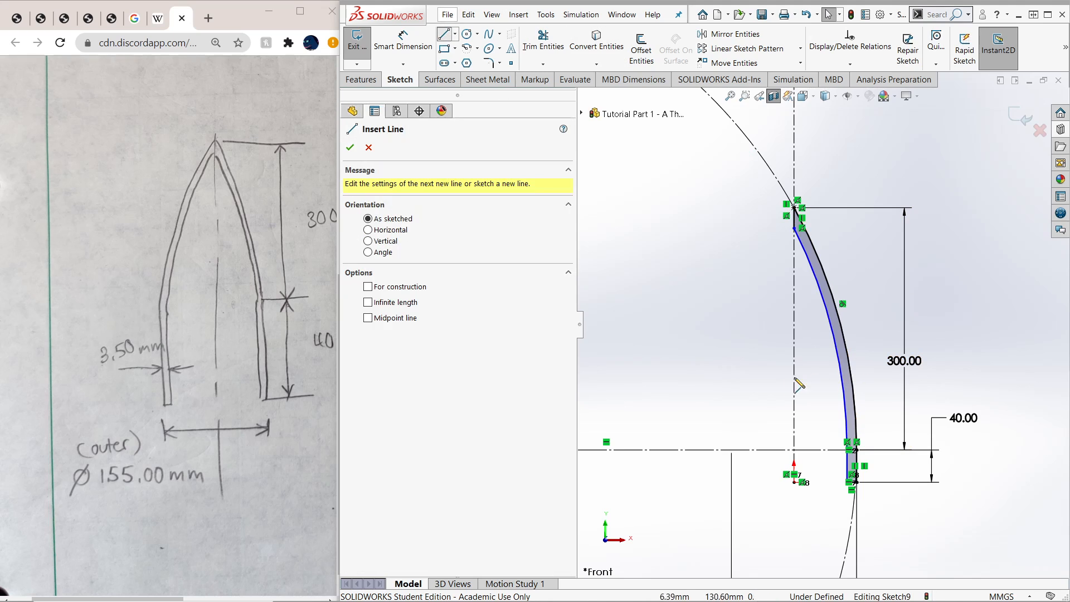
{"action": "left_click", "coordinate": [752, 387]}
{"action": "left_click", "coordinate": [868, 256]}
{"action": "key", "text": "Escape"}
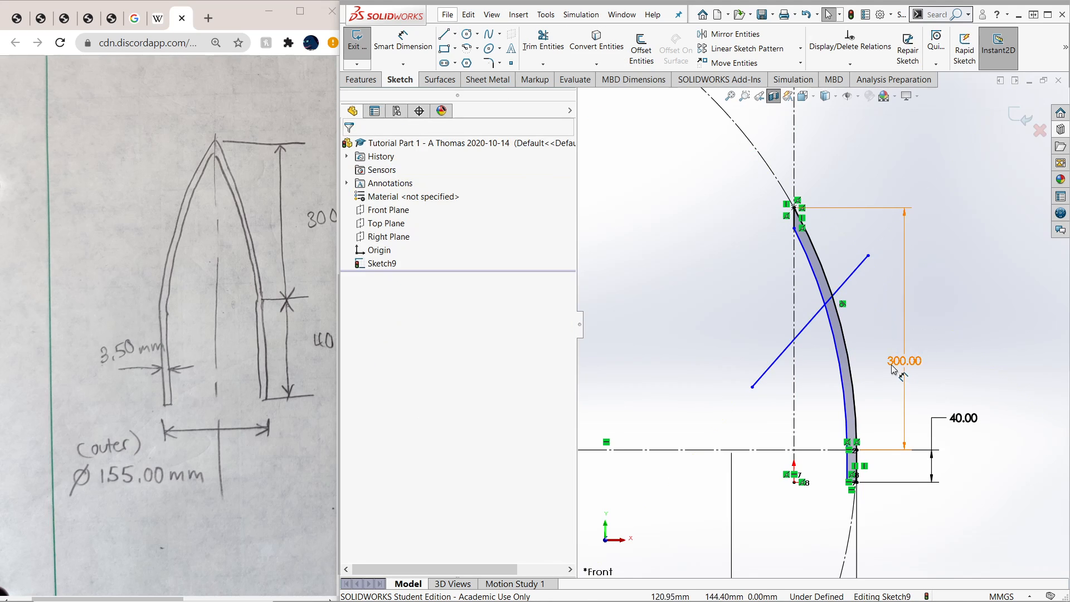
Shift the slanted test line across the wall profile, and delete it
{"action": "scroll", "coordinate": [861, 295], "scroll_direction": "down", "scroll_amount": 2}
{"action": "scroll", "coordinate": [857, 293], "scroll_direction": "down", "scroll_amount": 2}
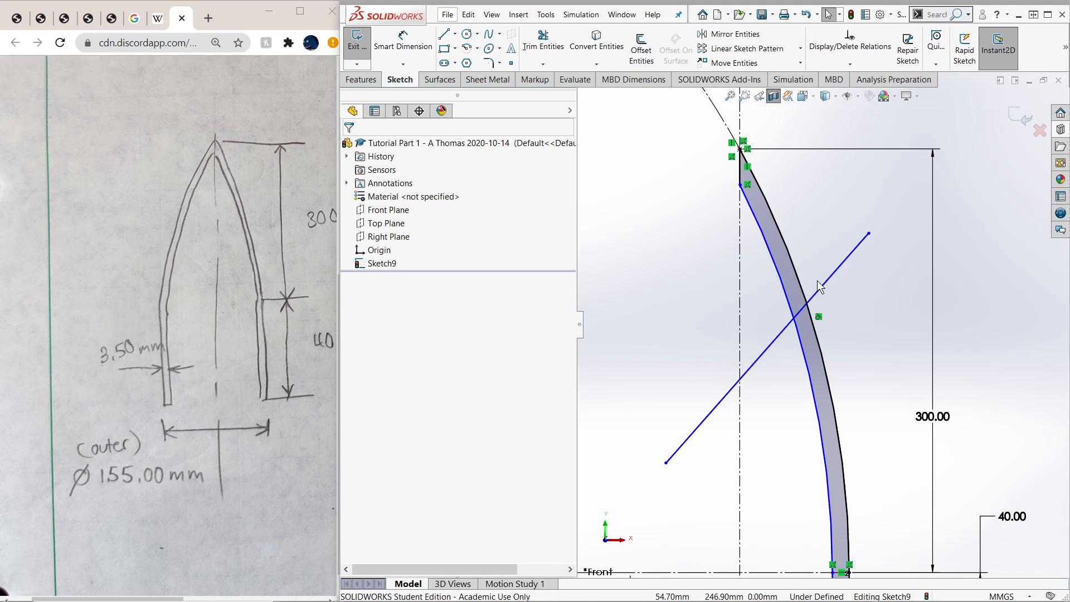
{"action": "left_click_drag", "start_coordinate": [823, 290], "coordinate": [820, 239]}
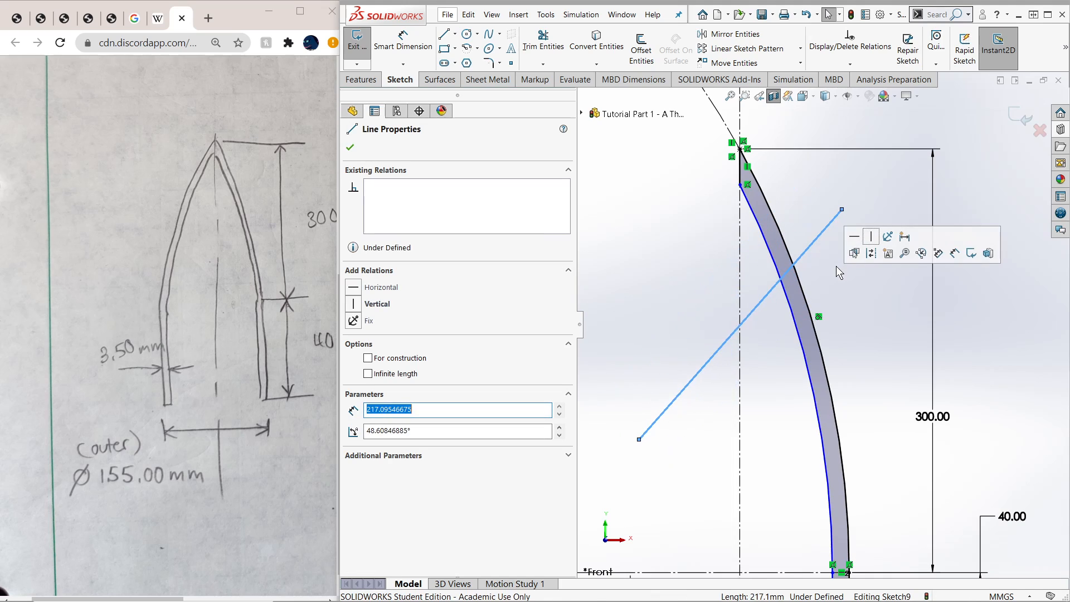
{"action": "left_click", "coordinate": [824, 277]}
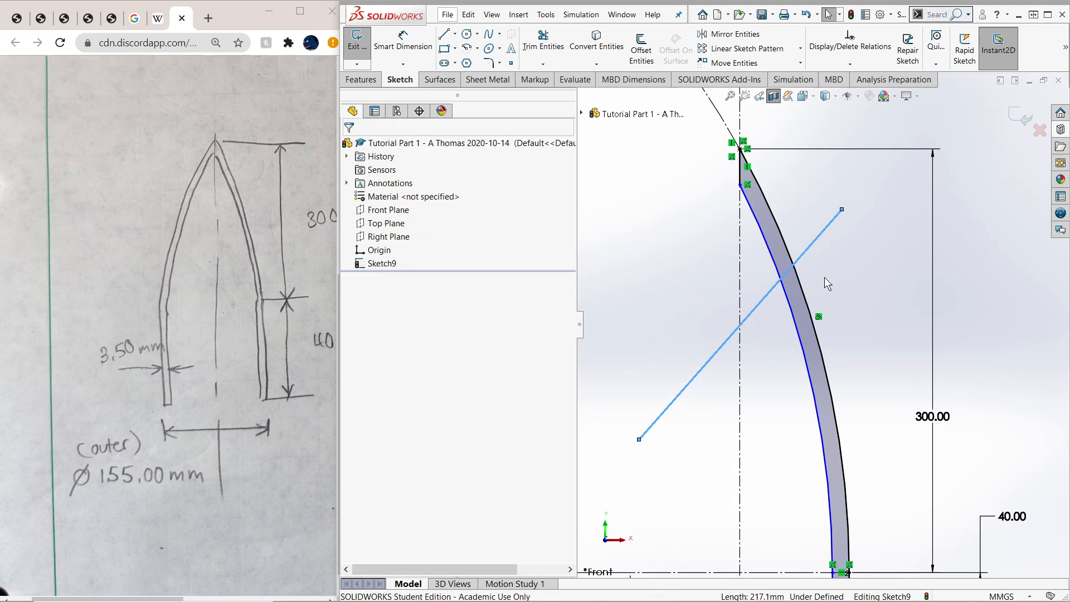
{"action": "left_click", "coordinate": [826, 229]}
{"action": "key", "text": "Delete"}
Delete the short vertical line that closes the wall profile at the tip
{"action": "scroll", "coordinate": [821, 250], "scroll_direction": "down", "scroll_amount": 2}
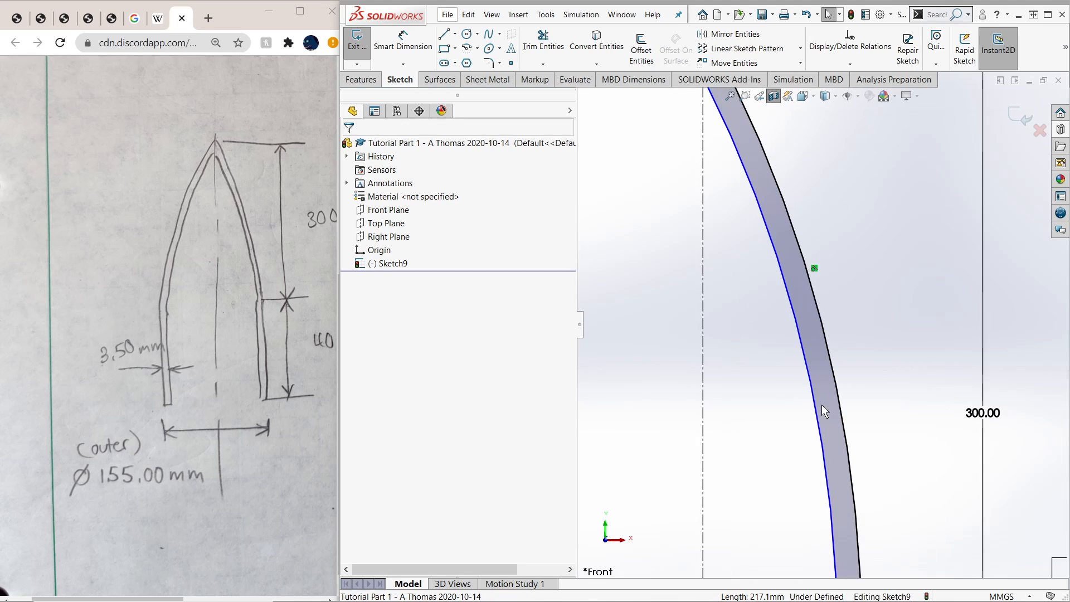
{"action": "scroll", "coordinate": [823, 398], "scroll_direction": "up", "scroll_amount": 3}
{"action": "scroll", "coordinate": [795, 245], "scroll_direction": "down", "scroll_amount": 3}
{"action": "left_click", "coordinate": [751, 183]}
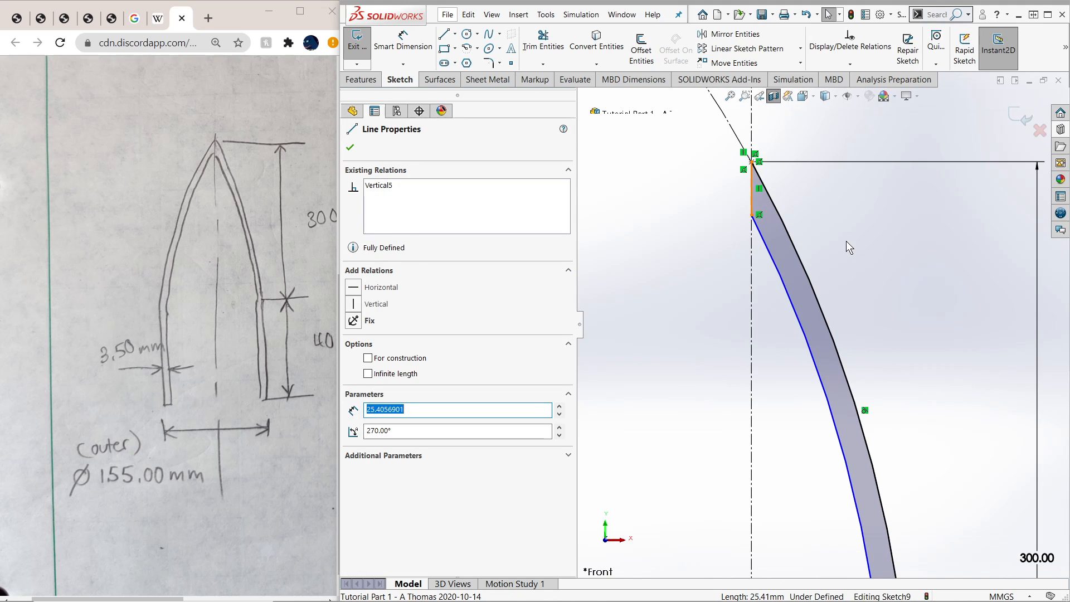
{"action": "key", "text": "Delete"}
{"action": "scroll", "coordinate": [859, 270], "scroll_direction": "up", "scroll_amount": 3}
{"action": "scroll", "coordinate": [788, 250], "scroll_direction": "down", "scroll_amount": 5}
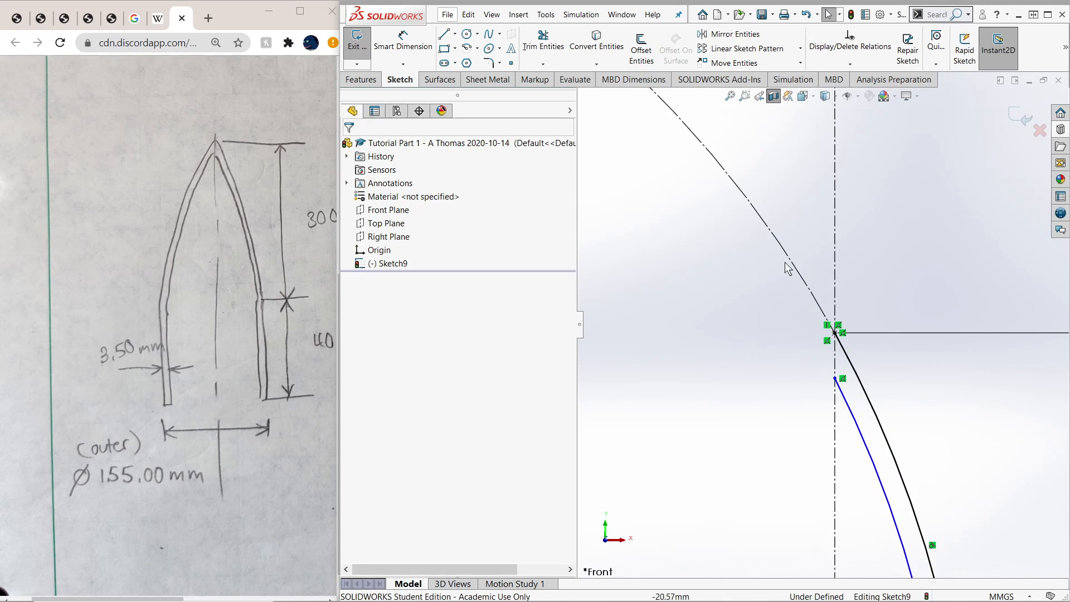
Close the profile's tip again with a vertical line from the inner arc's upper end to the outer arc's upper end
{"action": "left_click", "coordinate": [444, 34]}
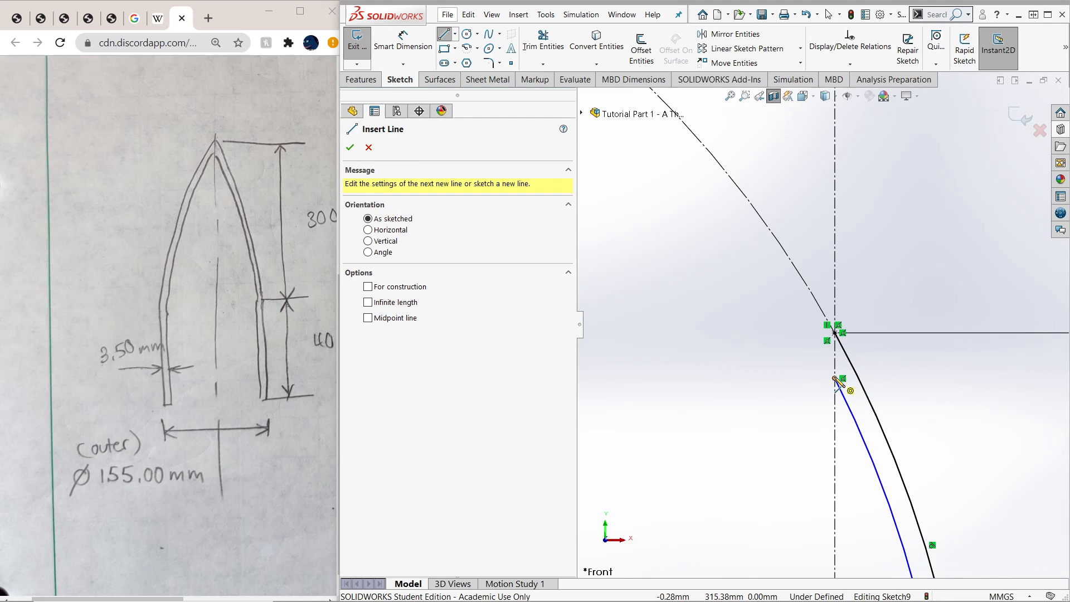
{"action": "left_click", "coordinate": [834, 378]}
{"action": "left_click", "coordinate": [834, 333]}
{"action": "key", "text": "Escape"}
{"action": "key", "text": "f"}
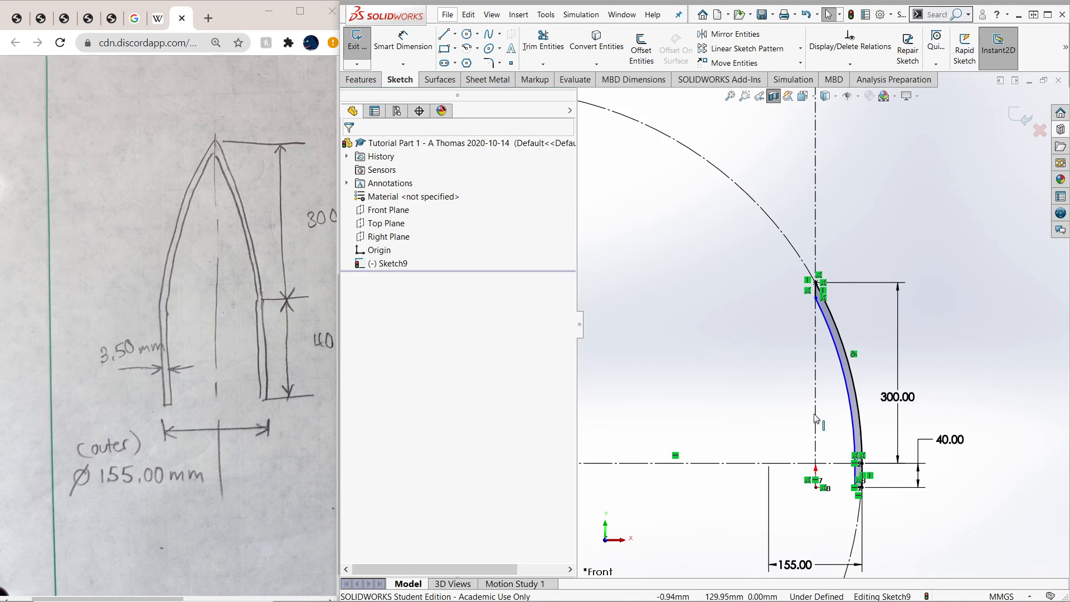
Pull the inner arc inward to a radius of about 603 mm
{"action": "scroll", "coordinate": [818, 475], "scroll_direction": "down", "scroll_amount": 1}
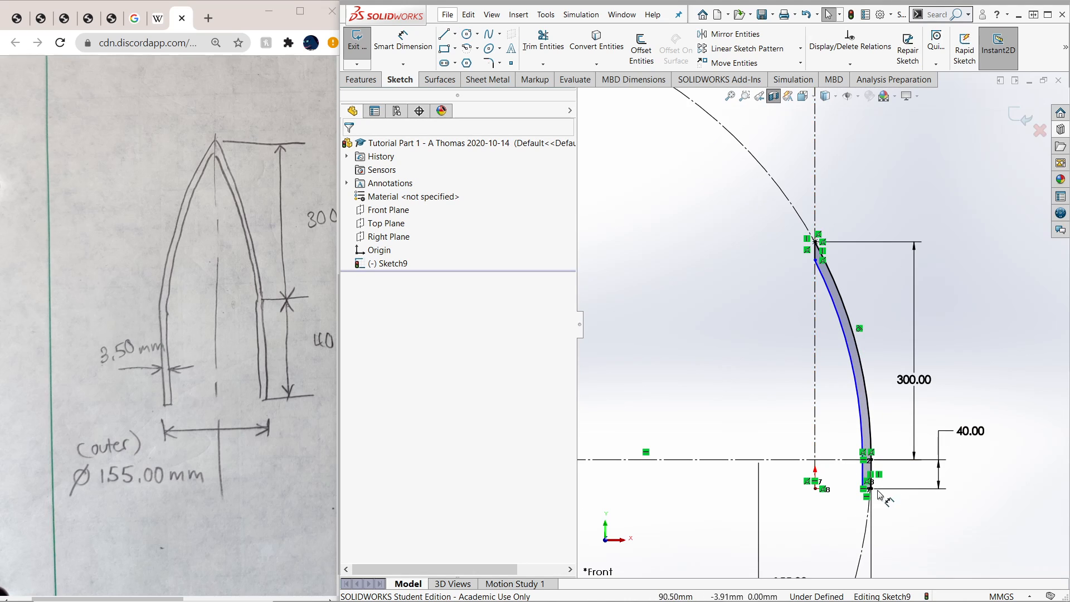
{"action": "scroll", "coordinate": [863, 493], "scroll_direction": "down", "scroll_amount": 1}
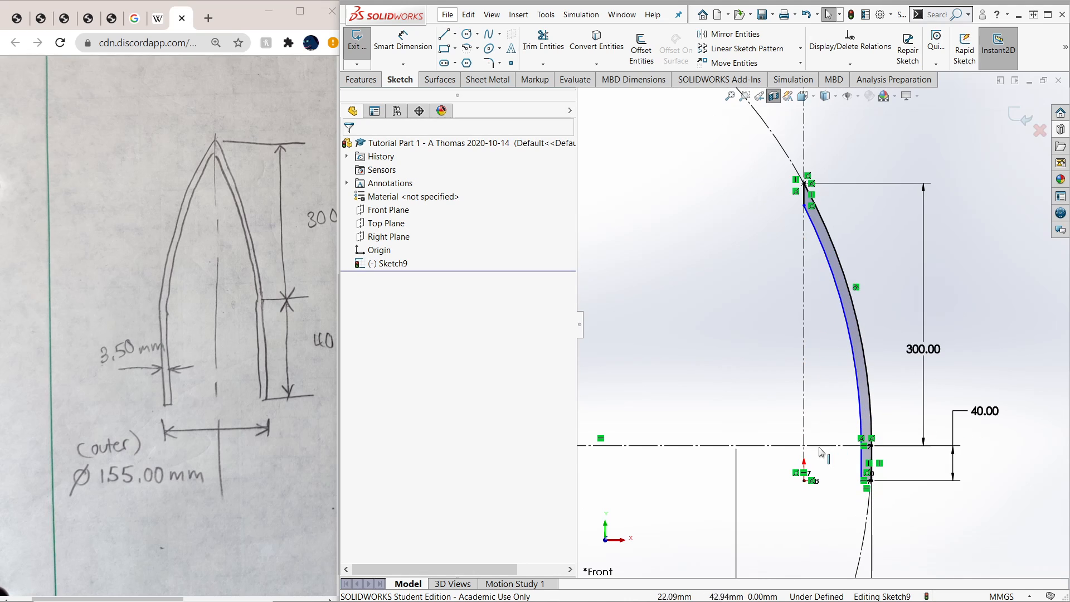
{"action": "left_click", "coordinate": [852, 380]}
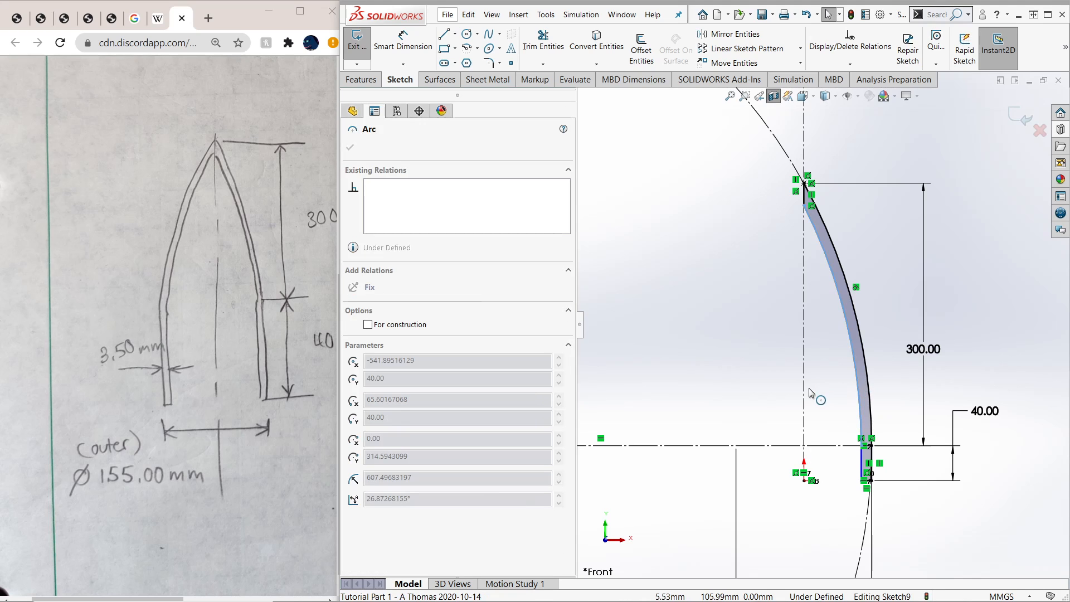
{"action": "mouse_move", "coordinate": [842, 380]}
{"action": "left_mouse_down"}
{"action": "mouse_move", "coordinate": [846, 355]}
{"action": "mouse_move", "coordinate": [811, 374]}
{"action": "mouse_move", "coordinate": [852, 365]}
{"action": "left_mouse_up"}
{"action": "left_click", "coordinate": [846, 353]}
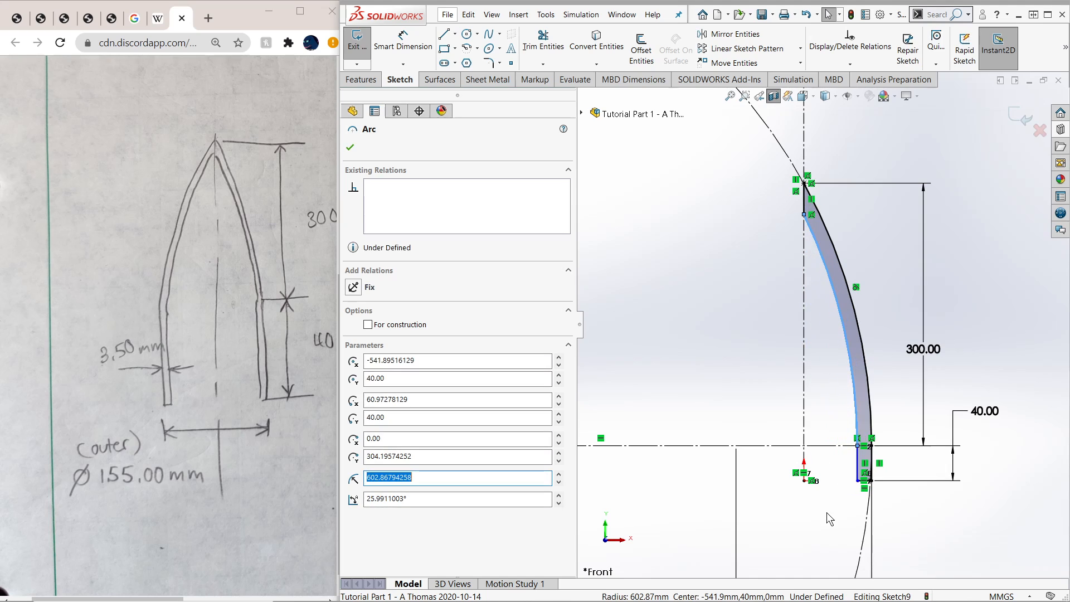
{"action": "left_click", "coordinate": [827, 513]}
{"action": "scroll", "coordinate": [867, 502], "scroll_direction": "down", "scroll_amount": 2}
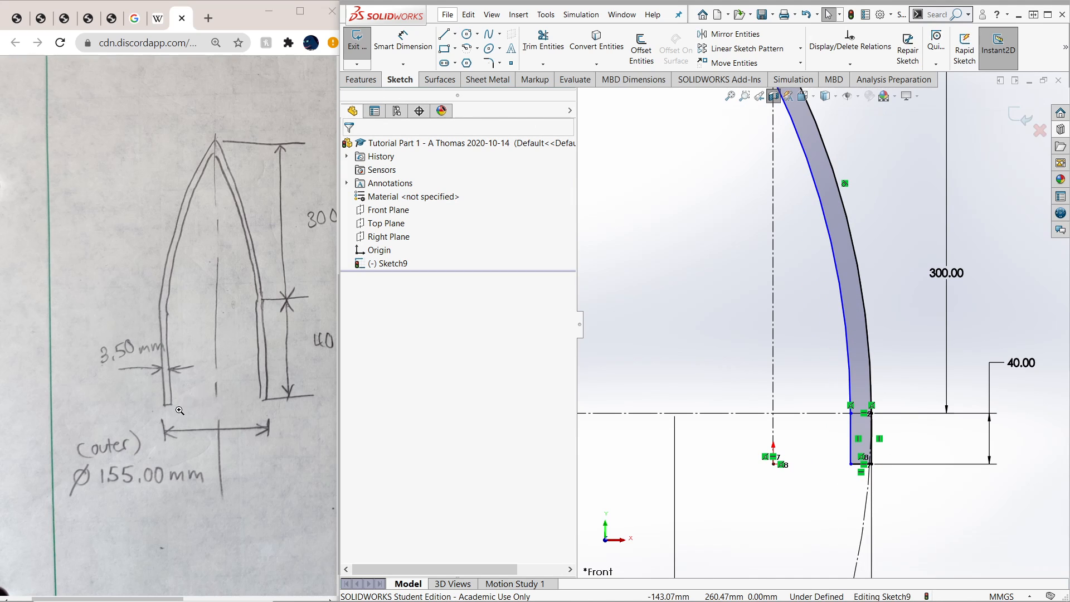
Dimension the wall thickness between the inner and outer vertical lines of the straight section as 3.5 mm
{"action": "left_click", "coordinate": [402, 40]}
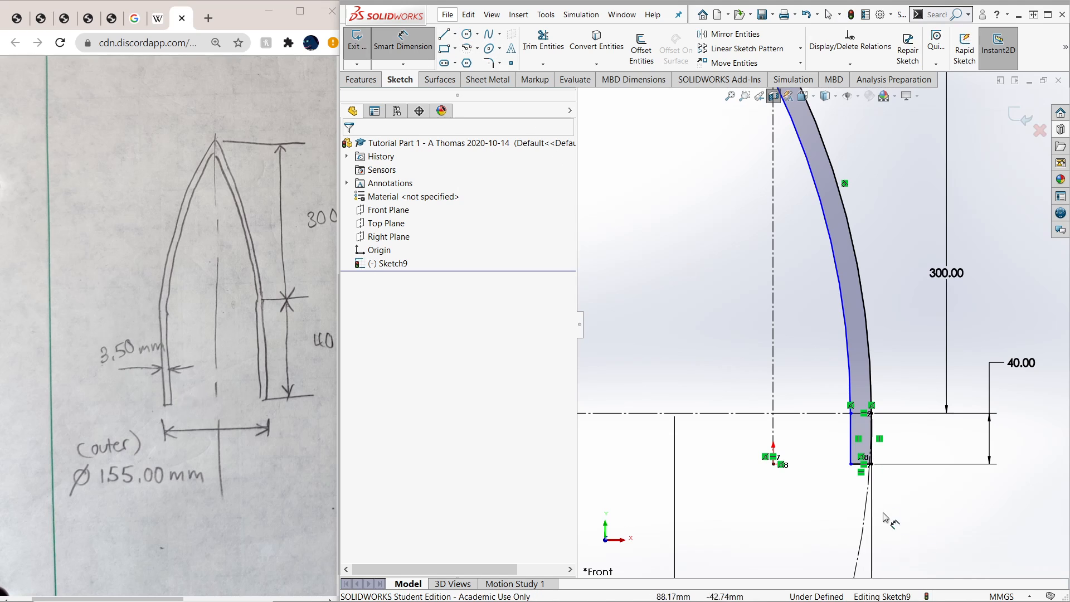
{"action": "left_click", "coordinate": [871, 439]}
{"action": "scroll", "coordinate": [868, 437], "scroll_direction": "down", "scroll_amount": 5}
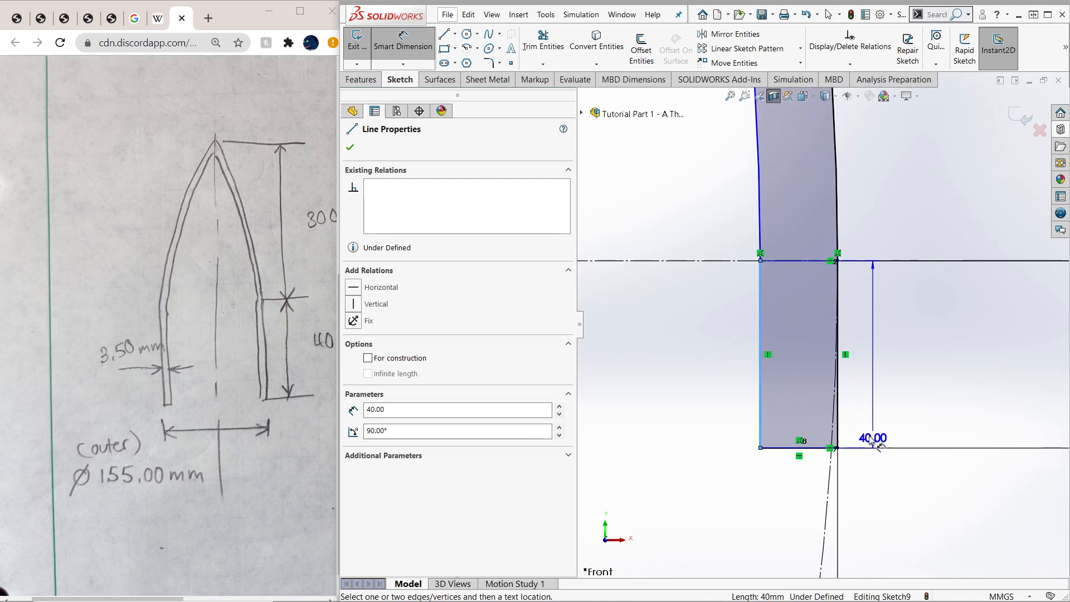
{"action": "left_click", "coordinate": [837, 435]}
{"action": "left_click", "coordinate": [941, 528]}
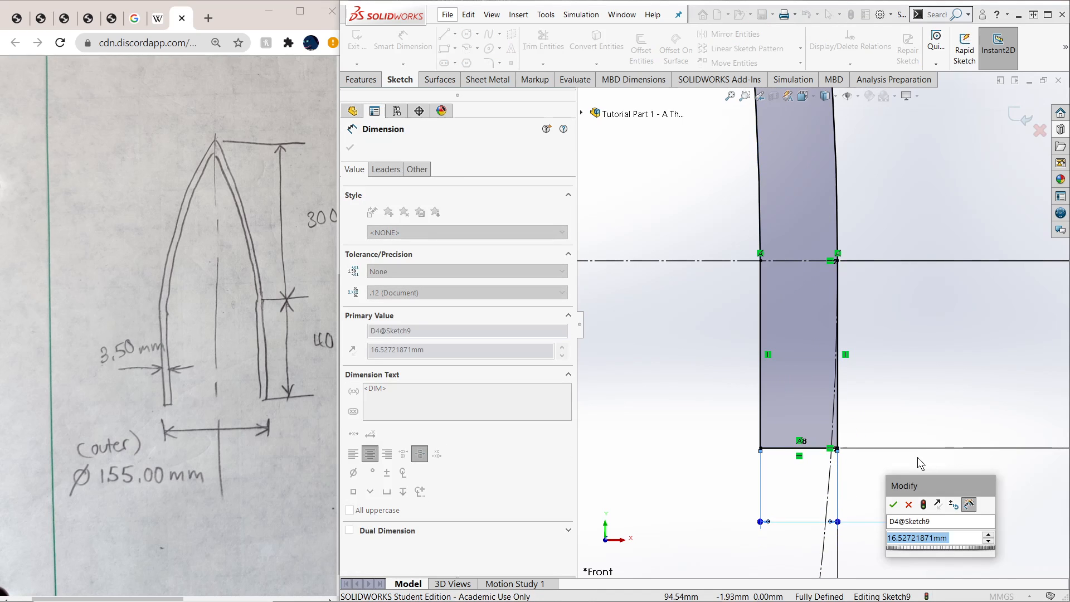
{"action": "type", "text": "3.5"}
{"action": "key", "text": "Return"}
{"action": "scroll", "coordinate": [794, 334], "scroll_direction": "up", "scroll_amount": 8}
{"action": "scroll", "coordinate": [794, 333], "scroll_direction": "up", "scroll_amount": 2}
{"action": "key", "text": "Escape"}
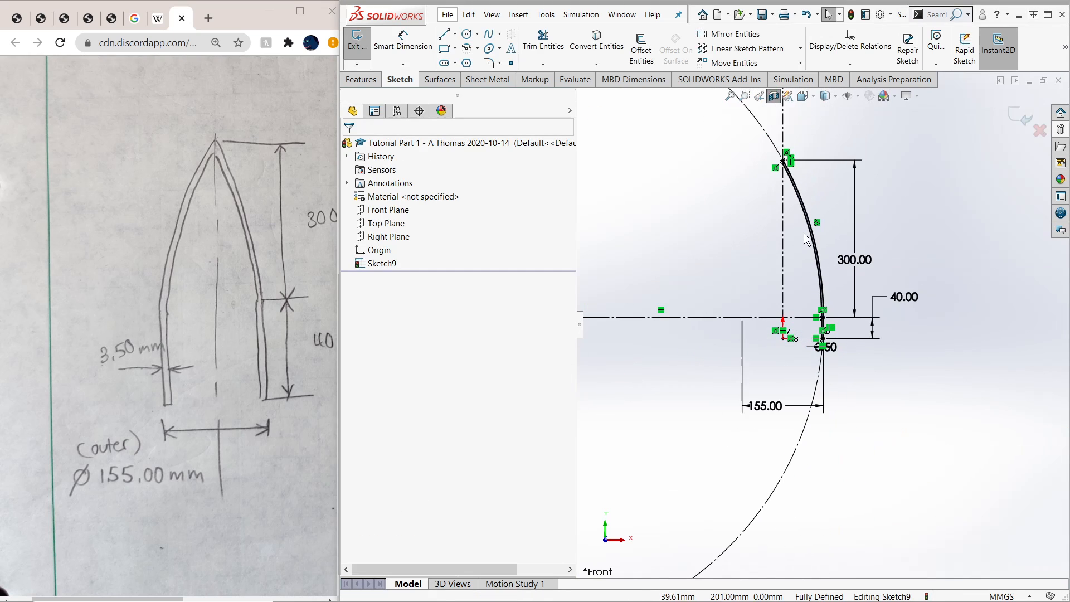
Revolve the wall profile 360 degrees about the vertical centerline
{"action": "left_click", "coordinate": [361, 84]}
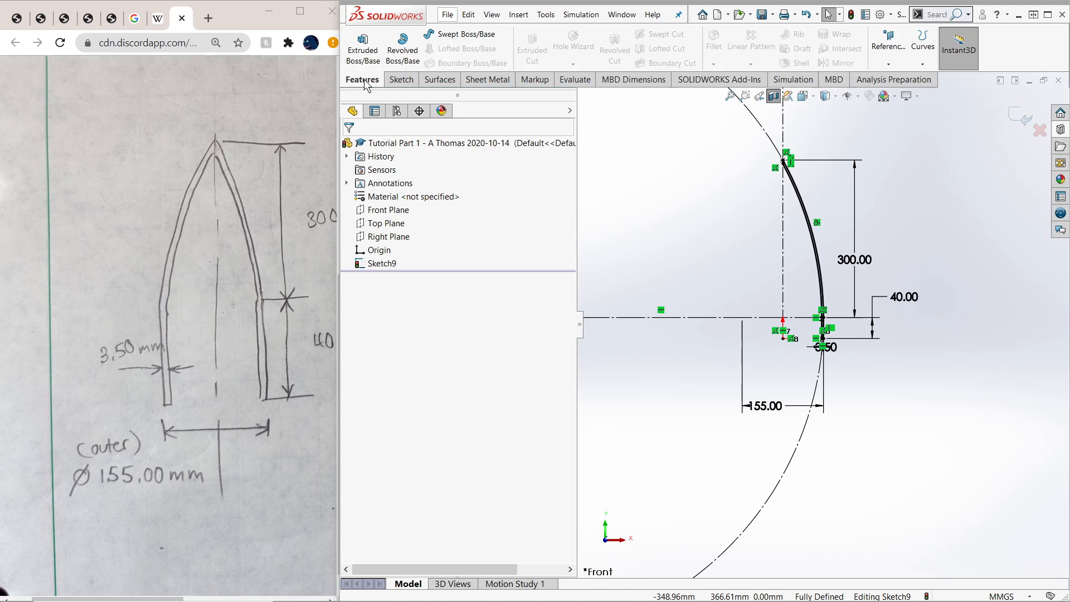
{"action": "left_click", "coordinate": [396, 40]}
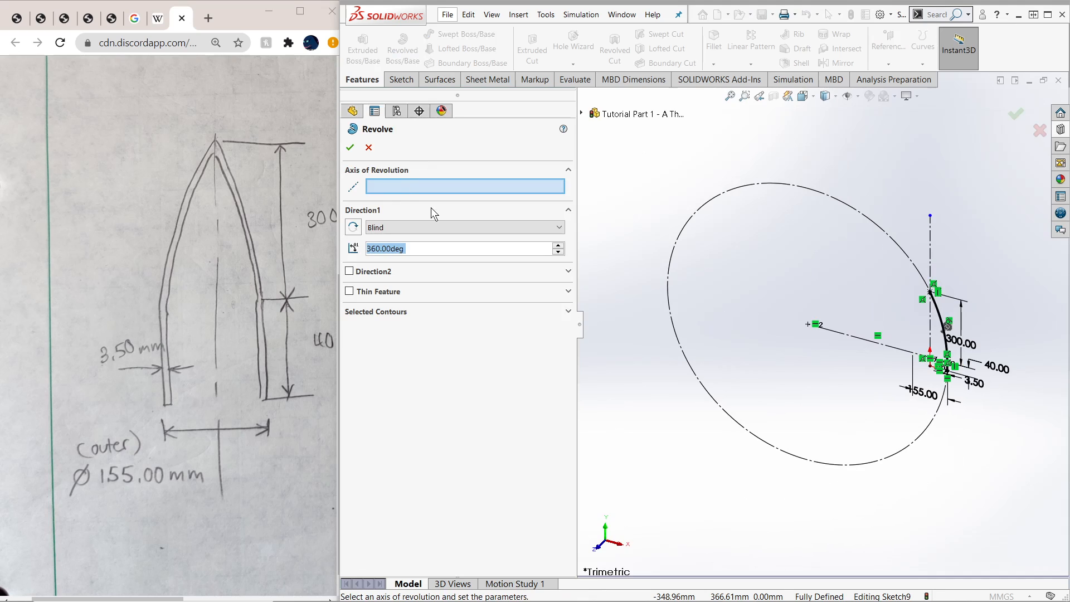
{"action": "scroll", "coordinate": [924, 327], "scroll_direction": "down", "scroll_amount": 5}
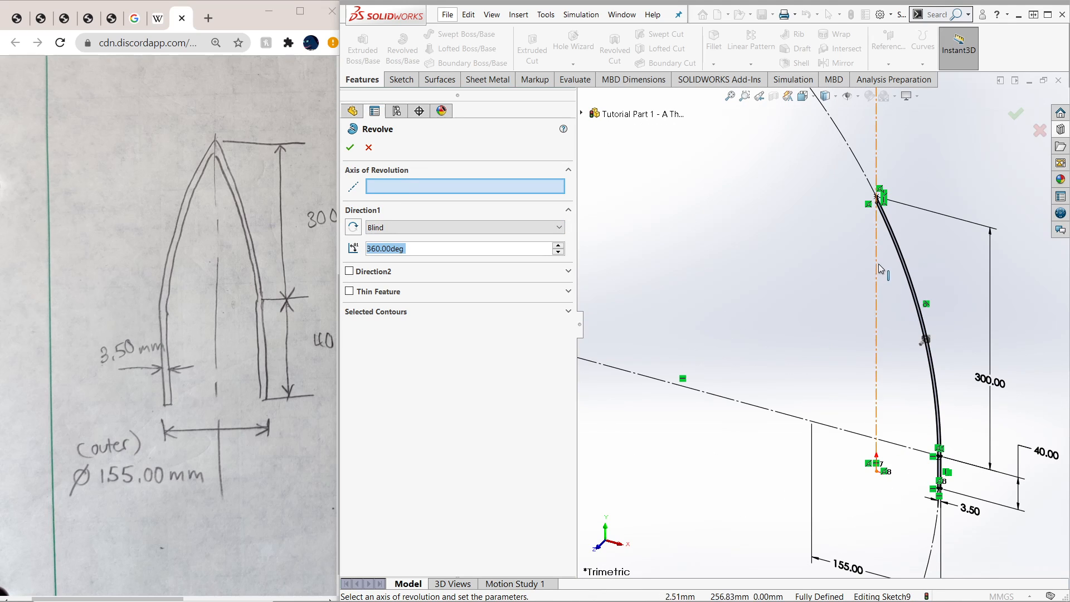
{"action": "left_click", "coordinate": [877, 262]}
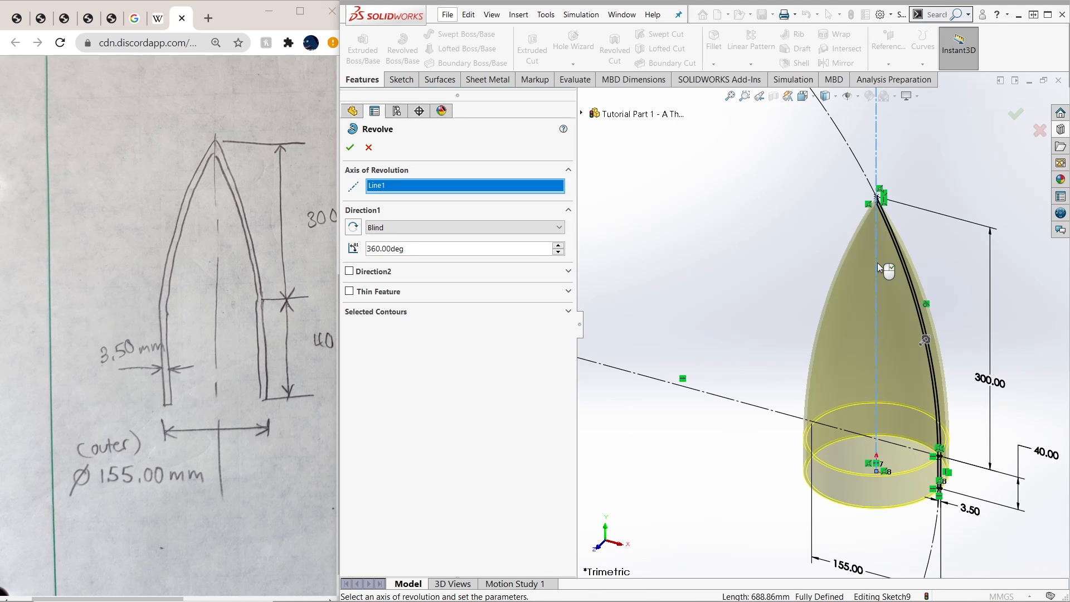
{"action": "left_click", "coordinate": [351, 148]}
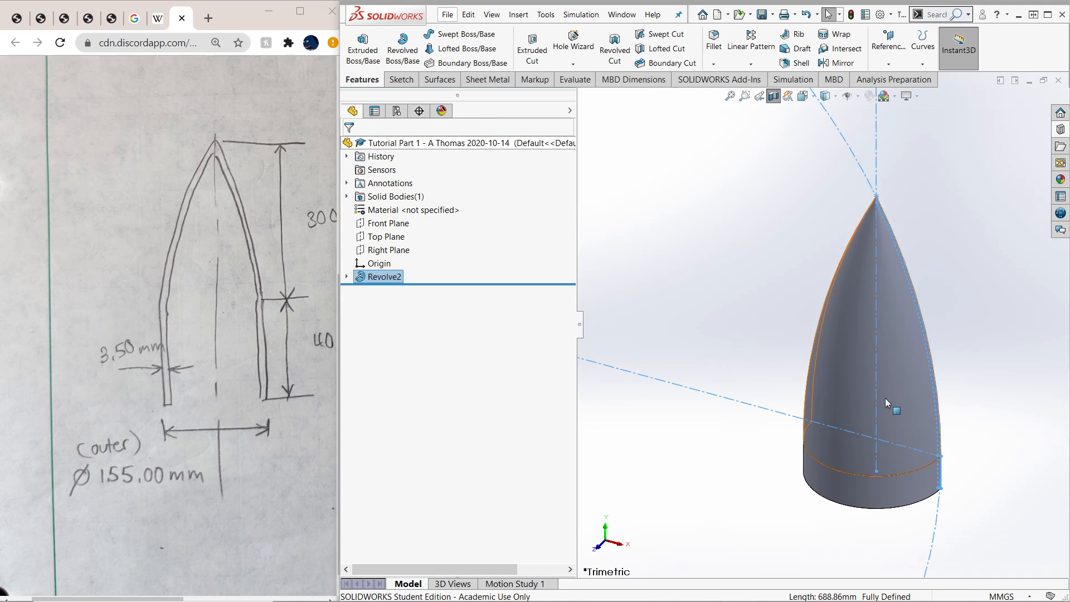
Turn off the section view and examine the nose cone from outside and through its open base
{"action": "scroll", "coordinate": [901, 374], "scroll_direction": "up", "scroll_amount": 5}
{"action": "left_click", "coordinate": [901, 375]}
{"action": "mouse_move", "coordinate": [840, 370]}
{"action": "middle_mouse_down"}
{"action": "mouse_move", "coordinate": [836, 210]}
{"action": "mouse_move", "coordinate": [703, 165]}
{"action": "middle_mouse_up"}
{"action": "left_click", "coordinate": [774, 96]}
{"action": "scroll", "coordinate": [764, 406], "scroll_direction": "down", "scroll_amount": 5}
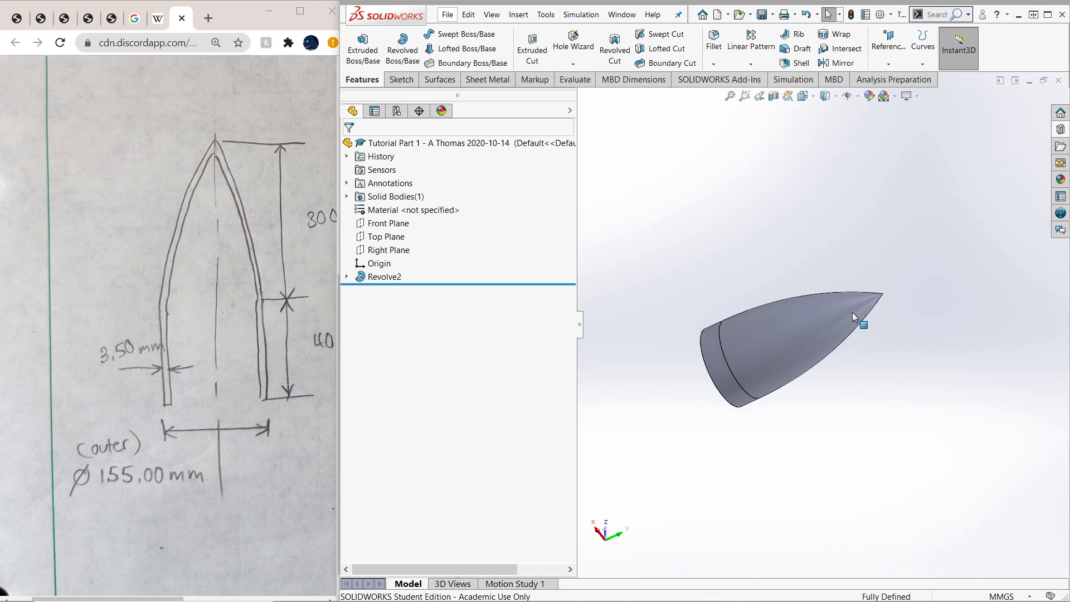
{"action": "mouse_move", "coordinate": [763, 405]}
{"action": "middle_mouse_down"}
{"action": "mouse_move", "coordinate": [838, 258]}
{"action": "mouse_move", "coordinate": [888, 258]}
{"action": "mouse_move", "coordinate": [891, 245]}
{"action": "mouse_move", "coordinate": [974, 278]}
{"action": "mouse_move", "coordinate": [881, 412]}
{"action": "middle_mouse_up"}
Open the revolve's profile sketch for editing and face it in the Front view
{"action": "left_click", "coordinate": [346, 276]}
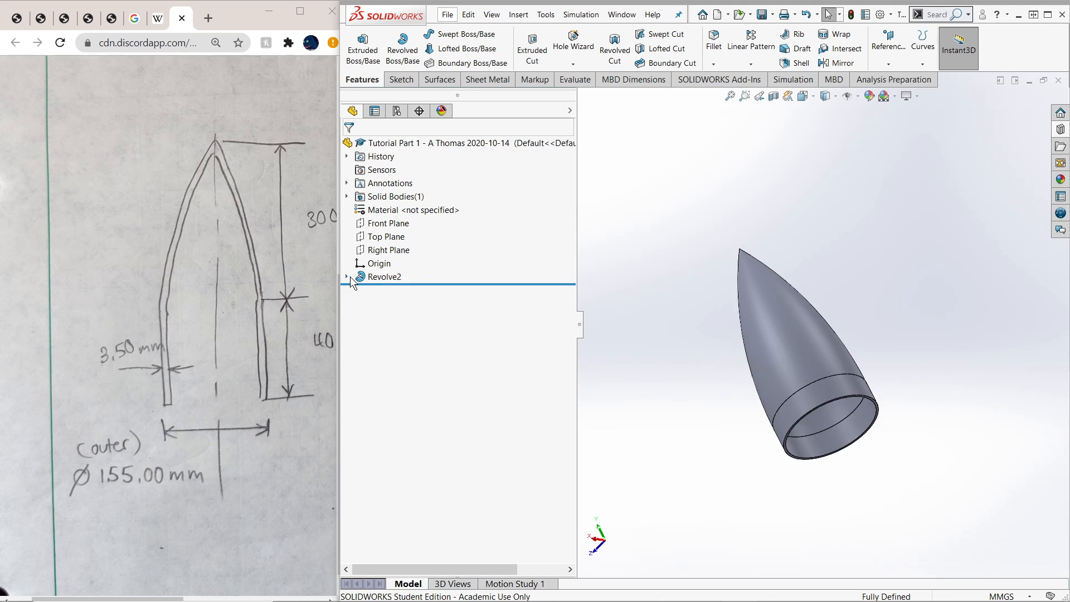
{"action": "left_click", "coordinate": [394, 290]}
{"action": "left_click", "coordinate": [353, 260]}
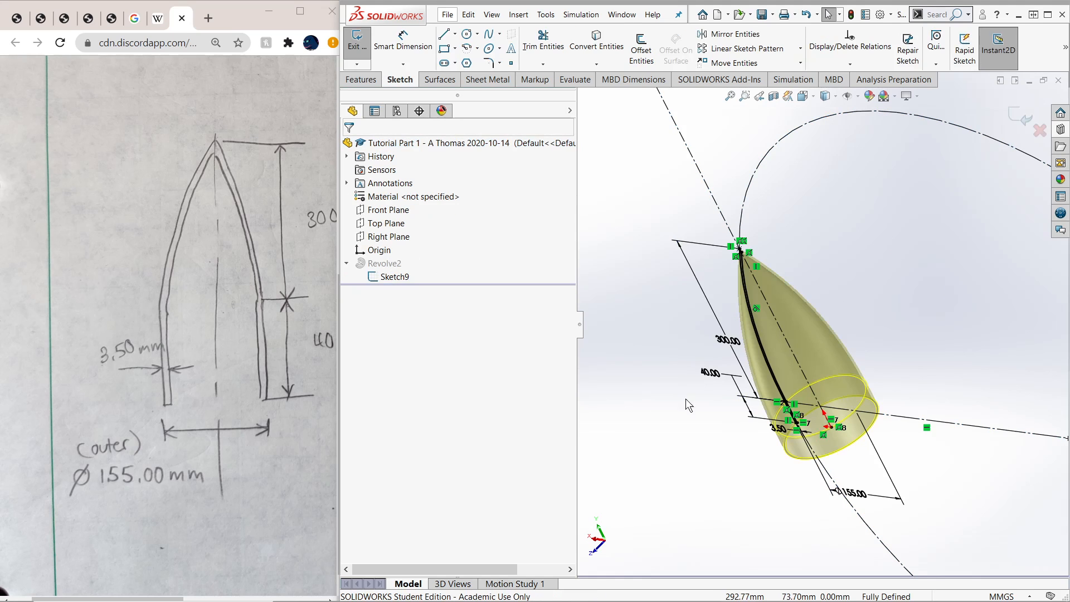
{"action": "key", "text": "space"}
{"action": "left_click", "coordinate": [666, 422]}
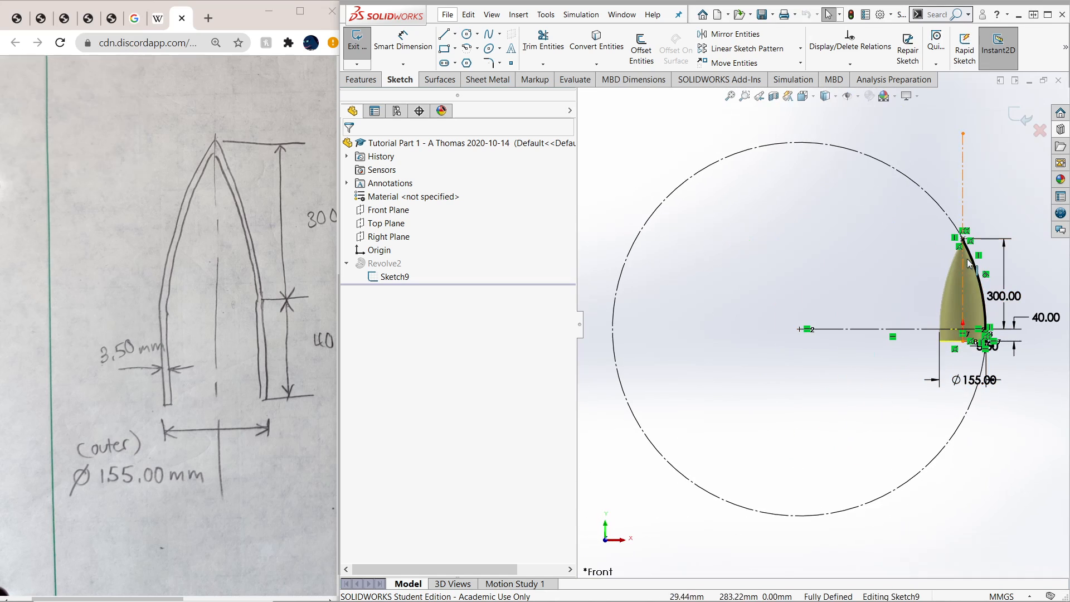
Delete the wall's bottom horizontal line and the inner vertical line of the straight section, including its thickness dimension
{"action": "scroll", "coordinate": [973, 426], "scroll_direction": "down", "scroll_amount": 4}
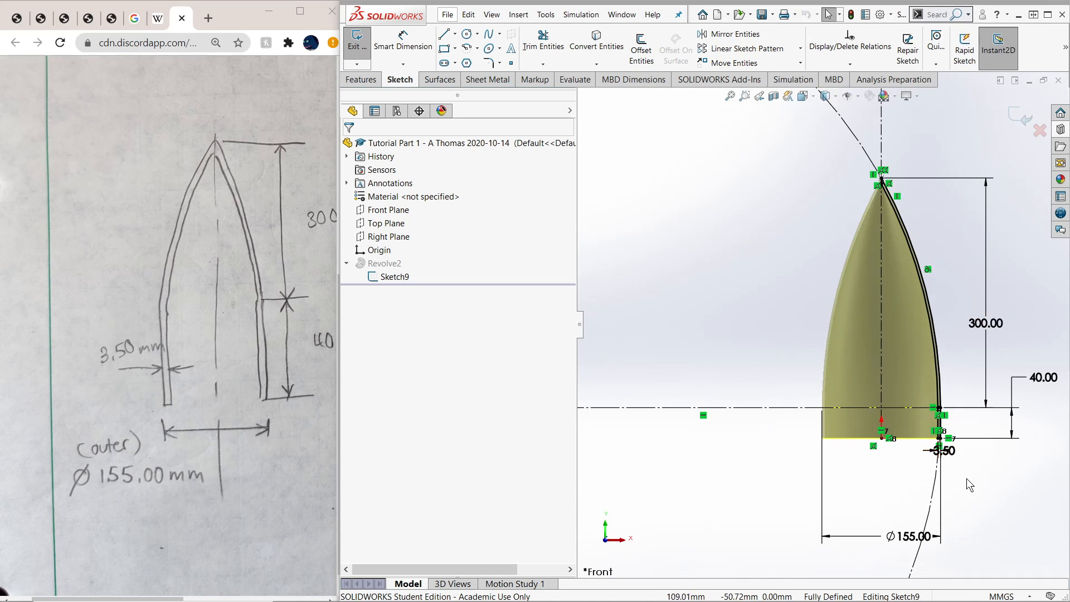
{"action": "scroll", "coordinate": [960, 332], "scroll_direction": "down", "scroll_amount": 1}
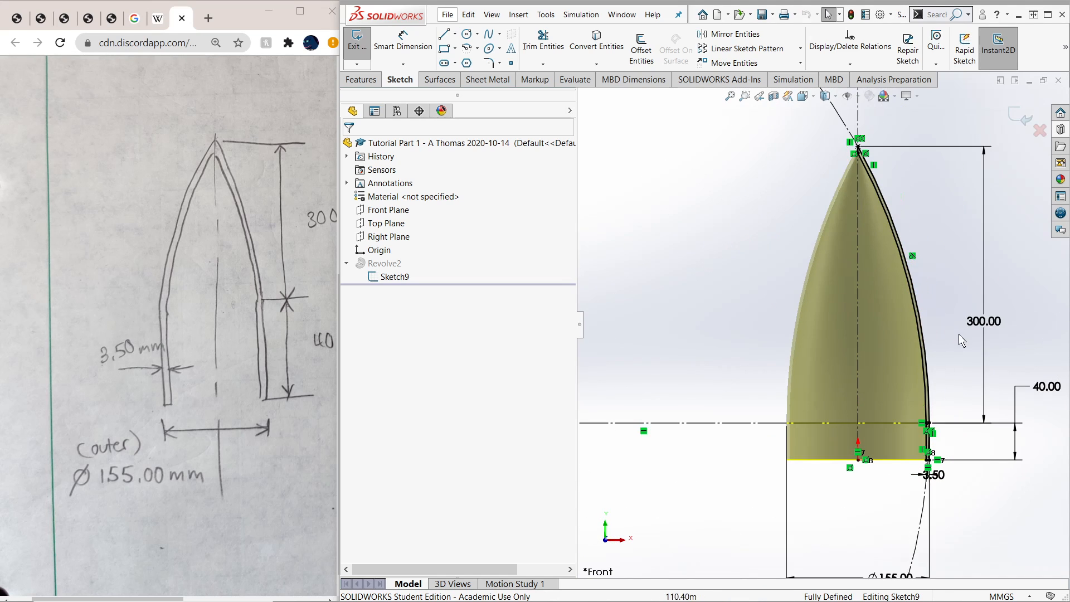
{"action": "scroll", "coordinate": [933, 438], "scroll_direction": "down", "scroll_amount": 9}
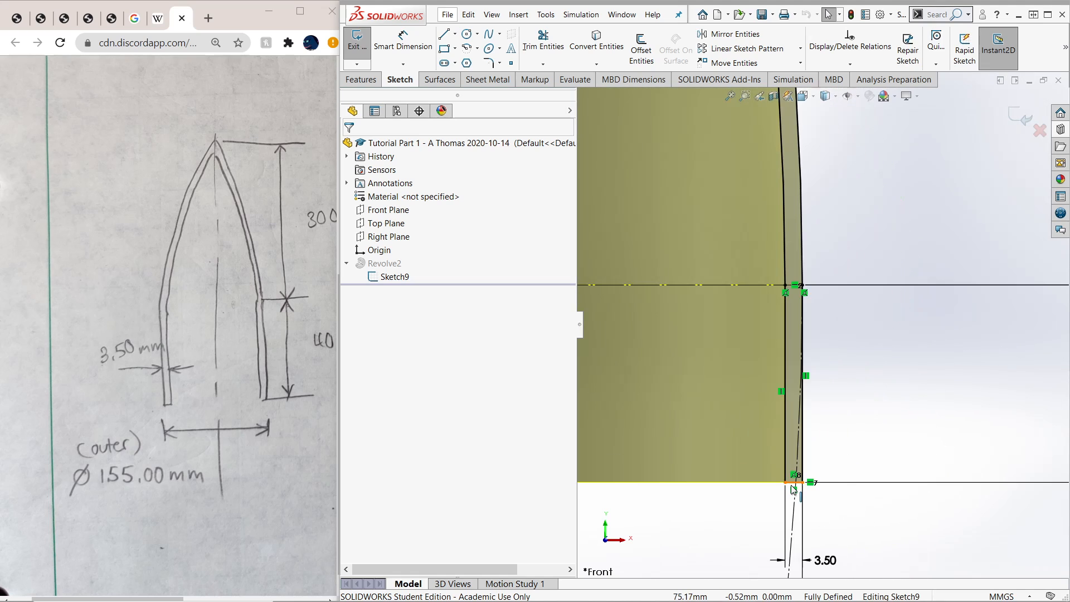
{"action": "left_click", "coordinate": [798, 482]}
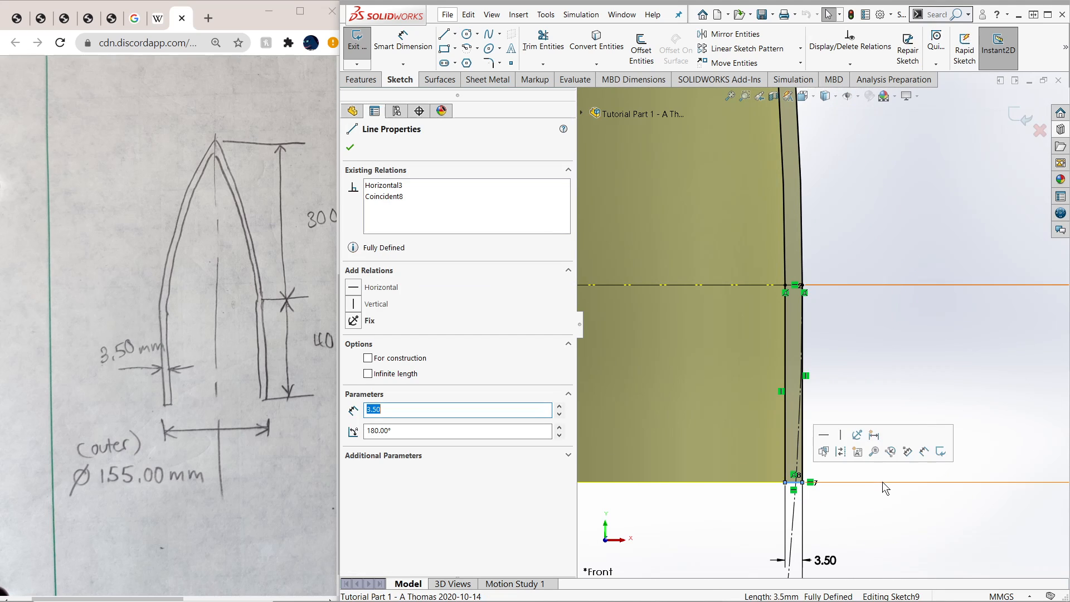
{"action": "key", "text": "Delete"}
{"action": "left_click", "coordinate": [786, 389]}
{"action": "key", "text": "Delete"}
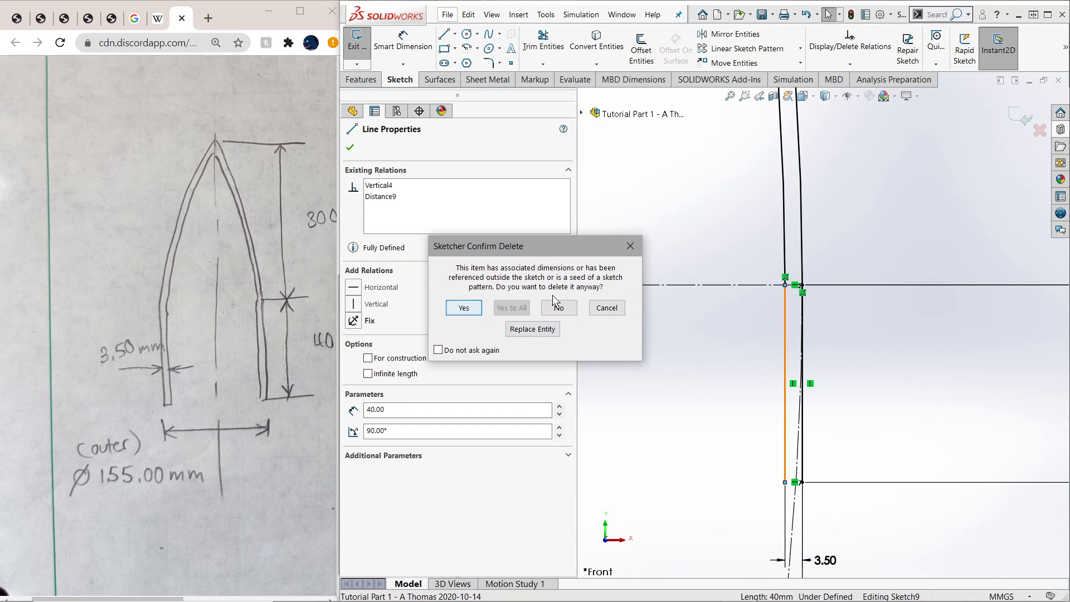
{"action": "left_click", "coordinate": [464, 308]}
Delete the inner arc and the short closing line at the tip, leaving only the outer profile
{"action": "left_click", "coordinate": [786, 219]}
{"action": "key", "text": "Delete"}
{"action": "scroll", "coordinate": [757, 259], "scroll_direction": "up", "scroll_amount": 8}
{"action": "scroll", "coordinate": [772, 149], "scroll_direction": "down", "scroll_amount": 5}
{"action": "scroll", "coordinate": [773, 178], "scroll_direction": "down", "scroll_amount": 3}
{"action": "left_click", "coordinate": [794, 237]}
{"action": "key", "text": "Delete"}
{"action": "scroll", "coordinate": [863, 460], "scroll_direction": "up", "scroll_amount": 3}
{"action": "scroll", "coordinate": [861, 473], "scroll_direction": "up", "scroll_amount": 4}
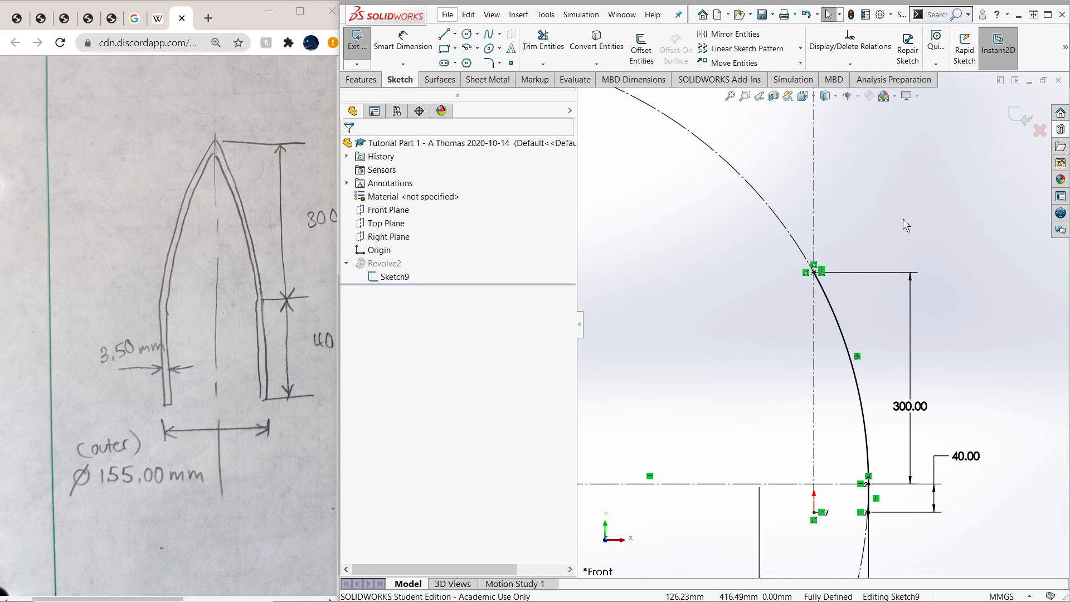
Offset the outer arc and the straight vertical line inward by 3.5 mm as a chain, with the dimension added
{"action": "left_click", "coordinate": [829, 301]}
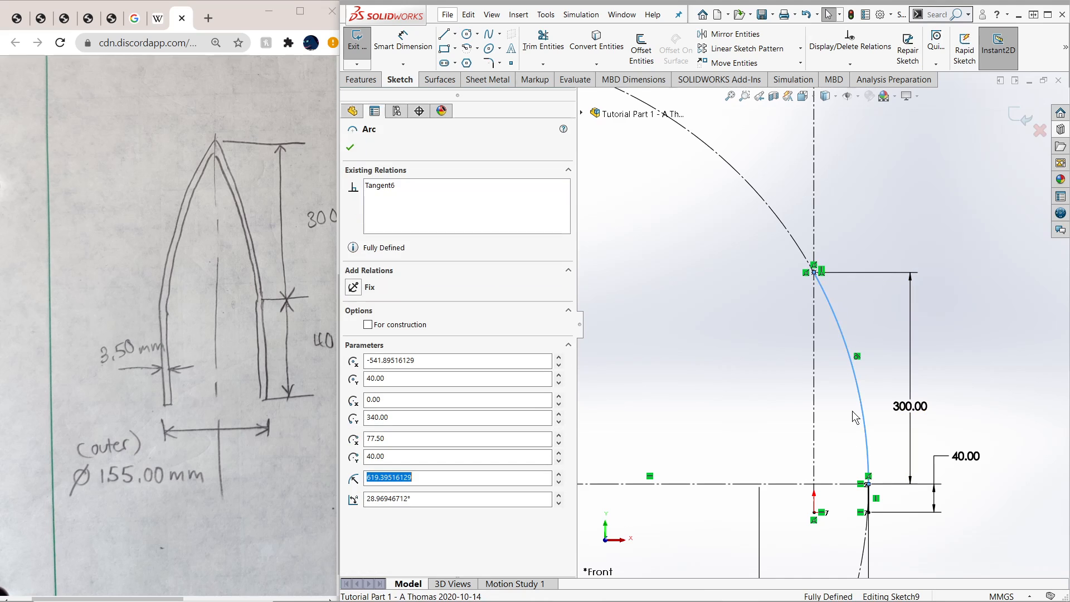
{"action": "scroll", "coordinate": [872, 491], "scroll_direction": "down", "scroll_amount": 2}
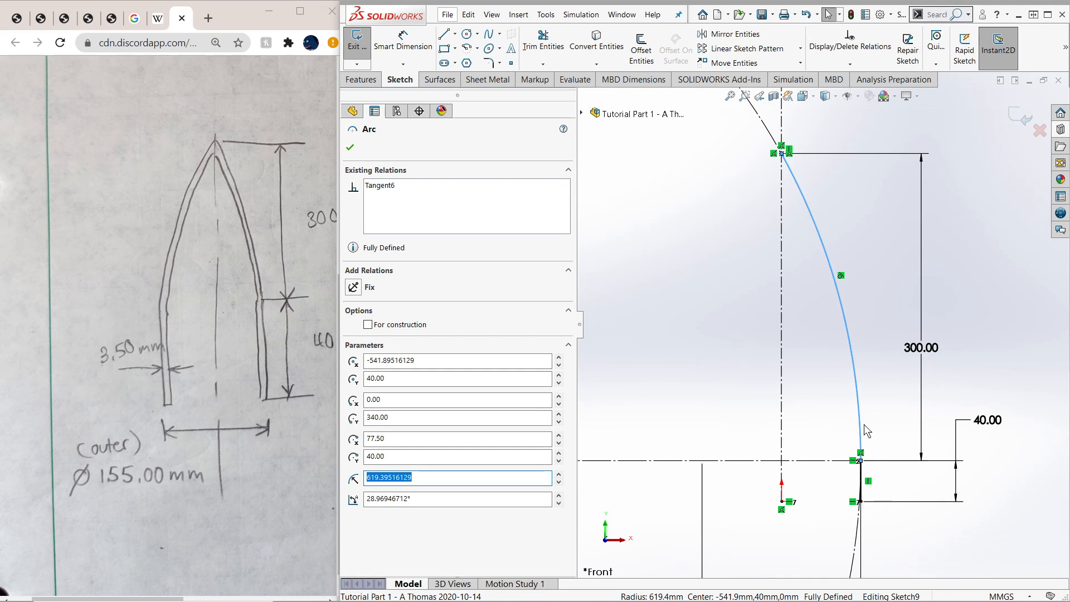
{"action": "left_click", "coordinate": [863, 488], "text": "ctrl"}
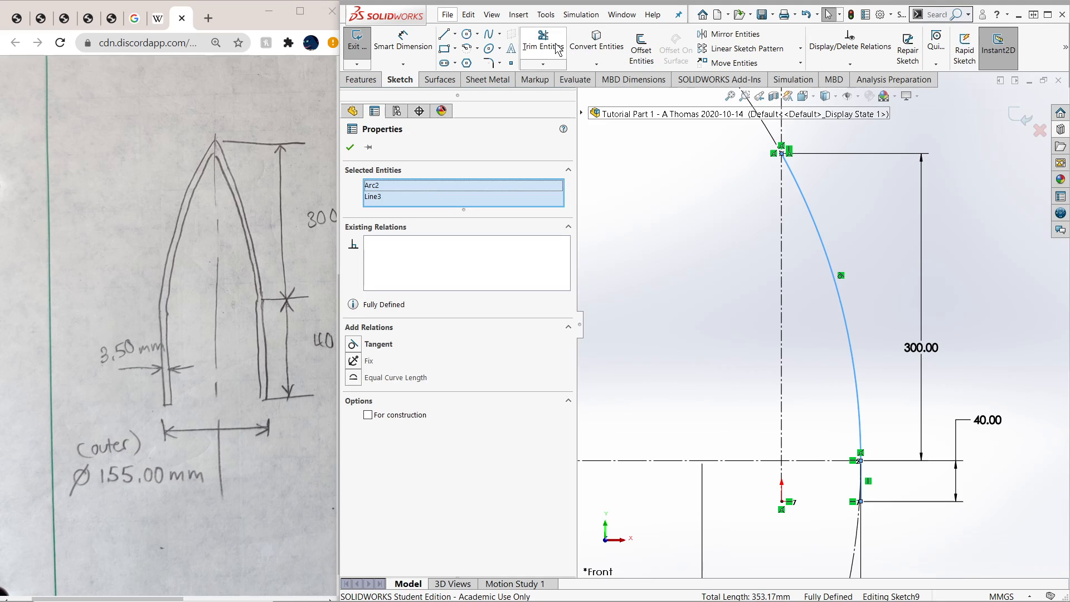
{"action": "left_click", "coordinate": [641, 52]}
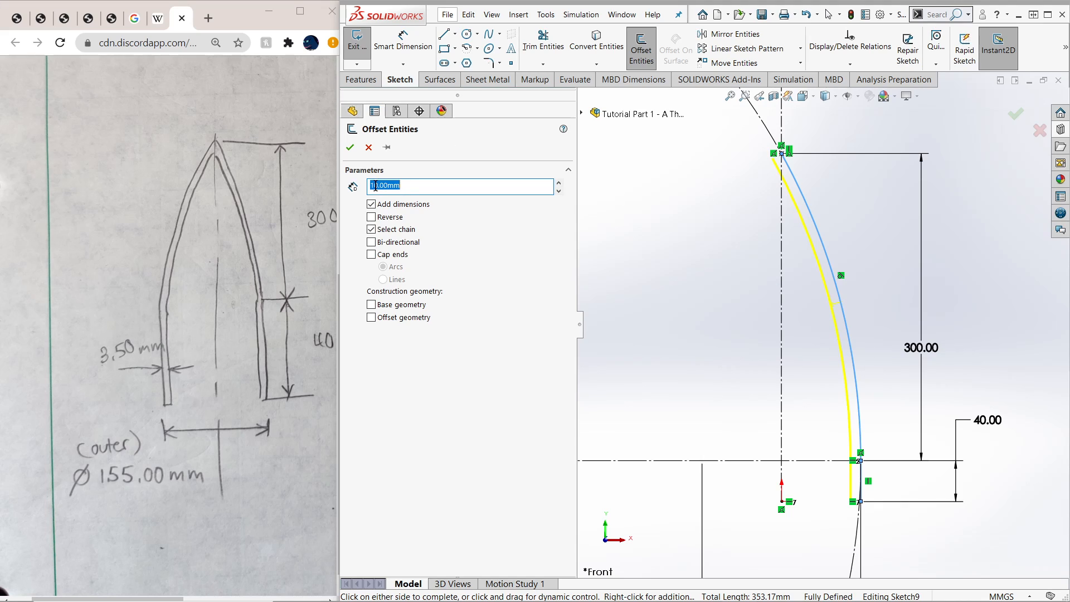
{"action": "type", "text": "3.5"}
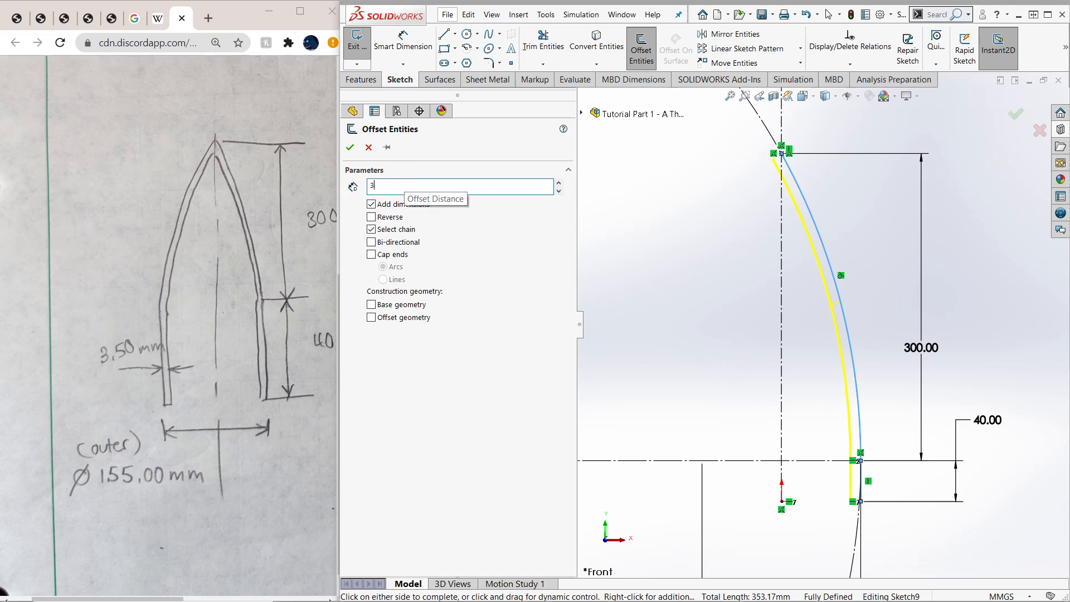
{"action": "key", "text": "Return"}
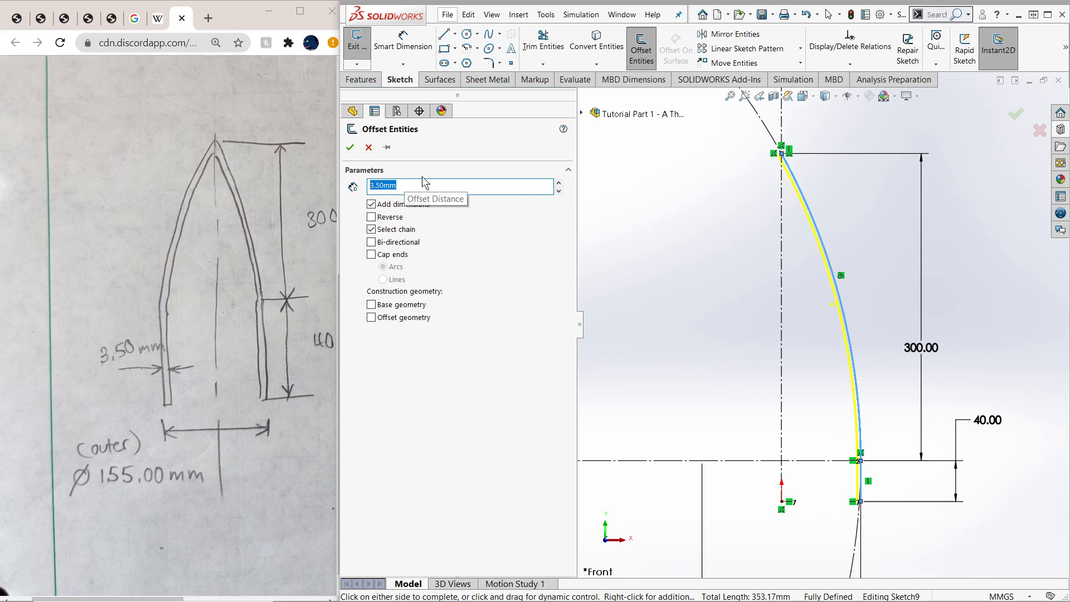
{"action": "left_click", "coordinate": [350, 147]}
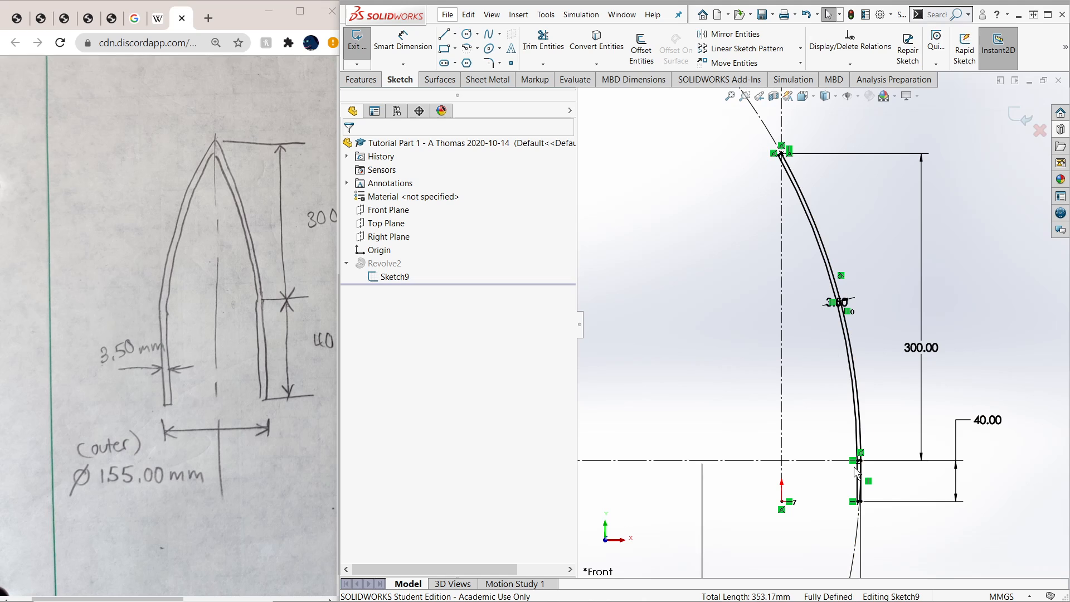
Close the wall's base with a horizontal line from the outer line's bottom endpoint to the inner one's
{"action": "scroll", "coordinate": [855, 418], "scroll_direction": "down", "scroll_amount": 6}
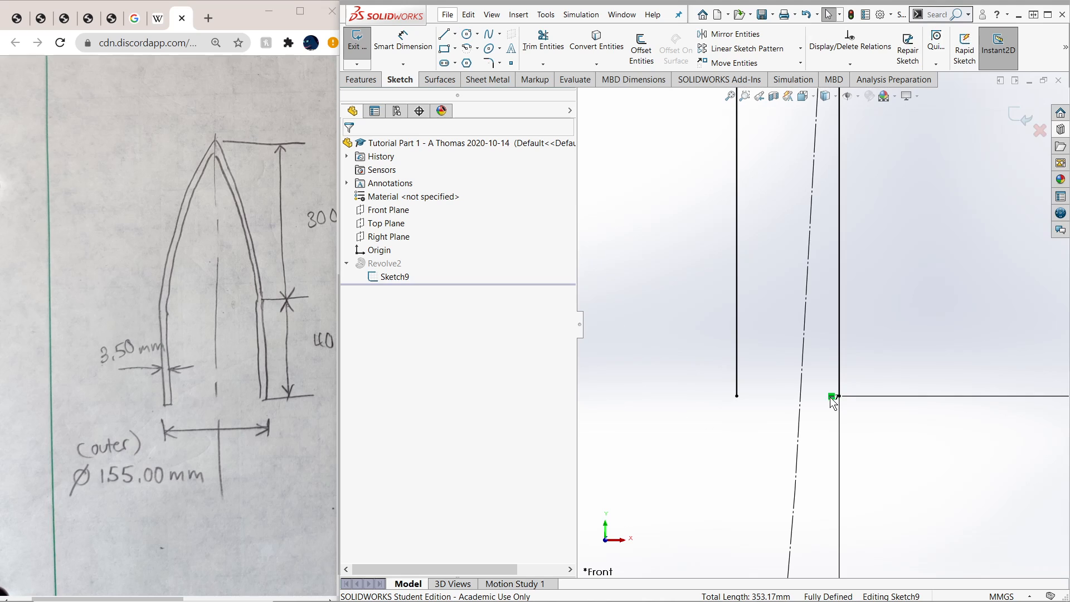
{"action": "scroll", "coordinate": [808, 379], "scroll_direction": "up", "scroll_amount": 8}
{"action": "scroll", "coordinate": [695, 344], "scroll_direction": "down", "scroll_amount": 3}
{"action": "left_click", "coordinate": [444, 34]}
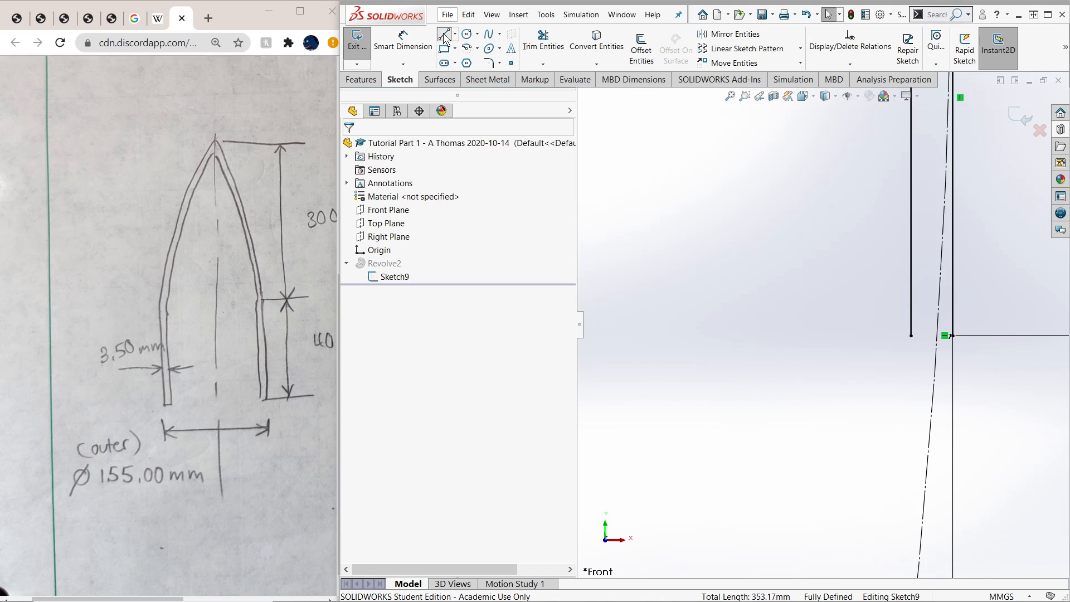
{"action": "left_click", "coordinate": [952, 336]}
{"action": "left_click", "coordinate": [910, 336]}
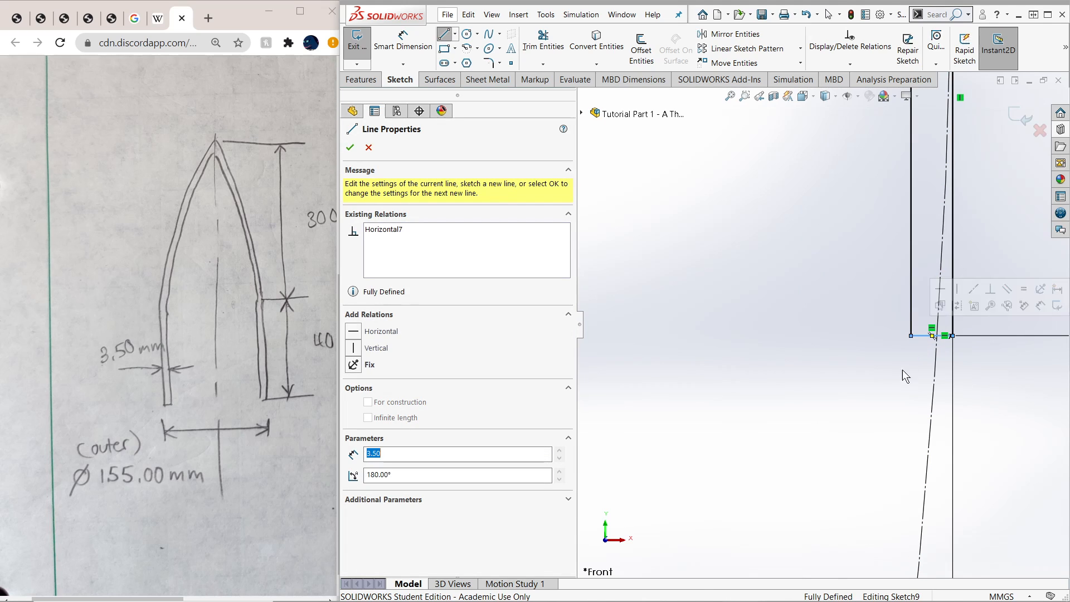
{"action": "key", "text": "Escape"}
{"action": "key", "text": "Escape"}
{"action": "scroll", "coordinate": [947, 368], "scroll_direction": "up", "scroll_amount": 3}
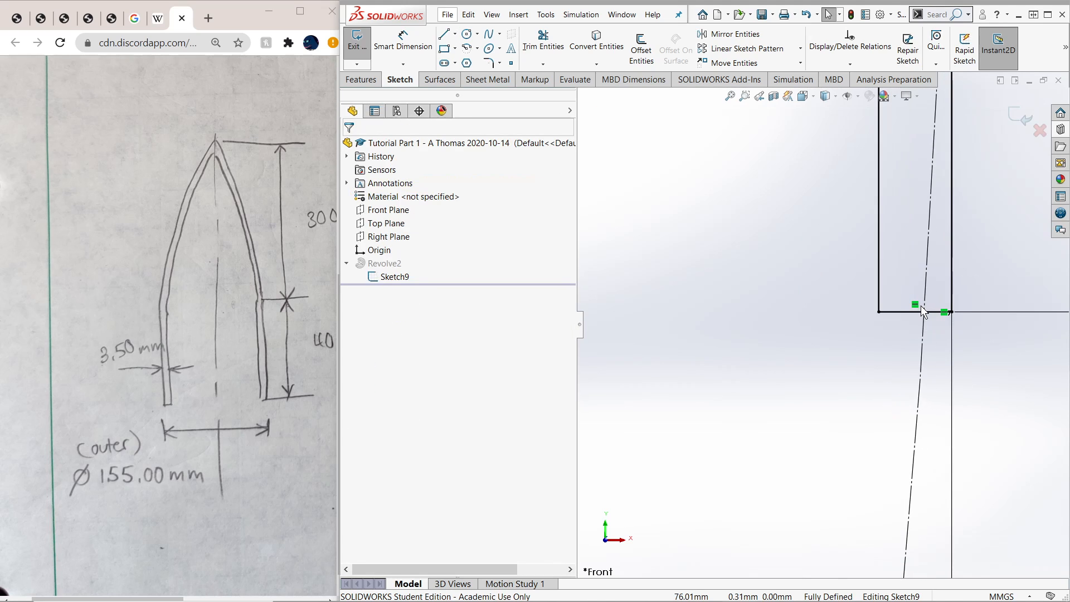
Draw a vertical line along the centreline from the outer arc's tip to the centreline's intersection with the inner arc, and check that endpoint
{"action": "scroll", "coordinate": [803, 388], "scroll_direction": "down", "scroll_amount": 10}
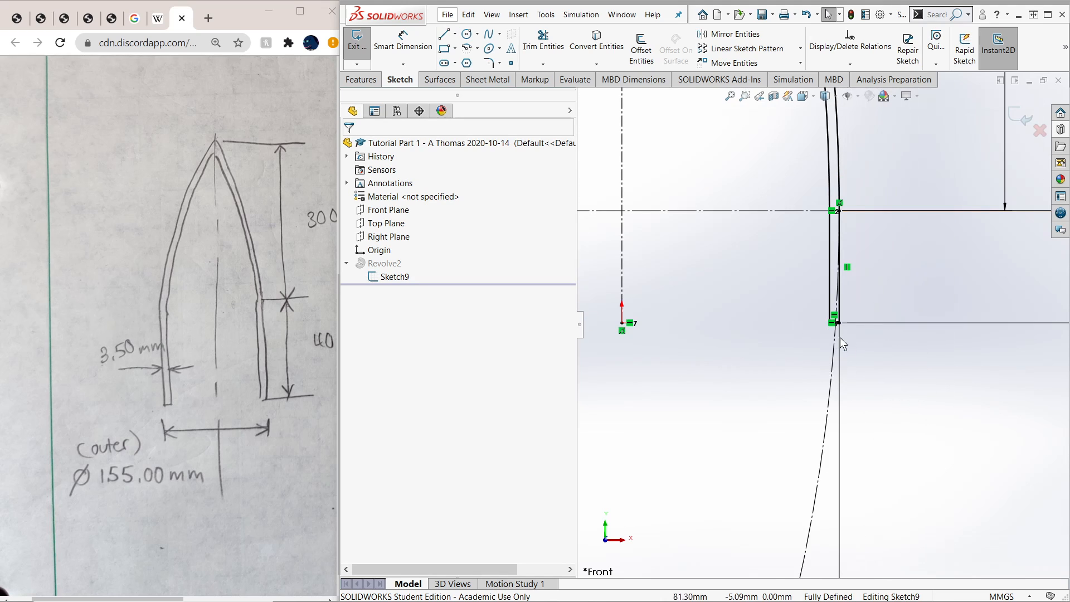
{"action": "scroll", "coordinate": [828, 338], "scroll_direction": "down", "scroll_amount": 8}
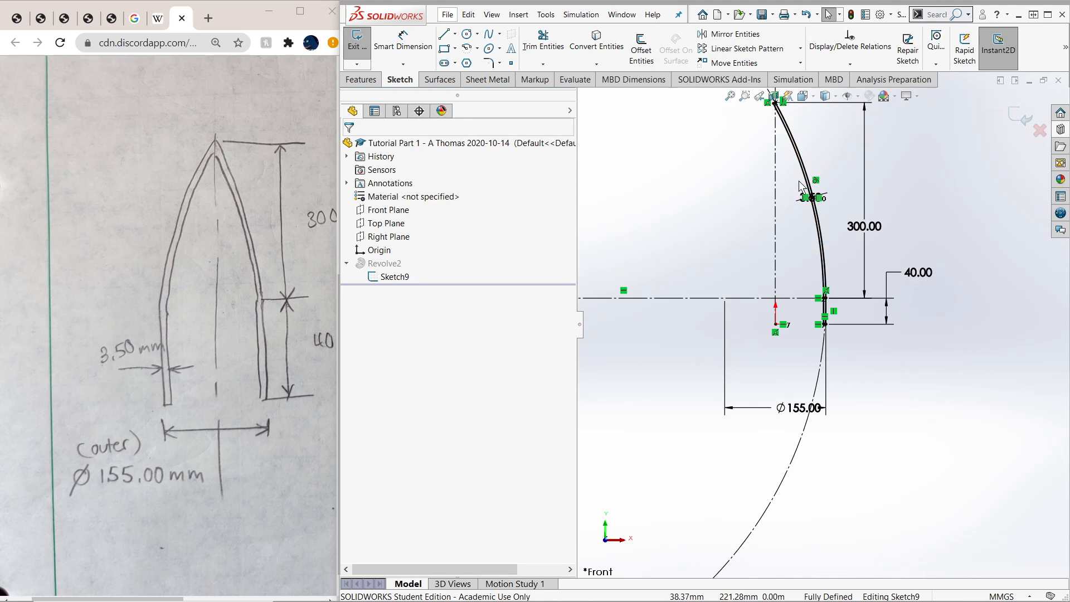
{"action": "scroll", "coordinate": [803, 185], "scroll_direction": "up", "scroll_amount": 4}
{"action": "scroll", "coordinate": [808, 149], "scroll_direction": "down", "scroll_amount": 4}
{"action": "scroll", "coordinate": [808, 222], "scroll_direction": "up", "scroll_amount": 8}
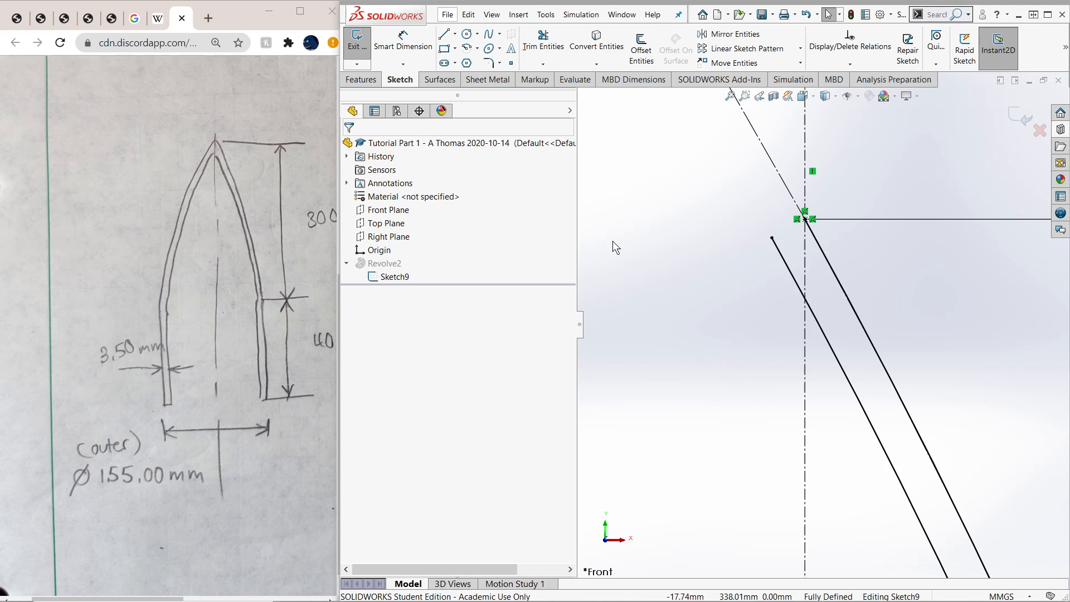
{"action": "left_click", "coordinate": [444, 36]}
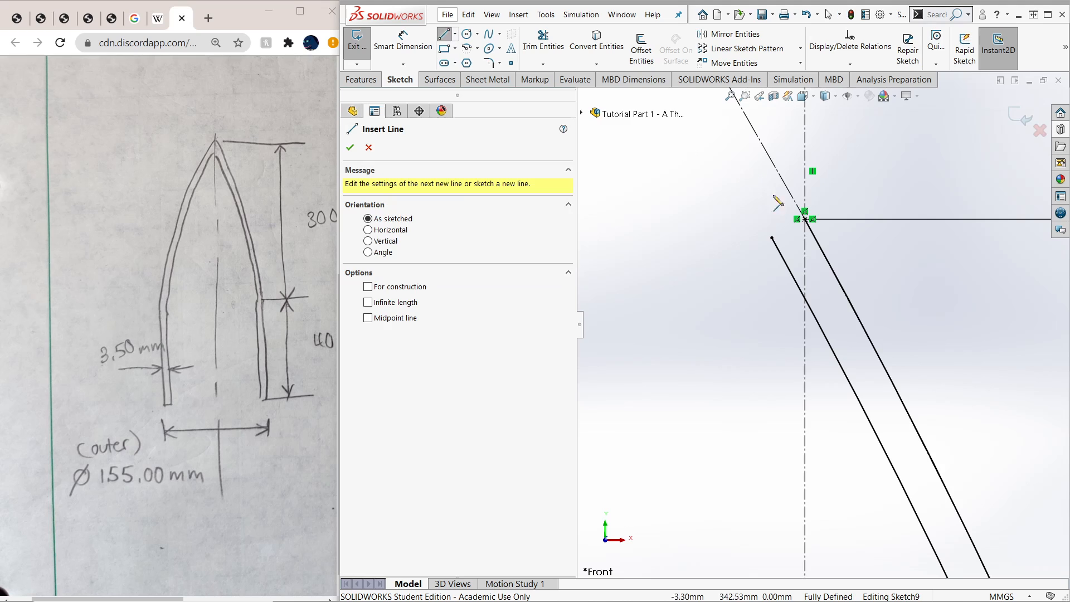
{"action": "left_click", "coordinate": [805, 220]}
{"action": "left_click", "coordinate": [805, 298]}
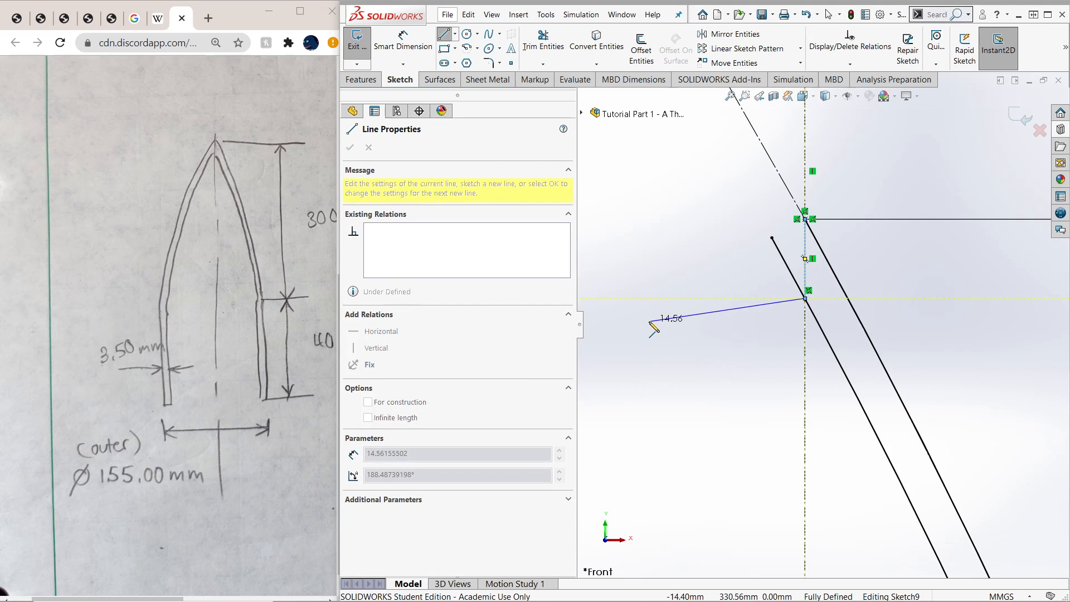
{"action": "key", "text": "Escape"}
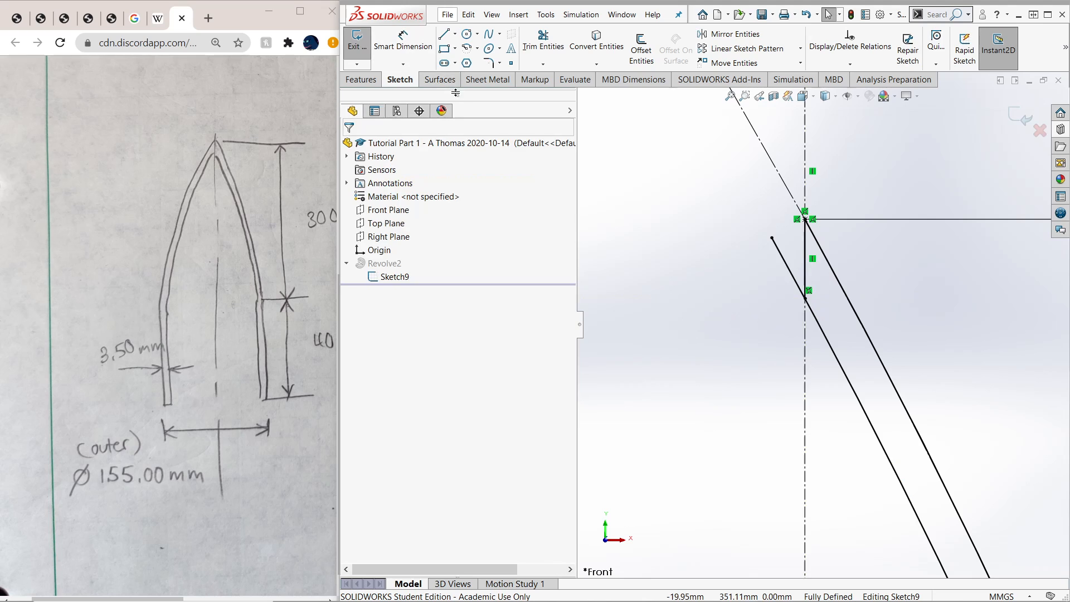
{"action": "scroll", "coordinate": [813, 301], "scroll_direction": "down", "scroll_amount": 3}
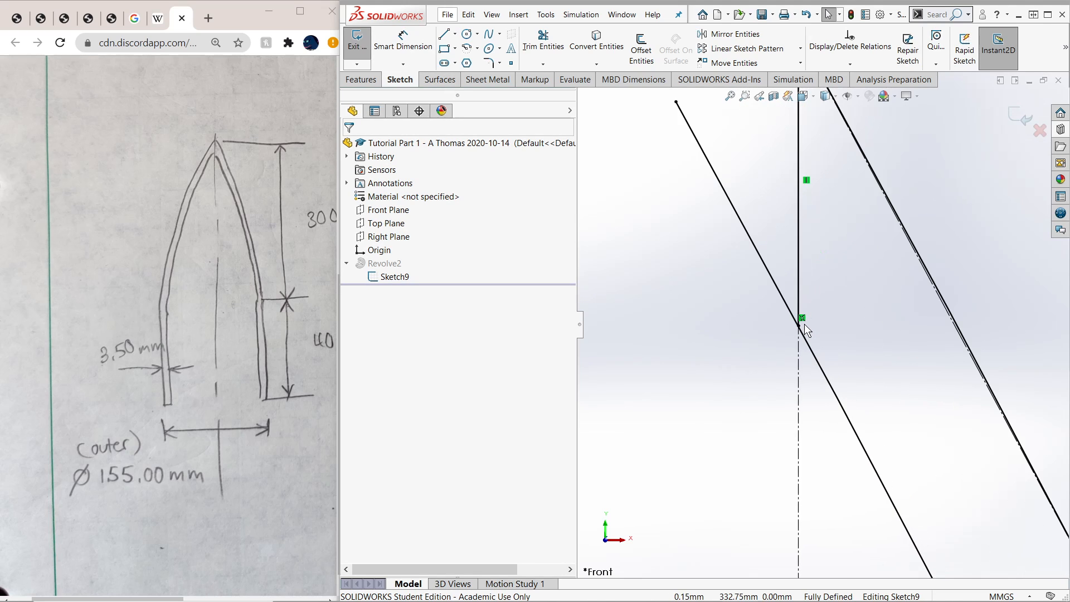
{"action": "left_click", "coordinate": [811, 323]}
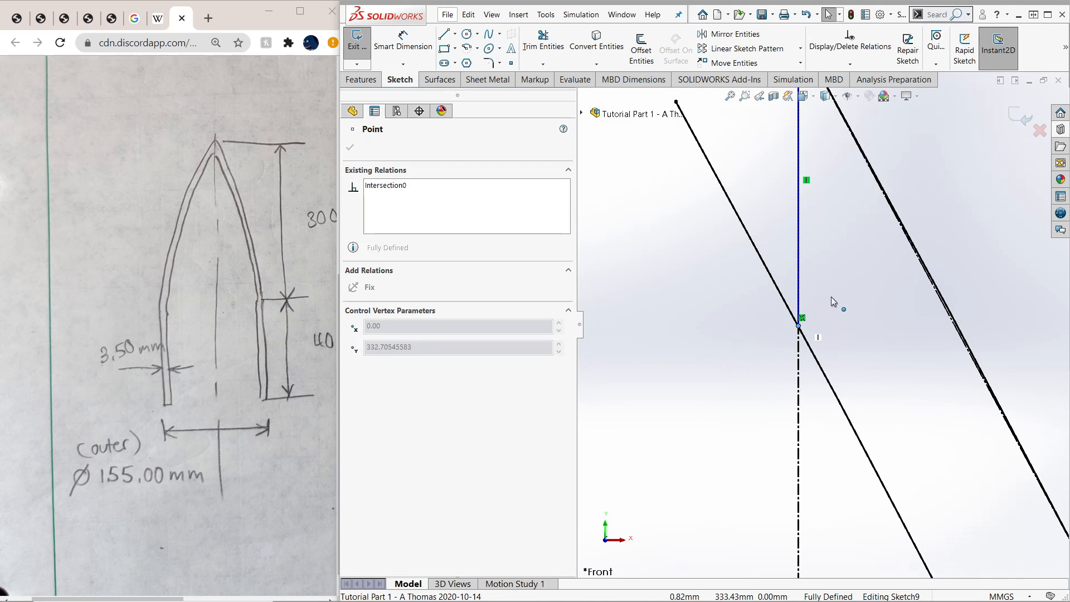
{"action": "left_click", "coordinate": [825, 332]}
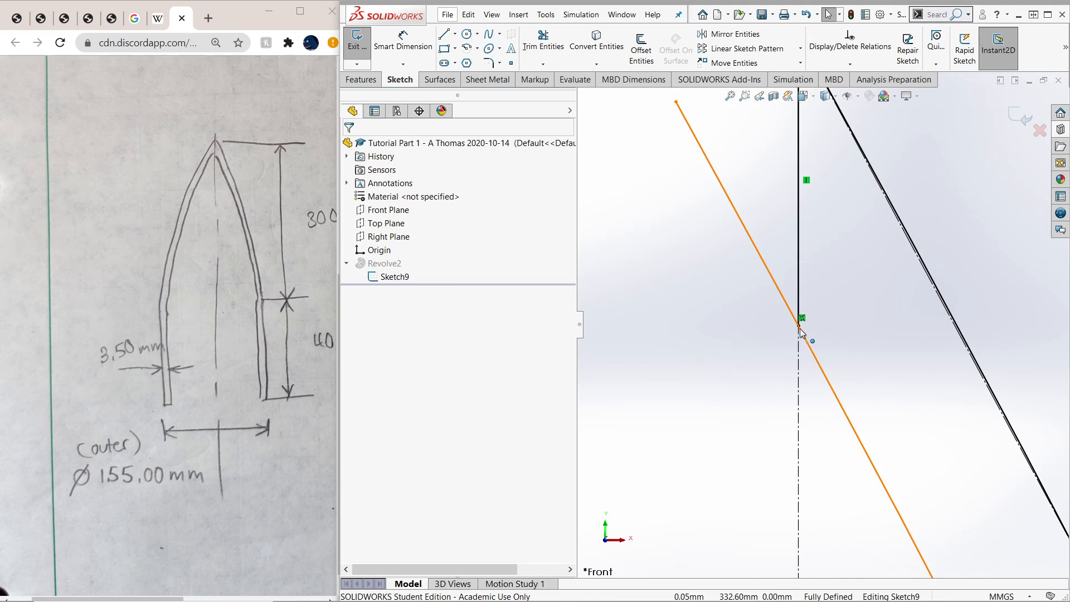
Power-trim the piece of the inner arc that extends past the centreline, and exit the sketch to rebuild the revolve
{"action": "scroll", "coordinate": [825, 310], "scroll_direction": "up", "scroll_amount": 3}
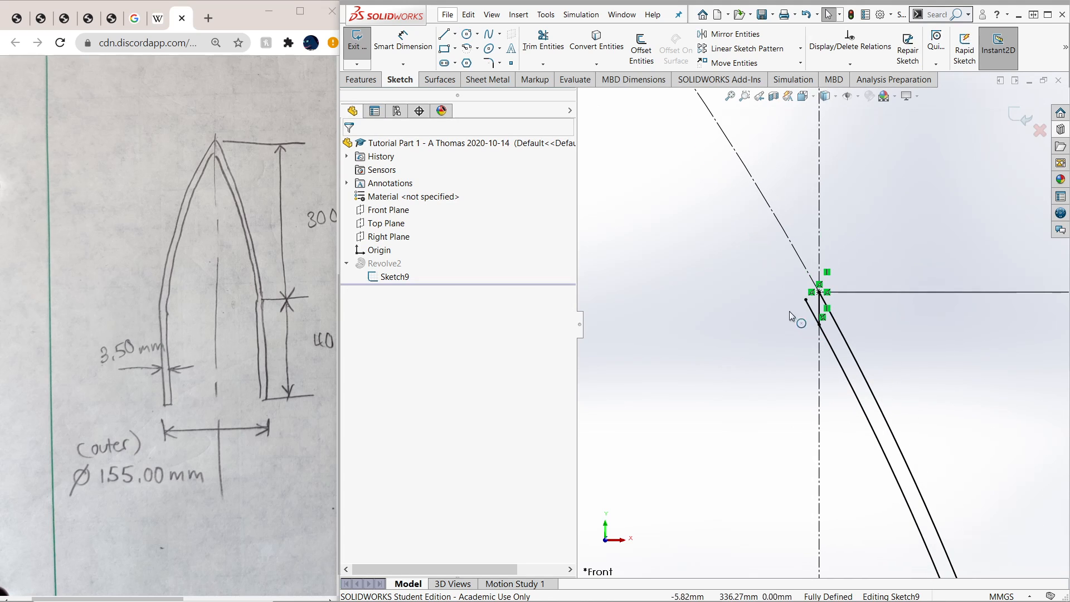
{"action": "left_click", "coordinate": [543, 40]}
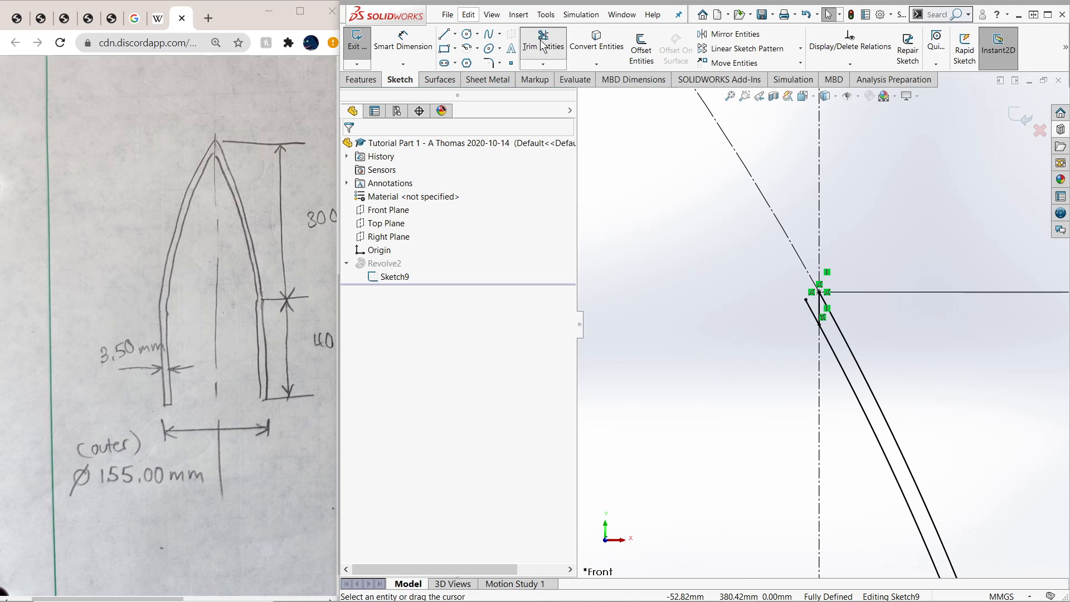
{"action": "left_click_drag", "start_coordinate": [805, 316], "coordinate": [814, 307]}
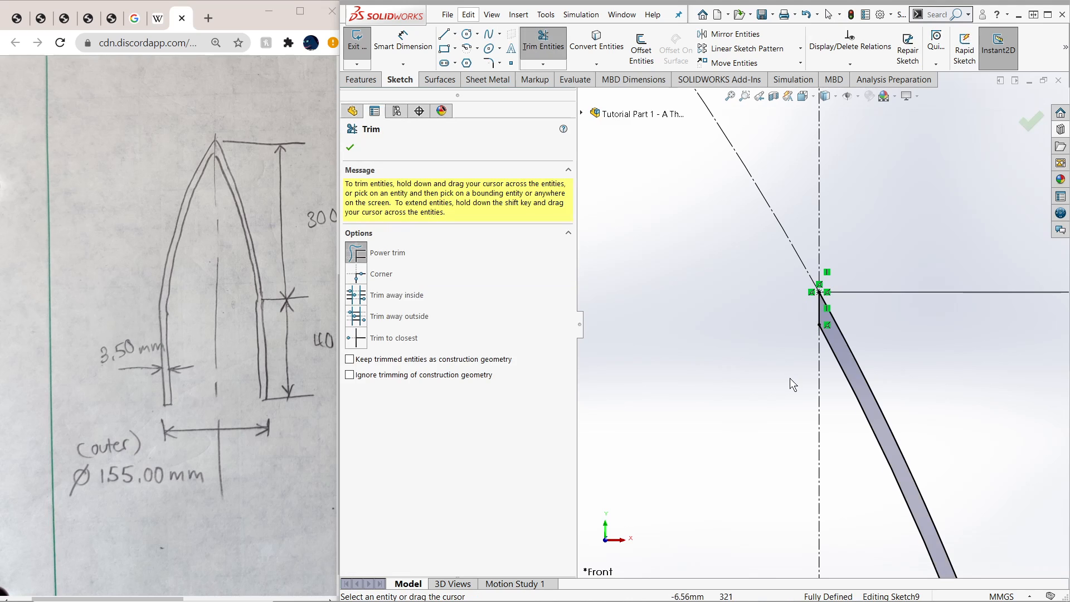
{"action": "key", "text": "Escape"}
{"action": "scroll", "coordinate": [824, 376], "scroll_direction": "up", "scroll_amount": 5}
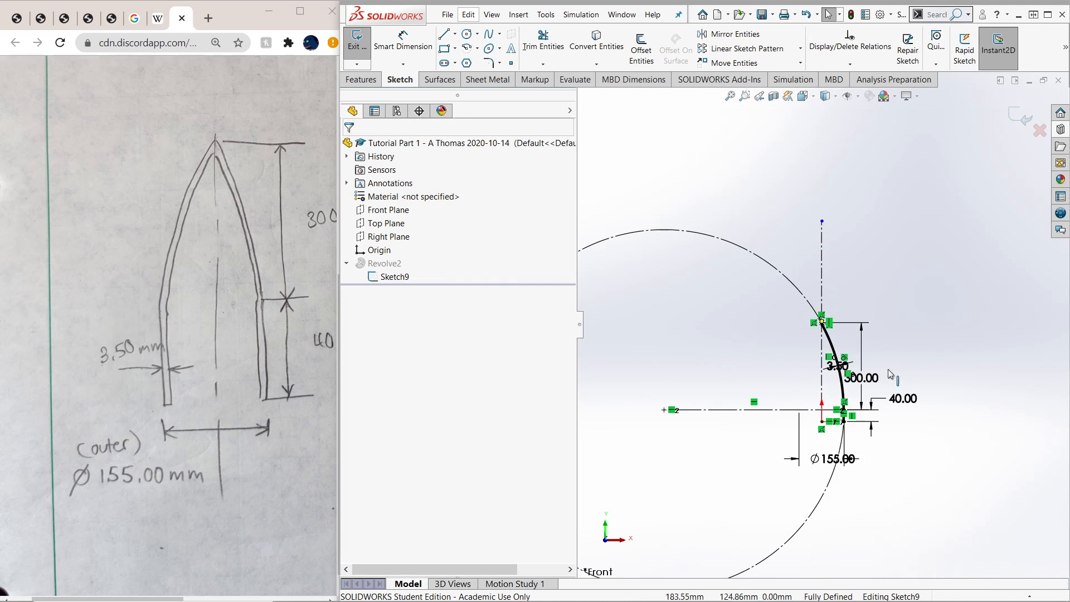
{"action": "left_click", "coordinate": [1027, 120]}
Examine the rebuilt nose cone from outside at different angles
{"action": "mouse_move", "coordinate": [846, 399]}
{"action": "middle_mouse_down"}
{"action": "mouse_move", "coordinate": [841, 210]}
{"action": "mouse_move", "coordinate": [841, 437]}
{"action": "mouse_move", "coordinate": [814, 449]}
{"action": "middle_mouse_up"}
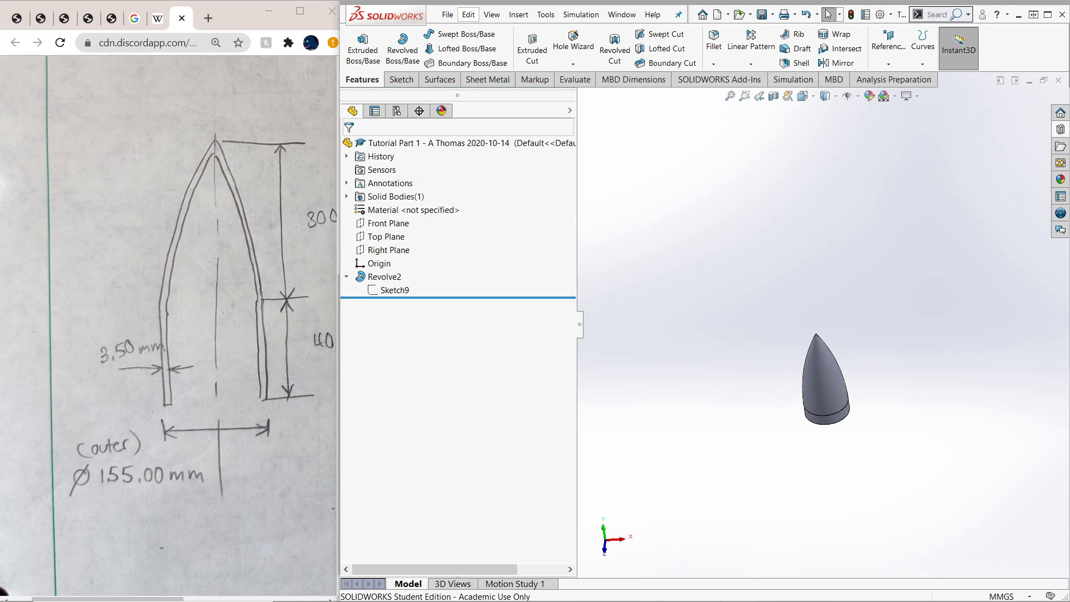
{"action": "mouse_move", "coordinate": [250, 598]}
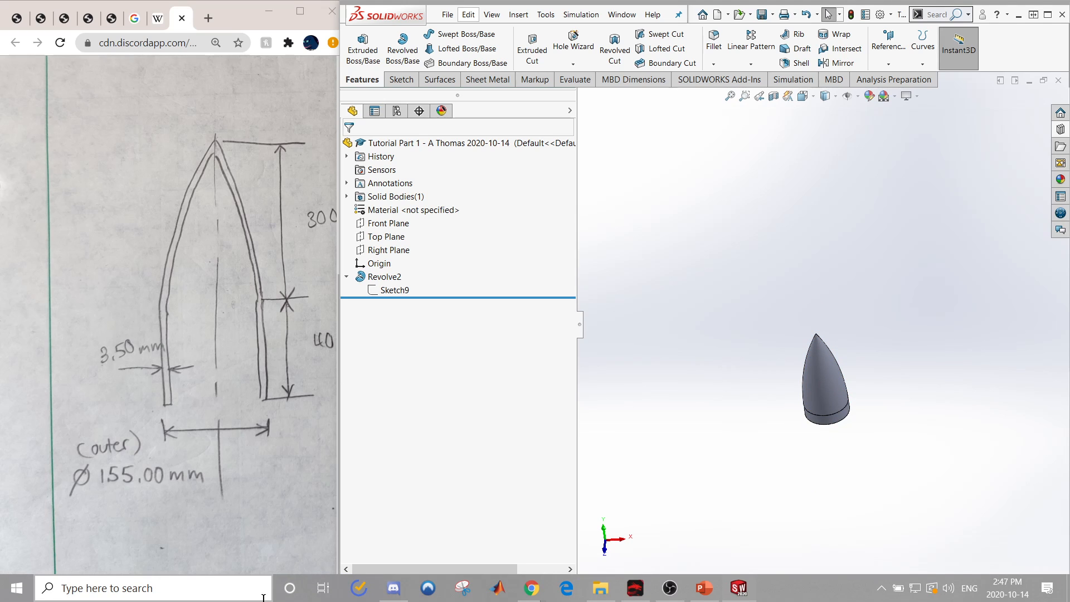
{"action": "middle_click_drag", "start_coordinate": [741, 372], "coordinate": [846, 391]}
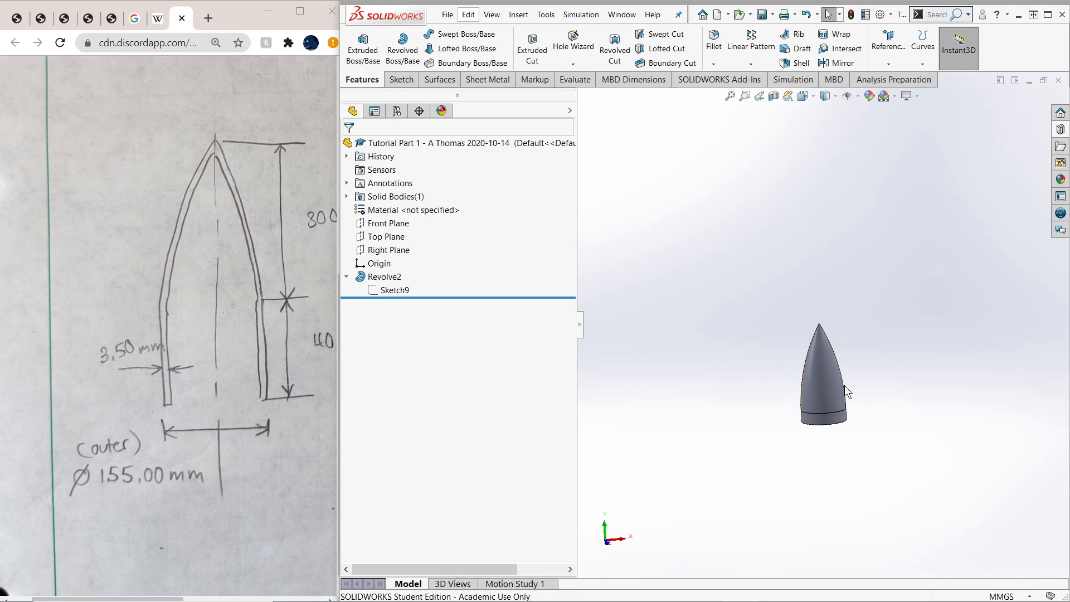
{"action": "scroll", "coordinate": [845, 391], "scroll_direction": "down", "scroll_amount": 3}
{"action": "middle_click_drag", "start_coordinate": [725, 312], "coordinate": [777, 409]}
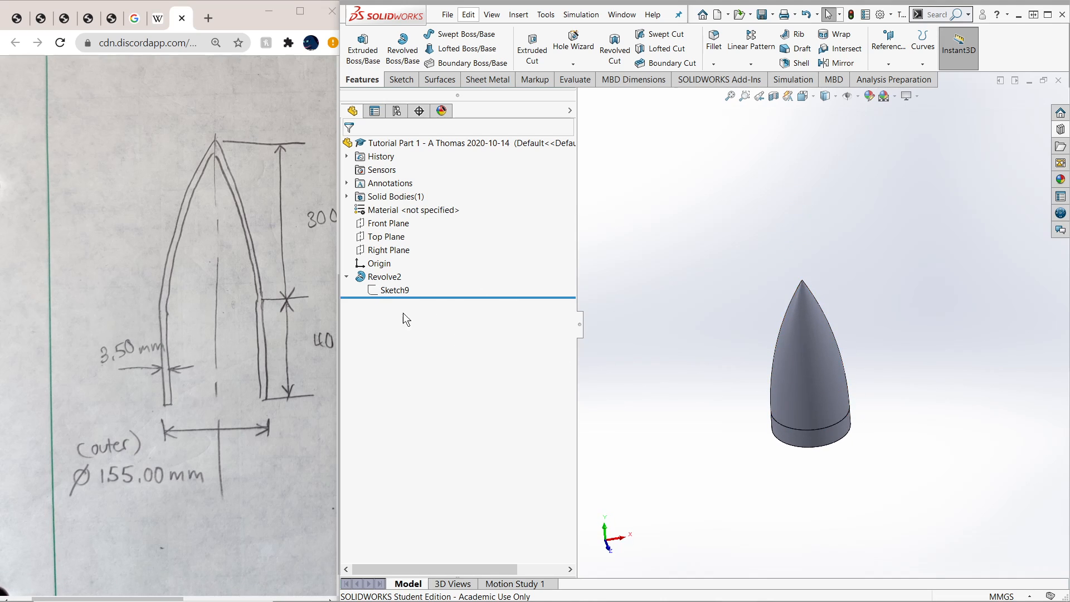
Reopen the revolve's profile sketch and delete the wall's base line and the inner line of the straight section
{"action": "left_click", "coordinate": [385, 290]}
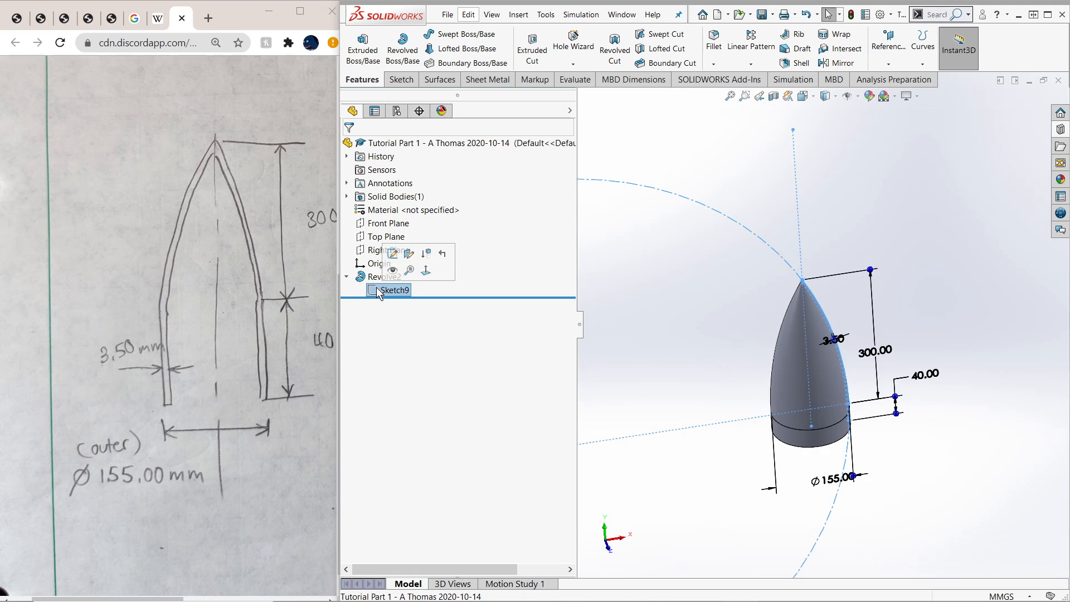
{"action": "left_click", "coordinate": [392, 253]}
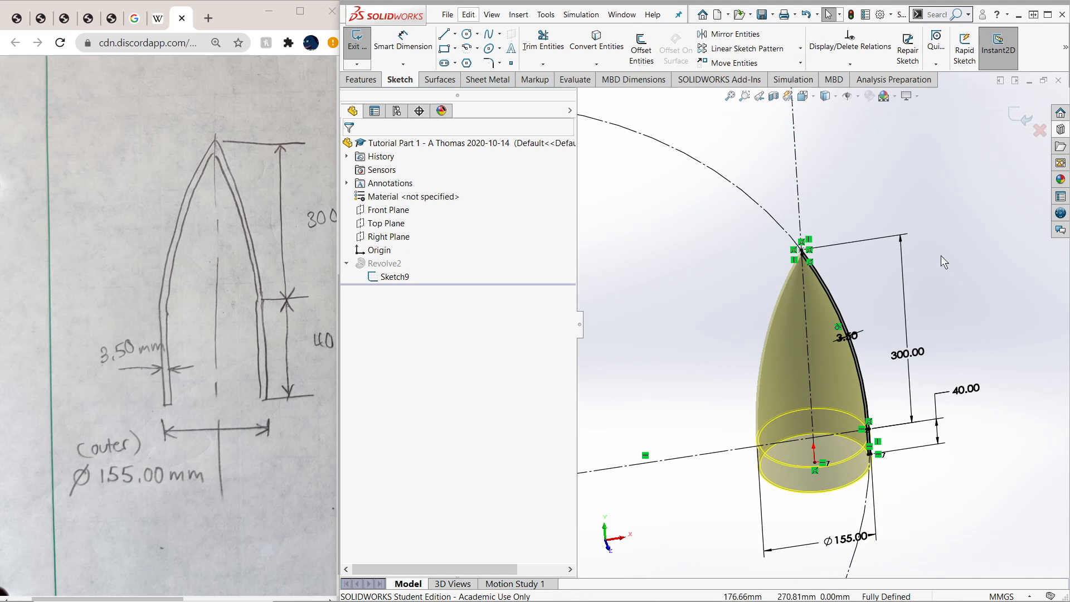
{"action": "scroll", "coordinate": [812, 429], "scroll_direction": "down", "scroll_amount": 5}
{"action": "scroll", "coordinate": [797, 440], "scroll_direction": "down", "scroll_amount": 2}
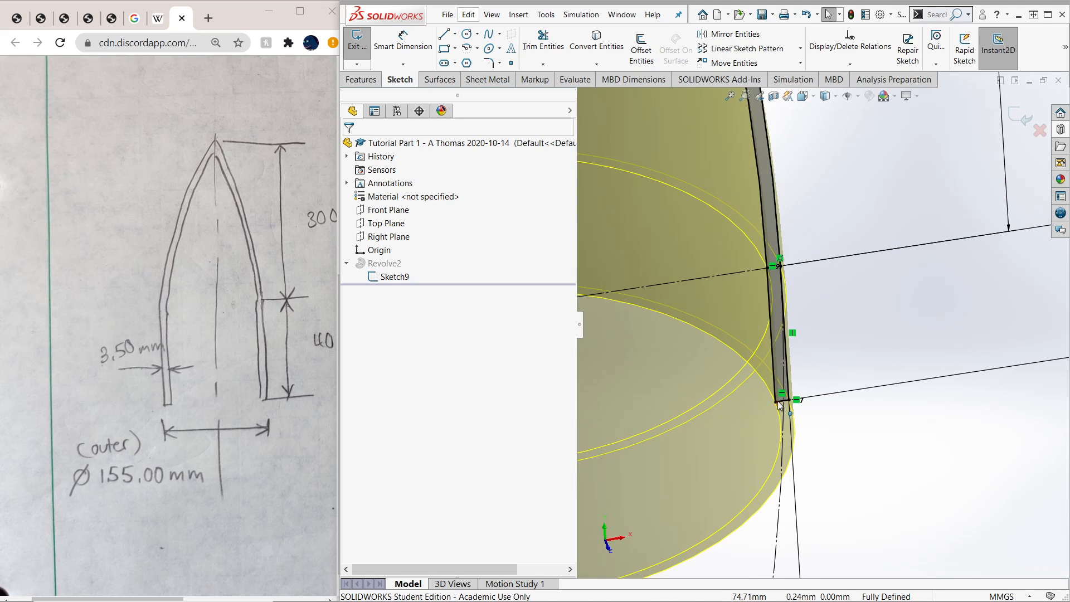
{"action": "left_click", "coordinate": [784, 400]}
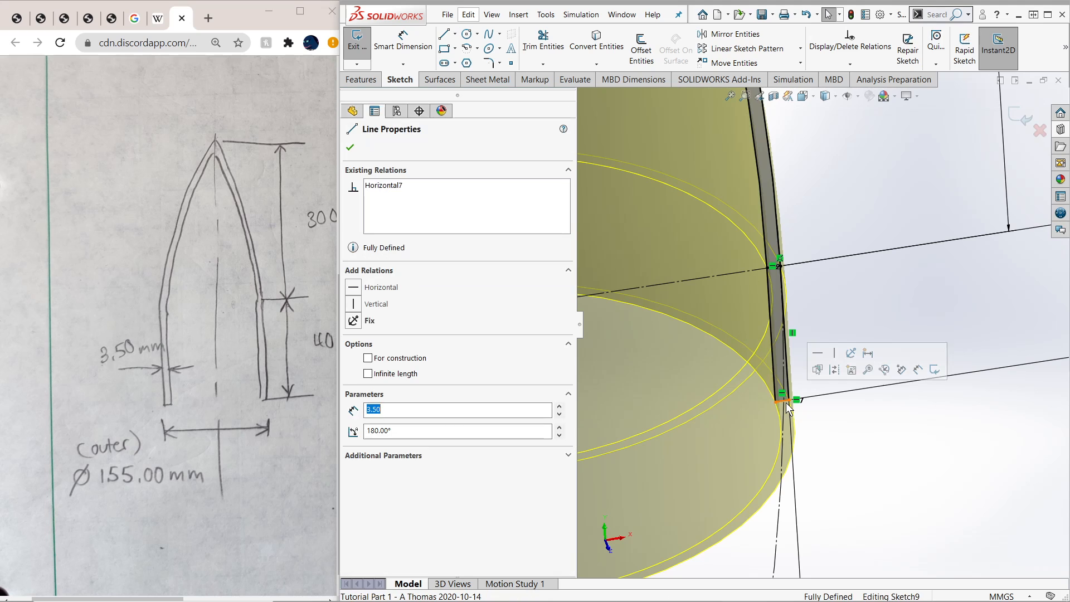
{"action": "key", "text": "Delete"}
{"action": "left_click", "coordinate": [773, 357]}
{"action": "key", "text": "Delete"}
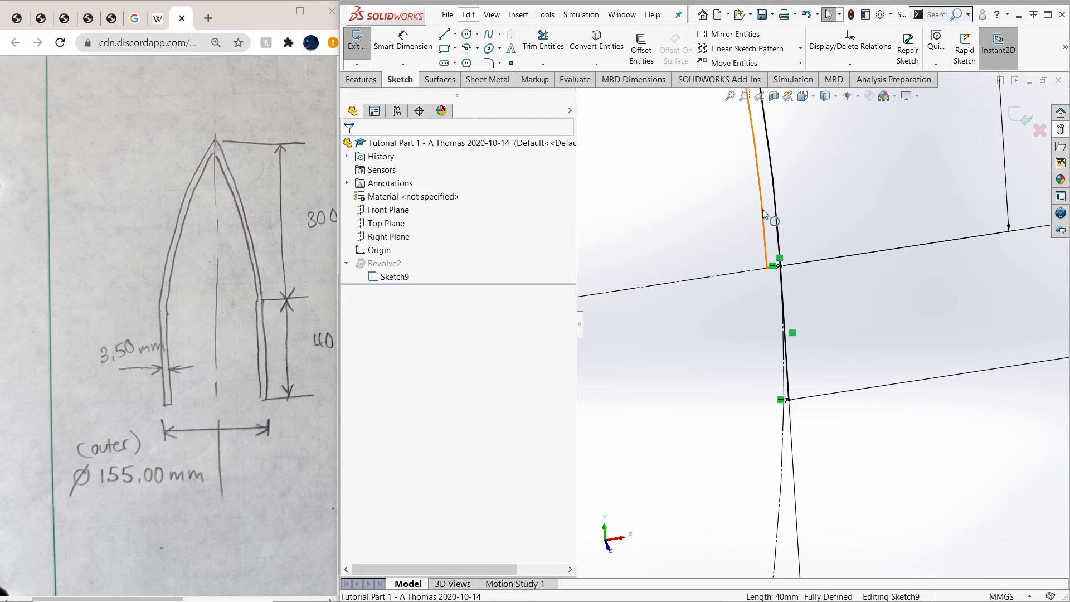
Delete the offset inner arc and the short vertical closing line at the tip, leaving only the outer profile
{"action": "left_click", "coordinate": [765, 207]}
{"action": "key", "text": "Delete"}
{"action": "scroll", "coordinate": [735, 234], "scroll_direction": "up", "scroll_amount": 2}
{"action": "scroll", "coordinate": [734, 211], "scroll_direction": "up", "scroll_amount": 3}
{"action": "scroll", "coordinate": [735, 190], "scroll_direction": "down", "scroll_amount": 6}
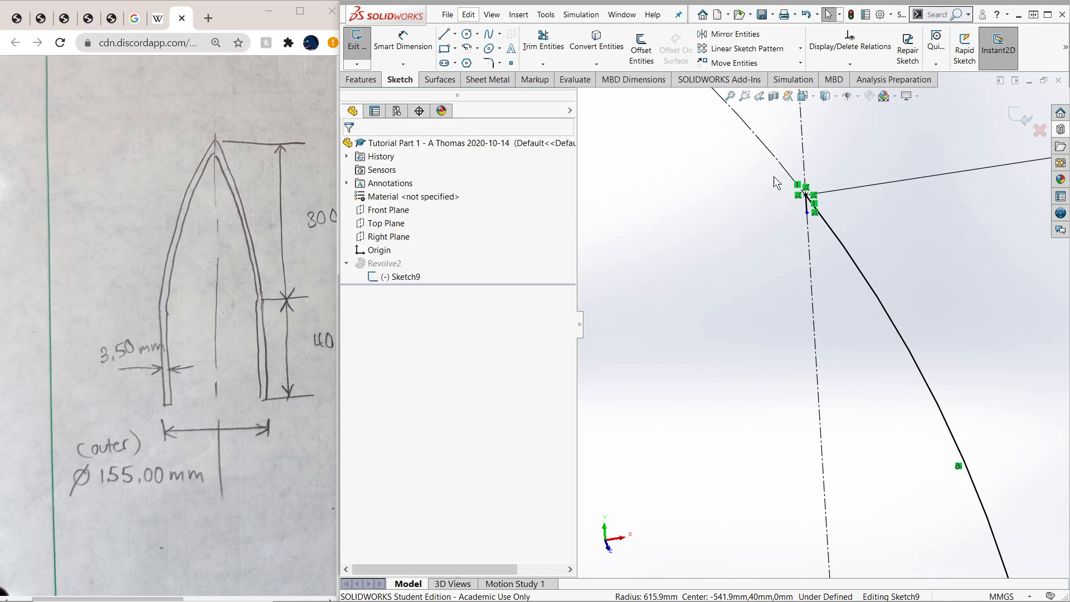
{"action": "left_click", "coordinate": [738, 217]}
{"action": "key", "text": "Delete"}
{"action": "scroll", "coordinate": [780, 337], "scroll_direction": "up", "scroll_amount": 10}
{"action": "scroll", "coordinate": [835, 481], "scroll_direction": "down", "scroll_amount": 2}
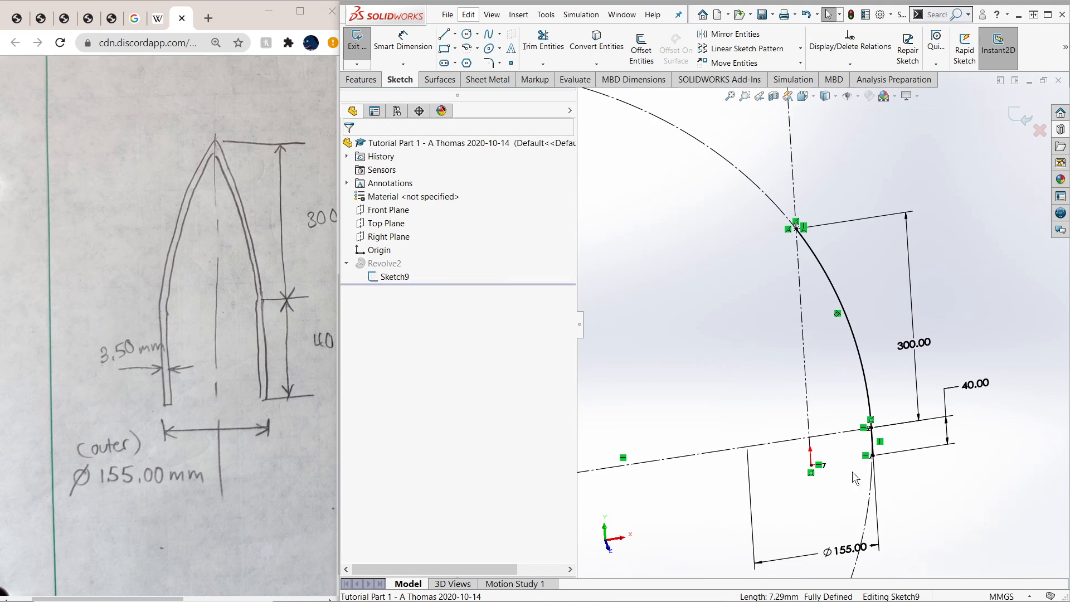
Close the profile with a vertical line down the centreline from the tip and a horizontal base line to the outer wall, and exit the sketch
{"action": "key", "text": "l"}
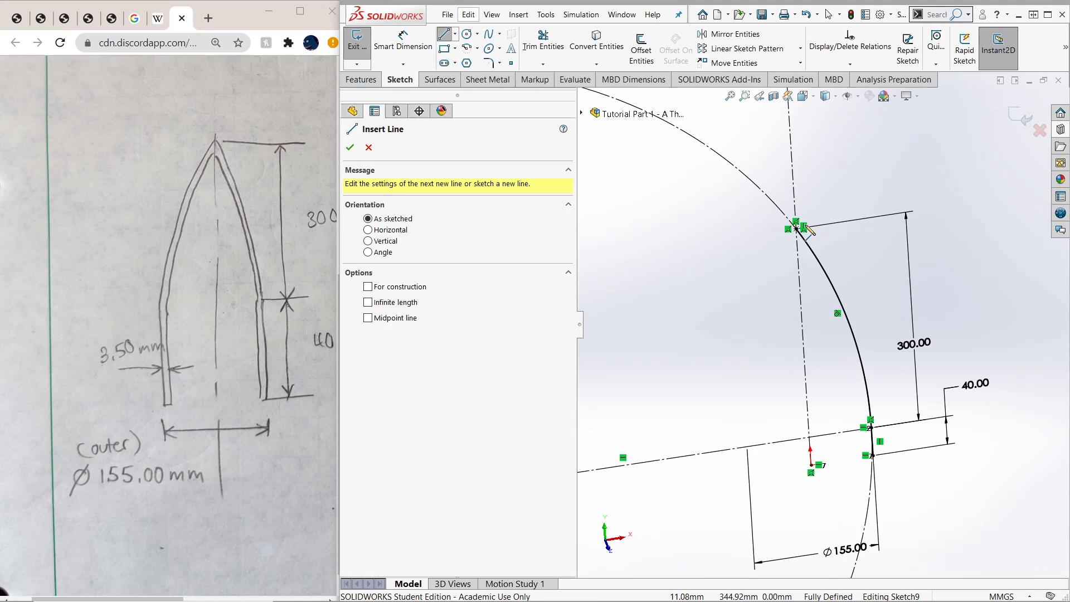
{"action": "left_click", "coordinate": [796, 228]}
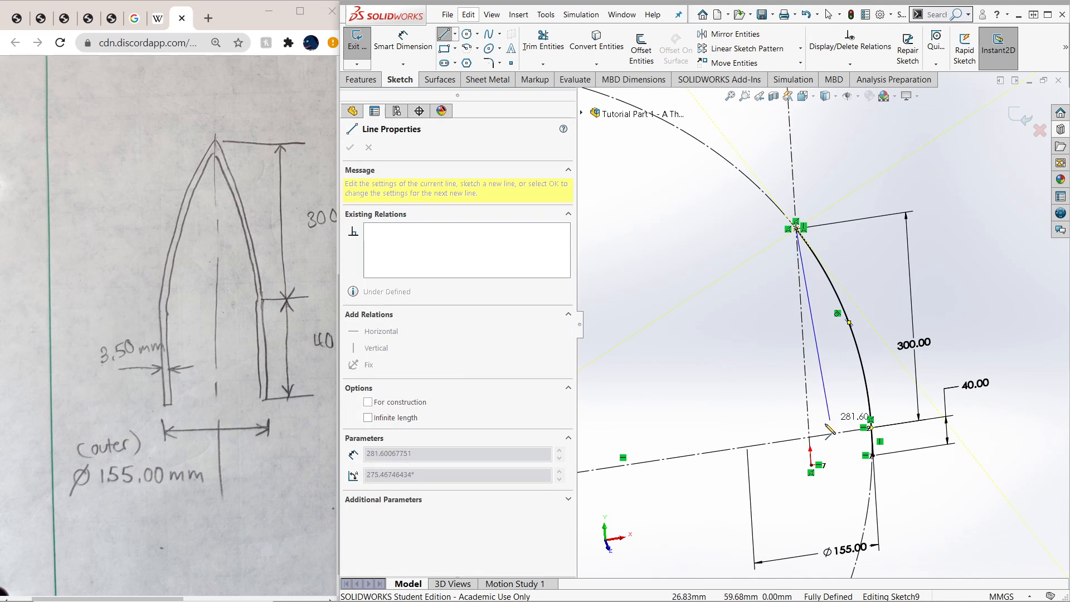
{"action": "left_click", "coordinate": [809, 438]}
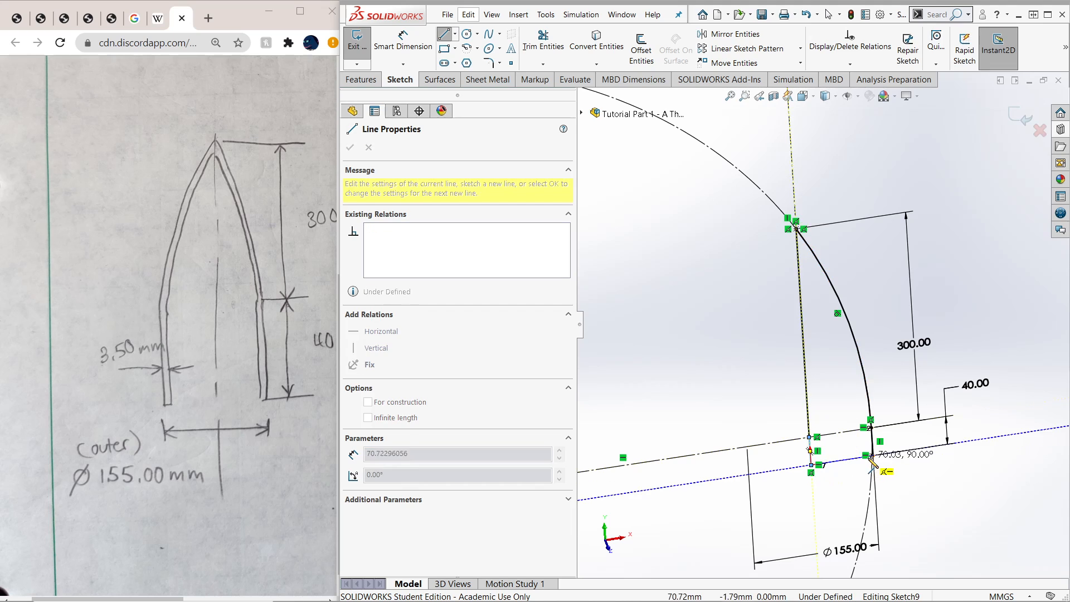
{"action": "scroll", "coordinate": [883, 468], "scroll_direction": "down", "scroll_amount": 5}
{"action": "scroll", "coordinate": [847, 385], "scroll_direction": "down", "scroll_amount": 3}
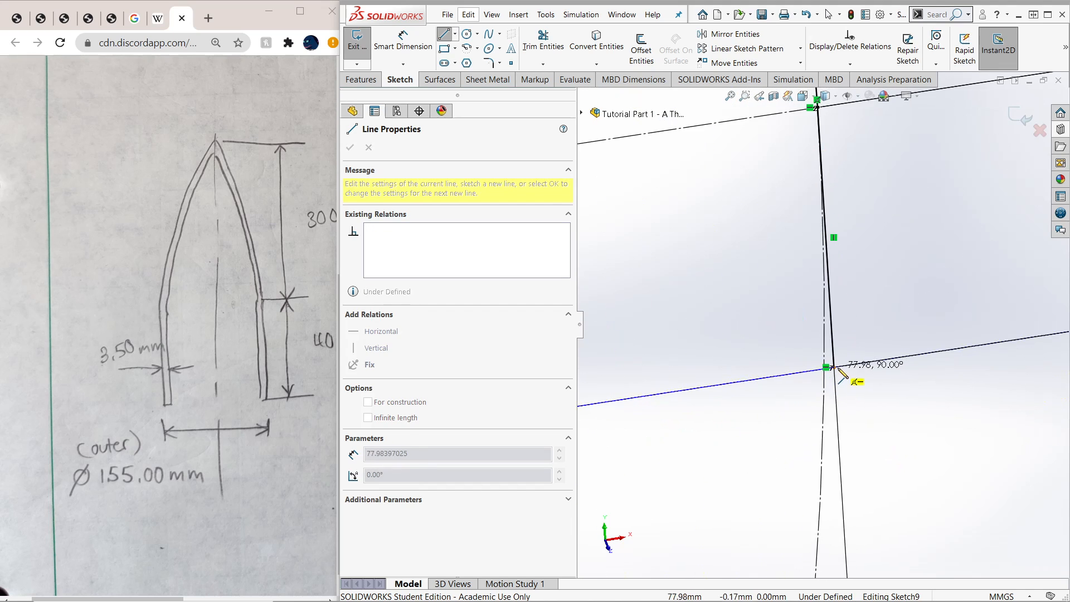
{"action": "left_click", "coordinate": [817, 333]}
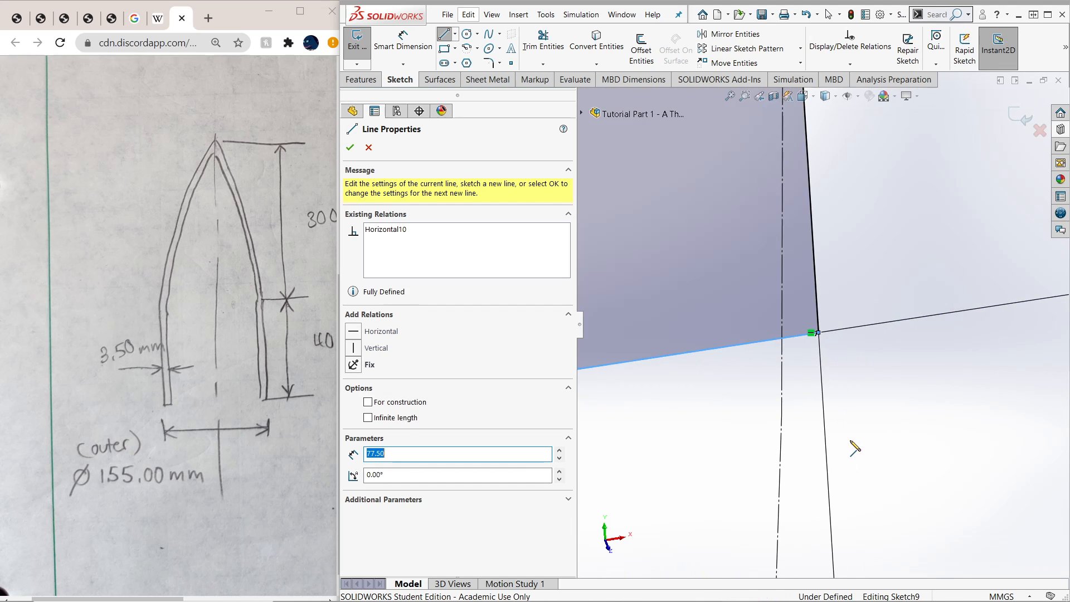
{"action": "key", "text": "Escape"}
{"action": "scroll", "coordinate": [819, 322], "scroll_direction": "up", "scroll_amount": 4}
{"action": "scroll", "coordinate": [780, 310], "scroll_direction": "up", "scroll_amount": 6}
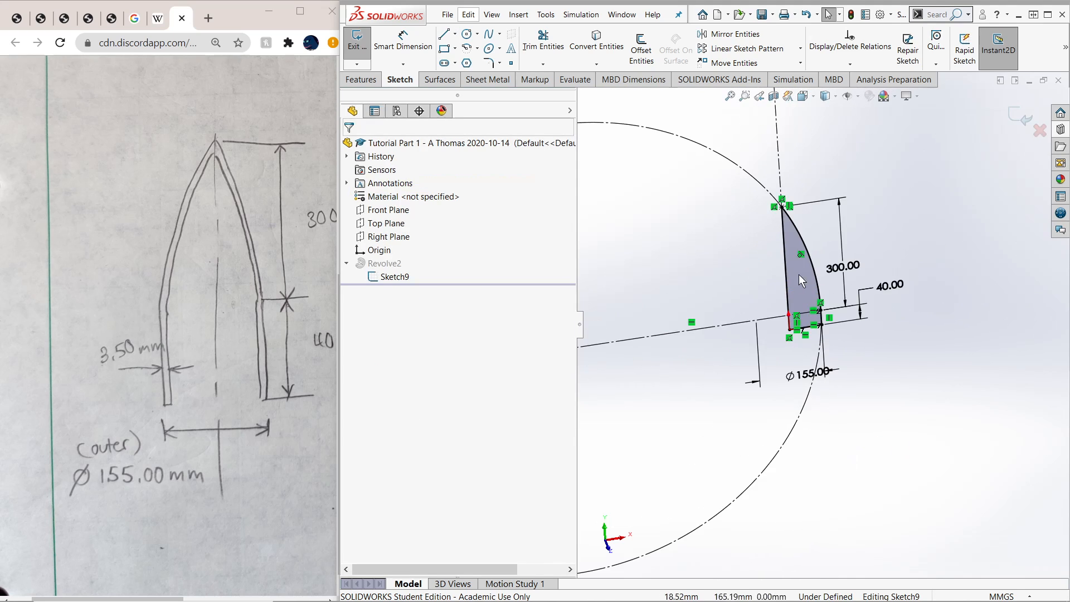
{"action": "scroll", "coordinate": [786, 245], "scroll_direction": "down", "scroll_amount": 2}
{"action": "left_click", "coordinate": [1021, 119]}
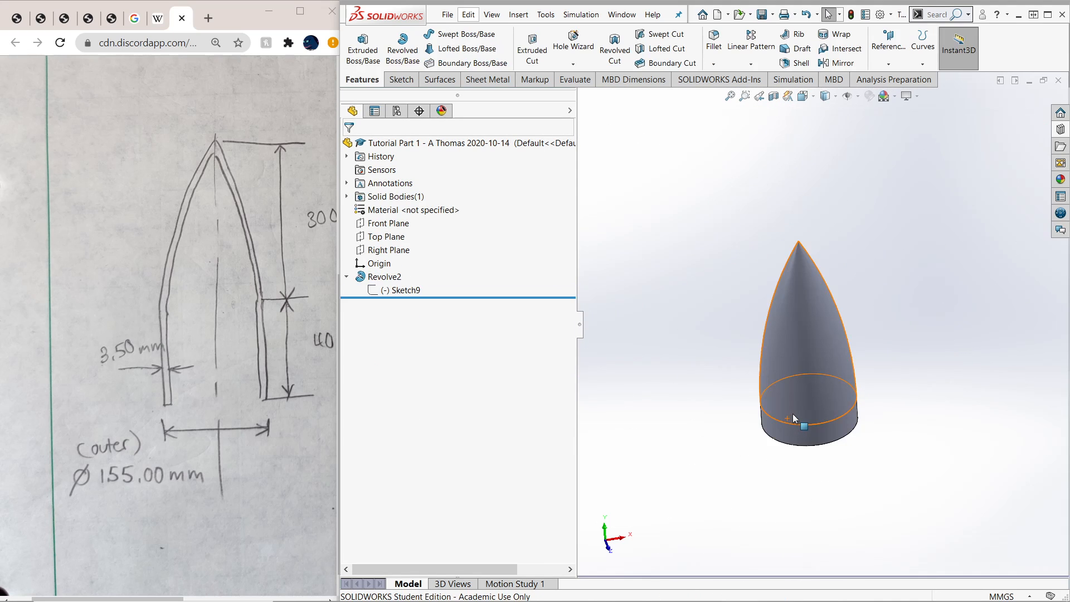
Inspect the rebuilt nose cone from below and in a section view, and turn the section view off
{"action": "middle_click_drag", "start_coordinate": [813, 447], "coordinate": [817, 214]}
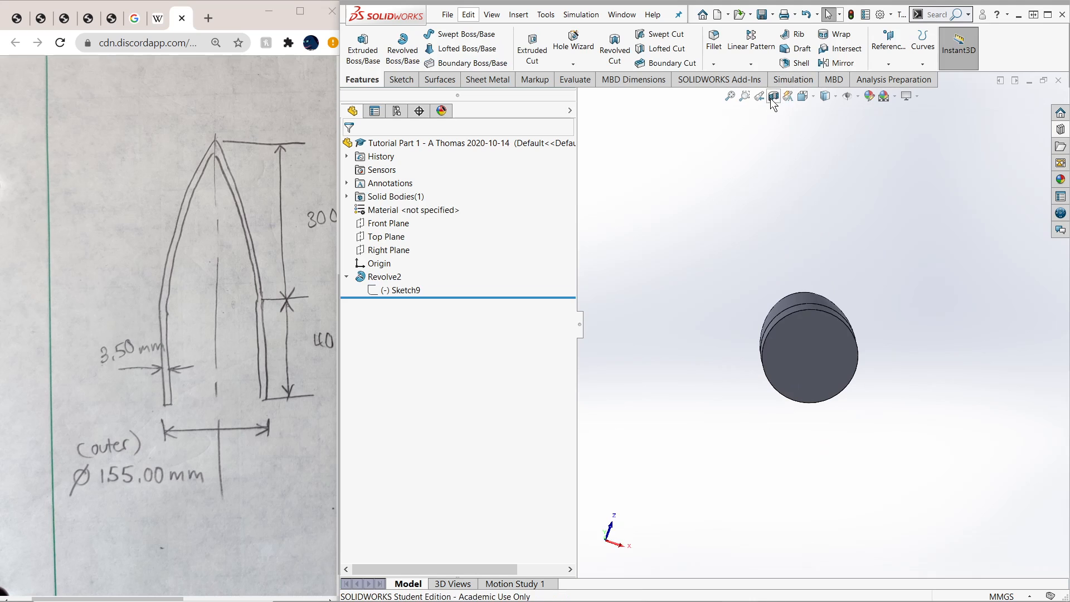
{"action": "left_click", "coordinate": [772, 96]}
{"action": "left_click", "coordinate": [368, 148]}
{"action": "middle_click_drag", "start_coordinate": [799, 418], "coordinate": [955, 367]}
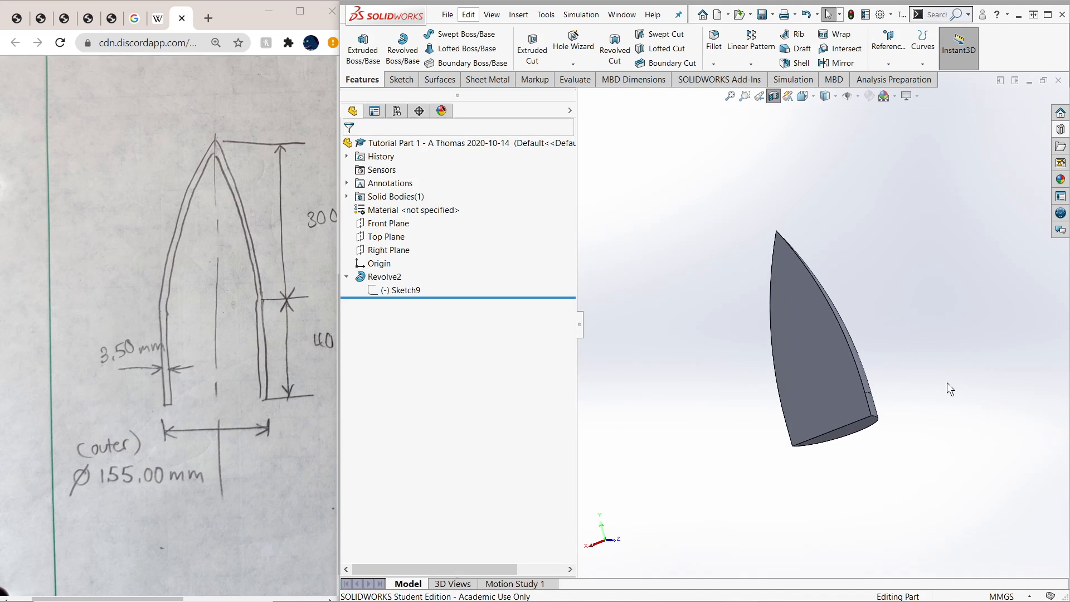
{"action": "left_click", "coordinate": [773, 96]}
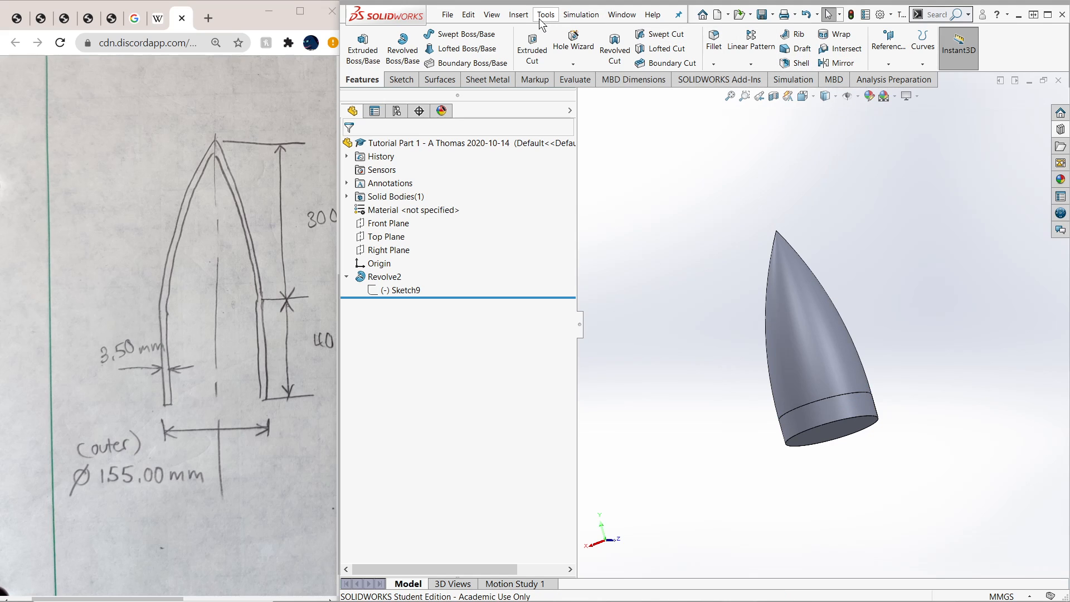
Try bending the revolved body by about 69 degrees with a Flex feature, and undo it
{"action": "left_click", "coordinate": [520, 16]}
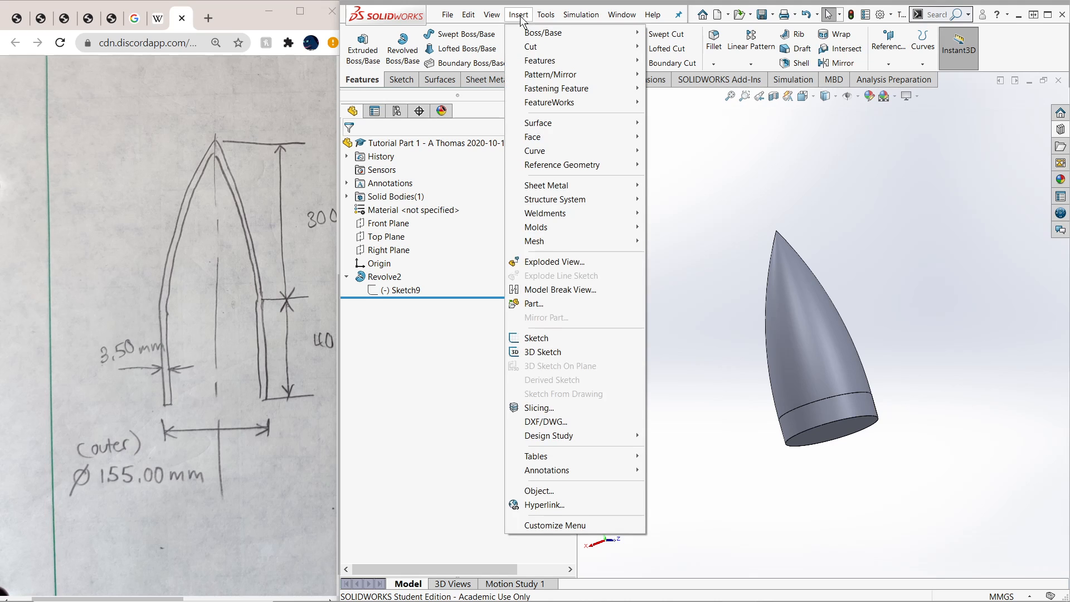
{"action": "mouse_move", "coordinate": [529, 61]}
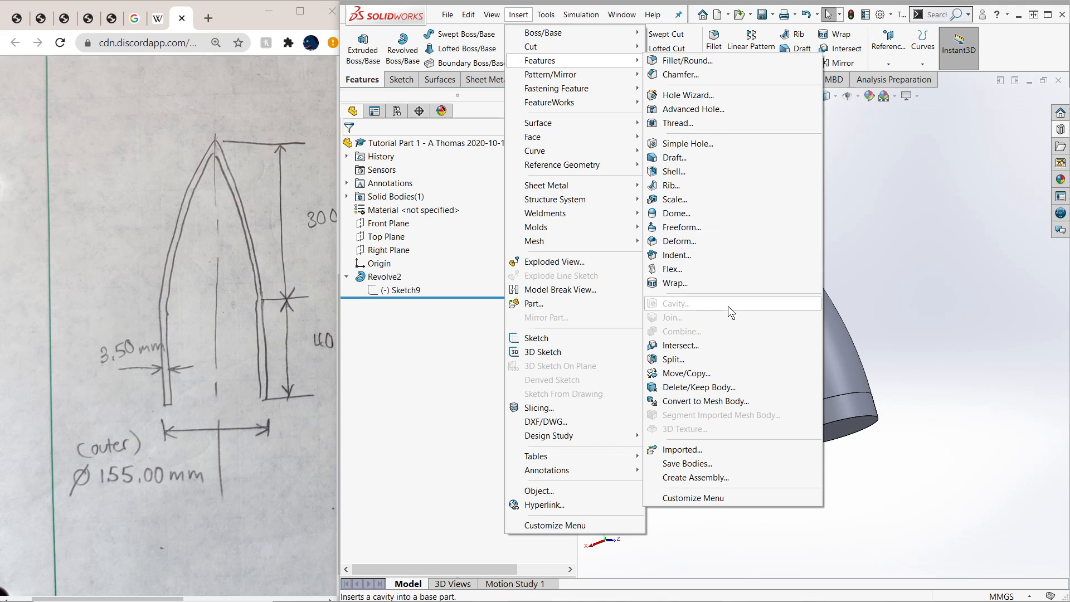
{"action": "left_click", "coordinate": [691, 269]}
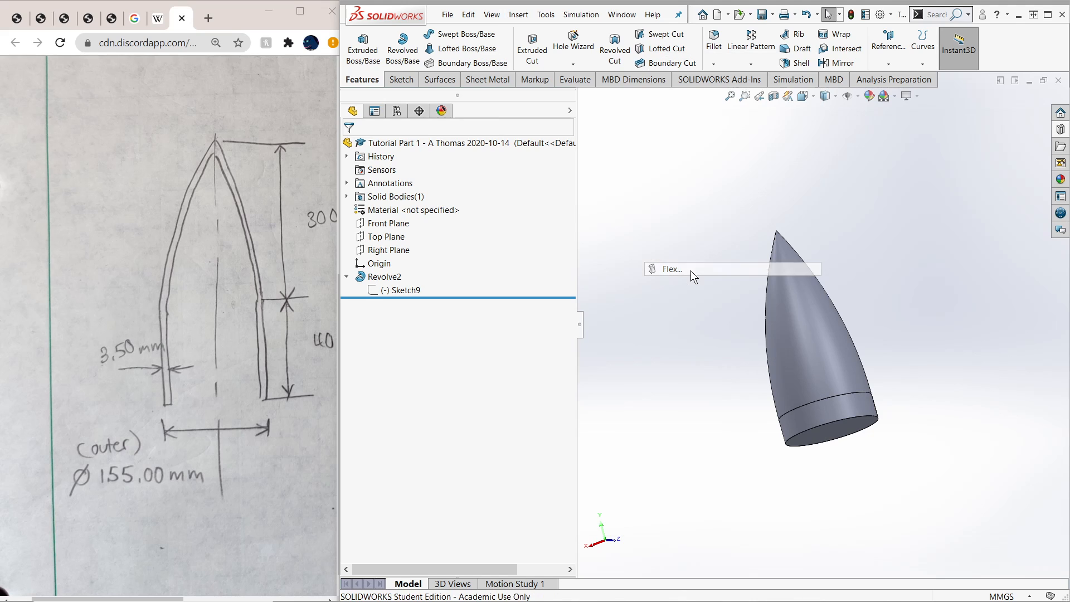
{"action": "left_click", "coordinate": [785, 305]}
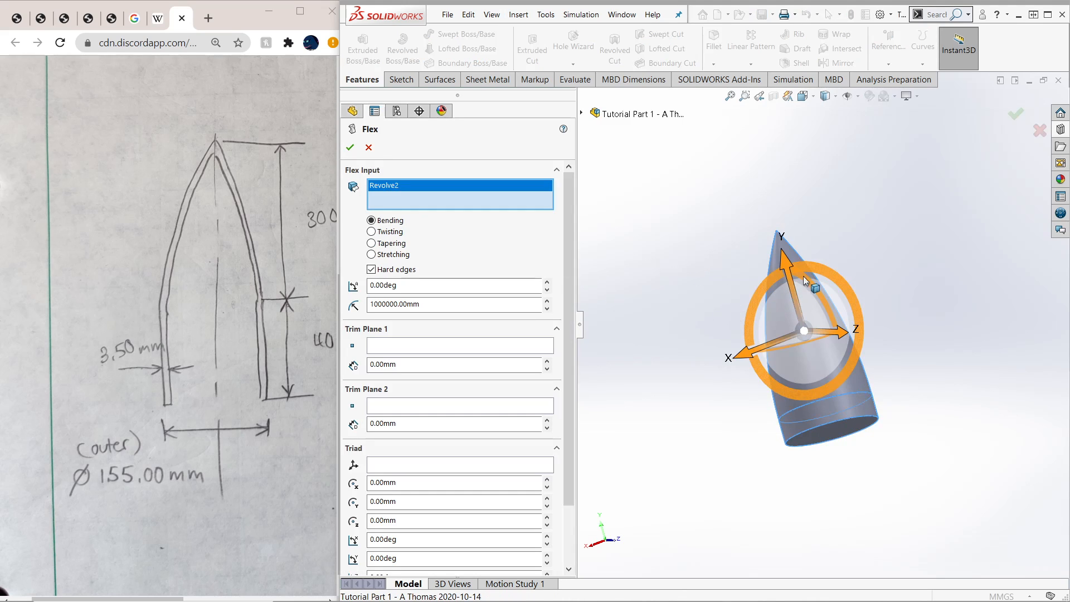
{"action": "left_click_drag", "start_coordinate": [774, 321], "coordinate": [737, 296]}
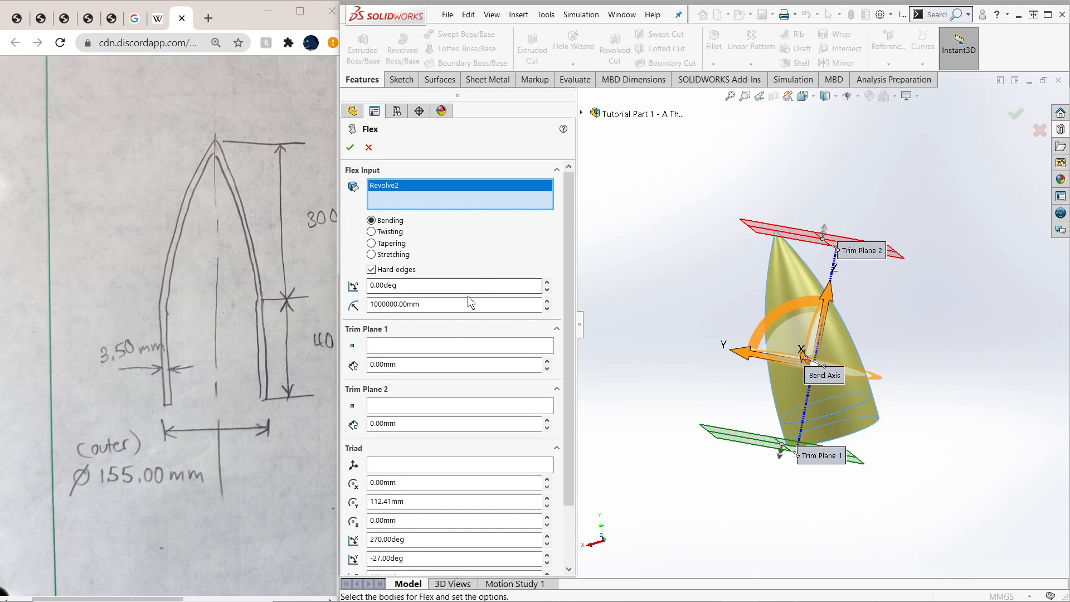
{"action": "left_click_drag", "start_coordinate": [787, 236], "coordinate": [777, 337]}
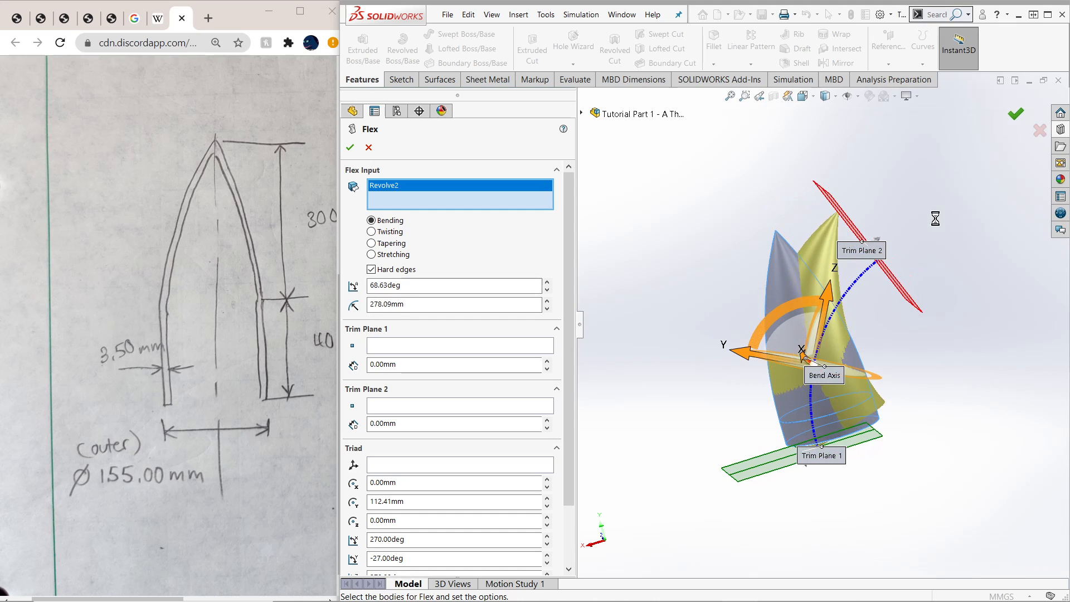
{"action": "middle_click_drag", "start_coordinate": [798, 243], "coordinate": [697, 300]}
{"action": "key", "text": "ctrl+z"}
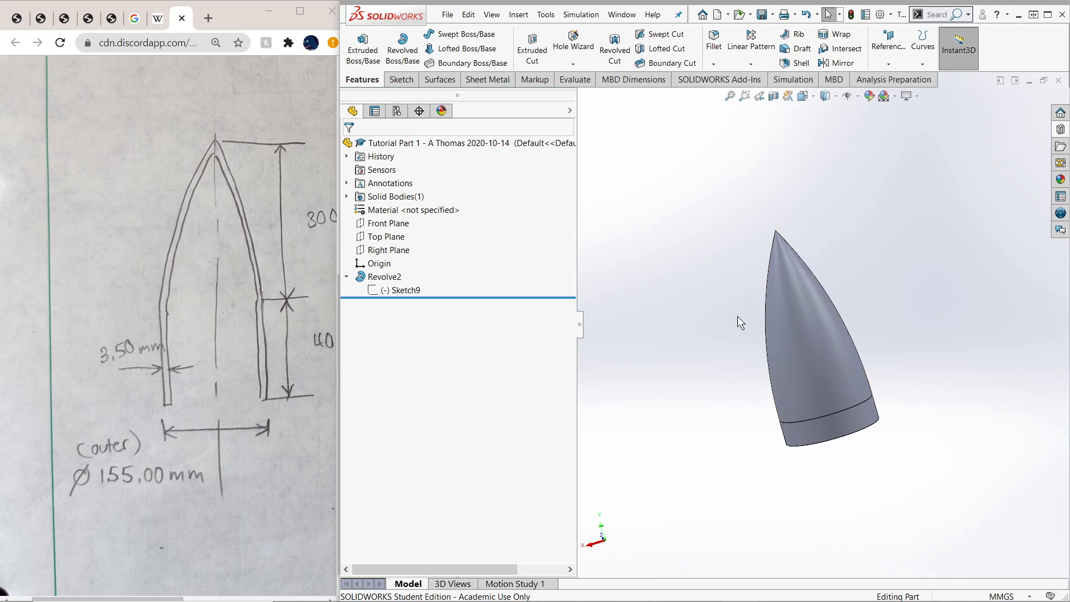
{"action": "left_click", "coordinate": [518, 16]}
{"action": "mouse_move", "coordinate": [543, 65]}
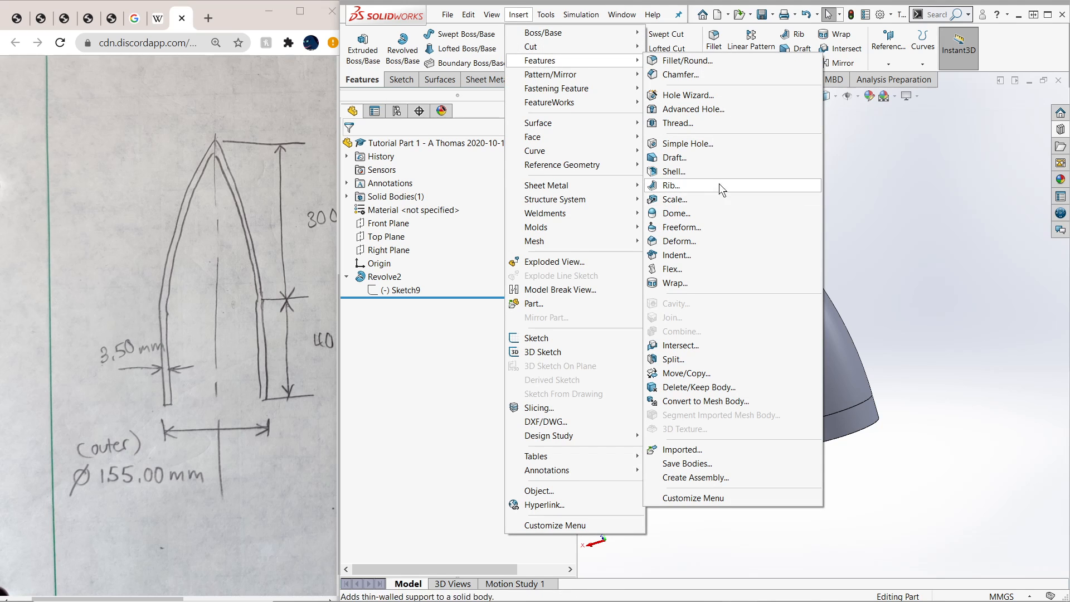
{"action": "left_click", "coordinate": [827, 279]}
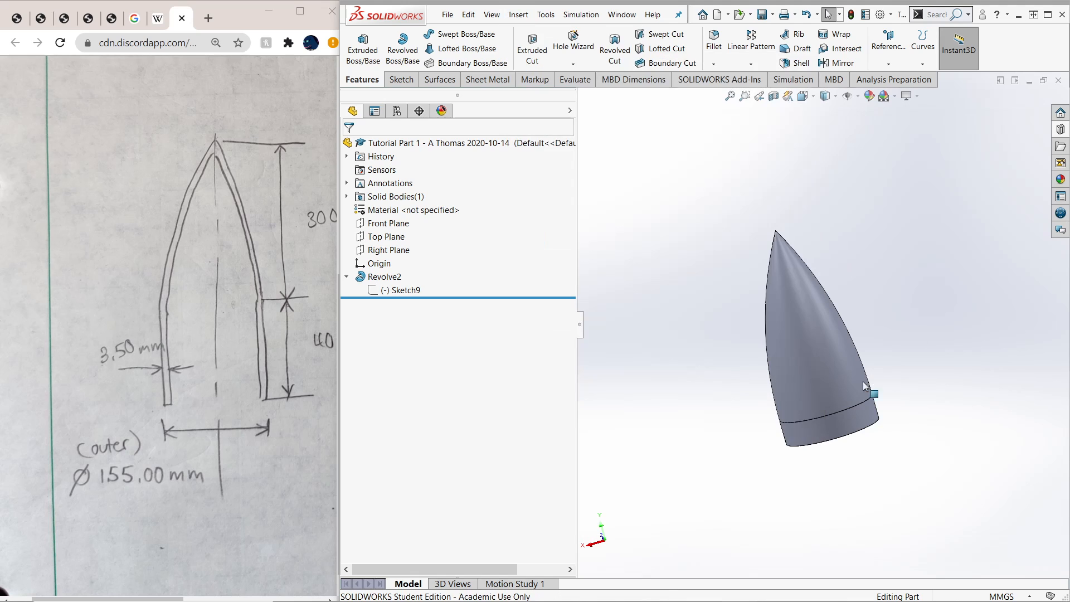
Start a Shell feature with the flat circular base as the face to remove, and enable its preview
{"action": "middle_click_drag", "start_coordinate": [758, 255], "coordinate": [759, 186]}
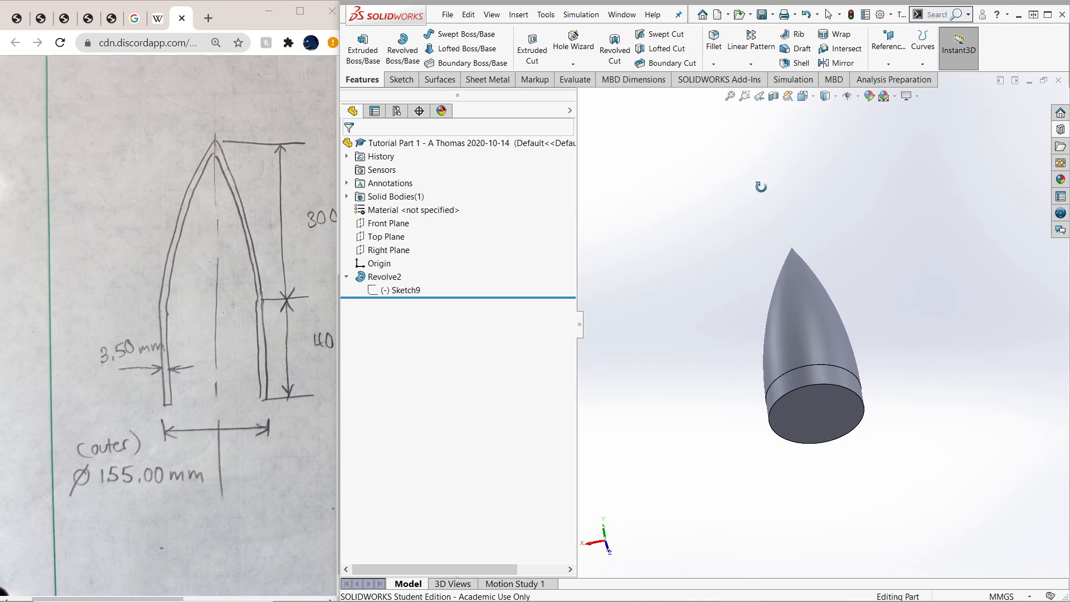
{"action": "left_click", "coordinate": [518, 15]}
{"action": "mouse_move", "coordinate": [539, 61]}
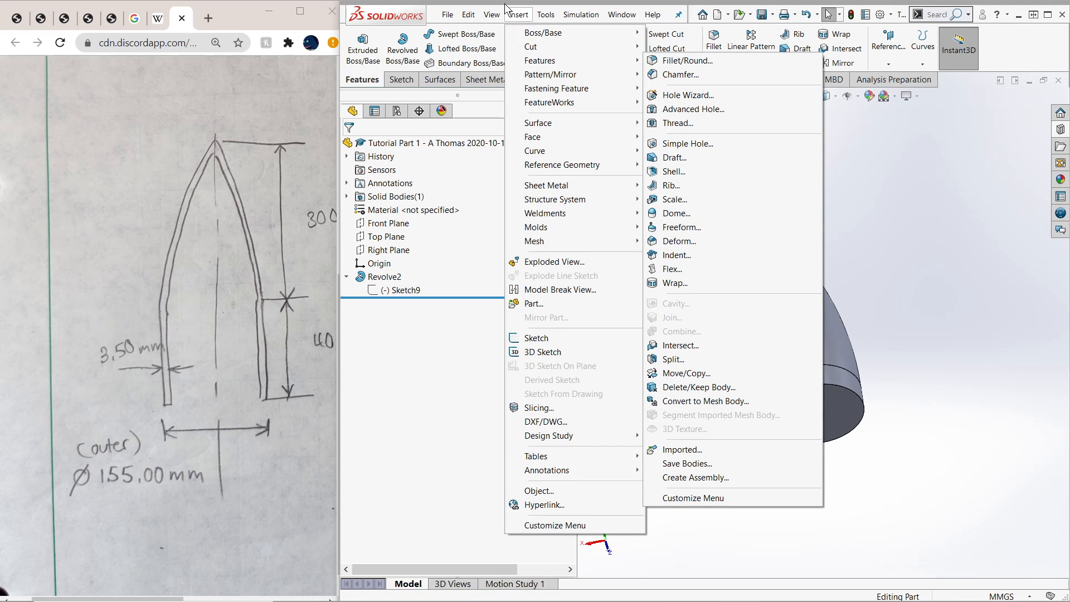
{"action": "left_click", "coordinate": [720, 166]}
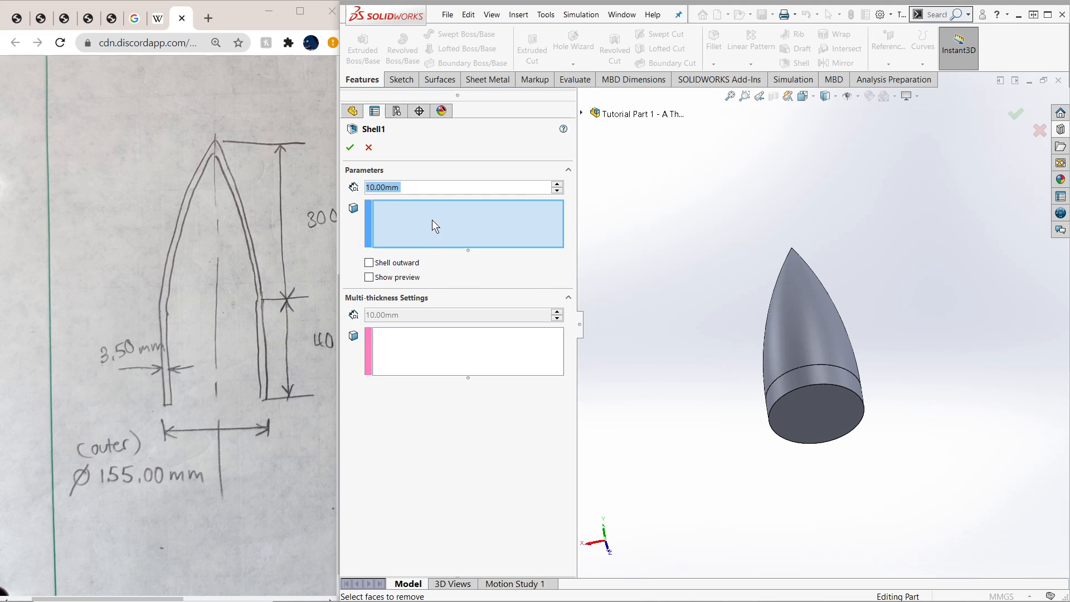
{"action": "left_click", "coordinate": [822, 401]}
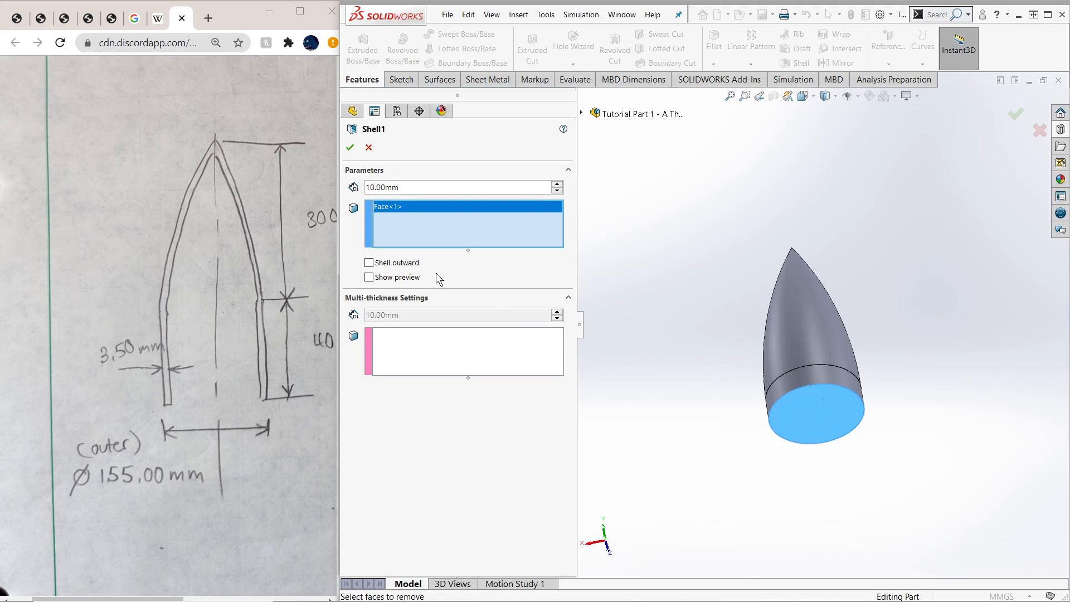
{"action": "left_click", "coordinate": [369, 278]}
{"action": "middle_click_drag", "start_coordinate": [820, 430], "coordinate": [751, 366]}
{"action": "scroll", "coordinate": [751, 363], "scroll_direction": "down", "scroll_amount": 3}
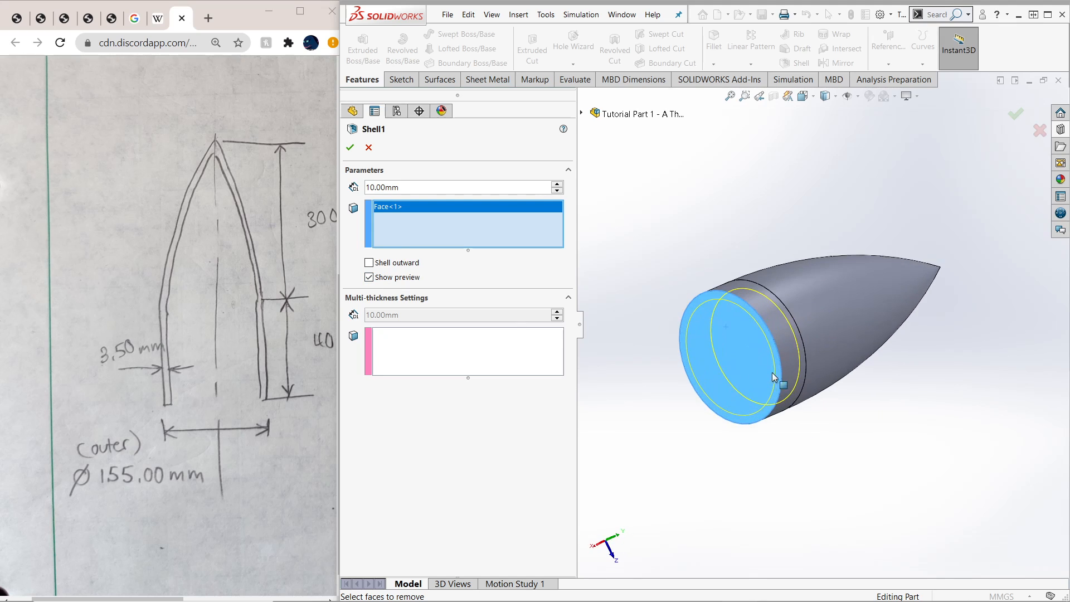
Try the Shell outward option on the nose cone and switch it back off
{"action": "left_click", "coordinate": [385, 269]}
{"action": "middle_click_drag", "start_coordinate": [841, 334], "coordinate": [810, 359]}
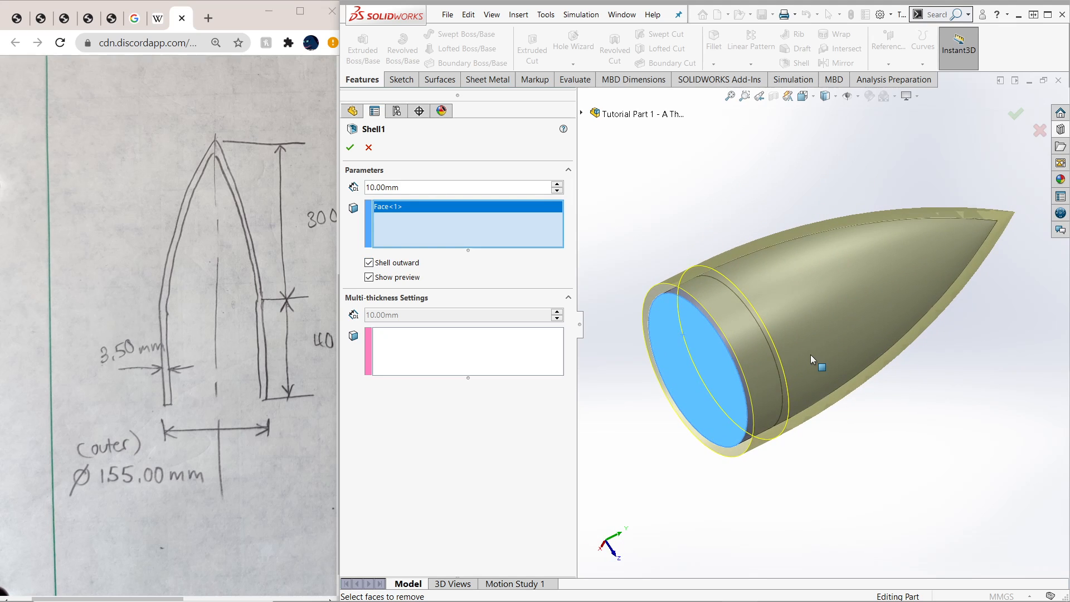
{"action": "left_click", "coordinate": [394, 266]}
Set the shell thickness to 3.50 mm and apply the inward shell
{"action": "left_click_drag", "start_coordinate": [400, 189], "coordinate": [365, 189]}
{"action": "type", "text": "3.50"}
{"action": "key", "text": "Return"}
{"action": "left_click", "coordinate": [350, 147]}
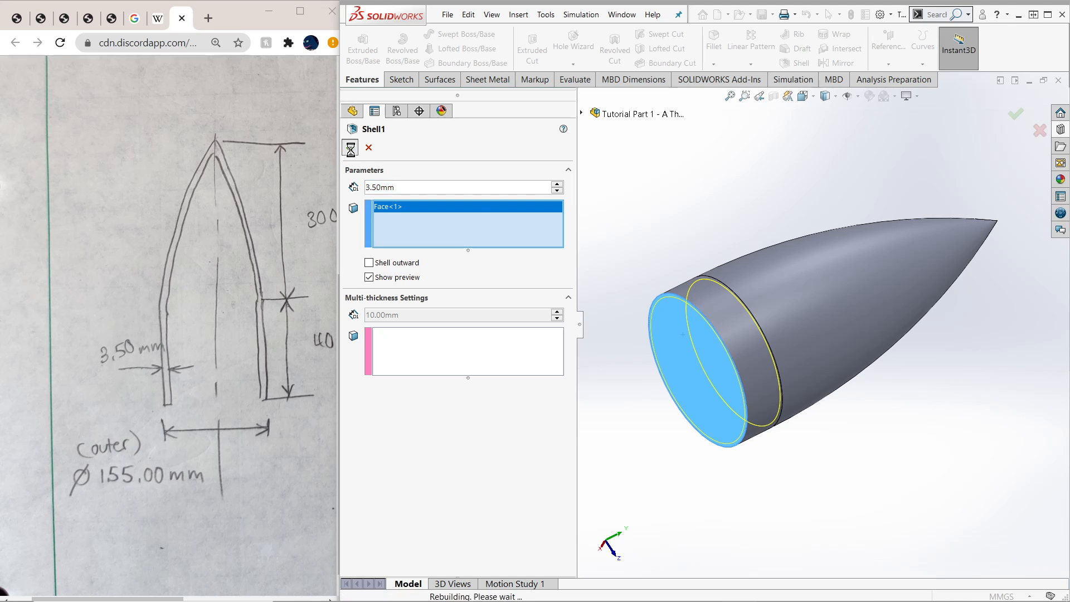
Examine the shelled nose cone from outside and through its open base, checking the inner wall face
{"action": "middle_click_drag", "start_coordinate": [806, 402], "coordinate": [875, 394]}
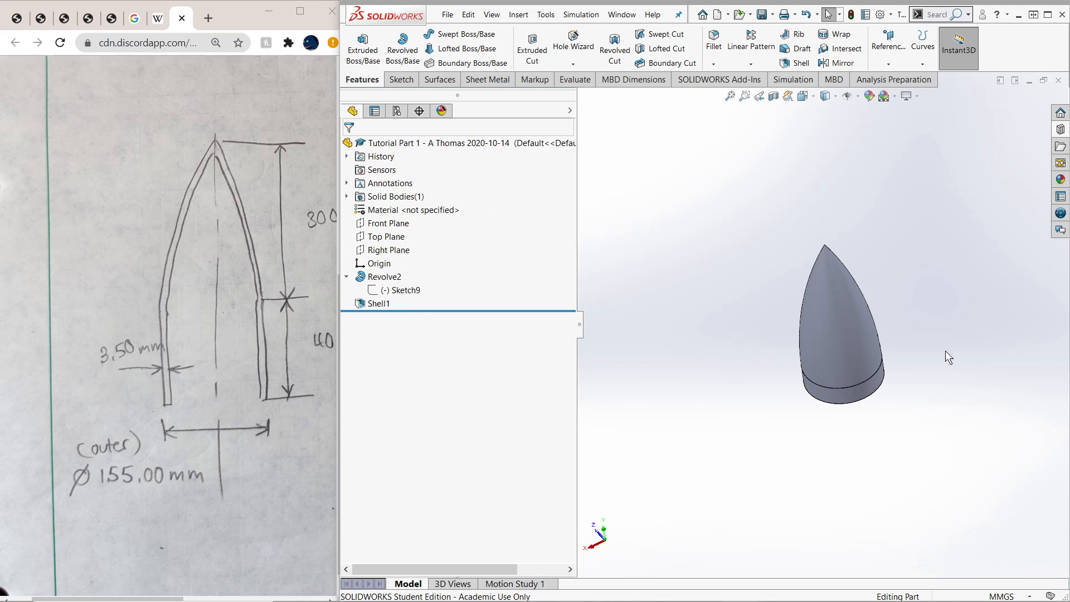
{"action": "middle_click_drag", "start_coordinate": [747, 369], "coordinate": [848, 197]}
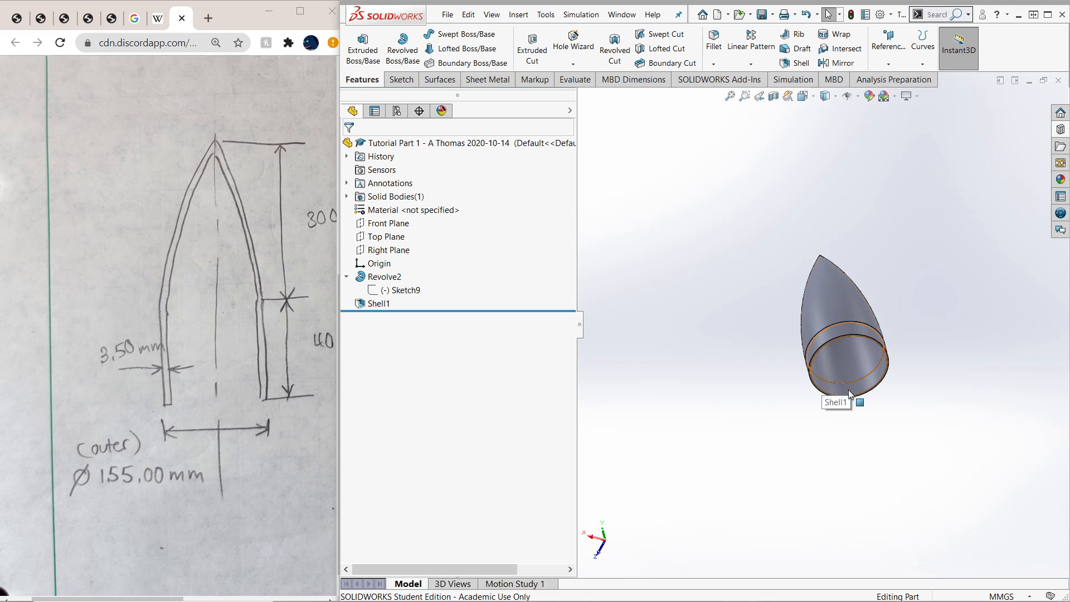
{"action": "scroll", "coordinate": [872, 388], "scroll_direction": "down", "scroll_amount": 5}
{"action": "left_click", "coordinate": [844, 375]}
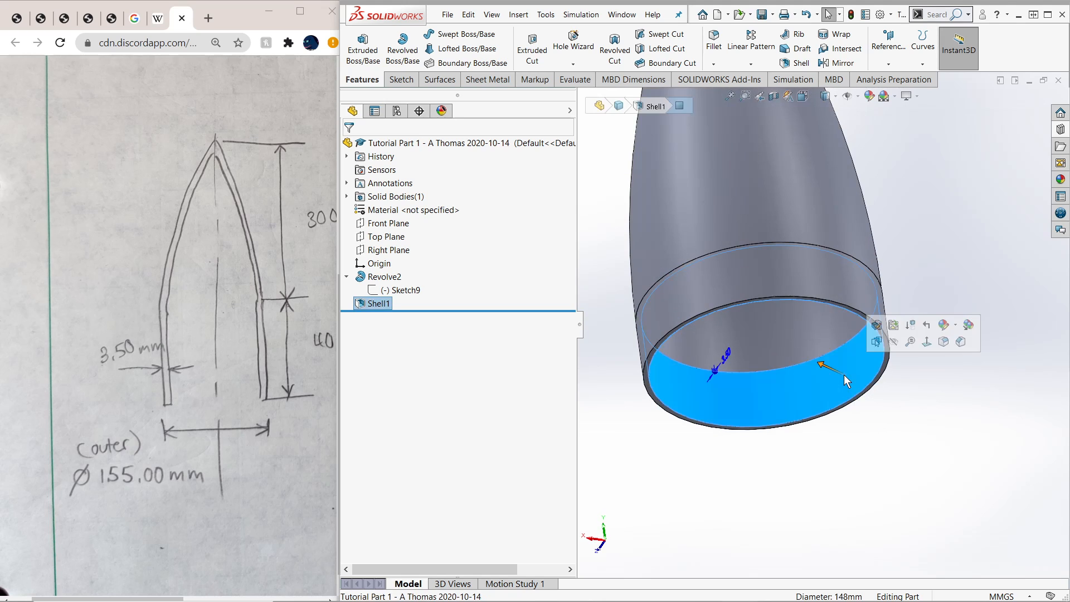
{"action": "middle_click_drag", "start_coordinate": [789, 334], "coordinate": [720, 306]}
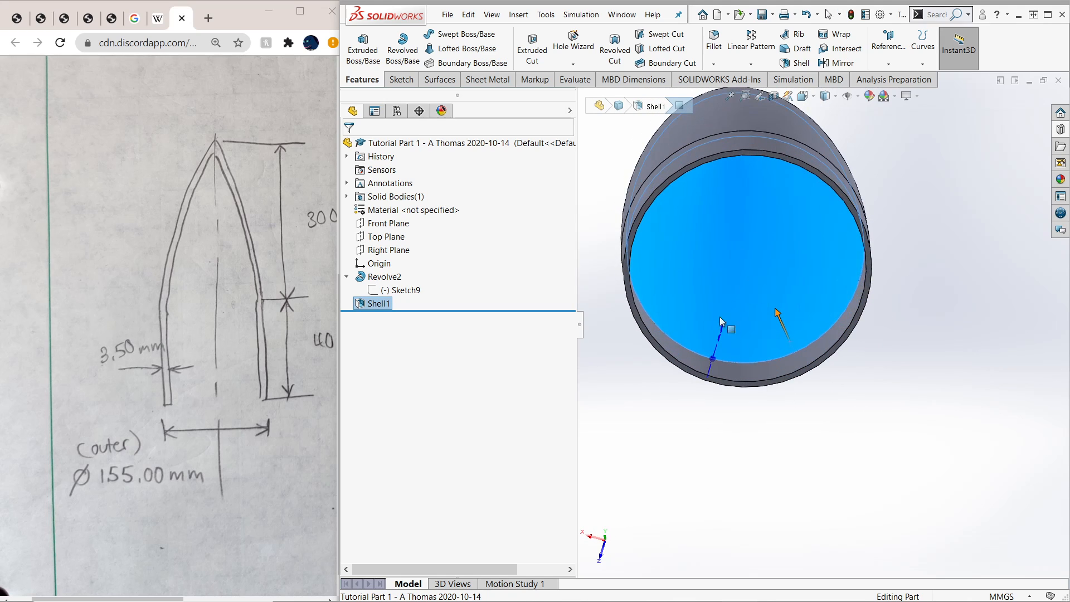
{"action": "middle_click_drag", "start_coordinate": [777, 363], "coordinate": [822, 364]}
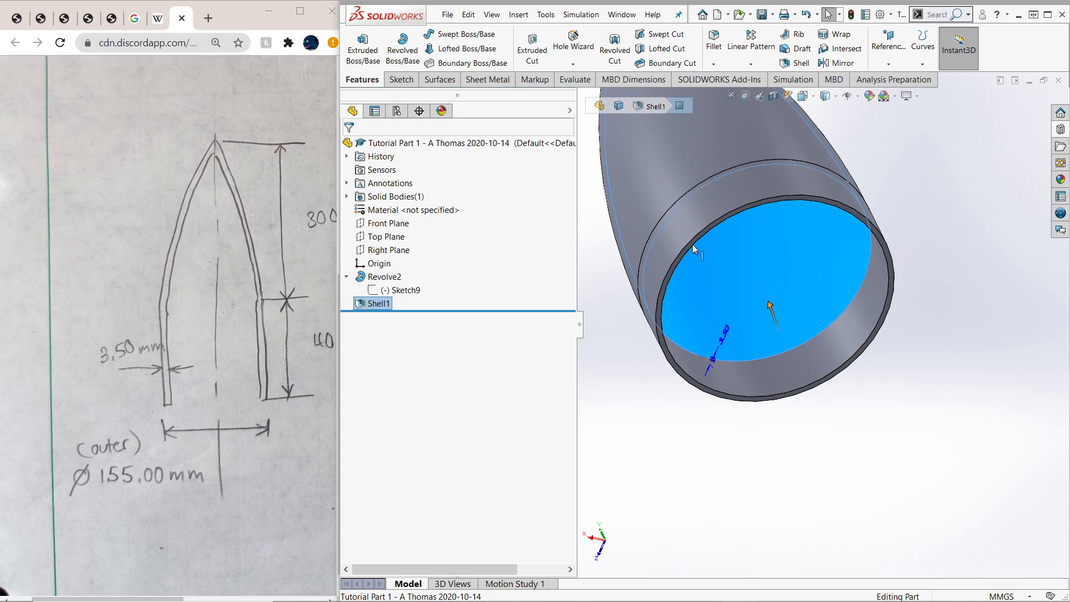
Compare the revolve's profile sketch and its dimensions with the shelled nose cone
{"action": "left_click", "coordinate": [411, 291]}
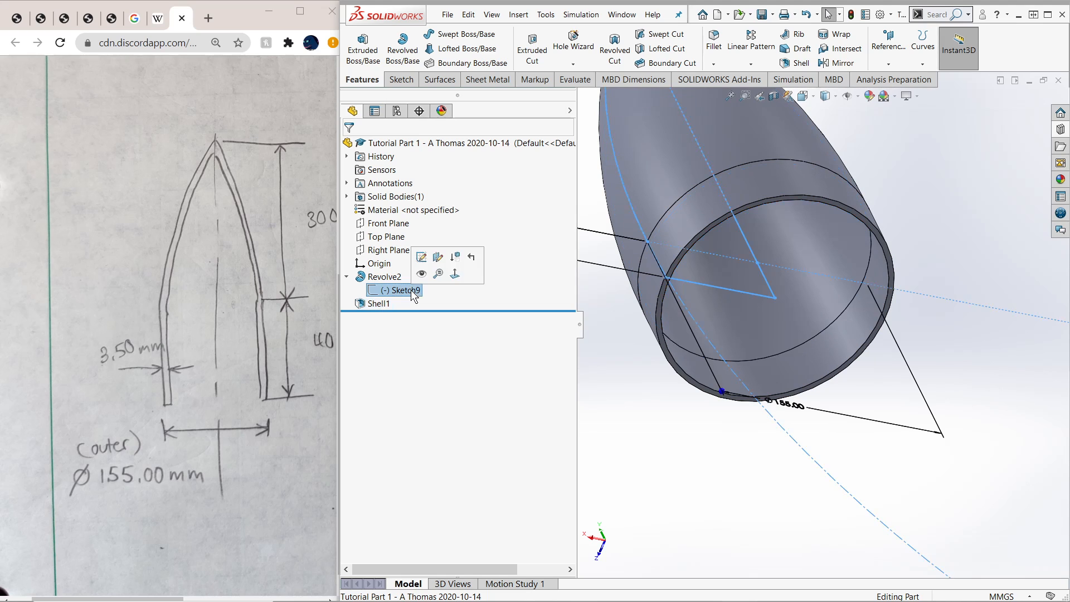
{"action": "middle_click_drag", "start_coordinate": [750, 273], "coordinate": [693, 339]}
{"action": "scroll", "coordinate": [694, 338], "scroll_direction": "up", "scroll_amount": 3}
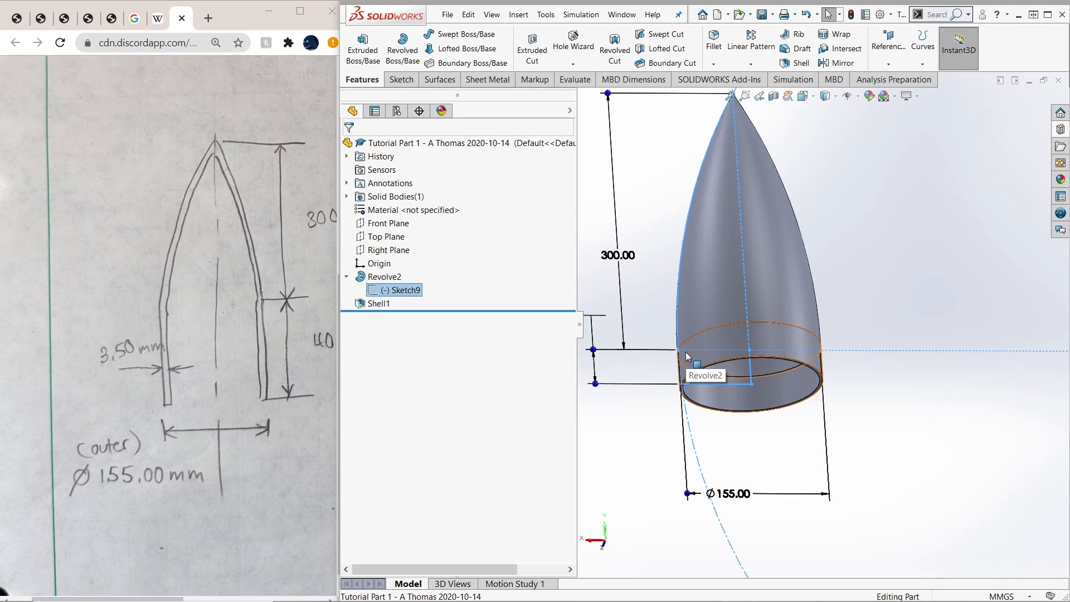
{"action": "scroll", "coordinate": [653, 439], "scroll_direction": "up", "scroll_amount": 2}
{"action": "mouse_move", "coordinate": [694, 389]}
{"action": "middle_mouse_down"}
{"action": "mouse_move", "coordinate": [712, 453]}
{"action": "mouse_move", "coordinate": [728, 444]}
{"action": "mouse_move", "coordinate": [723, 334]}
{"action": "mouse_move", "coordinate": [693, 434]}
{"action": "mouse_move", "coordinate": [681, 383]}
{"action": "middle_mouse_up"}
{"action": "left_click", "coordinate": [681, 383]}
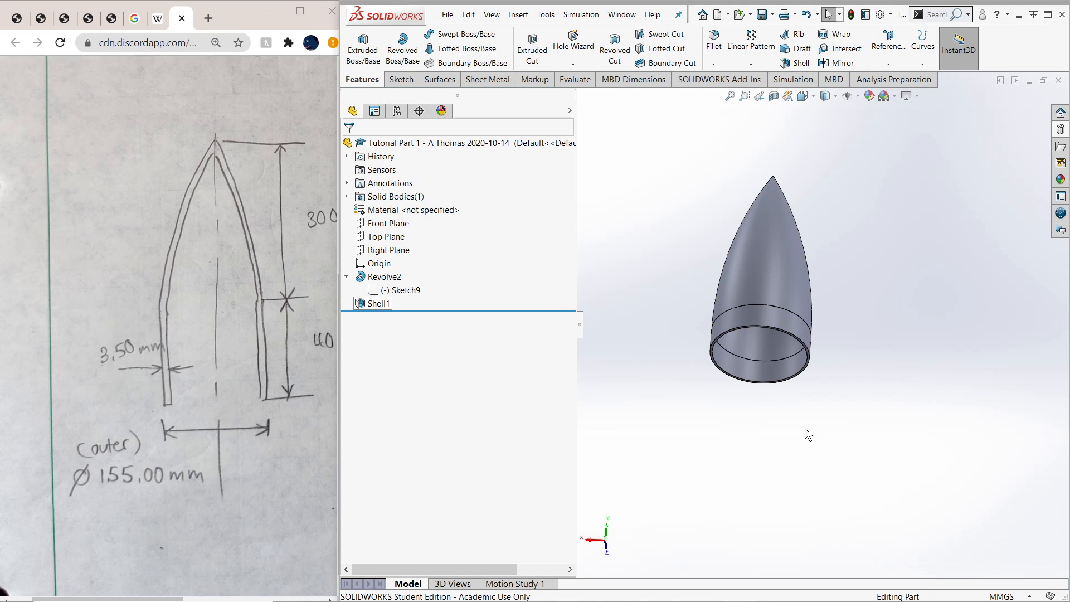
Reopen the shell feature, review its thickness, removed face and multi-thickness settings, and accept it
{"action": "left_click", "coordinate": [367, 301]}
{"action": "left_click", "coordinate": [372, 269]}
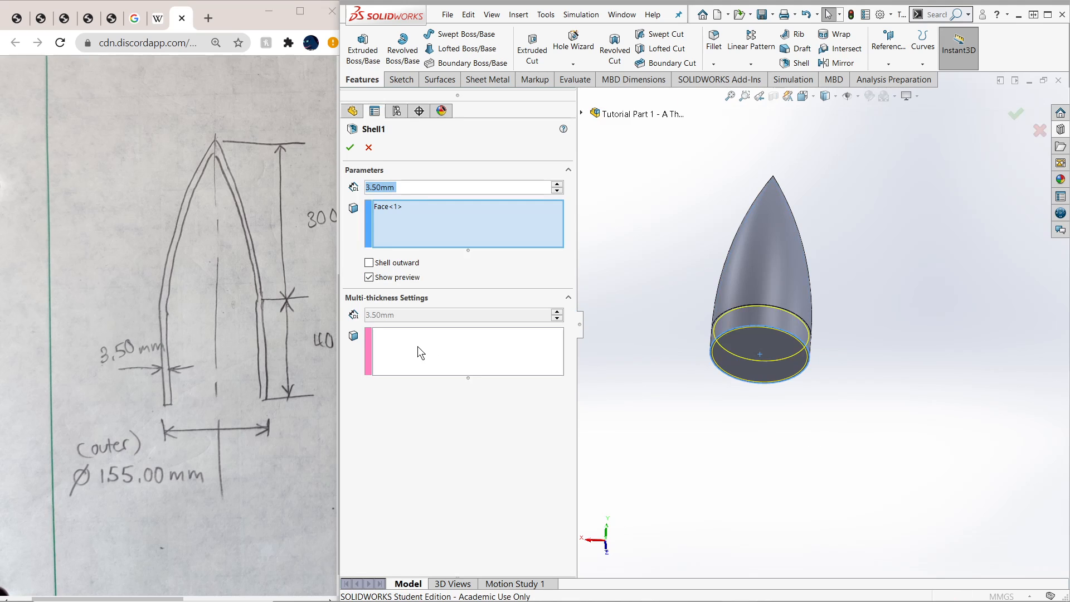
{"action": "left_click", "coordinate": [383, 299]}
{"action": "left_click", "coordinate": [383, 299]}
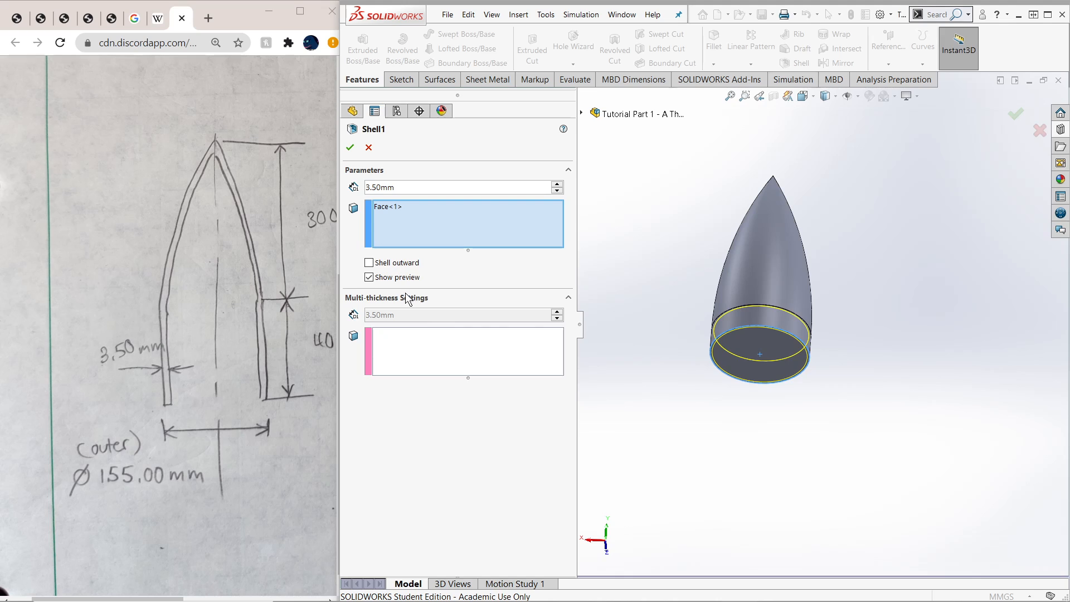
{"action": "left_click", "coordinate": [350, 147]}
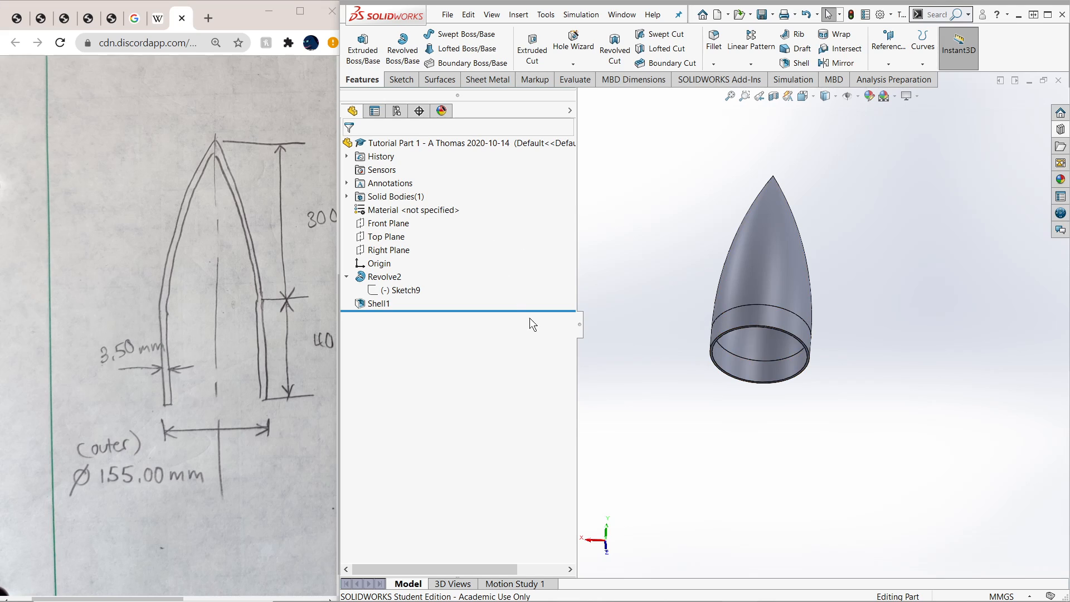
Delete the nose cone's revolve with its dependent shell, and delete the leftover profile sketch
{"action": "left_click", "coordinate": [371, 277]}
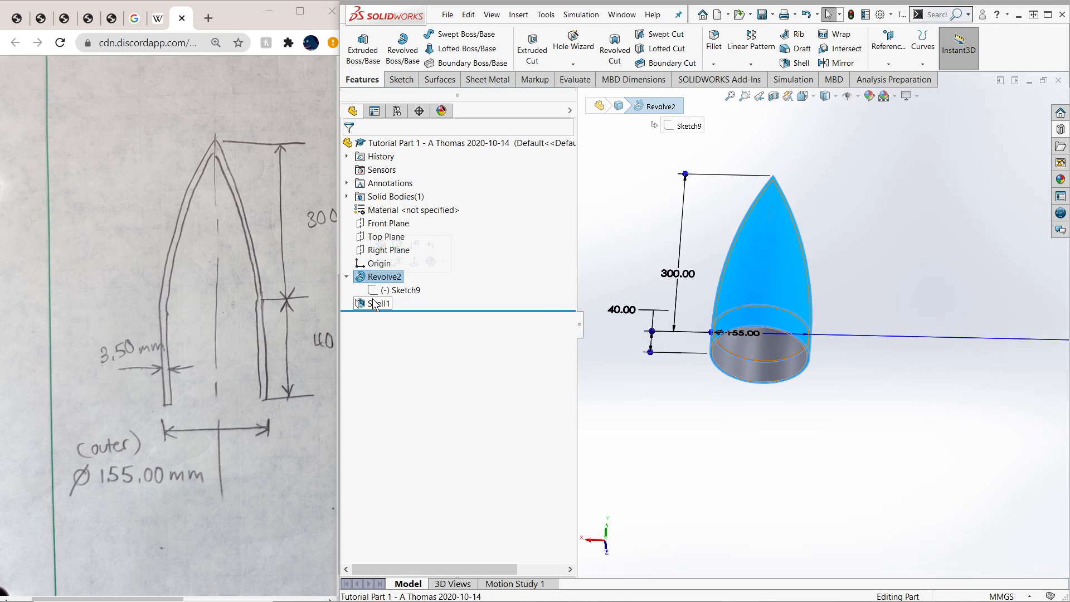
{"action": "left_click", "coordinate": [374, 303], "text": "ctrl"}
{"action": "middle_click_drag", "start_coordinate": [743, 409], "coordinate": [834, 444]}
{"action": "key", "text": "Delete"}
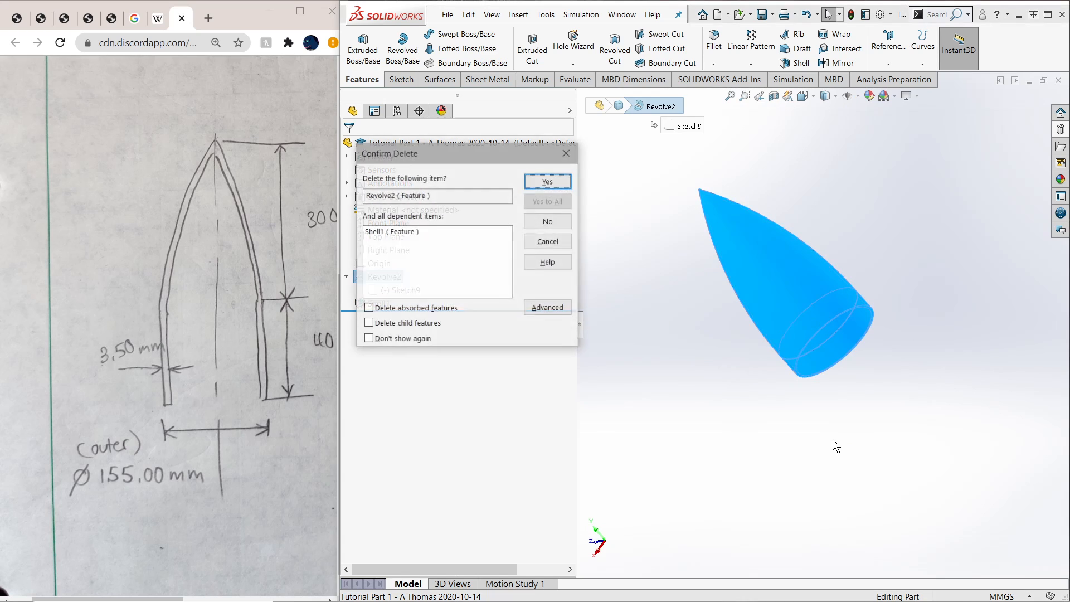
{"action": "left_click", "coordinate": [552, 181]}
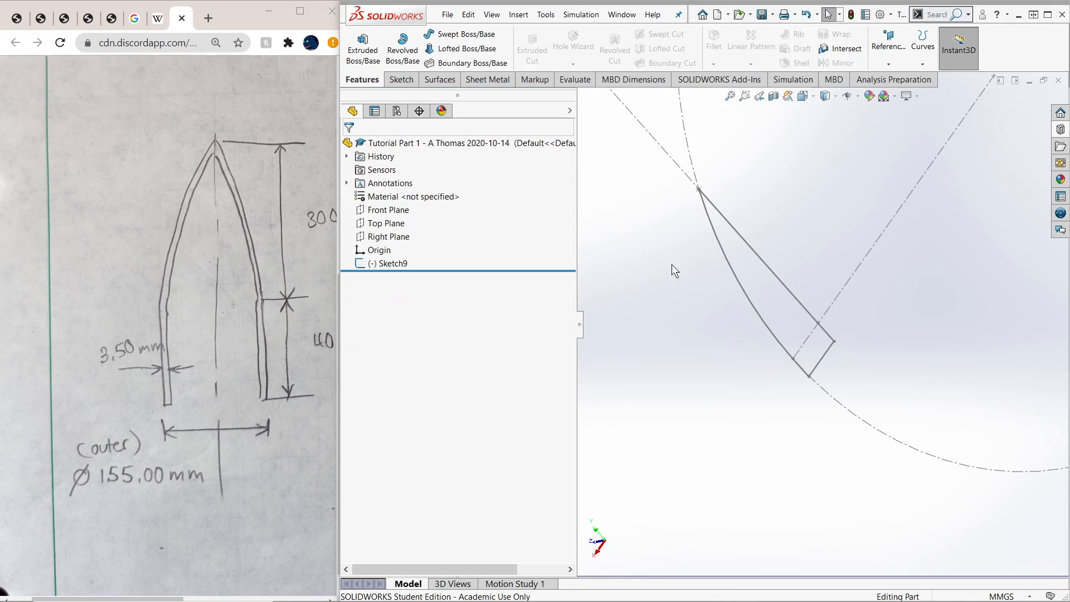
{"action": "key", "text": "Delete"}
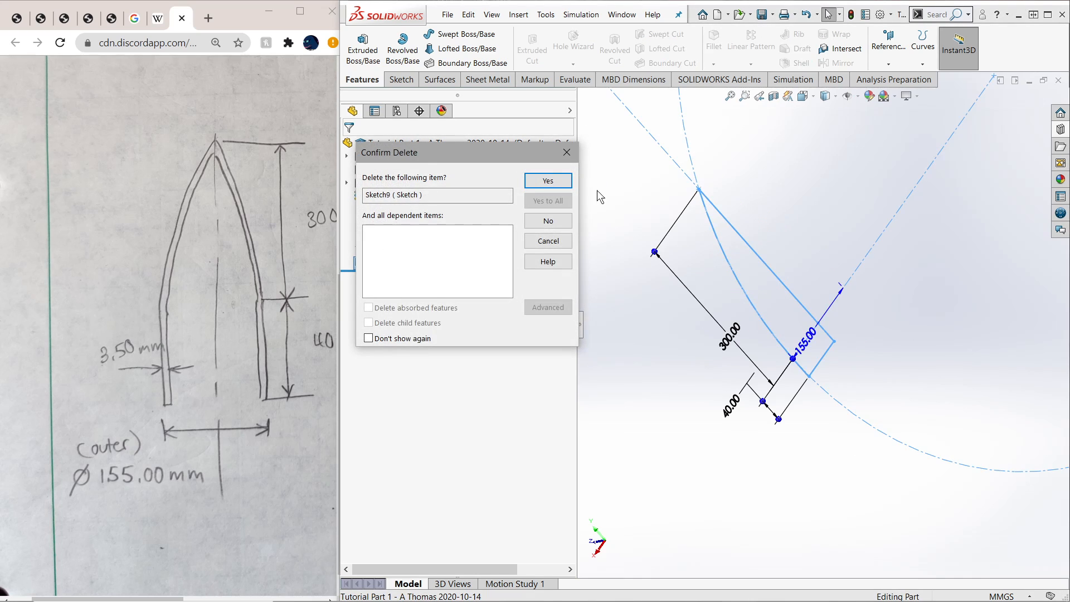
{"action": "left_click", "coordinate": [569, 182]}
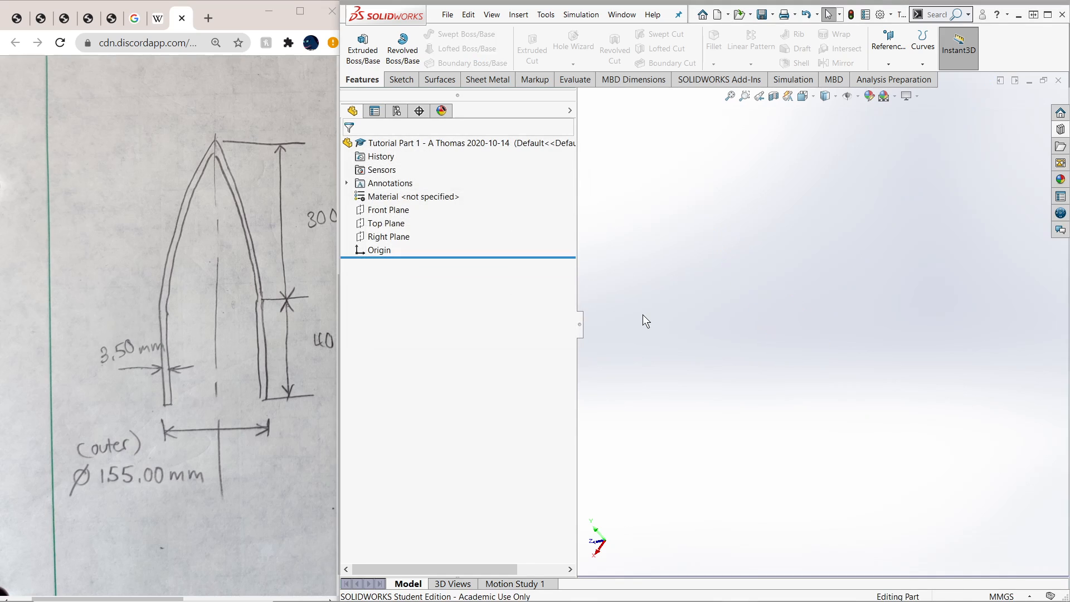
Start a sketch on the Top Plane and draw a center rectangle from the origin, about 156 by 144 mm
{"action": "left_click", "coordinate": [386, 223]}
{"action": "left_click", "coordinate": [395, 210]}
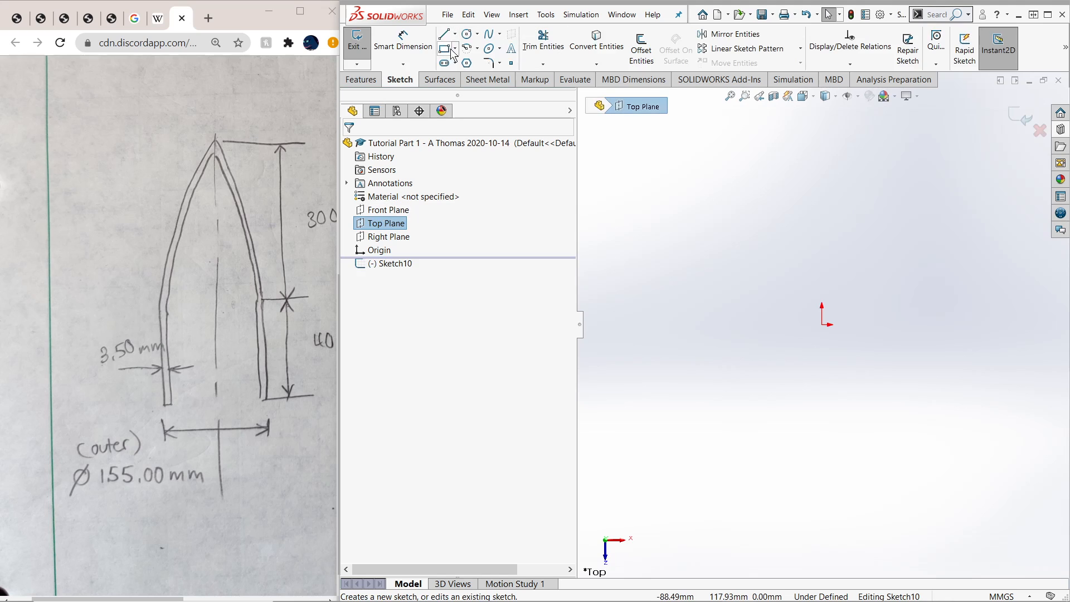
{"action": "left_click", "coordinate": [455, 49]}
{"action": "left_click", "coordinate": [488, 77]}
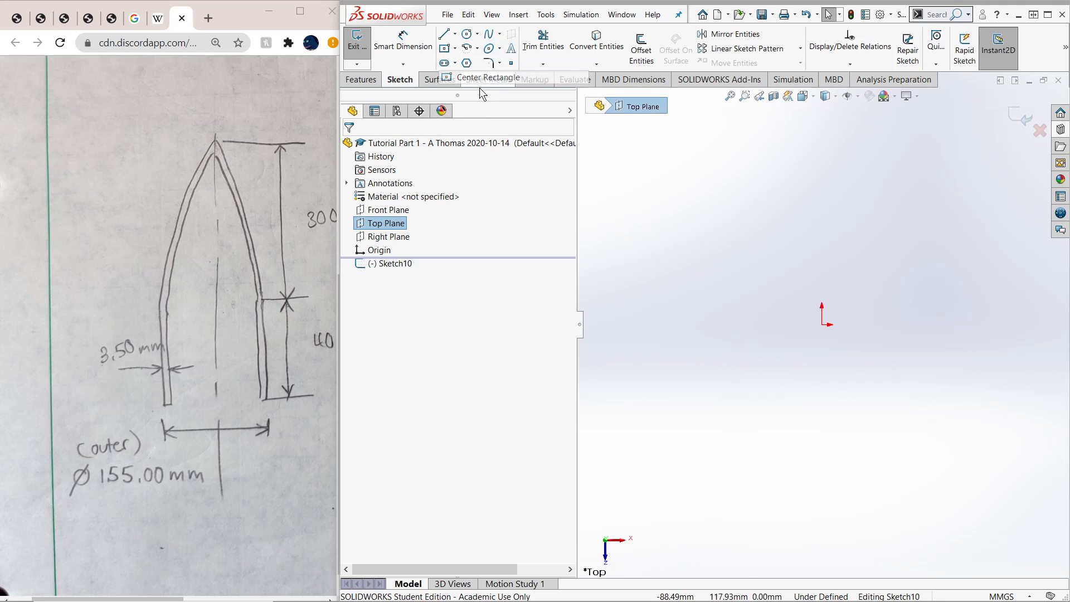
{"action": "left_click", "coordinate": [821, 324]}
{"action": "left_click", "coordinate": [975, 465]}
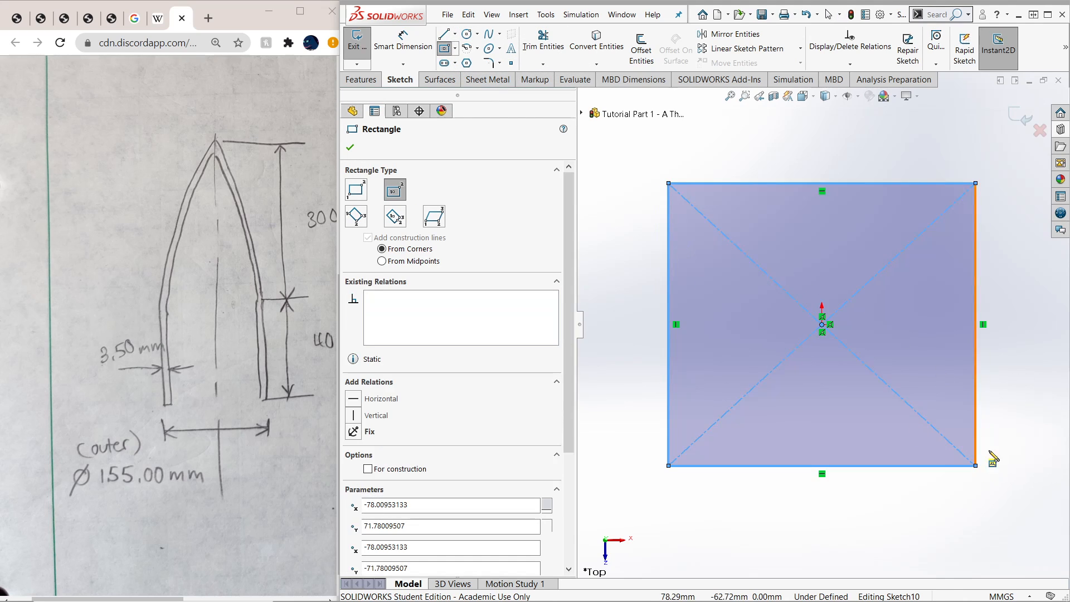
{"action": "key", "text": "Escape"}
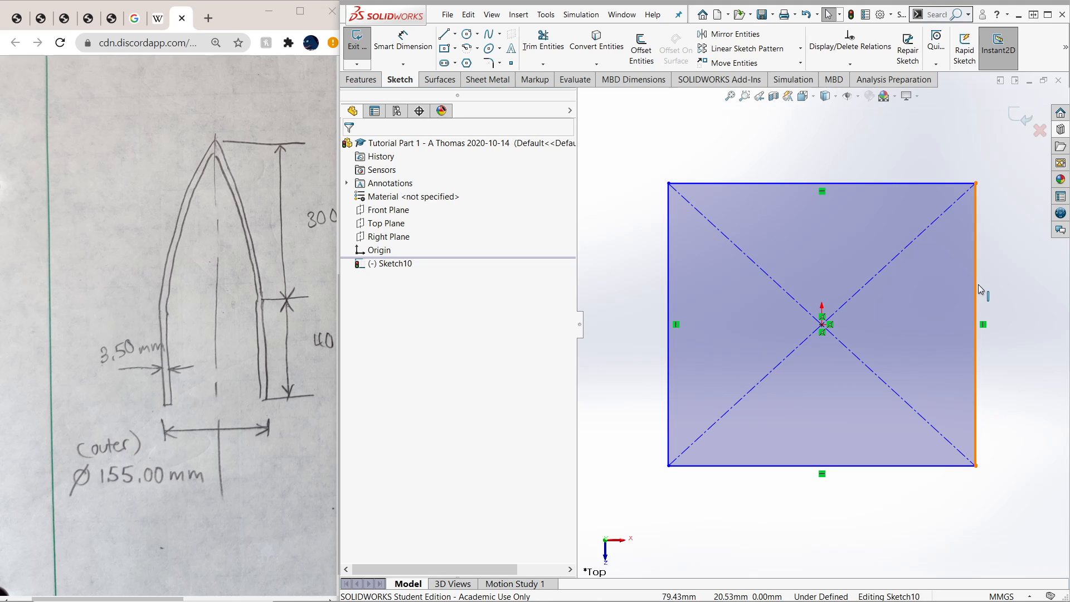
Add an Equal relation between two adjacent sides of the rectangle to make it a square
{"action": "left_click", "coordinate": [975, 323]}
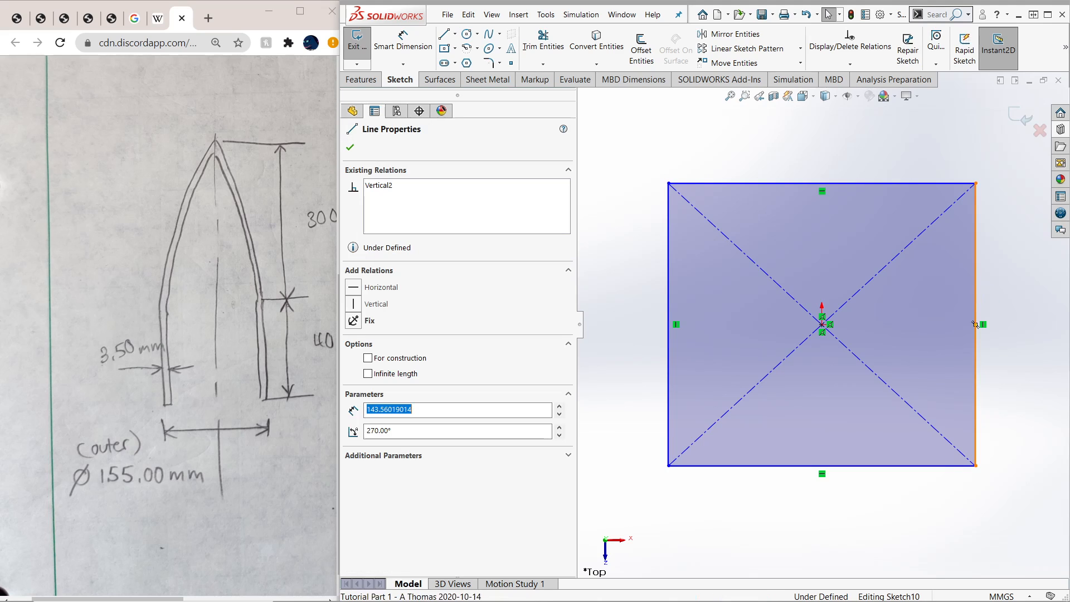
{"action": "left_click", "coordinate": [918, 183], "text": "ctrl"}
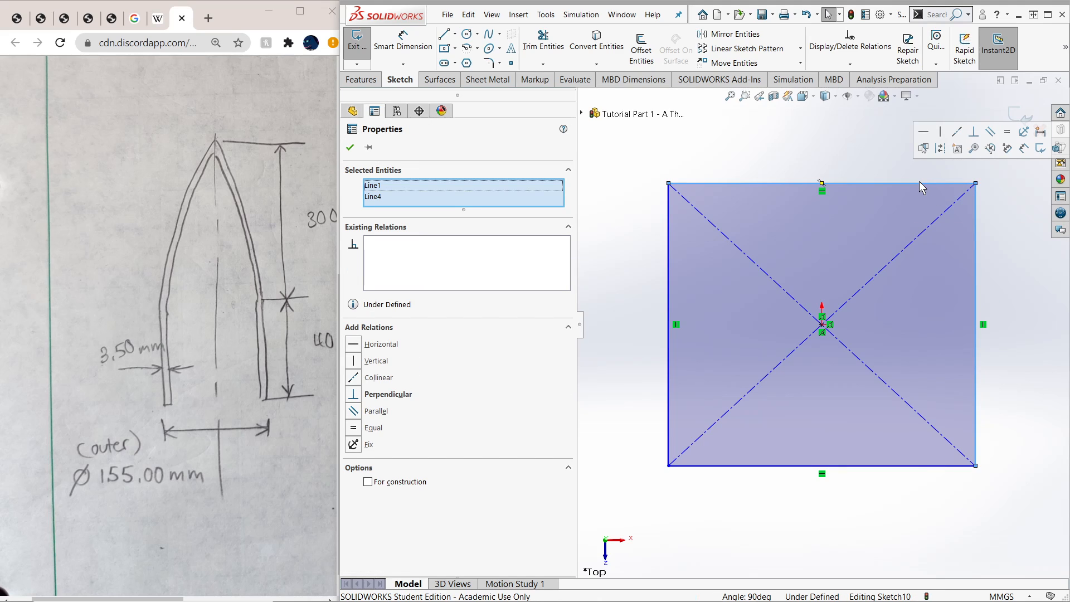
{"action": "left_click", "coordinate": [1006, 131]}
{"action": "left_click", "coordinate": [1001, 257]}
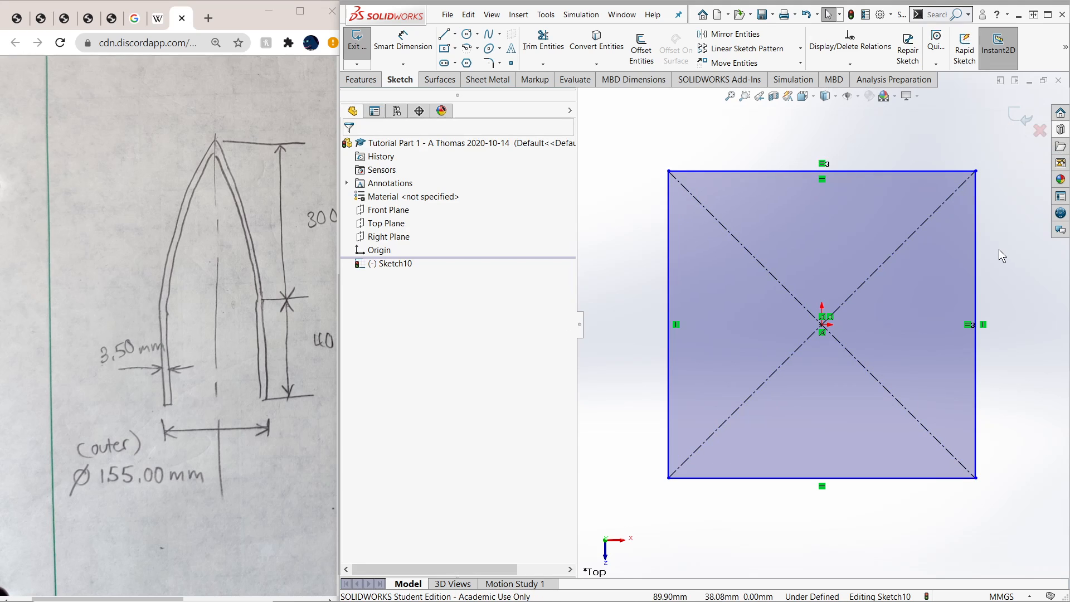
Shrink the square and dimension its vertical side to 50 mm
{"action": "left_click_drag", "start_coordinate": [976, 171], "coordinate": [892, 253]}
{"action": "left_click", "coordinate": [403, 39]}
{"action": "left_click", "coordinate": [893, 304]}
{"action": "left_click", "coordinate": [998, 360]}
{"action": "type", "text": "50"}
{"action": "key", "text": "Return"}
{"action": "left_click", "coordinate": [851, 211]}
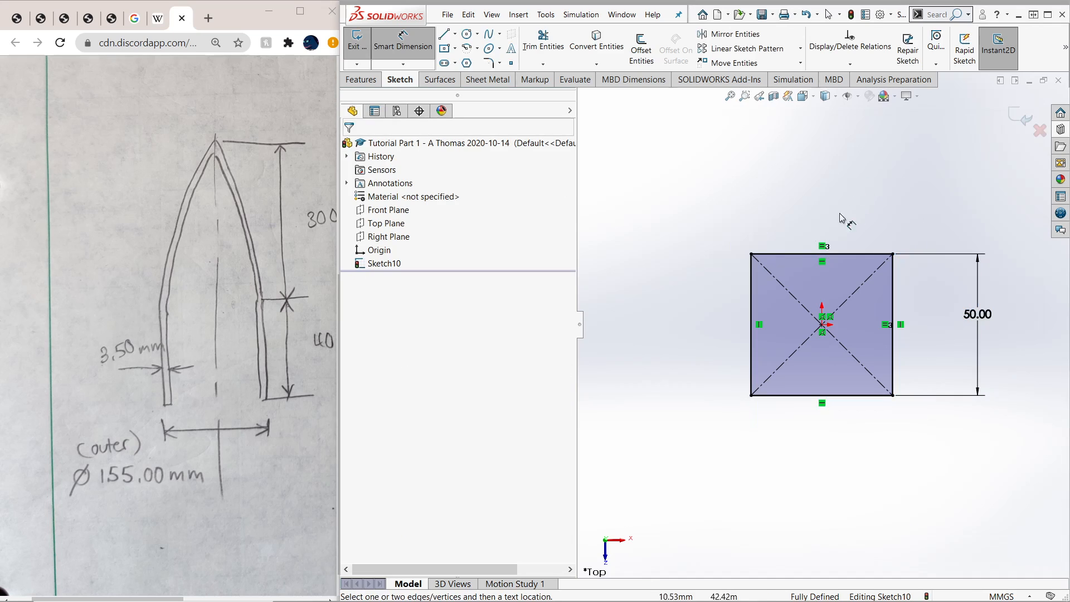
Extrude the square sketch as a blind boss 2 mm thick to make a flat plate
{"action": "left_click", "coordinate": [361, 79]}
{"action": "left_click", "coordinate": [363, 48]}
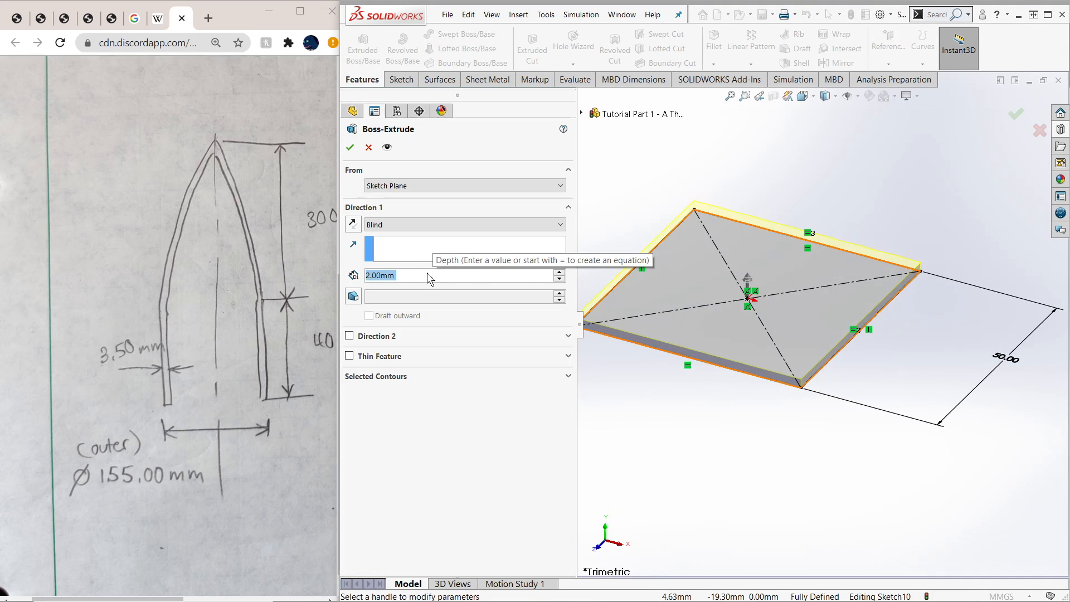
{"action": "key", "text": "Return"}
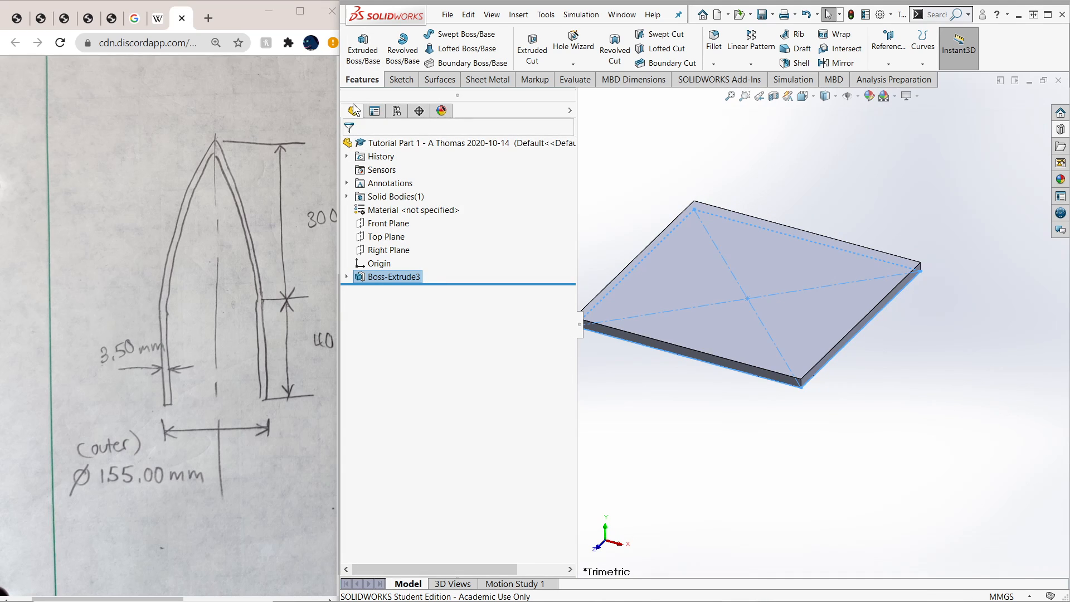
{"action": "left_click", "coordinate": [723, 144]}
{"action": "scroll", "coordinate": [707, 250], "scroll_direction": "up", "scroll_amount": 4}
{"action": "scroll", "coordinate": [785, 280], "scroll_direction": "down", "scroll_amount": 4}
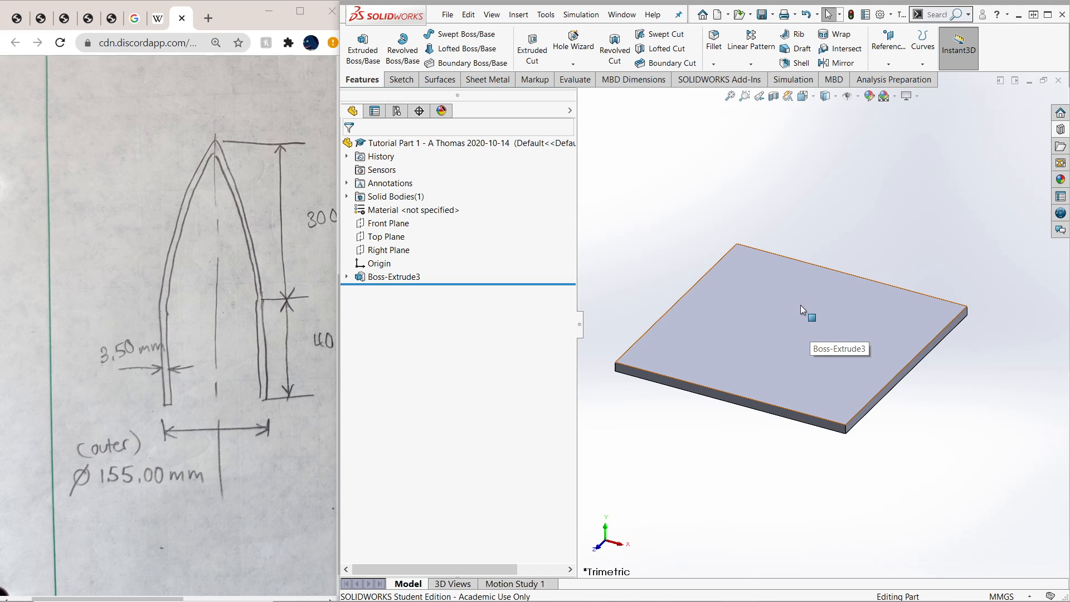
Switch to the browser, search in a new tab for "hNumber 10 hole size clearance 2B" and open the Tap and Clearance Drill Sizes page
{"action": "left_click", "coordinate": [208, 17]}
{"action": "left_click", "coordinate": [181, 45]}
{"action": "type", "text": "h"}
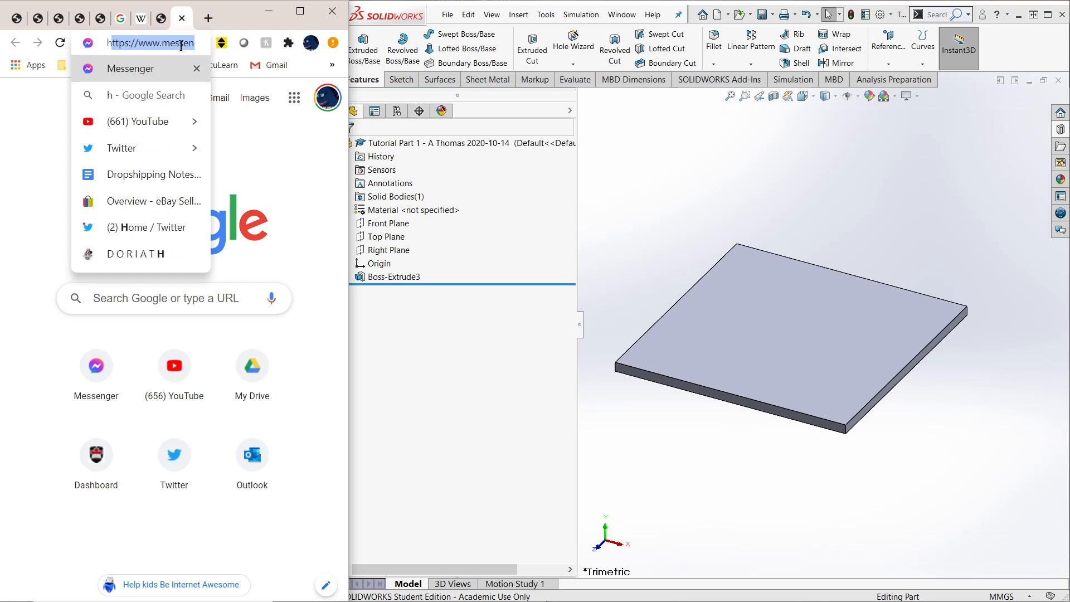
{"action": "type", "text": "Nu"}
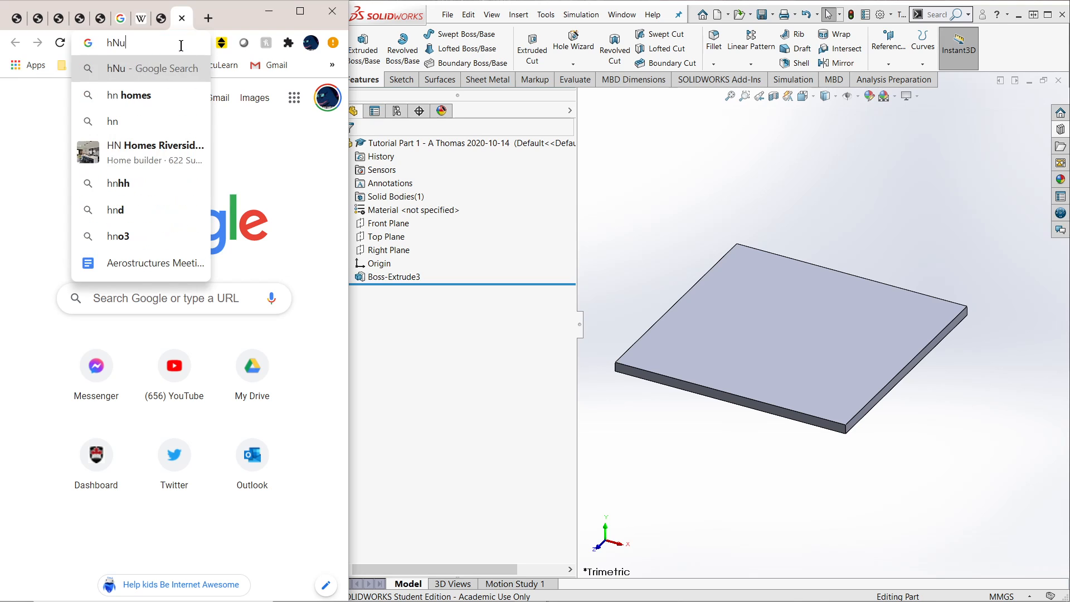
{"action": "type", "text": "mber 10 hole "}
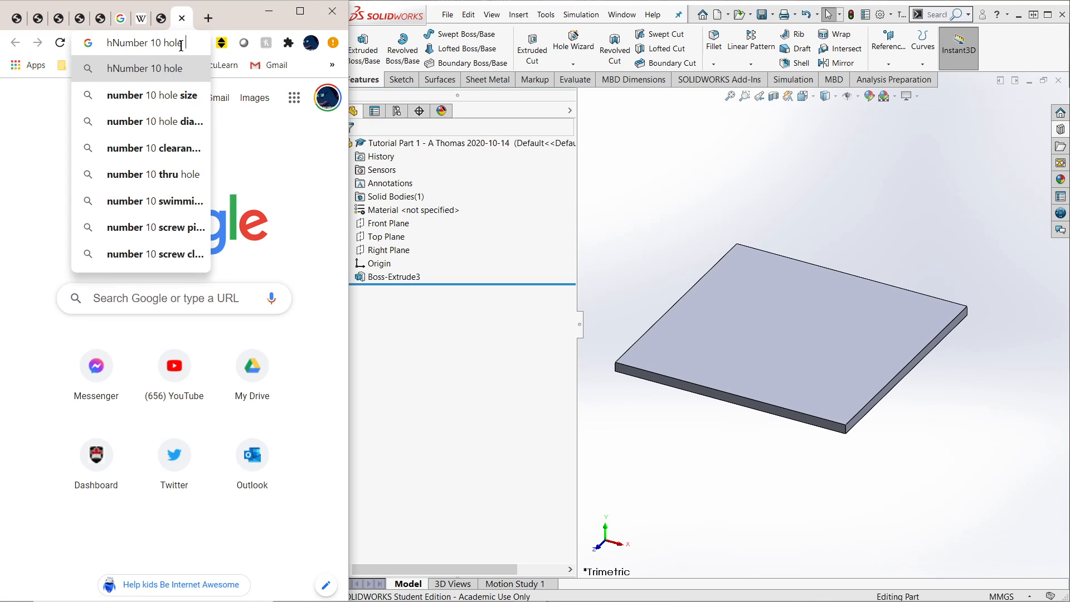
{"action": "type", "text": "size clearance 2"}
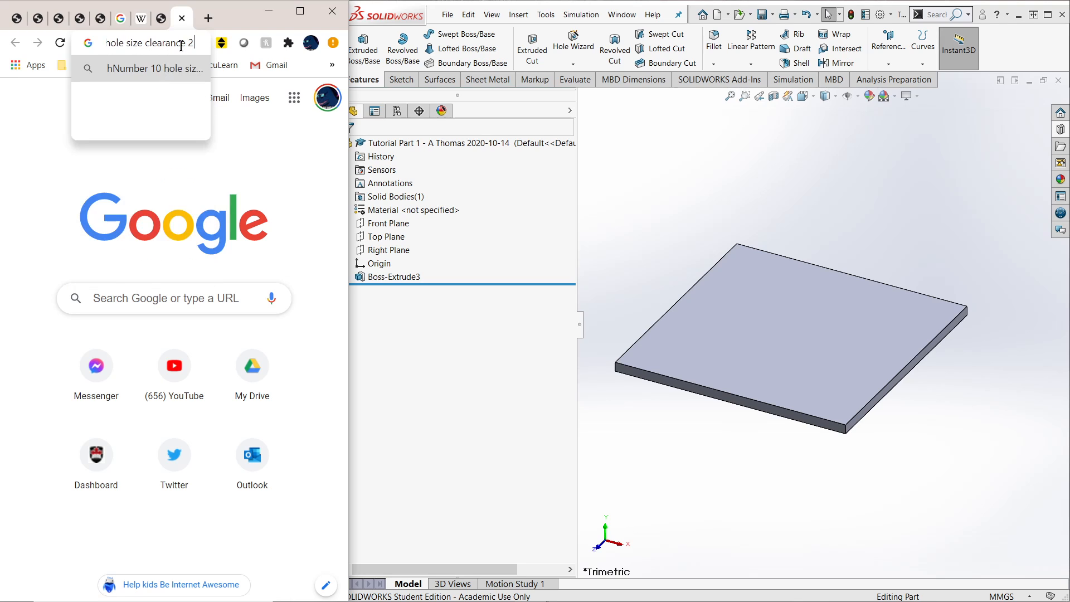
{"action": "key", "text": "Return"}
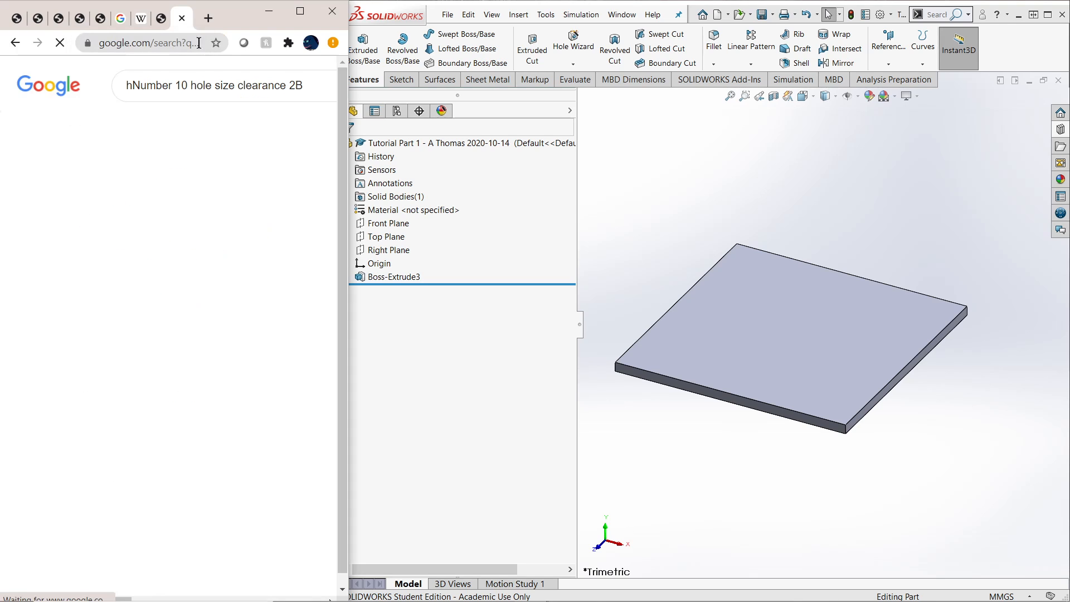
{"action": "left_click_drag", "start_coordinate": [233, 24], "coordinate": [341, 2]}
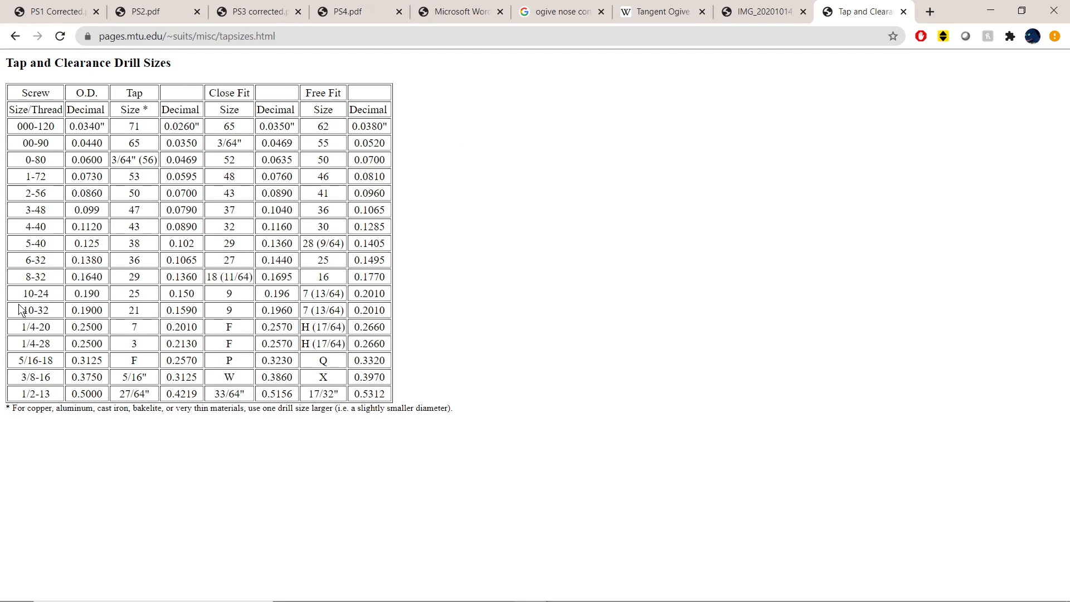
Examine the screw size and thread designations in the Tap and Clearance Drill Sizes table, from 000-120 to 1/2-13
{"action": "left_click_drag", "start_coordinate": [21, 295], "coordinate": [103, 308]}
{"action": "left_click", "coordinate": [47, 298]}
{"action": "left_click_drag", "start_coordinate": [51, 328], "coordinate": [22, 329]}
{"action": "left_click", "coordinate": [34, 327]}
{"action": "left_click_drag", "start_coordinate": [52, 329], "coordinate": [39, 330]}
{"action": "left_click_drag", "start_coordinate": [46, 160], "coordinate": [35, 161]}
{"action": "mouse_move", "coordinate": [33, 393]}
{"action": "left_mouse_down"}
{"action": "mouse_move", "coordinate": [21, 394]}
{"action": "mouse_move", "coordinate": [21, 376]}
{"action": "left_mouse_up"}
{"action": "left_click_drag", "start_coordinate": [36, 327], "coordinate": [25, 306]}
{"action": "left_click_drag", "start_coordinate": [31, 243], "coordinate": [30, 191]}
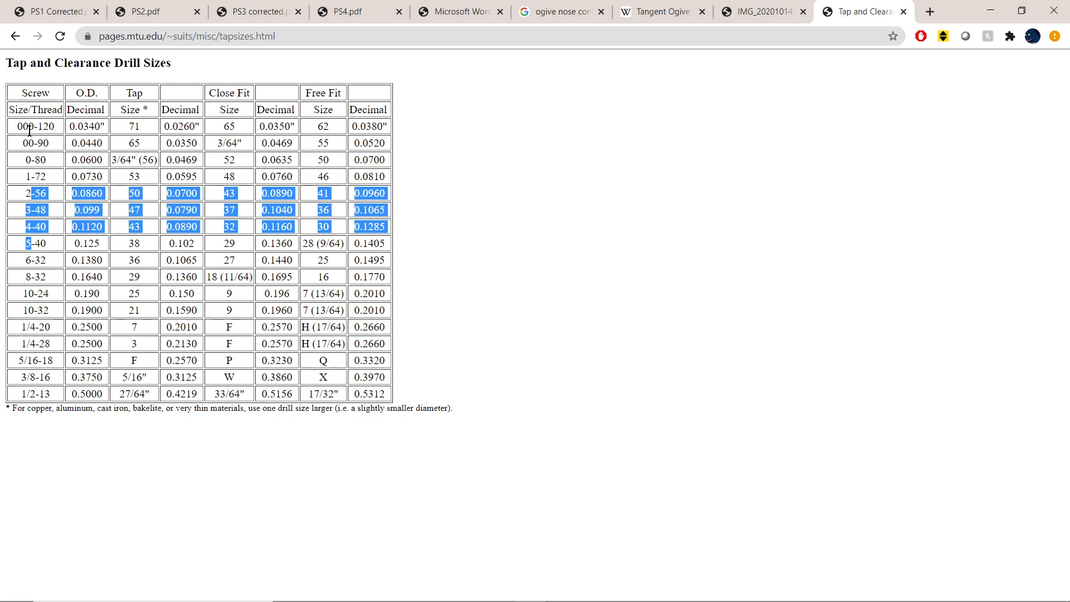
{"action": "left_click_drag", "start_coordinate": [28, 128], "coordinate": [15, 130]}
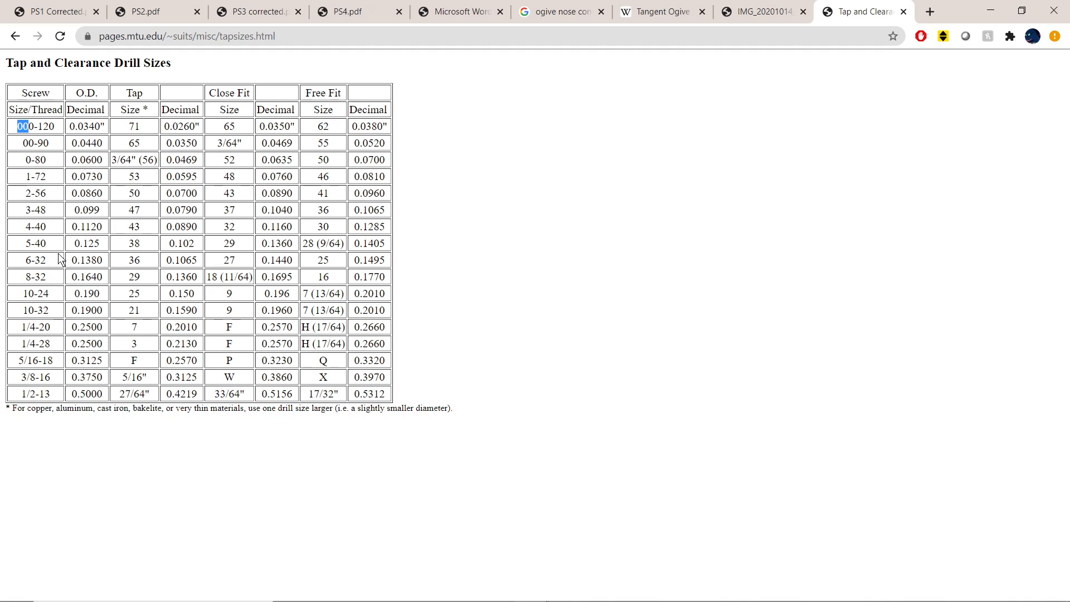
Look up the close-fit decimal hole size for the 10-24 screw in the drill size table
{"action": "left_click_drag", "start_coordinate": [51, 294], "coordinate": [26, 292]}
{"action": "left_click", "coordinate": [41, 295]}
{"action": "left_click_drag", "start_coordinate": [24, 294], "coordinate": [54, 296]}
{"action": "left_click_drag", "start_coordinate": [210, 93], "coordinate": [249, 92]}
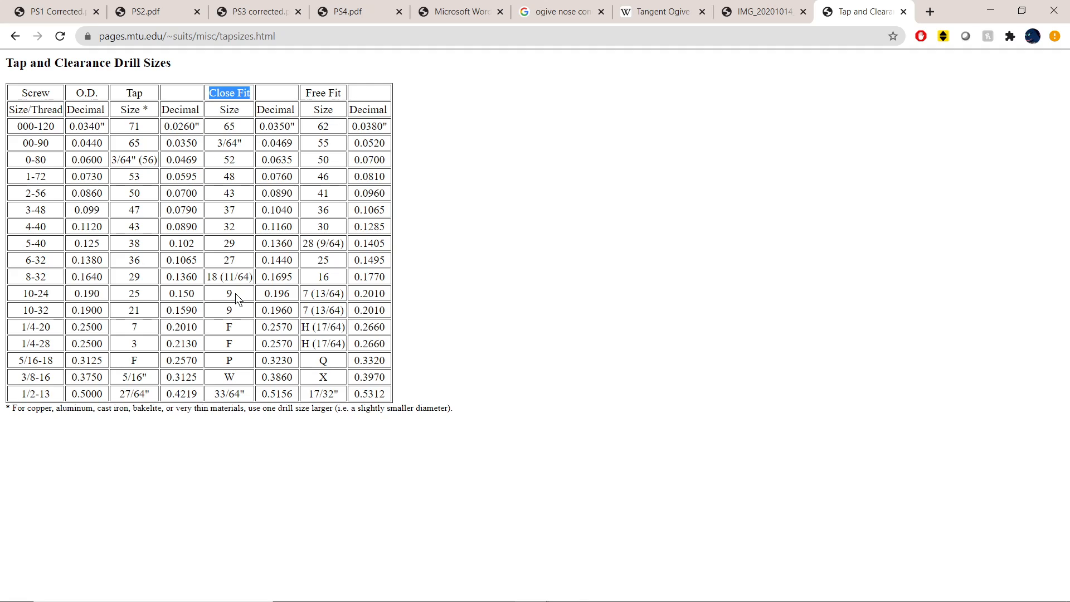
{"action": "left_click_drag", "start_coordinate": [264, 291], "coordinate": [293, 295]}
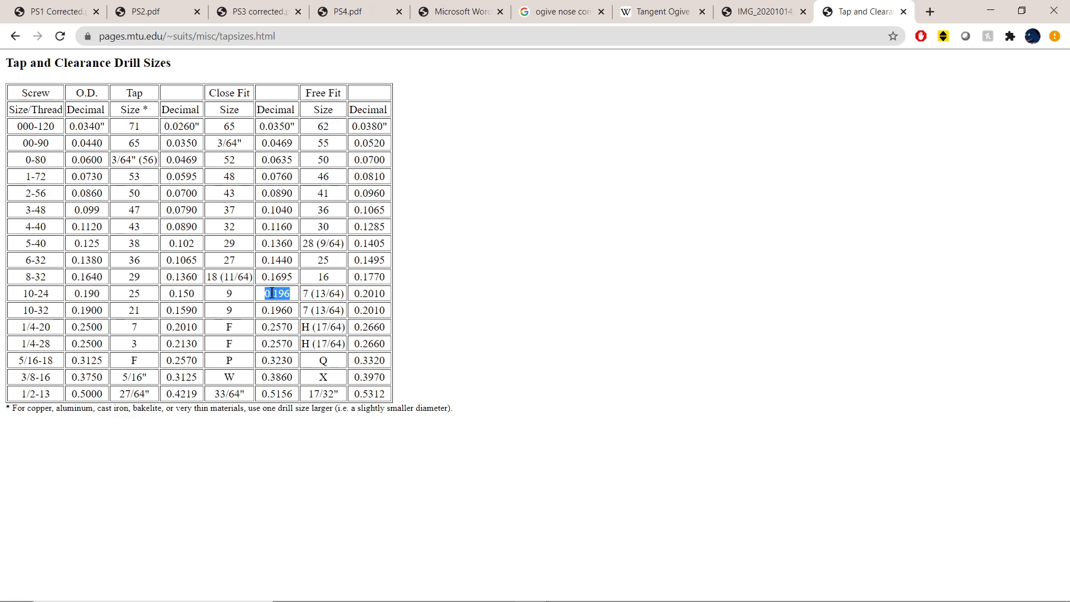
Switch to SOLIDWORKS and place a Hole Wizard hole on the plate's top face, about 17 mm behind the origin
{"action": "key", "text": "alt+Tab"}
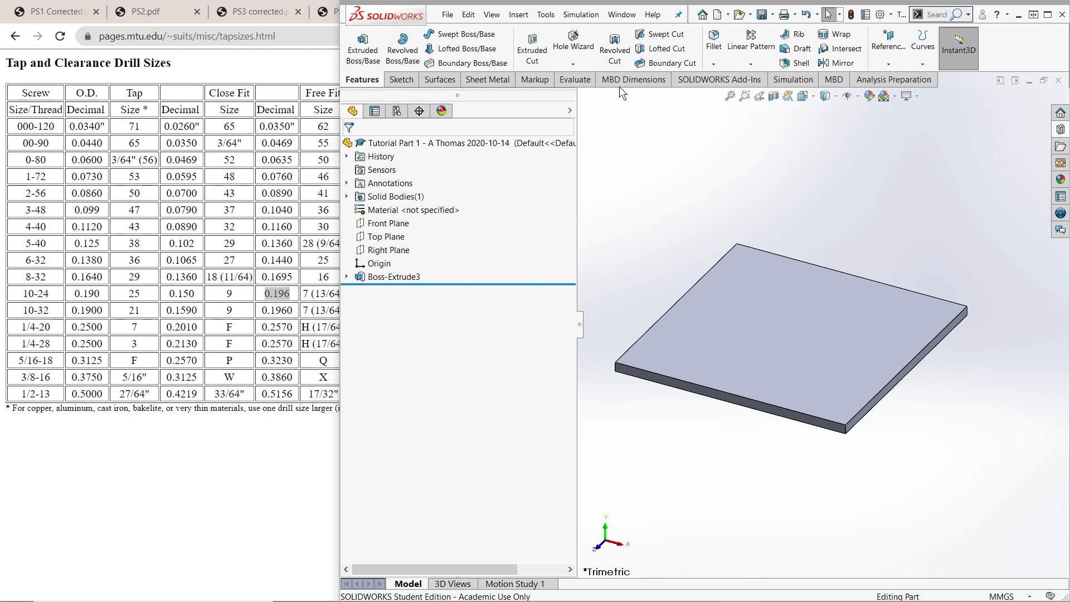
{"action": "left_click", "coordinate": [582, 36]}
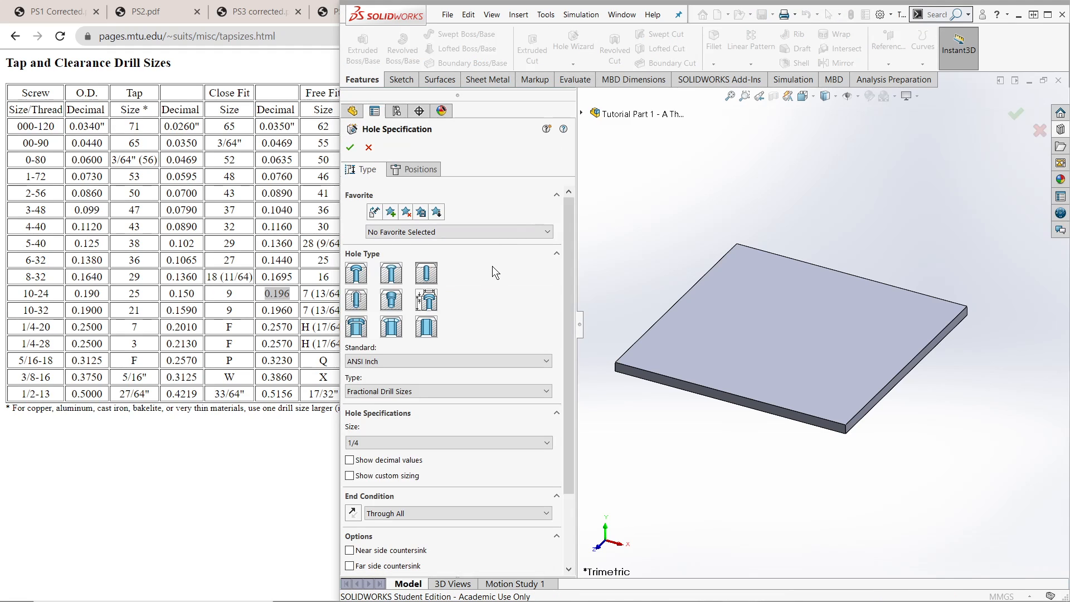
{"action": "scroll", "coordinate": [485, 269], "scroll_direction": "down", "scroll_amount": 2}
{"action": "scroll", "coordinate": [487, 272], "scroll_direction": "up", "scroll_amount": 2}
{"action": "left_click", "coordinate": [414, 172]}
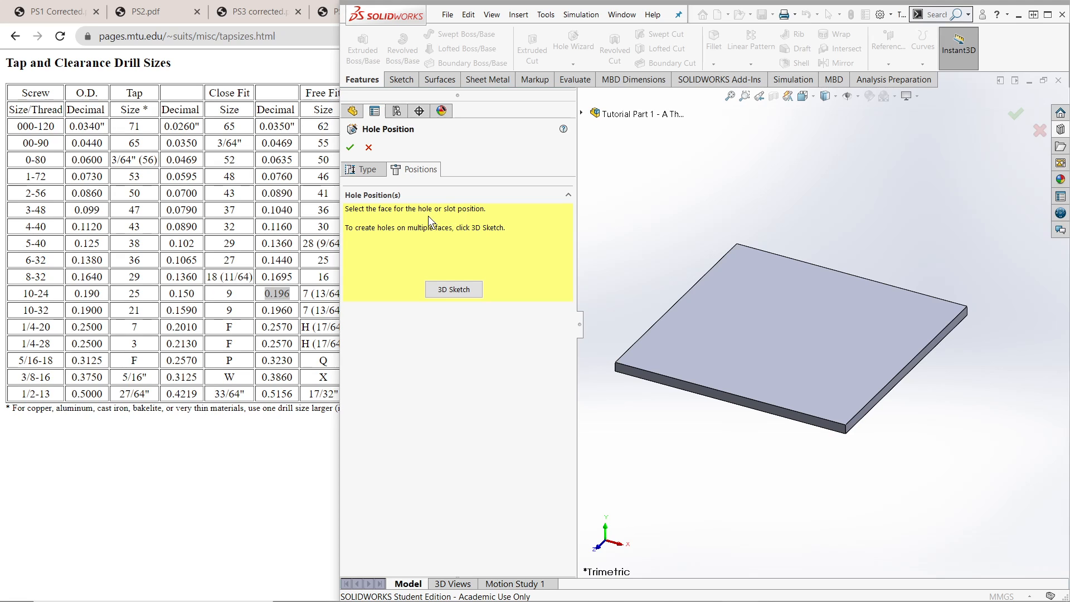
{"action": "left_click", "coordinate": [785, 296]}
{"action": "left_click", "coordinate": [823, 337]}
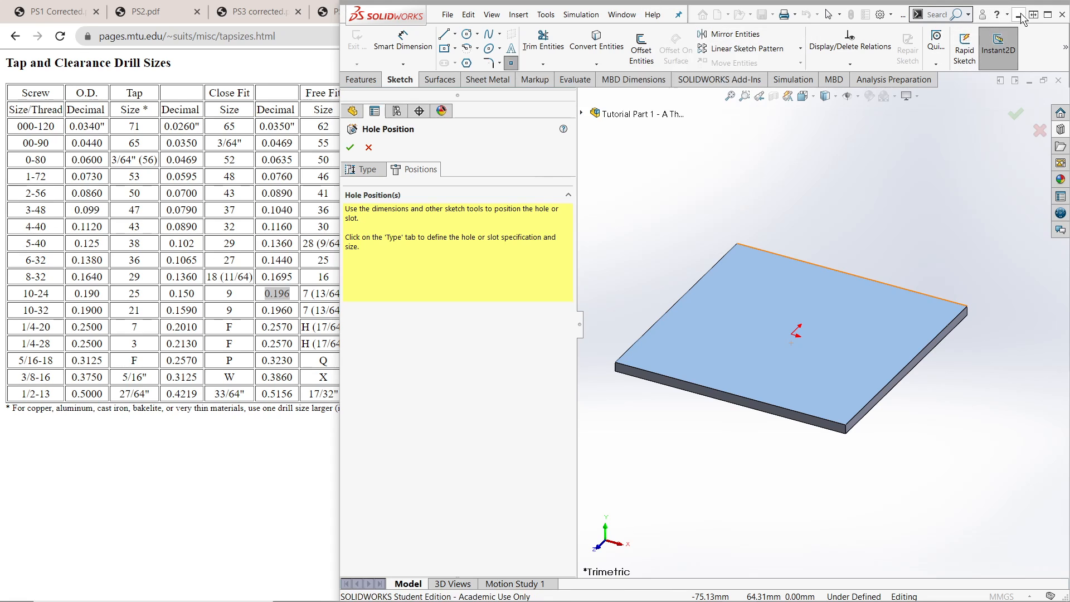
{"action": "left_click", "coordinate": [1047, 16]}
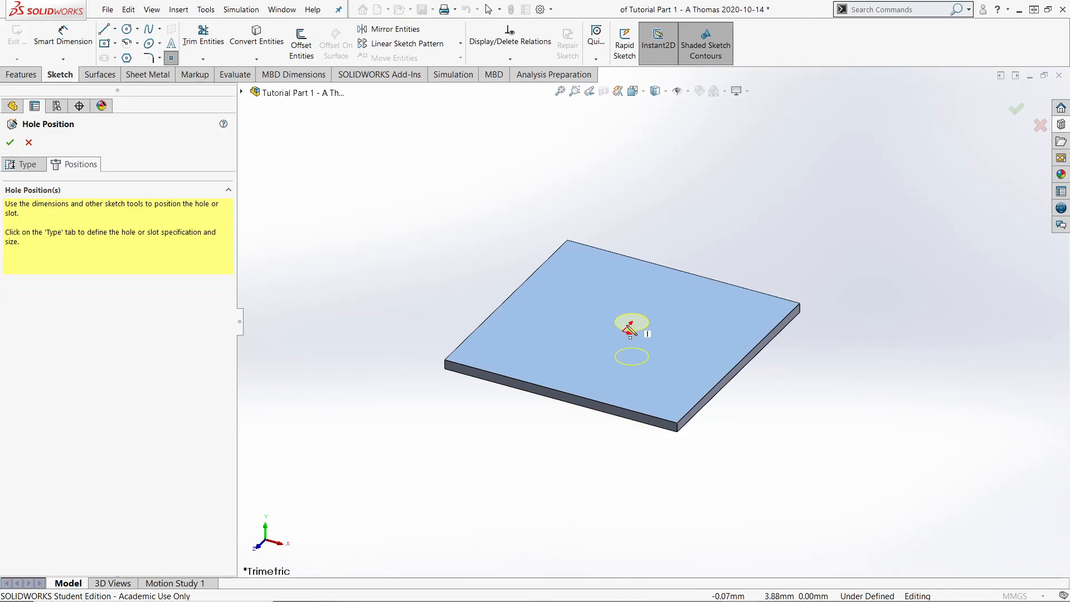
{"action": "middle_click_drag", "start_coordinate": [652, 306], "coordinate": [605, 357]}
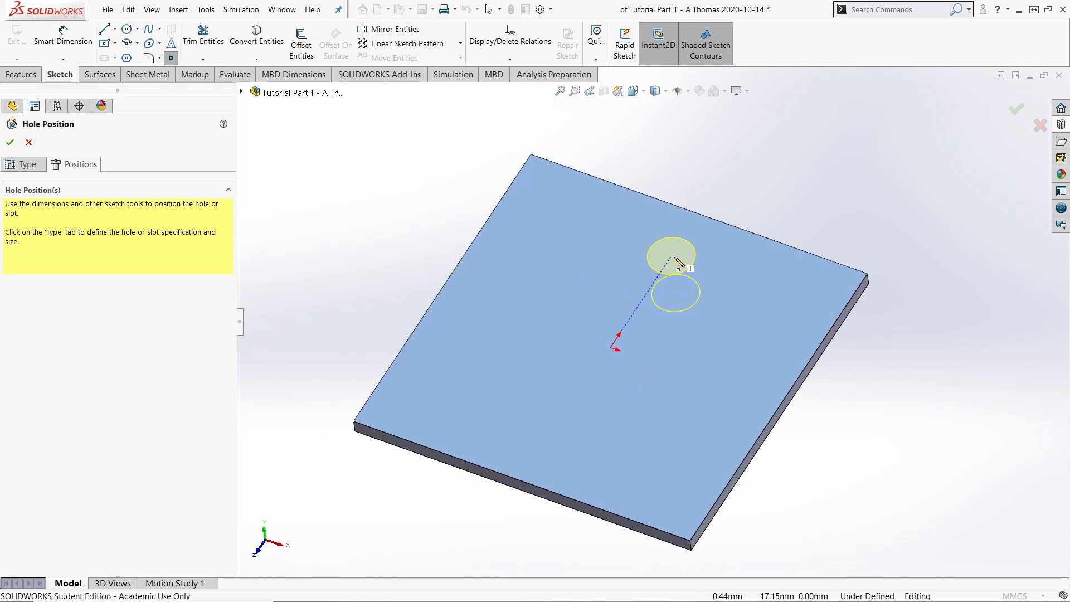
{"action": "left_click", "coordinate": [673, 255]}
{"action": "key", "text": "Escape"}
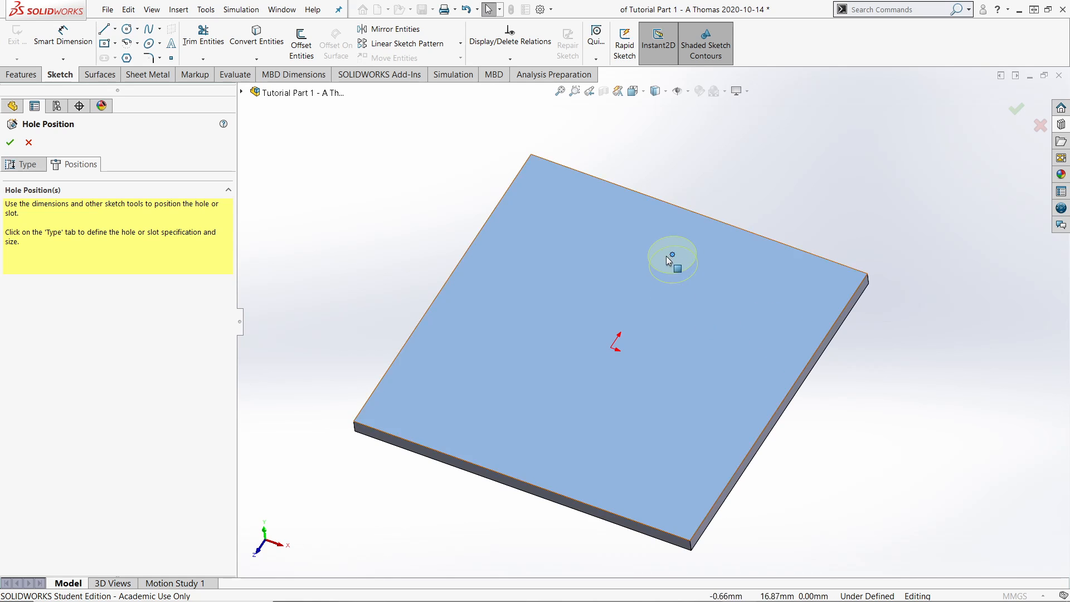
Dimension the hole's centre point 10 mm from the plate's back edge
{"action": "left_click", "coordinate": [62, 40]}
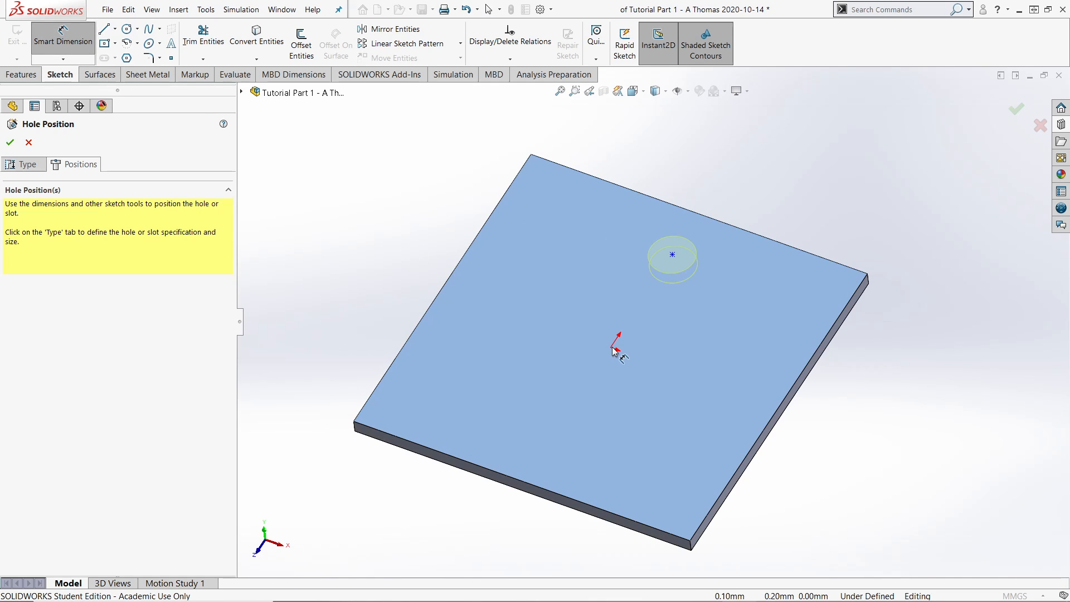
{"action": "left_click", "coordinate": [672, 254]}
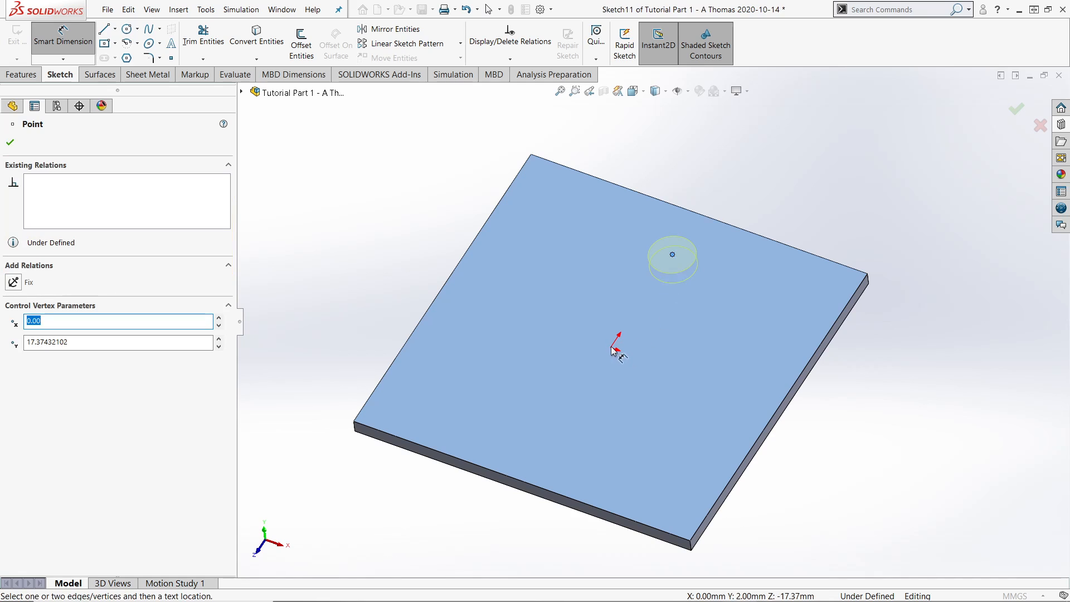
{"action": "left_click", "coordinate": [689, 212]}
{"action": "left_click", "coordinate": [734, 246]}
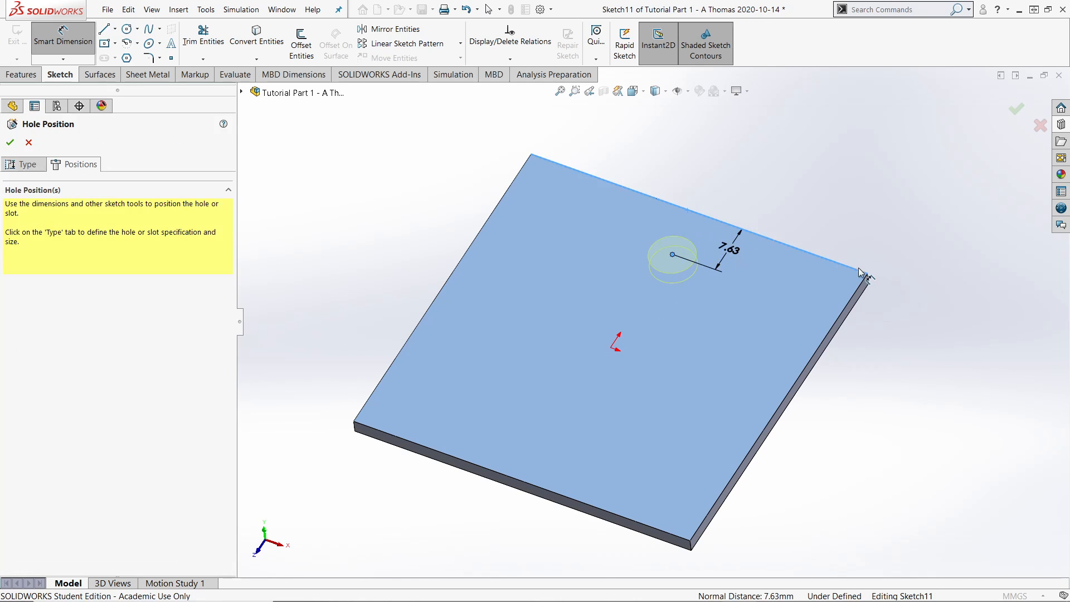
{"action": "type", "text": "10"}
{"action": "key", "text": "Return"}
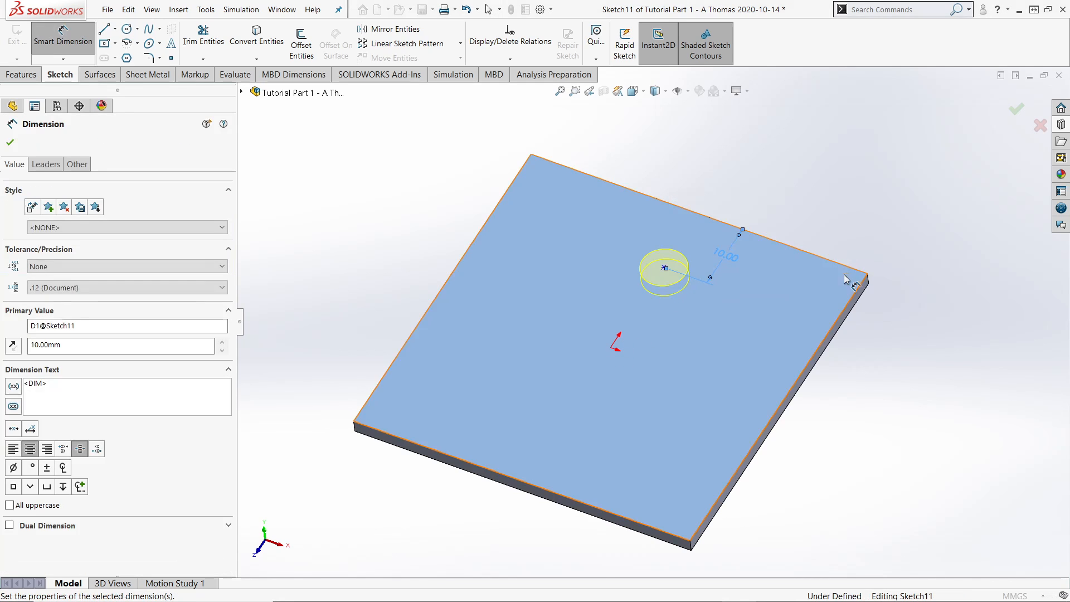
Dimension the hole's centre 20 mm from the plate's left edge and finish the hole
{"action": "left_click", "coordinate": [664, 268]}
{"action": "left_click", "coordinate": [486, 226]}
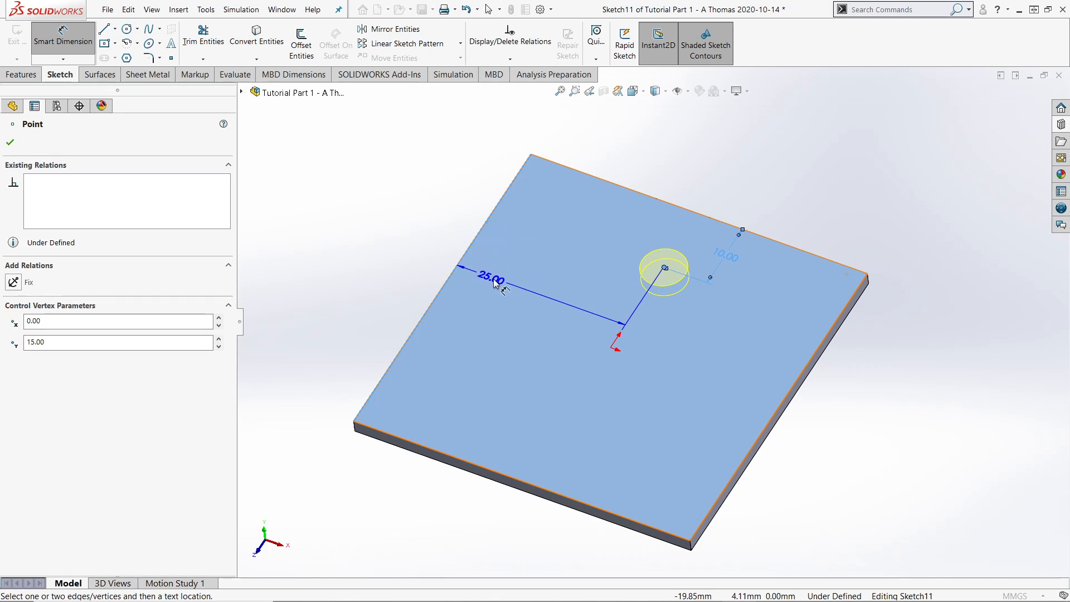
{"action": "left_click", "coordinate": [569, 292]}
{"action": "type", "text": "20"}
{"action": "key", "text": "Return"}
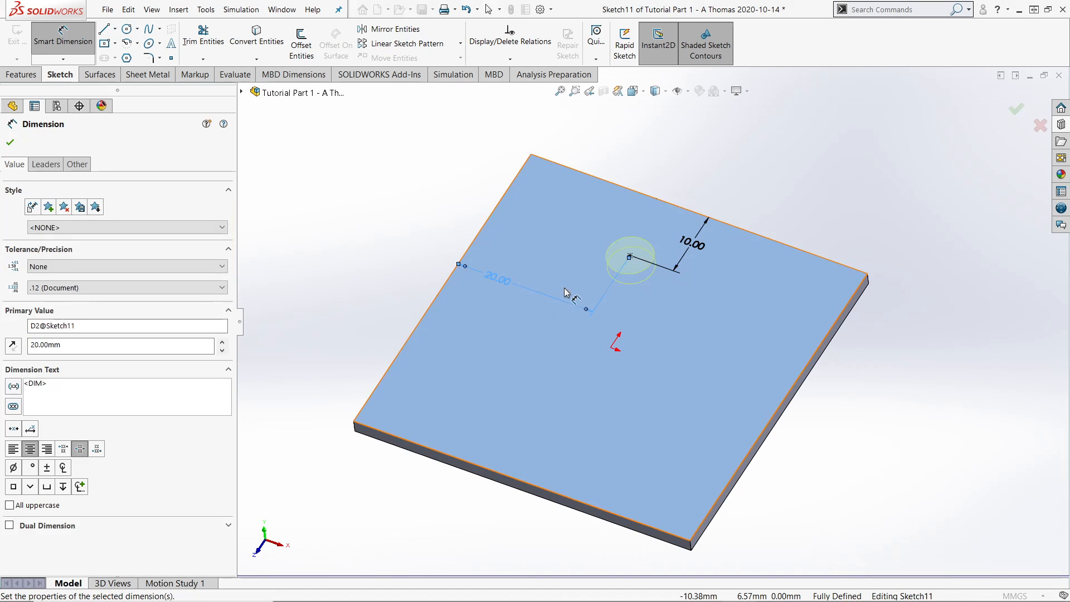
{"action": "key", "text": "Escape"}
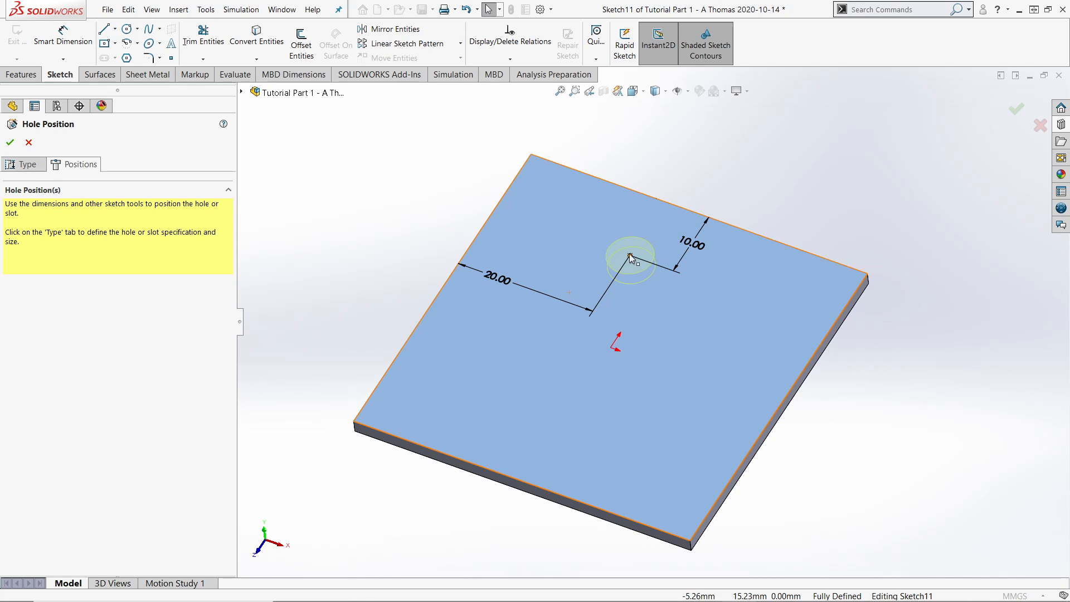
{"action": "left_click", "coordinate": [1018, 111]}
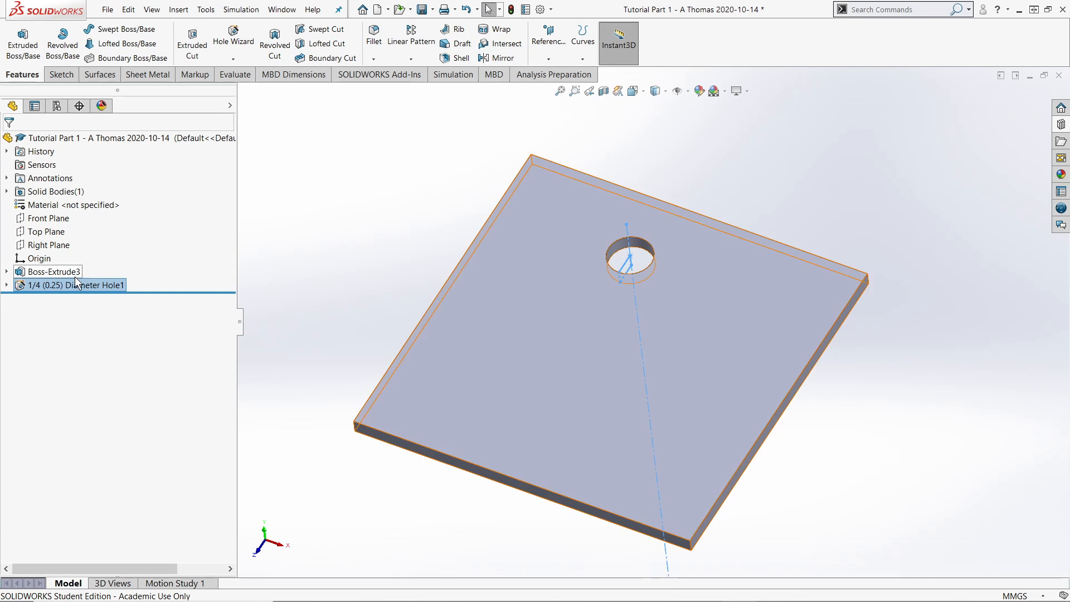
Reopen the plate's hole feature for editing and check its position dimensions
{"action": "left_click", "coordinate": [79, 283]}
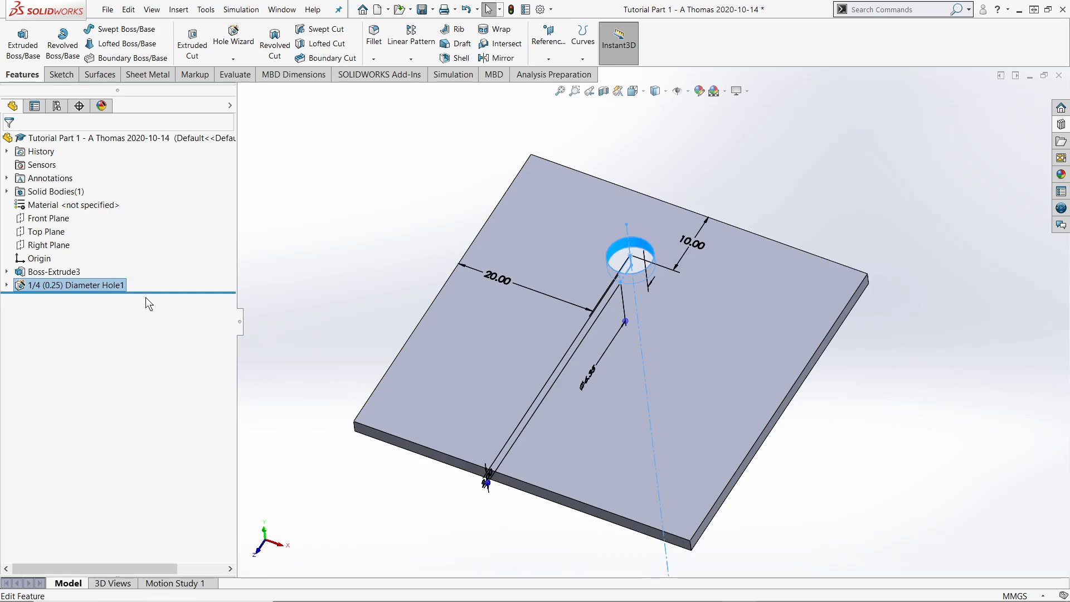
{"action": "left_click", "coordinate": [119, 283]}
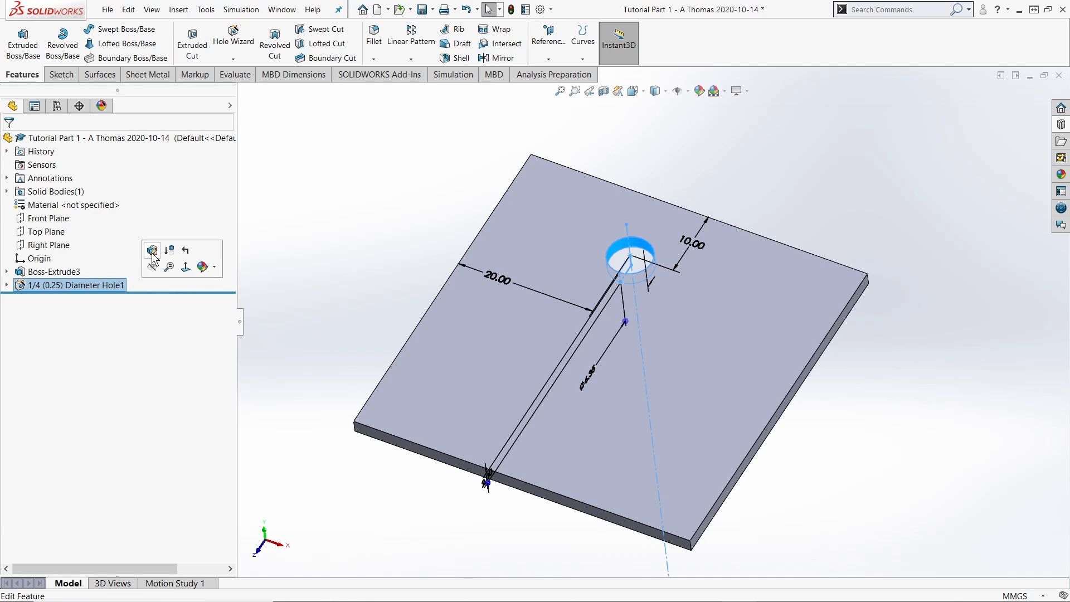
{"action": "left_click", "coordinate": [152, 251]}
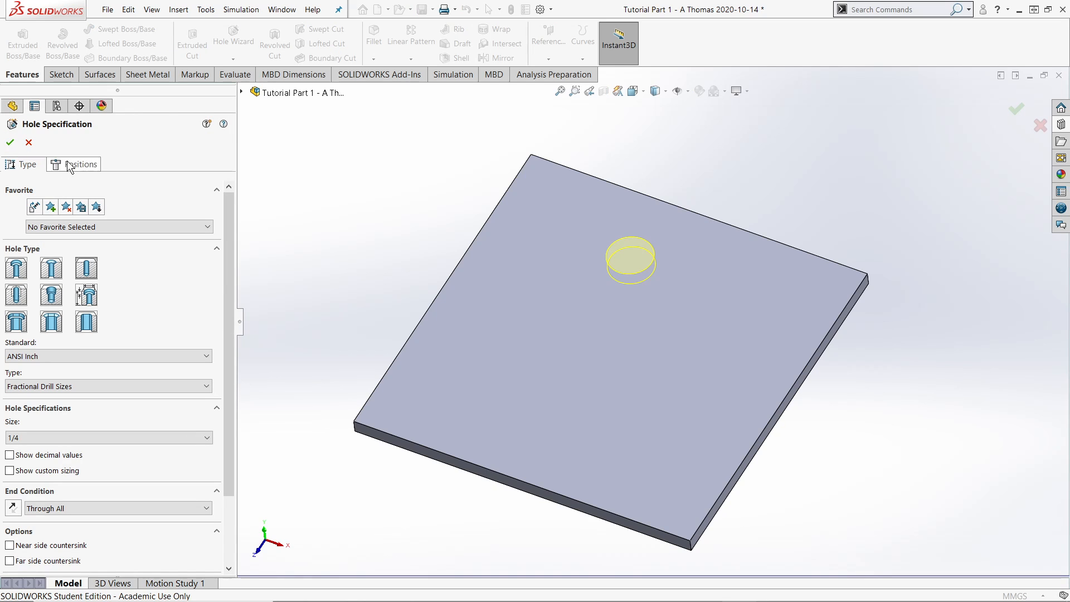
{"action": "left_click", "coordinate": [75, 163]}
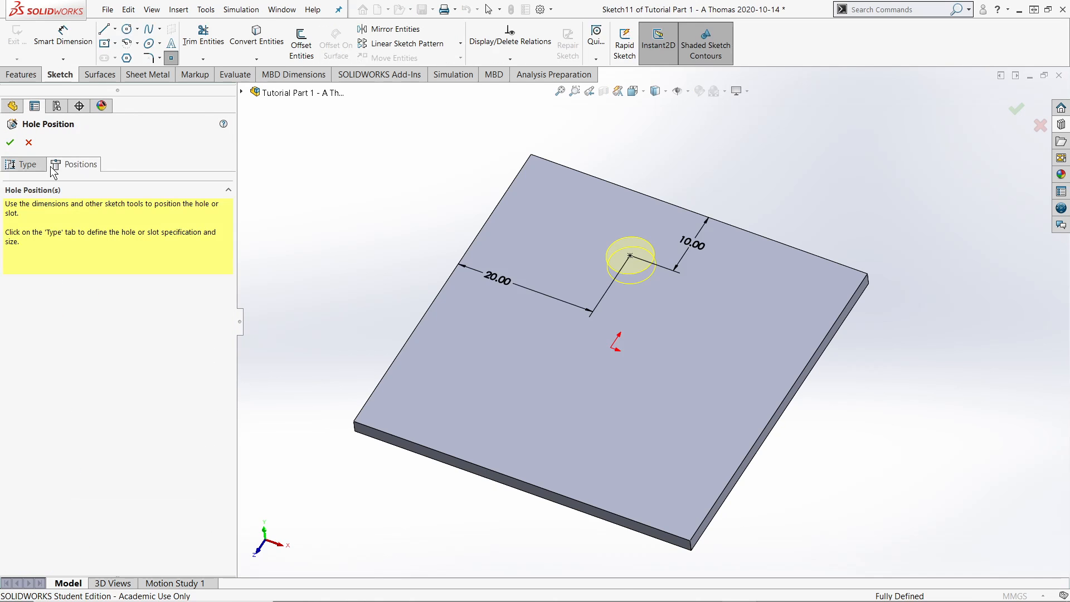
{"action": "left_click", "coordinate": [23, 164]}
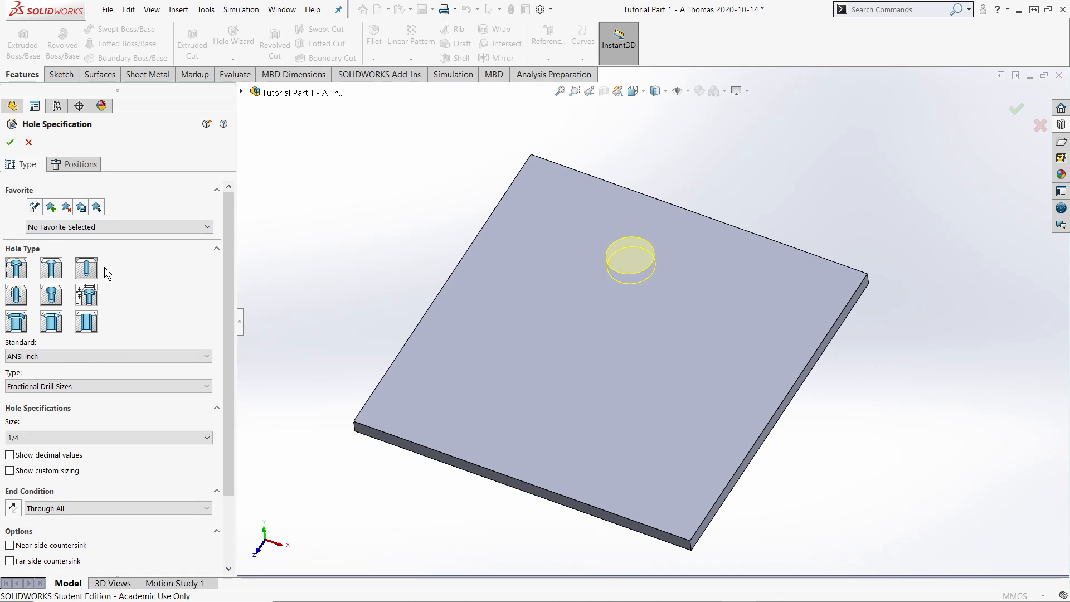
Try the countersink hole type on the plate's hole and inspect the preview
{"action": "left_click", "coordinate": [92, 276]}
{"action": "left_click", "coordinate": [50, 277]}
{"action": "middle_click_drag", "start_coordinate": [718, 333], "coordinate": [611, 259]}
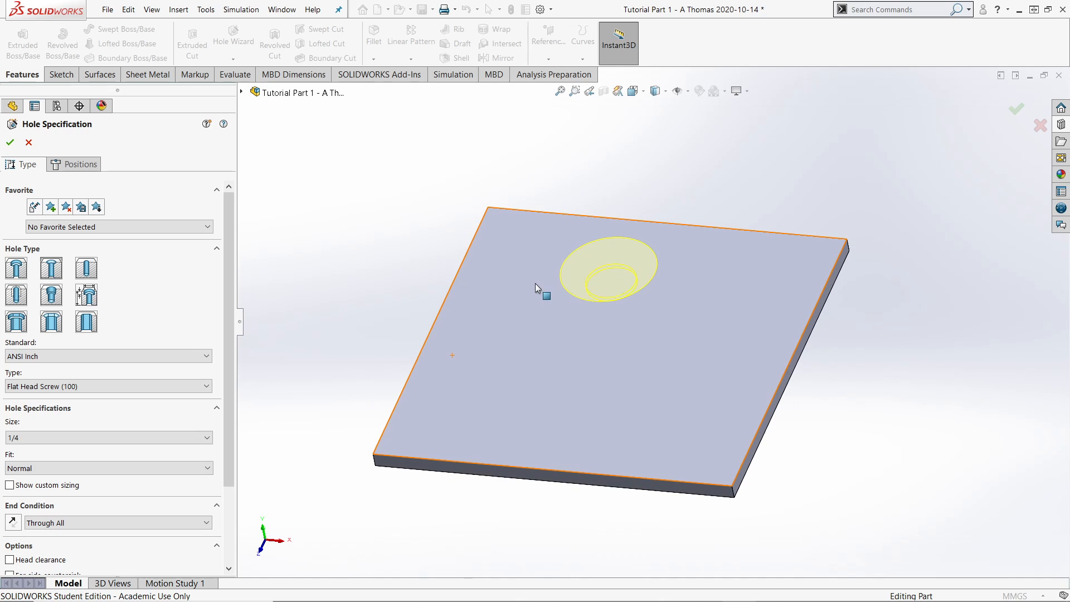
Try the tapered tap hole type and browse its available sizes and types
{"action": "left_click", "coordinate": [51, 294]}
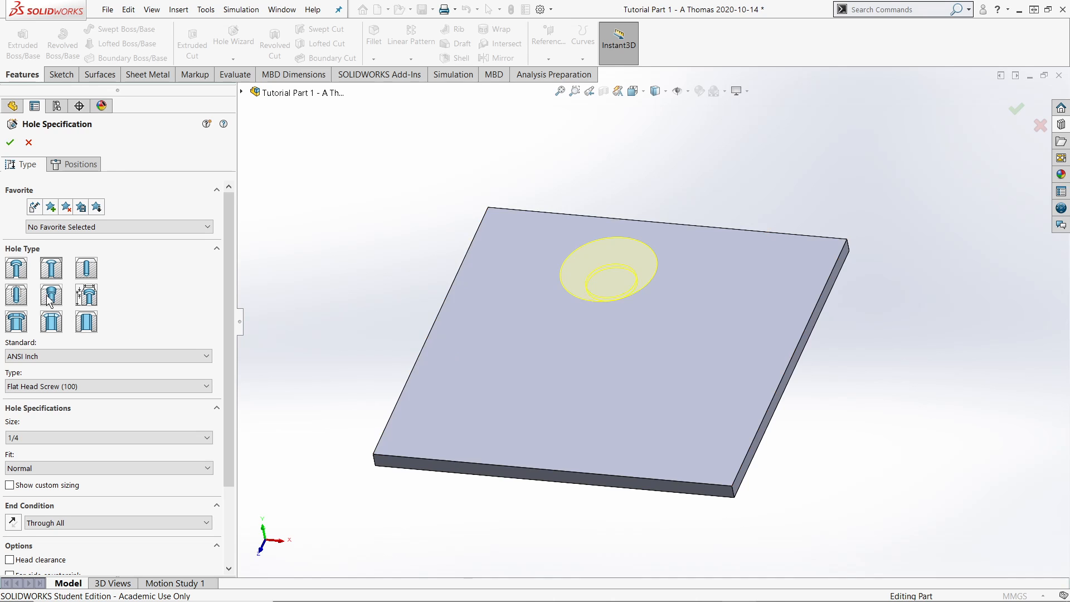
{"action": "middle_click_drag", "start_coordinate": [640, 293], "coordinate": [613, 253]}
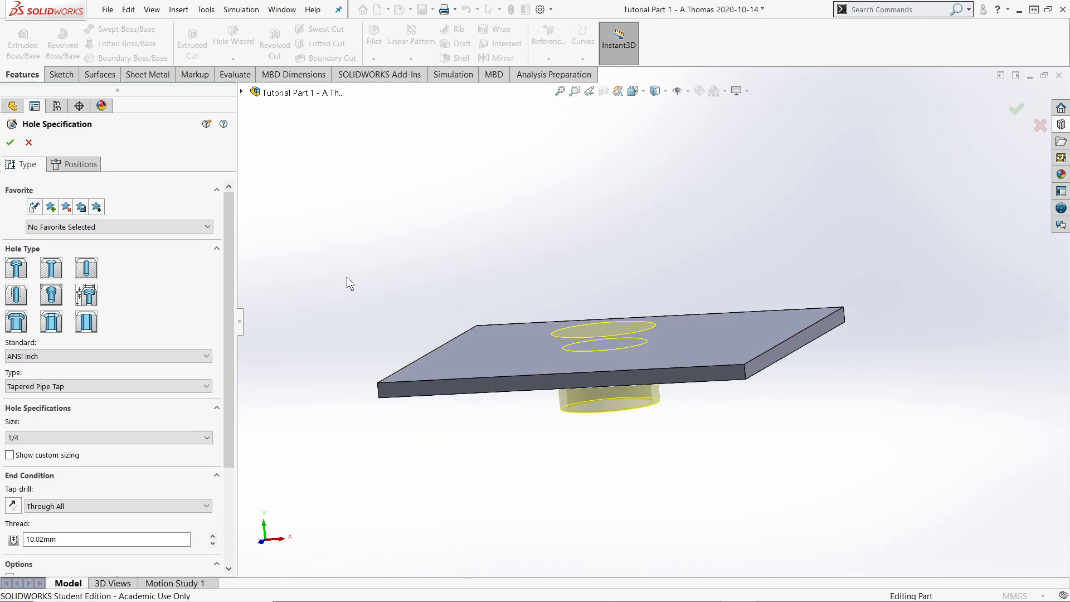
{"action": "left_click", "coordinate": [73, 437]}
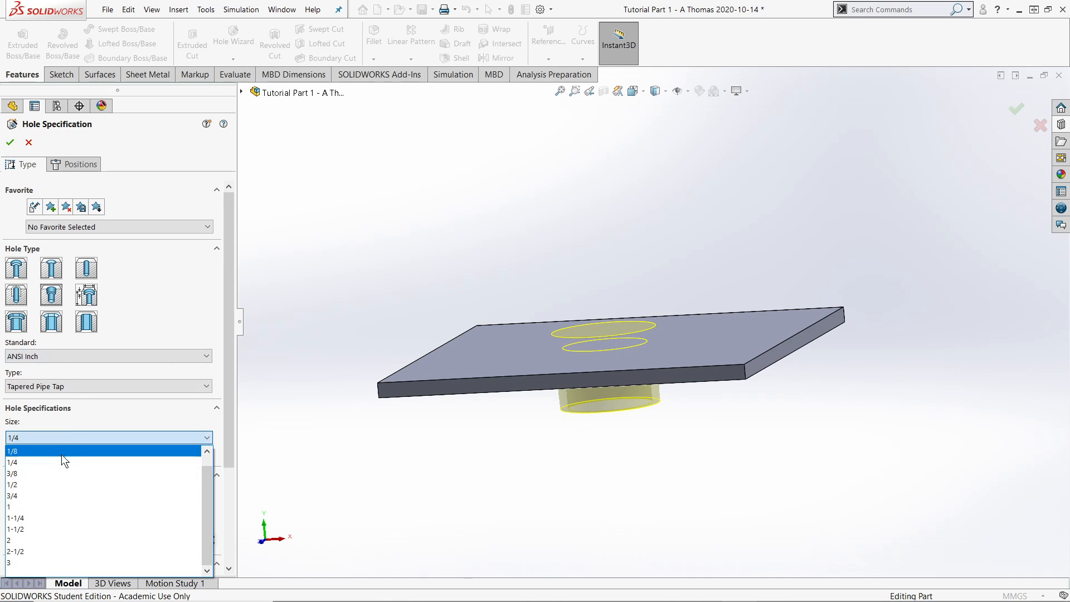
{"action": "left_click", "coordinate": [70, 437]}
{"action": "left_click", "coordinate": [62, 387]}
{"action": "left_click", "coordinate": [62, 399]}
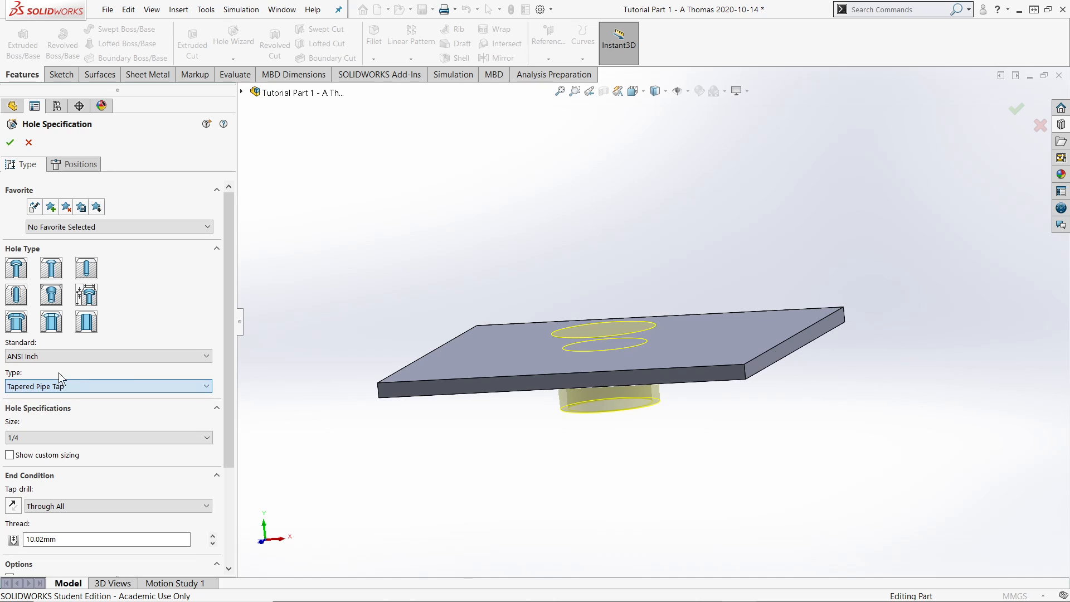
Change the hole to a counterbore for a binding head screw, trying size #5 and settling on #4
{"action": "left_click", "coordinate": [16, 268]}
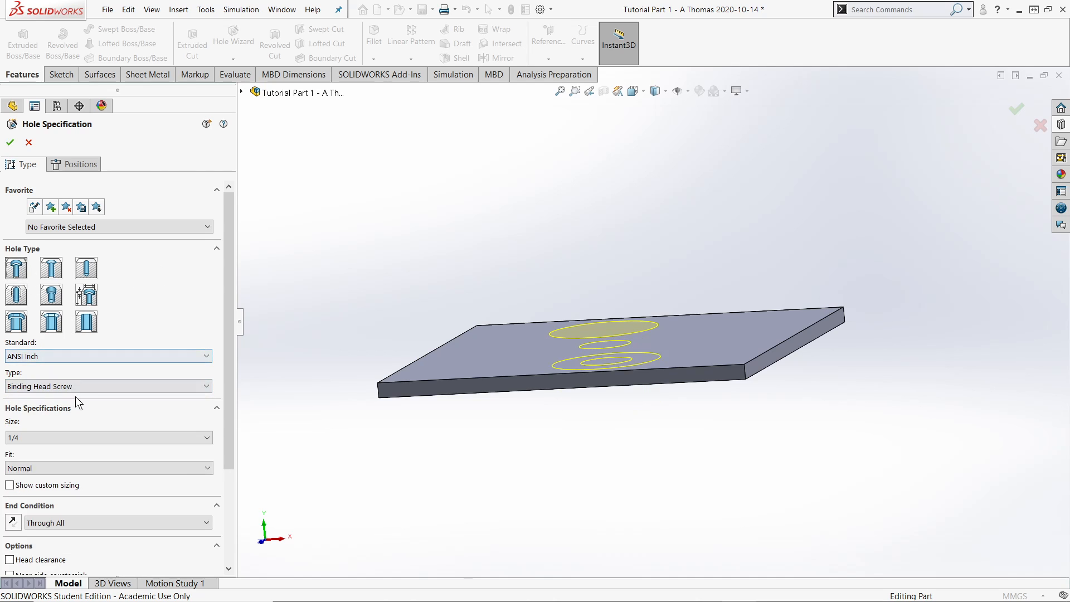
{"action": "left_click", "coordinate": [70, 438]}
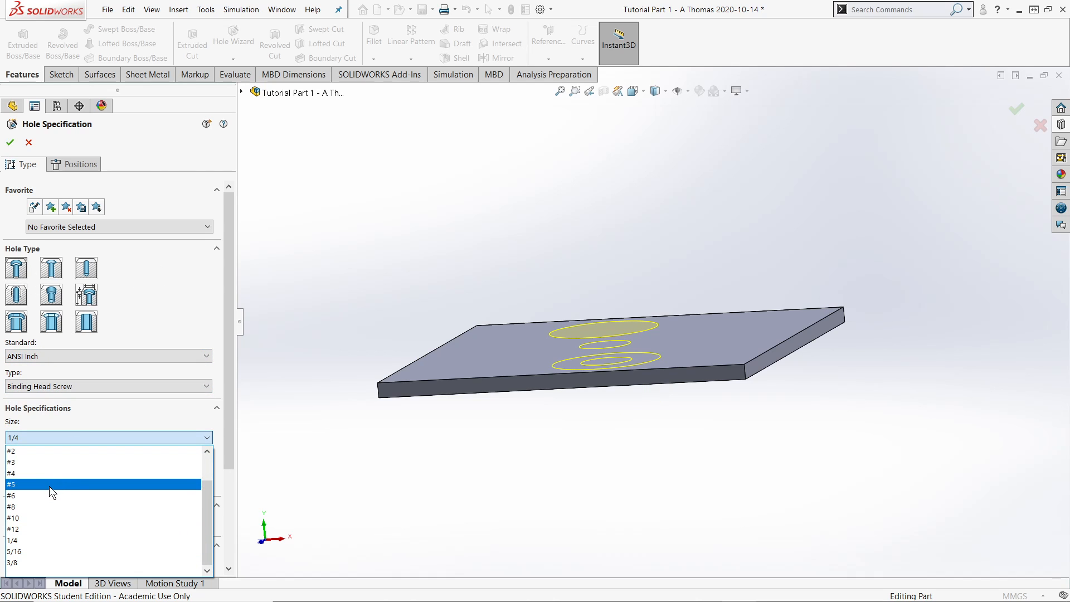
{"action": "left_click", "coordinate": [49, 485]}
{"action": "left_click", "coordinate": [56, 440]}
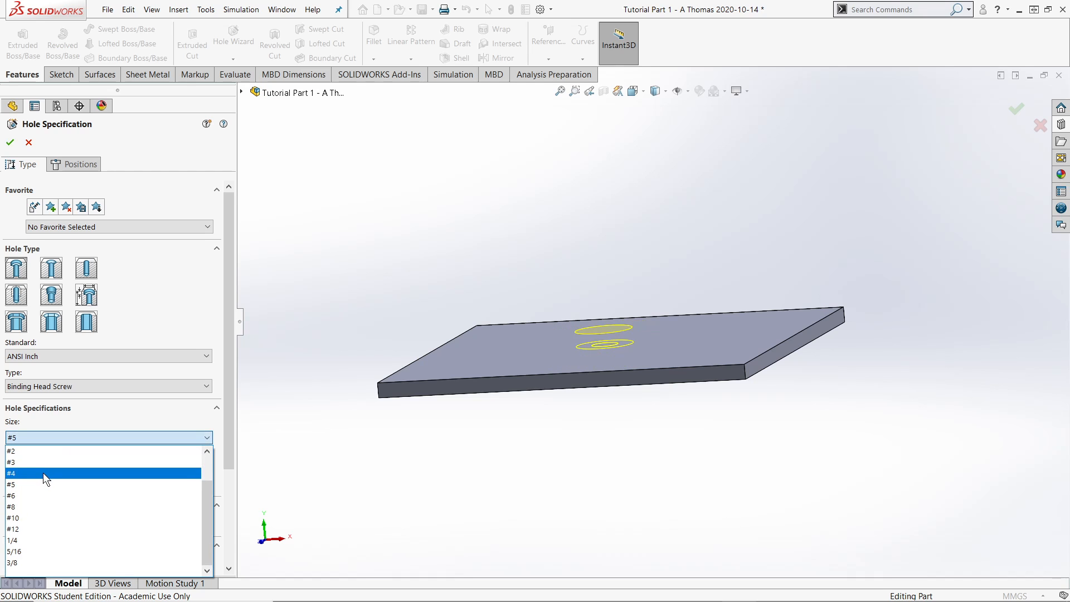
{"action": "left_click", "coordinate": [42, 473]}
{"action": "middle_click_drag", "start_coordinate": [617, 275], "coordinate": [566, 363]}
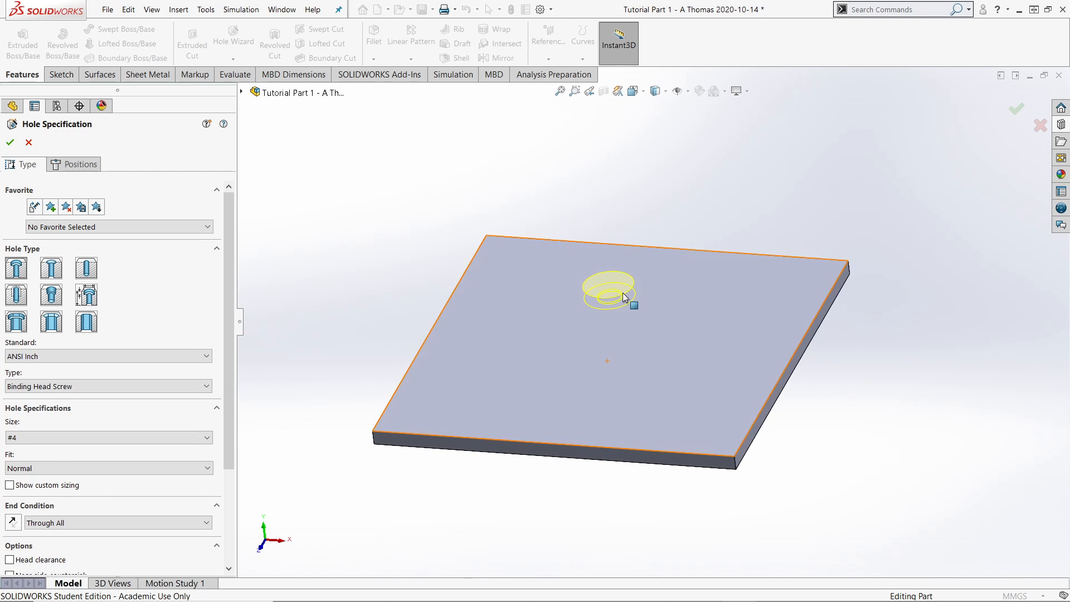
{"action": "scroll", "coordinate": [614, 301], "scroll_direction": "down", "scroll_amount": 5}
{"action": "scroll", "coordinate": [676, 332], "scroll_direction": "up", "scroll_amount": 1}
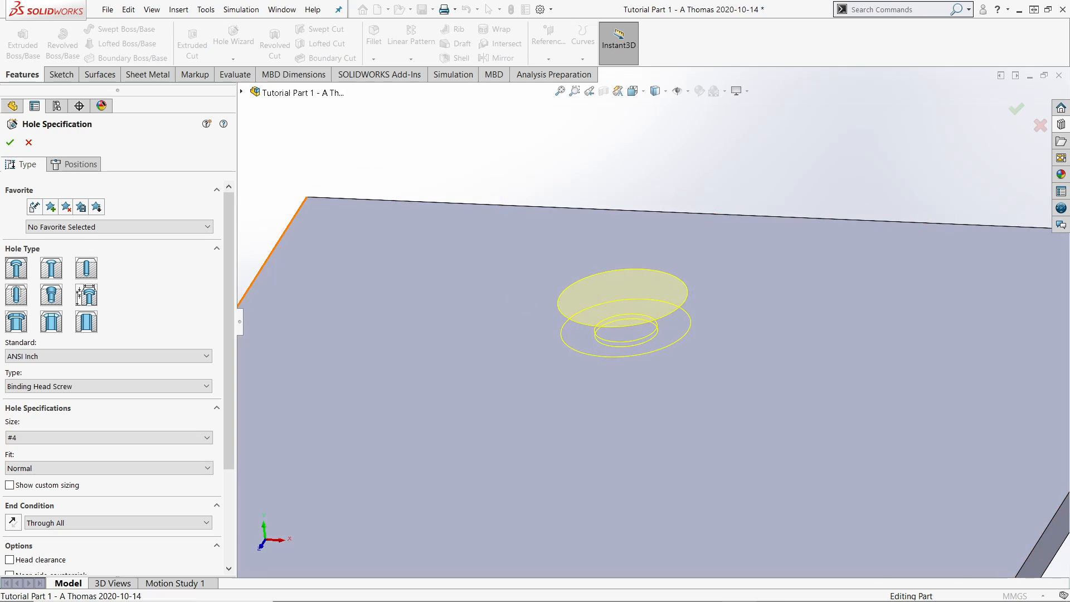
Compare the countersink and plain hole types, and switch the hole to a straight tap
{"action": "left_click", "coordinate": [52, 268]}
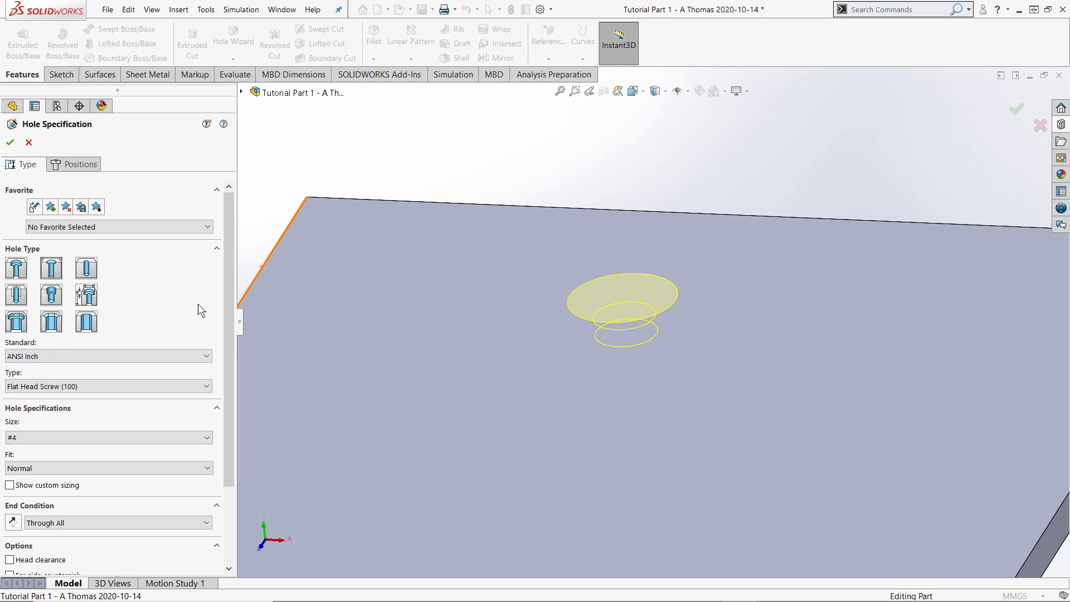
{"action": "left_click", "coordinate": [85, 268]}
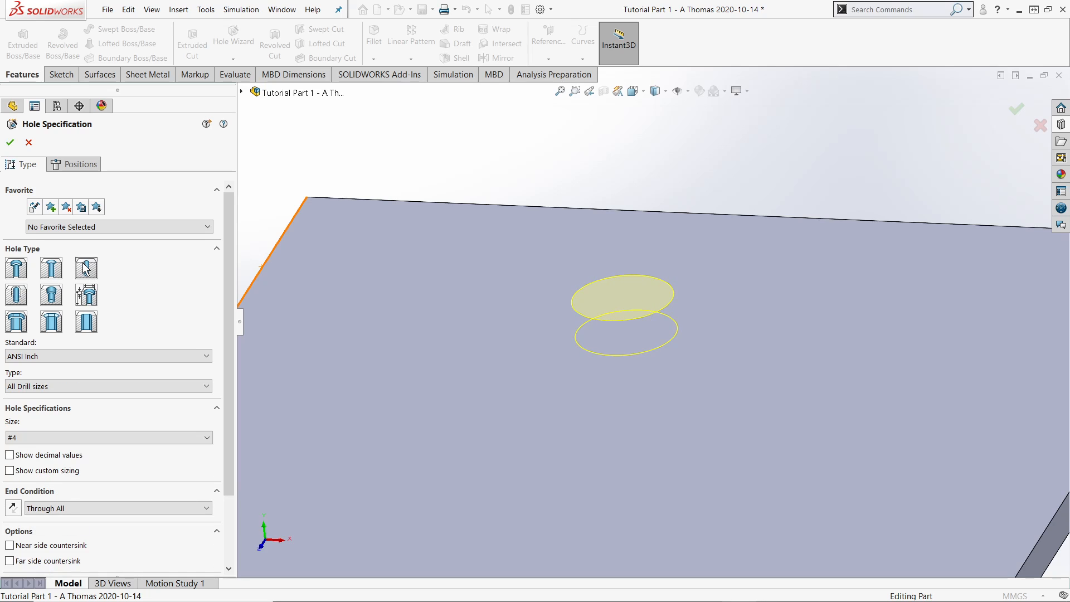
{"action": "left_click", "coordinate": [58, 269]}
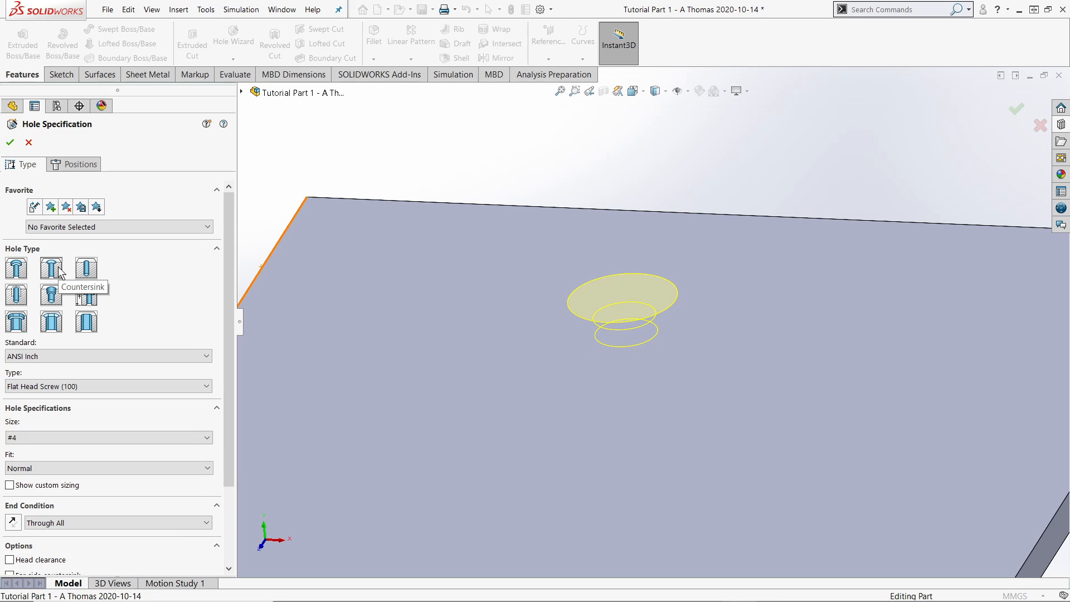
{"action": "left_click", "coordinate": [17, 294]}
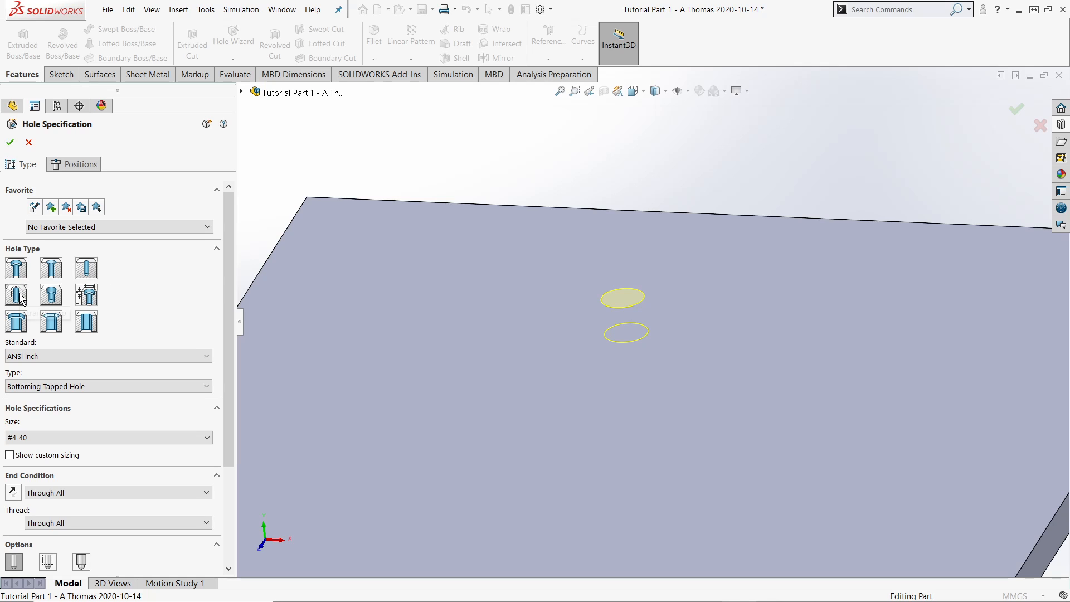
{"action": "scroll", "coordinate": [170, 302], "scroll_direction": "down", "scroll_amount": 3}
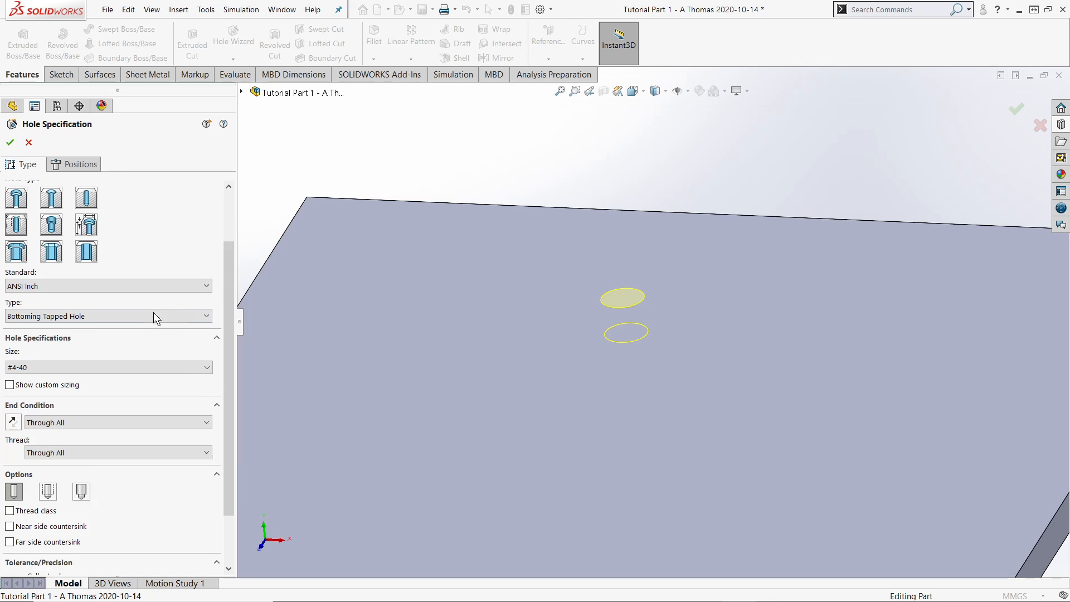
Set the straight tap's type to Tapped hole and its size to #6-32
{"action": "left_click", "coordinate": [136, 316]}
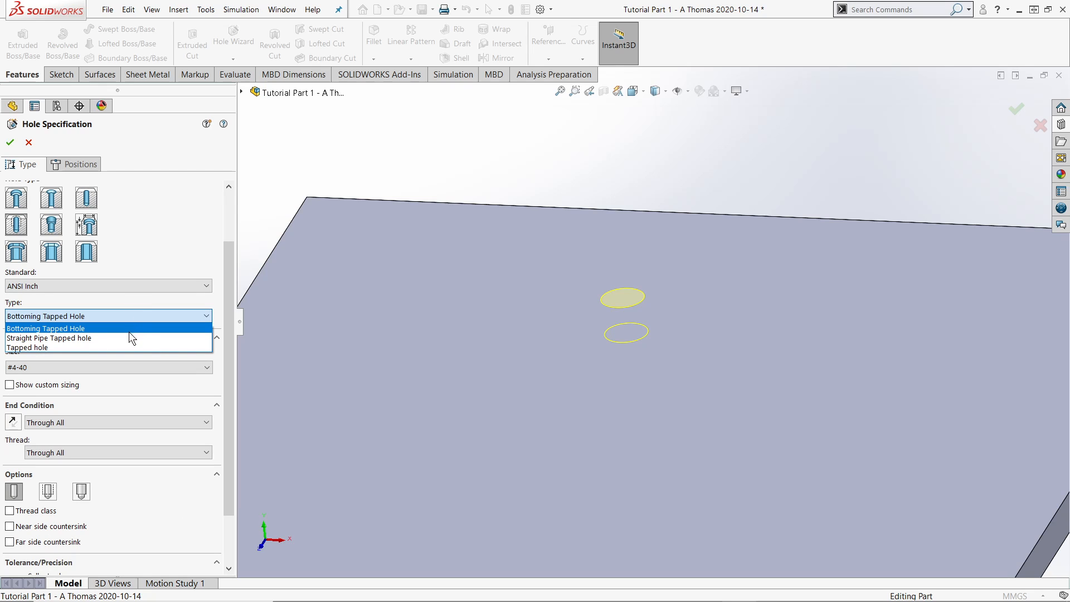
{"action": "left_click", "coordinate": [124, 347]}
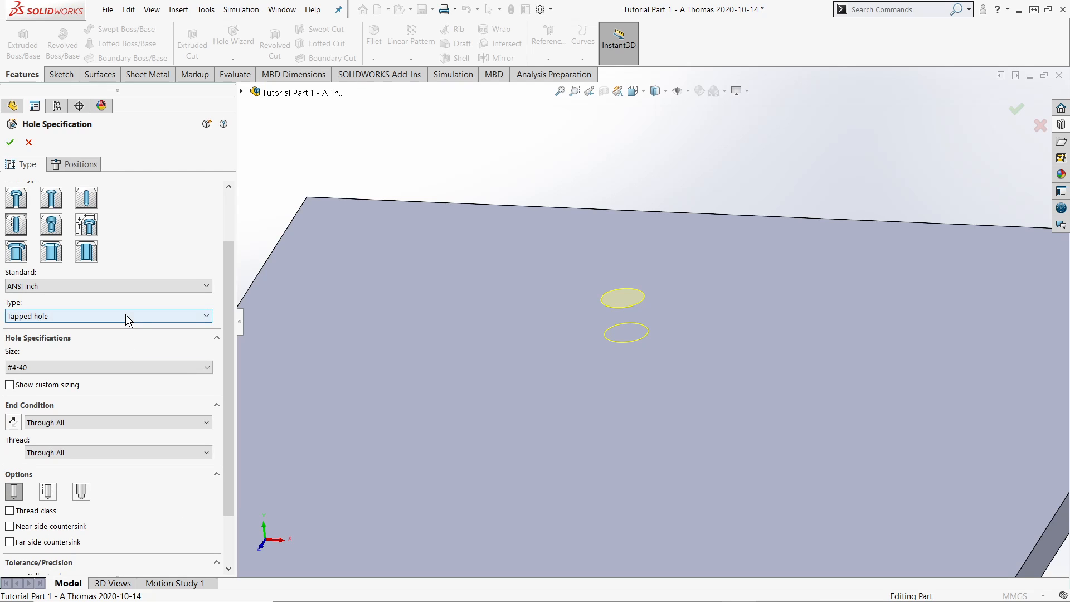
{"action": "scroll", "coordinate": [136, 325], "scroll_direction": "down", "scroll_amount": 3}
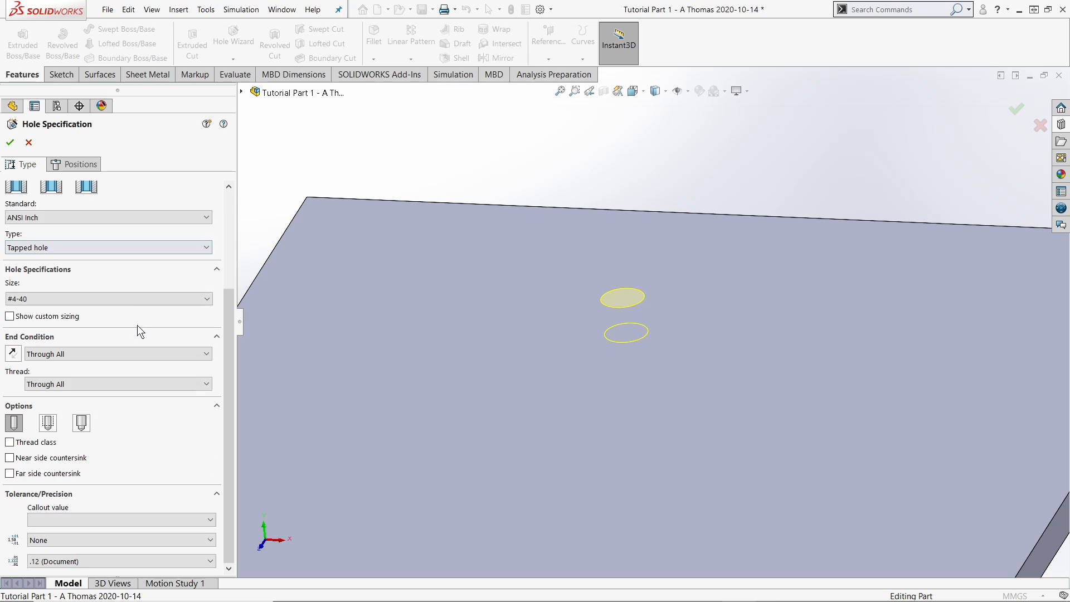
{"action": "left_click", "coordinate": [127, 298]}
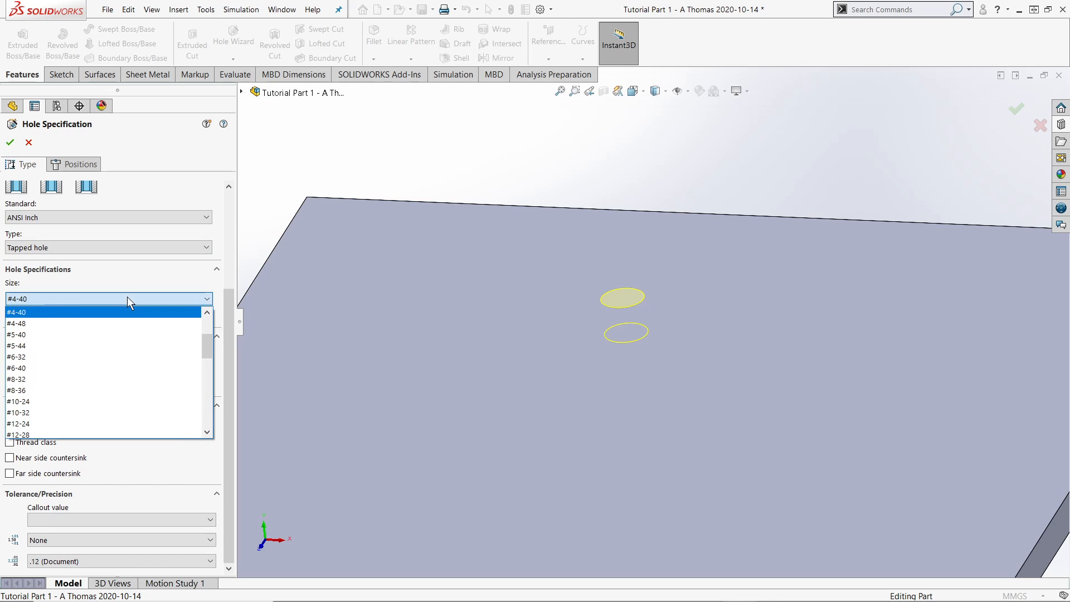
{"action": "left_click", "coordinate": [67, 358]}
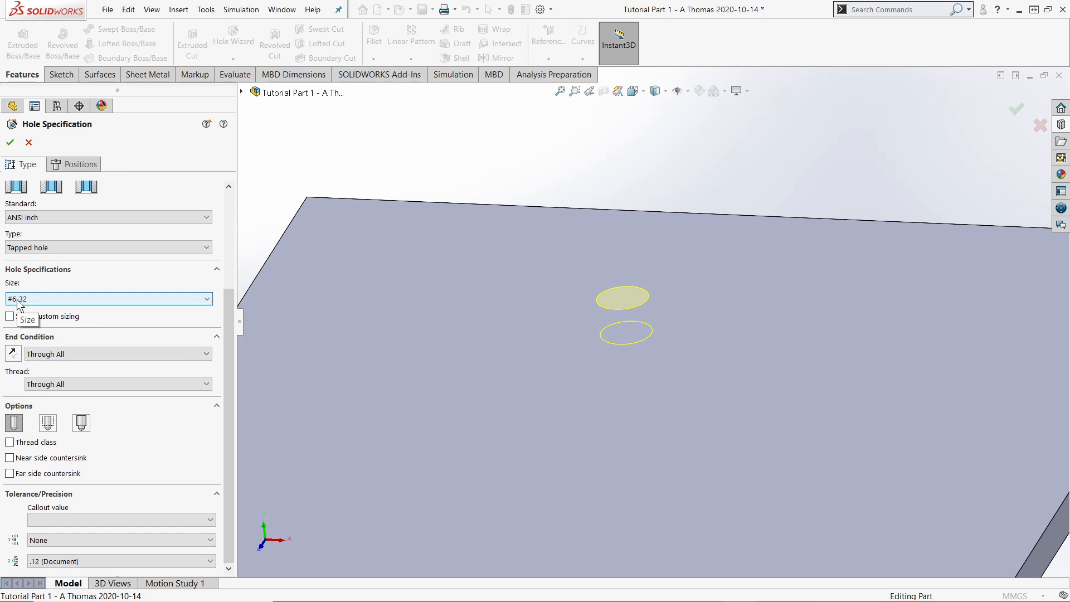
{"action": "left_click", "coordinate": [35, 299]}
{"action": "scroll", "coordinate": [42, 320], "scroll_direction": "up", "scroll_amount": 1}
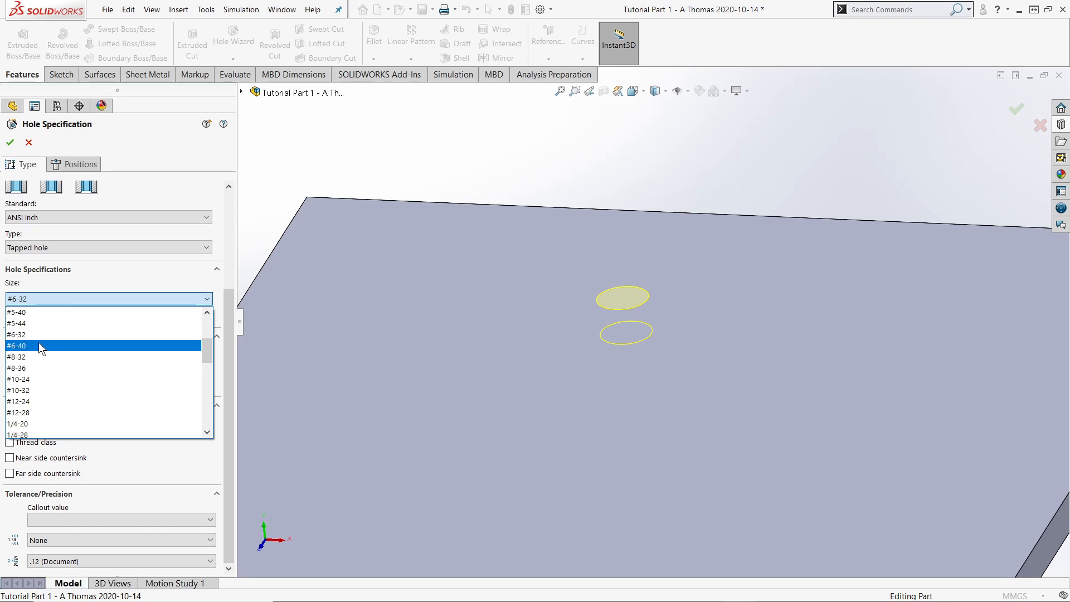
{"action": "left_click", "coordinate": [37, 336]}
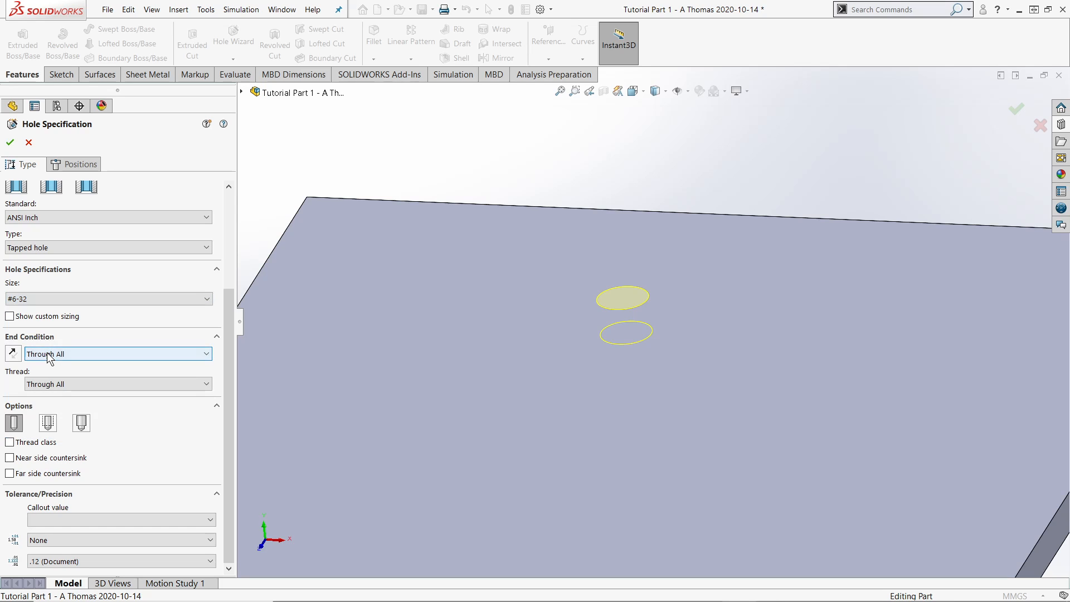
Try a blind end condition with a 50 mm depth on the tapped hole, and return it to Through All
{"action": "left_click", "coordinate": [47, 357]}
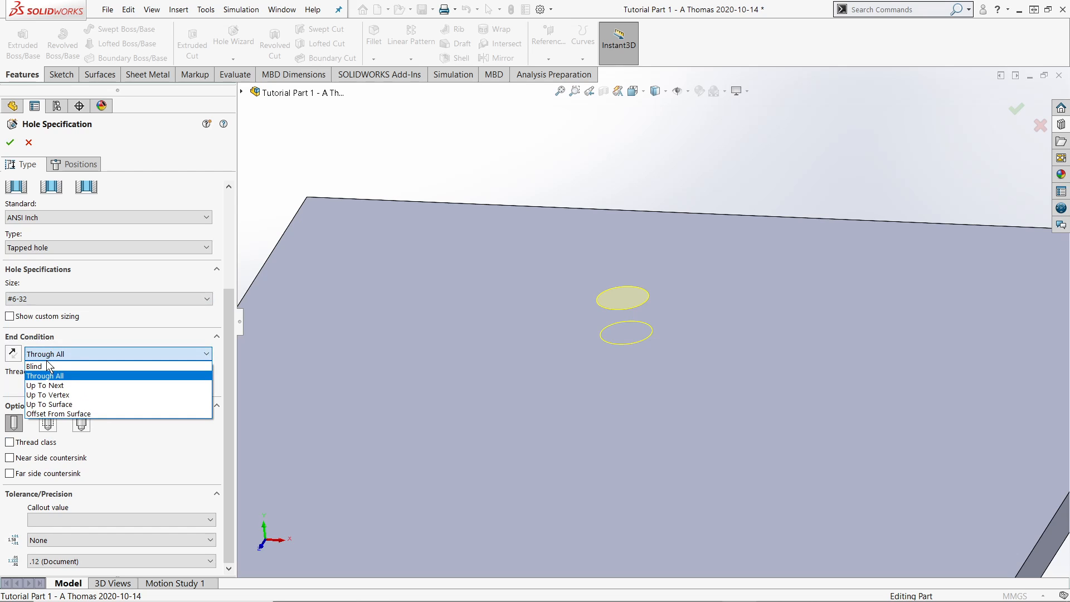
{"action": "left_click", "coordinate": [49, 366]}
{"action": "middle_click_drag", "start_coordinate": [812, 492], "coordinate": [550, 393]}
{"action": "scroll", "coordinate": [507, 530], "scroll_direction": "up", "scroll_amount": 5}
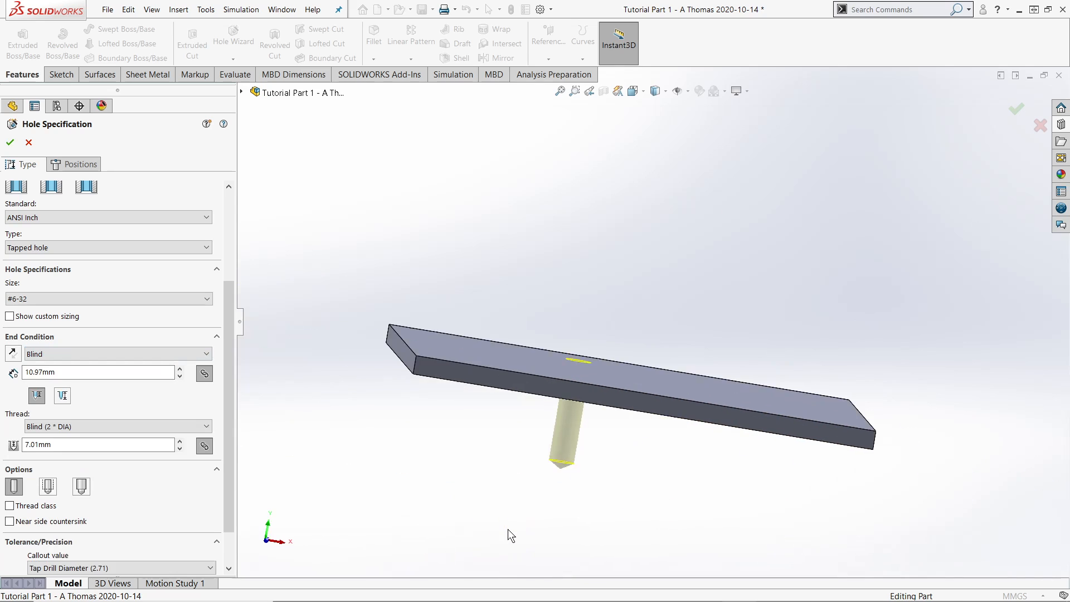
{"action": "double_click", "coordinate": [53, 372]}
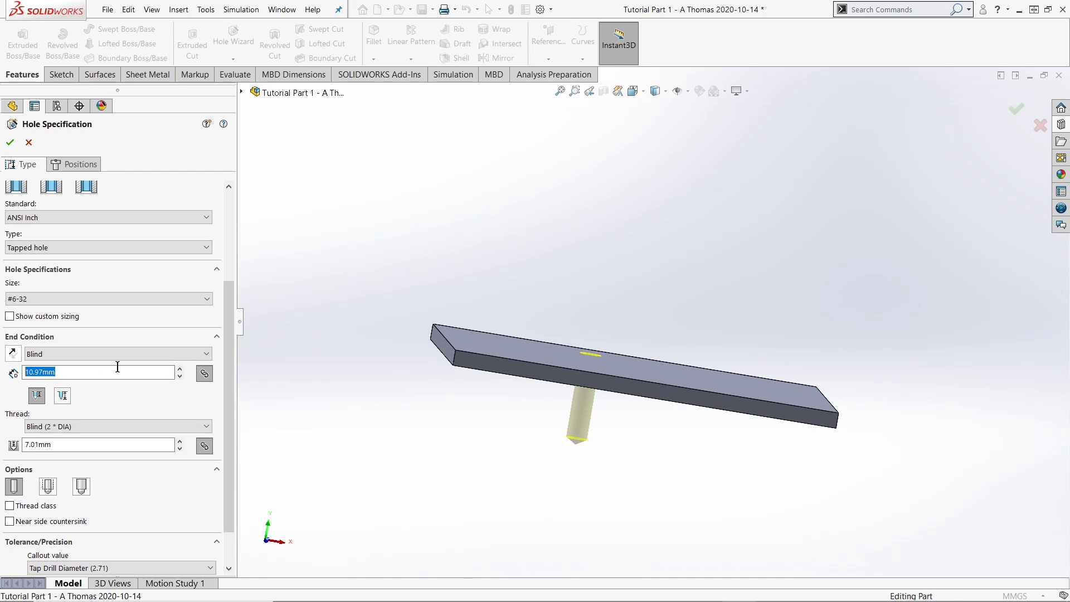
{"action": "type", "text": "50"}
{"action": "key", "text": "Return"}
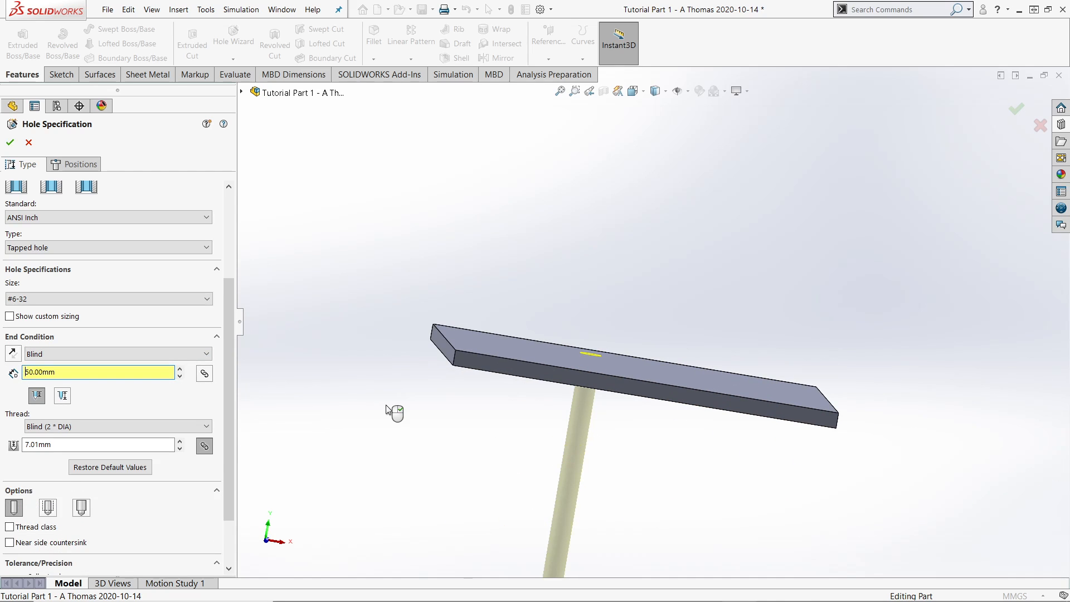
{"action": "left_click", "coordinate": [52, 352]}
{"action": "left_click", "coordinate": [48, 375]}
{"action": "middle_click_drag", "start_coordinate": [535, 351], "coordinate": [546, 386]}
{"action": "middle_click_drag", "start_coordinate": [497, 465], "coordinate": [493, 464]}
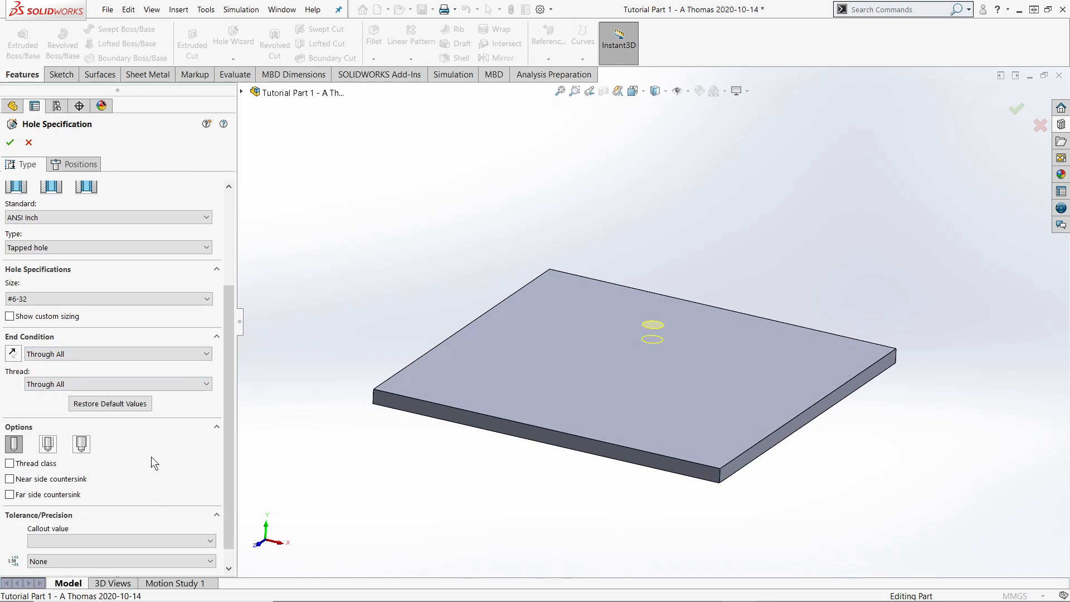
Try the near side and far side countersink options on the tapped hole, switching each off again
{"action": "scroll", "coordinate": [156, 457], "scroll_direction": "down", "scroll_amount": 1}
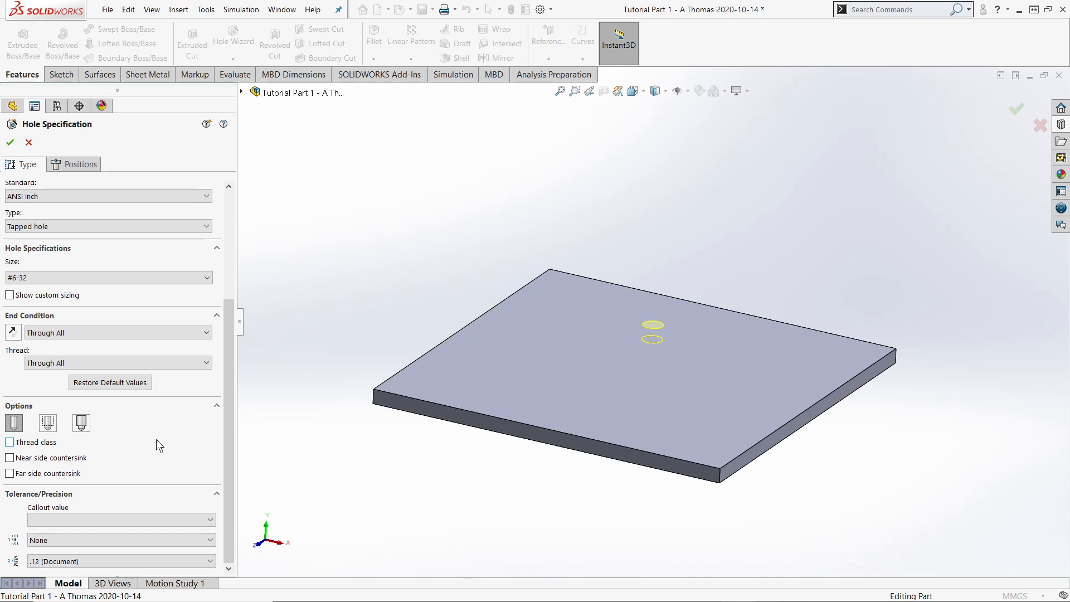
{"action": "left_click", "coordinate": [32, 458]}
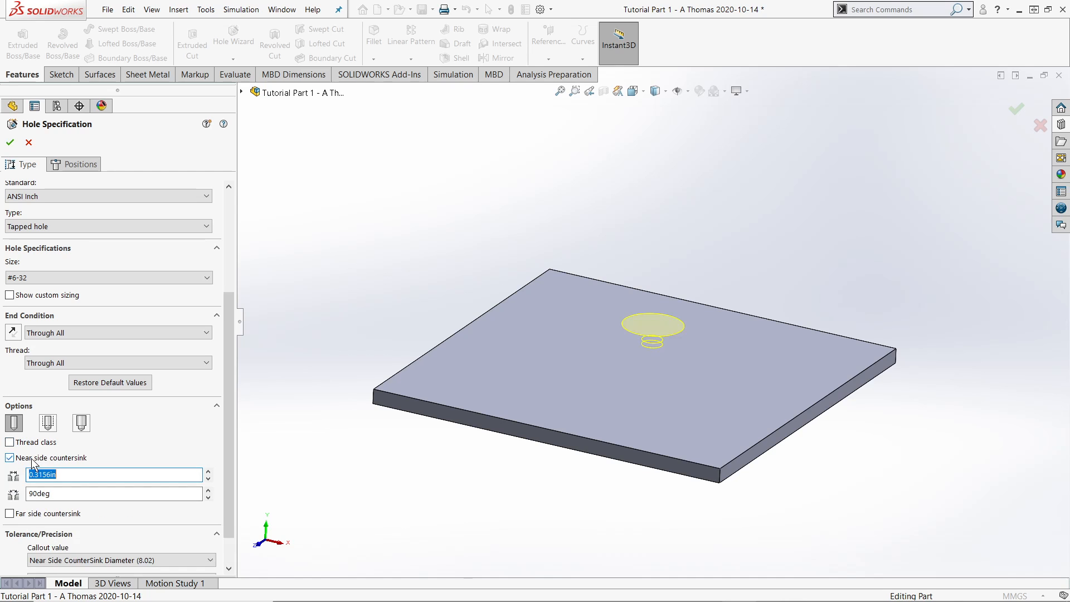
{"action": "left_click", "coordinate": [32, 459]}
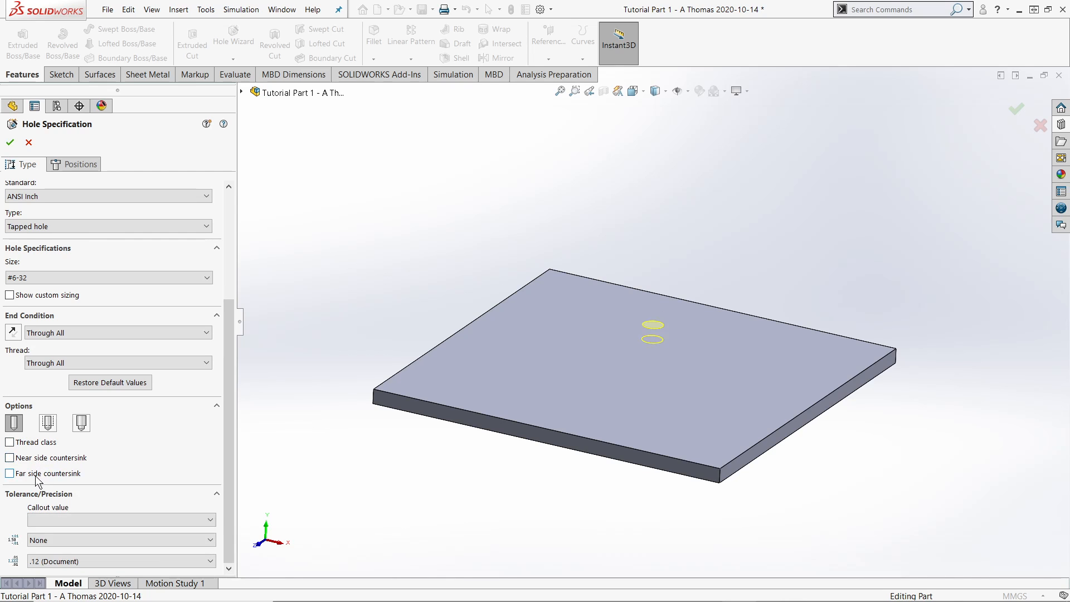
{"action": "left_click", "coordinate": [37, 473]}
{"action": "middle_click_drag", "start_coordinate": [528, 499], "coordinate": [215, 457]}
{"action": "left_click", "coordinate": [36, 473]}
{"action": "middle_click_drag", "start_coordinate": [590, 486], "coordinate": [353, 494]}
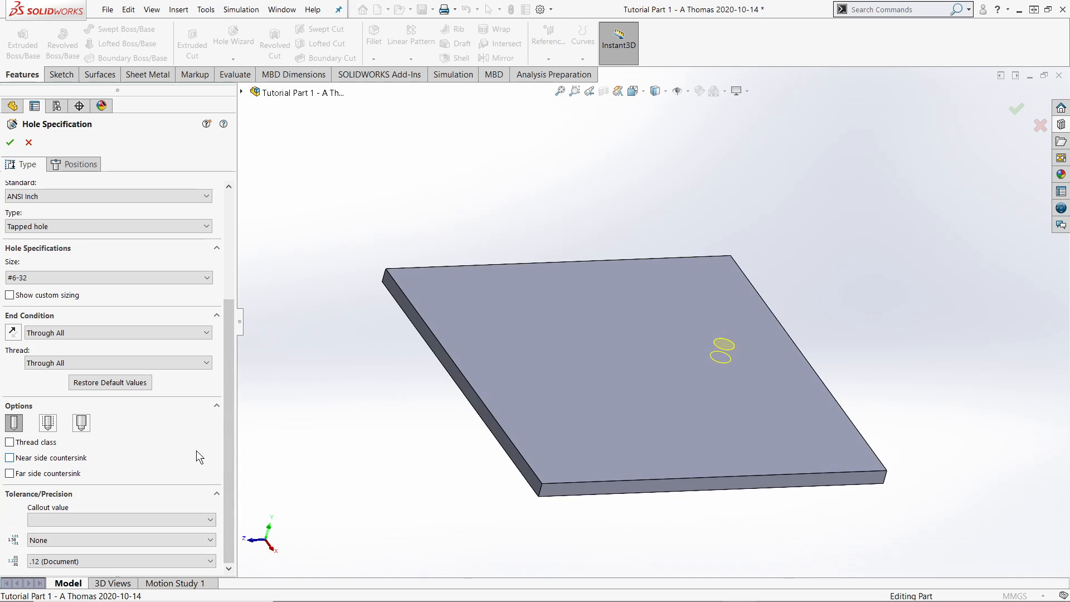
Accept the #6-32 through-all tapped hole and inspect it in the plate
{"action": "scroll", "coordinate": [197, 454], "scroll_direction": "up", "scroll_amount": 3}
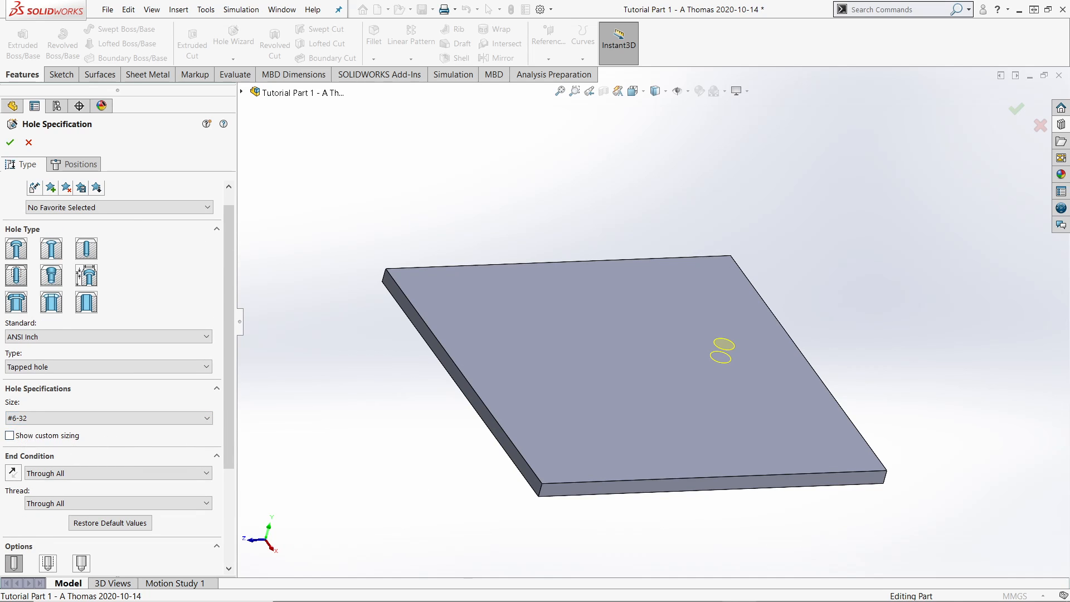
{"action": "left_click", "coordinate": [10, 142]}
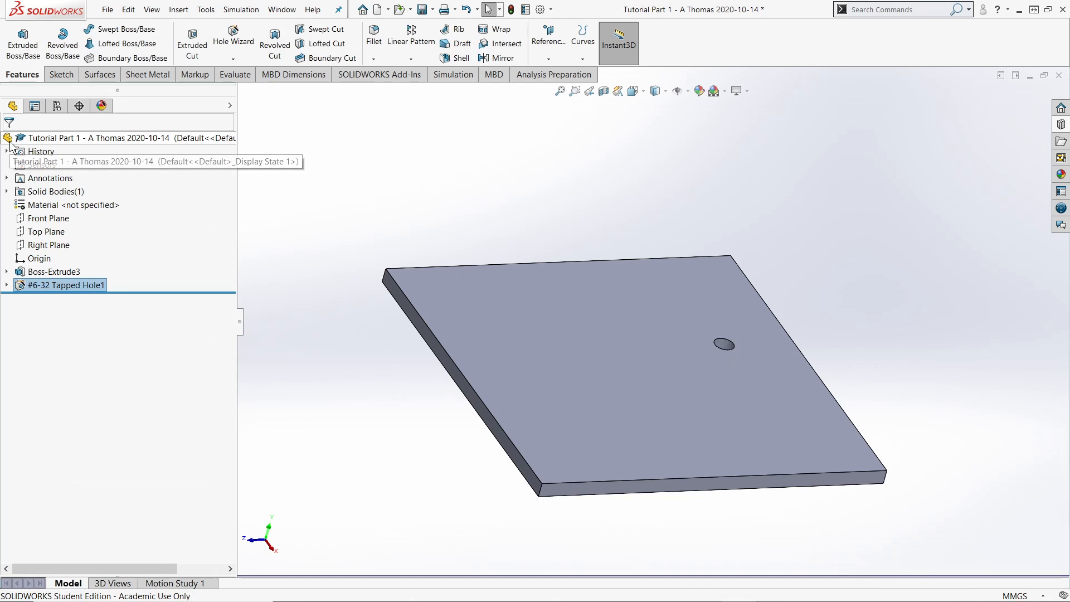
{"action": "mouse_move", "coordinate": [751, 519]}
{"action": "middle_mouse_down"}
{"action": "mouse_move", "coordinate": [803, 258]}
{"action": "mouse_move", "coordinate": [821, 303]}
{"action": "mouse_move", "coordinate": [752, 540]}
{"action": "middle_mouse_up"}
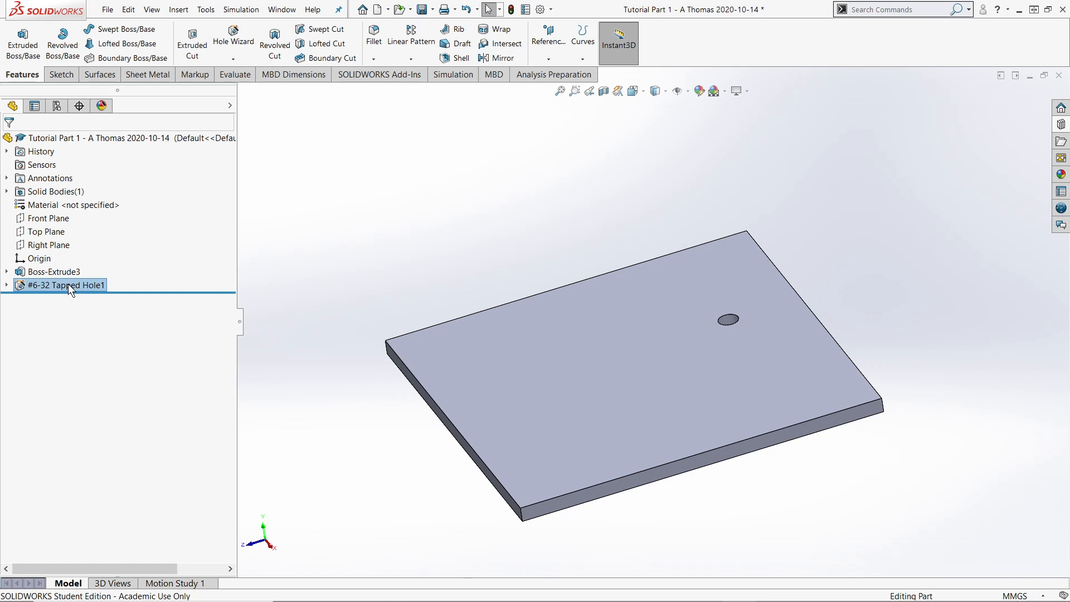
Edit the tapped hole feature and change its size to 1/4-20
{"action": "double_click", "coordinate": [38, 287]}
{"action": "left_click", "coordinate": [38, 287]}
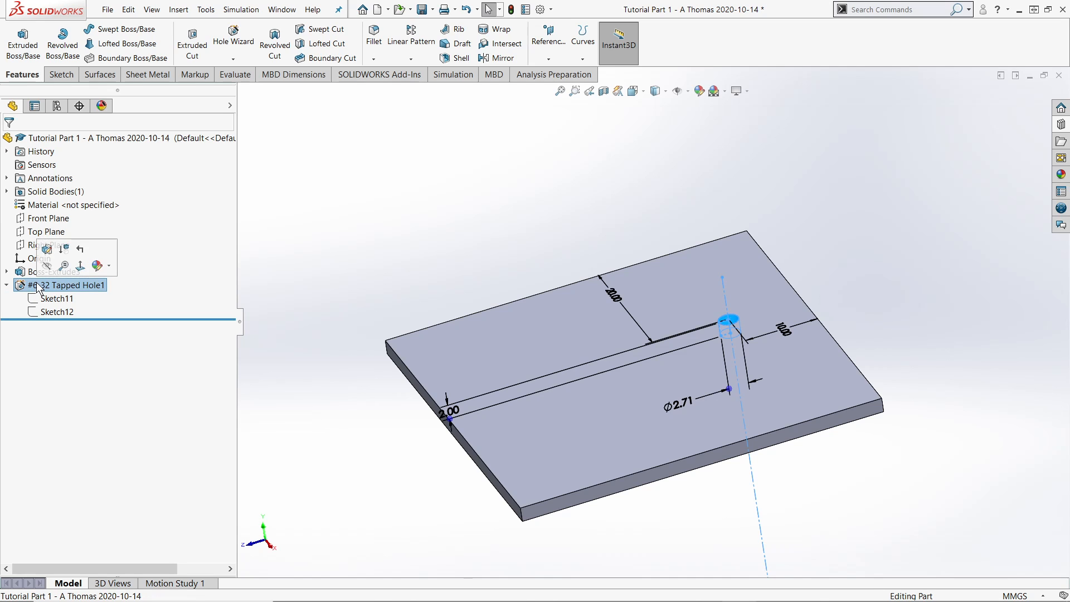
{"action": "left_click", "coordinate": [184, 285]}
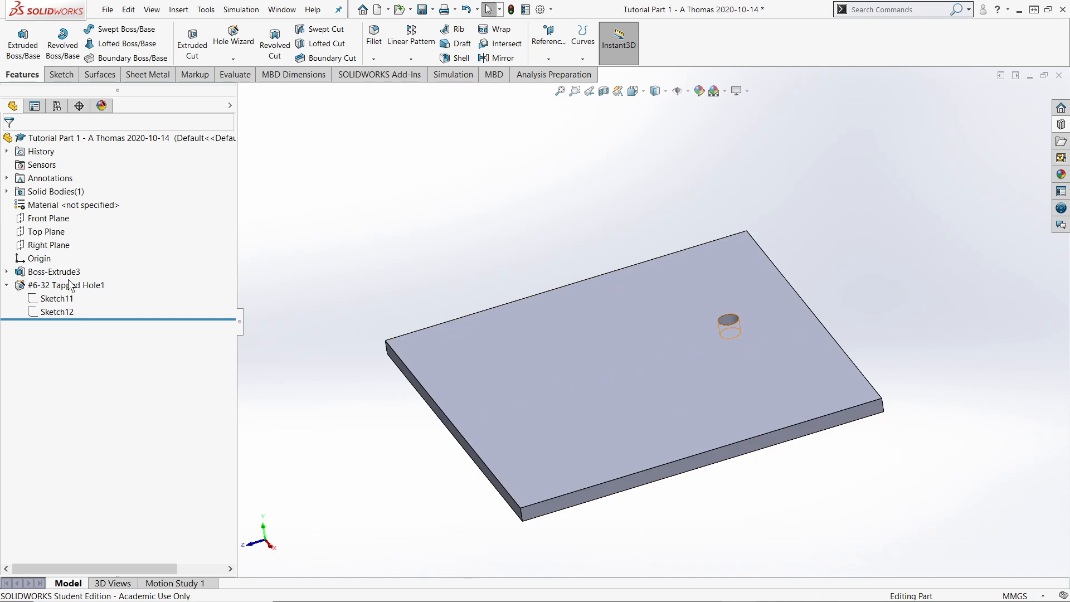
{"action": "right_click", "coordinate": [66, 284]}
{"action": "left_click", "coordinate": [74, 250]}
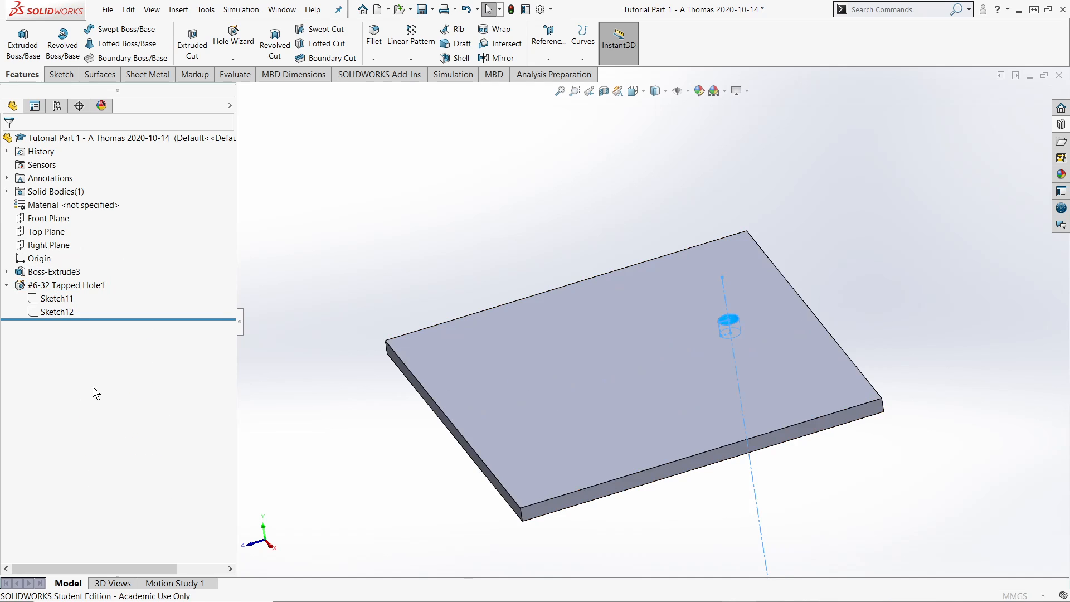
{"action": "left_click", "coordinate": [39, 437]}
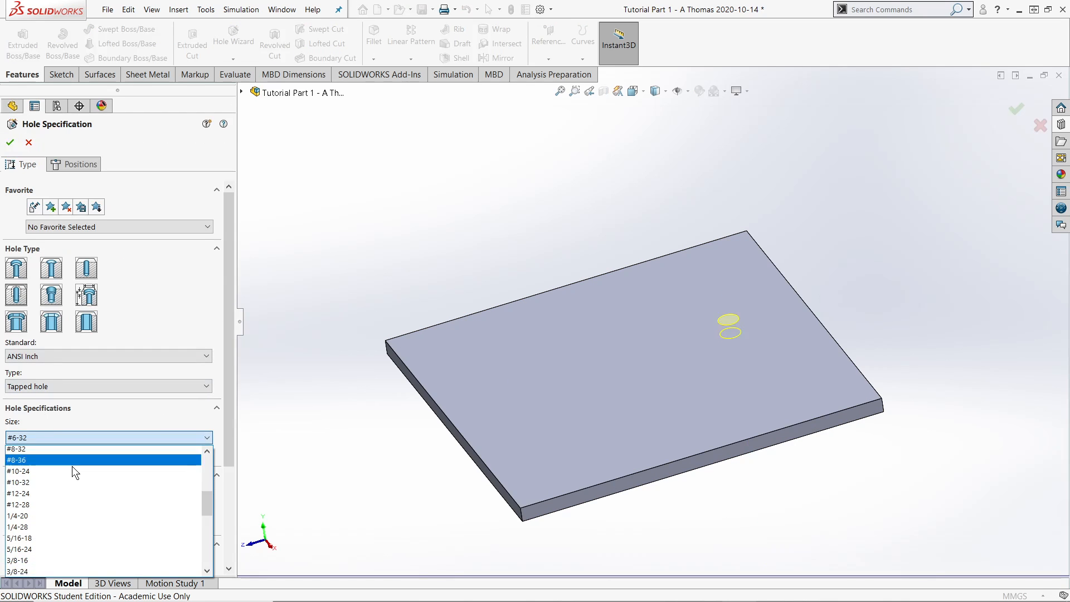
{"action": "left_click", "coordinate": [35, 452]}
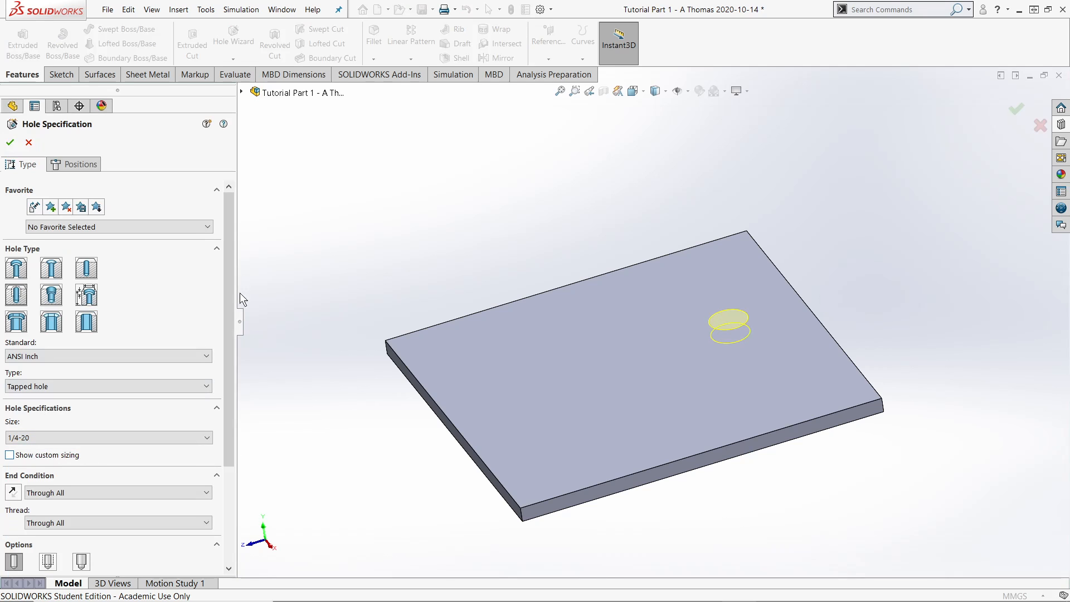
{"action": "left_click", "coordinate": [10, 142]}
{"action": "middle_click_drag", "start_coordinate": [506, 251], "coordinate": [640, 403]}
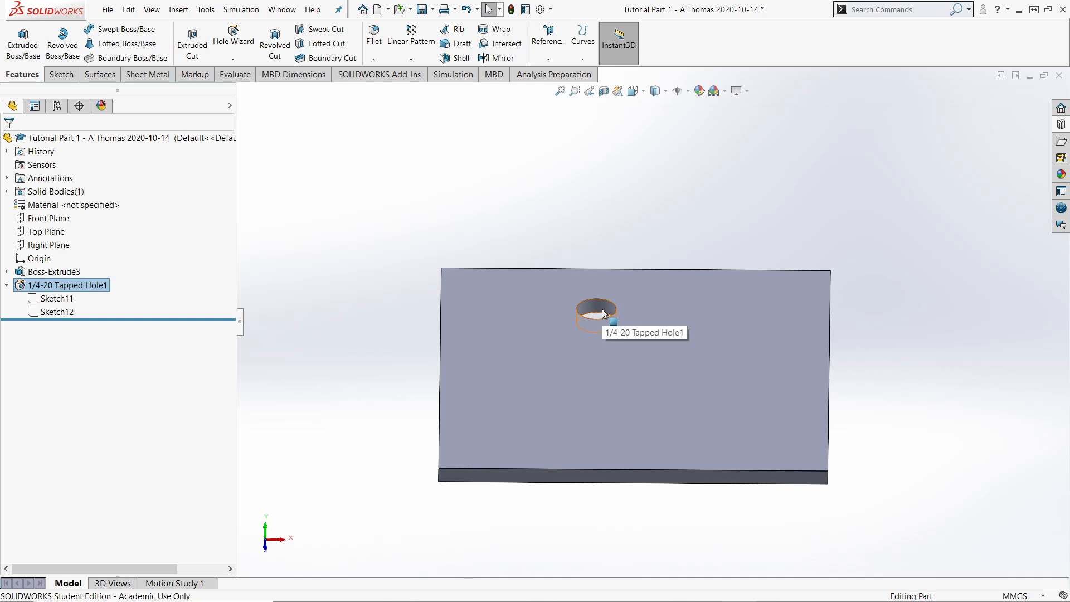
Edit the tapped hole again, changing it to a plain hole of type Screw Clearances in size #10
{"action": "right_click", "coordinate": [77, 284]}
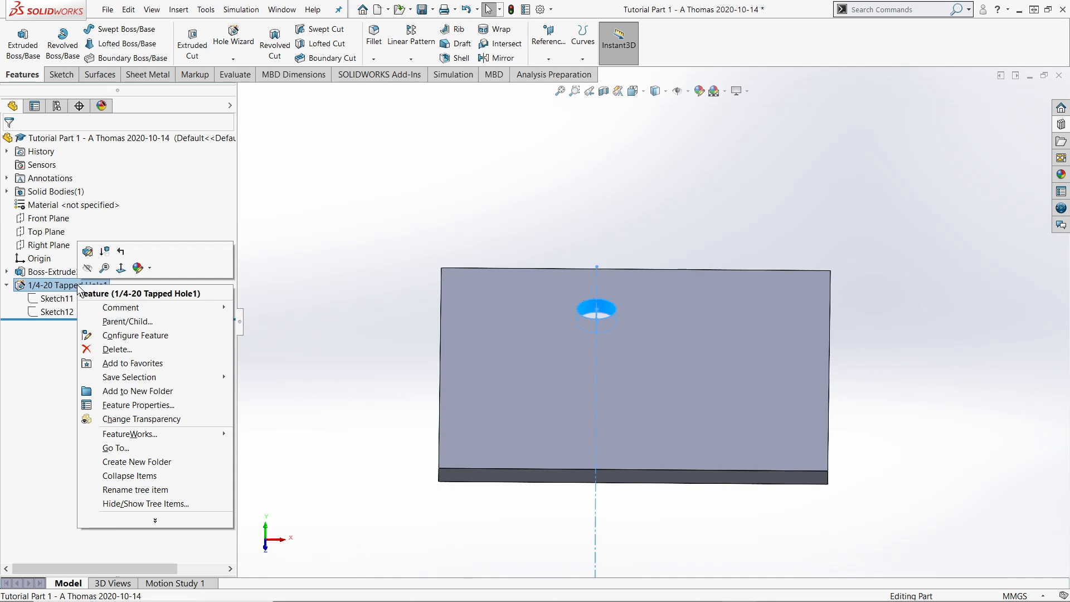
{"action": "left_click", "coordinate": [90, 252]}
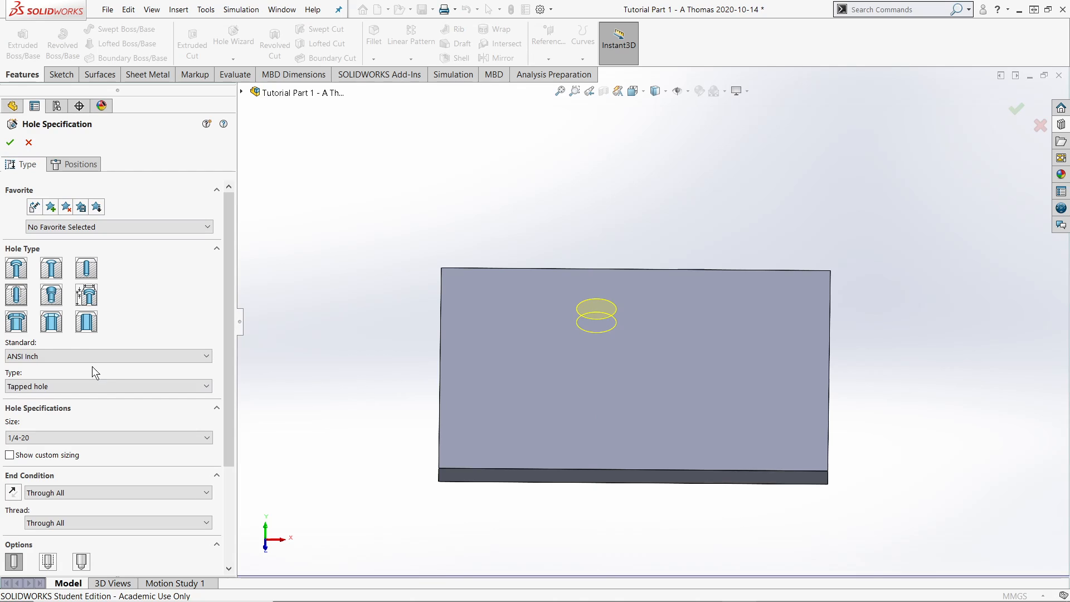
{"action": "left_click", "coordinate": [92, 270]}
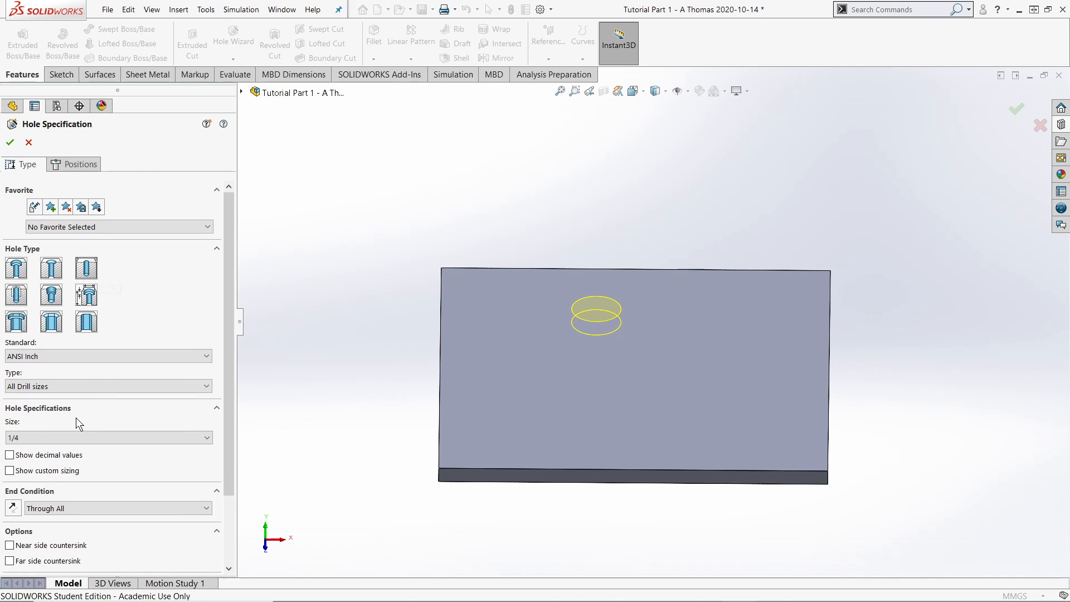
{"action": "left_click", "coordinate": [68, 384]}
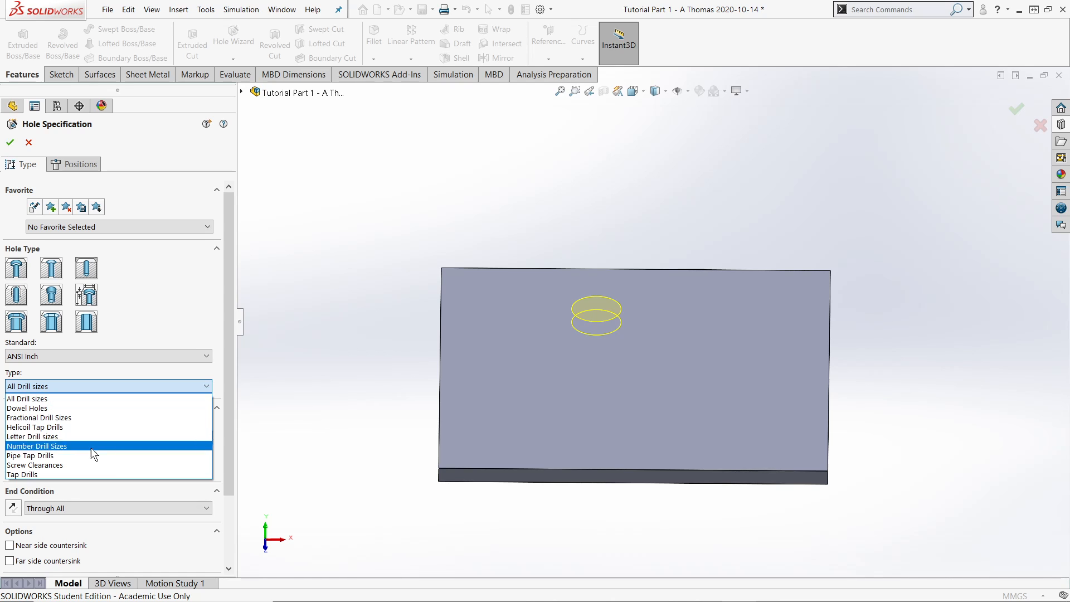
{"action": "left_click", "coordinate": [65, 464]}
{"action": "left_click", "coordinate": [65, 437]}
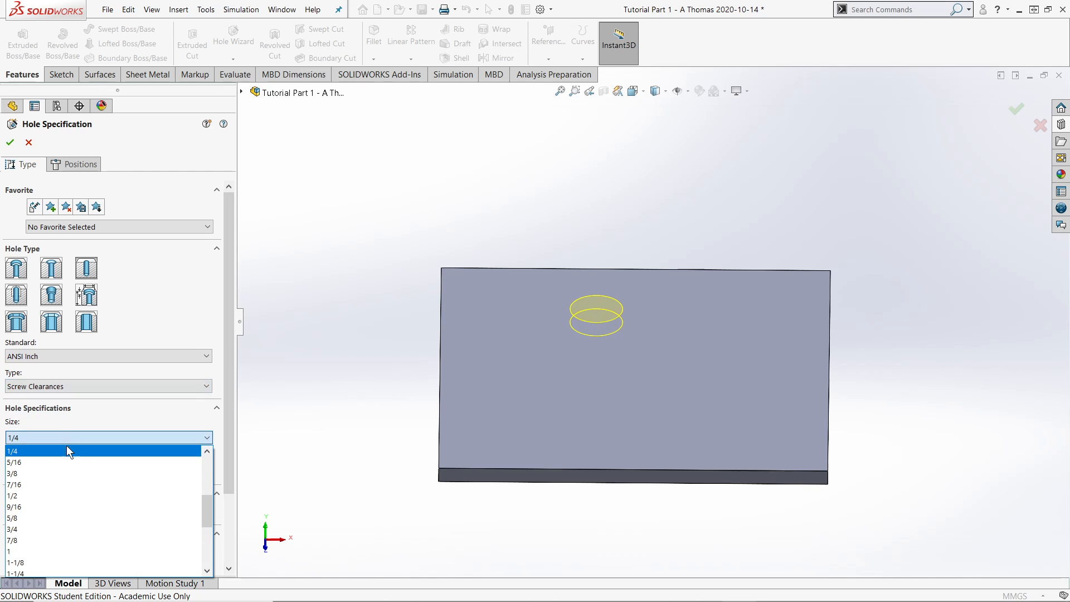
{"action": "scroll", "coordinate": [42, 492], "scroll_direction": "up", "scroll_amount": 3}
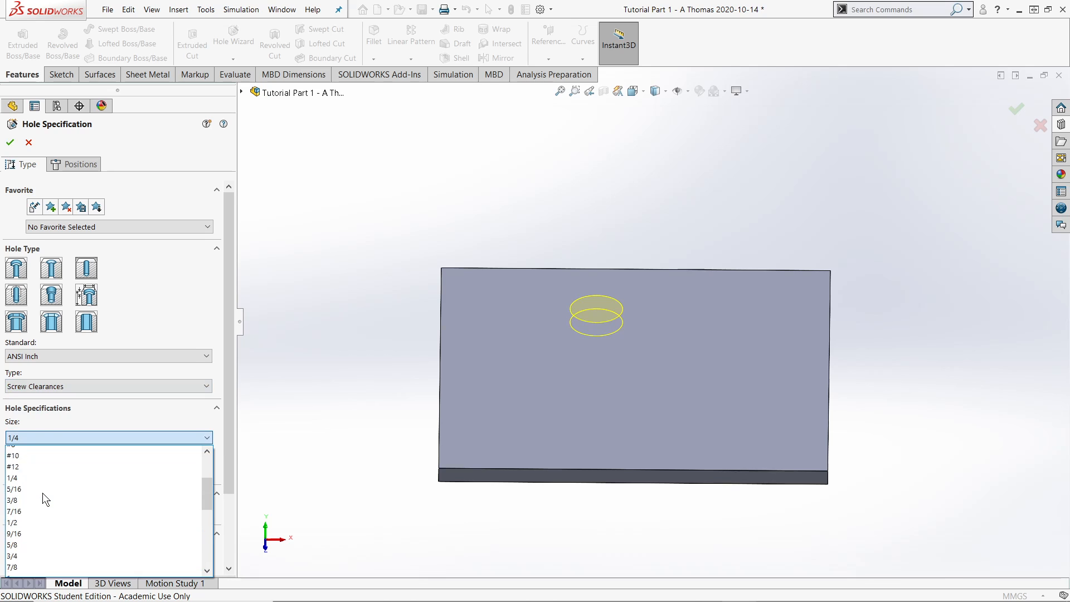
{"action": "left_click", "coordinate": [32, 493]}
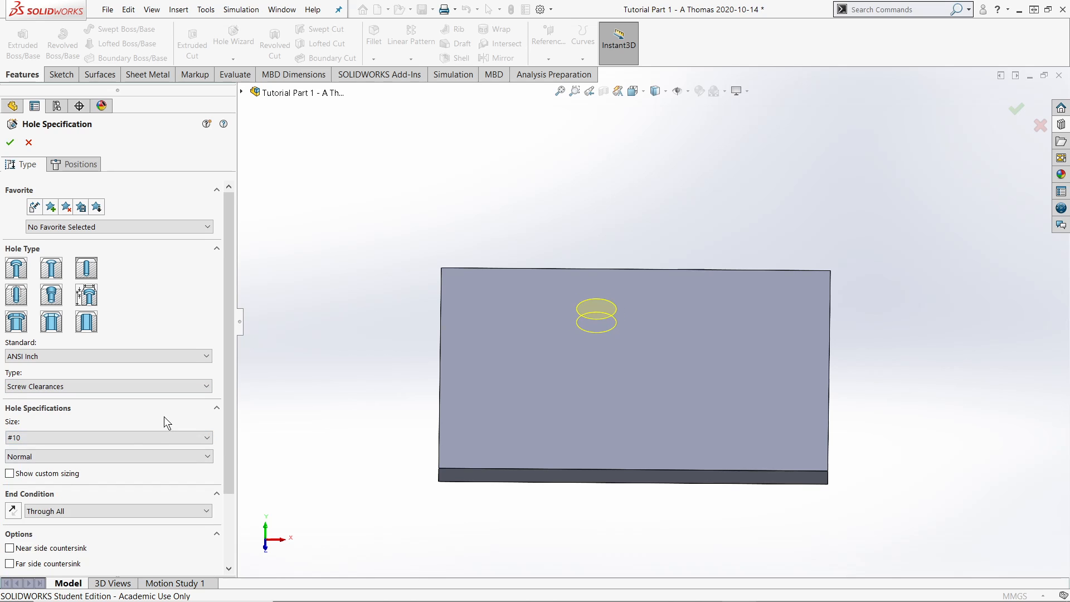
Try the Close, Normal and Loose fits on the #10 clearance hole, returning the fit to Normal
{"action": "scroll", "coordinate": [165, 414], "scroll_direction": "down", "scroll_amount": 2}
{"action": "left_click", "coordinate": [115, 390]}
{"action": "left_click", "coordinate": [116, 397]}
{"action": "left_click", "coordinate": [116, 389]}
{"action": "left_click", "coordinate": [106, 408]}
{"action": "left_click", "coordinate": [111, 391]}
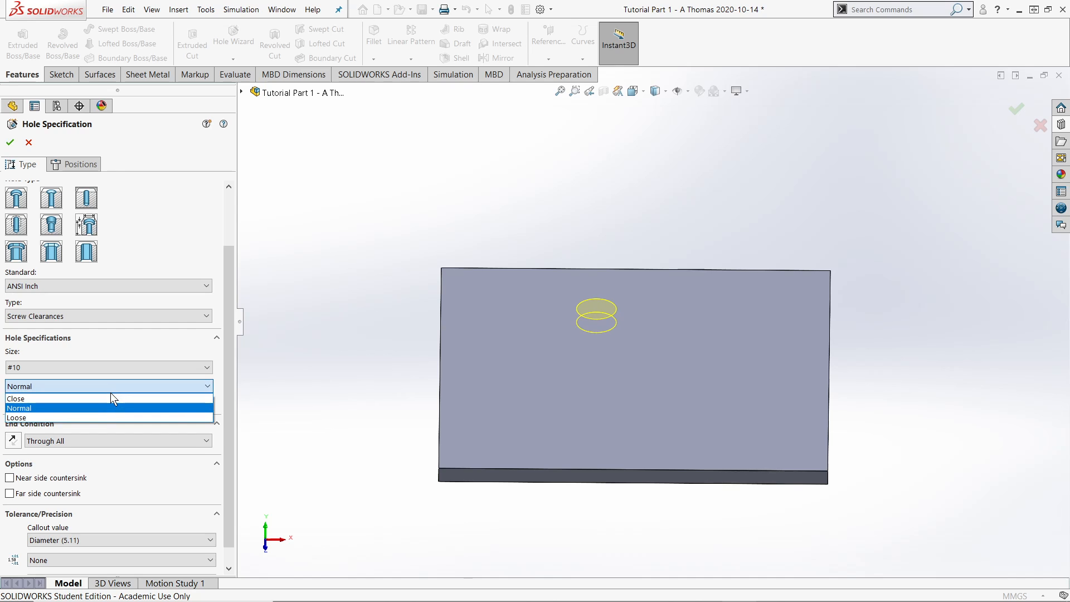
{"action": "left_click", "coordinate": [95, 417]}
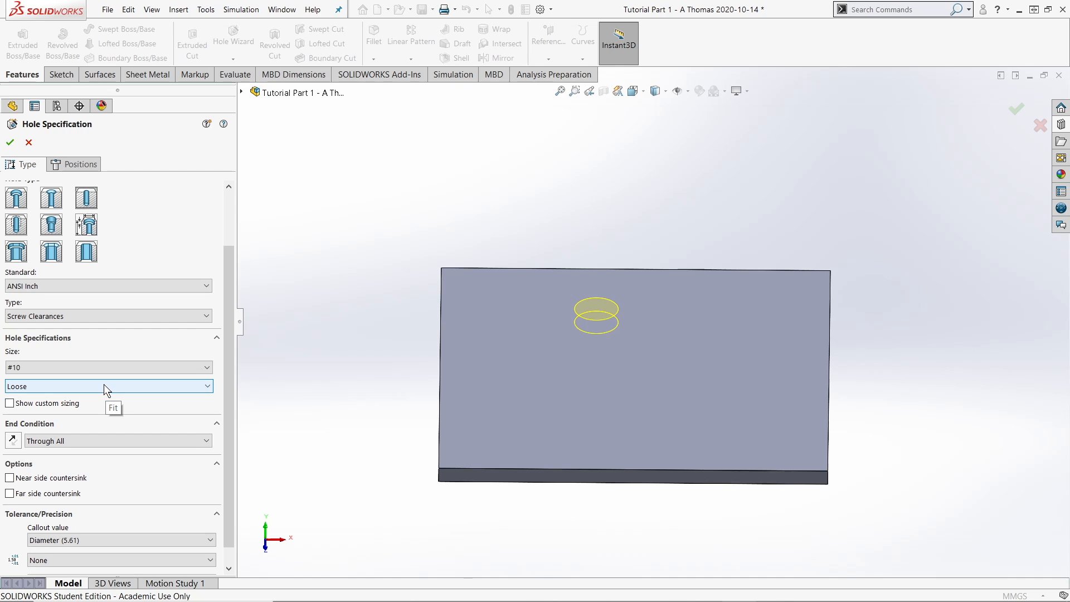
{"action": "left_click", "coordinate": [103, 384]}
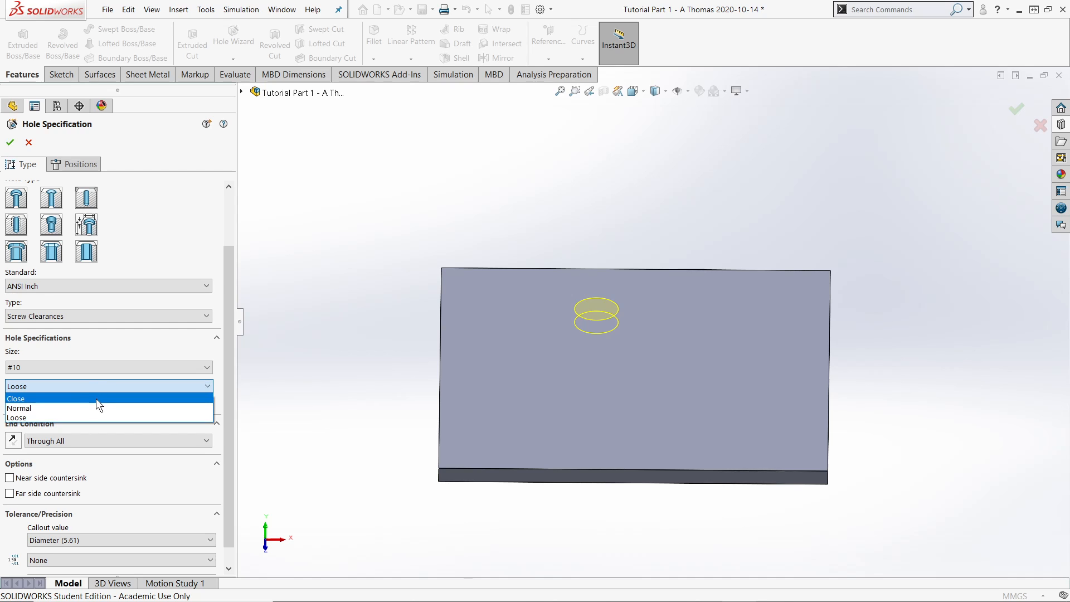
{"action": "left_click", "coordinate": [89, 407]}
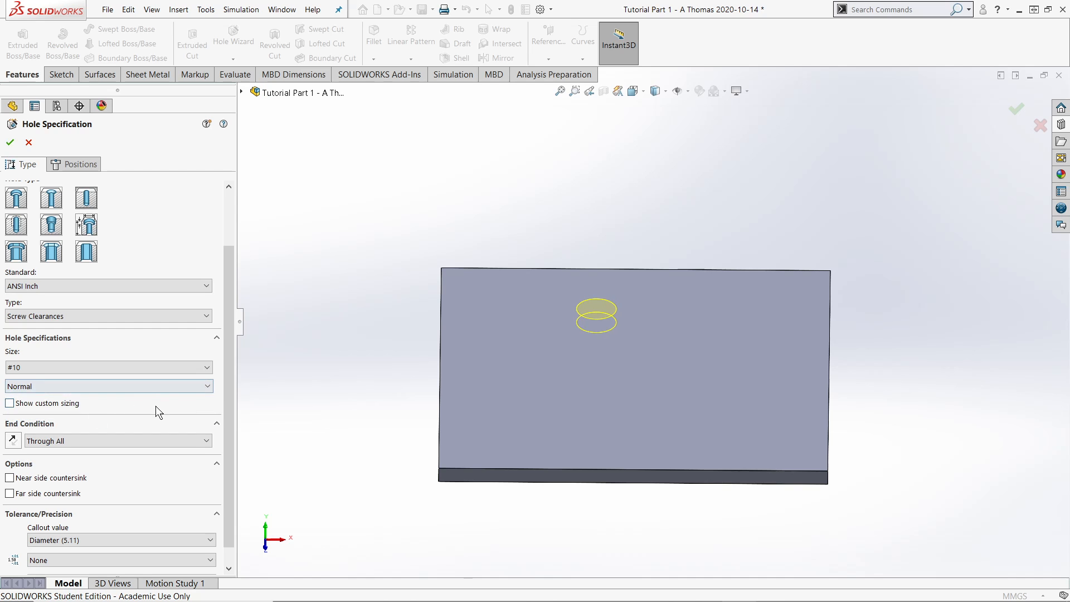
Accept the #10 through-all clearance hole with Normal fit and inspect it in the plate from several angles
{"action": "left_click", "coordinate": [11, 143]}
{"action": "middle_click_drag", "start_coordinate": [647, 425], "coordinate": [681, 450]}
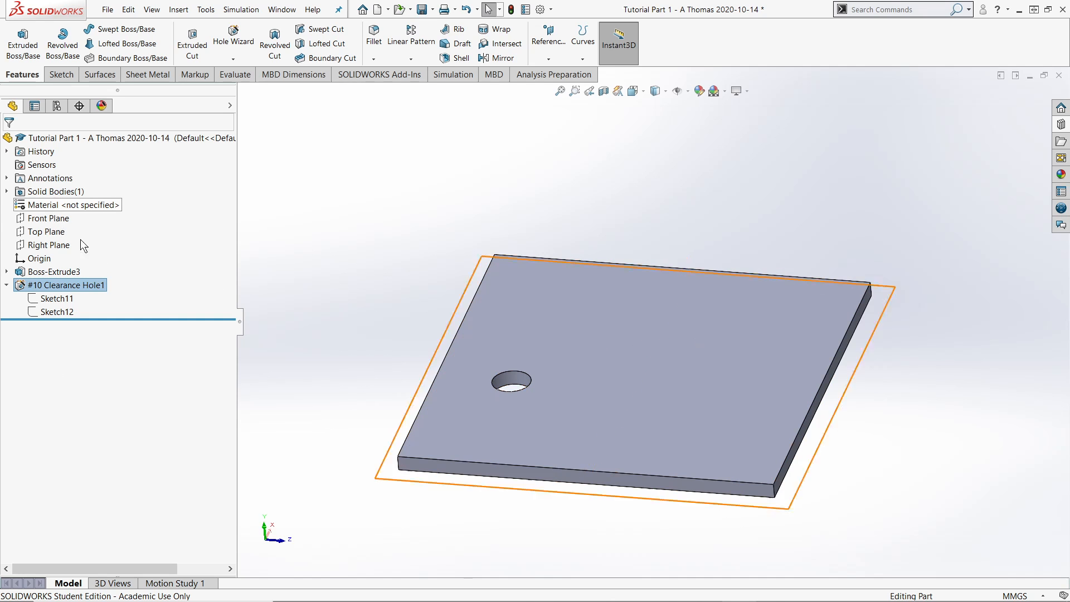
{"action": "middle_click_drag", "start_coordinate": [628, 351], "coordinate": [504, 401]}
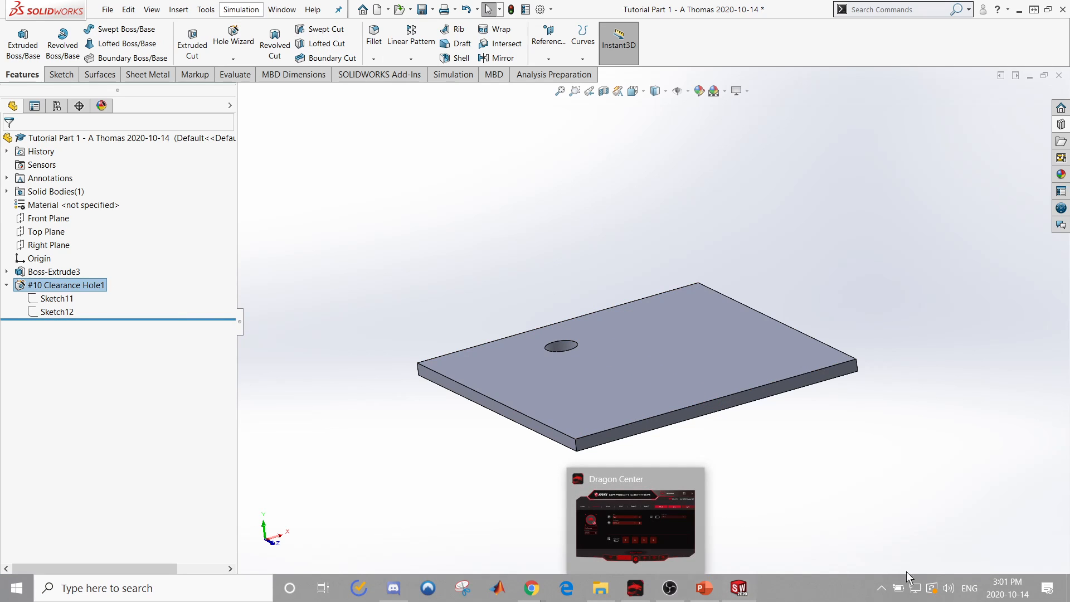
{"action": "mouse_move", "coordinate": [739, 590]}
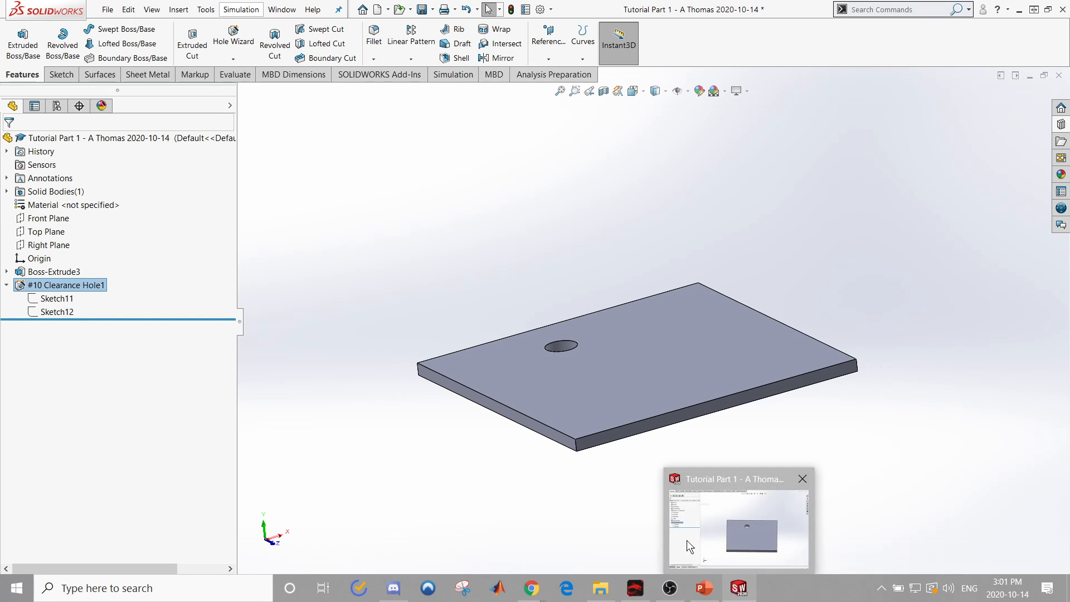
{"action": "left_click", "coordinate": [358, 385]}
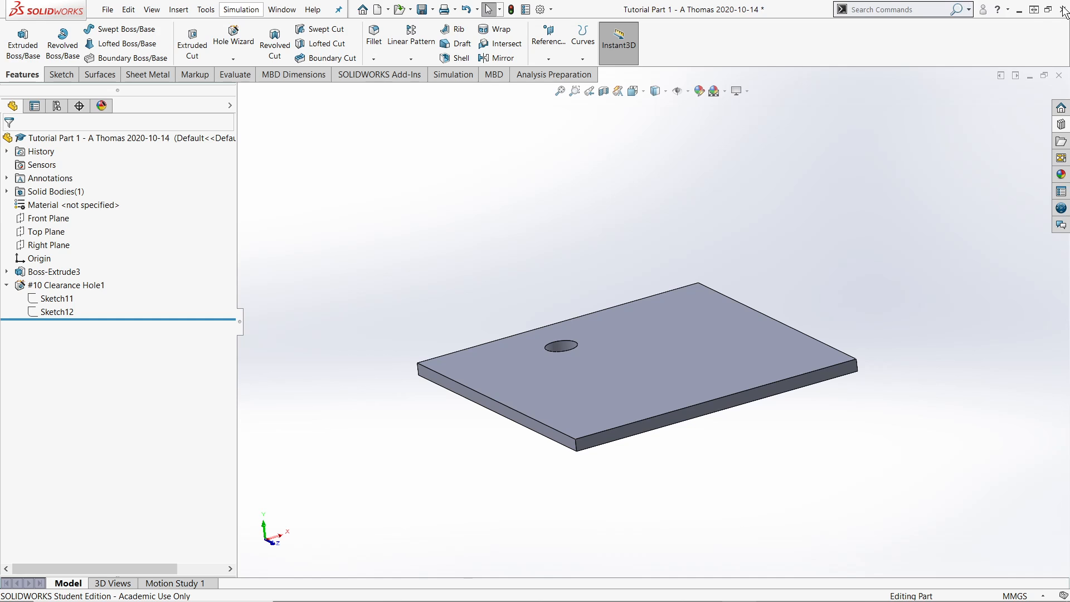
{"action": "mouse_move", "coordinate": [428, 600]}
{"action": "left_click", "coordinate": [1027, 596]}
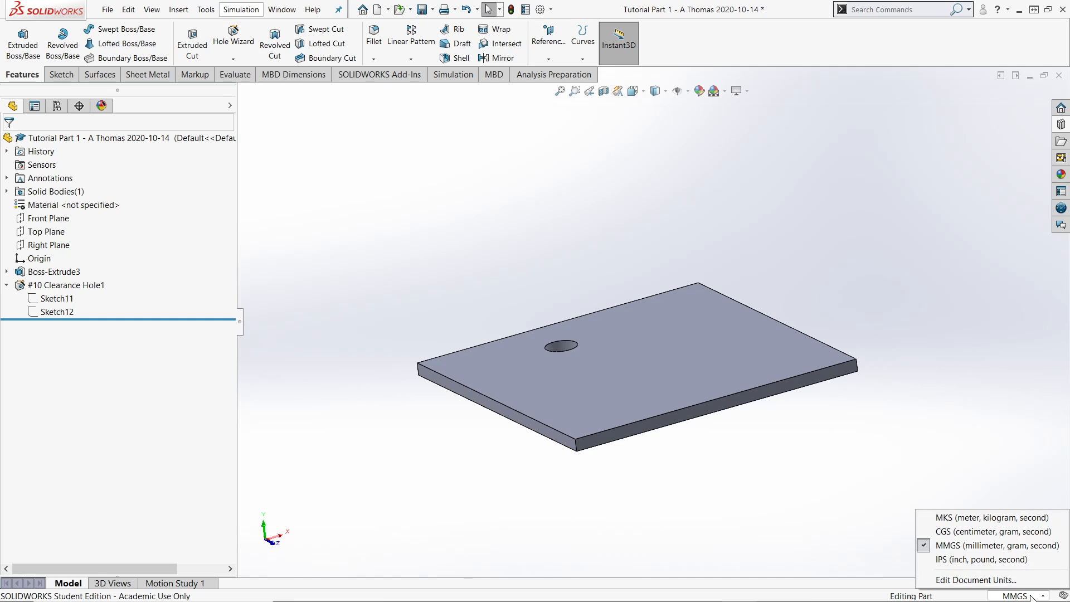
{"action": "left_click", "coordinate": [707, 461]}
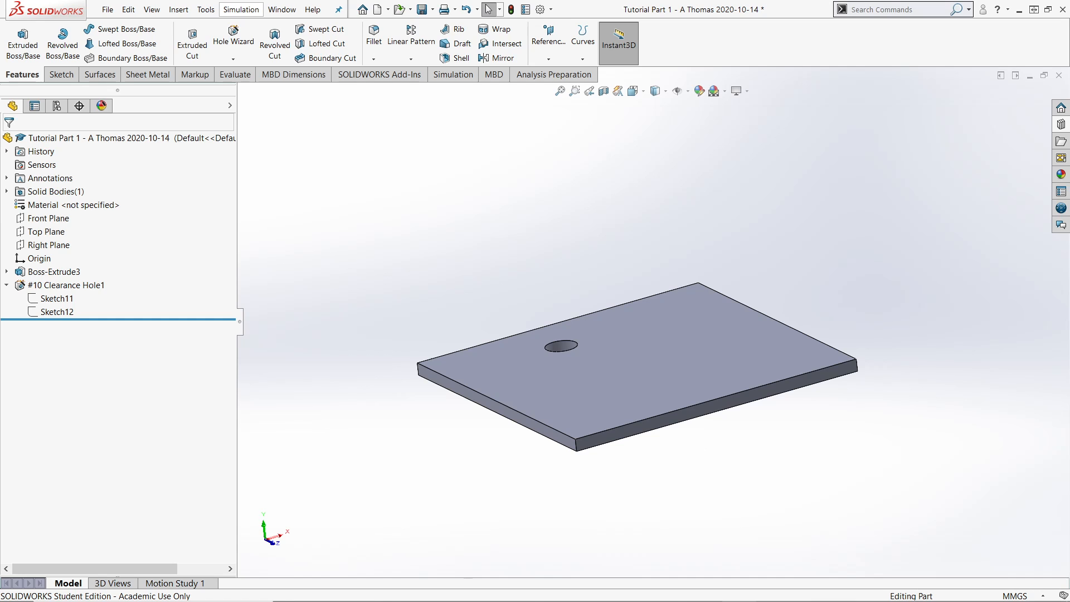
{"action": "mouse_move", "coordinate": [442, 600]}
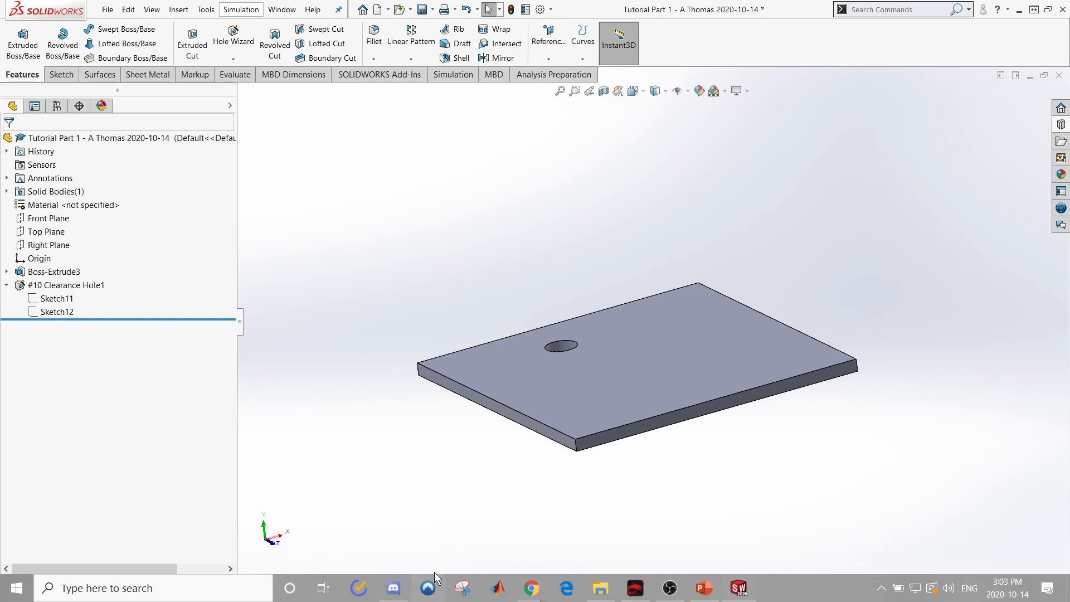